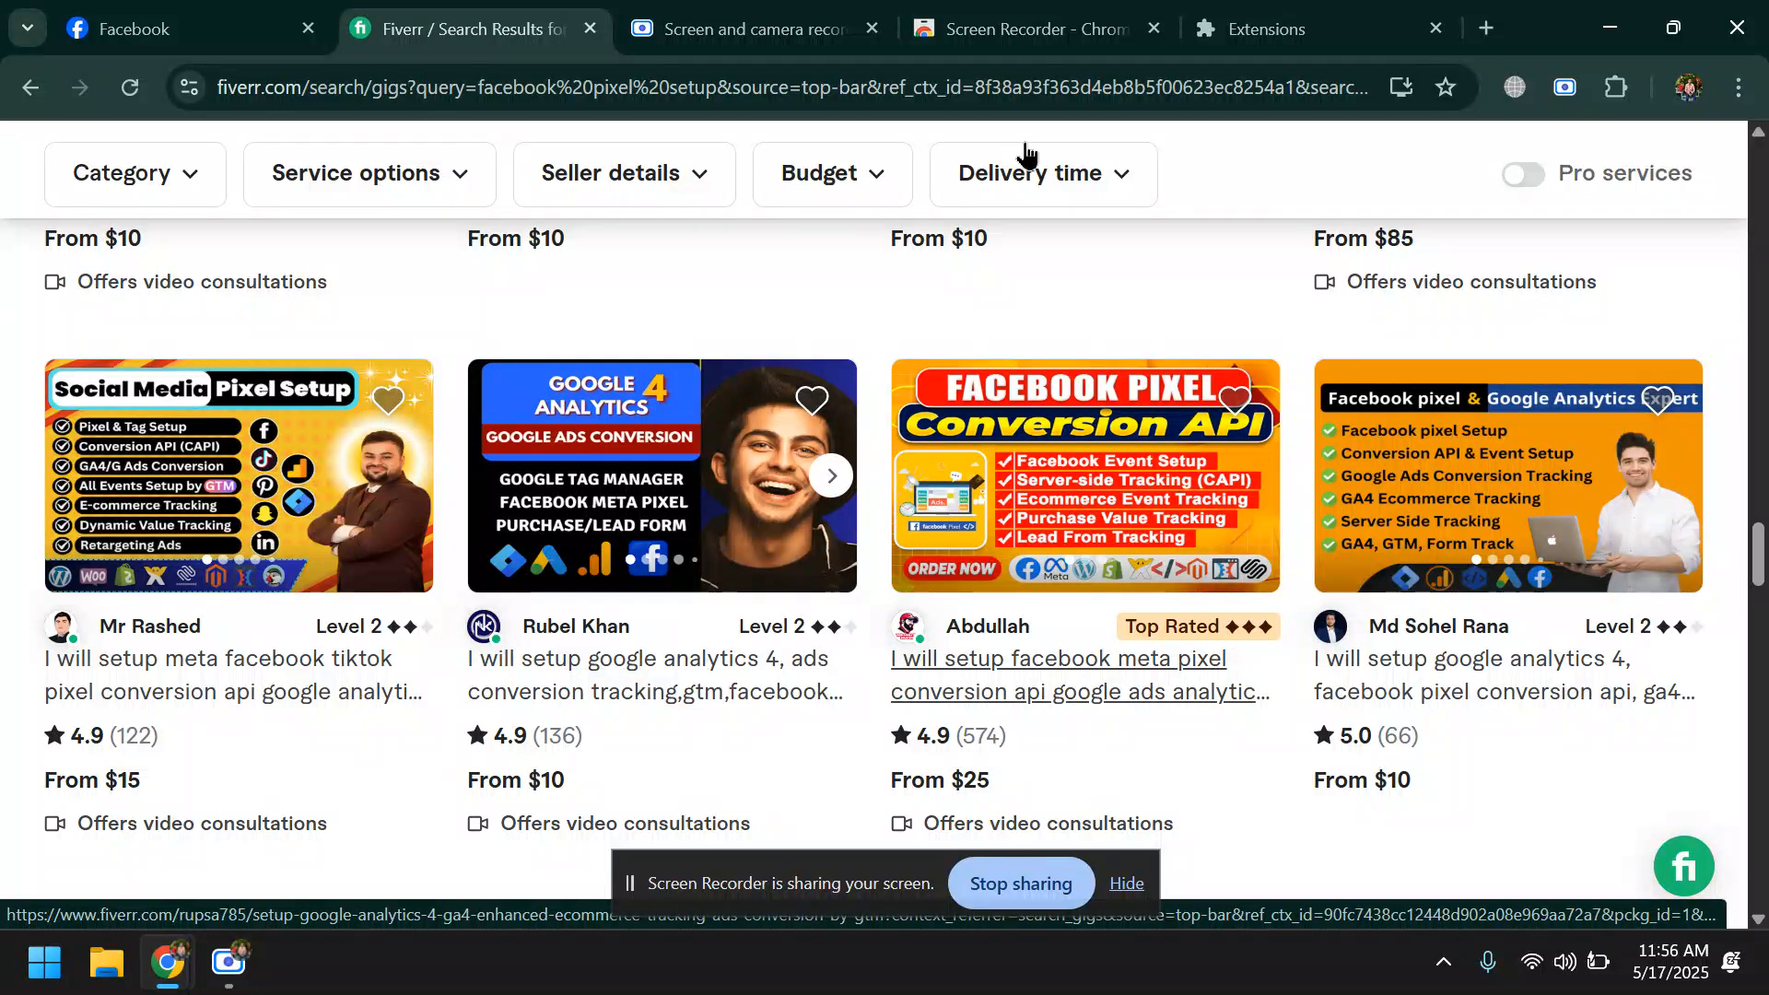
# - Search Google for "benefit of facebook pixel" in a new browser tab
pyautogui.click(1340, 21)
pyautogui.click(1500, 31)
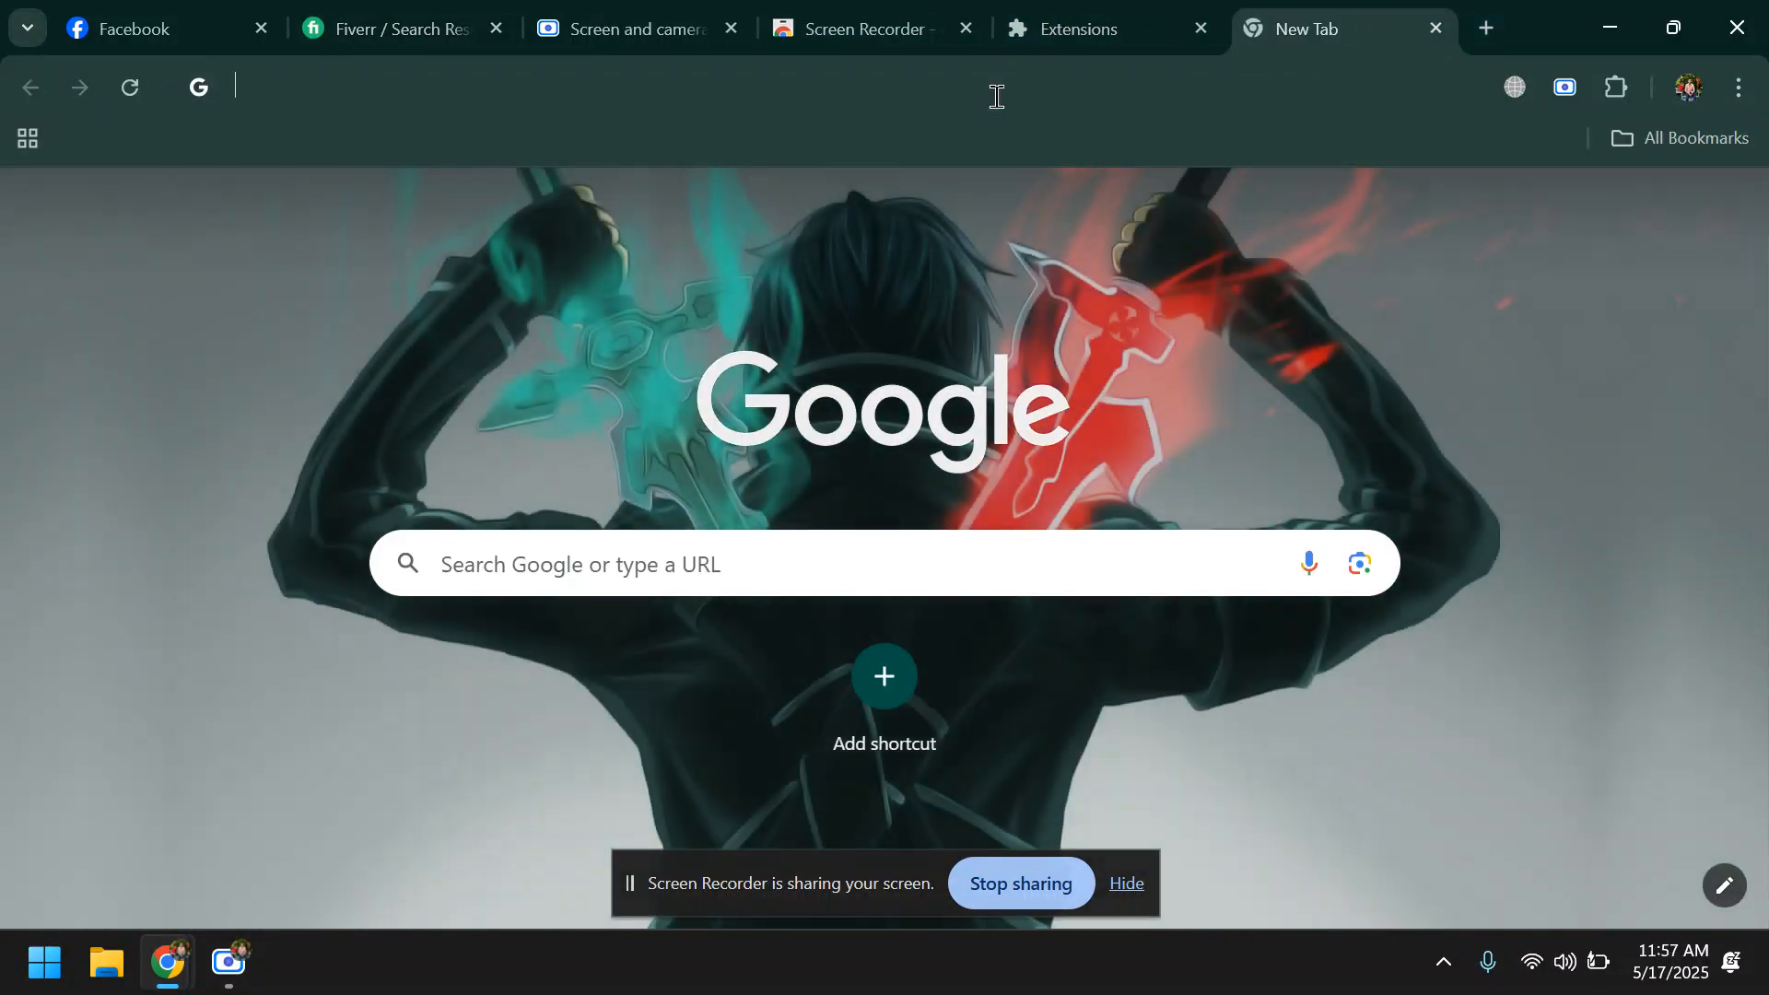
pyautogui.click(997, 96)
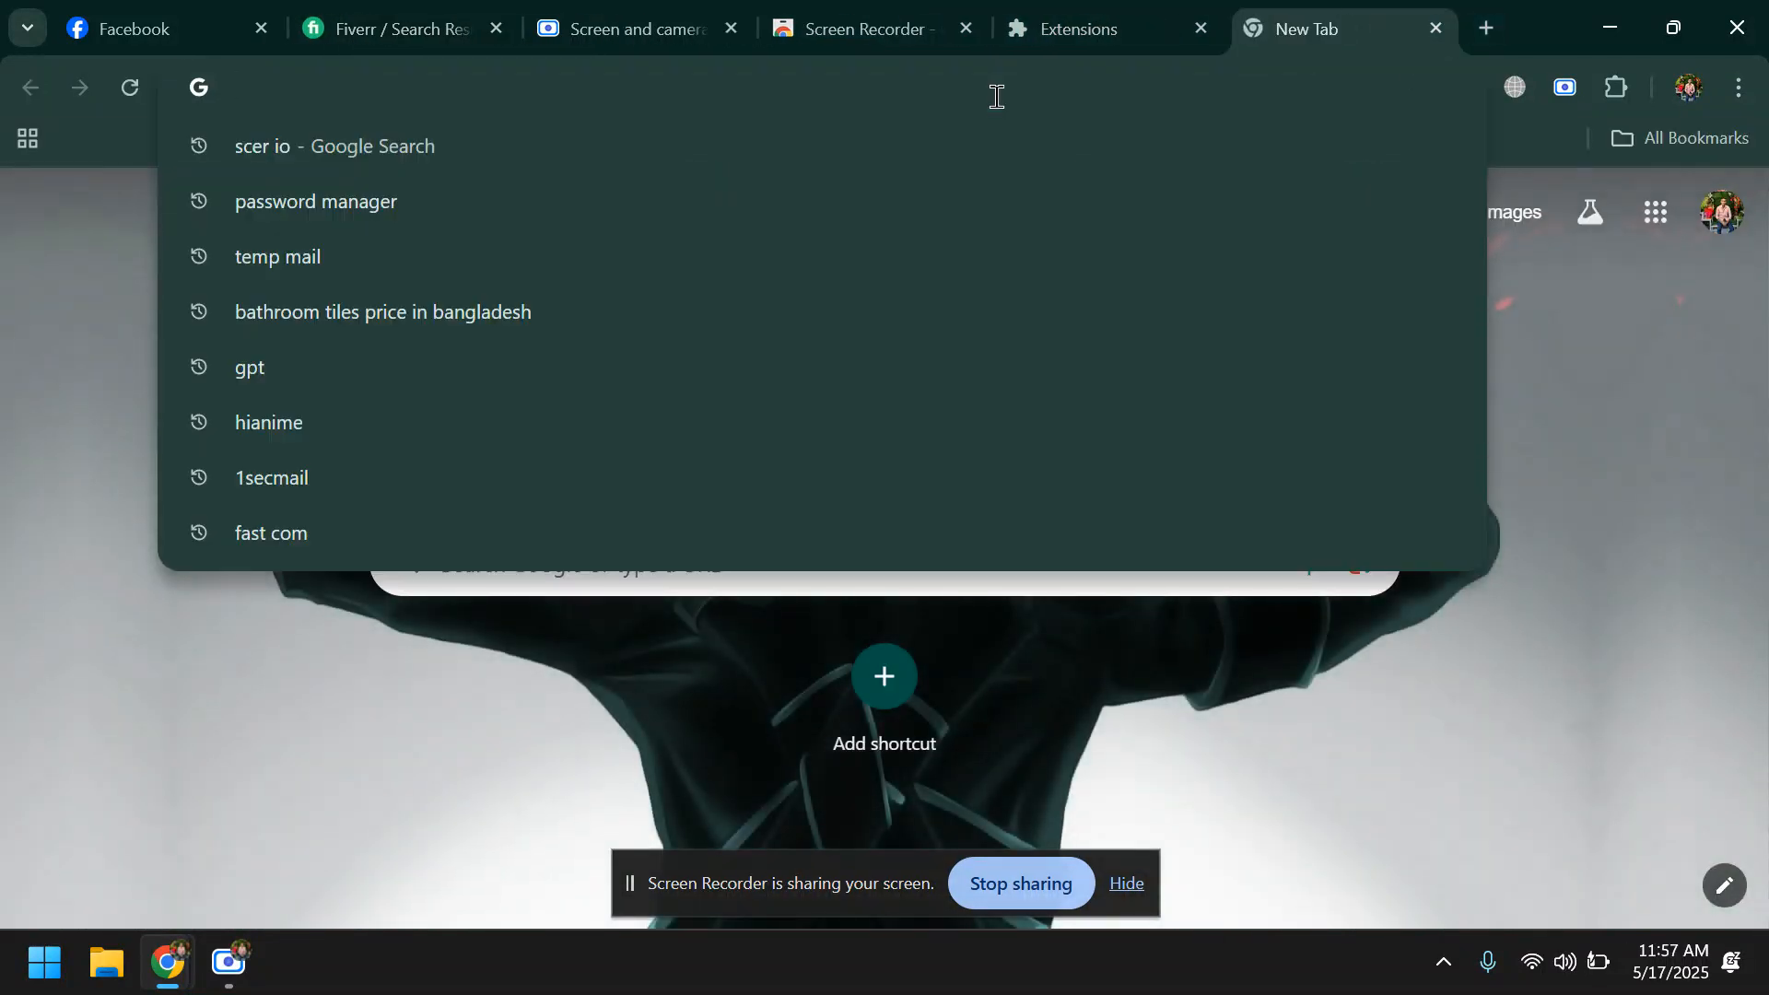
pyautogui.write('ben')
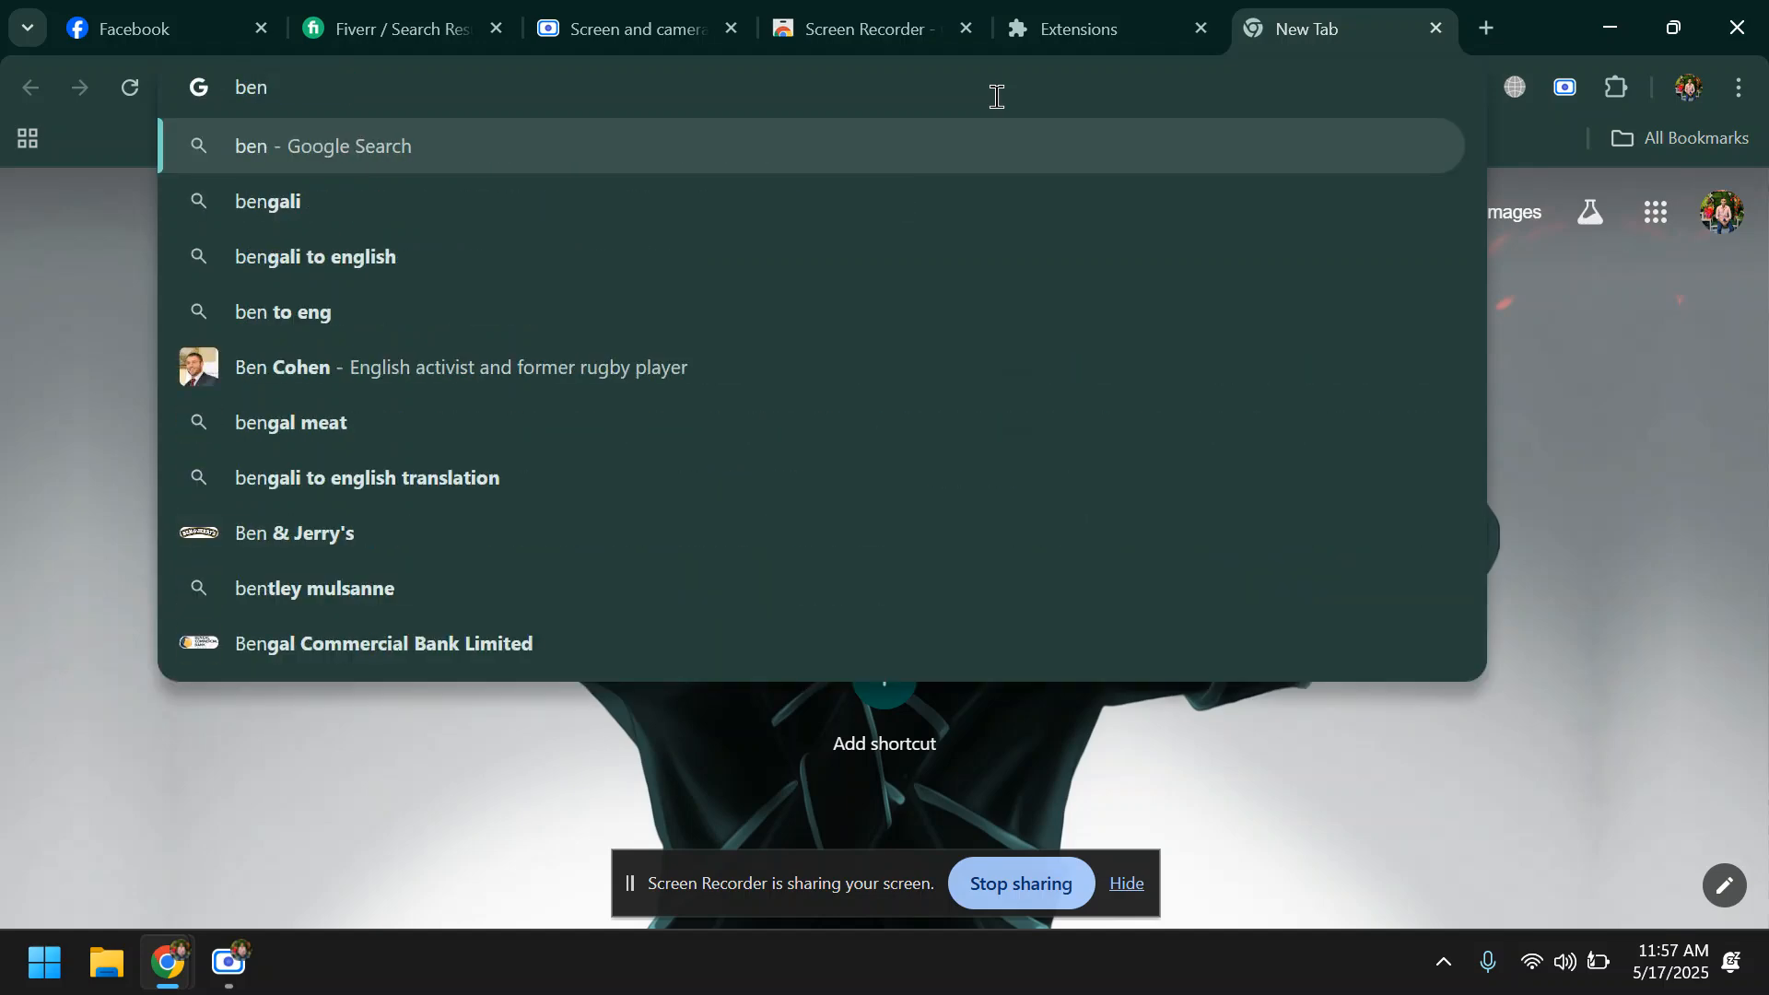
pyautogui.write('efit')
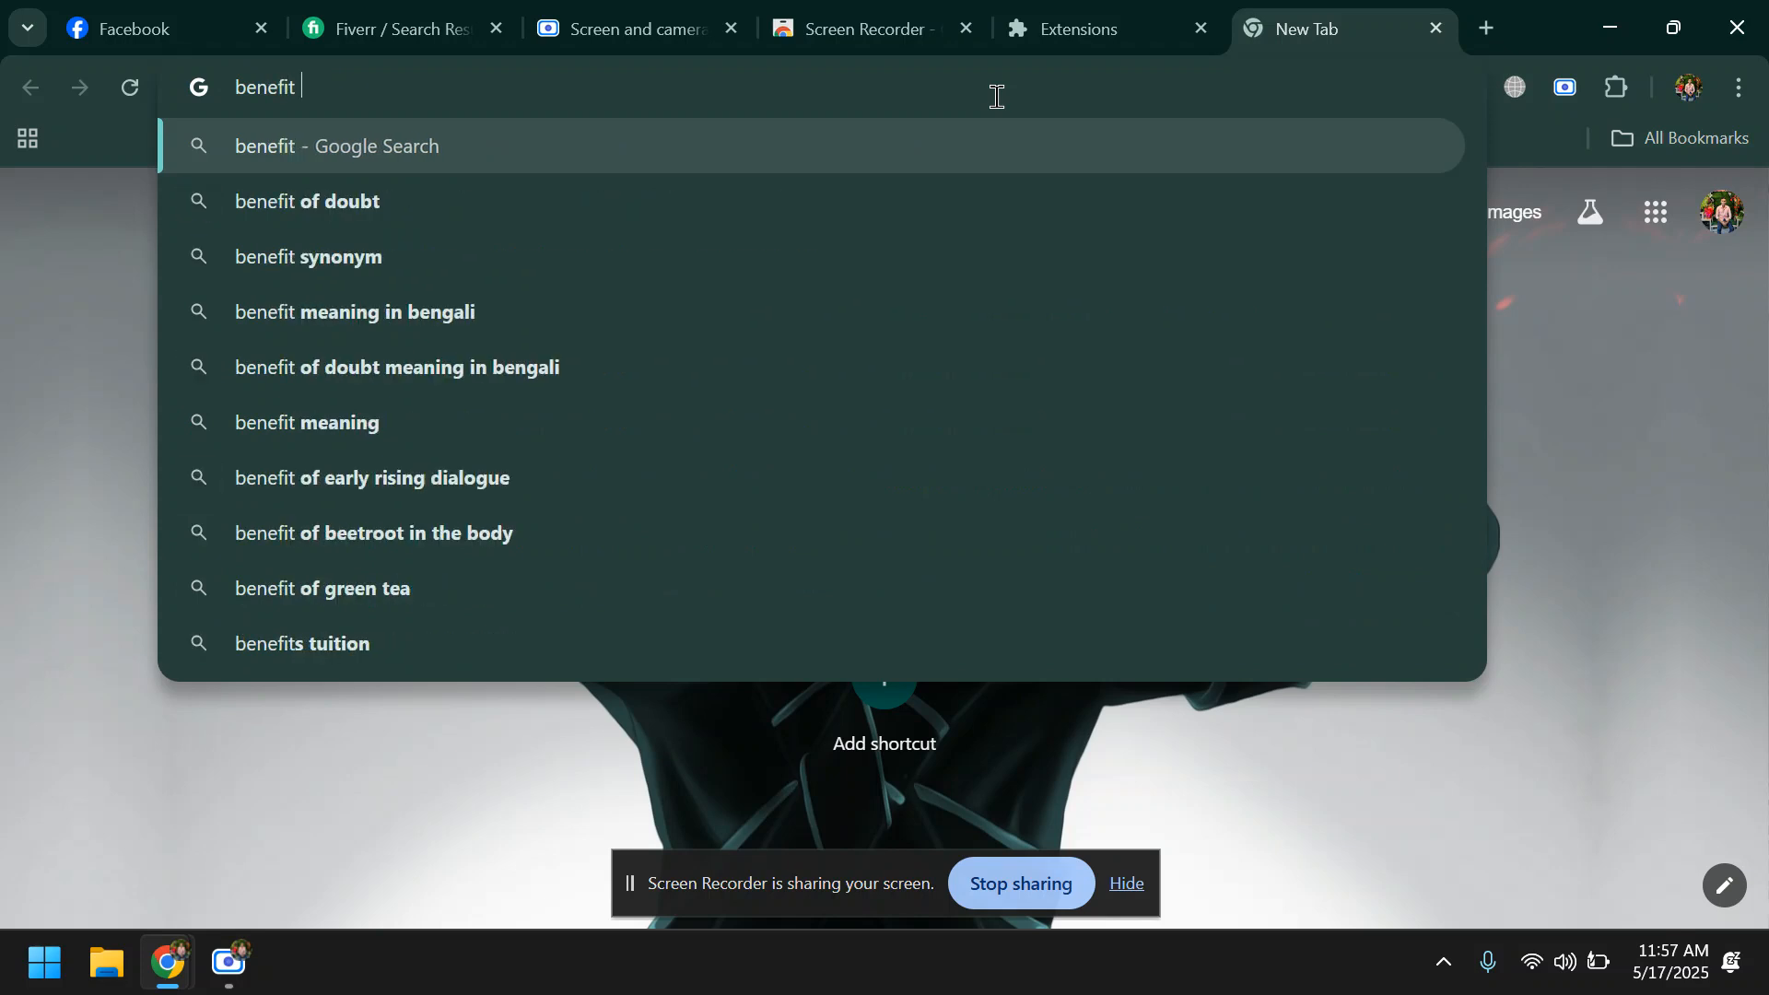
pyautogui.write(' of facaeb')
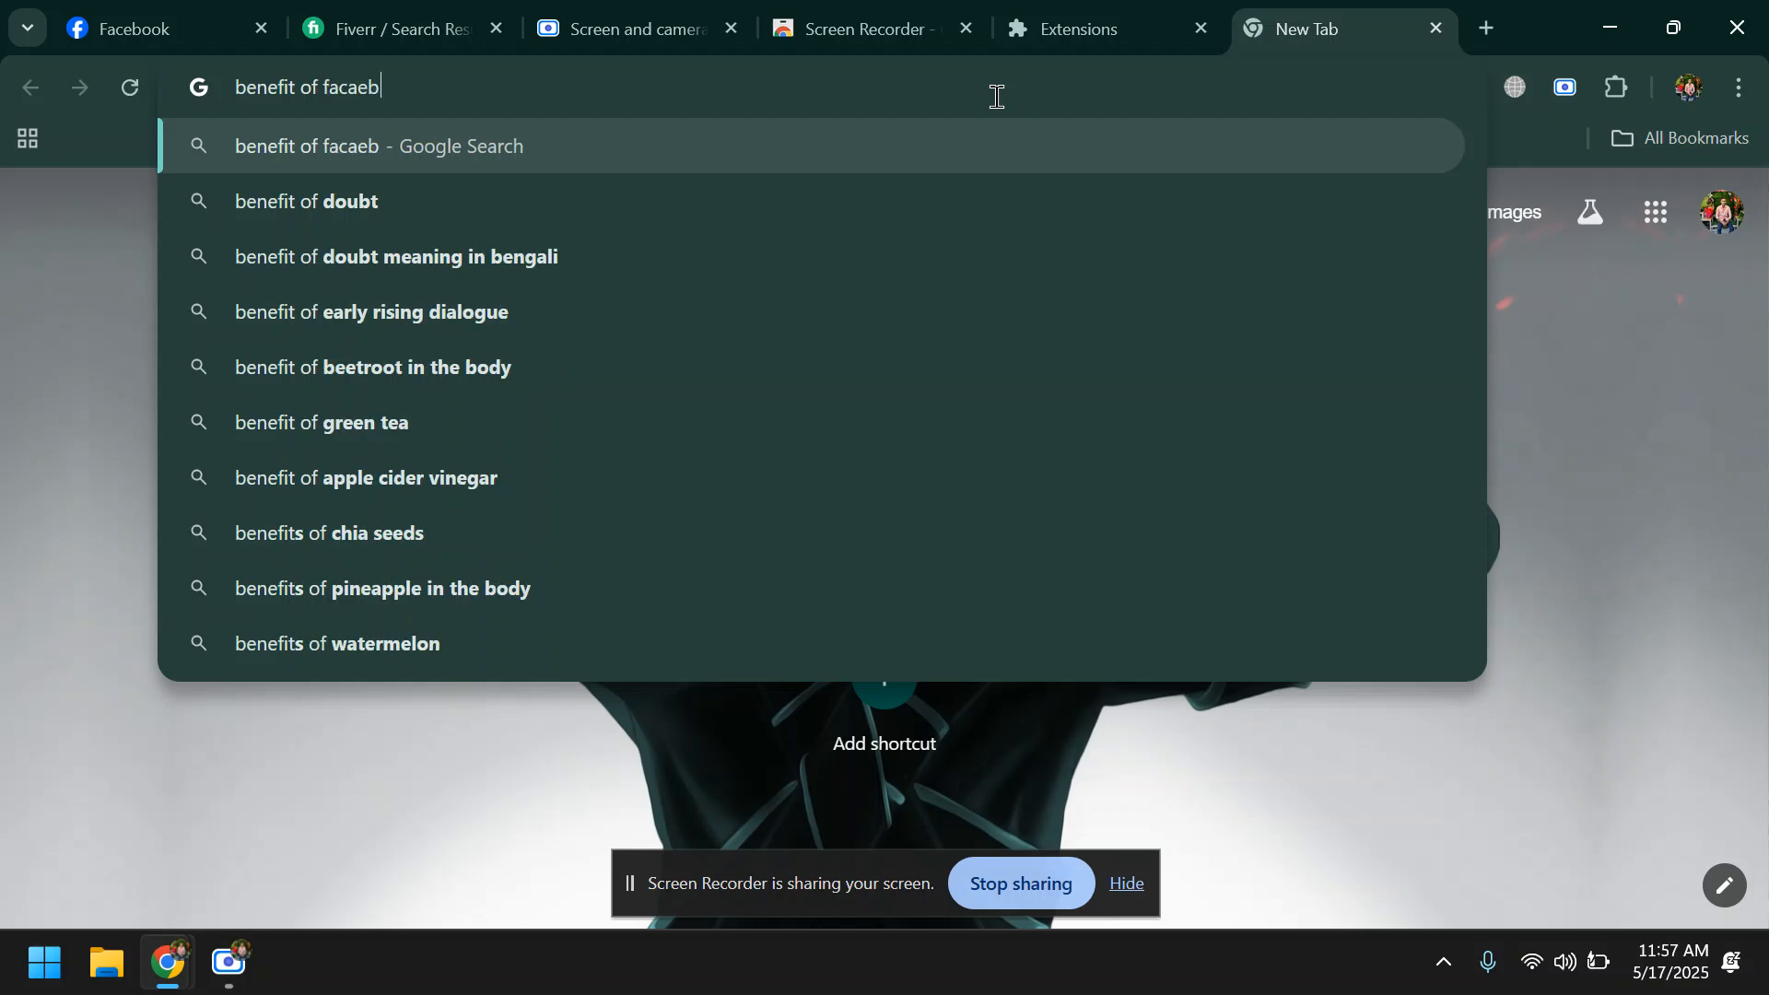
pyautogui.write('ook pie')
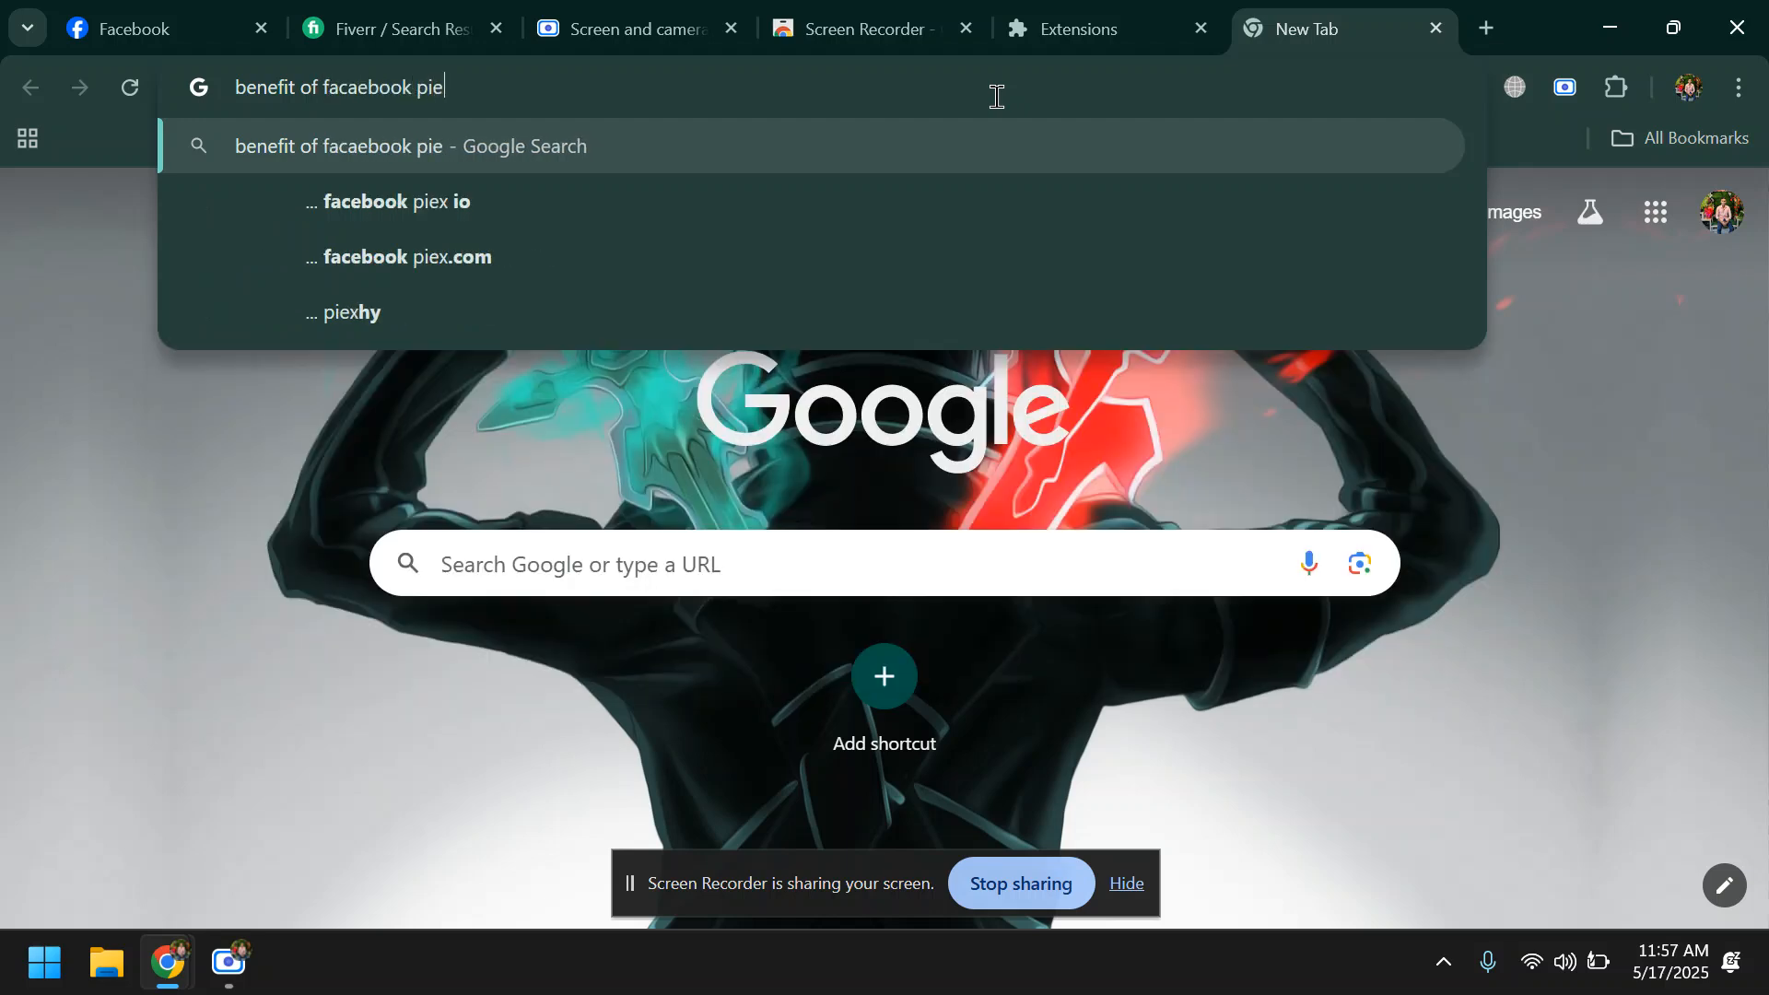
pyautogui.press('BackSpace')
pyautogui.write('x')
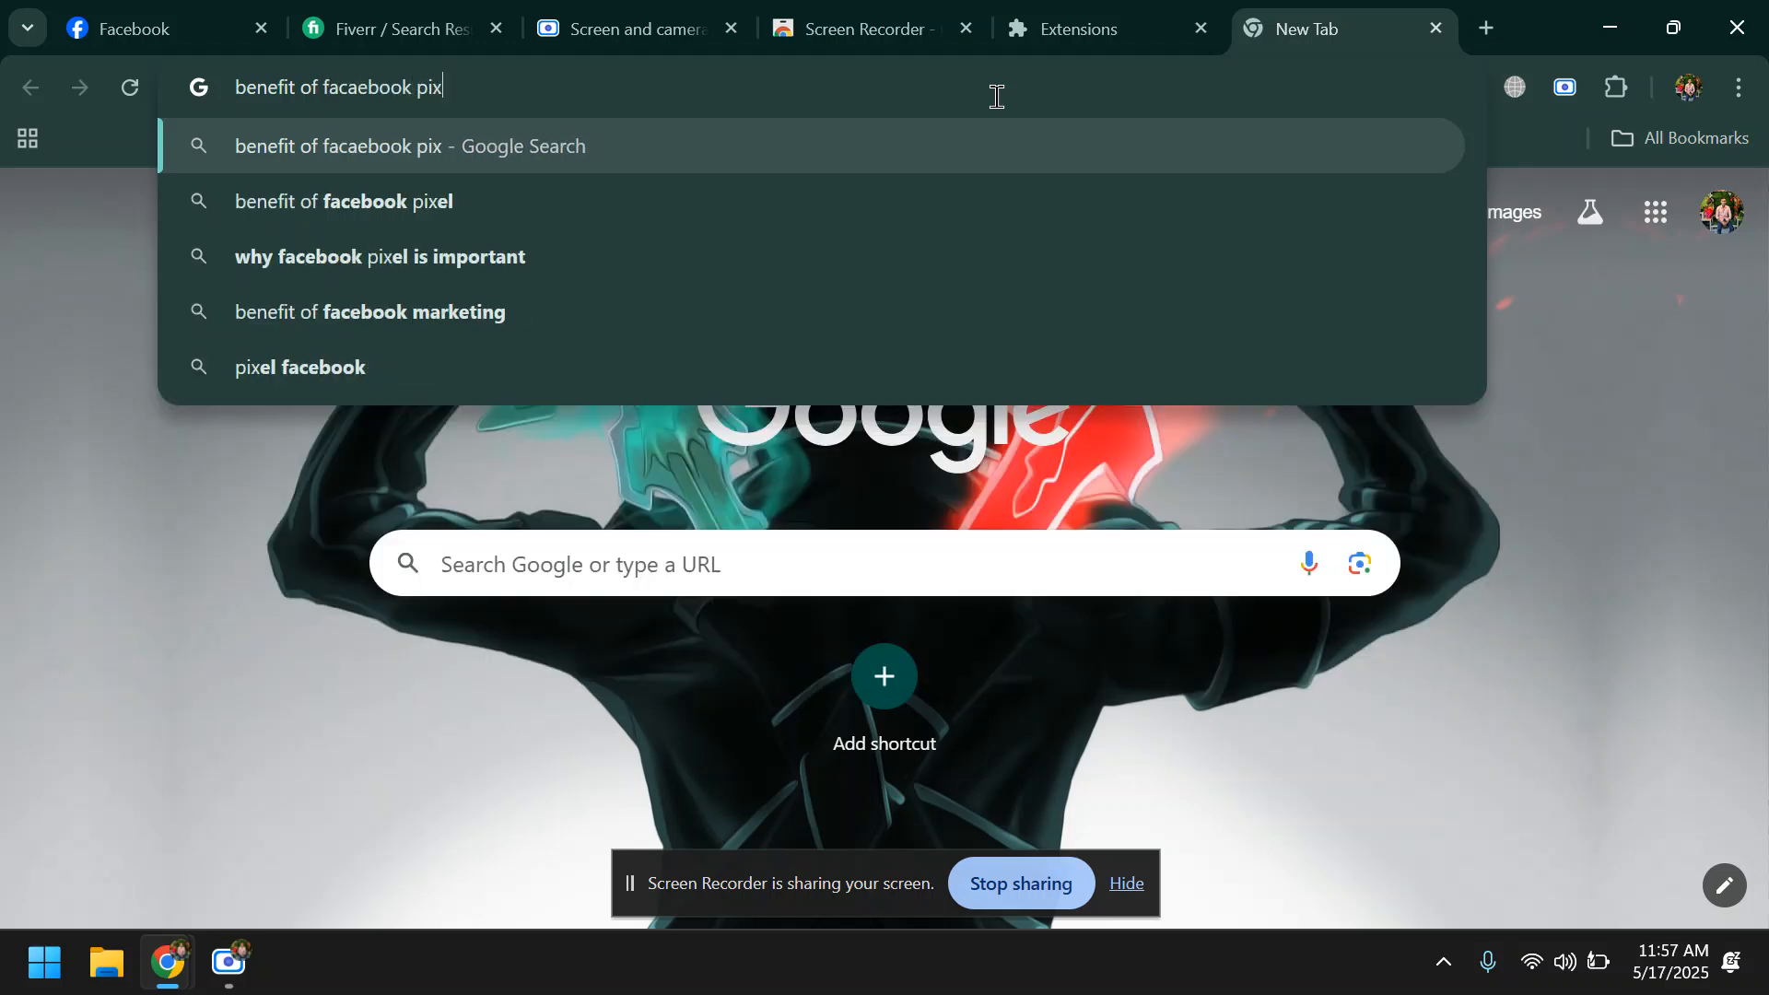
pyautogui.click(461, 200)
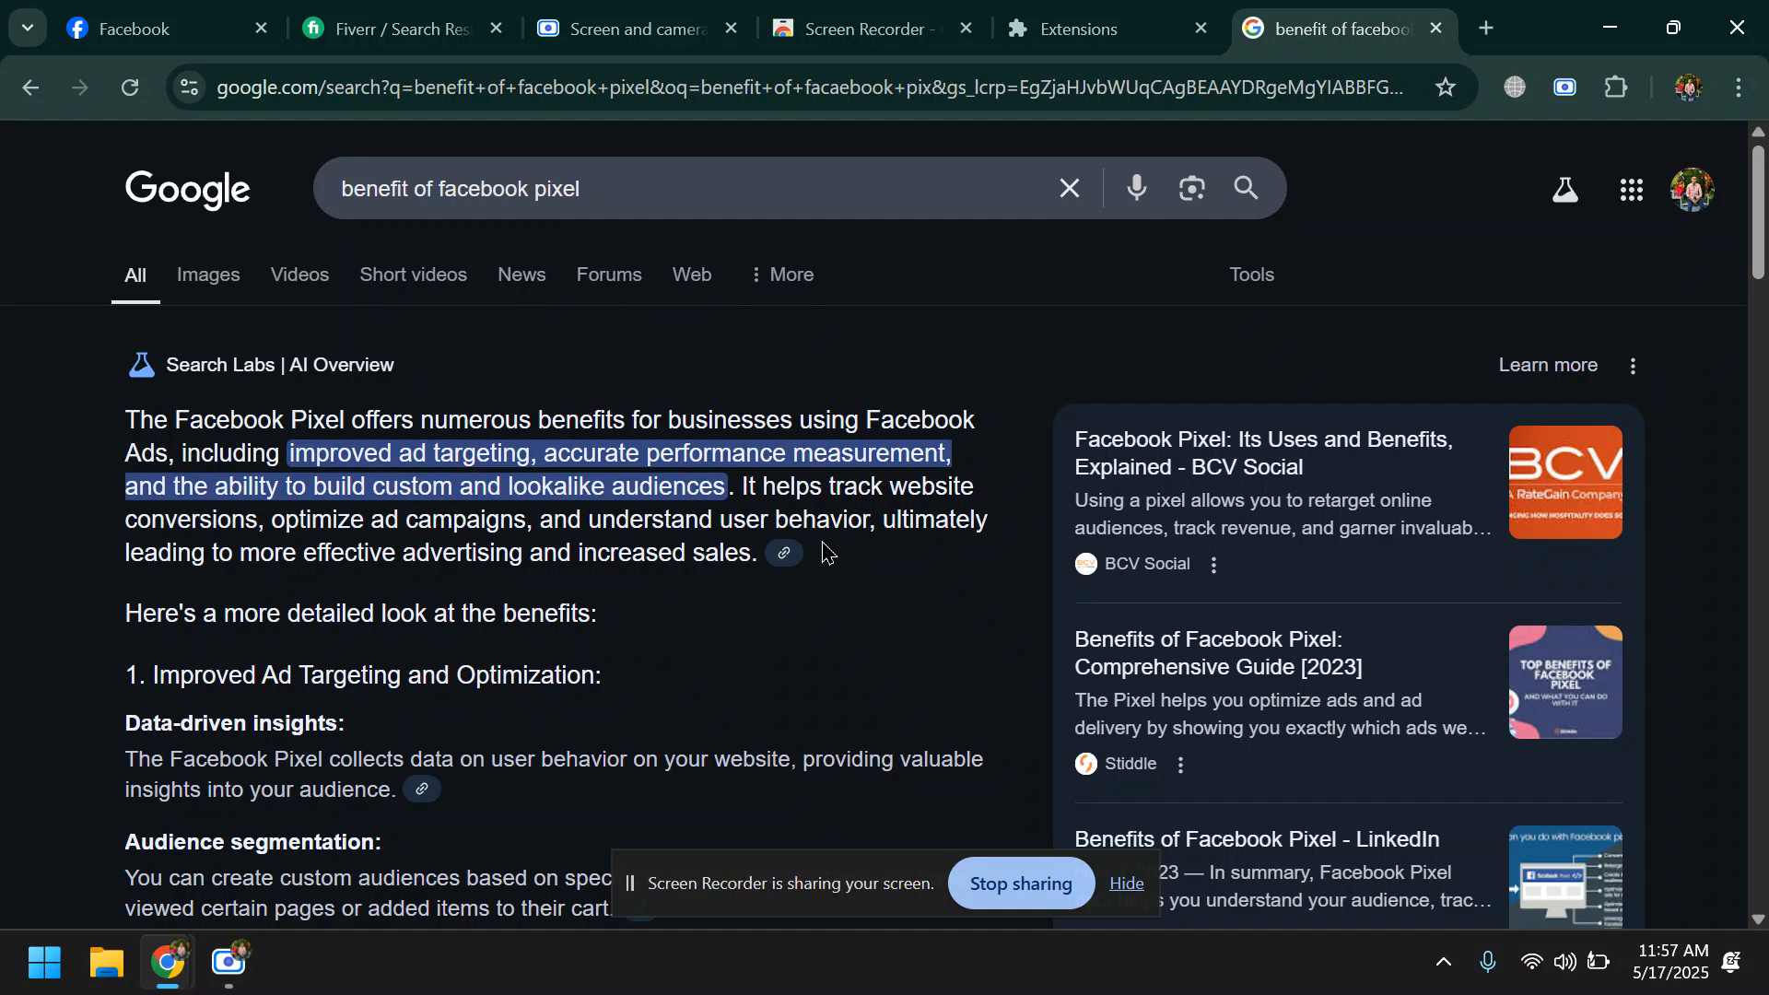
# - Enlarge the results page and read the AI Overview on Facebook Pixel benefits, briefly highlighting "Facebook Ads," in its first sentence
pyautogui.hotkey('ctrl', '+')
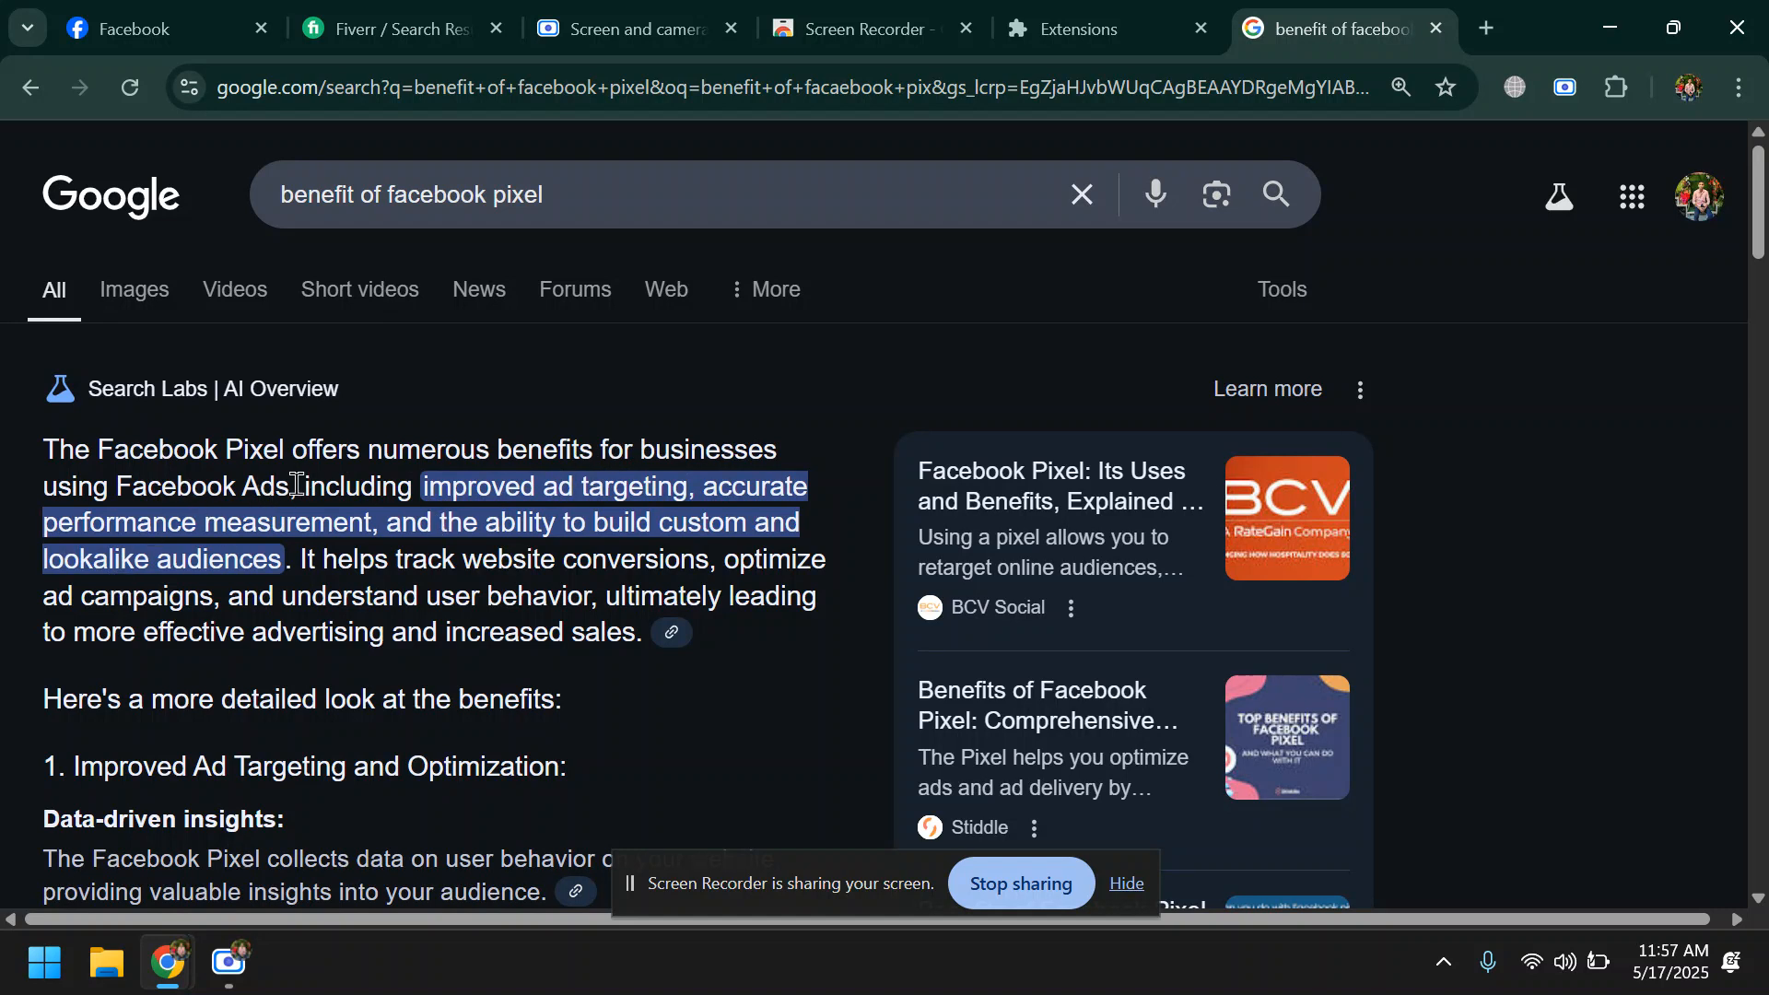
pyautogui.moveTo(295, 480); pyautogui.dragTo(123, 483)
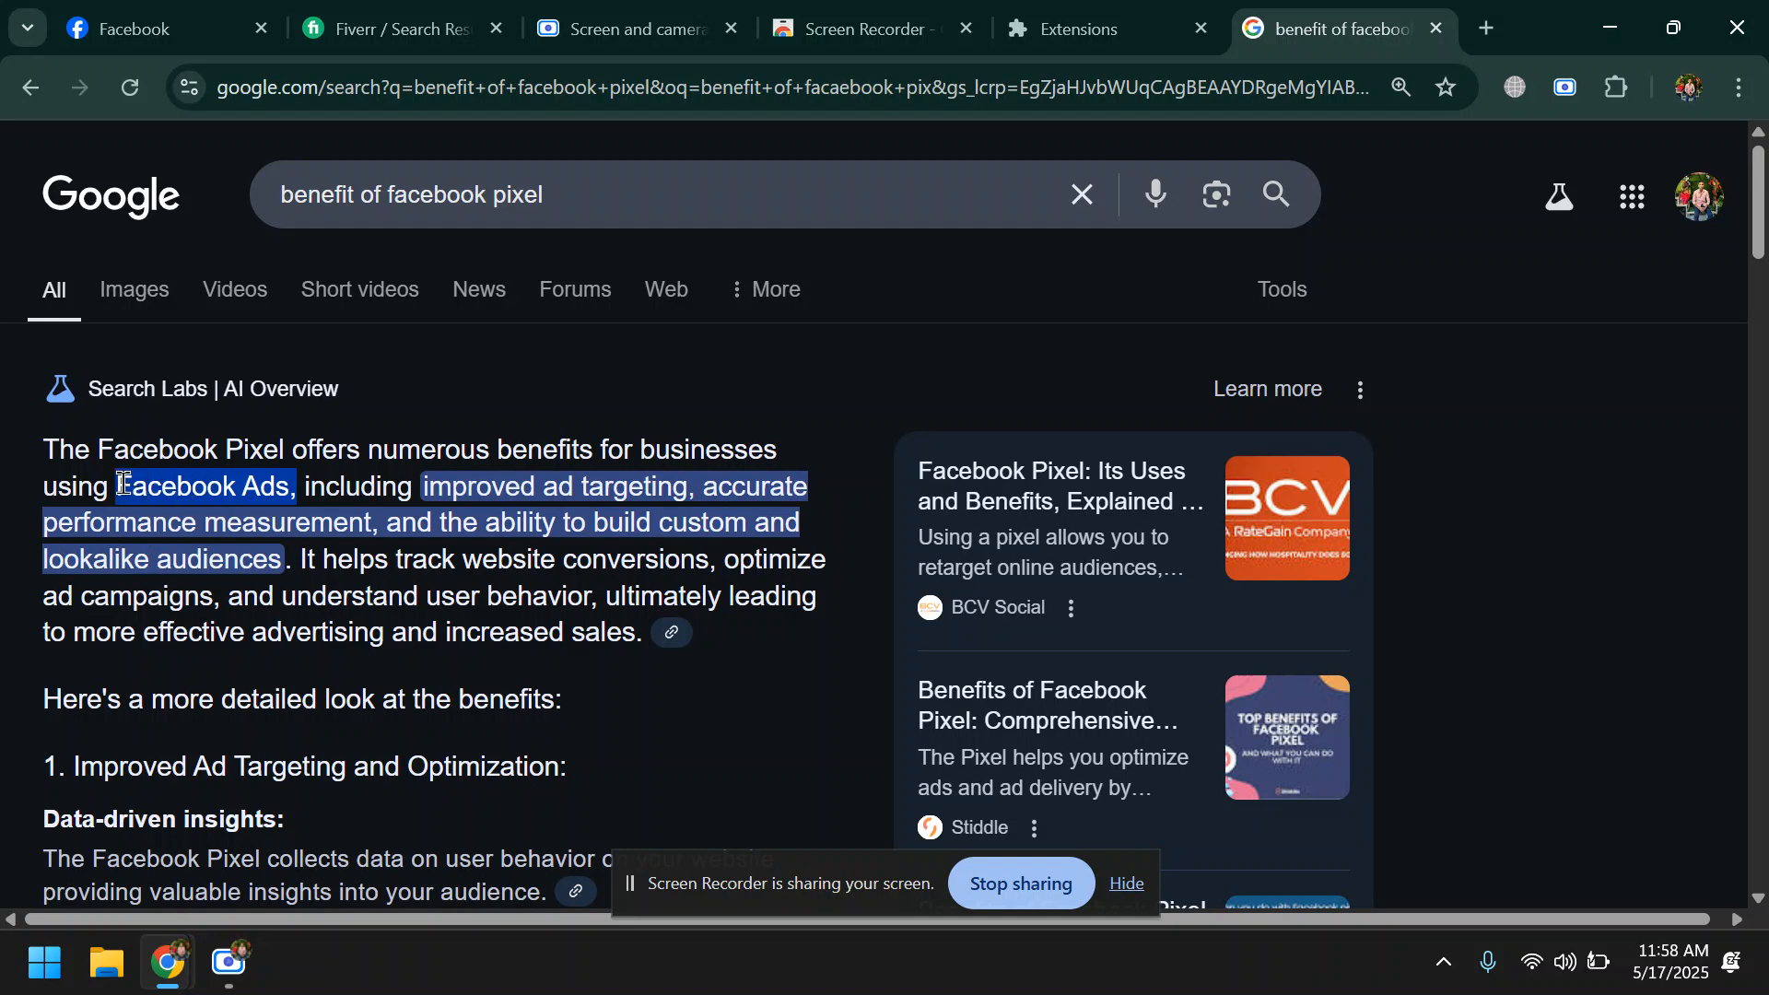
pyautogui.click(426, 513)
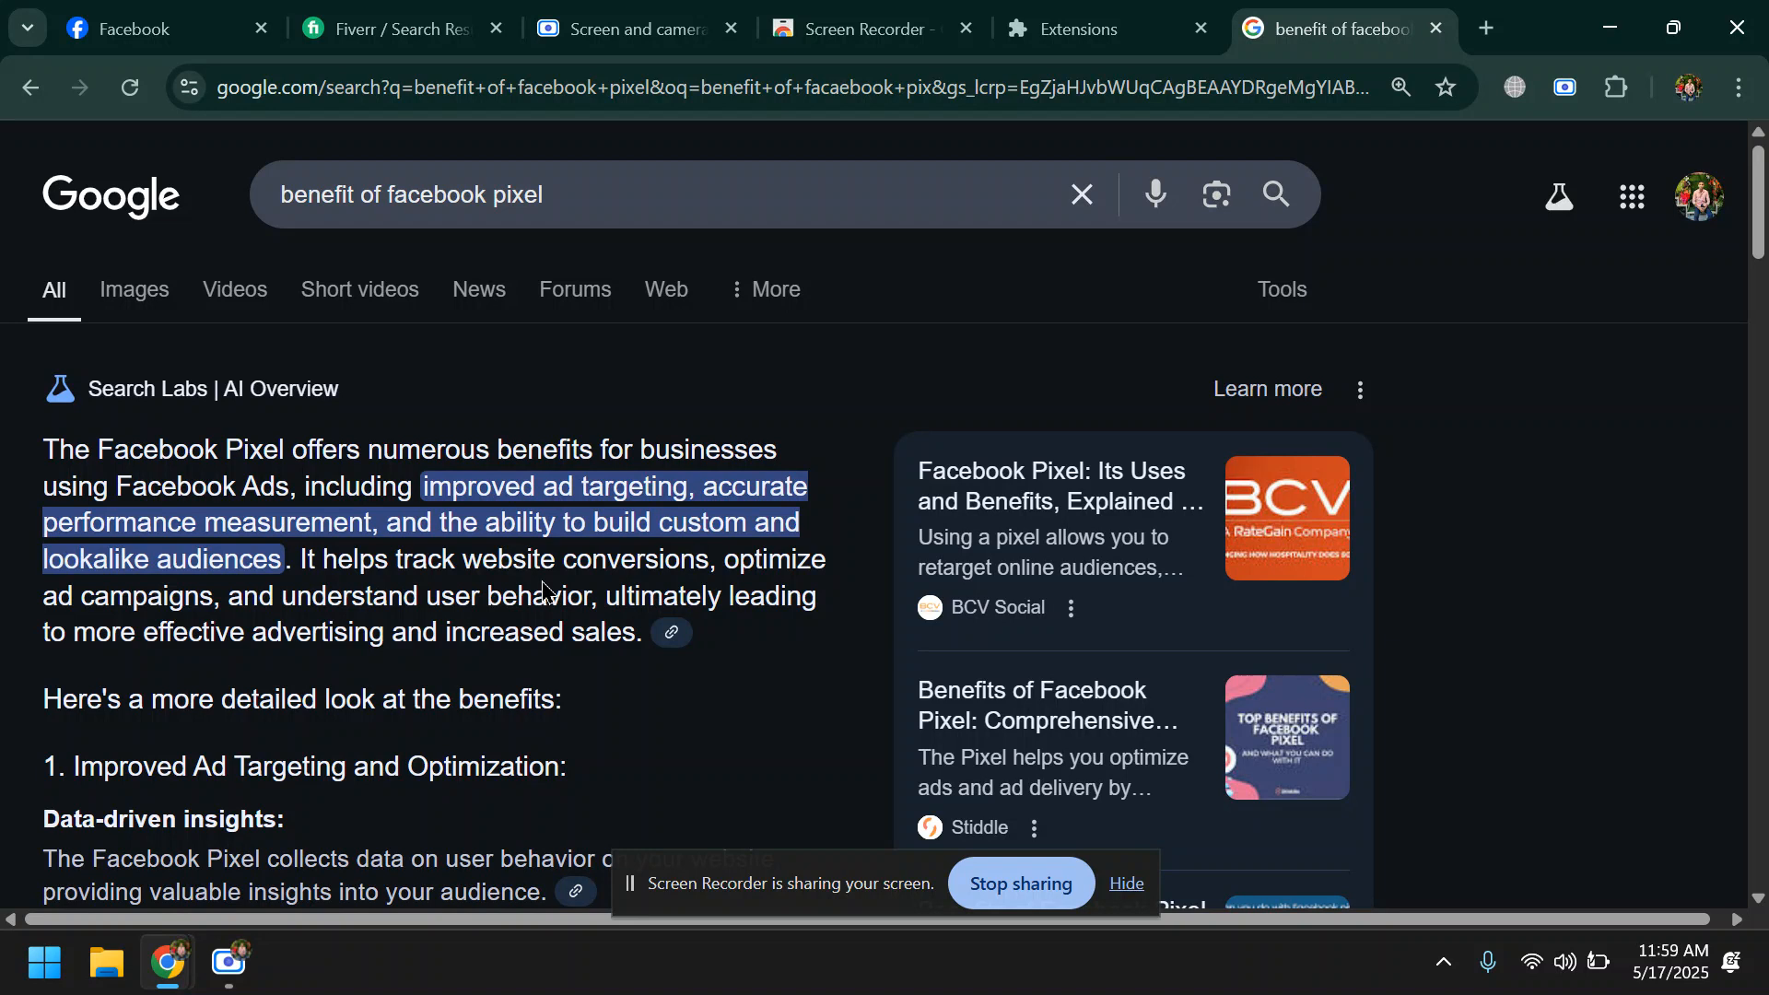
# - Go back to the Fiverr results for Facebook pixel setup and examine the gigs, their ratings and starting prices
pyautogui.click(142, 27)
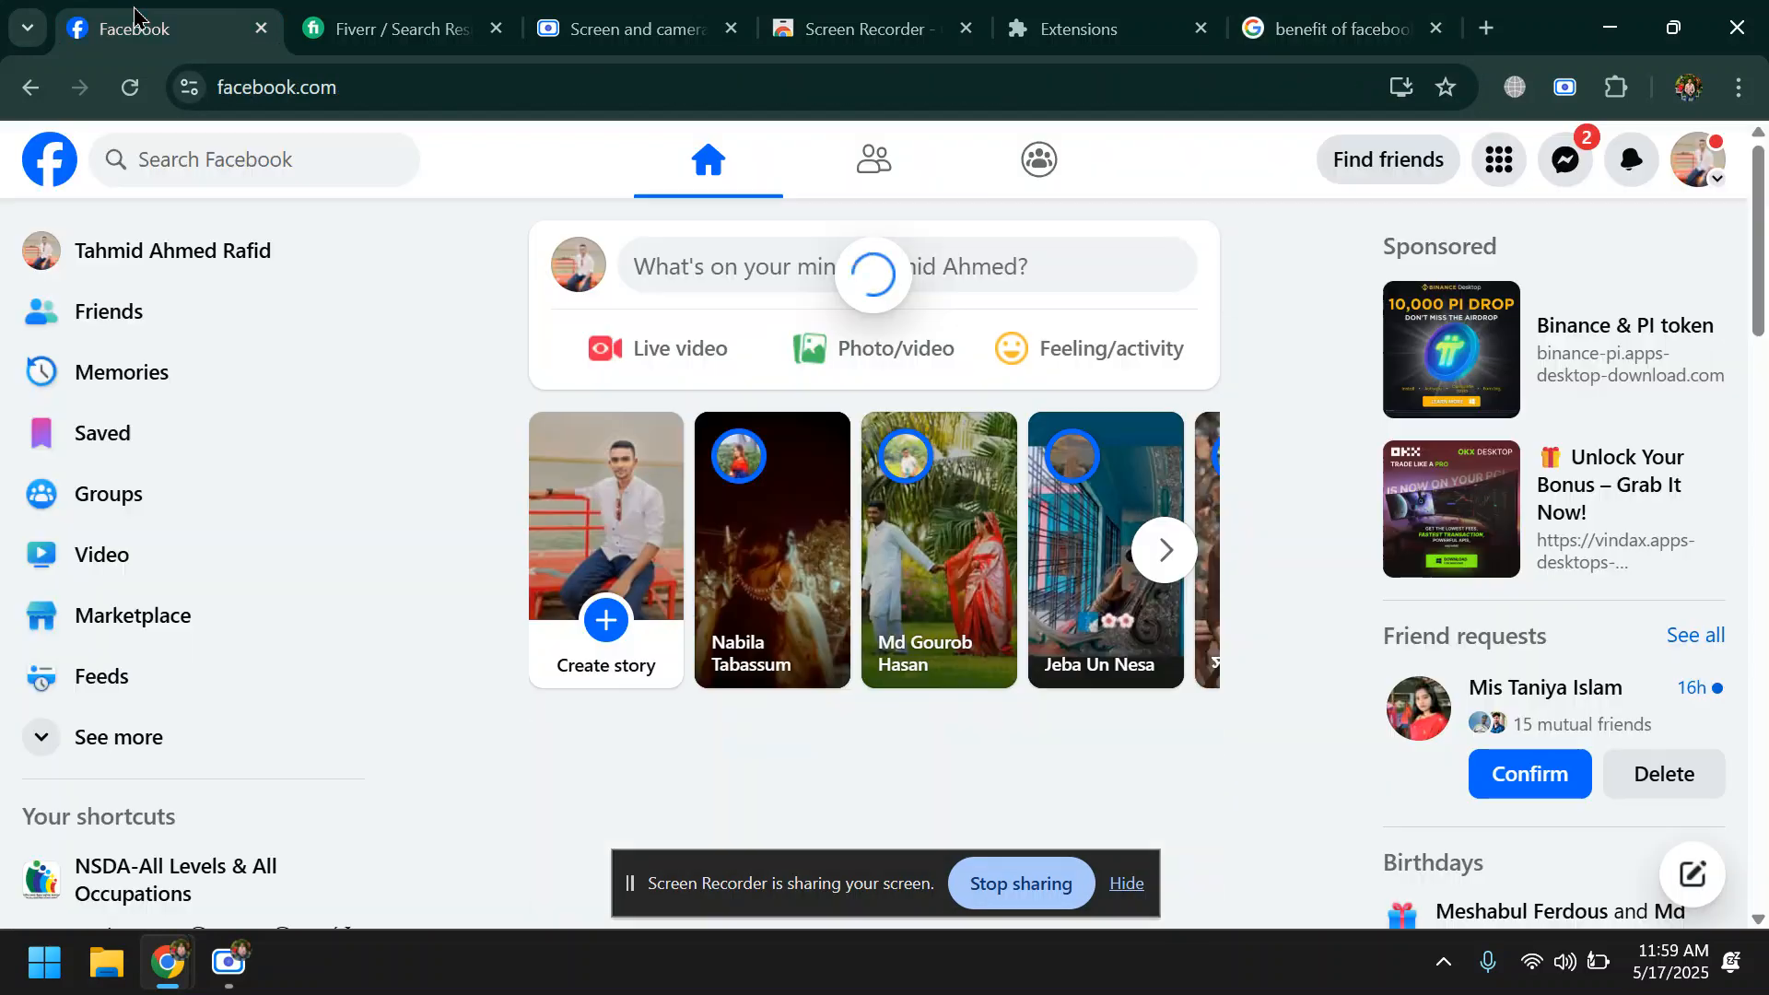
pyautogui.click(640, 31)
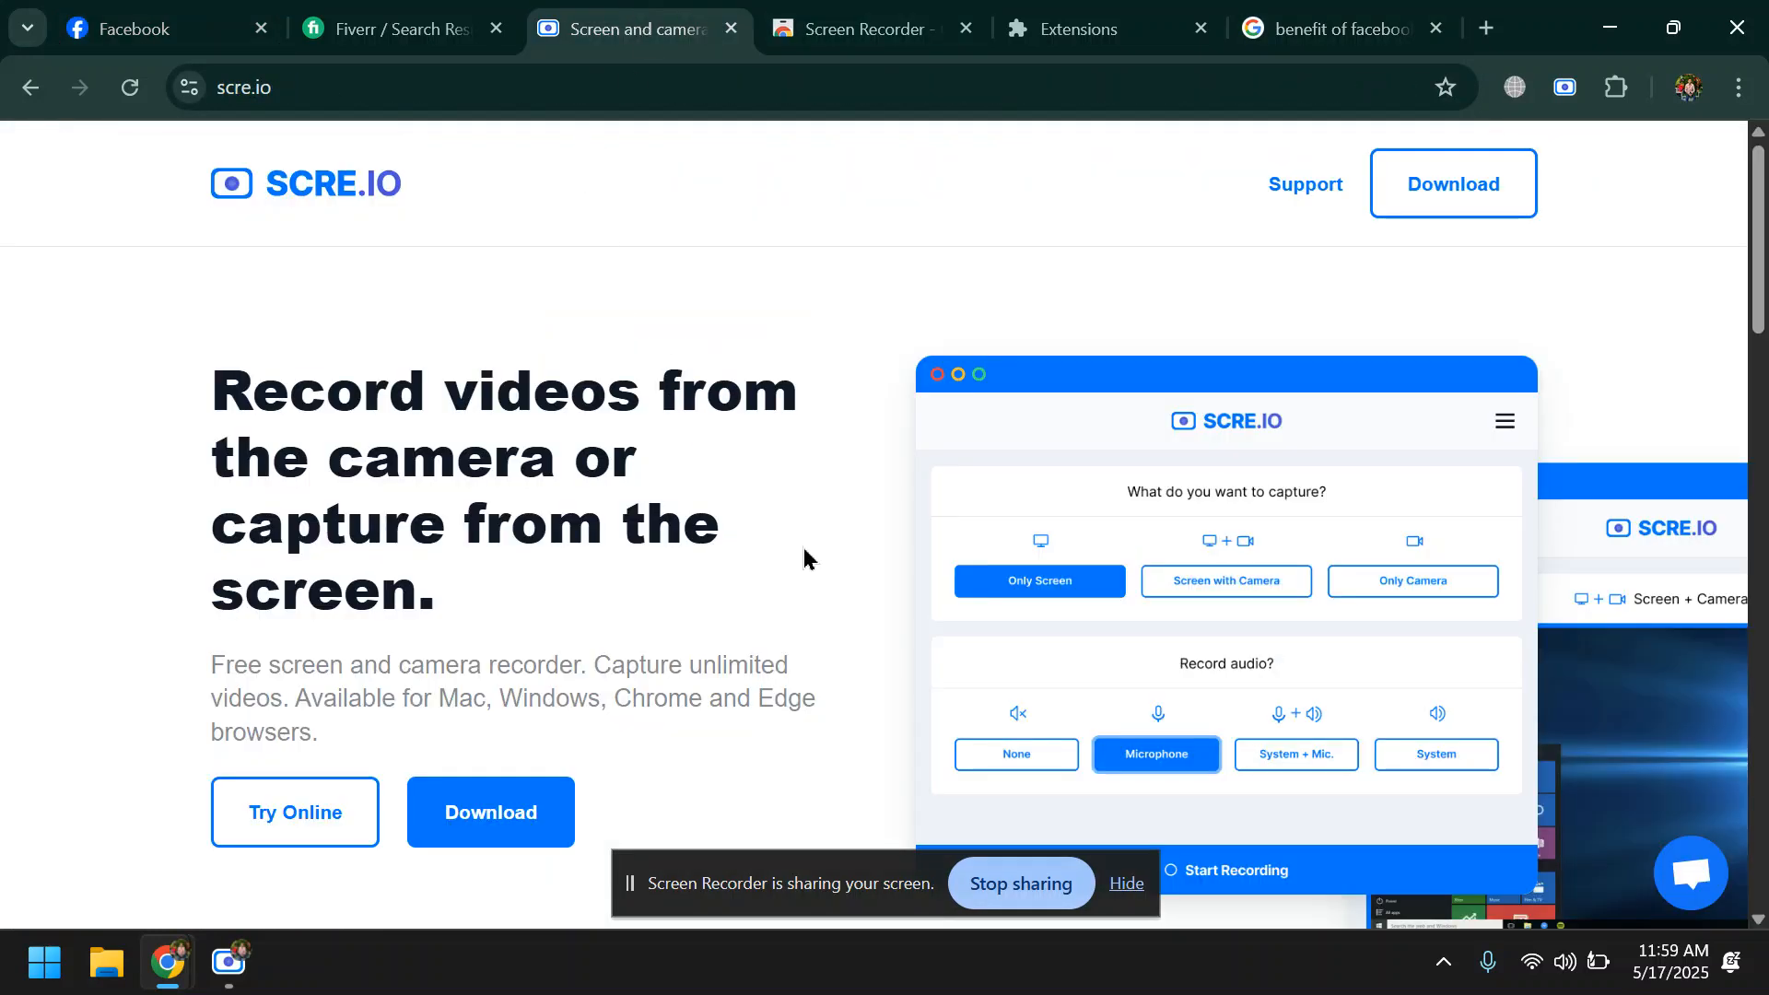
pyautogui.scroll(-5, 865, 406)
pyautogui.click(862, 29)
pyautogui.click(442, 29)
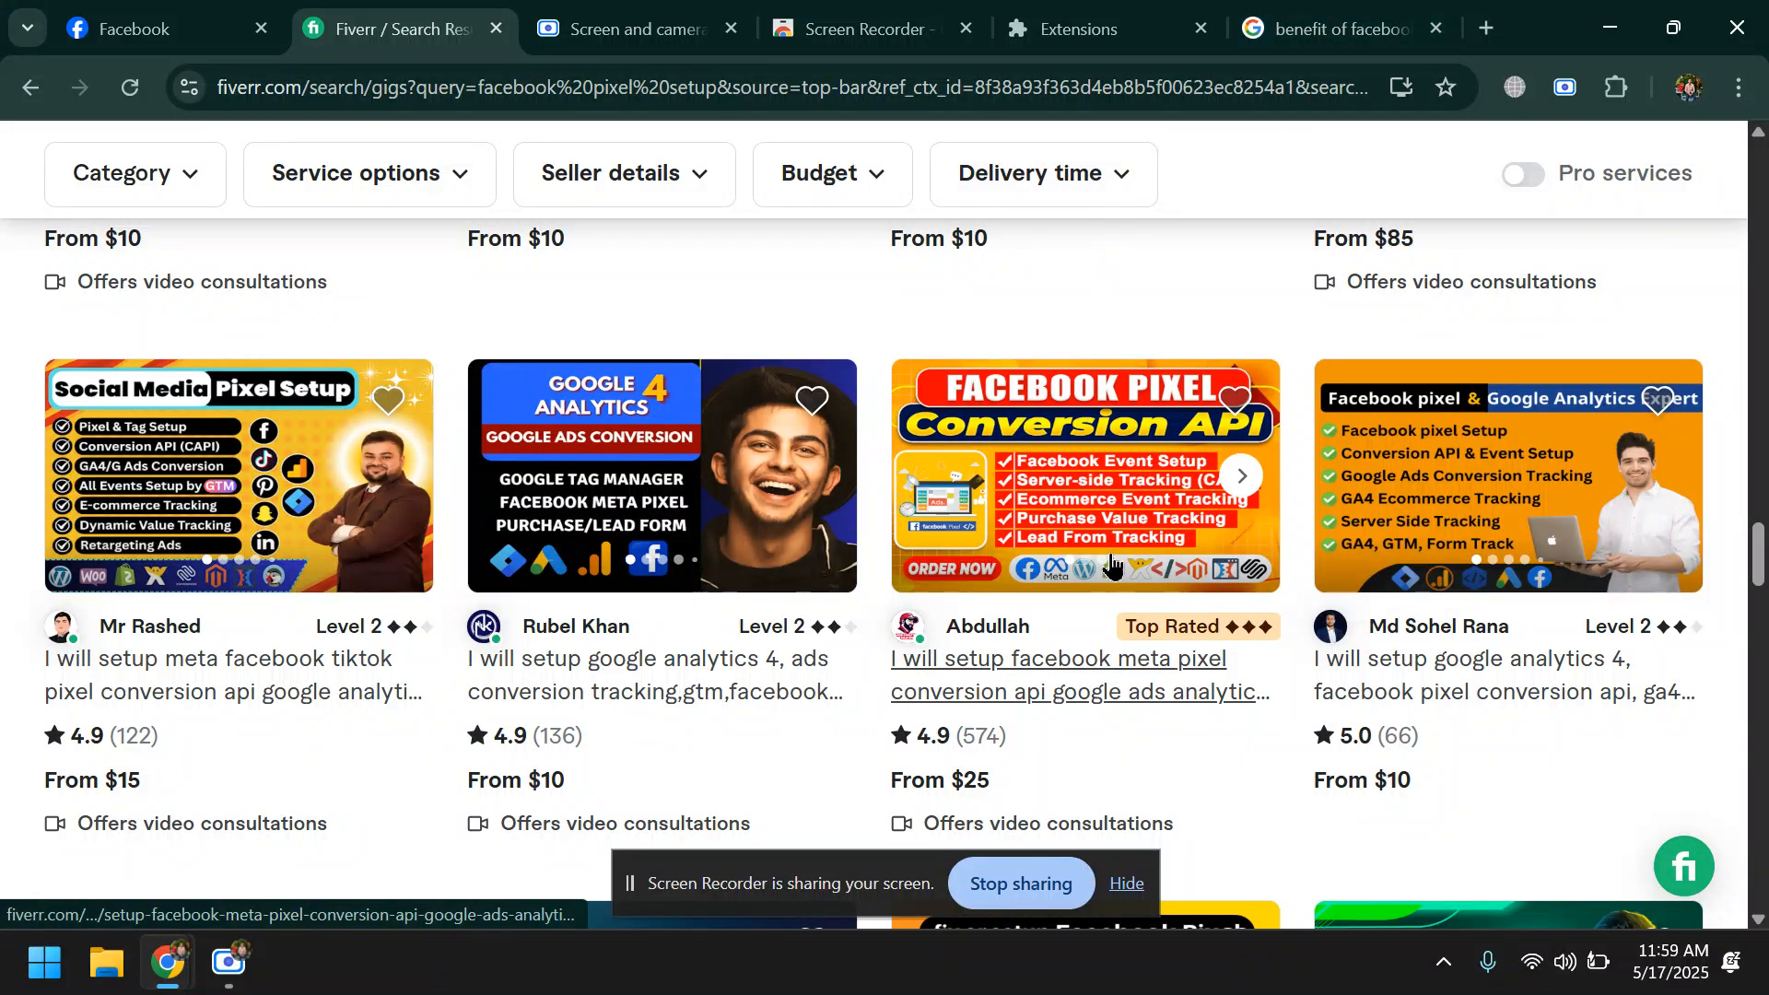
pyautogui.scroll(5, 823, 645)
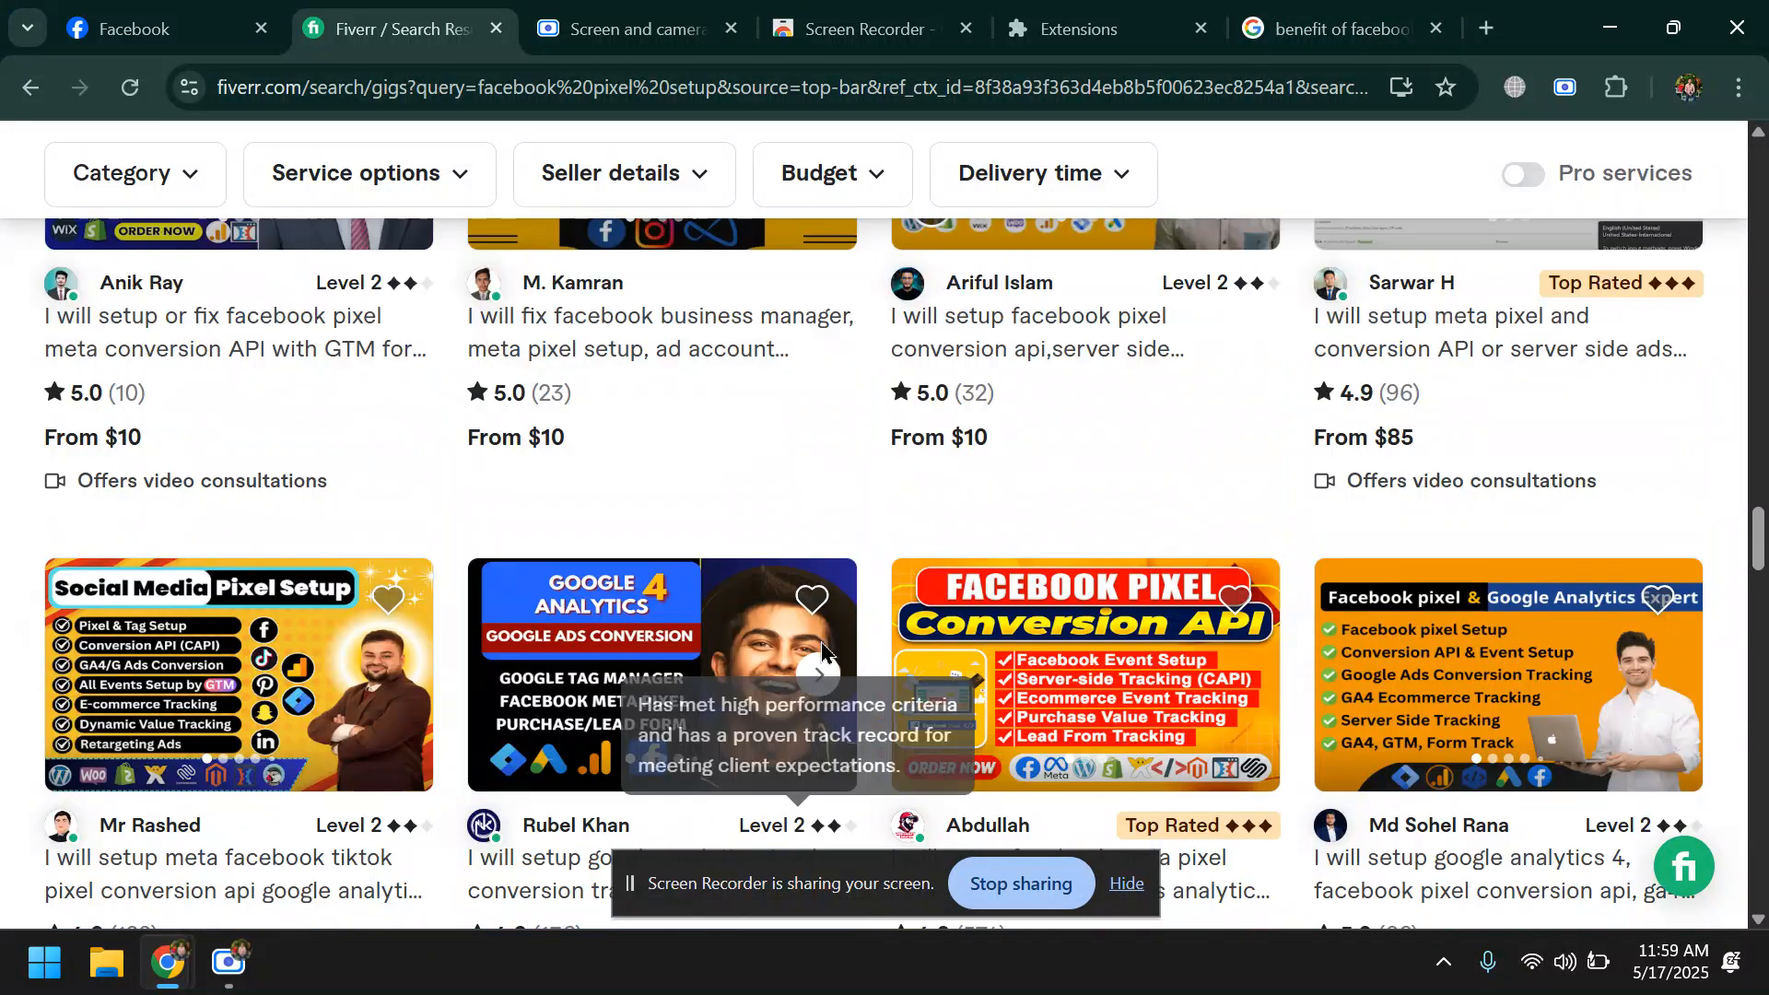
pyautogui.scroll(2, 818, 652)
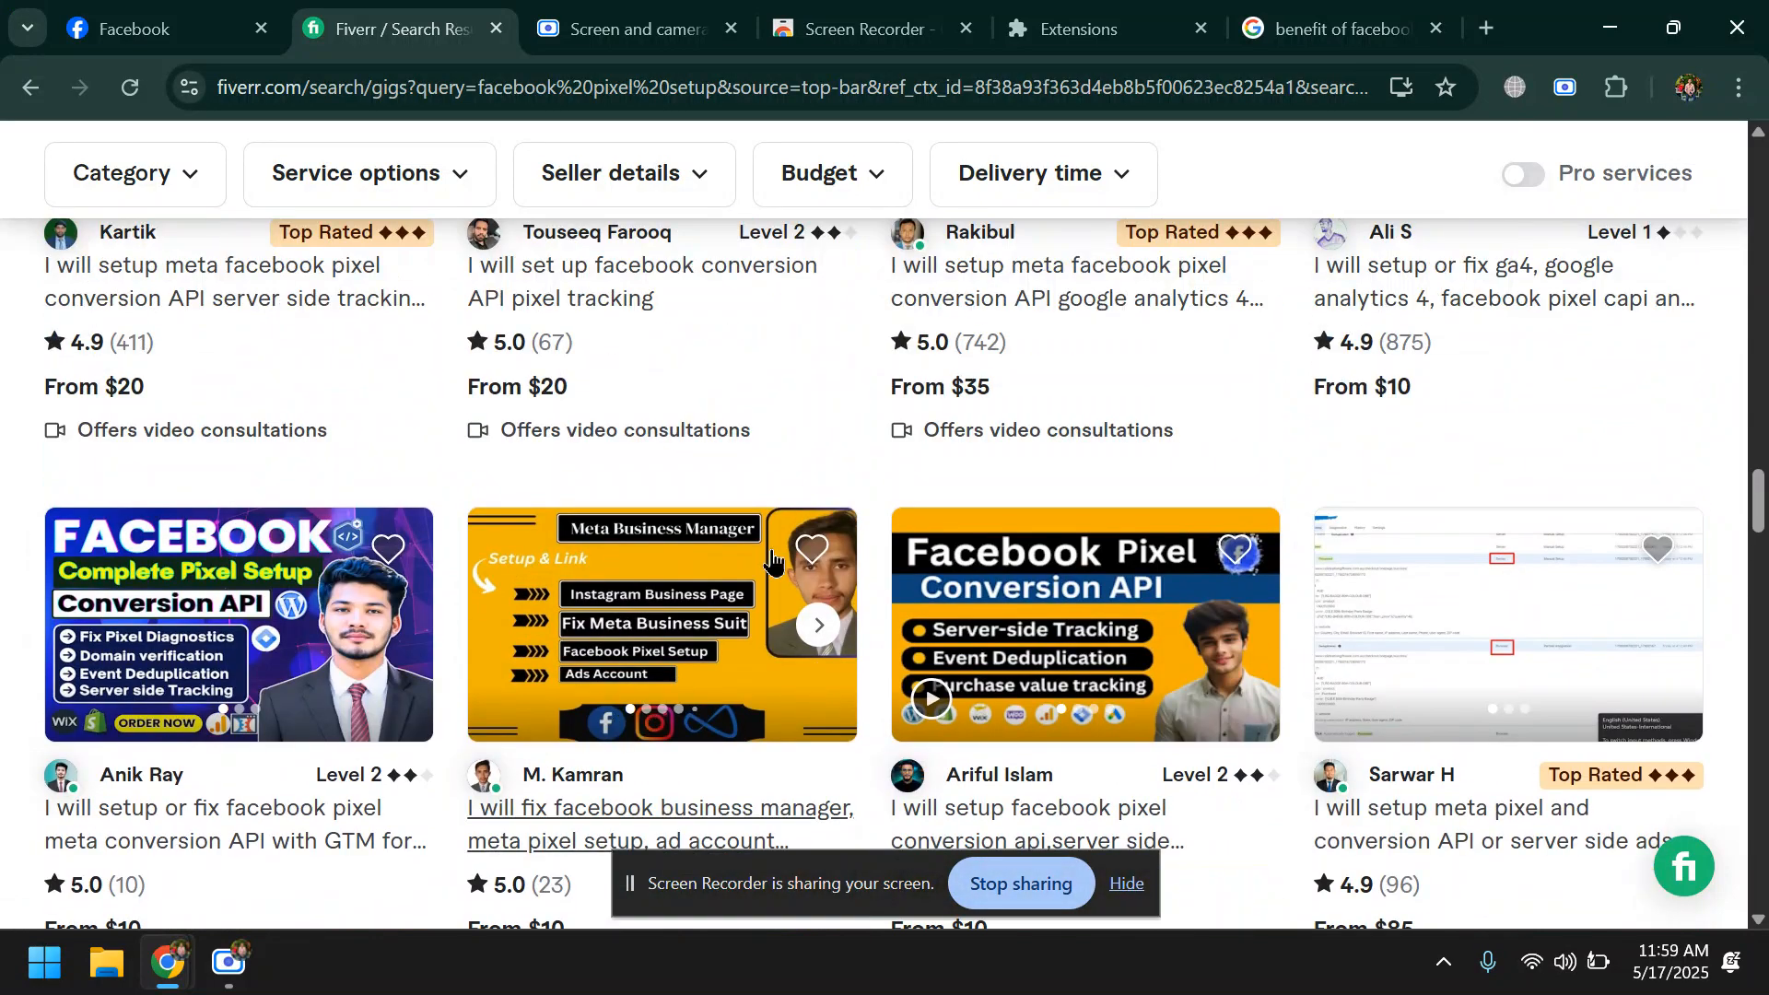
pyautogui.scroll(-4, 832, 634)
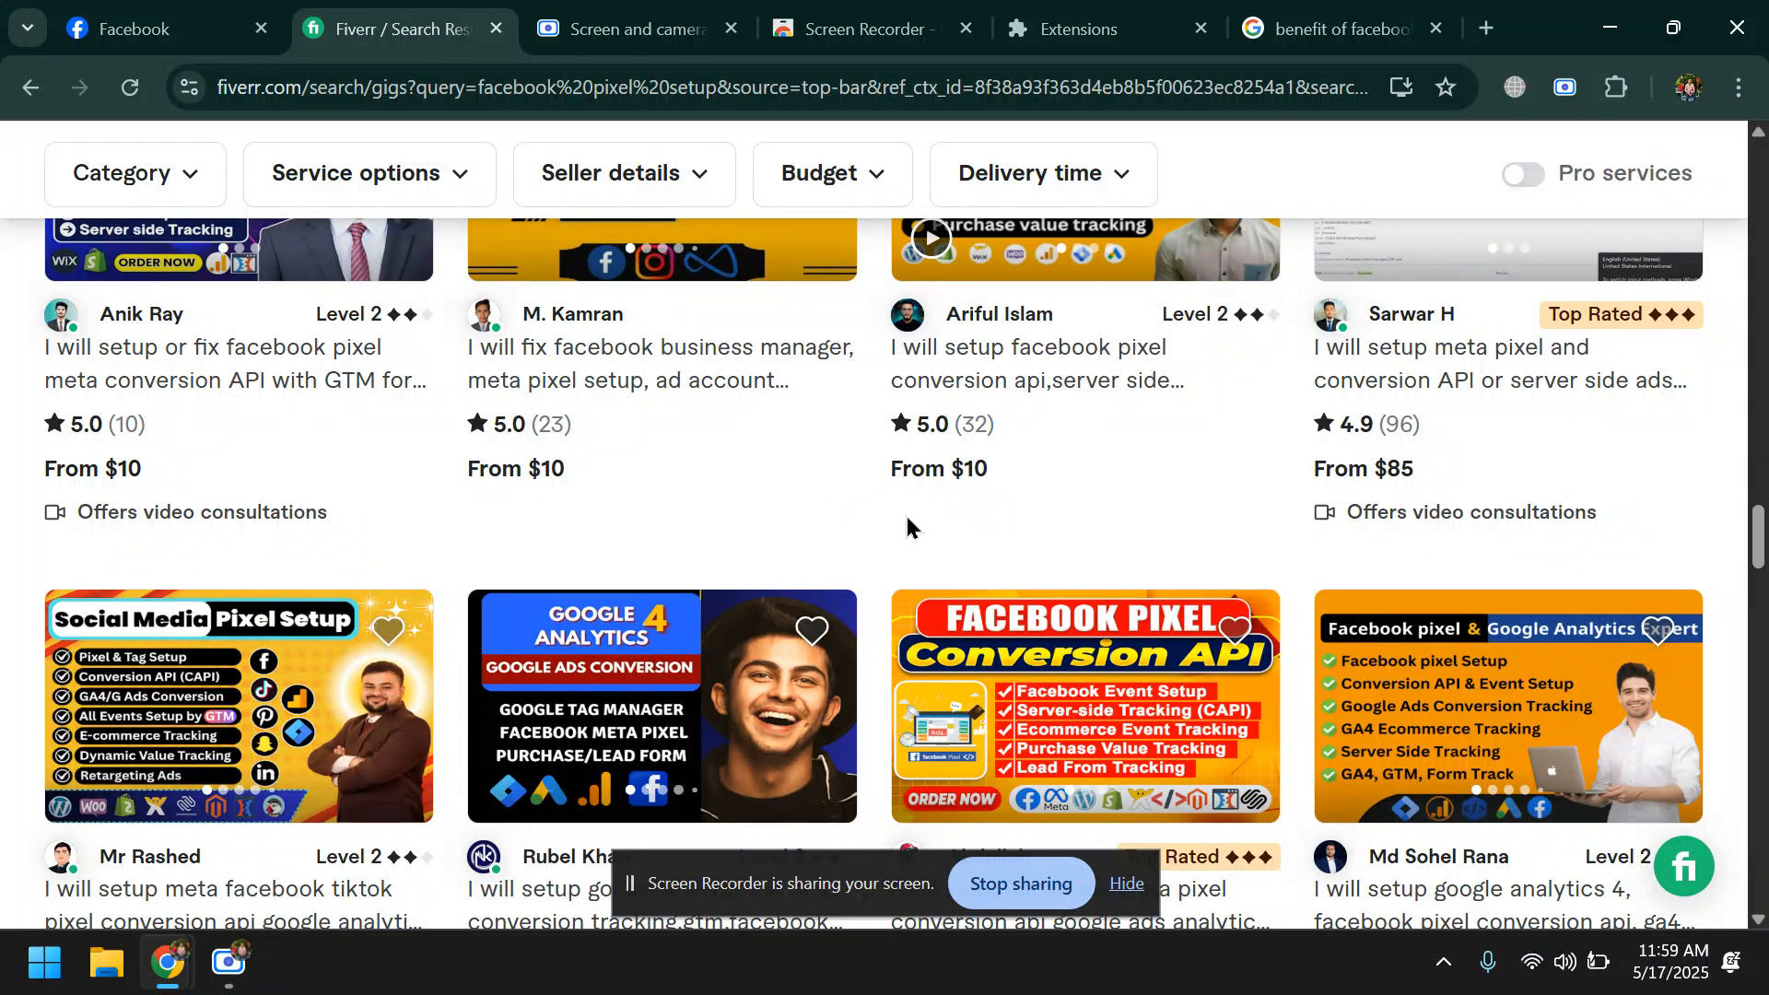
pyautogui.scroll(-4, 909, 544)
# - Search Google for "google maps" in a new browser tab and open the Google Maps site
pyautogui.click(1336, 27)
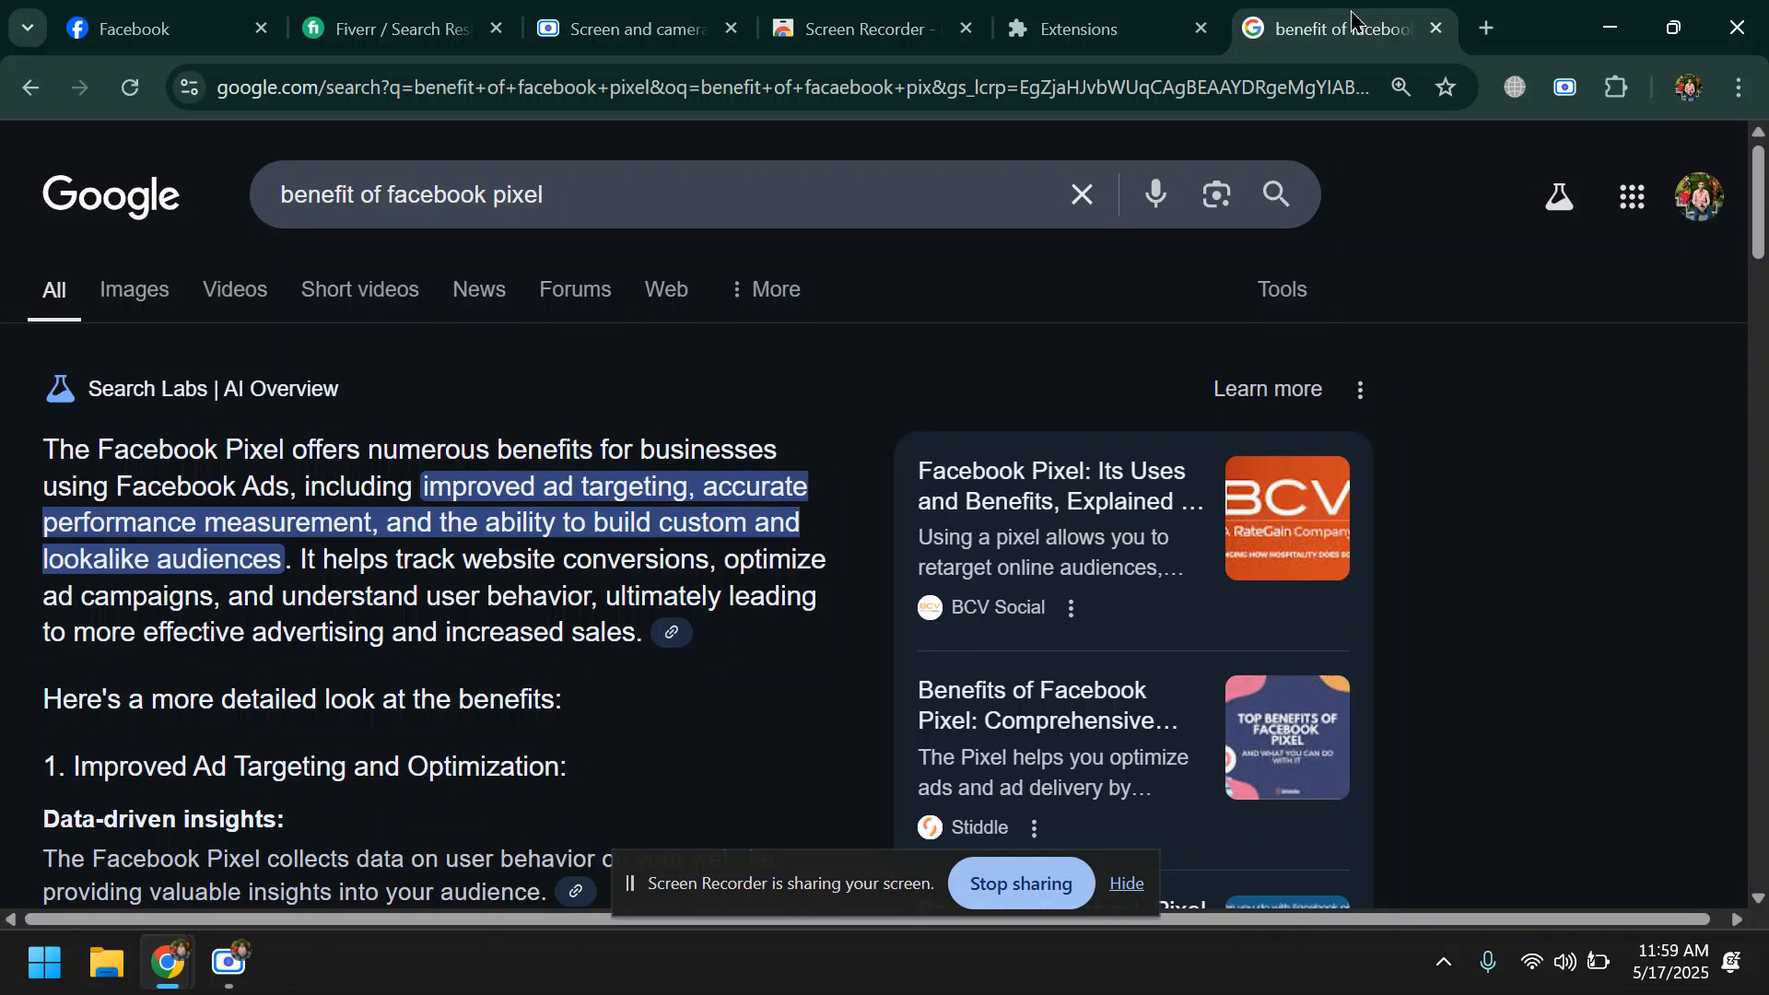
pyautogui.click(1482, 29)
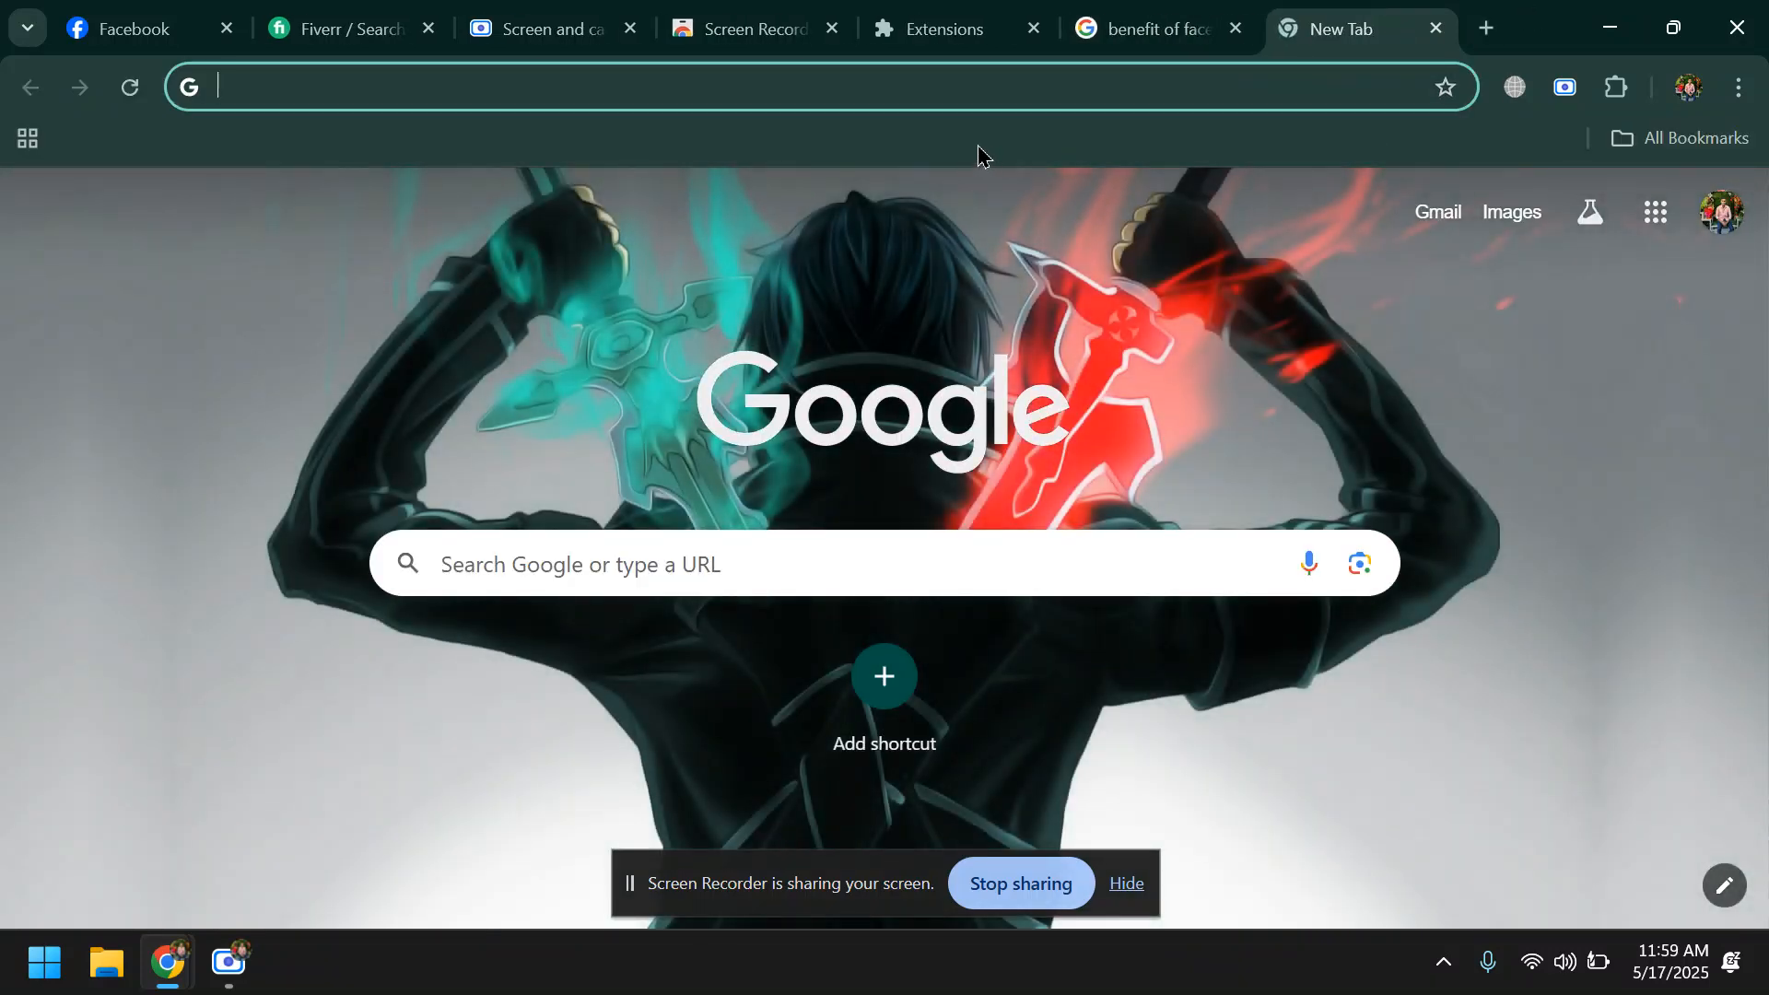
pyautogui.click(933, 78)
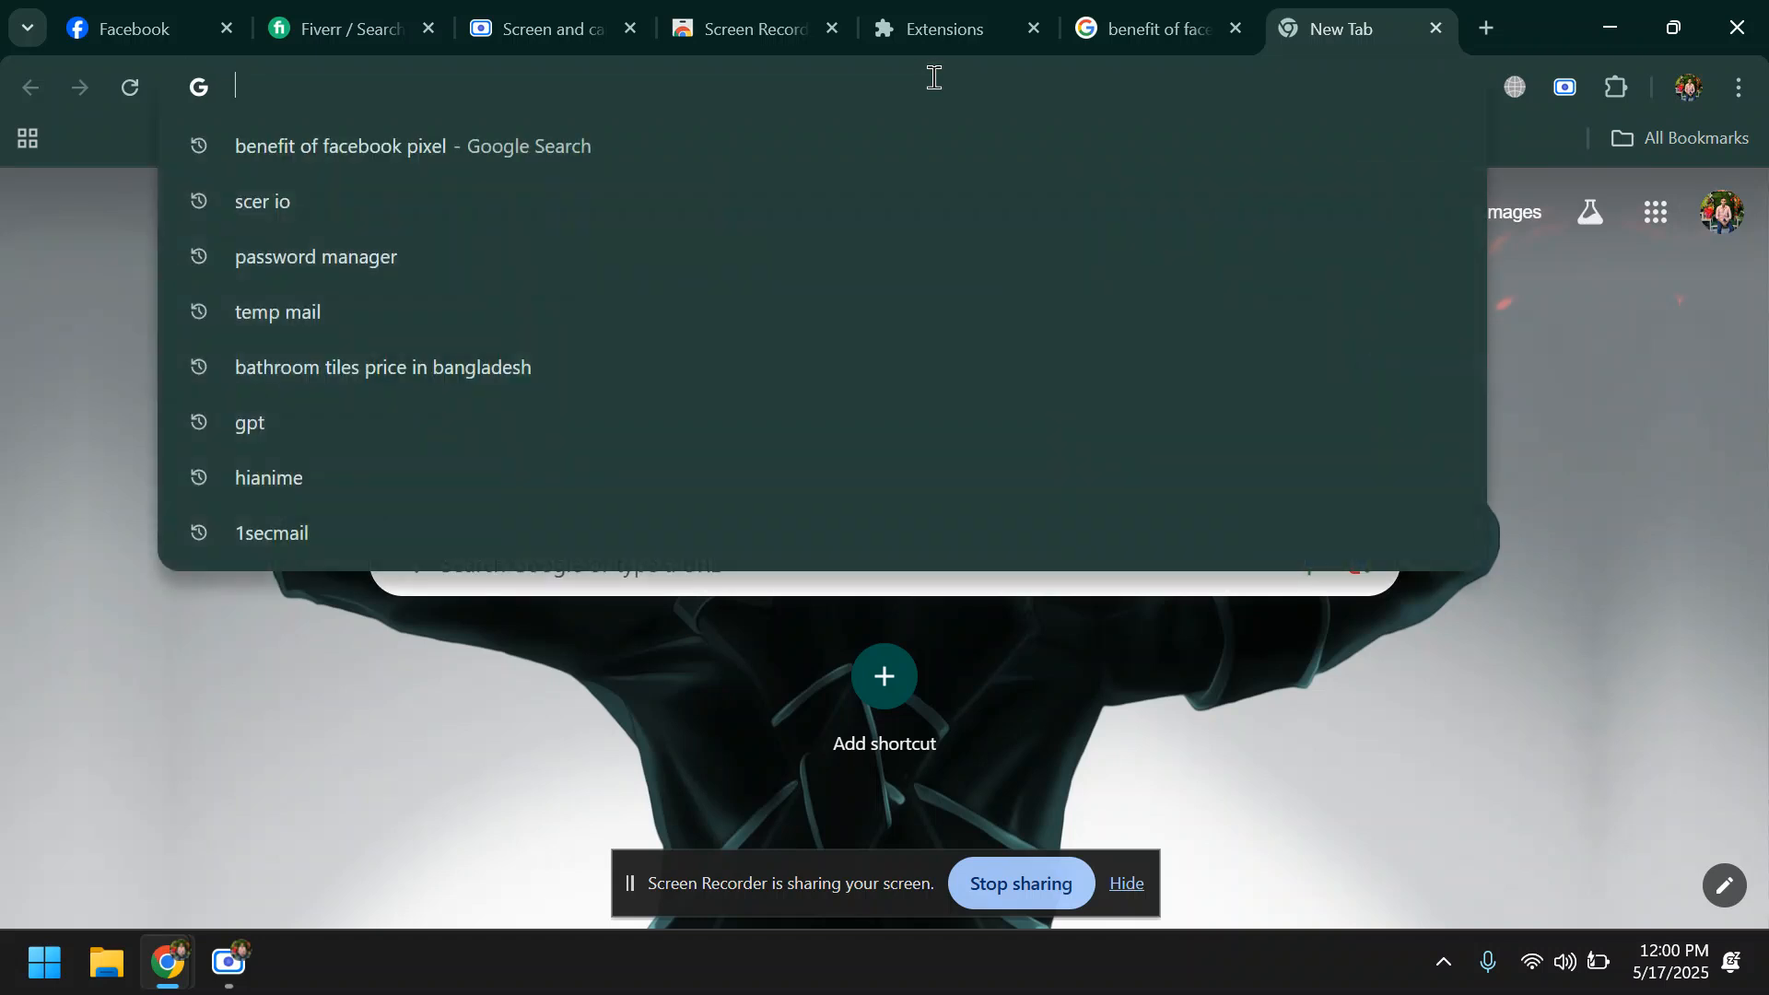
pyautogui.write('gii==')
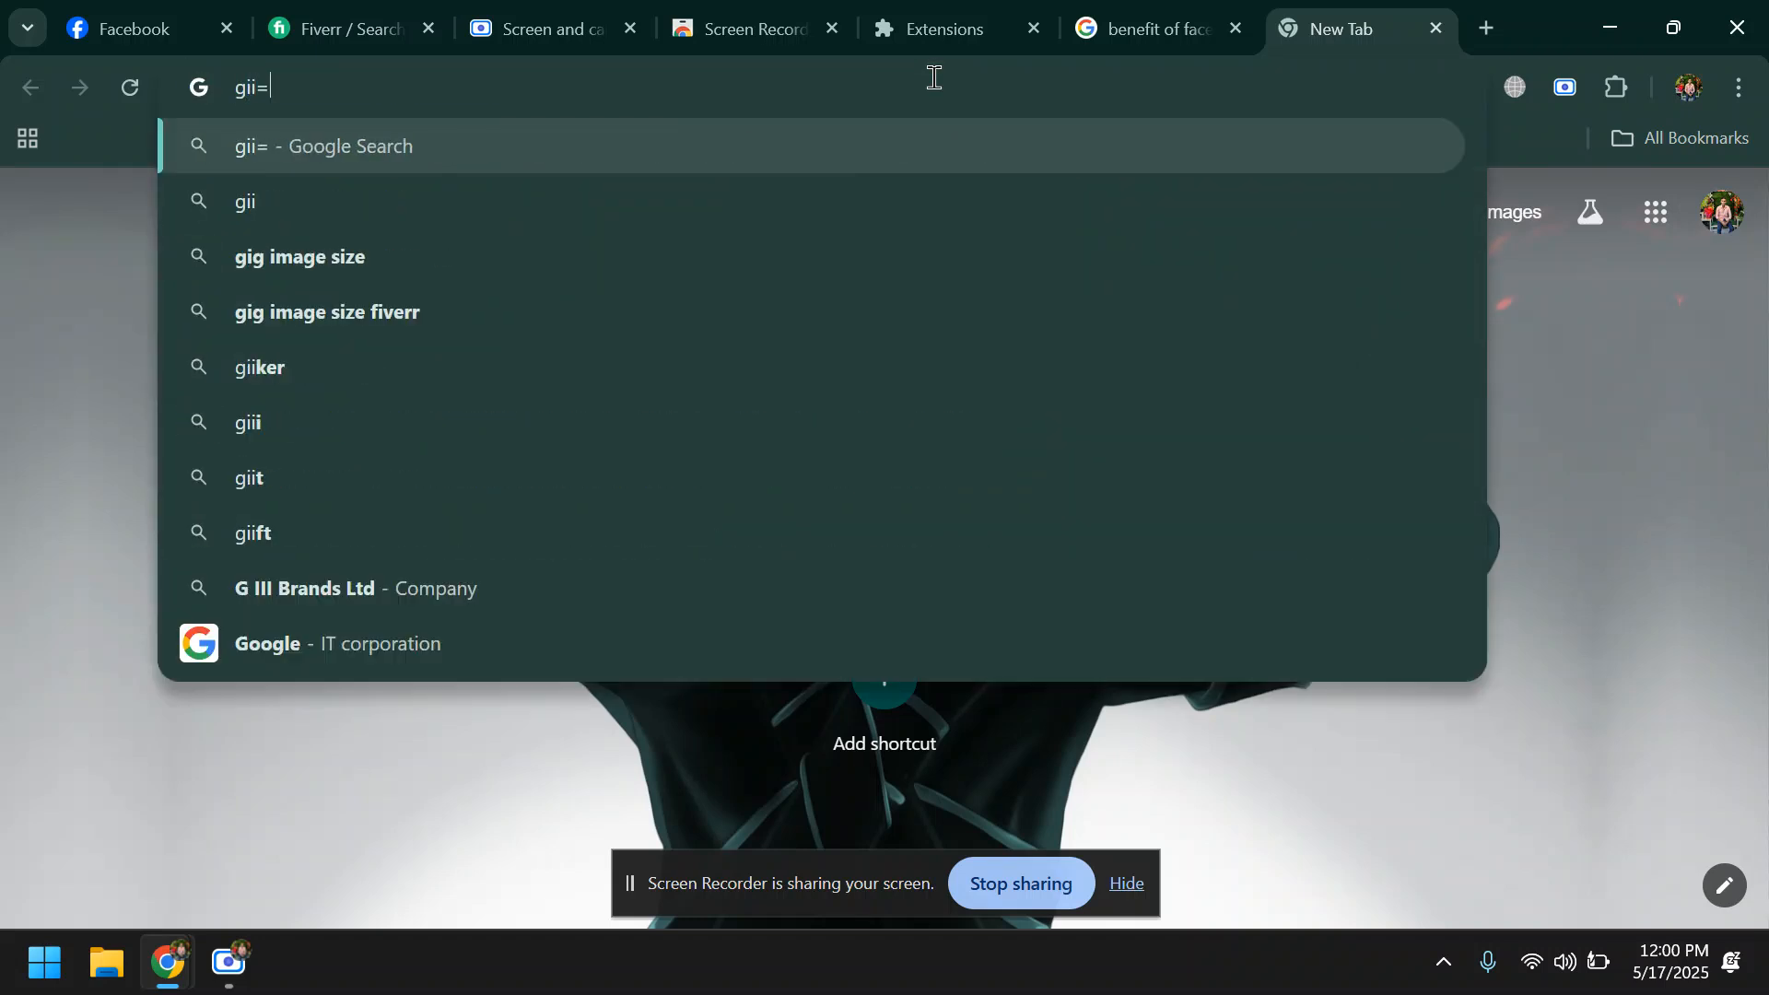
pyautogui.press('BackSpace')
pyautogui.press('BackSpace')
pyautogui.press('BackSpace')
pyautogui.press('BackSpace')
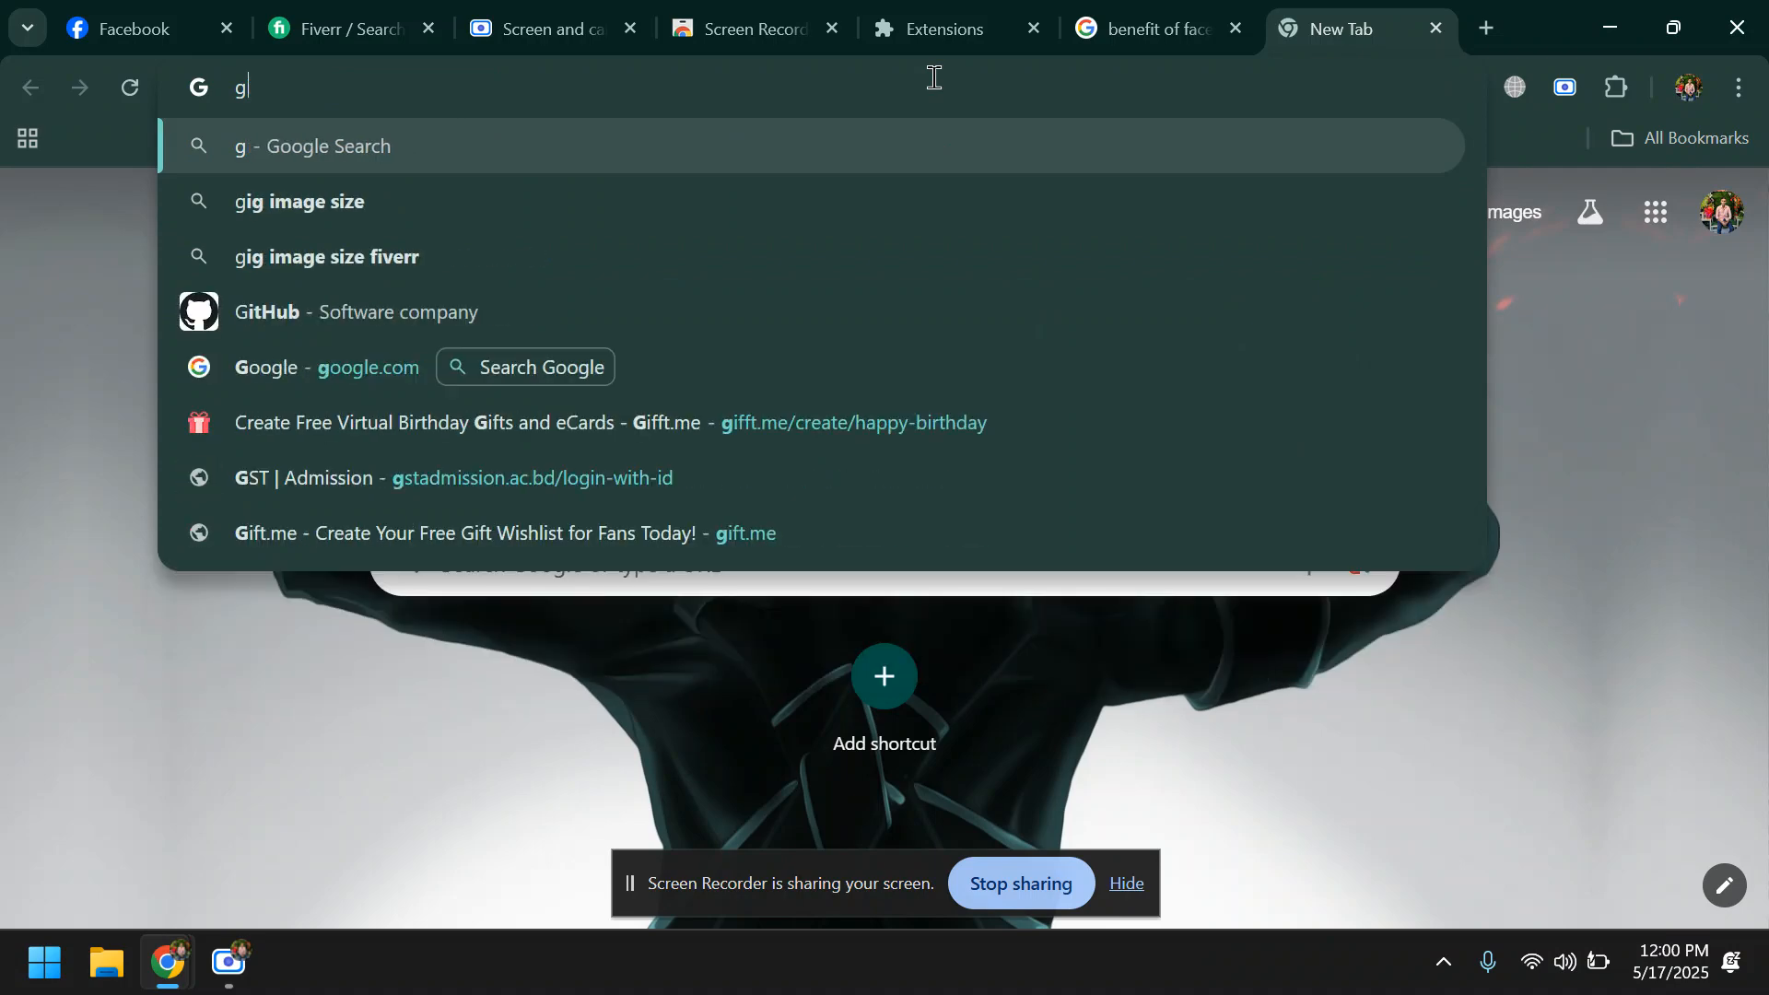
pyautogui.write('oog')
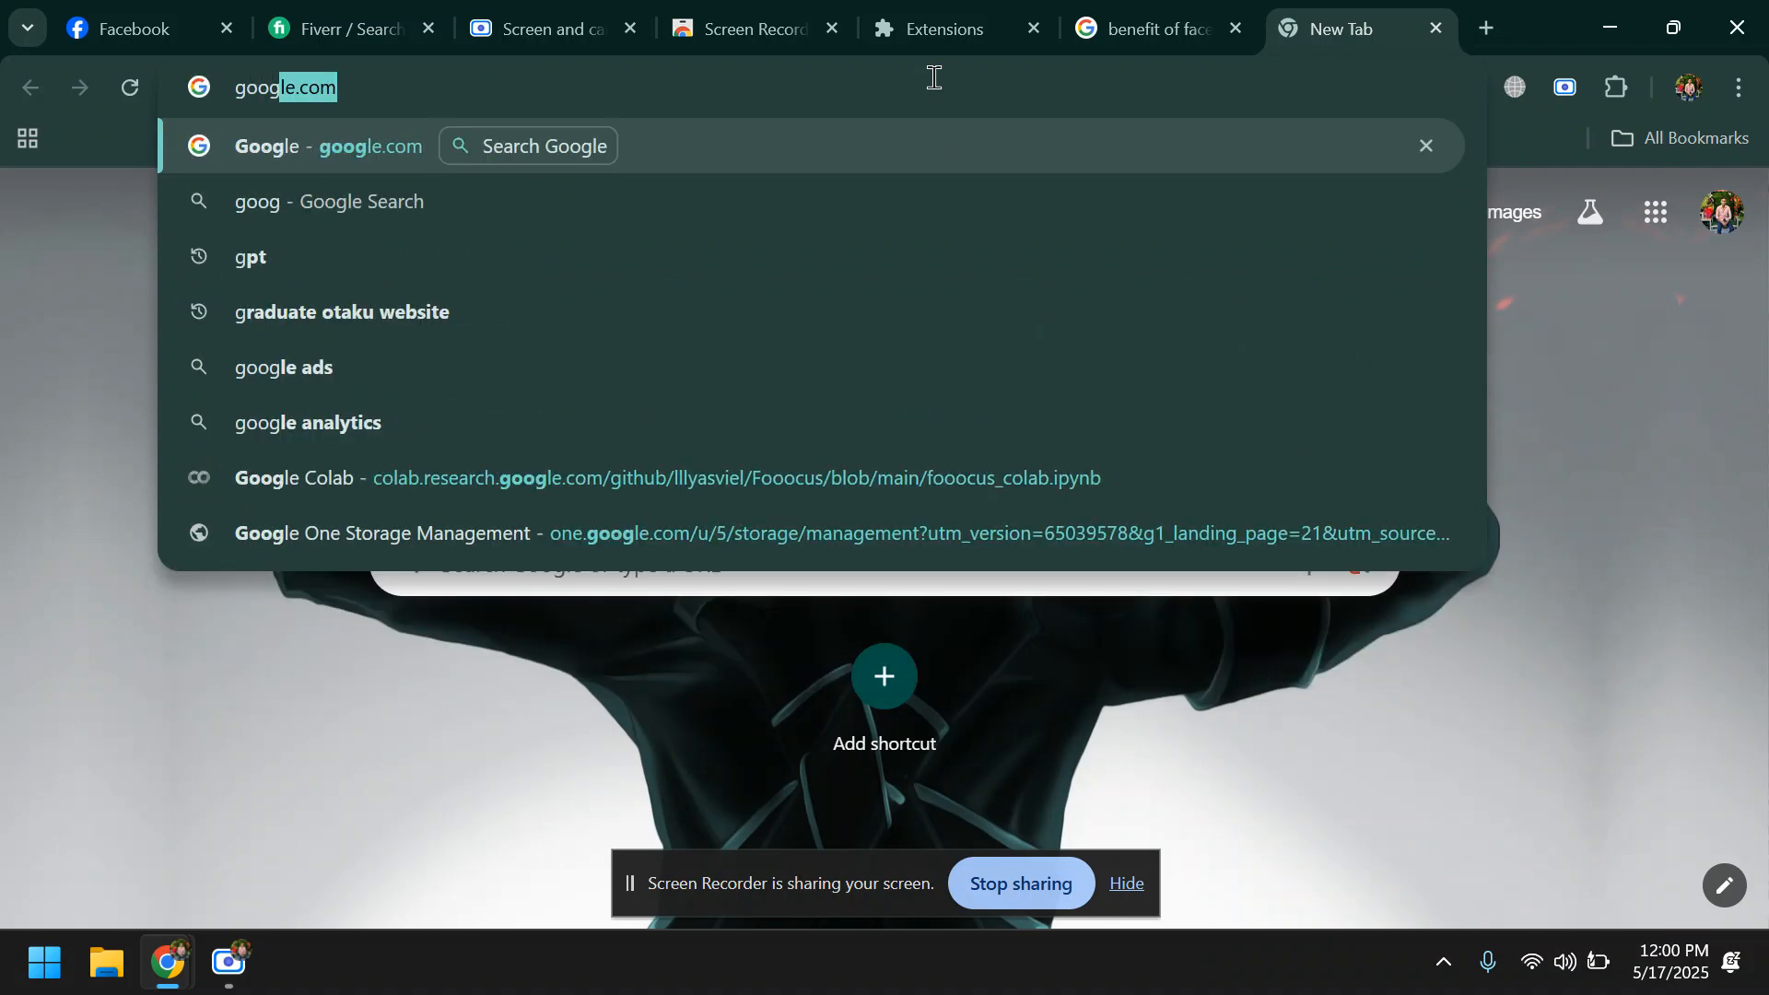
pyautogui.write('le map')
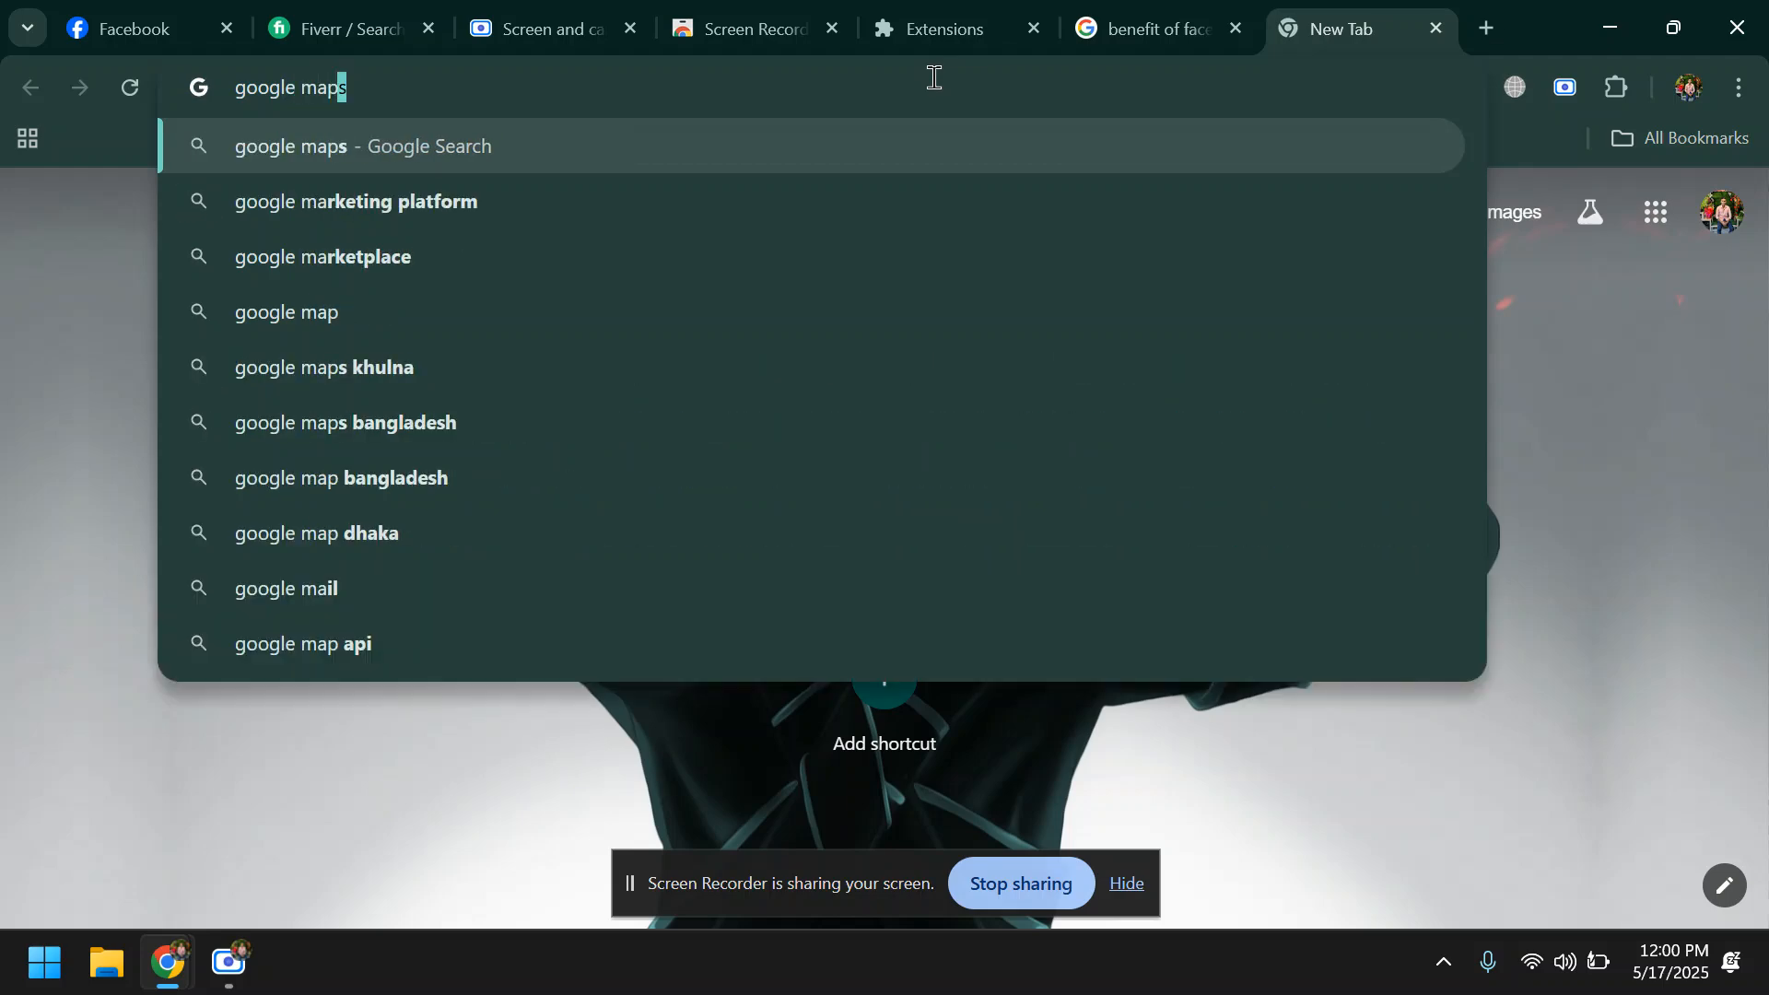
pyautogui.press('Return')
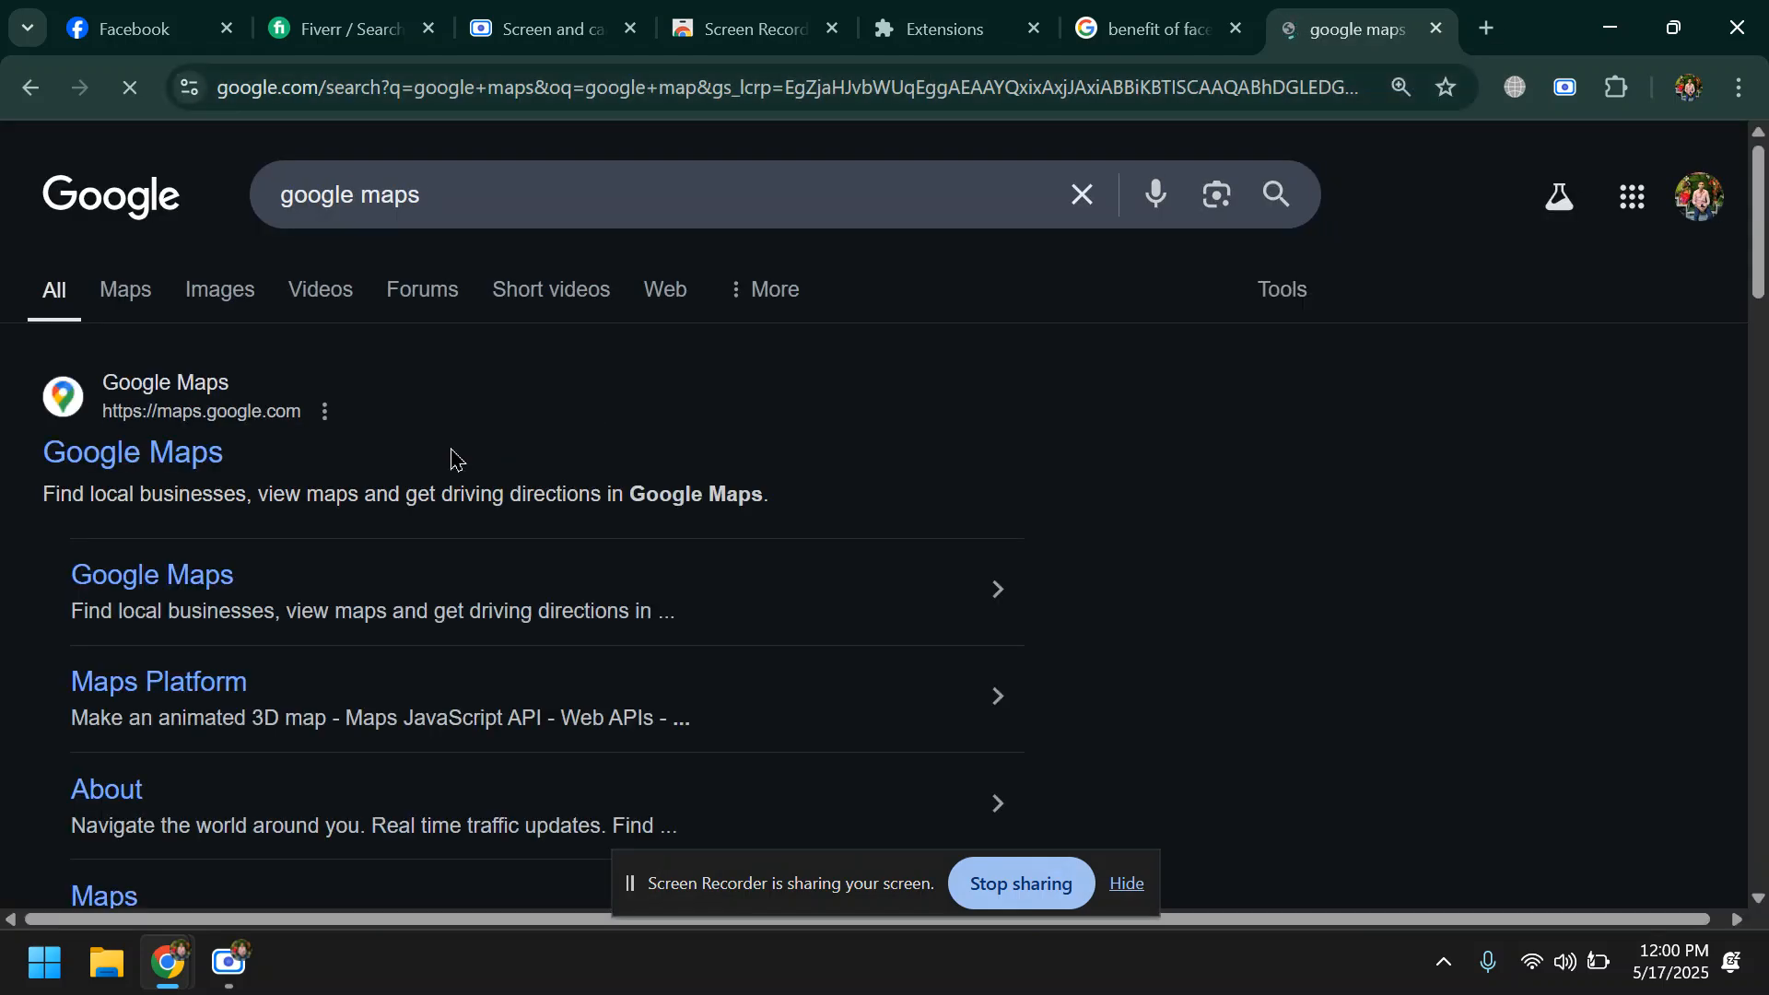
pyautogui.click(164, 470)
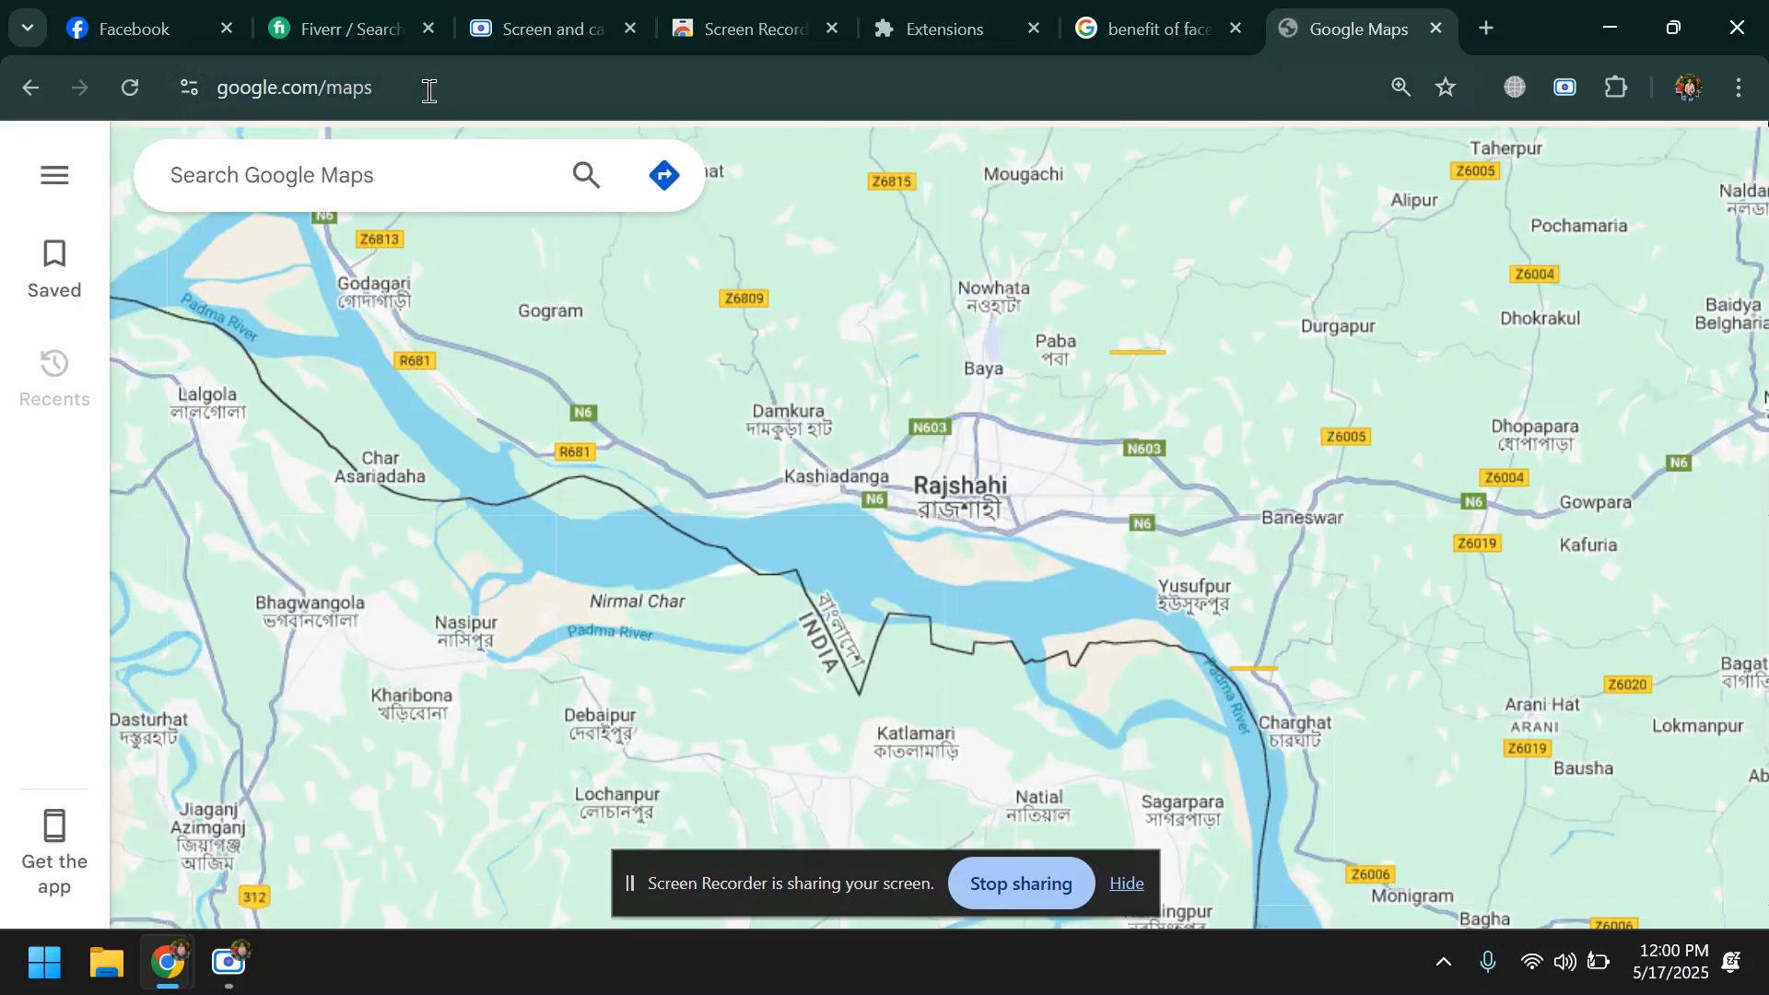
# - Search Google Maps for "realestate" using the suggested query
pyautogui.click(367, 207)
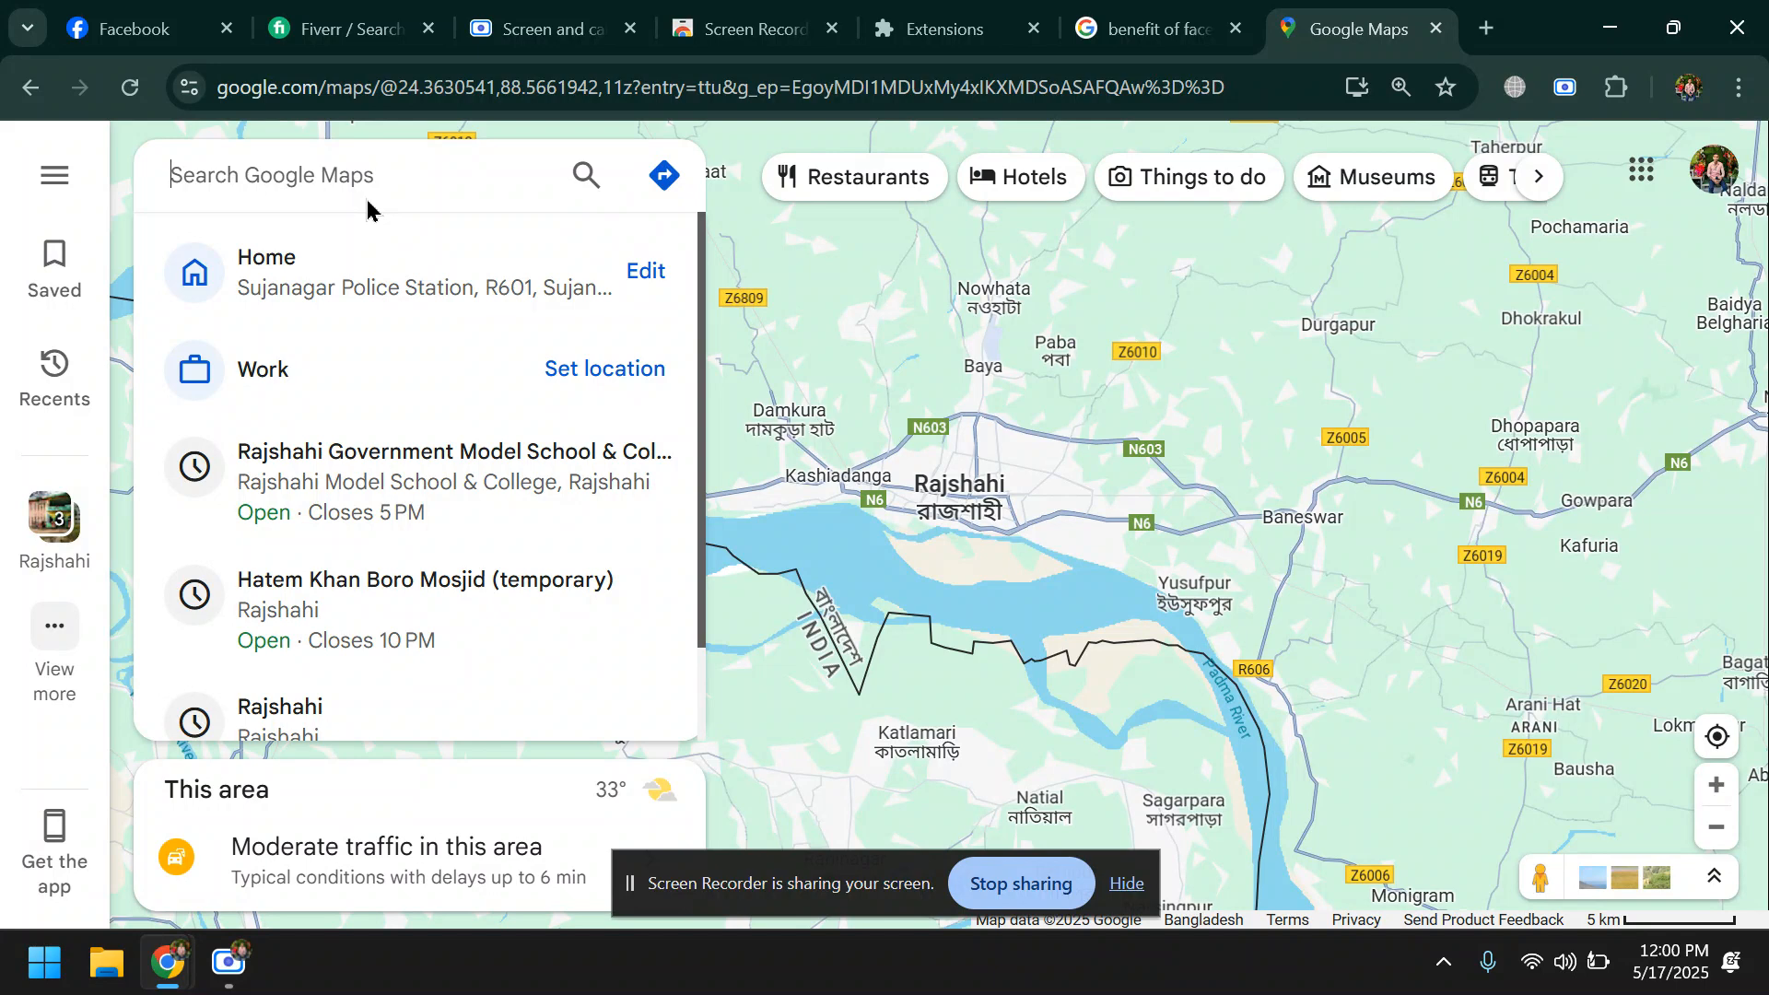
pyautogui.write('re')
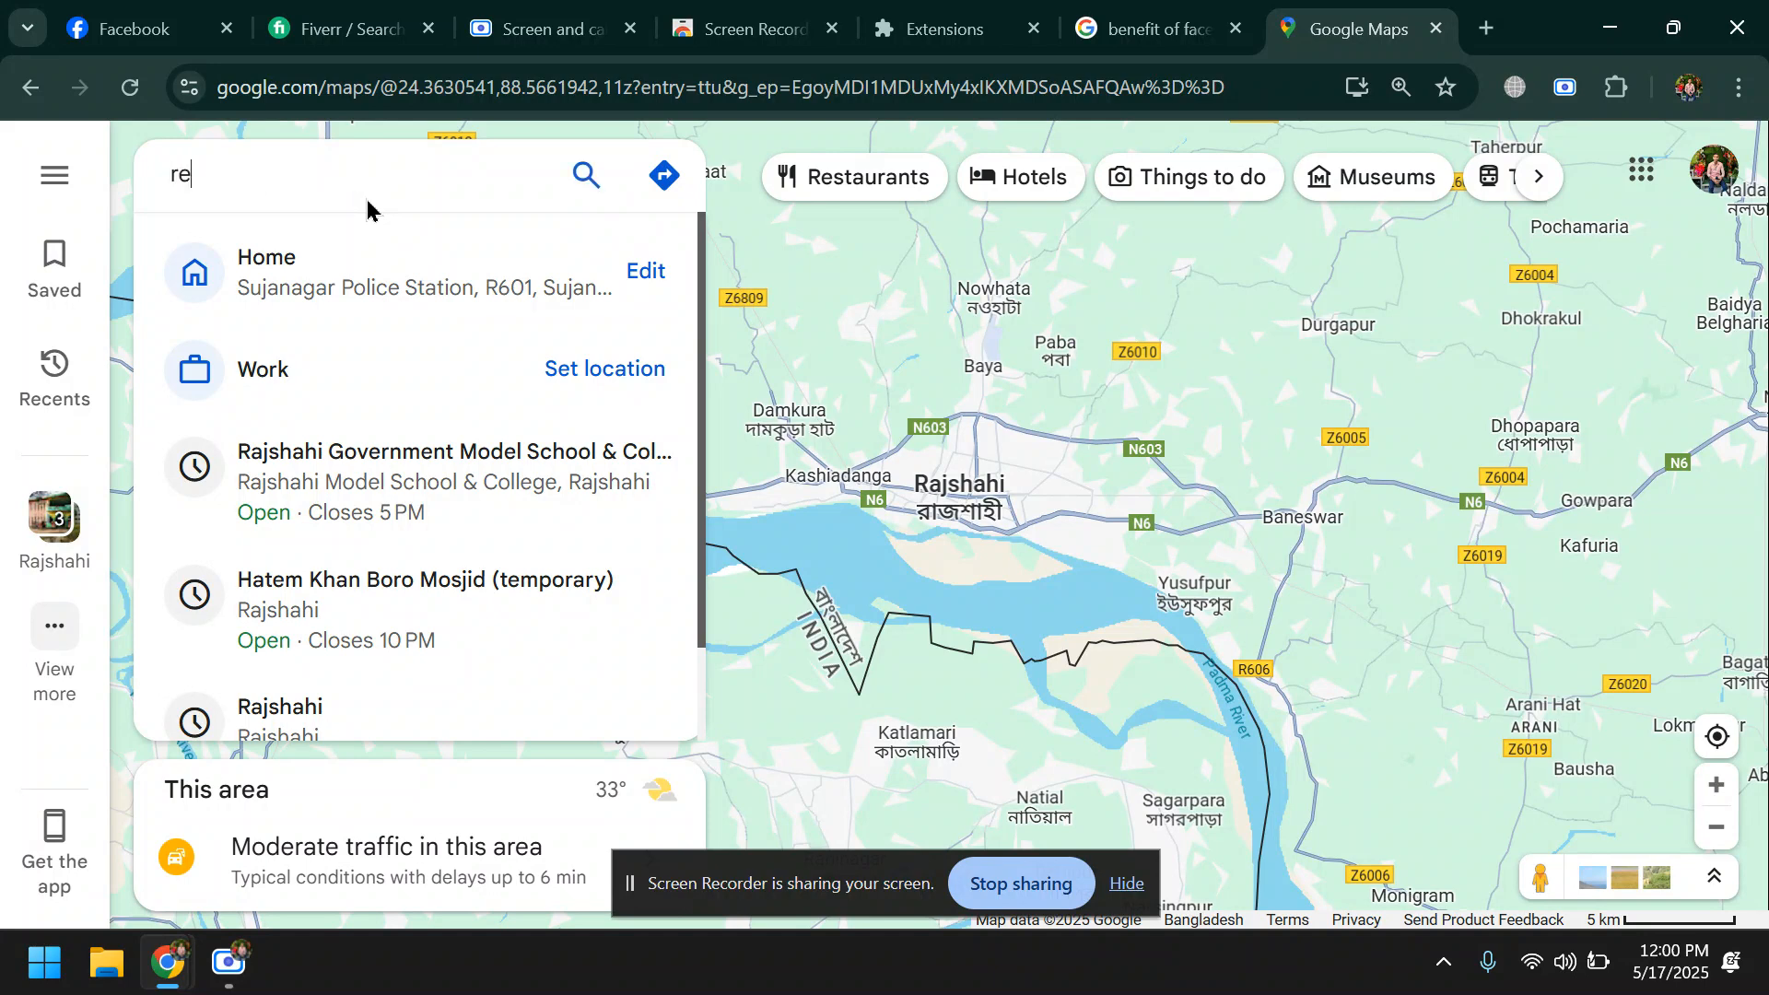
pyautogui.write('alee')
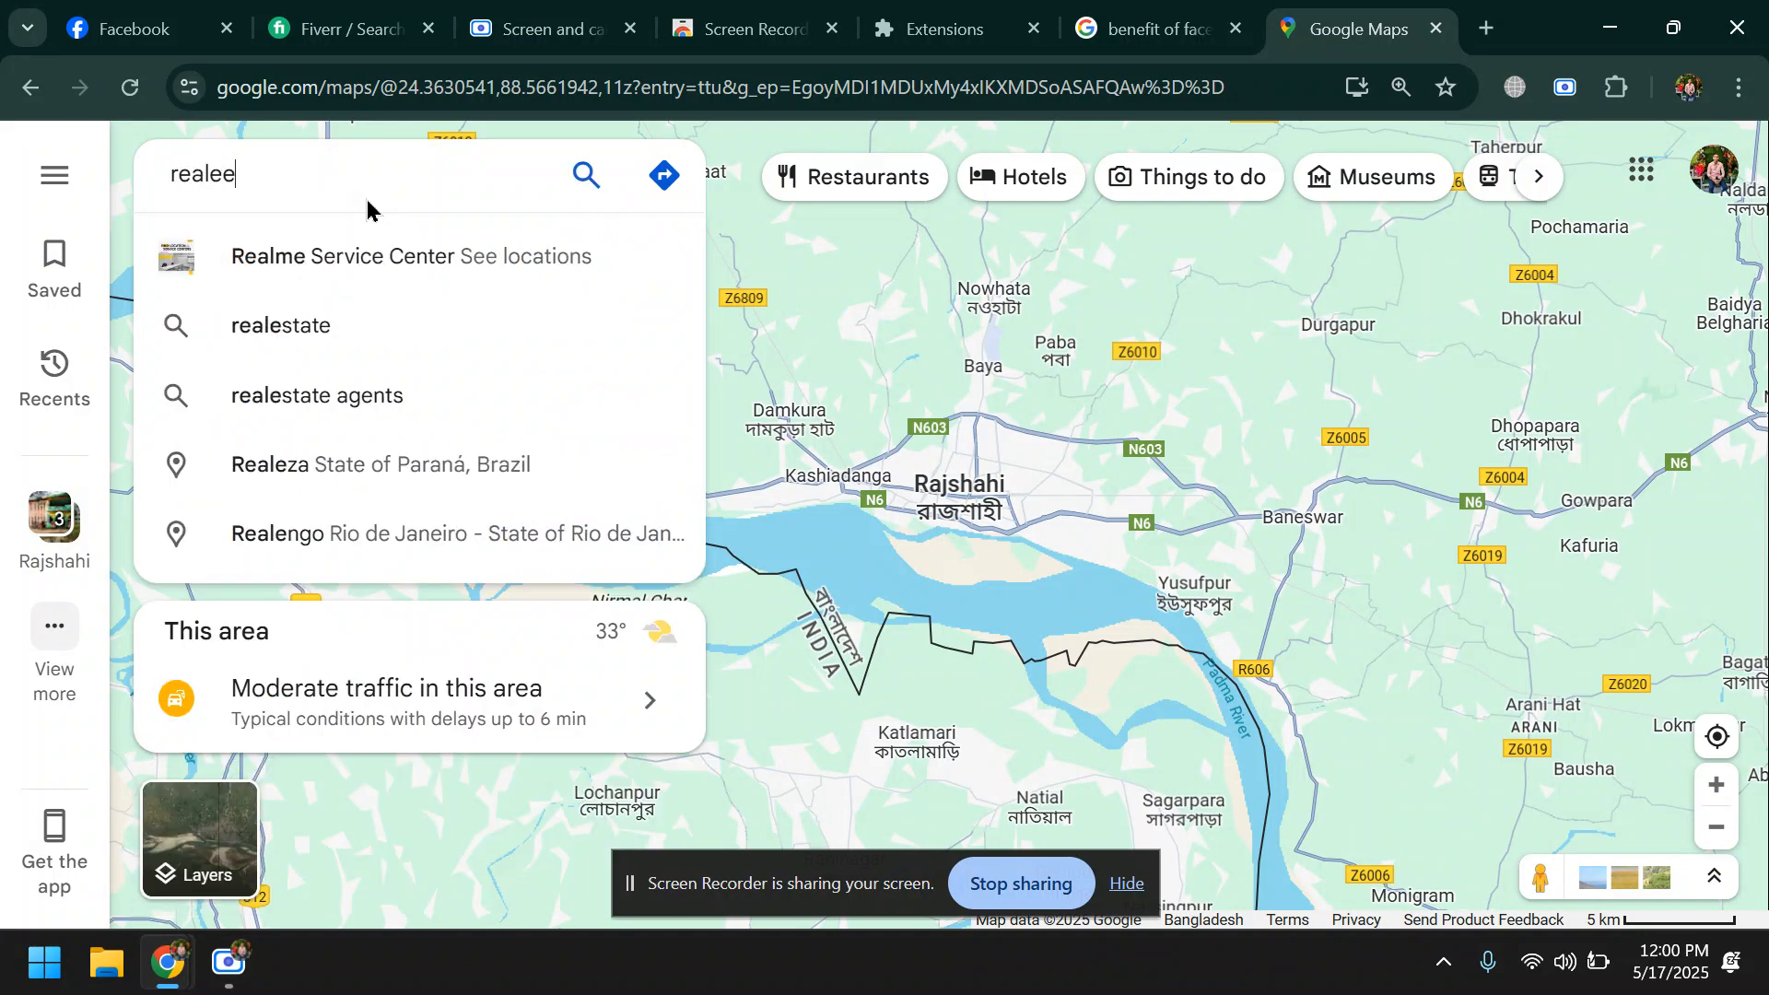
pyautogui.write('s')
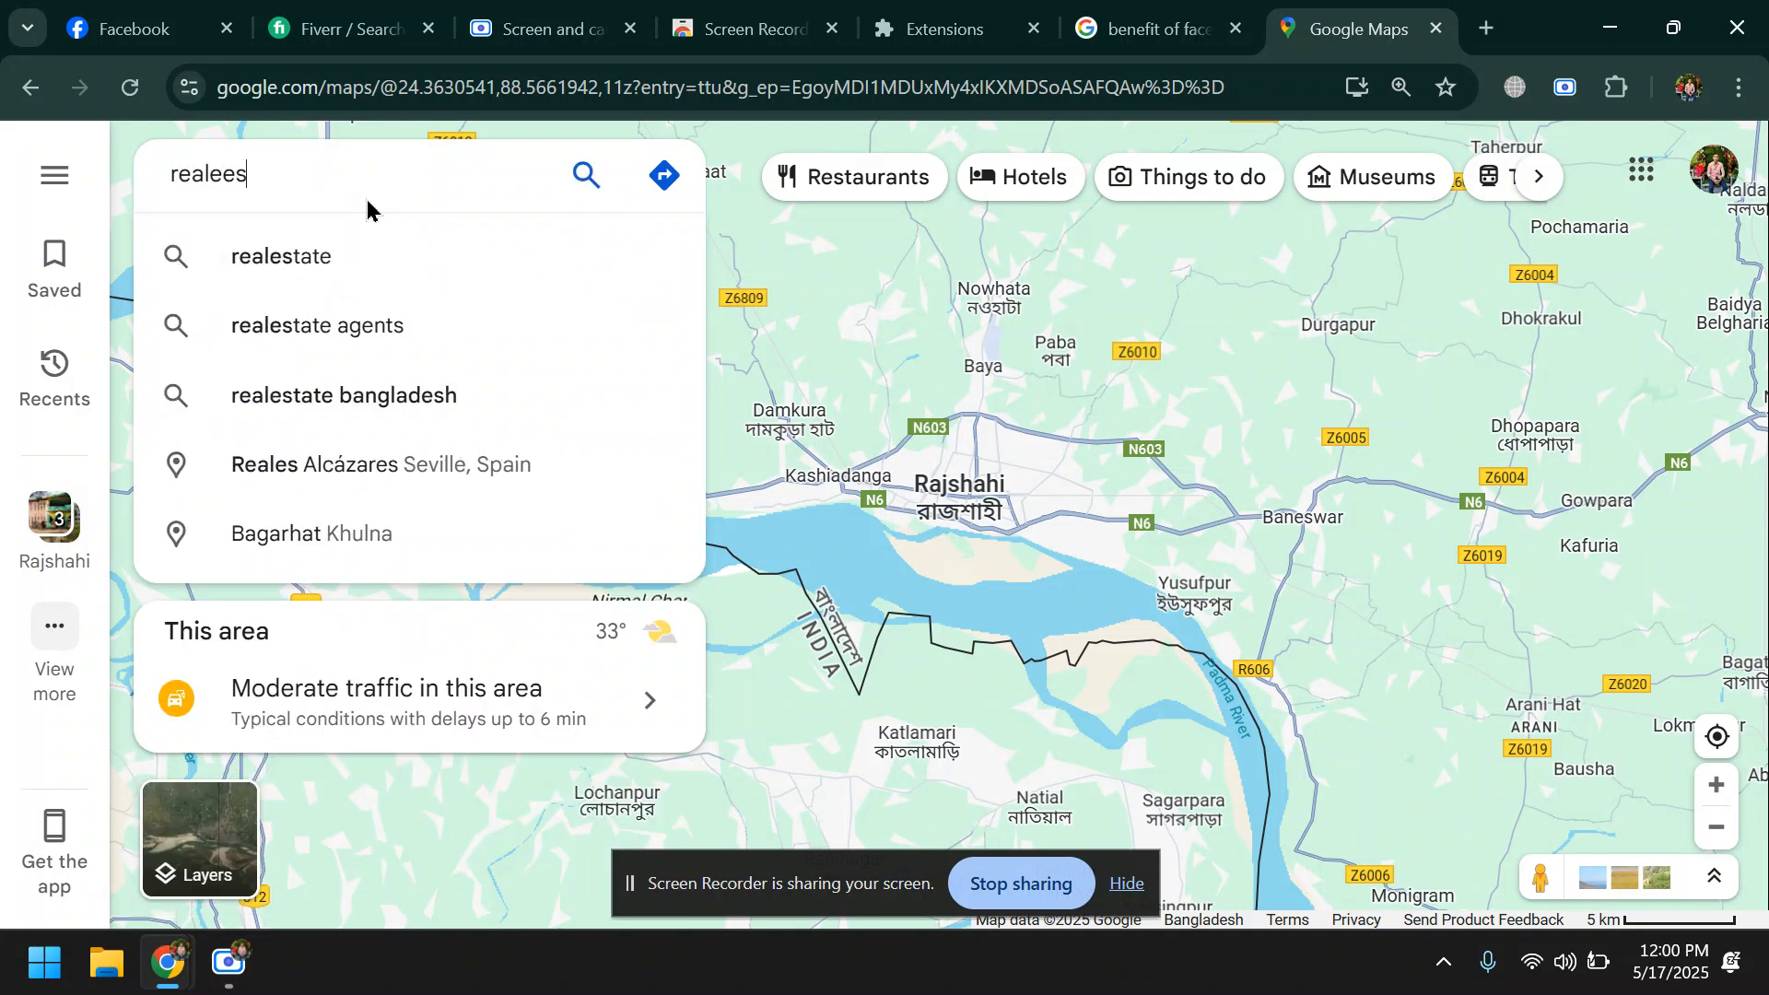
pyautogui.click(324, 267)
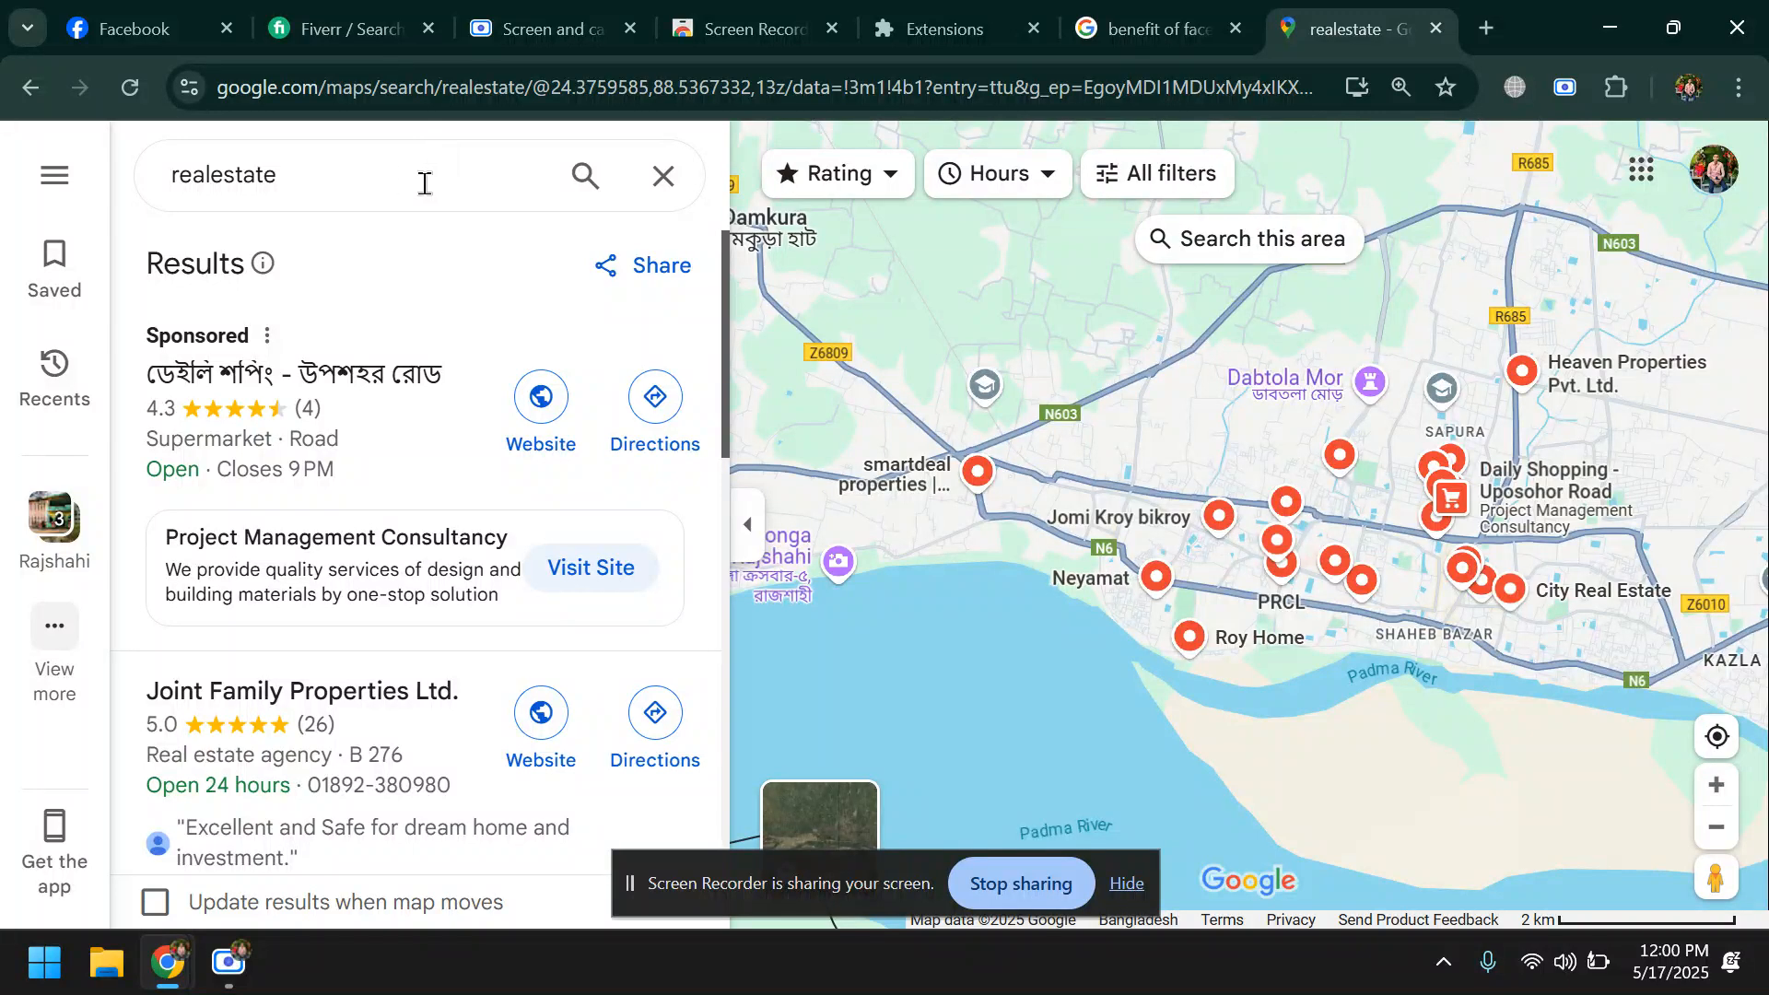
# - Extend the map search to "realestate usa" and look through the listed real estate businesses
pyautogui.click(358, 178)
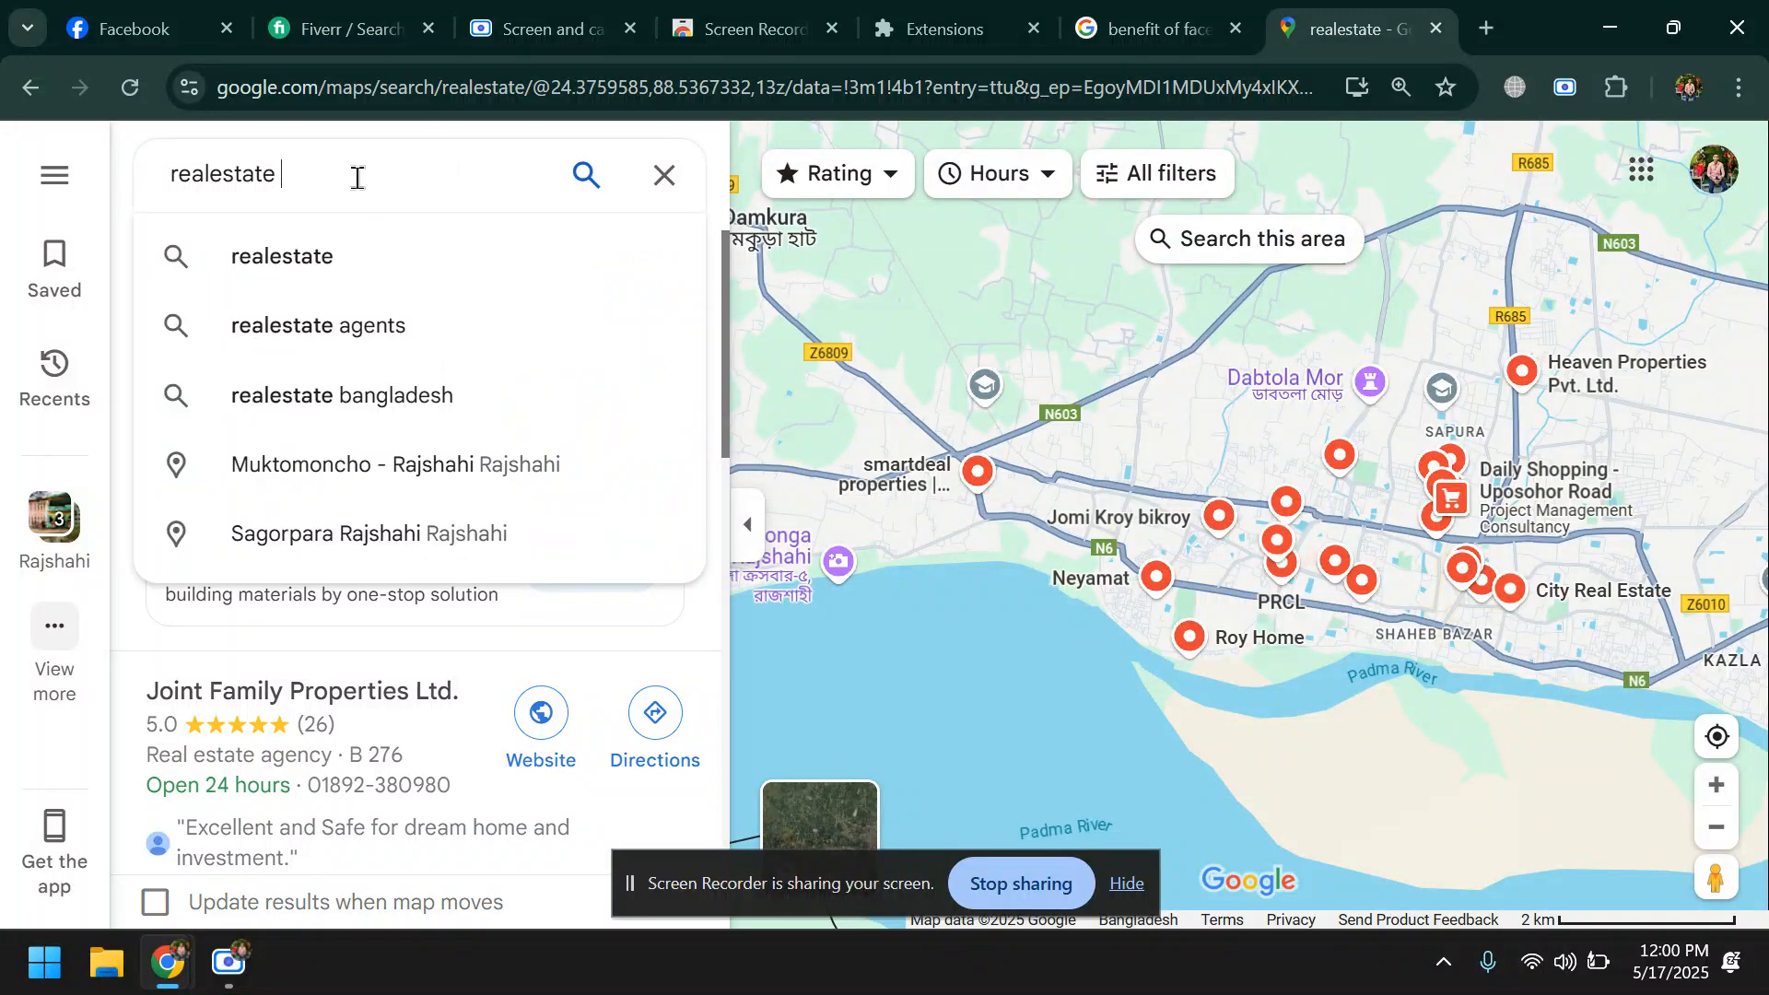
pyautogui.write('usa')
pyautogui.press('Return')
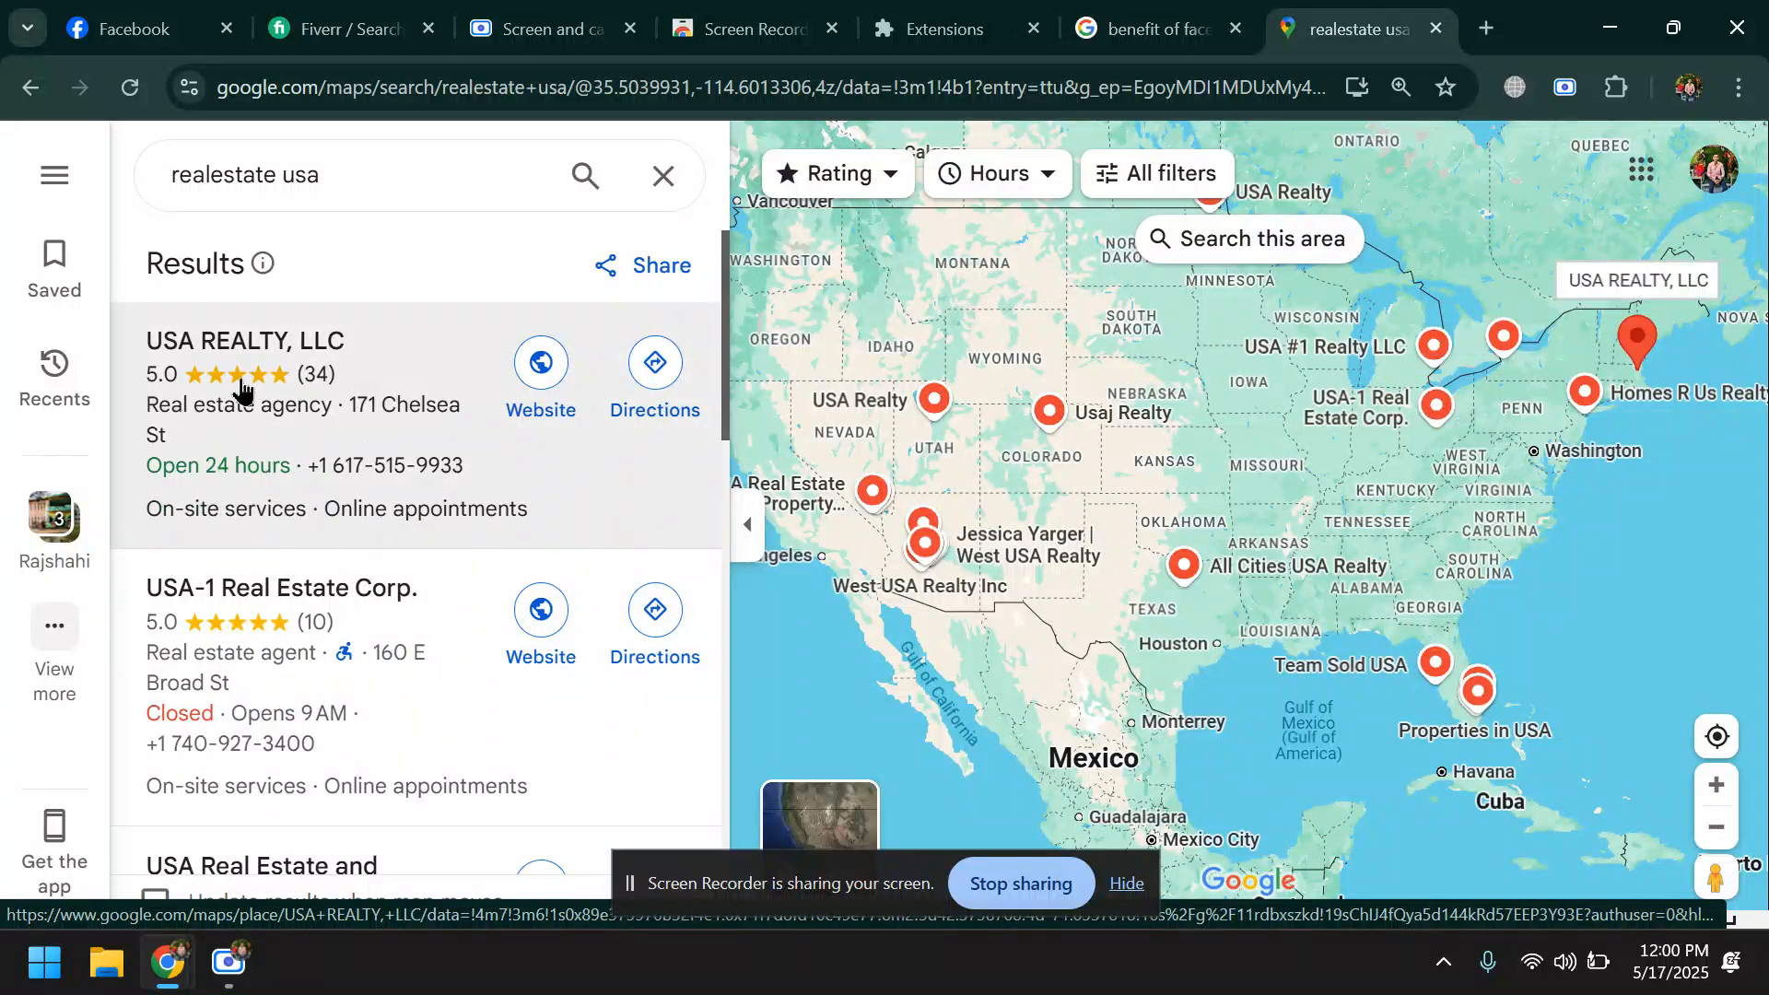
pyautogui.scroll(-2, 350, 387)
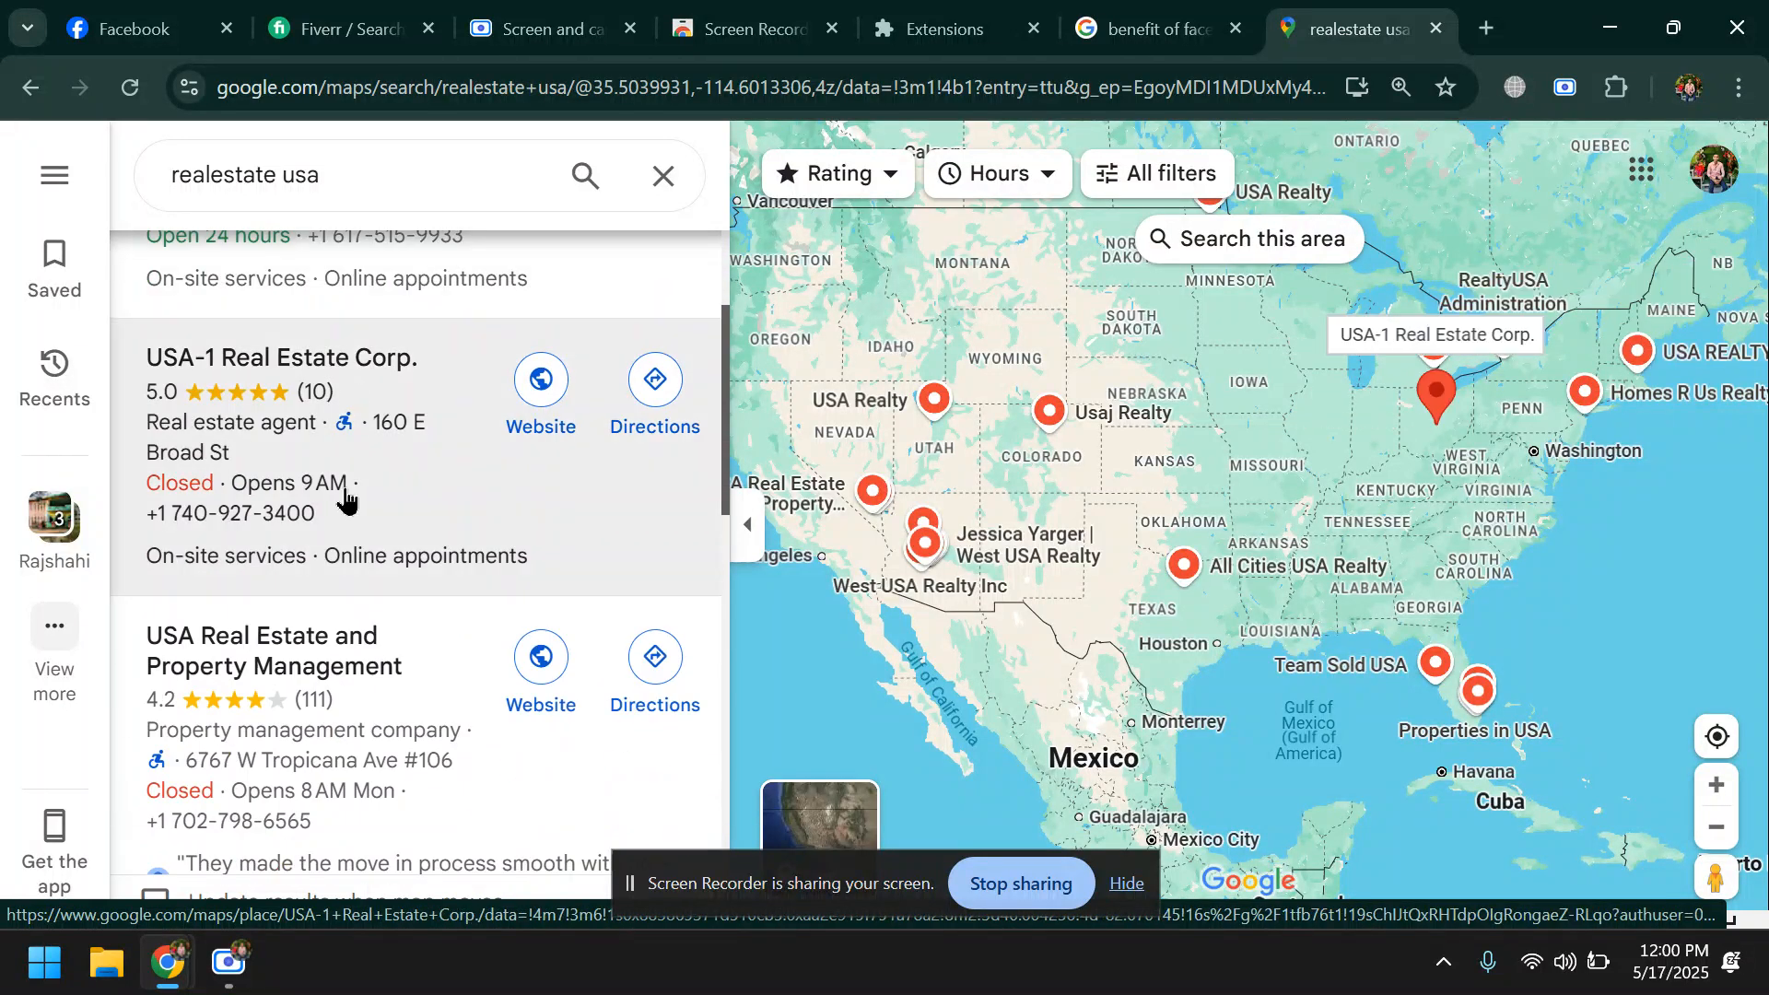
pyautogui.scroll(-5, 346, 498)
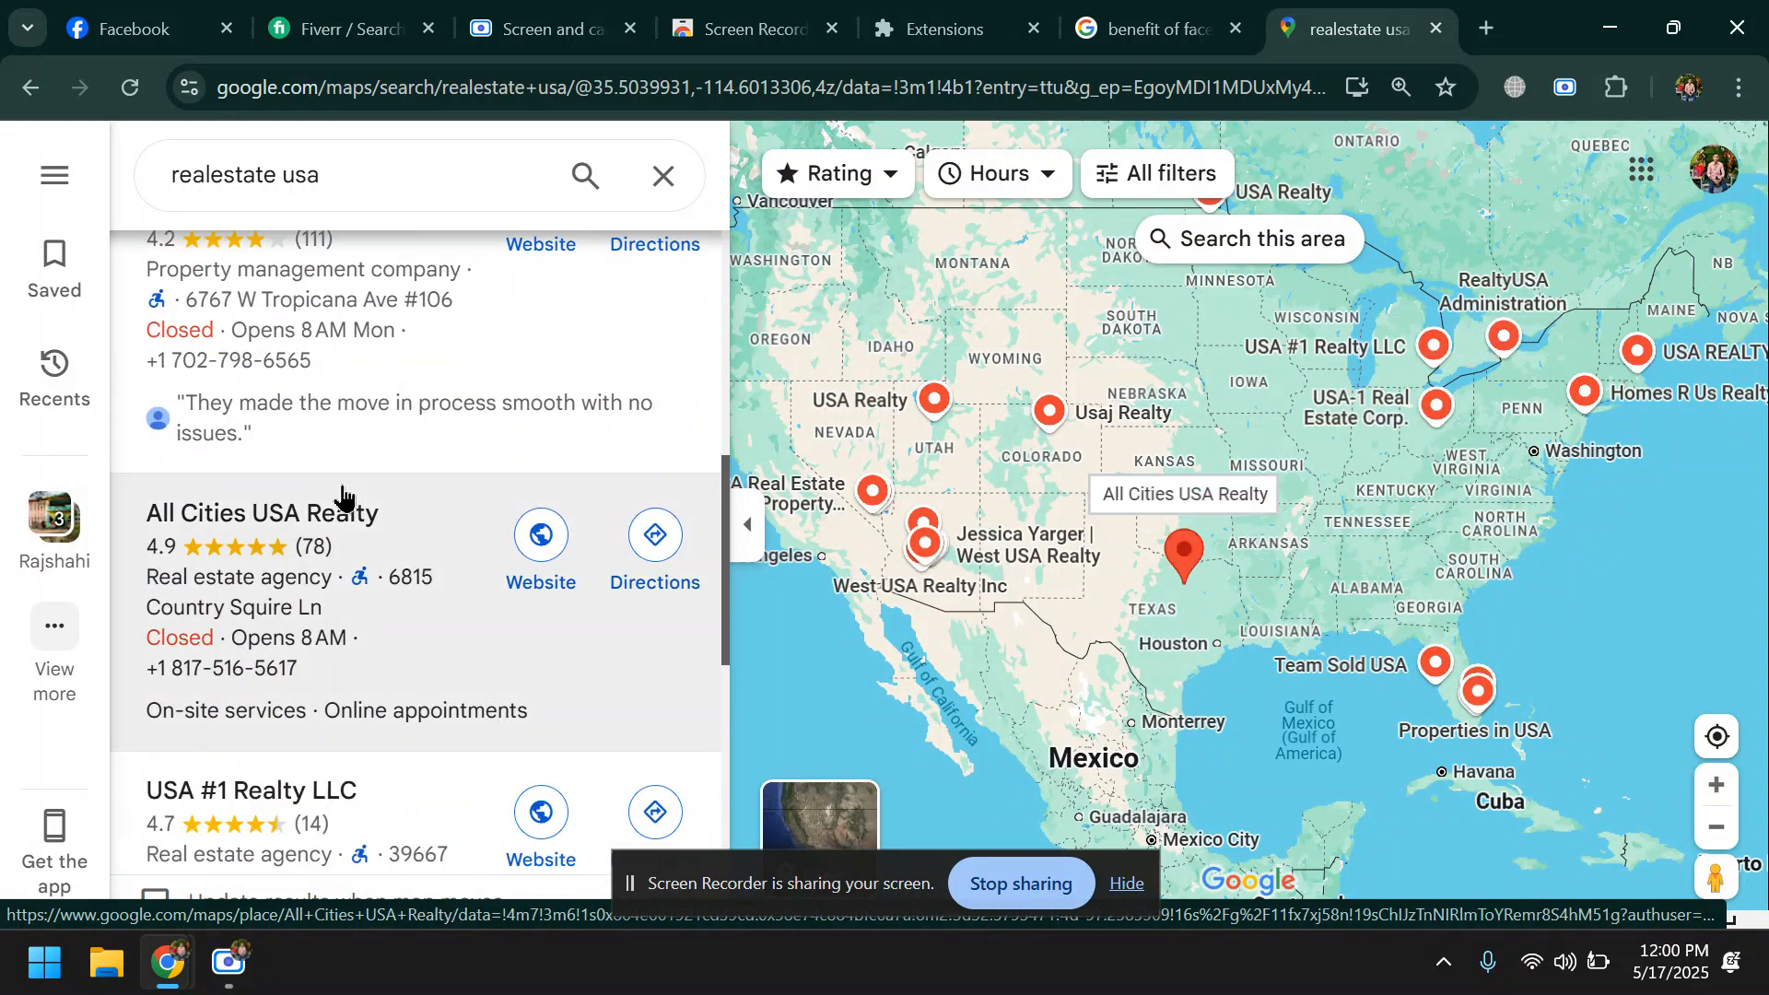
# - Open the website of USA Real Estate and Property Management from the map results and look through its home page
pyautogui.scroll(2, 342, 493)
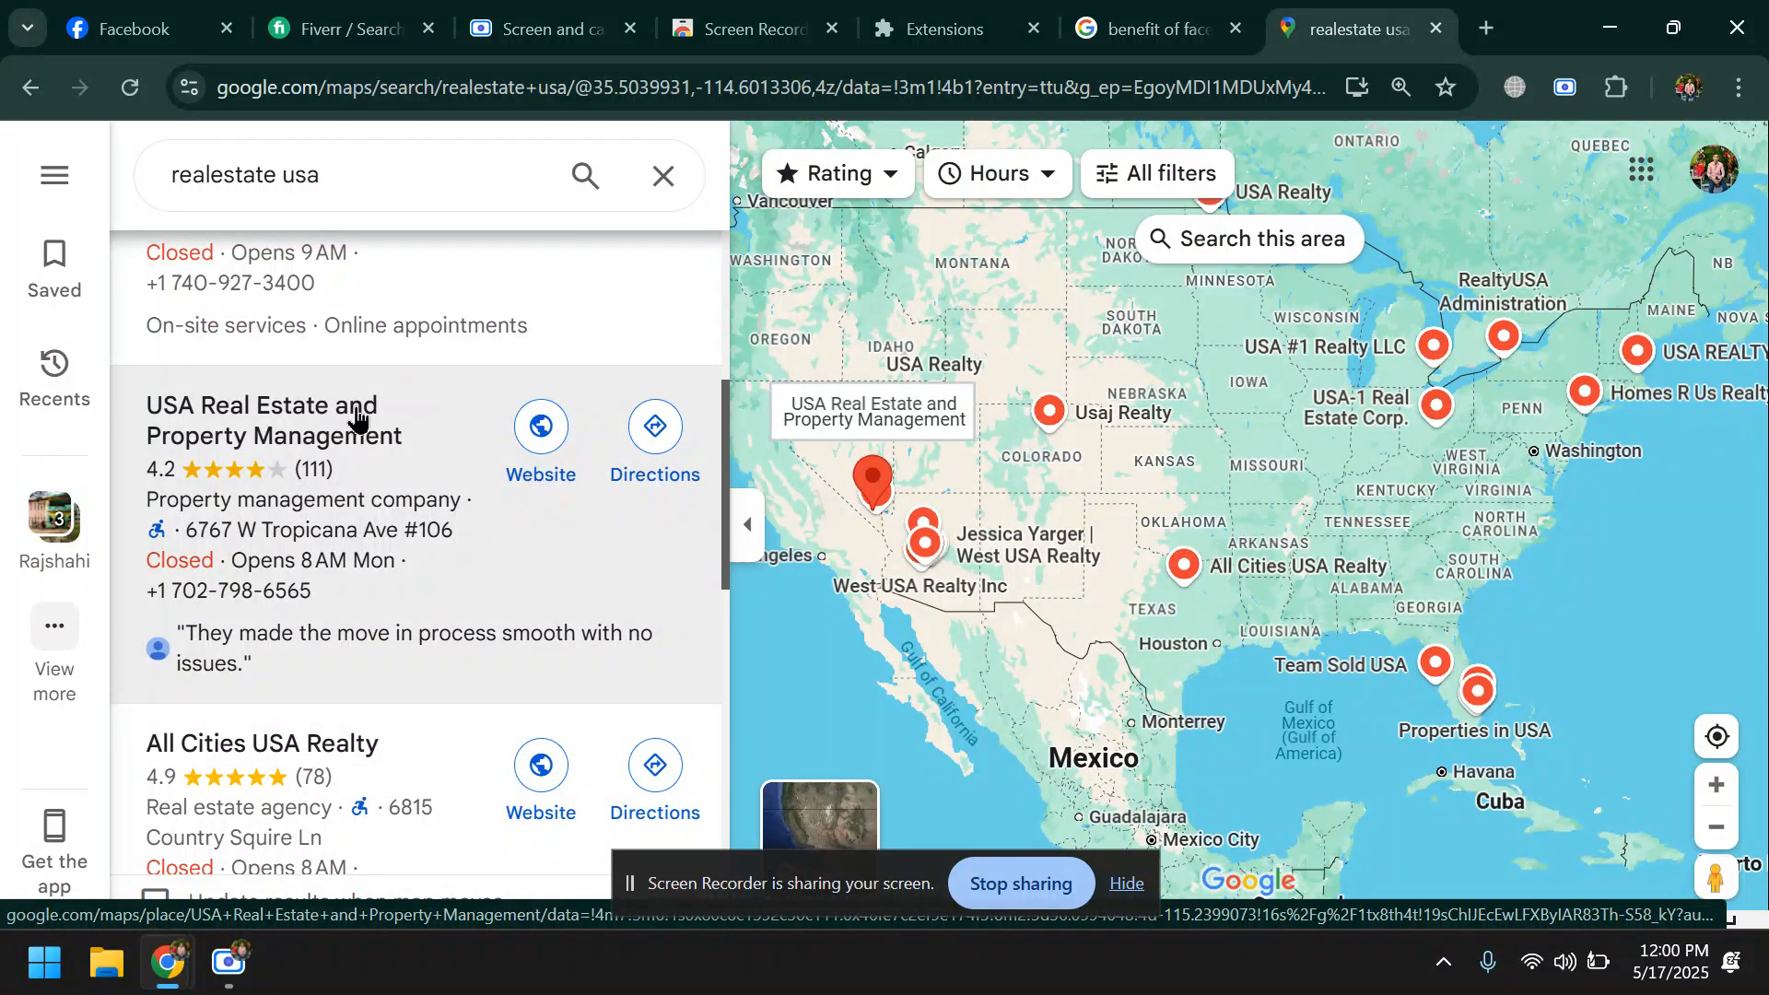
pyautogui.click(541, 450)
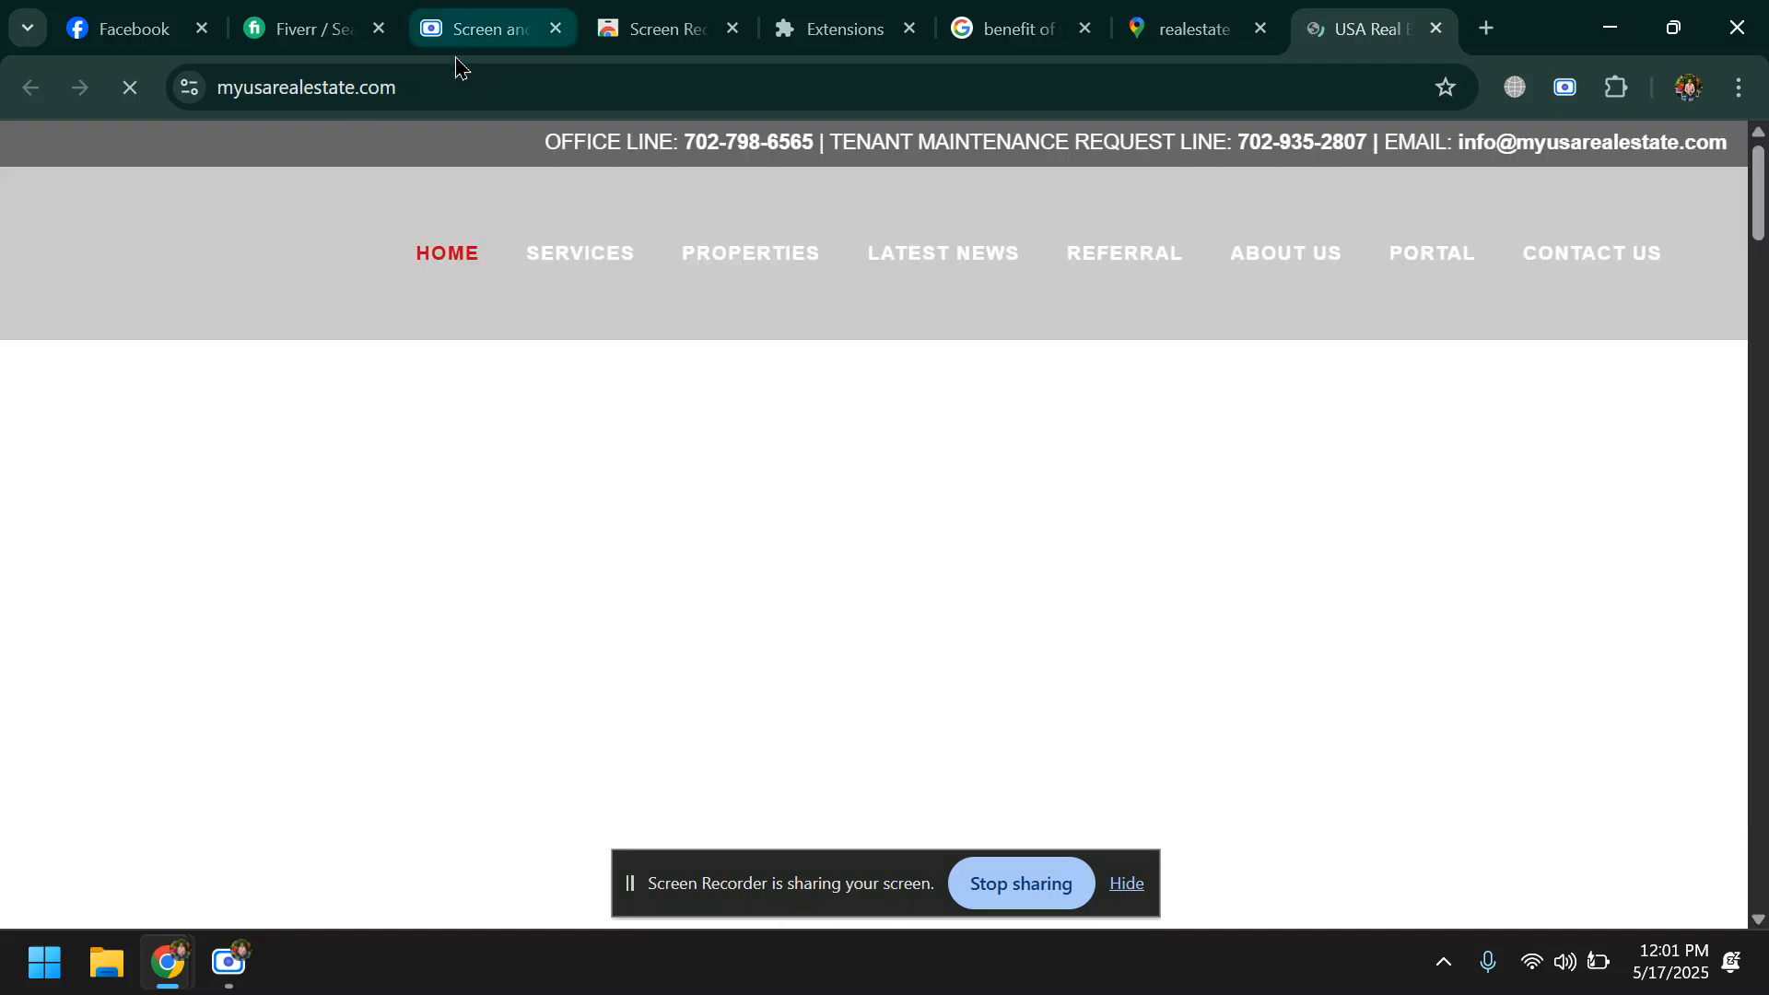
pyautogui.click(455, 89)
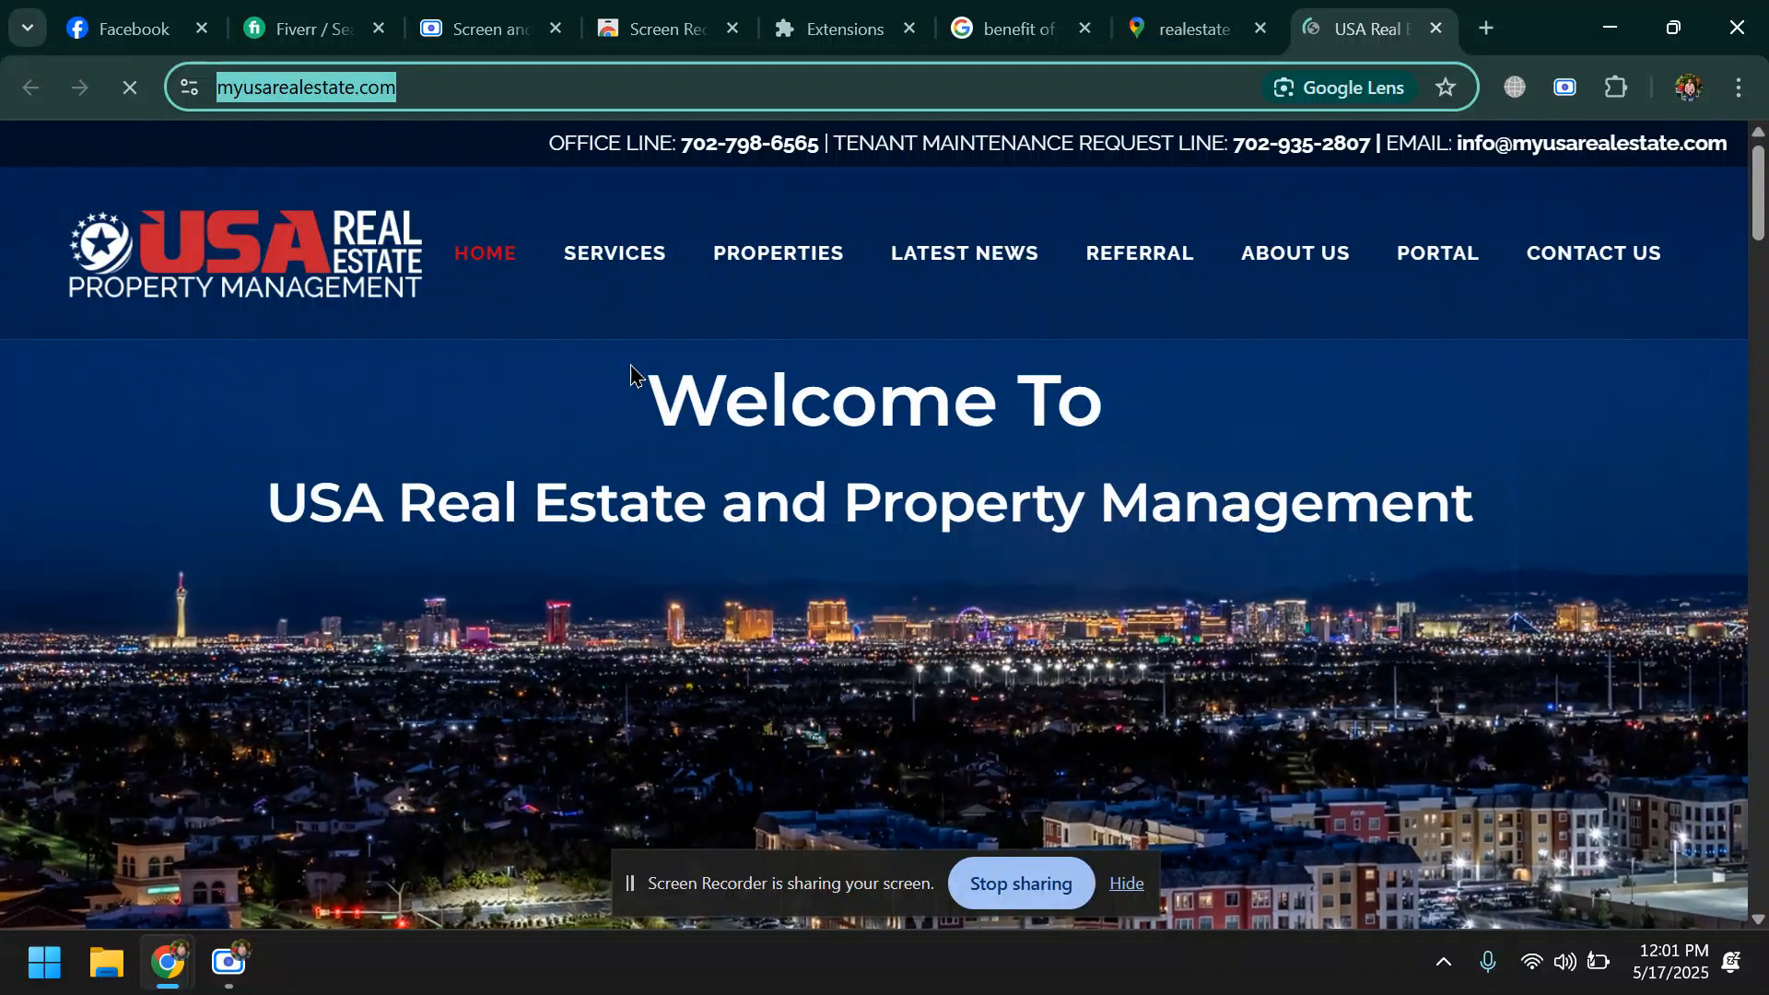
pyautogui.moveTo(641, 395)
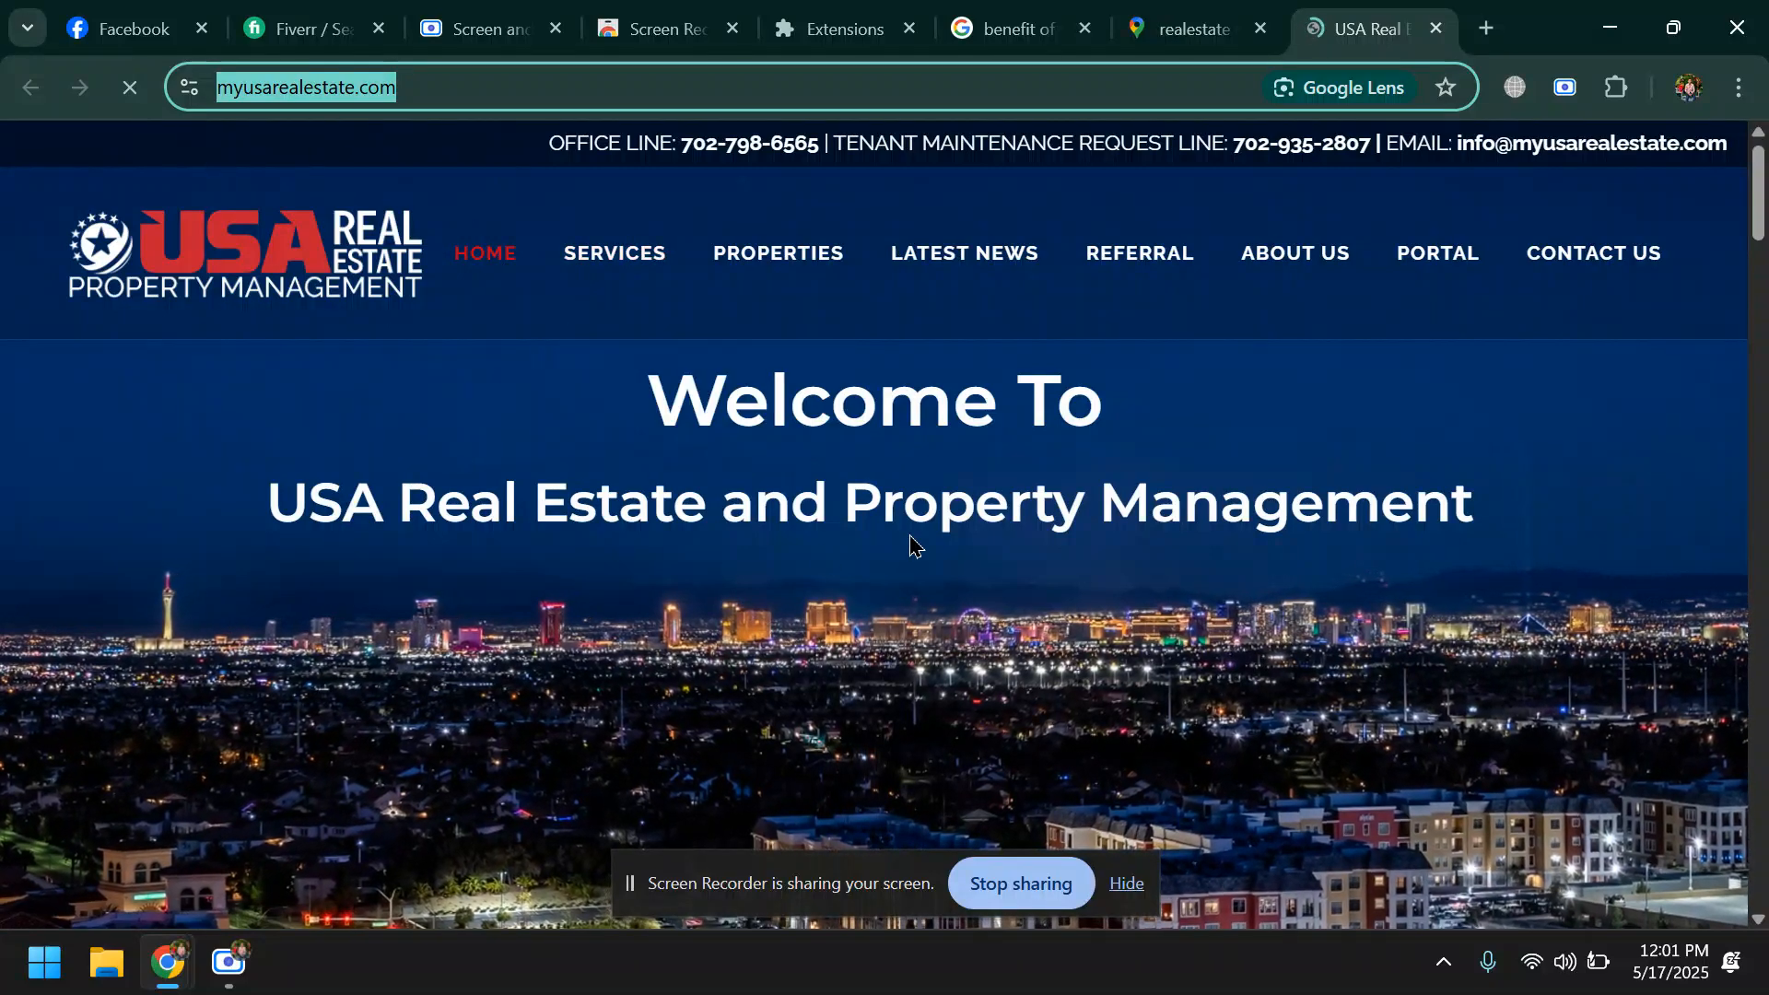
pyautogui.scroll(-8, 915, 551)
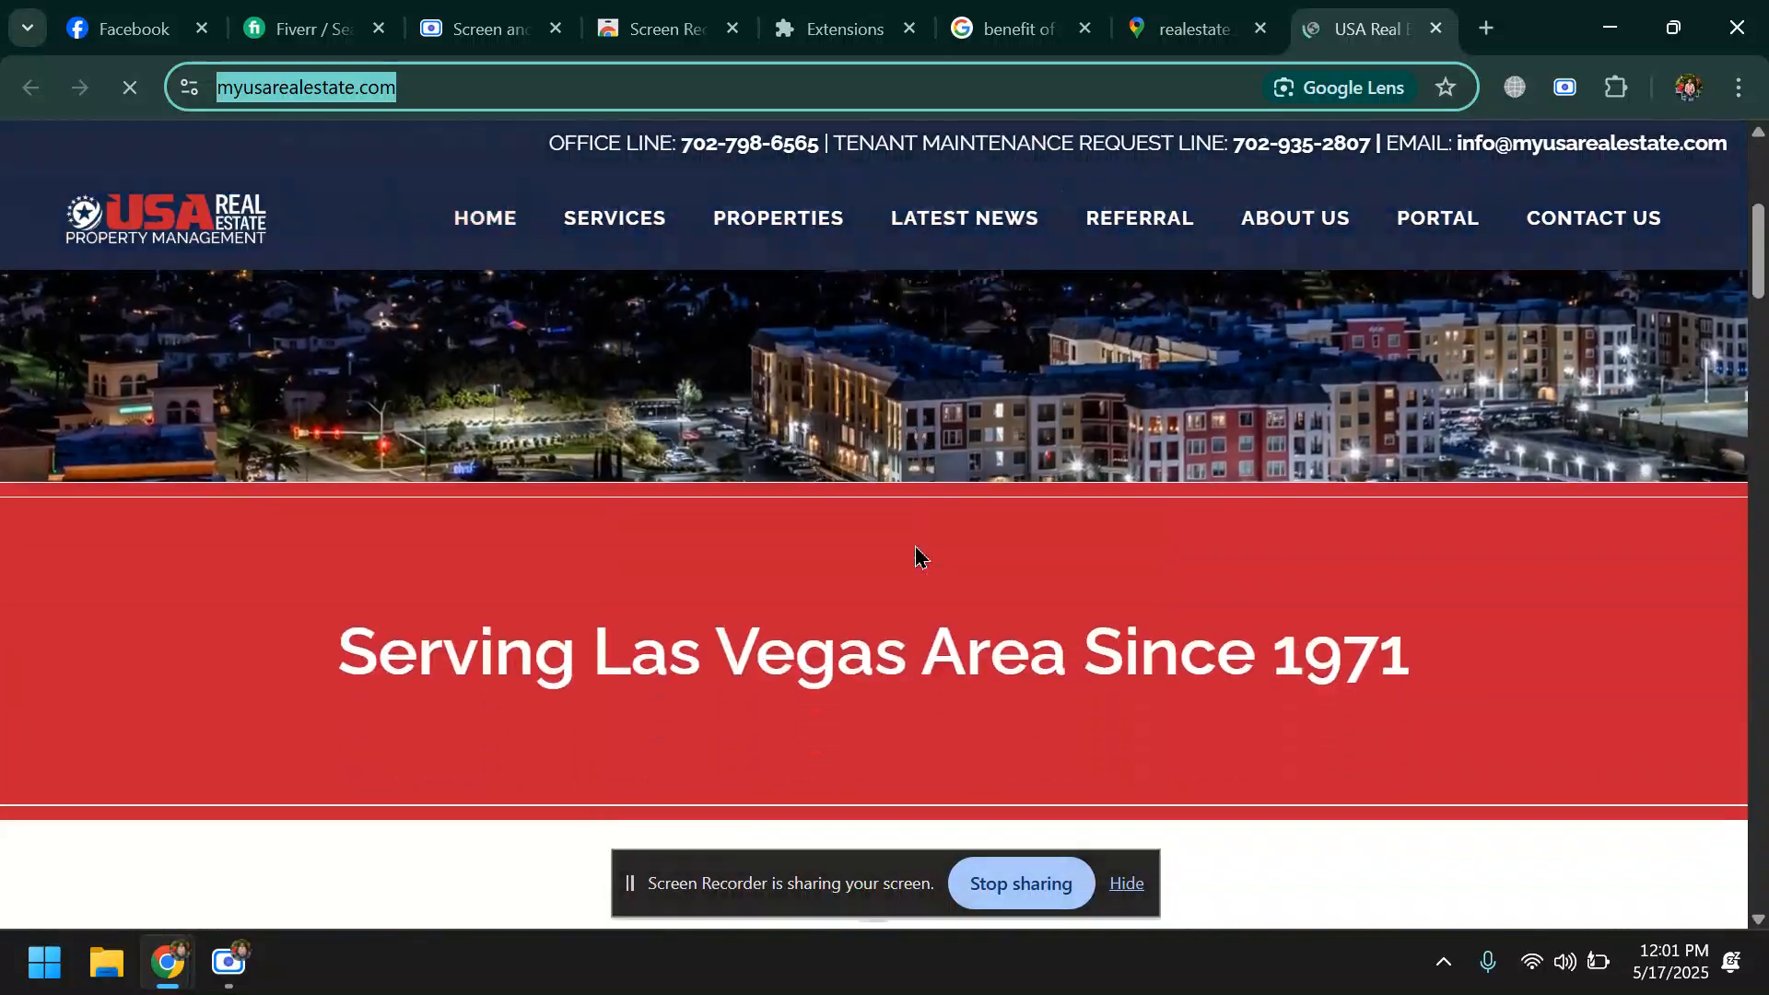
pyautogui.scroll(-3, 918, 556)
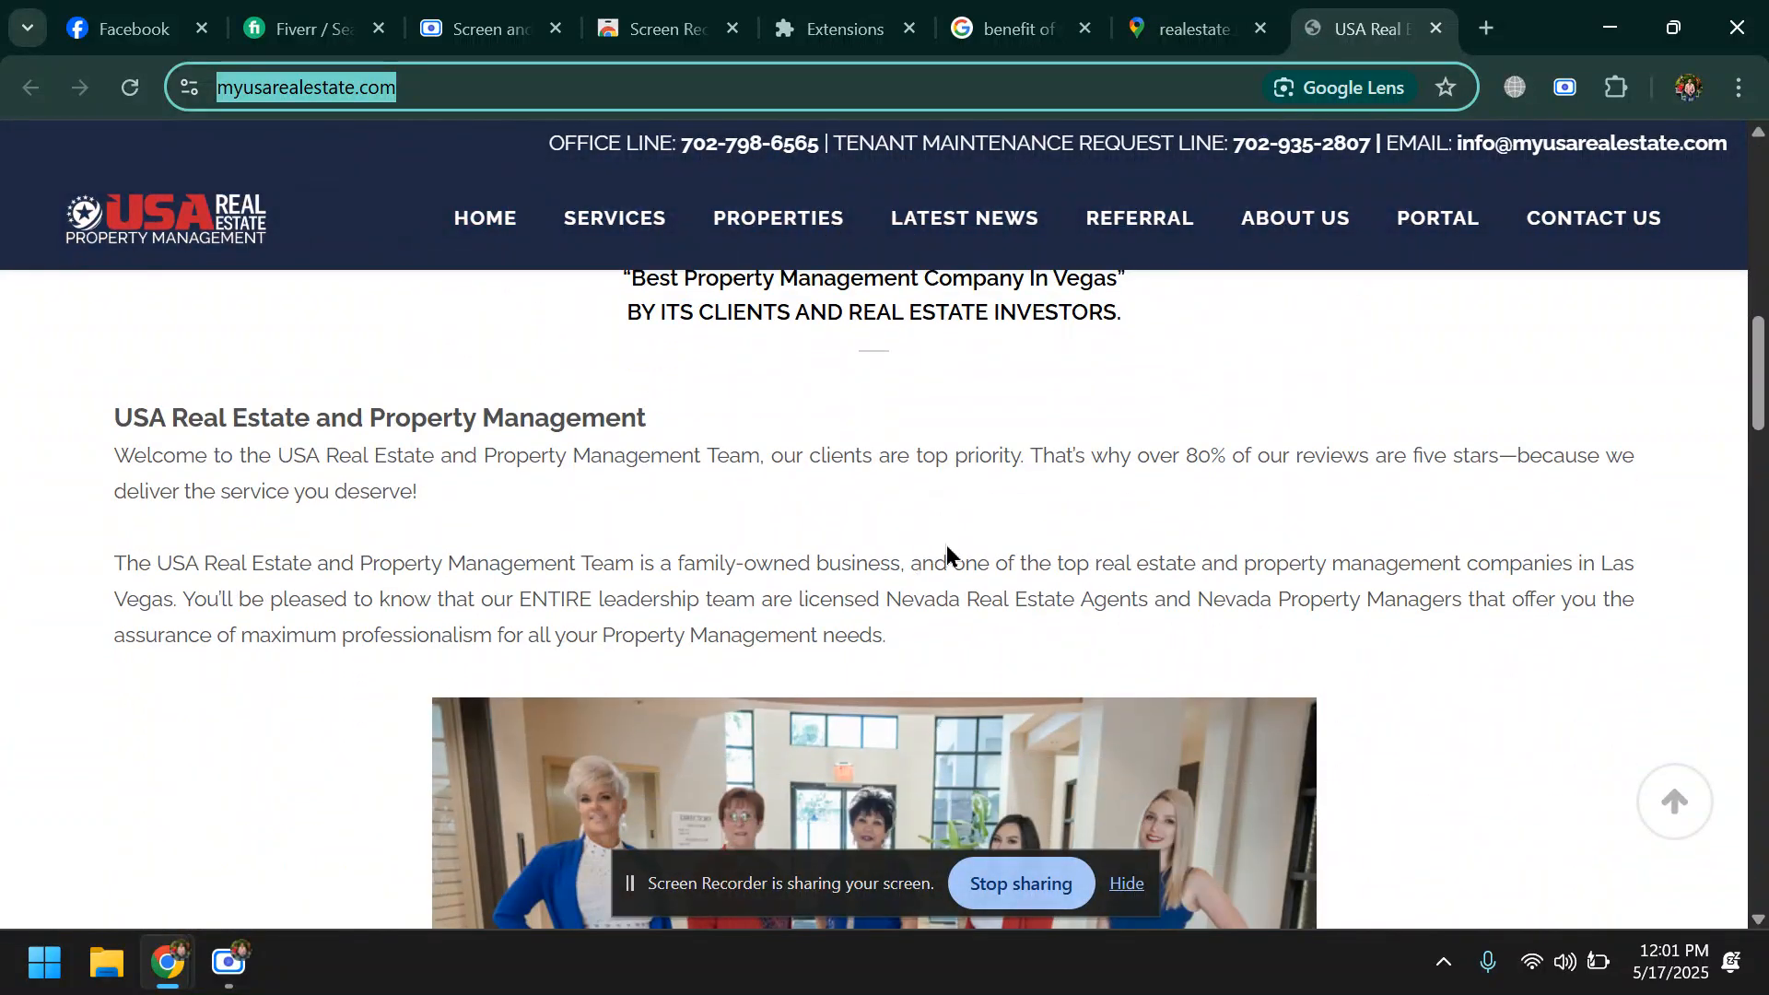
pyautogui.scroll(-20, 953, 549)
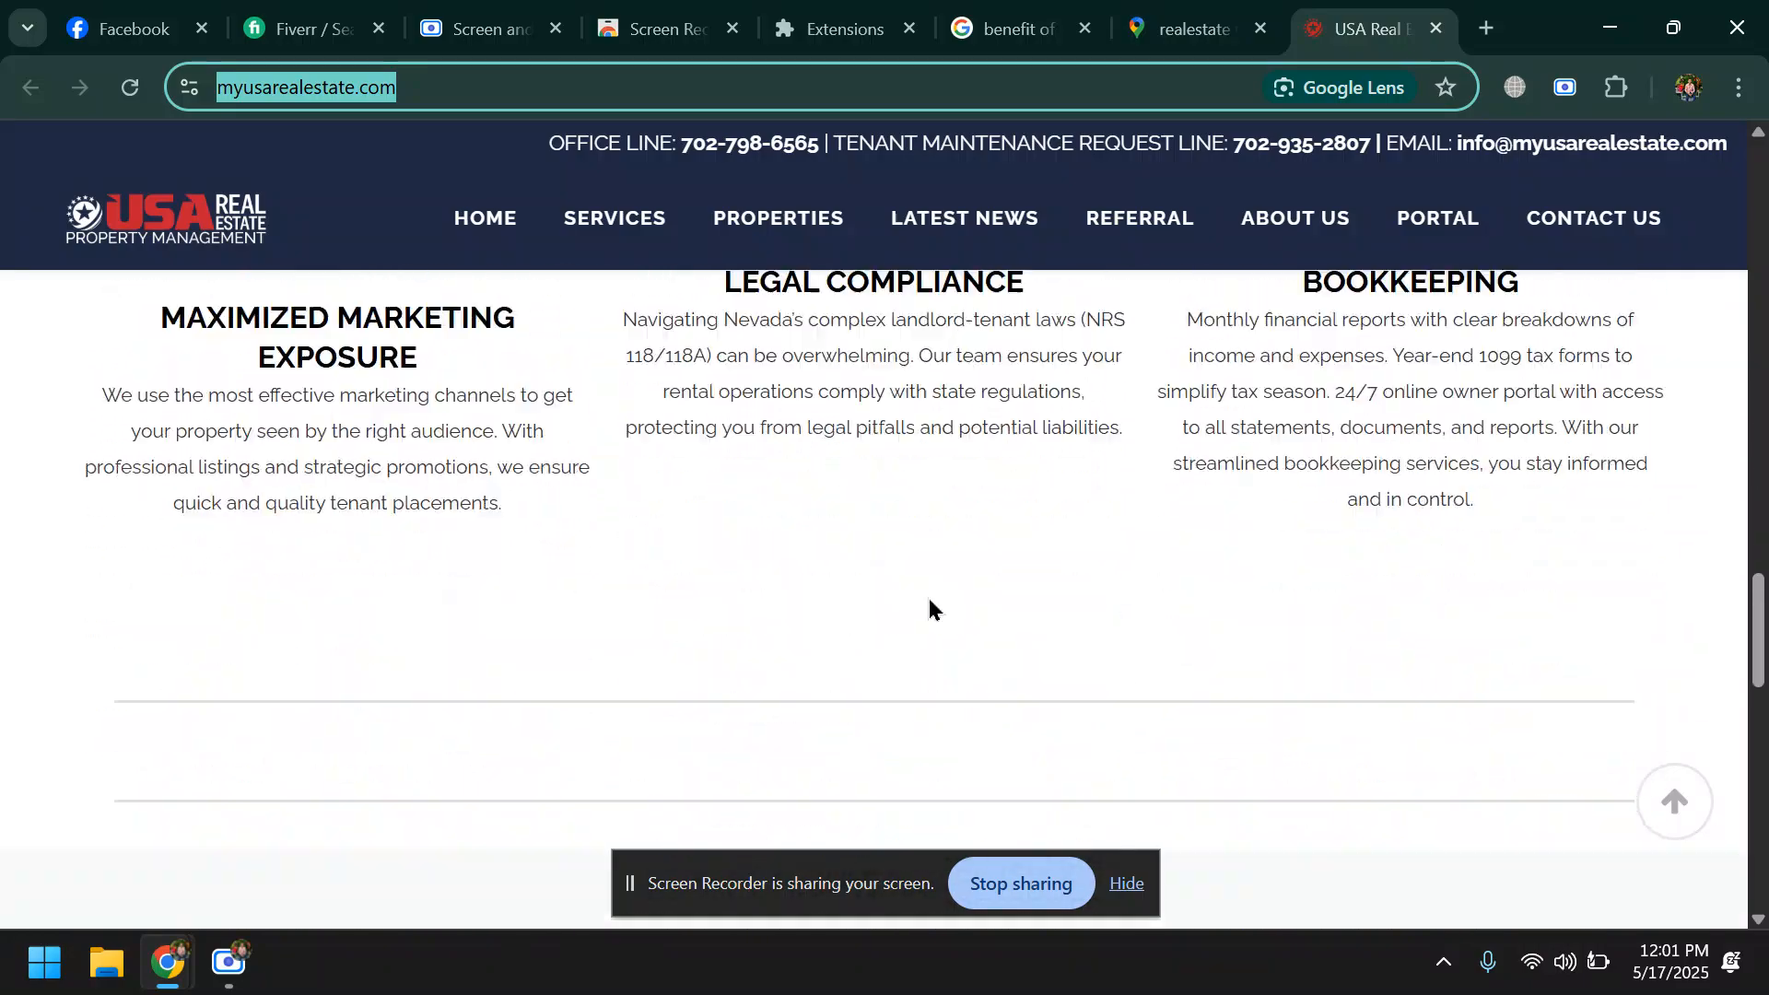
pyautogui.scroll(-8, 921, 612)
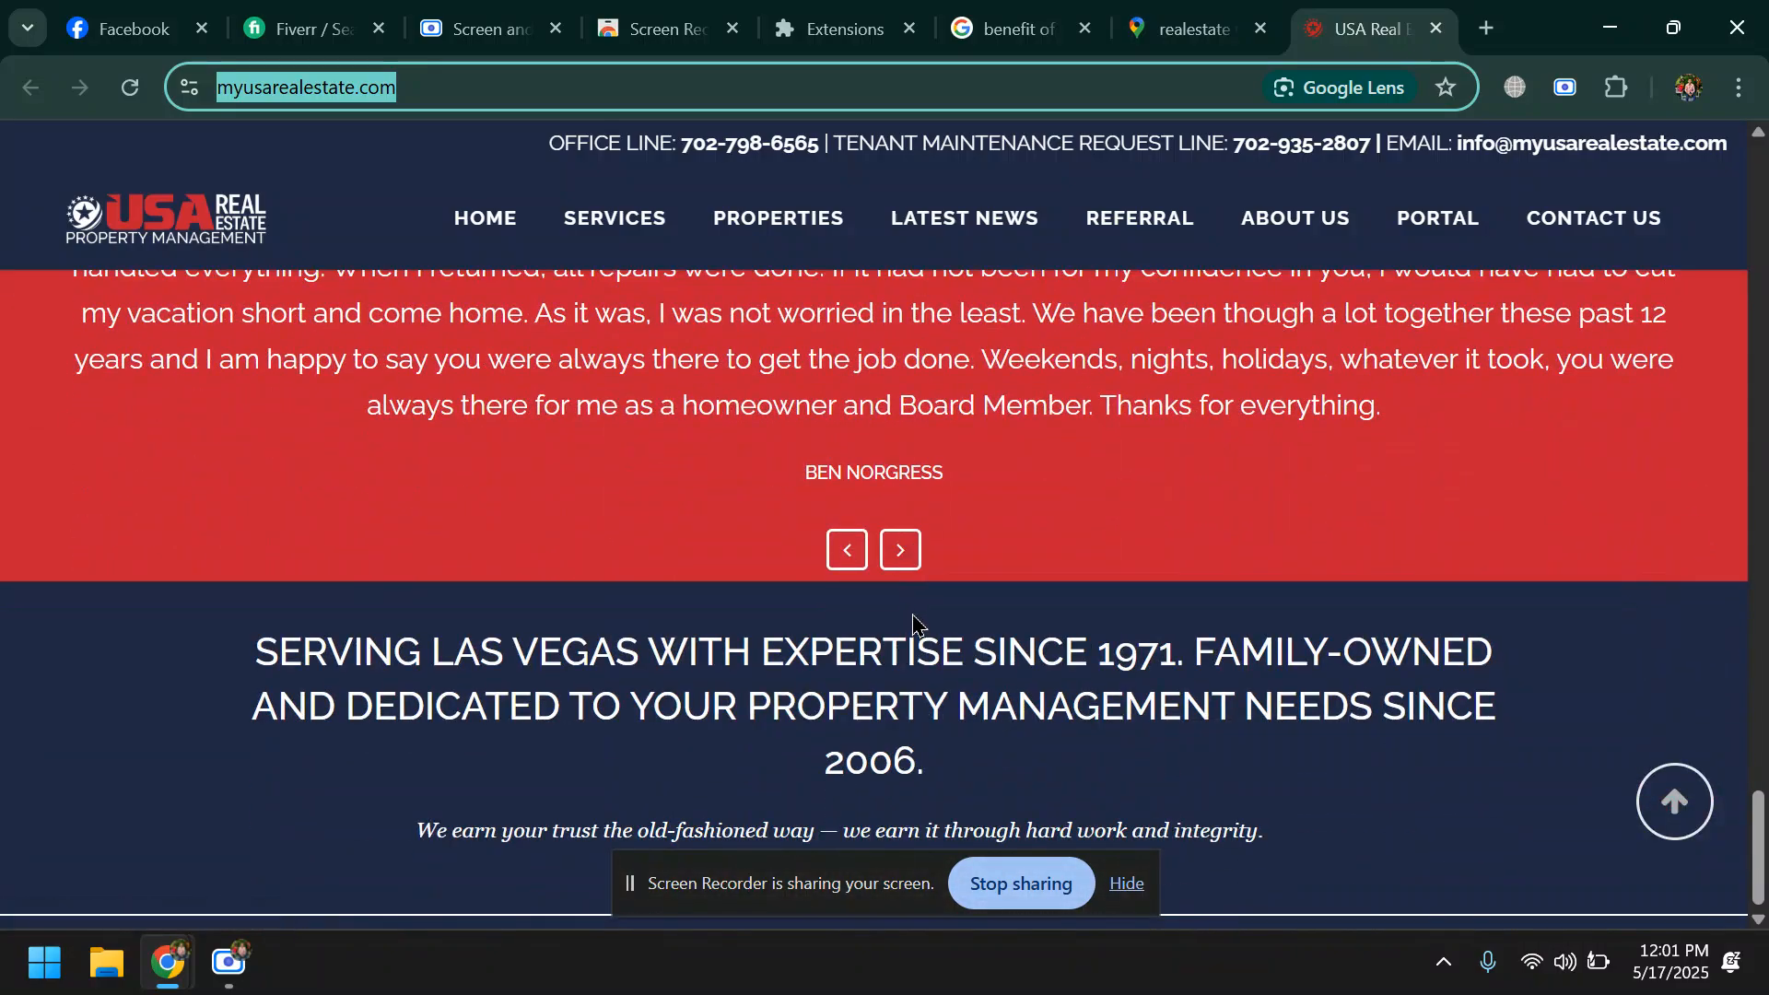
pyautogui.scroll(7, 912, 604)
pyautogui.scroll(20, 912, 599)
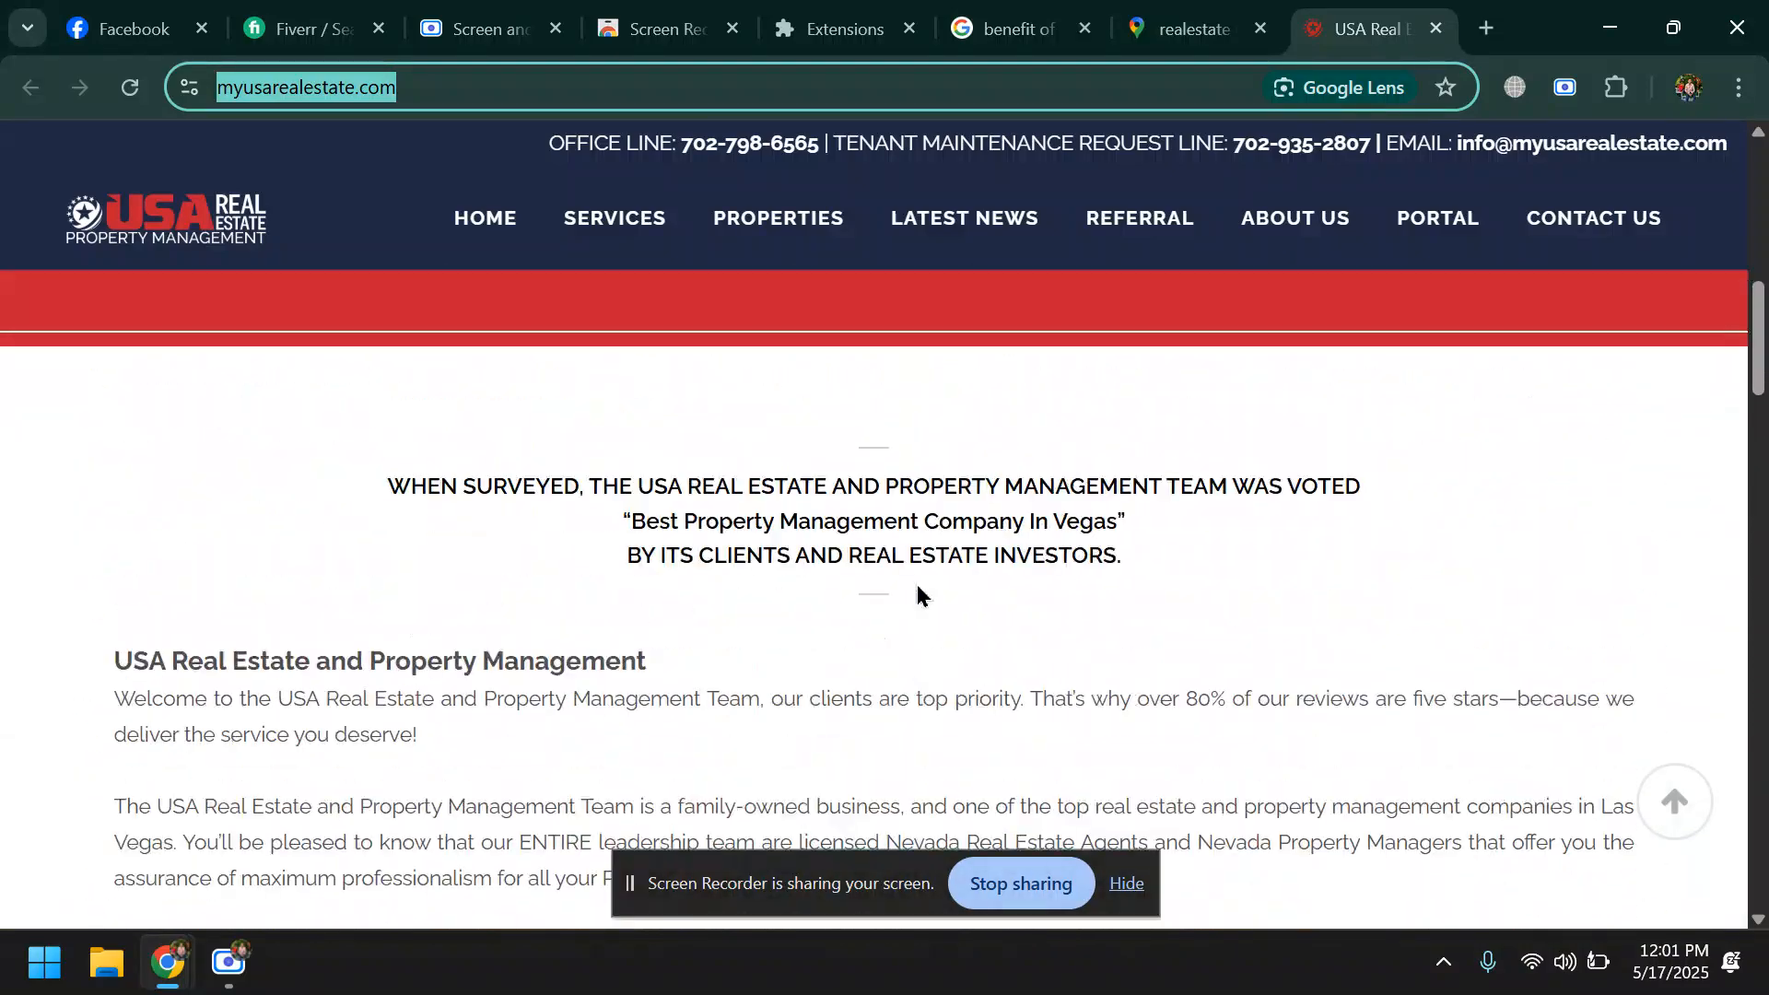
pyautogui.scroll(2, 917, 589)
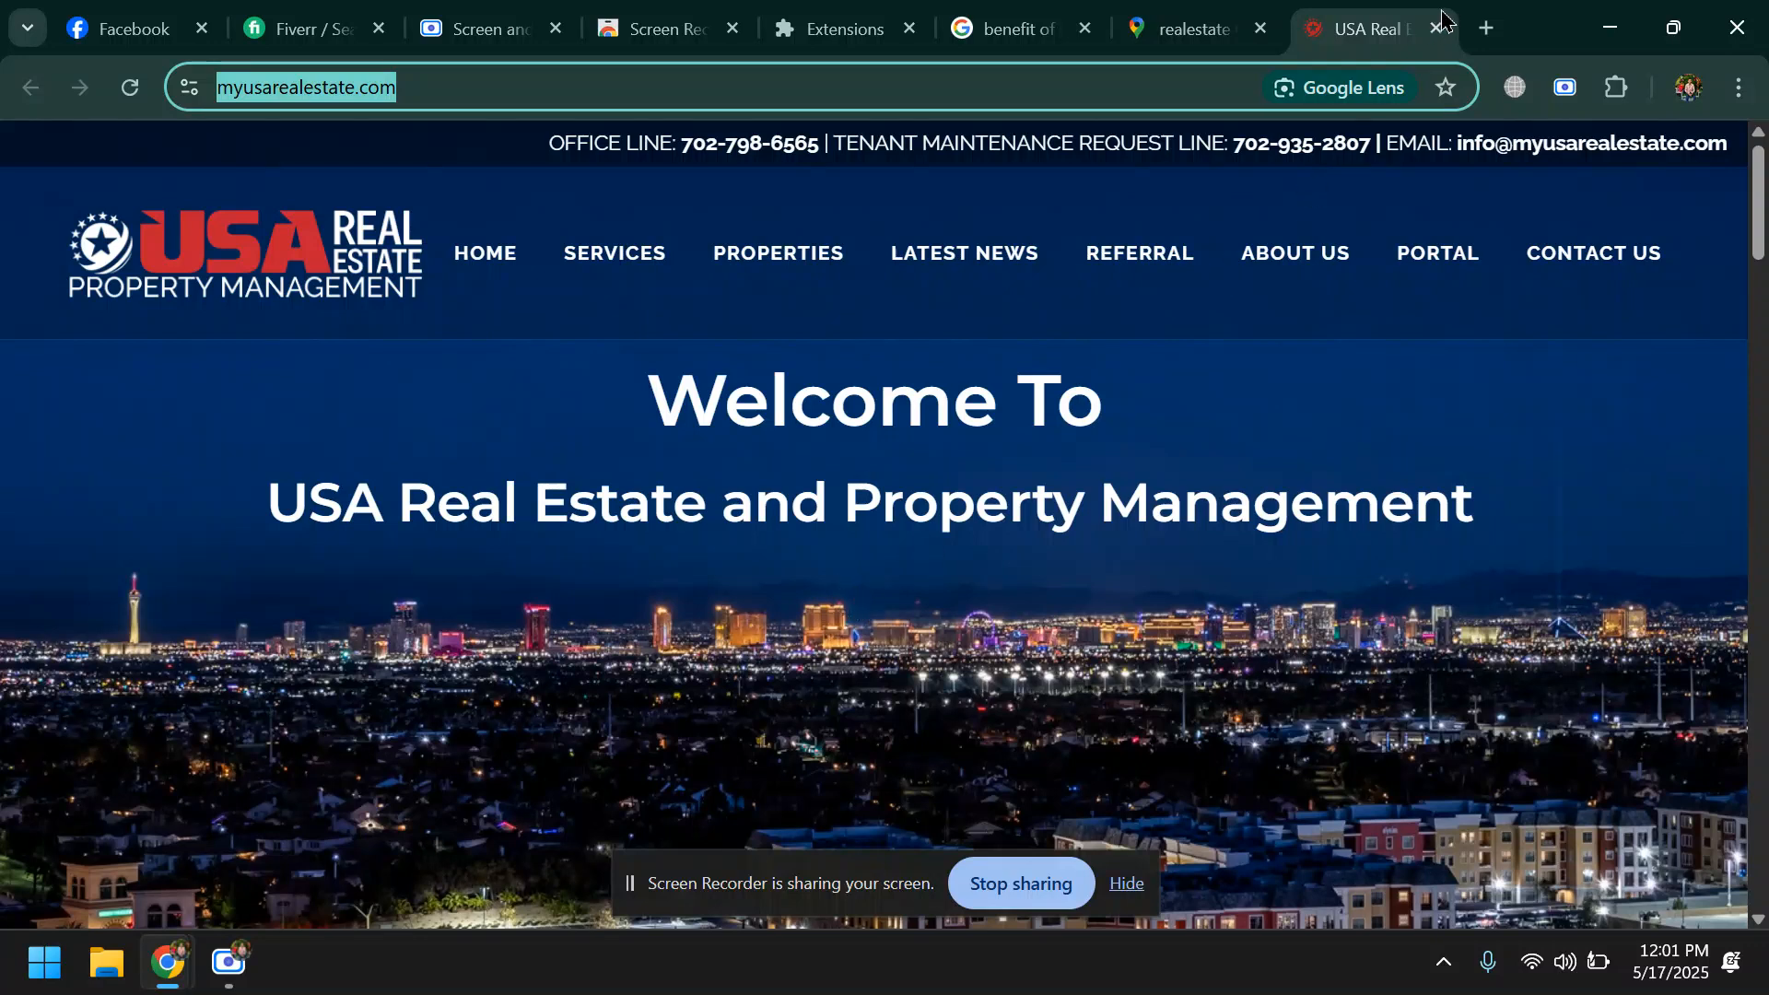
# - Search Google for "facebook pixel extension" in a new browser tab using the suggested query
pyautogui.click(1485, 29)
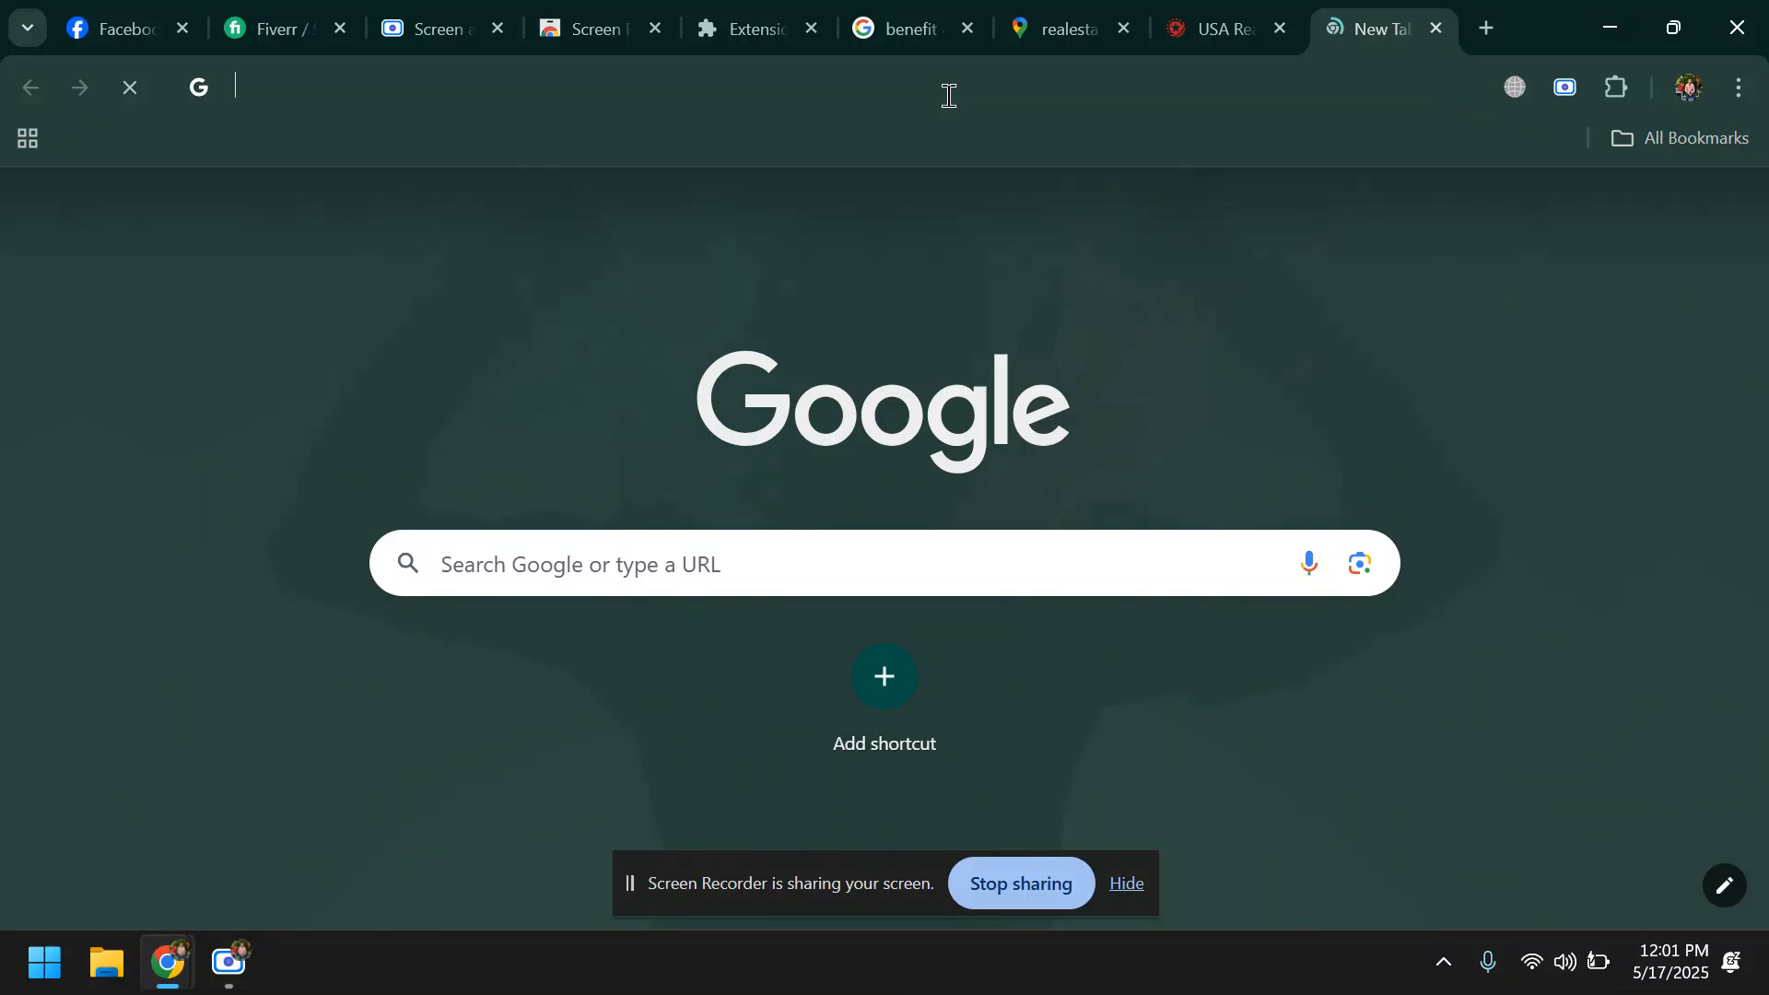
pyautogui.click(948, 97)
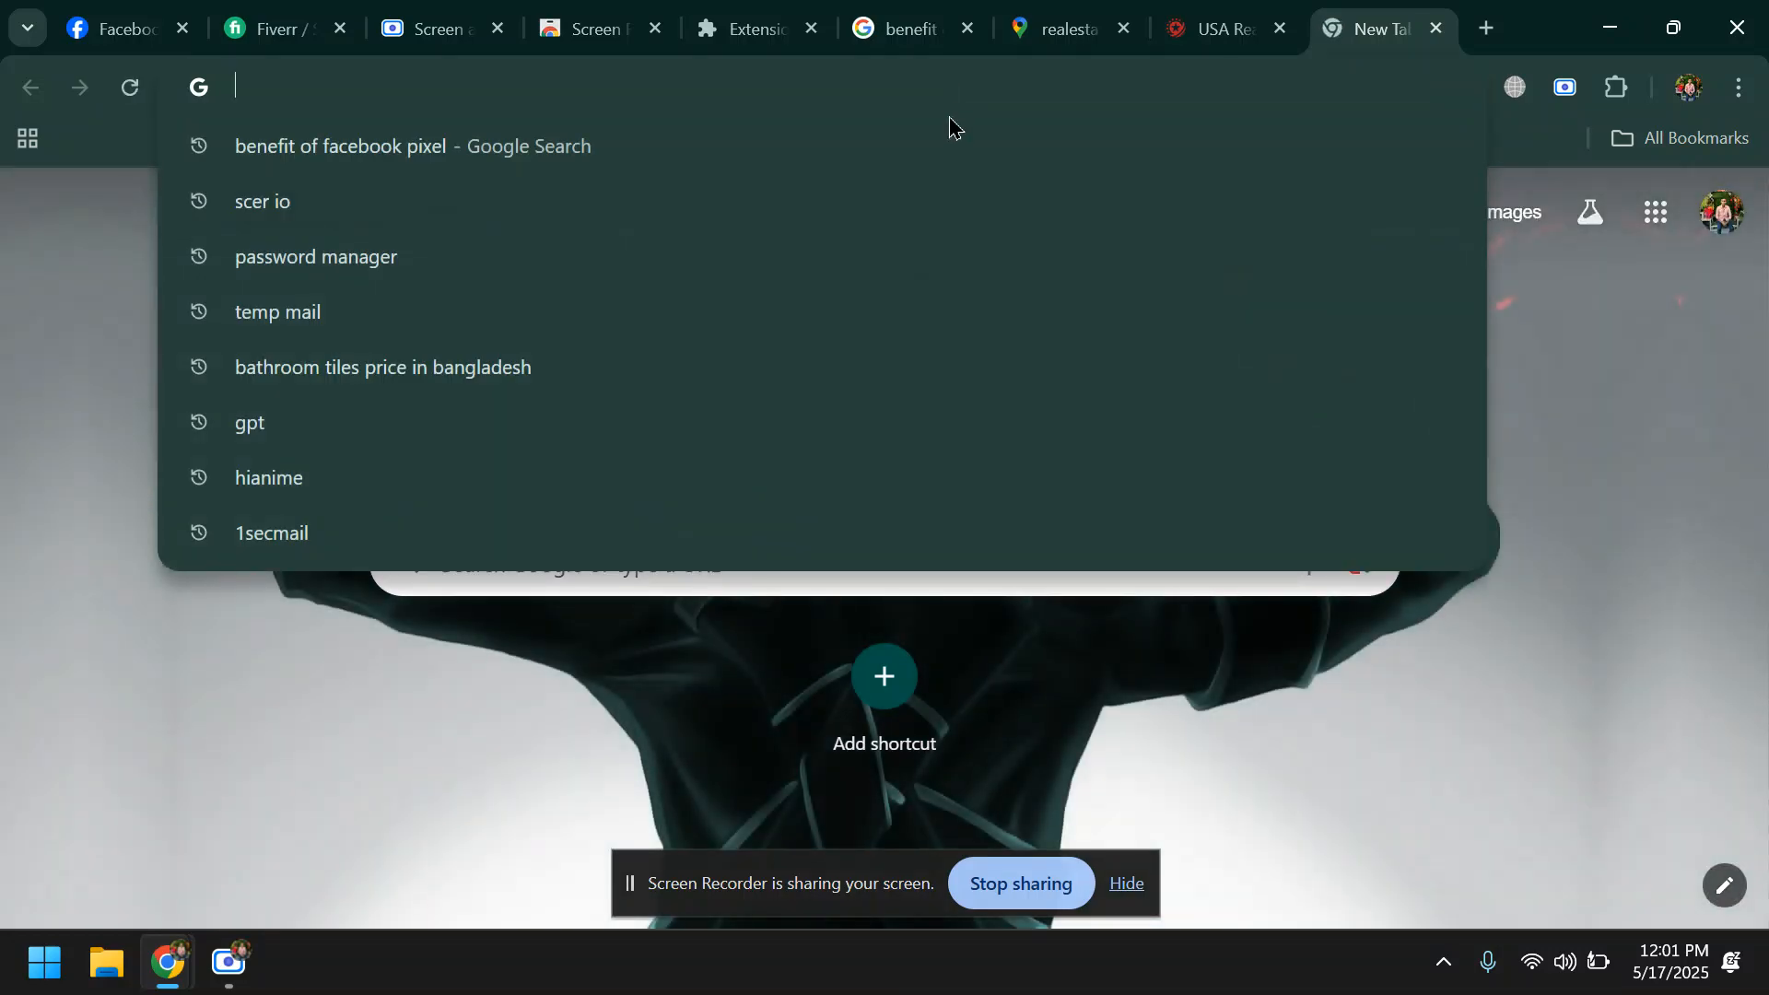
pyautogui.write('fac')
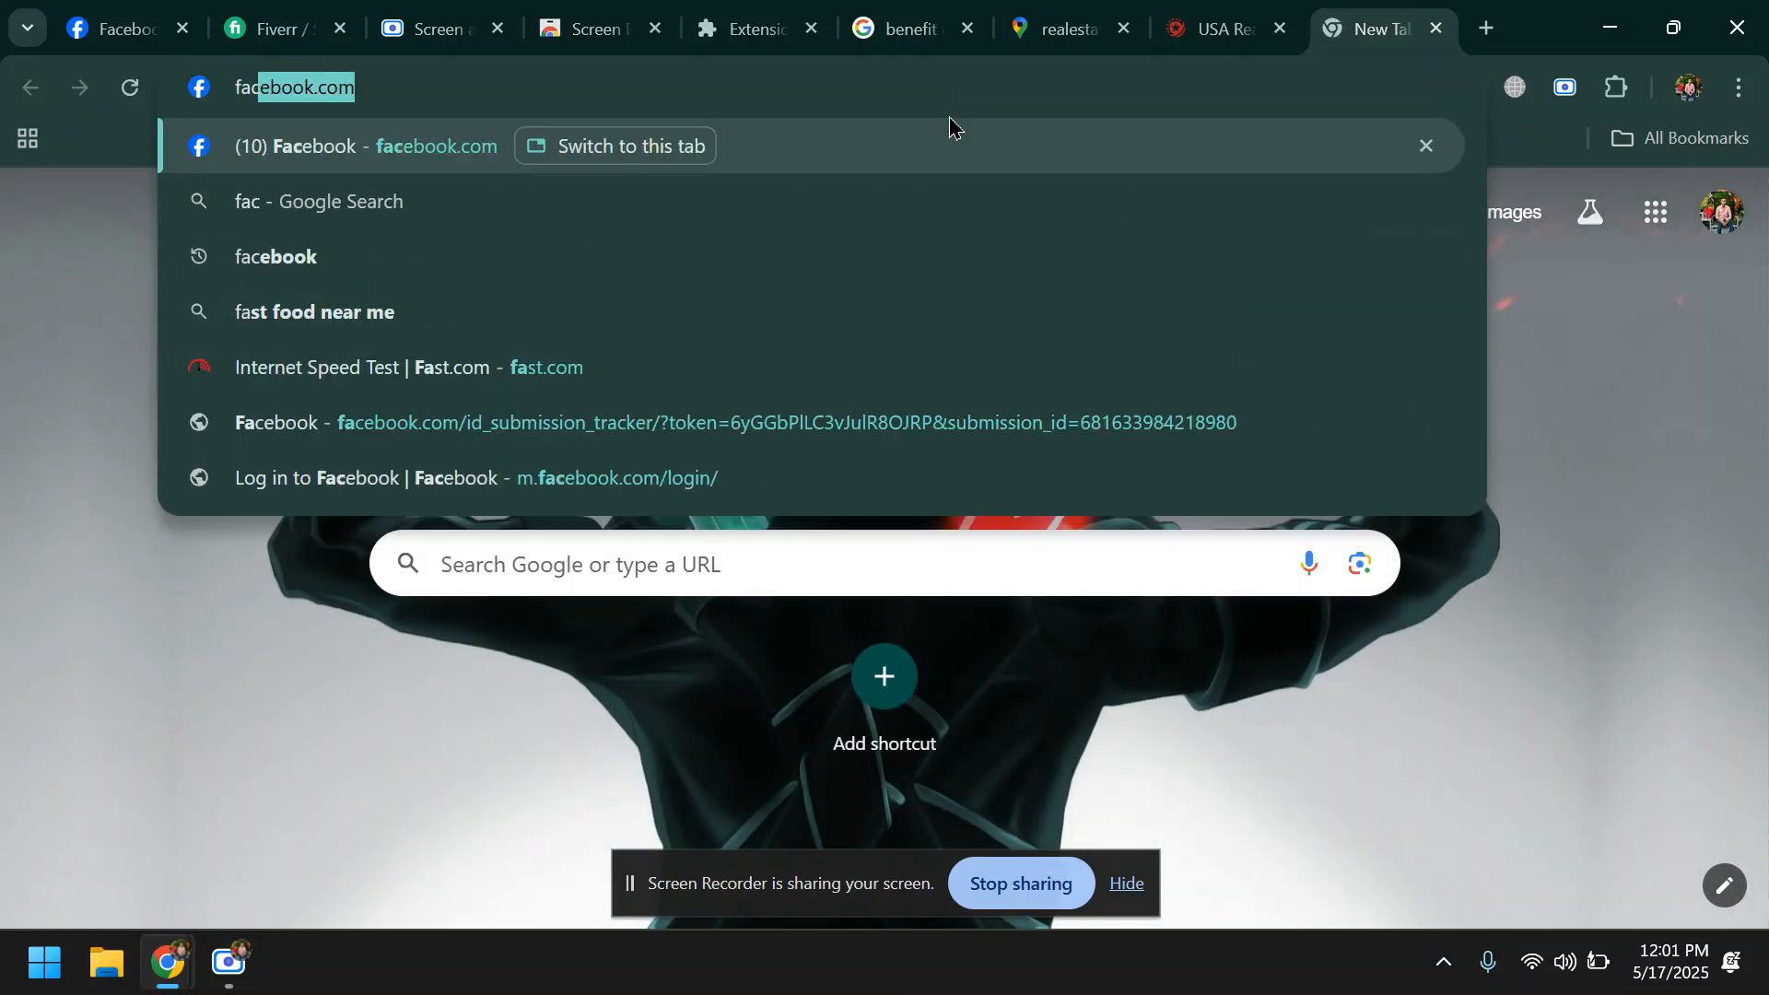
pyautogui.write('ebook piext')
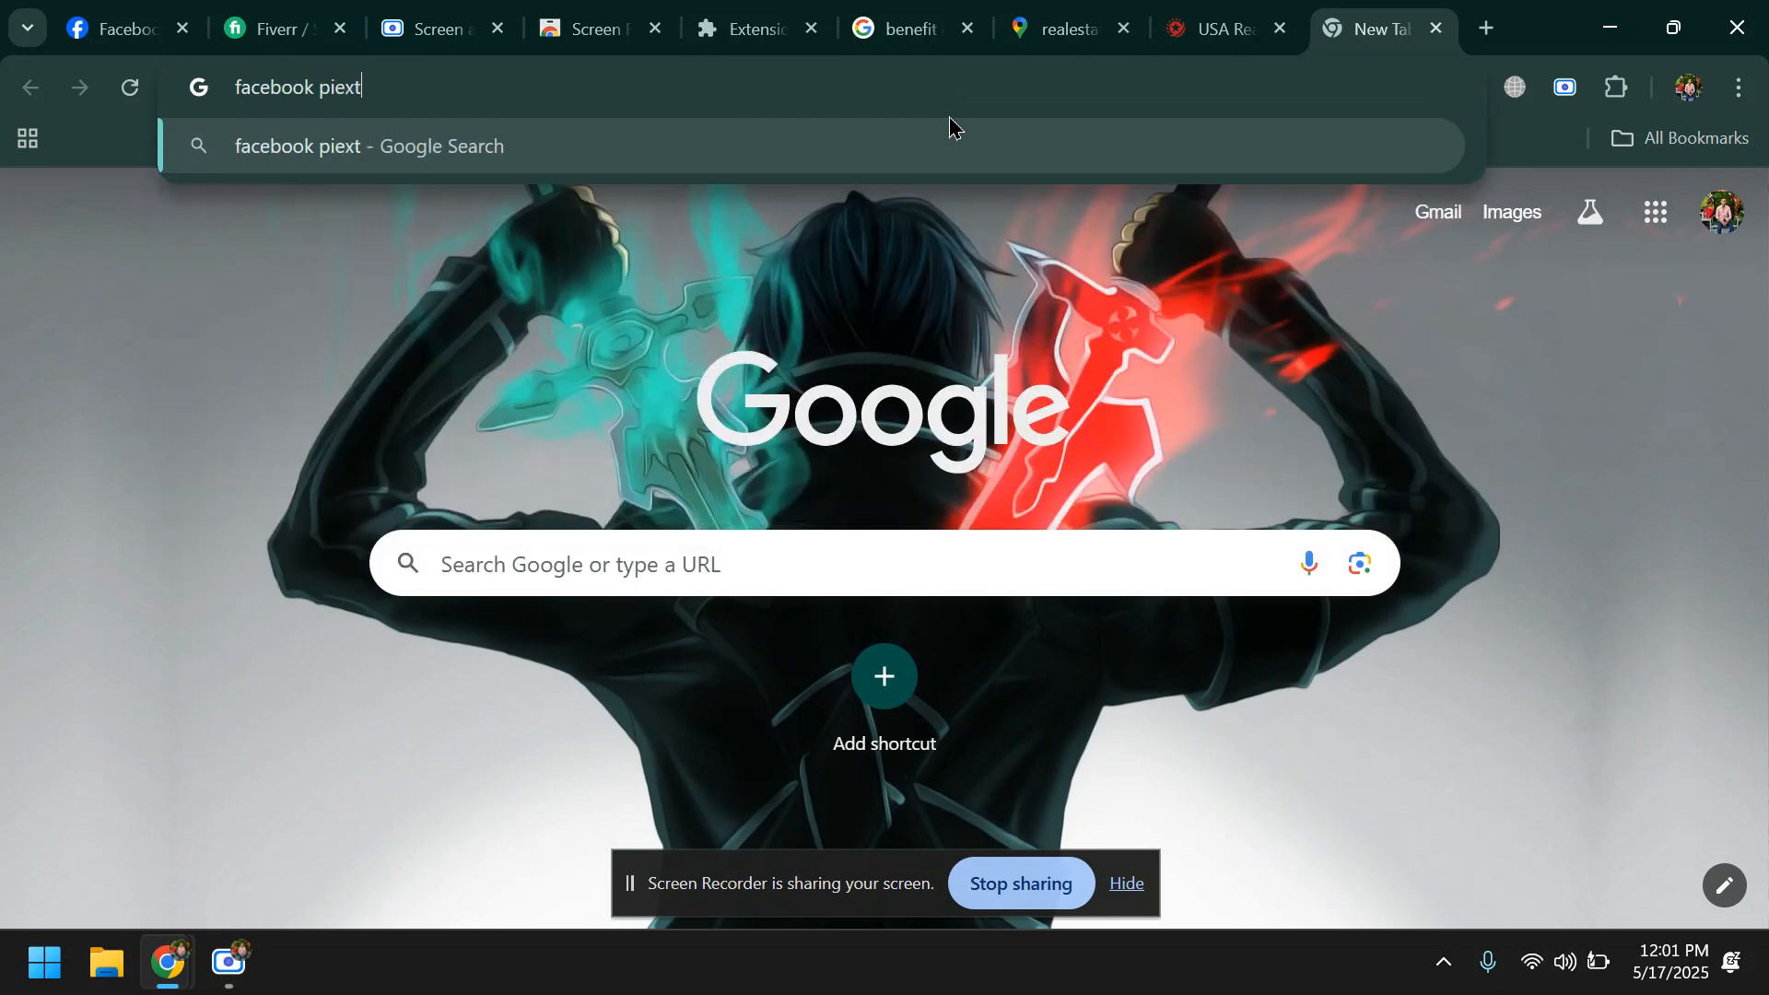
pyautogui.press('BackSpace')
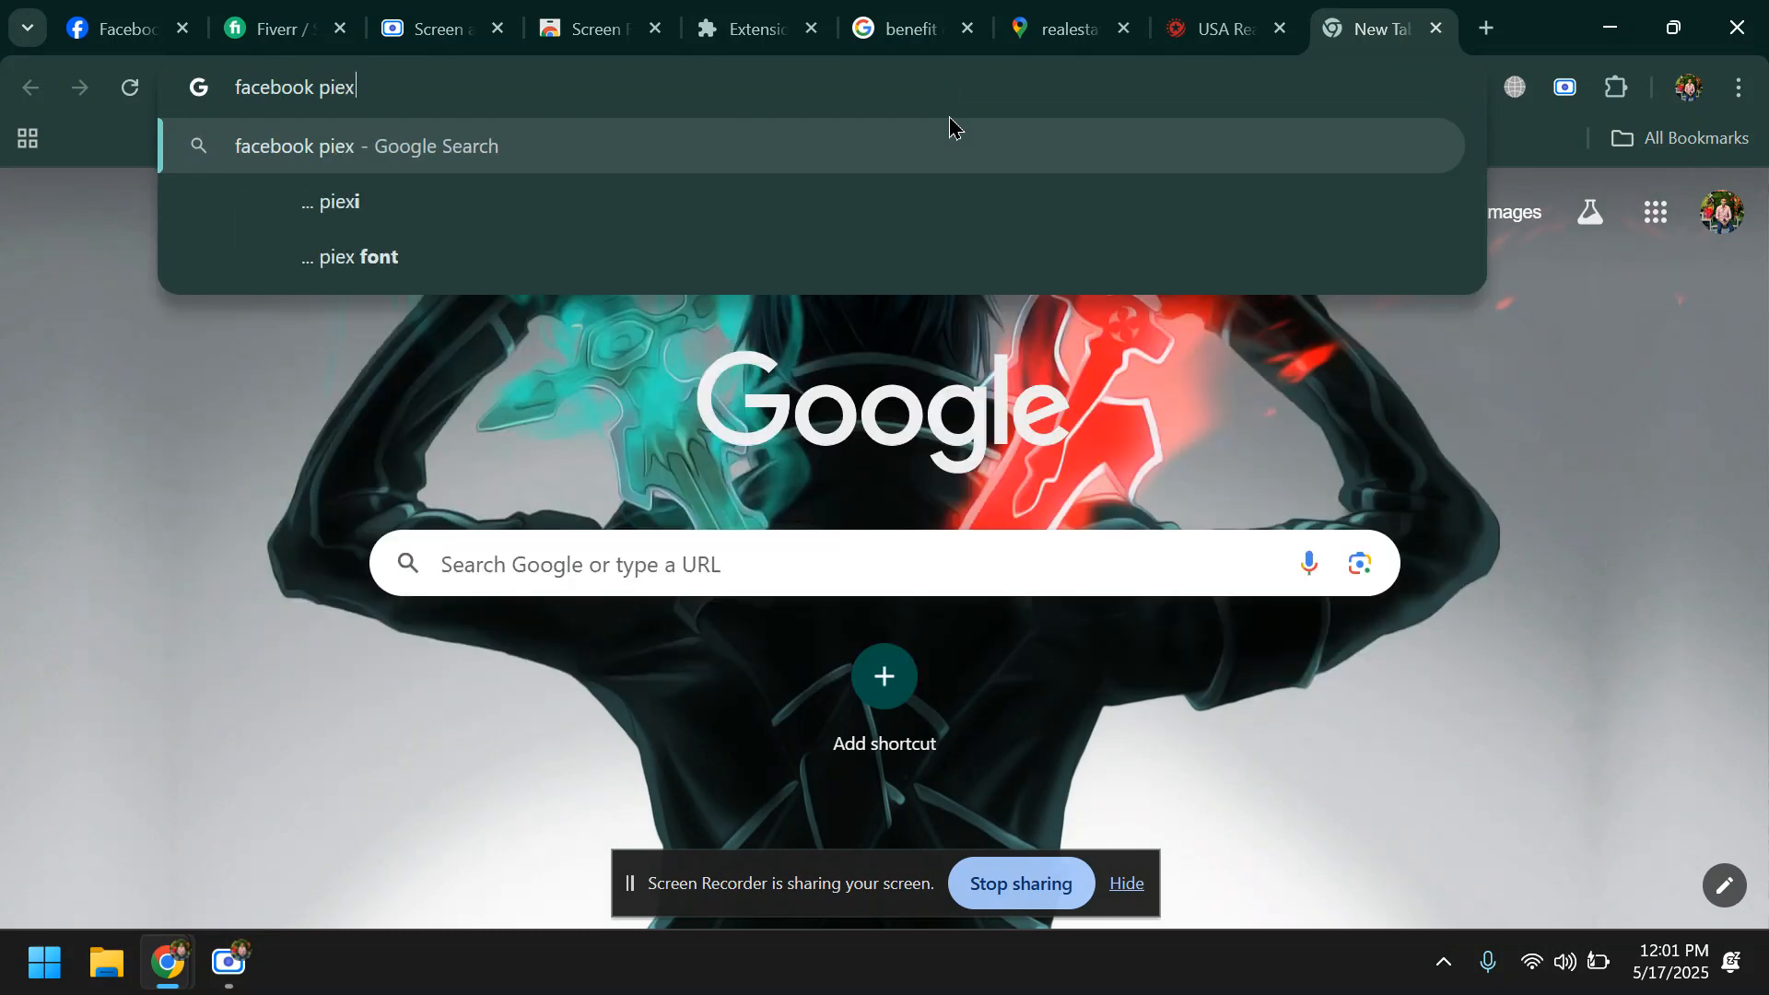
pyautogui.write('l')
pyautogui.press('BackSpace')
pyautogui.write('el')
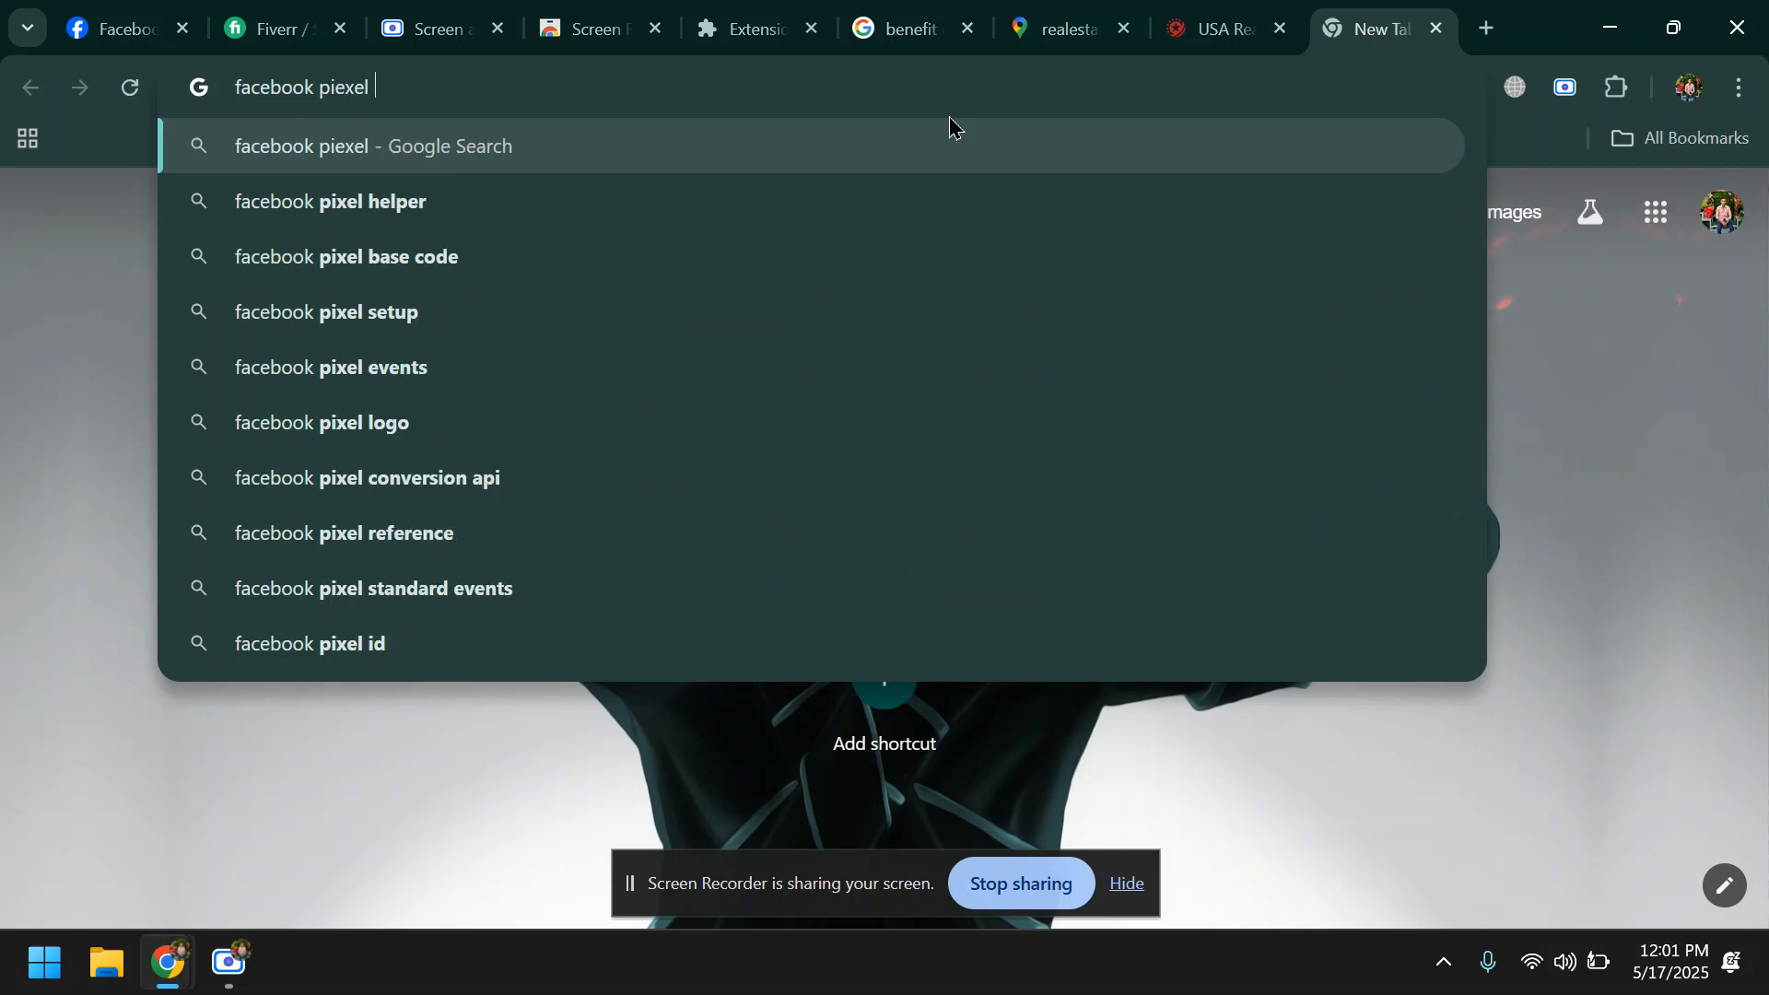
pyautogui.write(' ex')
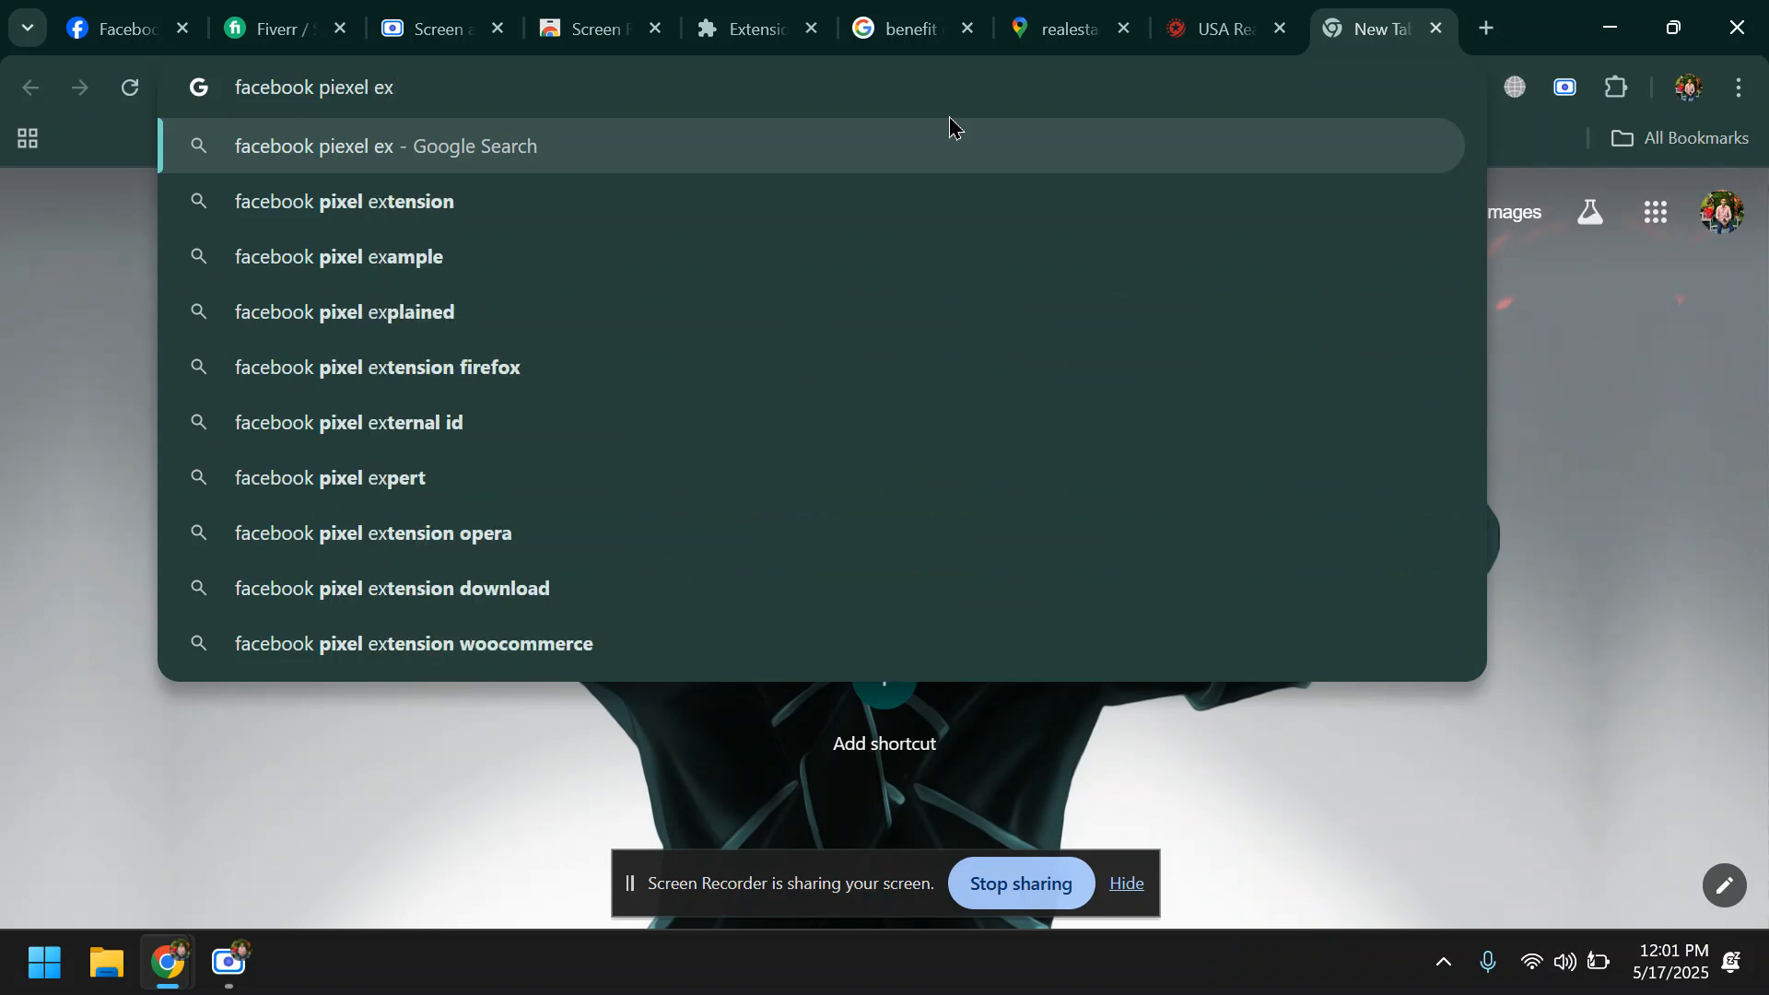
pyautogui.click(466, 222)
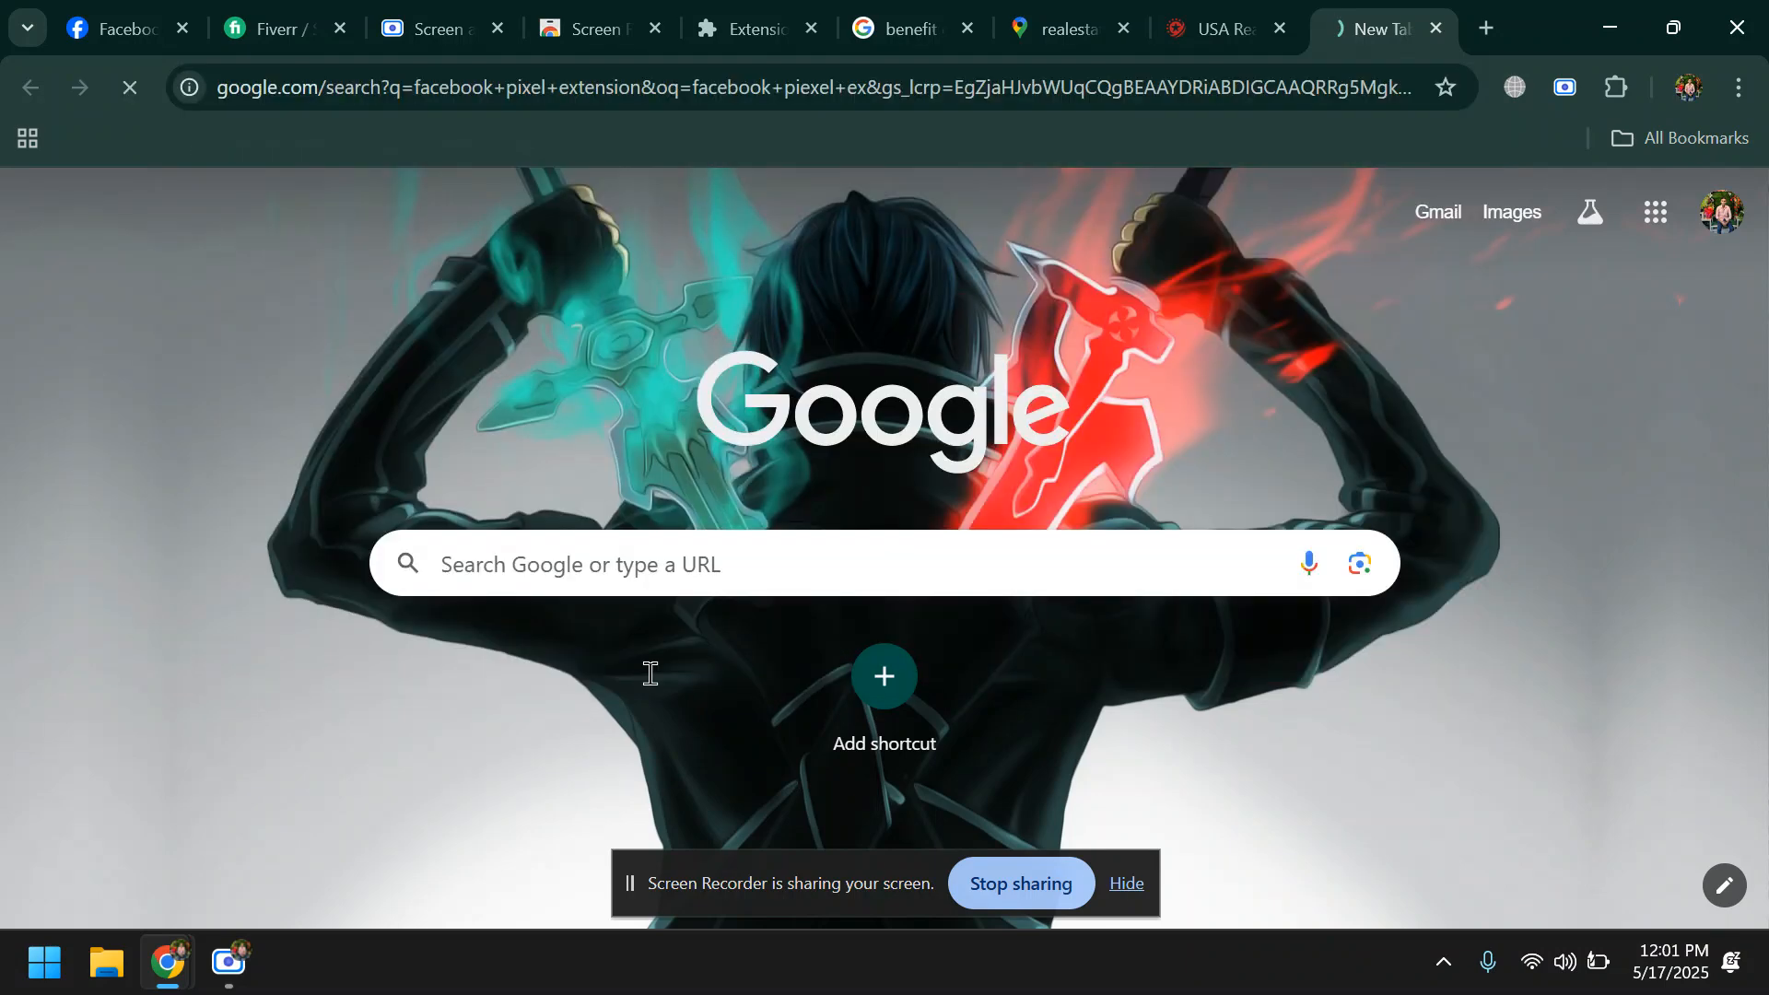
pyautogui.click(230, 966)
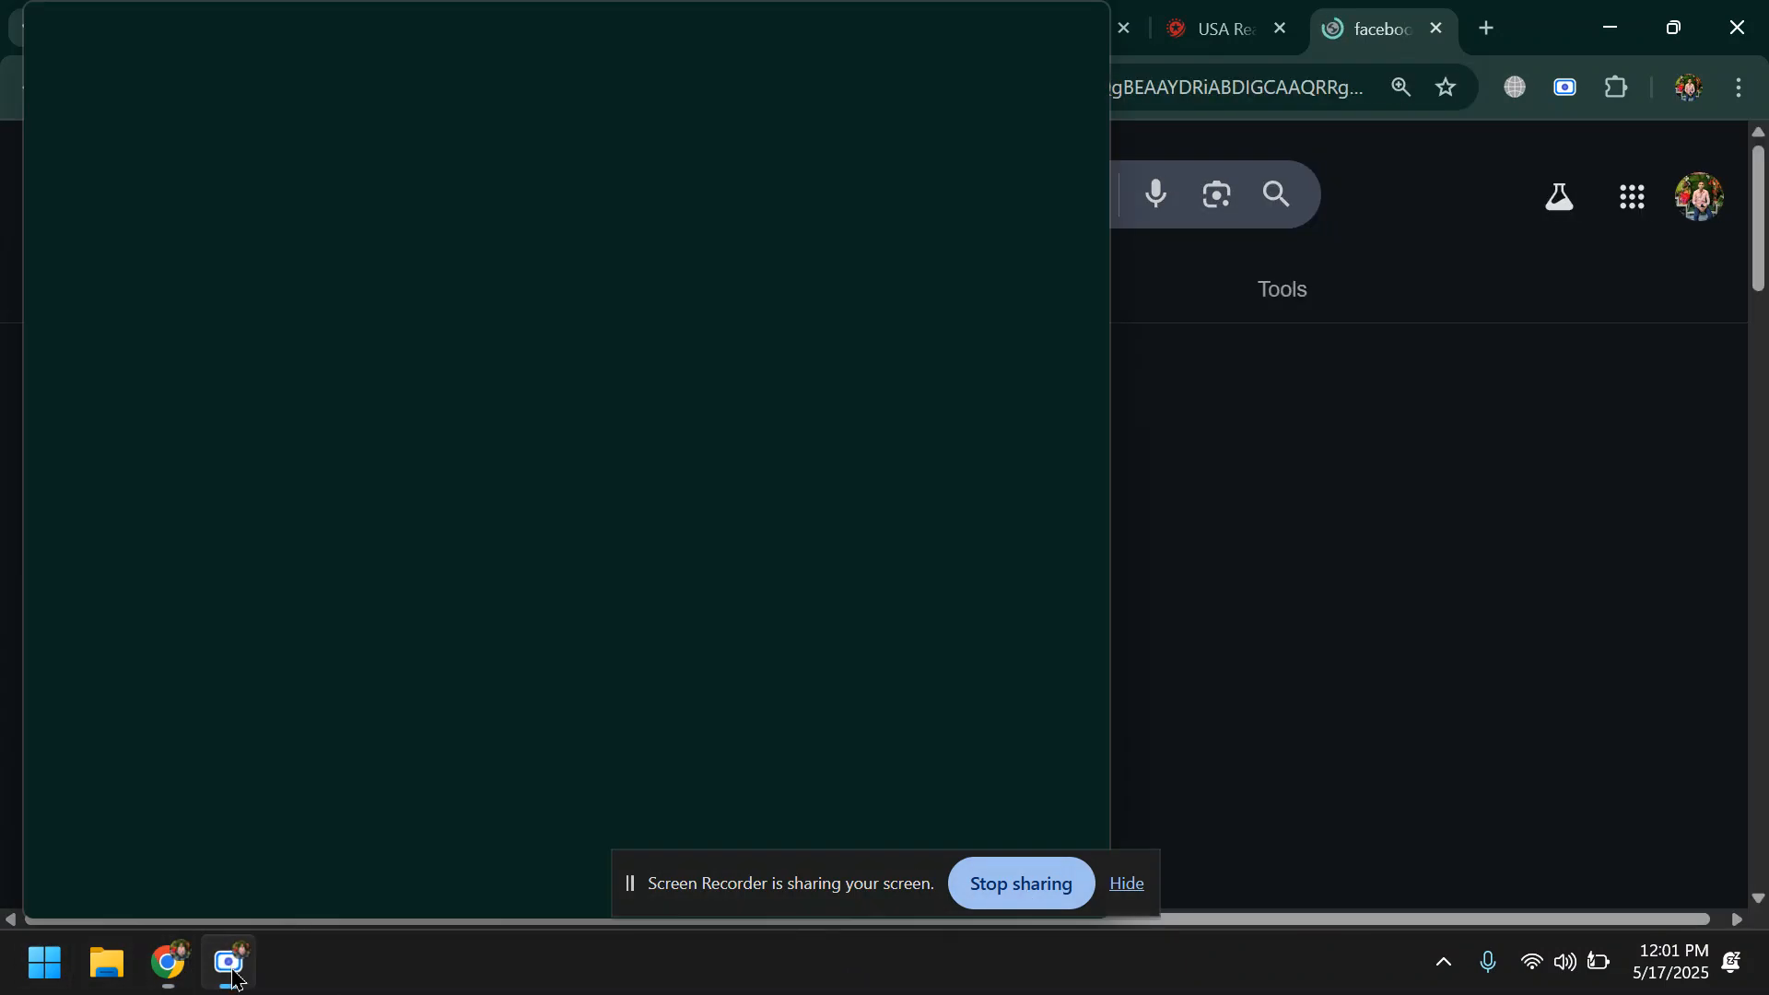
pyautogui.click(1126, 883)
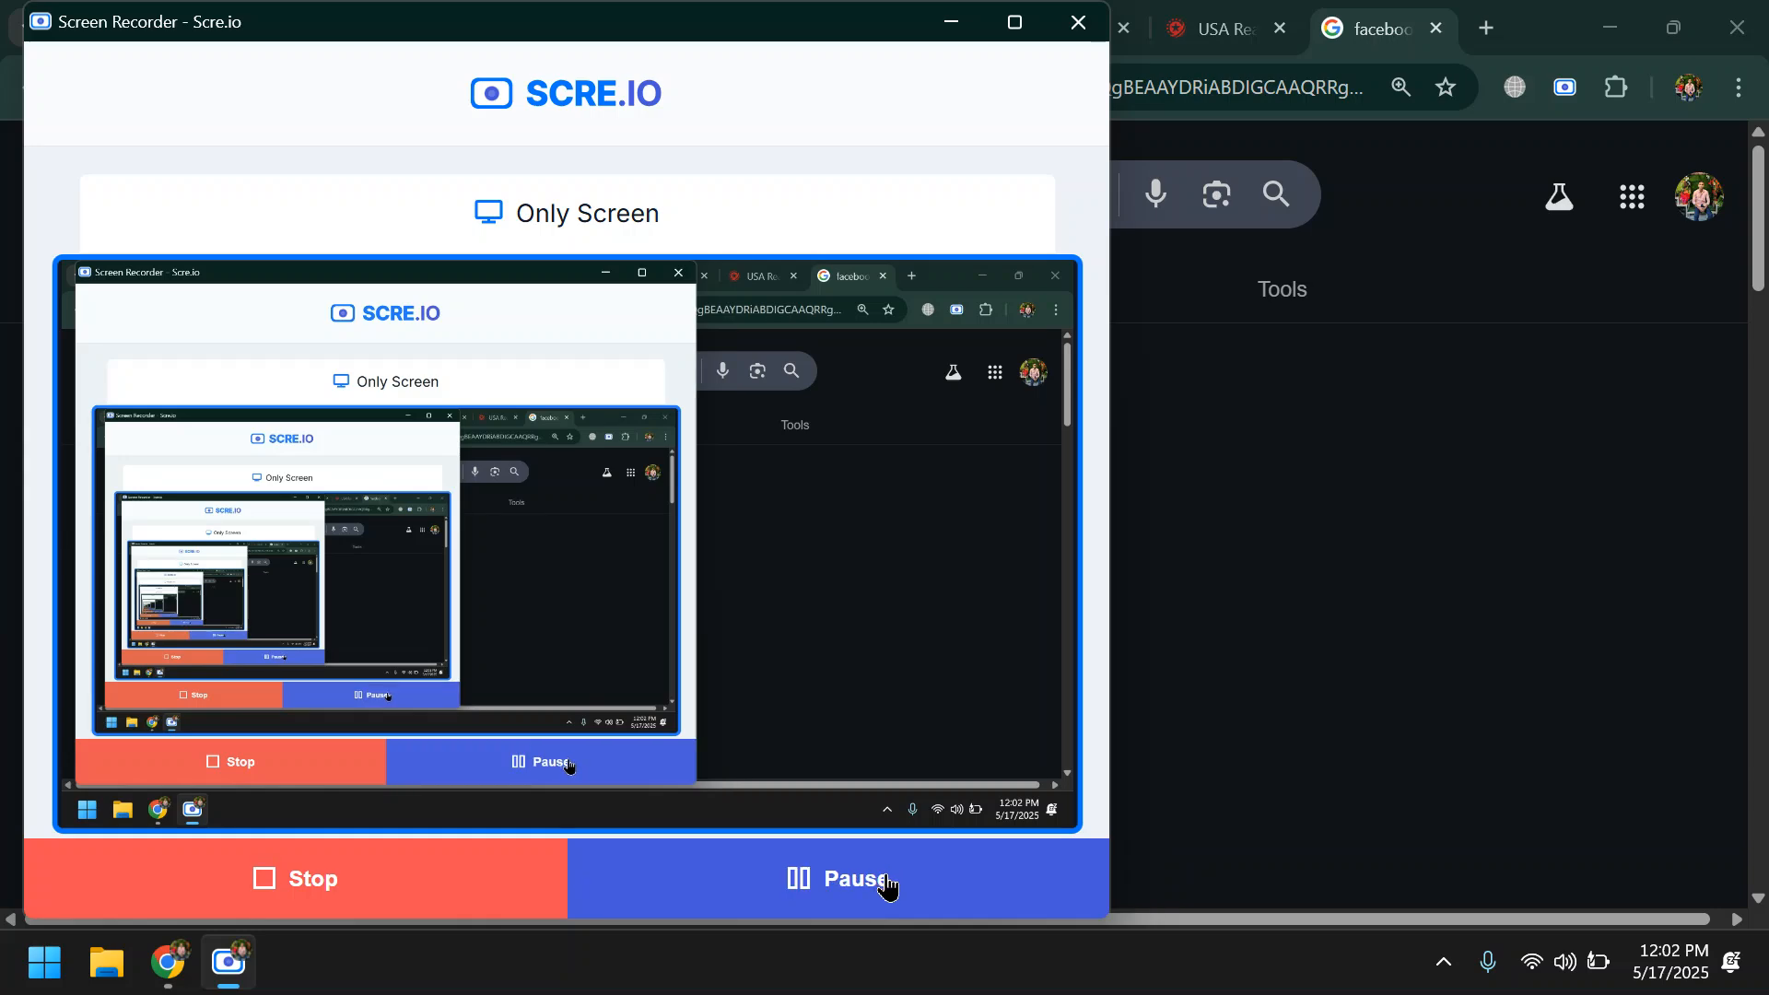
pyautogui.click(951, 41)
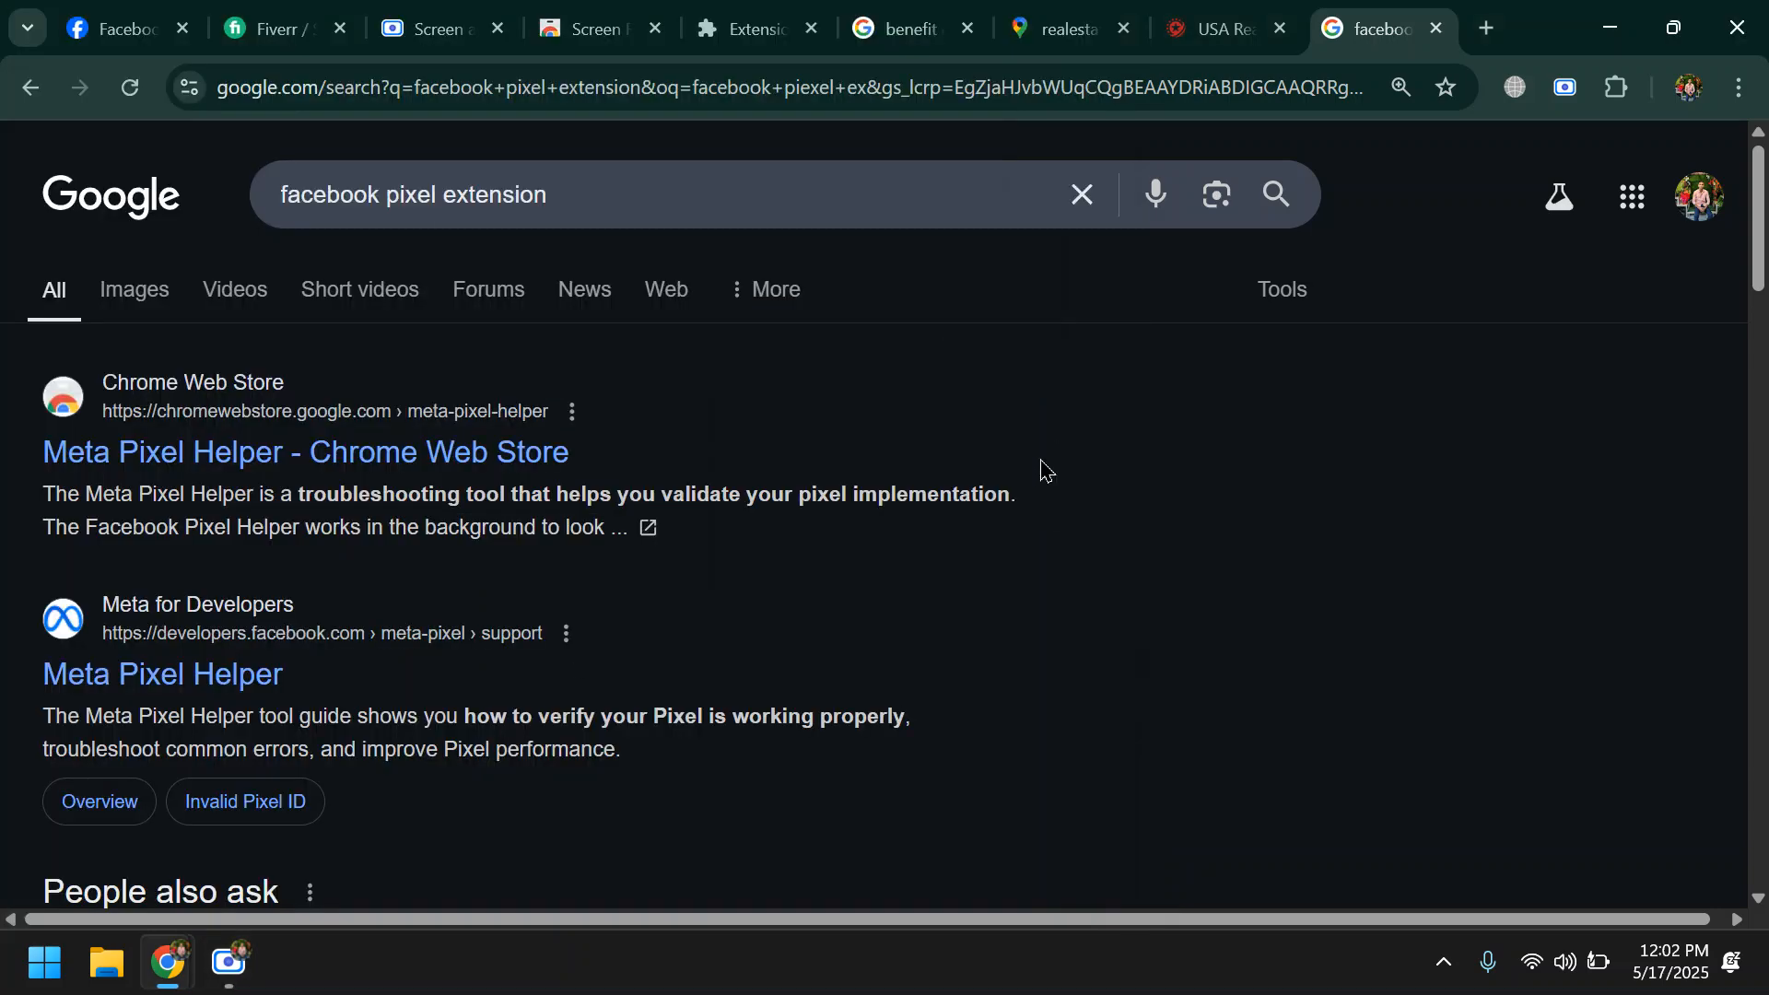
pyautogui.click(229, 962)
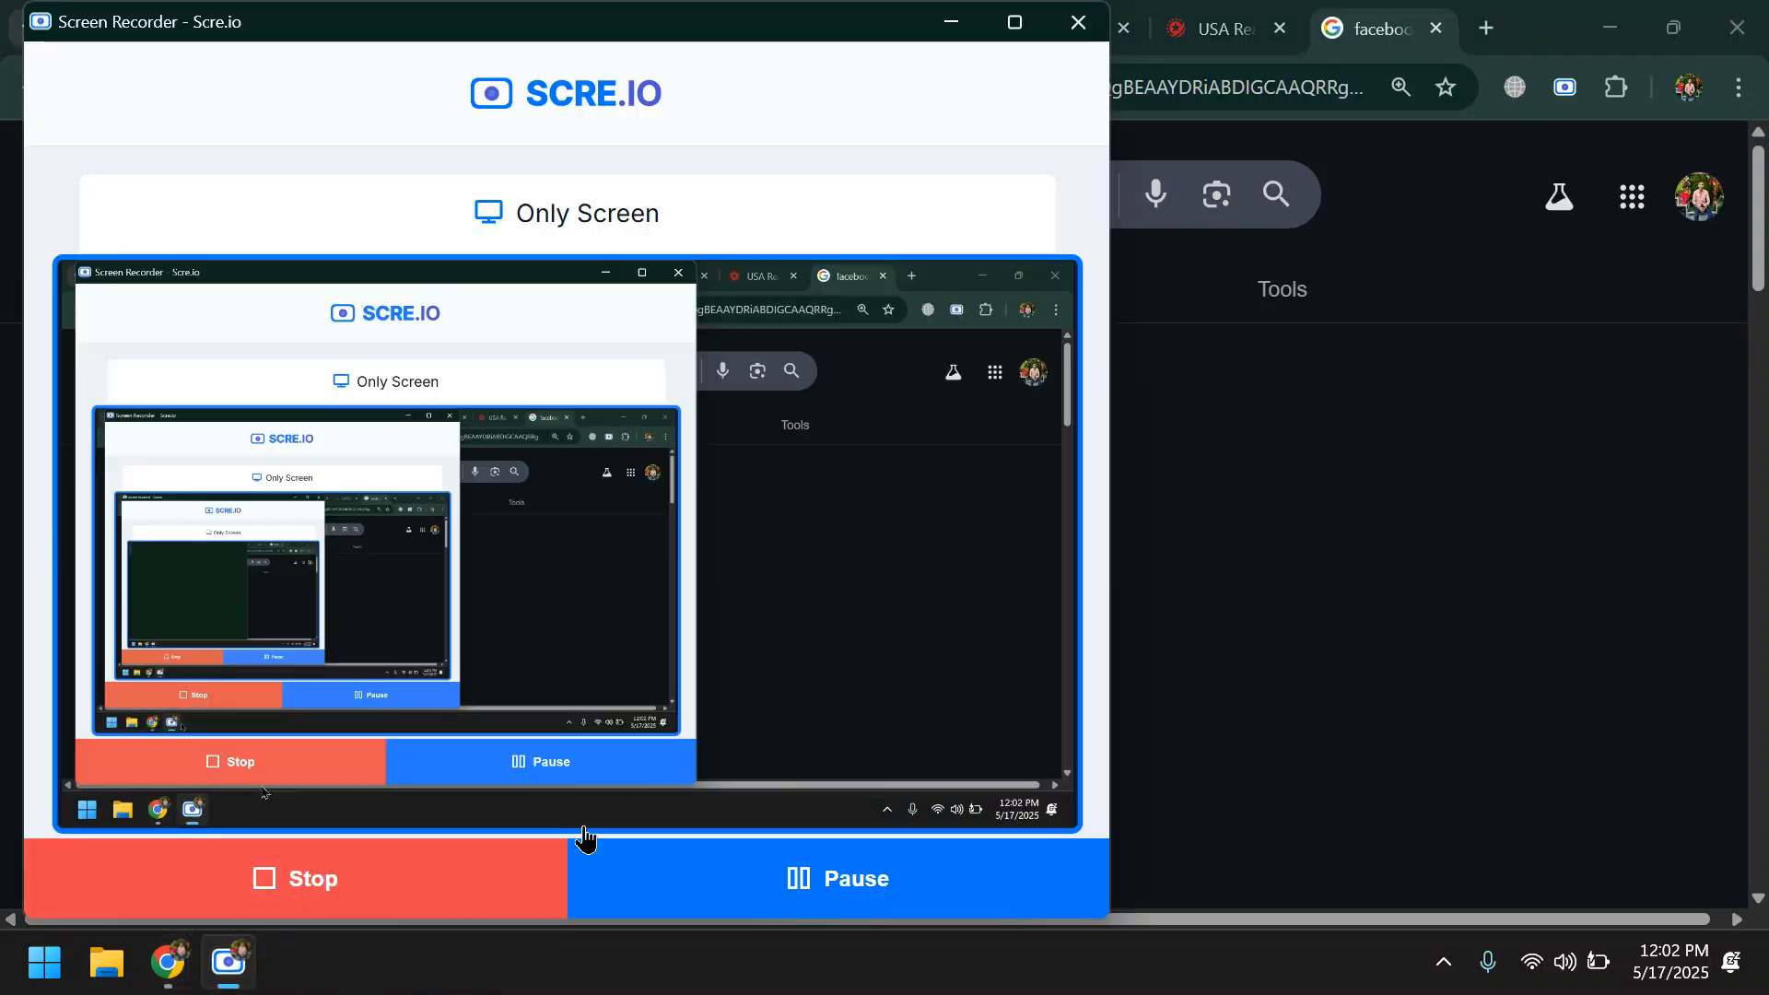
pyautogui.click(952, 22)
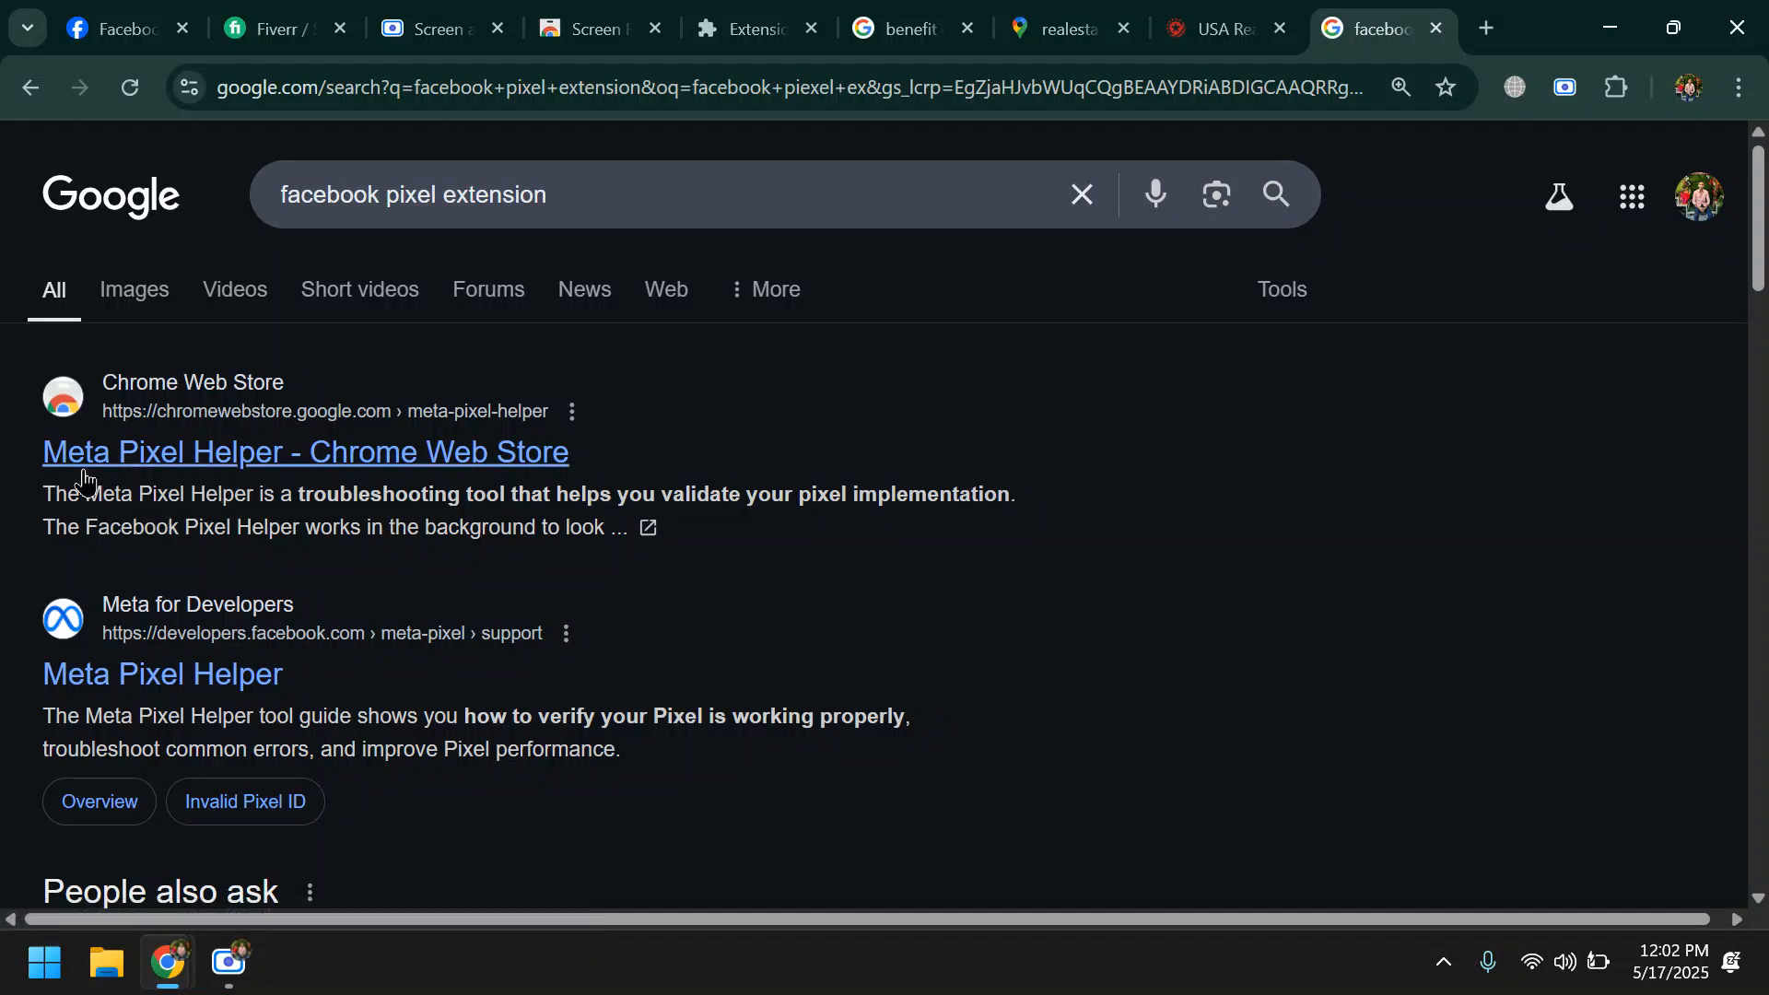
# - Open the Meta Pixel Helper page in the Chrome Web Store from the search results and highlight the extension's name
pyautogui.click(218, 467)
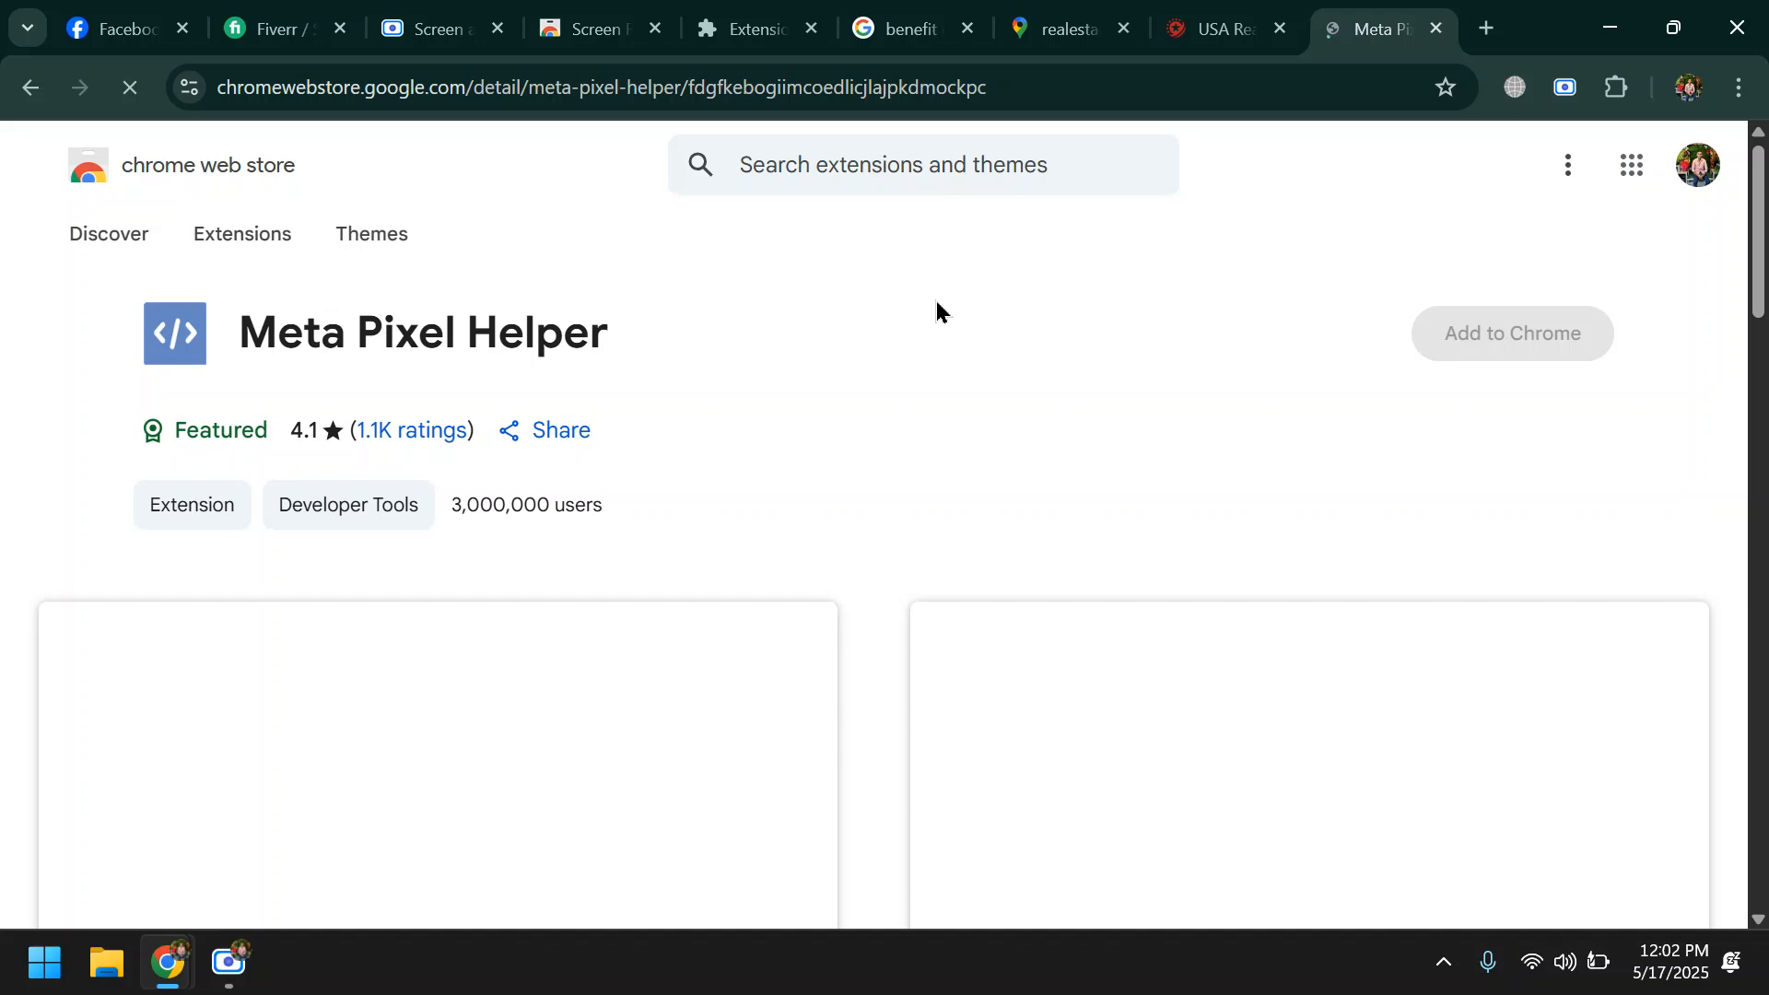
pyautogui.moveTo(237, 330); pyautogui.dragTo(700, 304)
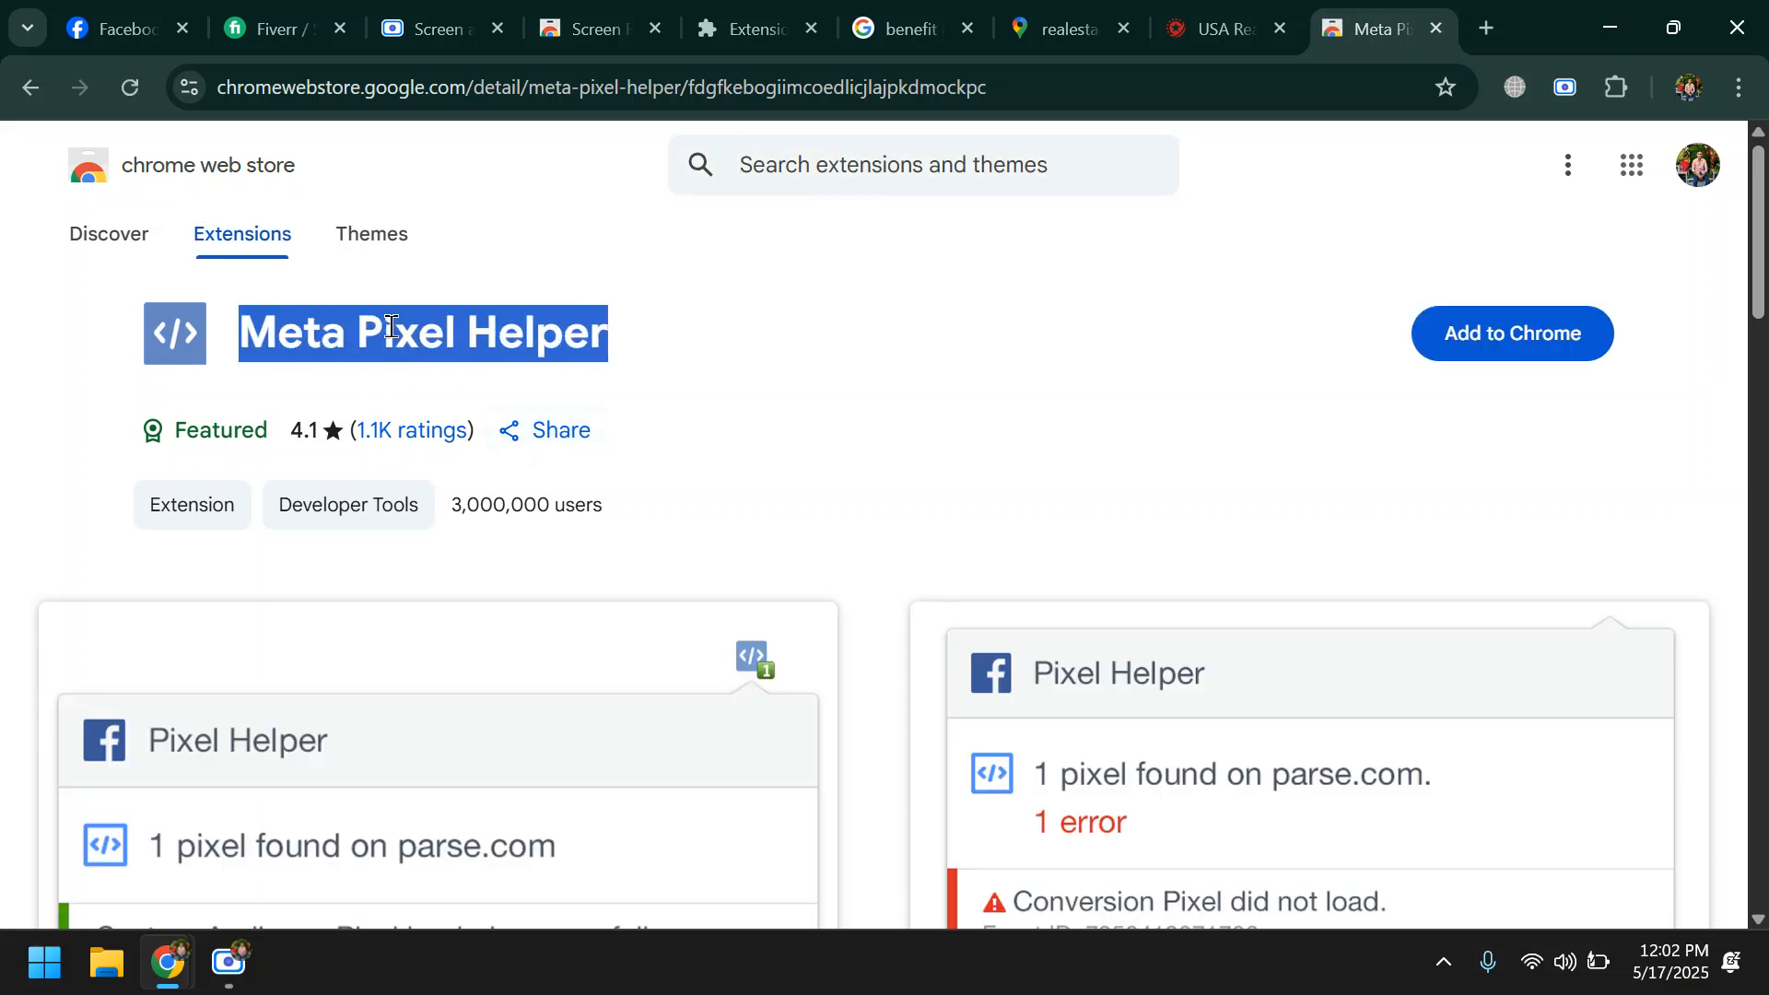
pyautogui.click(391, 327)
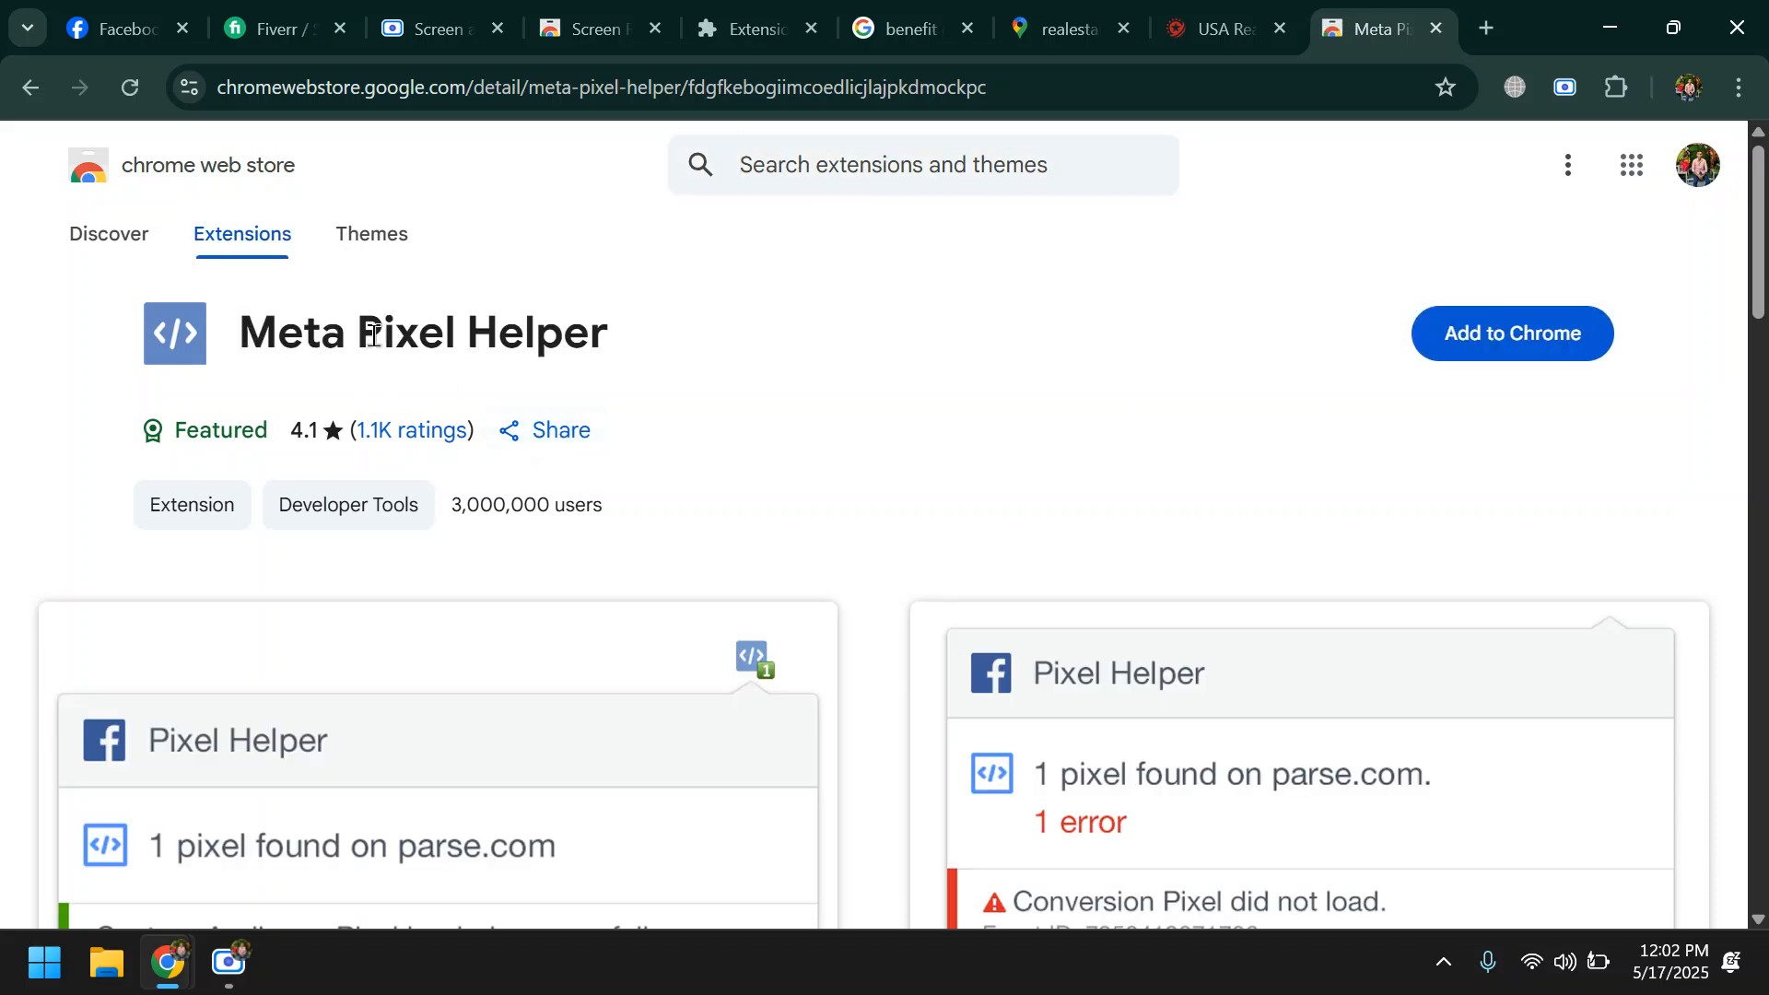
pyautogui.click(1226, 26)
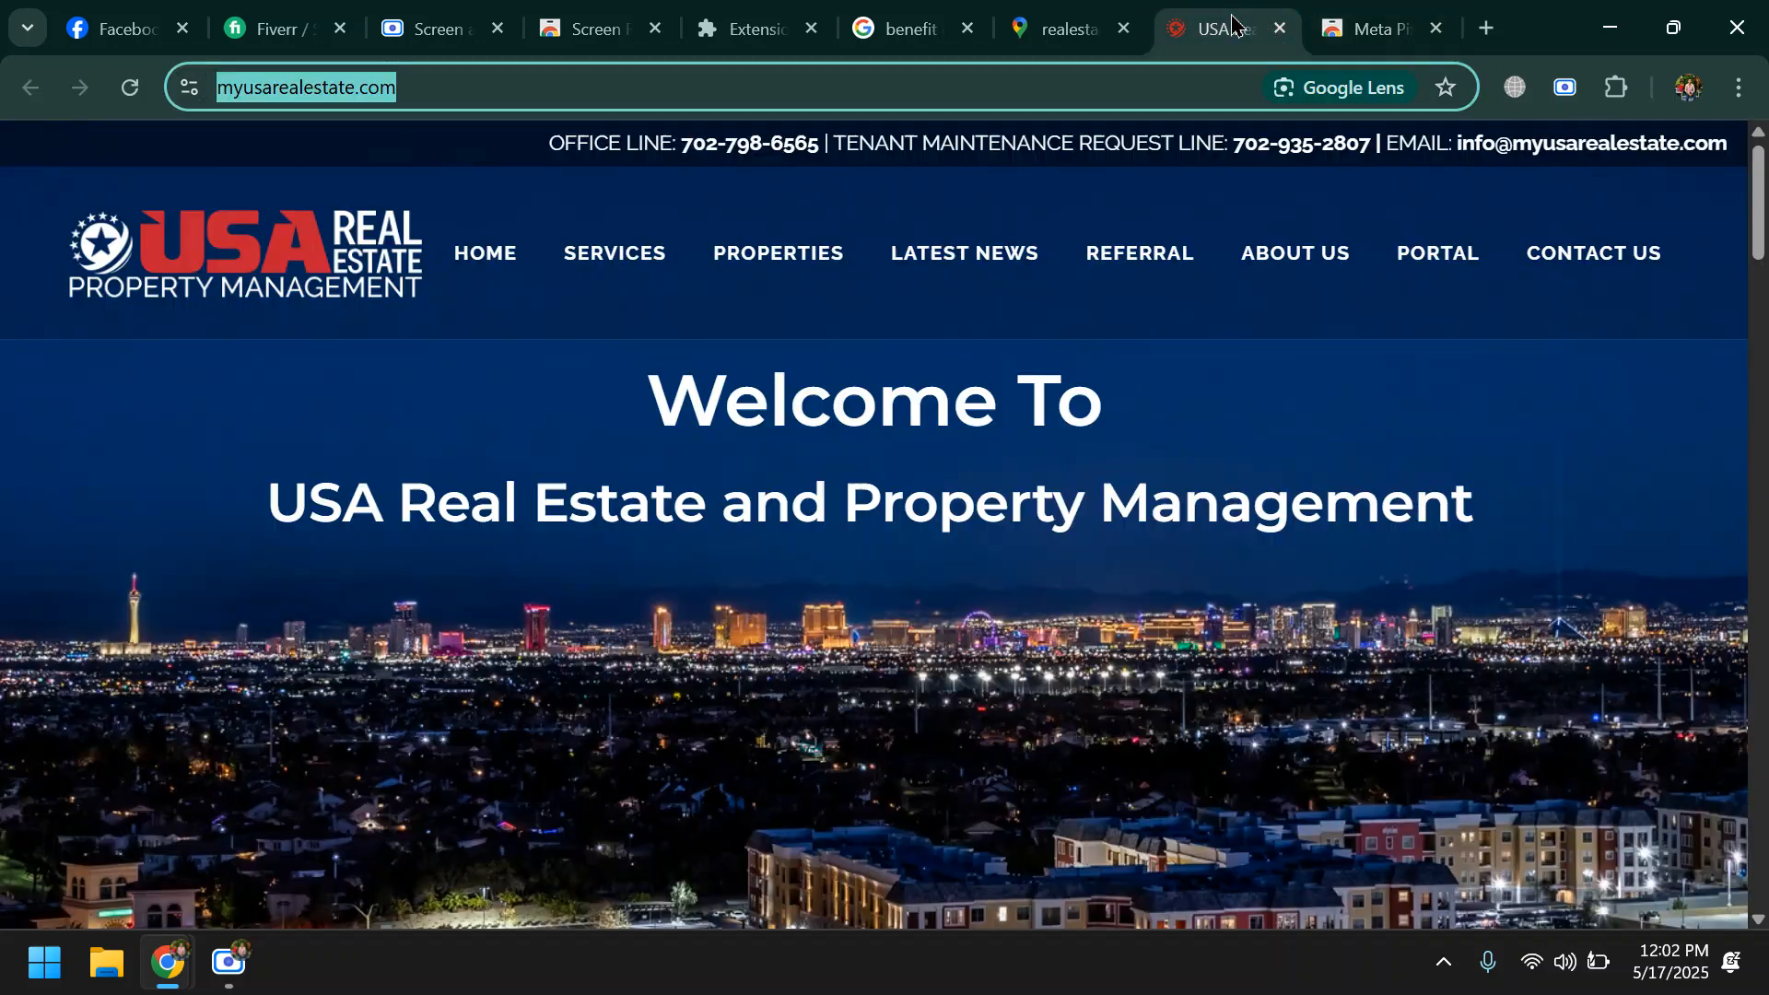
pyautogui.click(1368, 12)
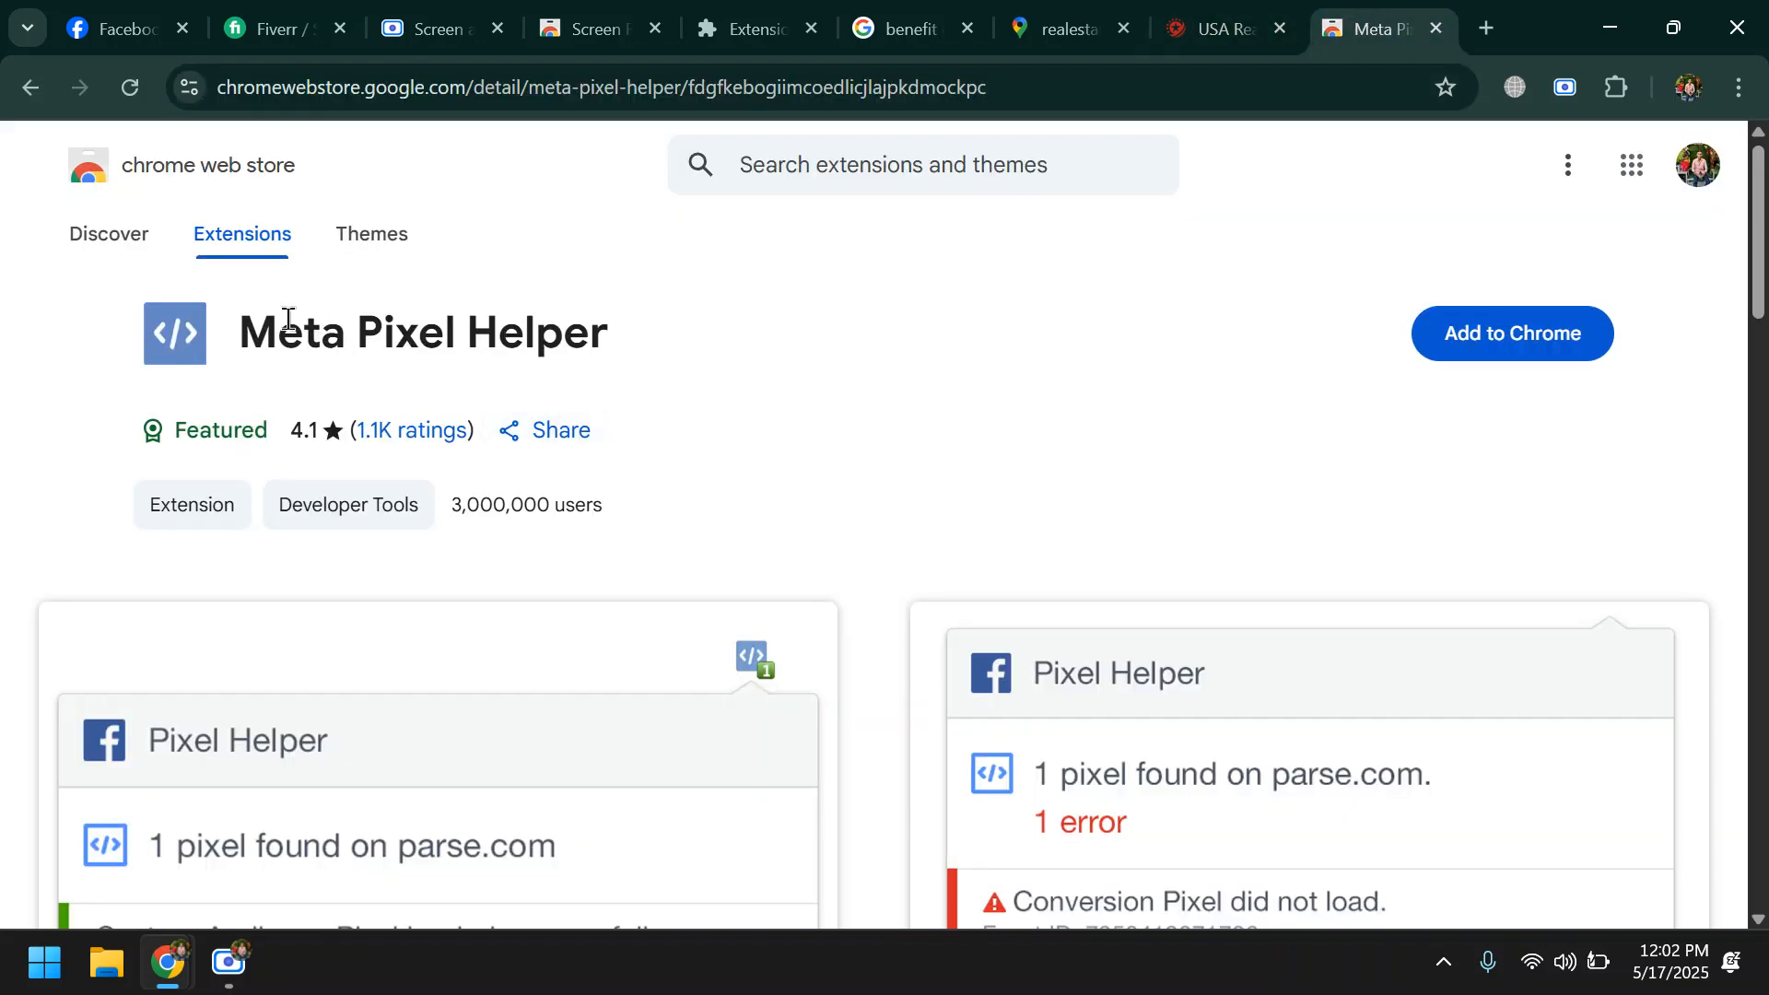
pyautogui.moveTo(242, 332); pyautogui.dragTo(634, 331)
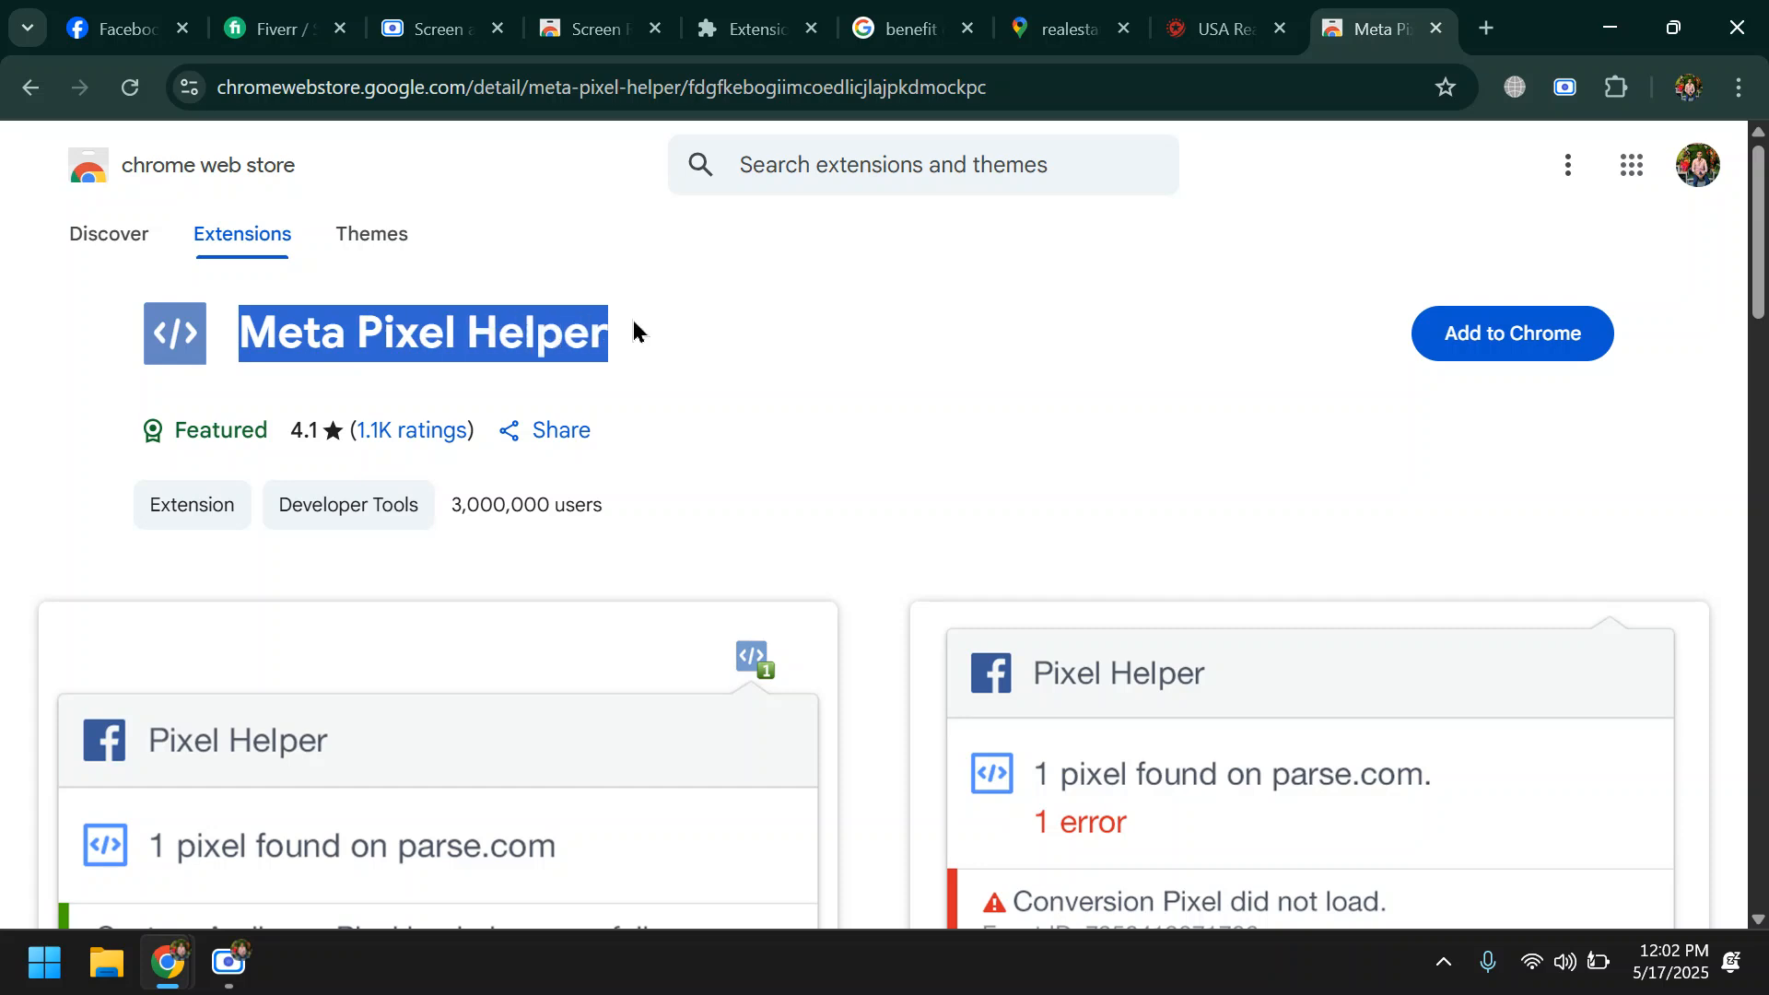
pyautogui.click(434, 323)
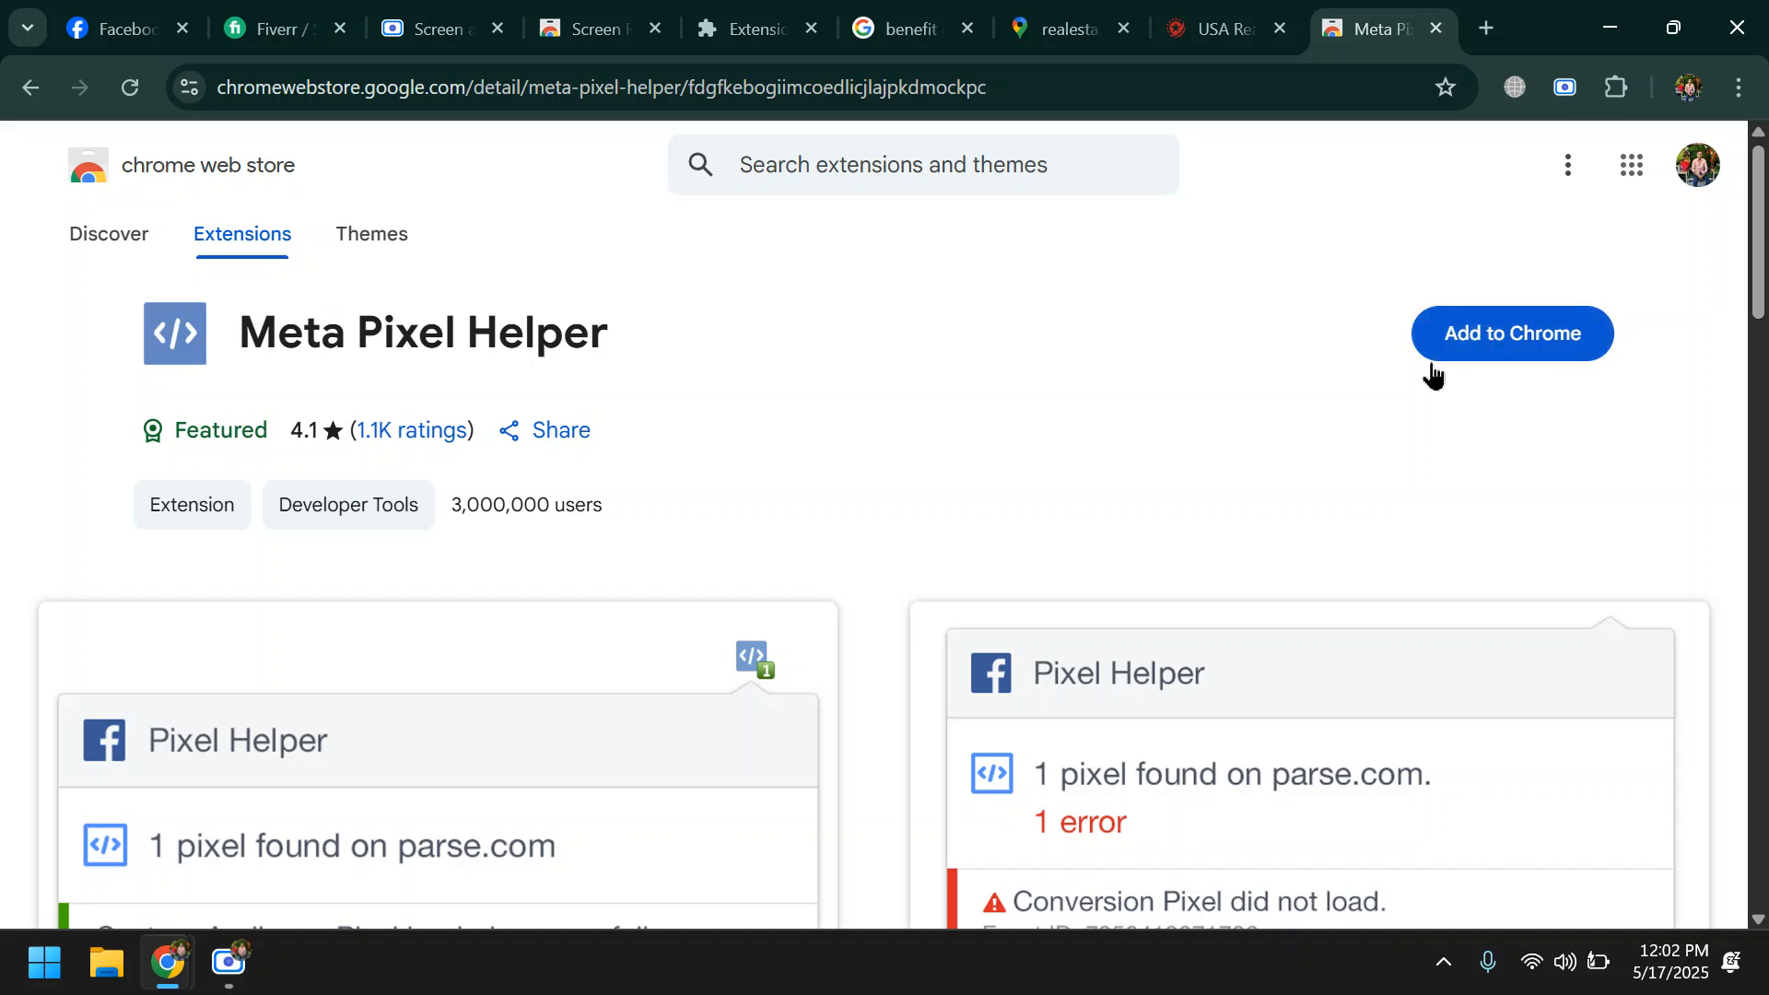
# - Add the Meta Pixel Helper extension to Chrome and pin it
pyautogui.click(1487, 337)
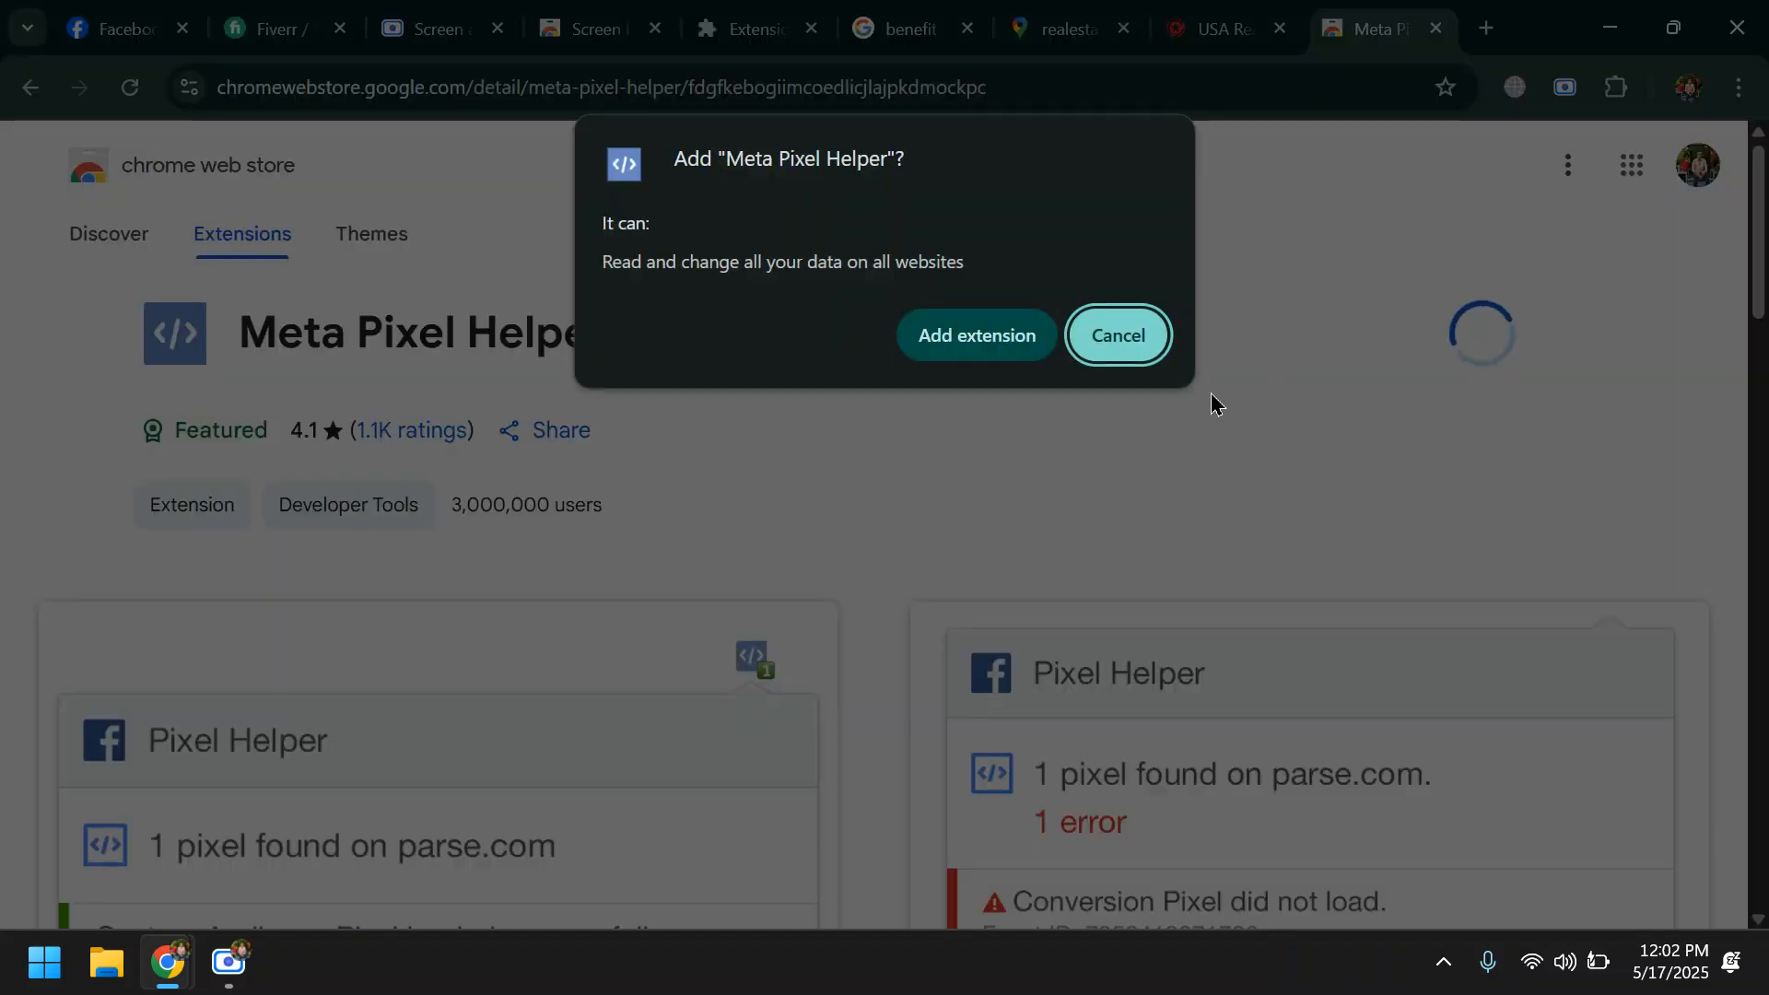
pyautogui.click(952, 333)
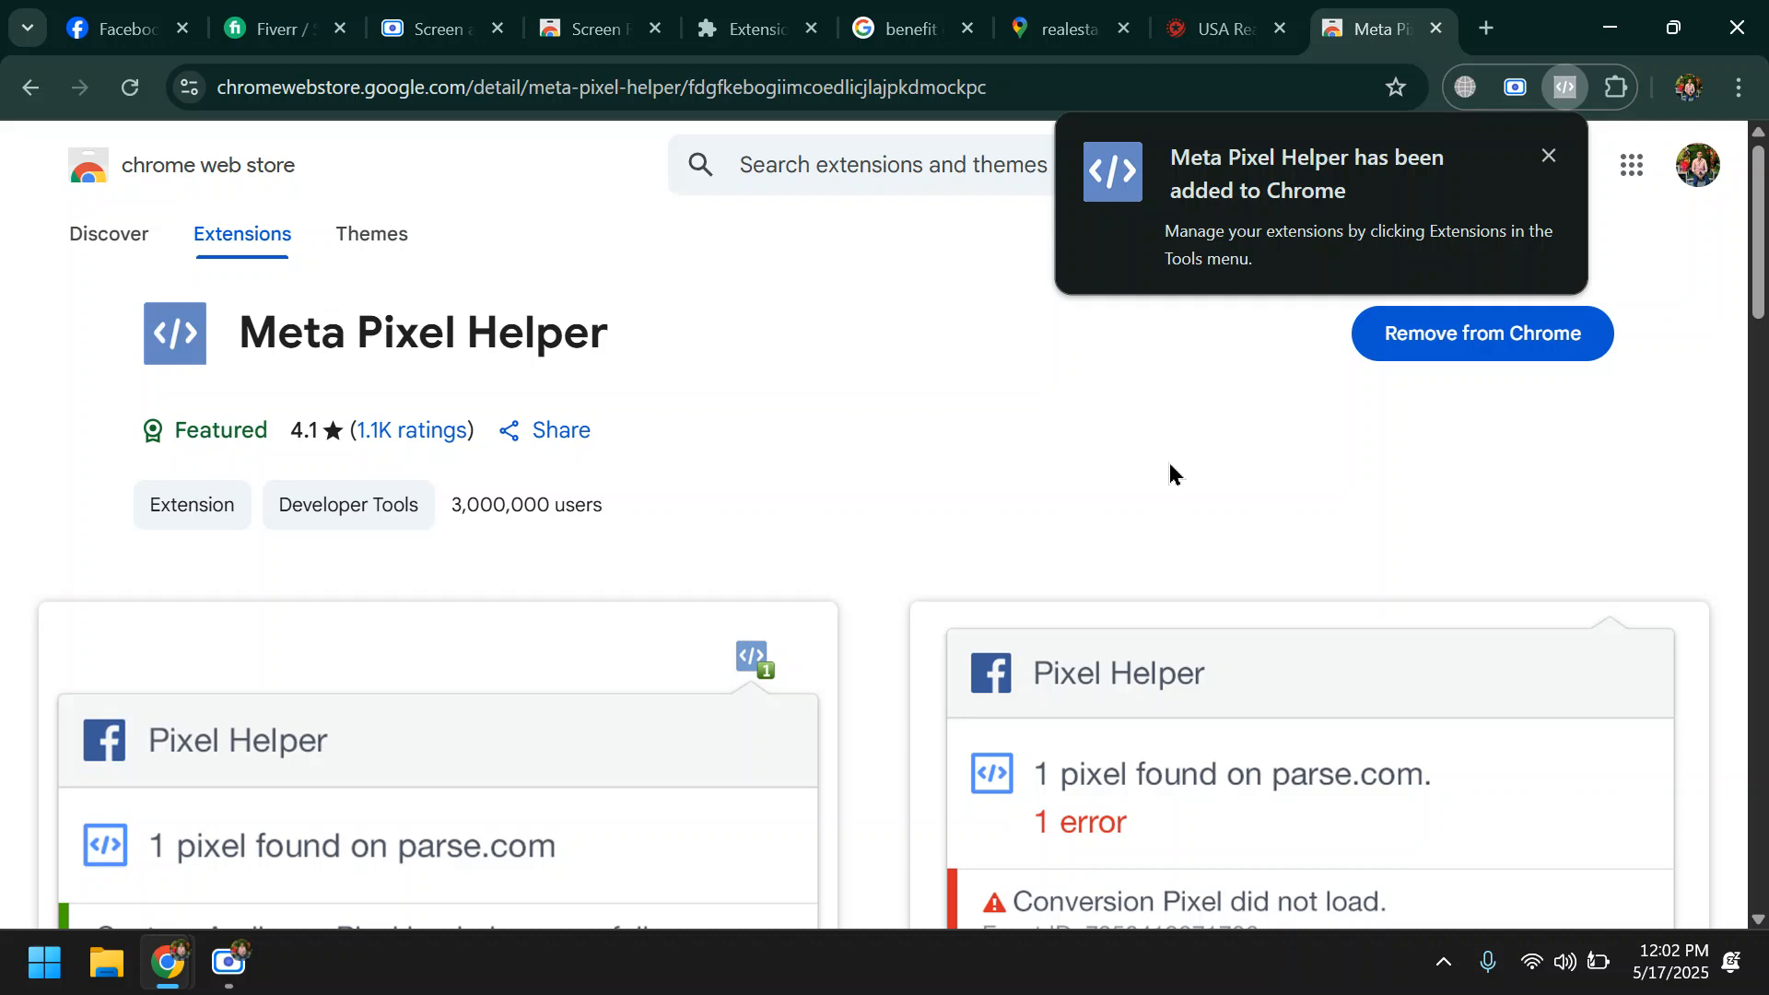
pyautogui.click(1626, 90)
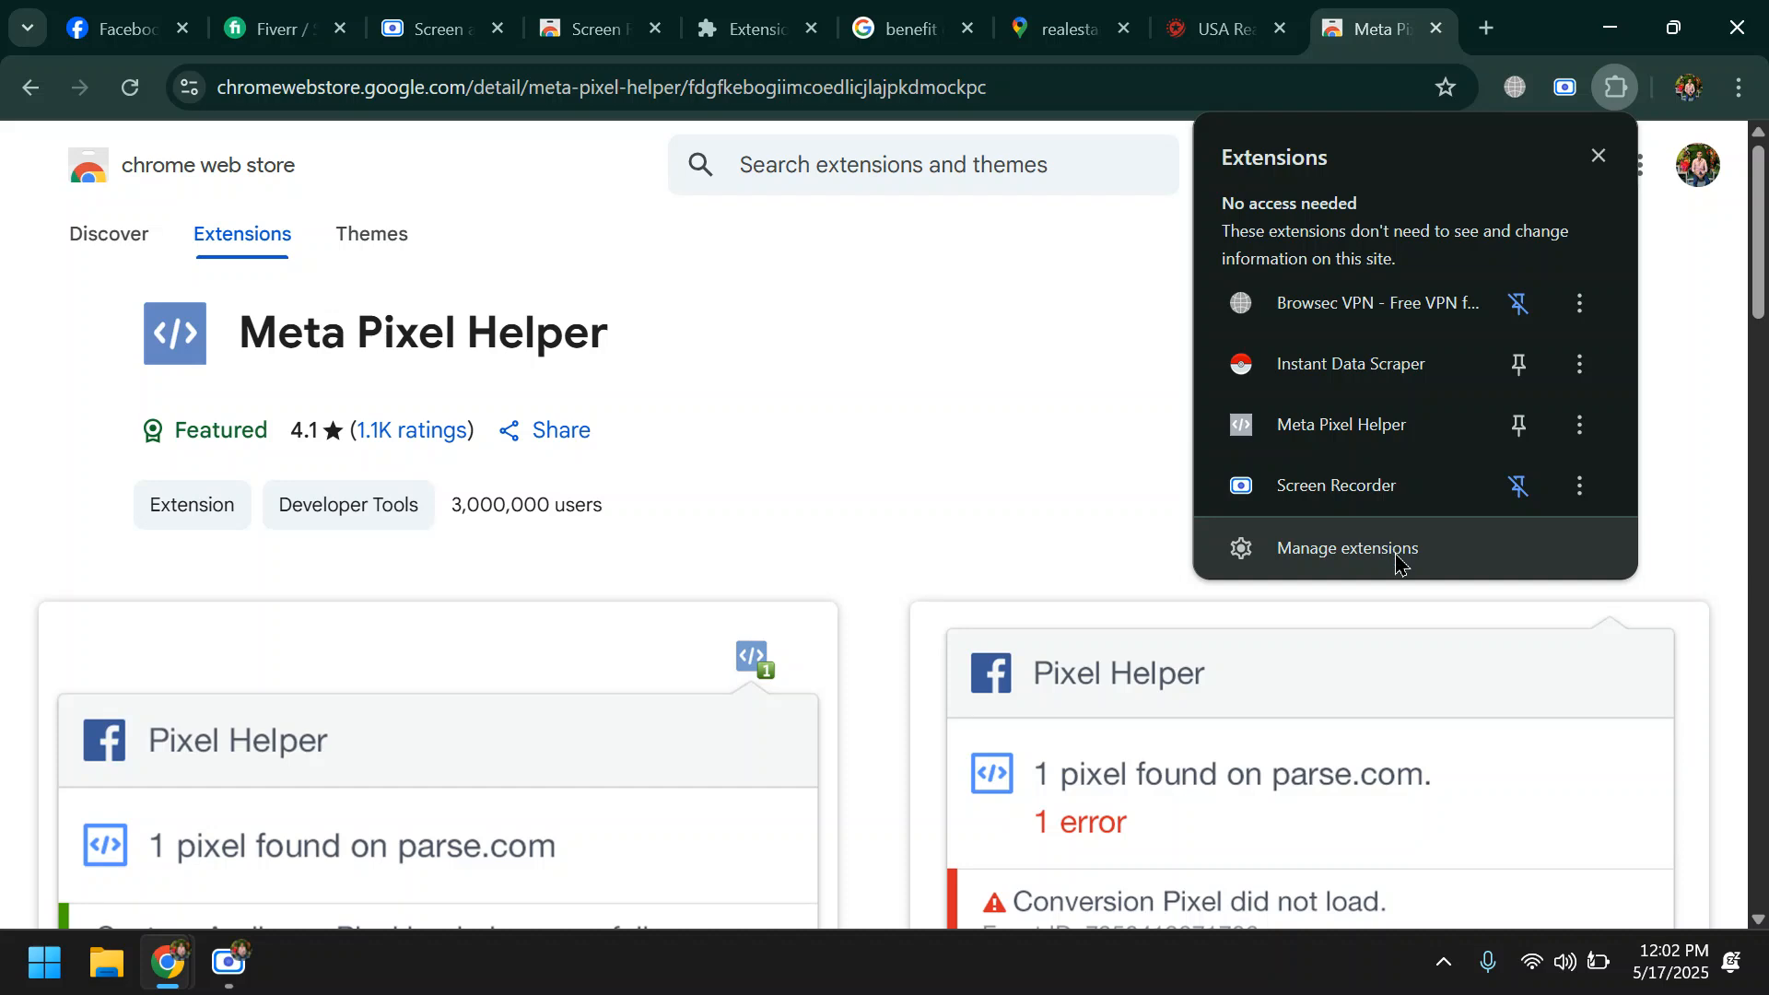
pyautogui.click(1519, 427)
pyautogui.click(1024, 254)
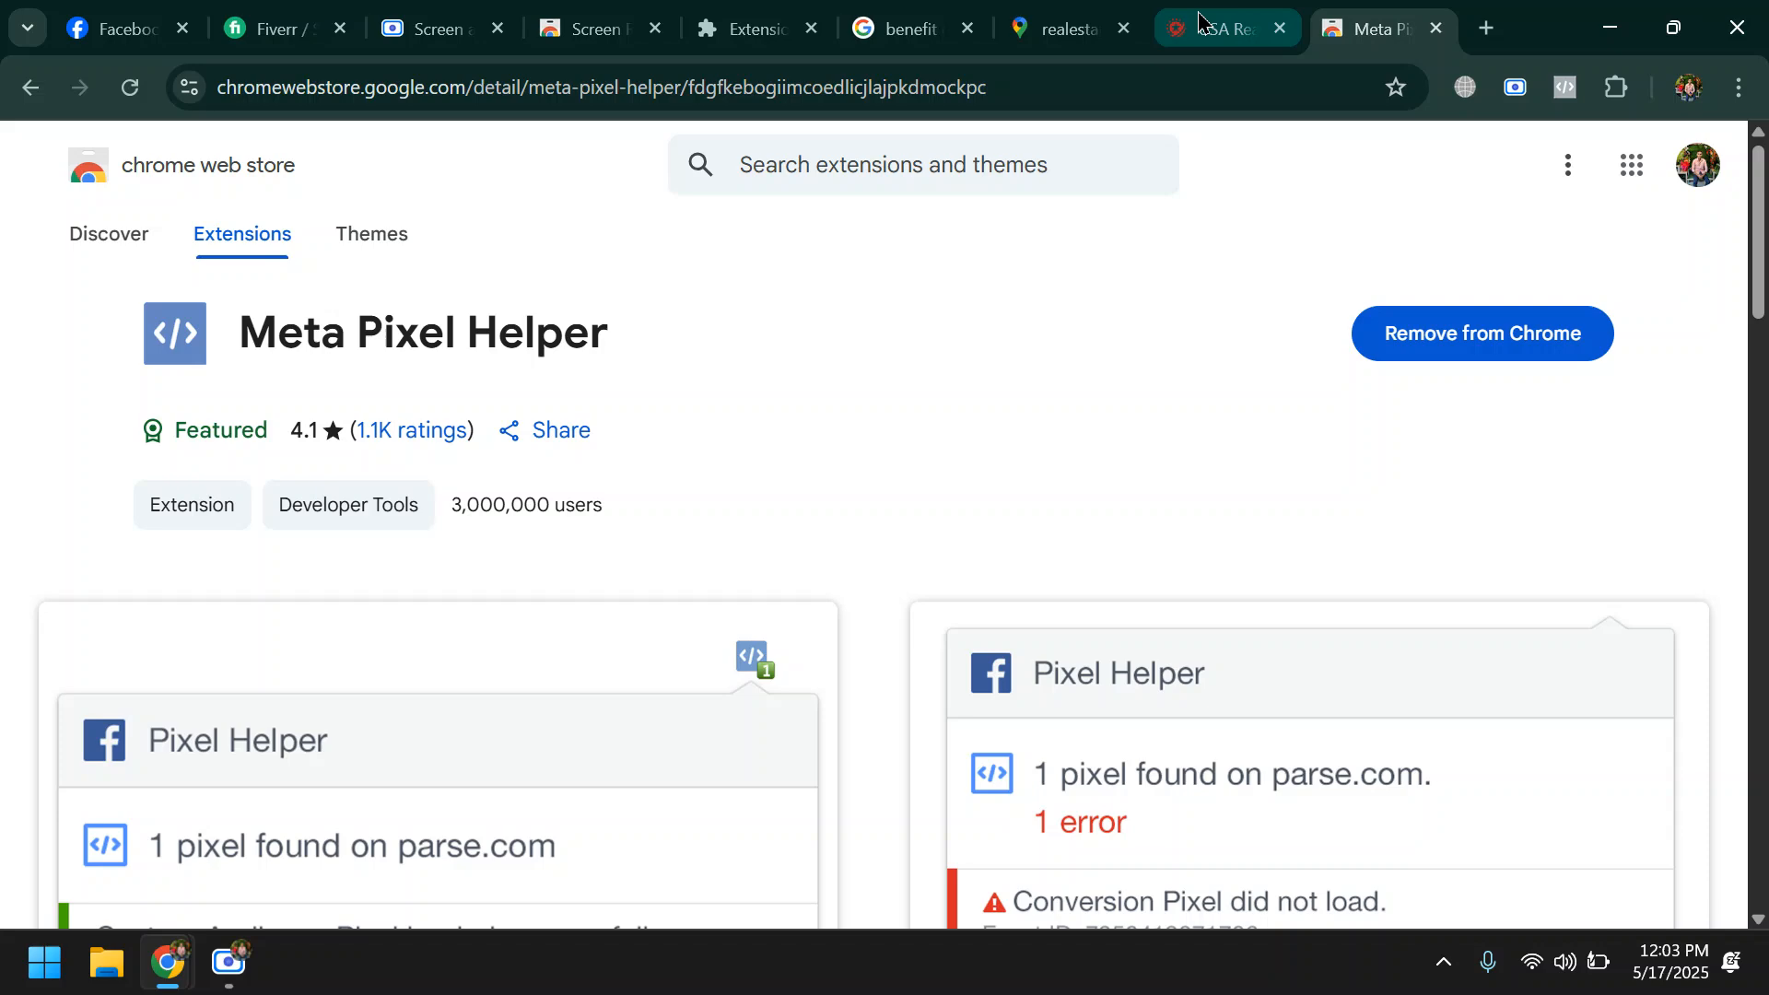
# - Reload the USA Real Estate and Property Management website, check it with Meta Pixel Helper and highlight the pixel result
pyautogui.click(1218, 29)
pyautogui.click(129, 87)
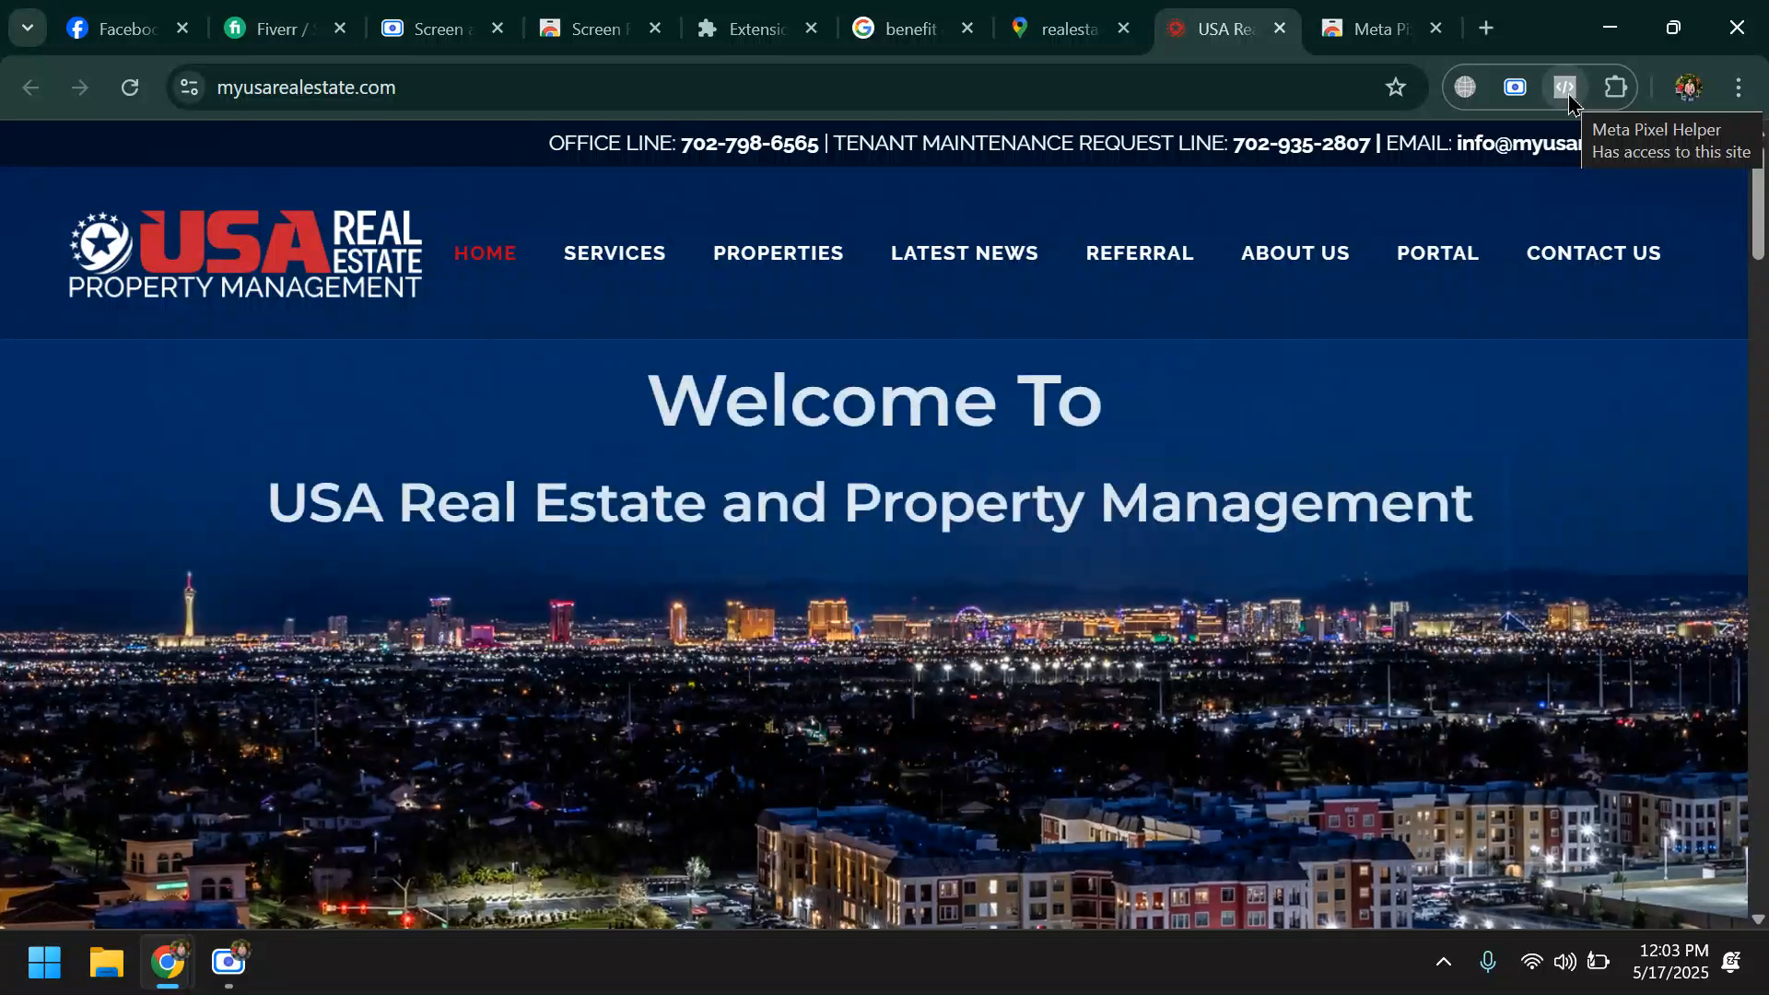
pyautogui.click(1566, 87)
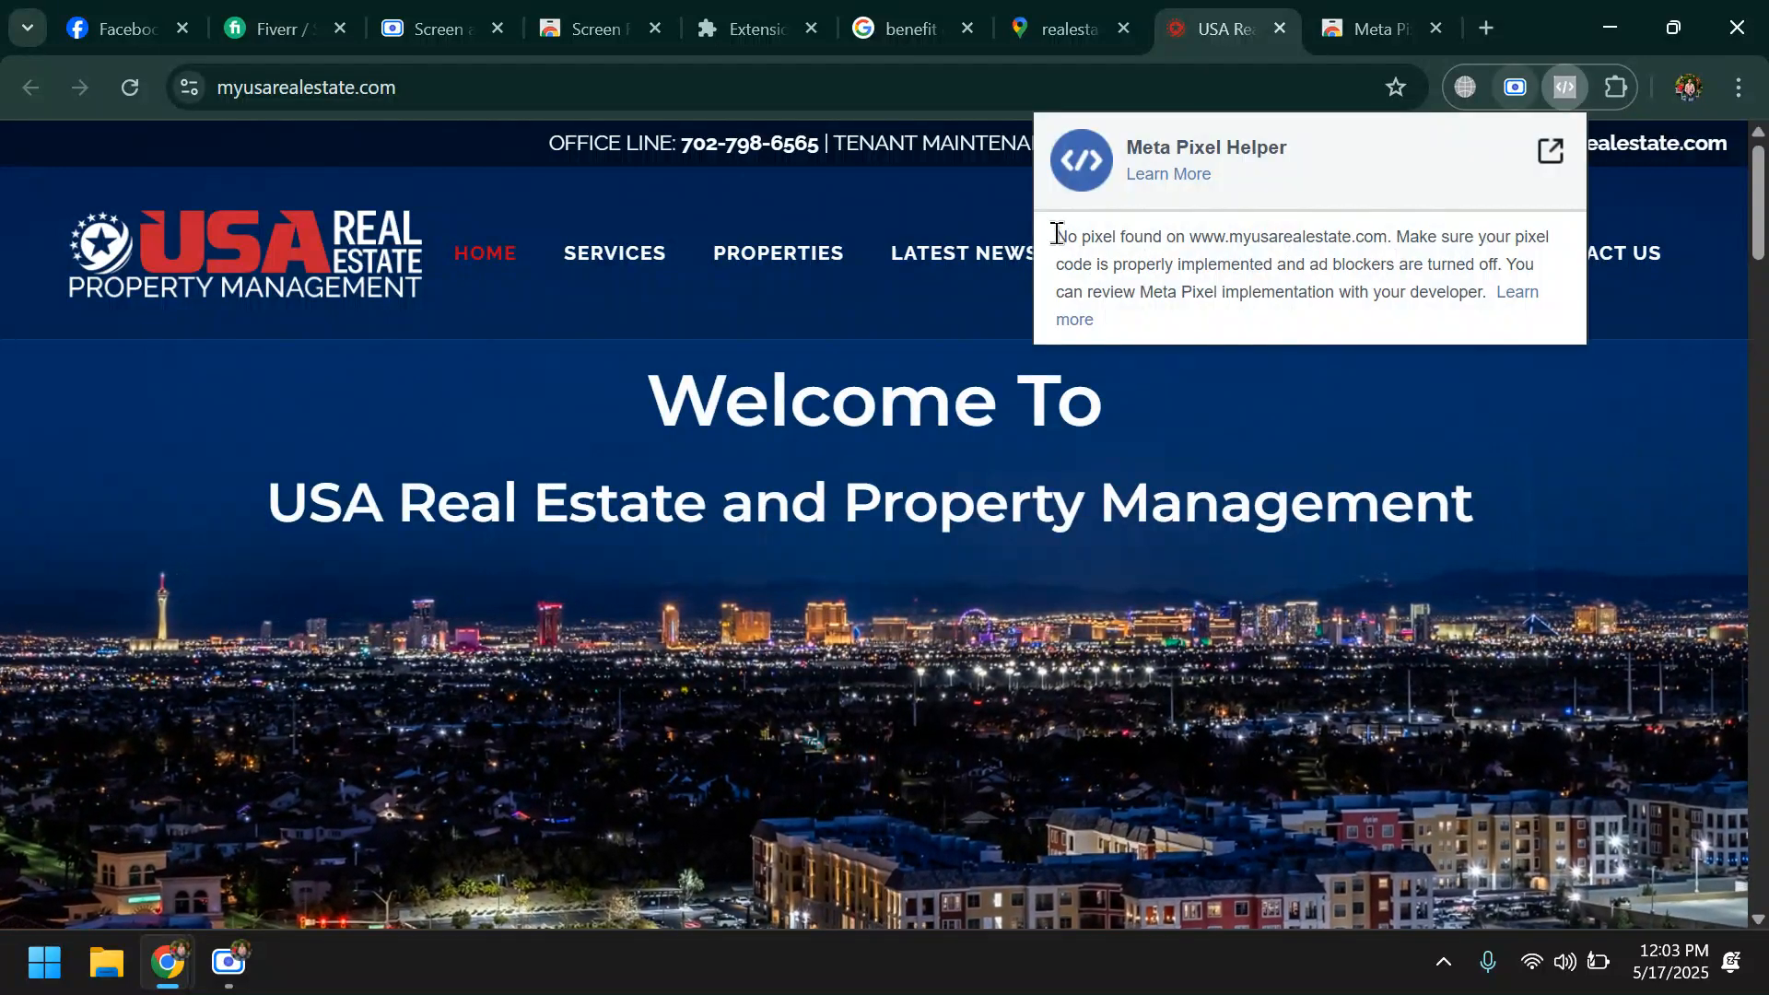
pyautogui.moveTo(1055, 238); pyautogui.dragTo(1401, 235)
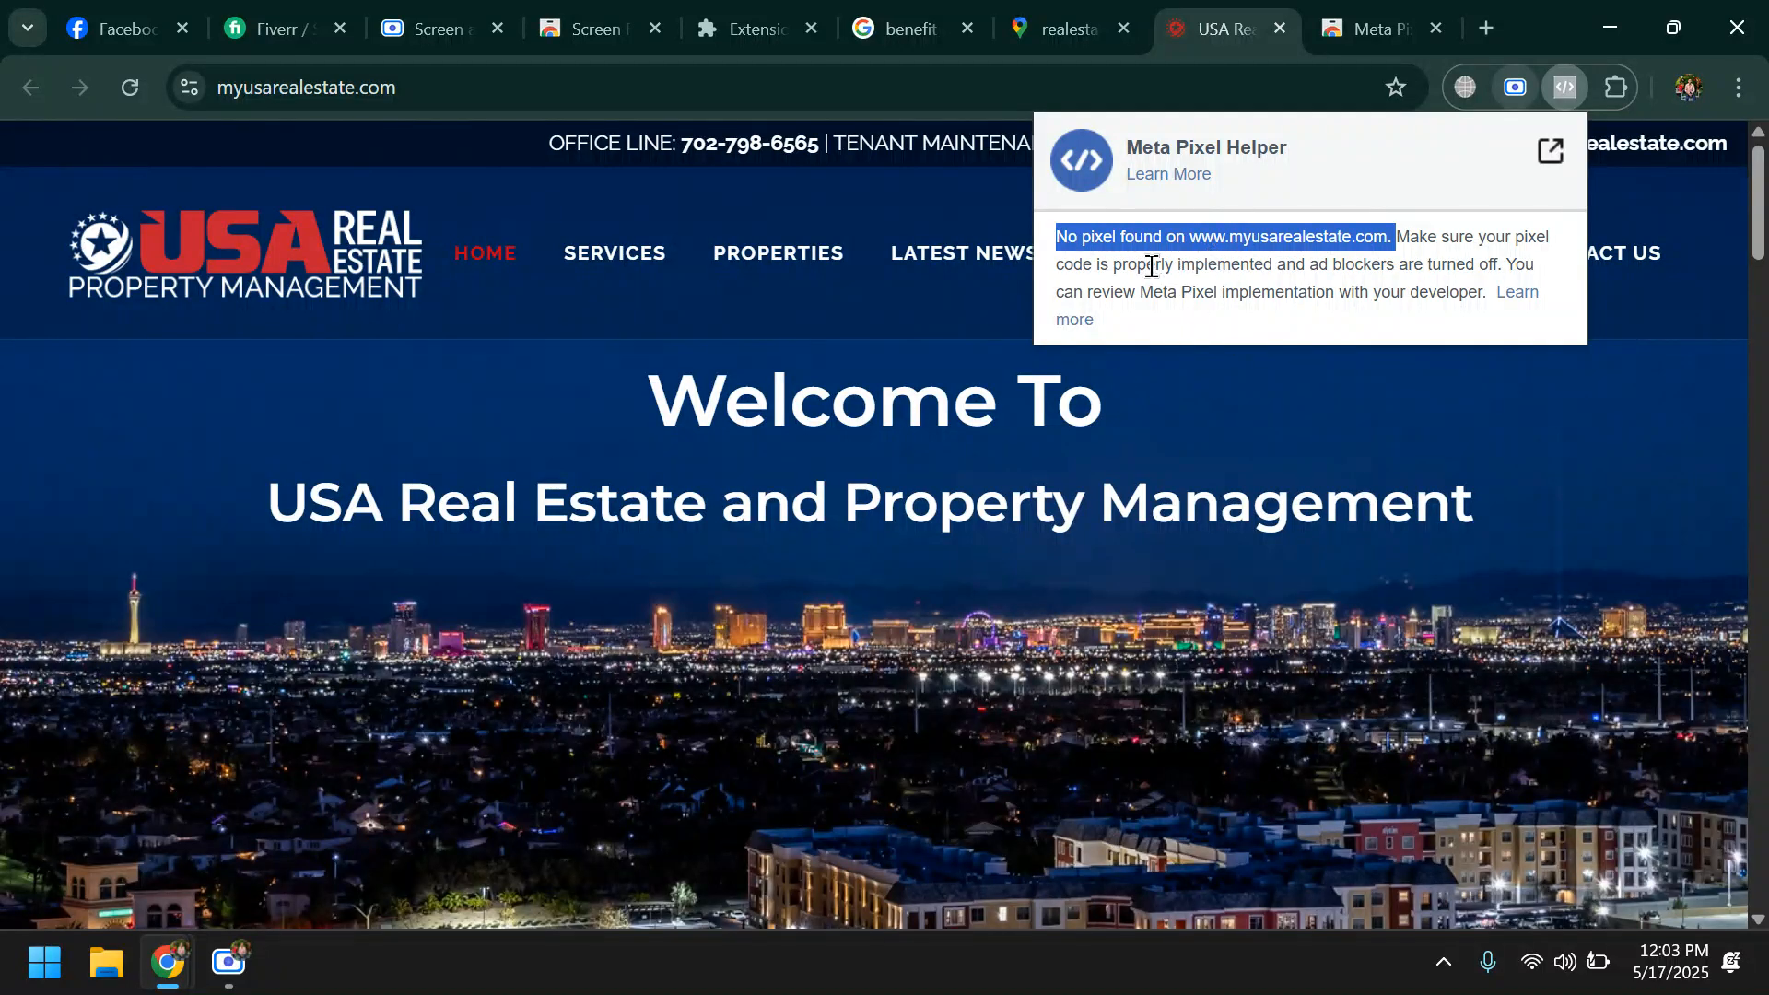
pyautogui.click(429, 91)
pyautogui.hotkey('ctrl', 'c')
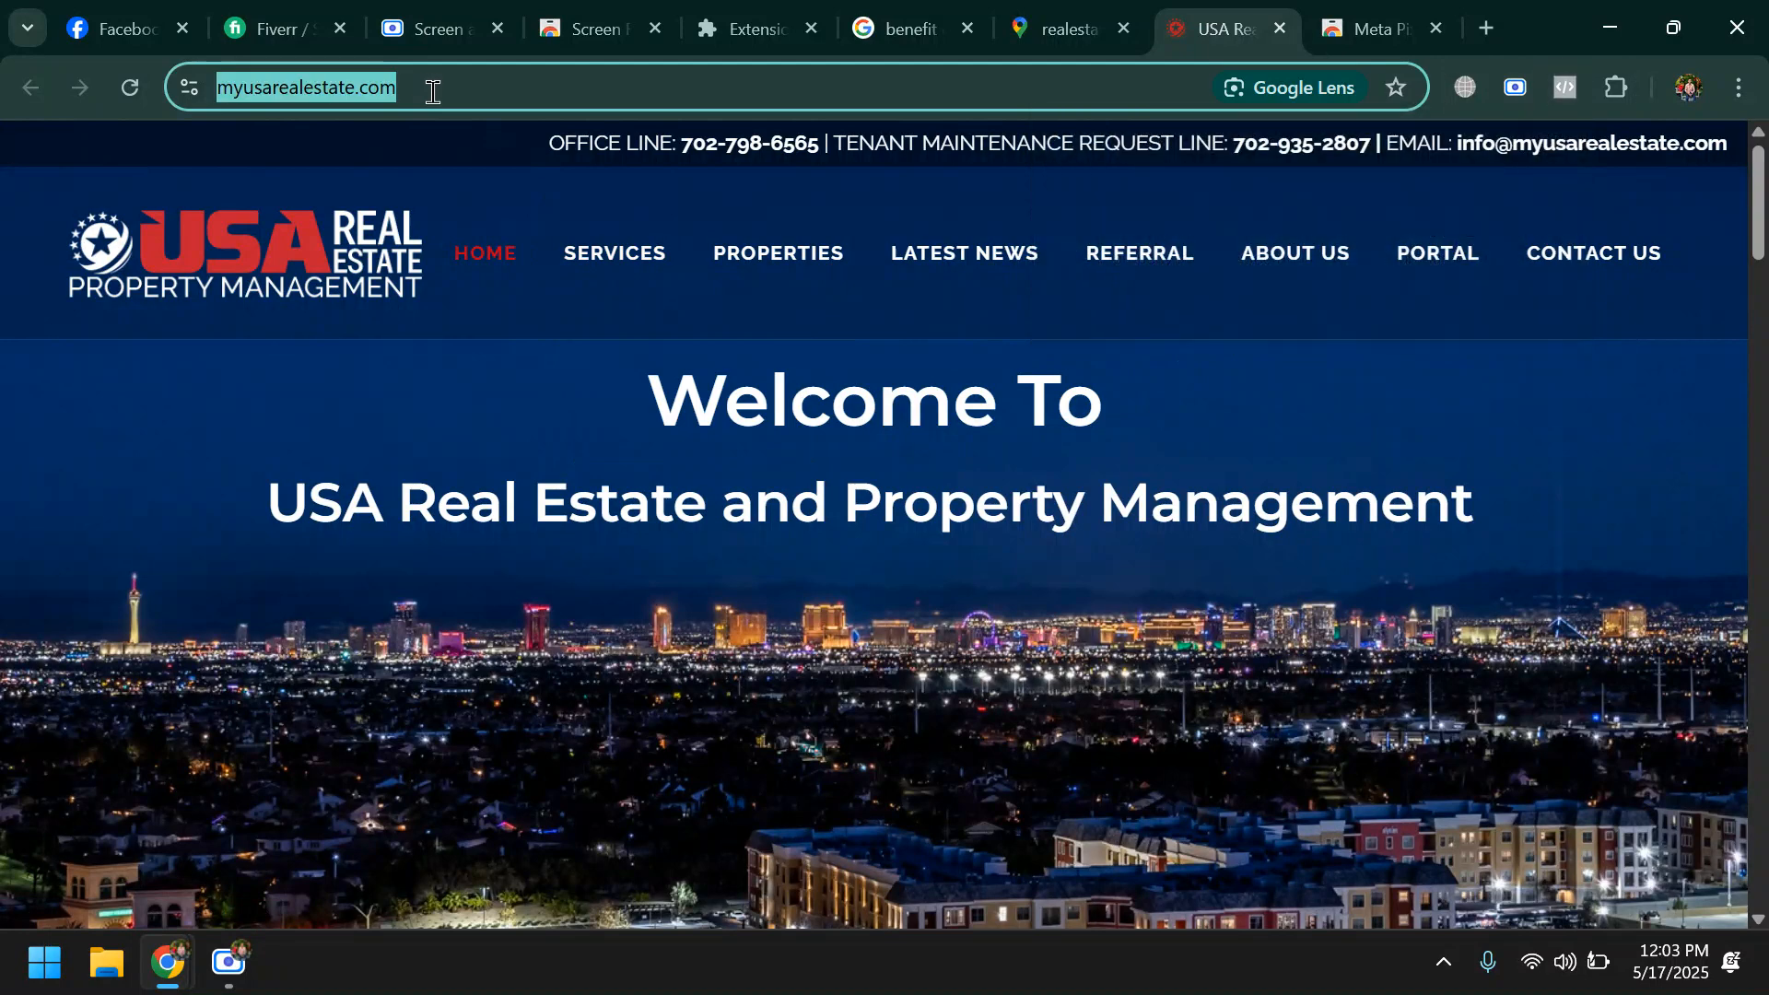
pyautogui.click(39, 969)
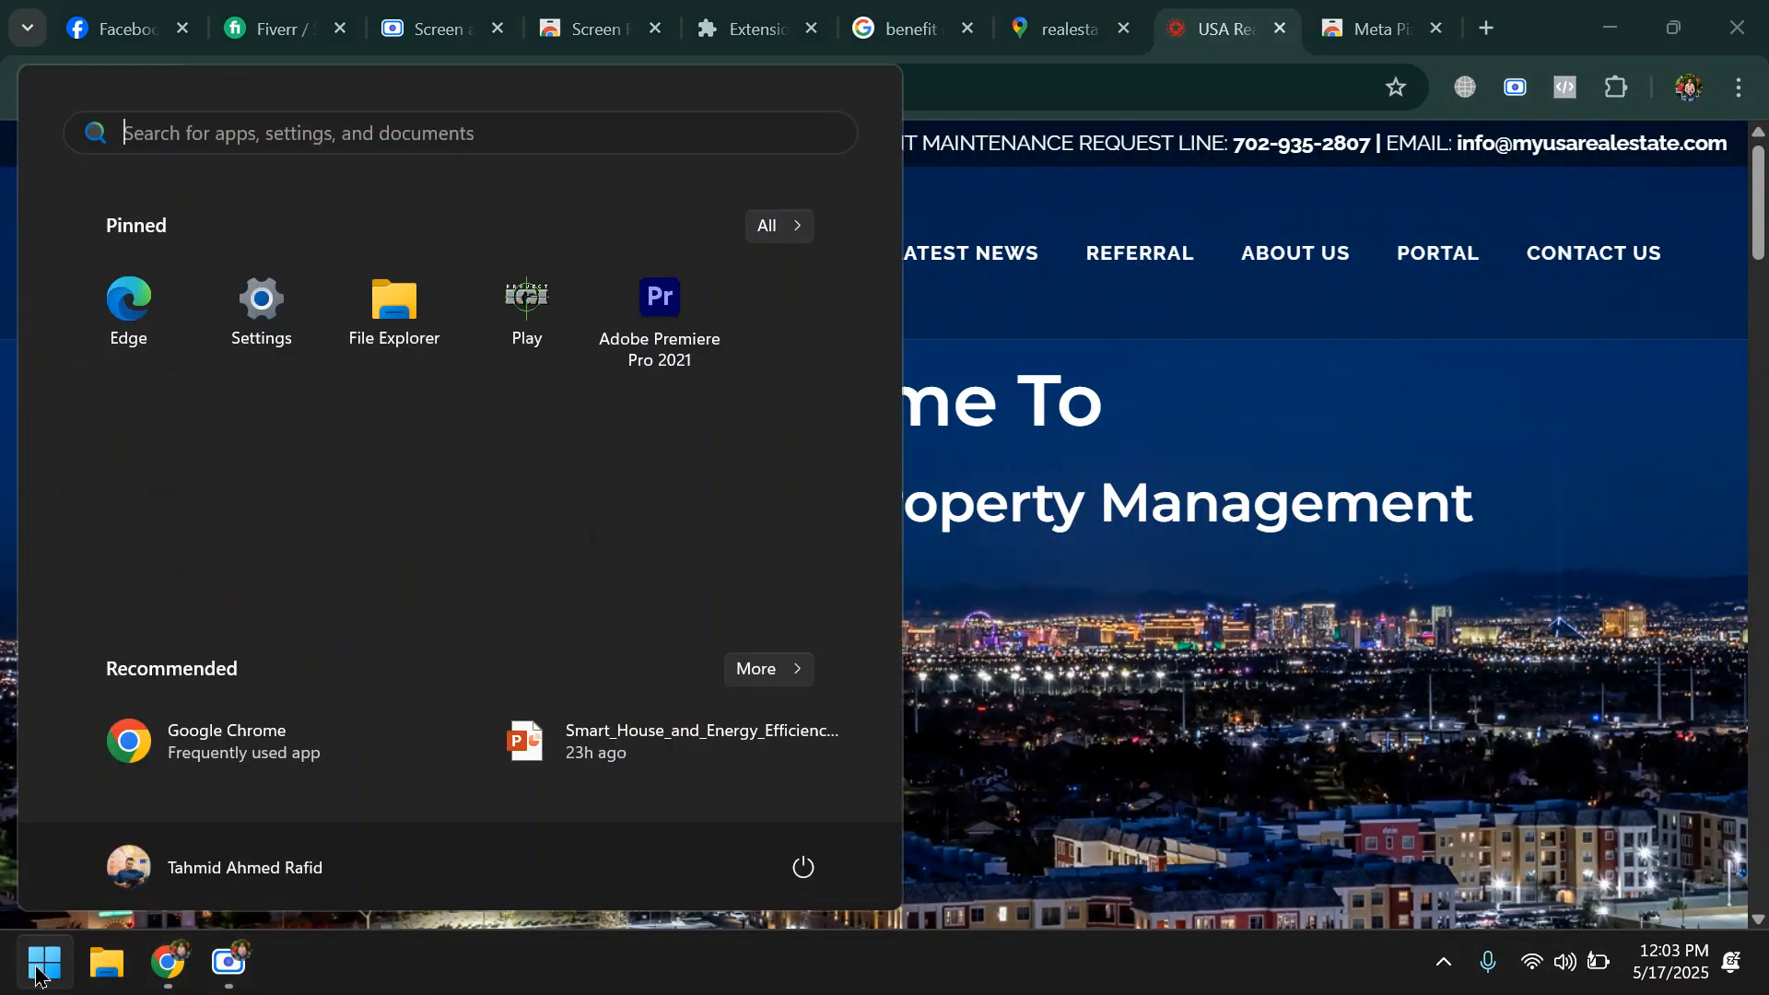
pyautogui.write('not')
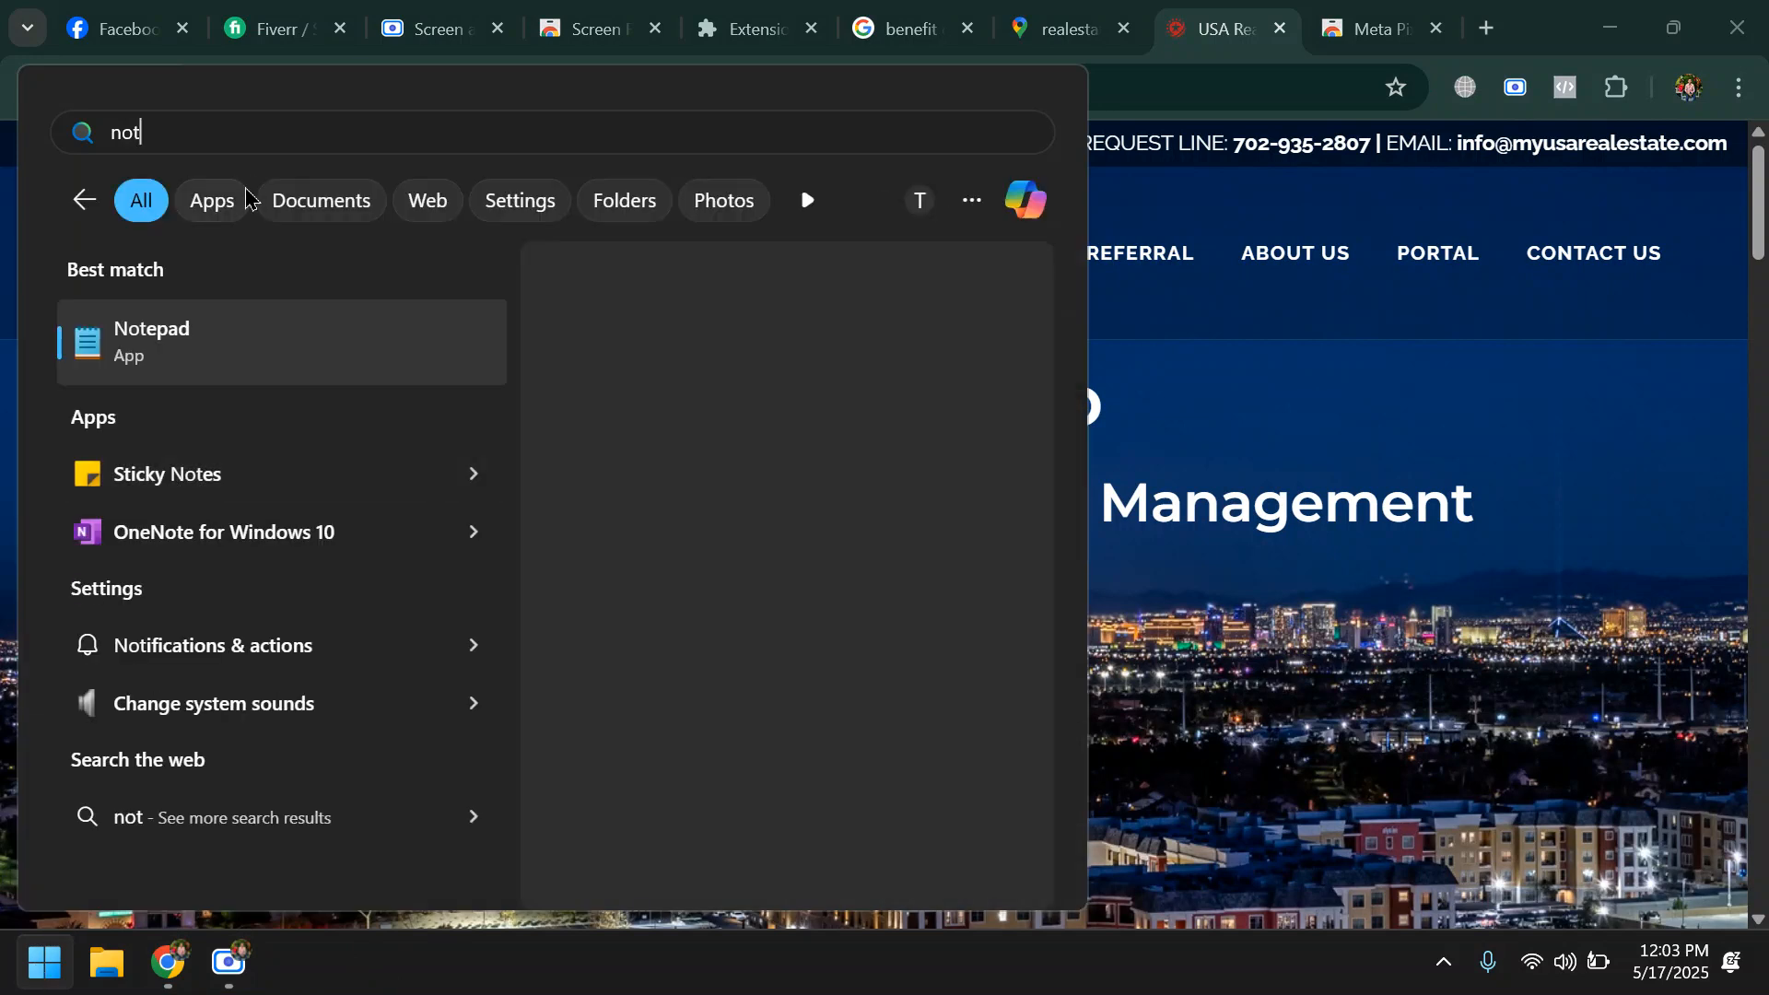
pyautogui.click(290, 357)
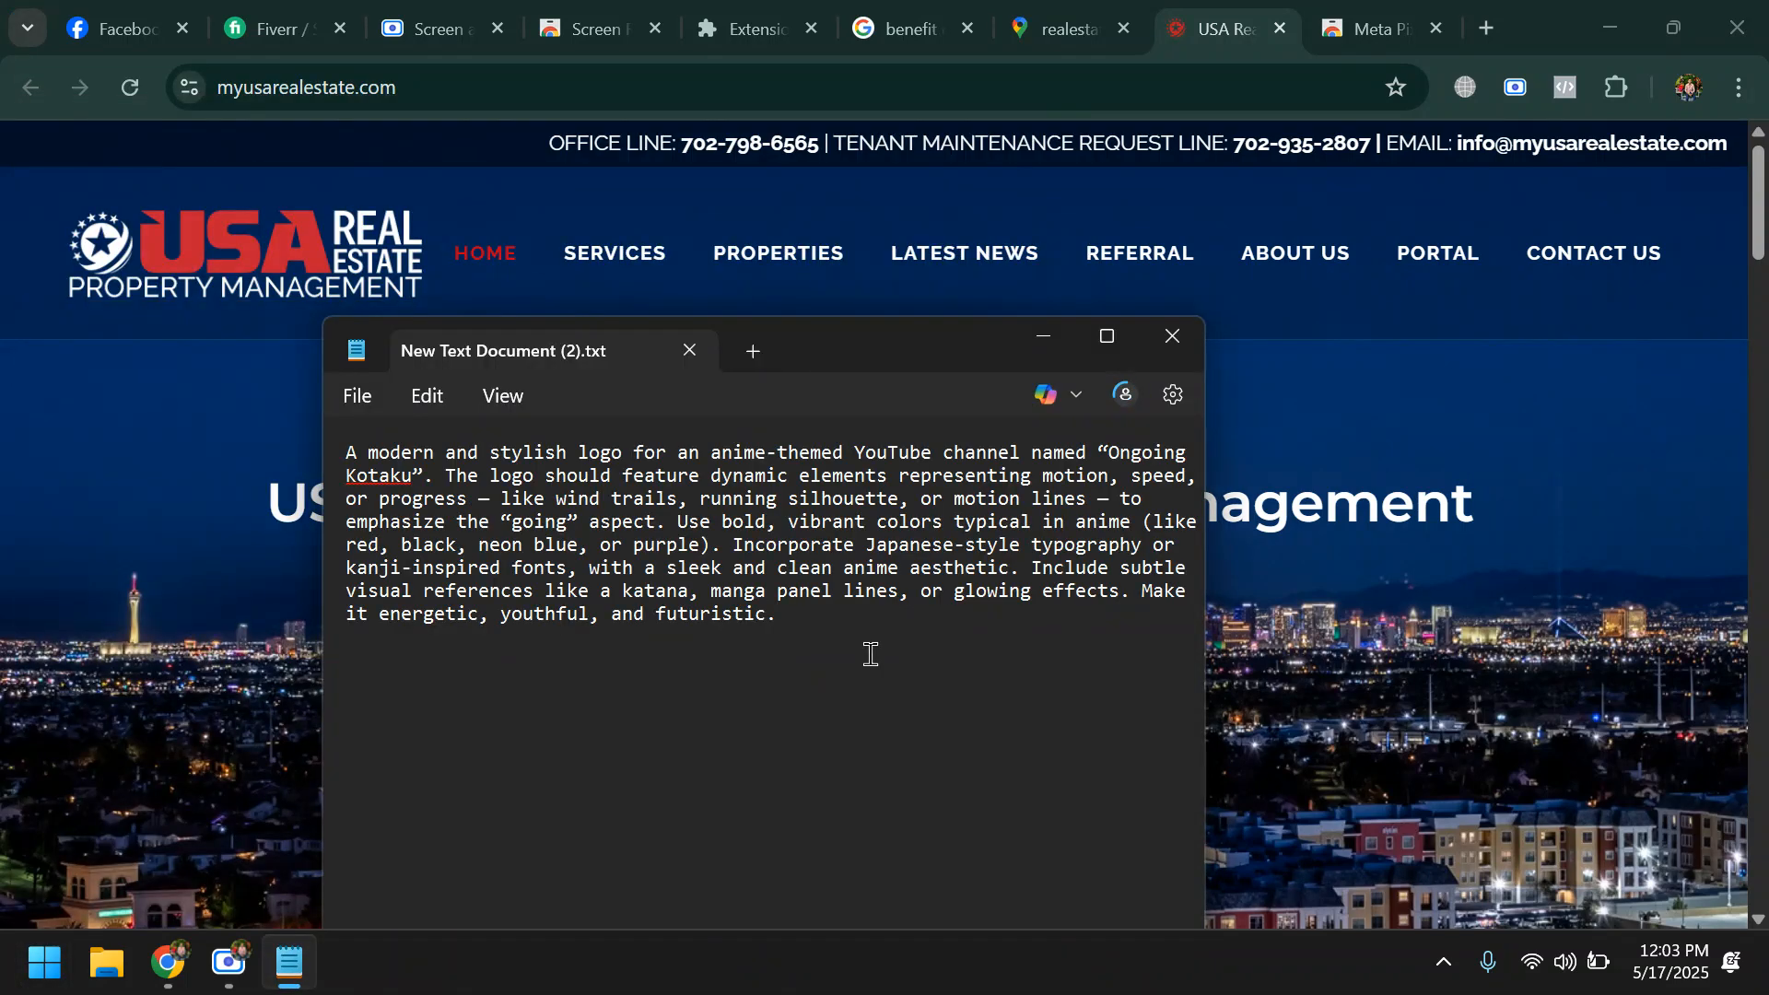
pyautogui.hotkey('ctrl', 'n')
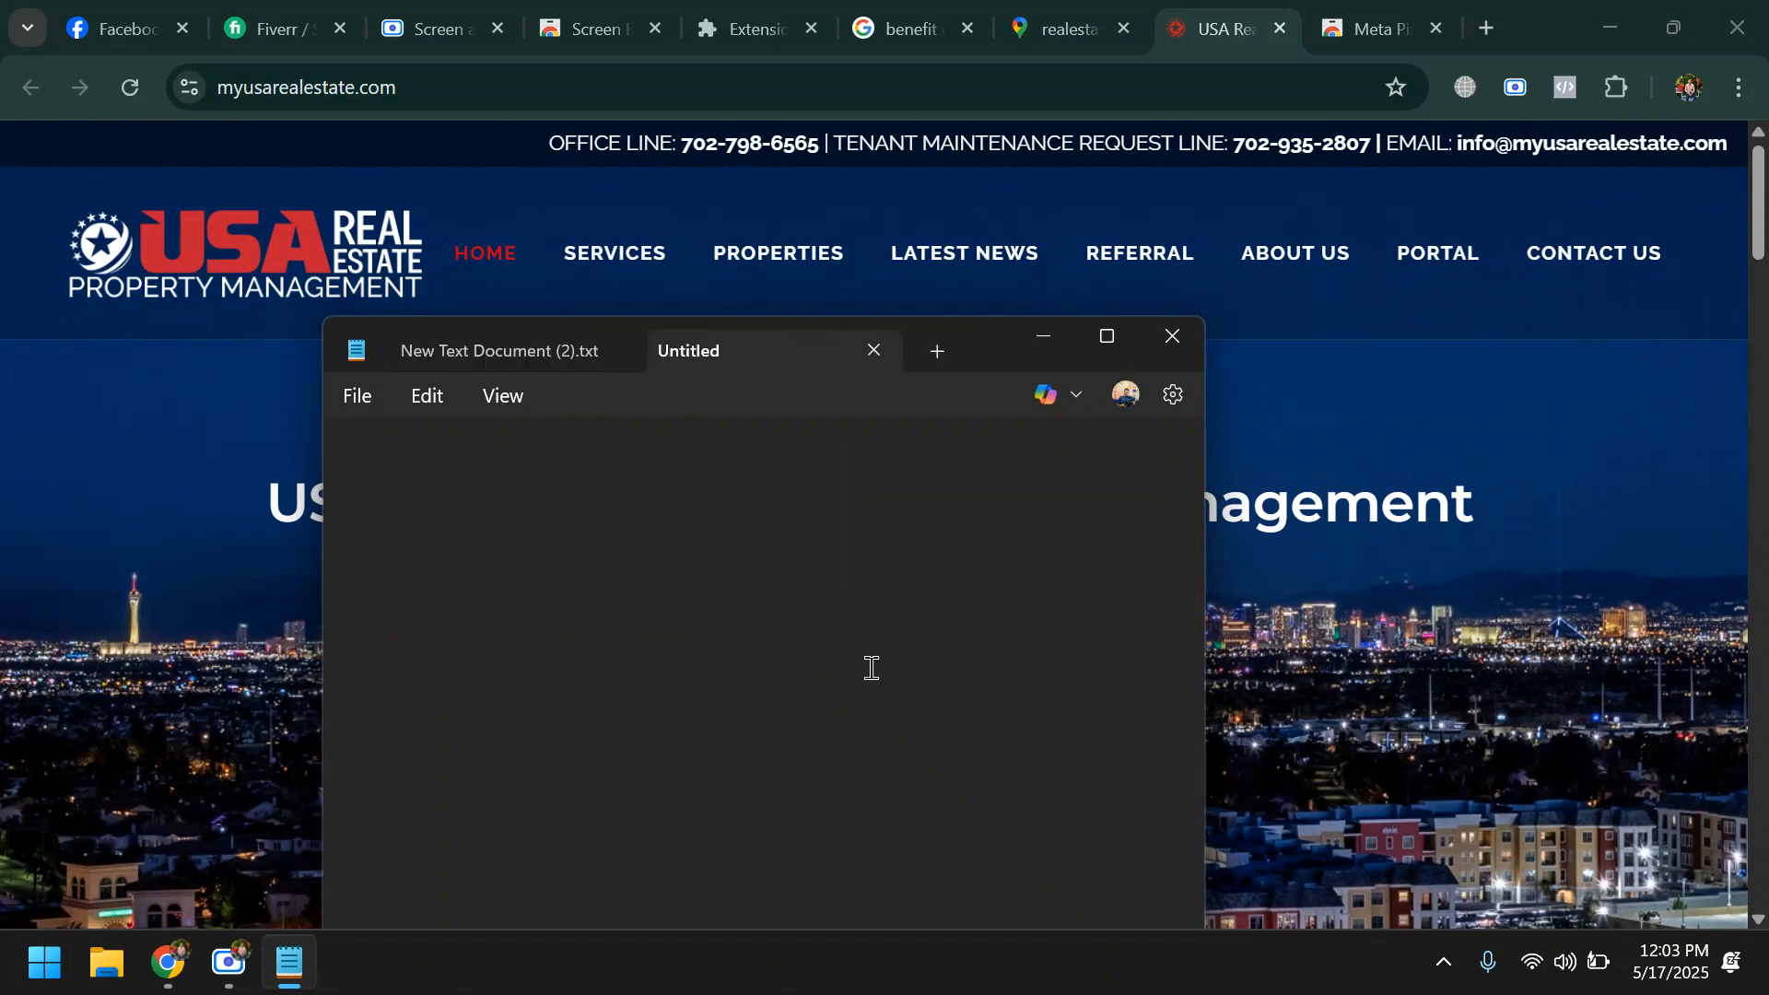
pyautogui.hotkey('ctrl', 'v')
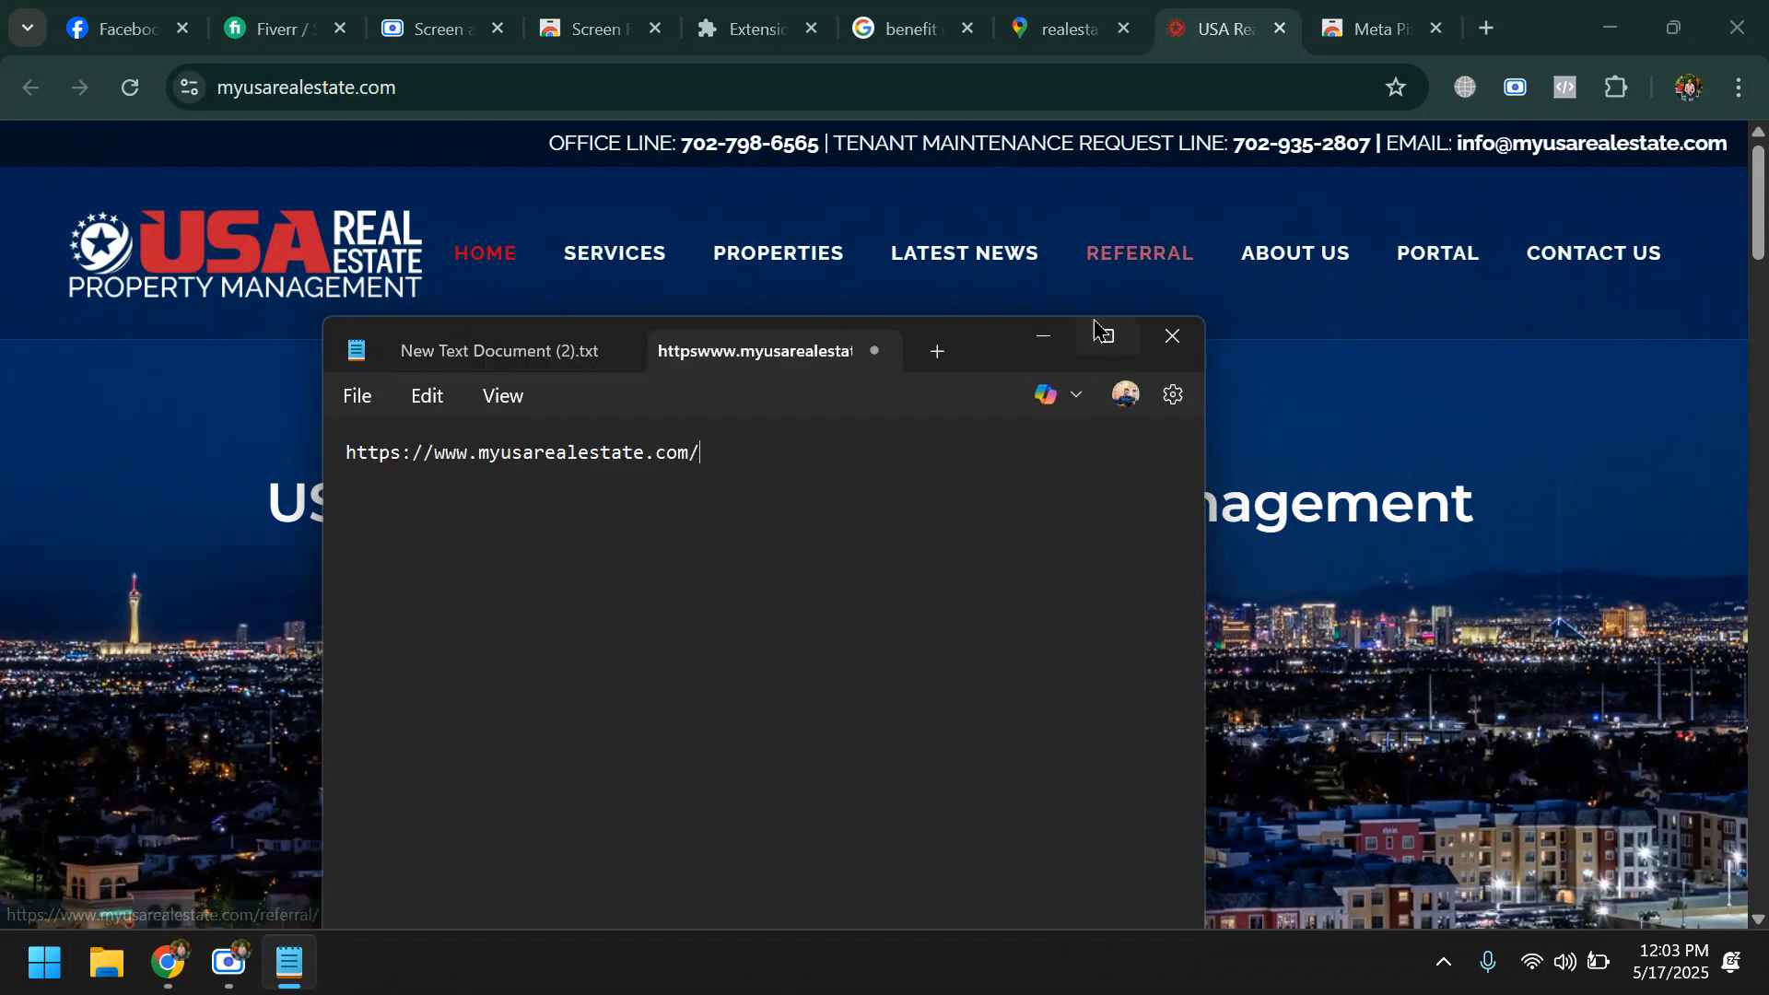
pyautogui.click(1043, 336)
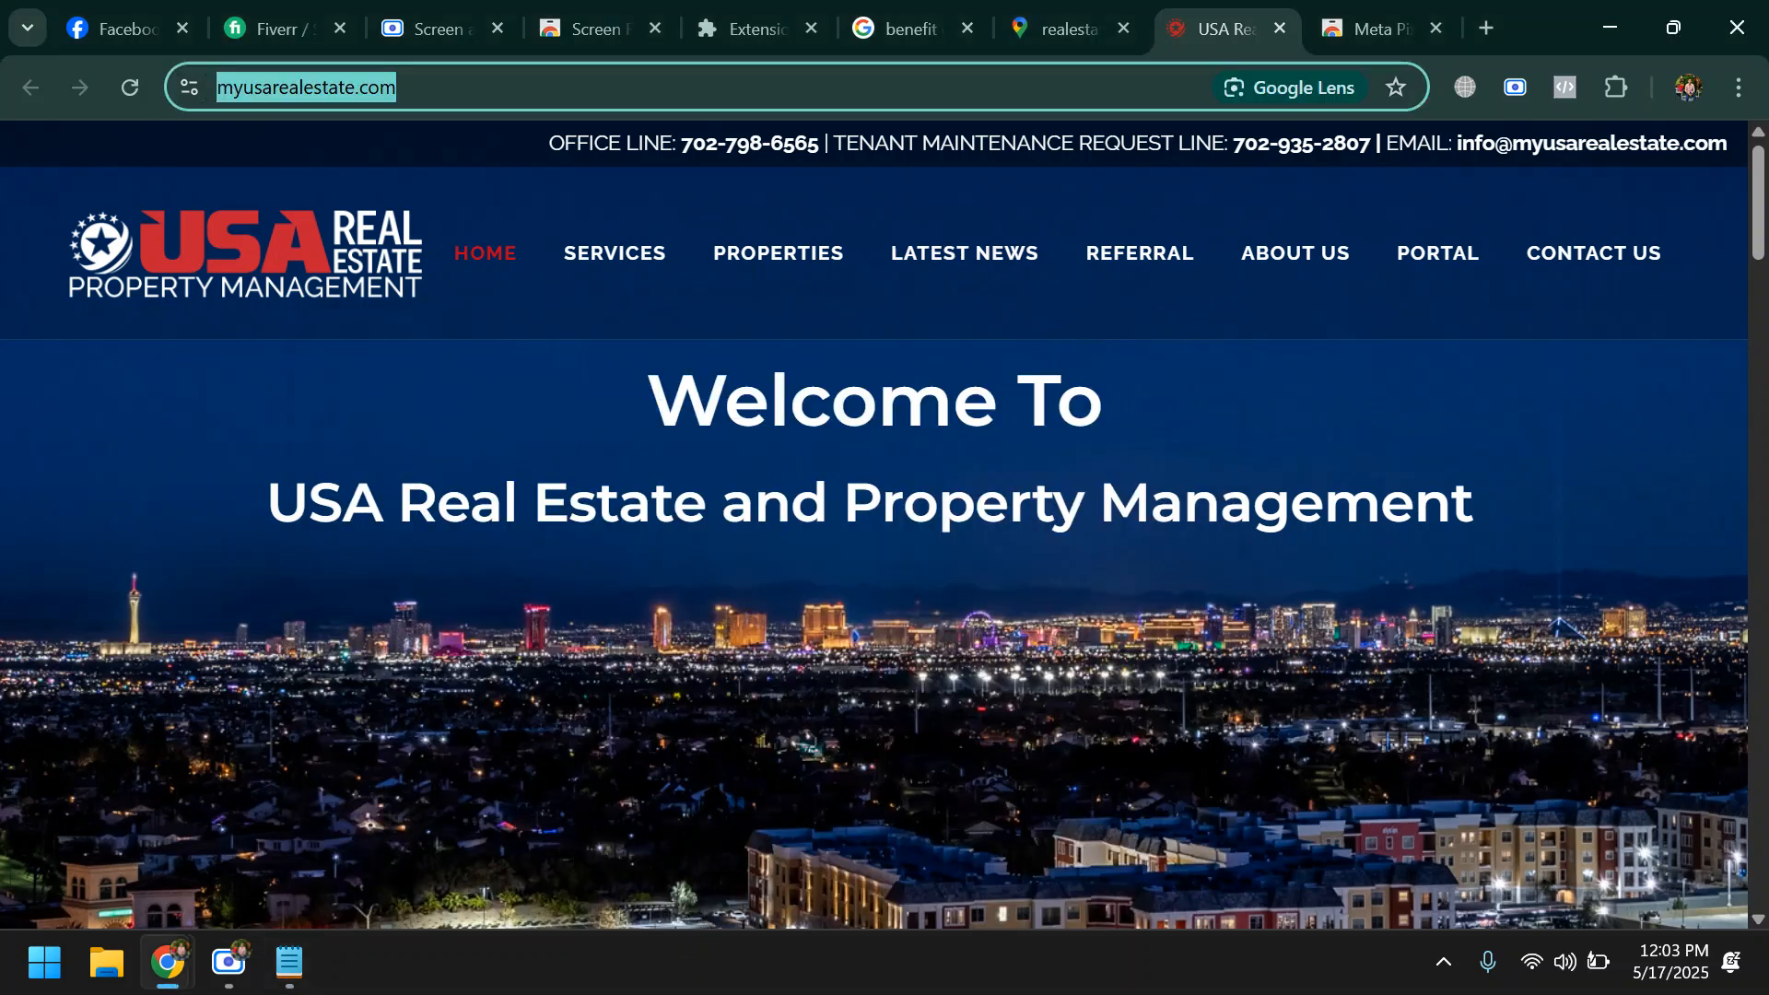
pyautogui.press('super')
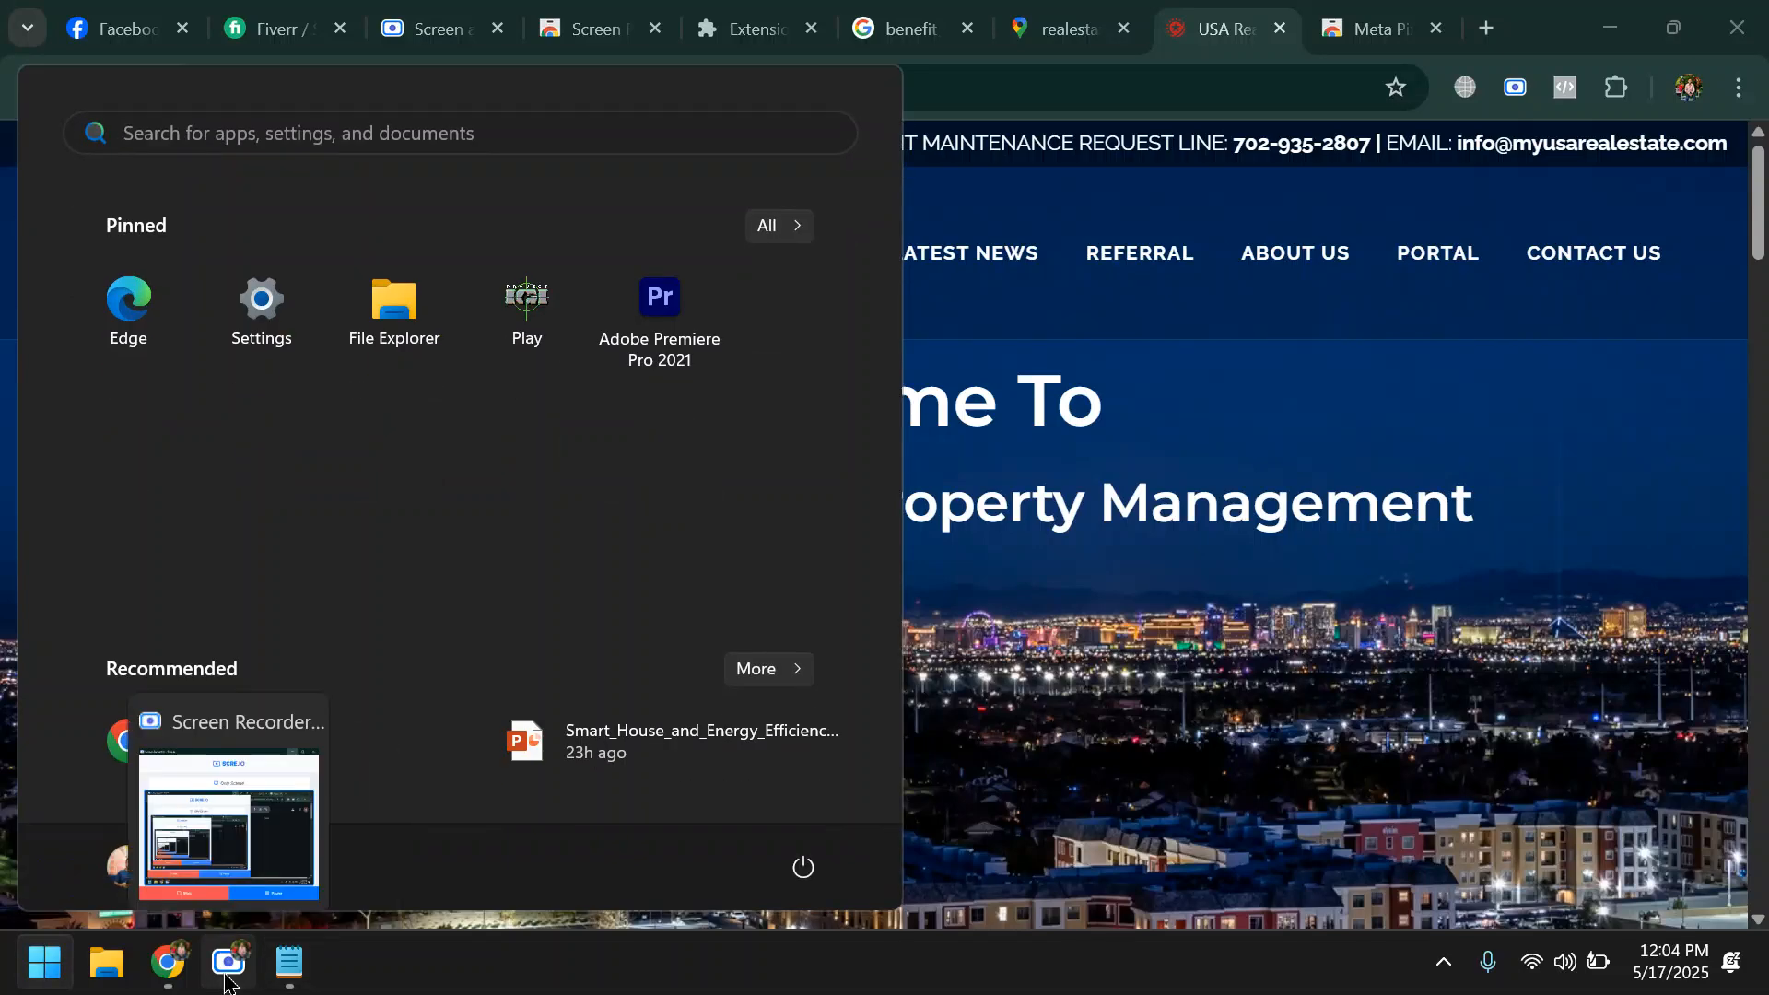
pyautogui.click(226, 964)
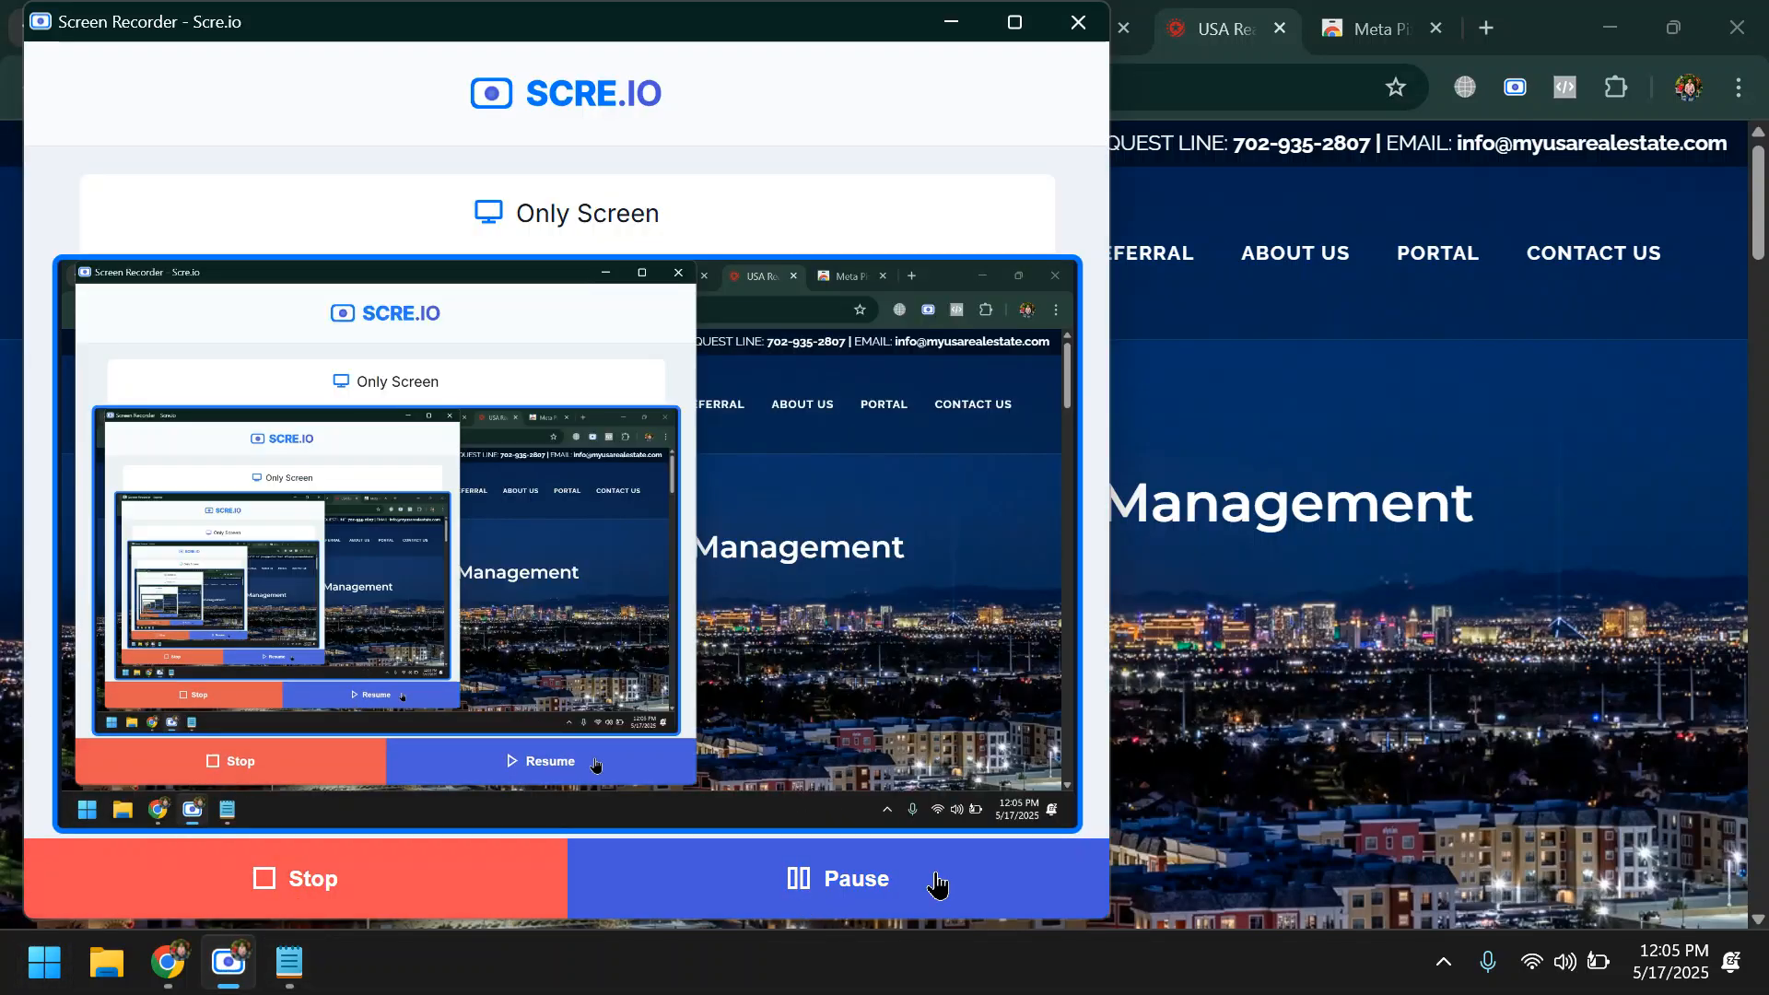
pyautogui.click(951, 22)
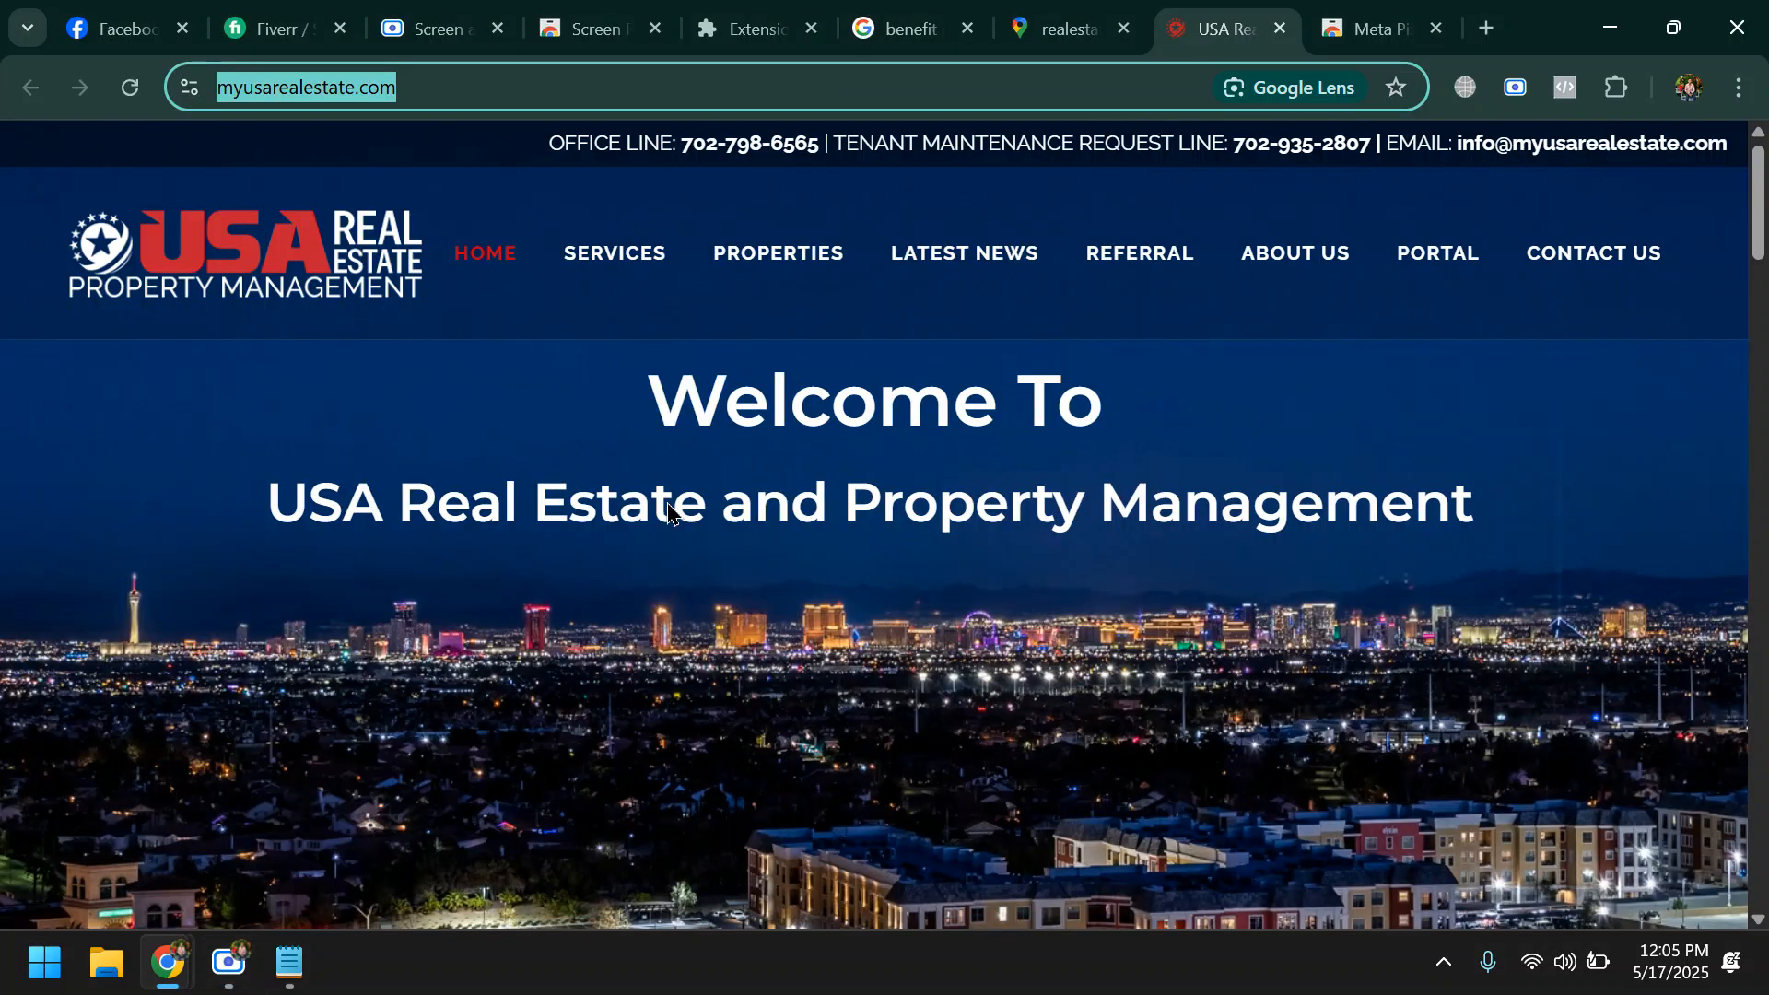
# - Open the All Cities USA Realty website from the Google Maps results and check it with Meta Pixel Helper
pyautogui.click(1076, 34)
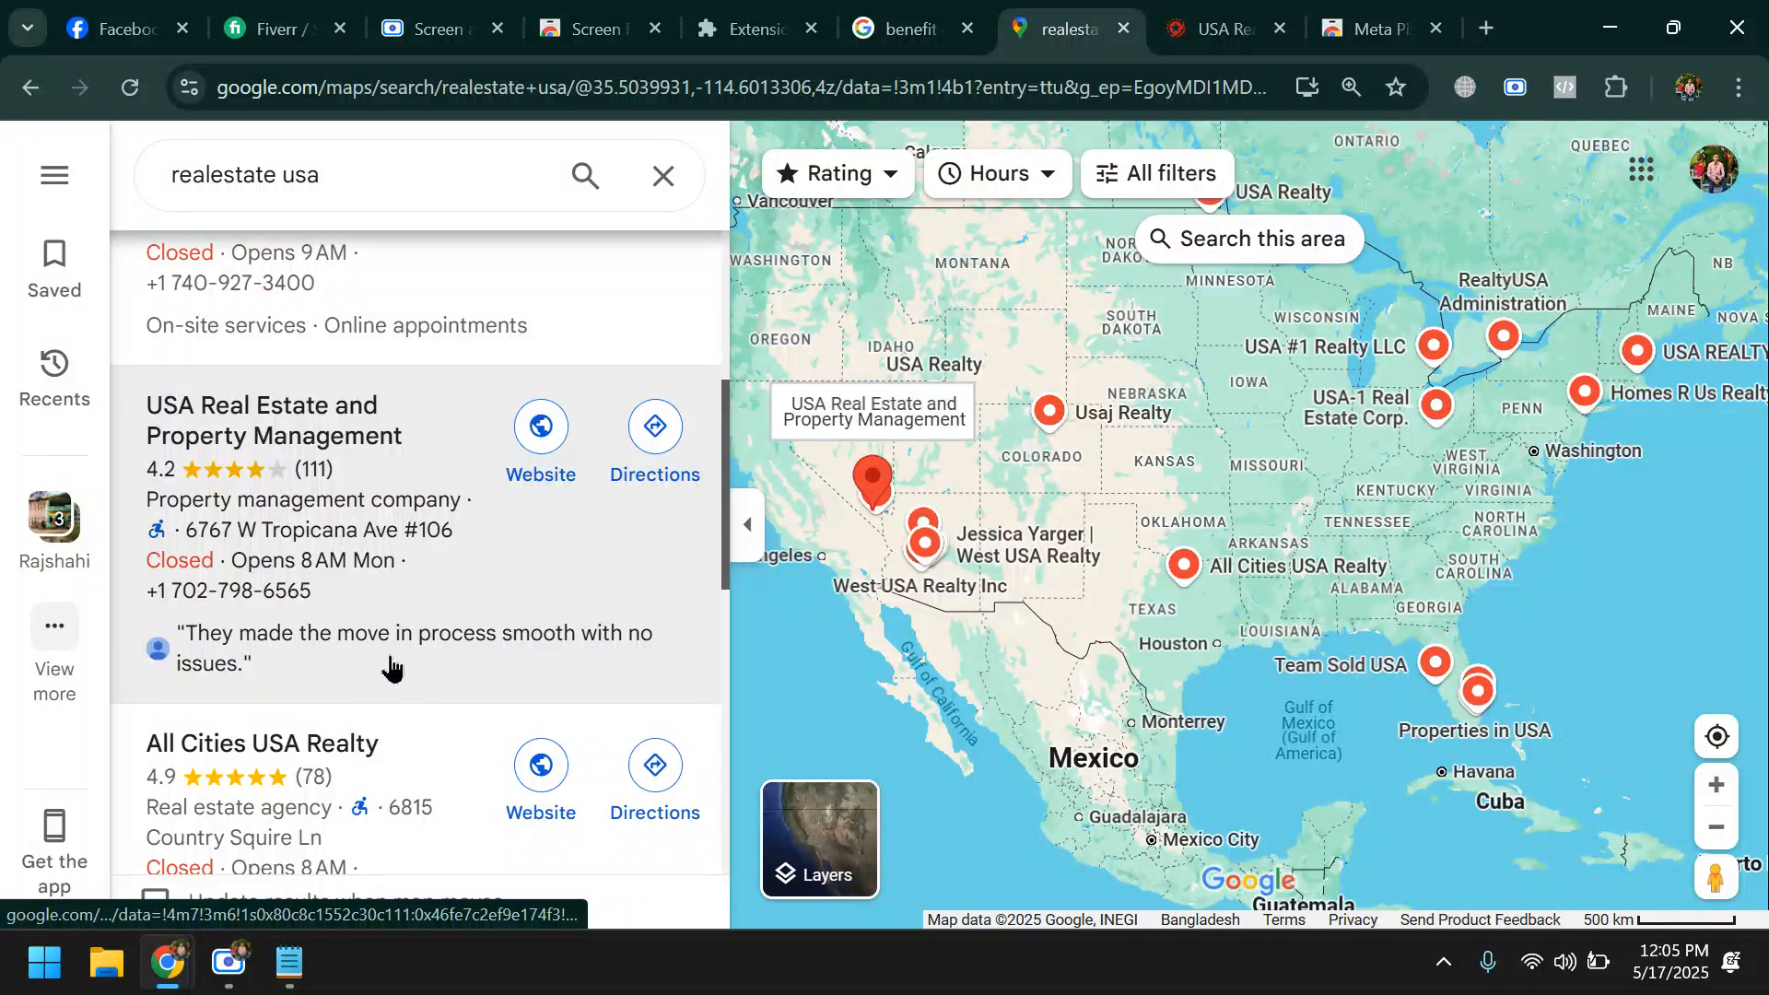
pyautogui.scroll(-3, 390, 667)
pyautogui.click(544, 540)
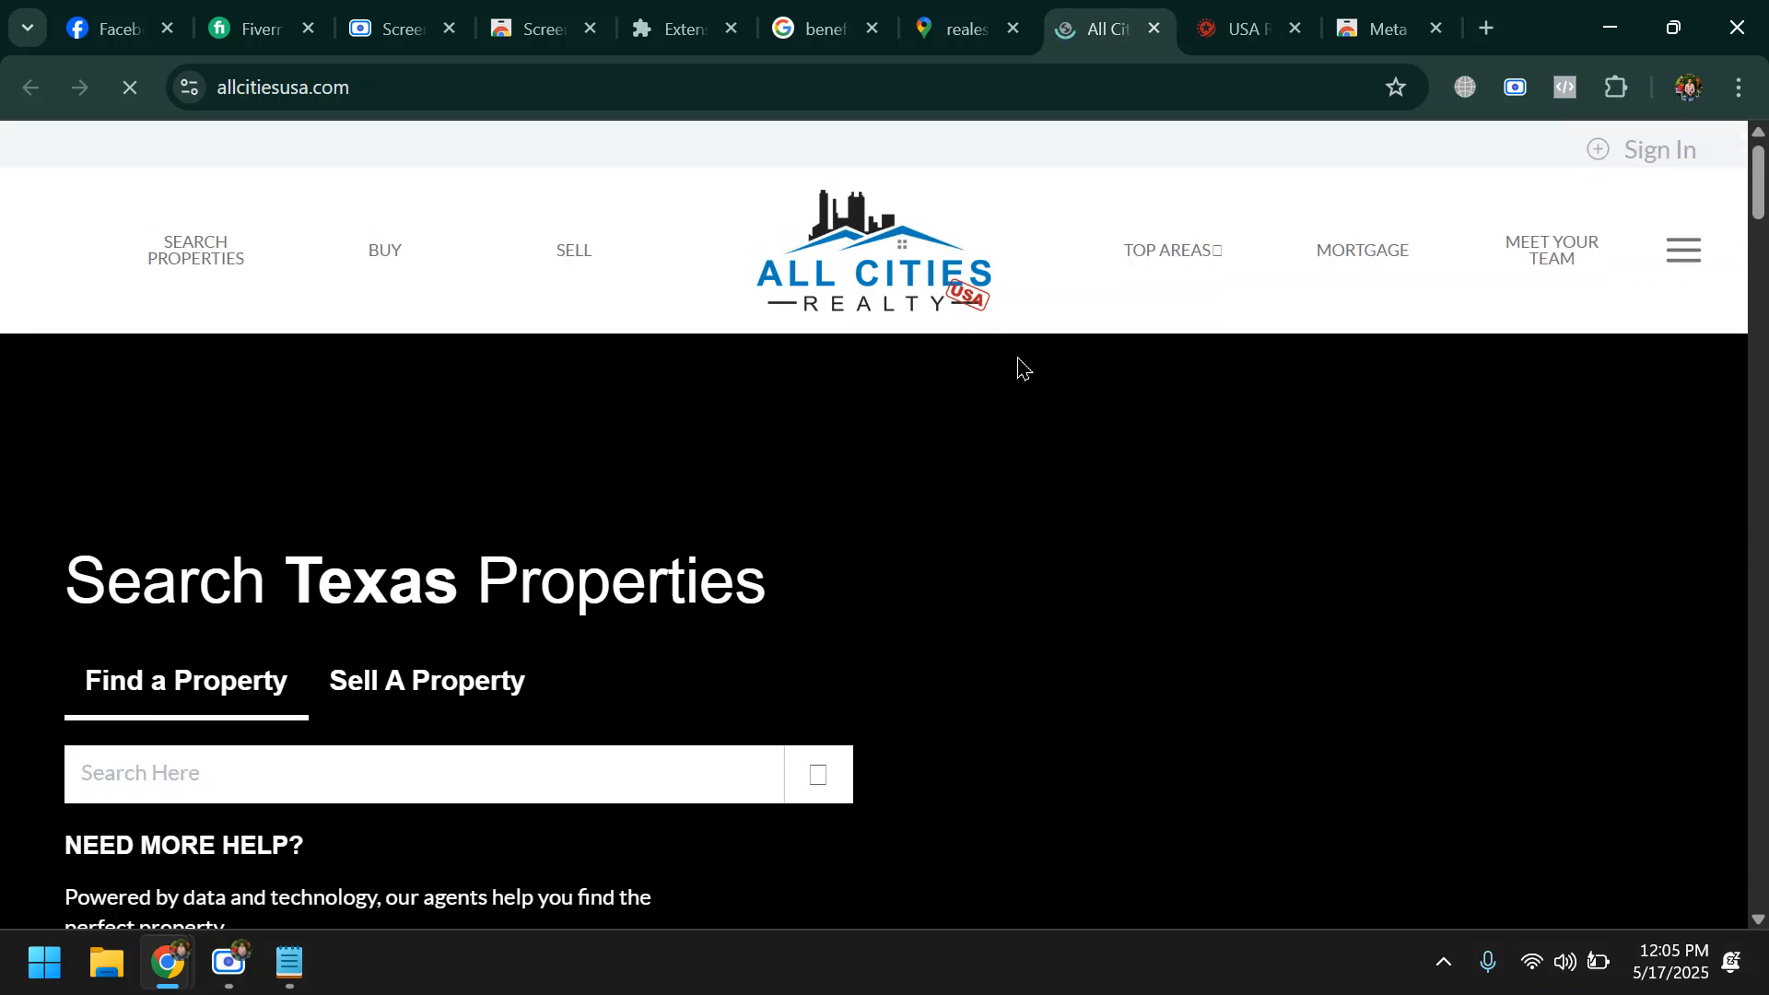
pyautogui.click(1566, 88)
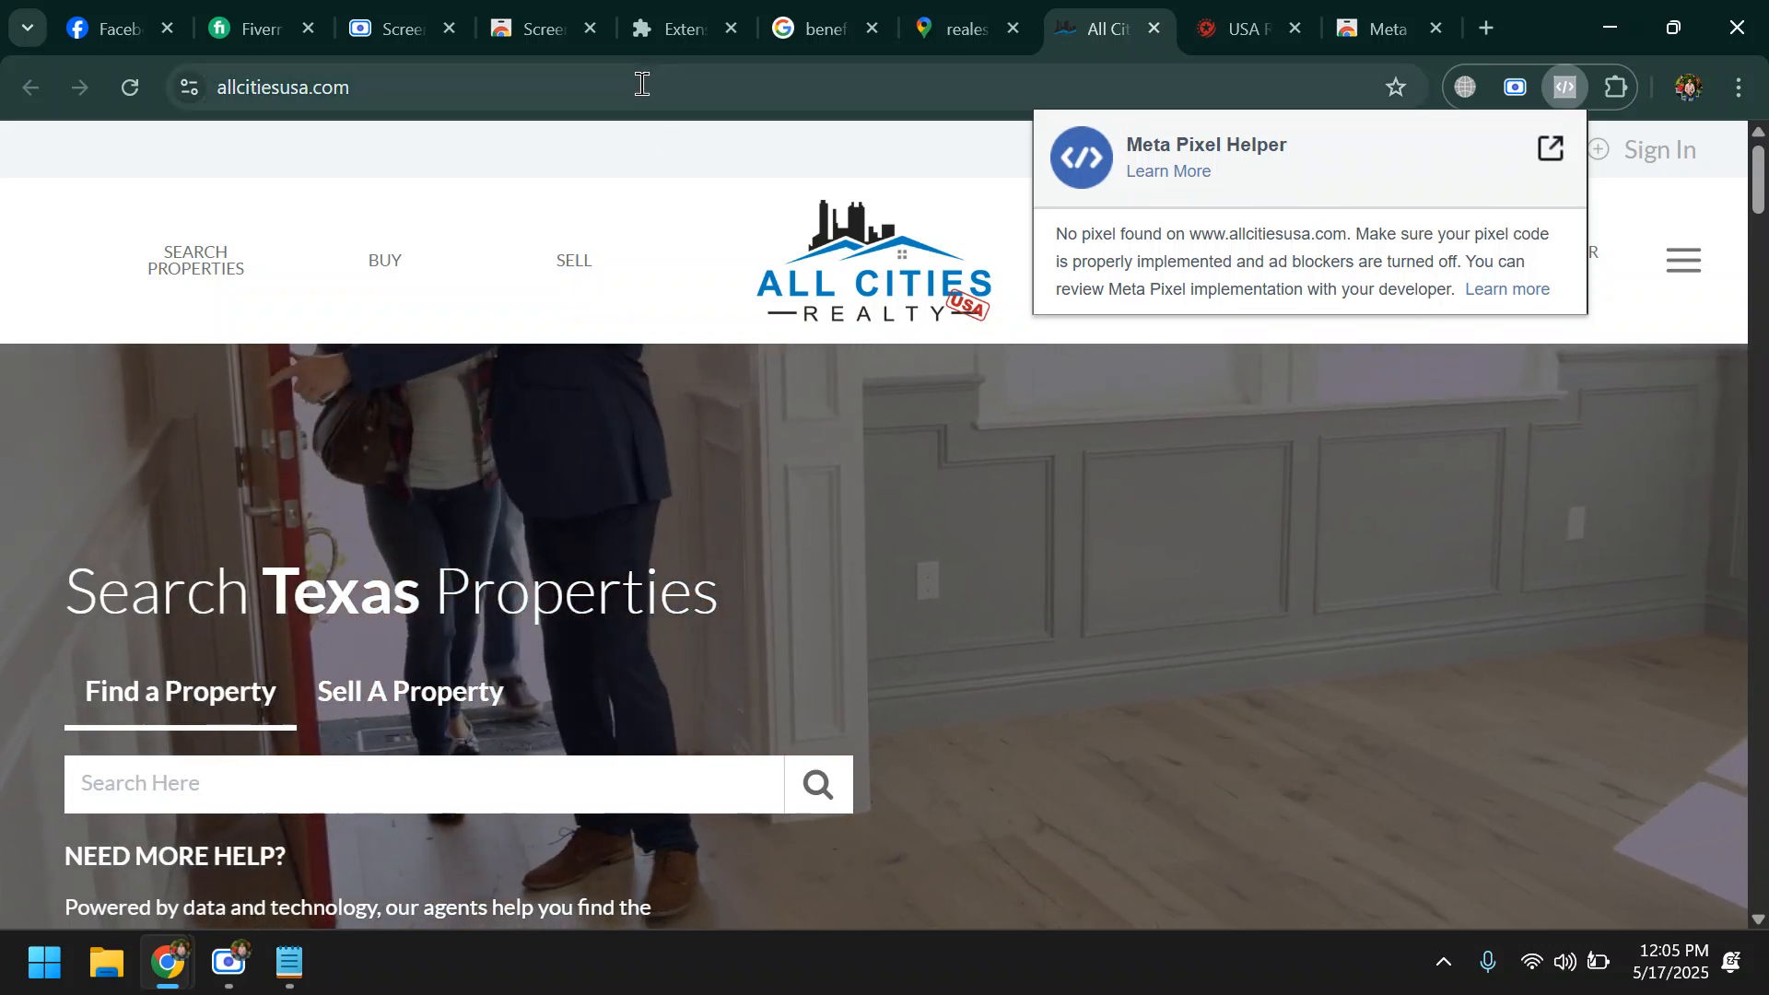
pyautogui.click(642, 84)
pyautogui.hotkey('ctrl', 'c')
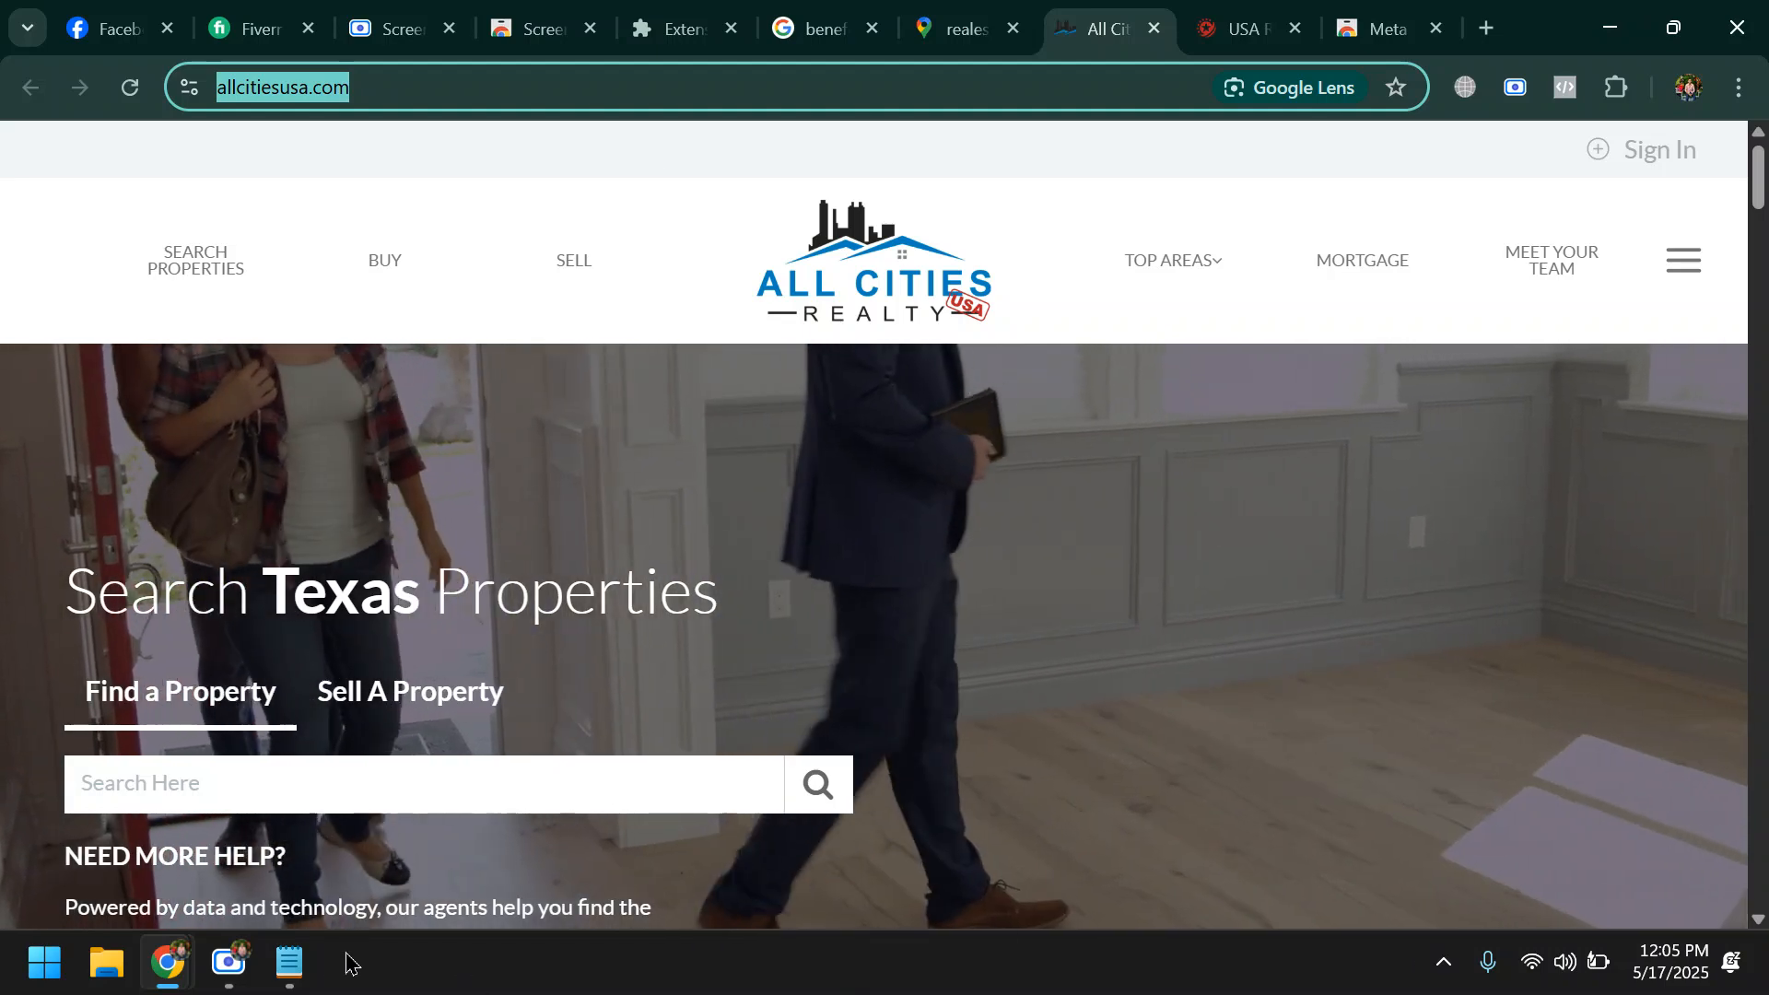
pyautogui.click(281, 961)
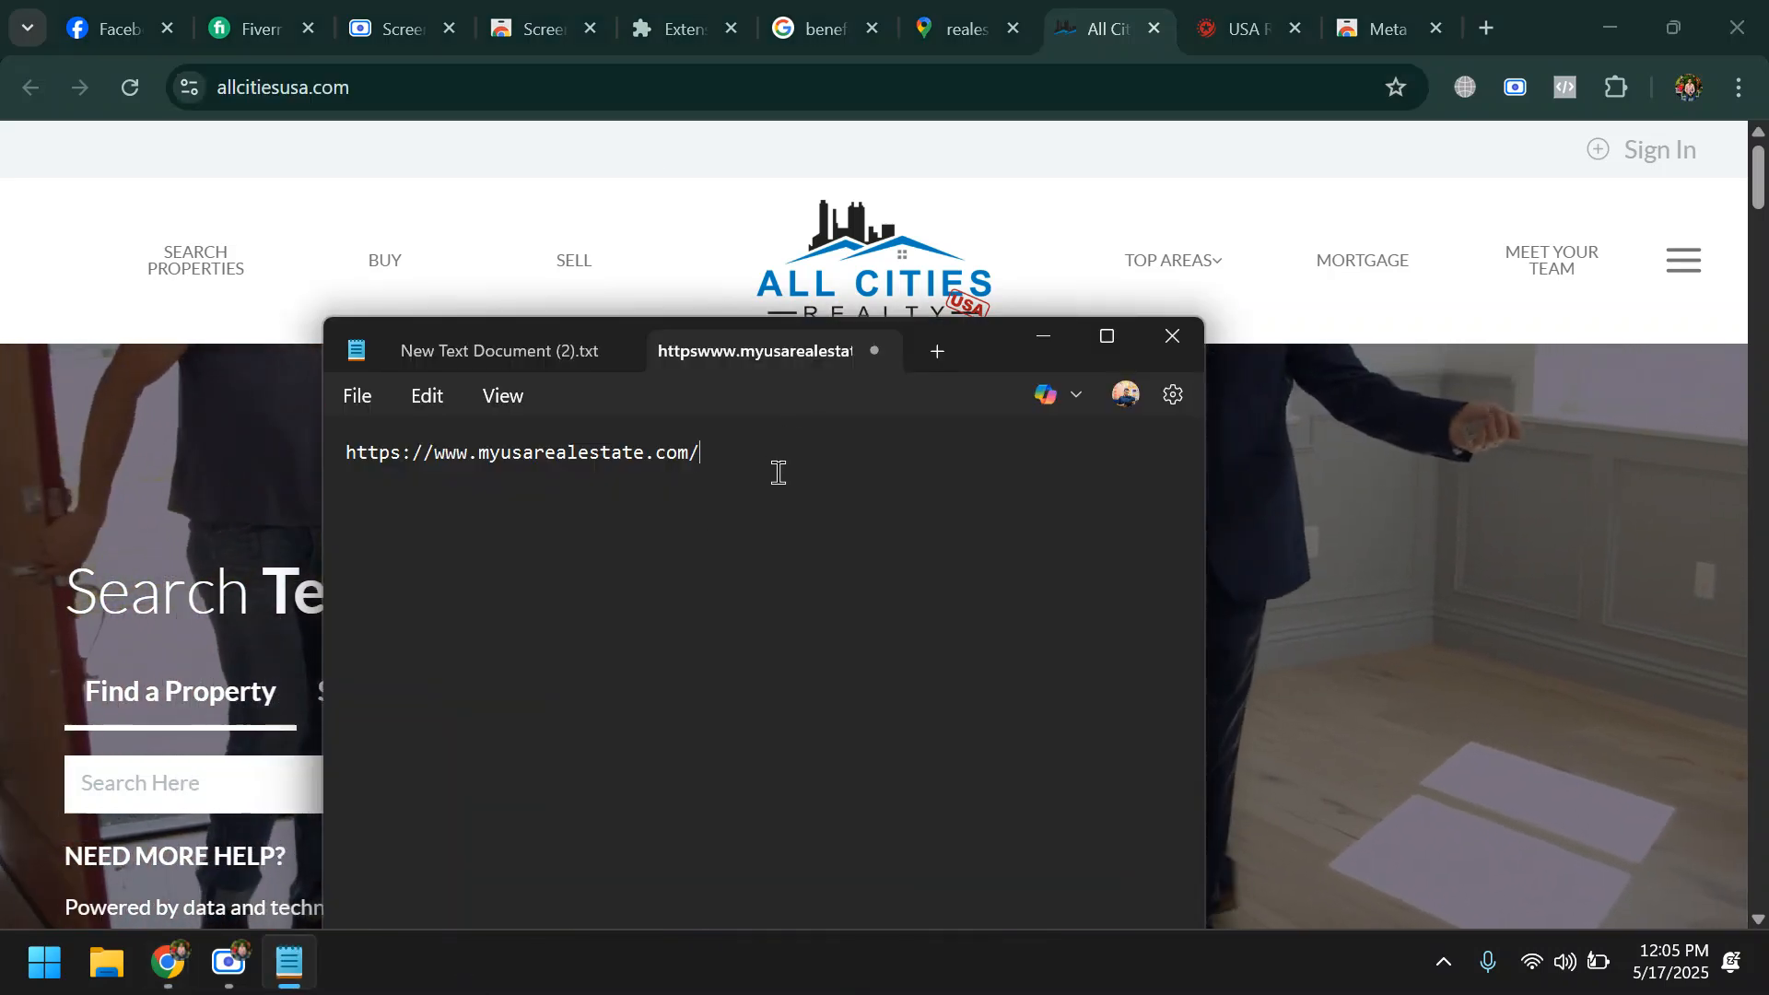
pyautogui.press('Return')
pyautogui.hotkey('ctrl', 'v')
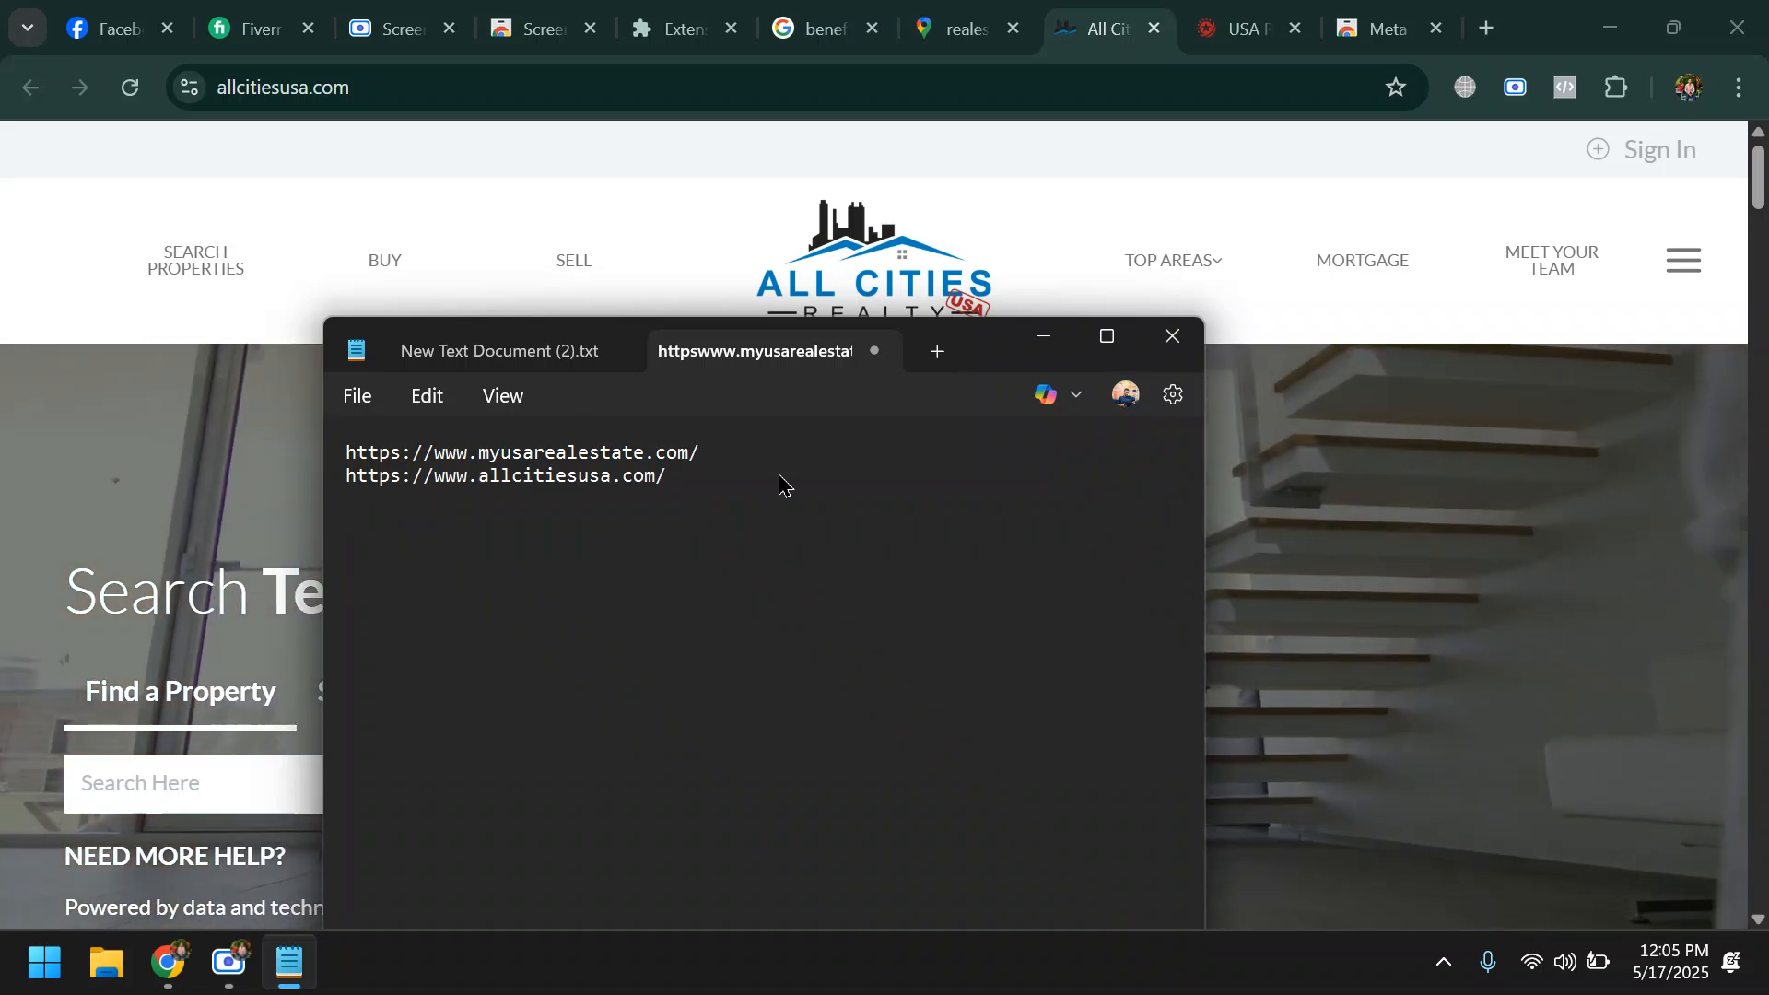
# - Return to the Google Maps results in Chrome and open the website of USA #1 Realty LLC
pyautogui.click(949, 13)
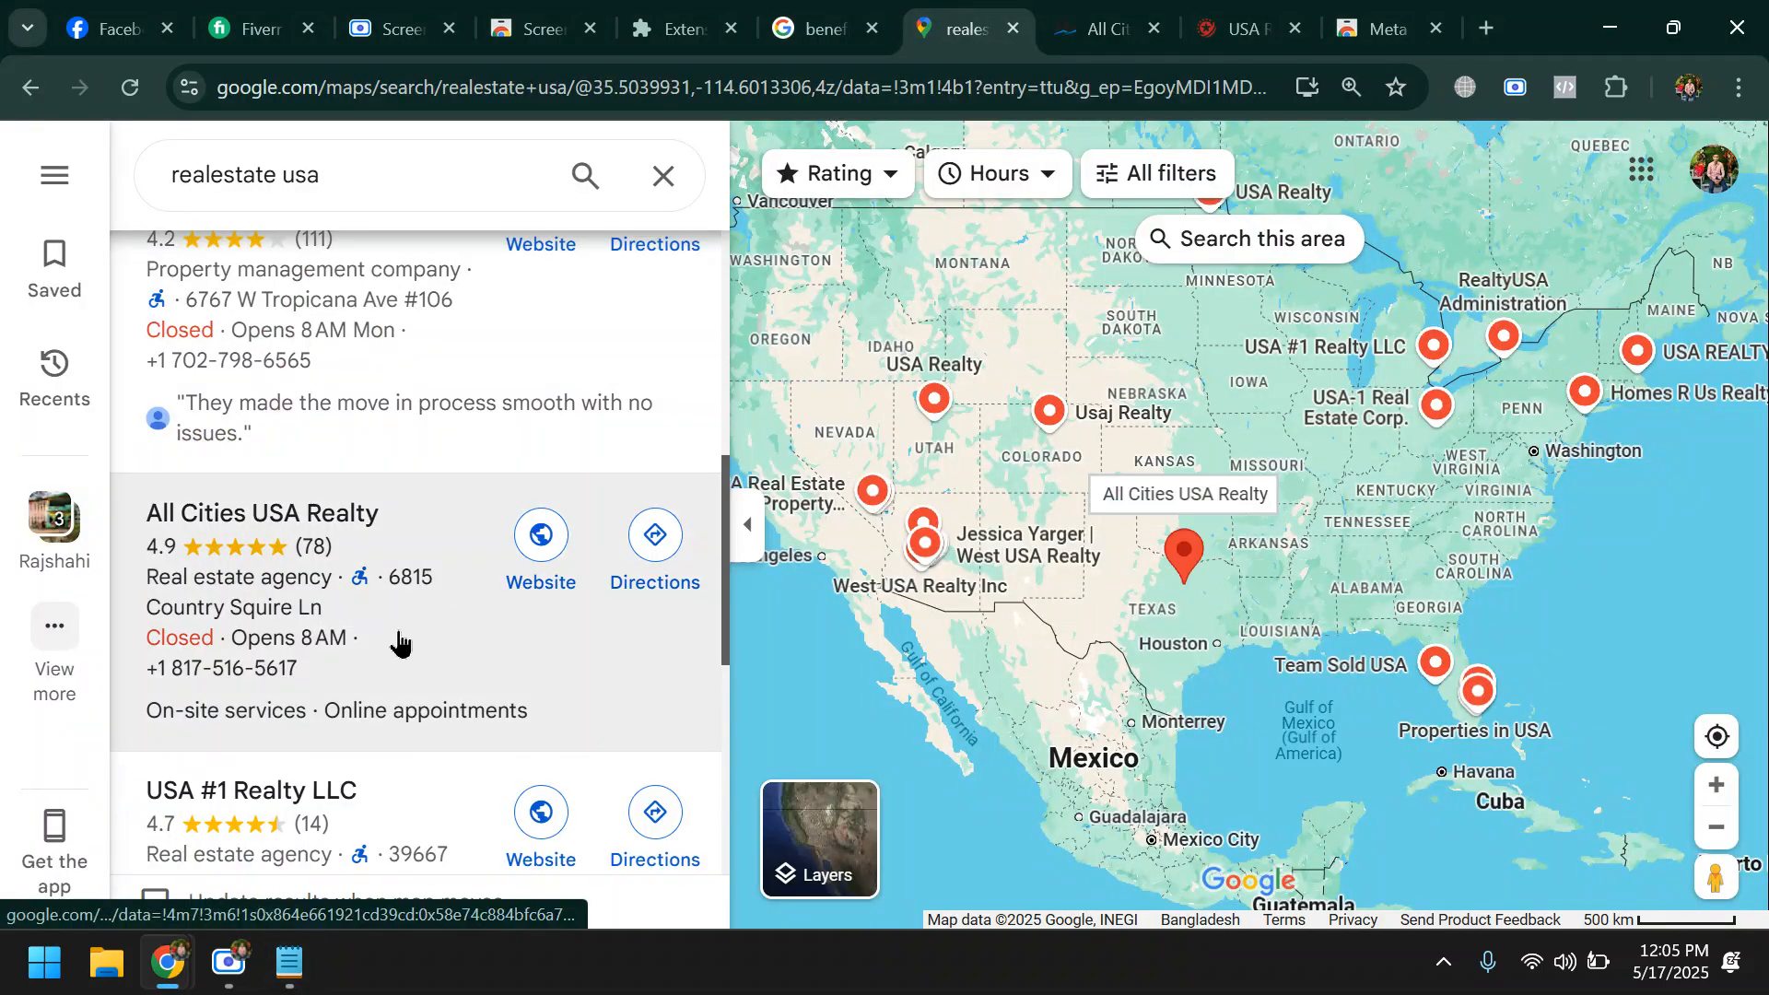
pyautogui.scroll(-3, 440, 664)
pyautogui.click(540, 582)
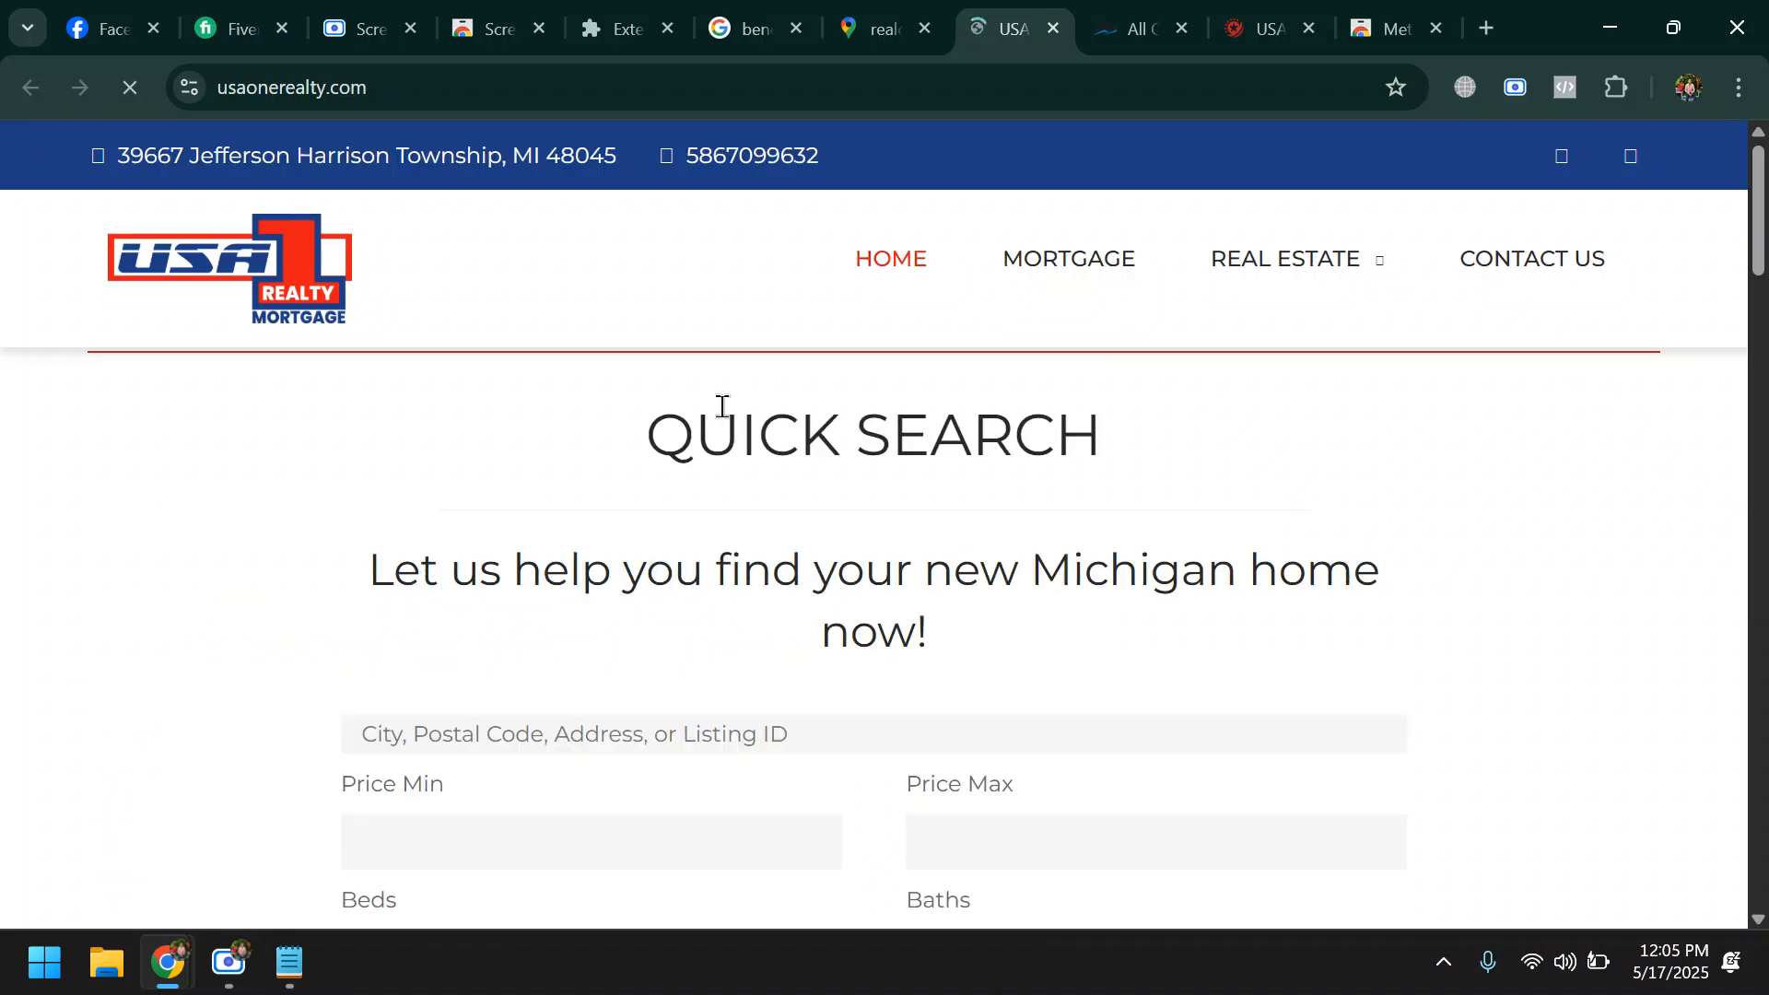
pyautogui.click(638, 76)
pyautogui.hotkey('ctrl', 'c')
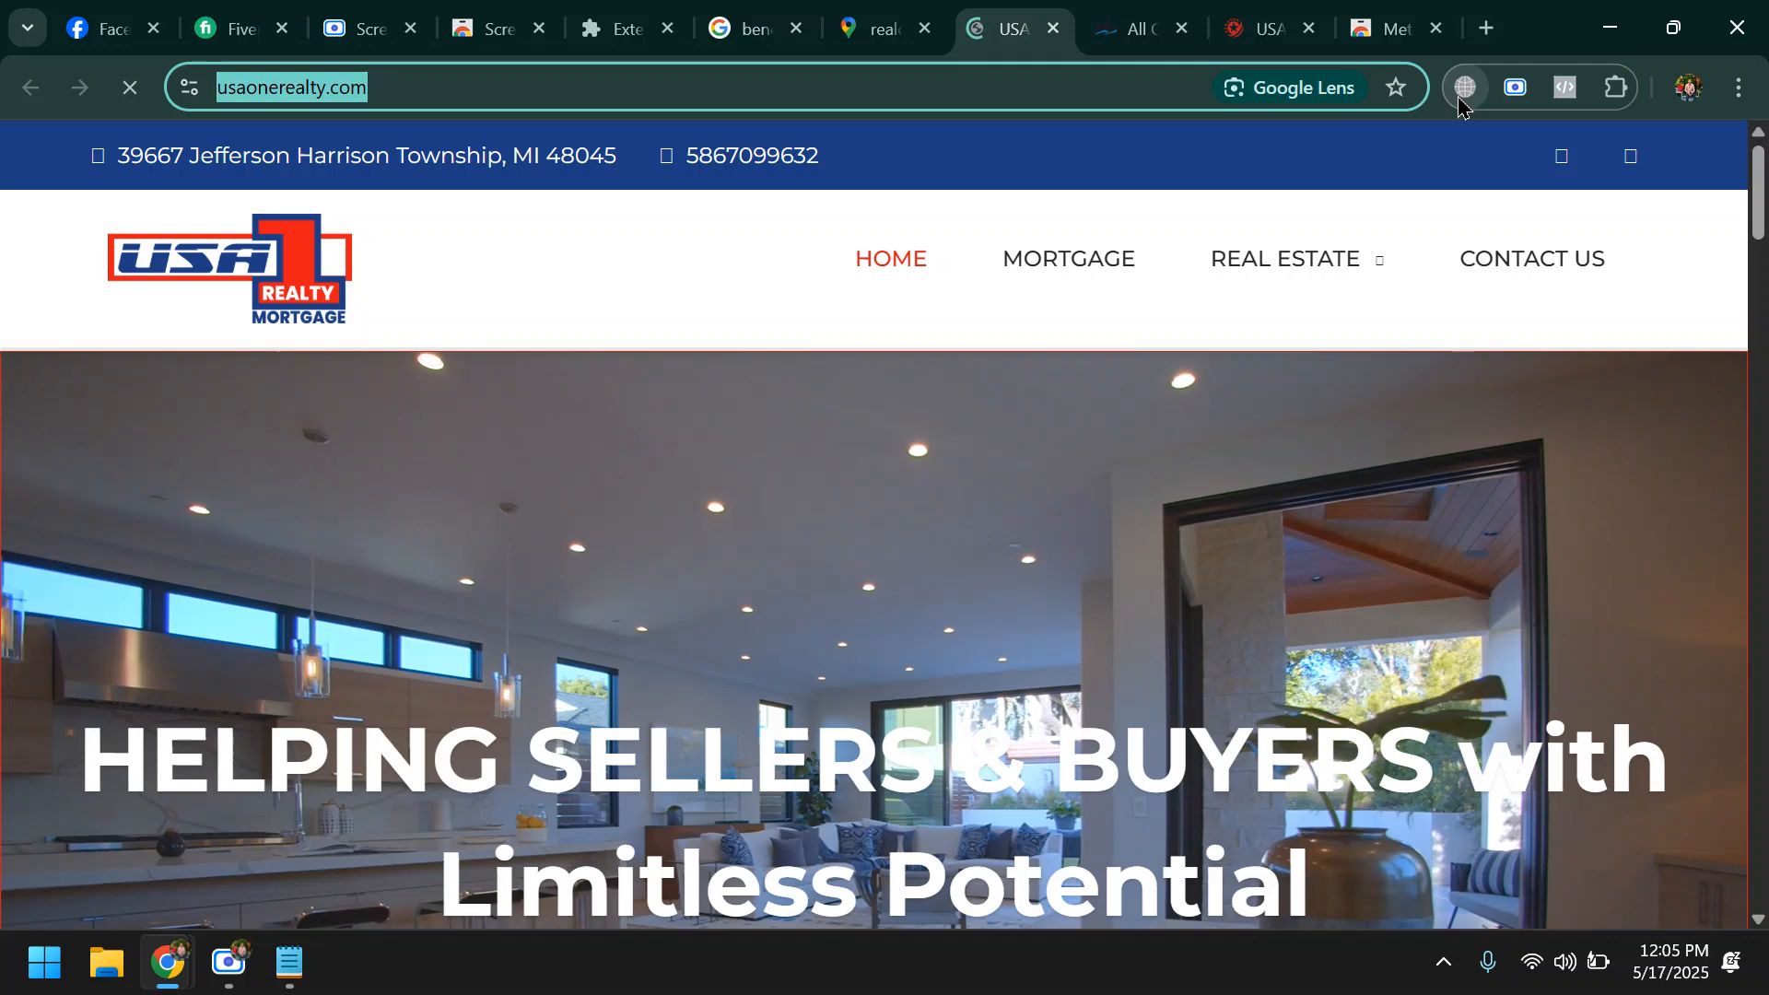
pyautogui.click(1567, 89)
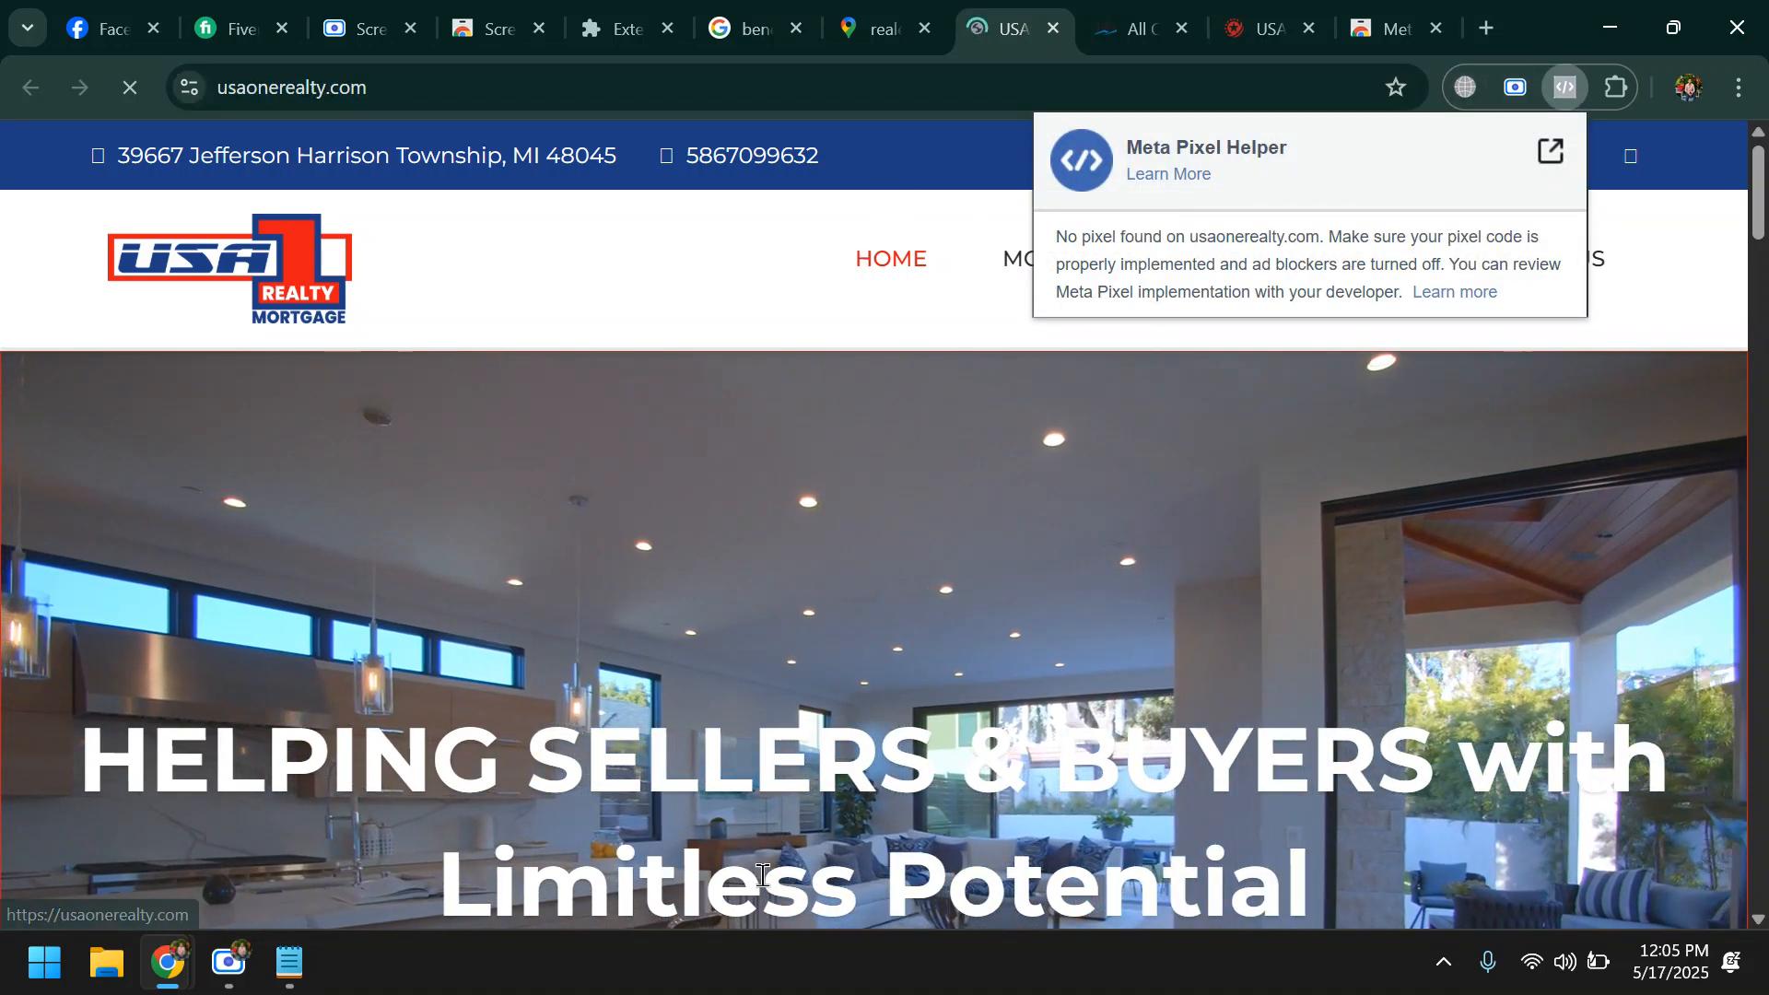
pyautogui.click(288, 963)
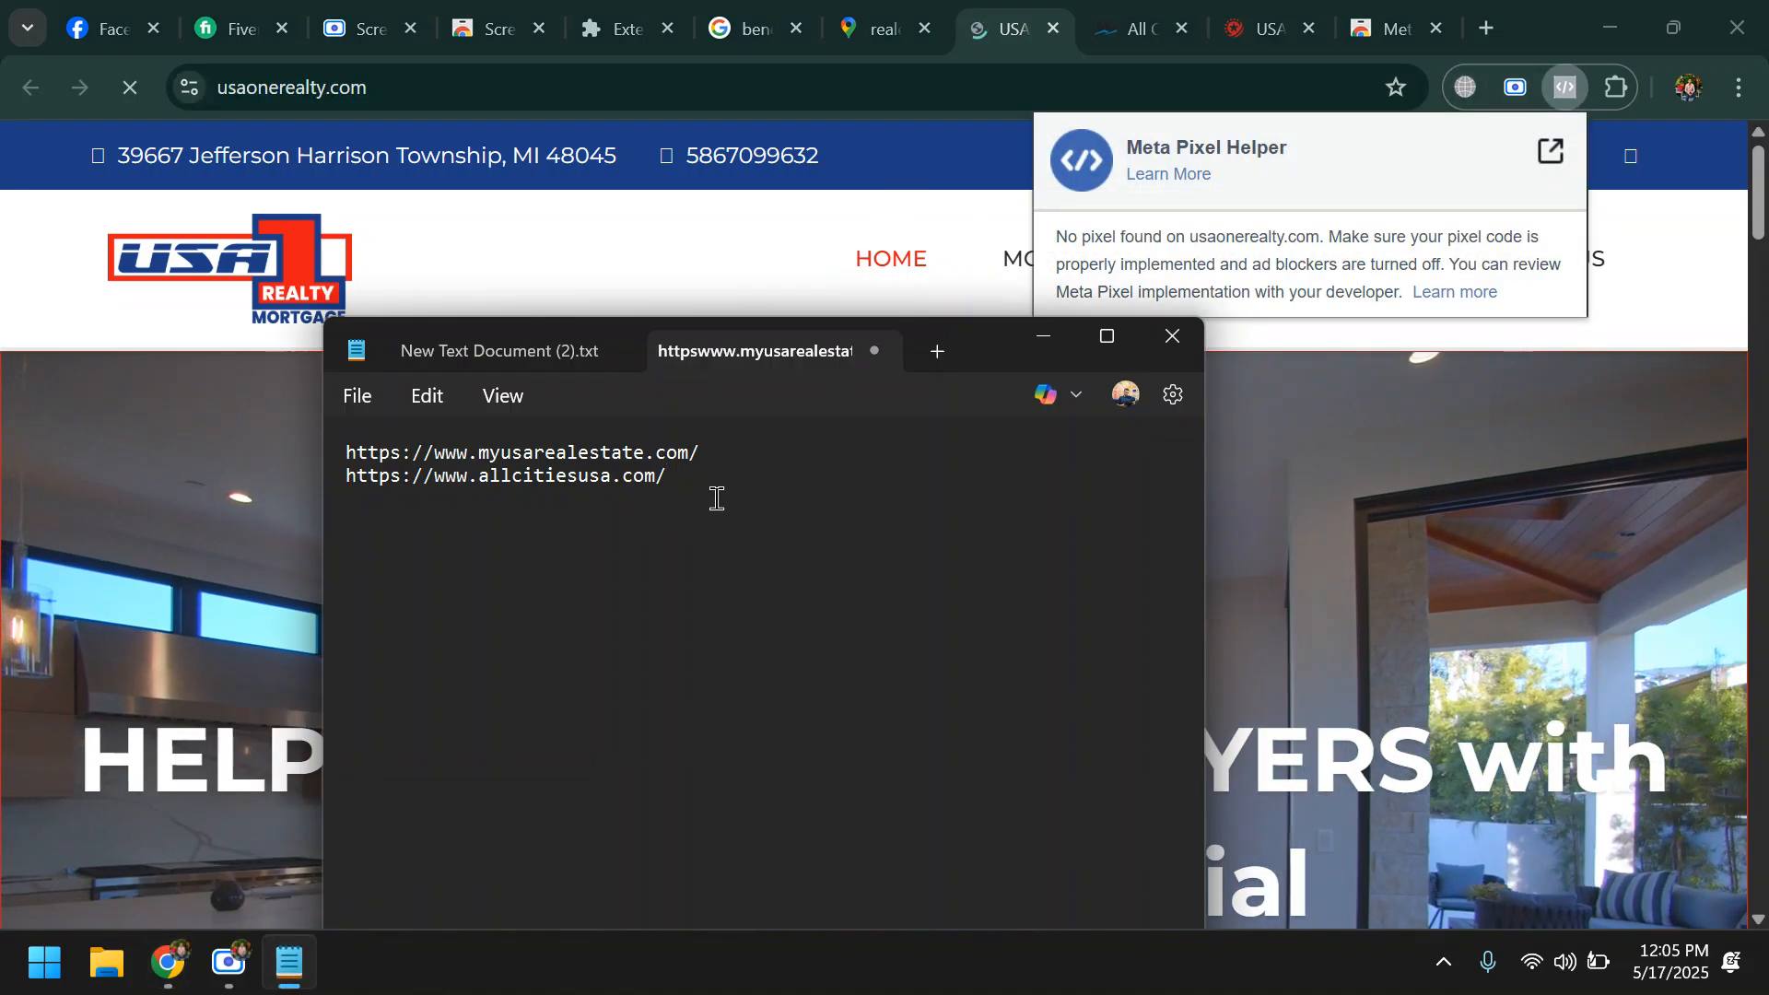
pyautogui.hotkey('ctrl', 'v')
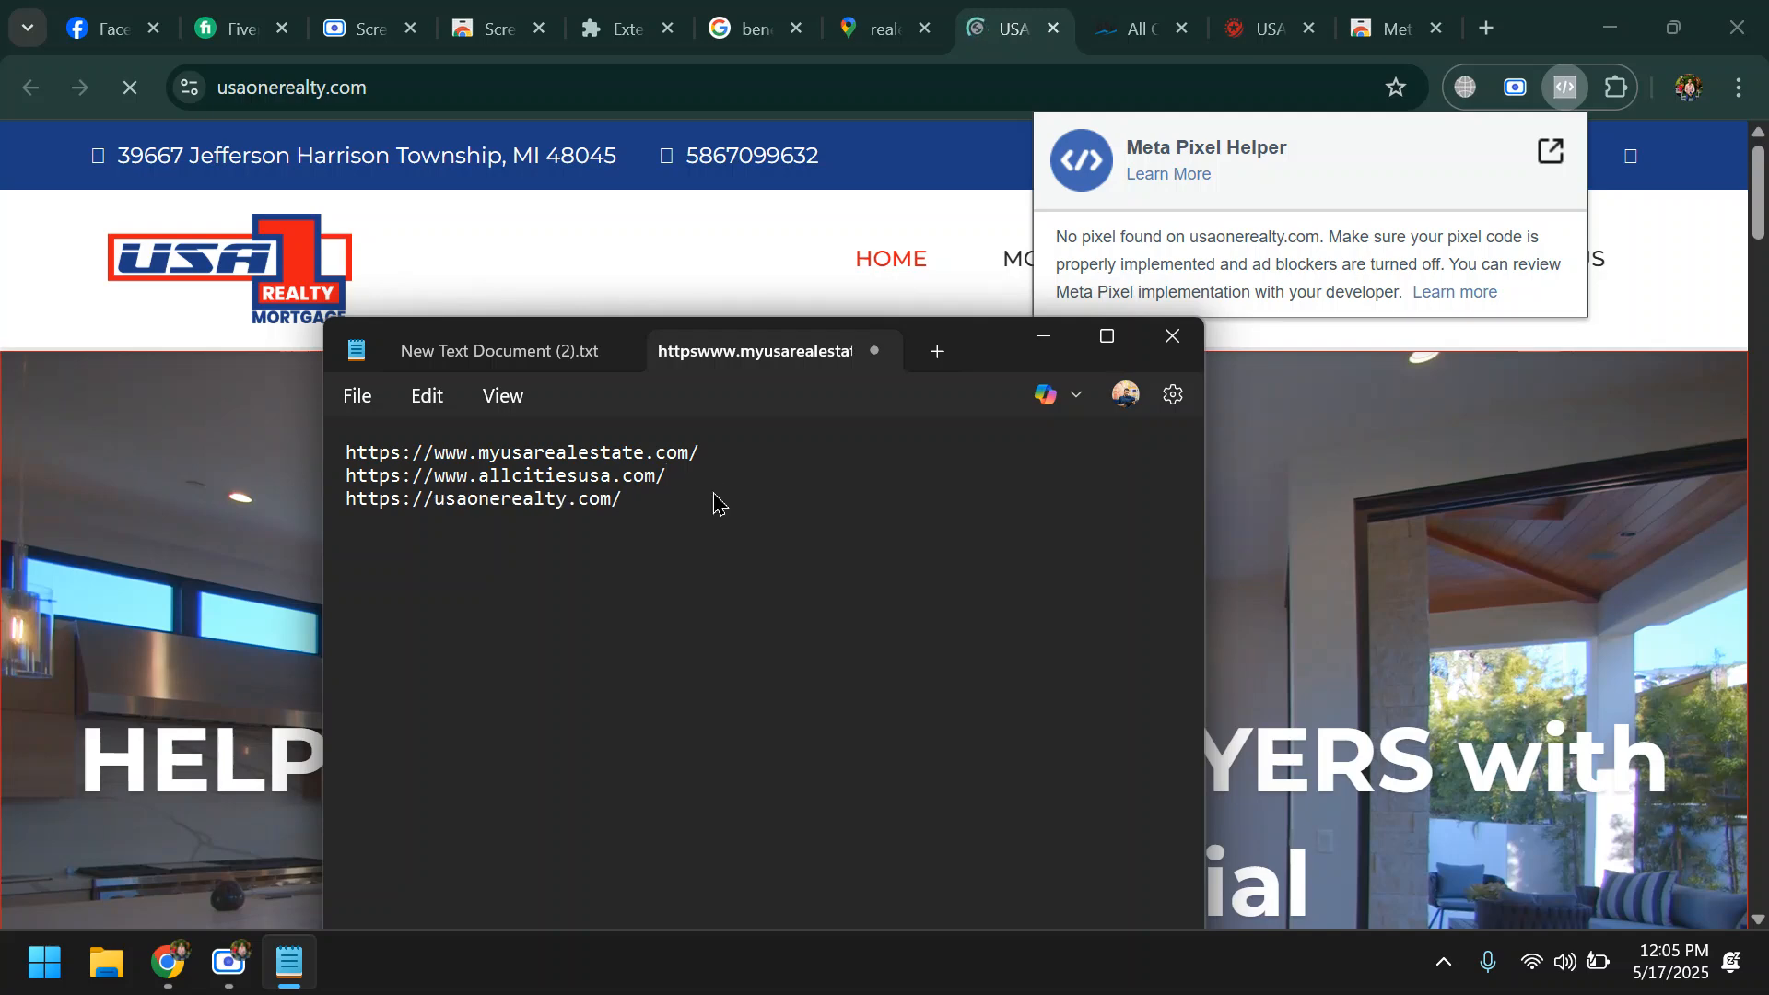
# - Open the USA Realty website from the Google Maps results in Chrome and check it with Meta Pixel Helper
pyautogui.click(870, 30)
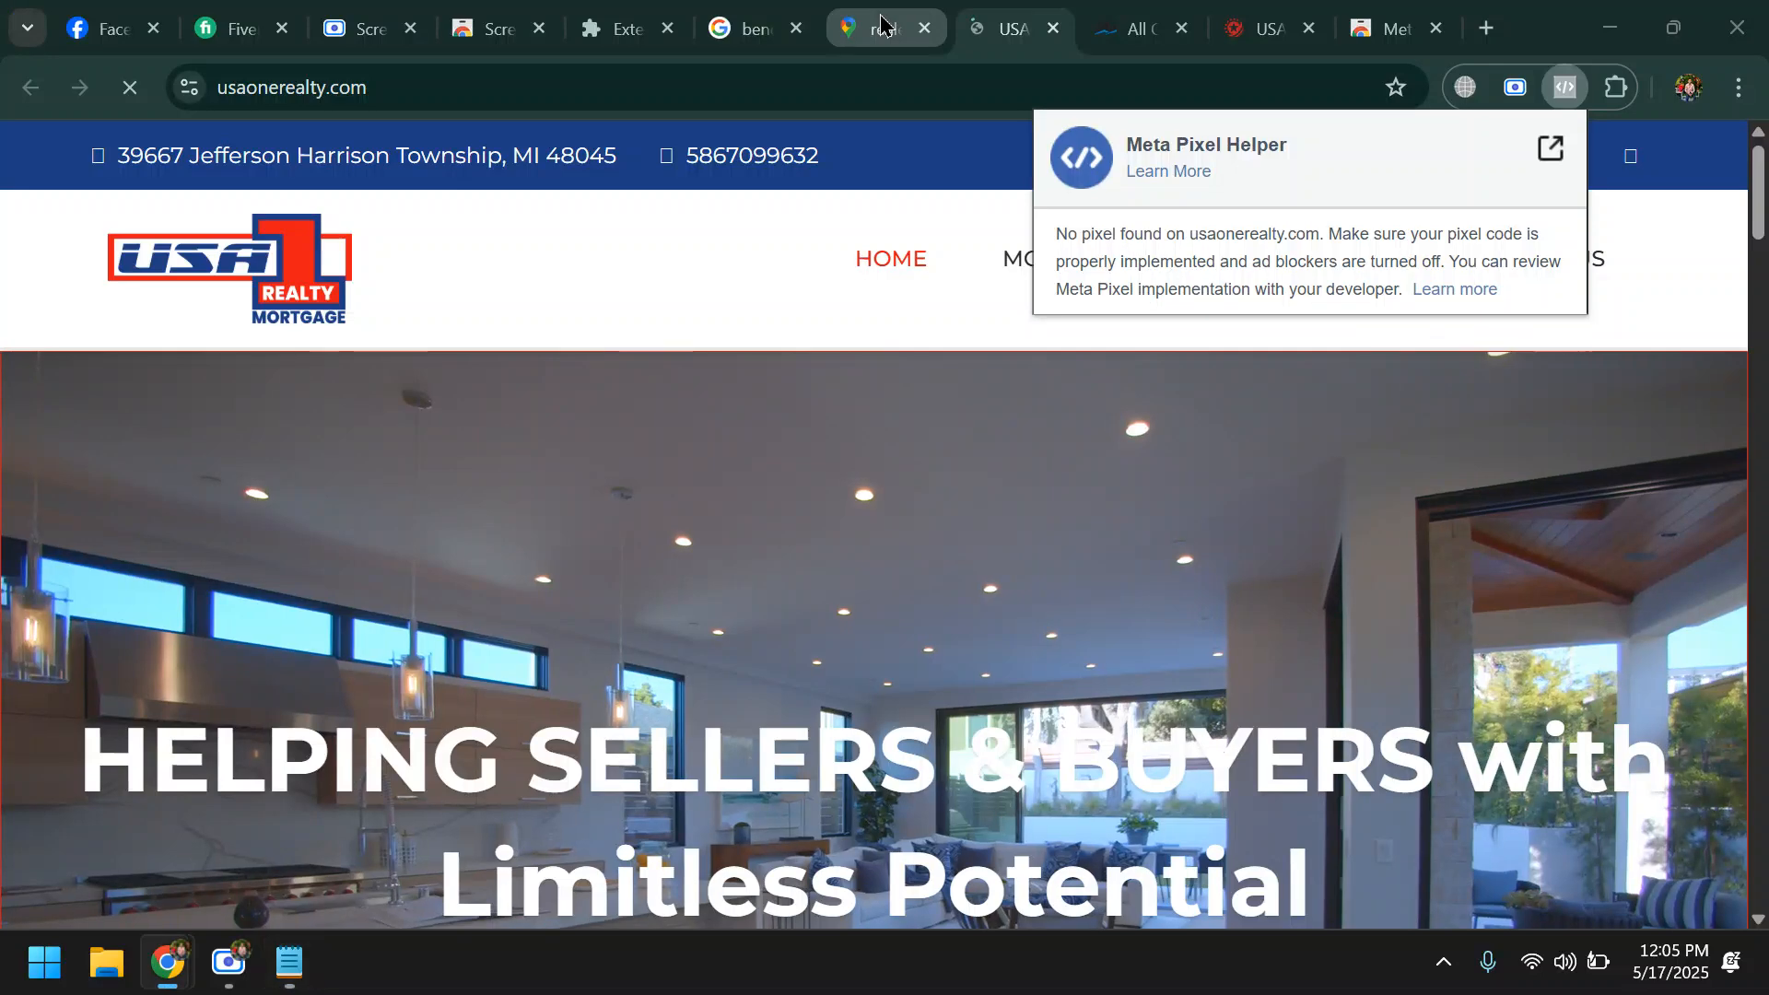
pyautogui.scroll(-5, 498, 626)
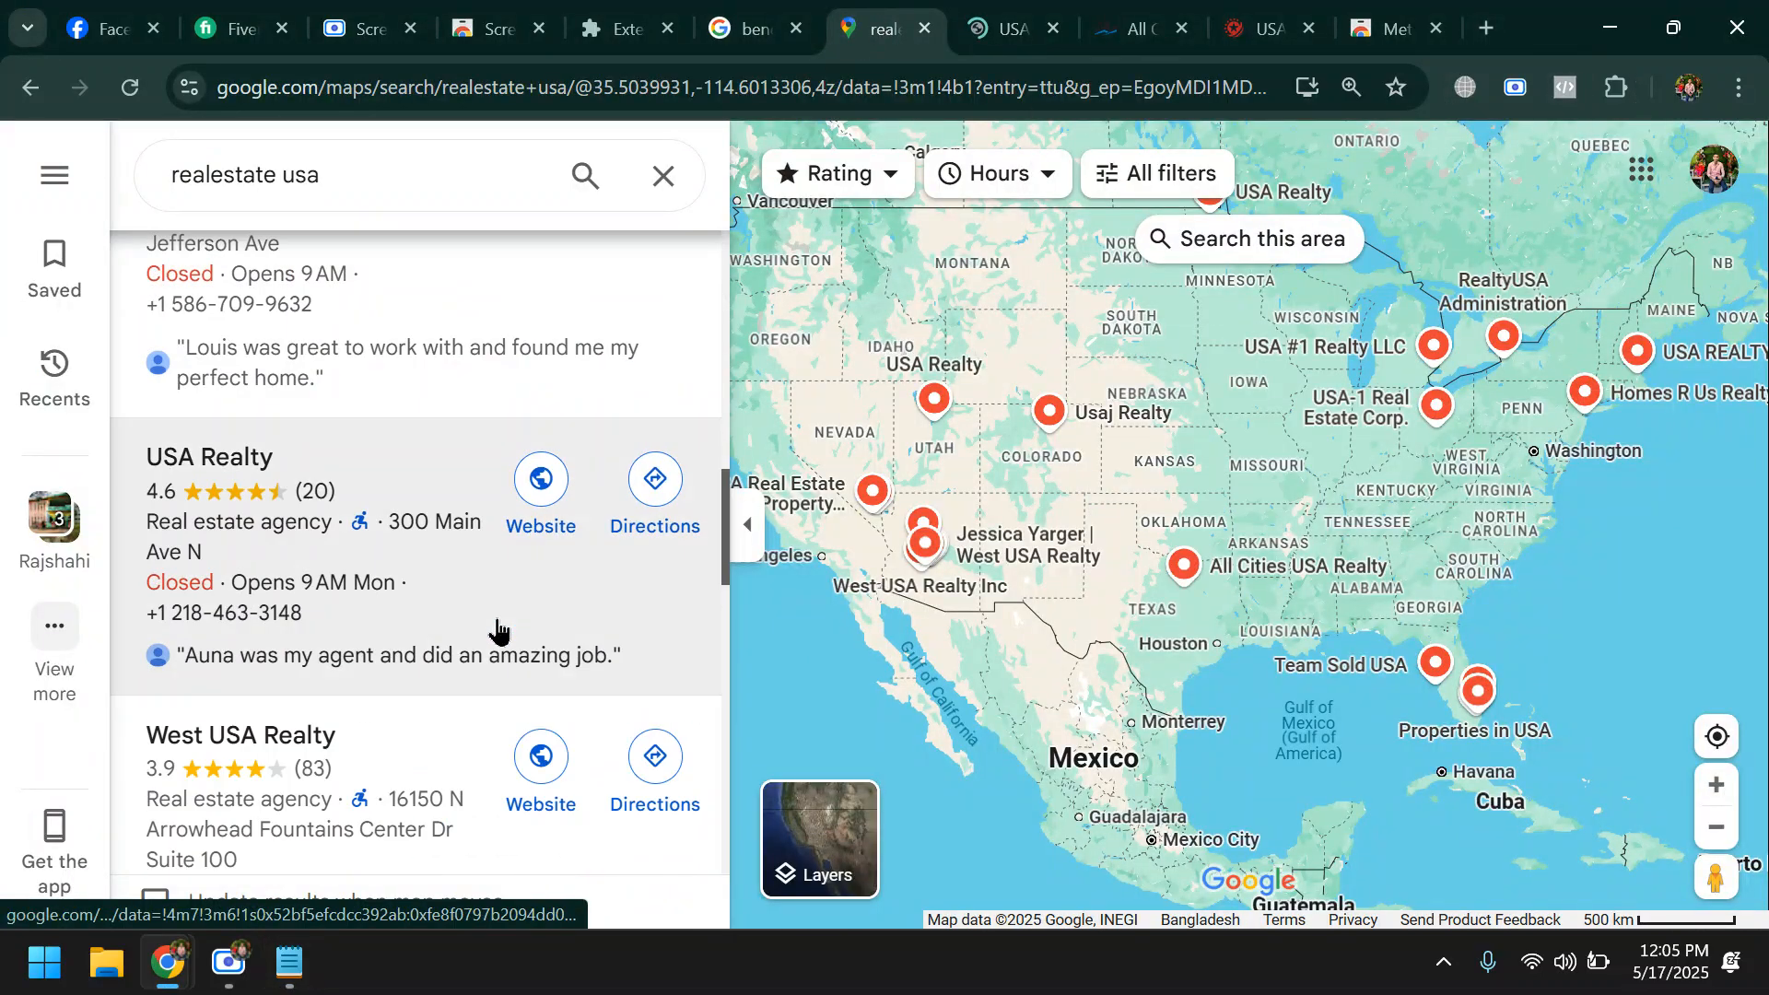
pyautogui.click(537, 483)
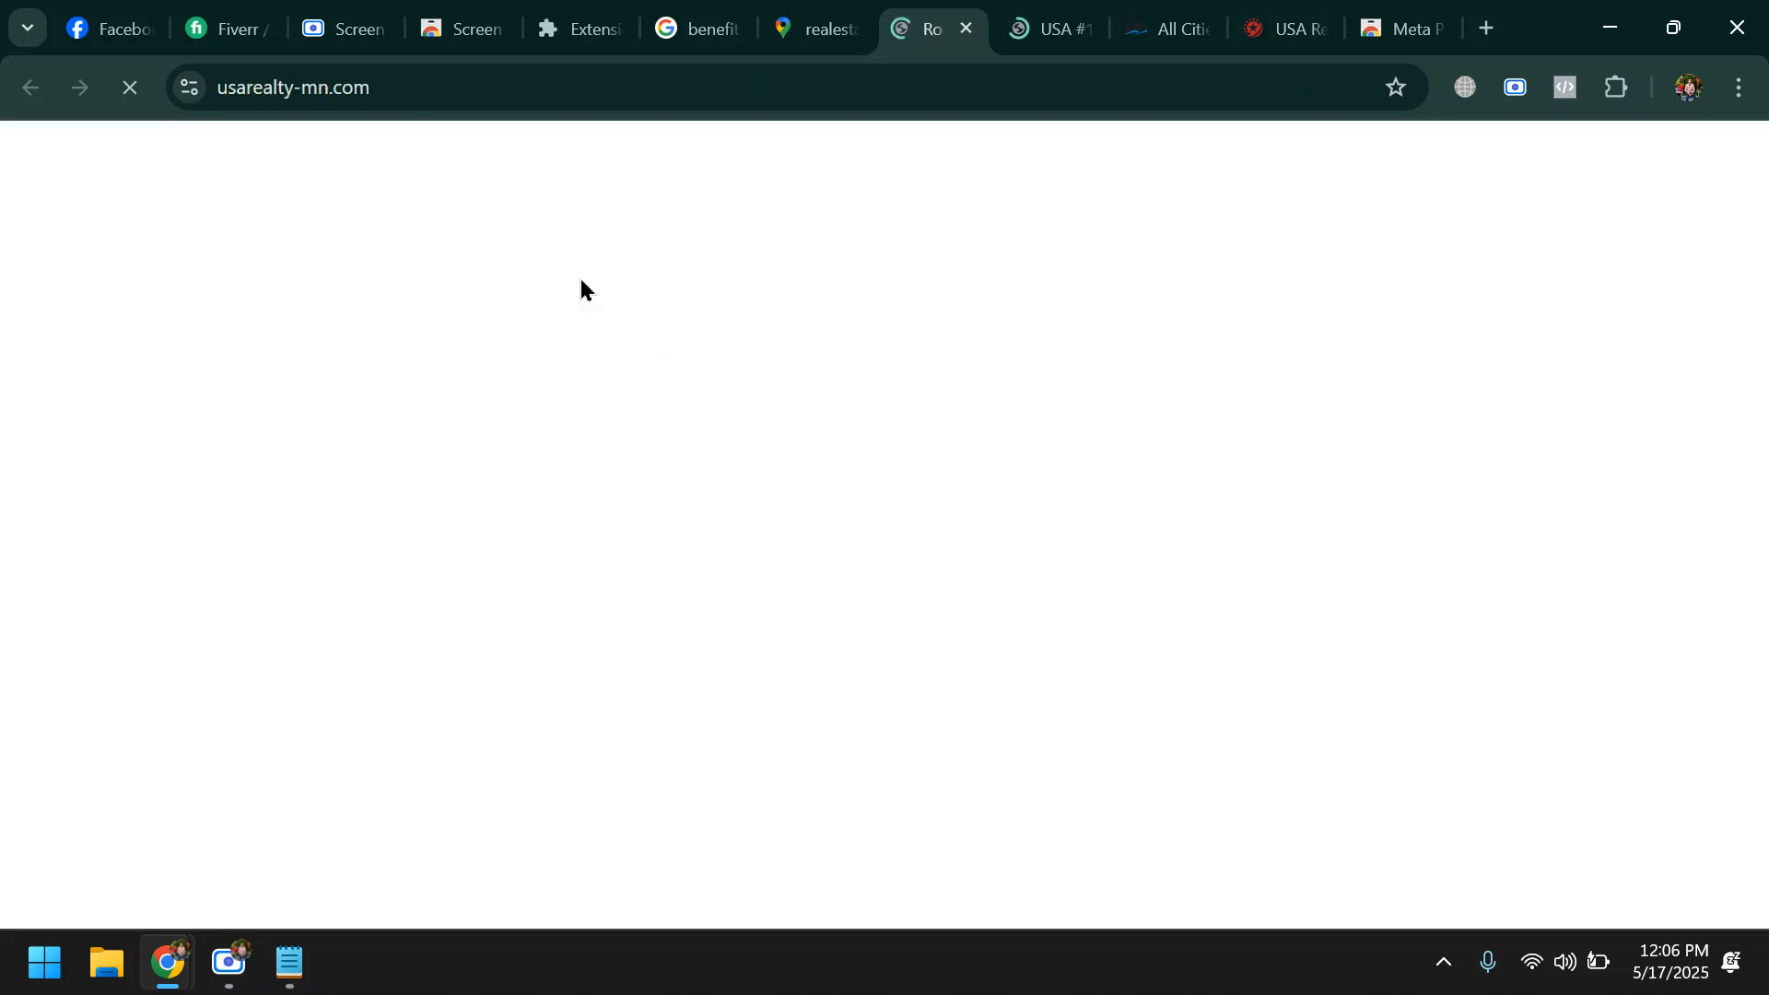
pyautogui.click(521, 92)
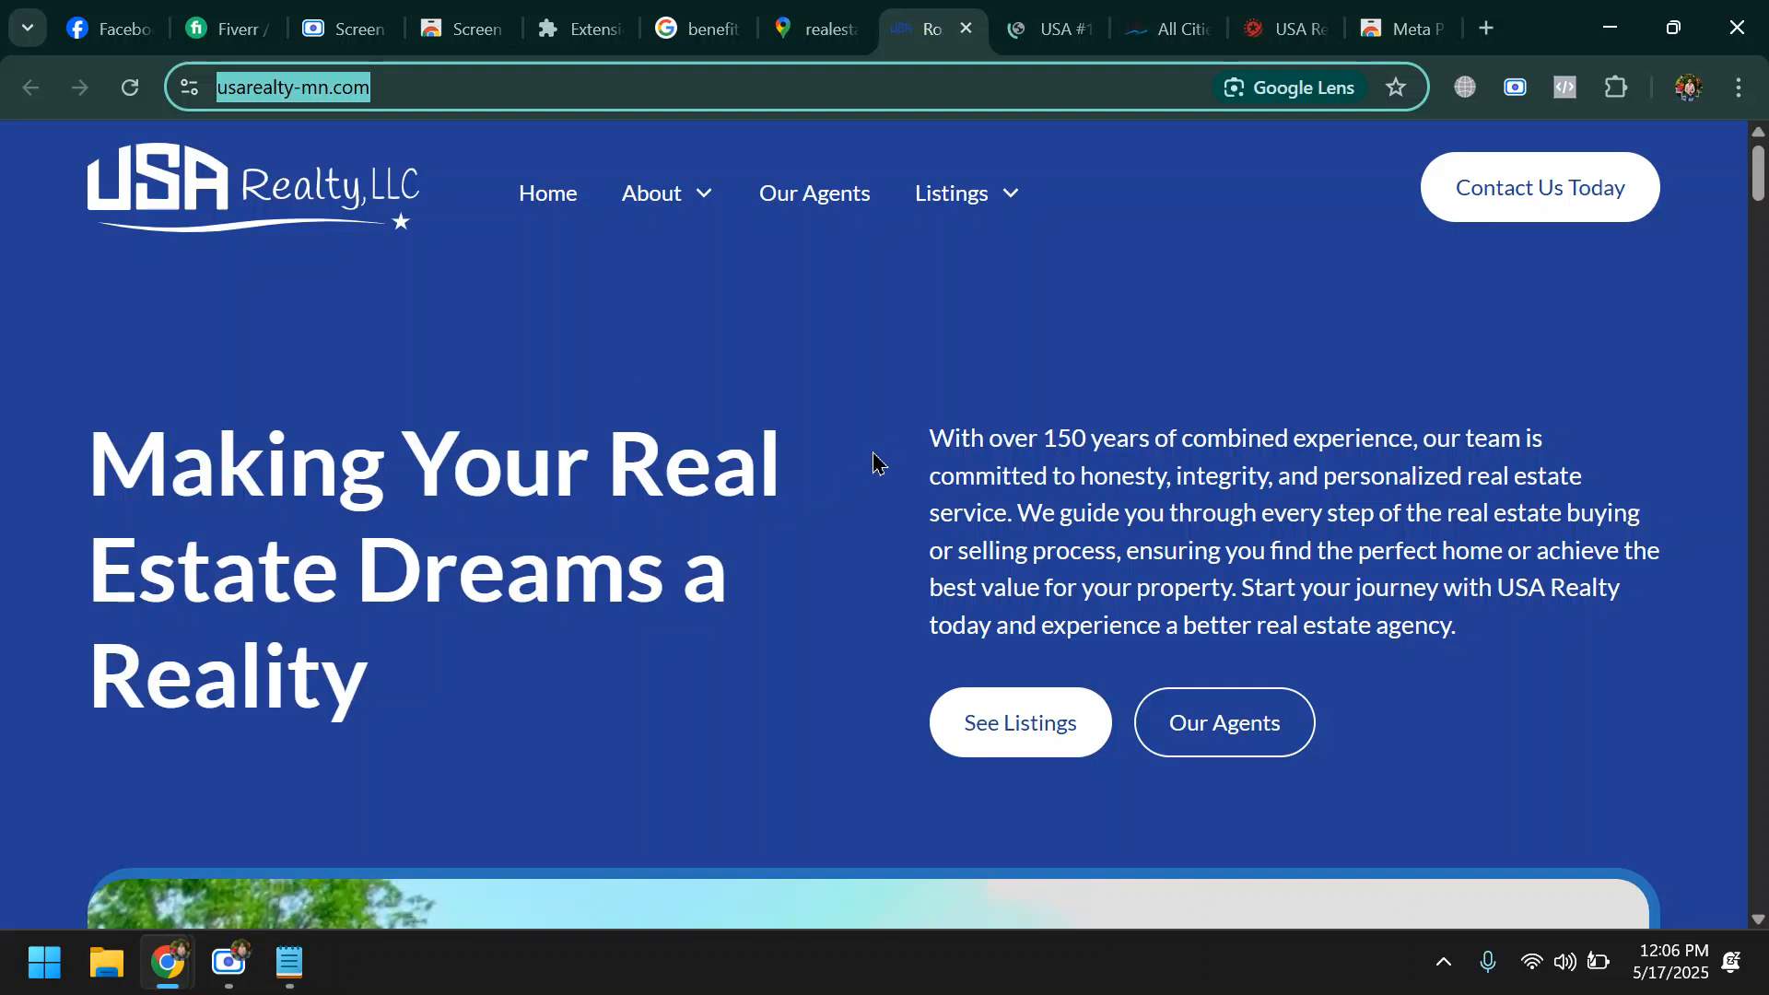
pyautogui.click(1566, 89)
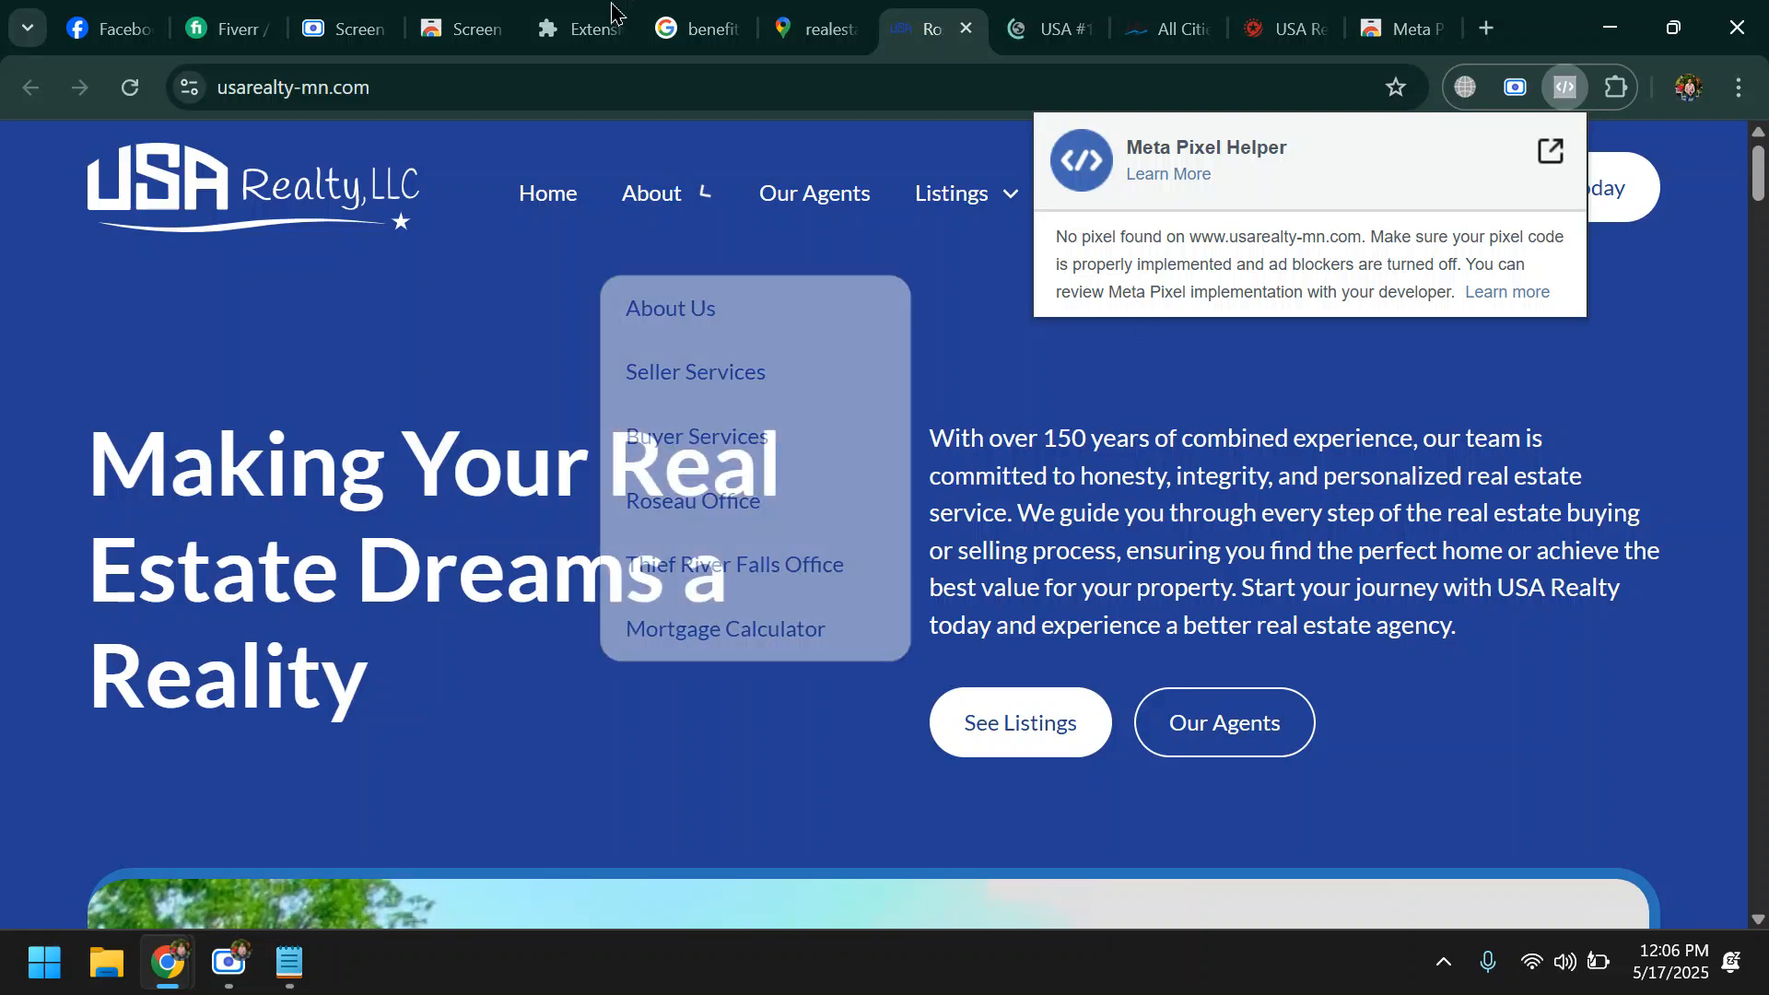
pyautogui.click(551, 88)
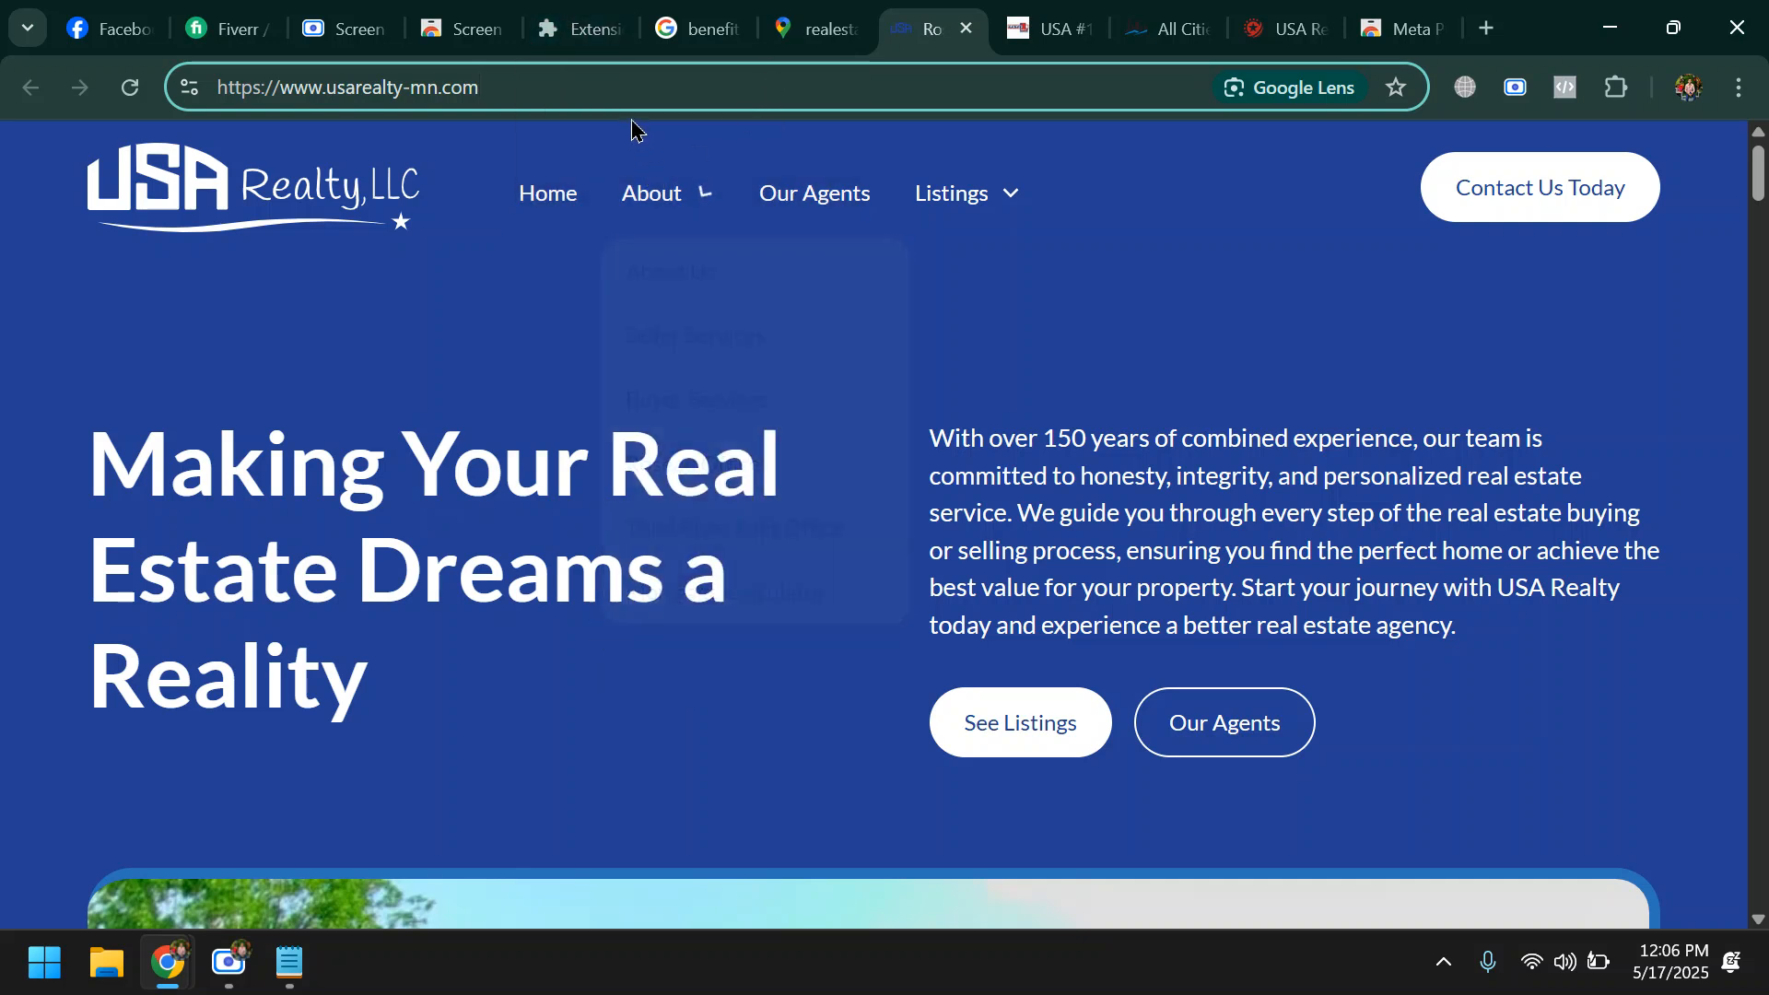
pyautogui.moveTo(551, 90); pyautogui.dragTo(145, 130)
pyautogui.hotkey('ctrl', 'c')
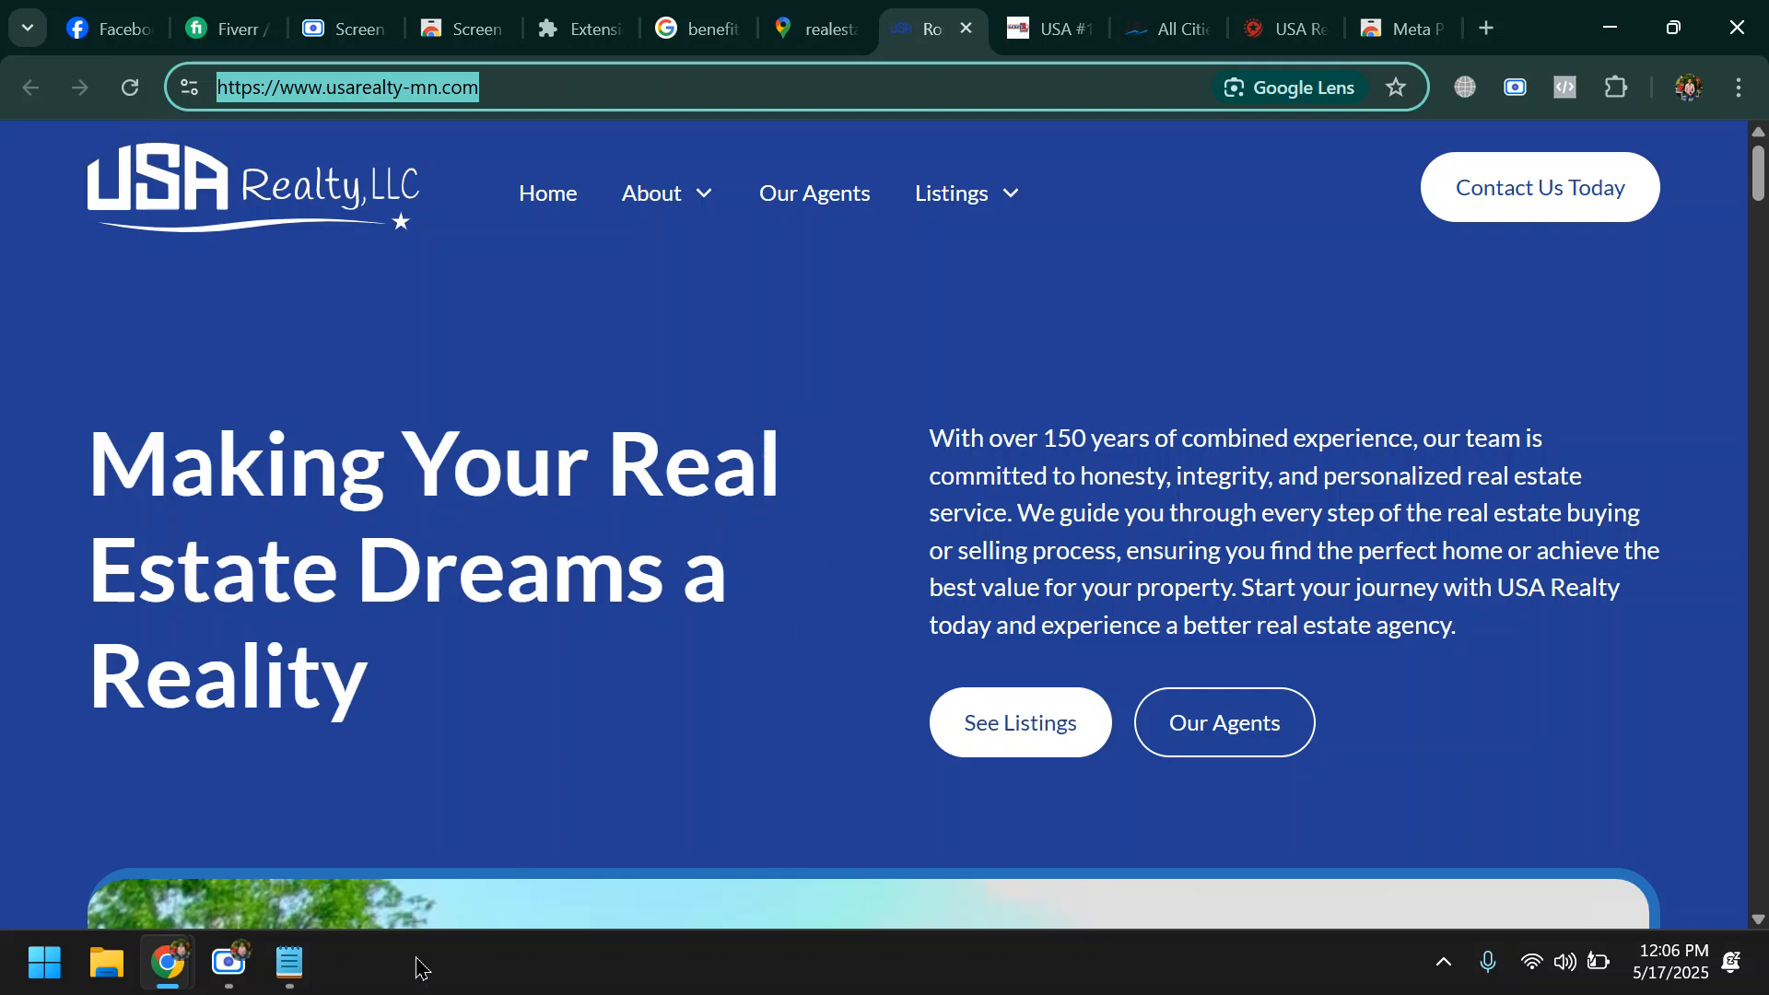
pyautogui.click(288, 962)
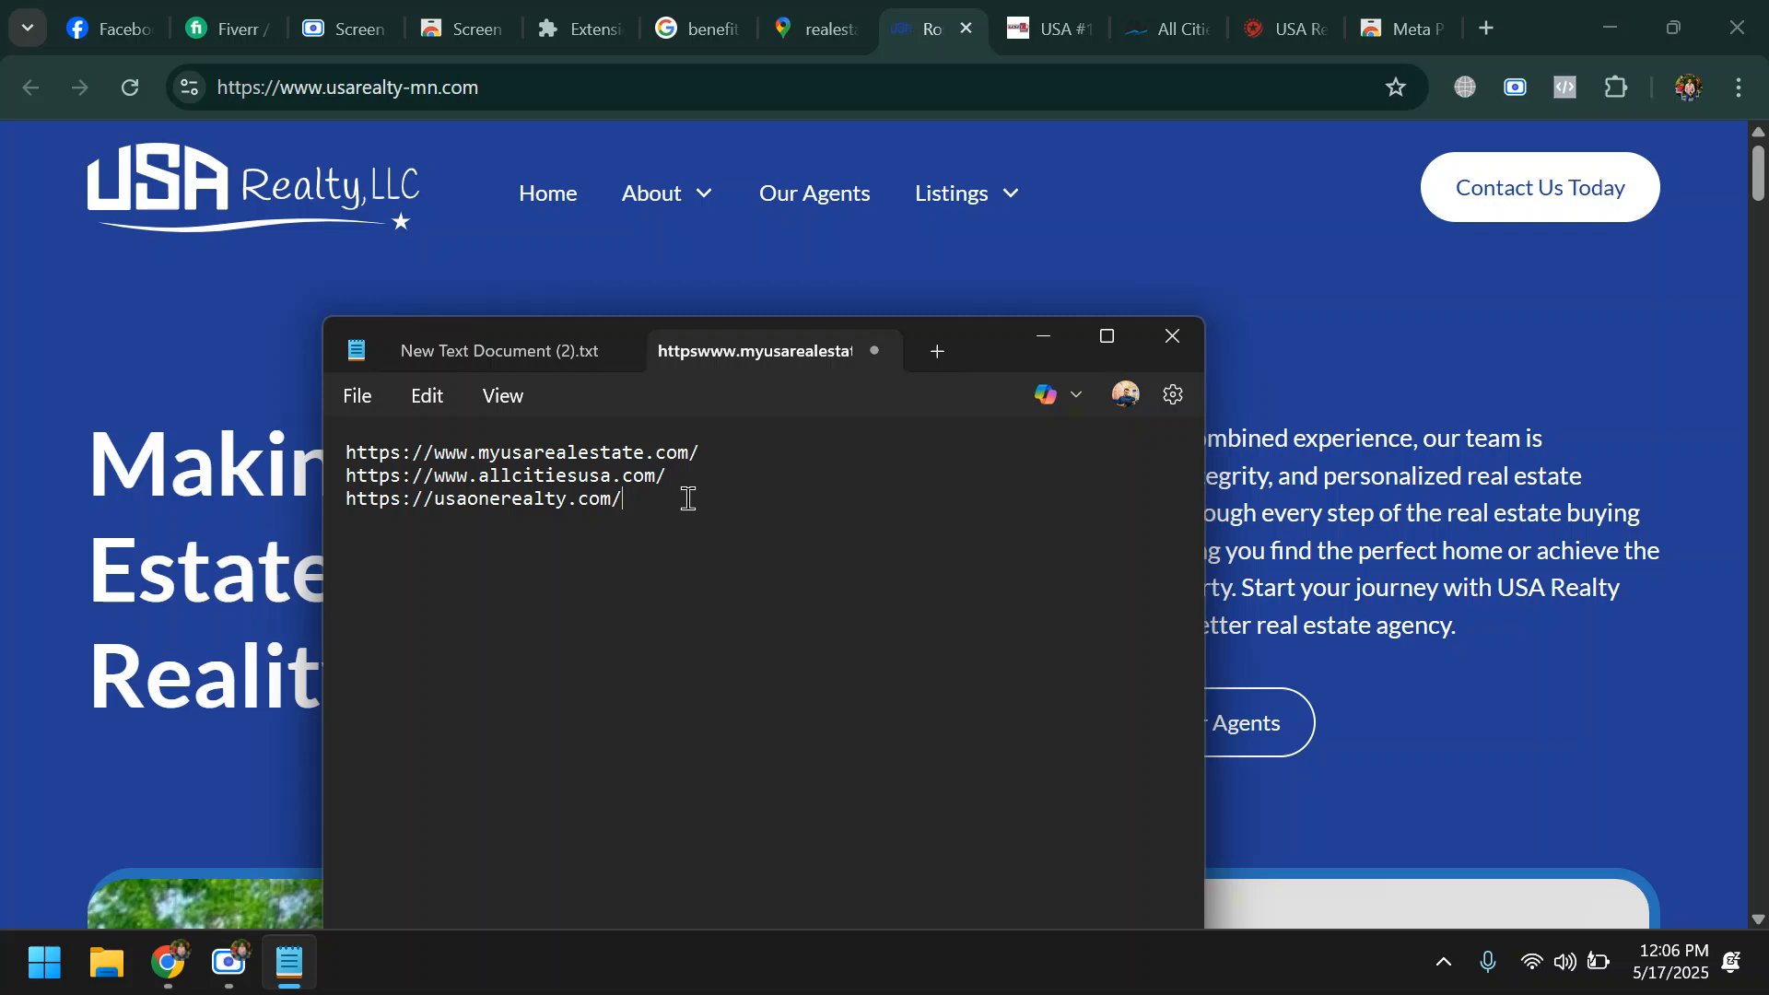
pyautogui.hotkey('ctrl', 'v')
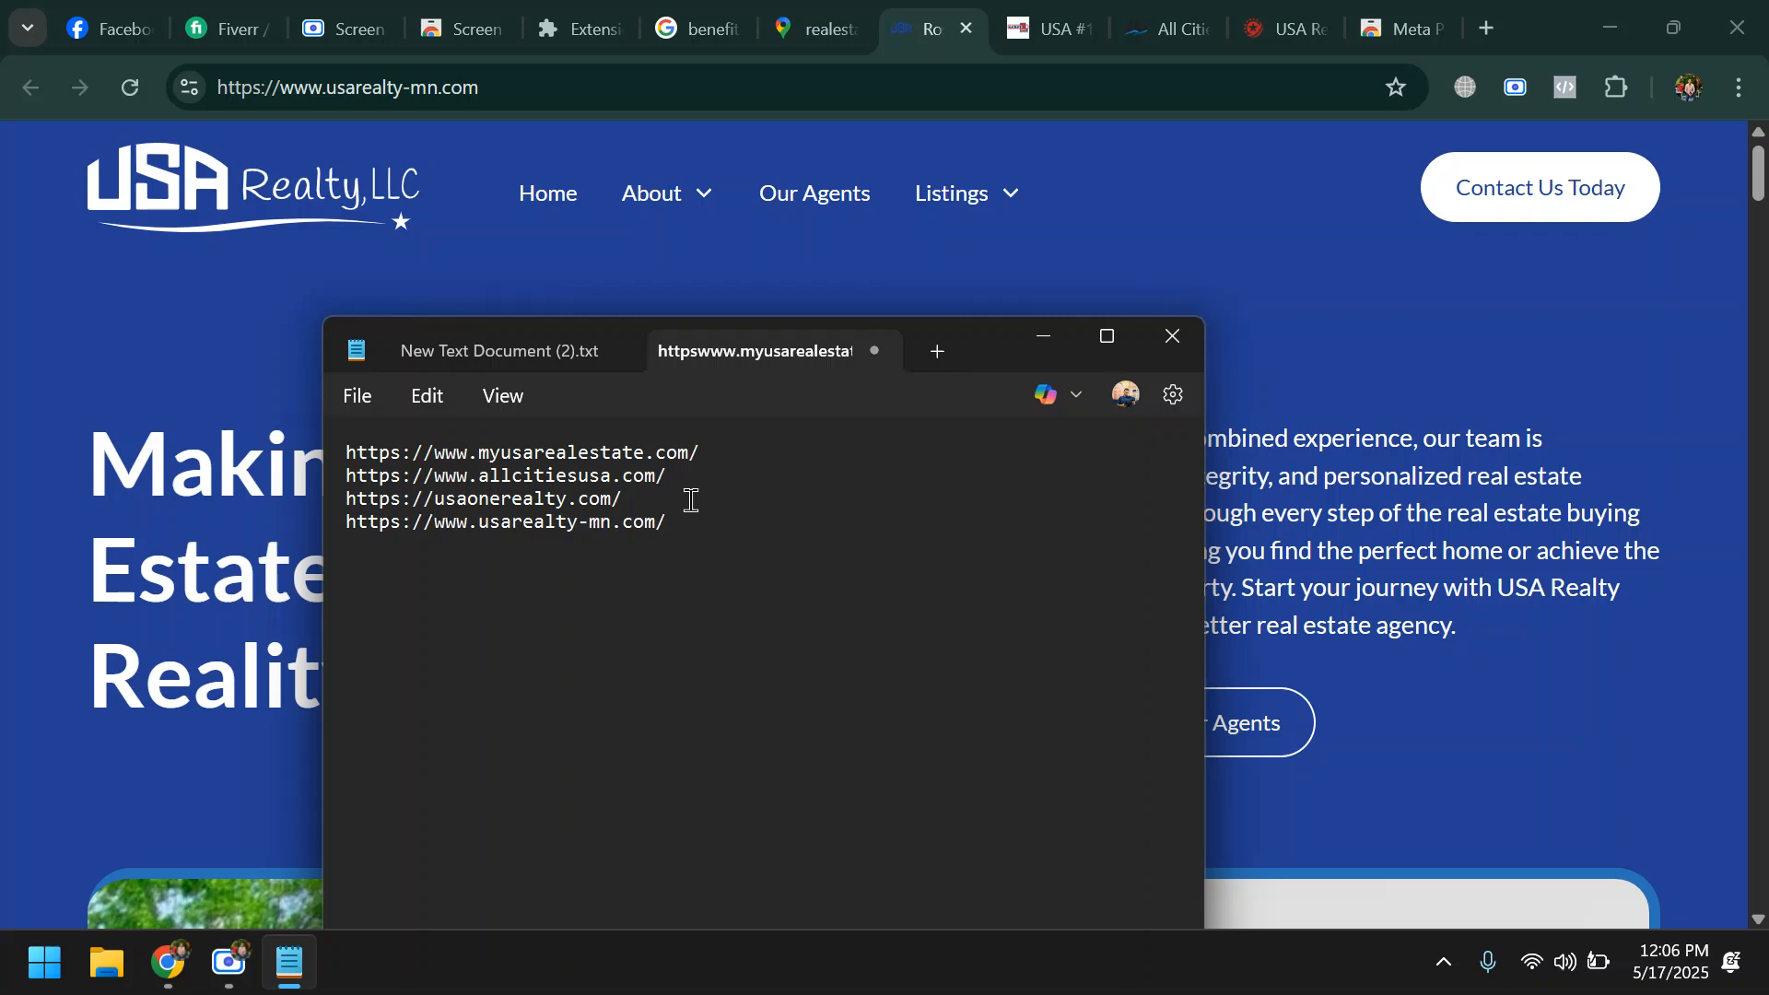
# - Return to the Google Maps results in Chrome and open the website of RealtyUSA Administration
pyautogui.click(815, 29)
pyautogui.scroll(-3, 447, 594)
pyautogui.scroll(-5, 451, 627)
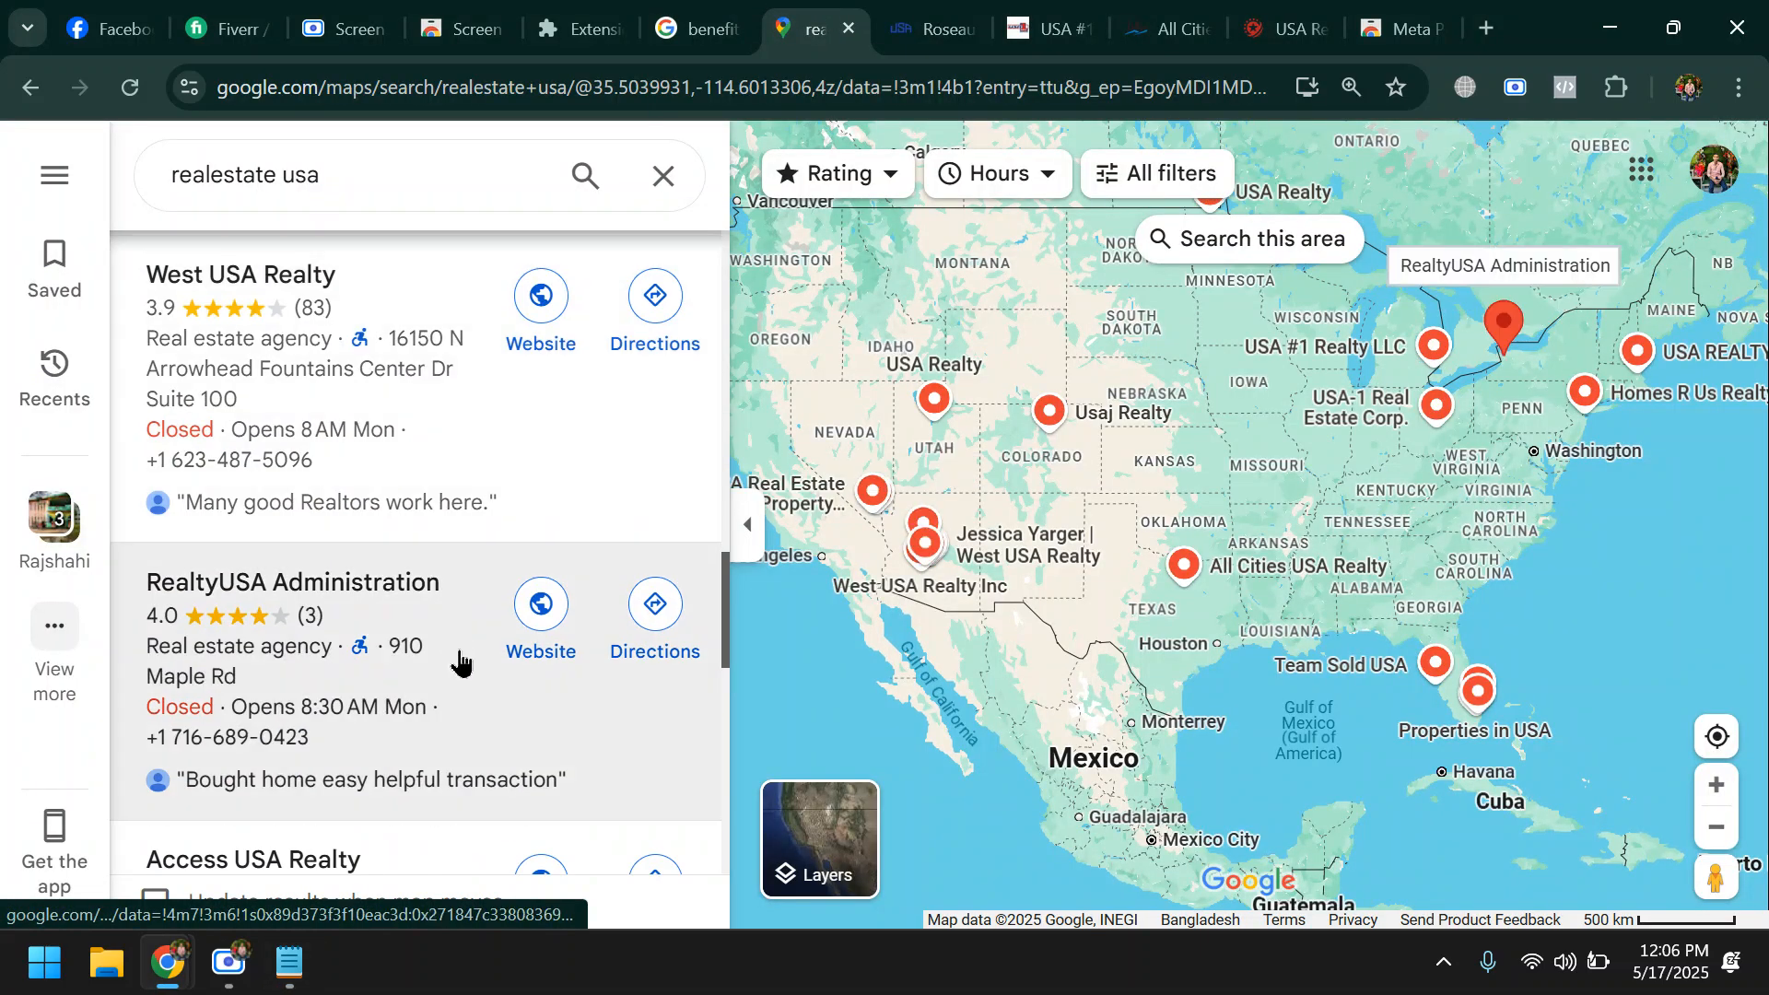
pyautogui.click(543, 374)
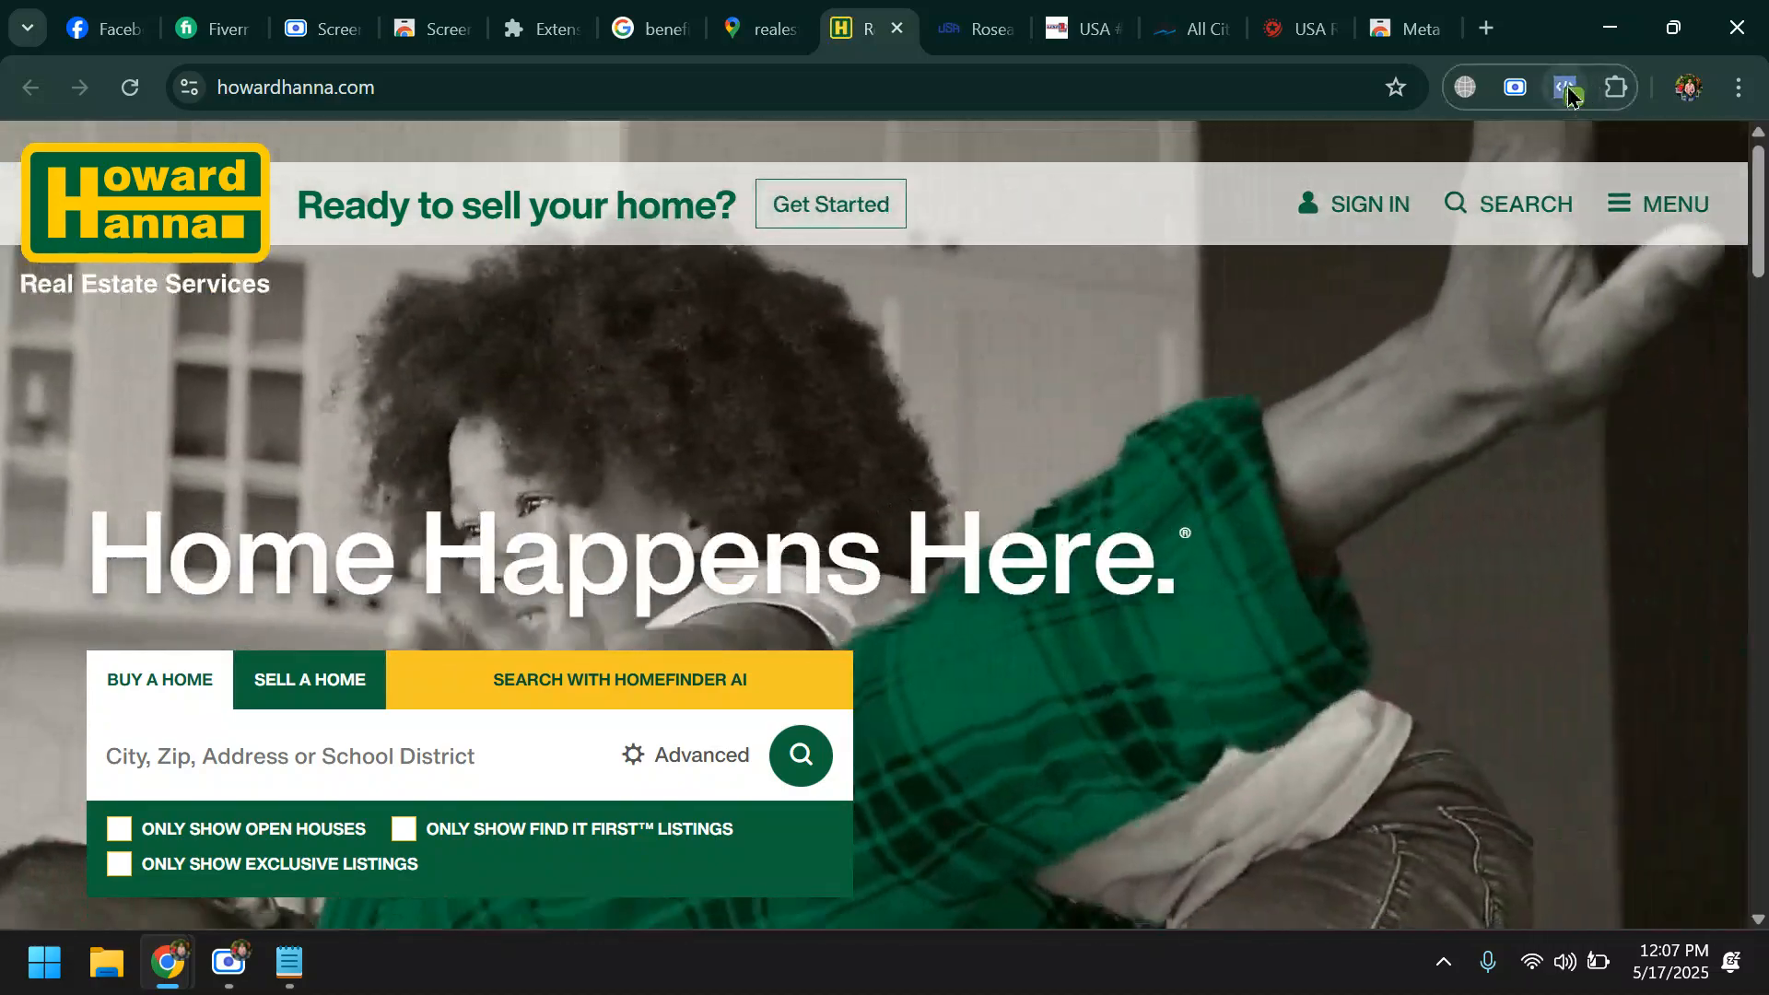
# - Check howardhanna.com with Meta Pixel Helper and examine all the listed pixels and their events
pyautogui.click(1566, 87)
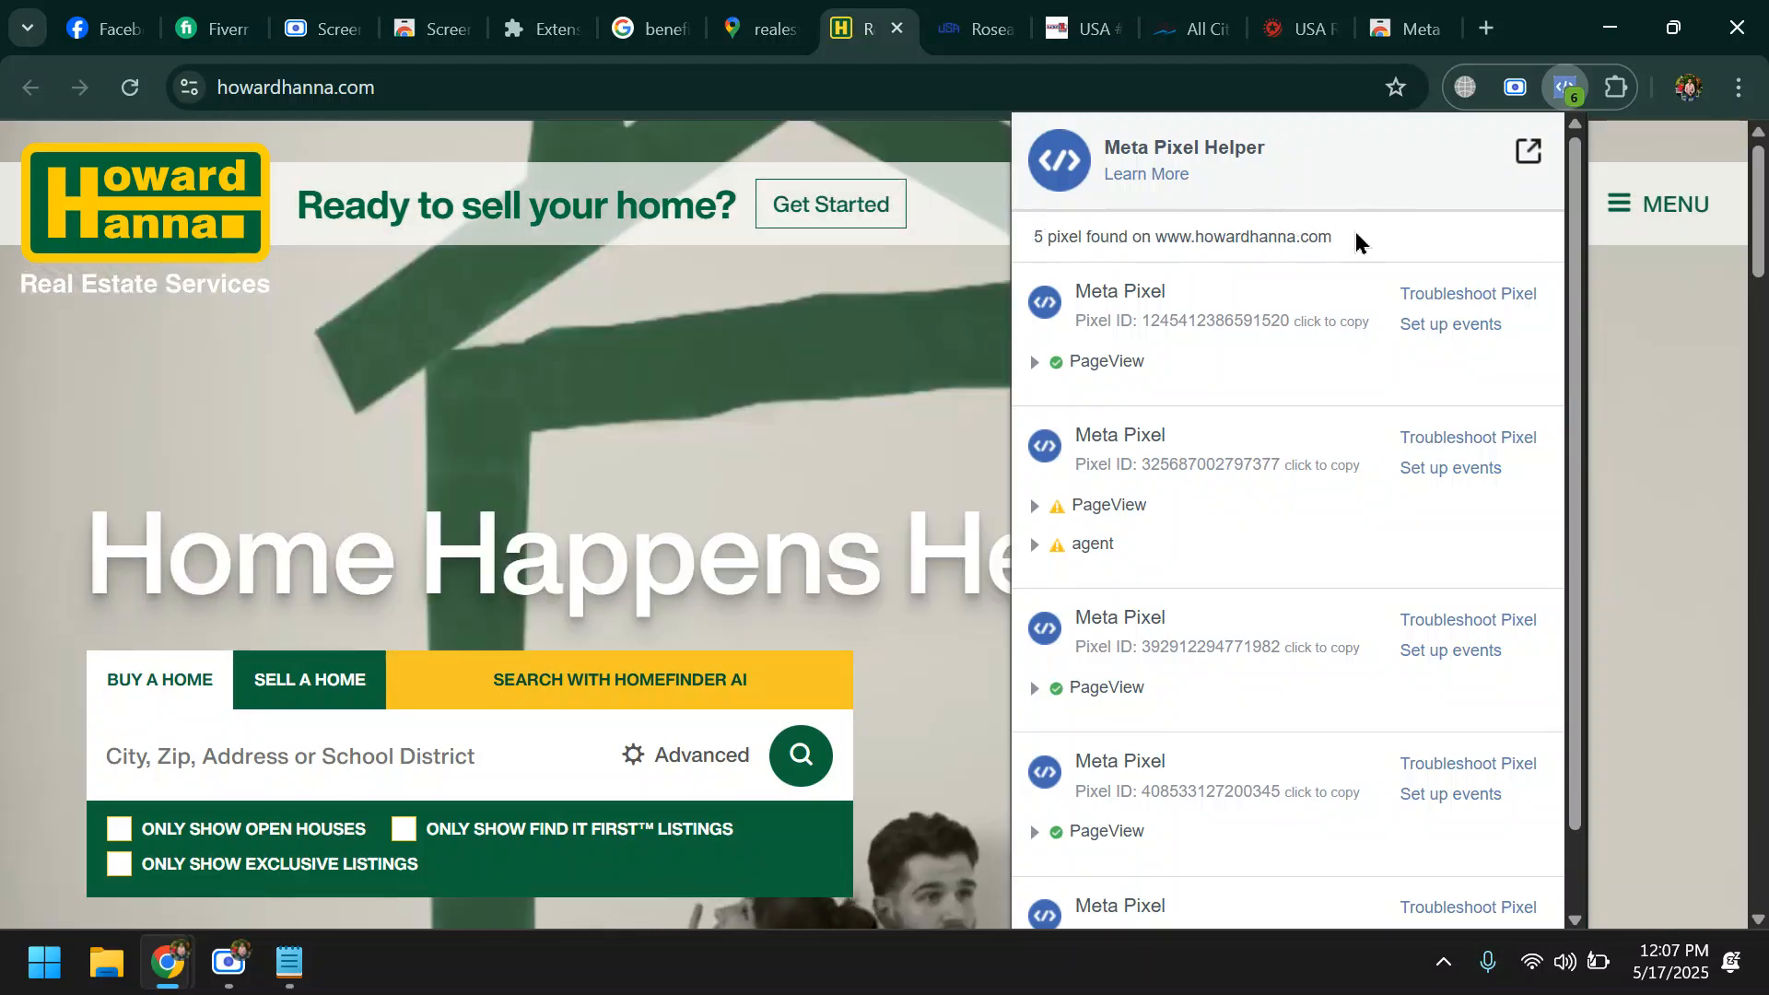
pyautogui.scroll(-1, 1219, 553)
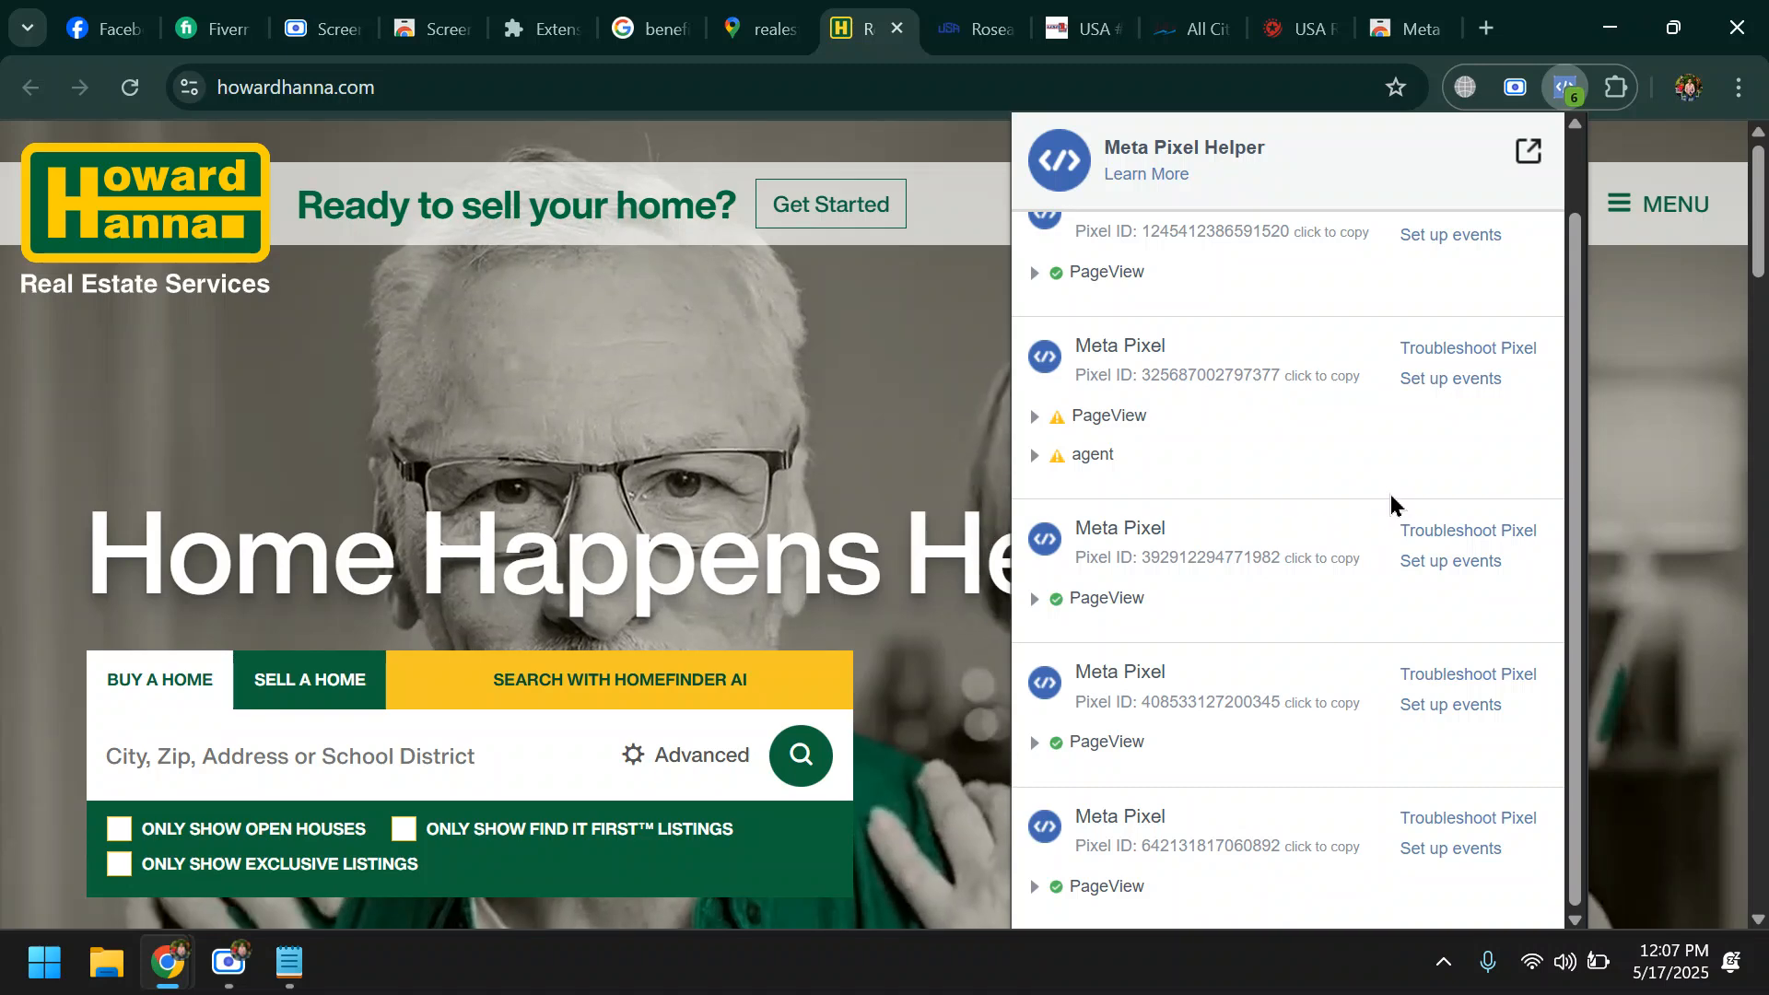
pyautogui.scroll(1, 1418, 498)
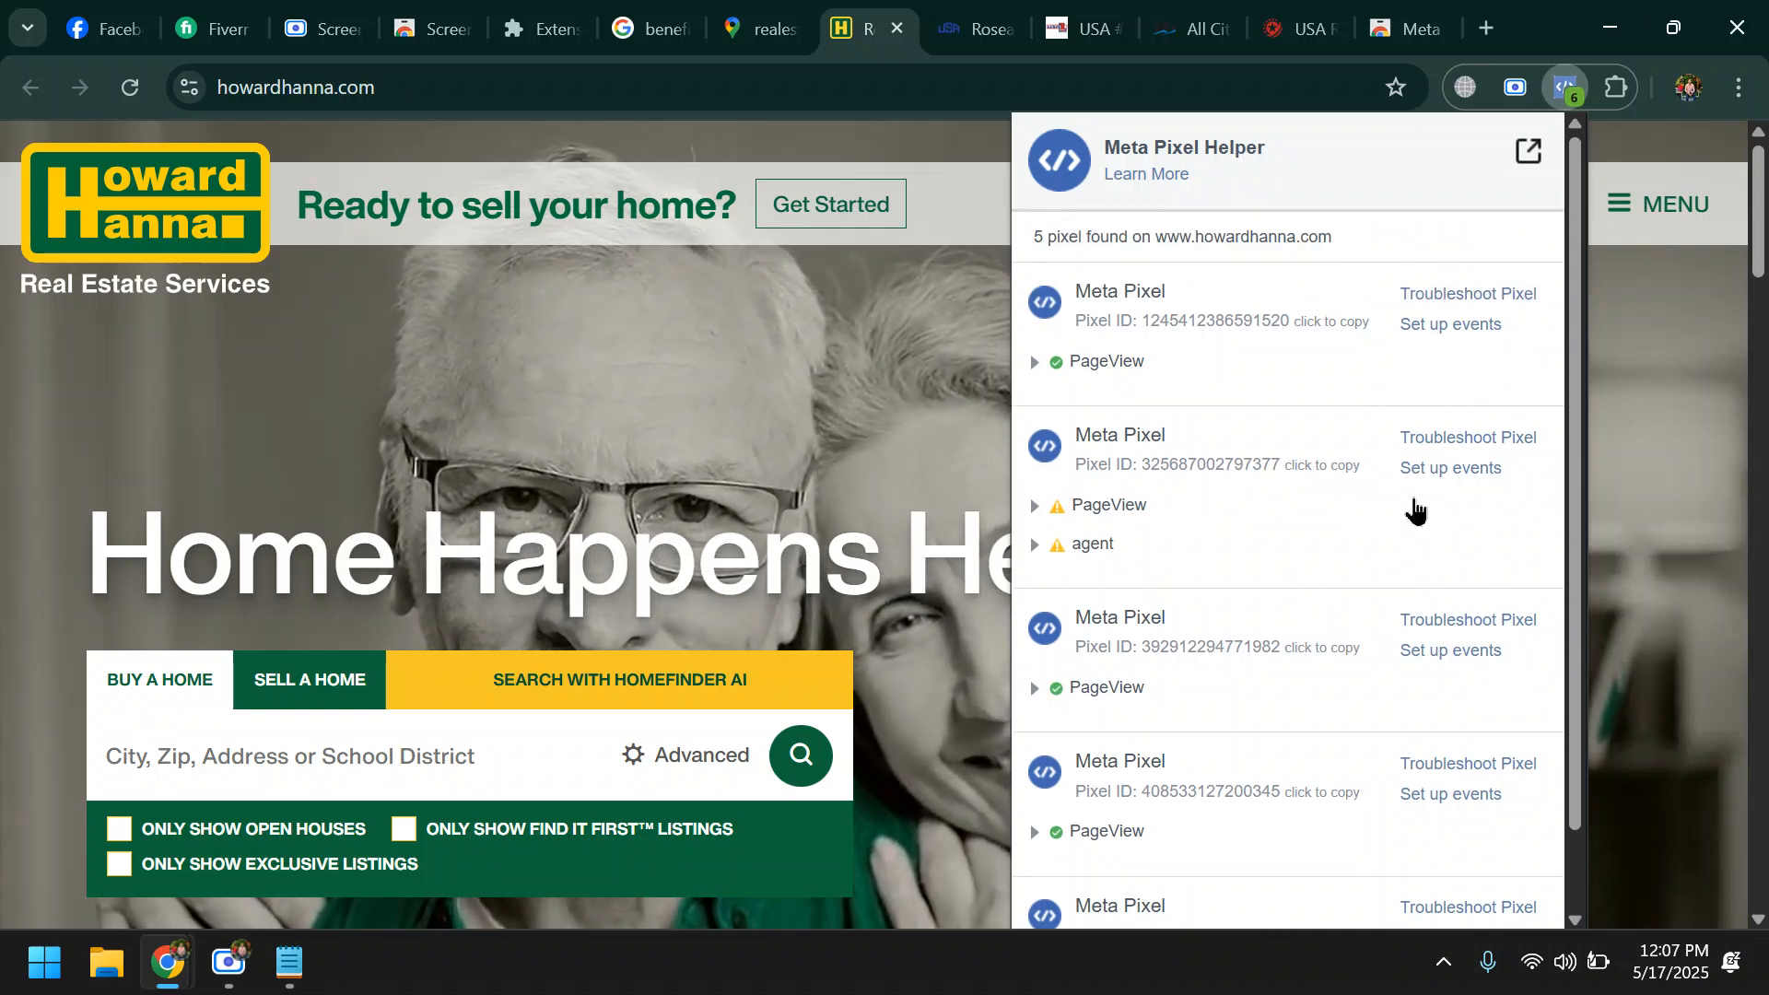
pyautogui.scroll(-1, 1363, 590)
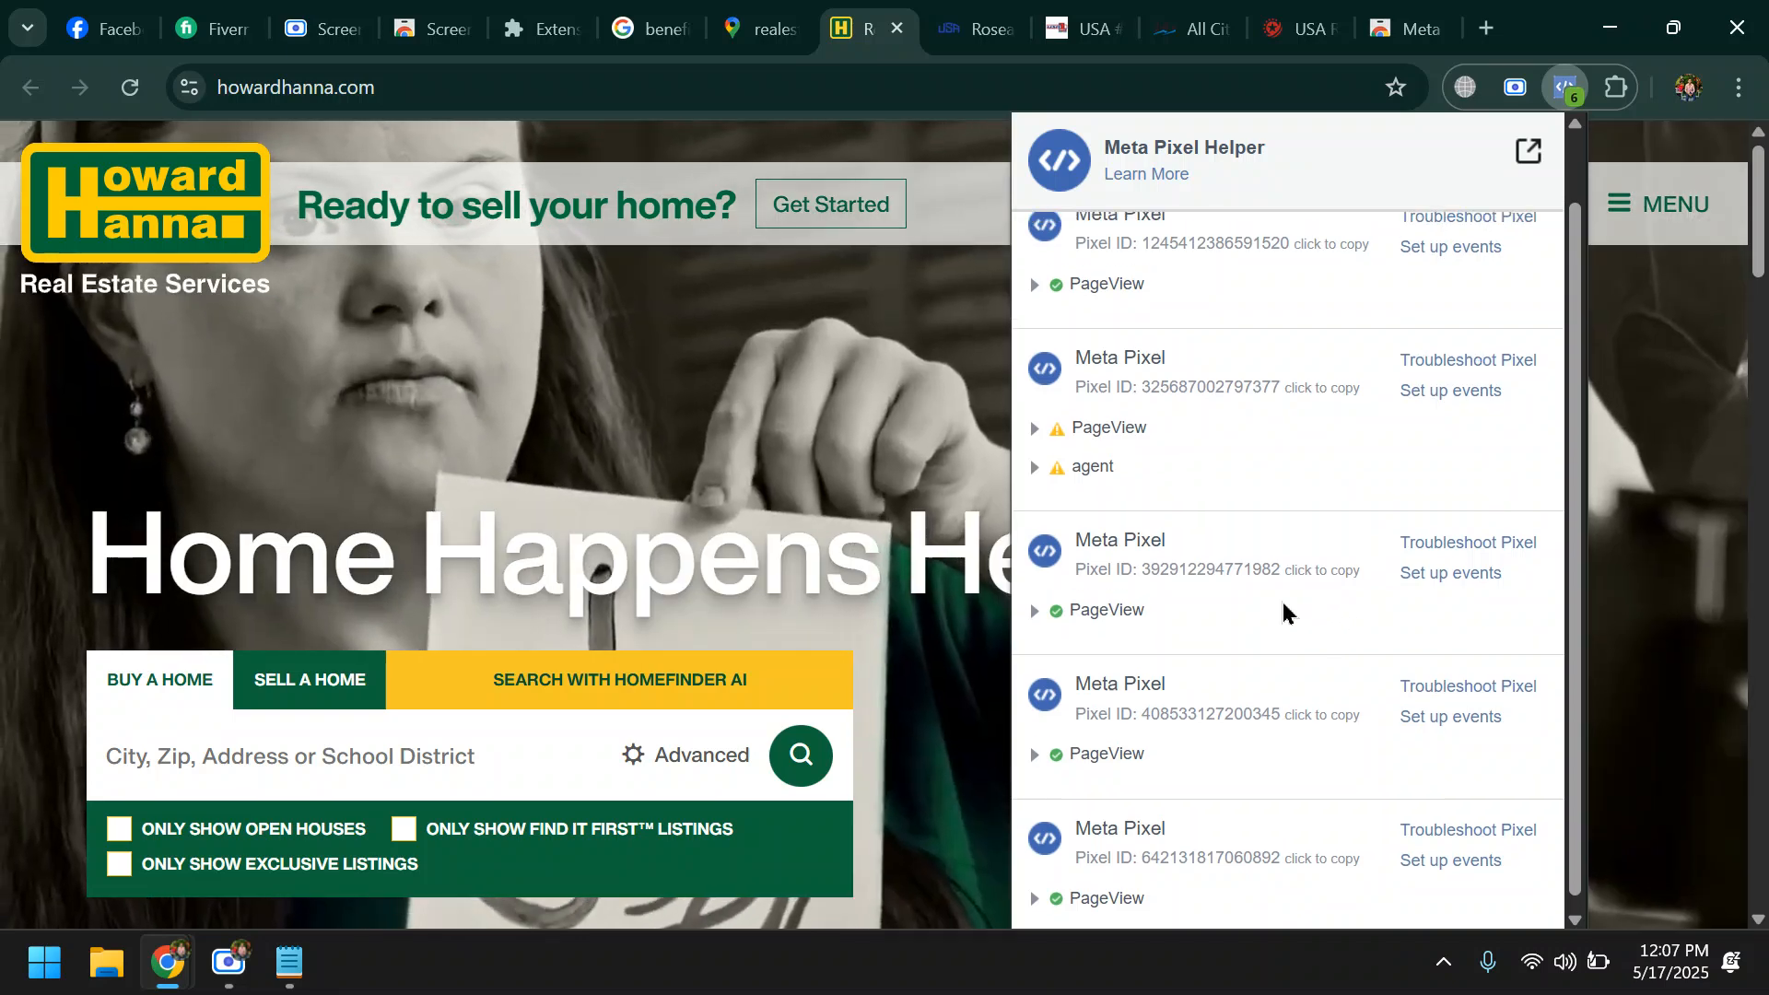
pyautogui.scroll(1, 1283, 601)
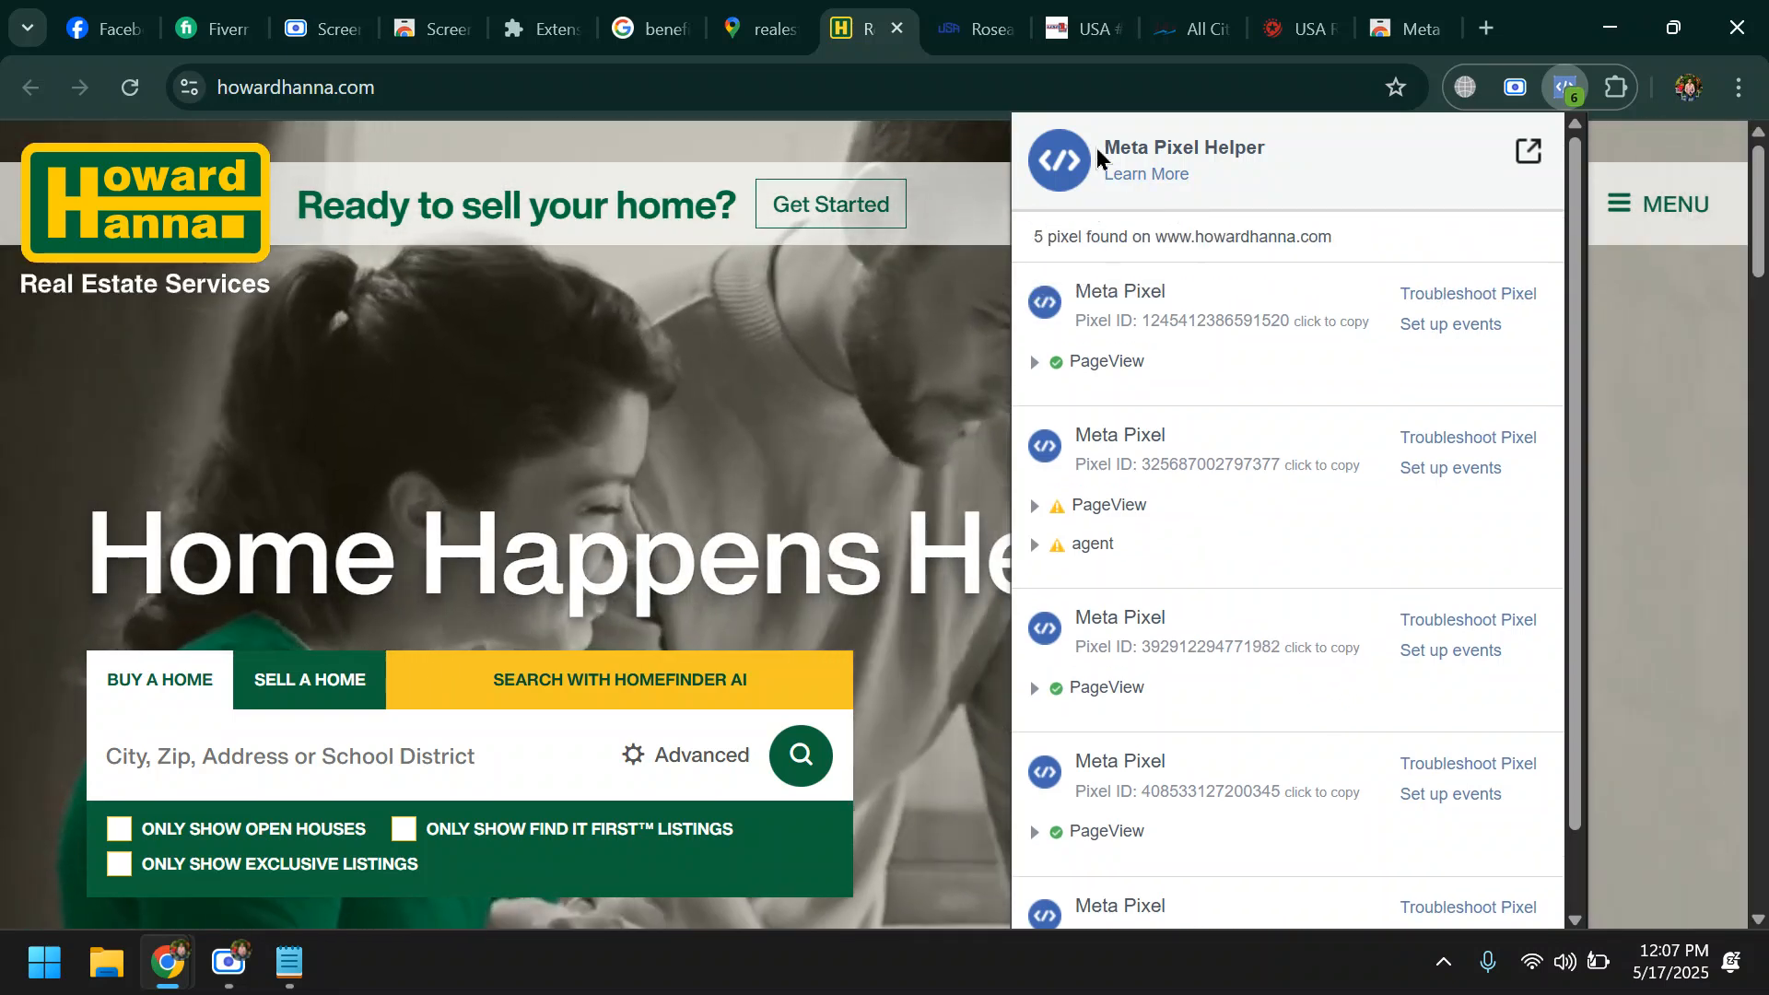
pyautogui.scroll(-1, 1159, 822)
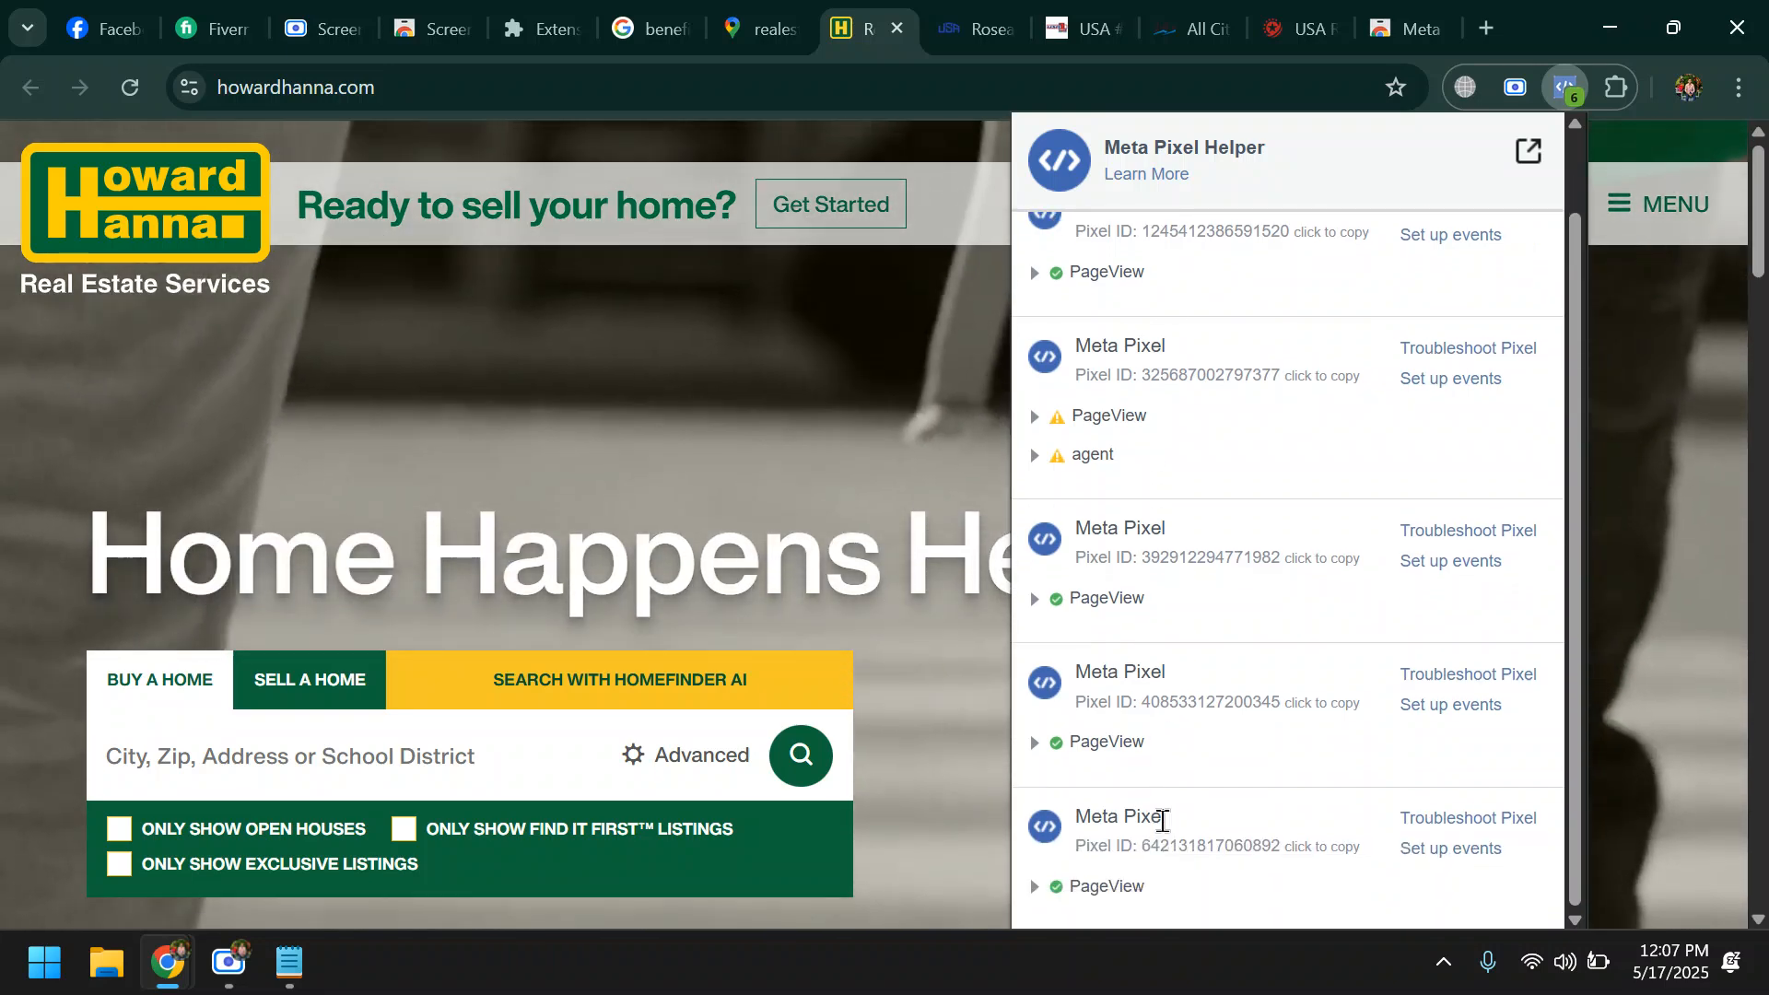
pyautogui.scroll(1, 1166, 783)
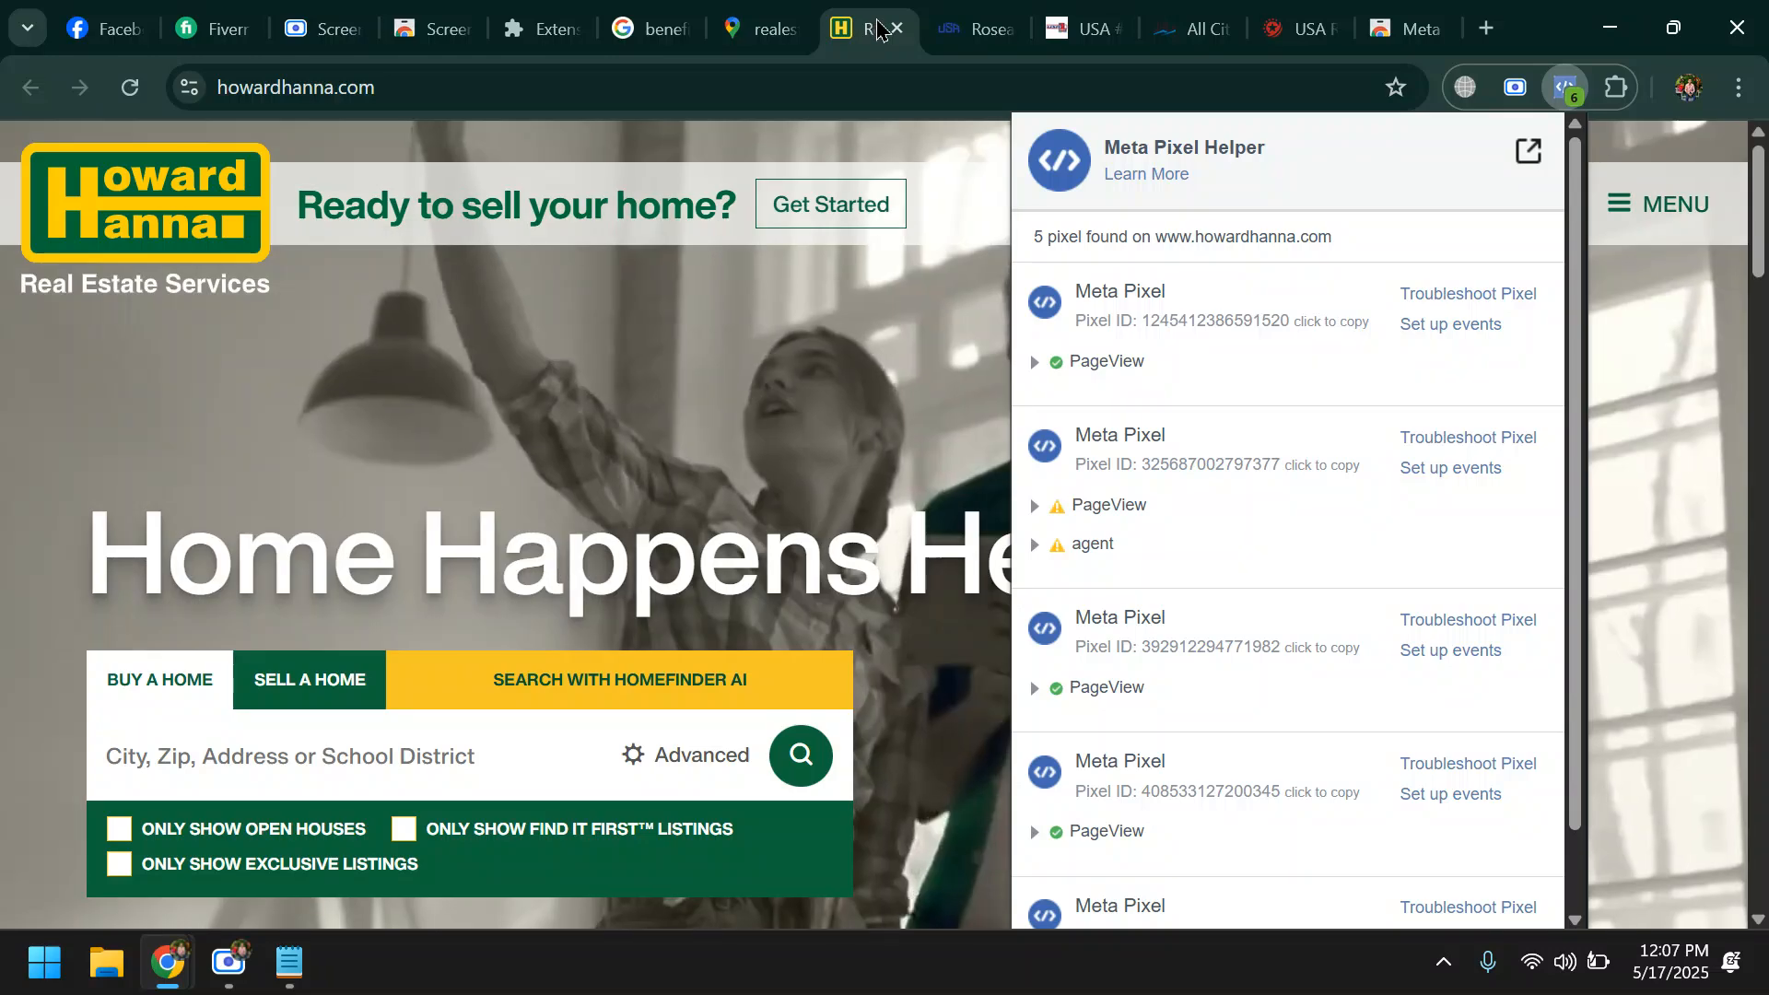
pyautogui.click(594, 89)
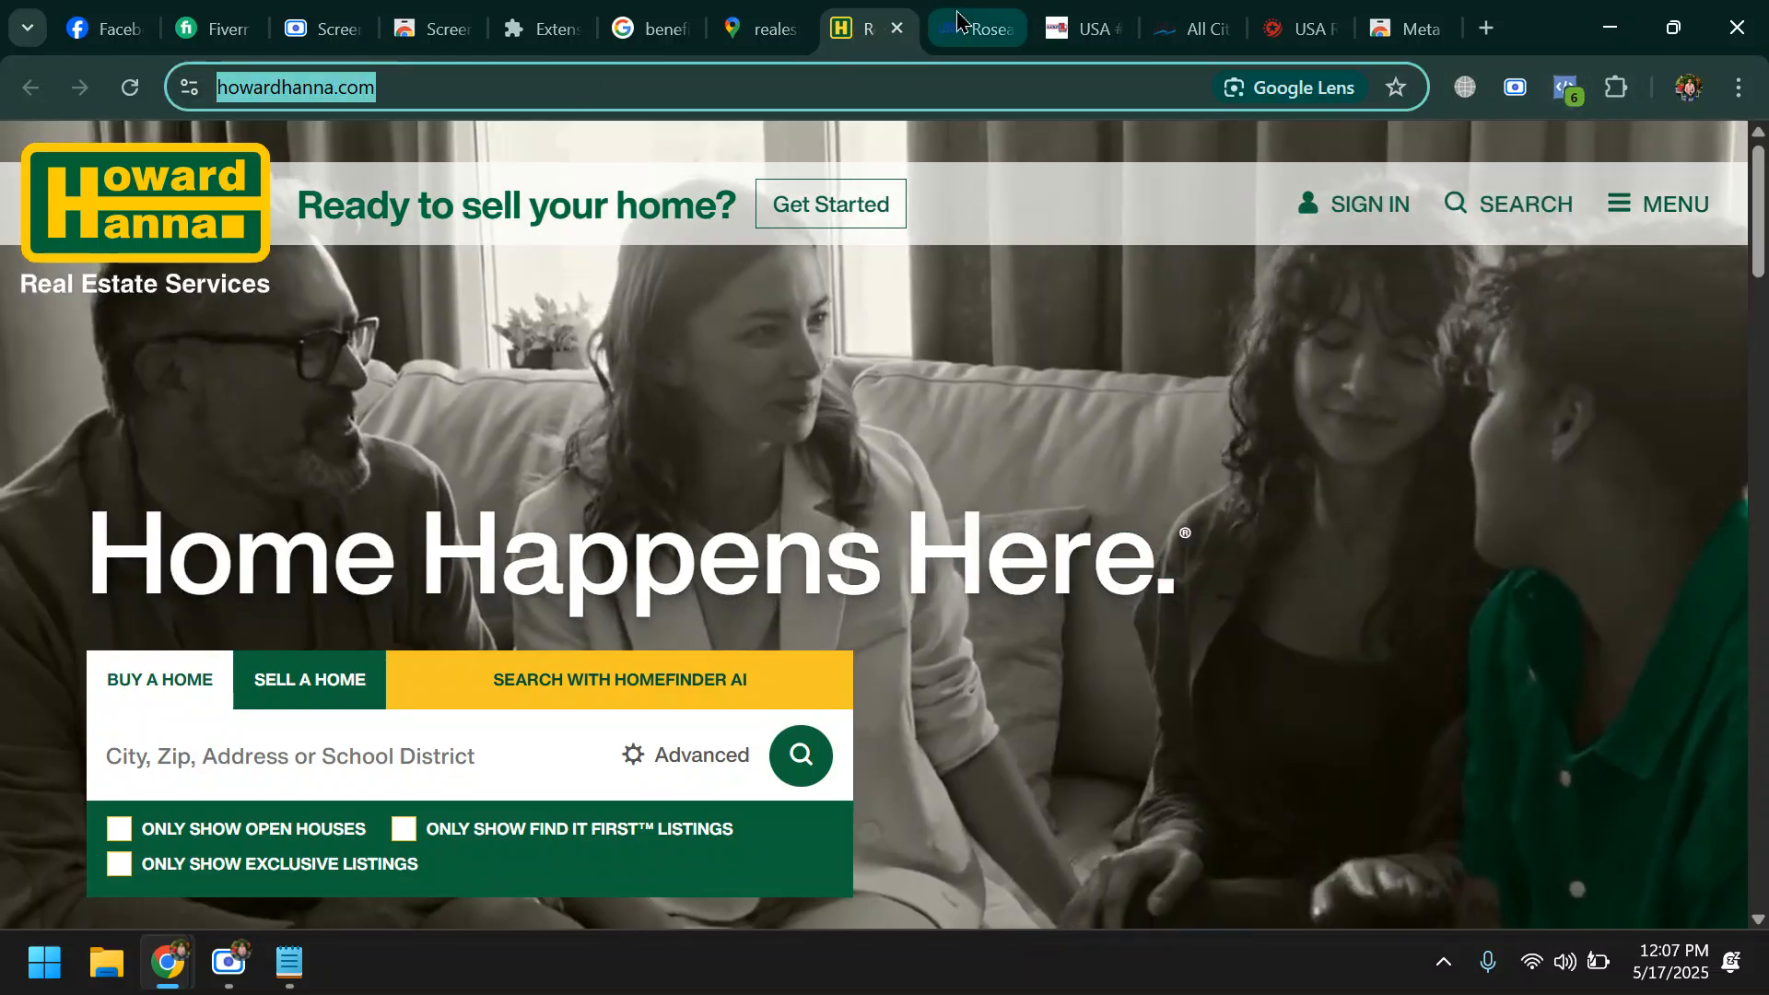
# - Recheck the usarealty-mn.com website with Meta Pixel Helper for comparison and return to the Howard Hanna website
pyautogui.click(976, 28)
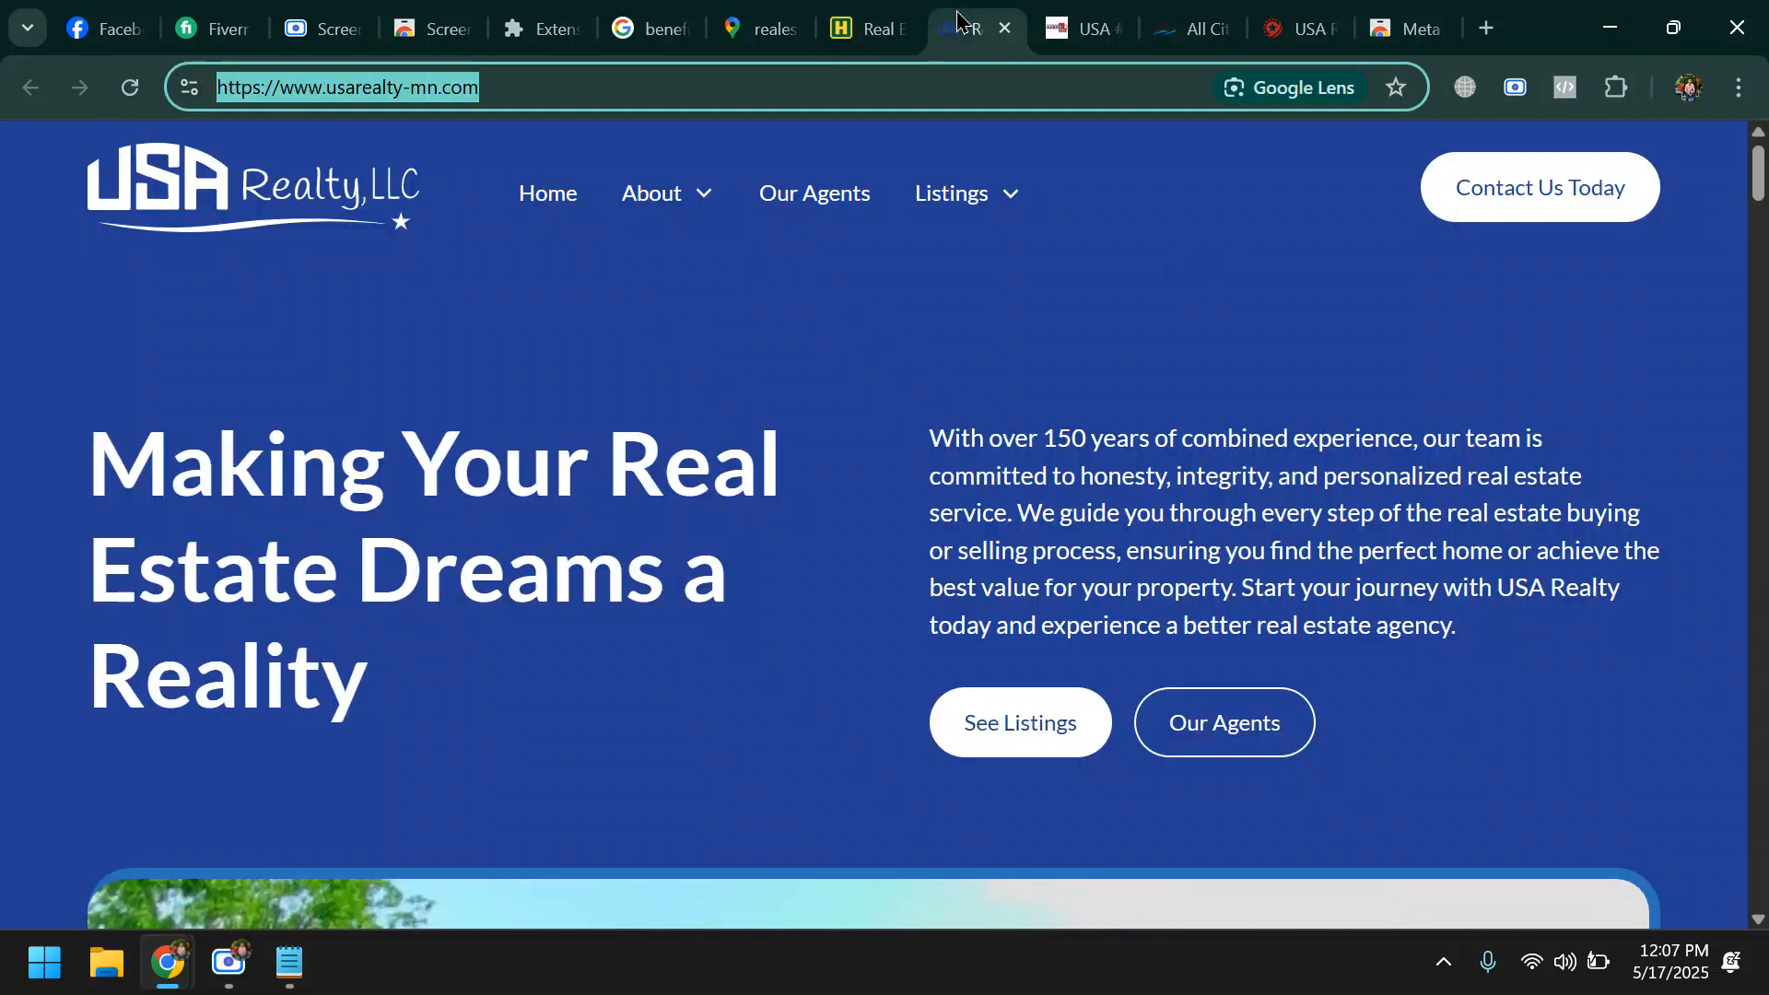
pyautogui.click(1557, 87)
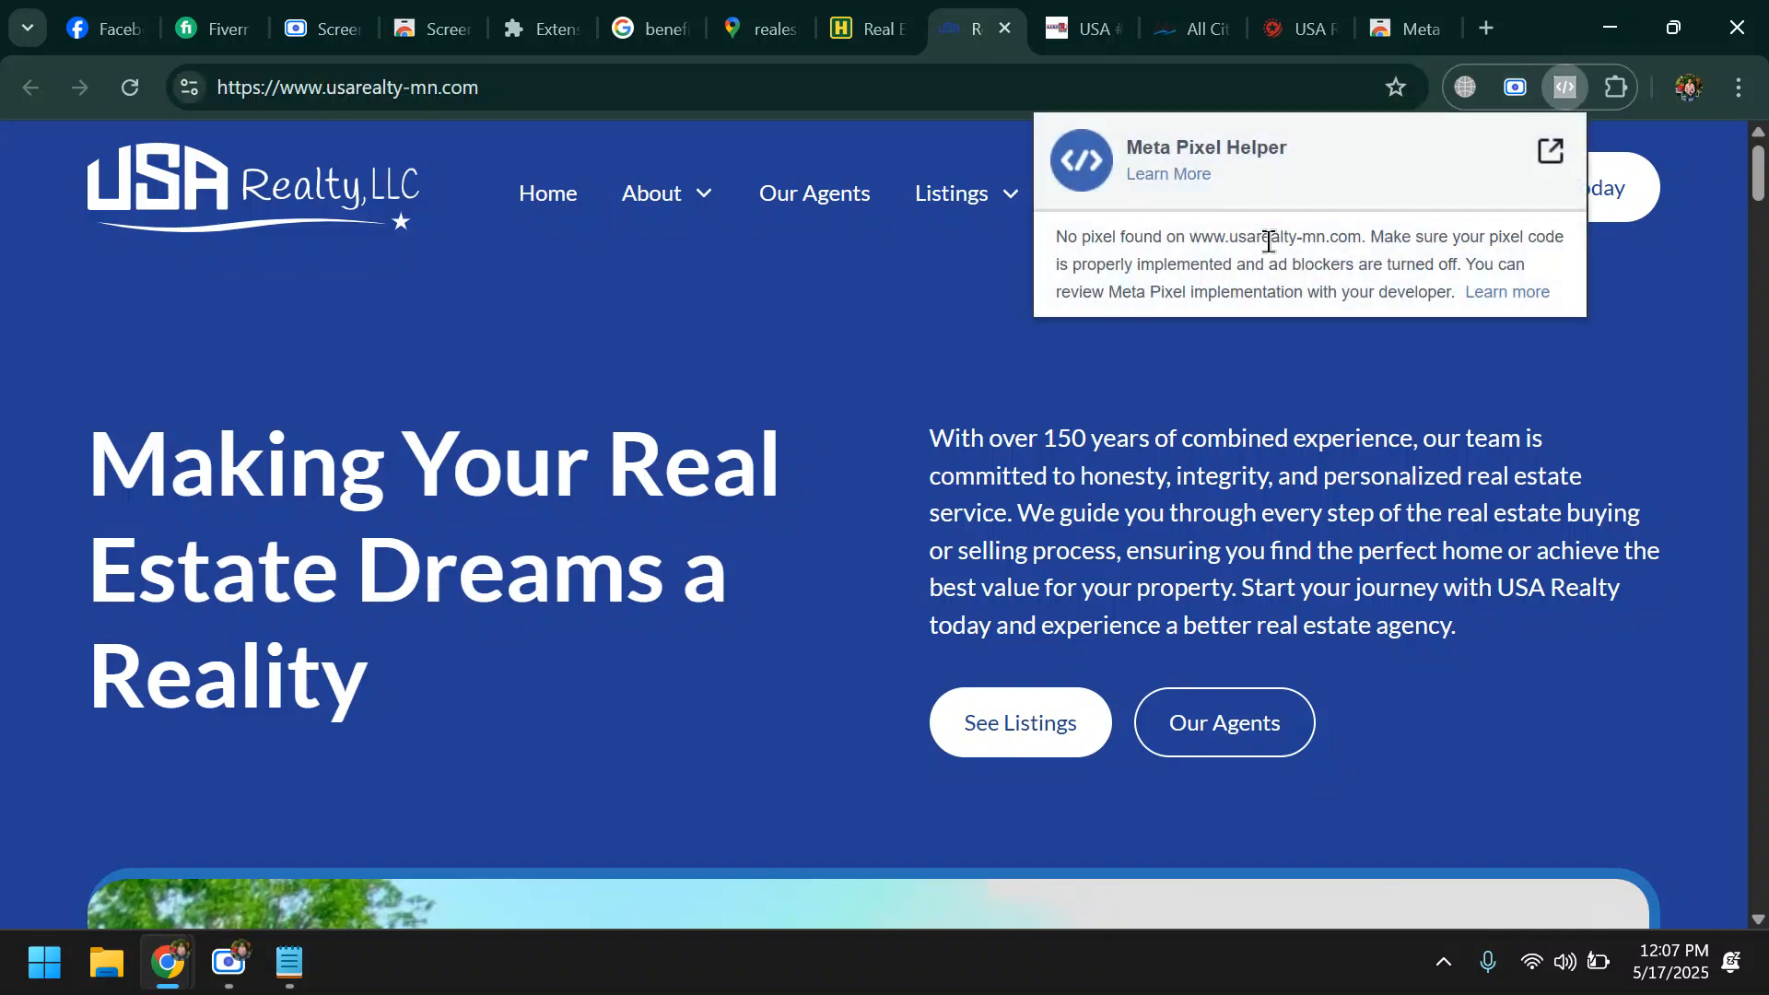
pyautogui.click(868, 29)
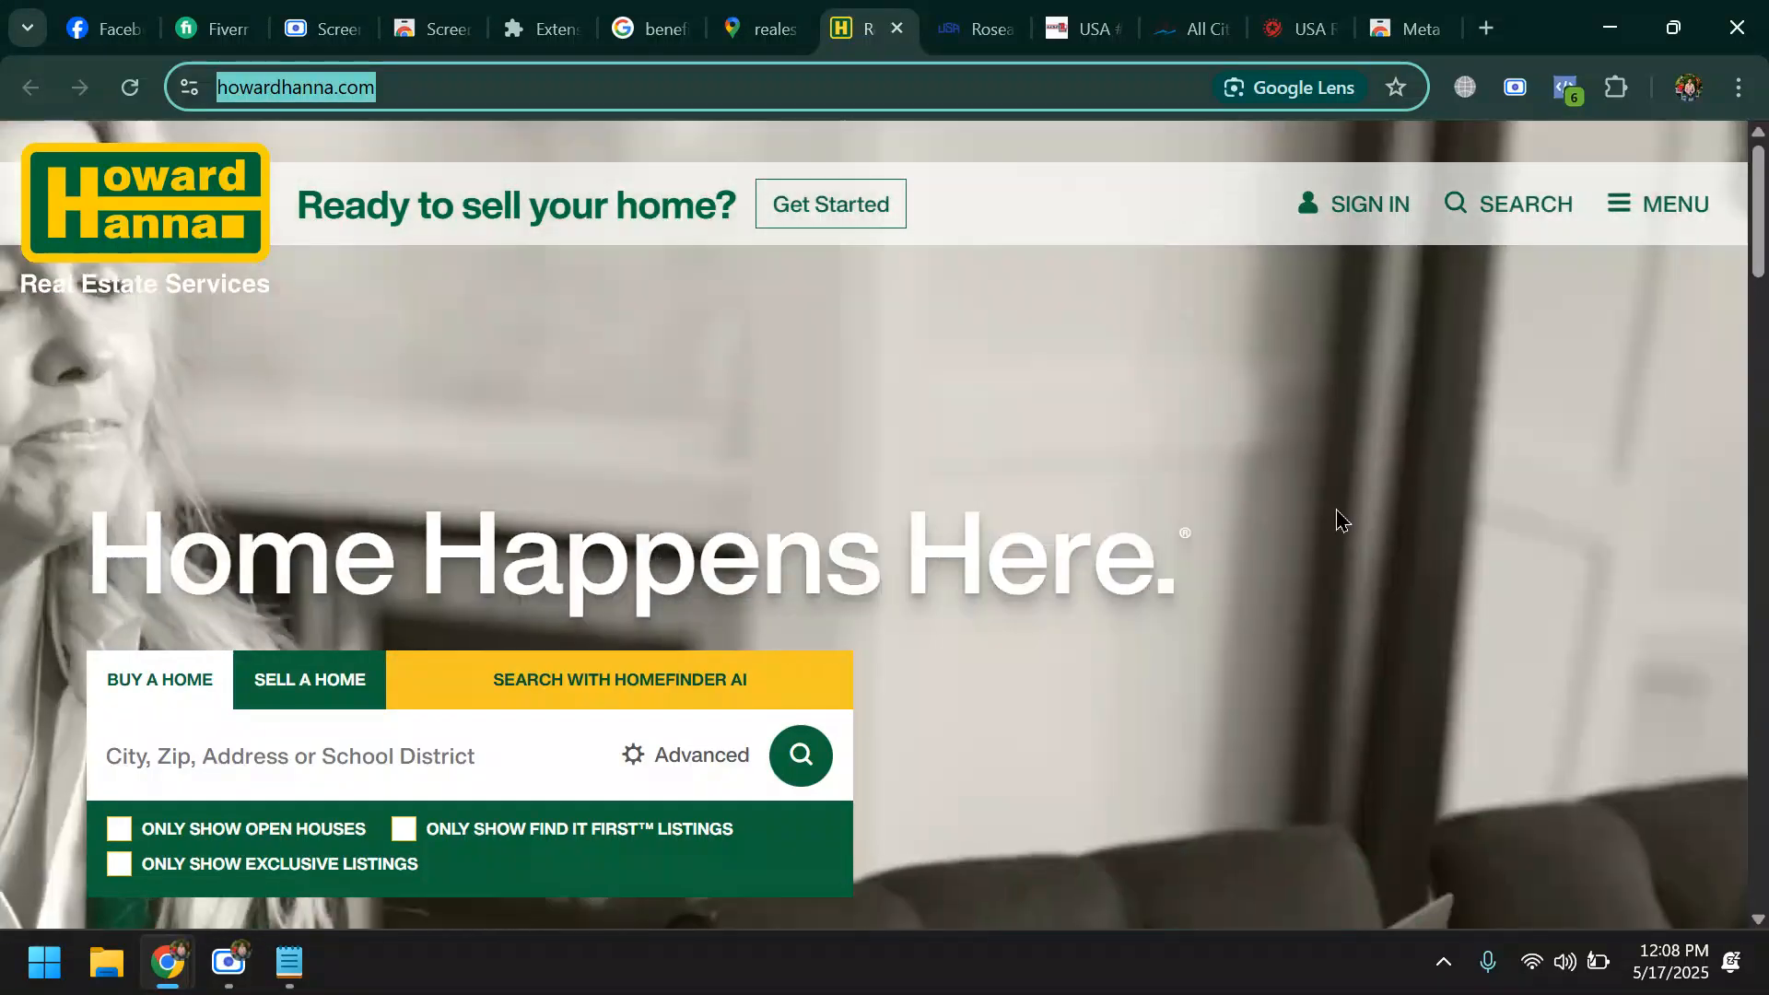
# - Look over the real estate agencies in the Google Maps results for realestate usa
pyautogui.click(748, 33)
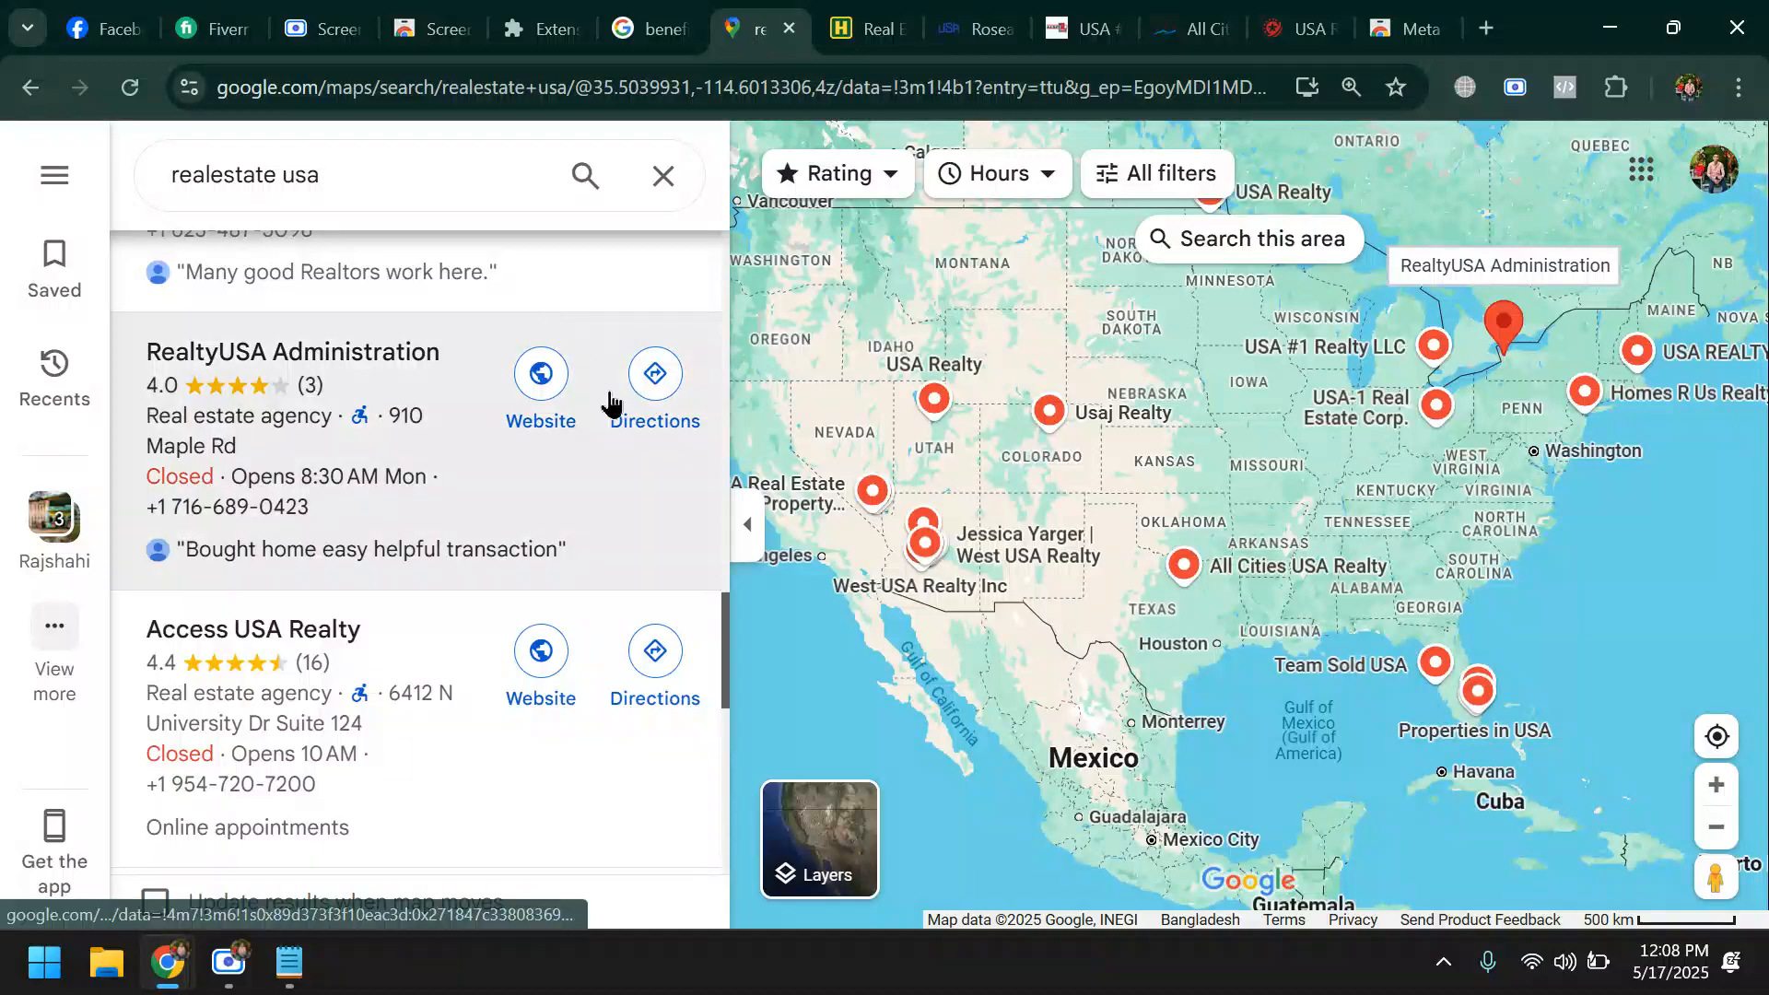
pyautogui.scroll(-5, 553, 410)
pyautogui.scroll(5, 534, 423)
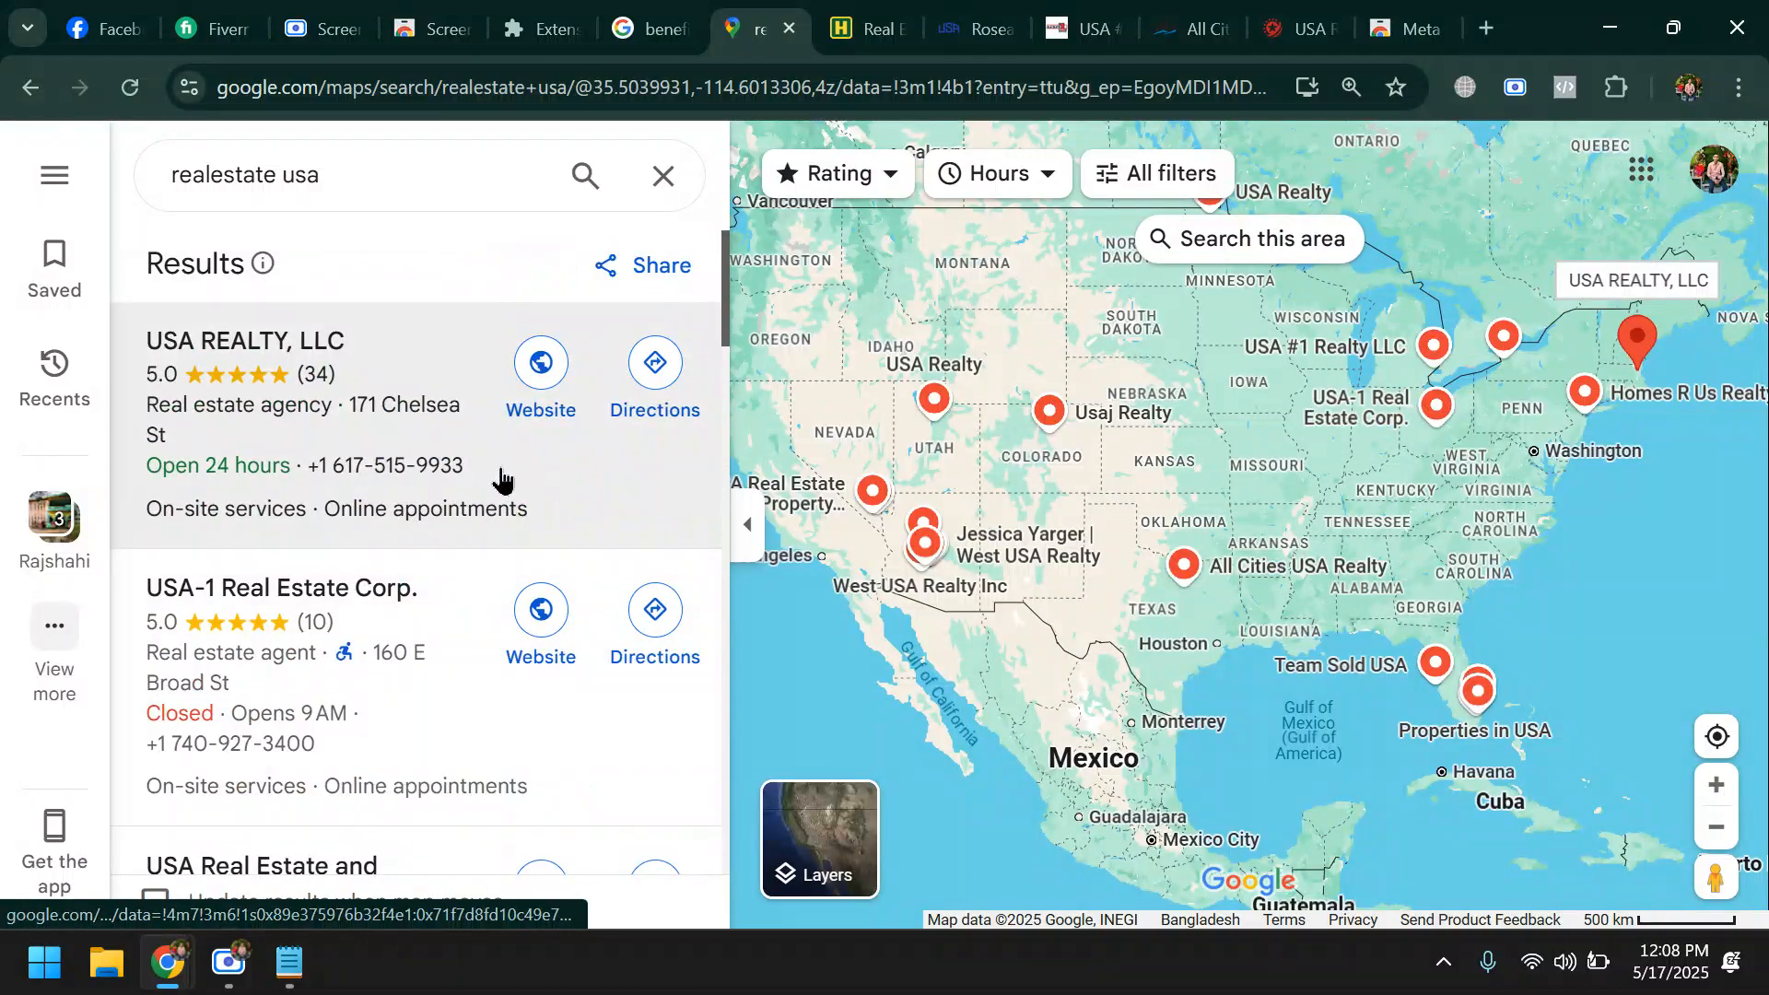
# - Open USA Realty's Facebook page in a new tab from the link in the usarealty-mn.com footer
pyautogui.click(986, 18)
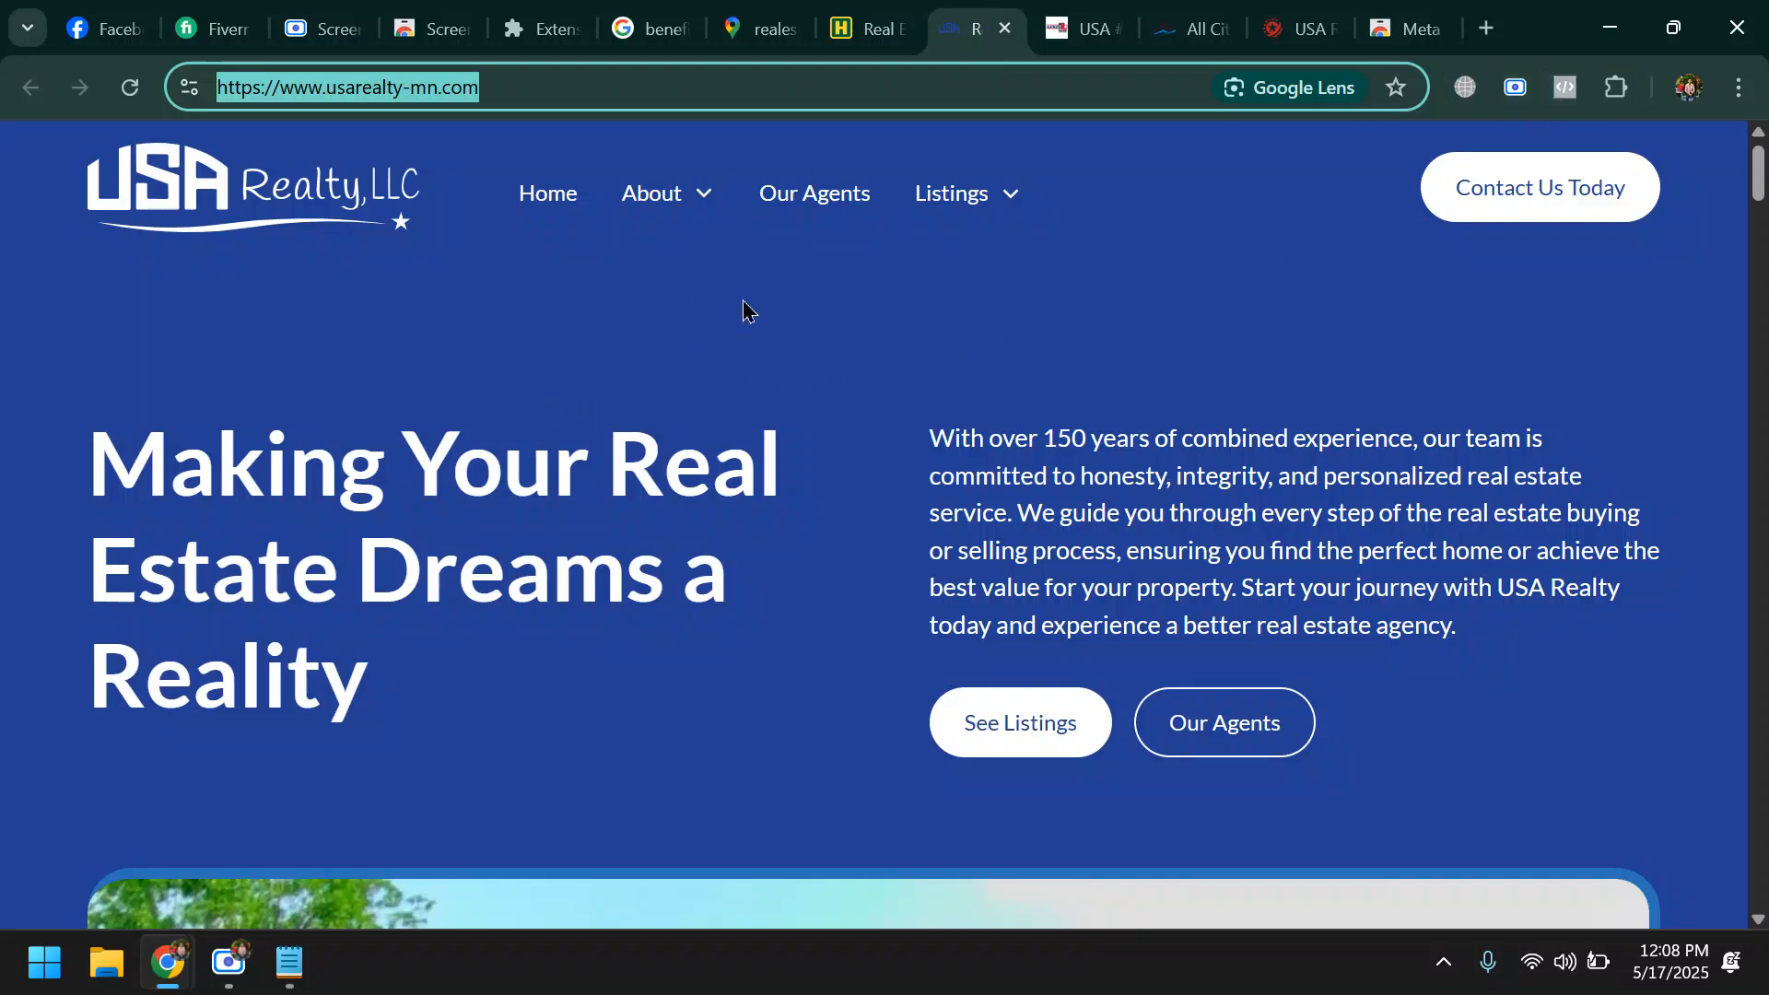
pyautogui.scroll(-10, 743, 311)
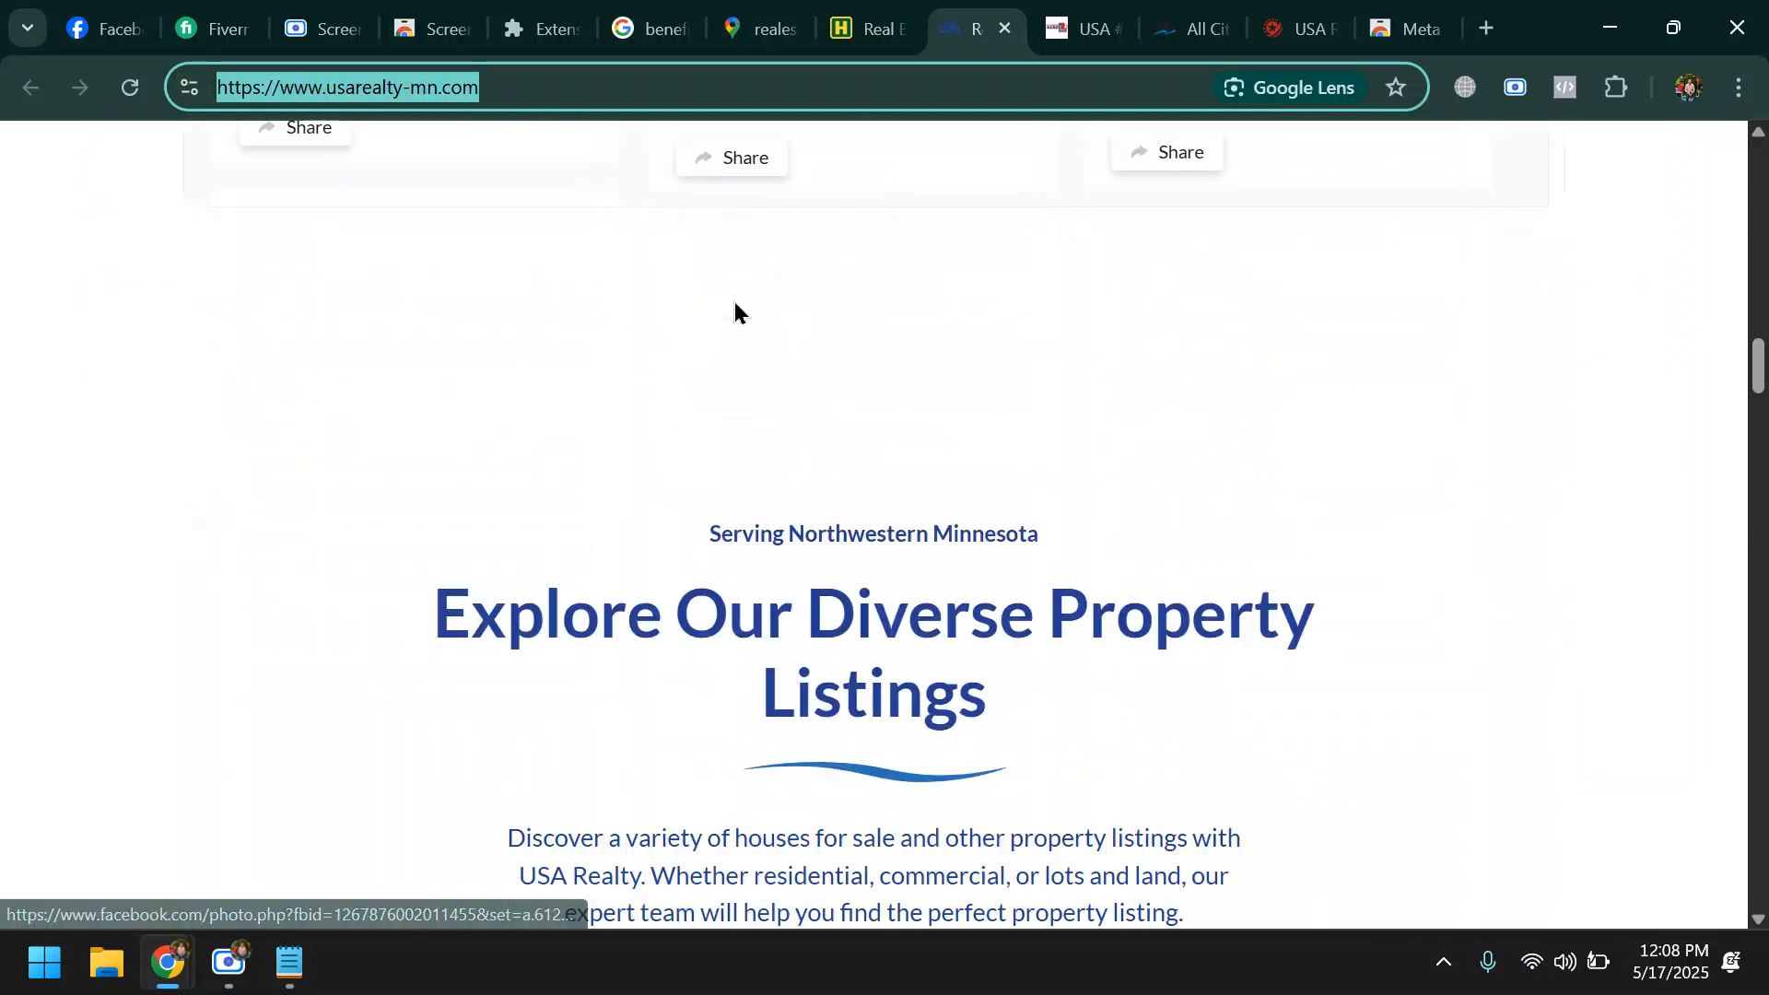
pyautogui.scroll(-15, 728, 341)
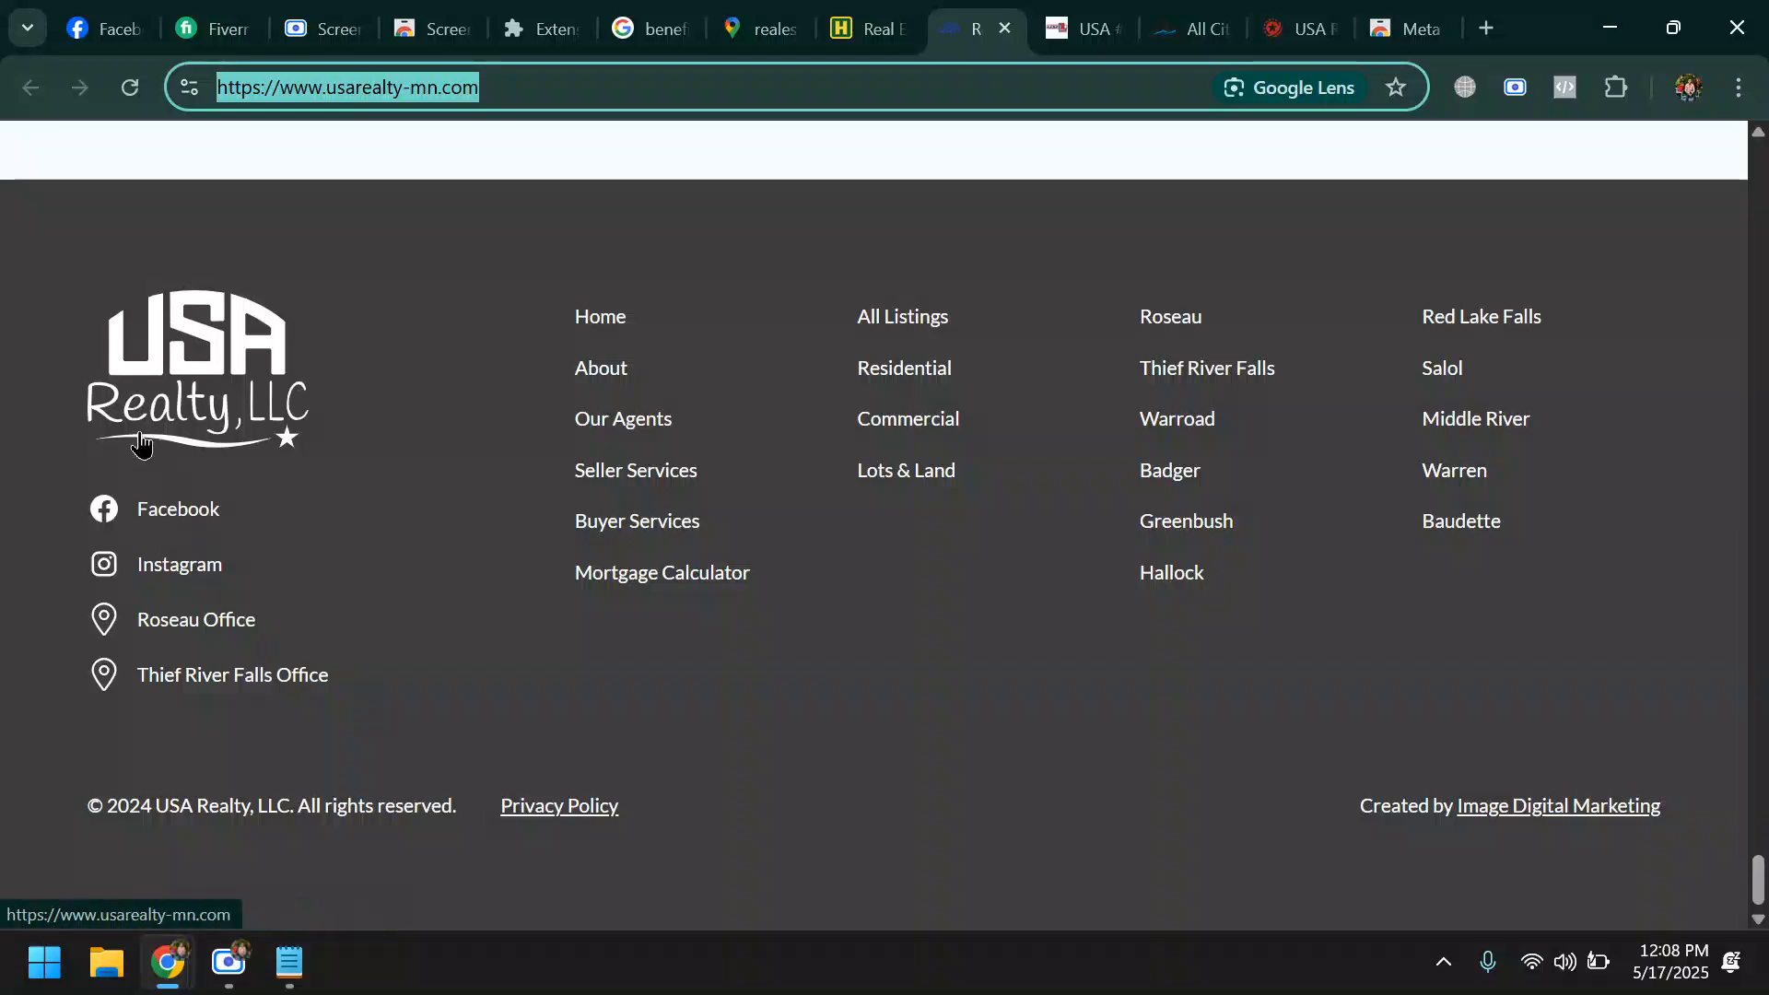
pyautogui.rightClick(191, 523)
pyautogui.click(241, 554)
pyautogui.click(1000, 27)
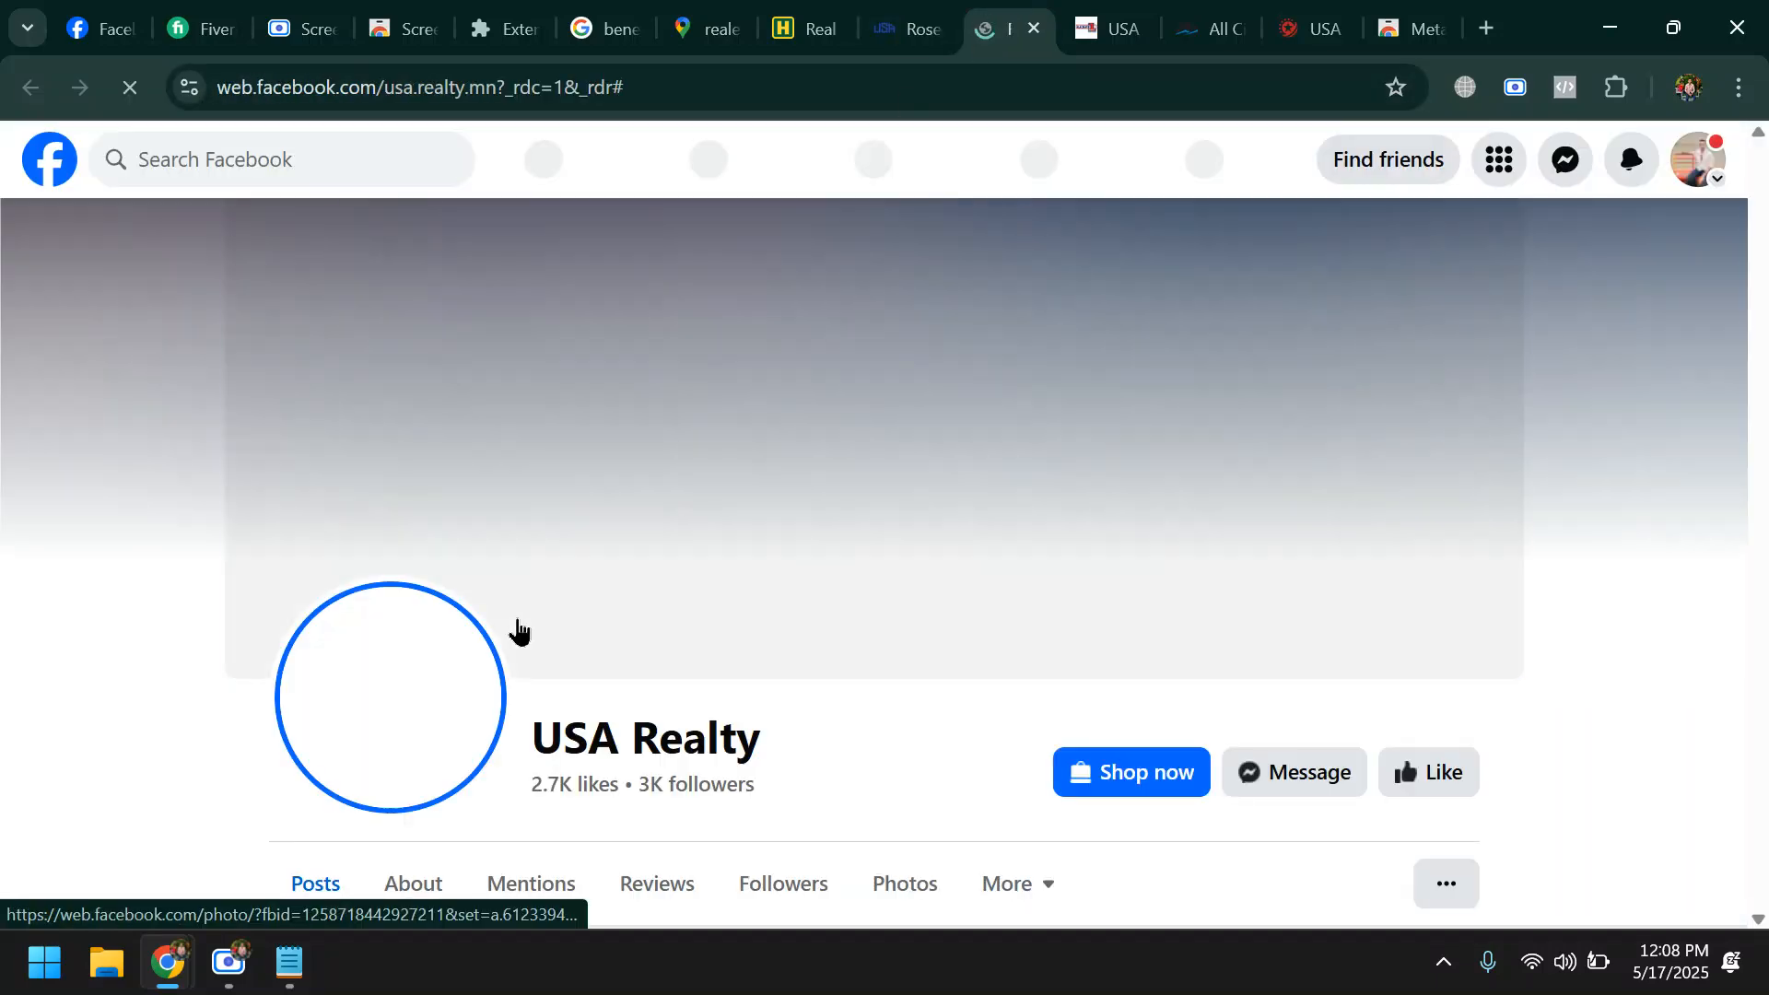
# - View the Intro details on USA Realty's Facebook page and open a message chat with the business
pyautogui.scroll(-6, 1164, 664)
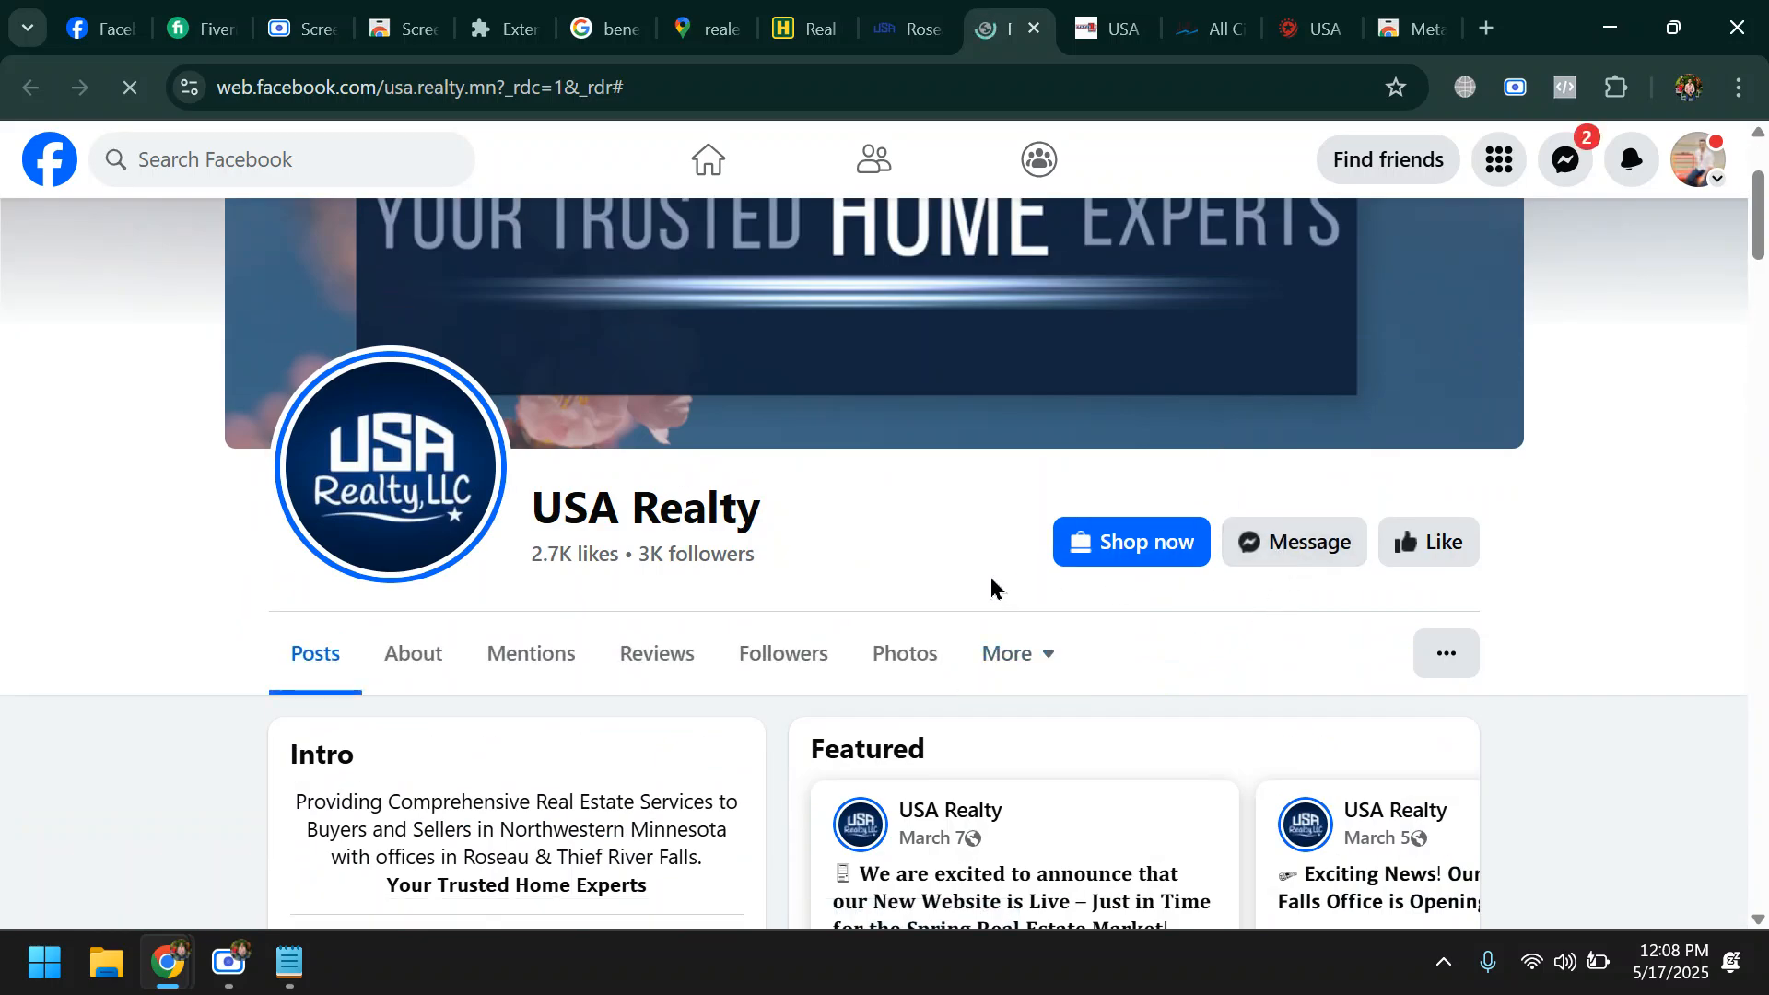
pyautogui.scroll(-5, 1028, 565)
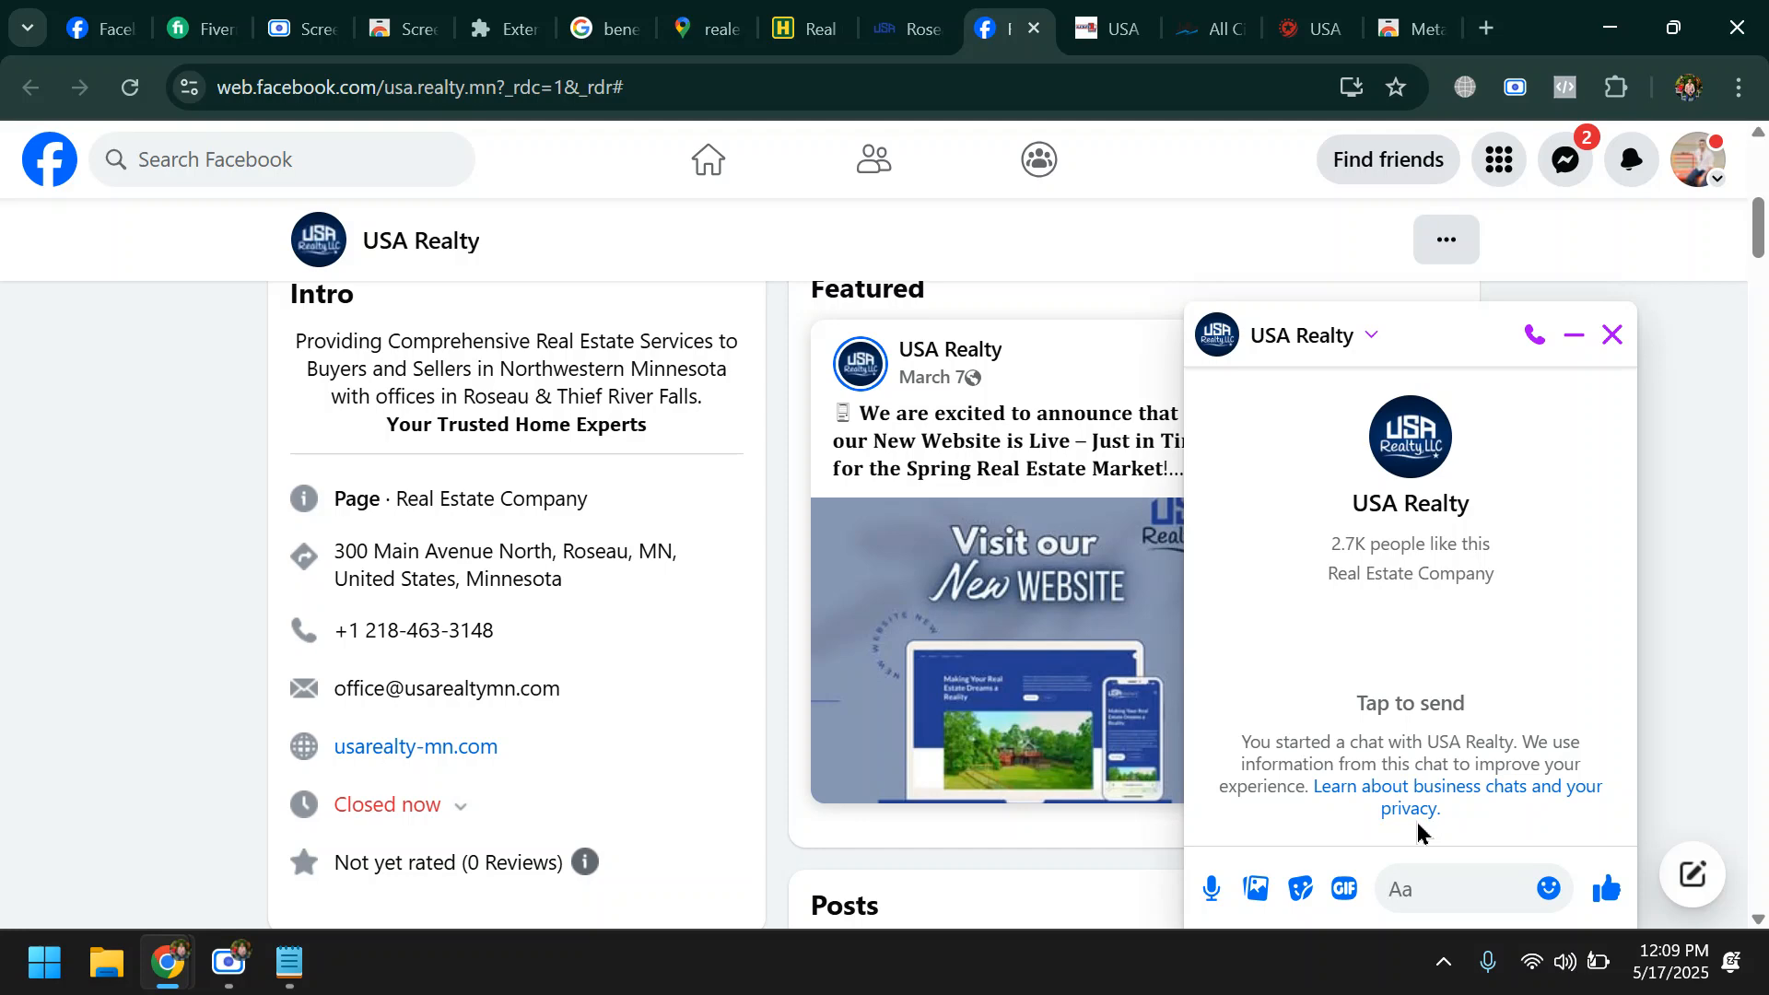
pyautogui.click(221, 965)
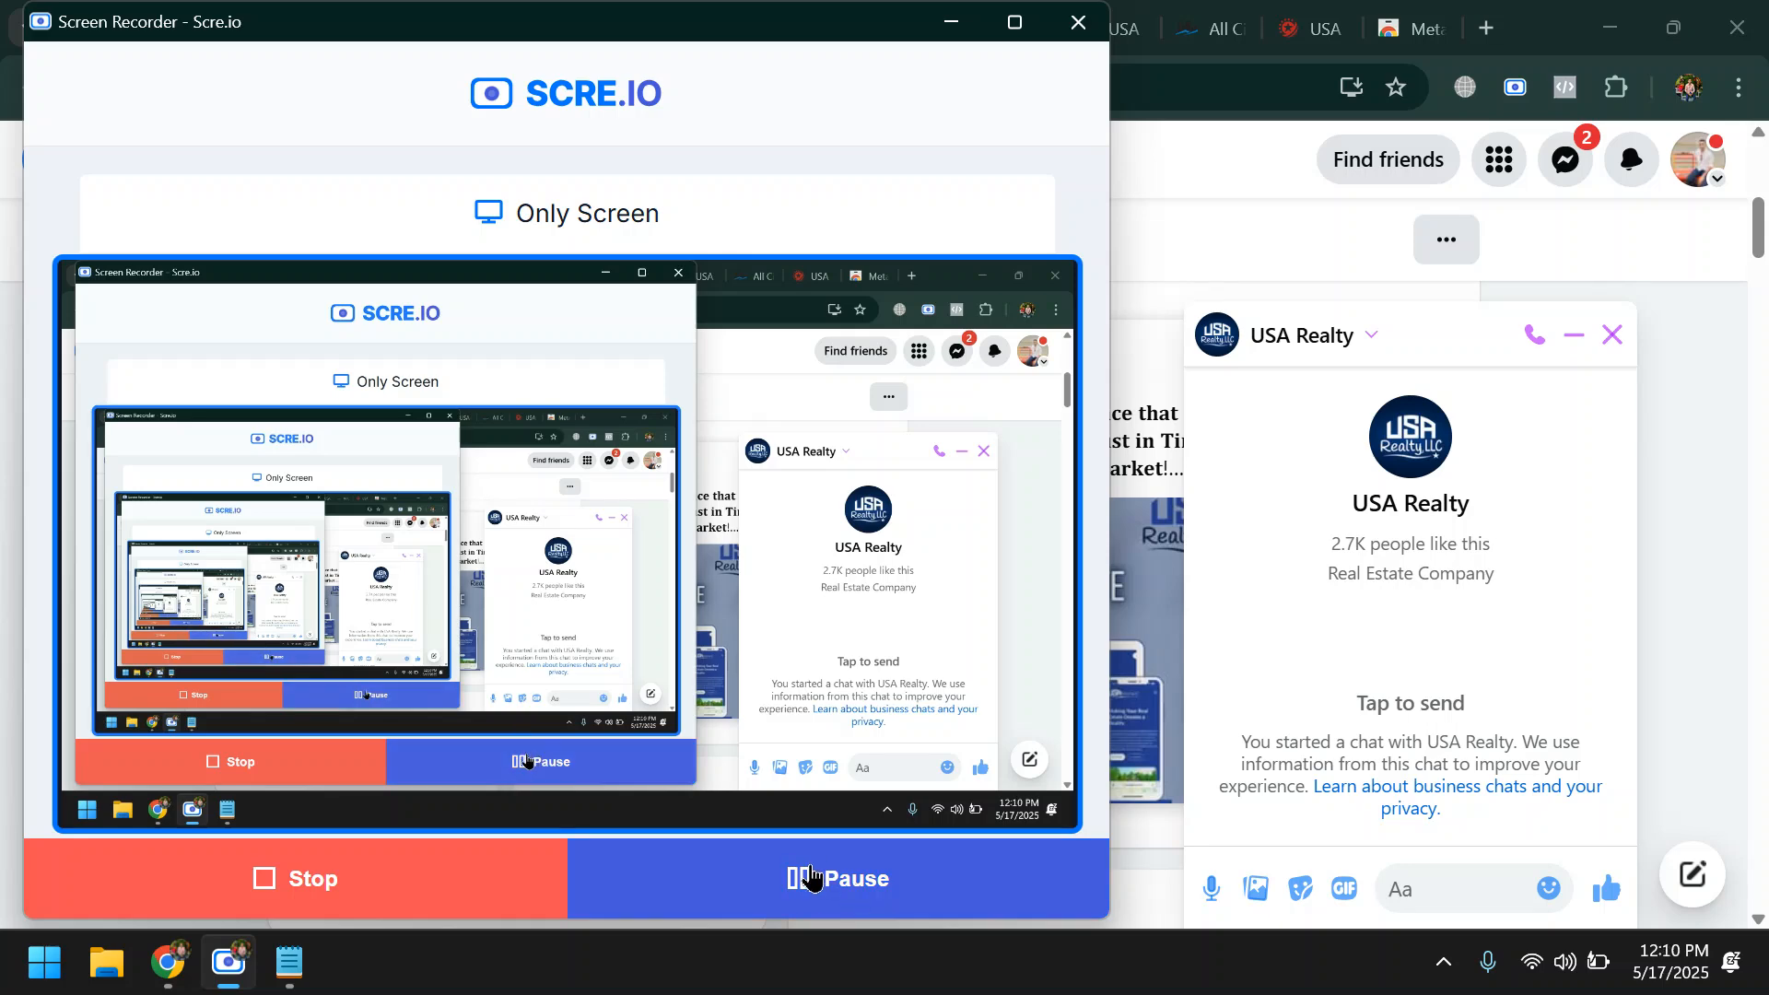
pyautogui.click(954, 22)
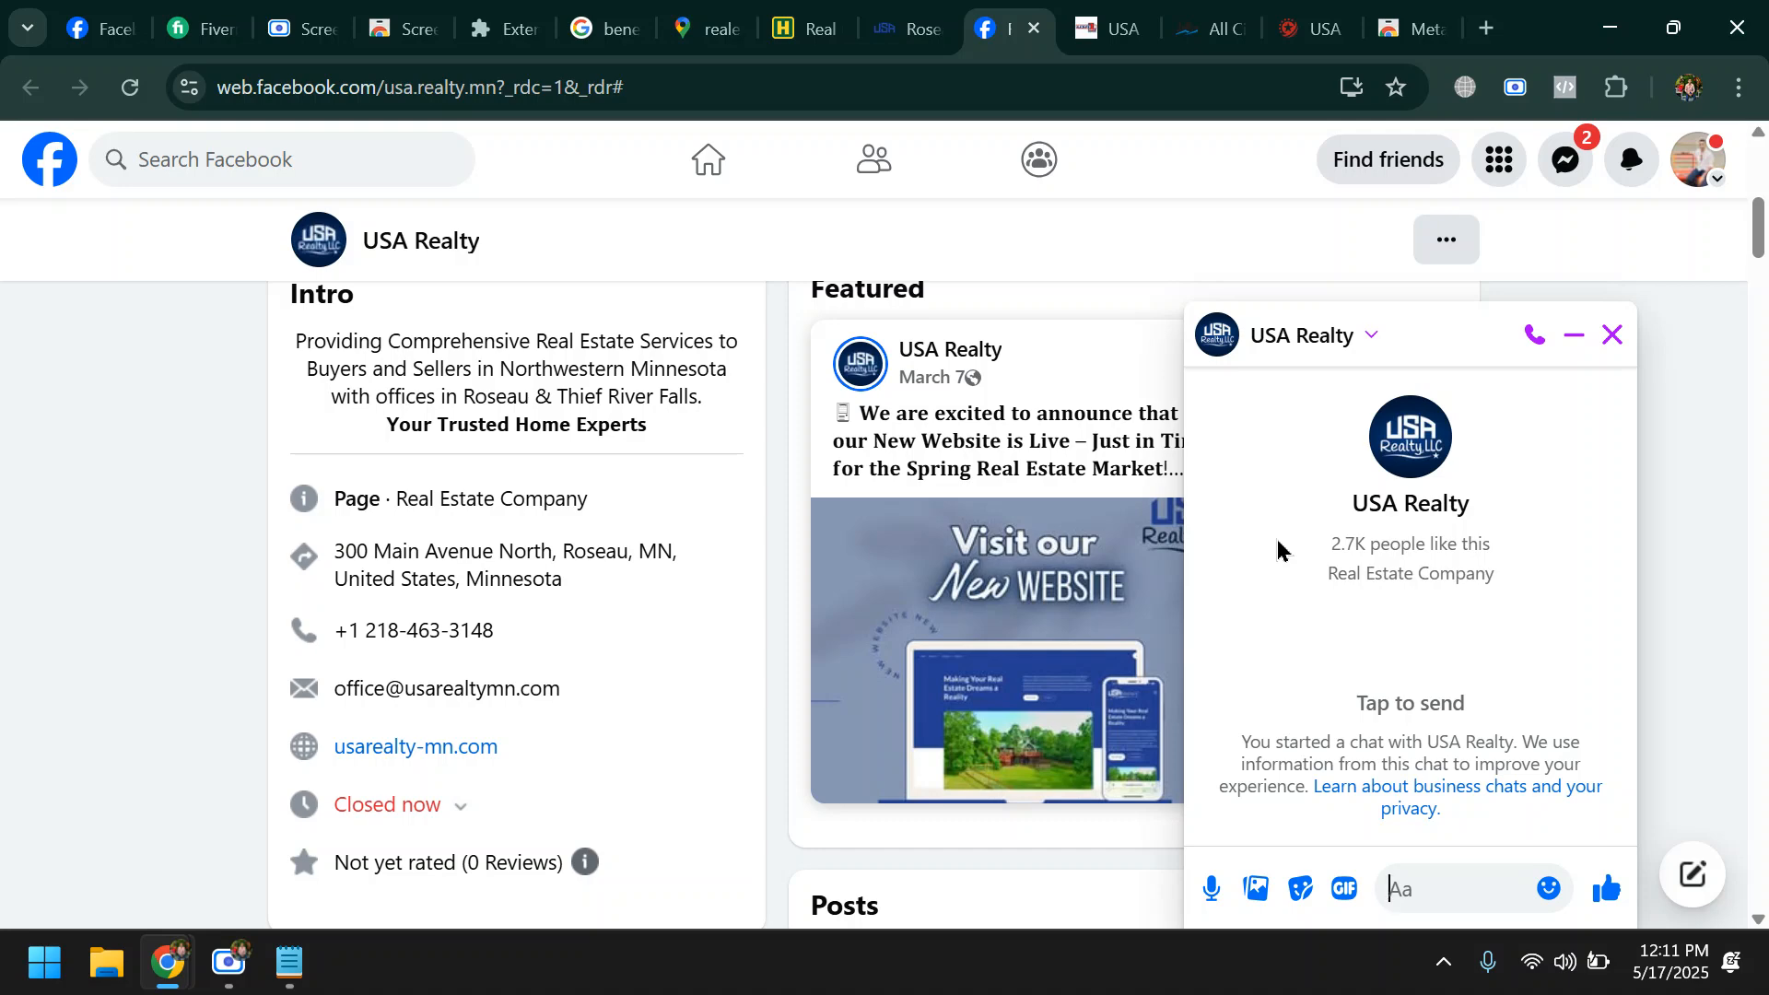
pyautogui.scroll(-2, 1276, 550)
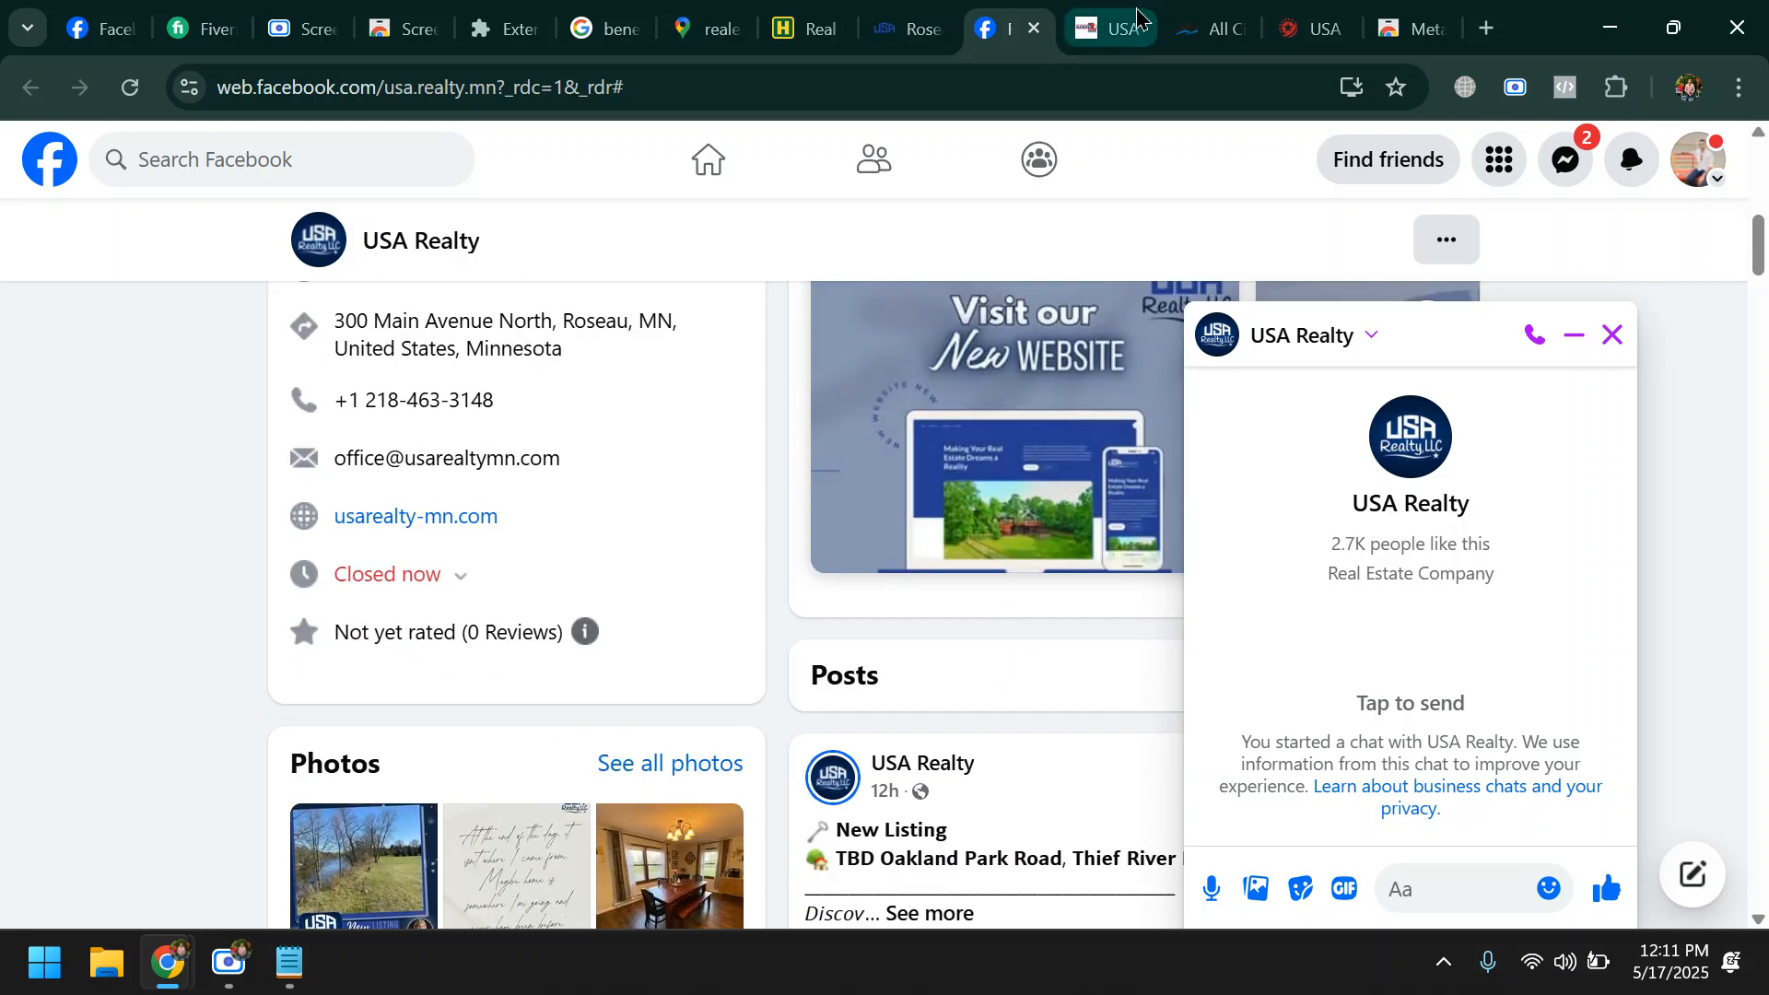
# - Go to the Google results for benefit of facebook pixel and read the AI Overview's opening paragraph
pyautogui.click(1402, 11)
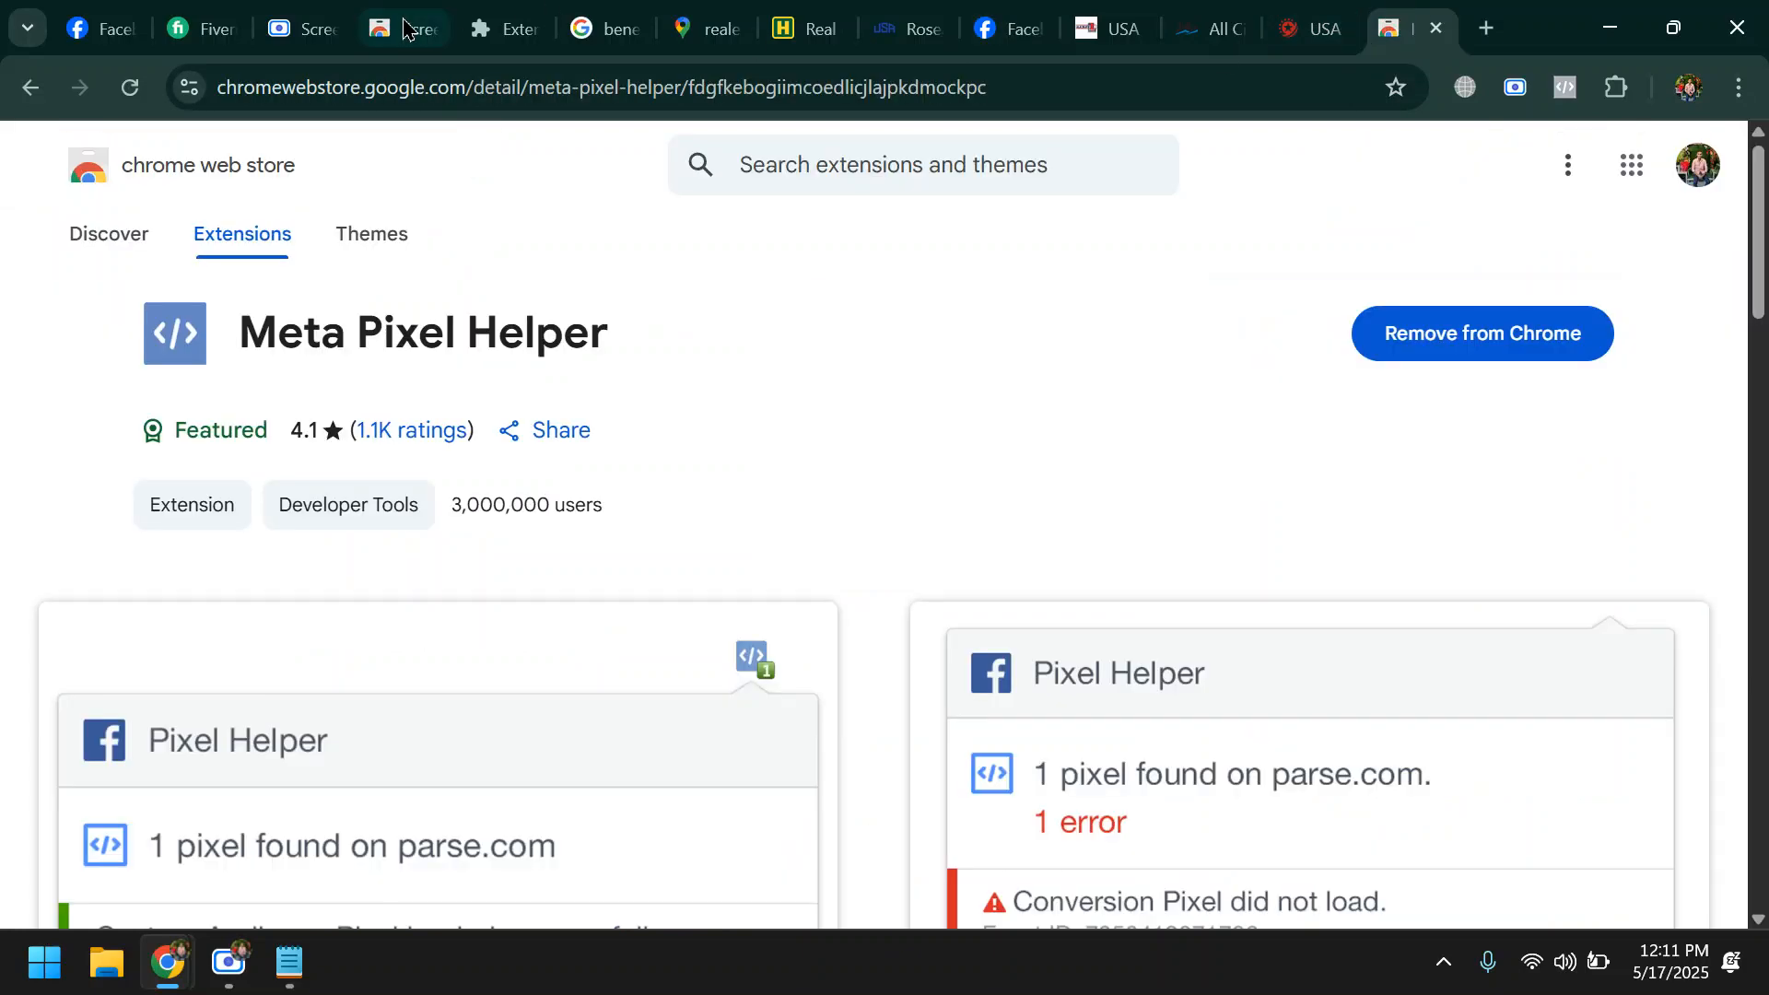
pyautogui.click(310, 23)
pyautogui.click(543, 13)
pyautogui.click(600, 21)
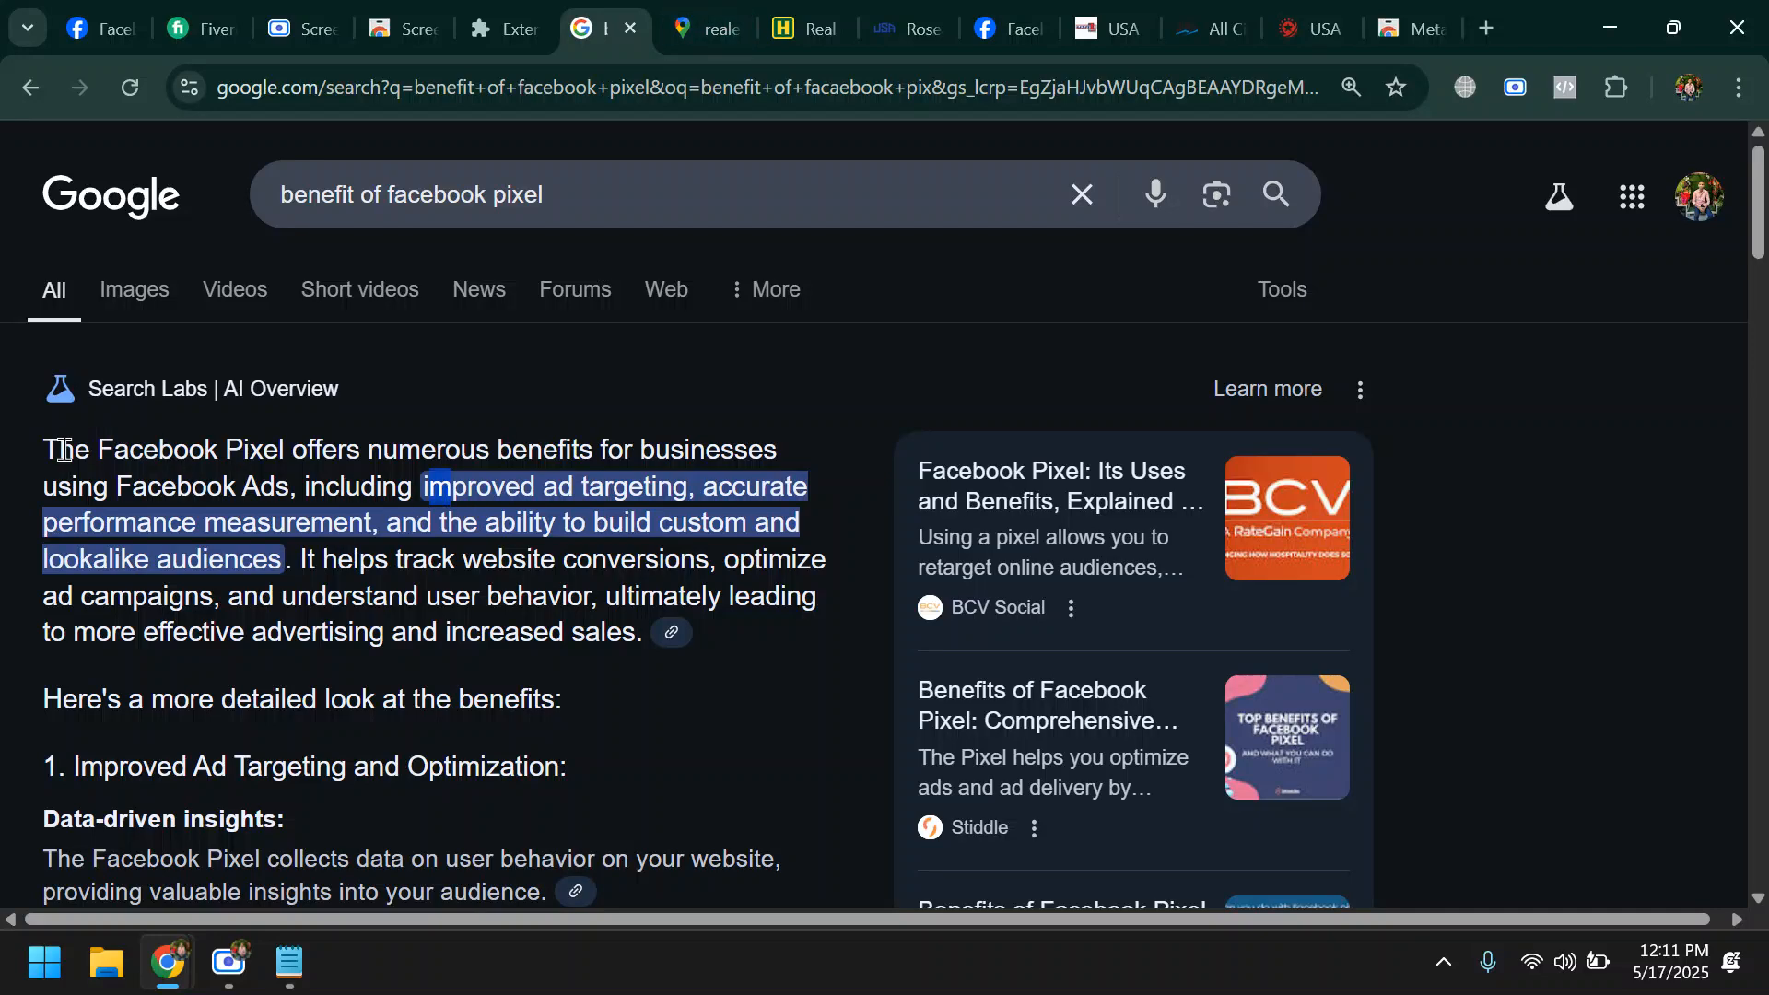
pyautogui.moveTo(43, 444); pyautogui.dragTo(634, 630)
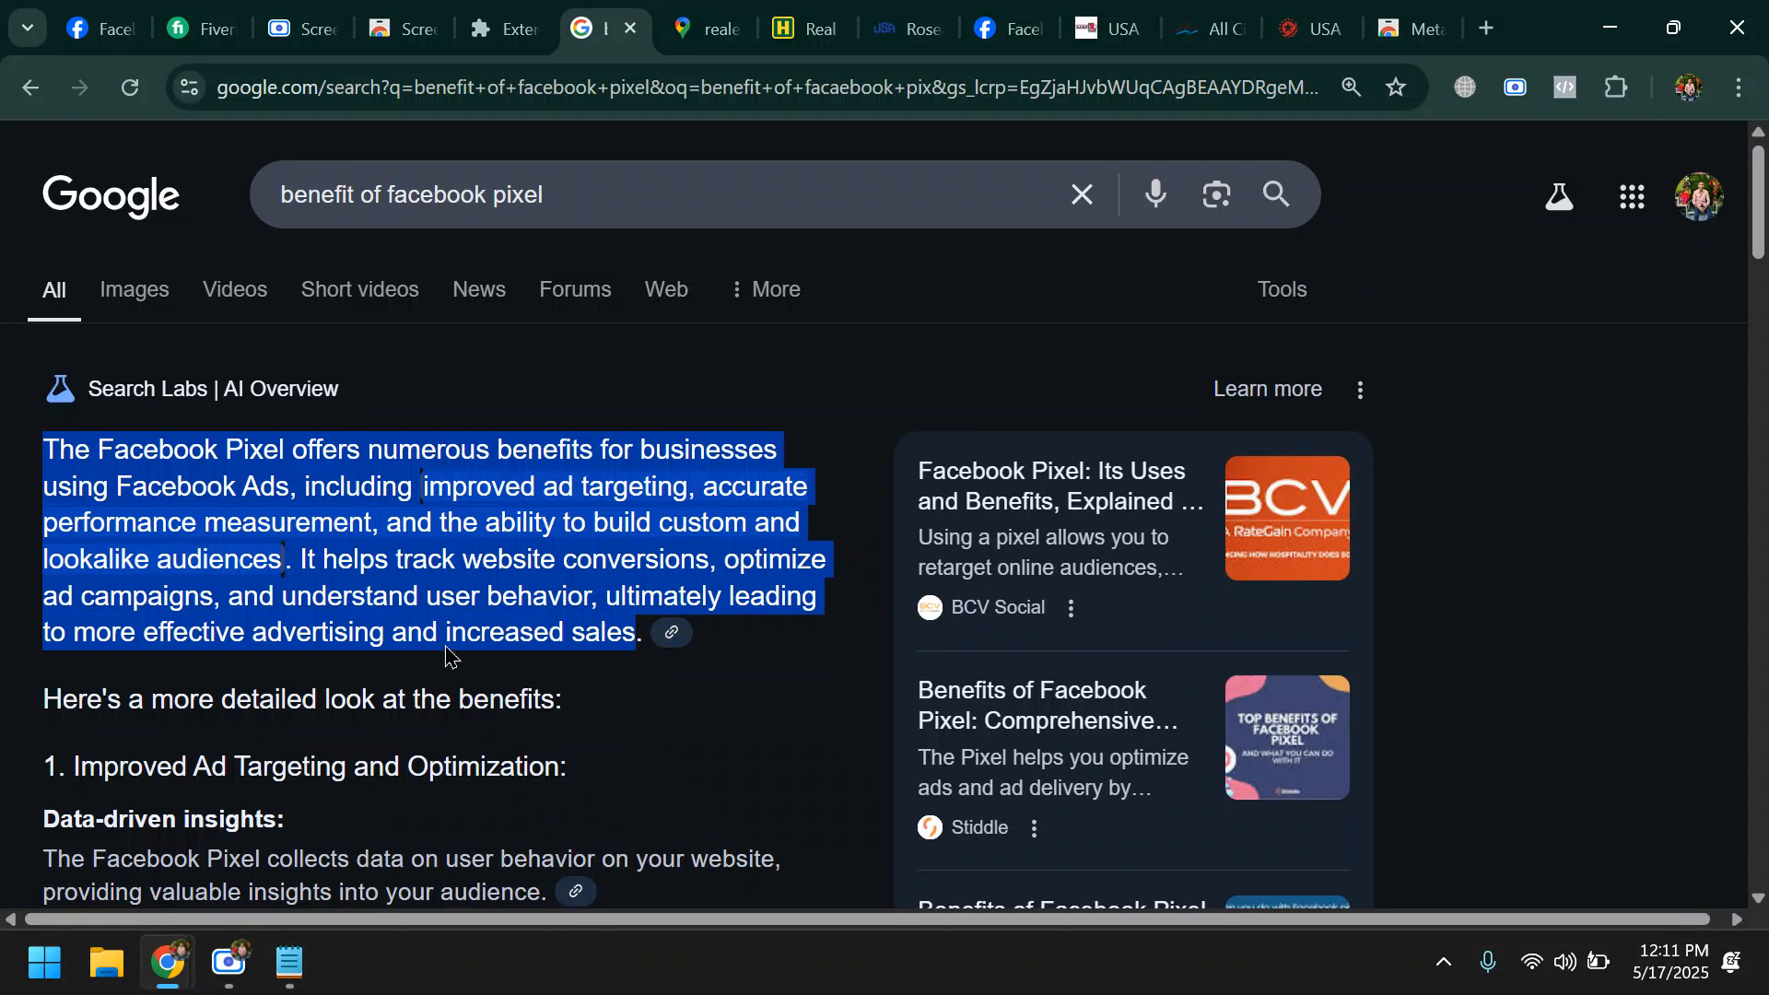
pyautogui.click(434, 608)
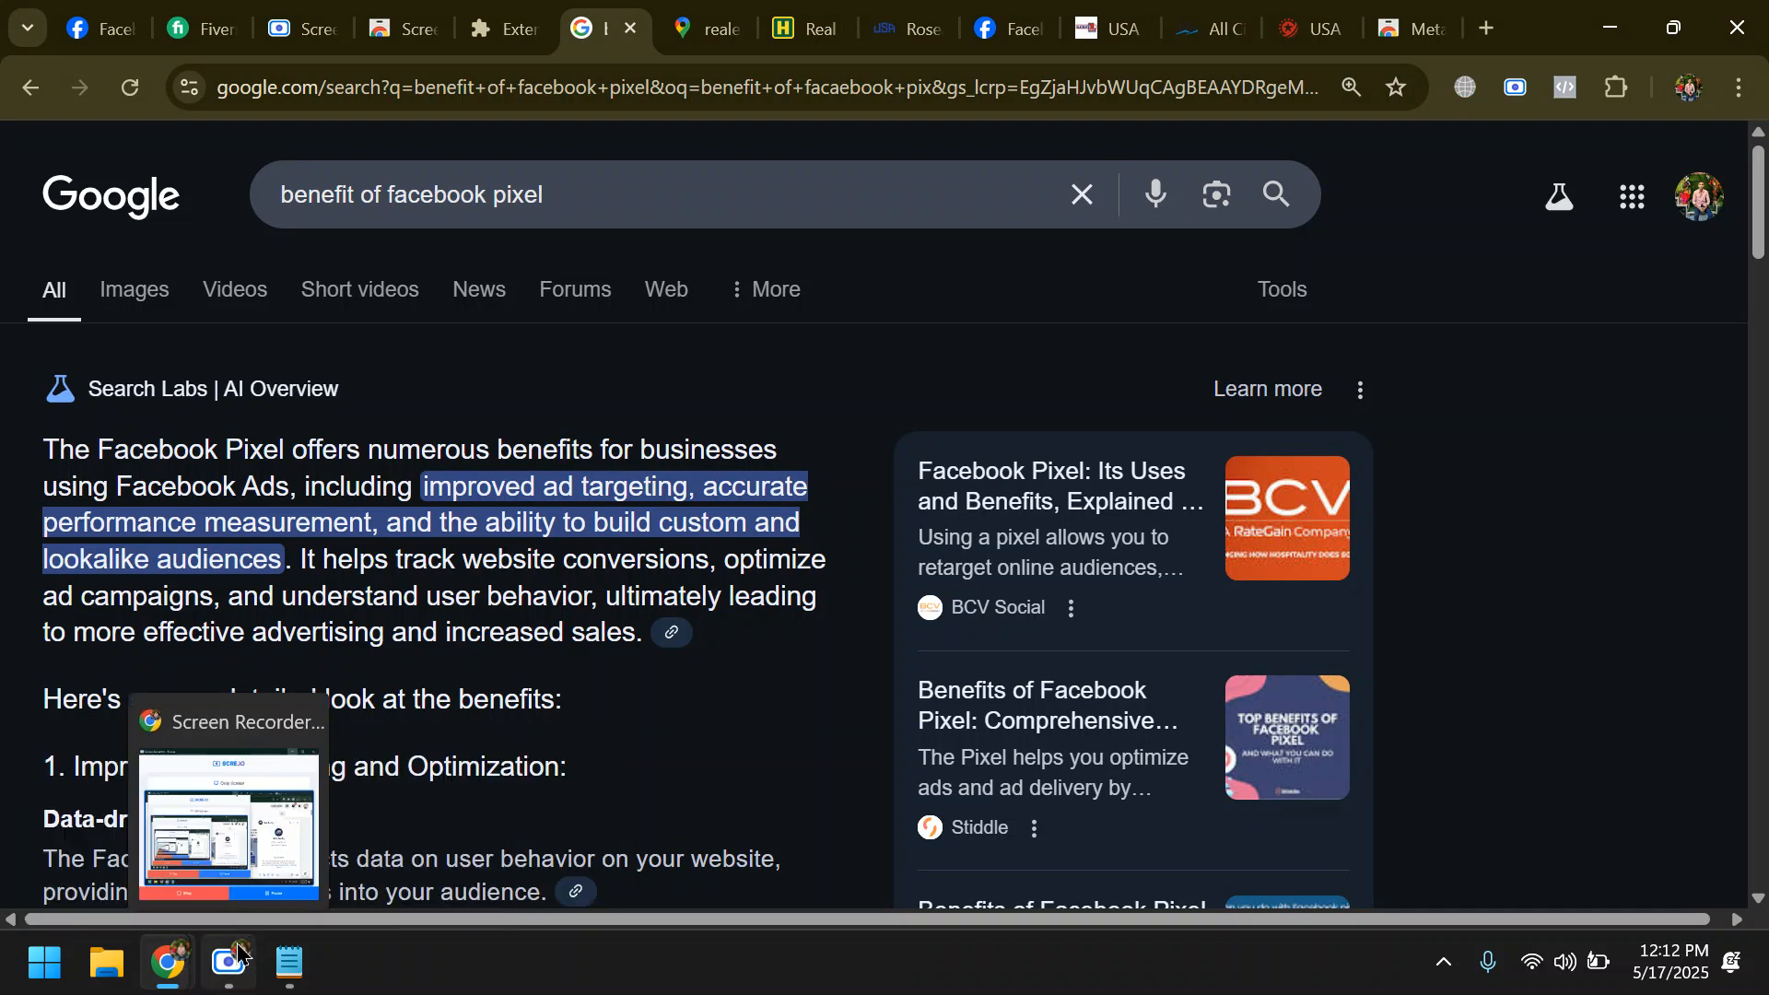
pyautogui.click(225, 967)
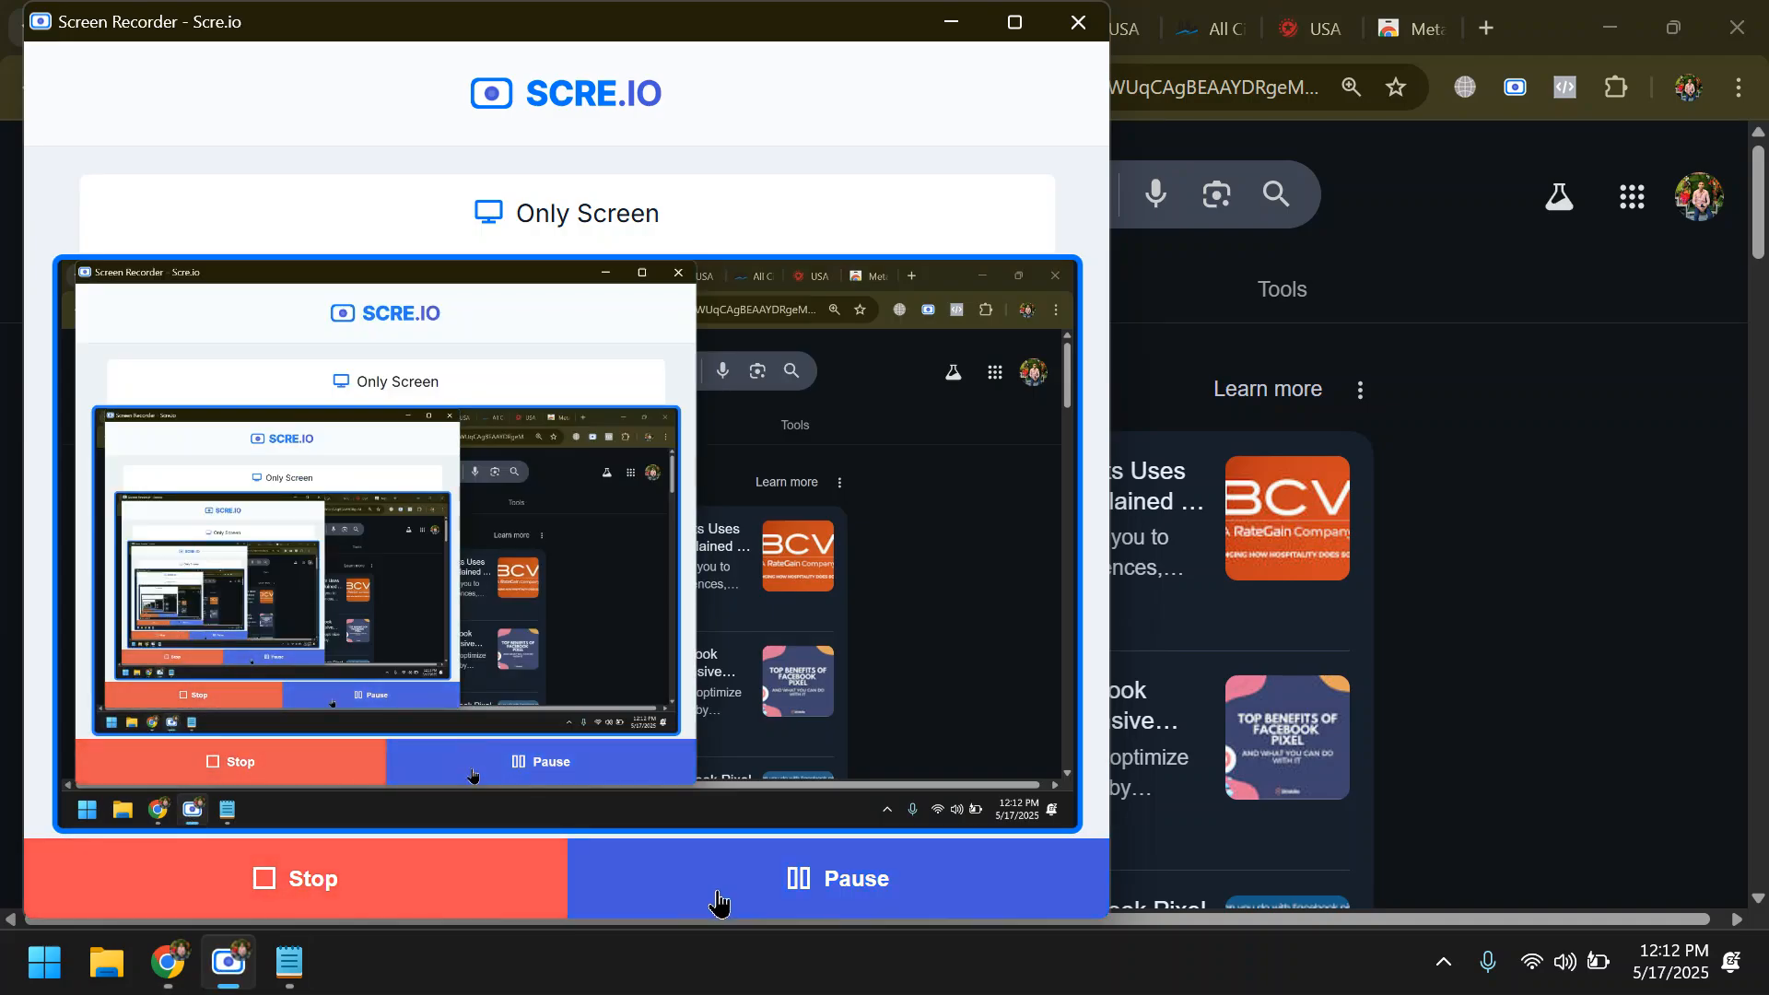
pyautogui.click(950, 21)
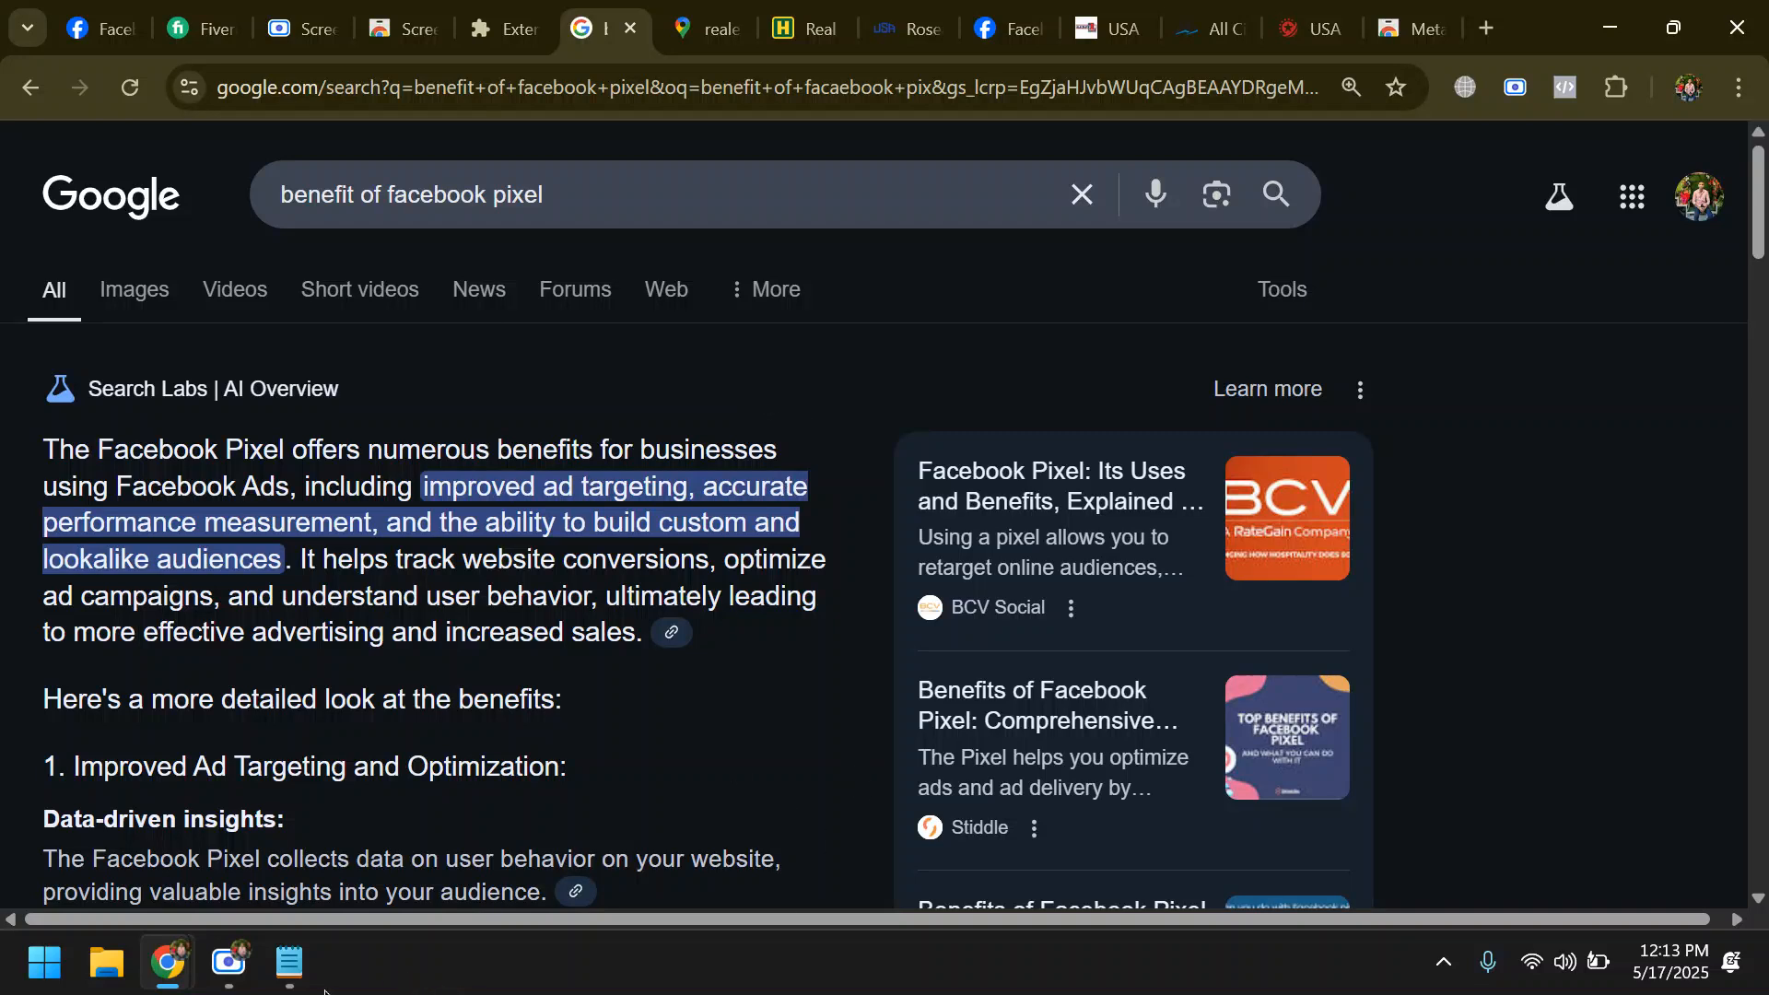
pyautogui.click(239, 984)
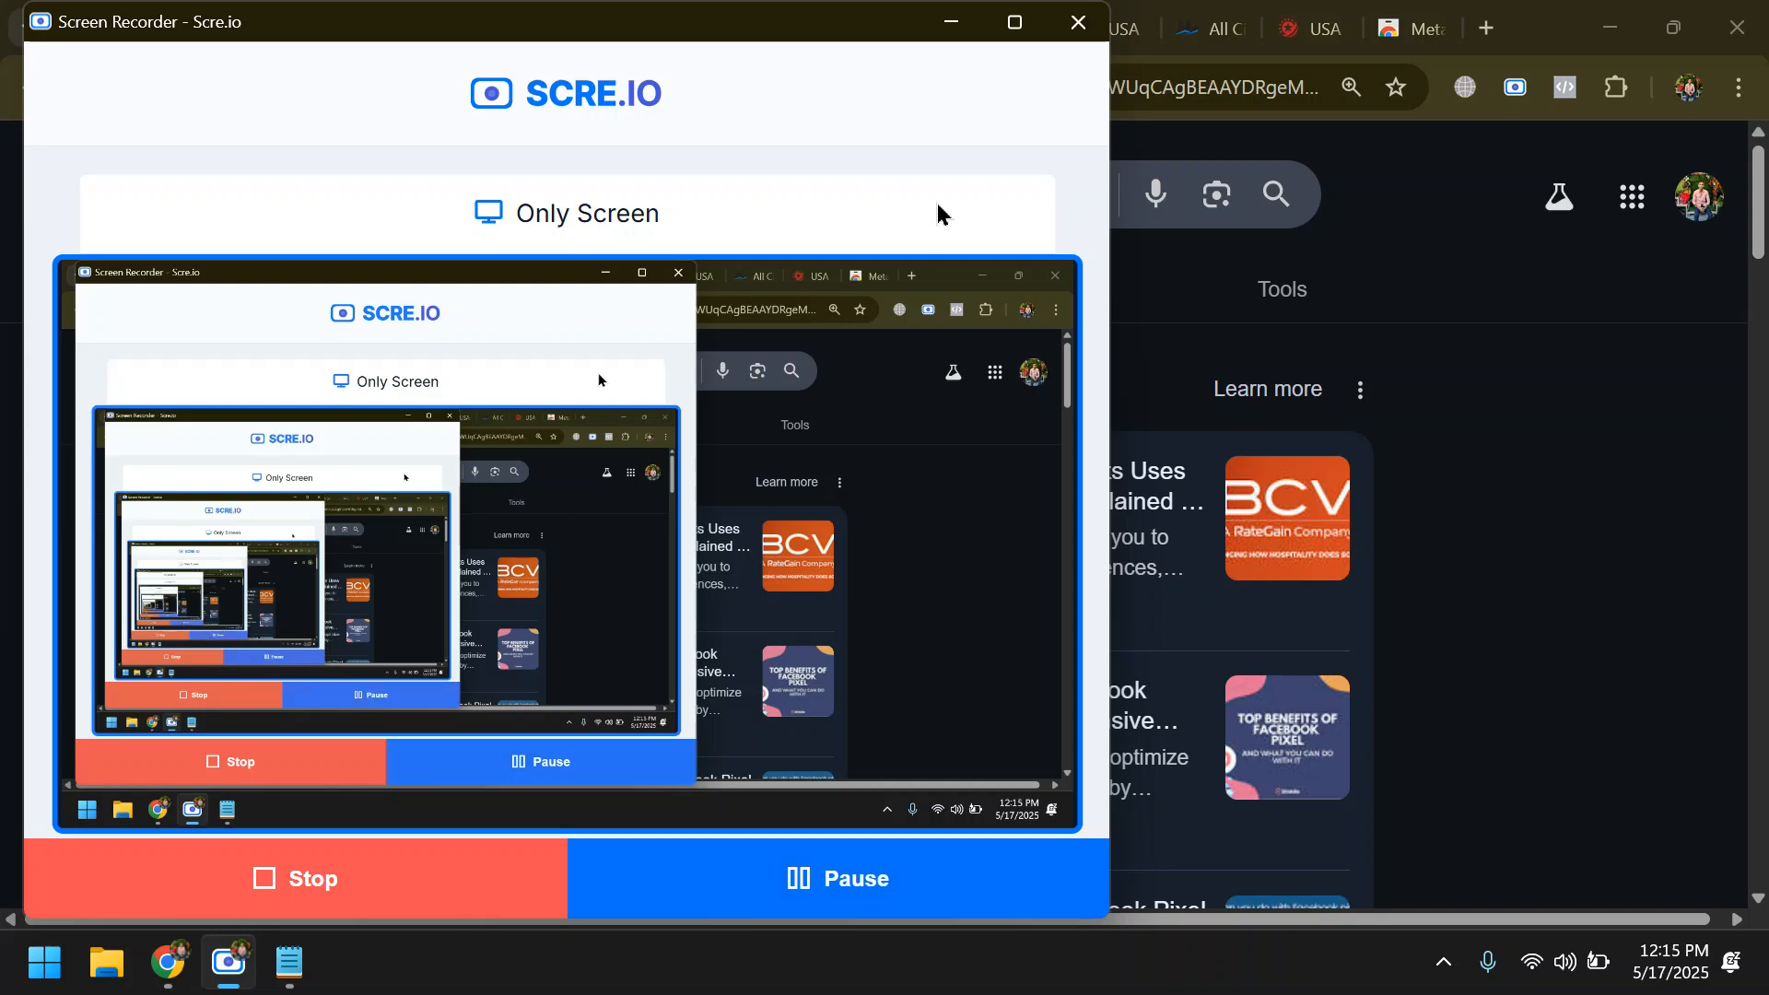
pyautogui.click(951, 21)
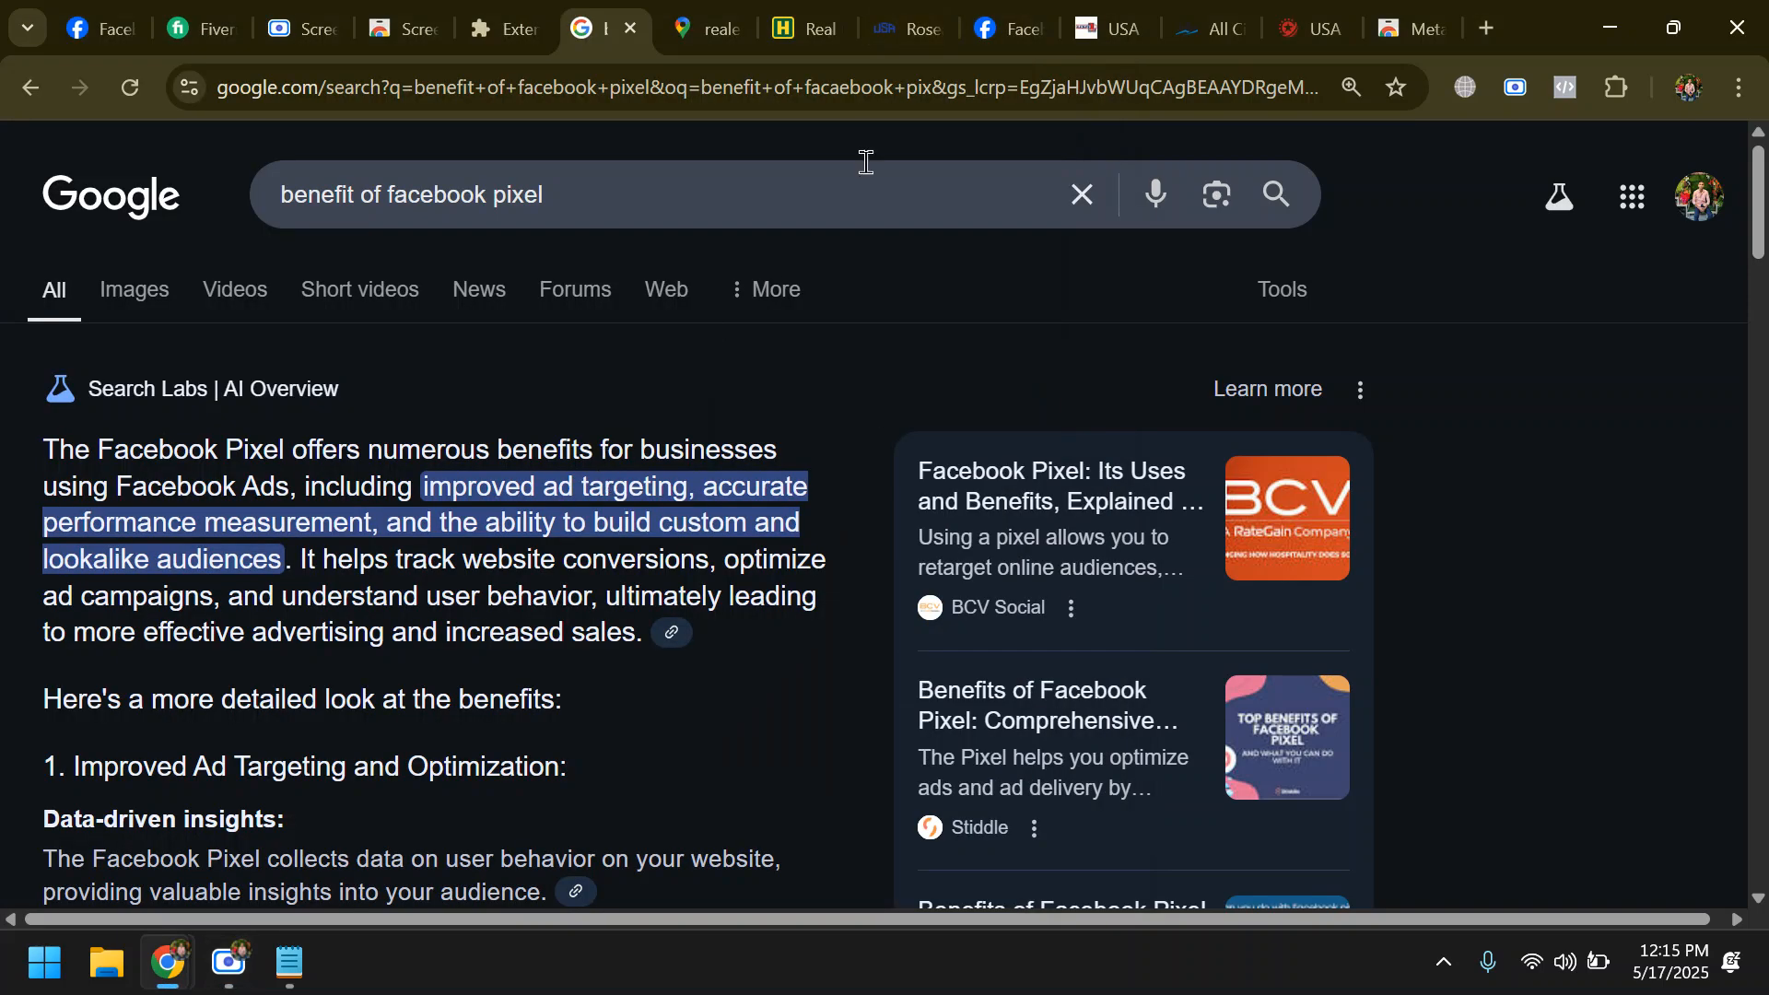
# - Revisit the Google Maps results and USA Realty's Facebook page, and switch to the Facebook home feed
pyautogui.click(696, 33)
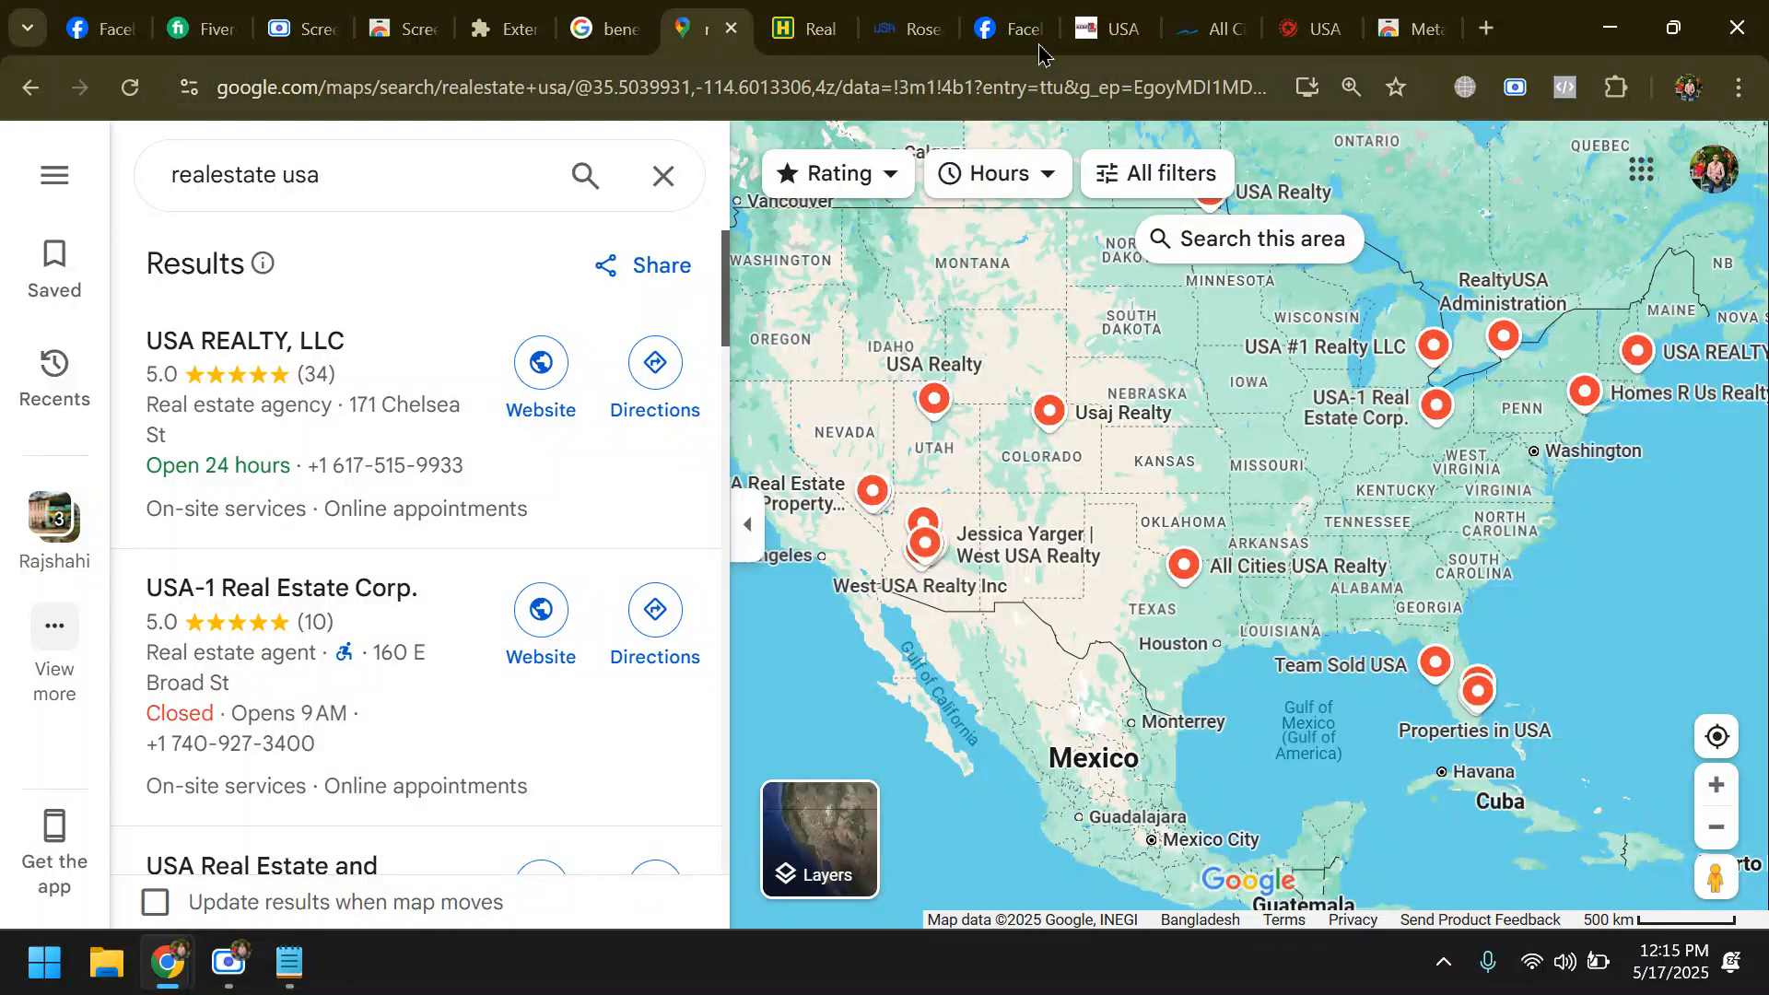
pyautogui.click(1010, 11)
pyautogui.scroll(5, 546, 406)
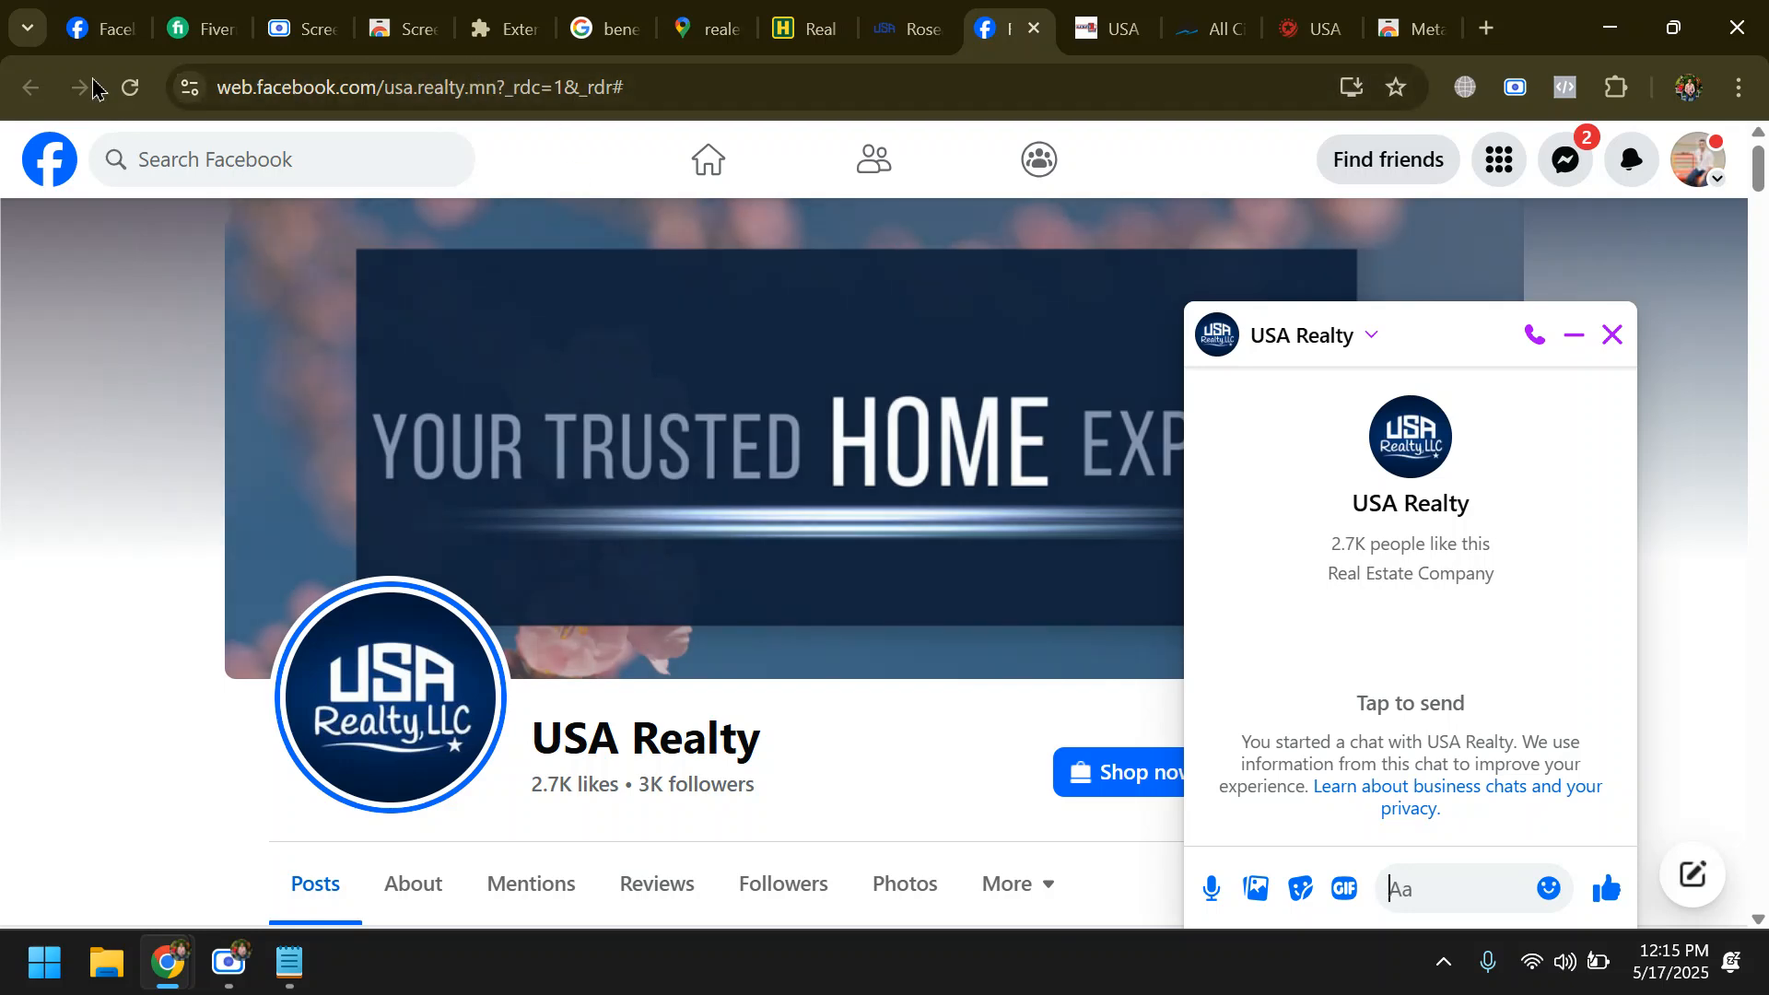
pyautogui.click(89, 33)
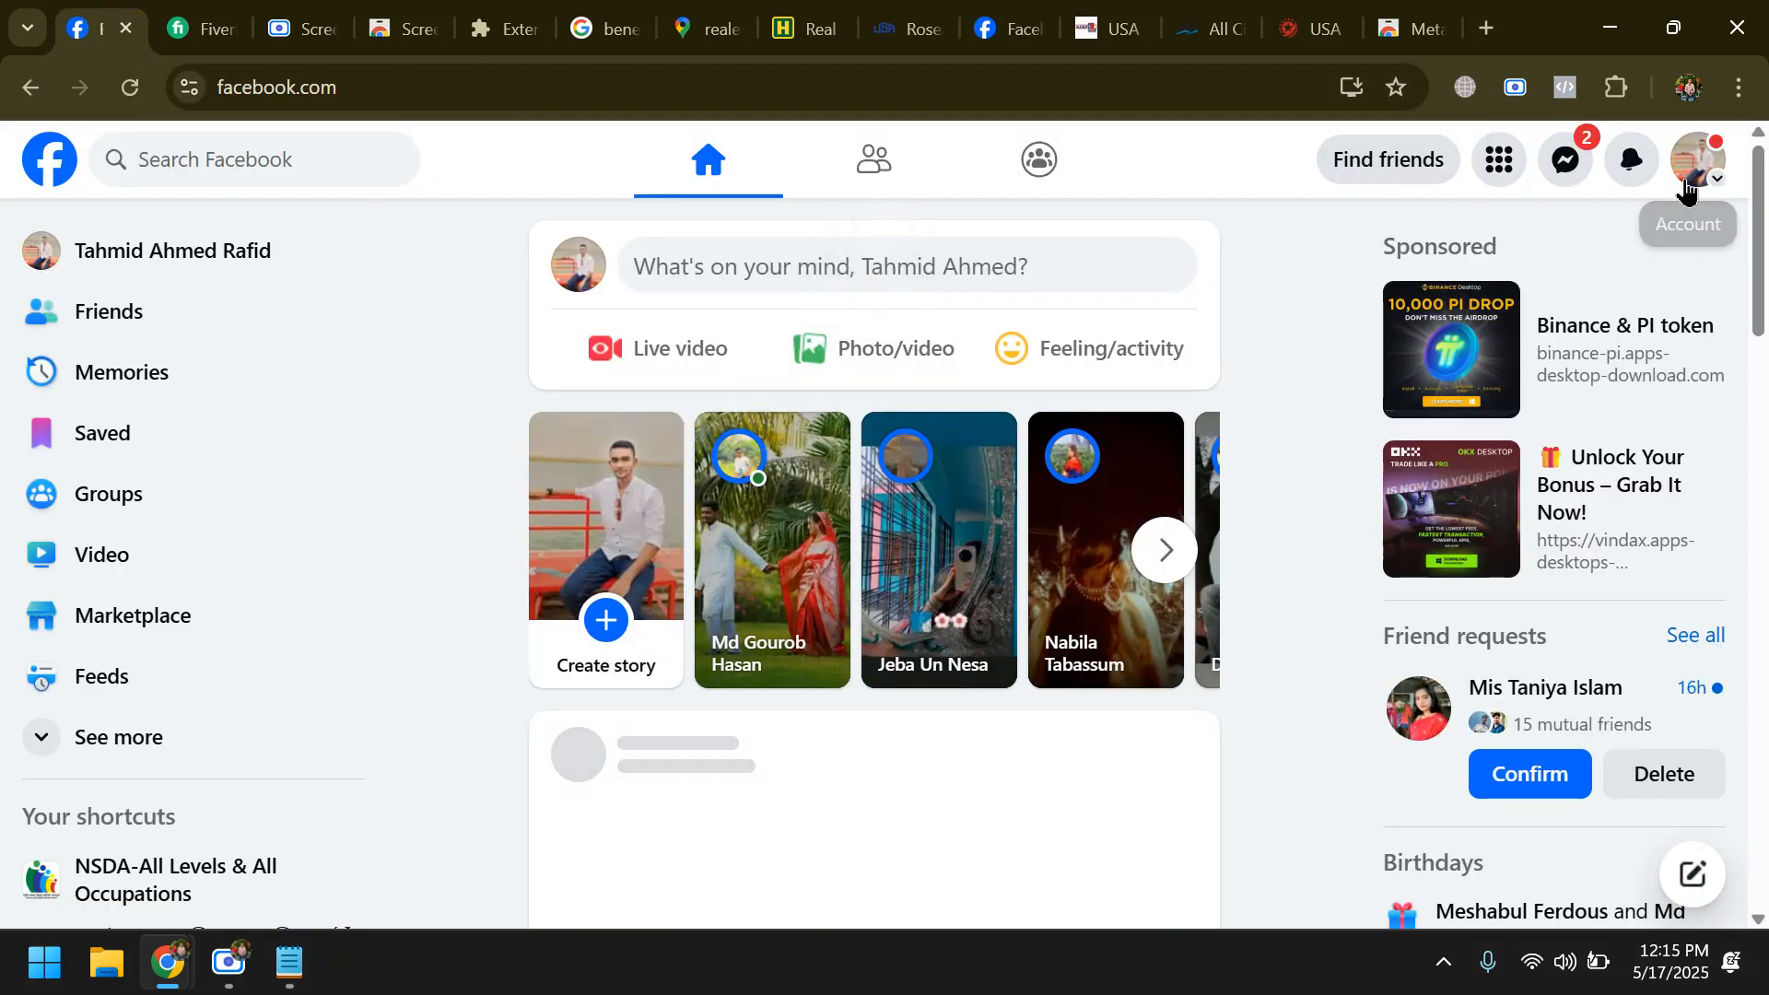
# - Start creating a new Facebook Page from the Facebook home feed
pyautogui.click(1713, 182)
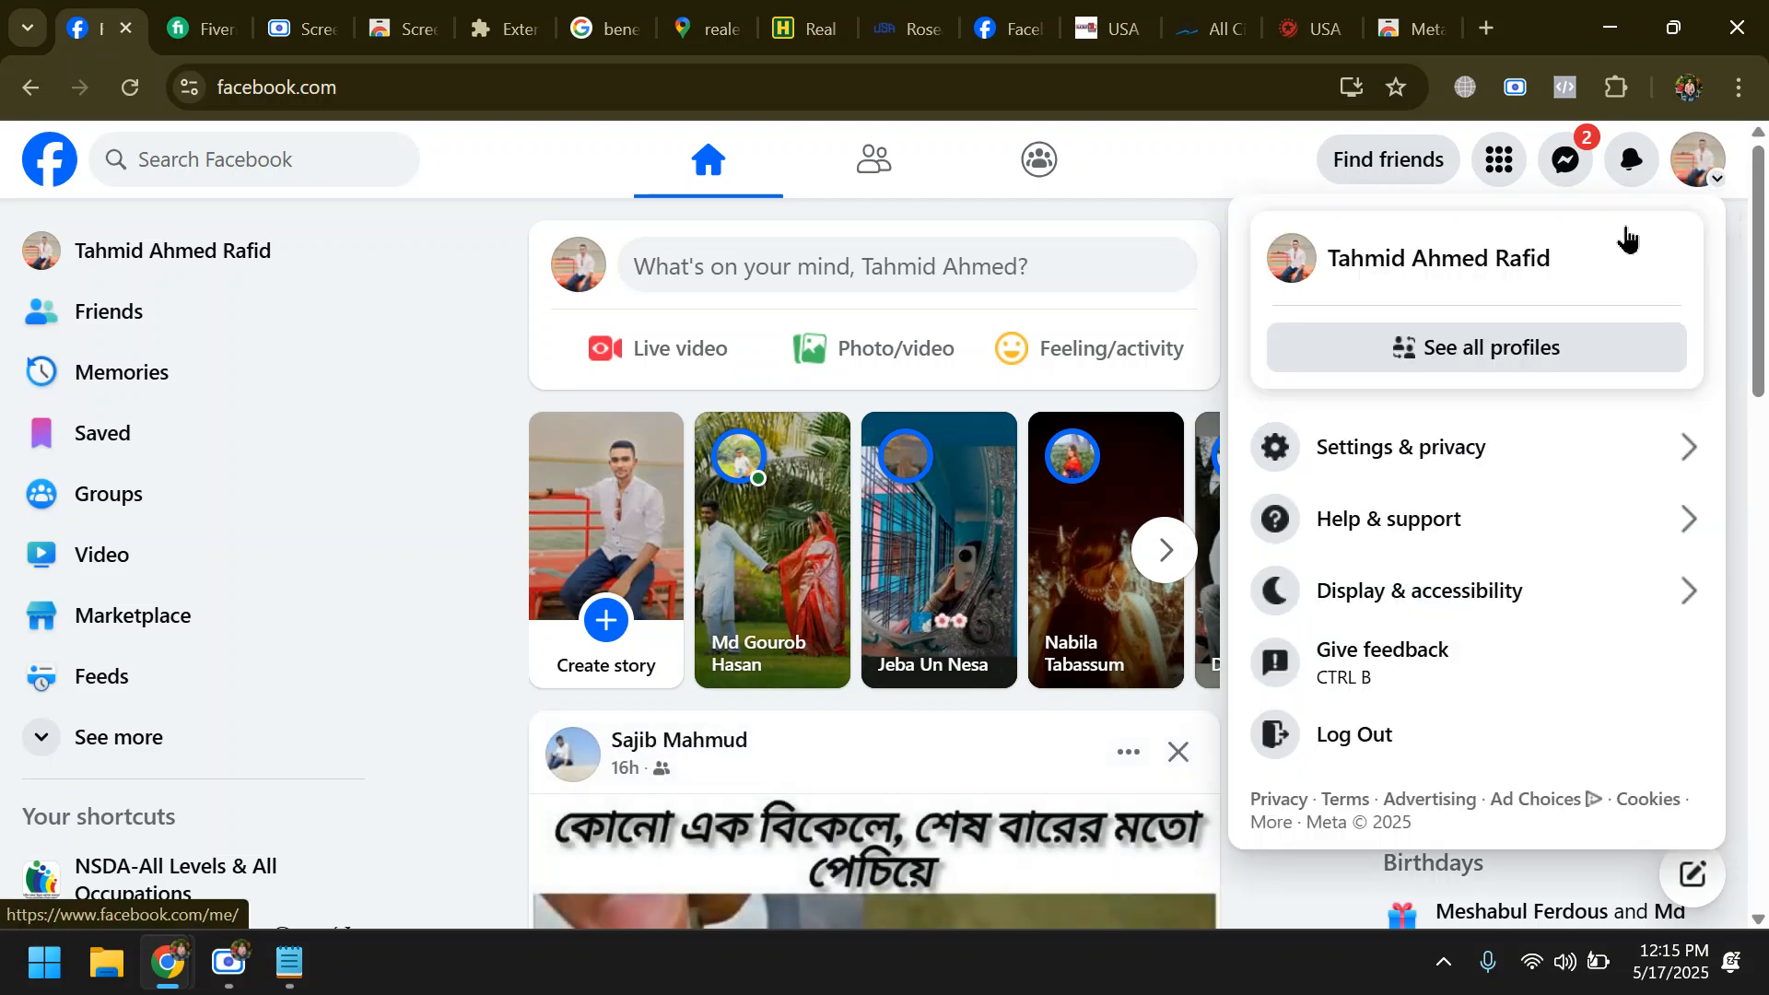
pyautogui.click(1202, 151)
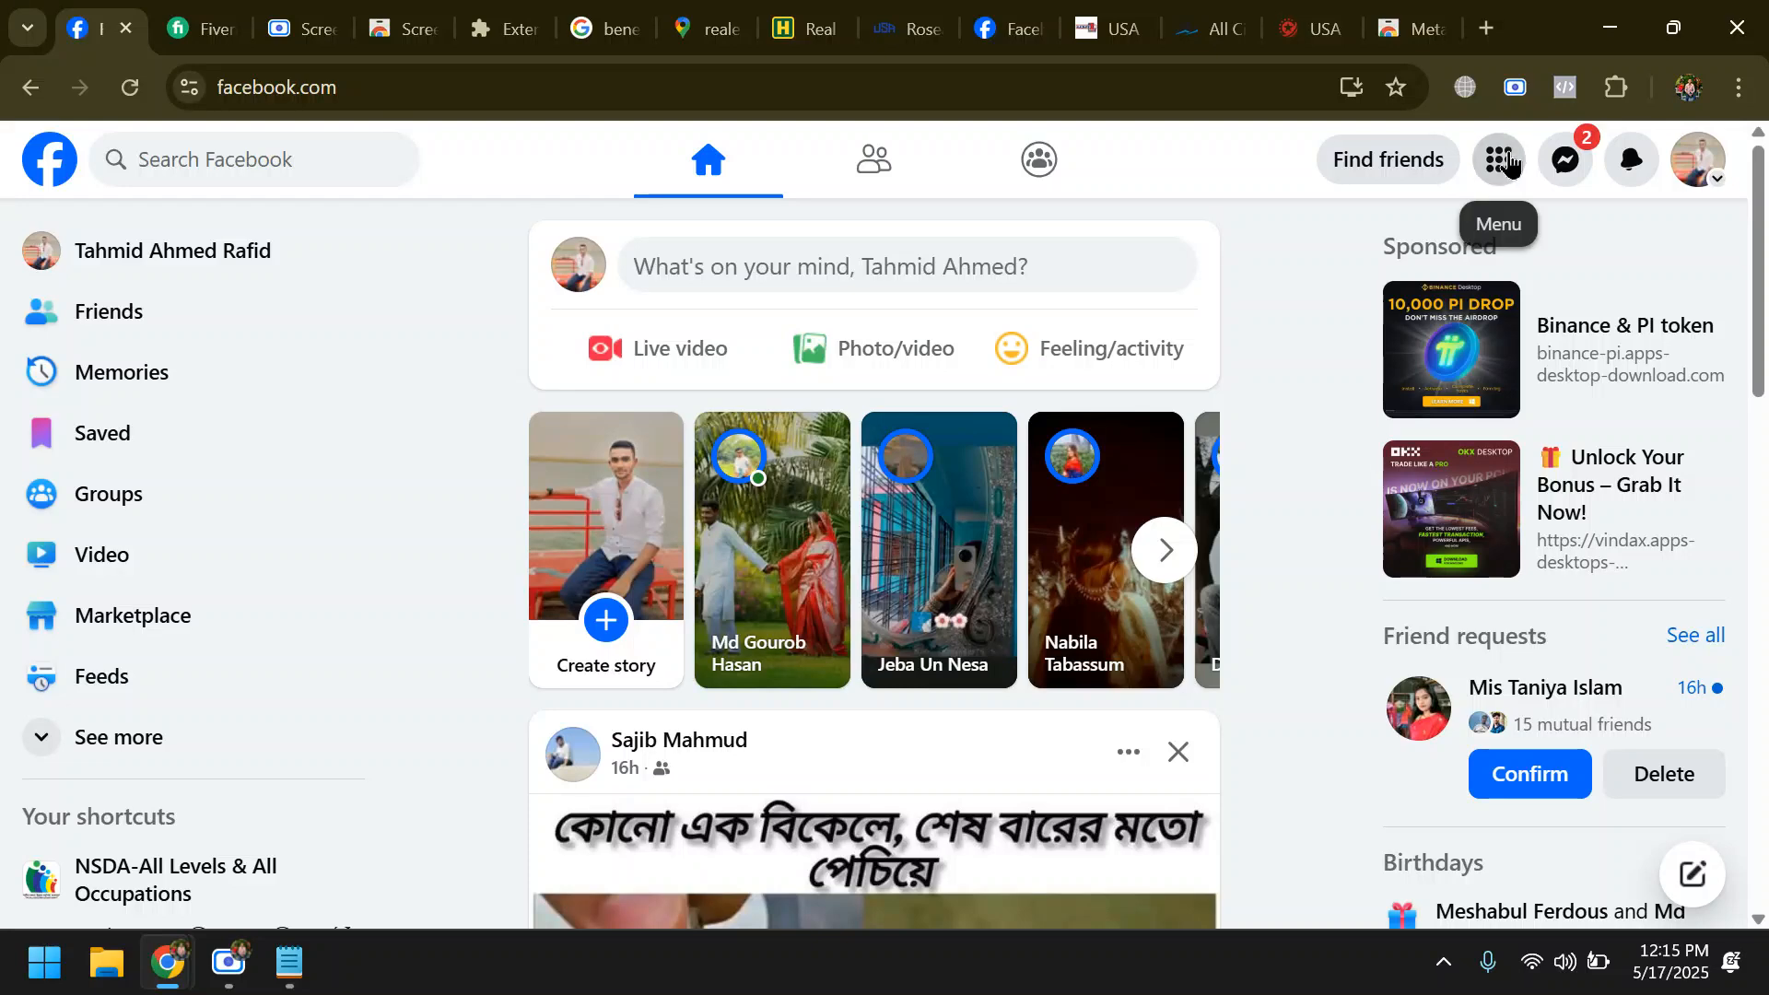
pyautogui.click(1505, 162)
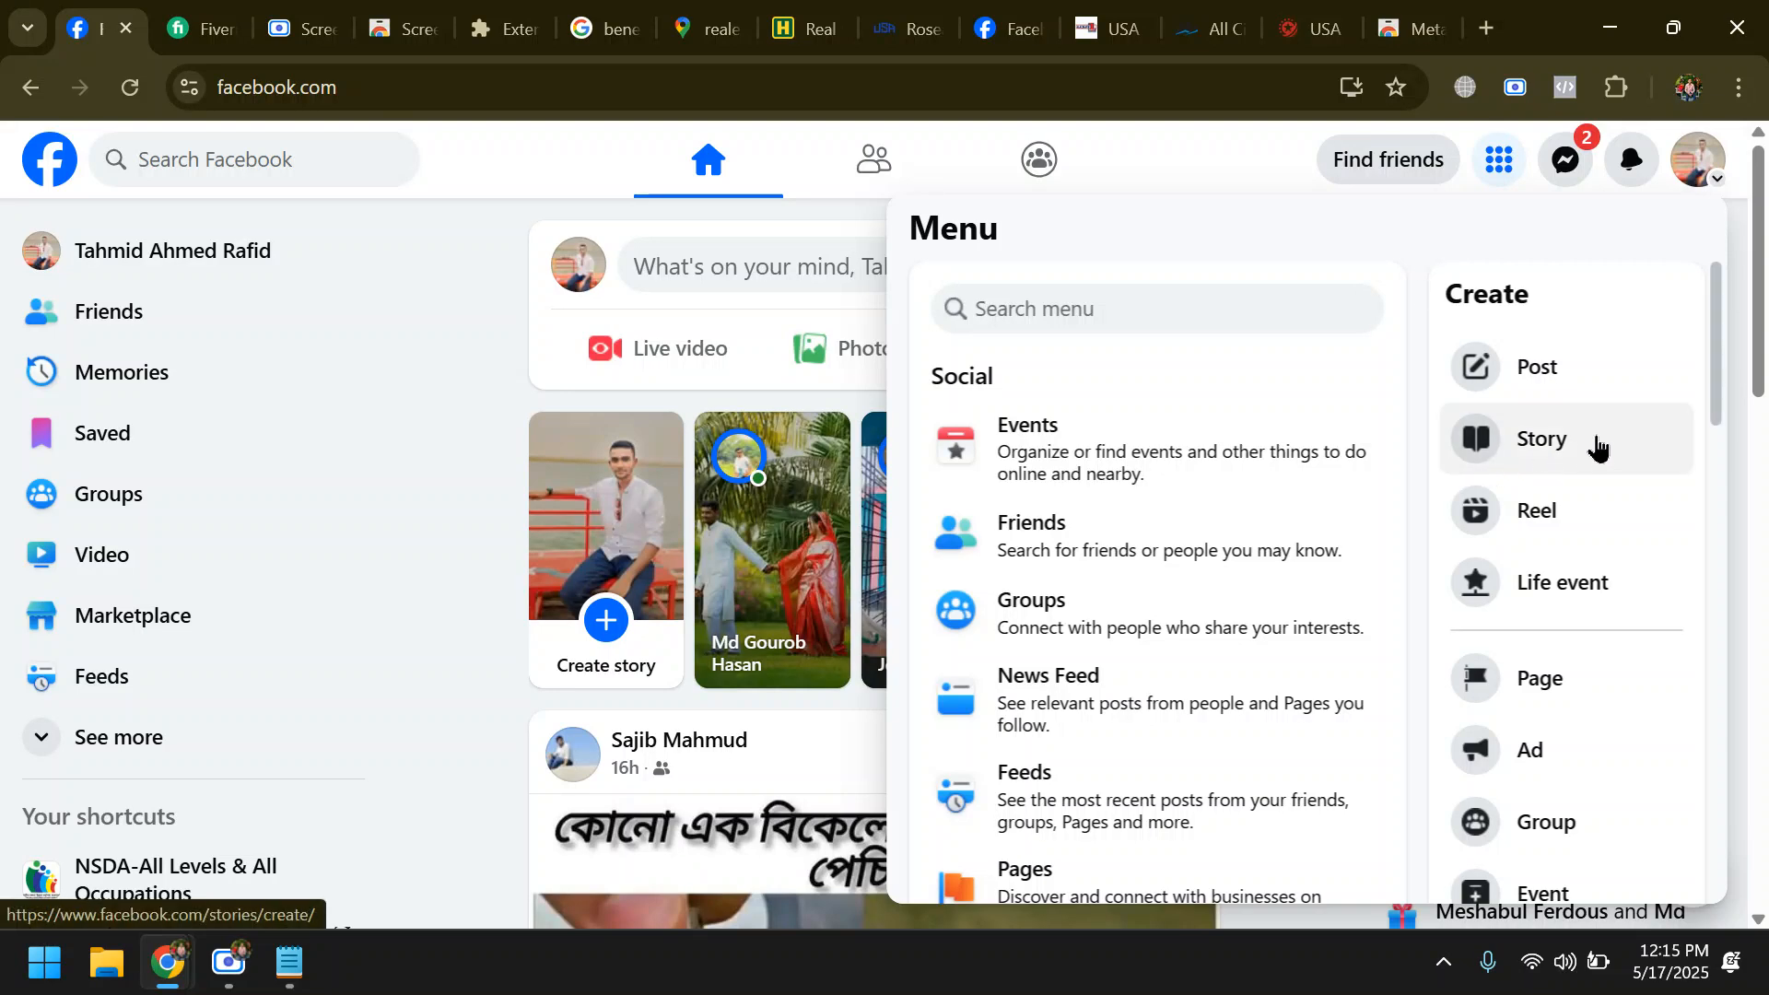
pyautogui.click(1542, 686)
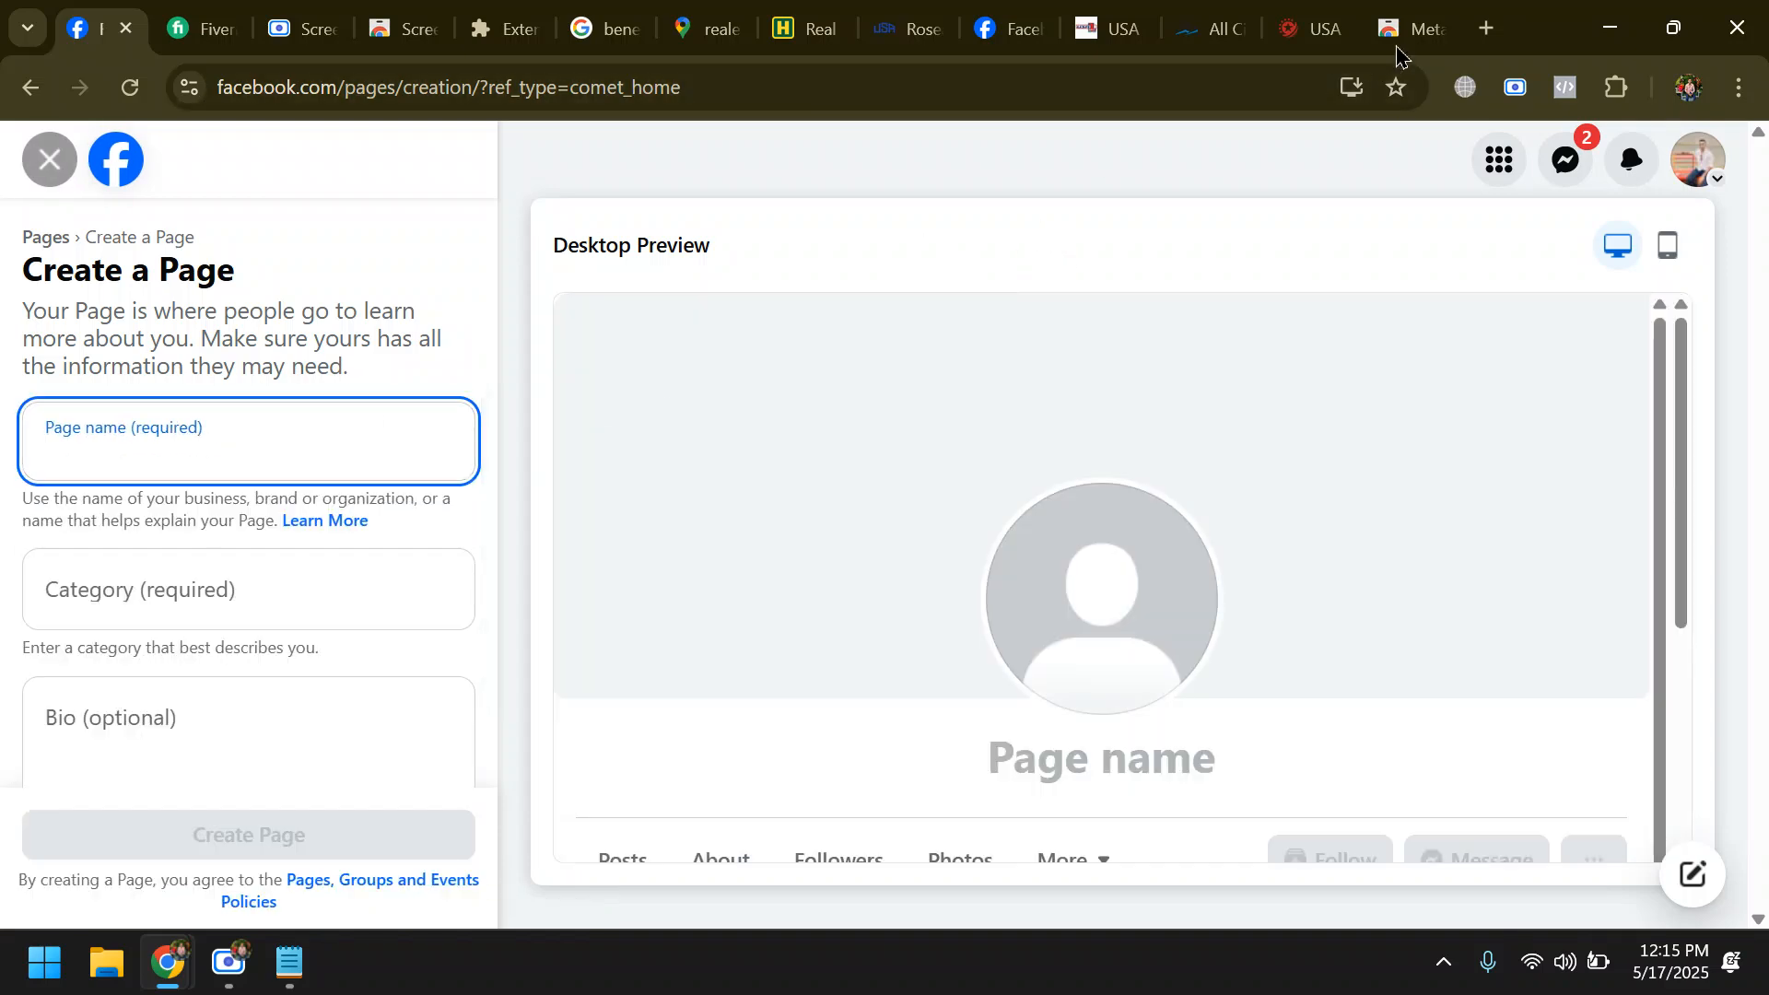
# - Search Google for panthion.oi in a new tab, open pantheon.io and go to its login page
pyautogui.click(1485, 27)
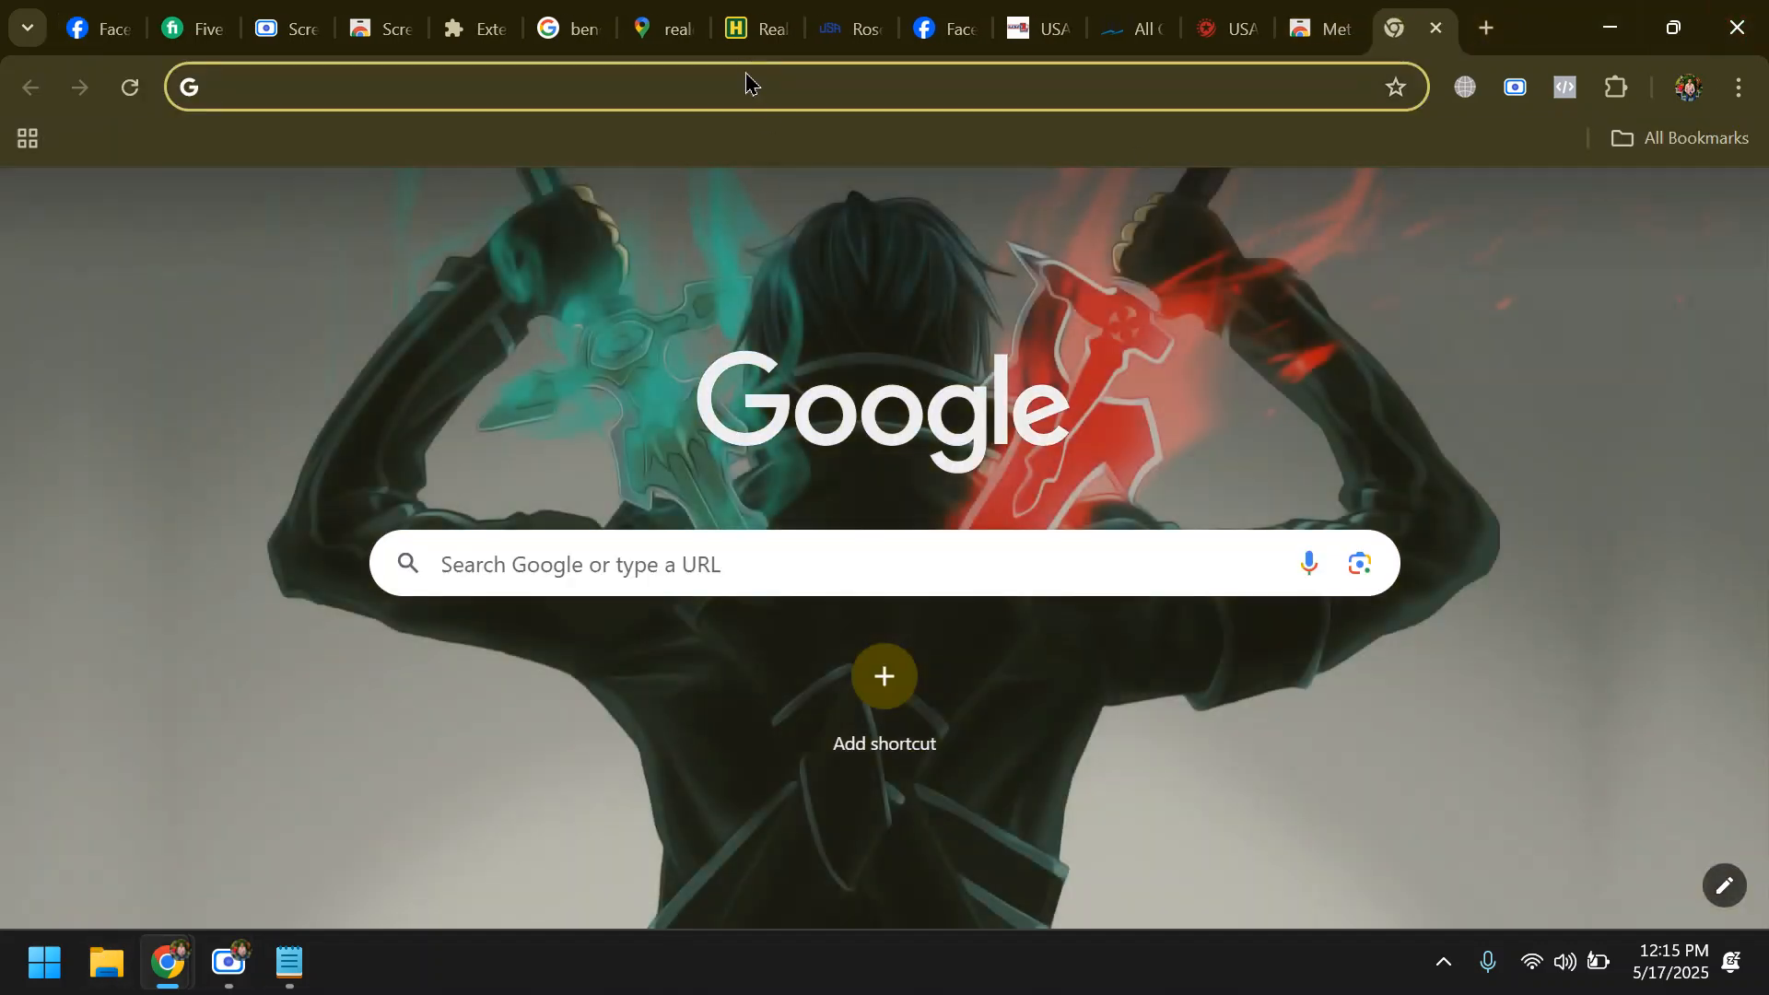
pyautogui.click(752, 81)
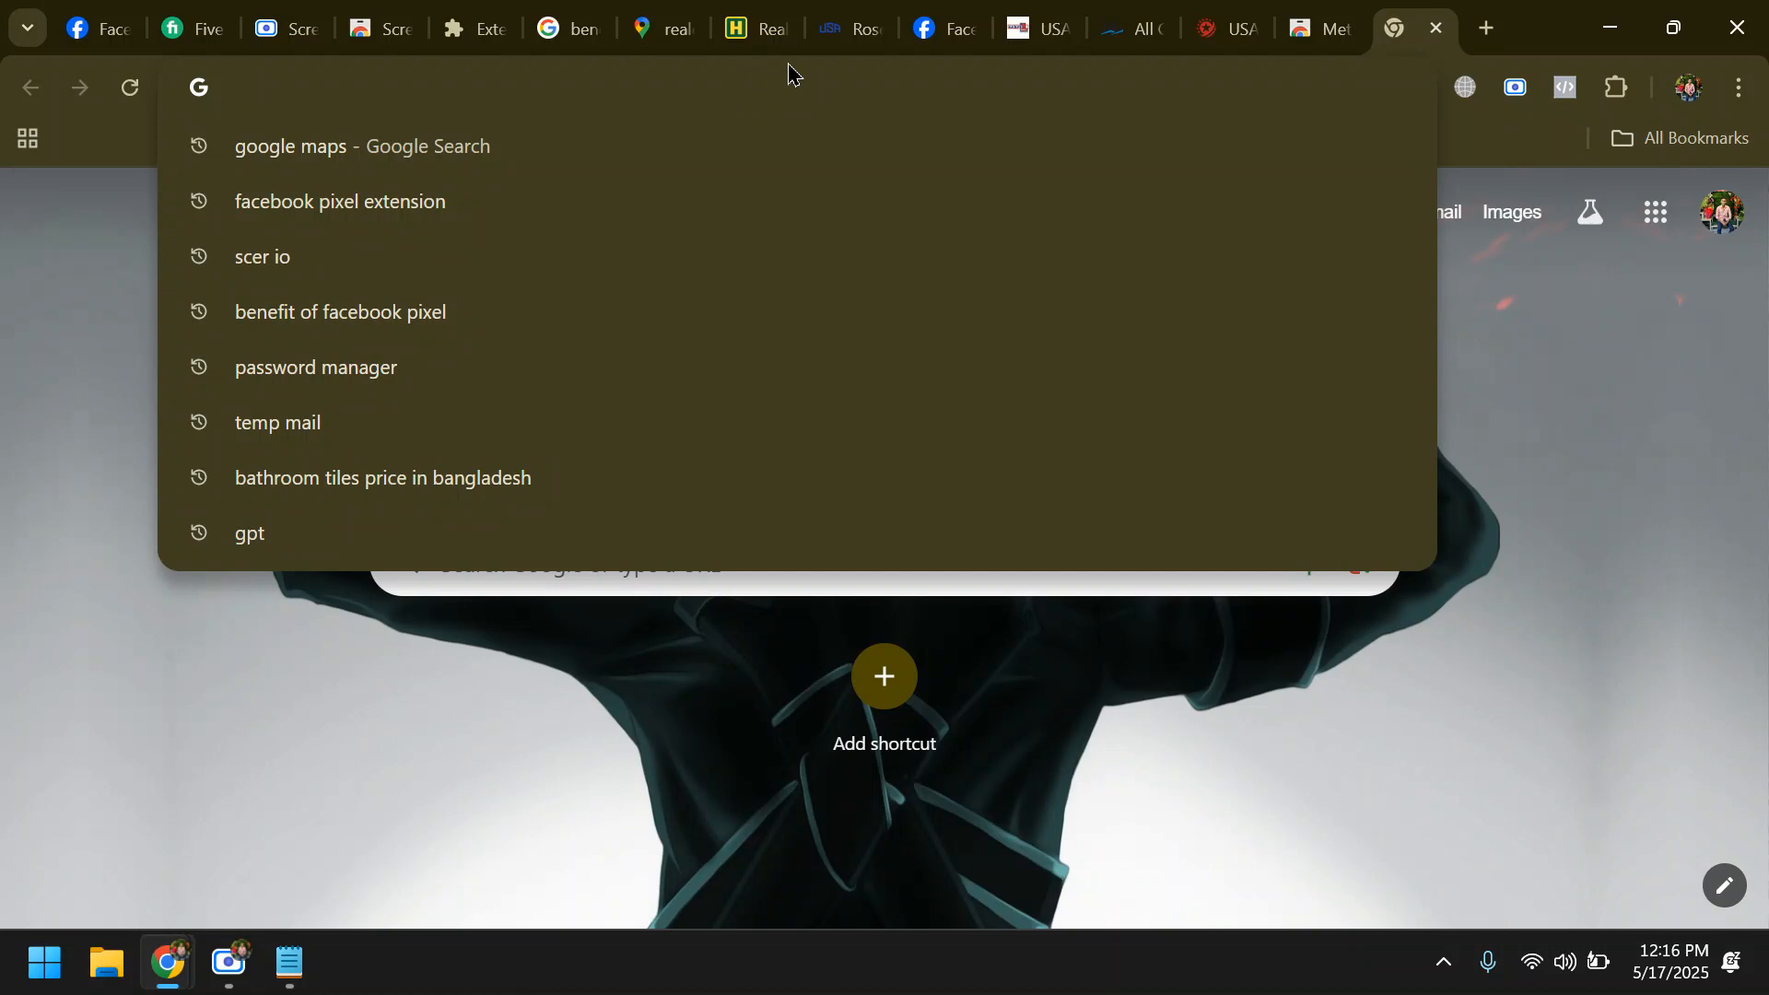
pyautogui.write('pan')
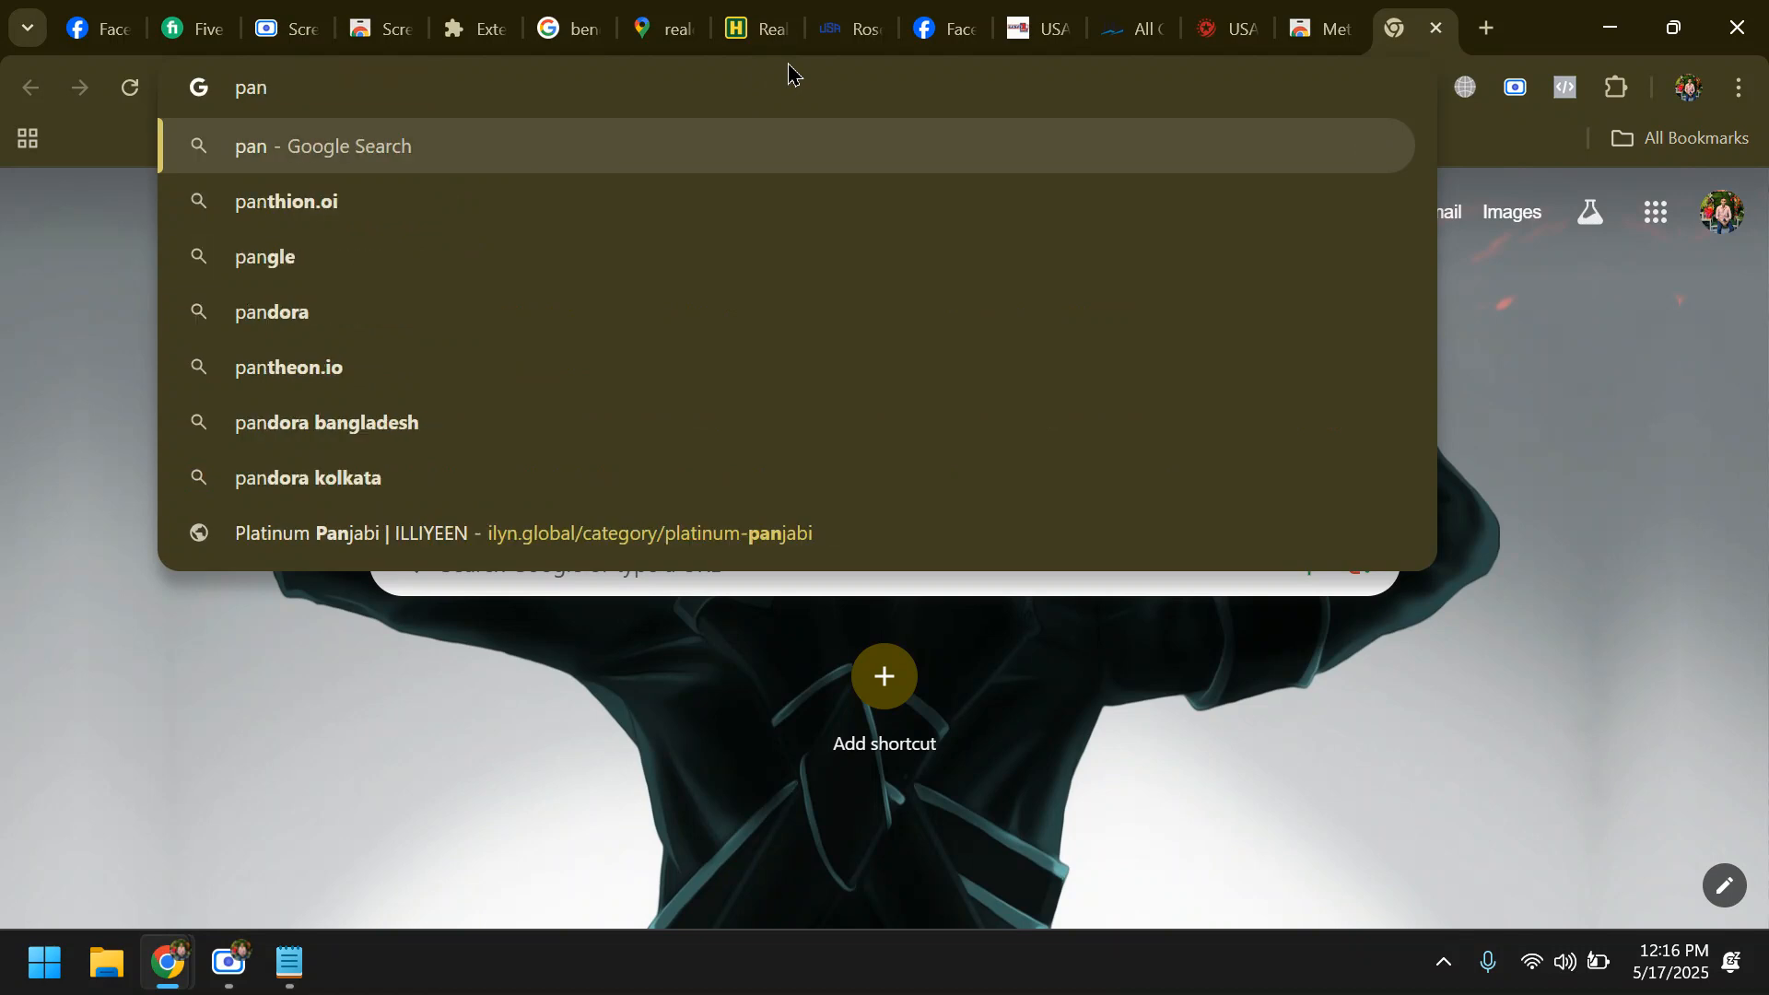
pyautogui.press('BackSpace')
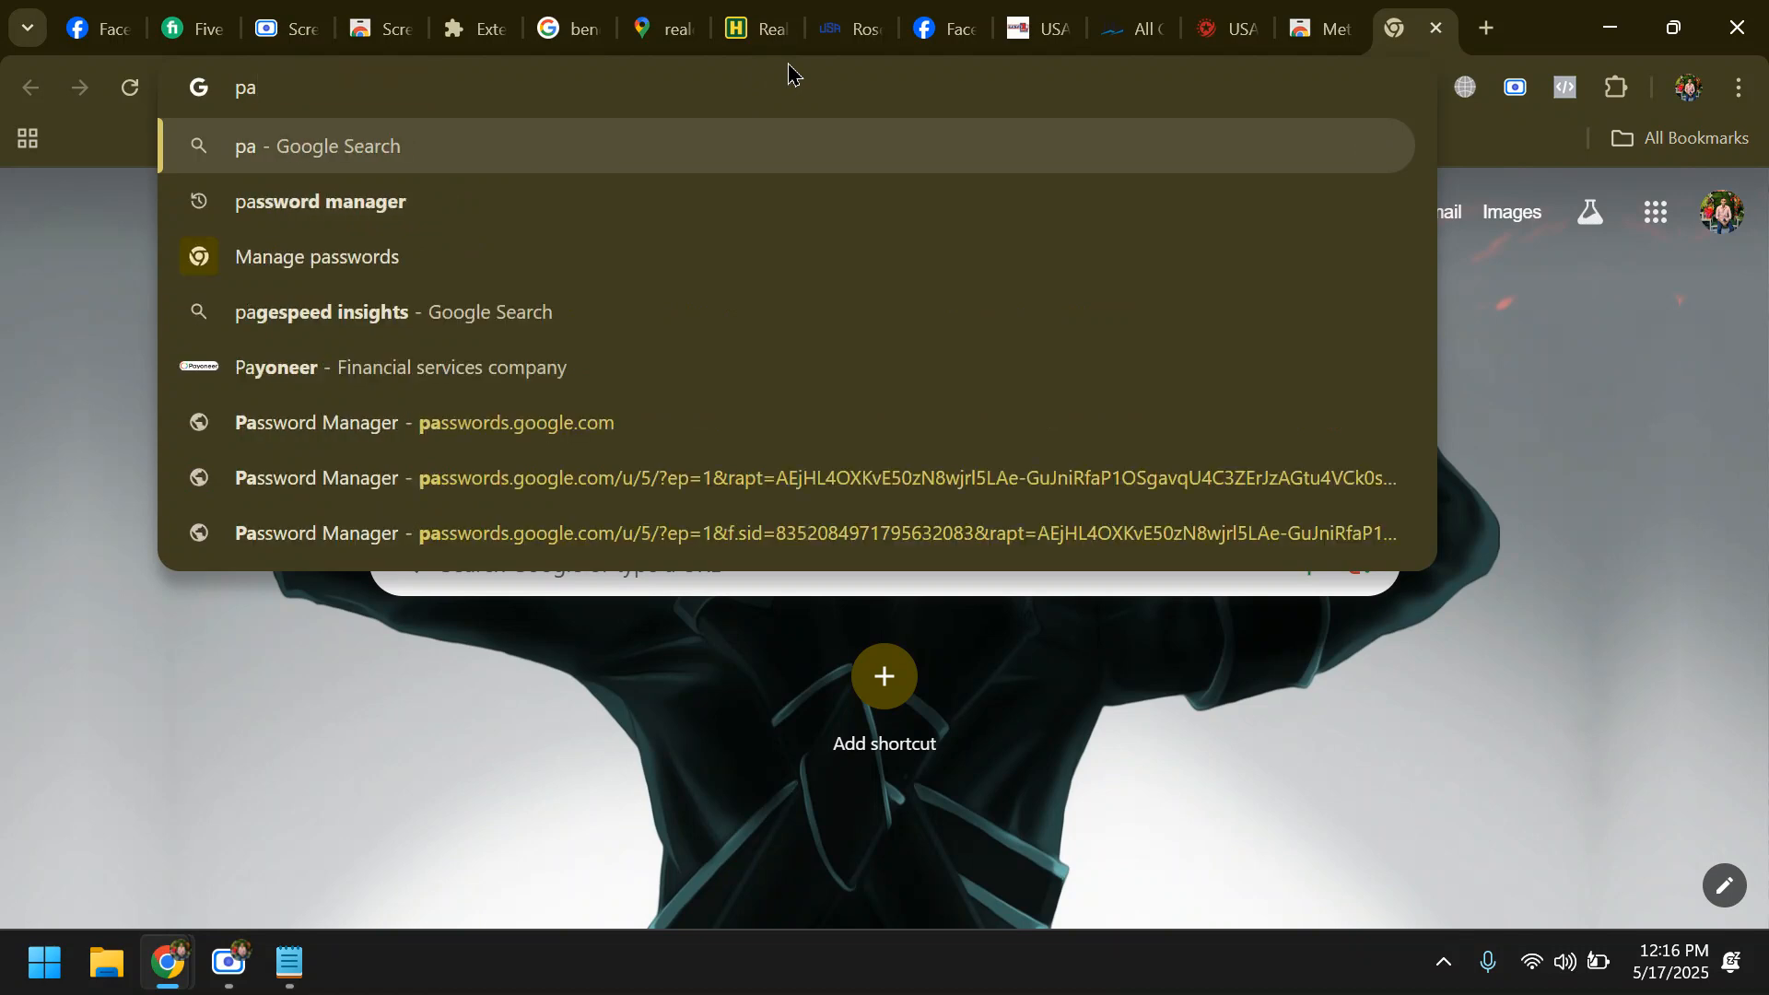
pyautogui.write('n')
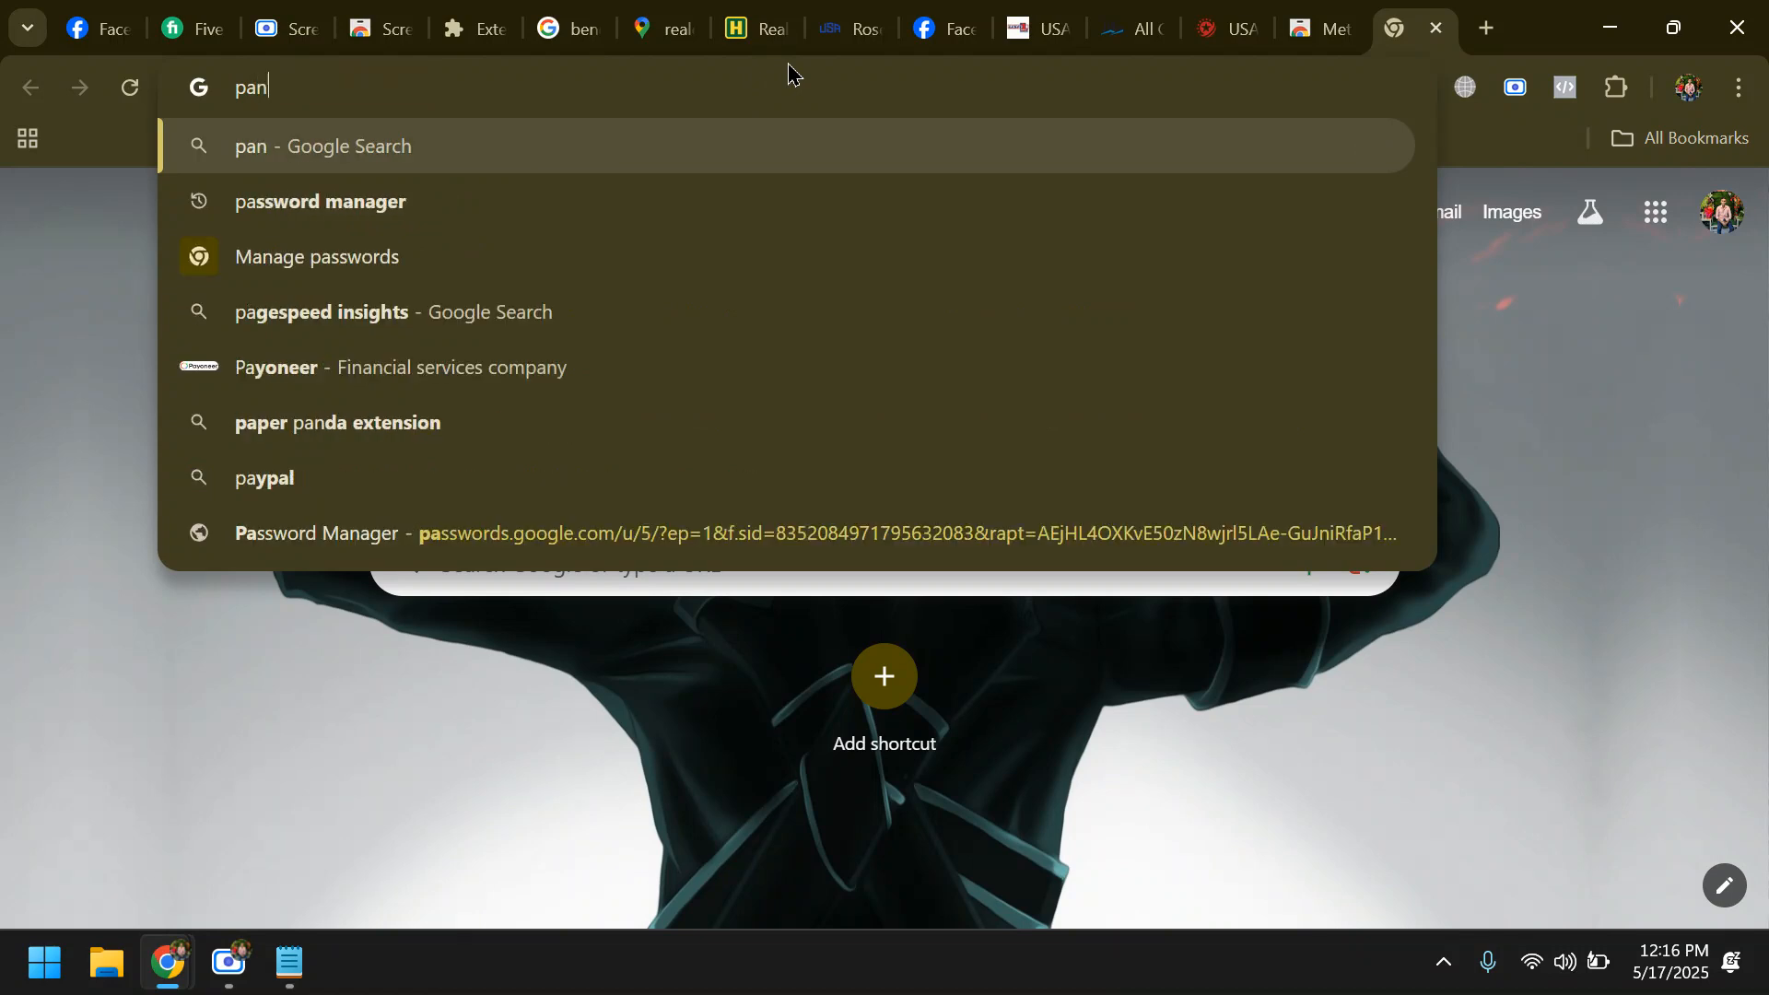
pyautogui.click(277, 211)
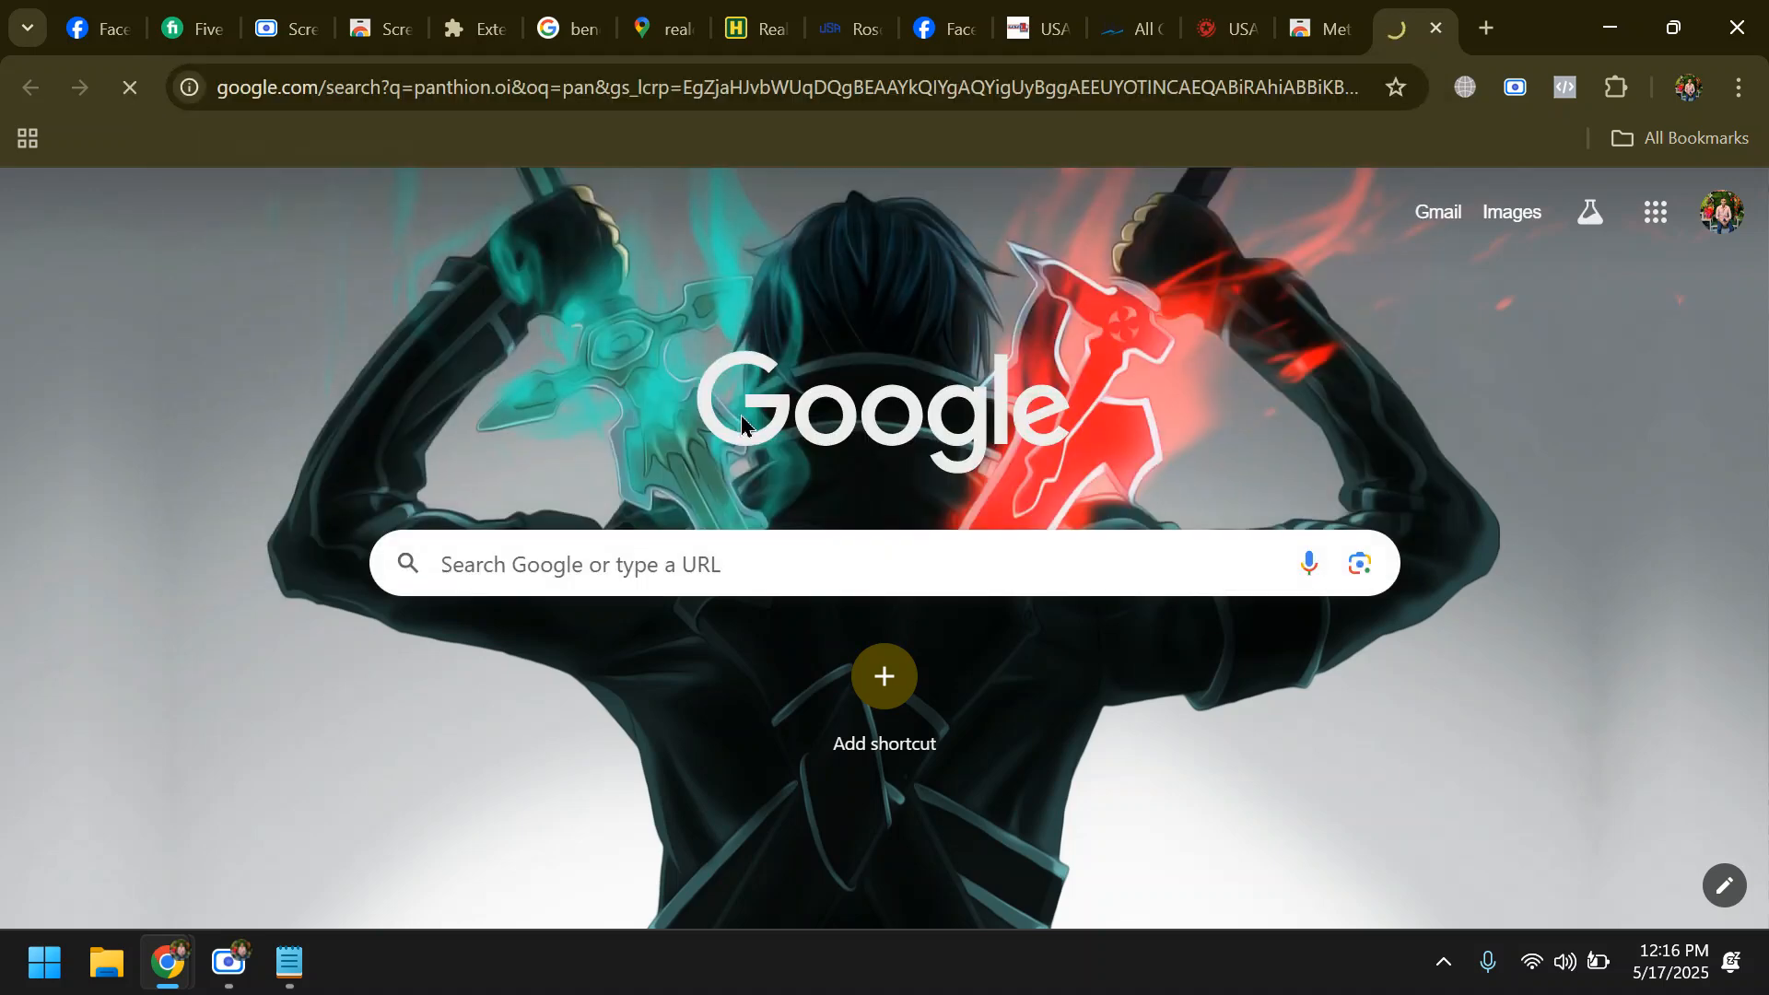
pyautogui.click(467, 465)
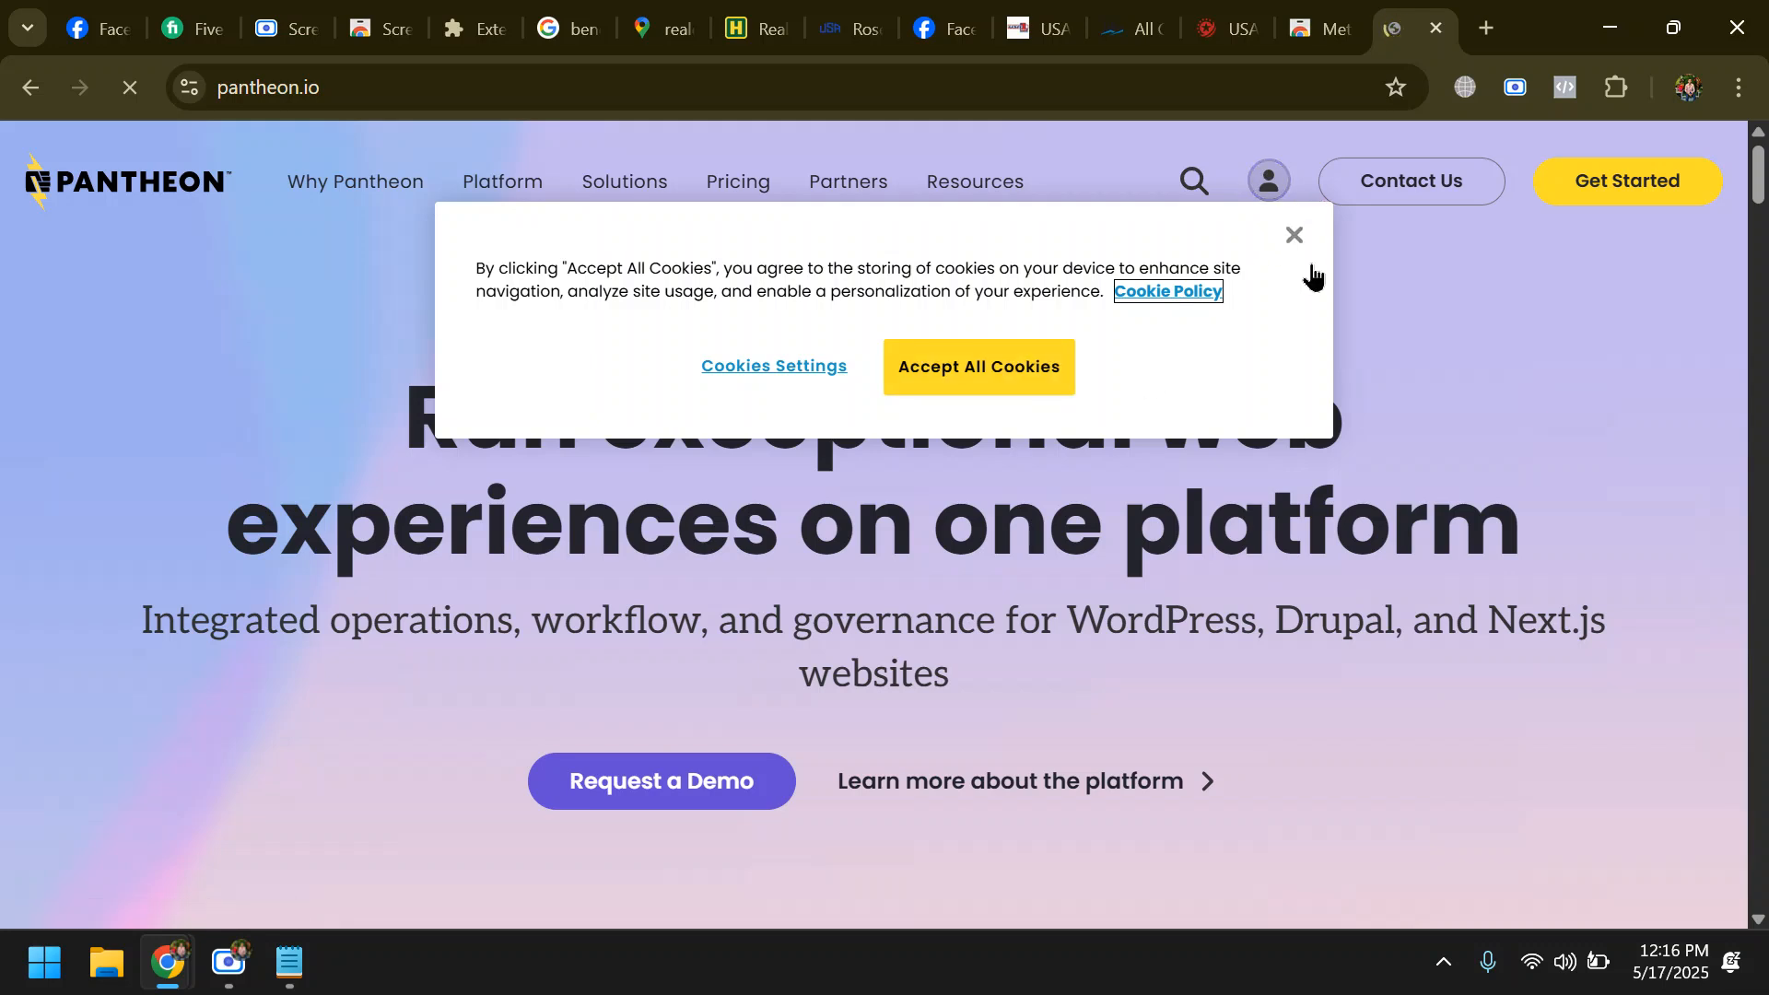
pyautogui.click(1046, 385)
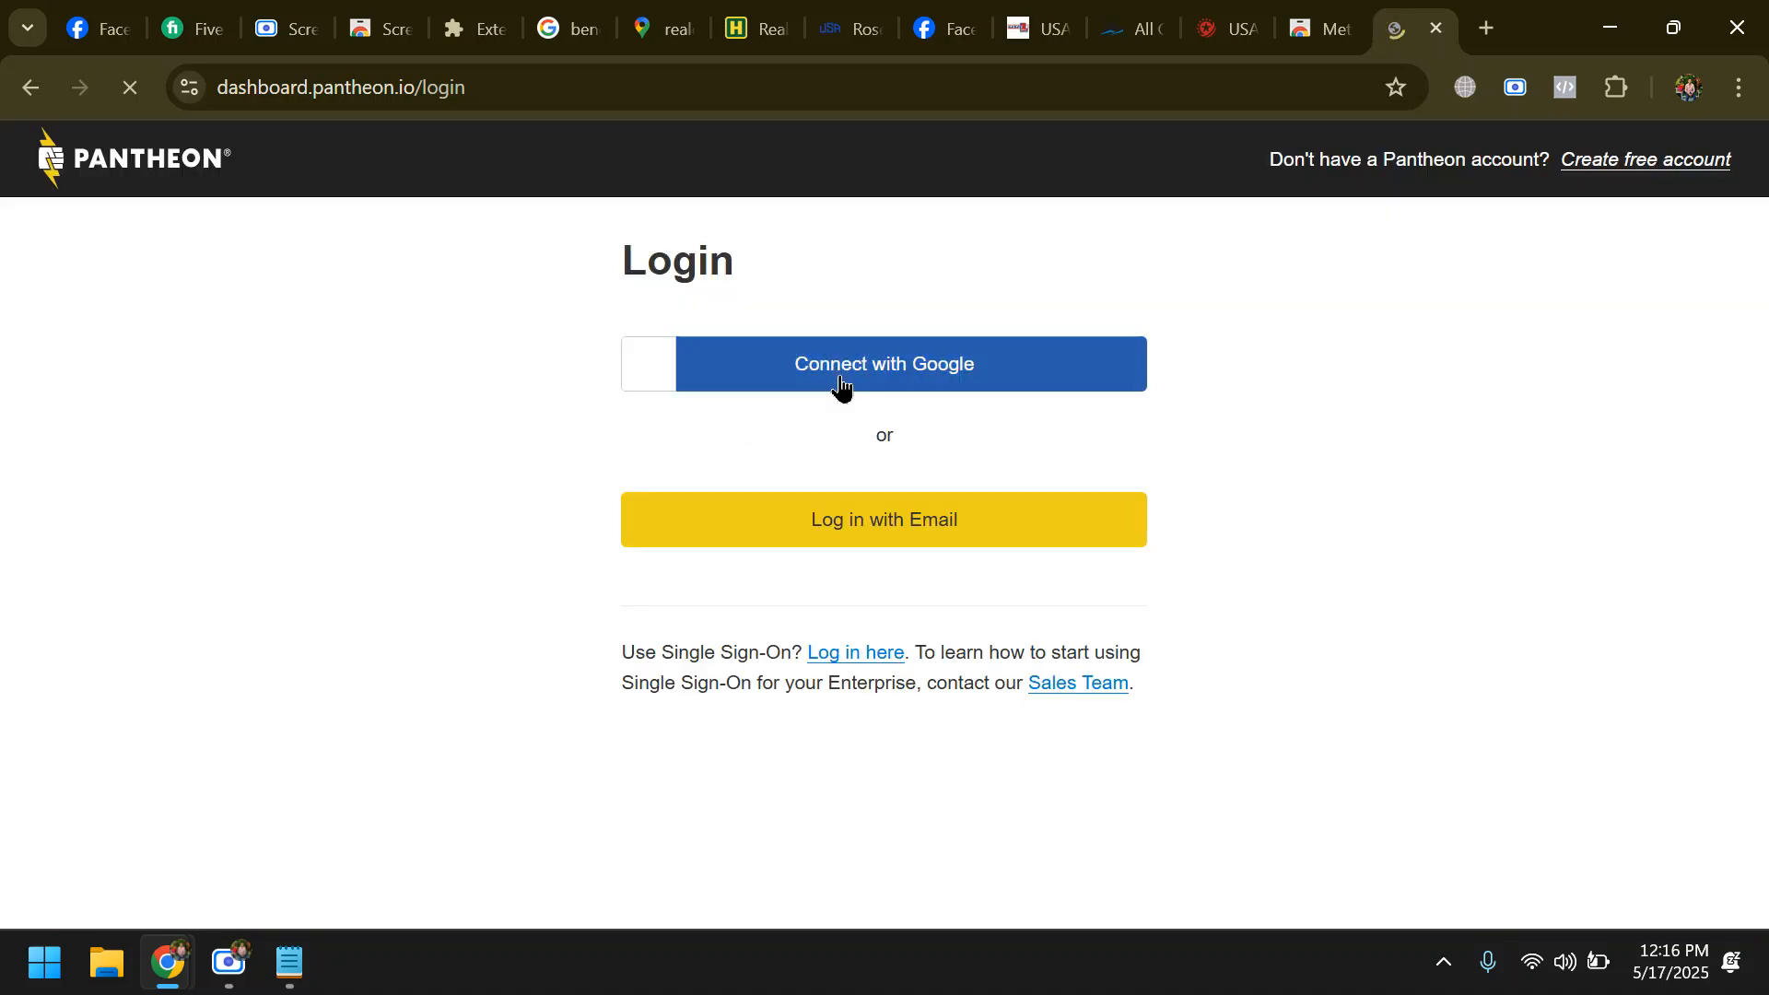
# - Sign in to Pantheon with the first listed Google account, verifying the passkey by entering the Windows PIN
pyautogui.click(840, 377)
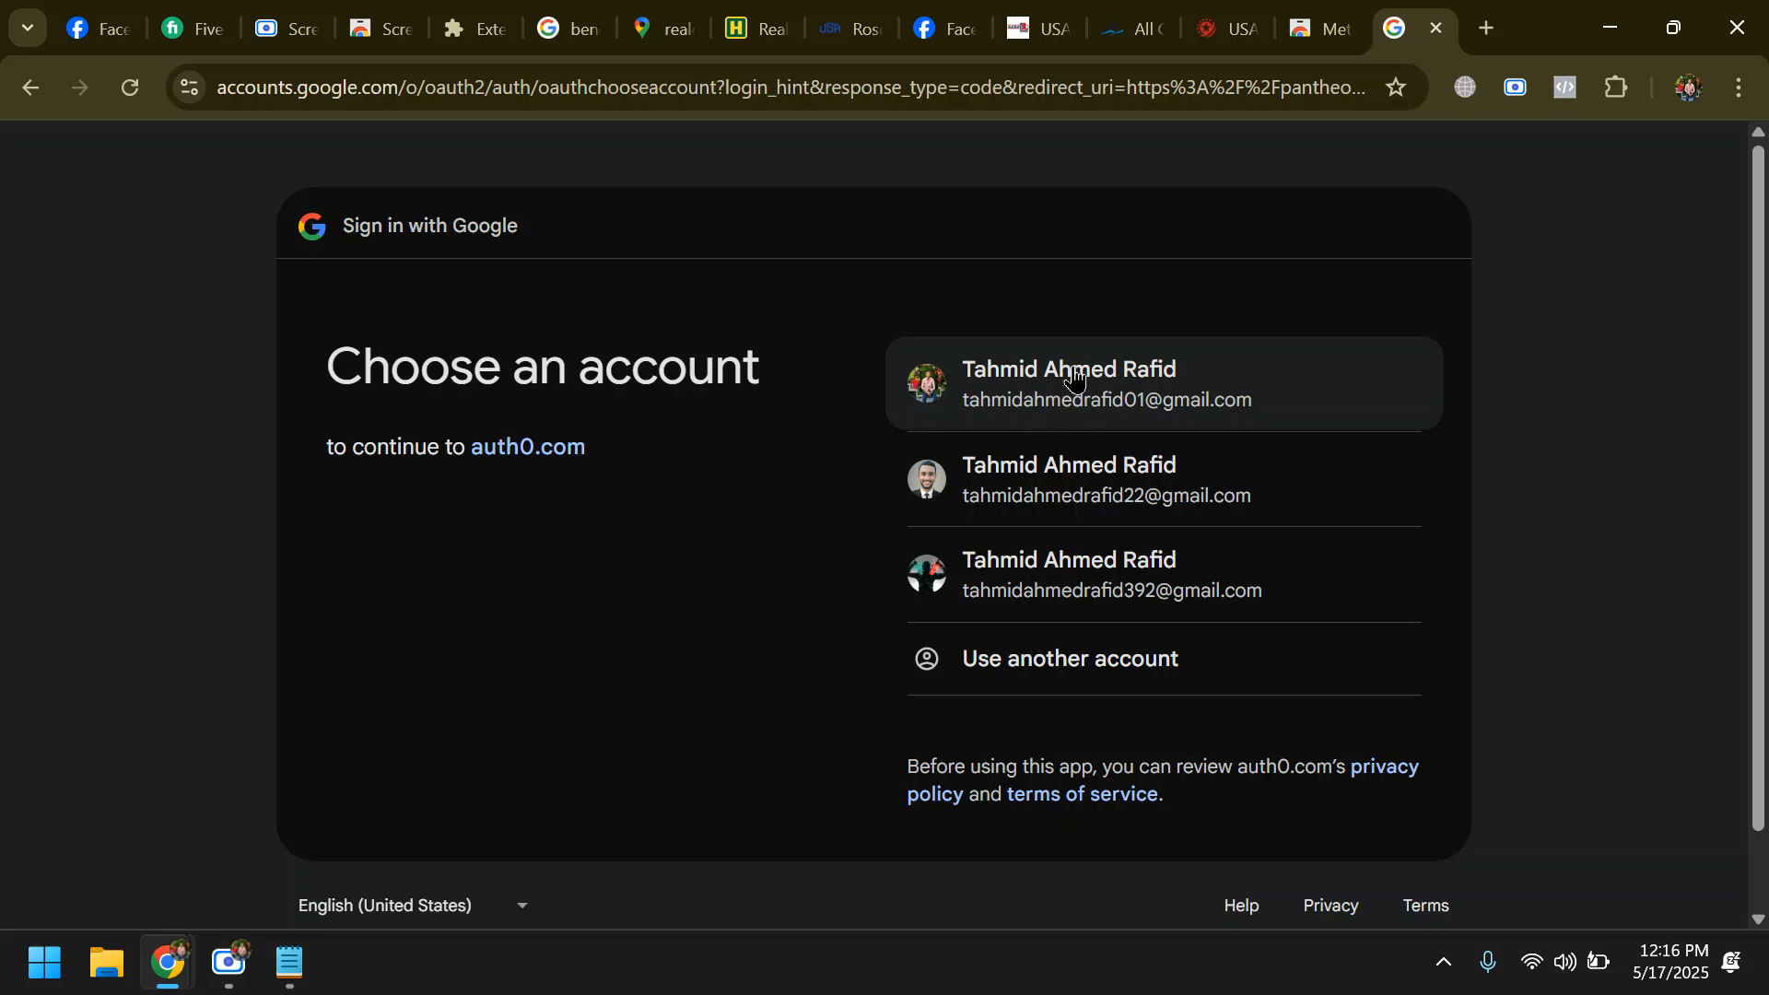
pyautogui.click(1071, 403)
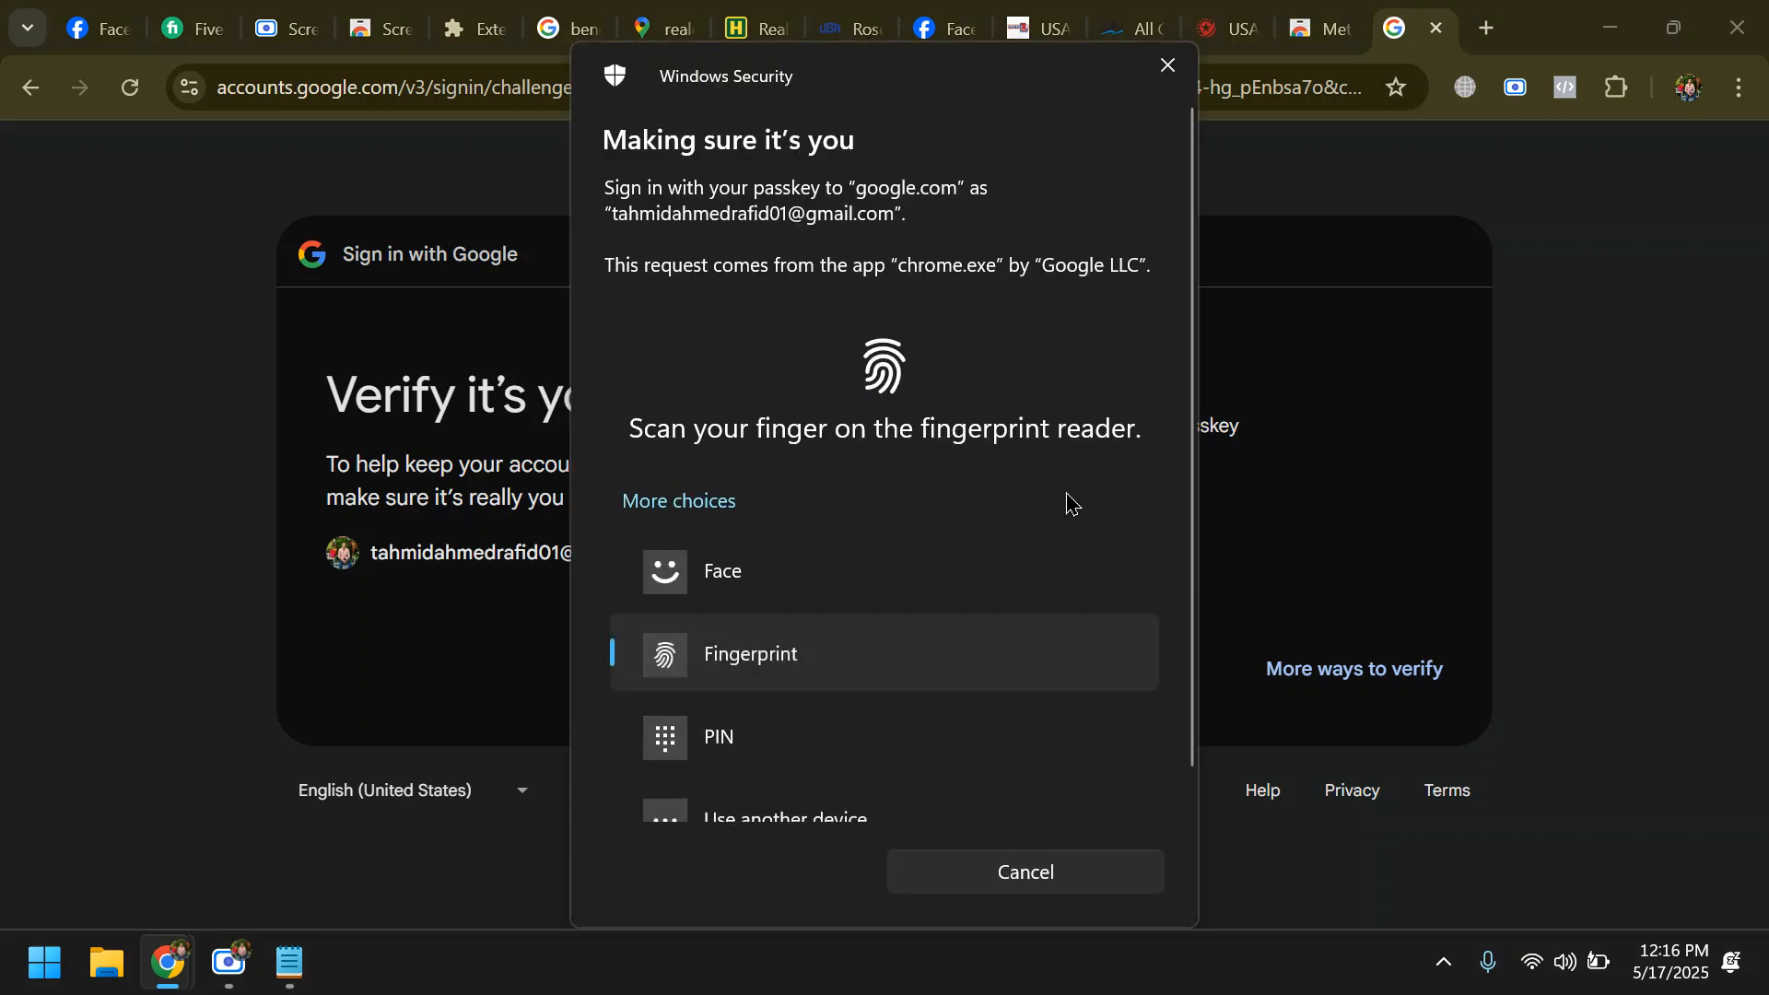
pyautogui.scroll(-1, 1068, 505)
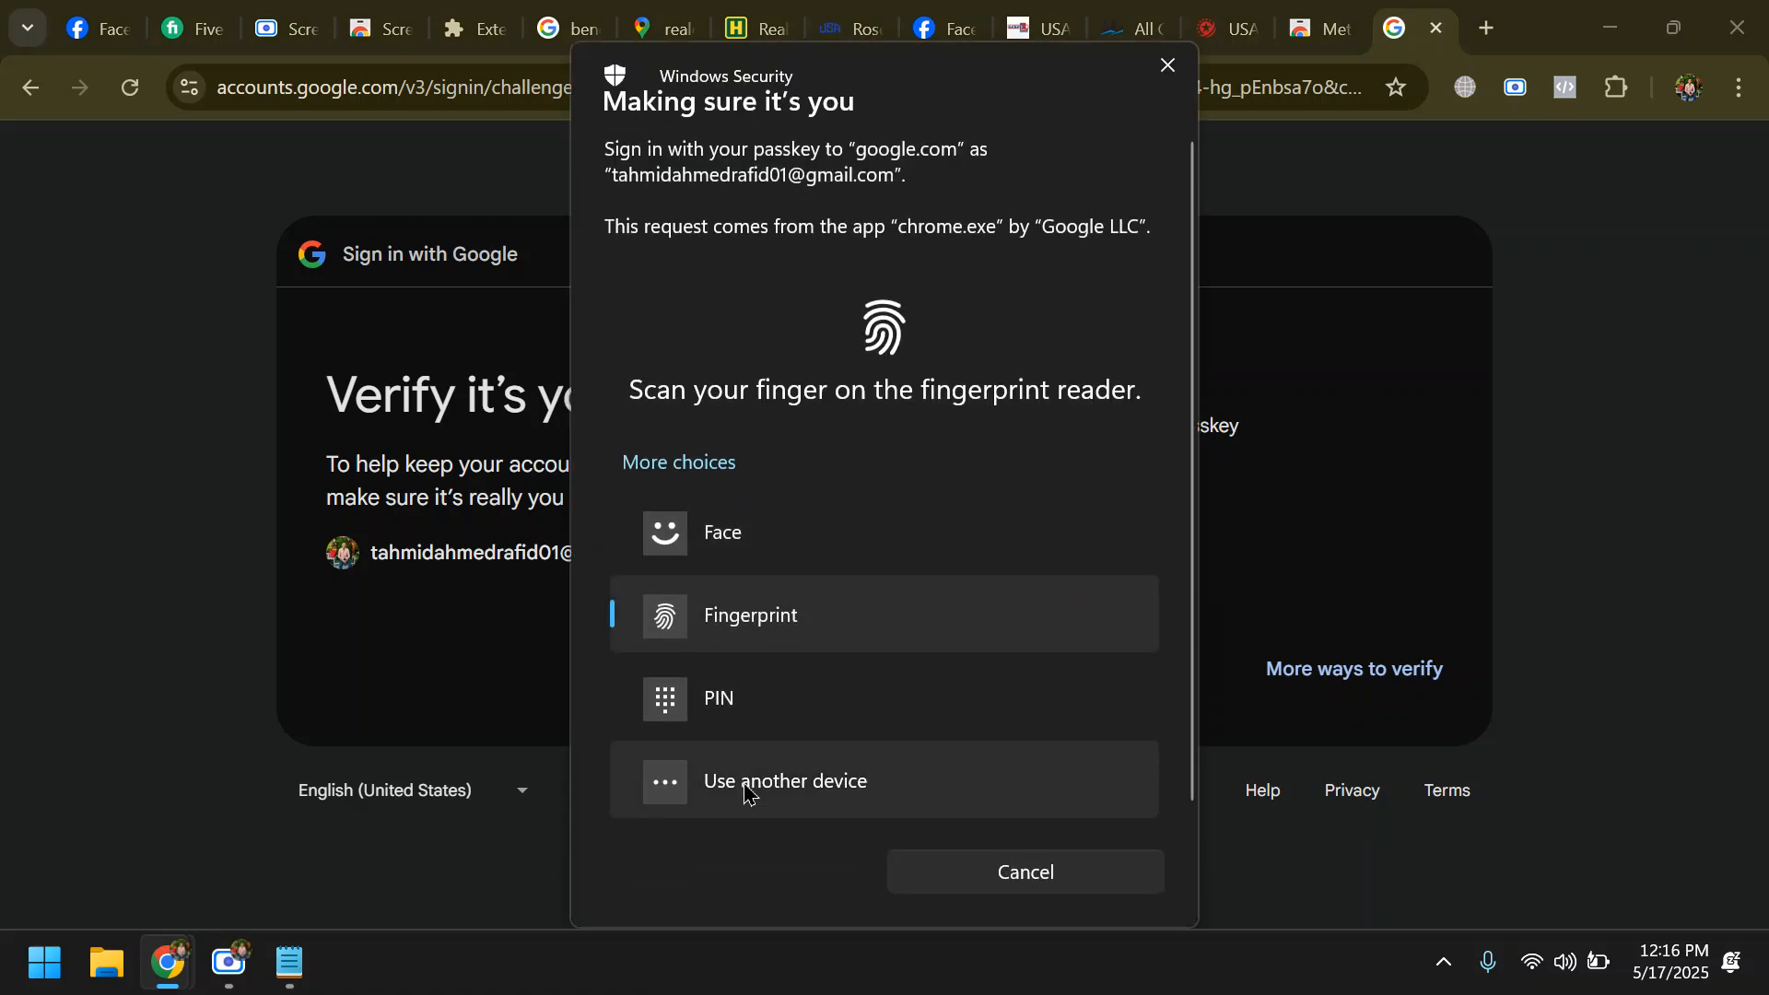
pyautogui.click(753, 702)
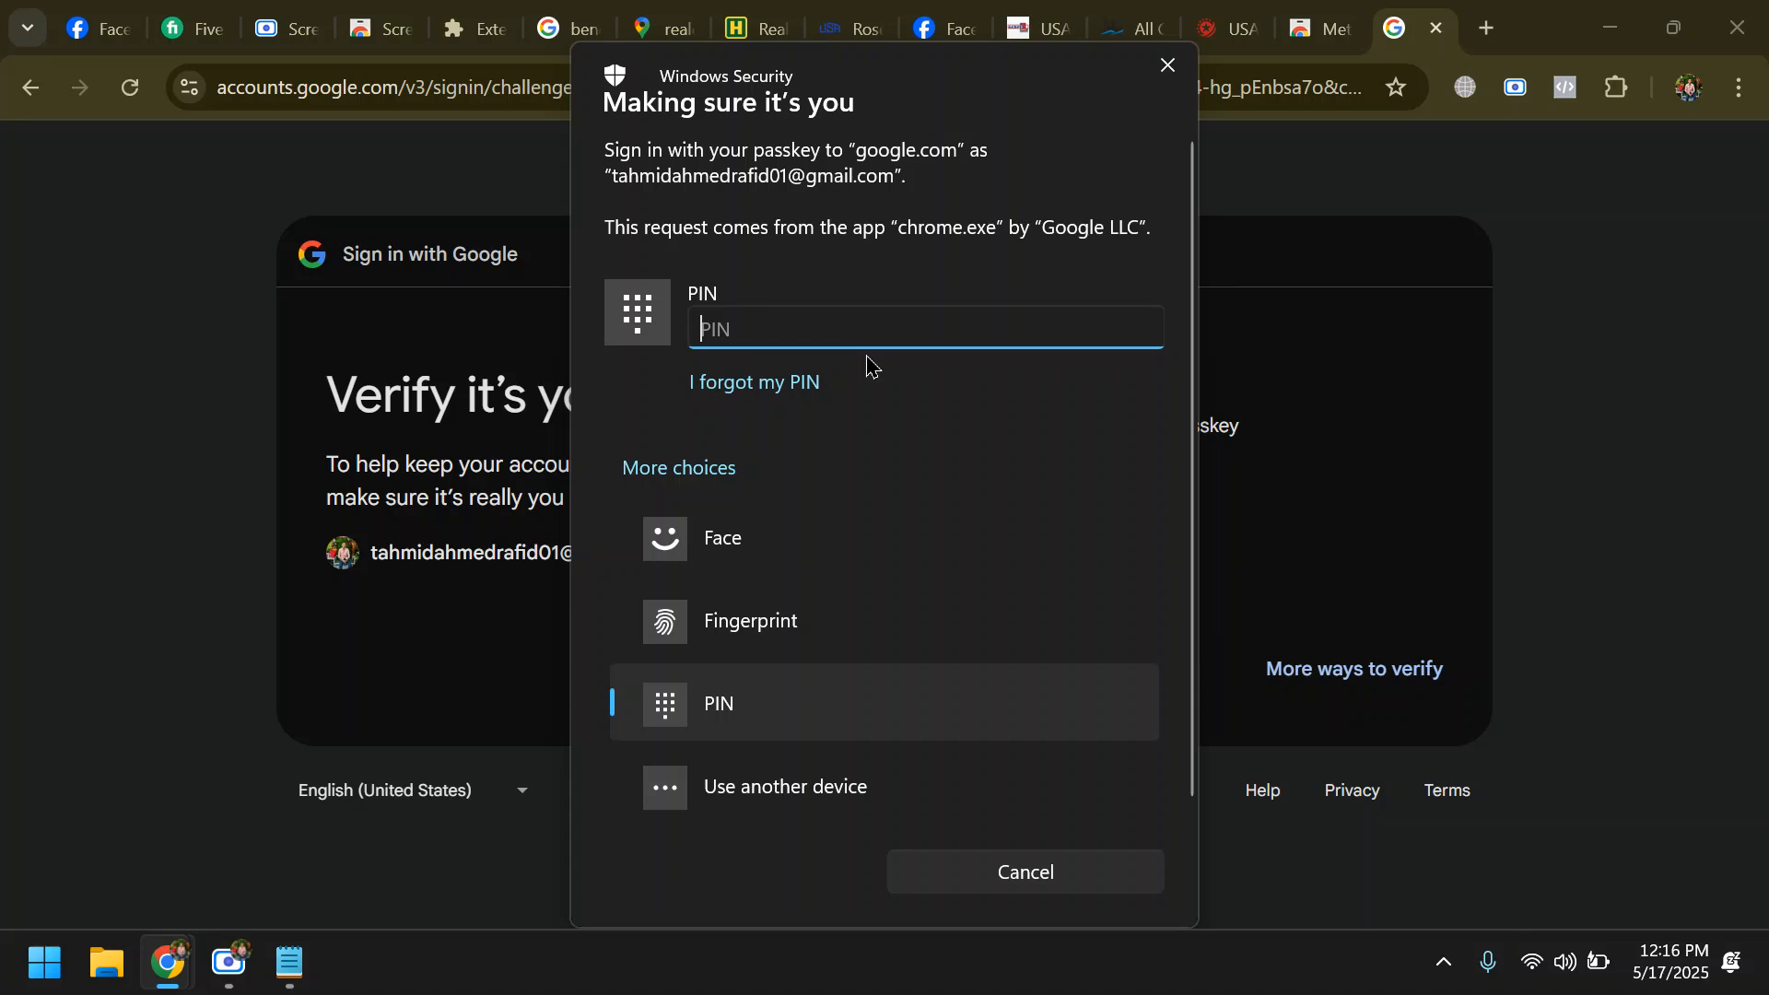
pyautogui.write('••••••')
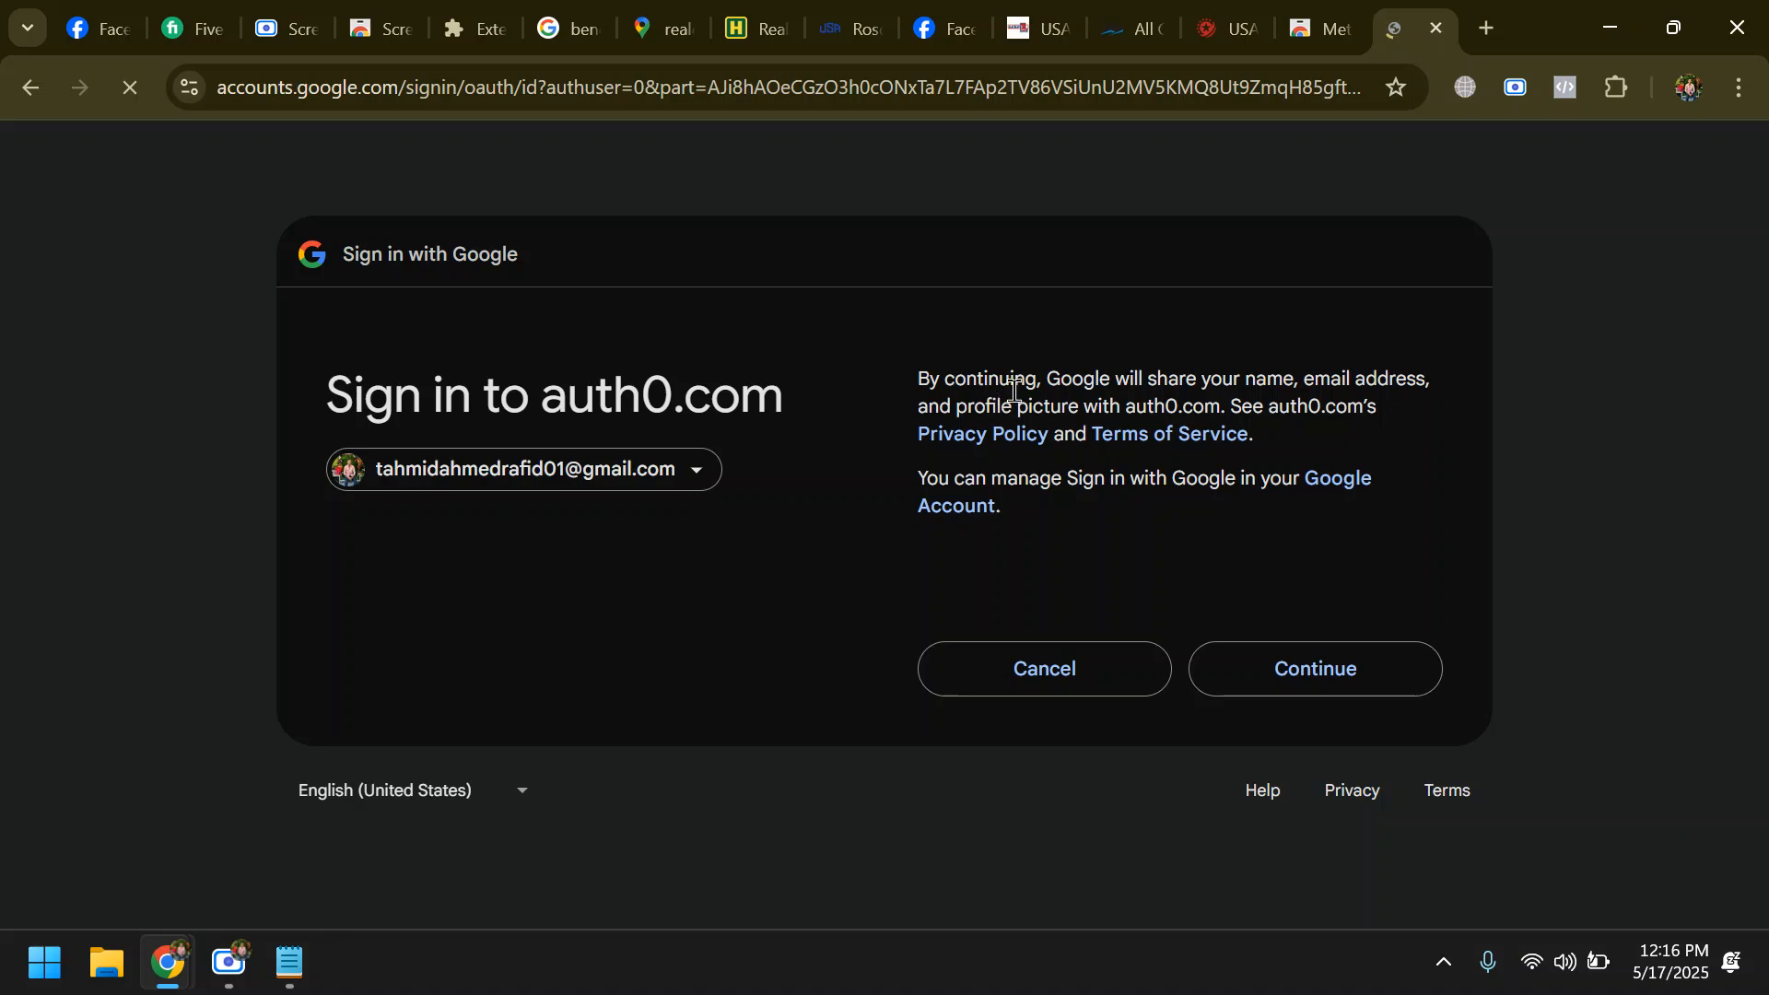
pyautogui.click(1378, 677)
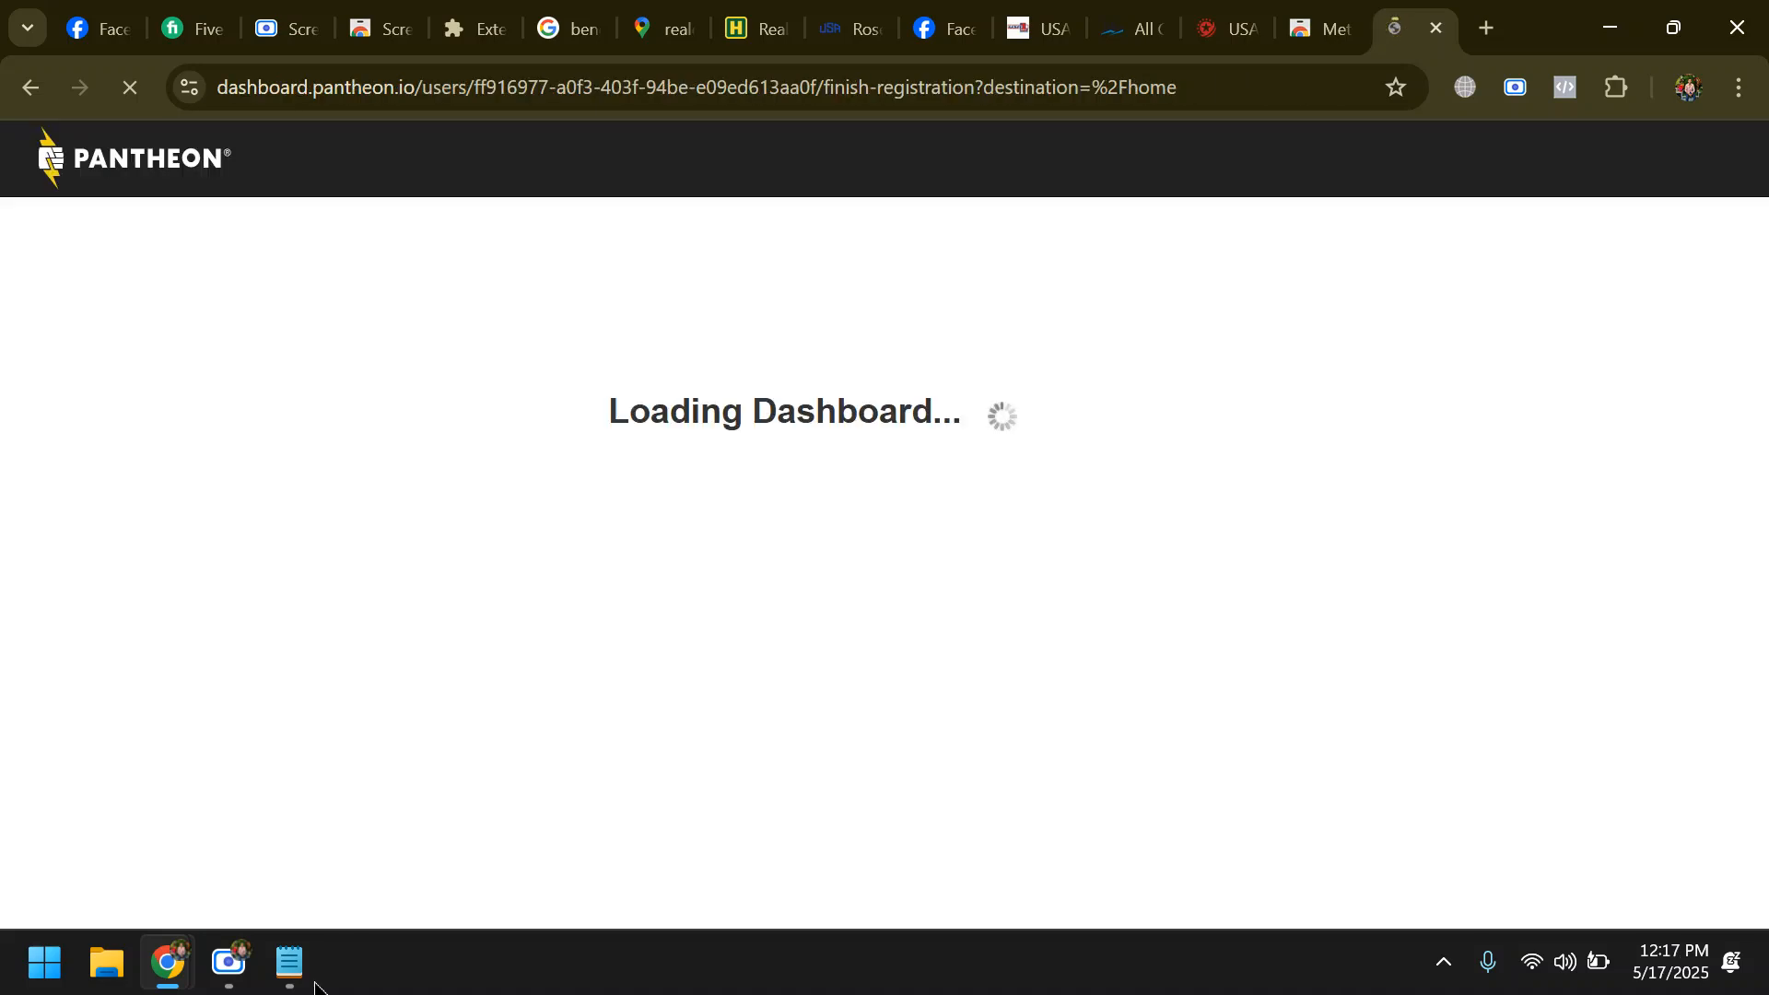
pyautogui.click(230, 961)
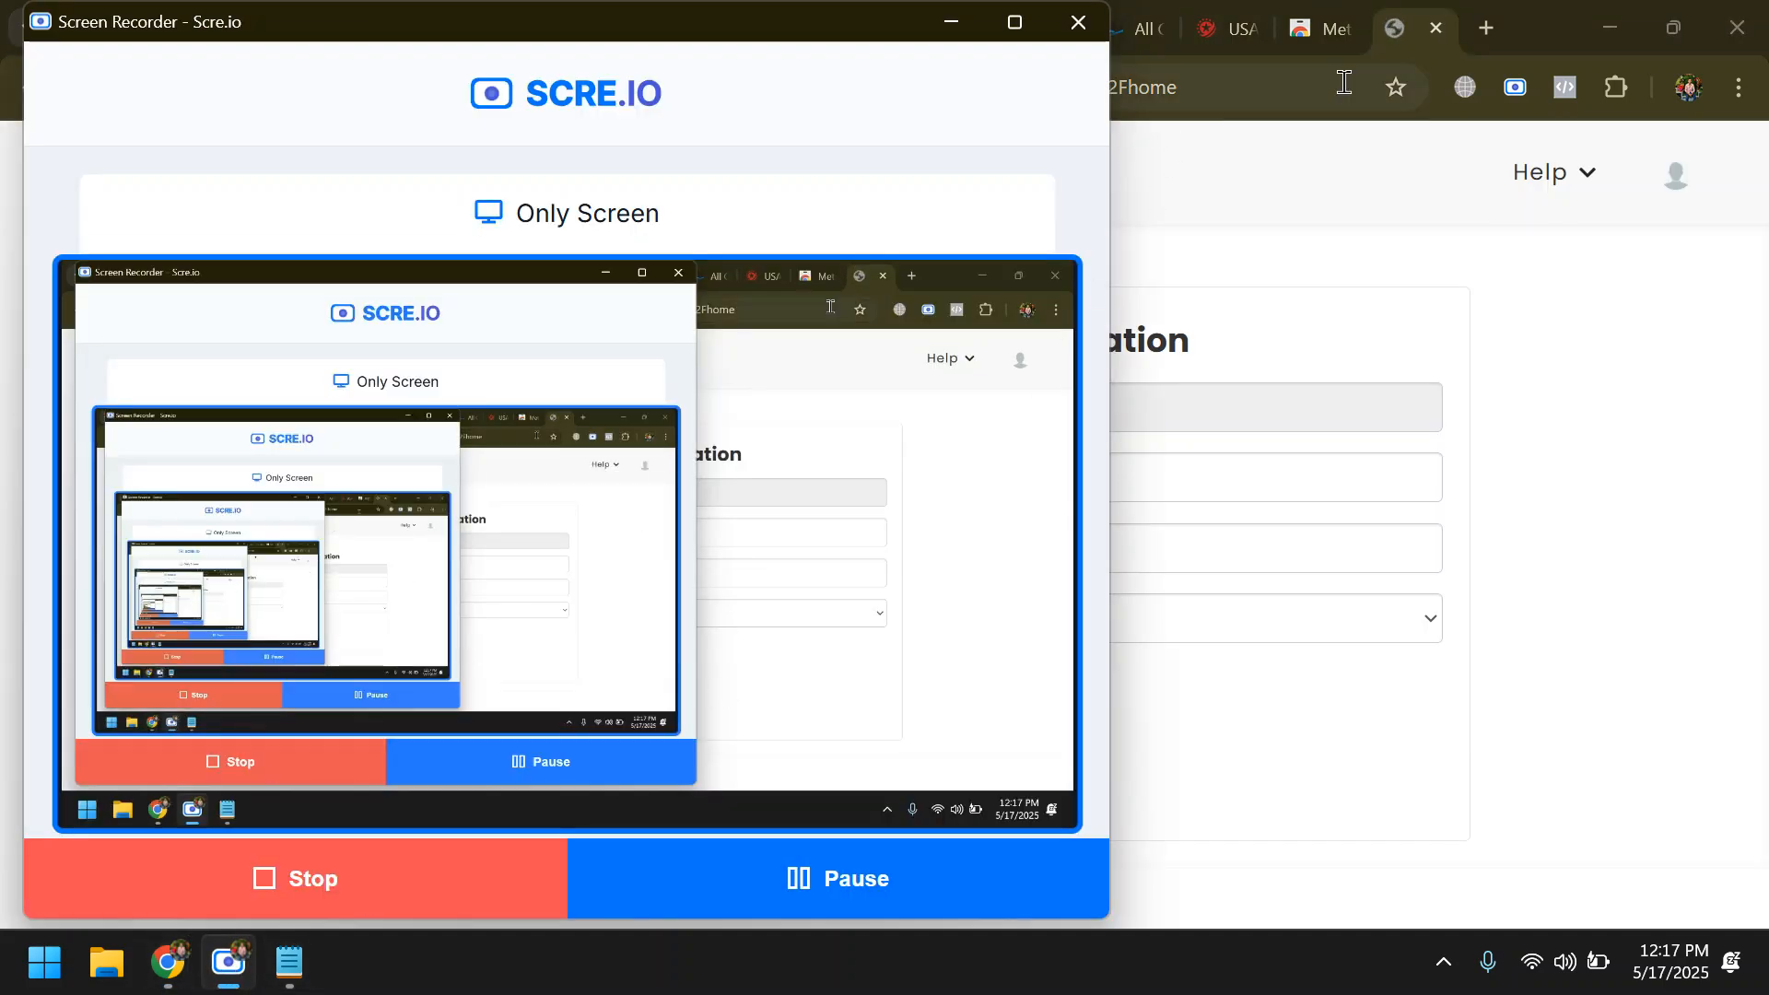
pyautogui.click(1248, 212)
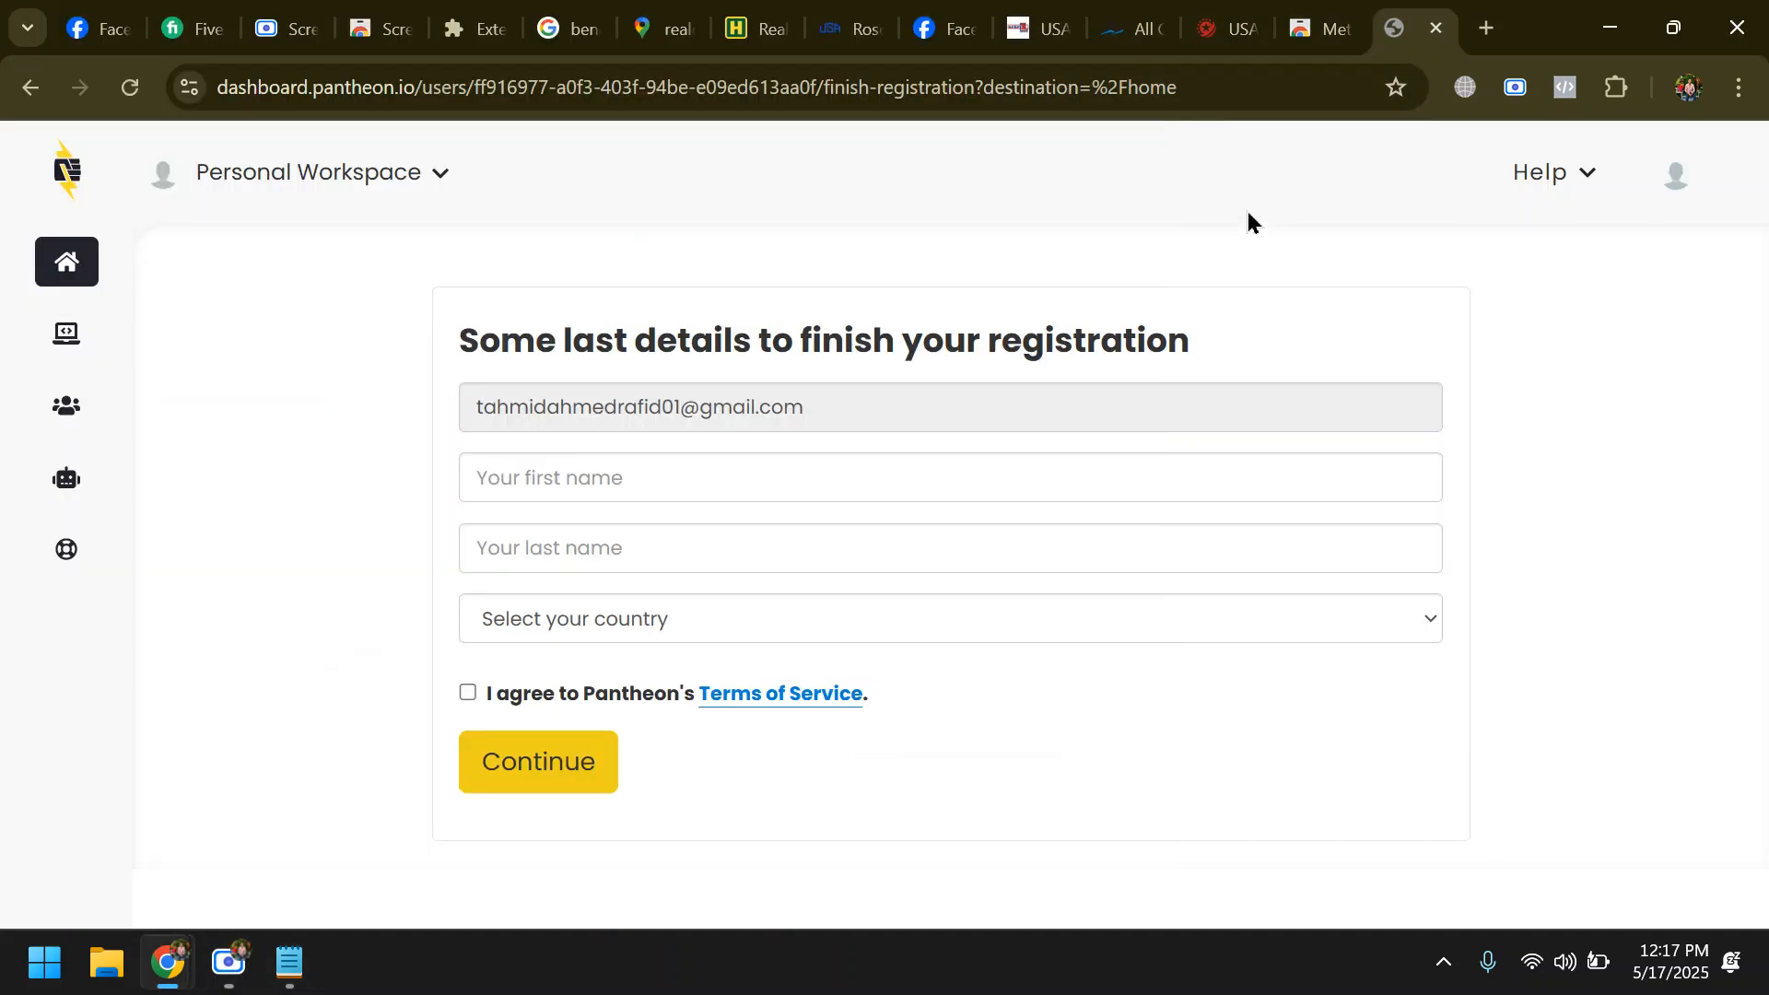
# - Log out of Pantheon and sign in again with the second listed Google account
pyautogui.click(1681, 184)
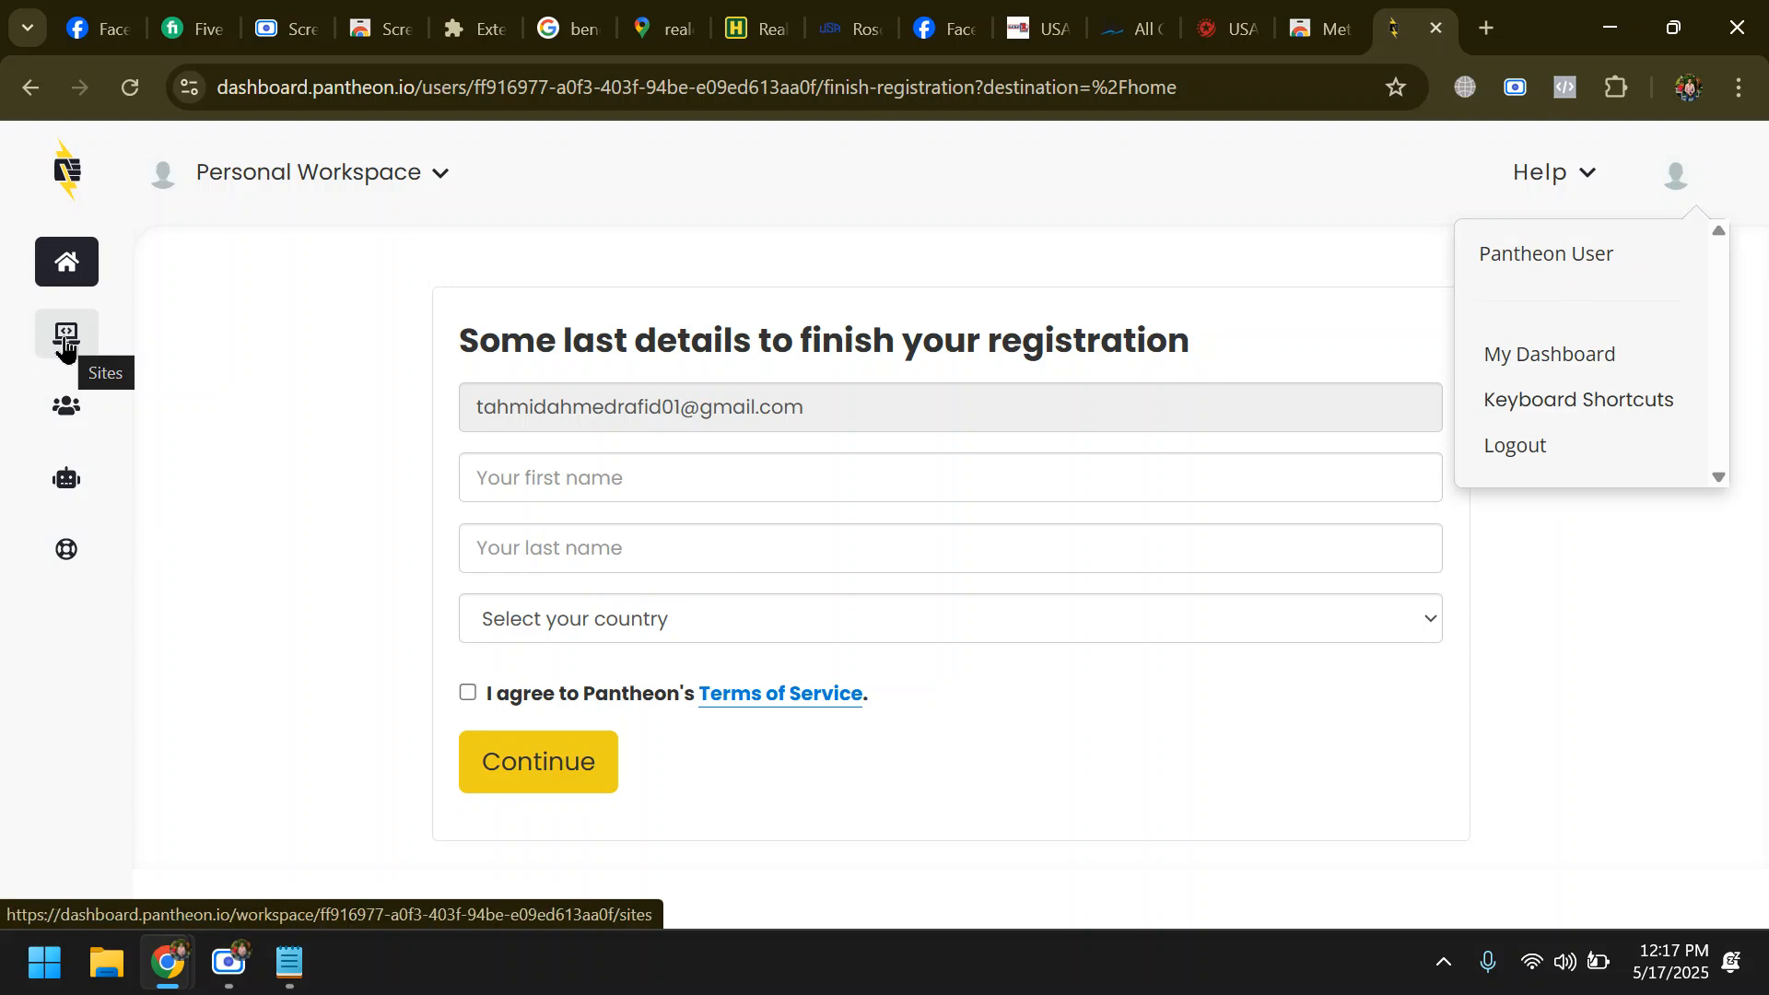
pyautogui.click(1647, 446)
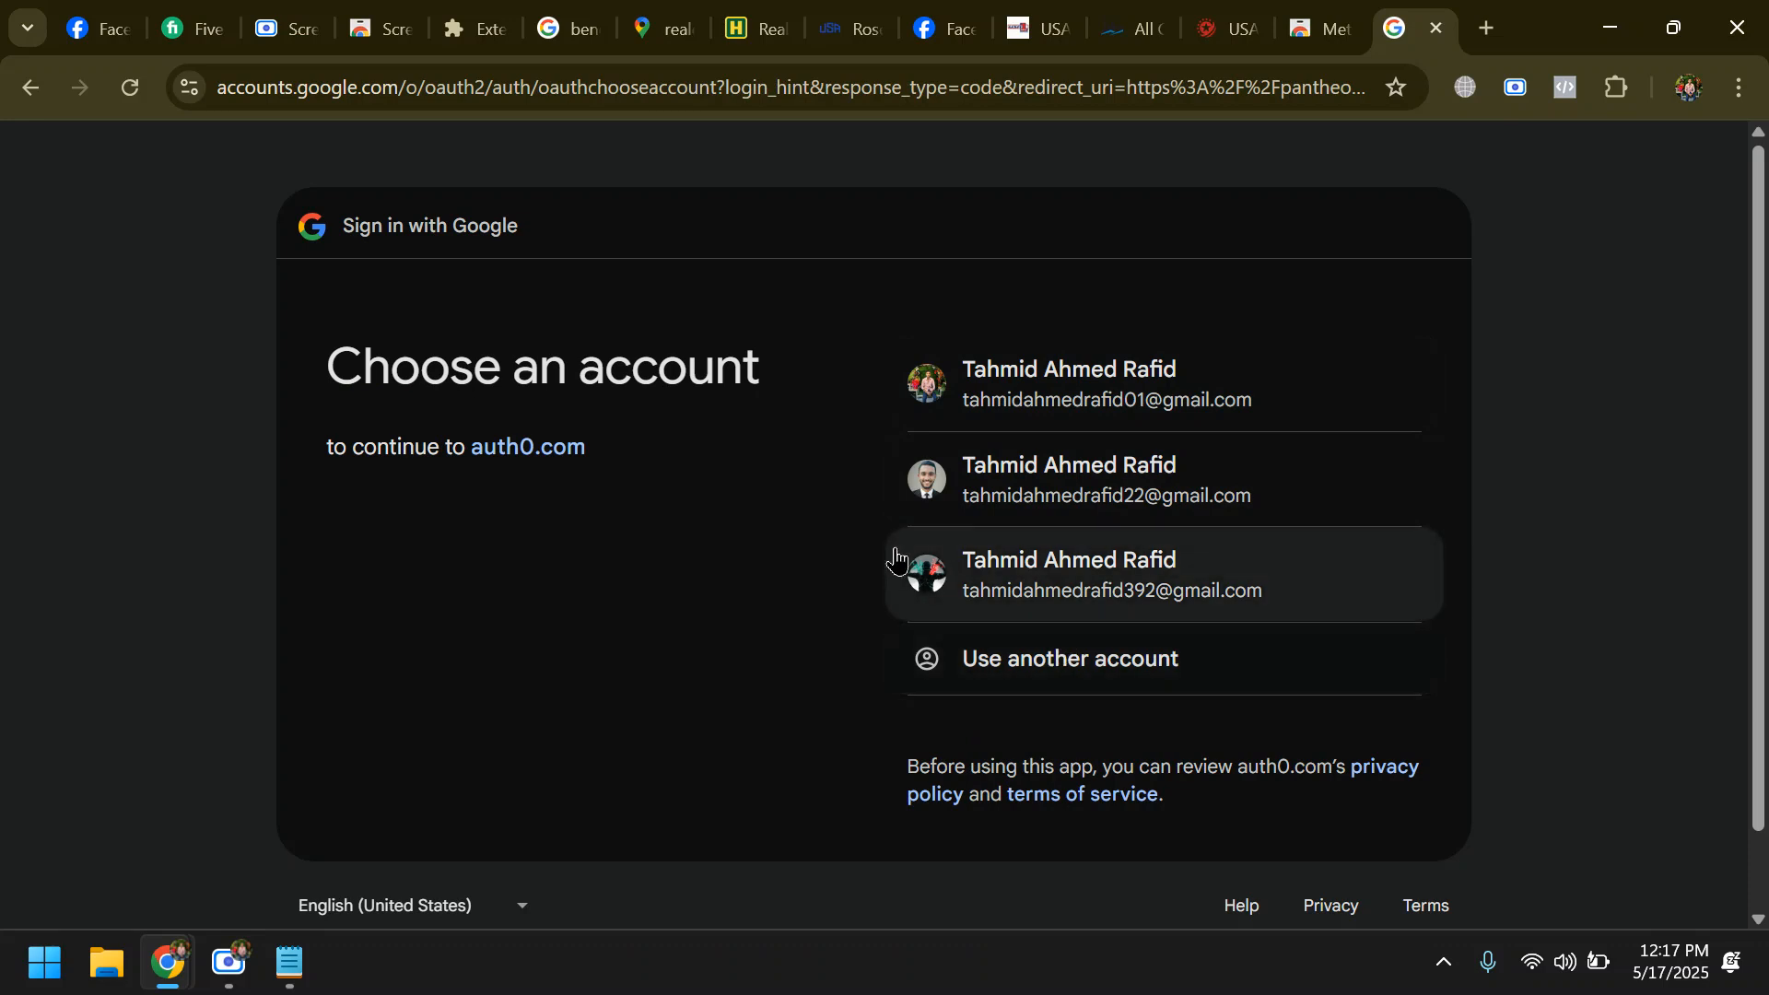
pyautogui.click(1006, 496)
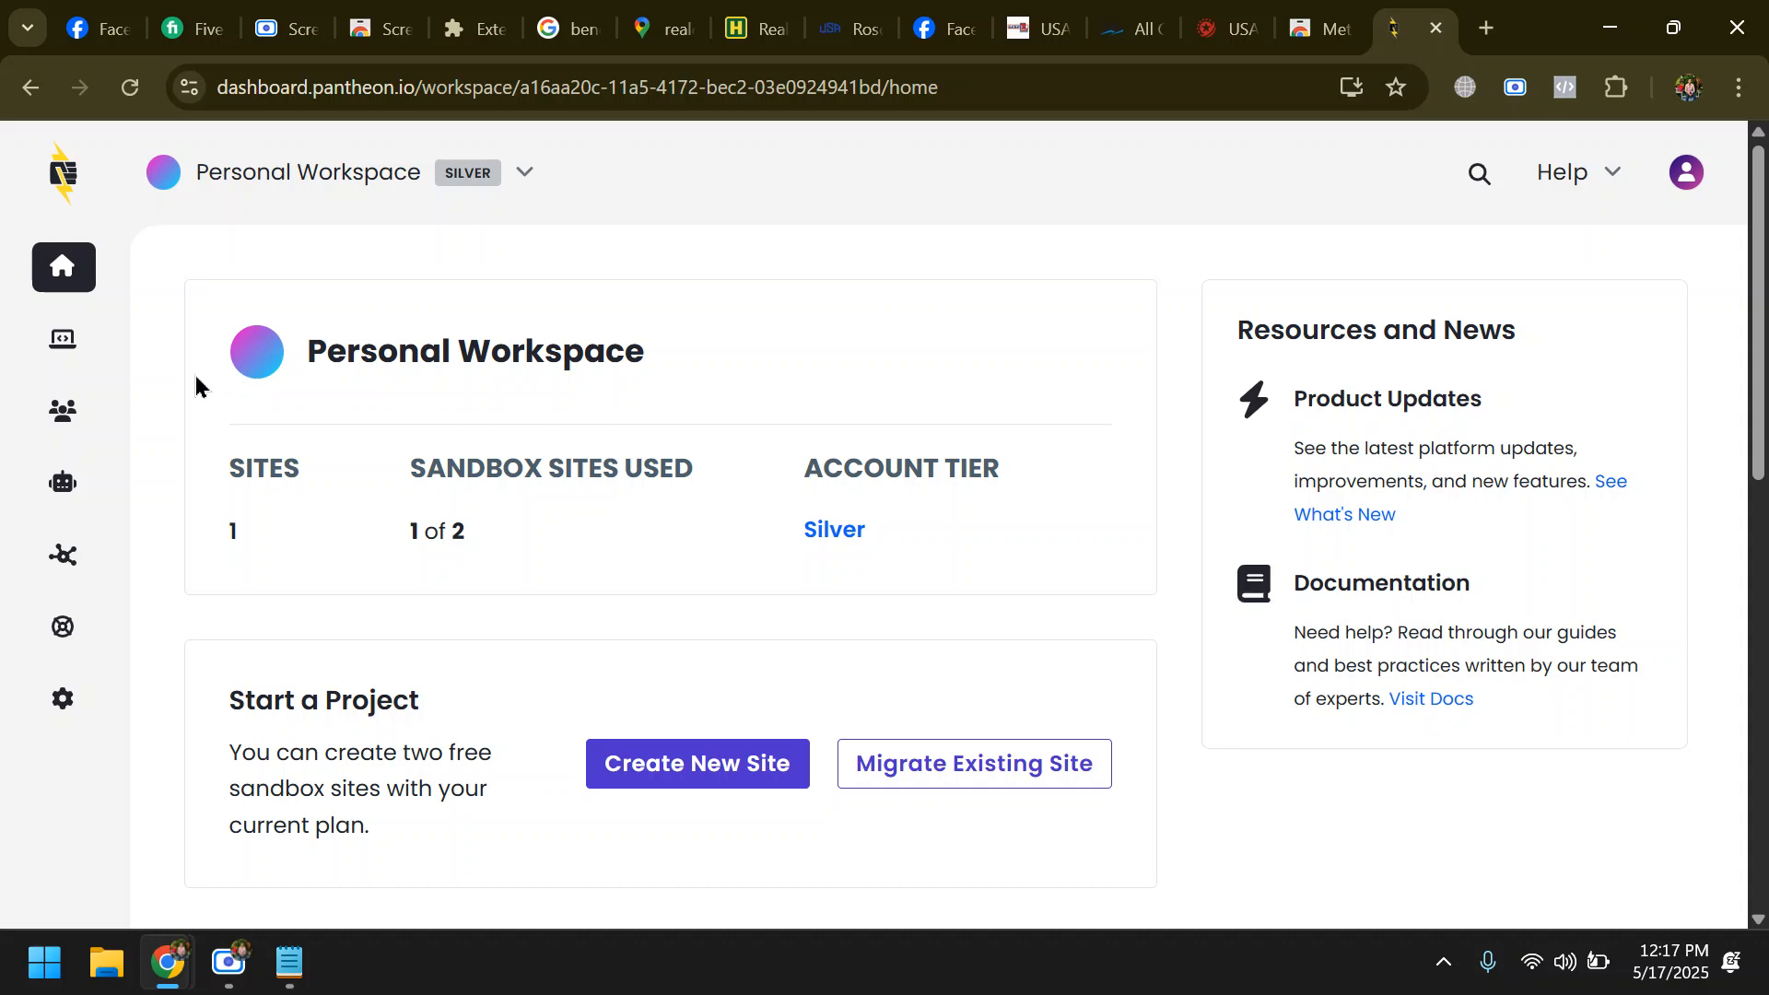
# - Open the SkillSanctum site's dashboard from the Personal Workspace site list
pyautogui.moveTo(227, 534); pyautogui.dragTo(269, 536)
pyautogui.moveTo(47, 348)
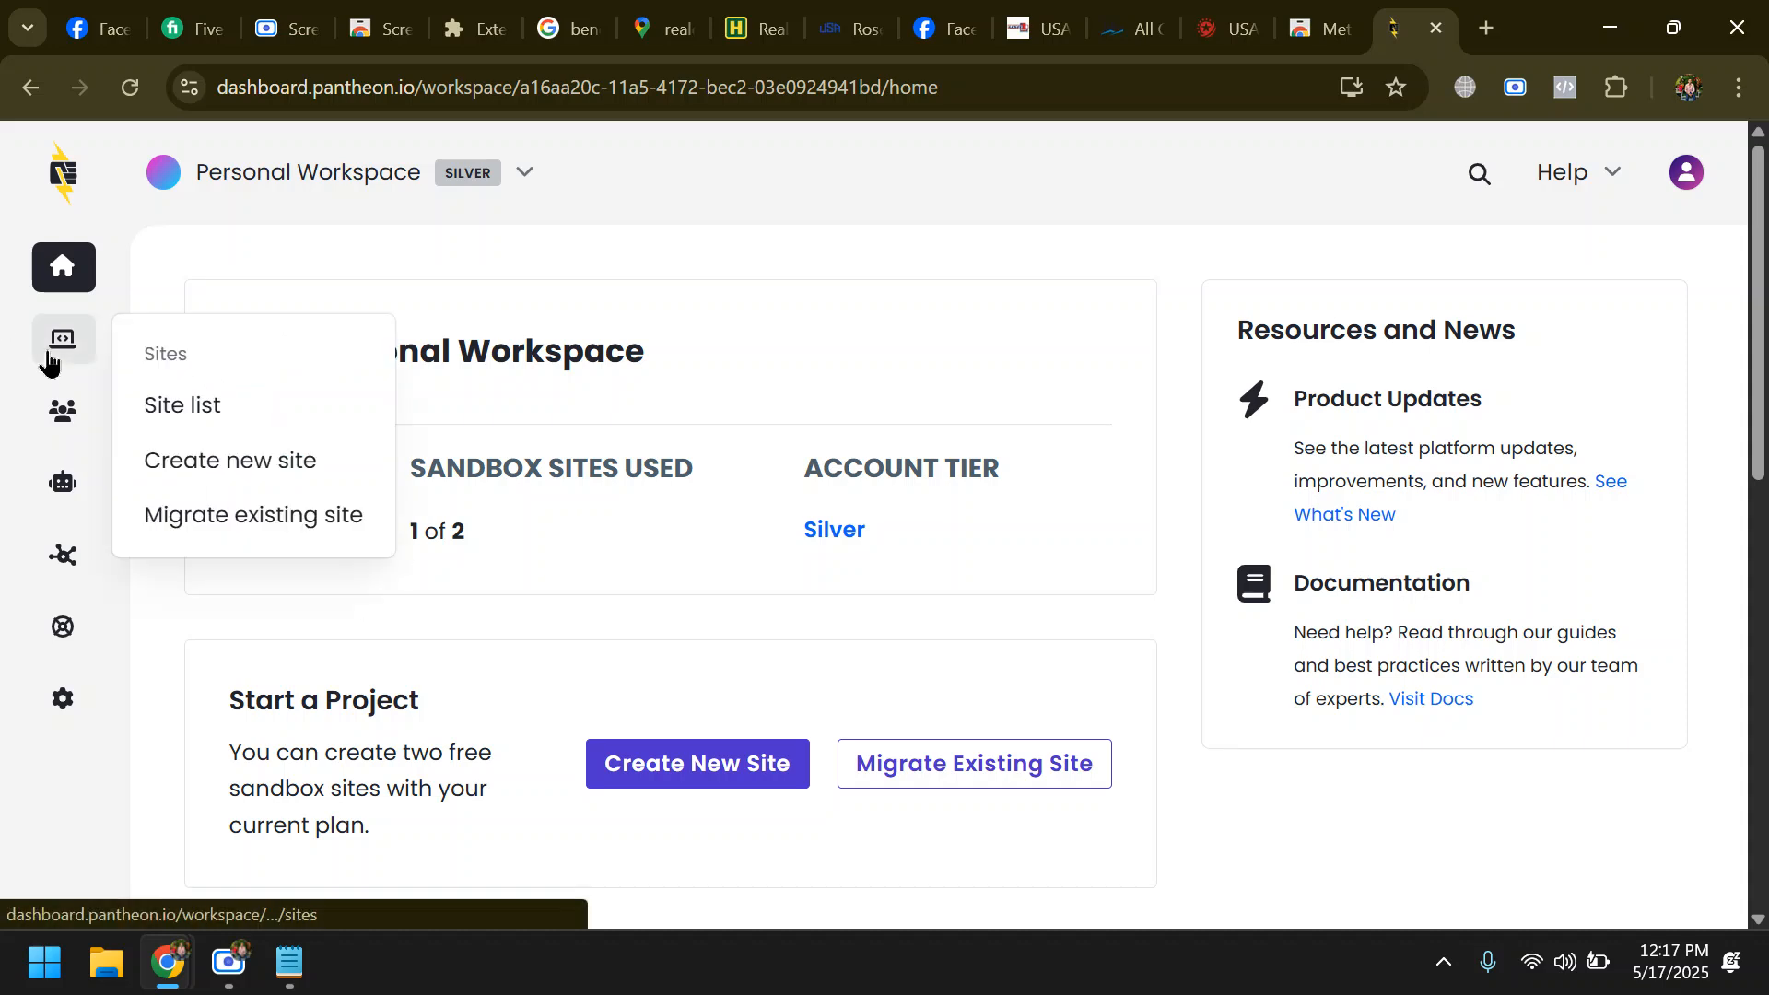
pyautogui.click(192, 412)
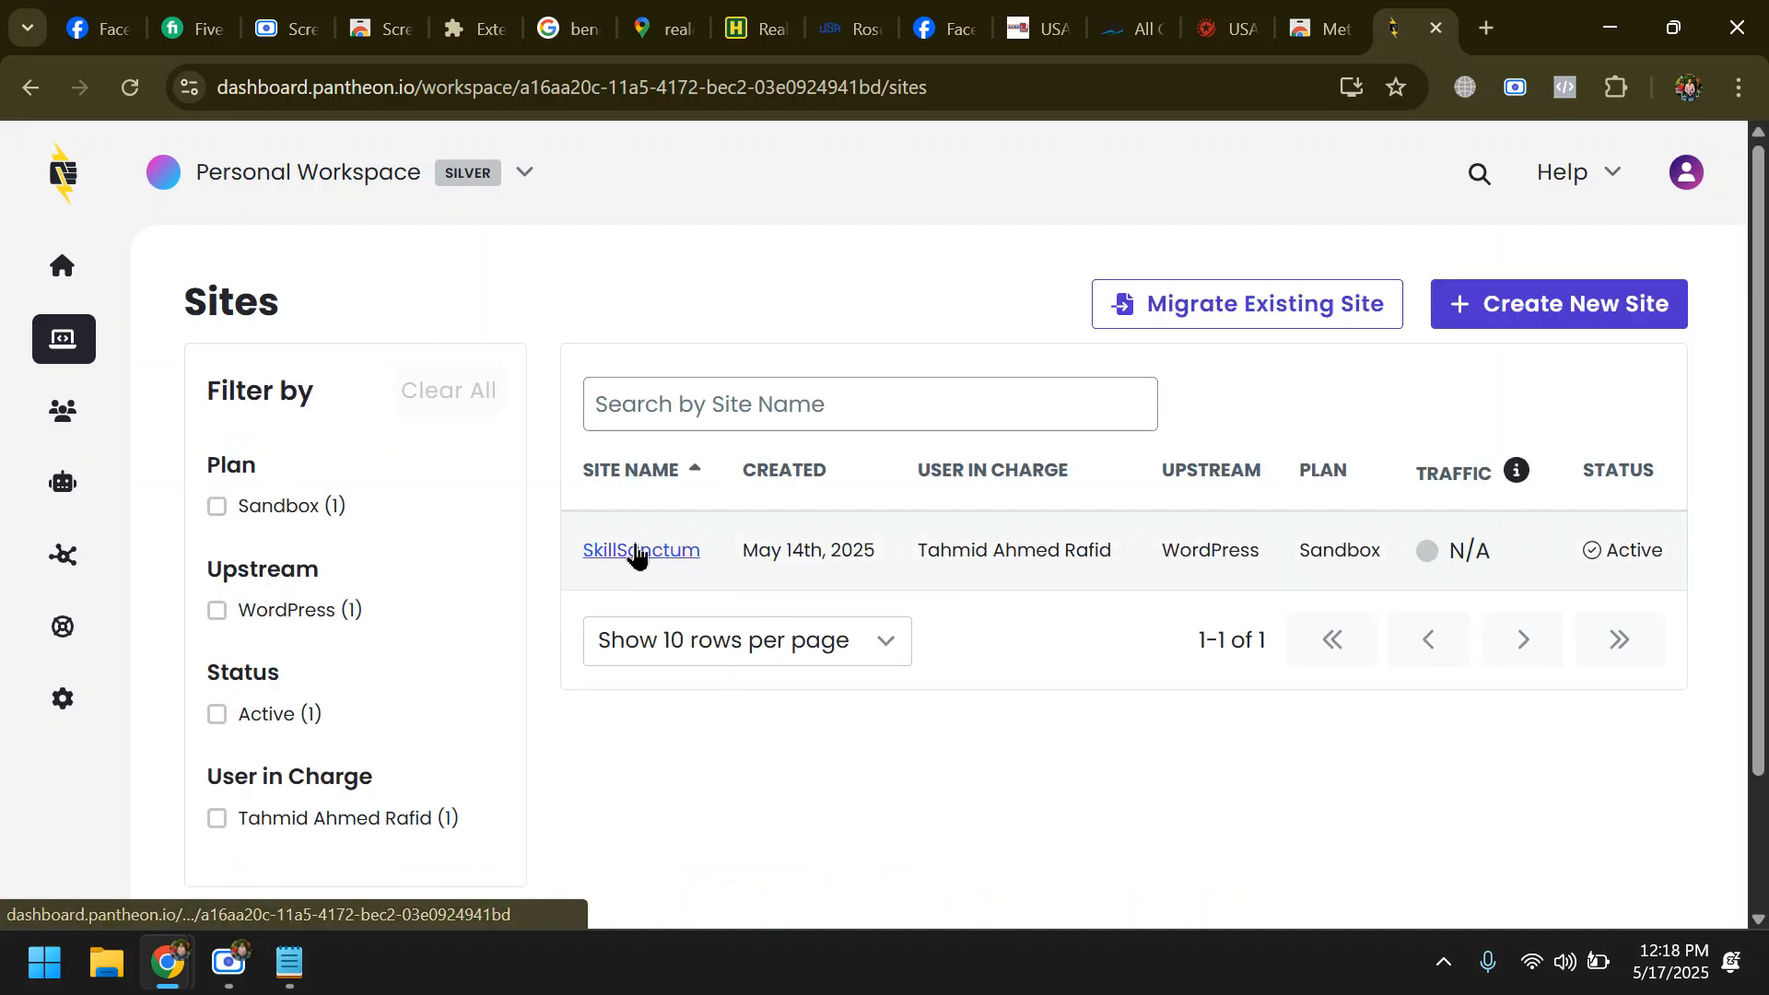
pyautogui.click(637, 551)
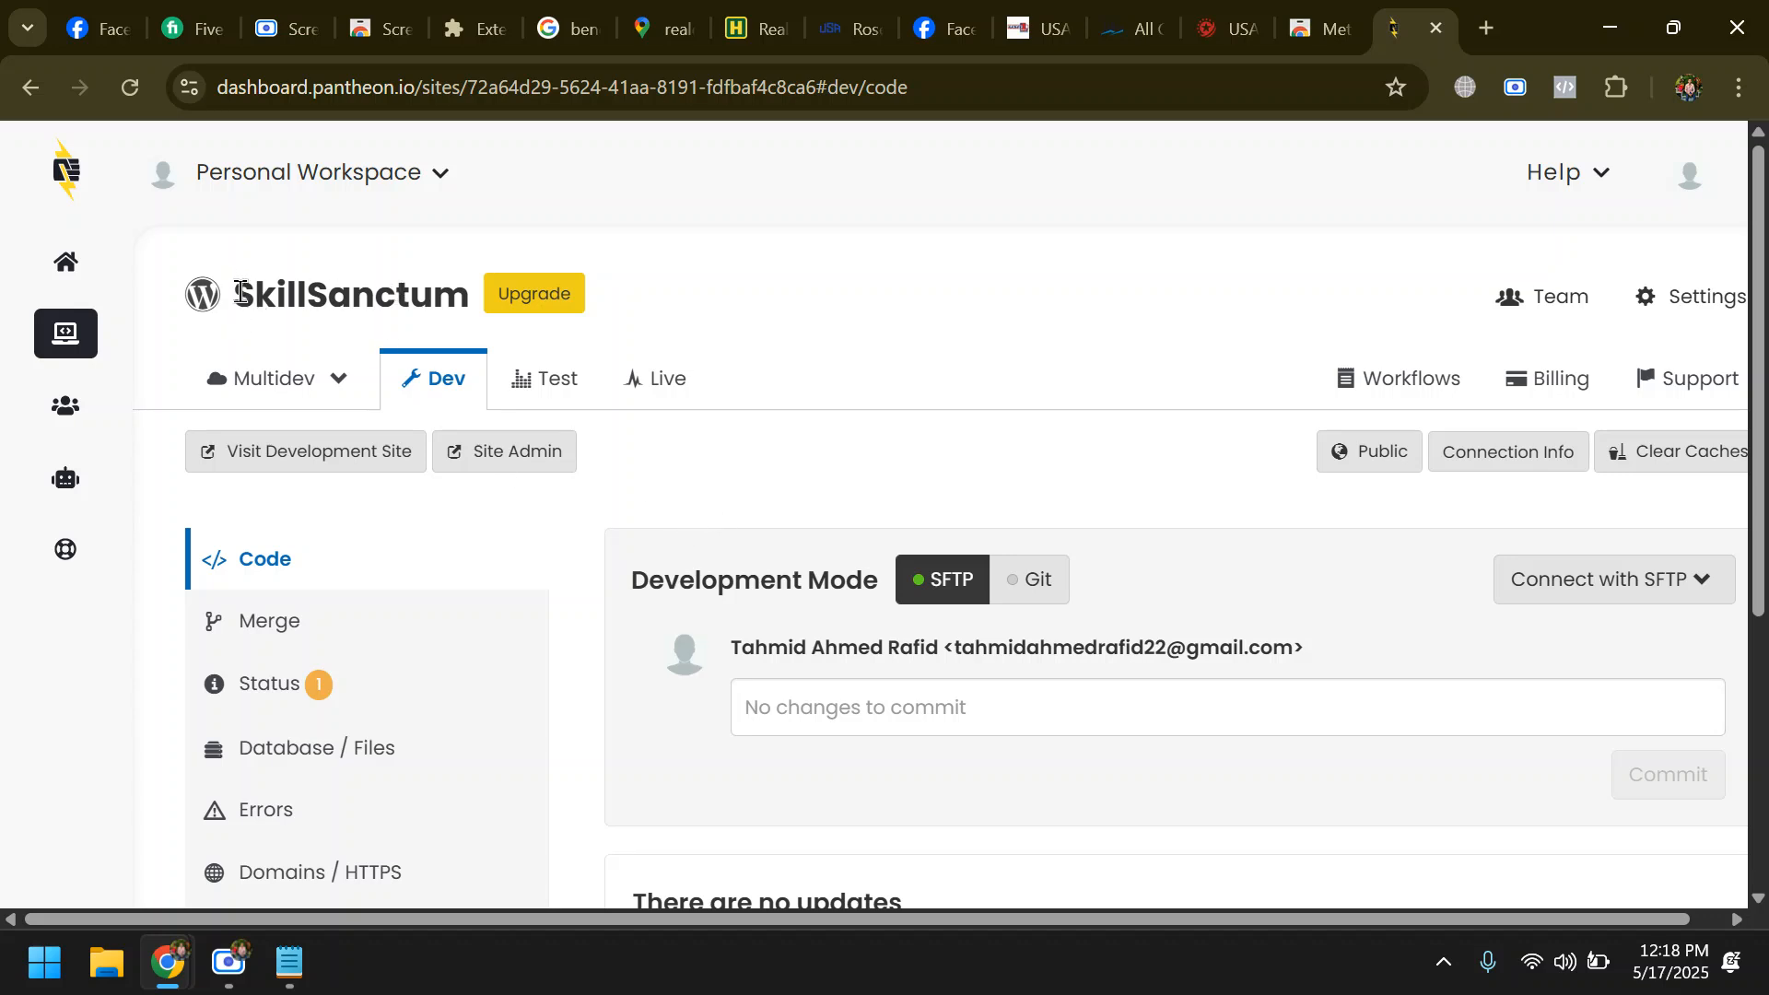
# - Copy the site name SkillSanctum and open the development site's WordPress admin login page
pyautogui.moveTo(236, 288); pyautogui.dragTo(480, 291)
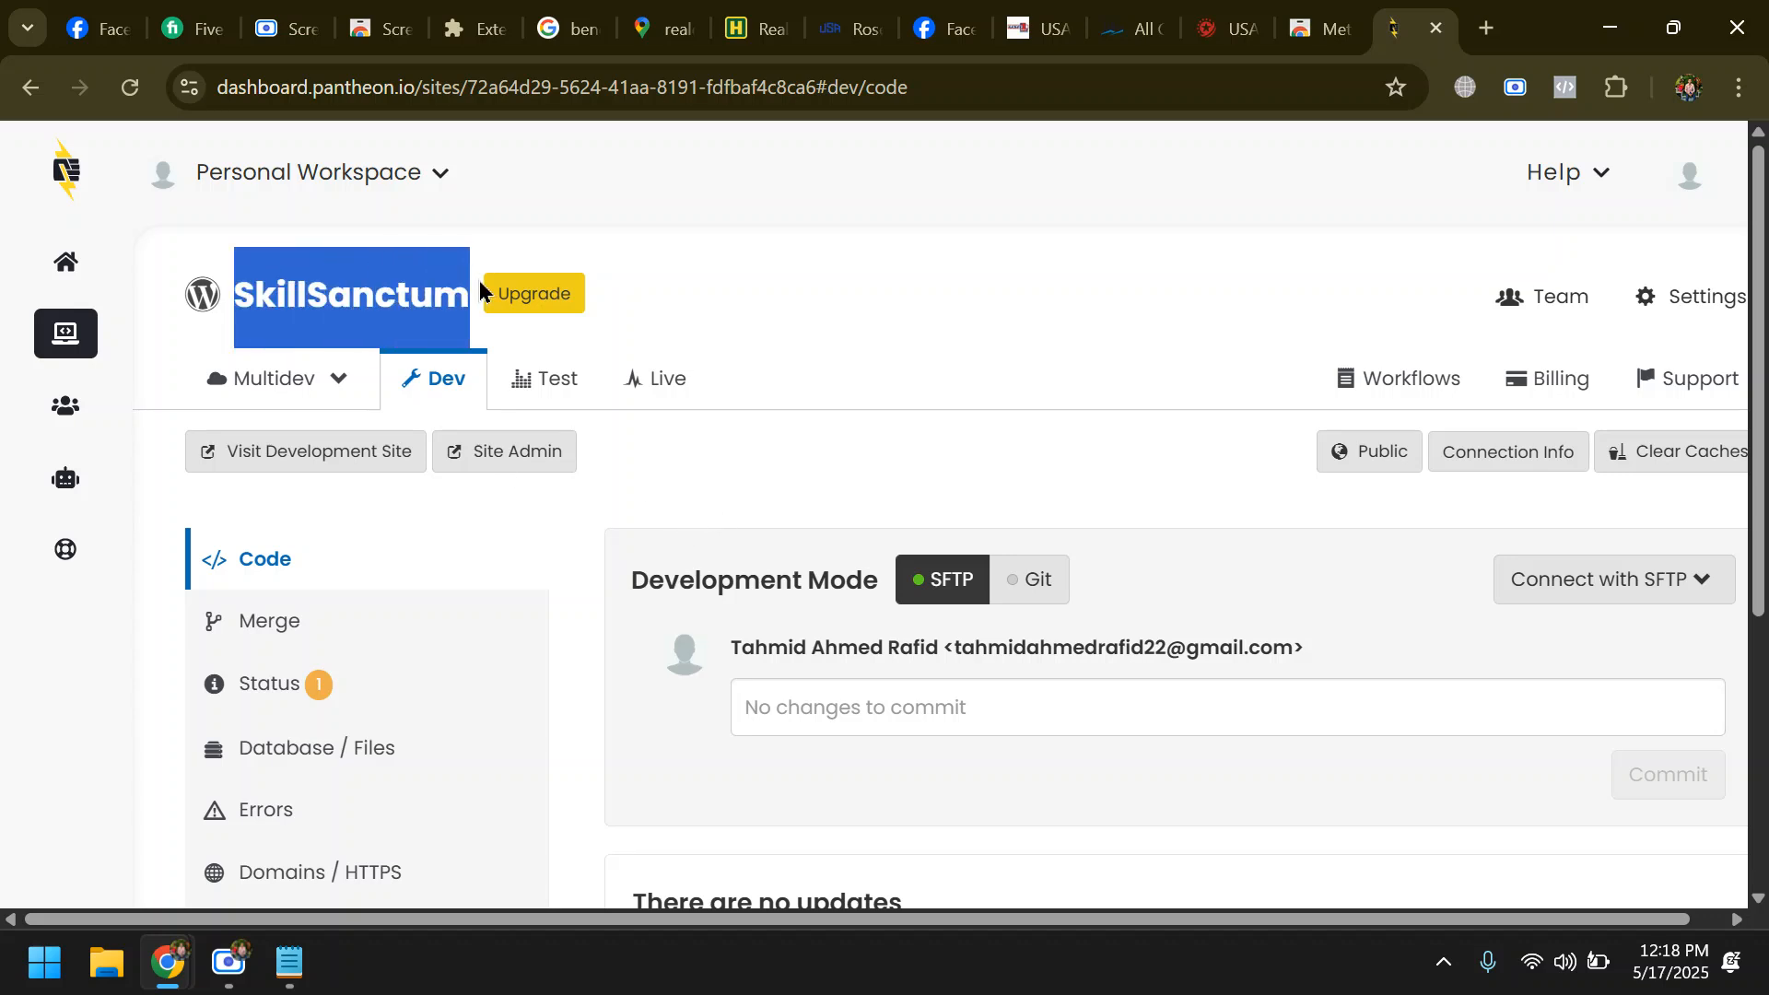
pyautogui.rightClick(398, 281)
pyautogui.click(466, 312)
pyautogui.click(502, 453)
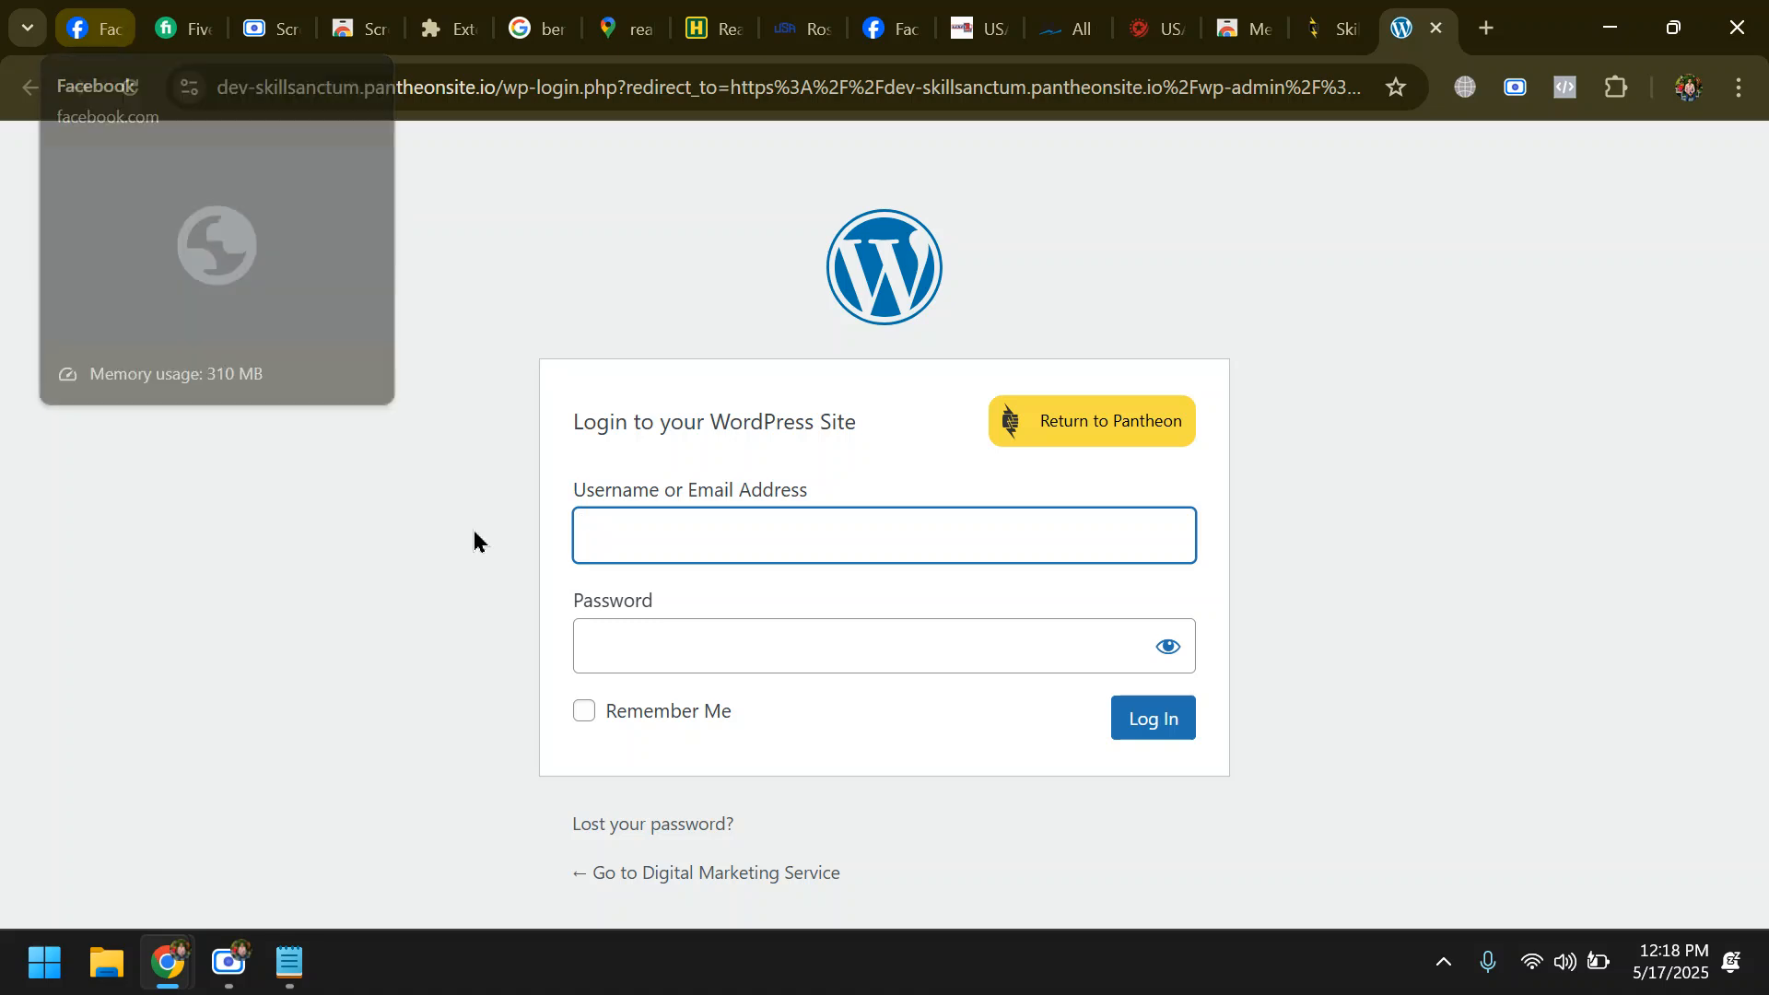
# - Return to Facebook's Create a Page form and paste SkillSanctum as the page name
pyautogui.moveTo(1338, 25)
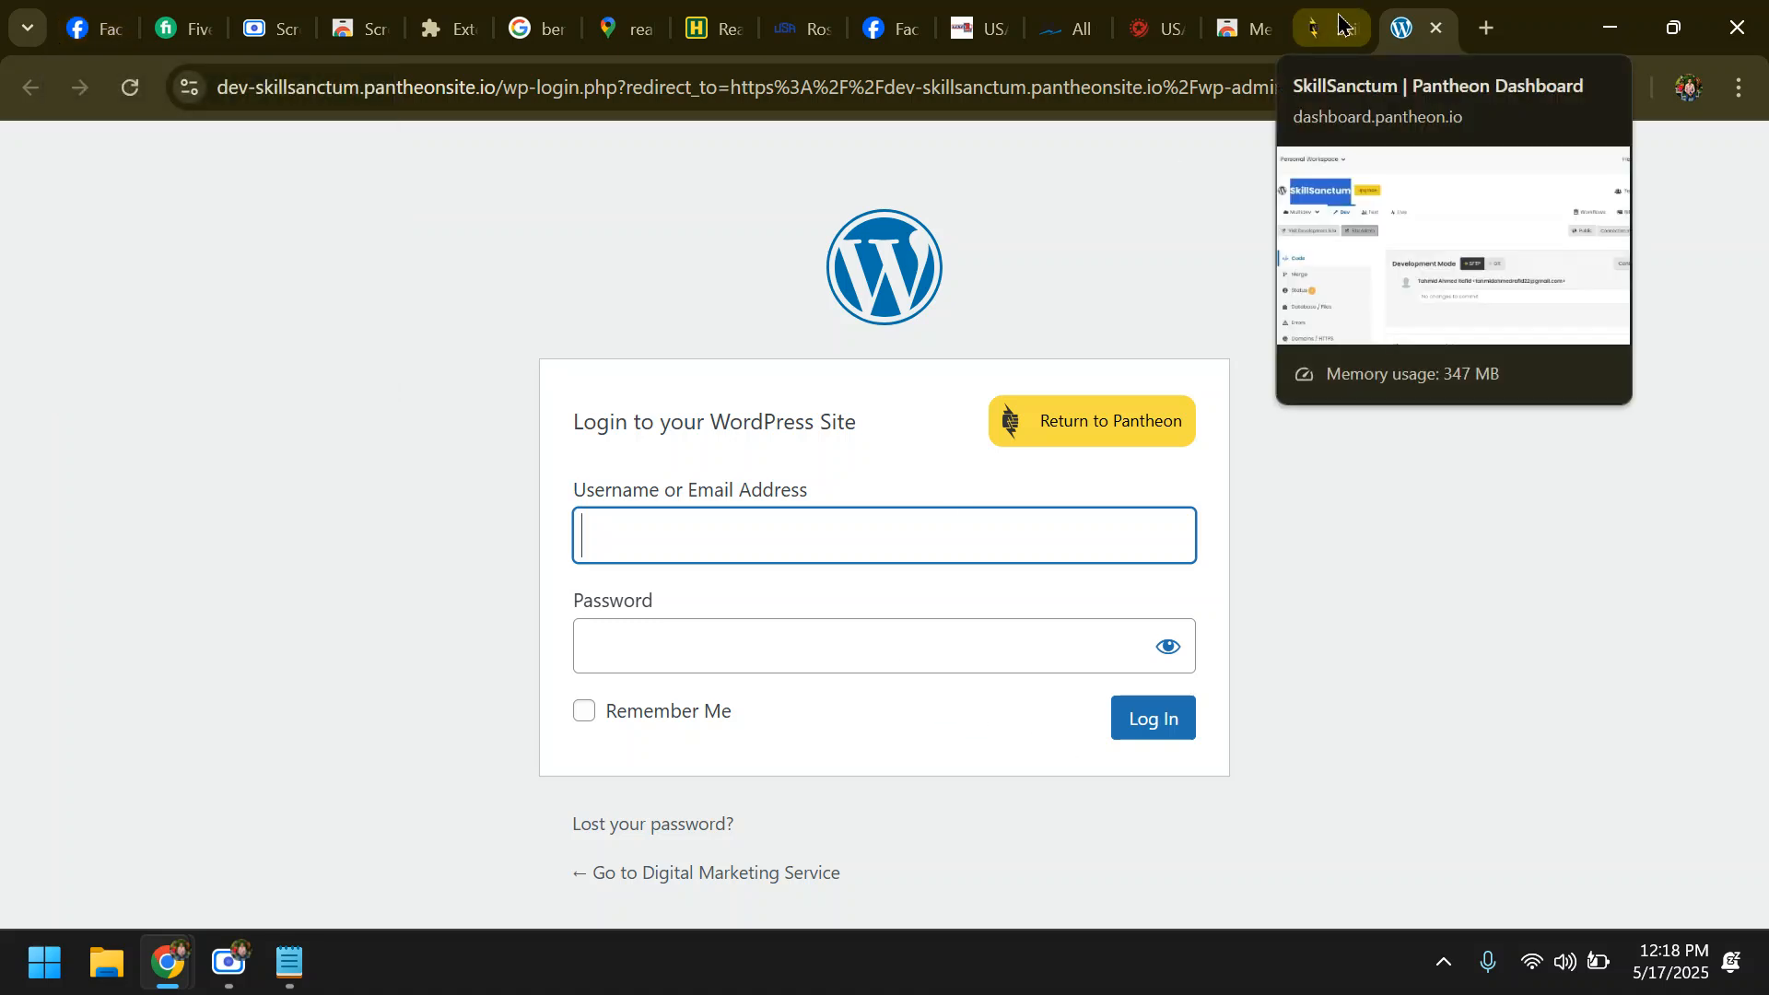
pyautogui.click(92, 27)
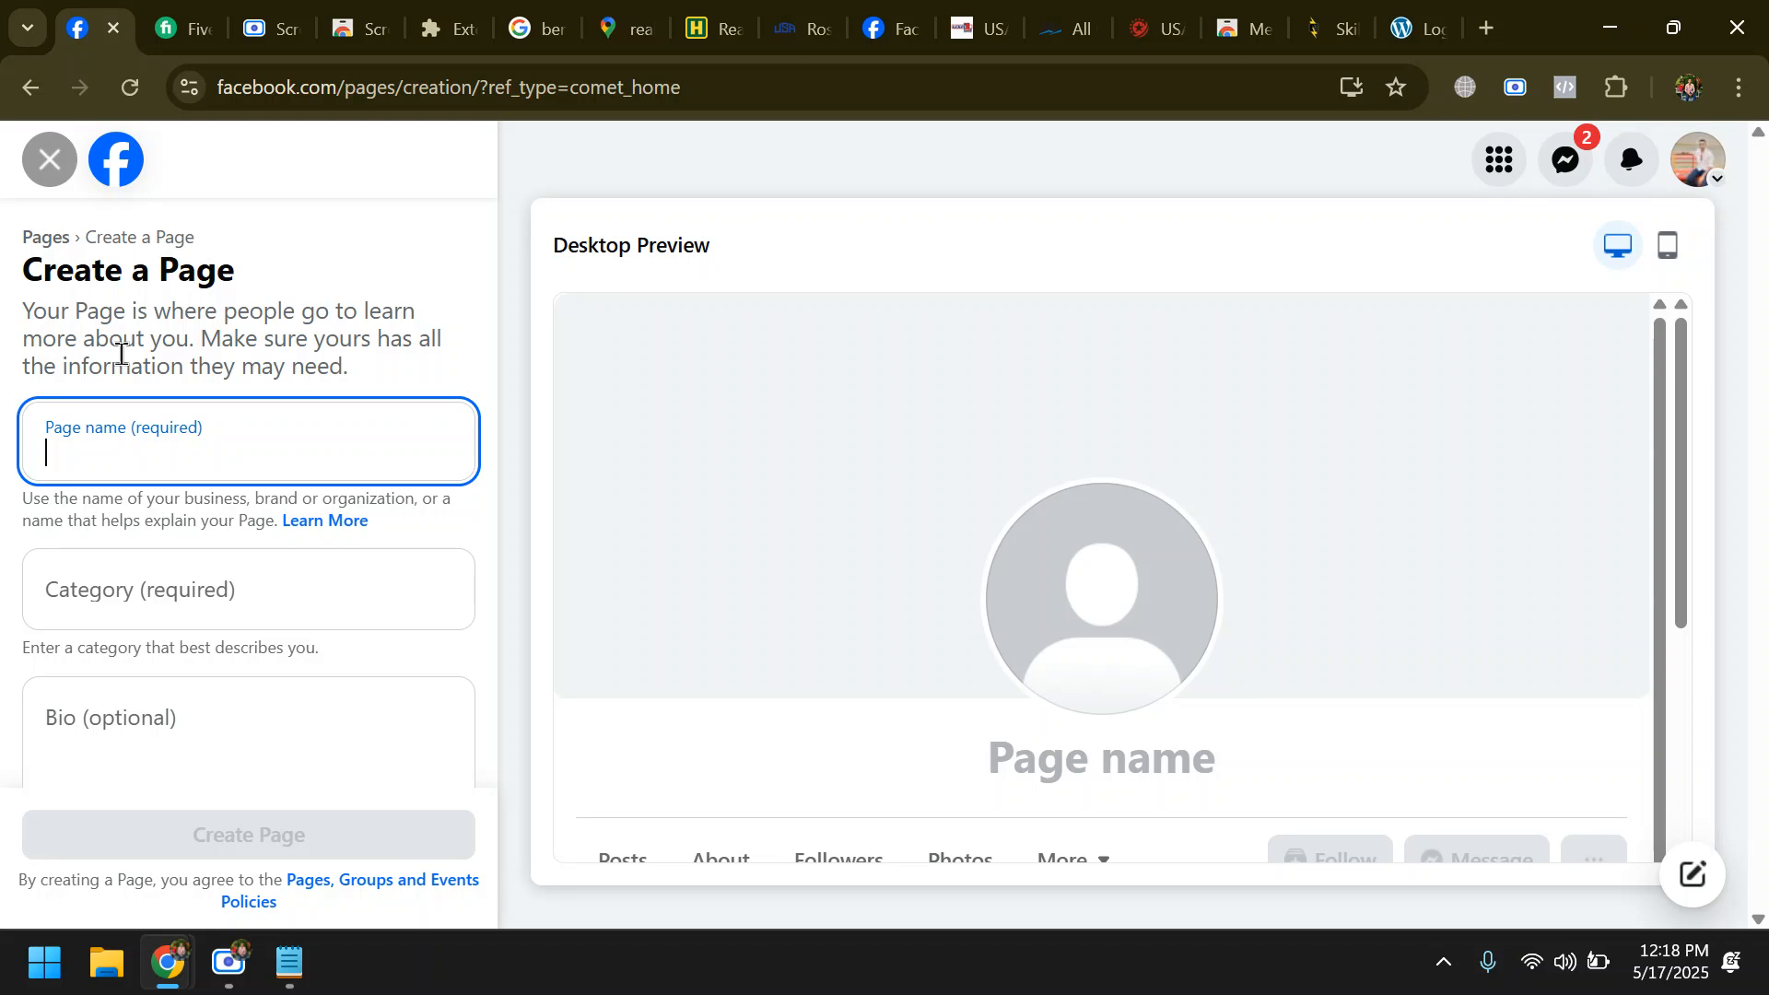
pyautogui.hotkey('ctrl', 'v')
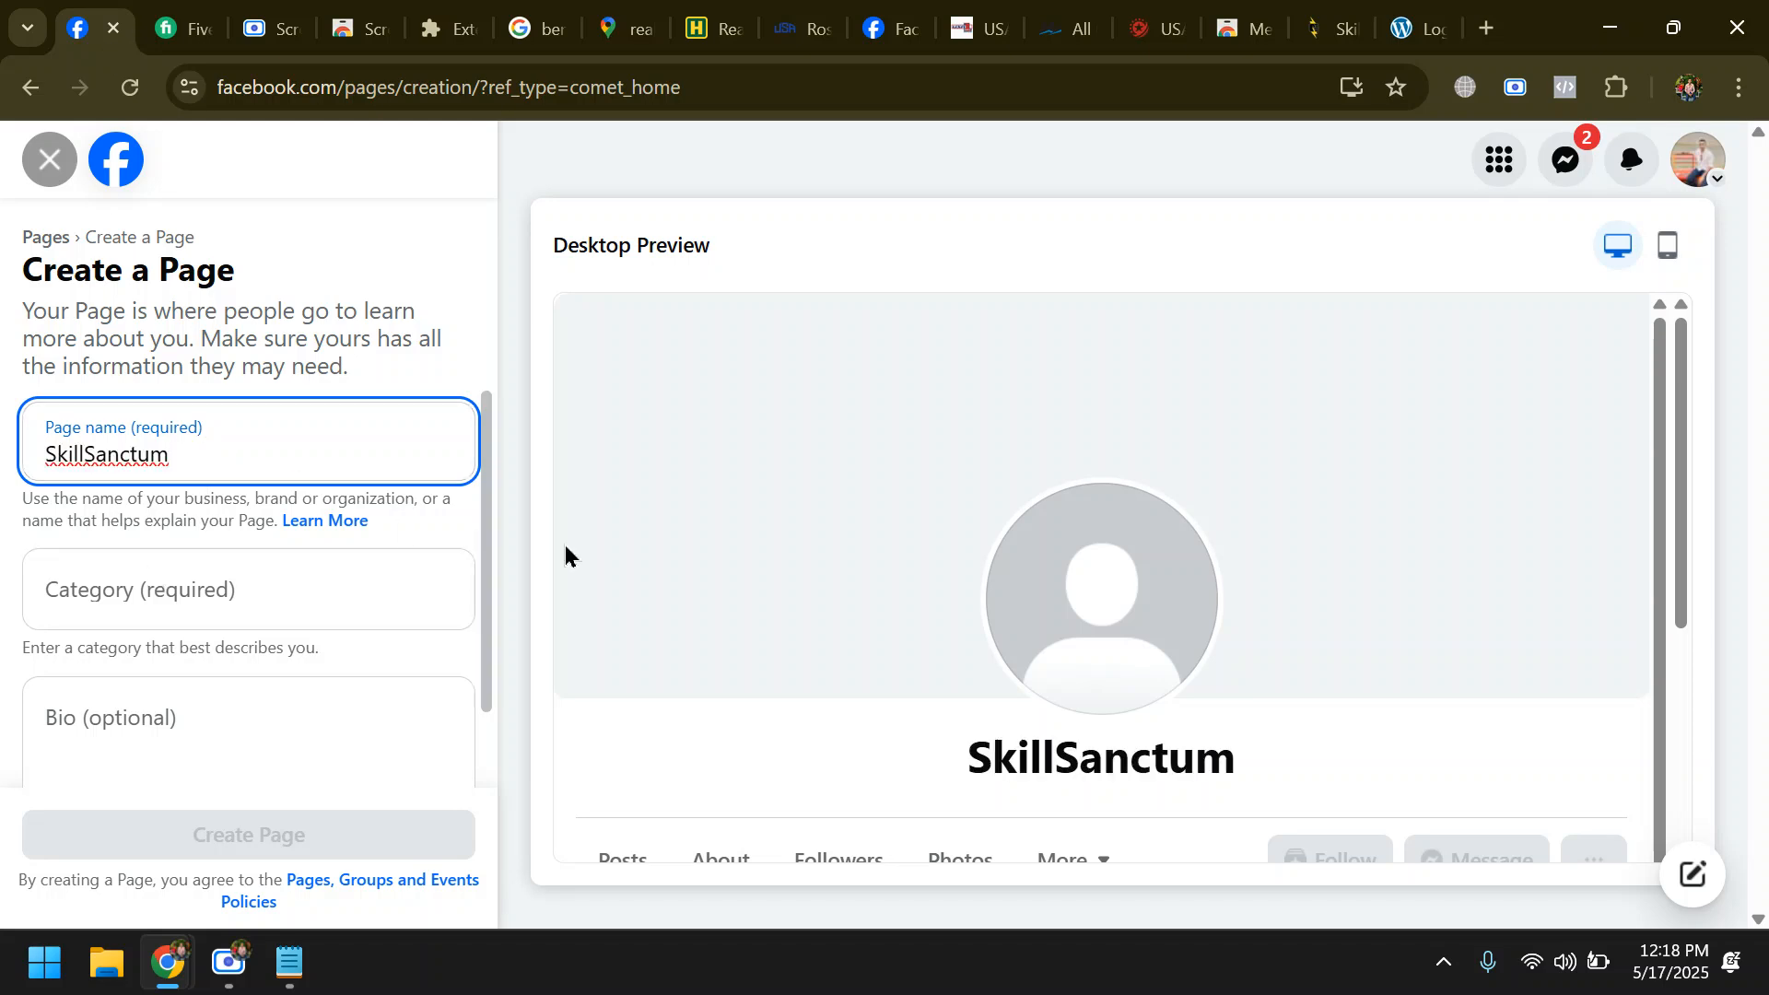
# - Return to the WordPress login page and fill in the account's e-mail address, correcting its digits
pyautogui.click(1419, 20)
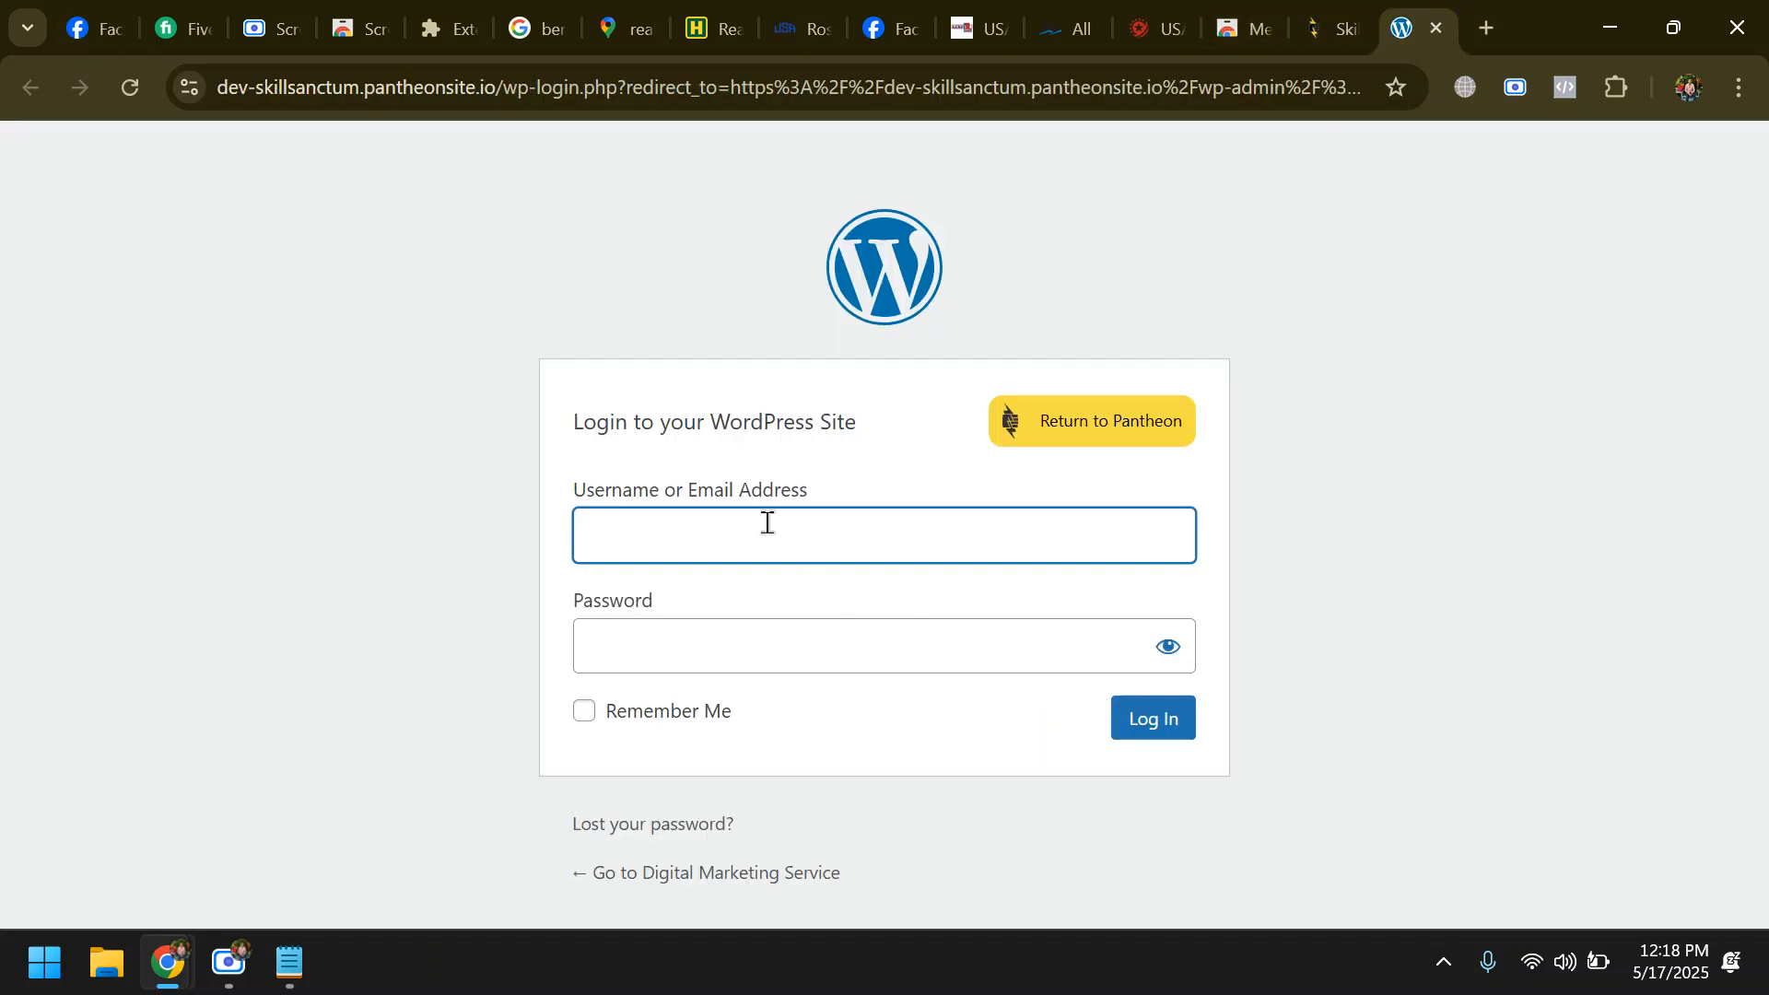
pyautogui.click(686, 526)
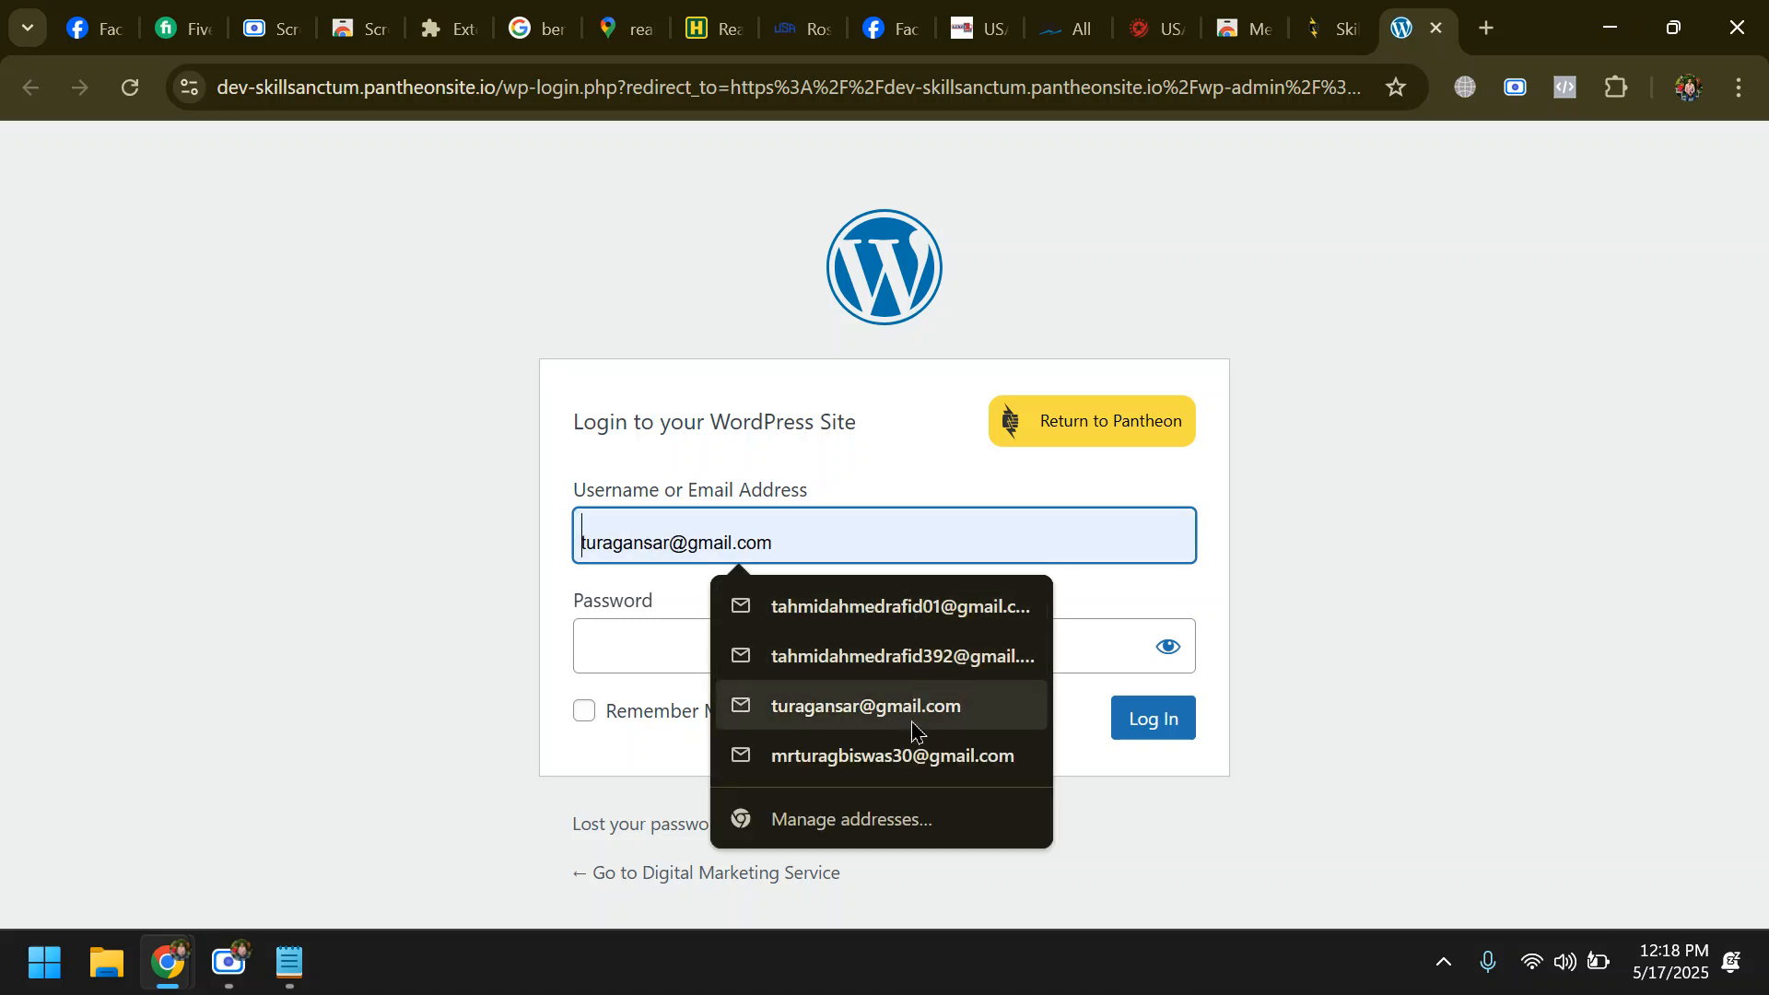
pyautogui.click(867, 606)
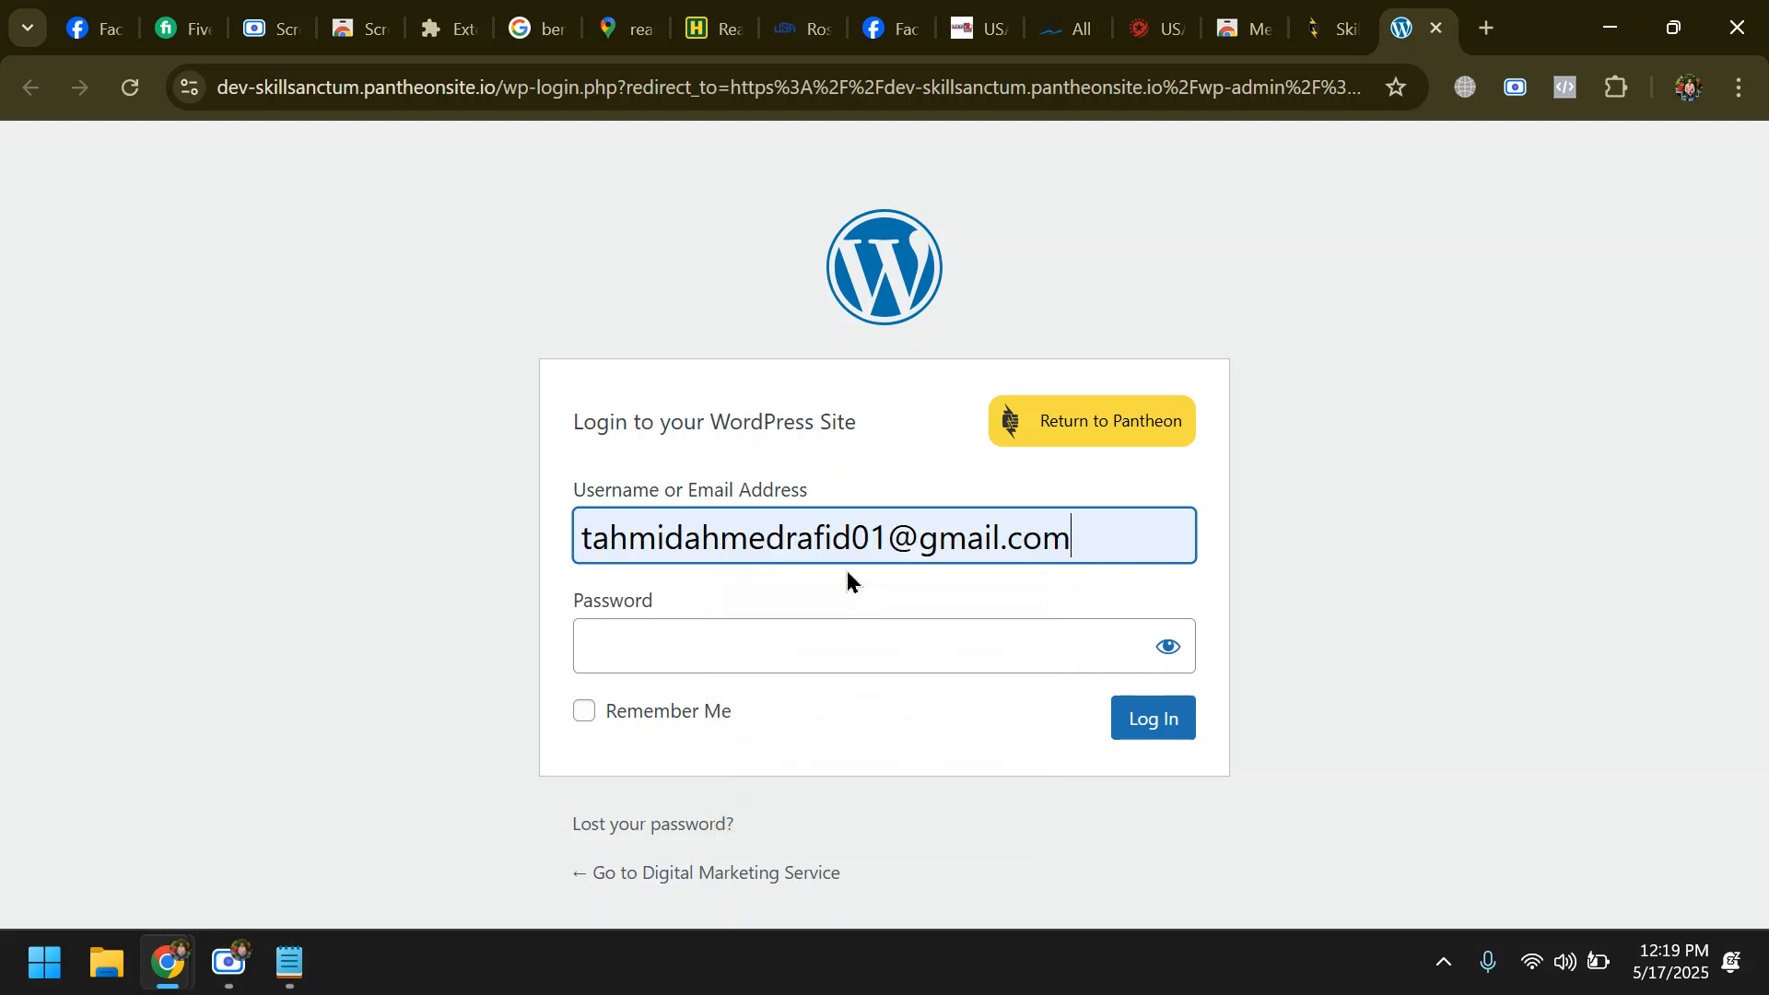
pyautogui.click(891, 540)
pyautogui.press('BackSpace')
pyautogui.press('BackSpace')
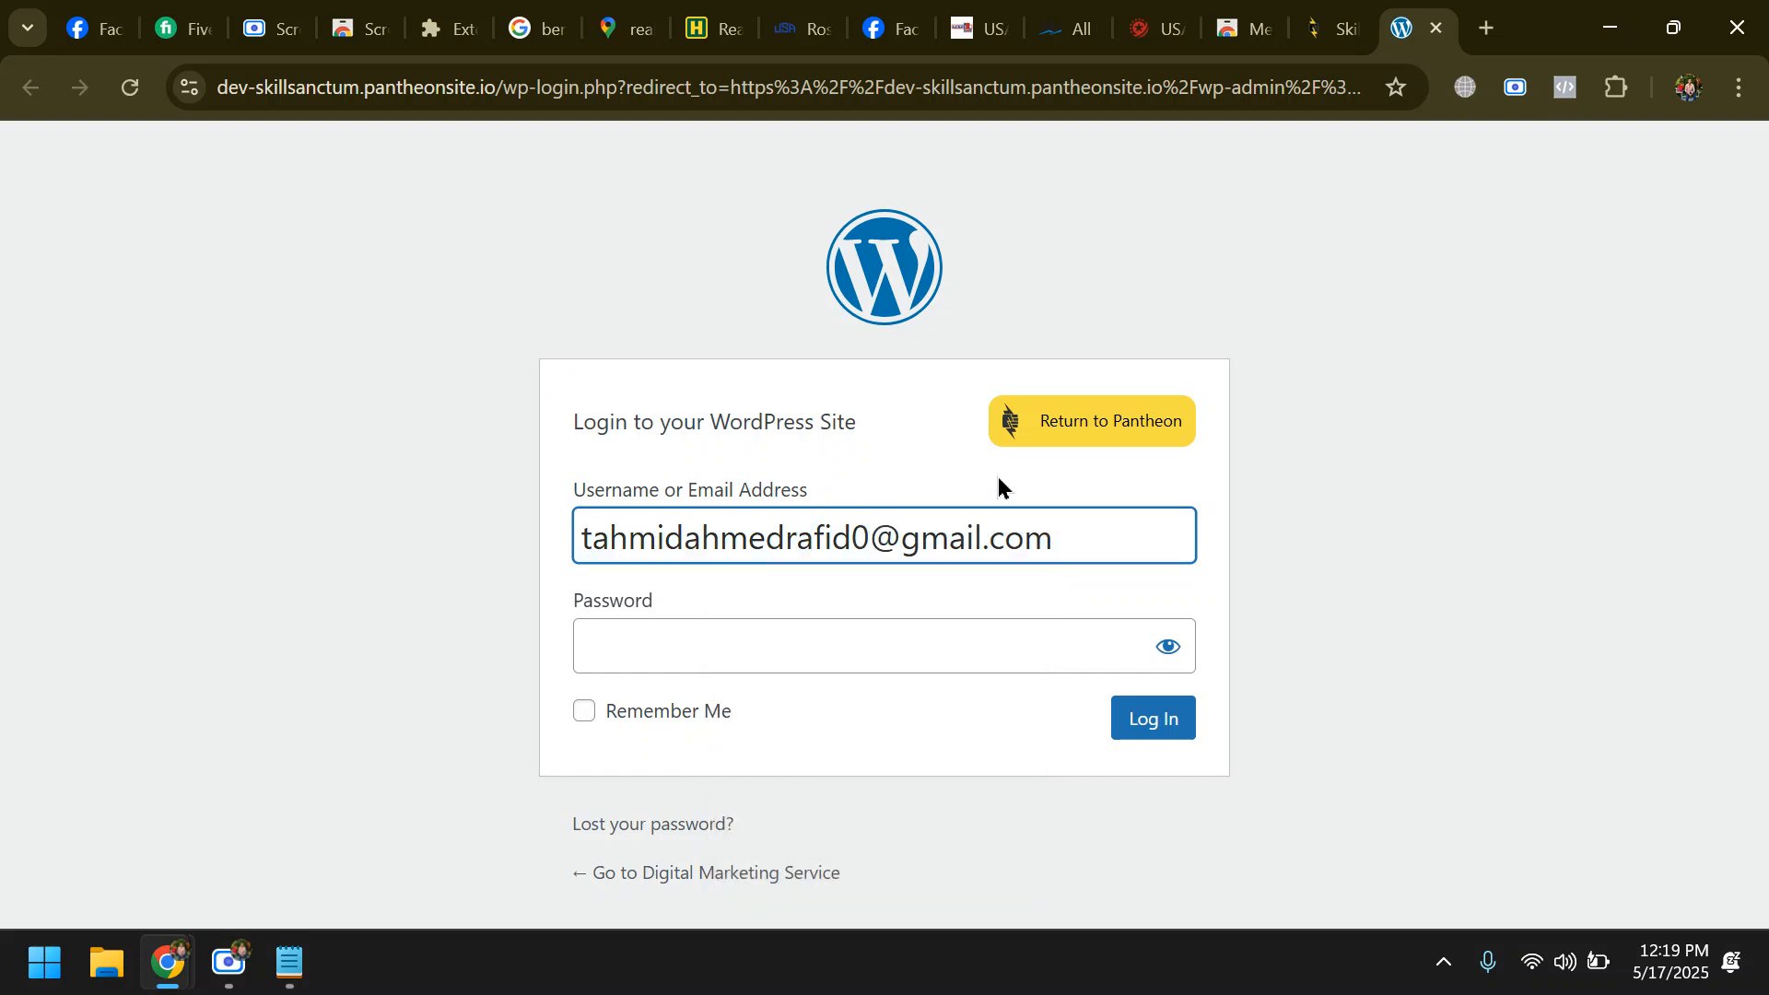
pyautogui.write('21')
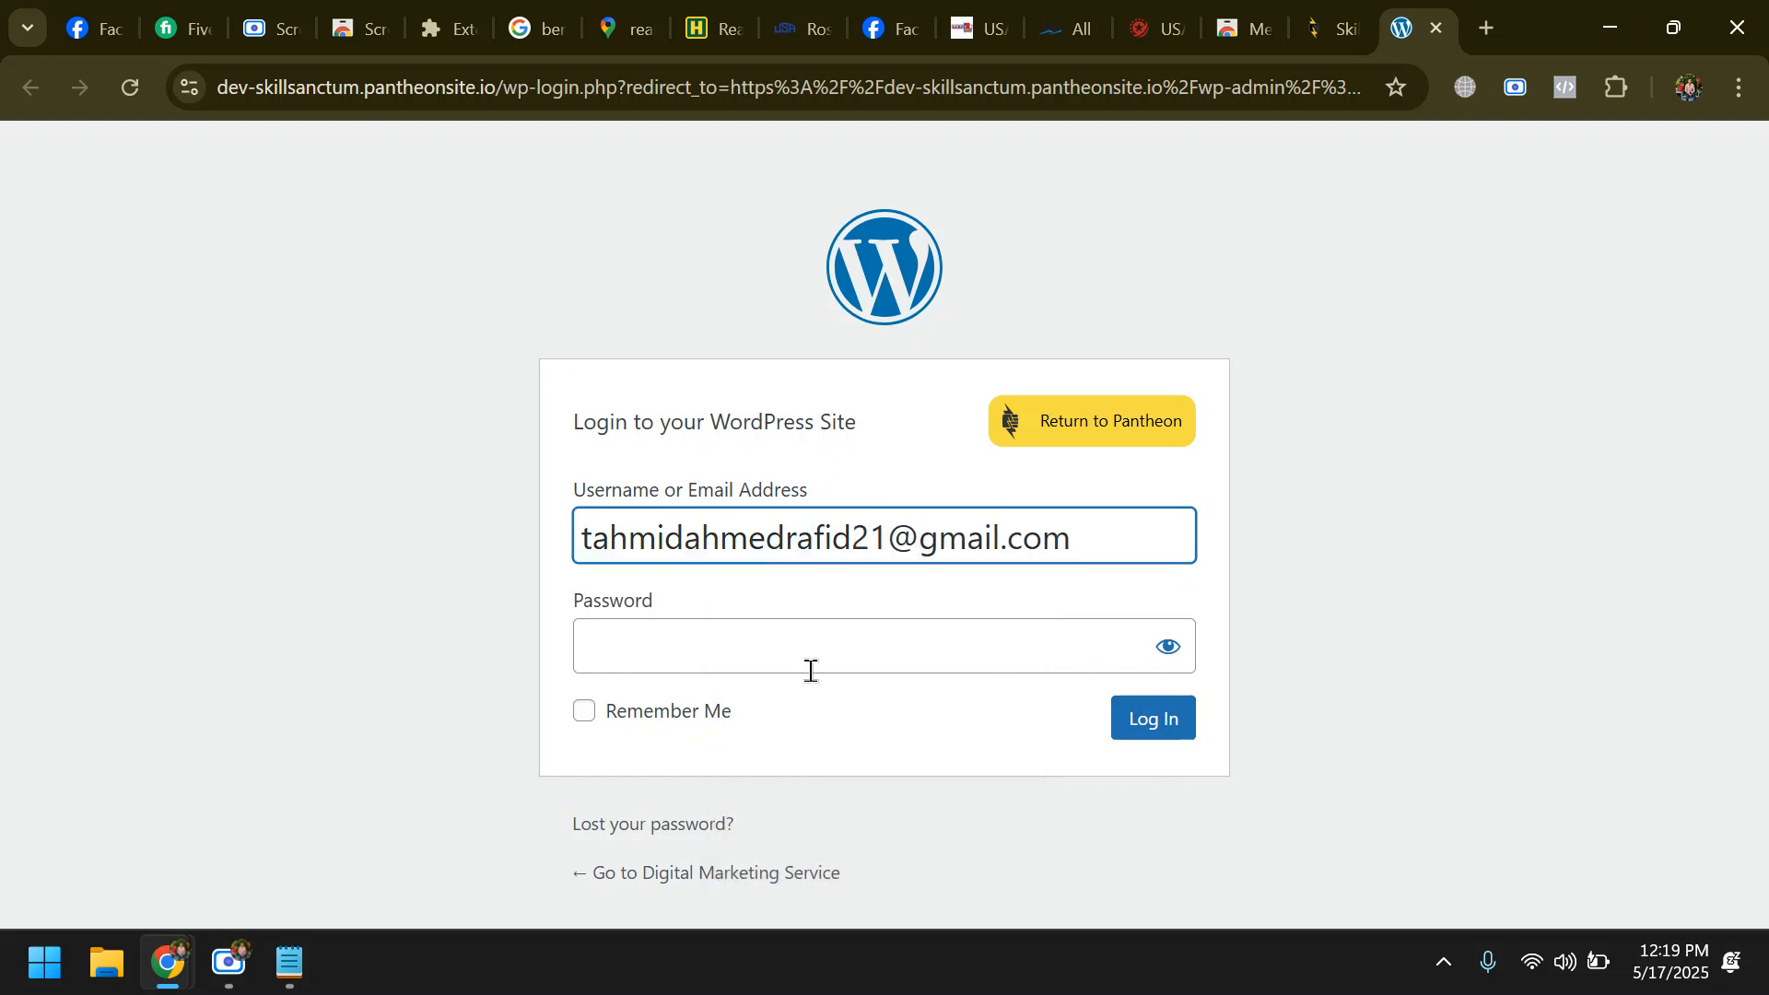
pyautogui.click(805, 627)
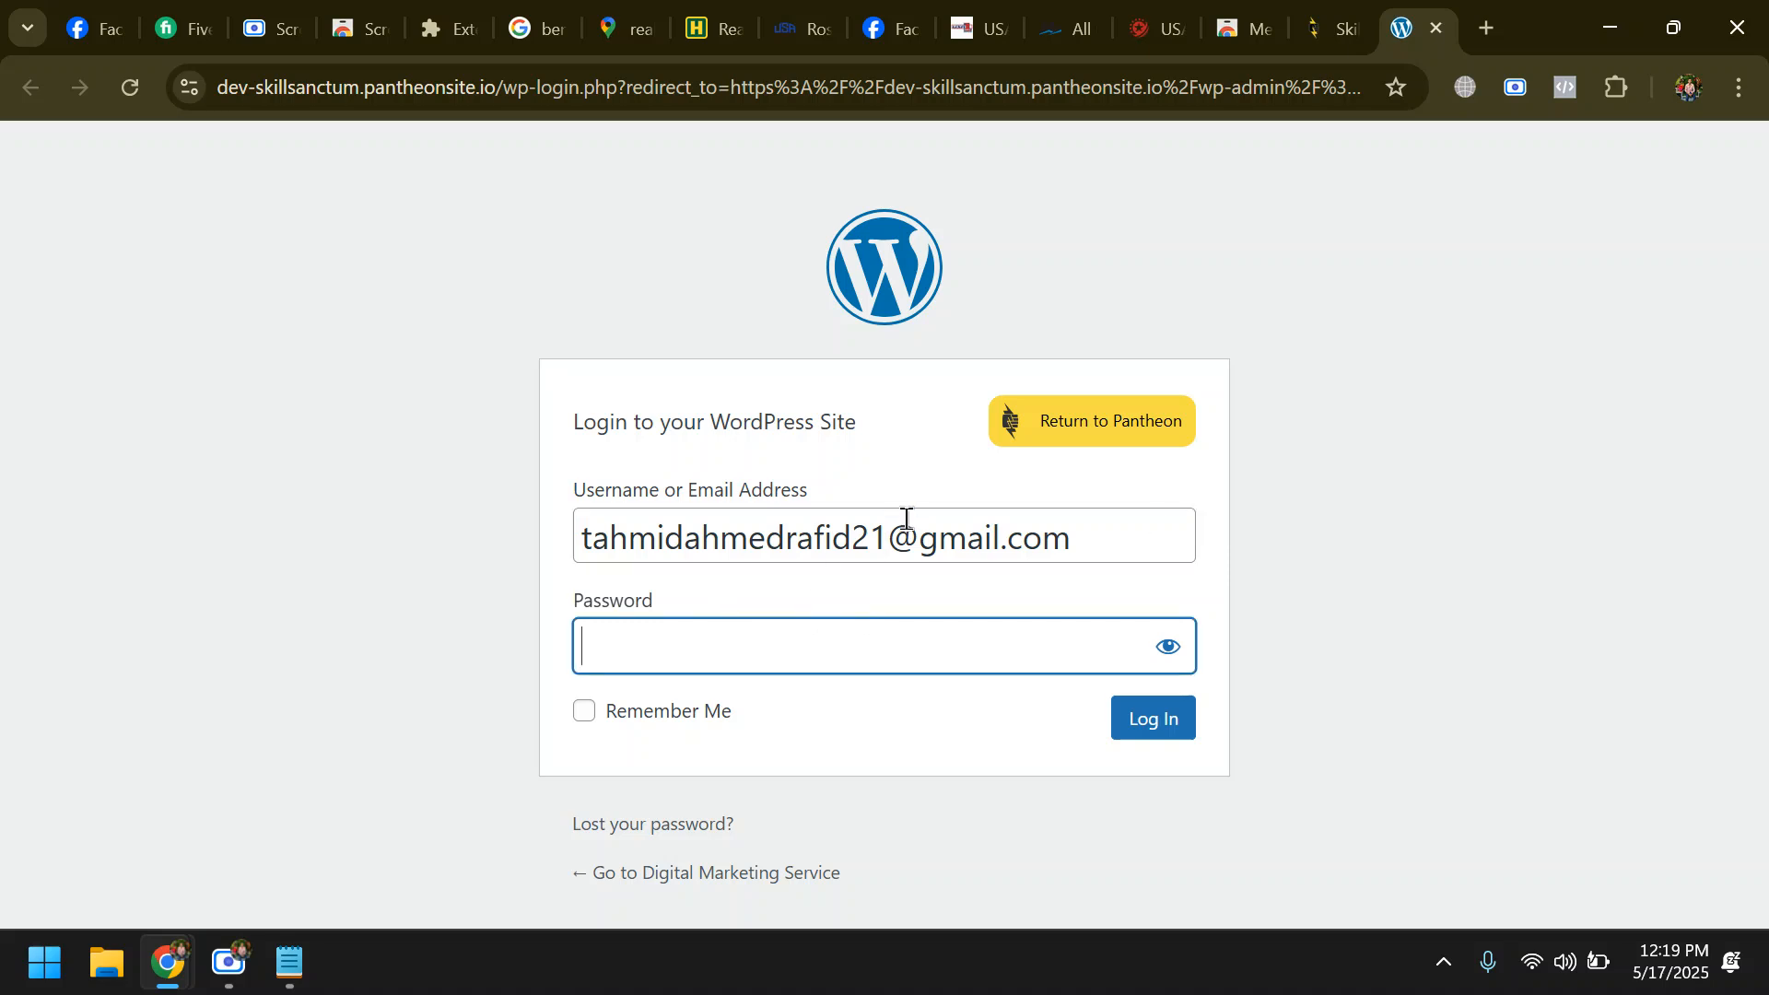
pyautogui.click(871, 525)
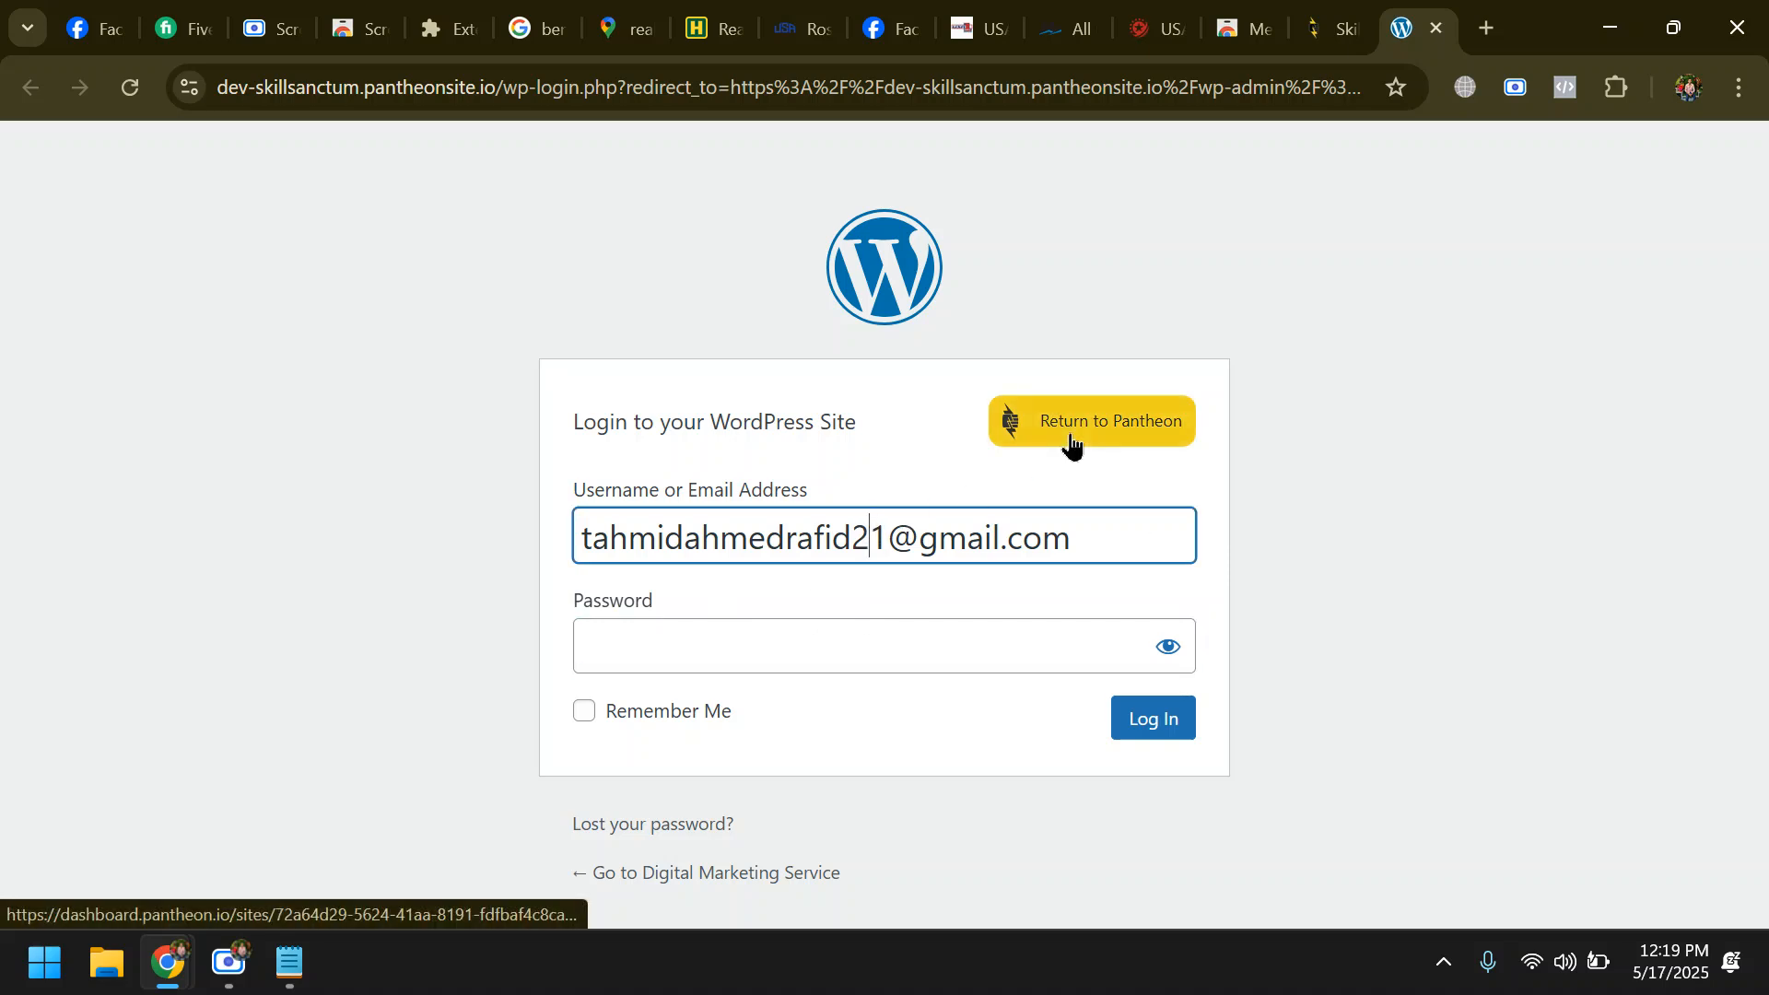
pyautogui.press('BackSpace')
pyautogui.write('2')
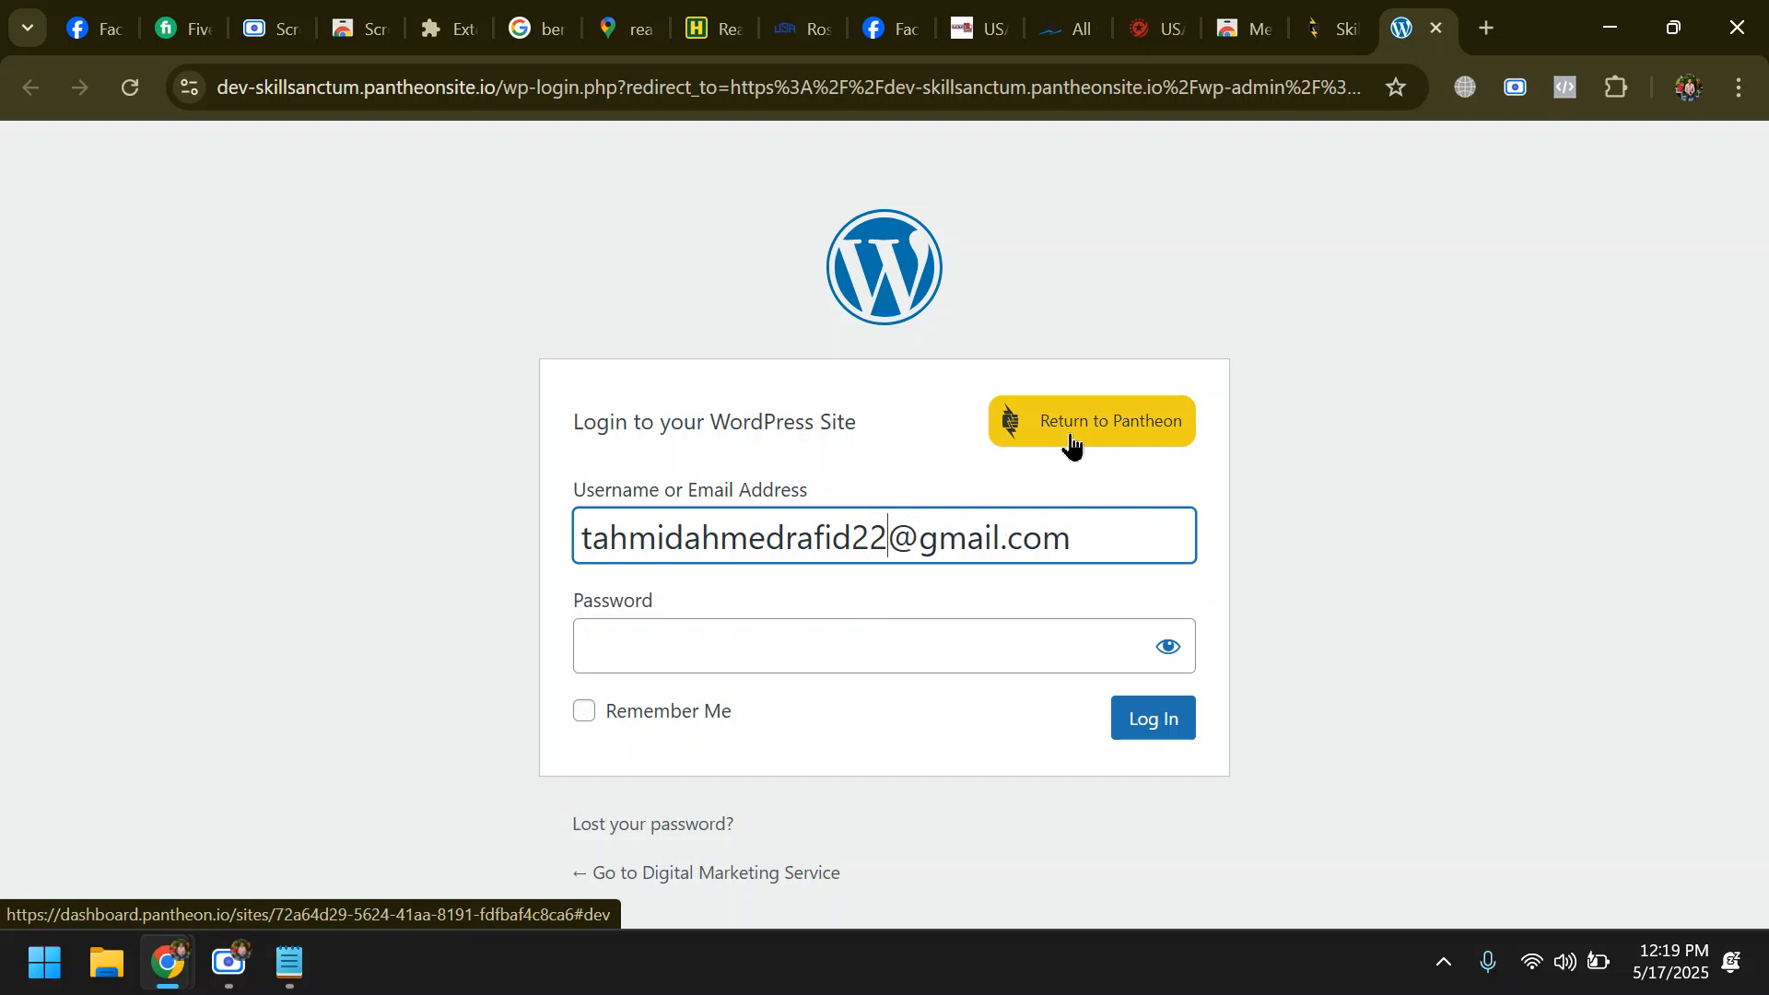
# - Try to log in to the WordPress site by entering the account password, retyping it for a second attempt
pyautogui.click(783, 636)
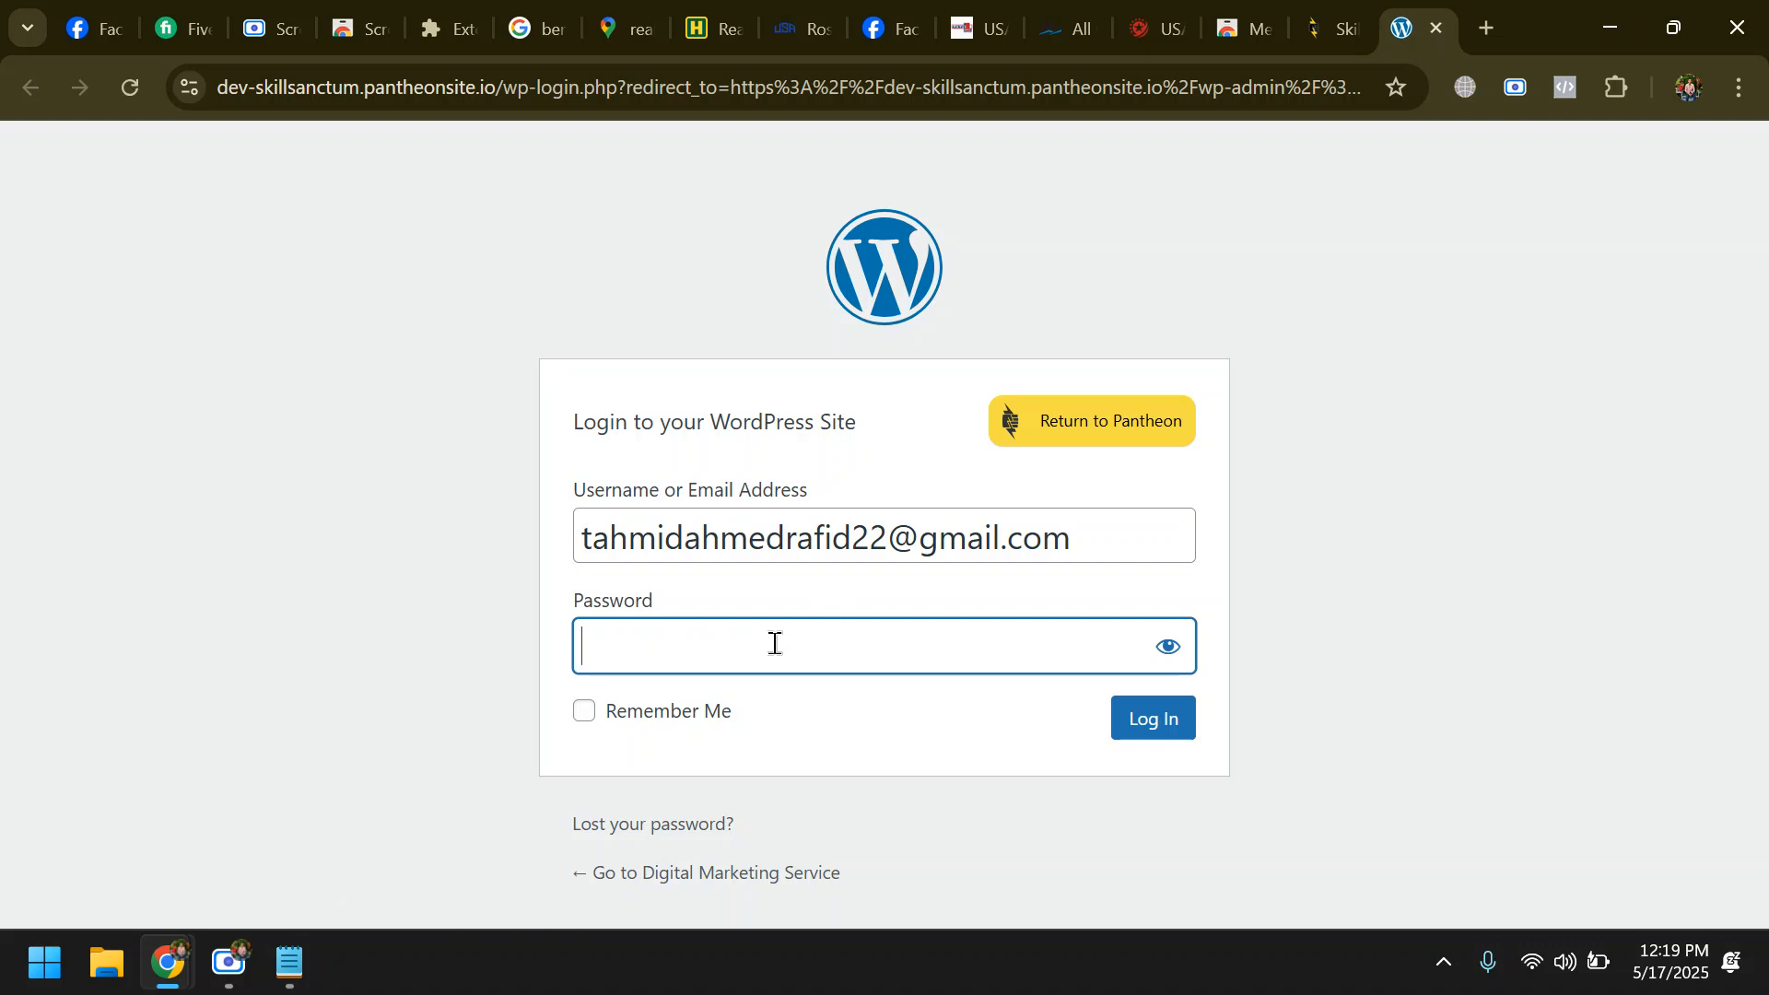
pyautogui.write('••')
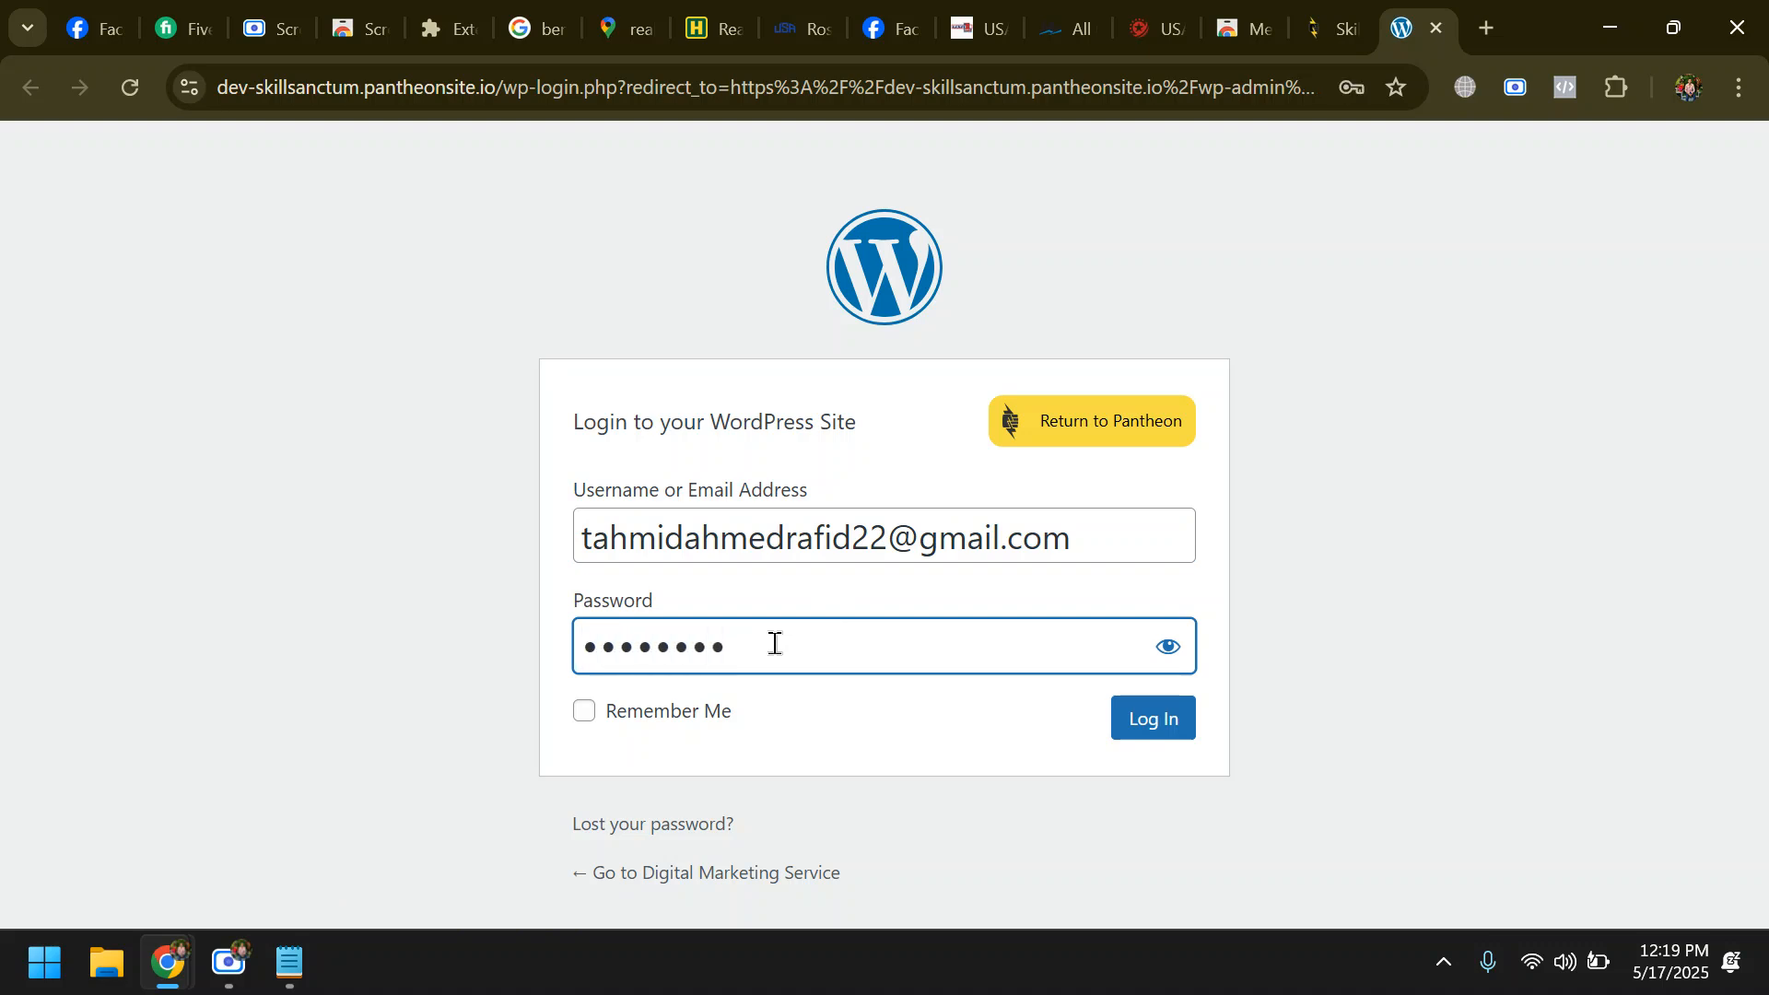
pyautogui.press('Return')
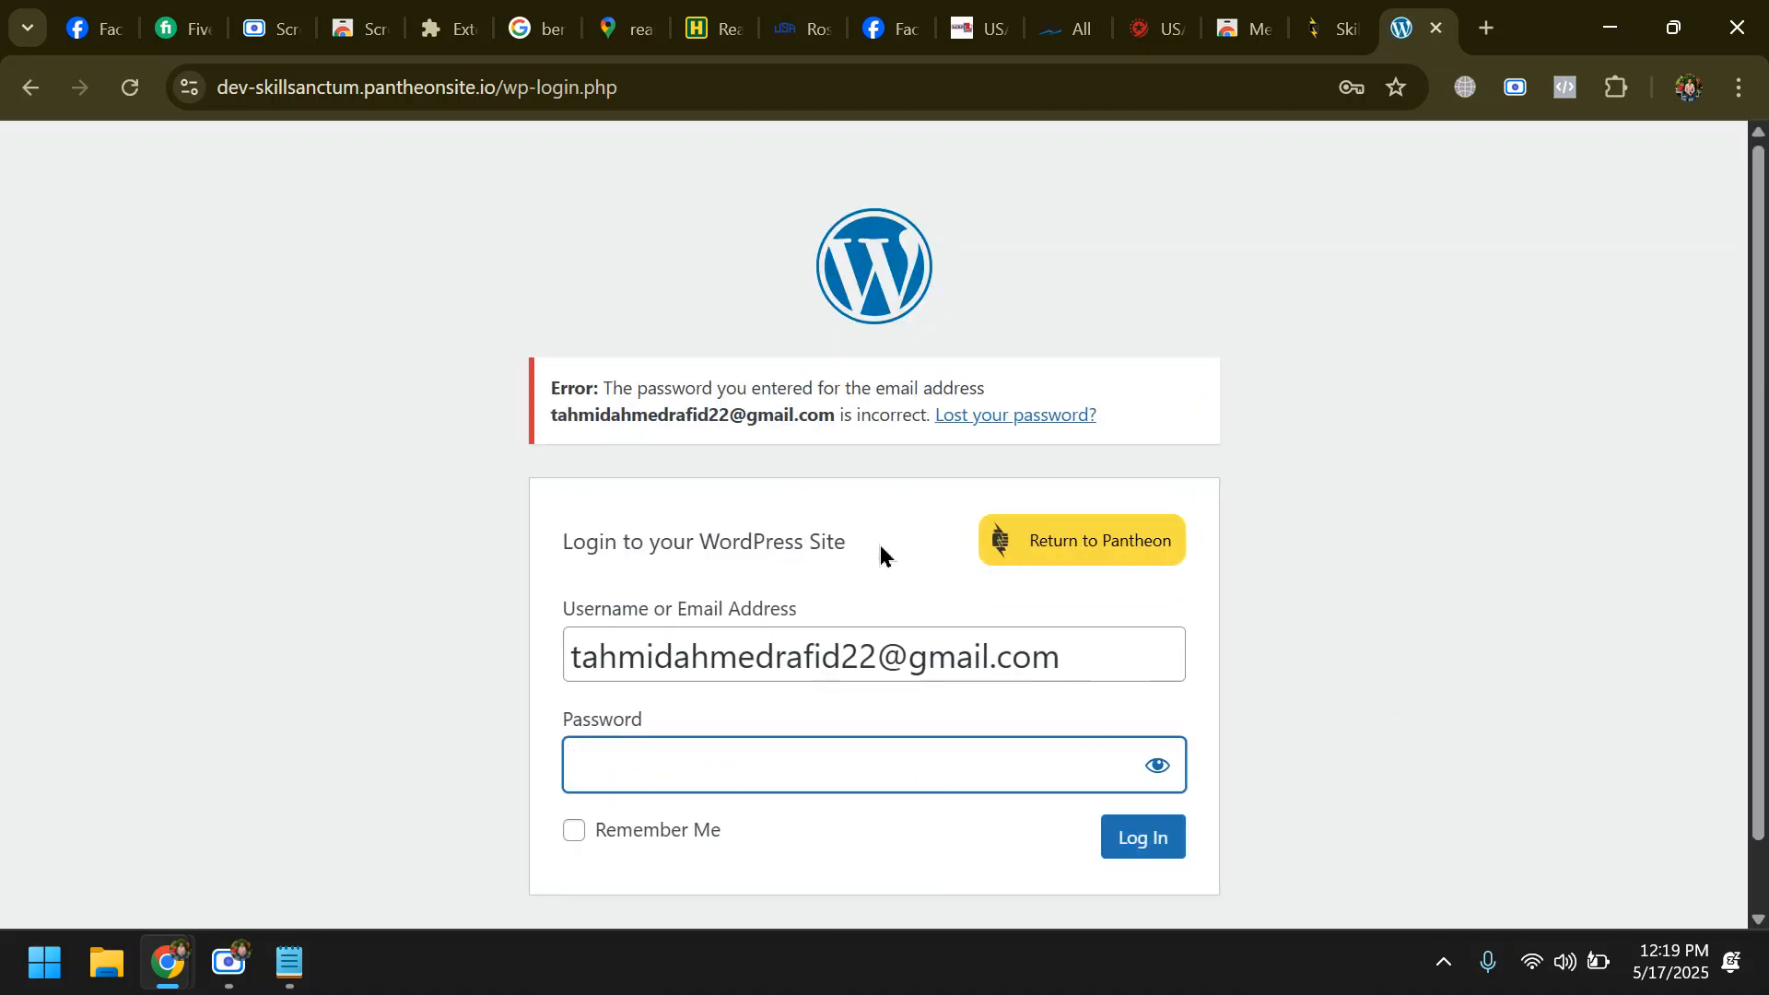
pyautogui.write('•')
pyautogui.press('BackSpace')
pyautogui.write('•••••••••')
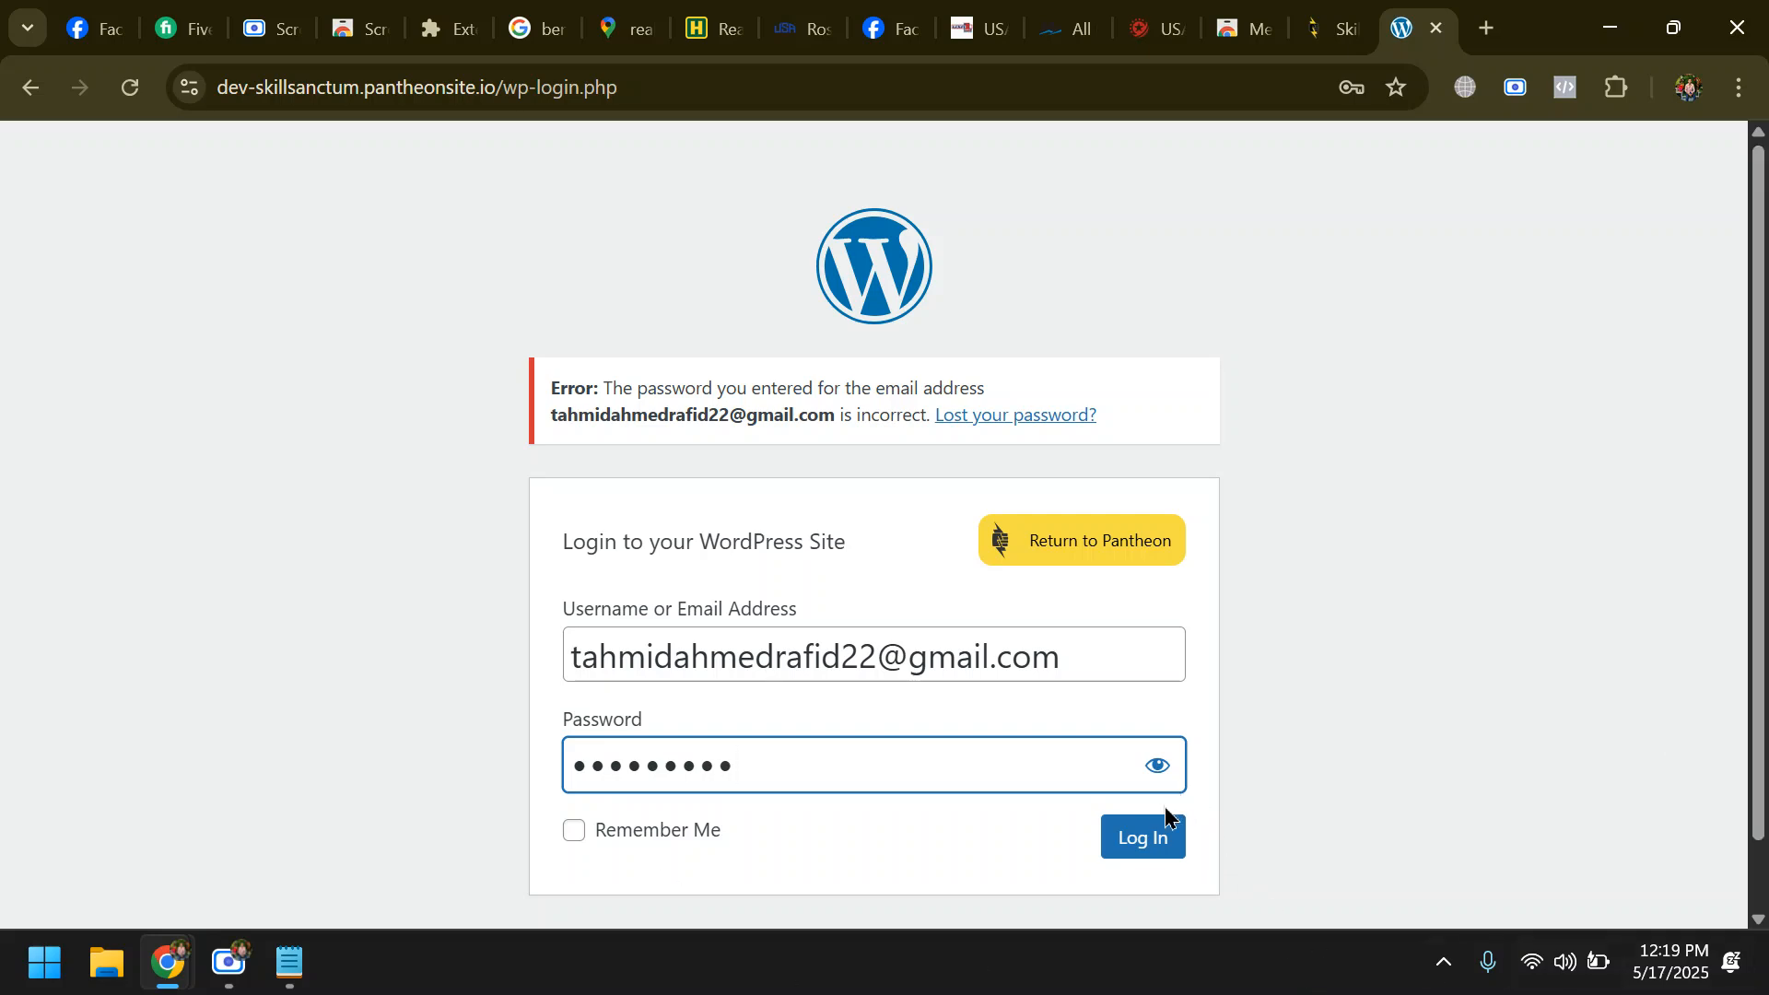
pyautogui.click(1139, 840)
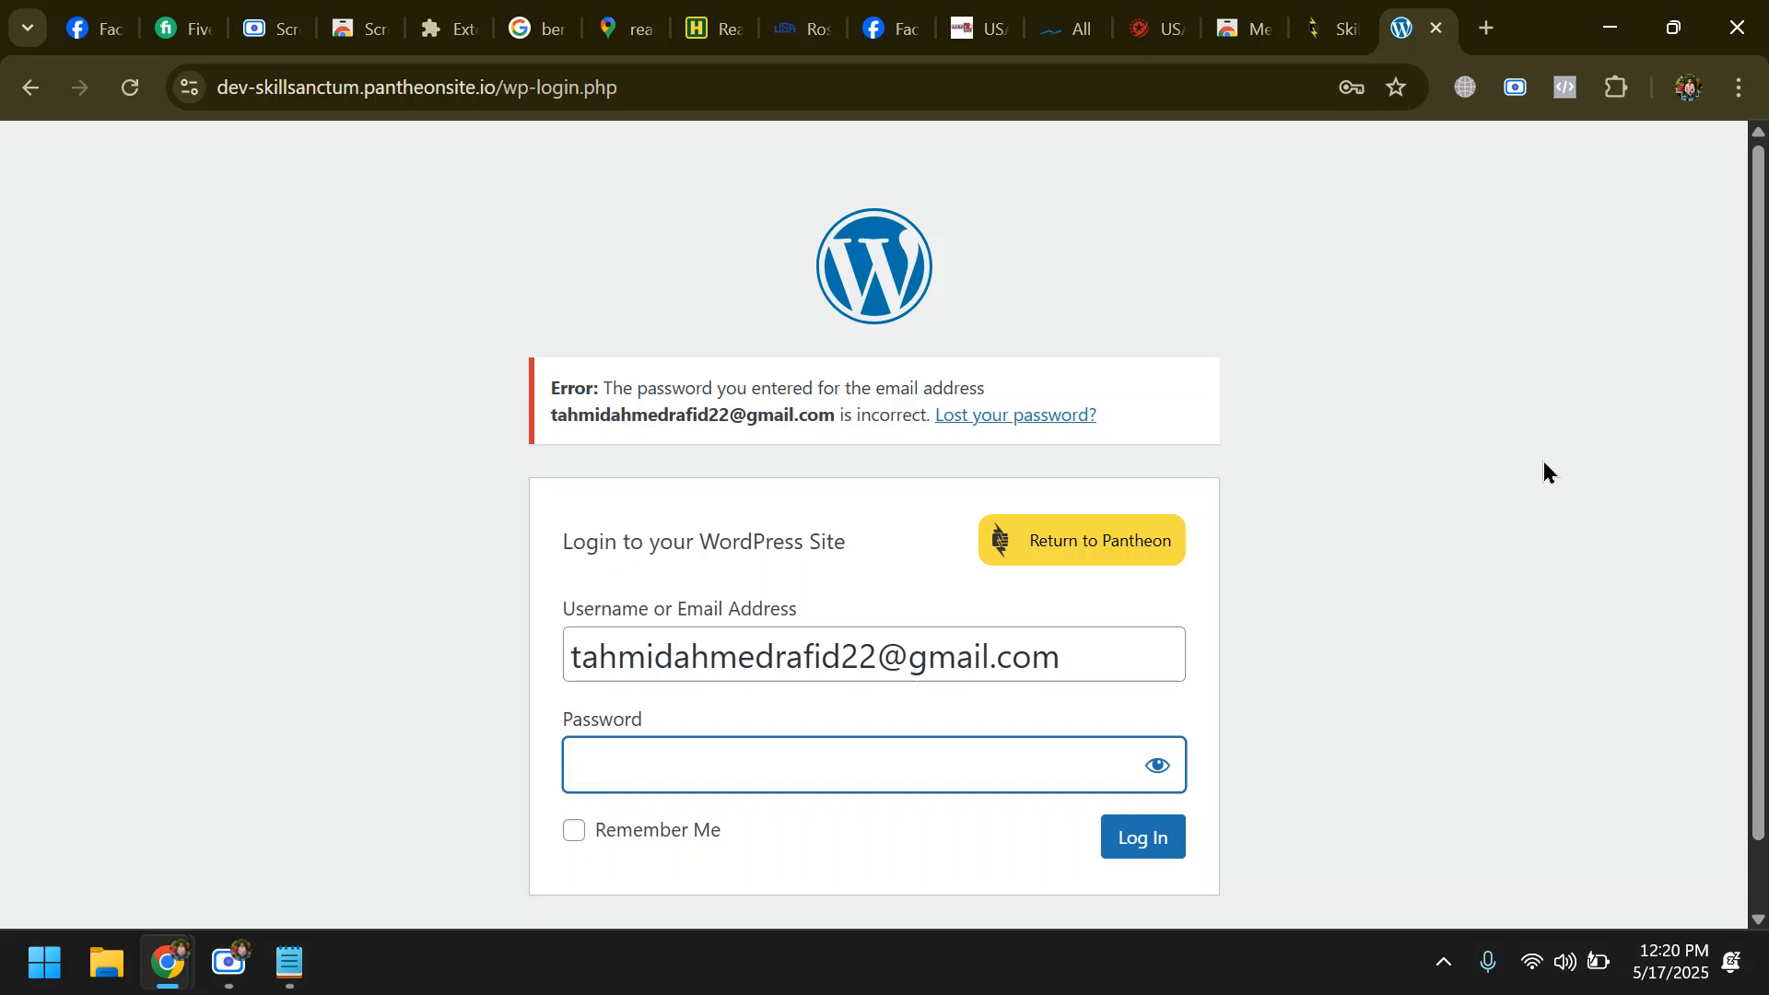
# - Enter the WordPress account password, log in to the dashboard and save the login in the browser
pyautogui.write('••')
pyautogui.press('BackSpace')
pyautogui.write('••')
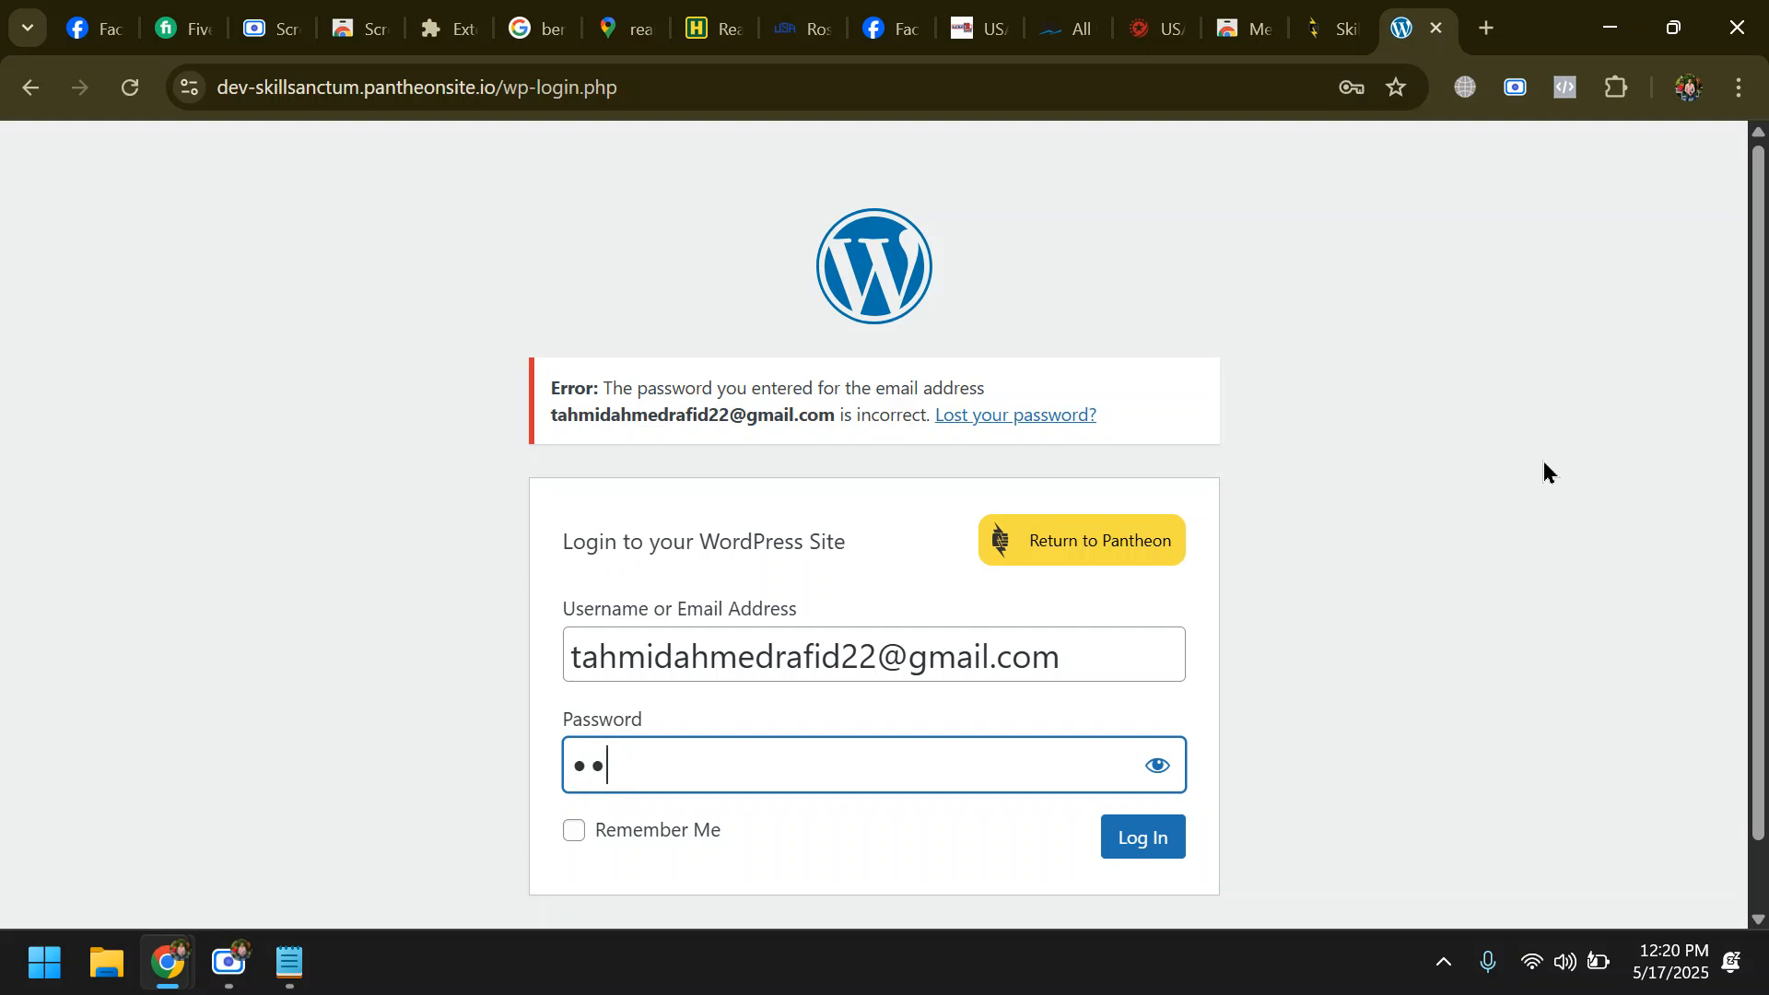
pyautogui.write('••••••••••••')
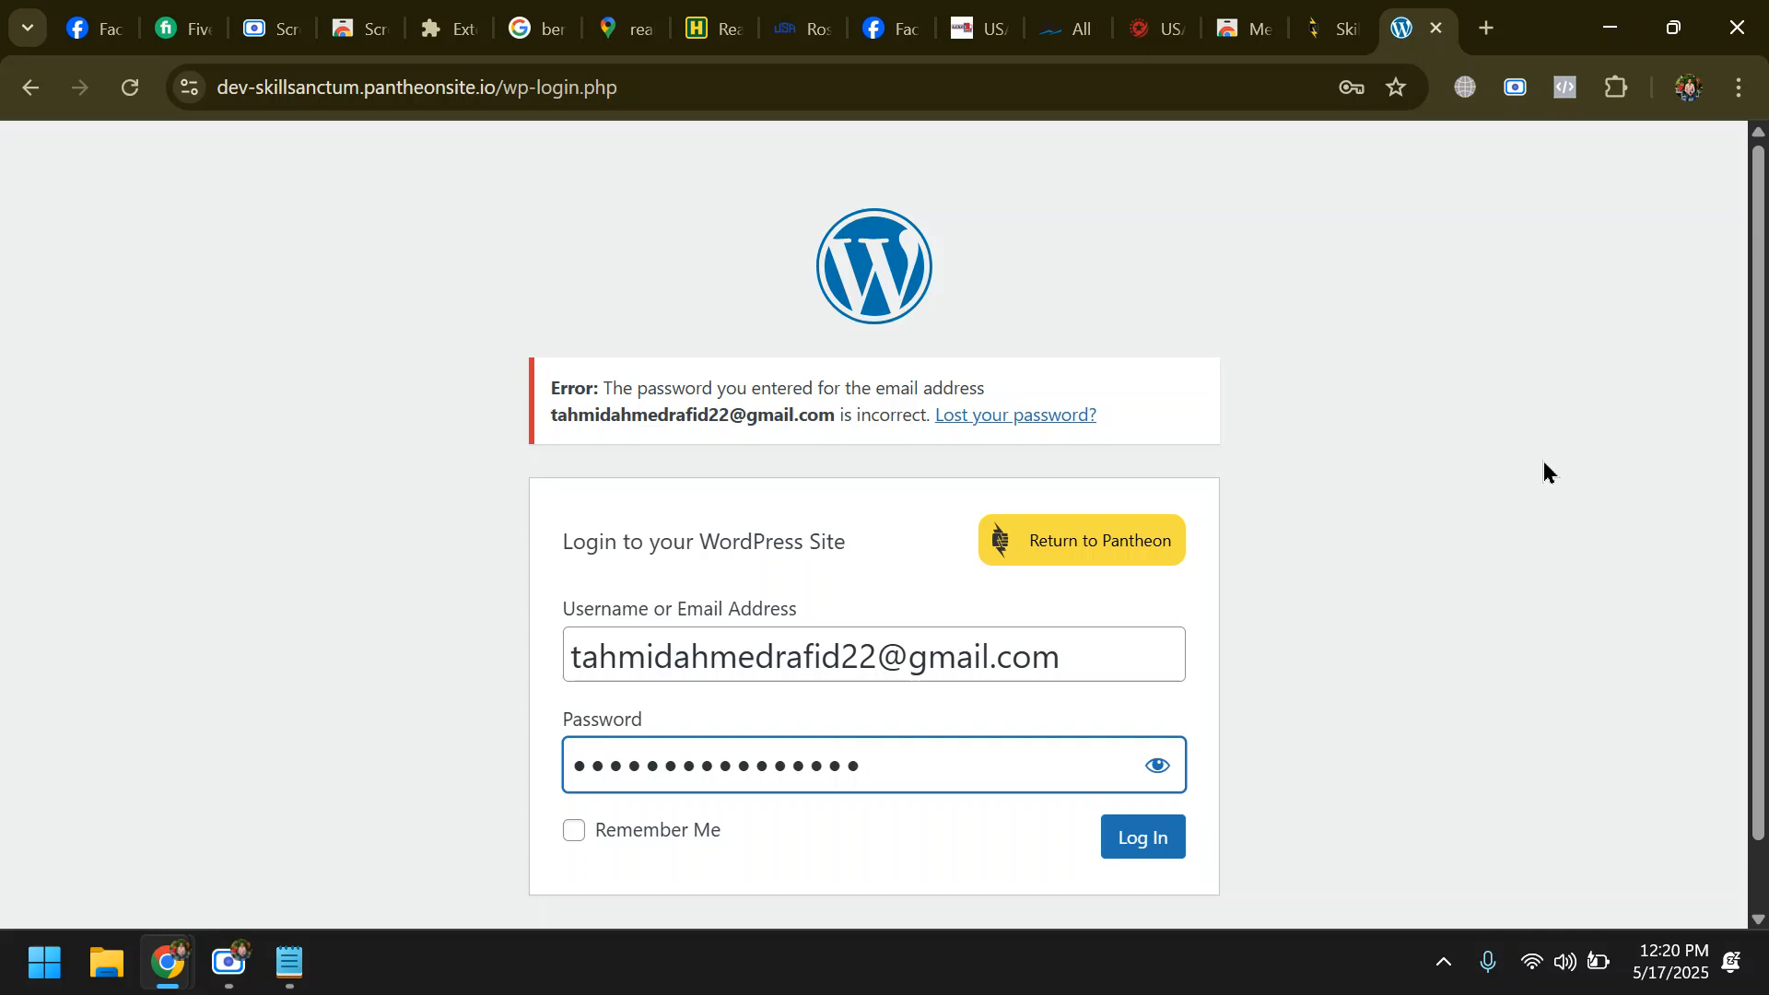
pyautogui.write('•••••••••••')
pyautogui.press('Return')
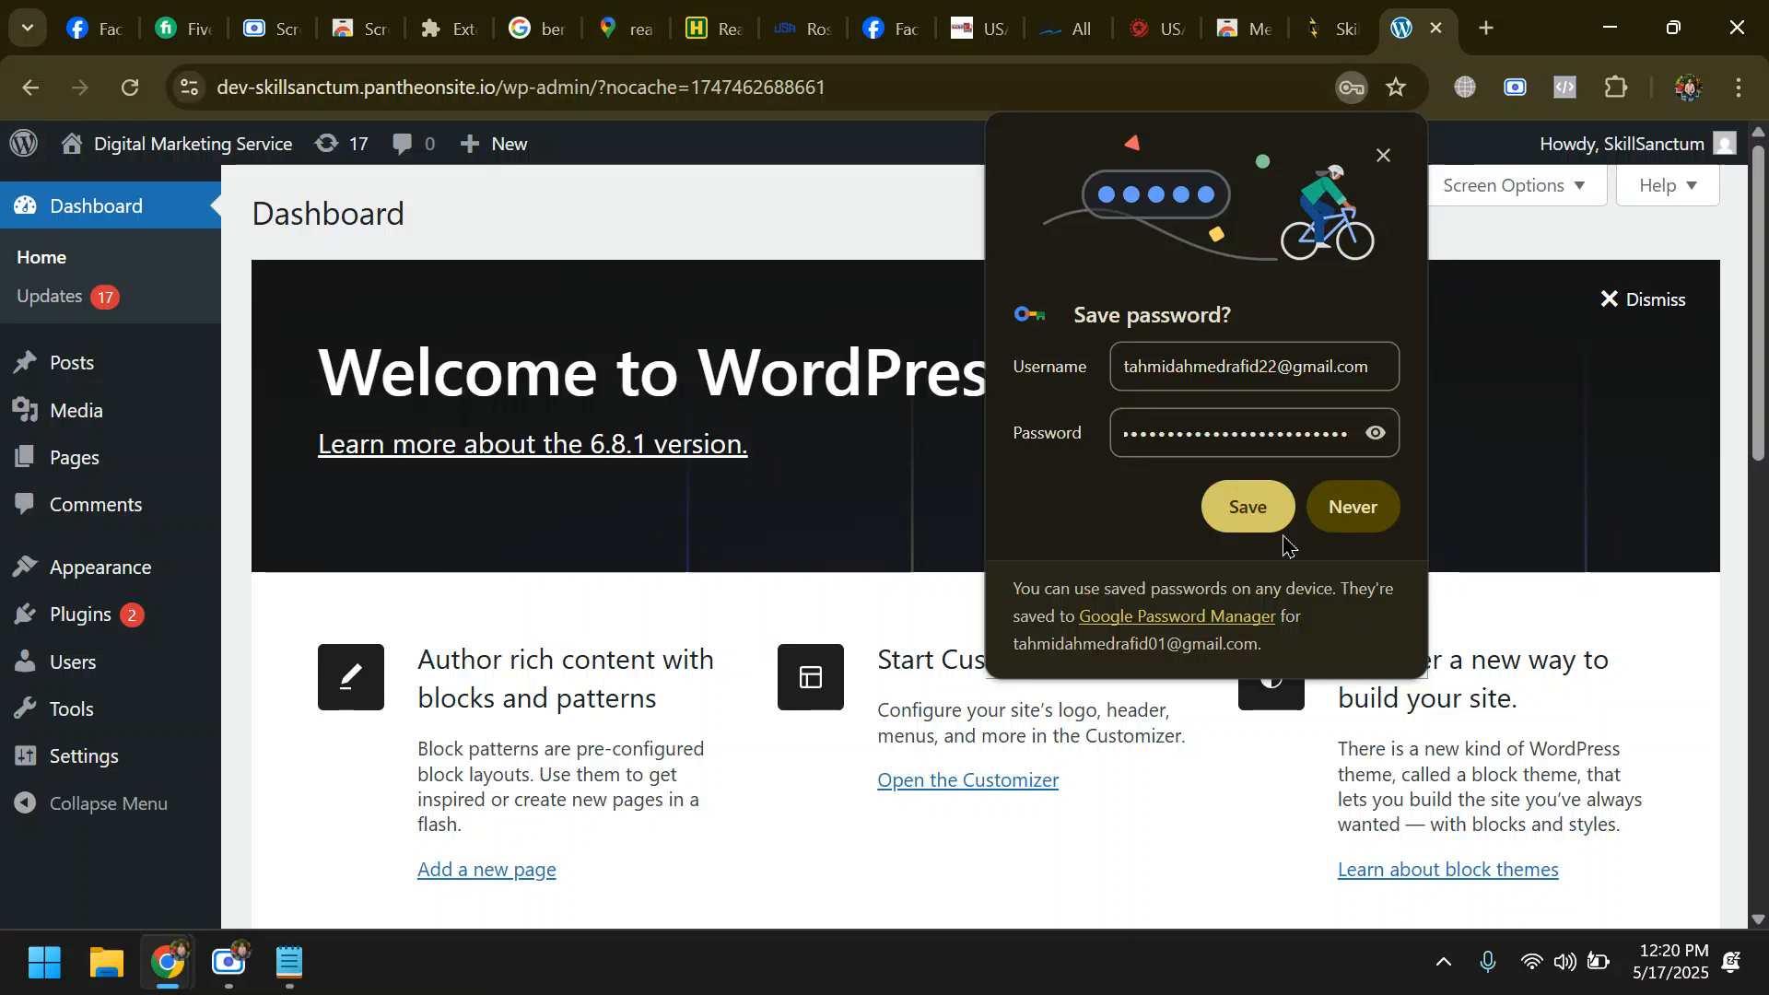
pyautogui.click(1249, 508)
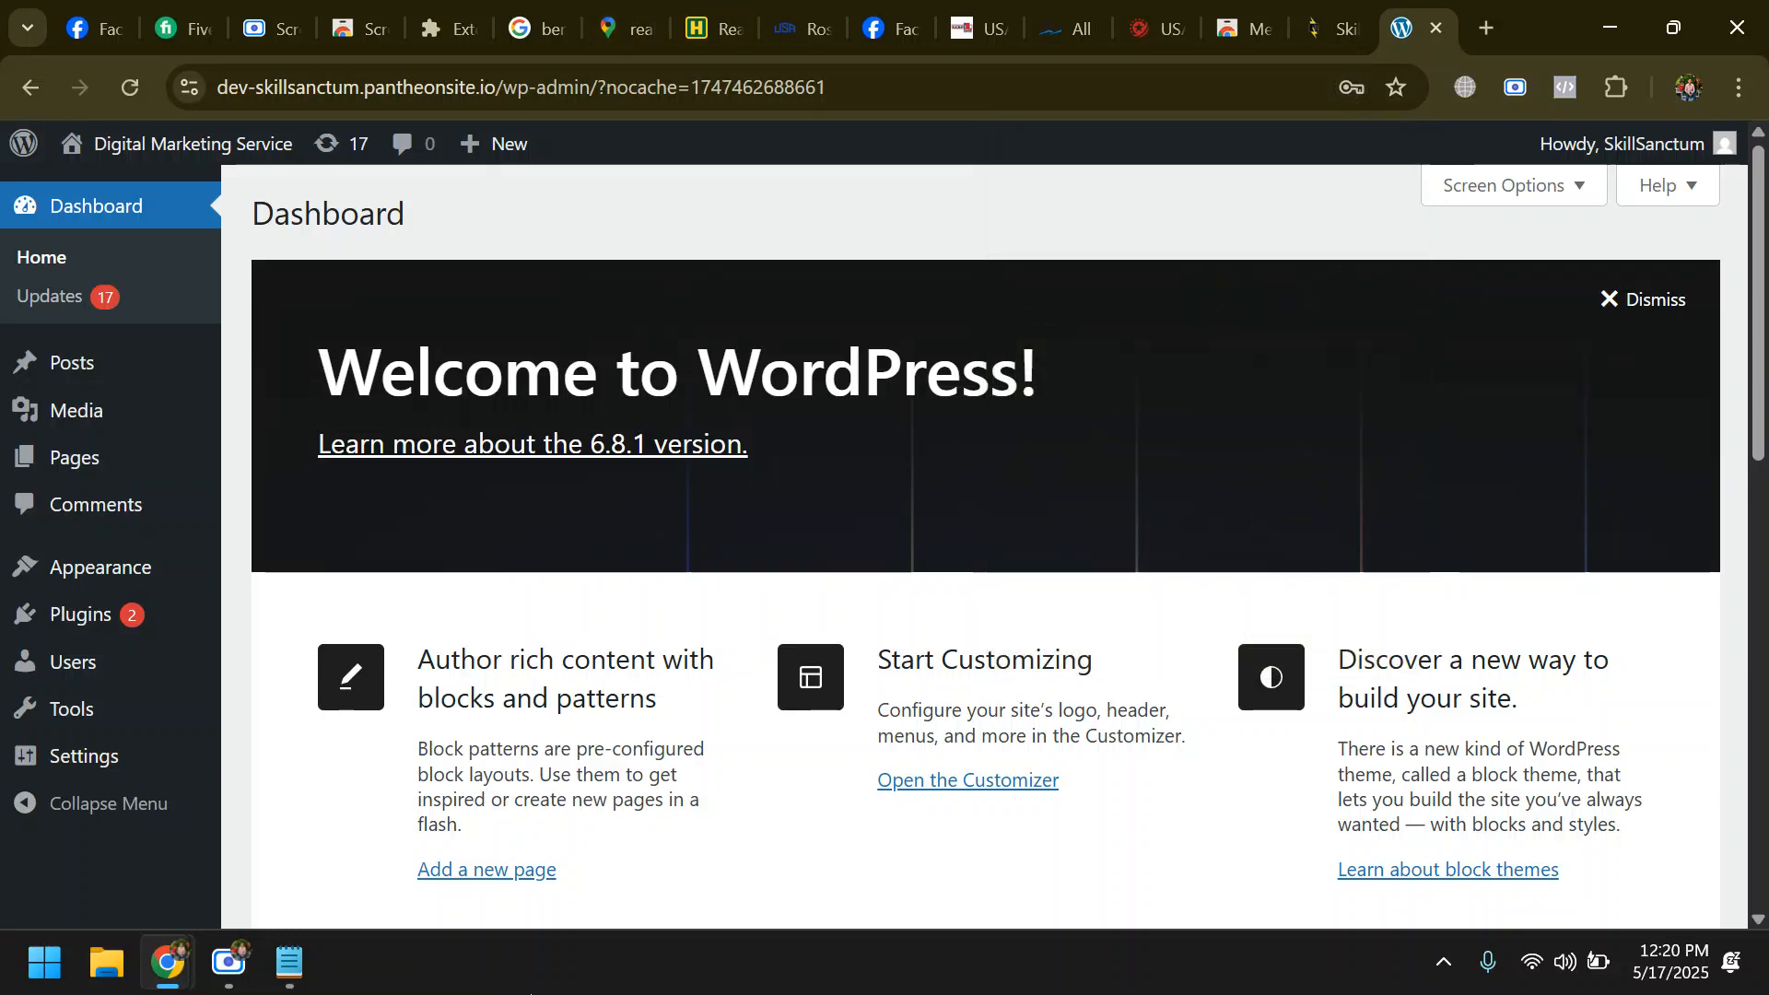
pyautogui.click(227, 962)
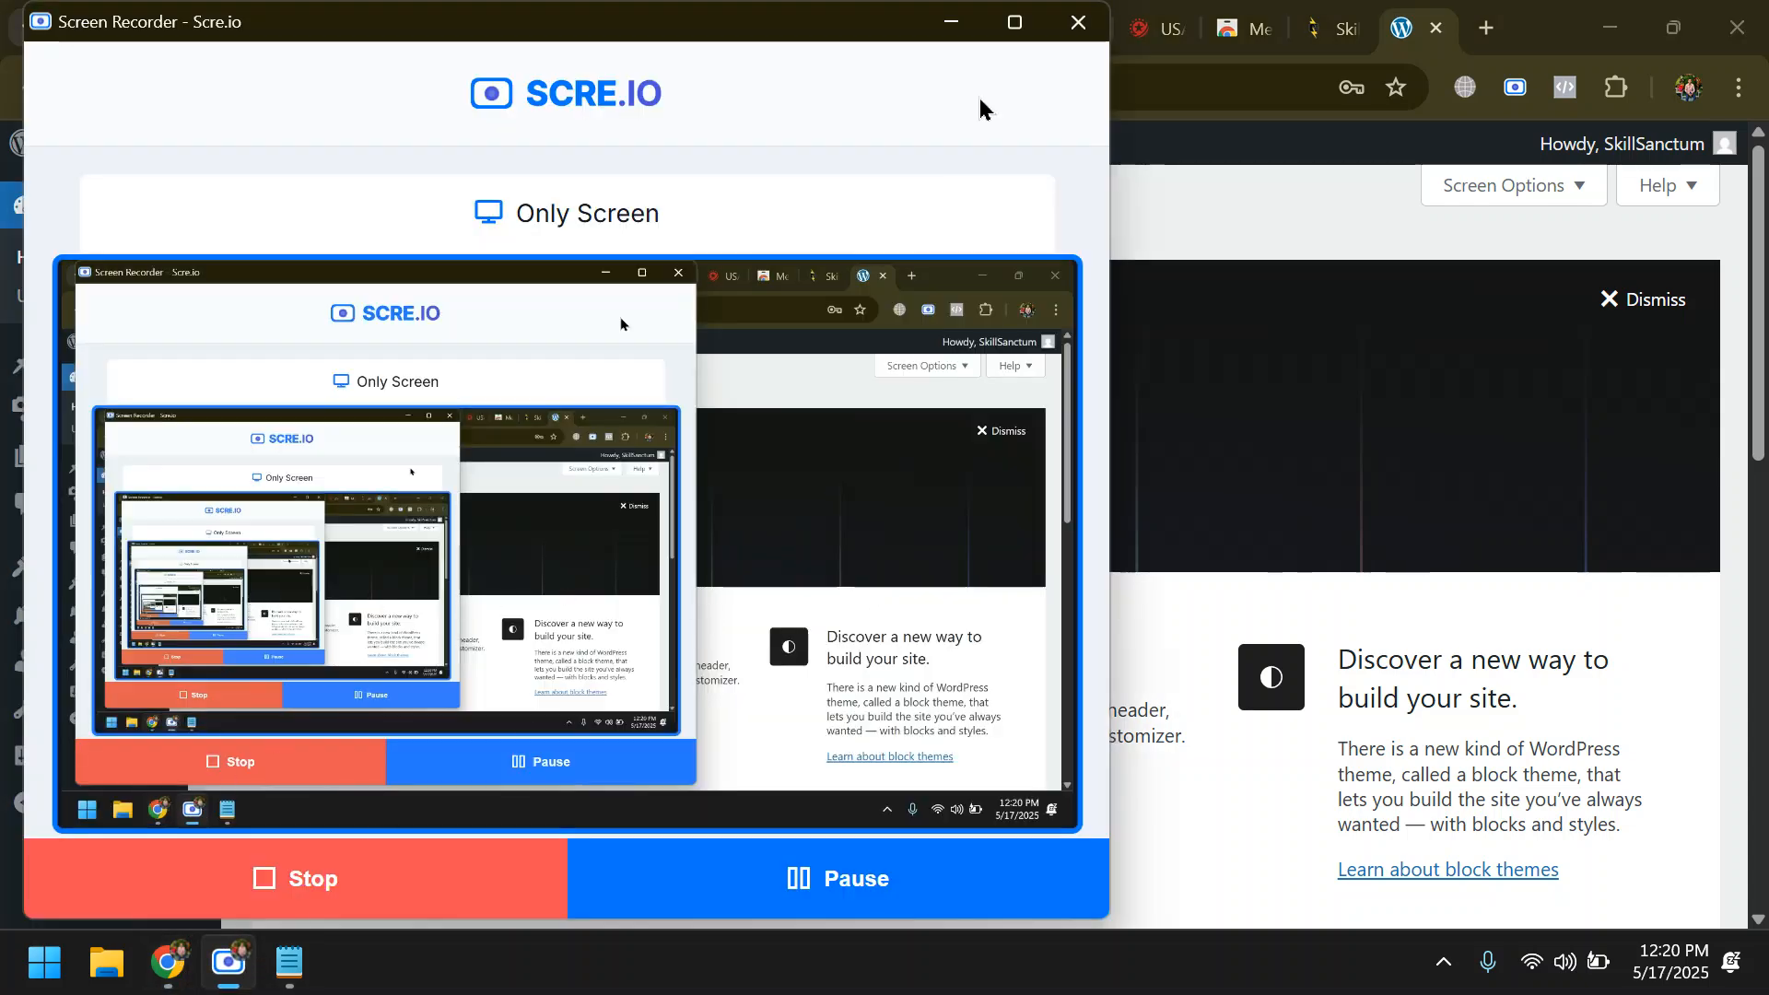
pyautogui.click(951, 21)
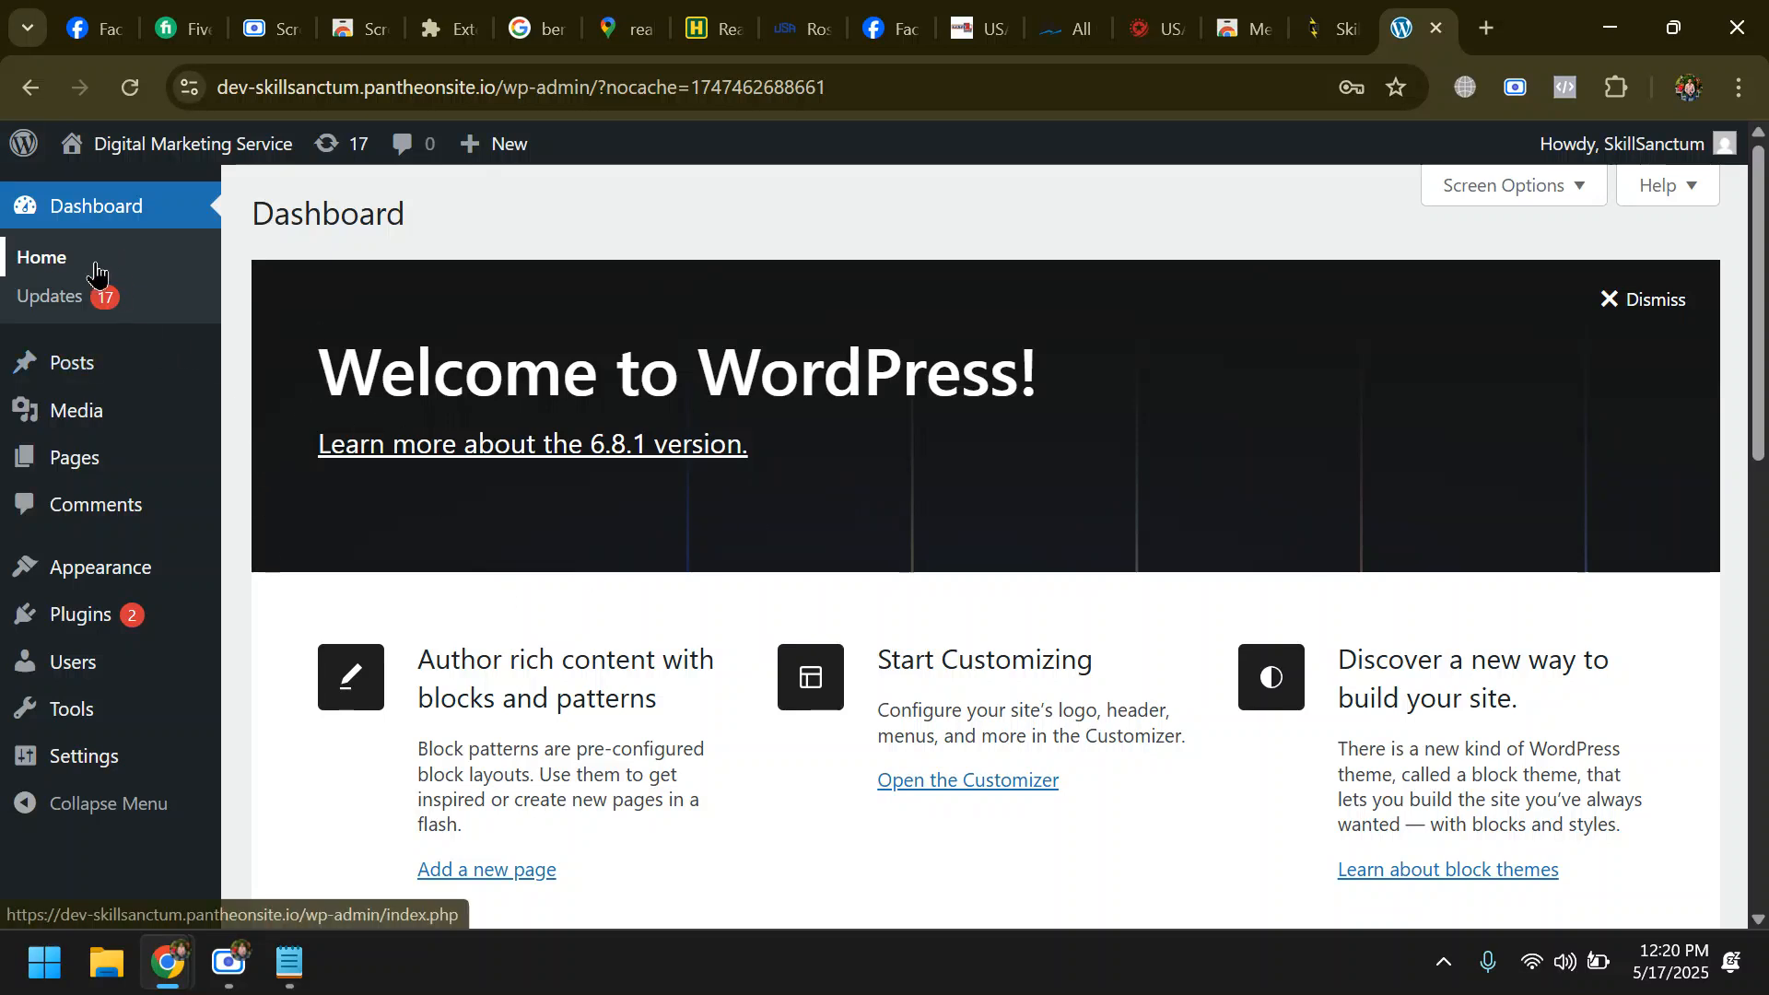
# - Open the Digital Marketing Service site's public home page in a new tab and copy its address
pyautogui.moveTo(92, 567)
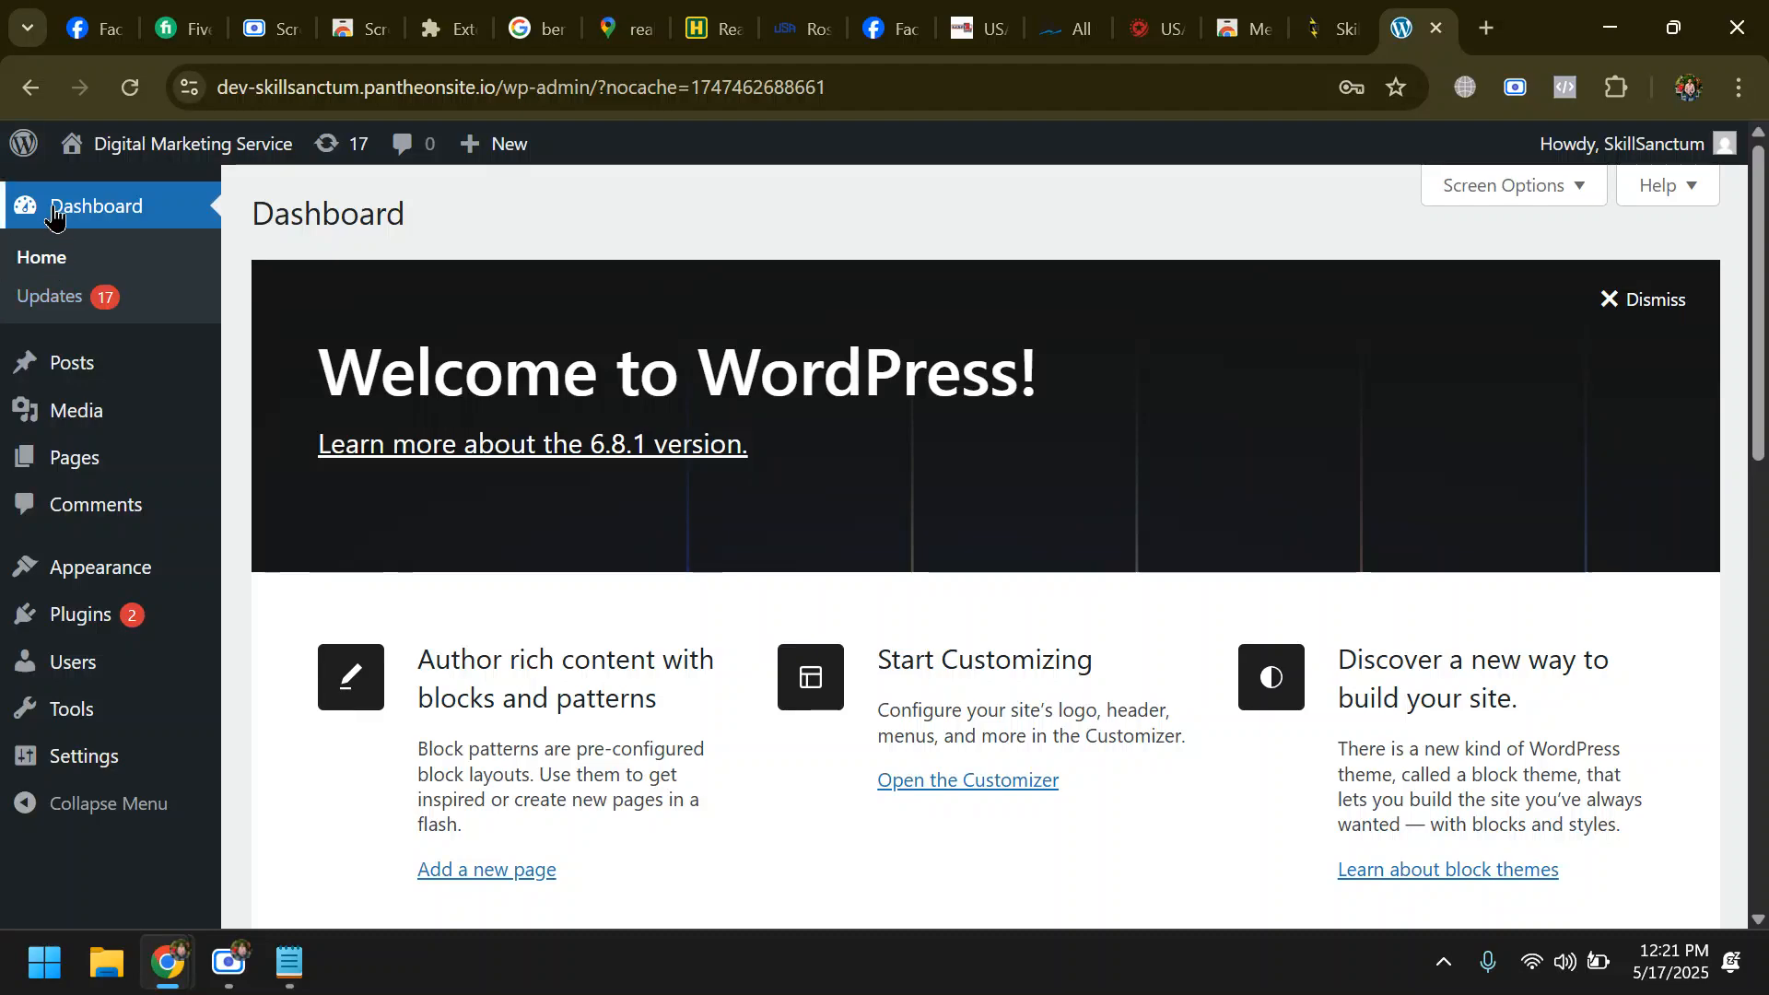
pyautogui.moveTo(92, 153)
pyautogui.rightClick(112, 188)
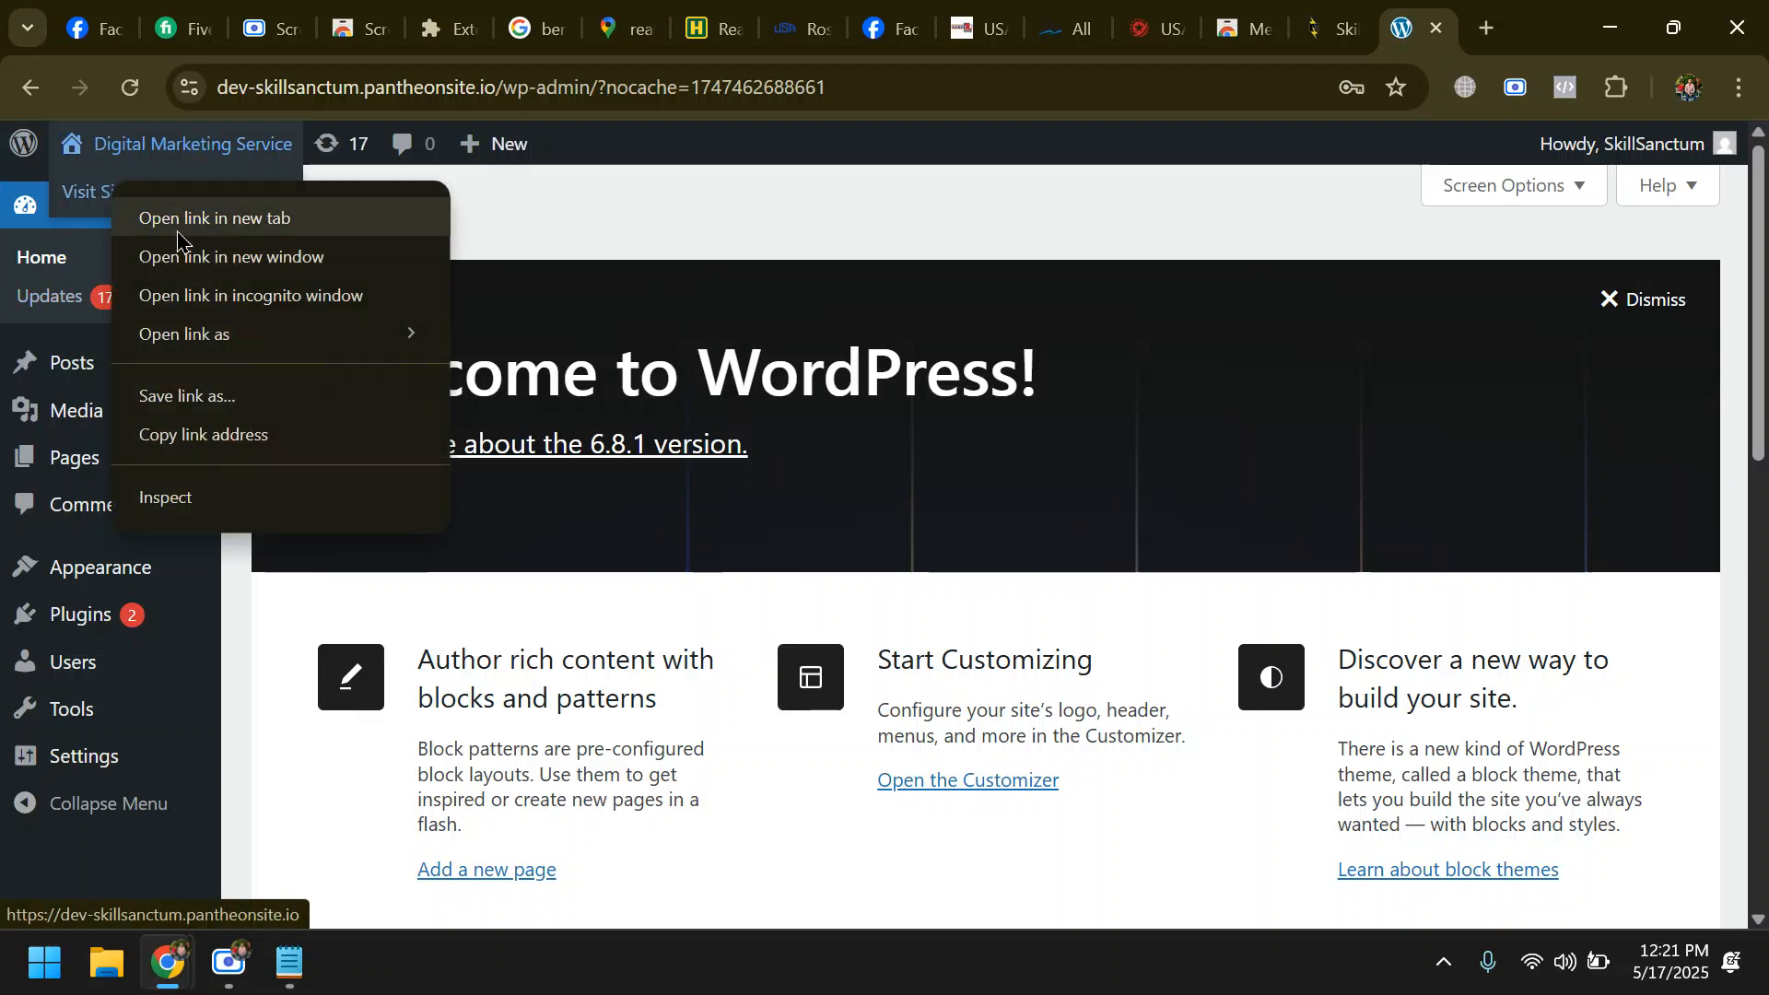
pyautogui.click(214, 218)
pyautogui.hotkey('ctrl', 'Tab')
pyautogui.click(573, 87)
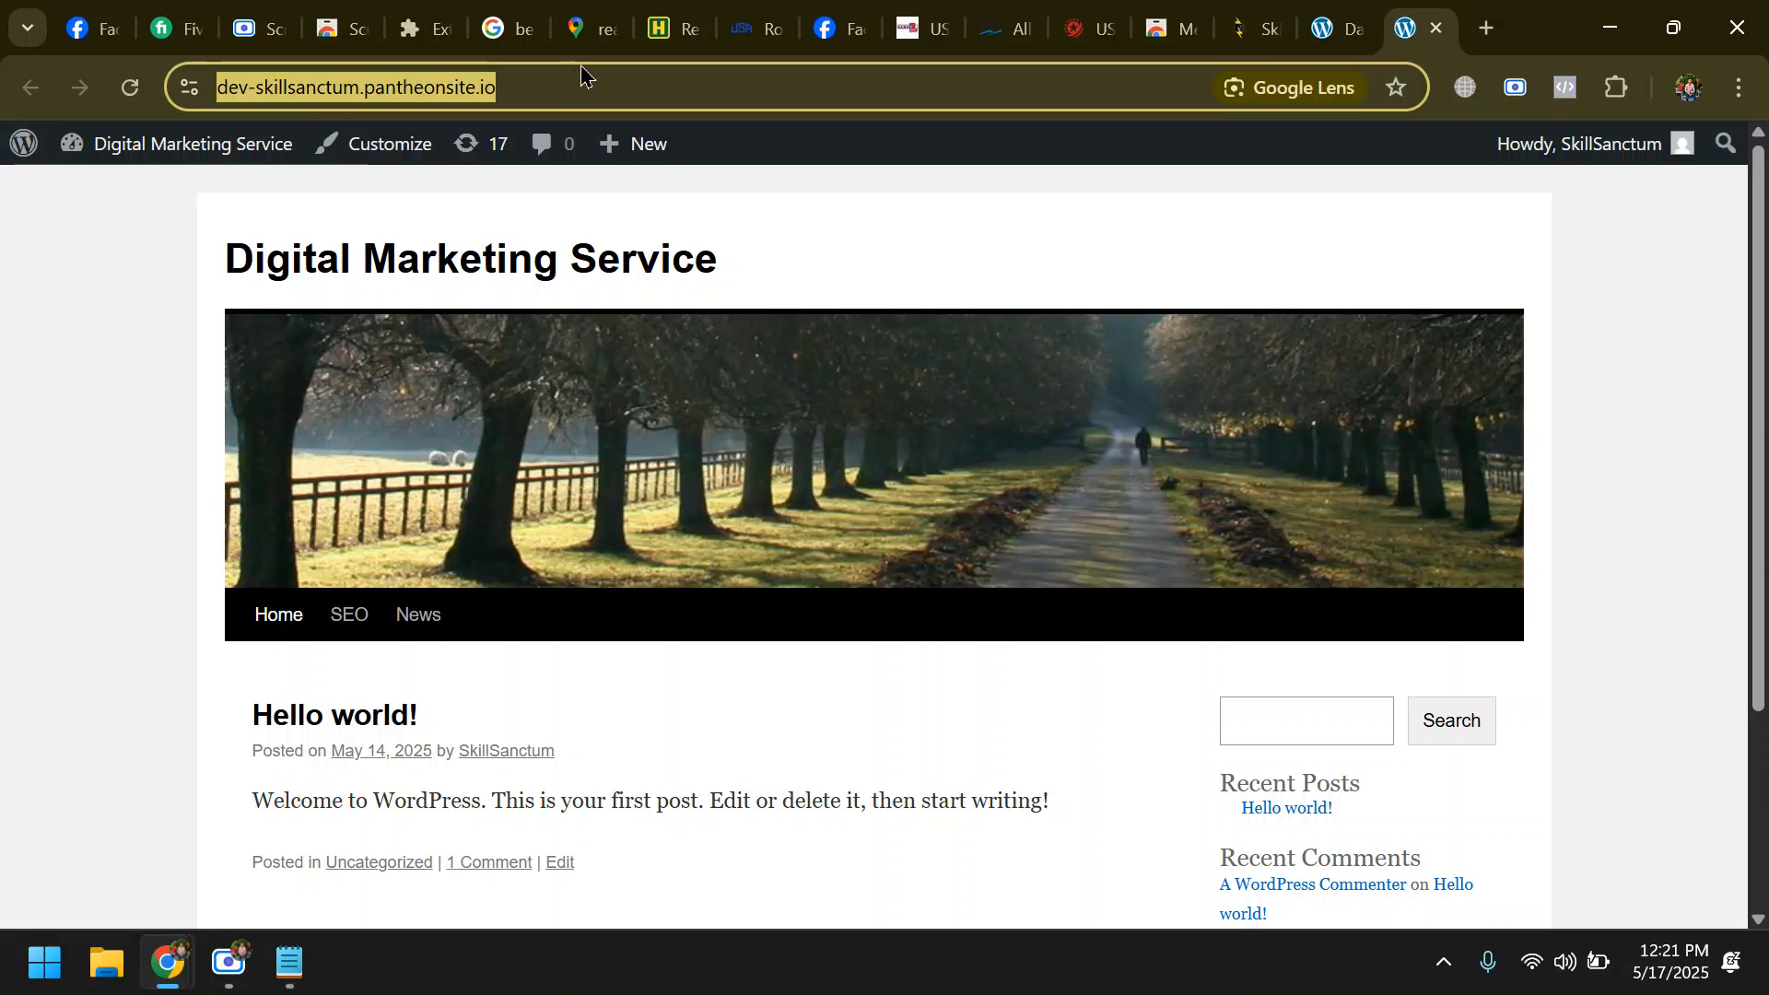
pyautogui.click(288, 963)
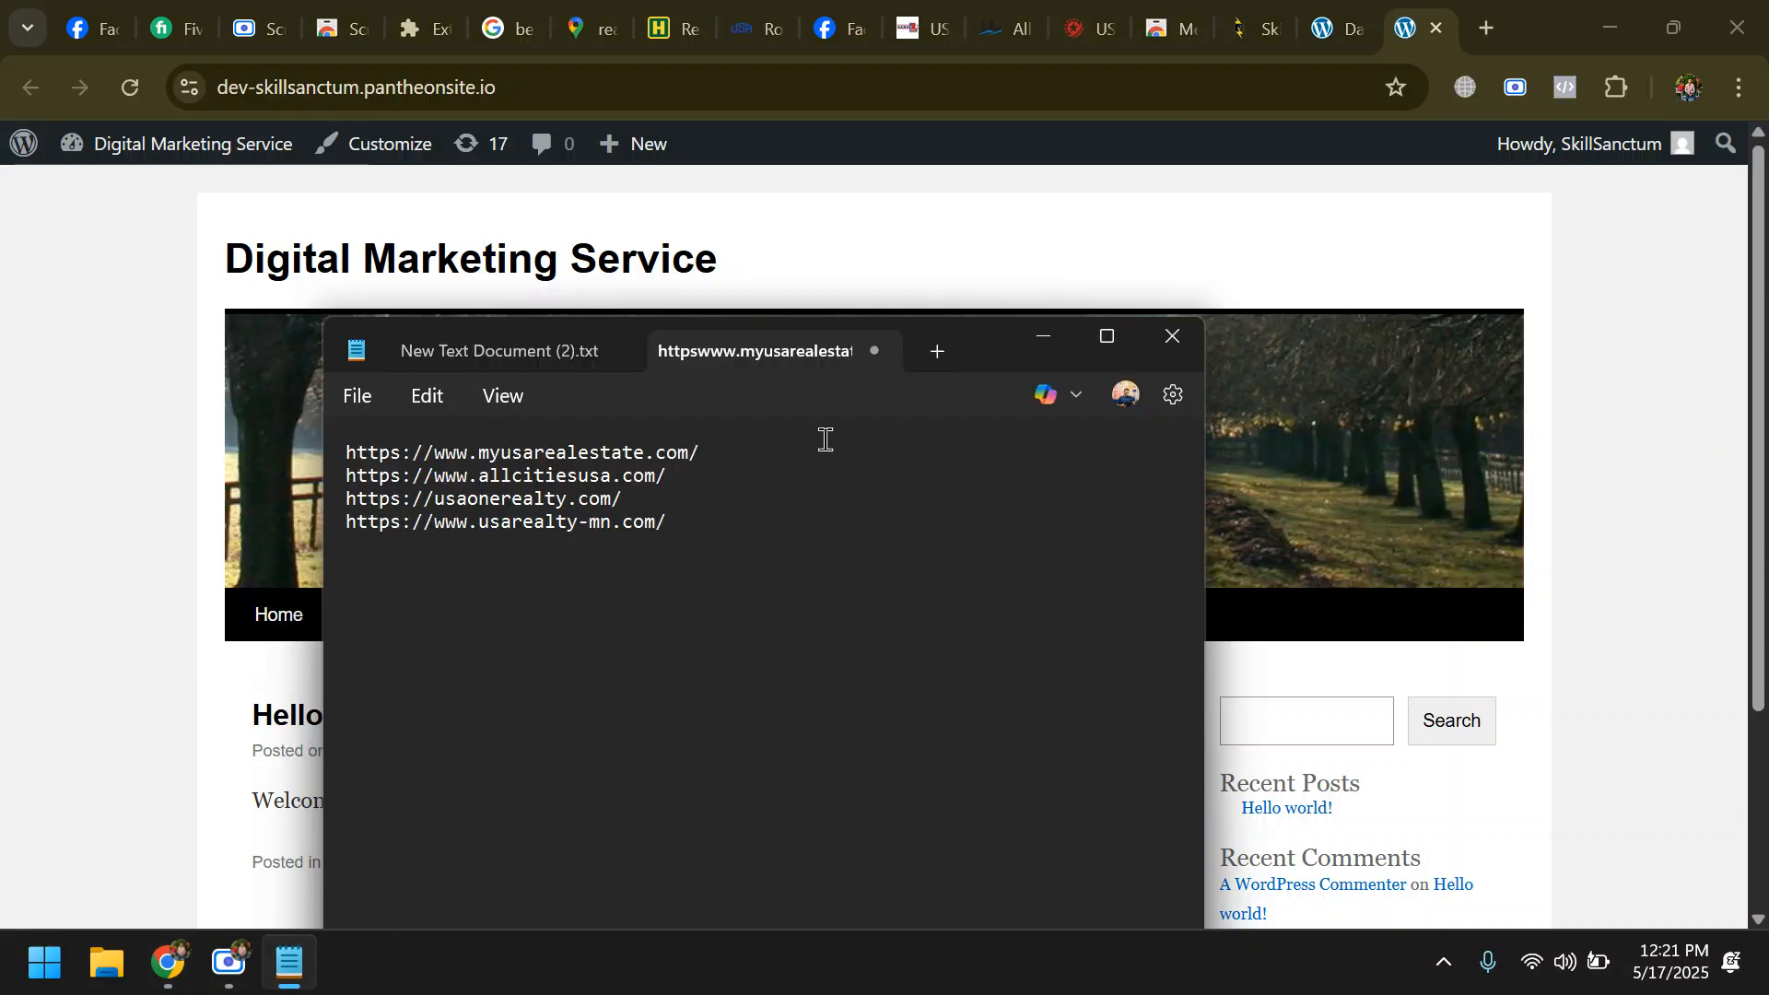
pyautogui.moveTo(350, 460); pyautogui.dragTo(355, 452)
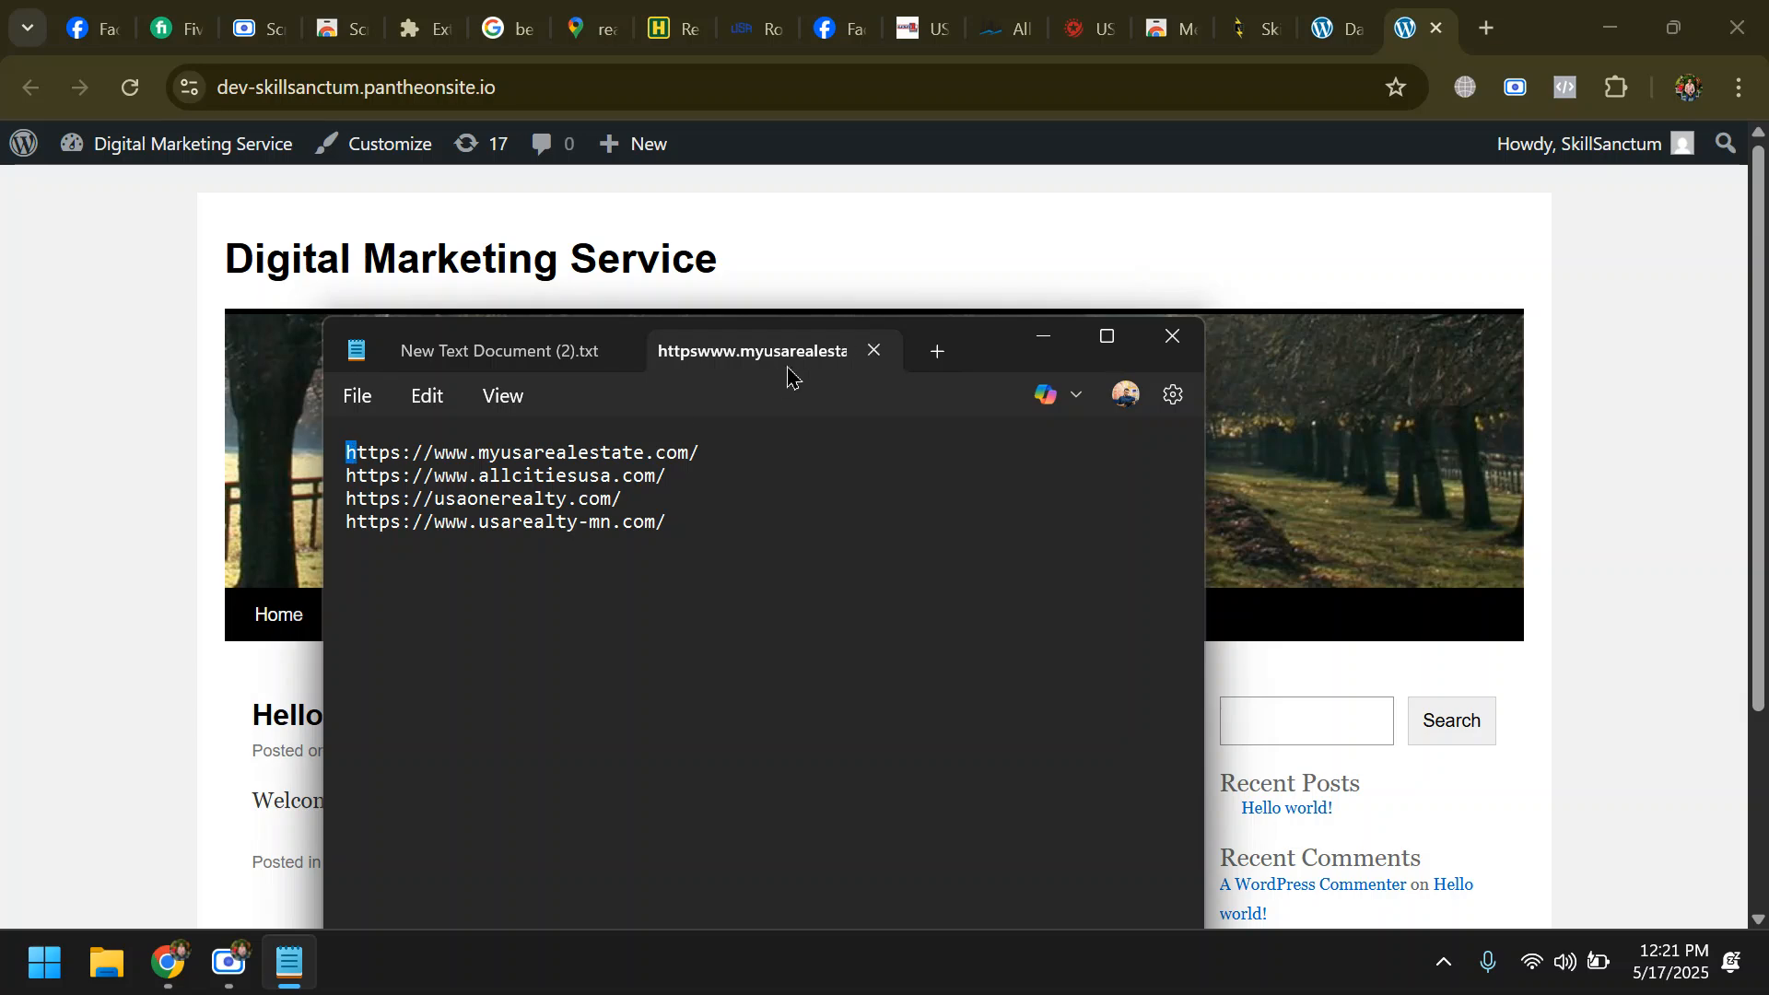
# - Load the copied dev-skillsanctum.pantheonsite.io address in another tab and check the page with Meta Pixel Helper
pyautogui.click(1485, 28)
pyautogui.rightClick(994, 75)
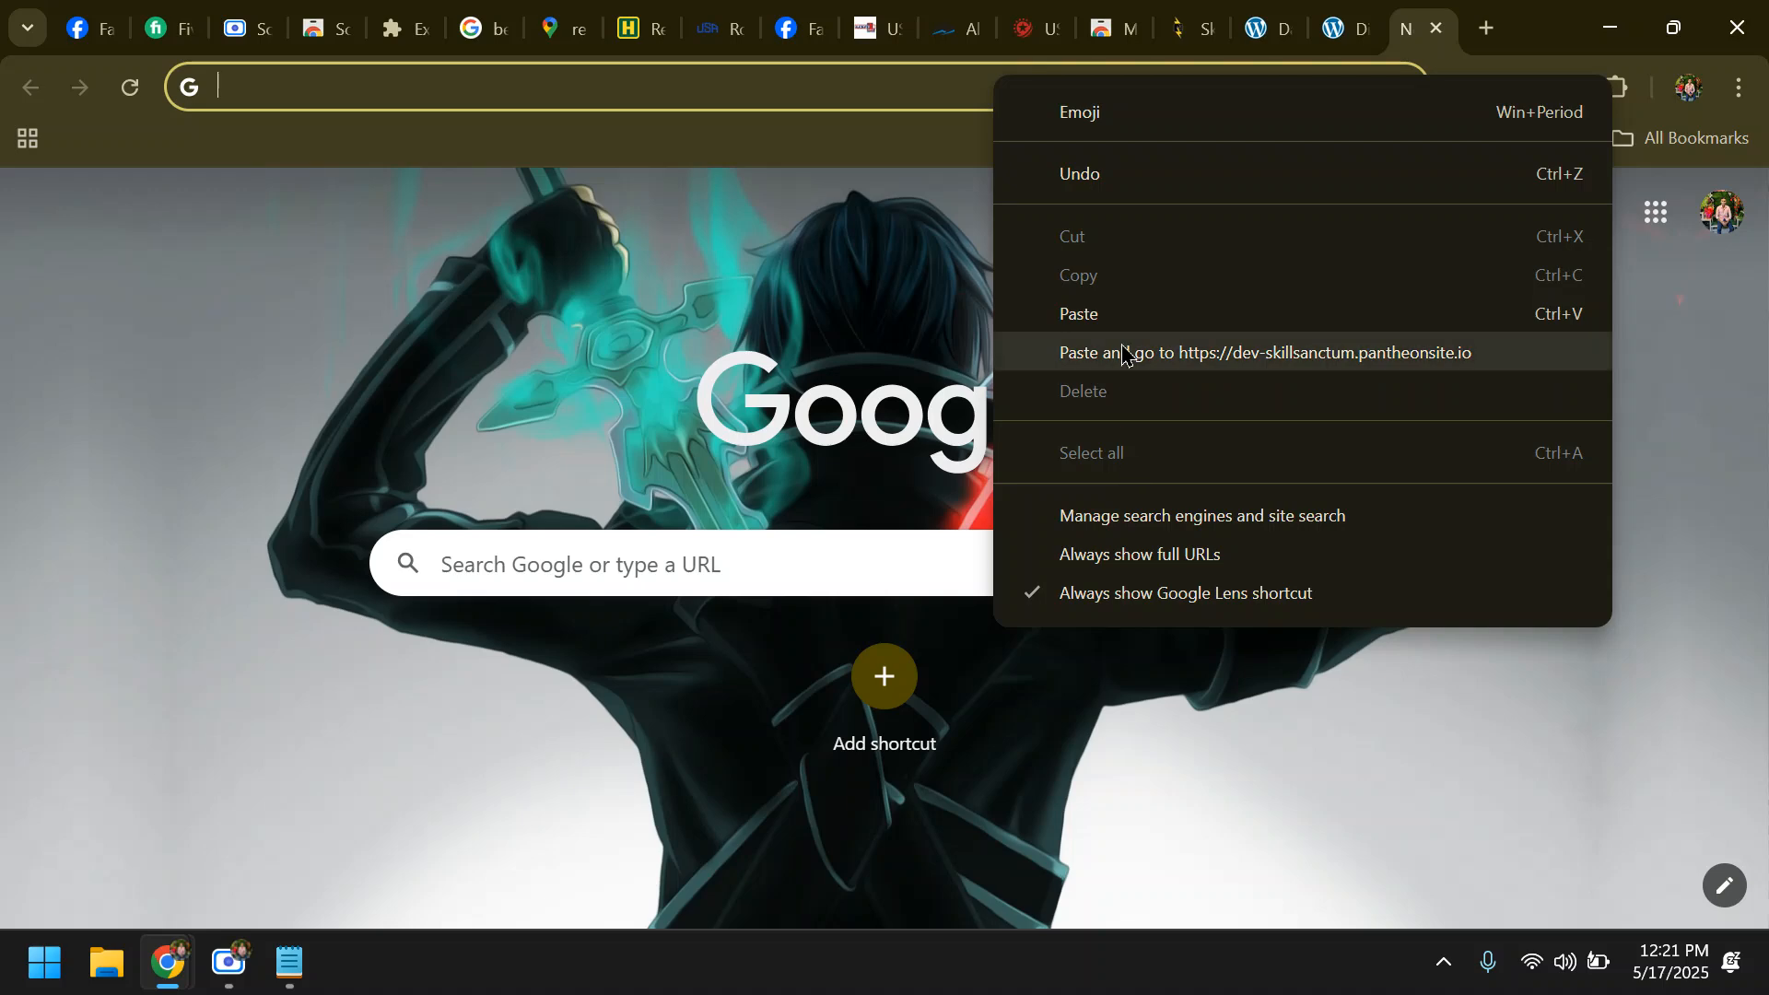
pyautogui.click(1059, 312)
pyautogui.press('Return')
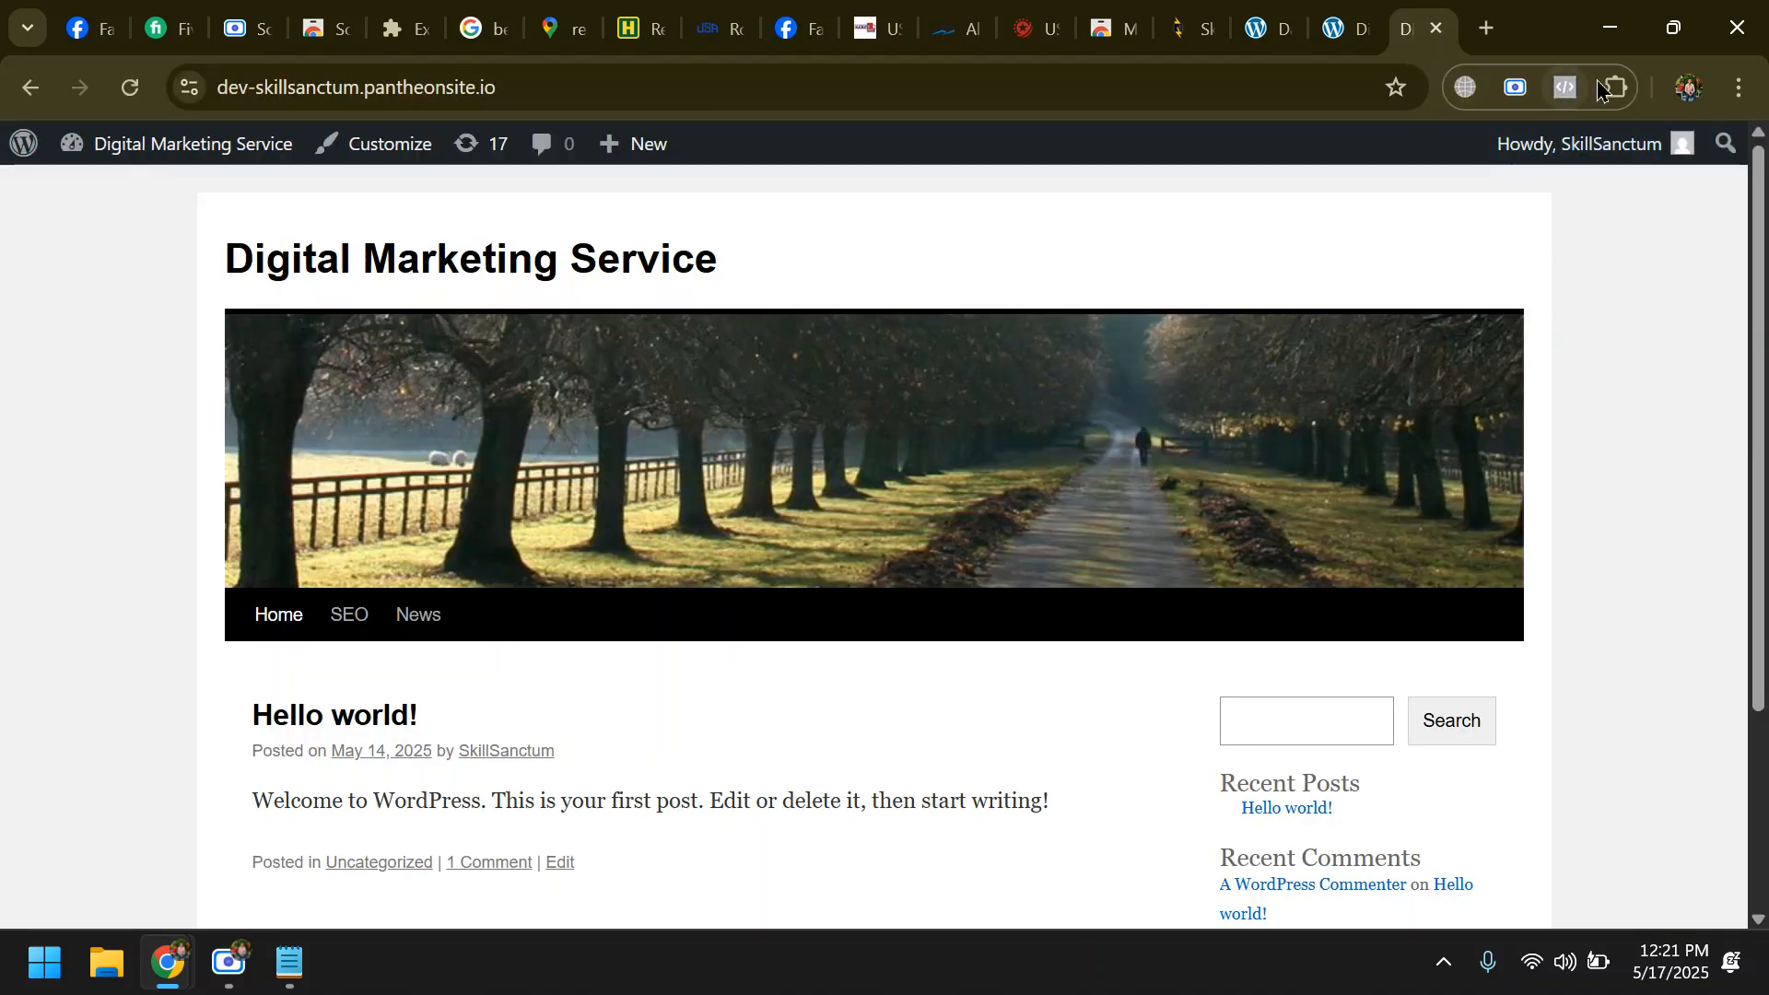
pyautogui.click(1564, 89)
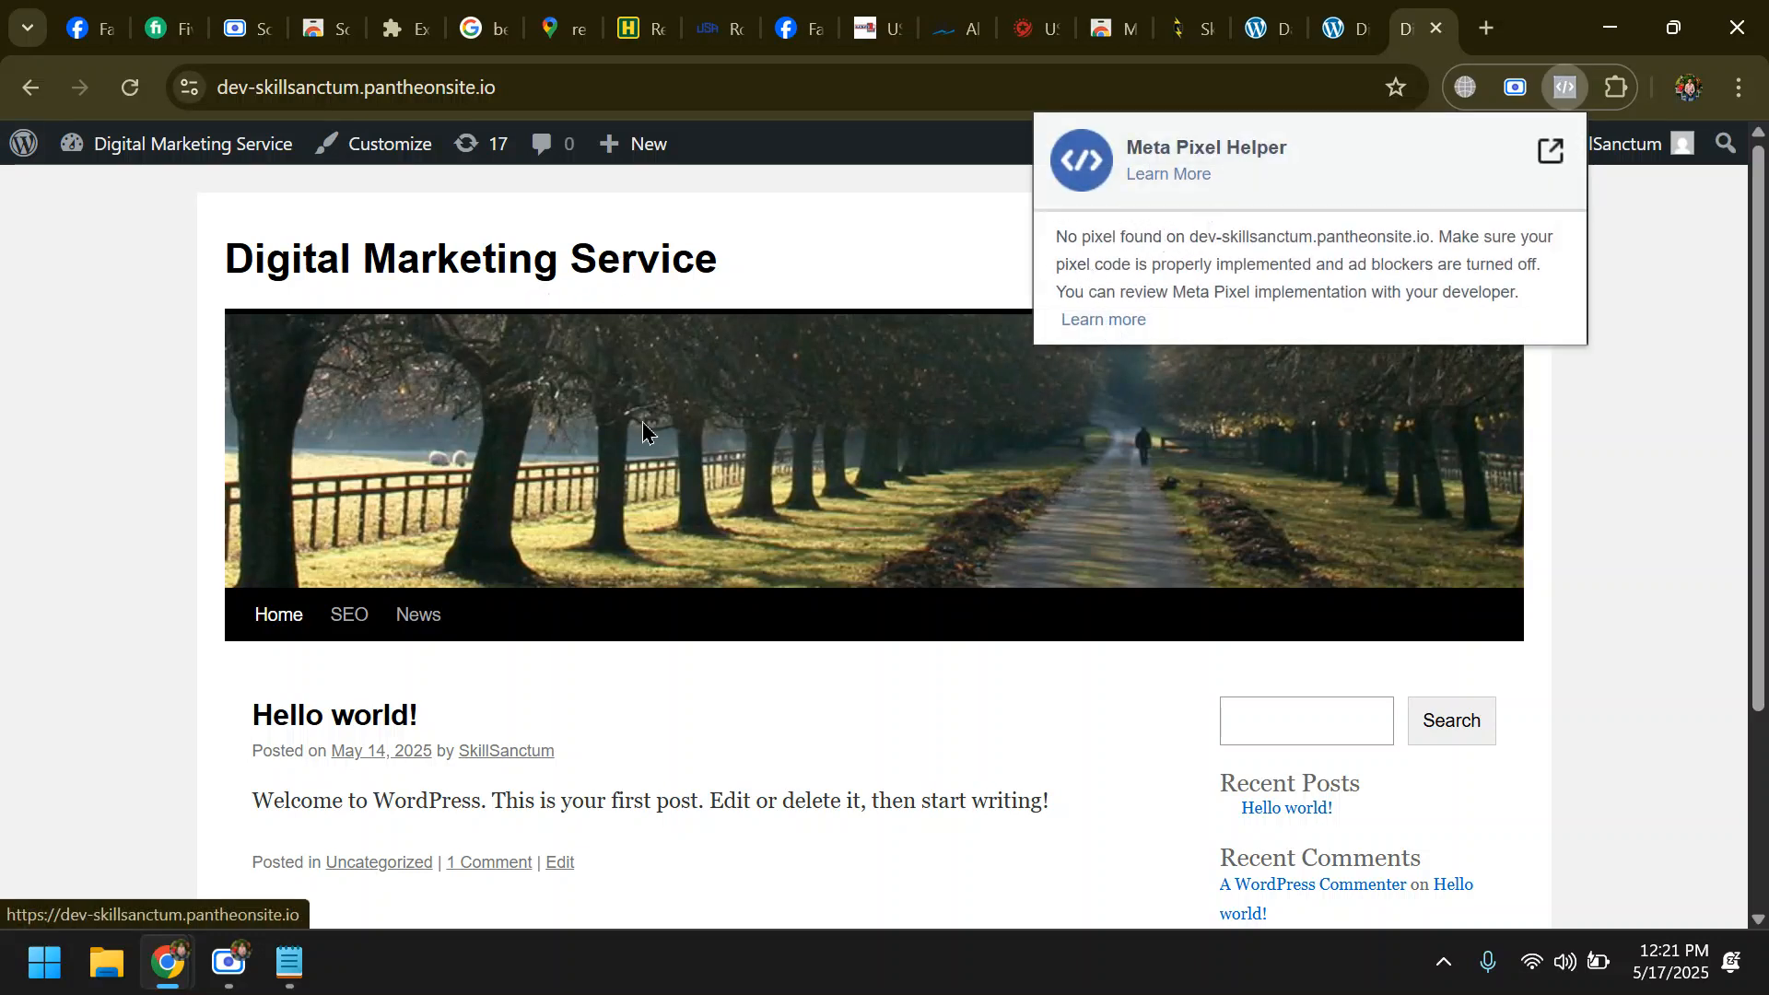
pyautogui.scroll(-3, 1026, 632)
pyautogui.scroll(3, 671, 621)
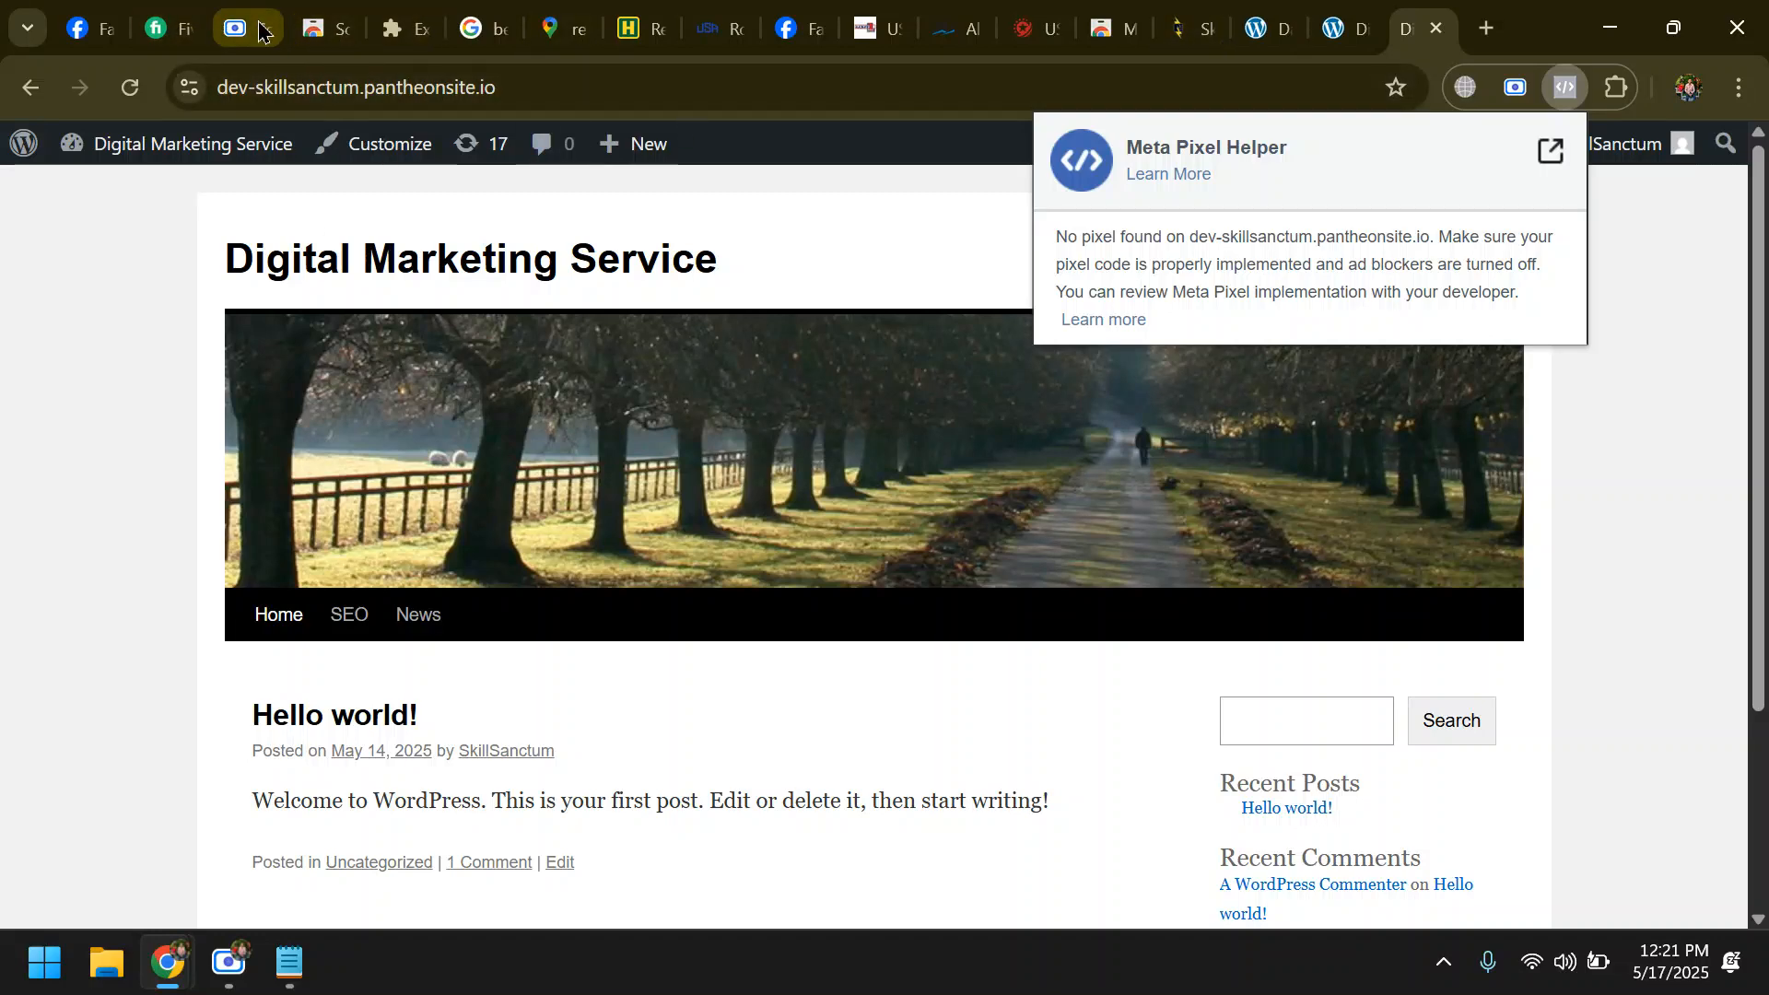
# - Return to Facebook's Create a Page form and search the Page categories for "skill"
pyautogui.click(85, 28)
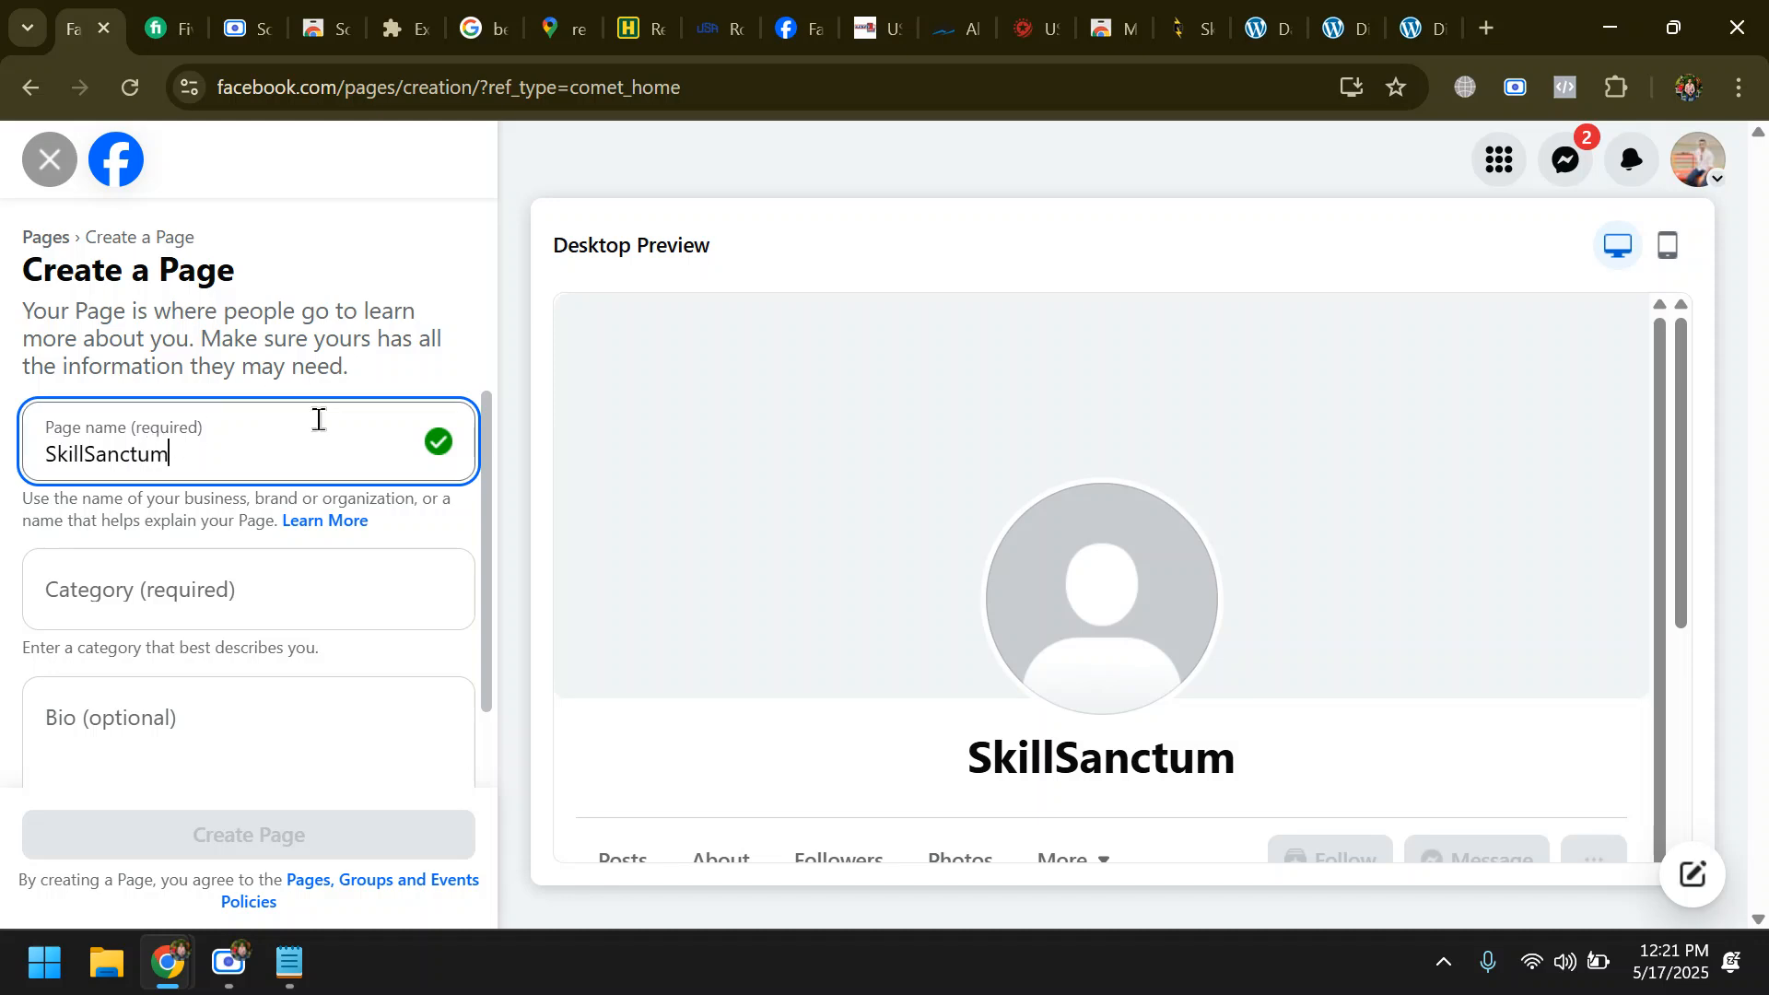
pyautogui.click(247, 593)
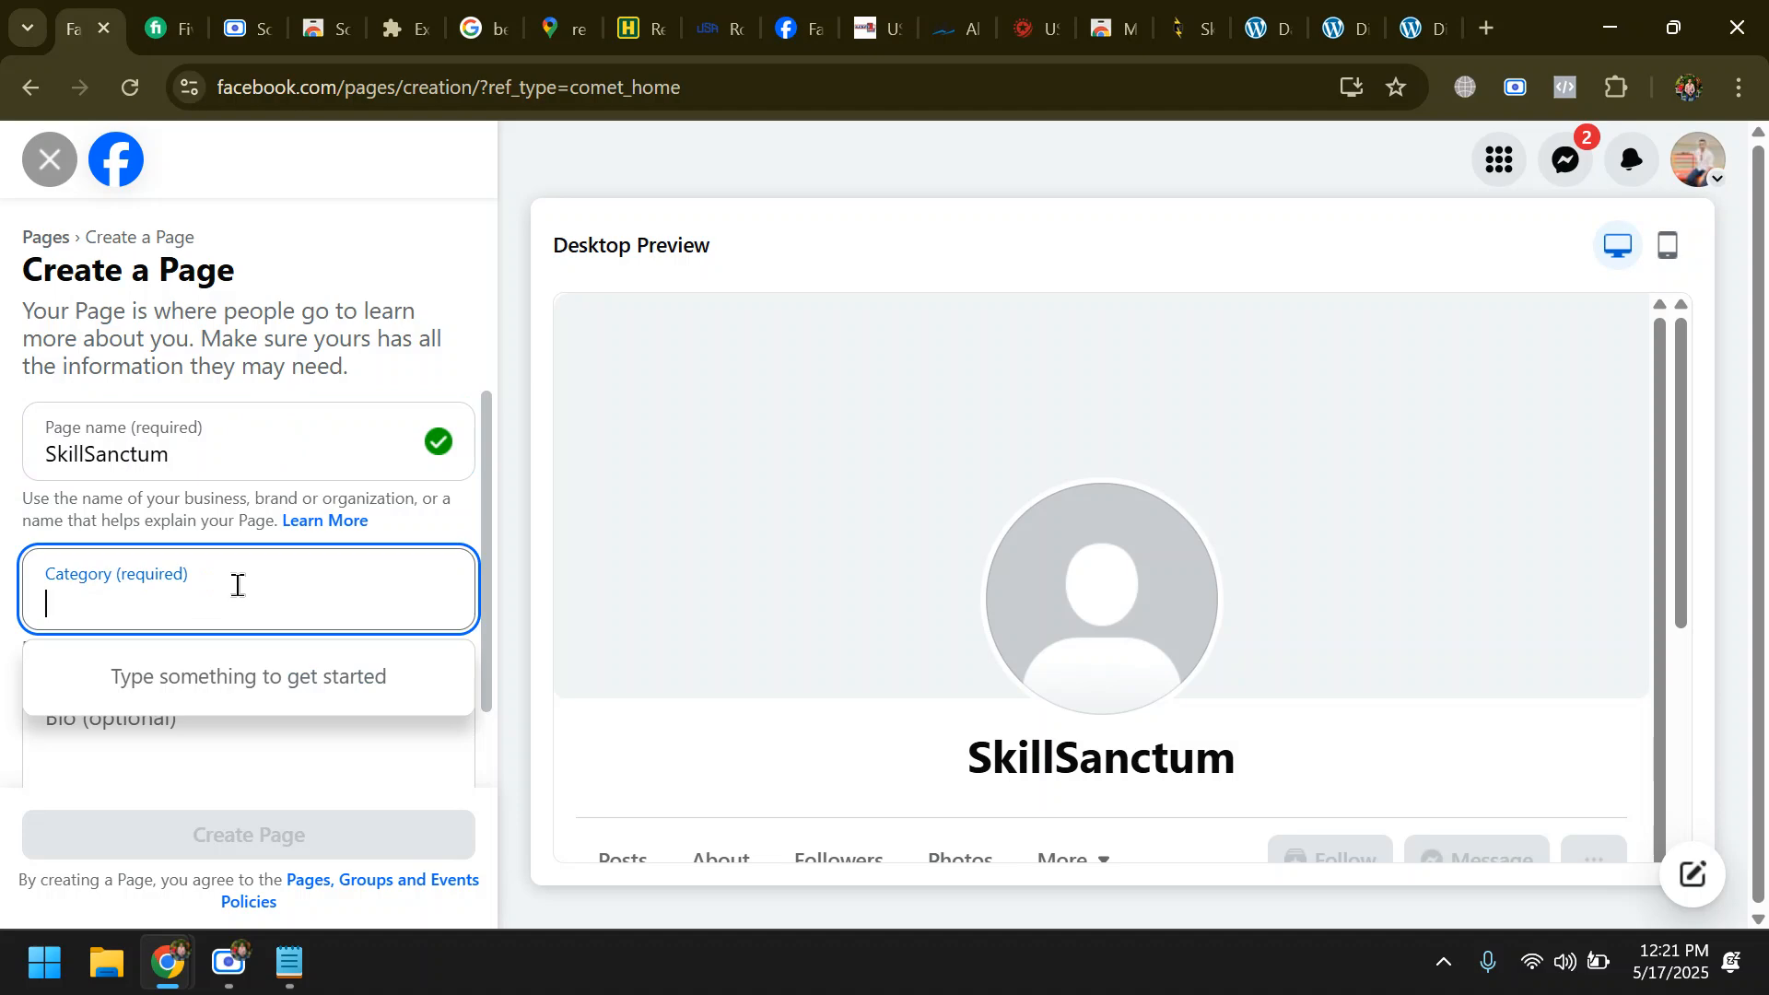
pyautogui.write('skill')
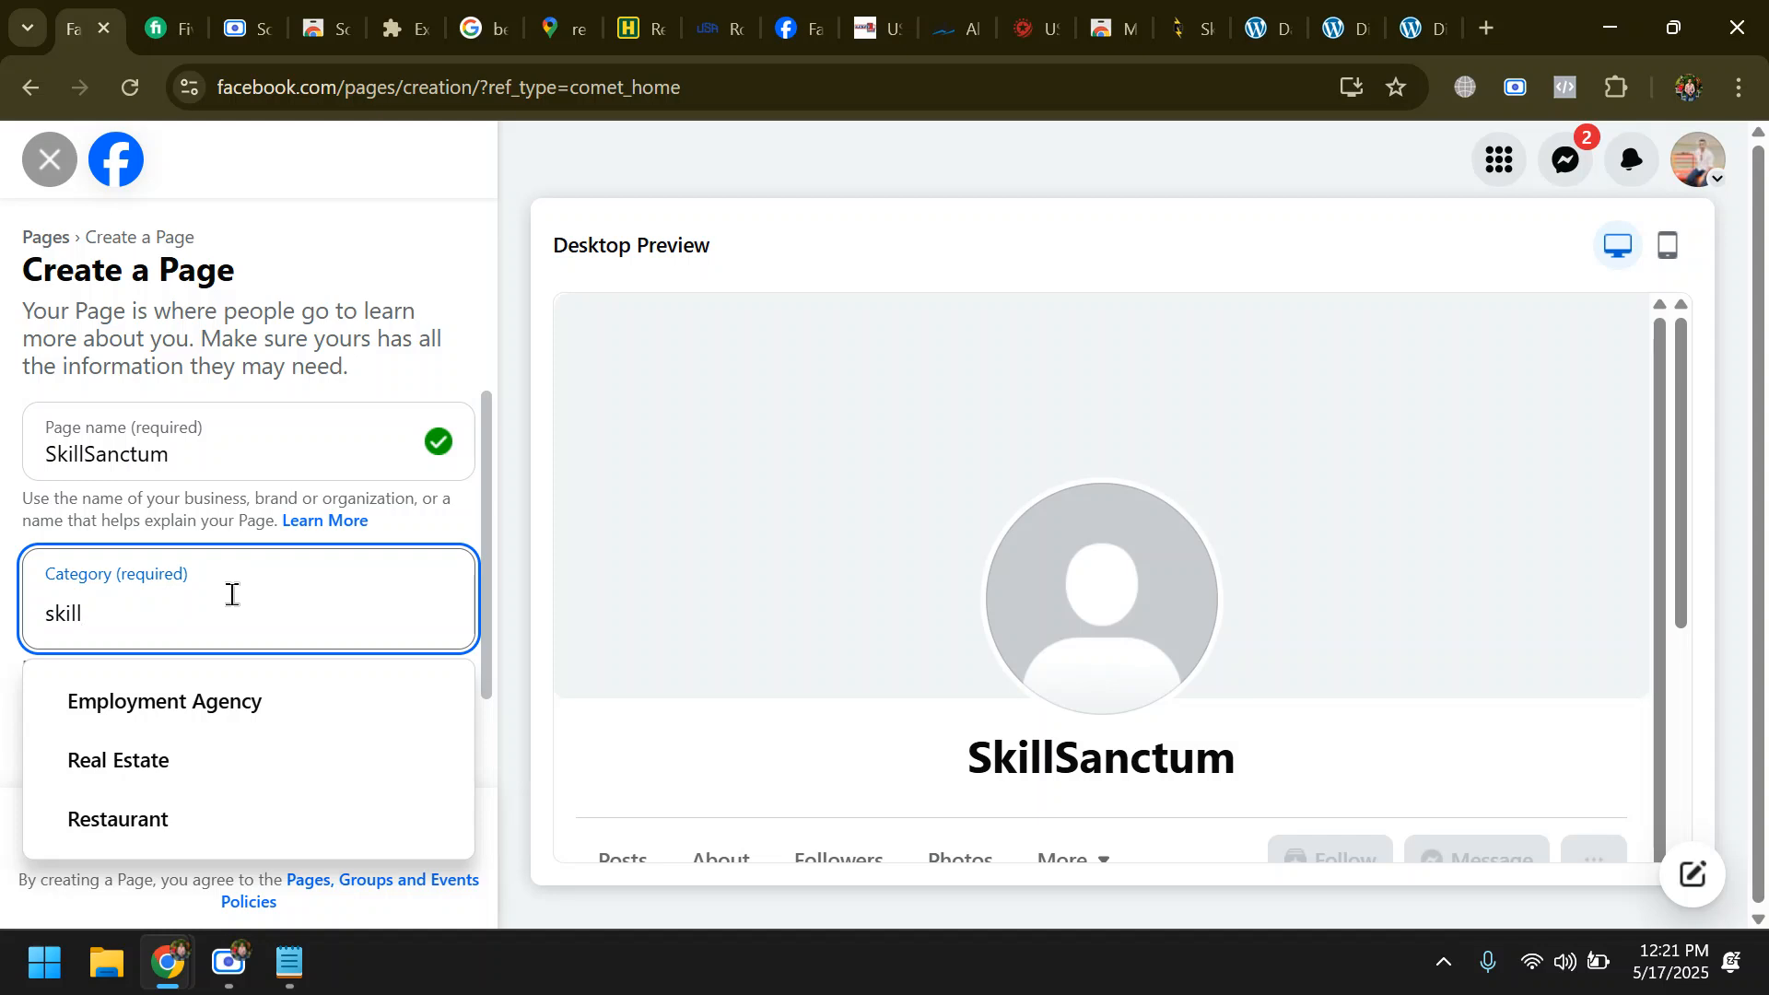
pyautogui.hotkey('shift', 'Tab')
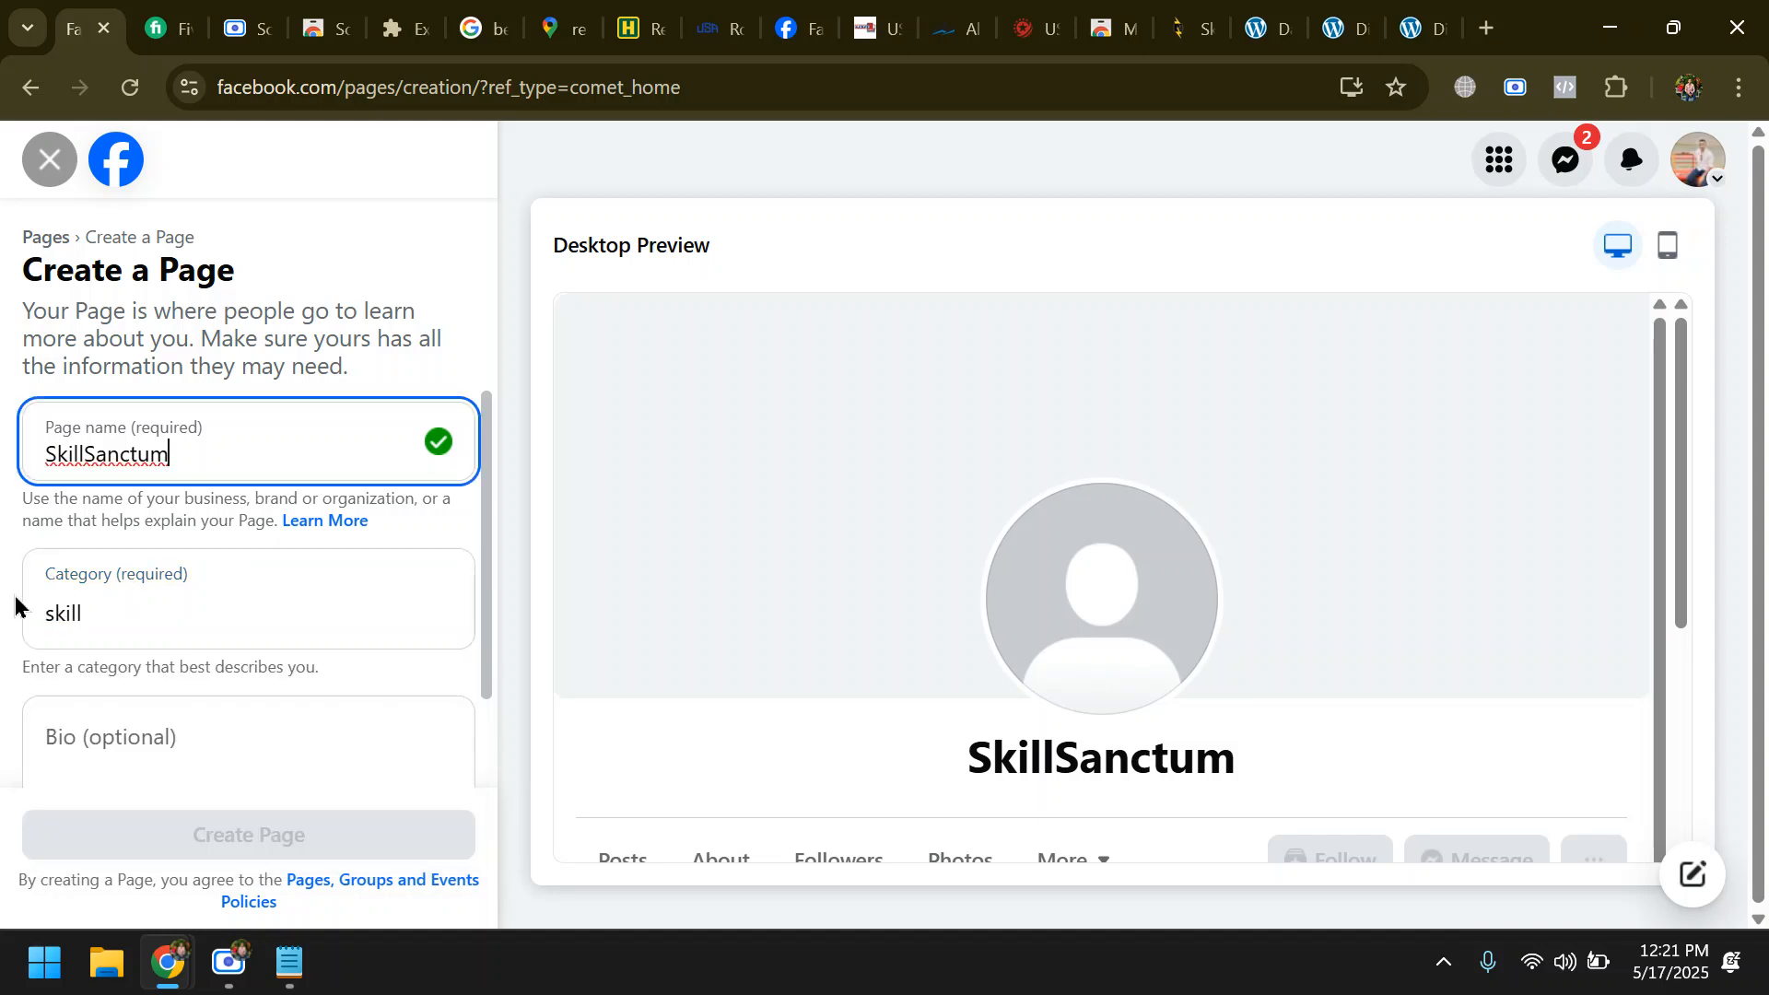
pyautogui.write('di')
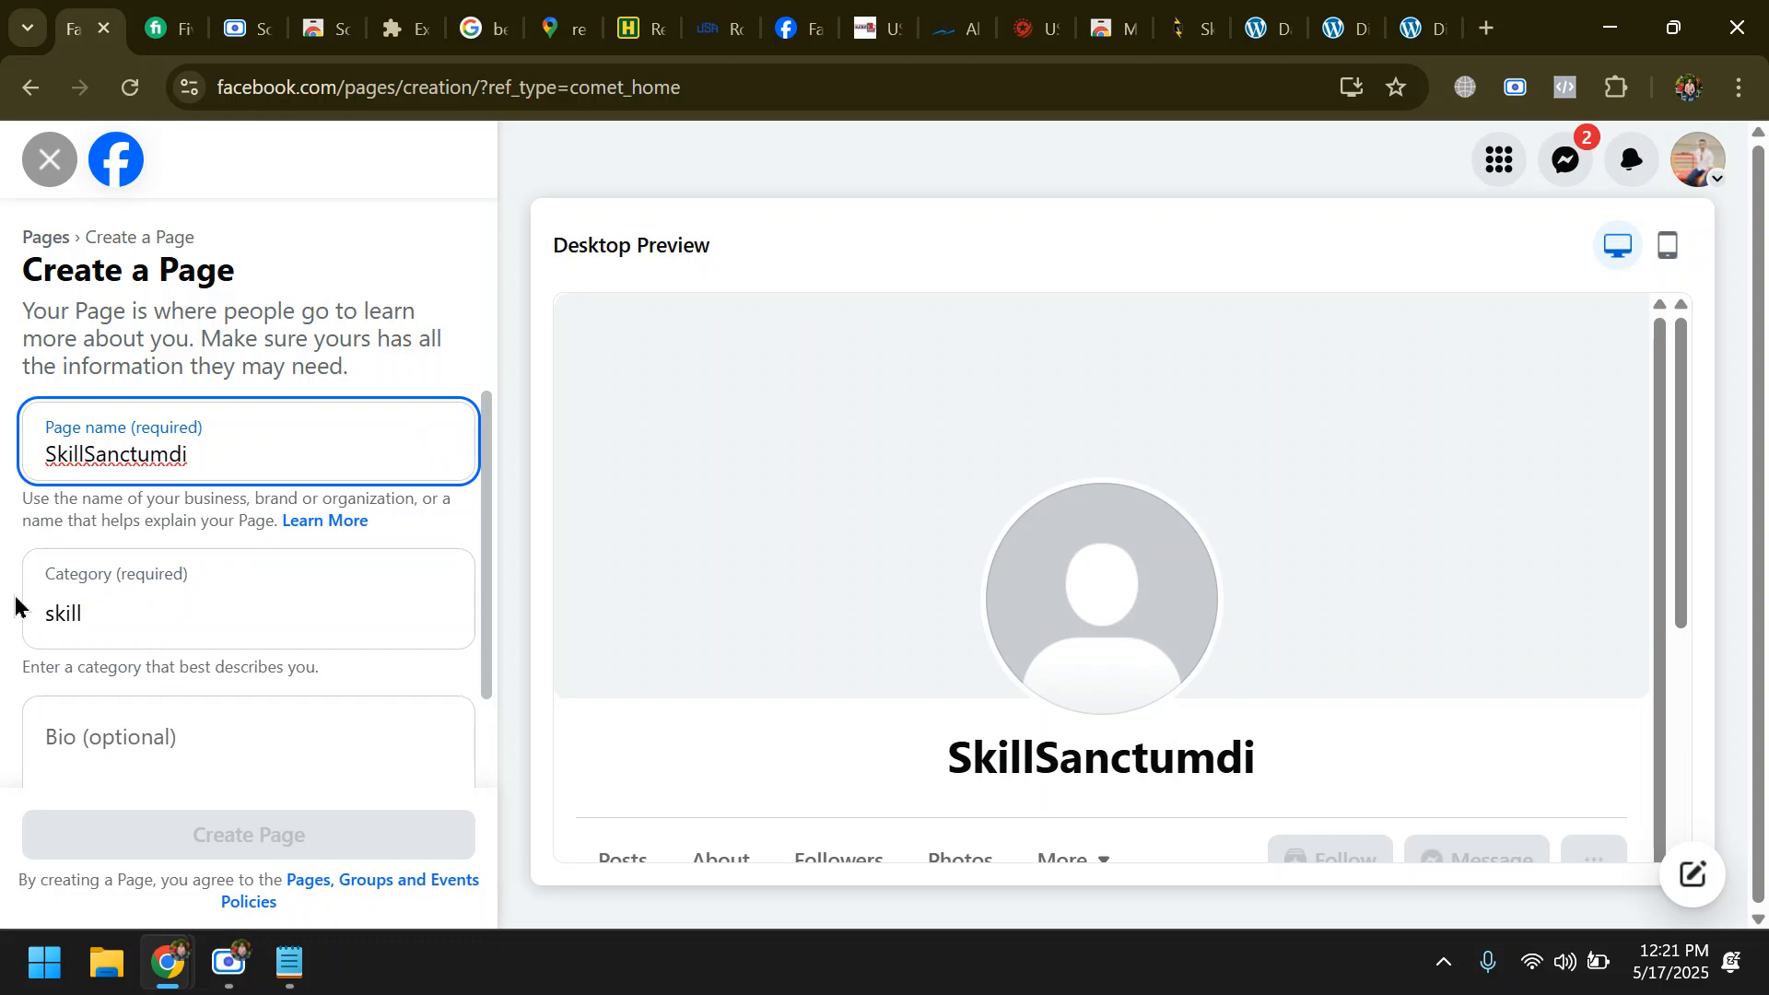
pyautogui.press('BackSpace')
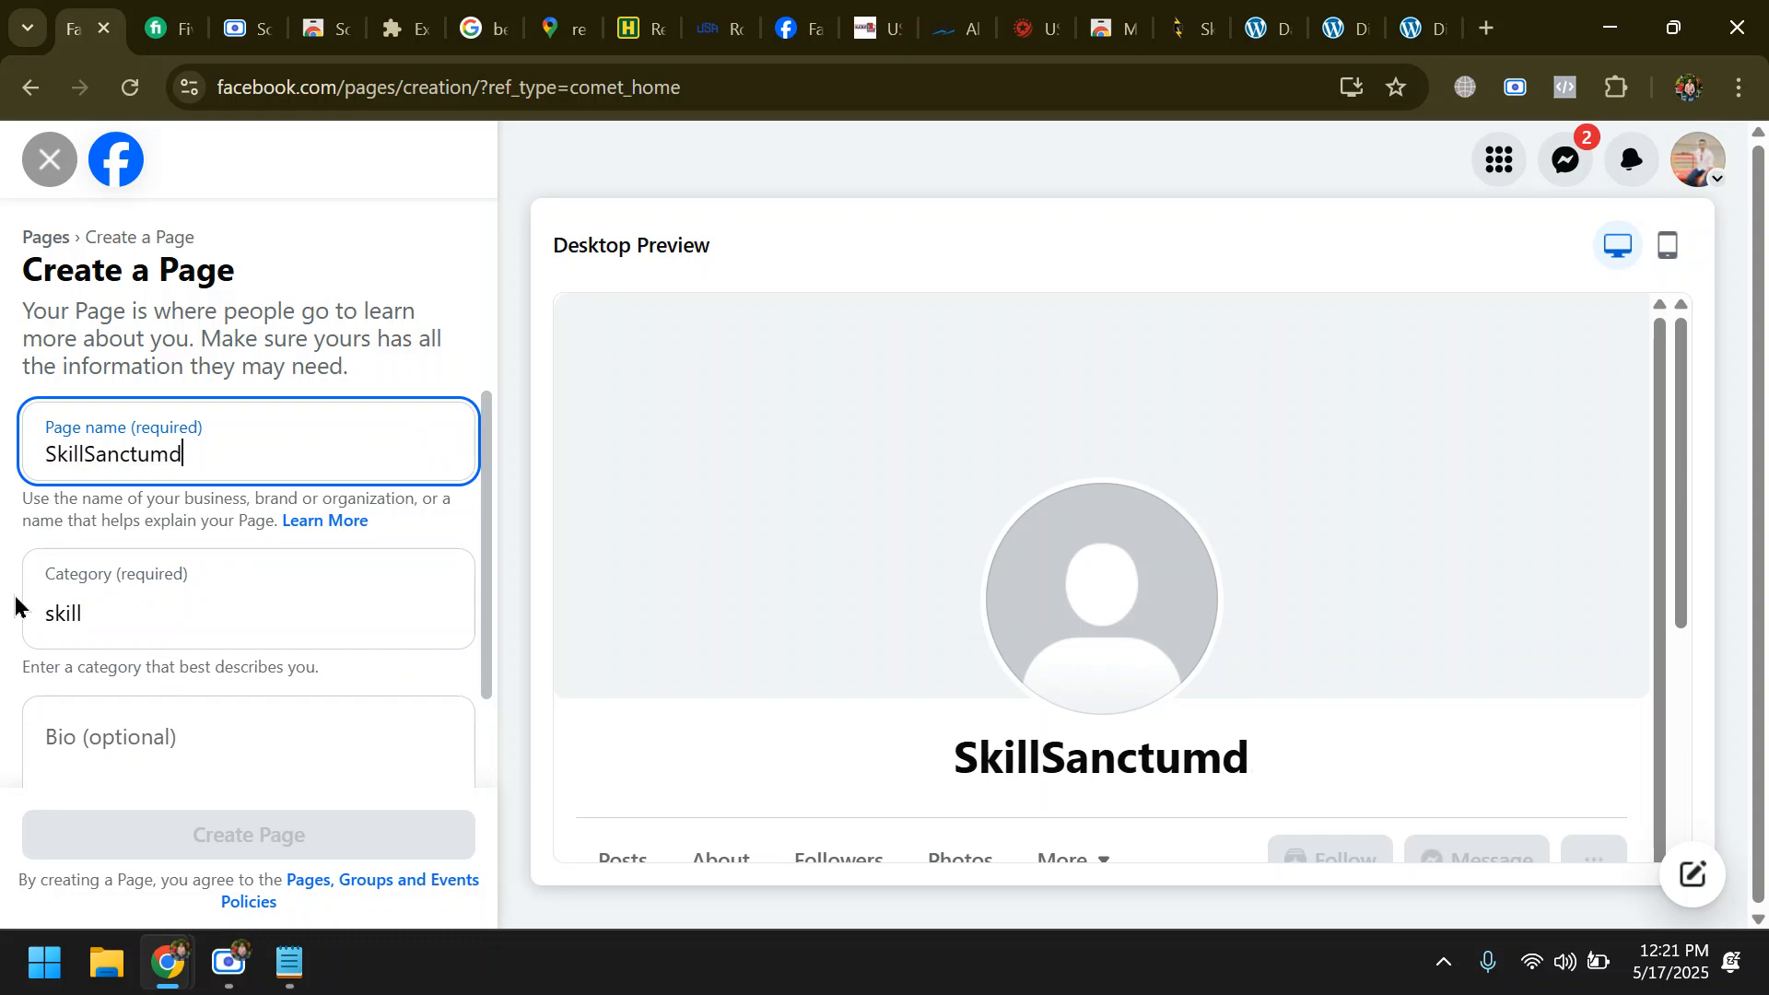
pyautogui.press('BackSpace')
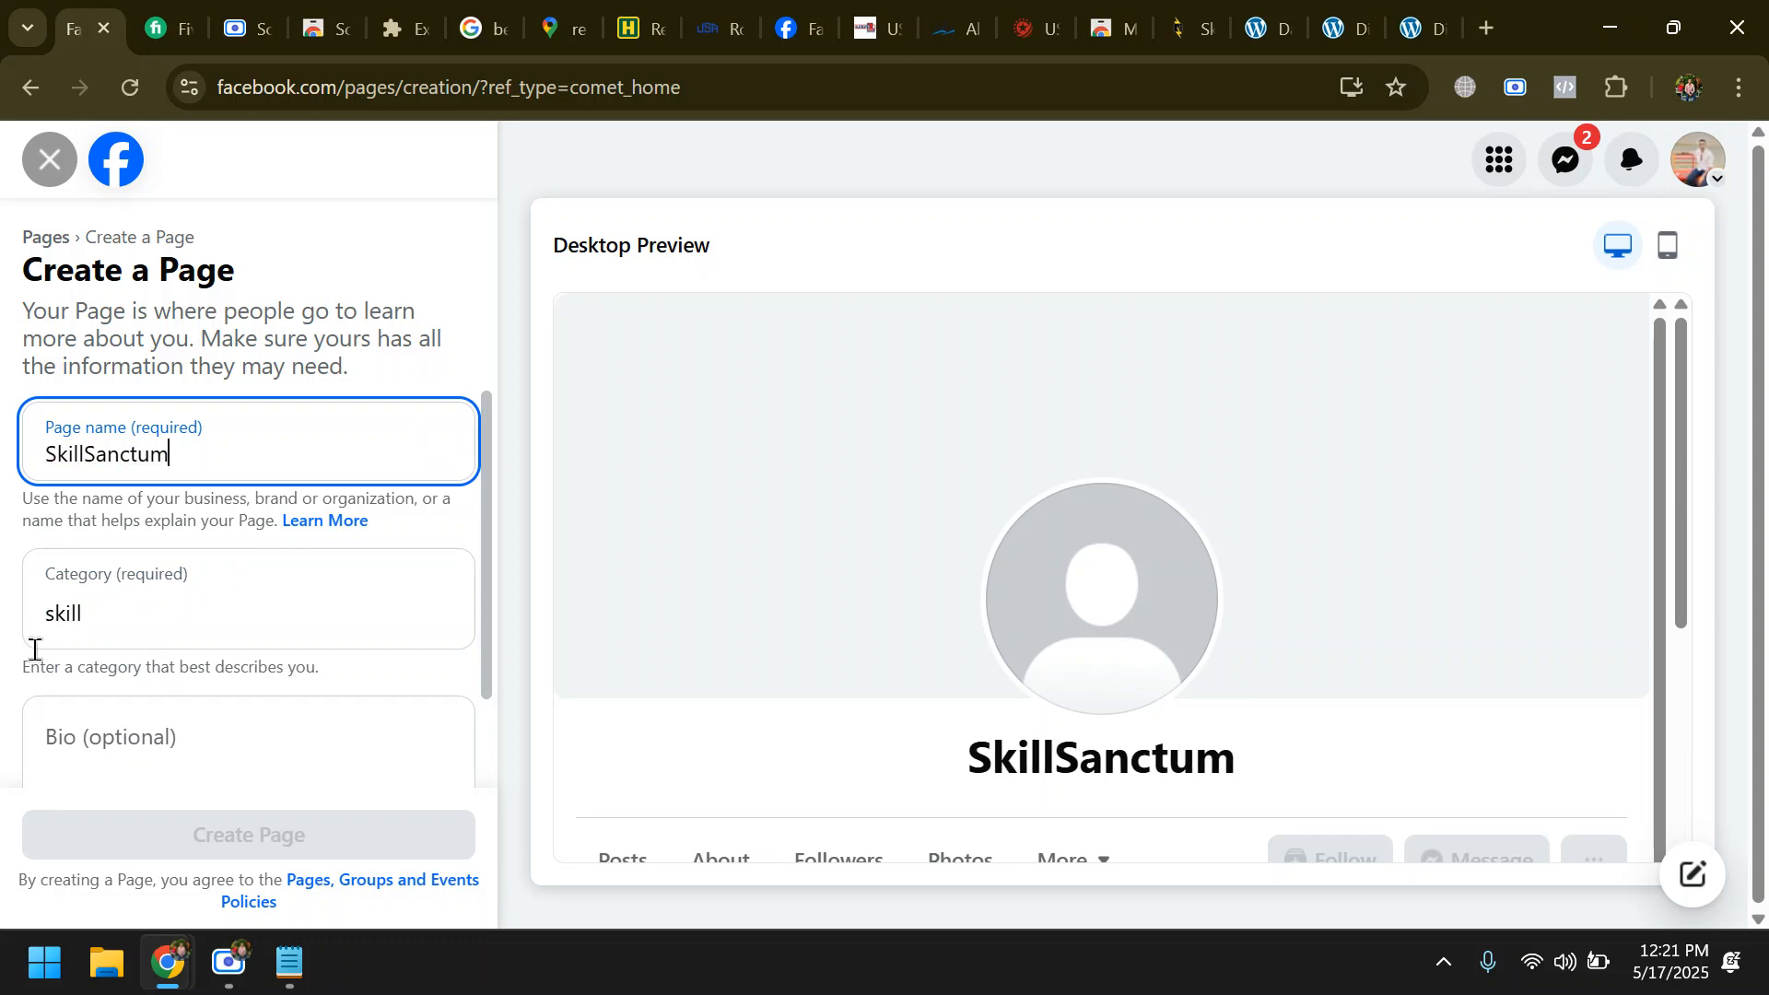
pyautogui.click(202, 747)
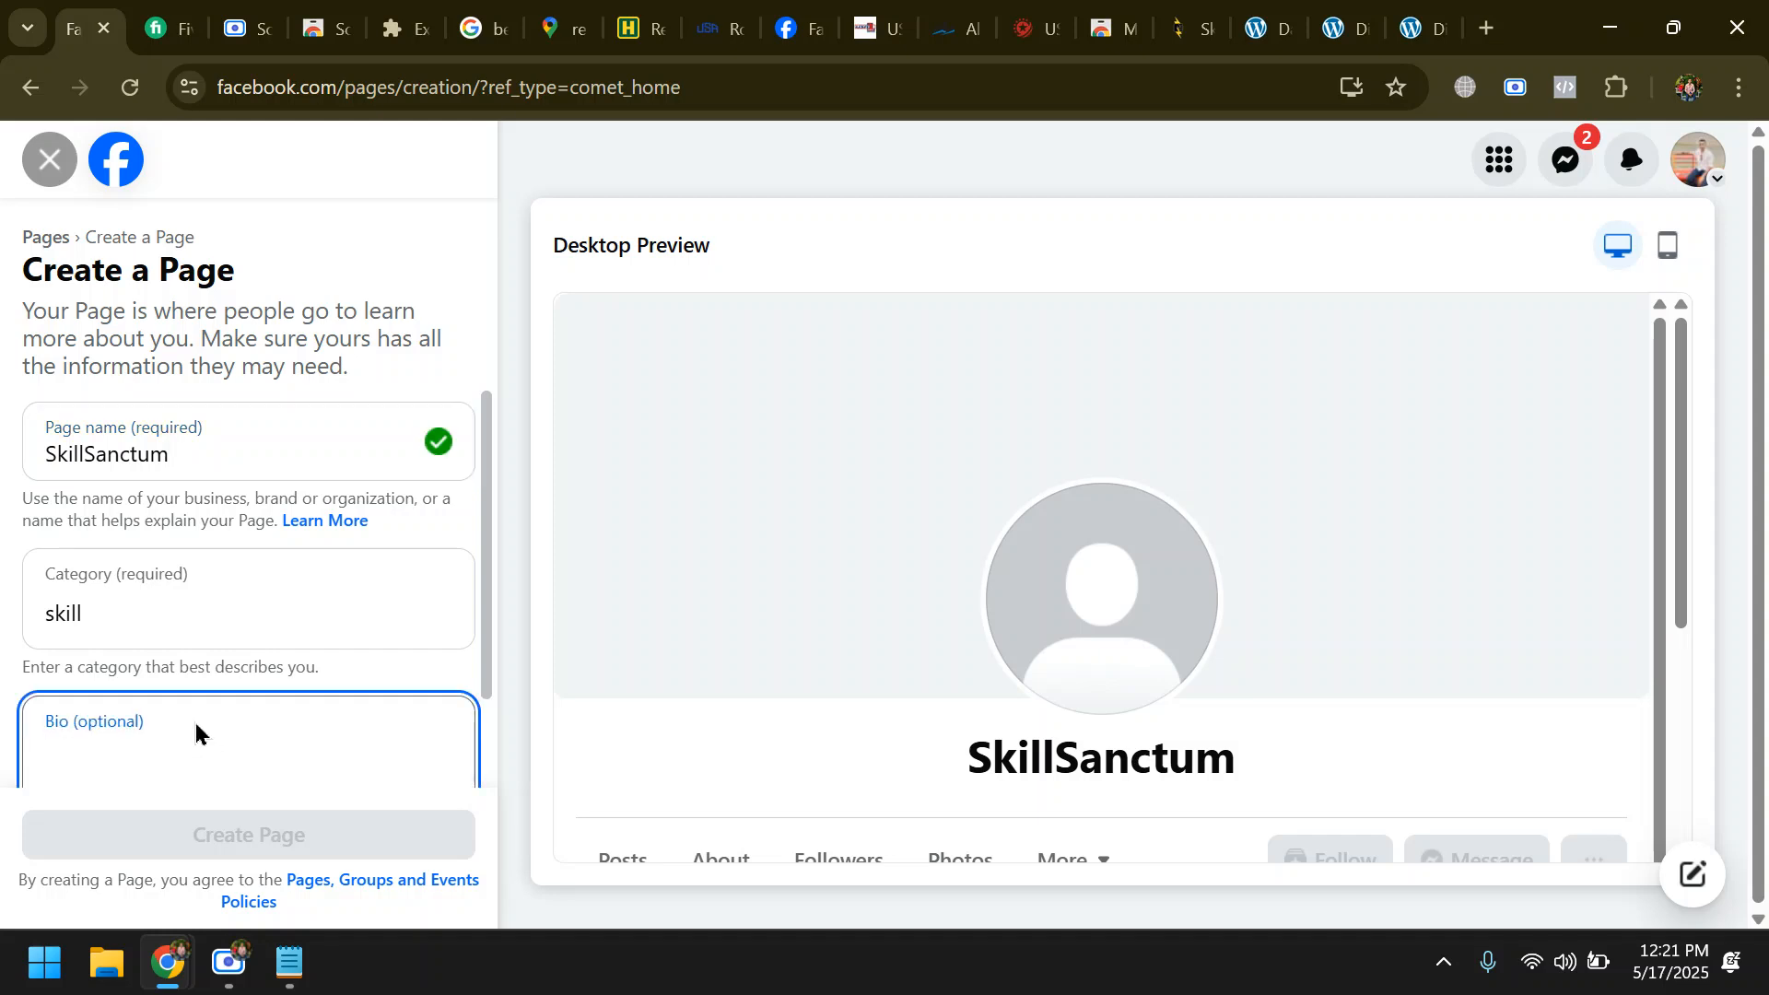
pyautogui.write('digi')
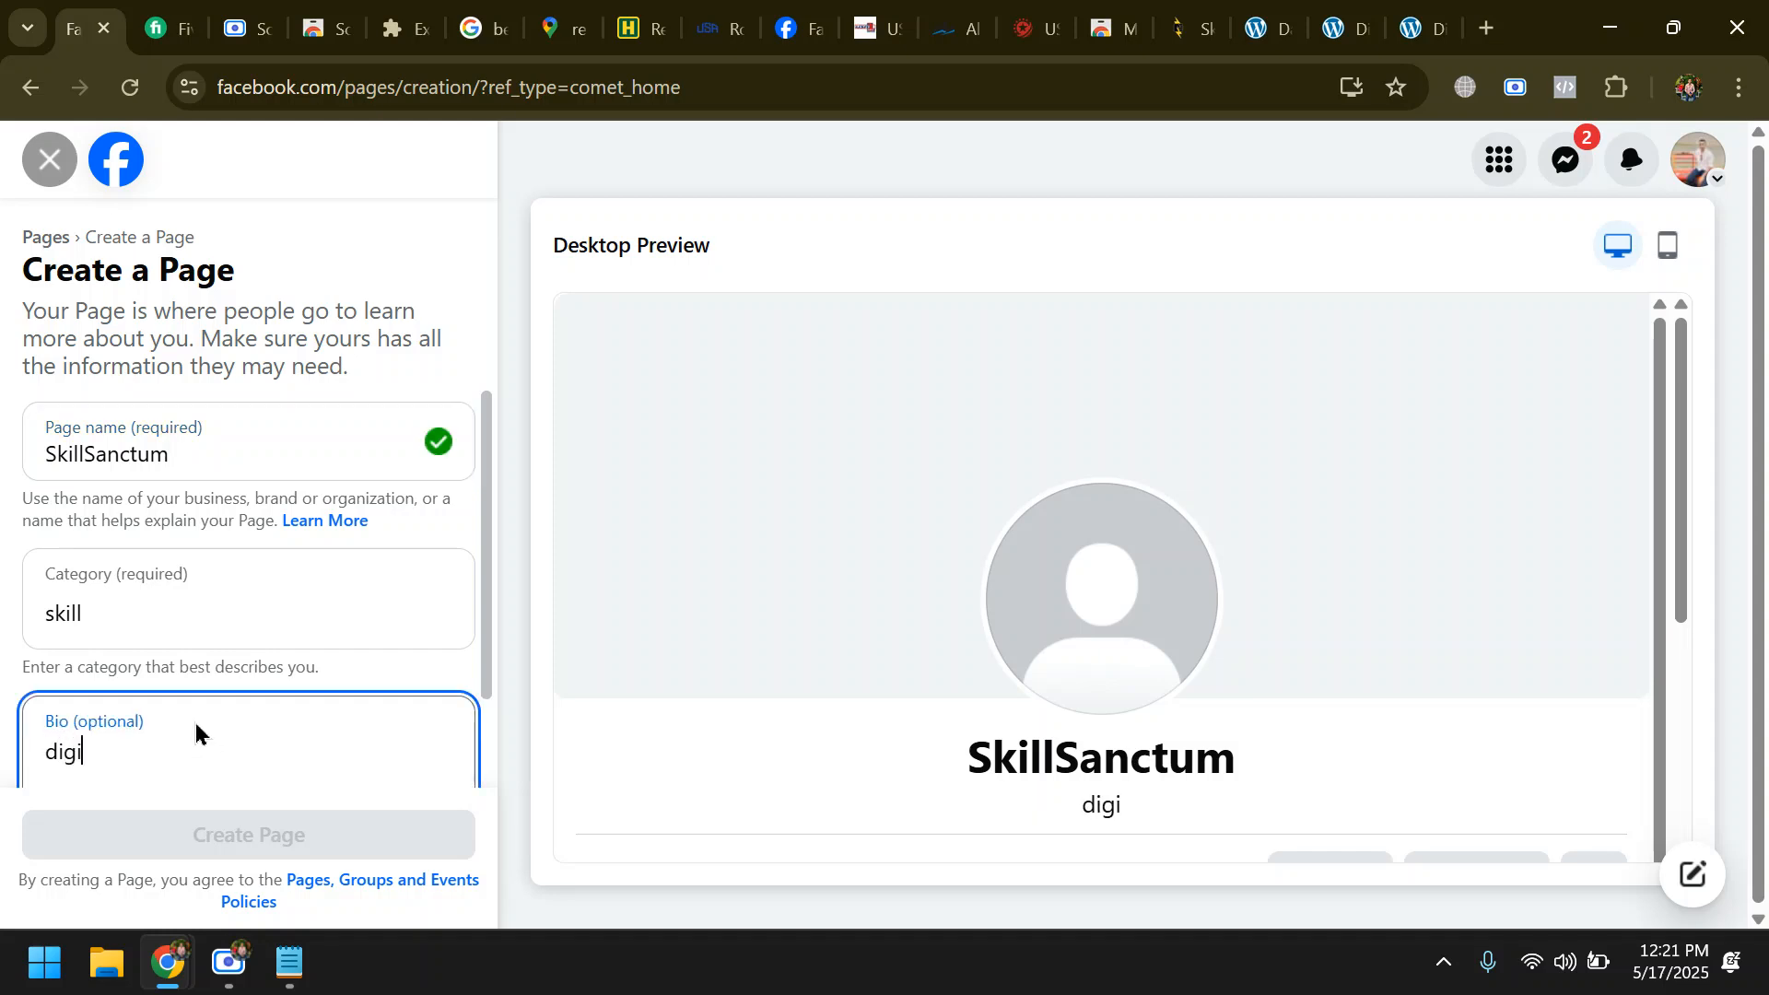
# - Replace the Page category search text and choose the categories Social Media Agency, Digital creator and Software
pyautogui.scroll(-1, 209, 726)
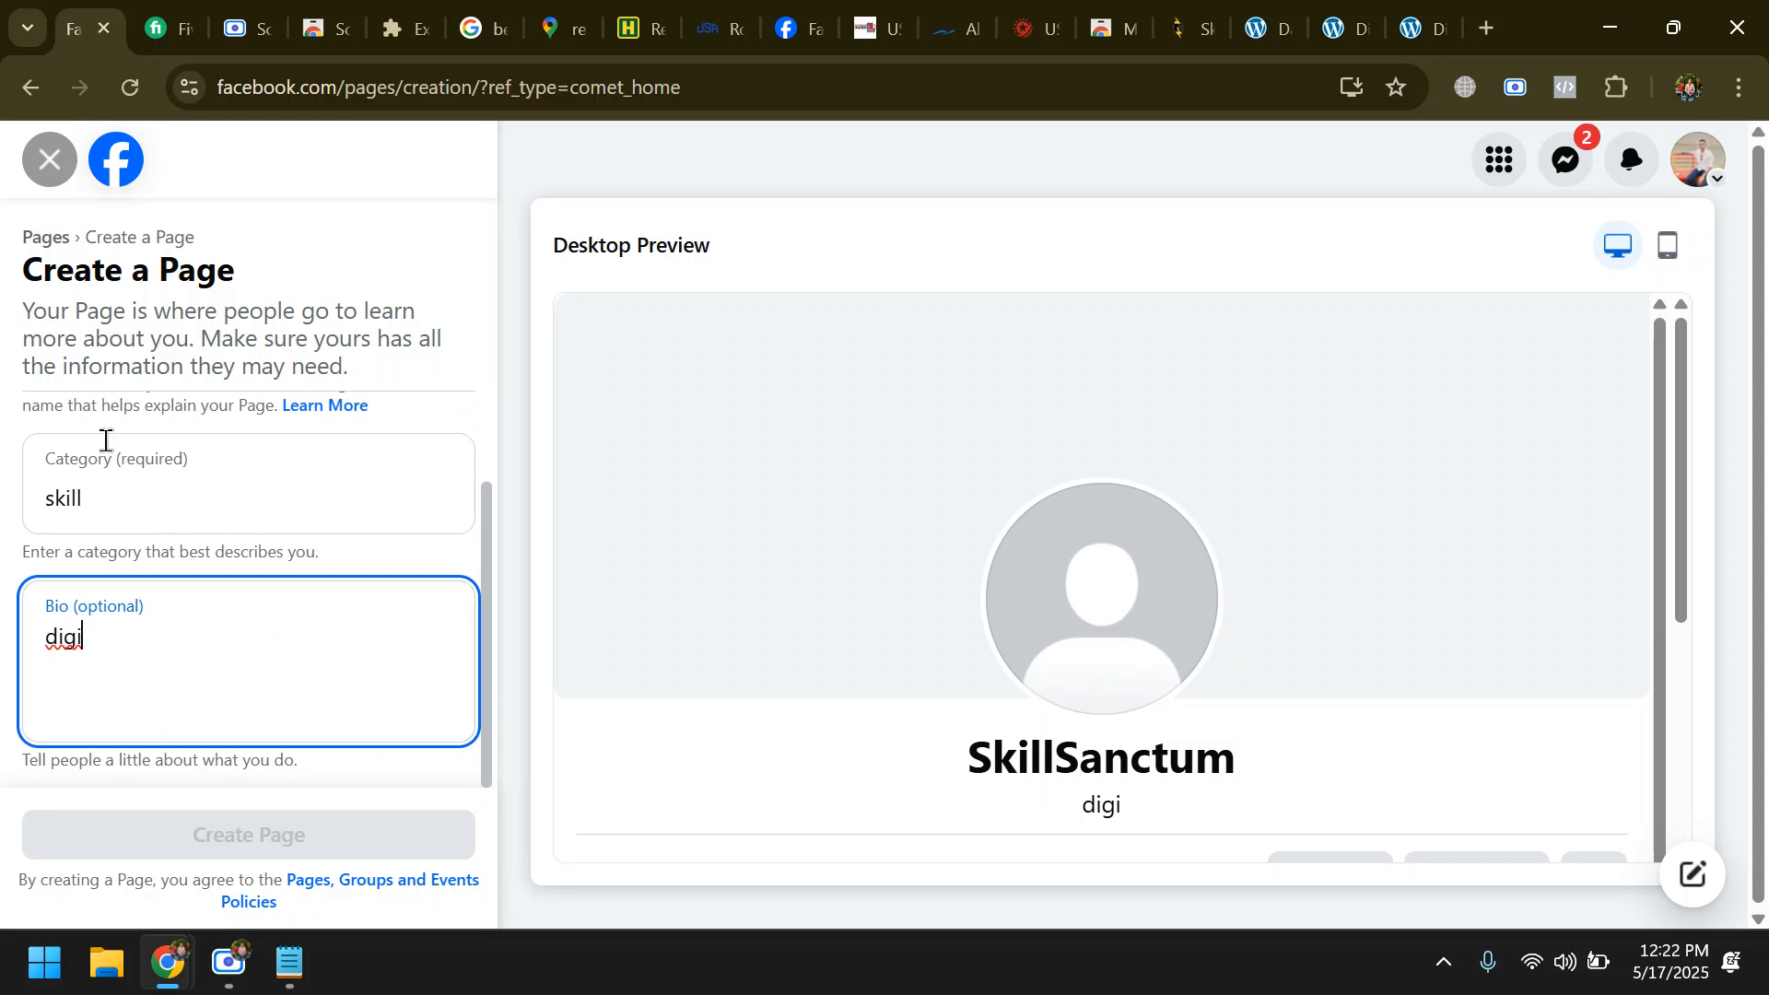
pyautogui.doubleClick(122, 505)
pyautogui.write('digi')
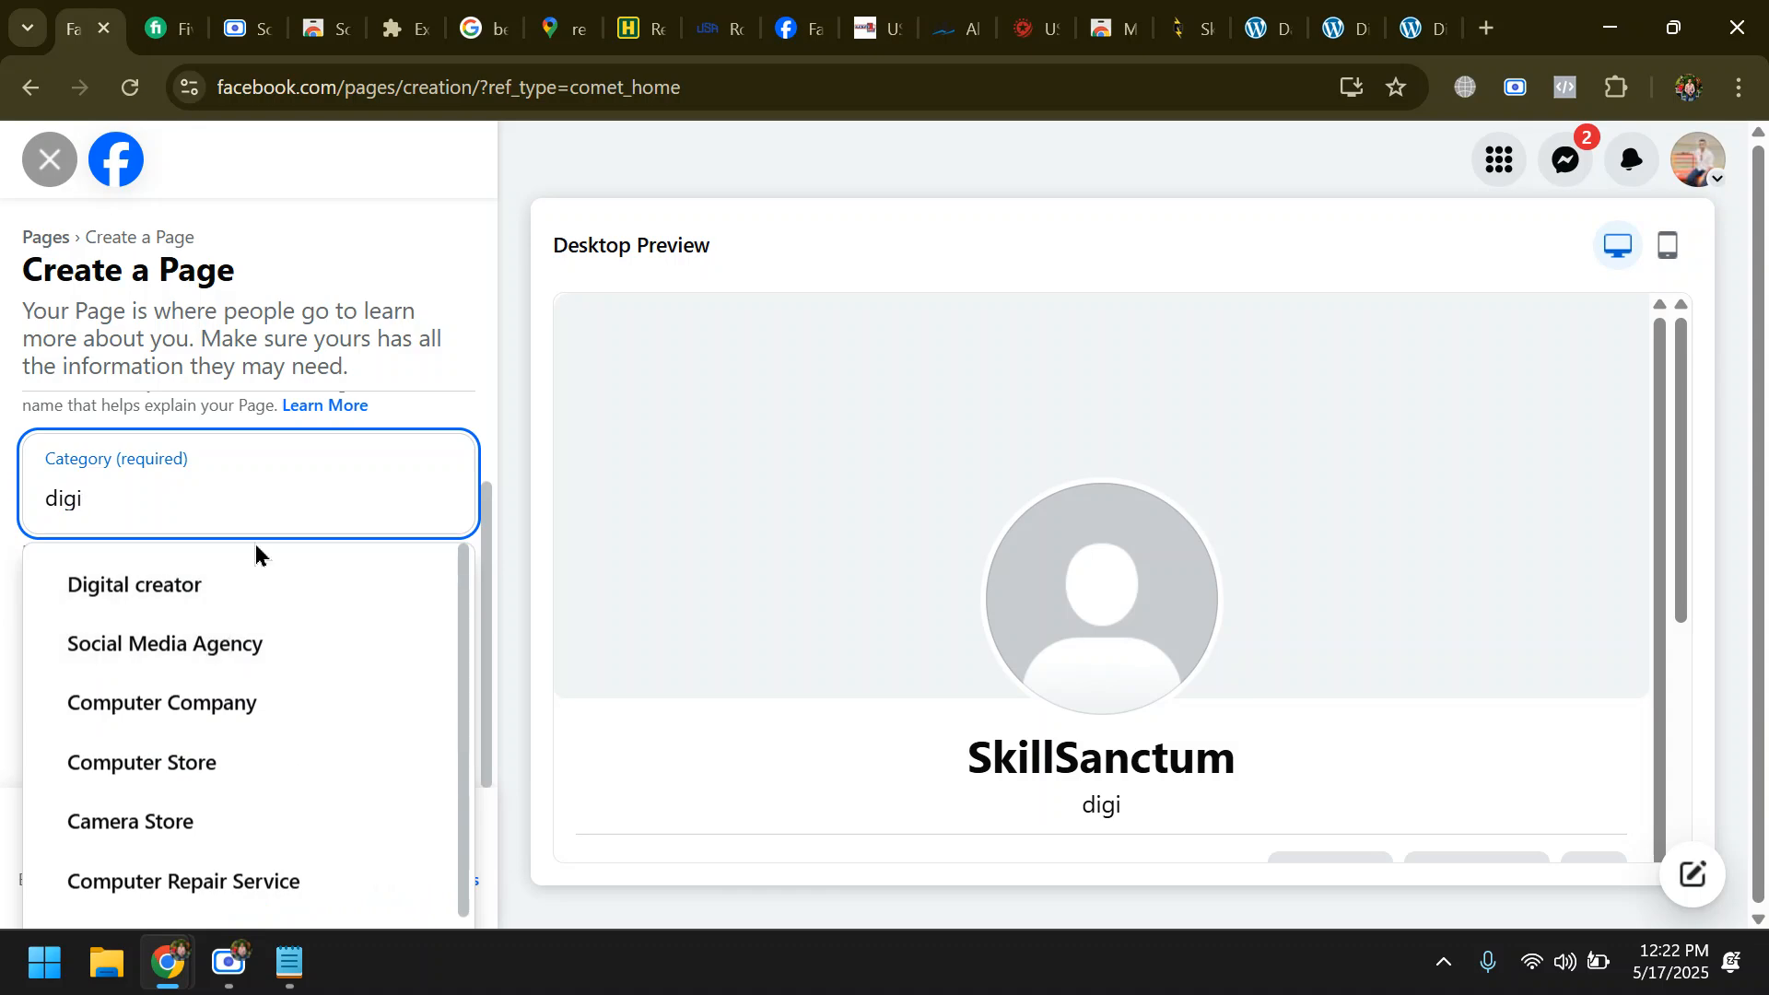
pyautogui.click(237, 642)
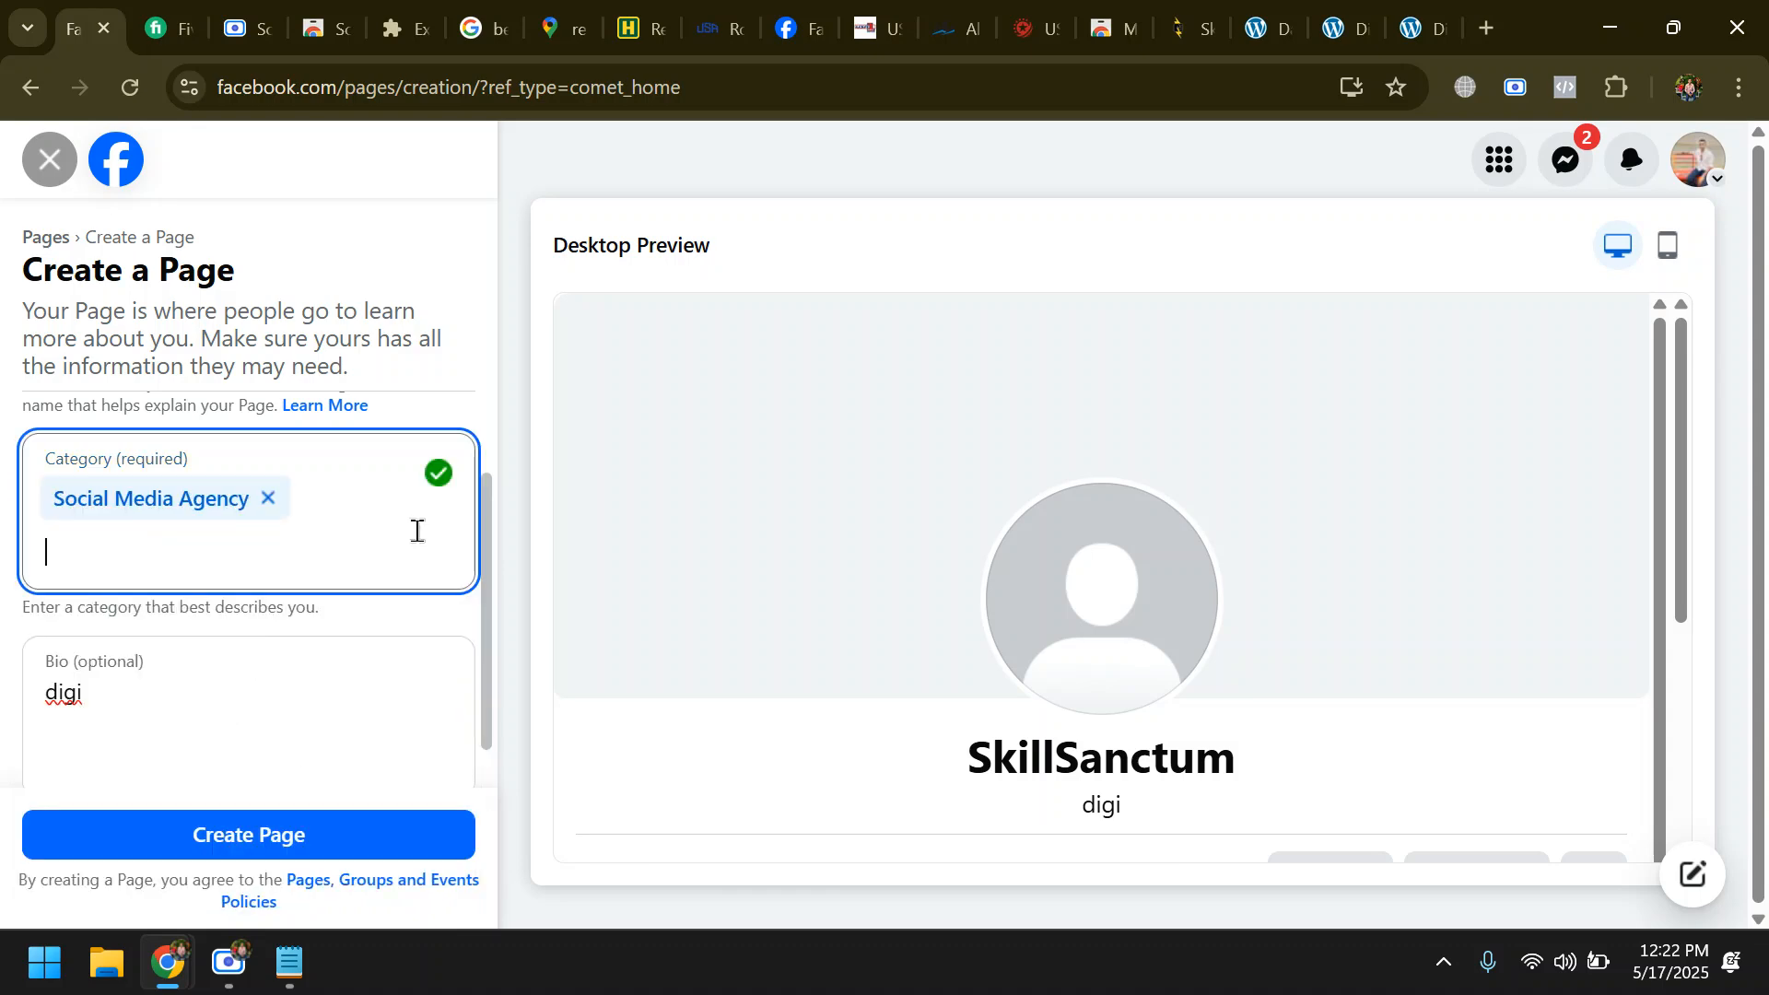
pyautogui.write('digi')
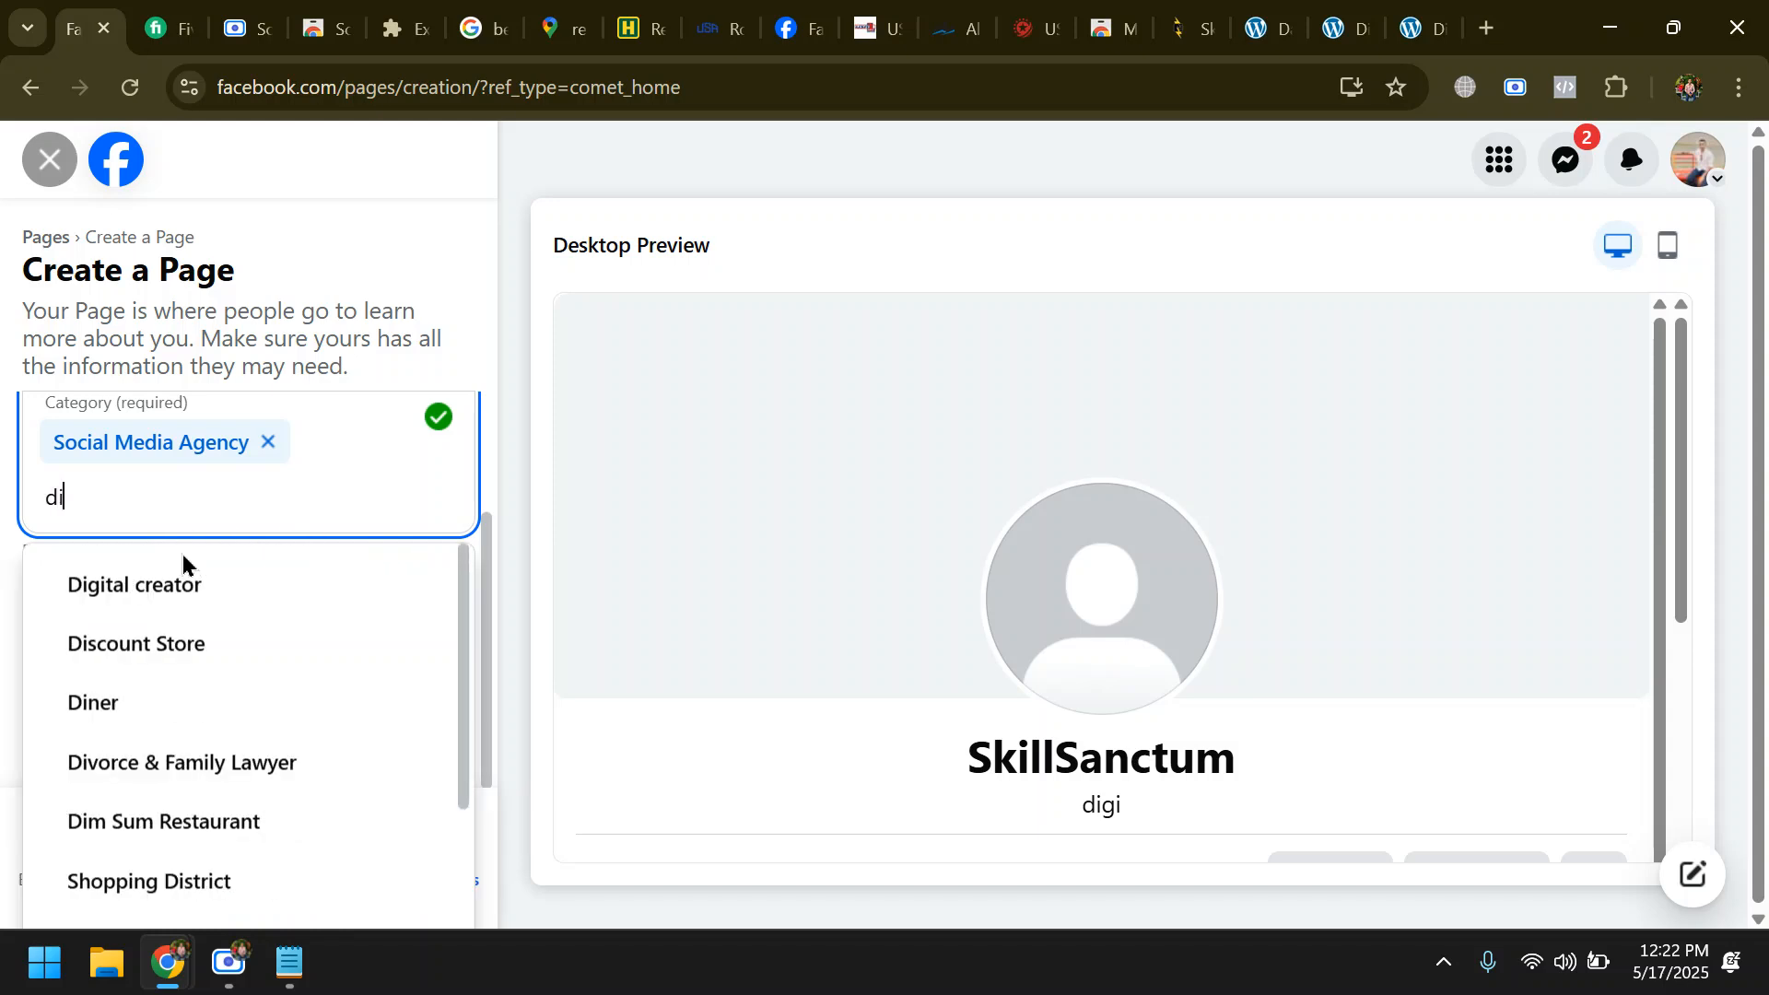
pyautogui.click(245, 600)
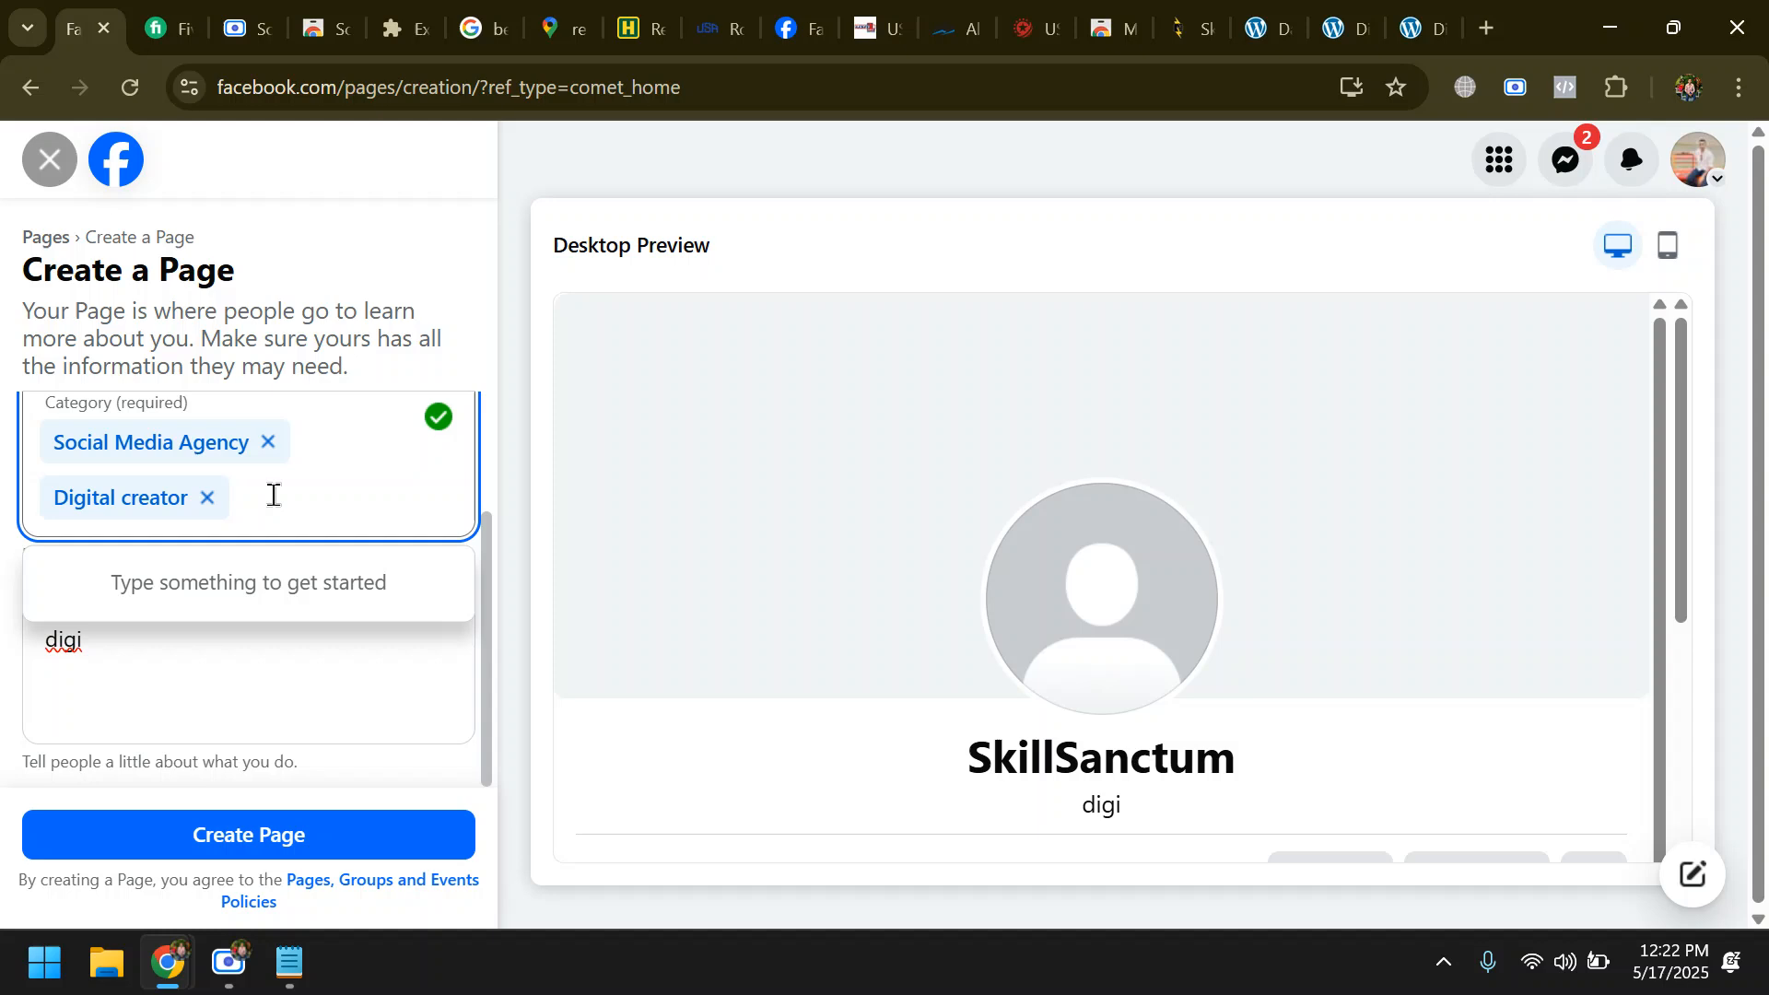
pyautogui.write('soft')
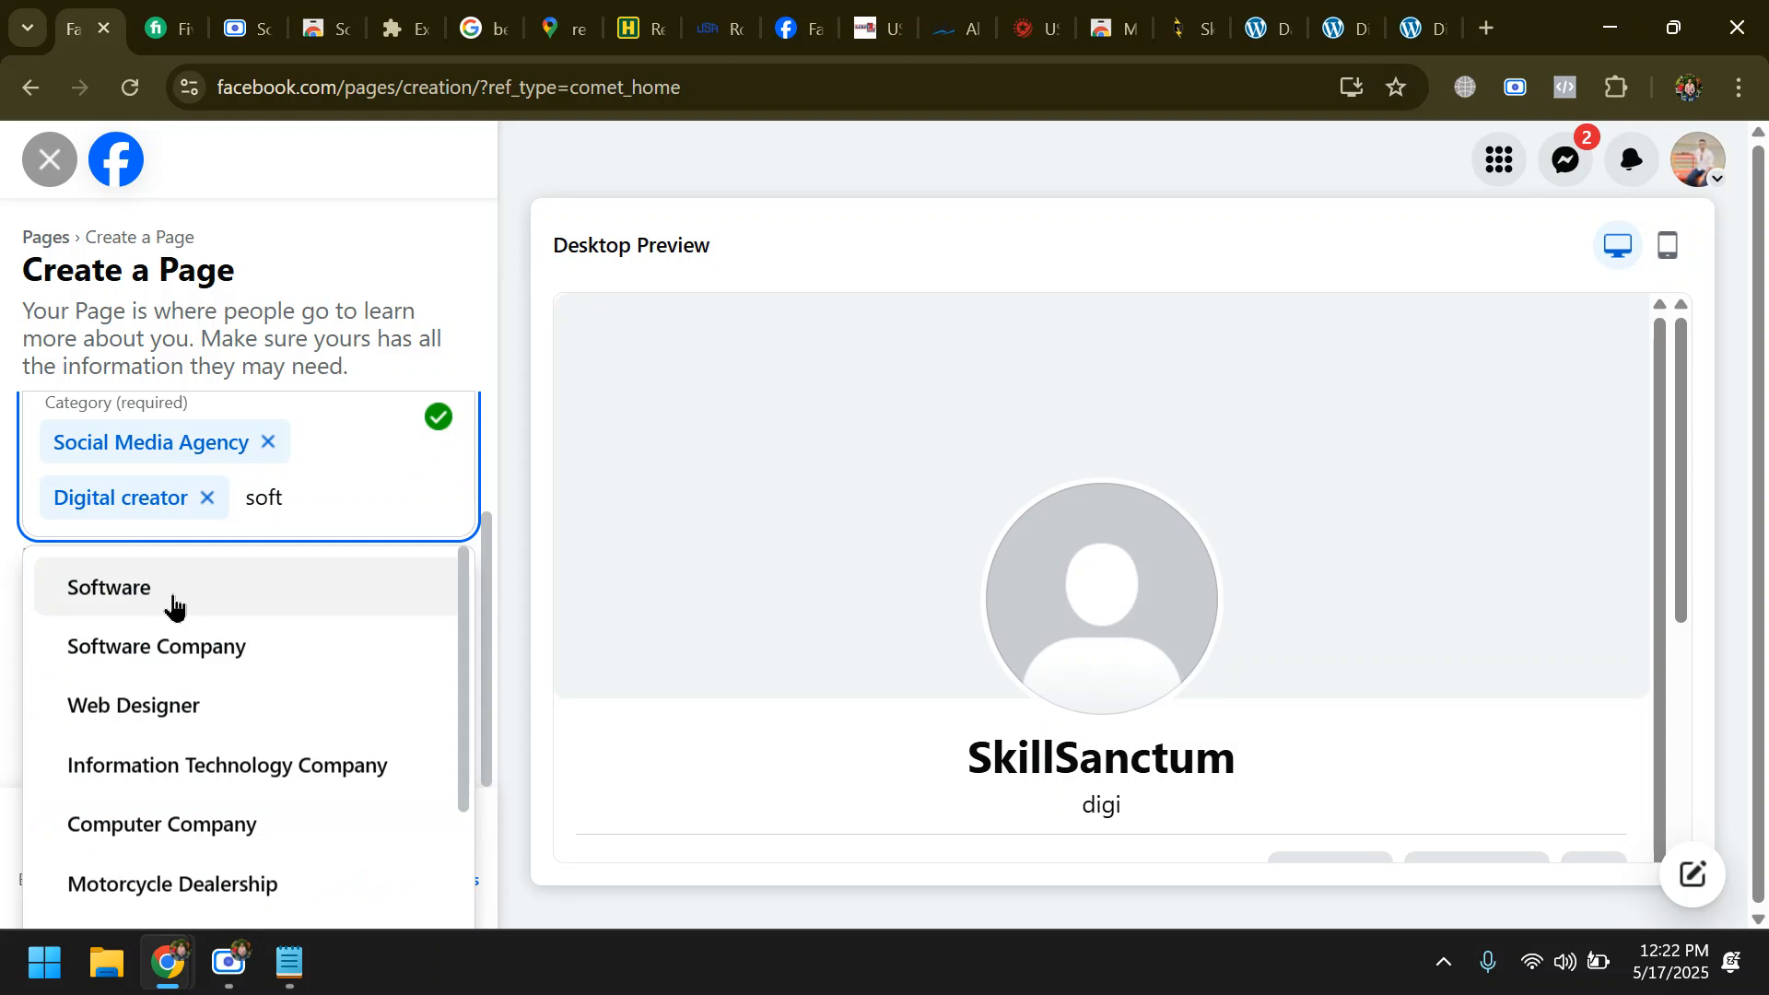
pyautogui.click(172, 590)
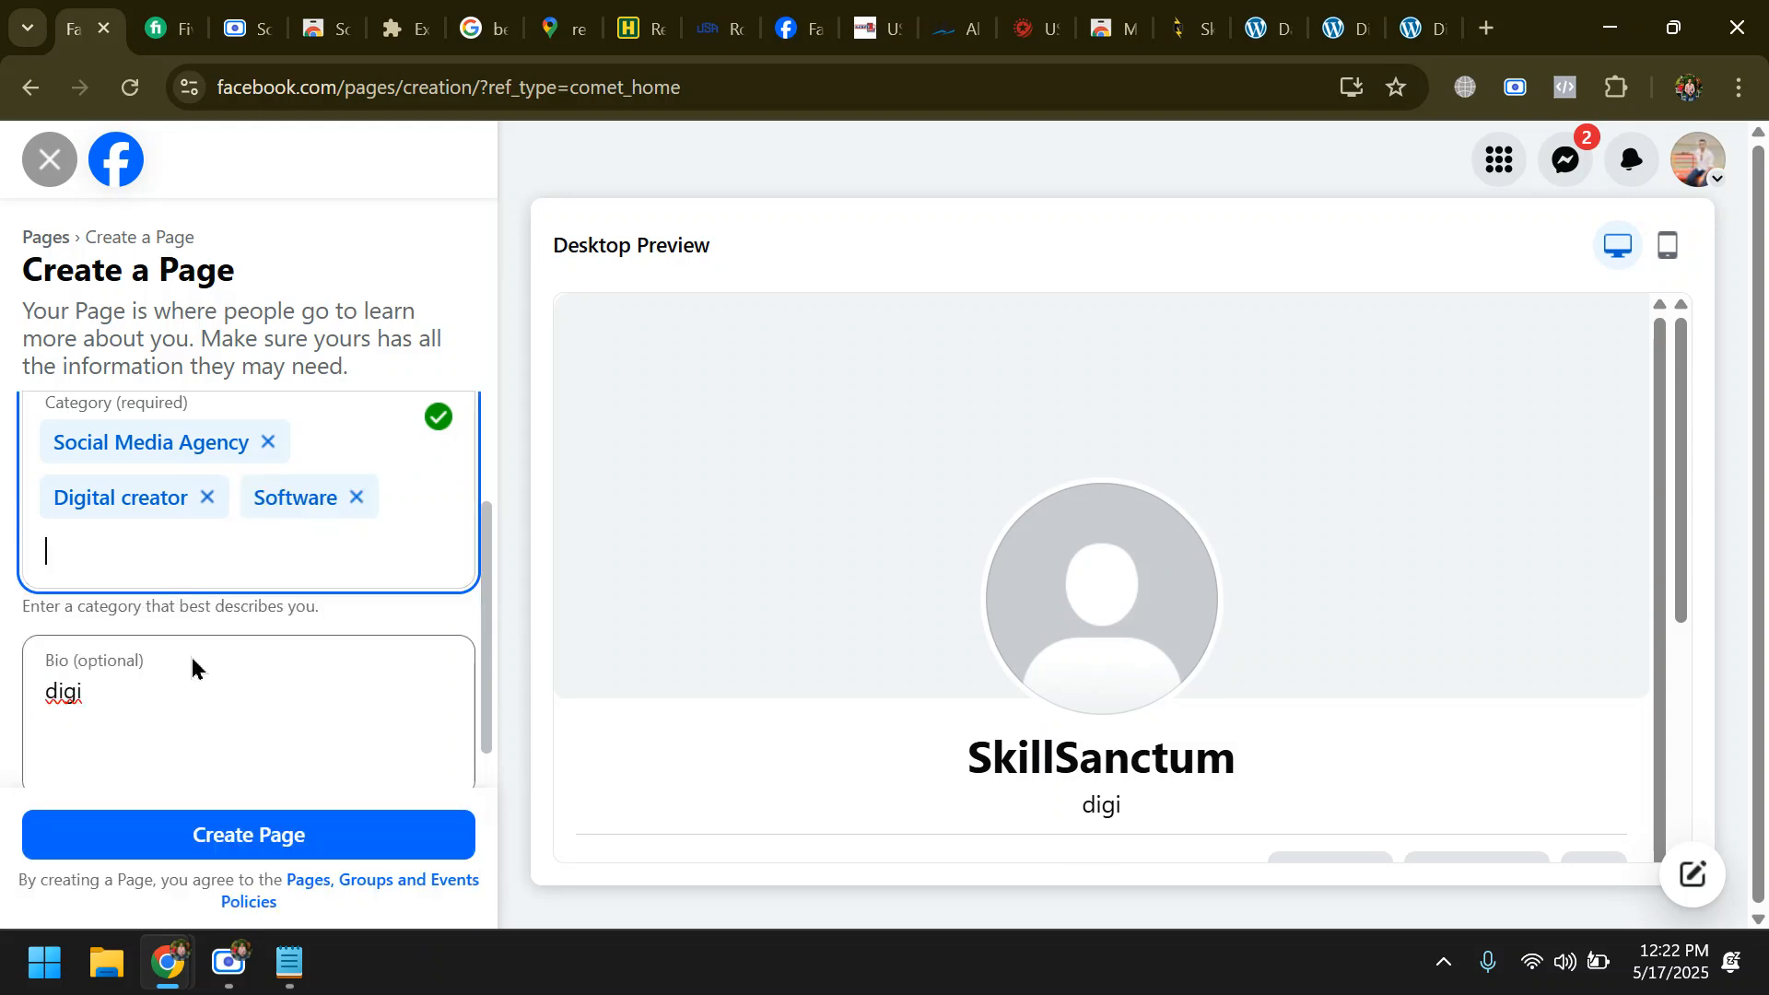
# - Clear the Page's bio text and create the SkillSanctum Page
pyautogui.moveTo(103, 639); pyautogui.dragTo(22, 651)
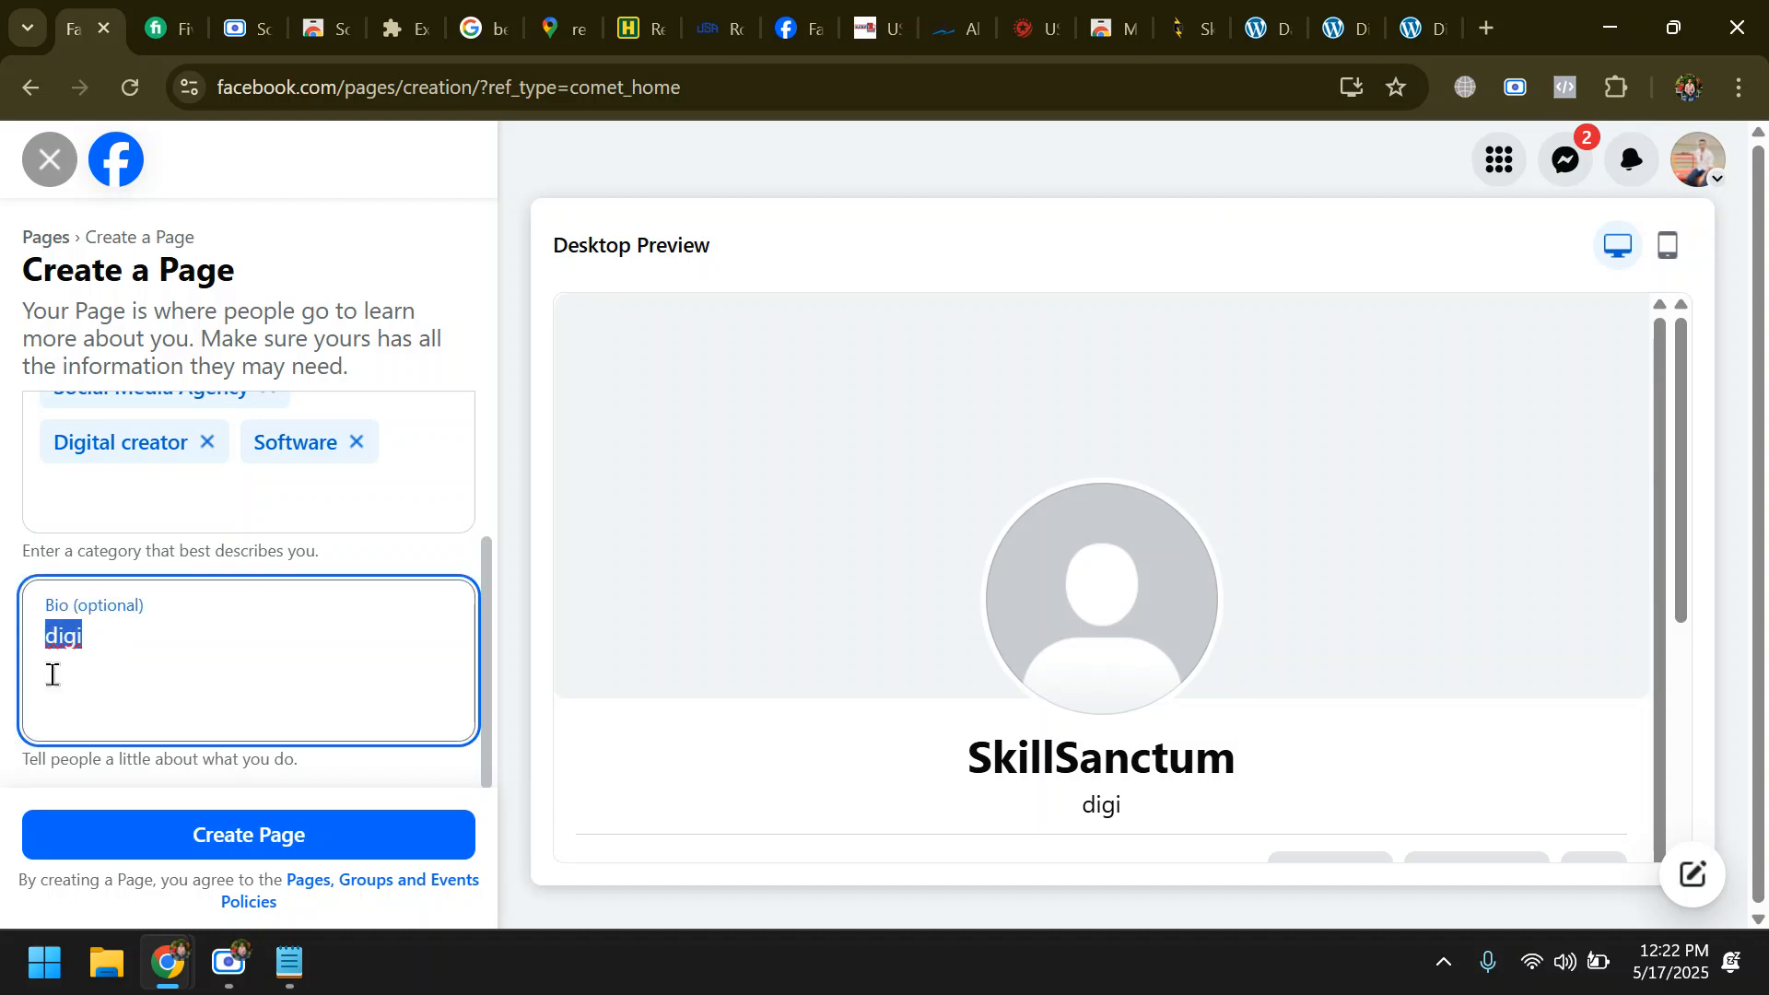
pyautogui.press('BackSpace')
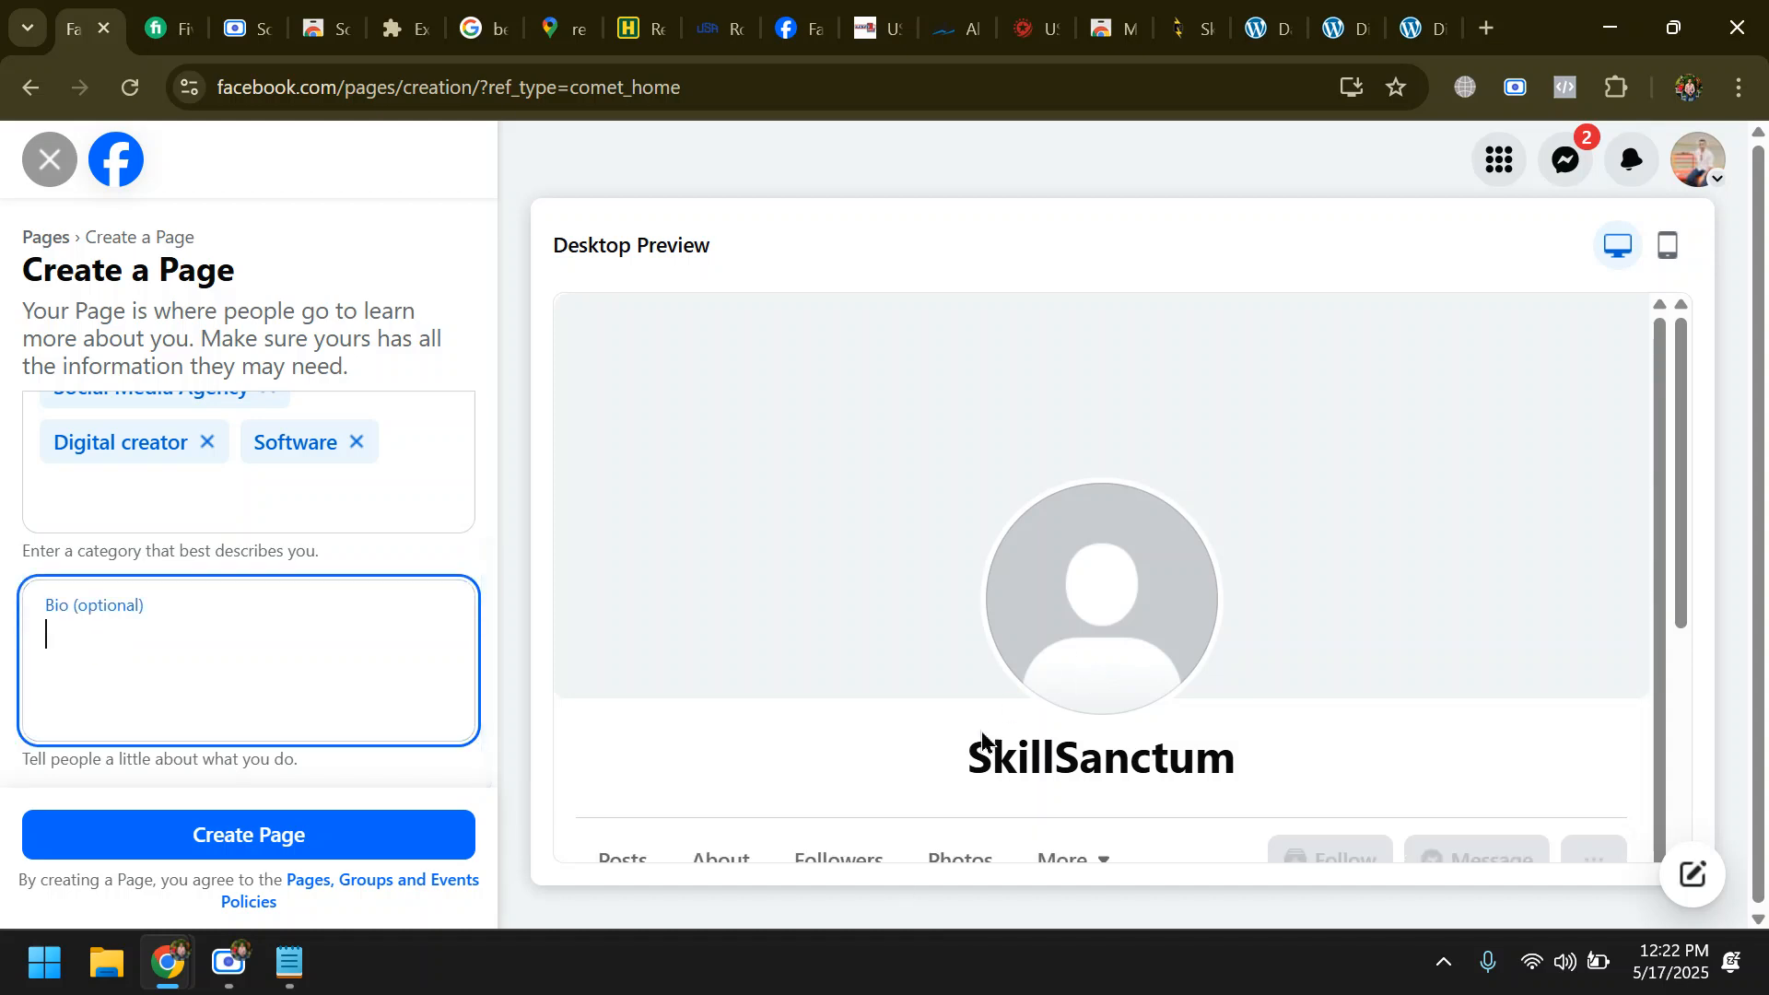
pyautogui.click(1046, 755)
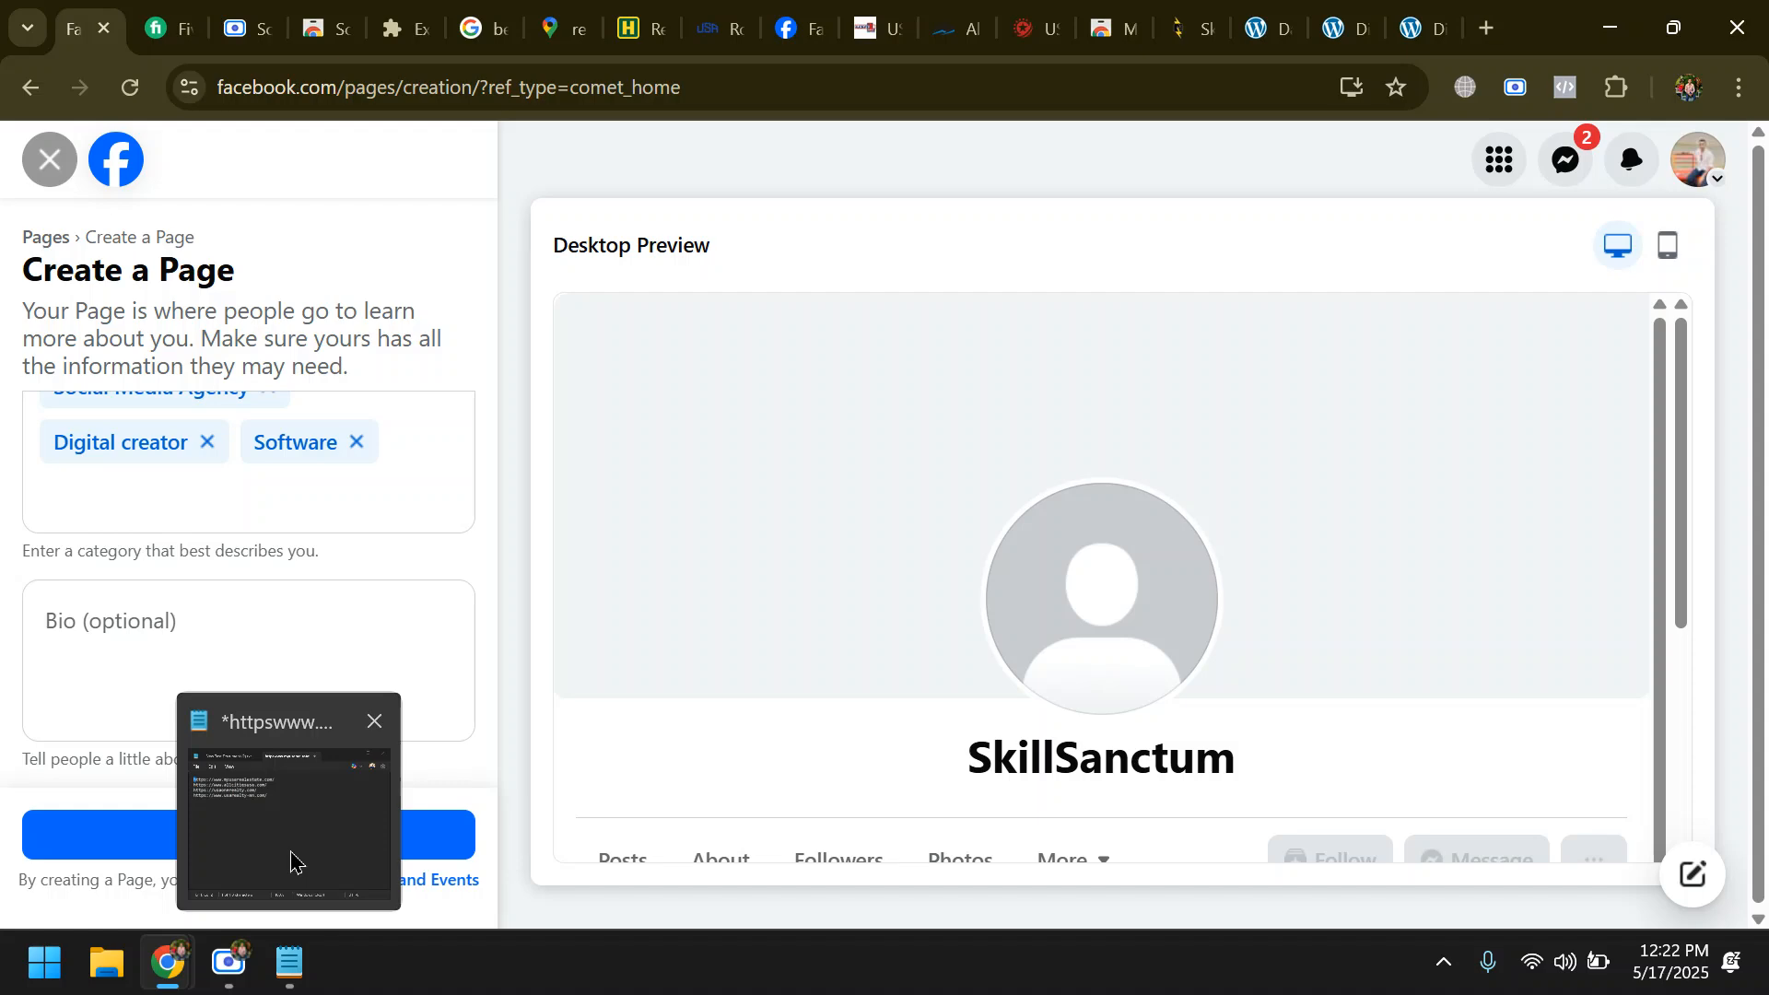
pyautogui.click(451, 835)
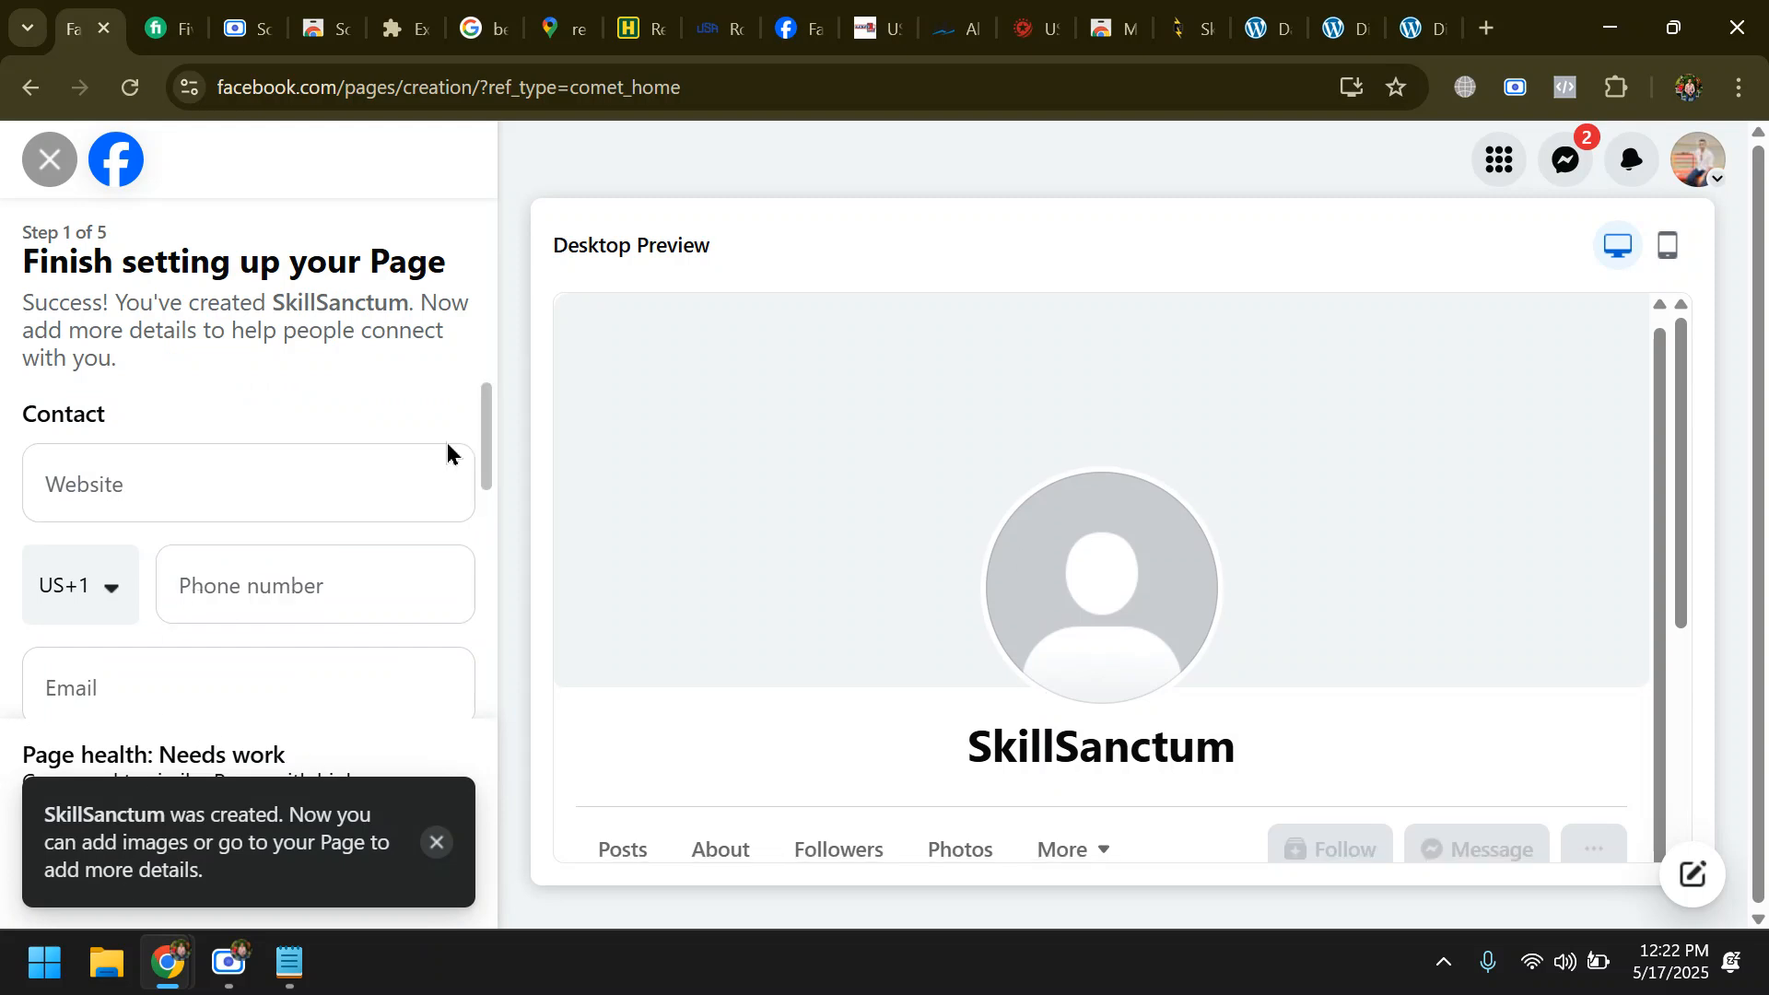
pyautogui.click(158, 495)
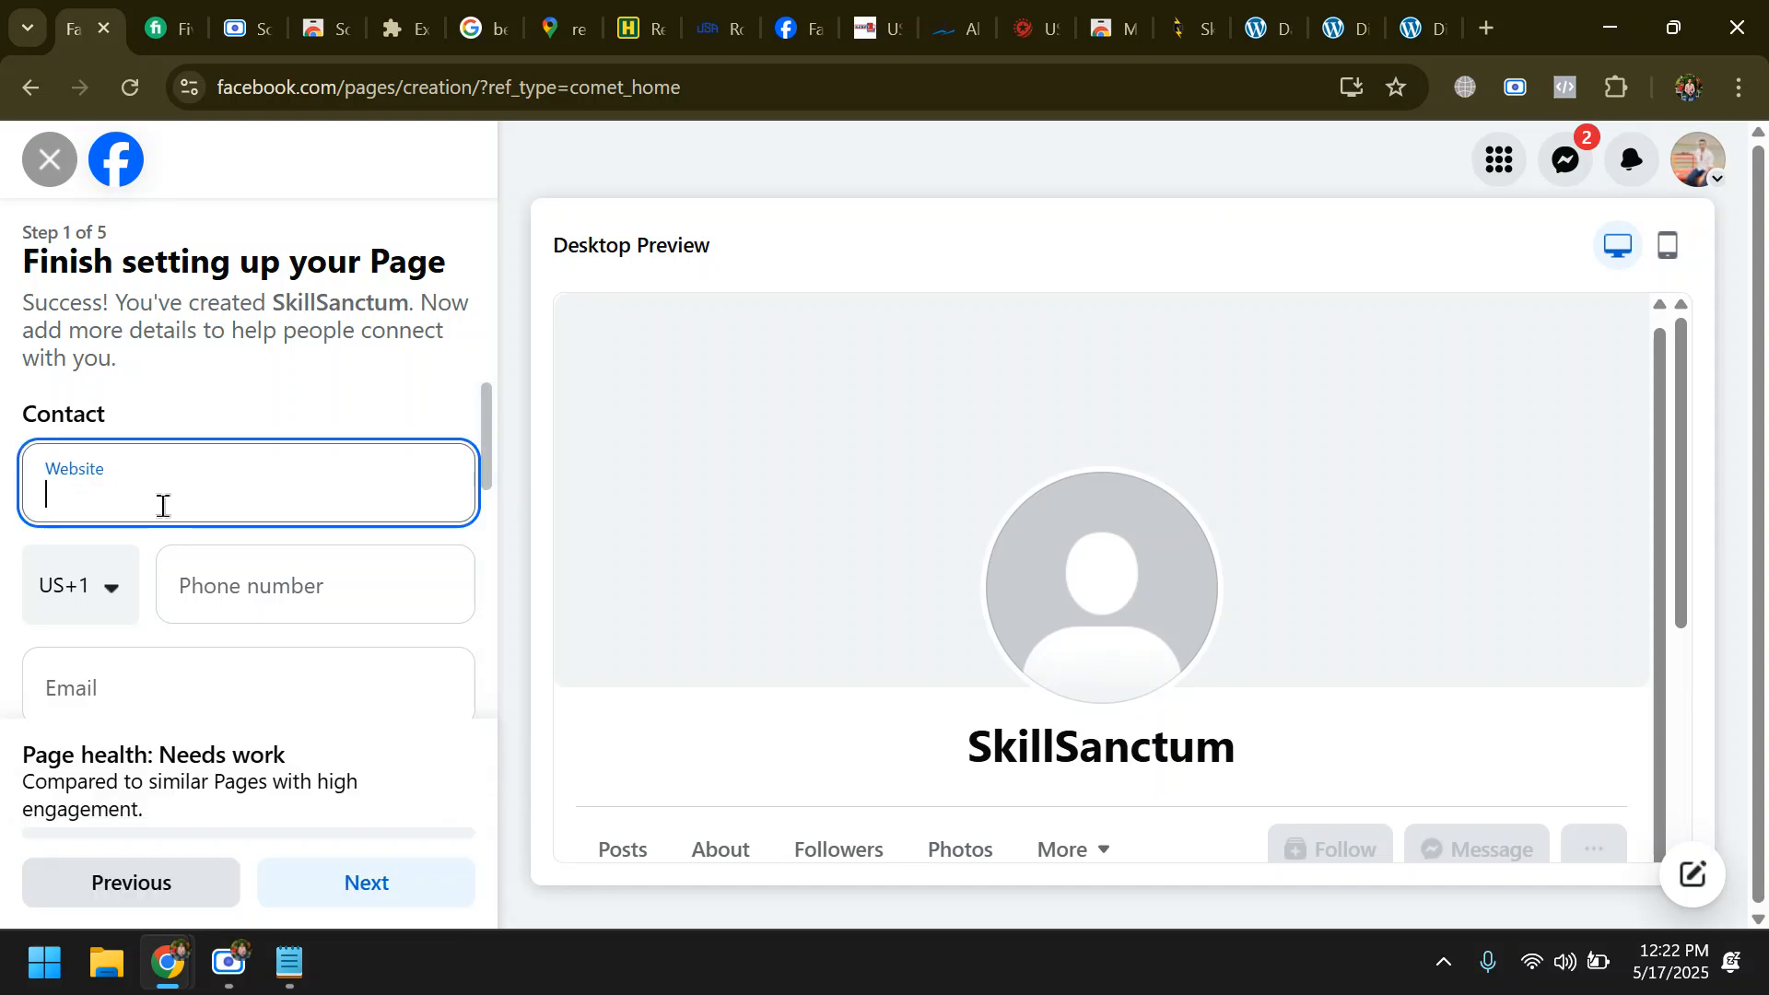
pyautogui.hotkey('ctrl', 'v')
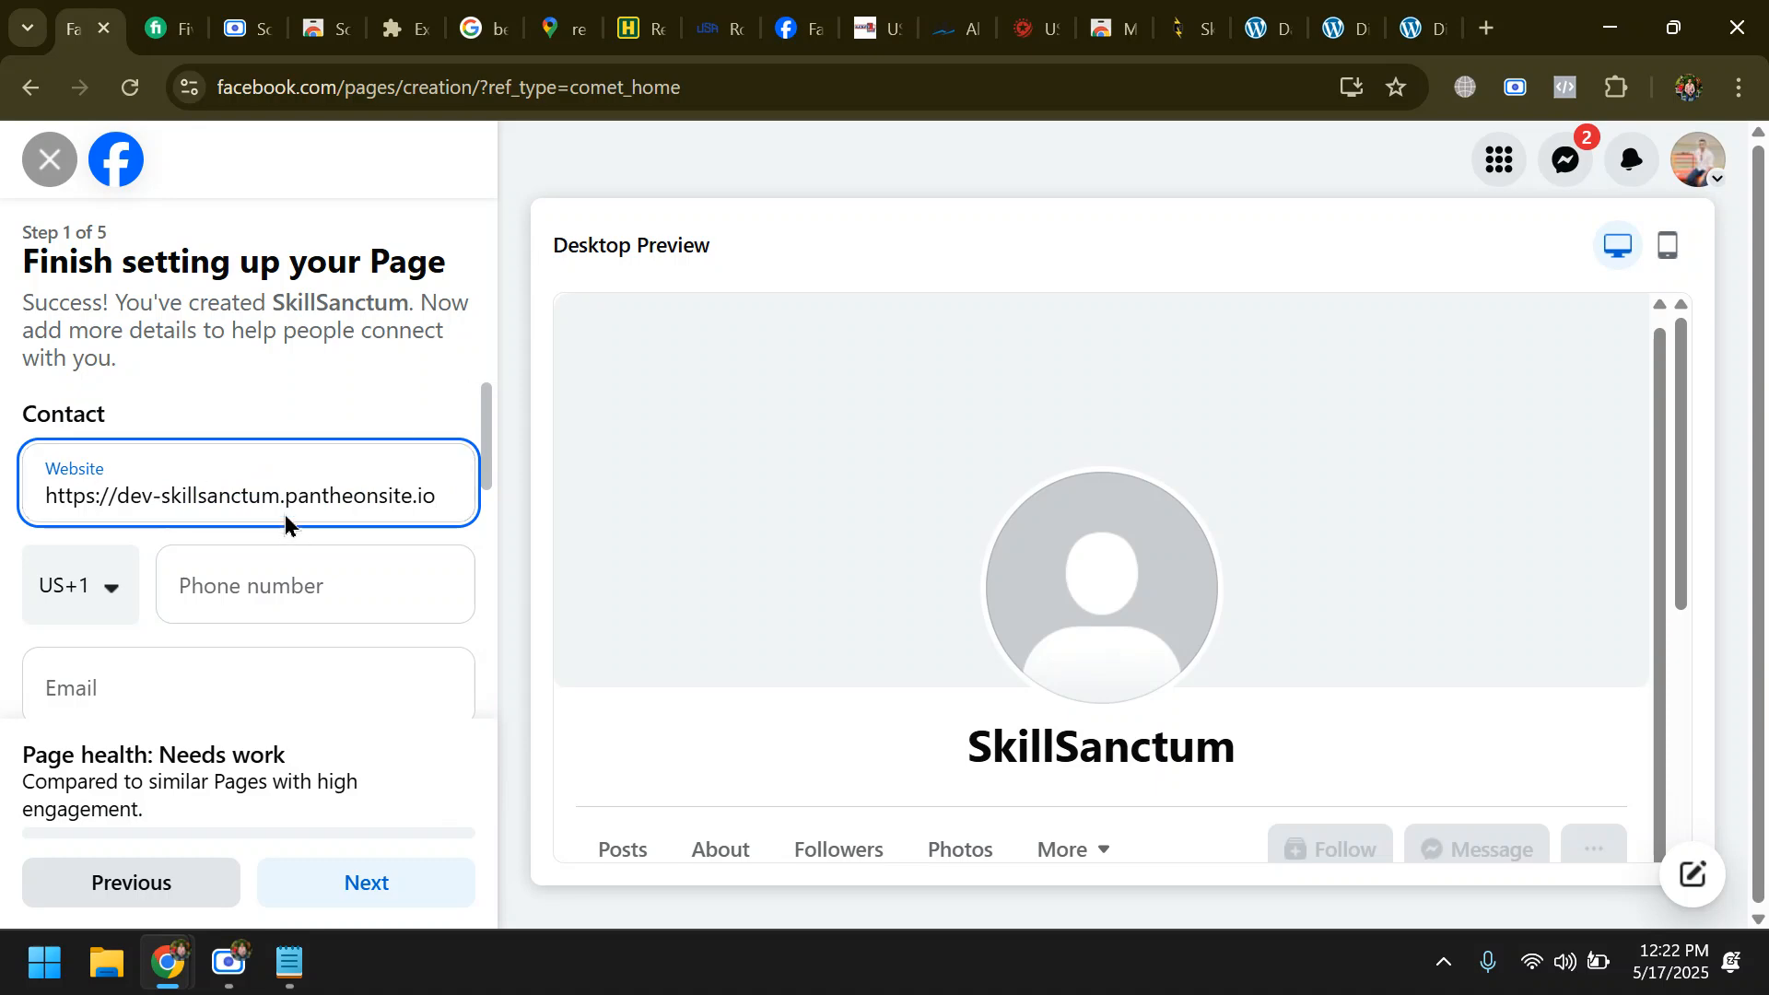
pyautogui.click(114, 599)
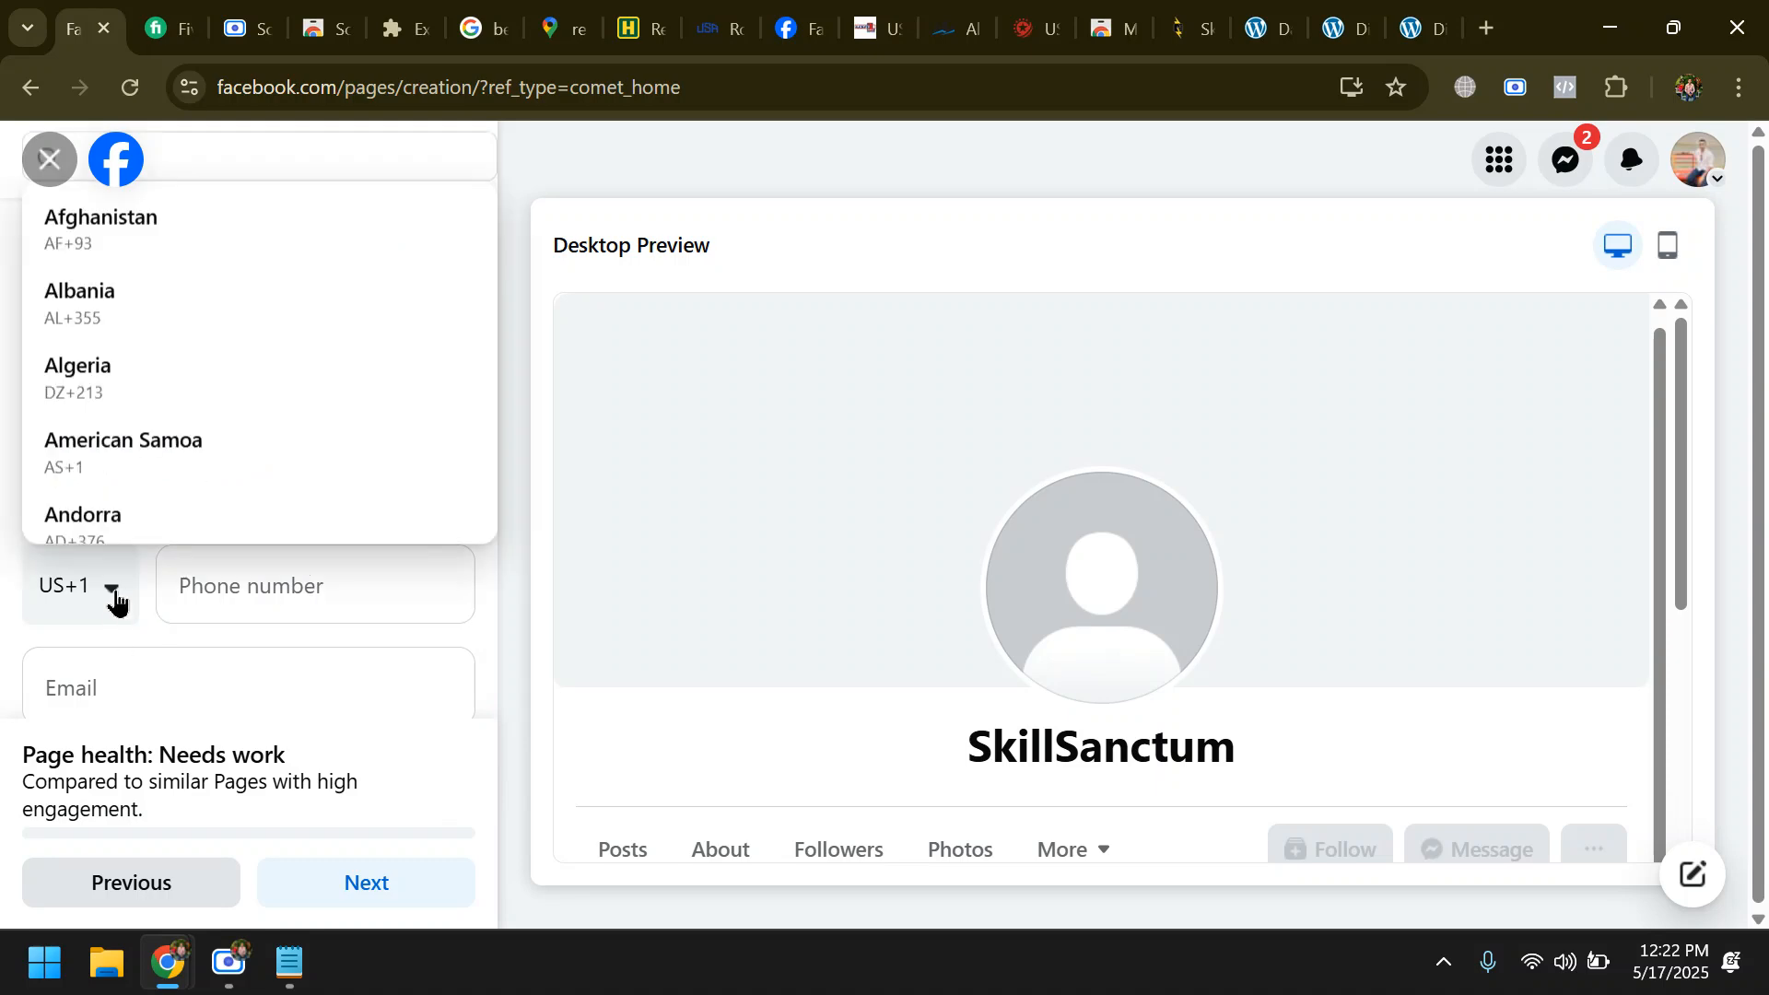
pyautogui.scroll(-1, 170, 372)
pyautogui.scroll(-8, 172, 380)
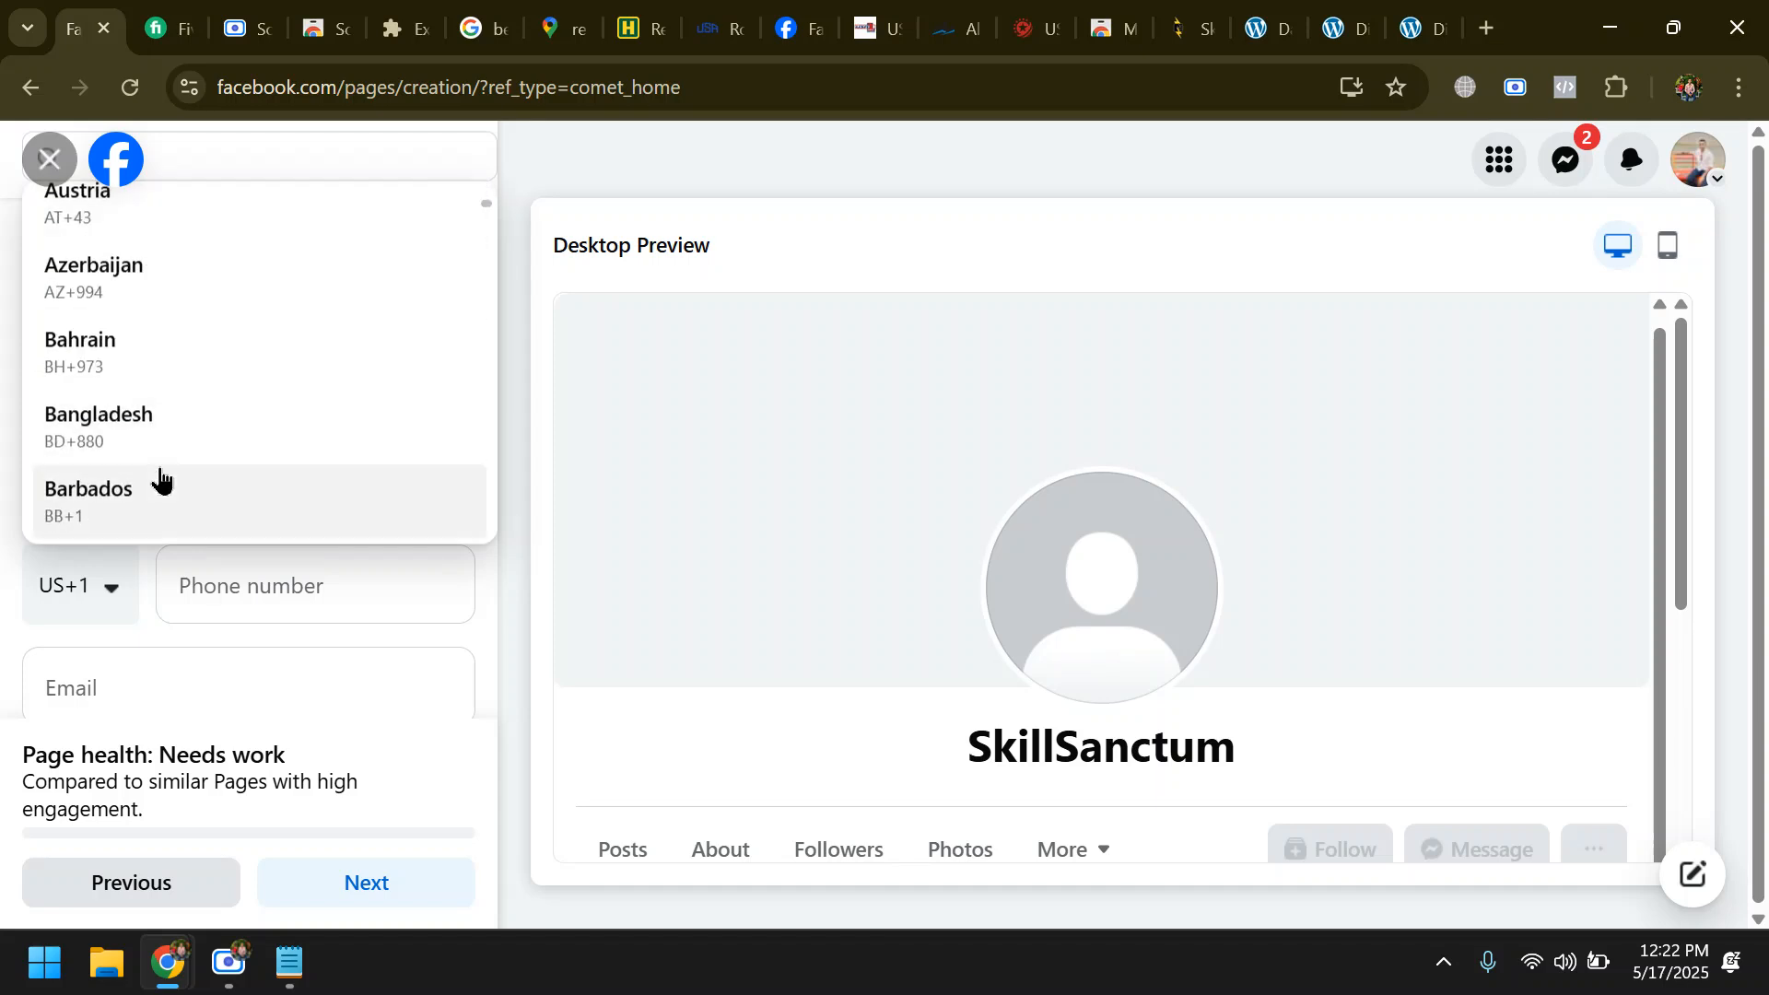
pyautogui.scroll(-2, 190, 366)
pyautogui.scroll(2, 157, 479)
pyautogui.click(150, 413)
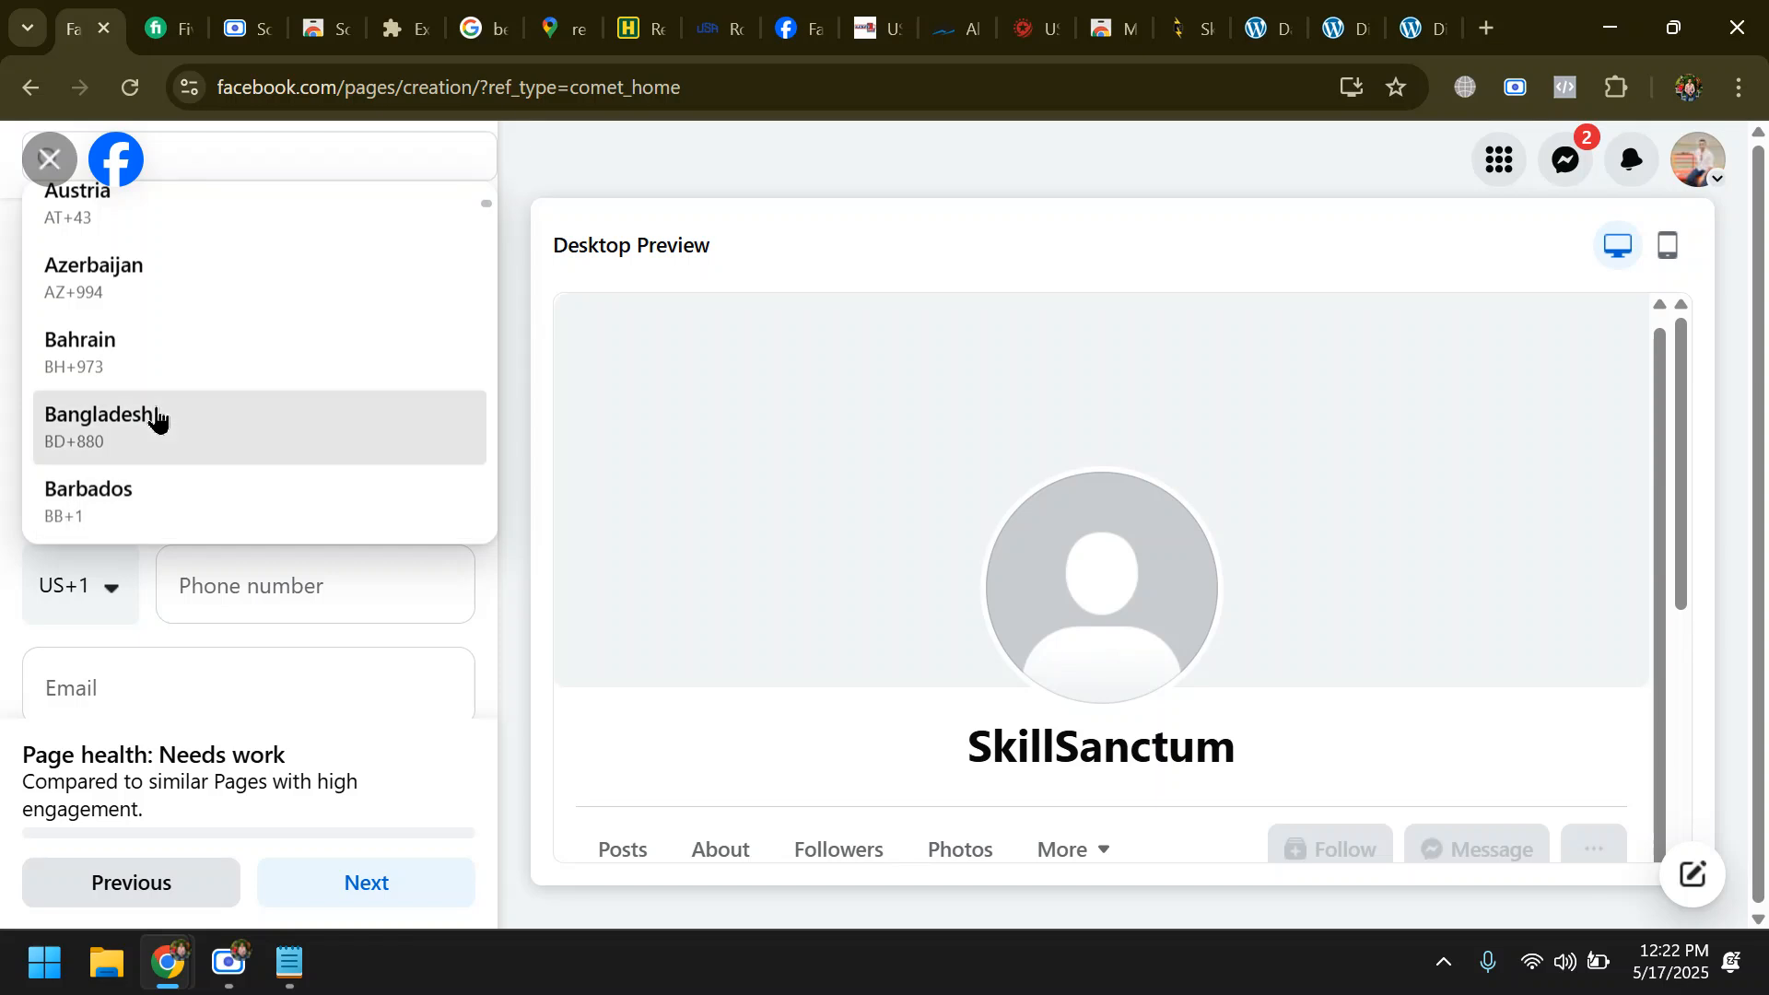
# - Fill in the Page's contact details from a saved browser entry and remove the leading zero from the phone number
pyautogui.click(272, 578)
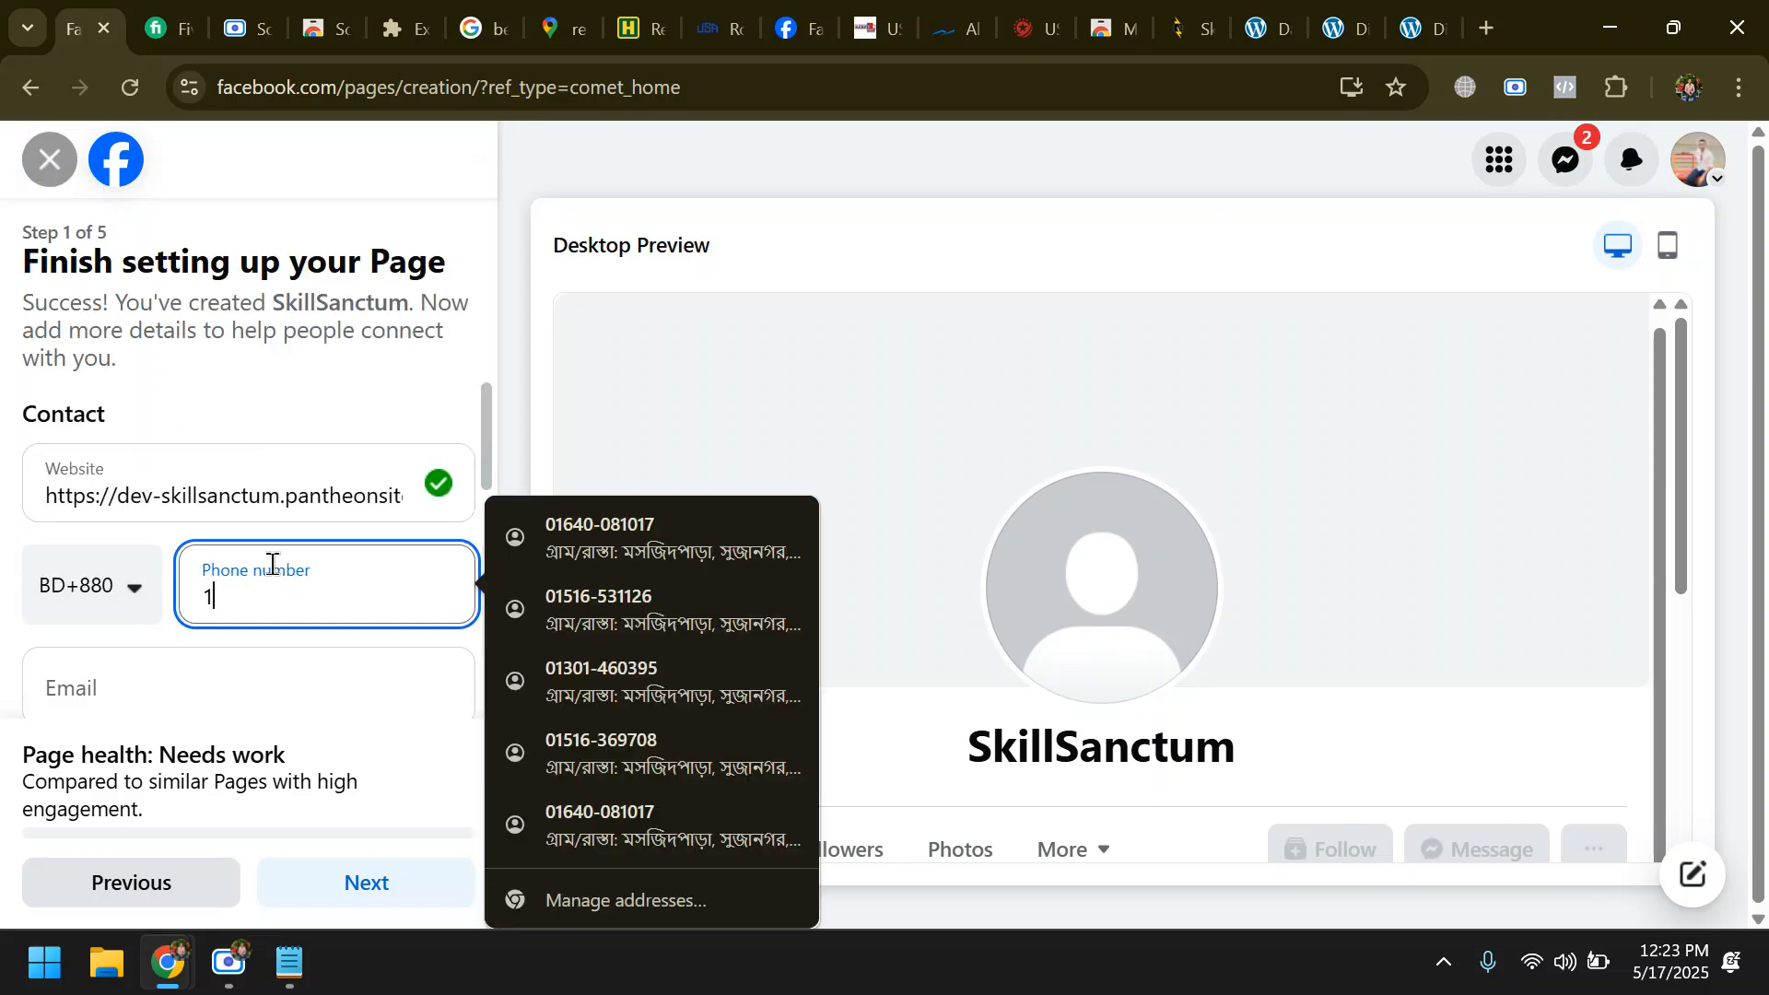
pyautogui.click(684, 522)
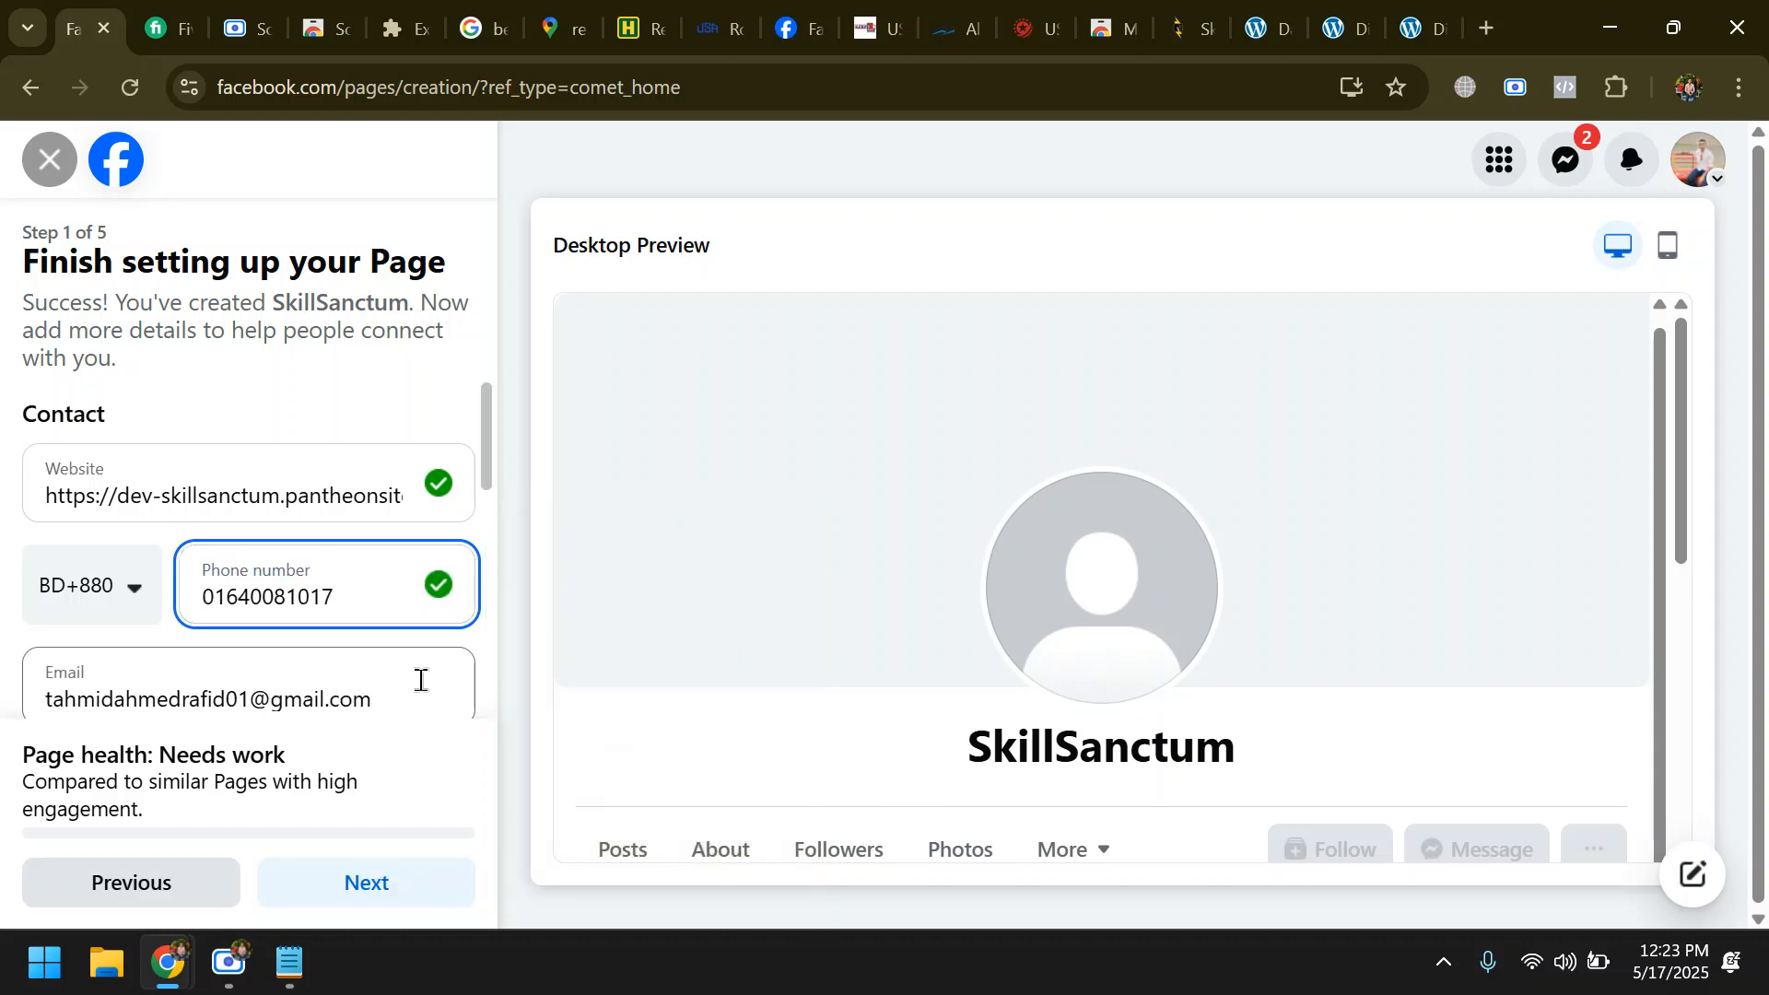
pyautogui.click(226, 597)
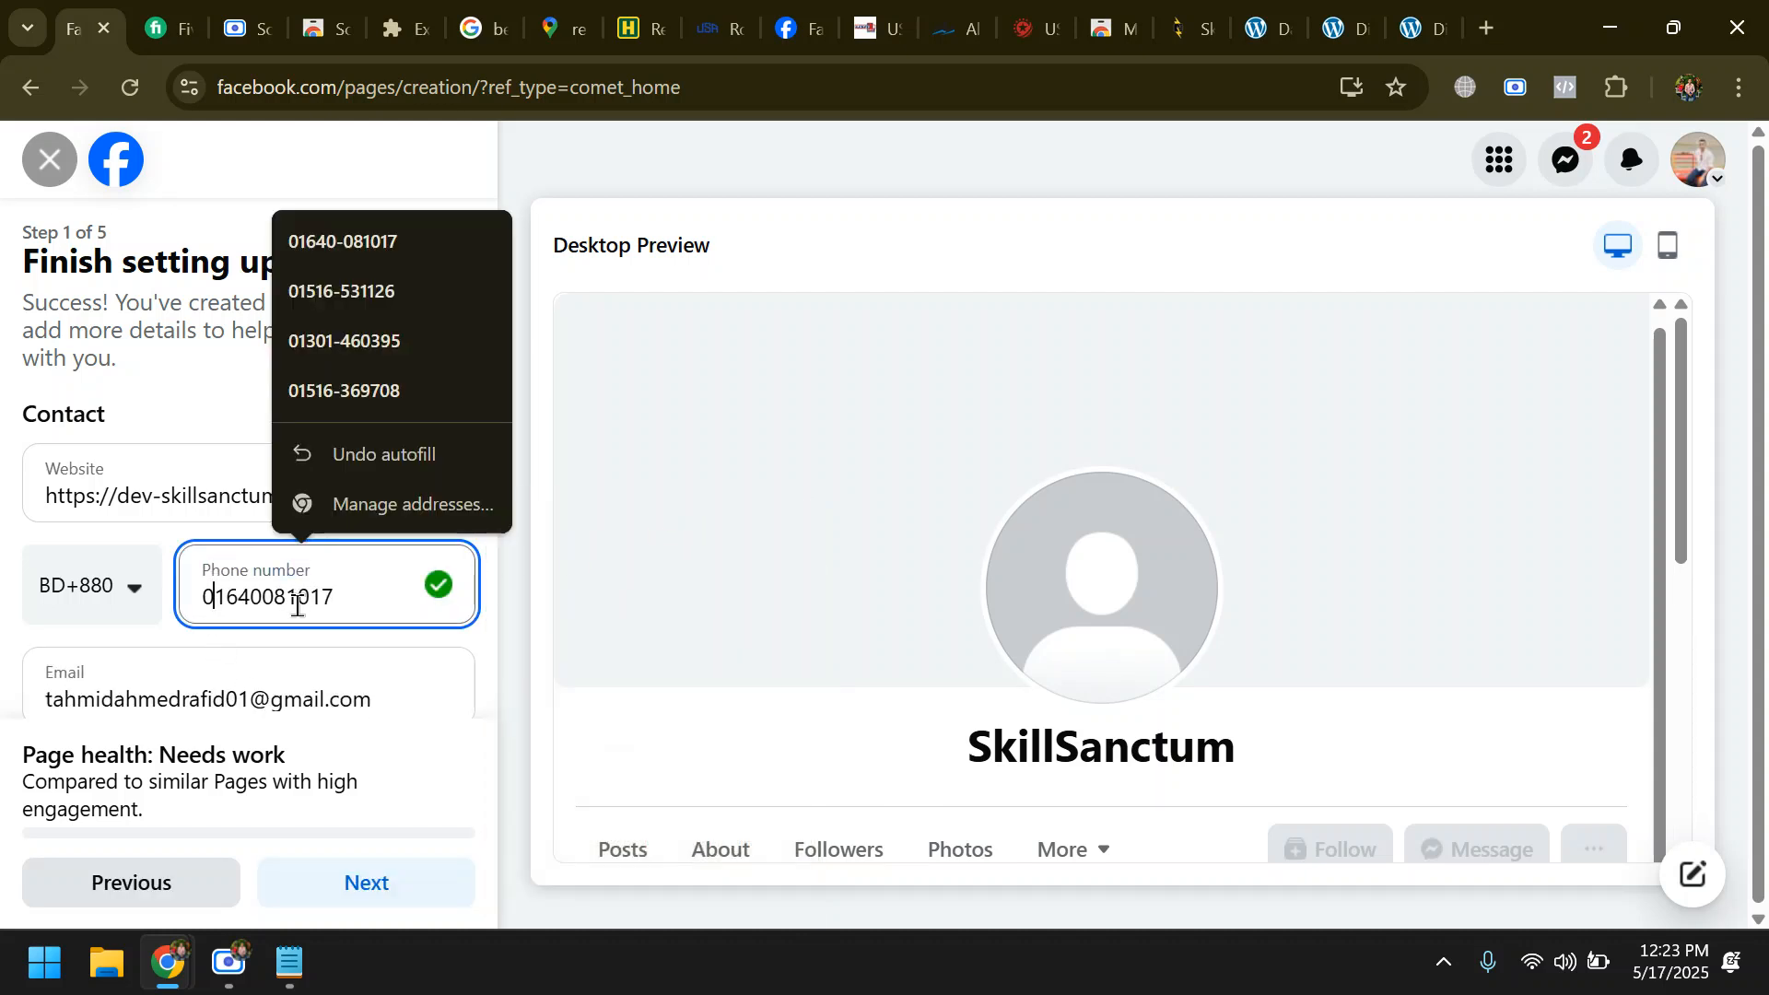
pyautogui.press('BackSpace')
pyautogui.click(512, 498)
# - Clear the autofilled street address from the Page's location and continue to the Page customization stage
pyautogui.scroll(-5, 401, 672)
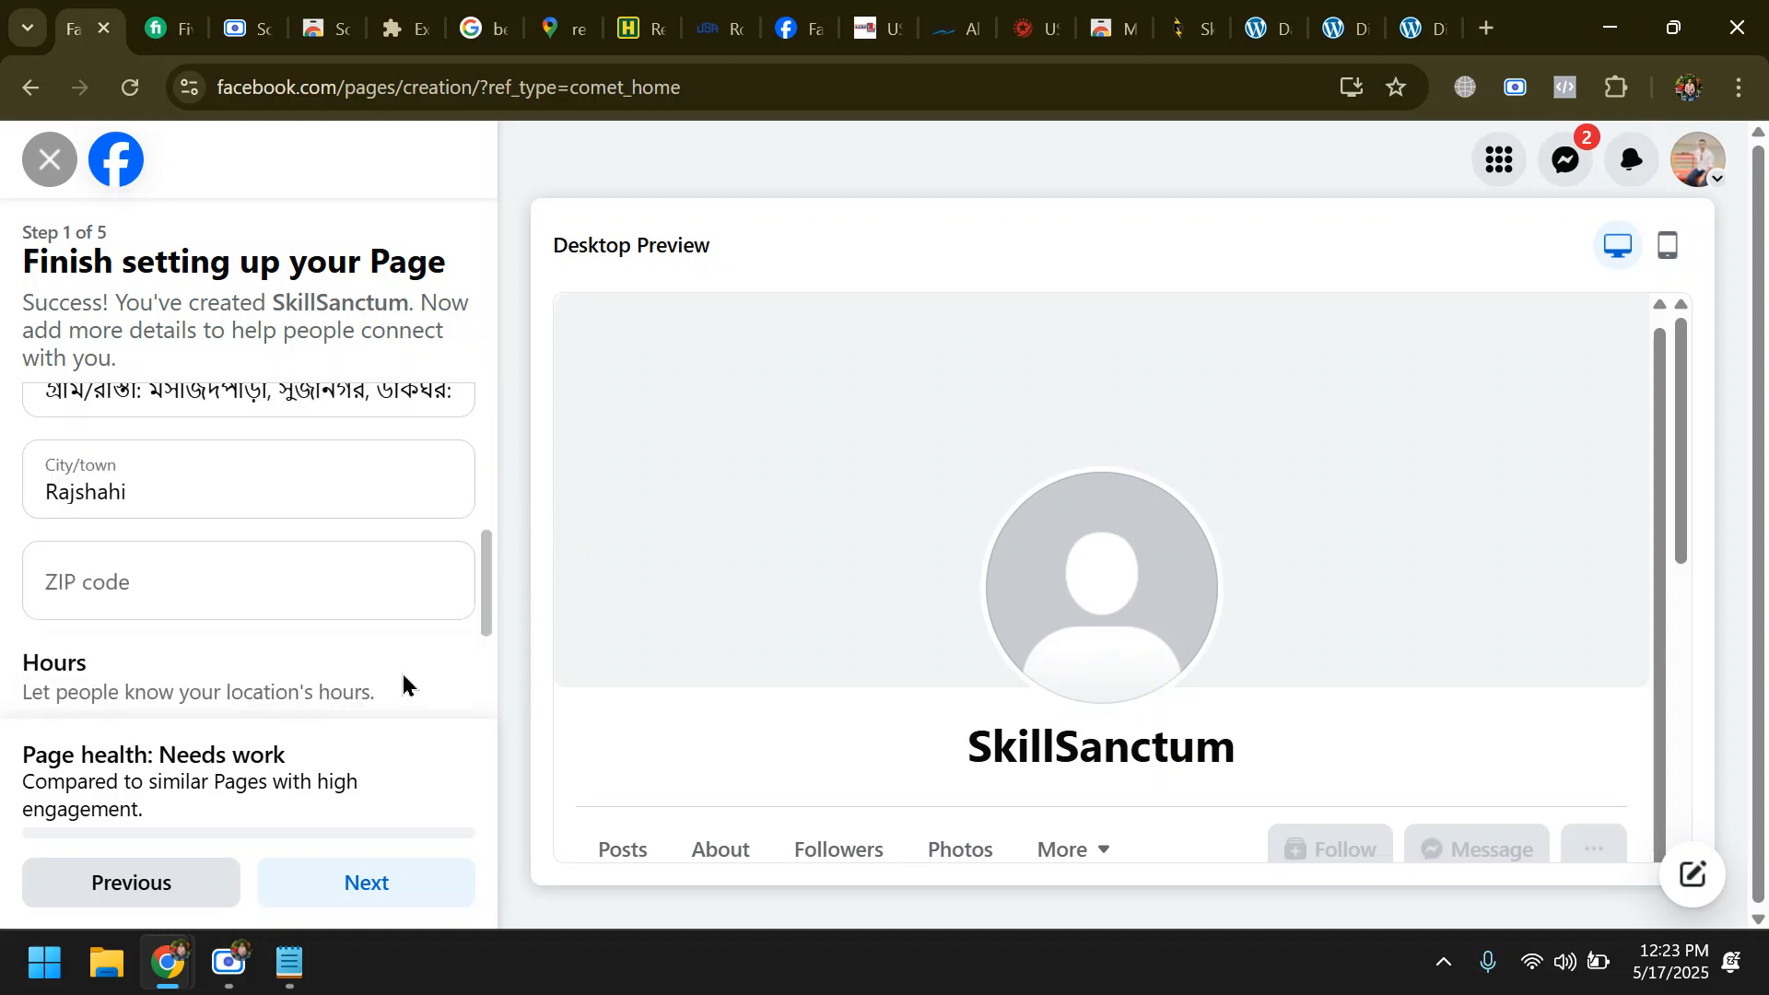
pyautogui.scroll(-2, 402, 672)
pyautogui.scroll(5, 379, 689)
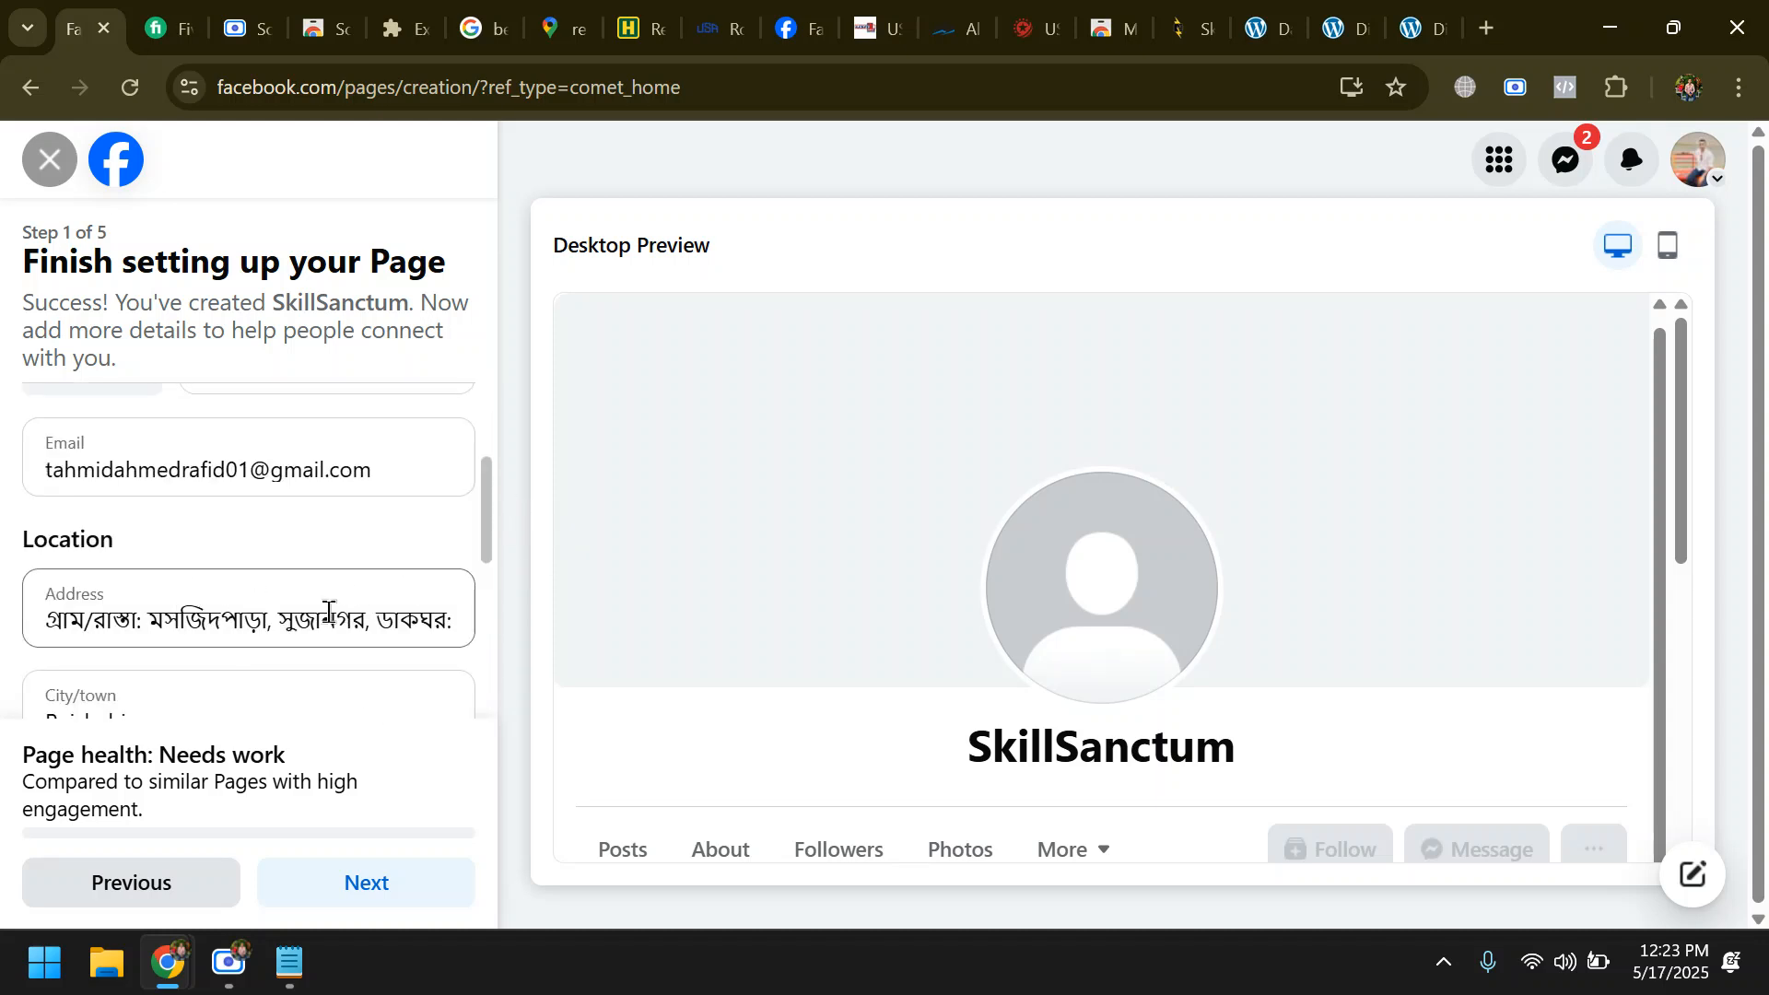
pyautogui.doubleClick(329, 619)
pyautogui.hotkey('ctrl', 'a')
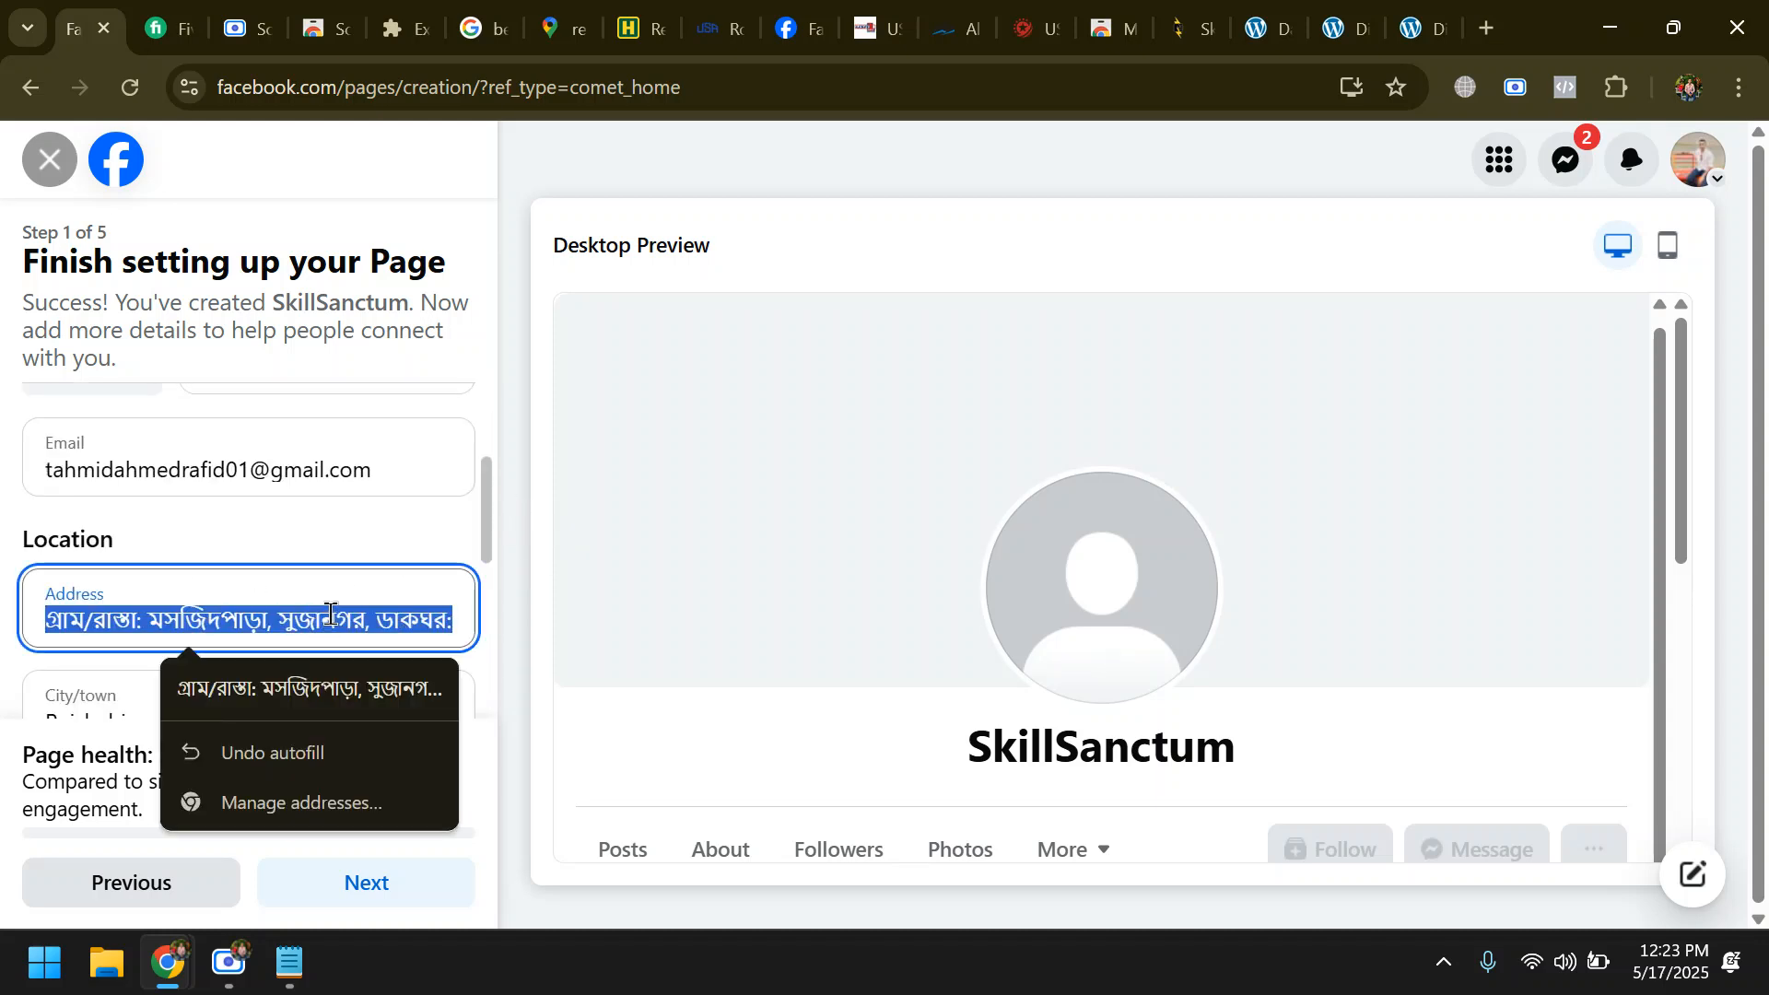
pyautogui.press('BackSpace')
pyautogui.scroll(-2, 319, 619)
pyautogui.scroll(-3, 318, 619)
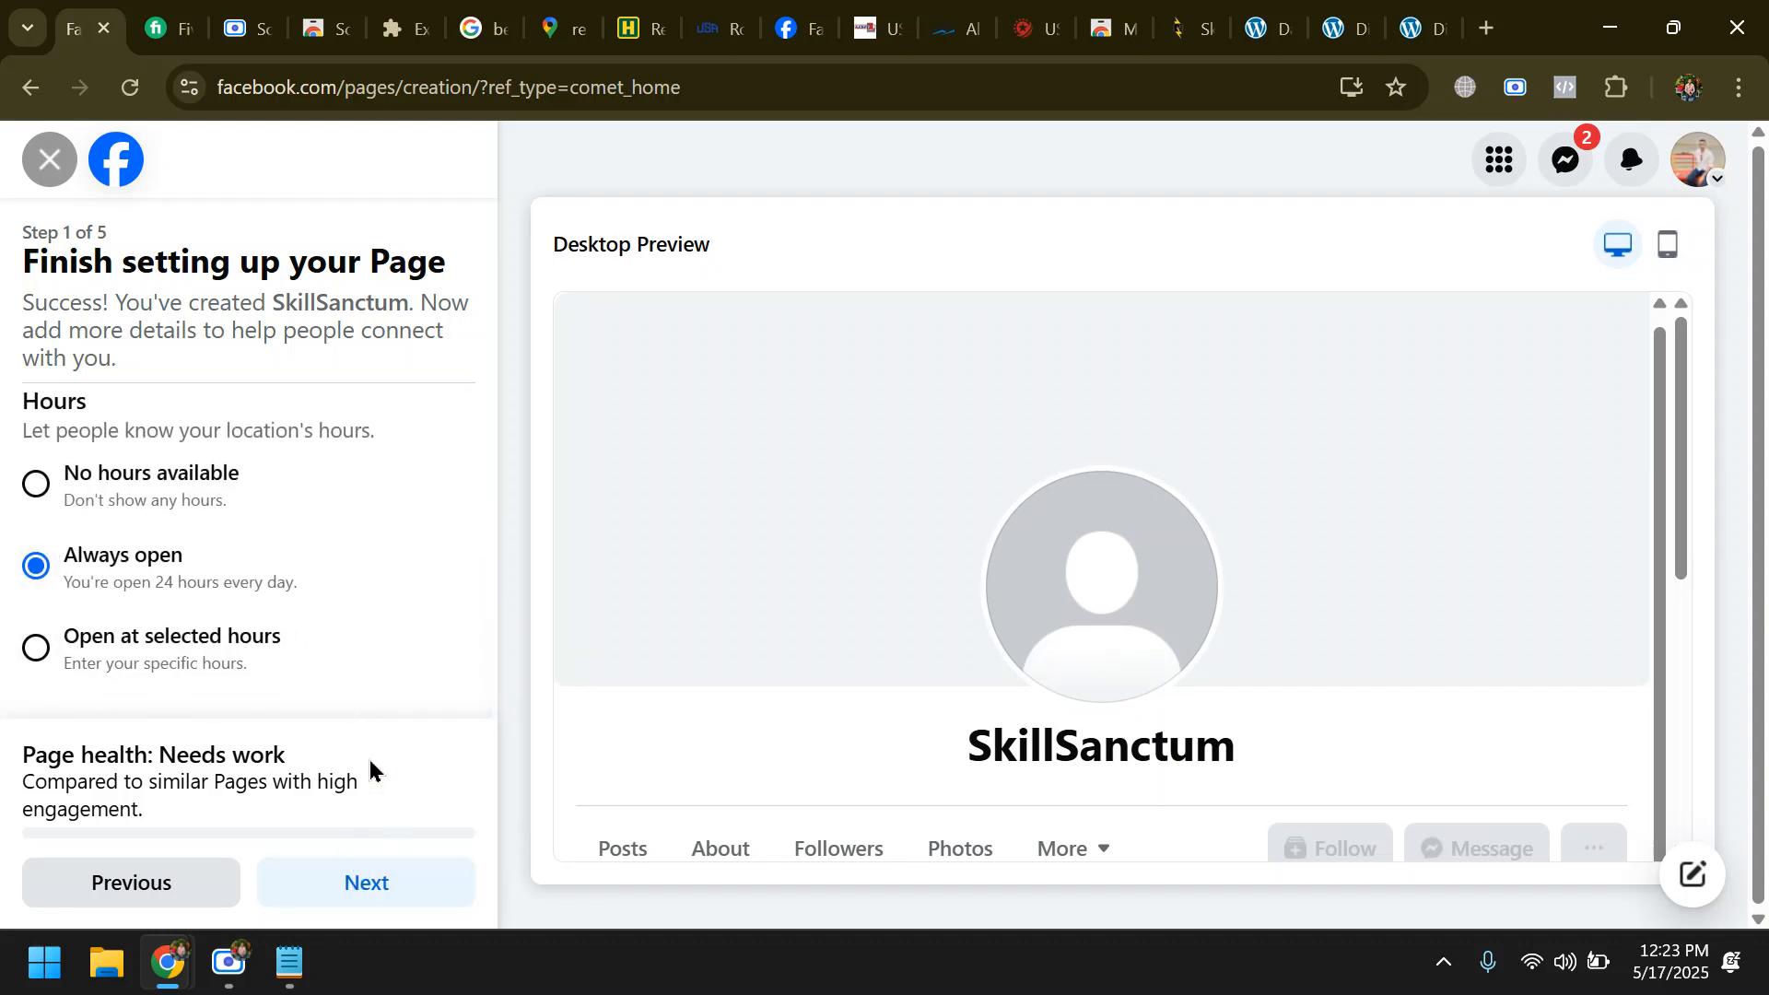
pyautogui.scroll(2, 366, 701)
pyautogui.click(372, 879)
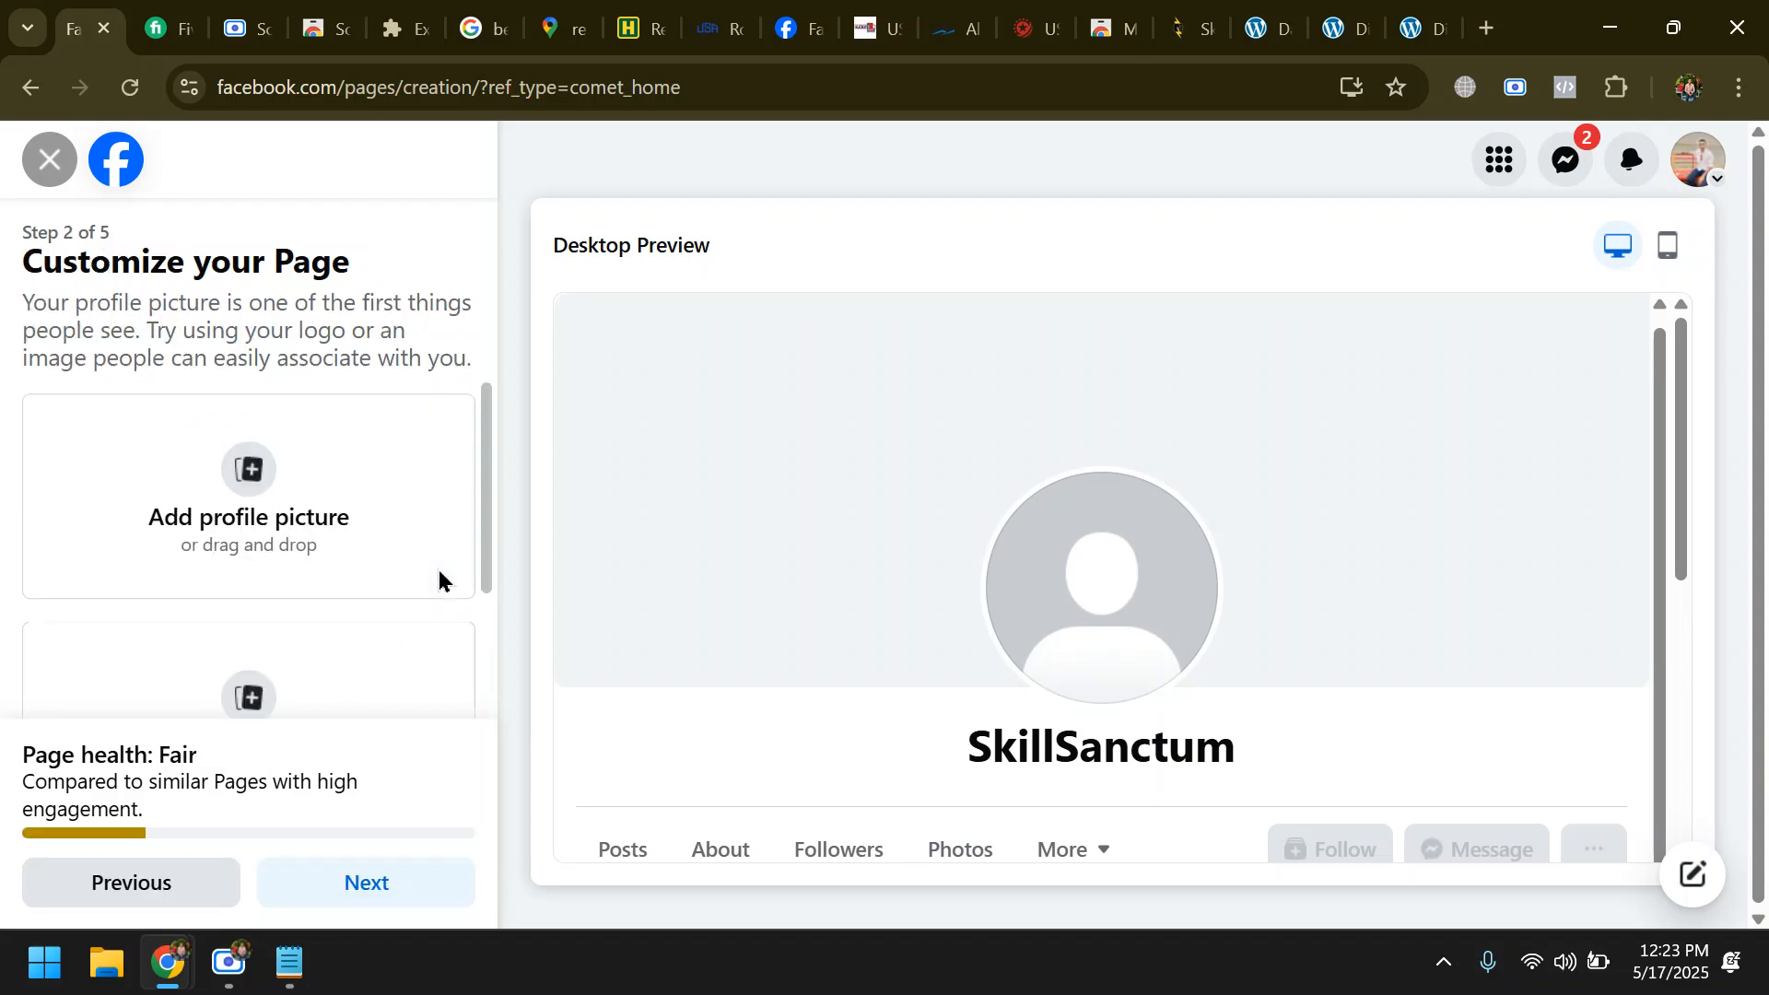
# - Finish the Page setup without adding pictures, connecting WhatsApp or inviting friends, keeping the default notification options
pyautogui.scroll(-2, 348, 590)
pyautogui.scroll(2, 296, 584)
pyautogui.scroll(-4, 998, 427)
pyautogui.scroll(-2, 247, 714)
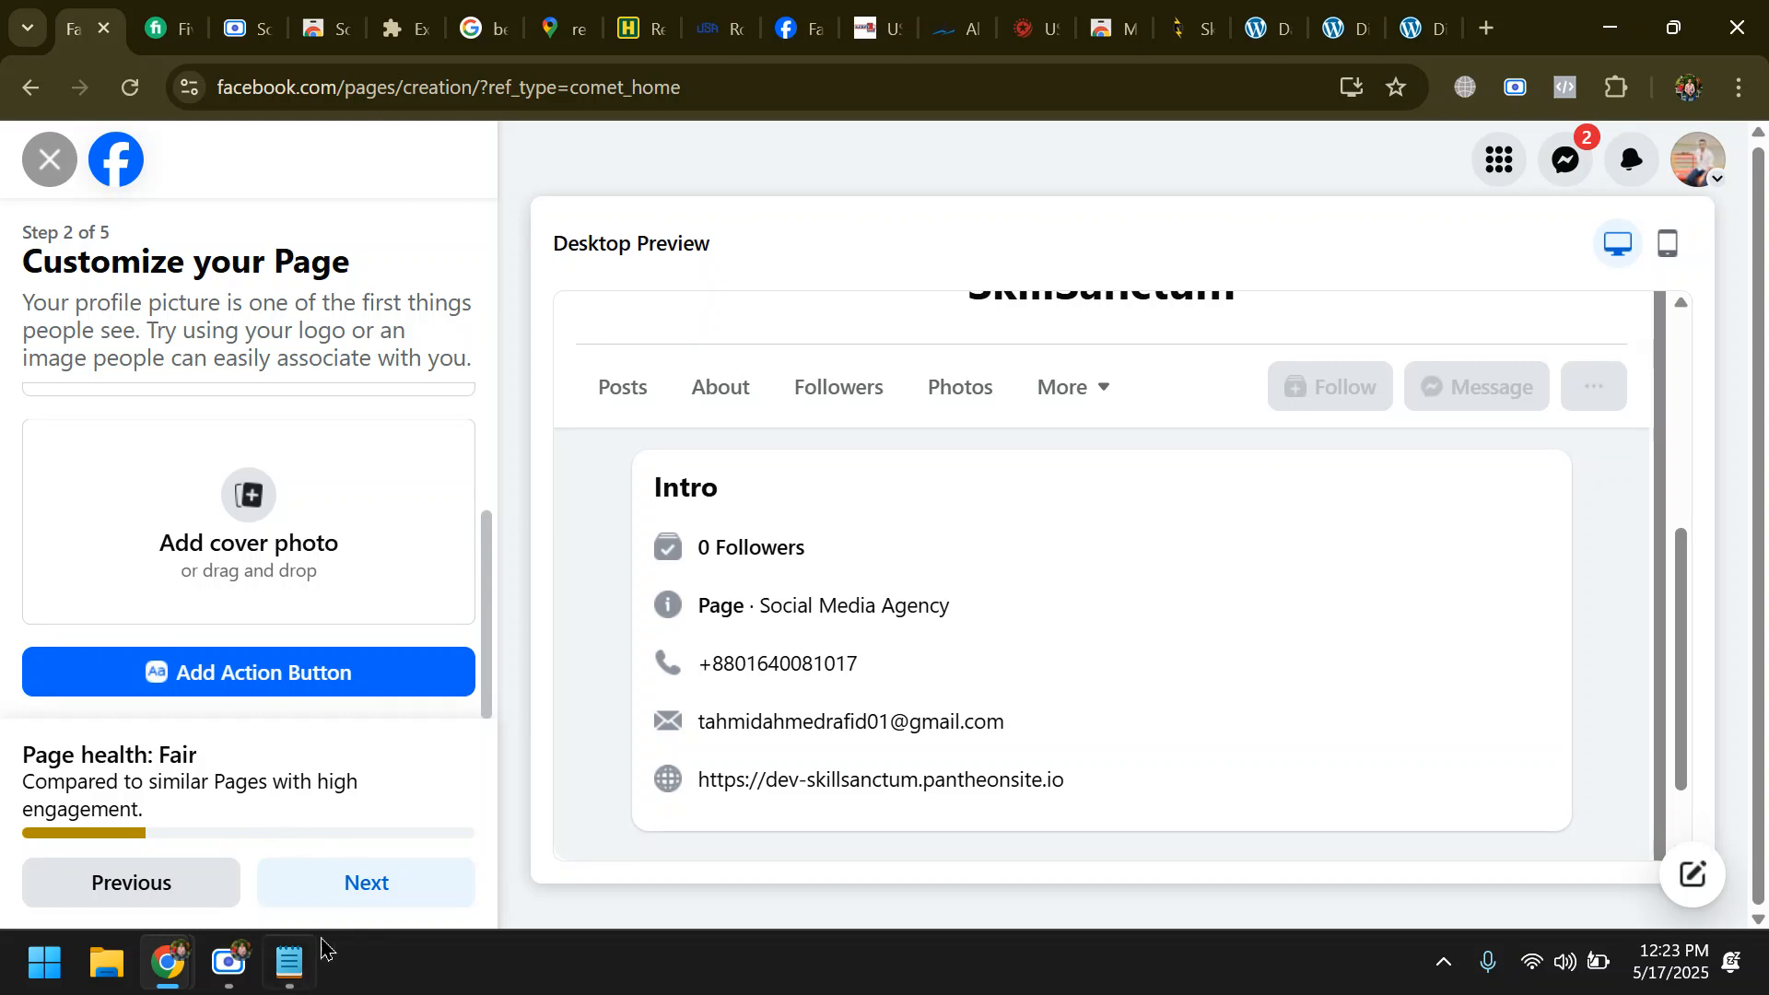
pyautogui.click(359, 883)
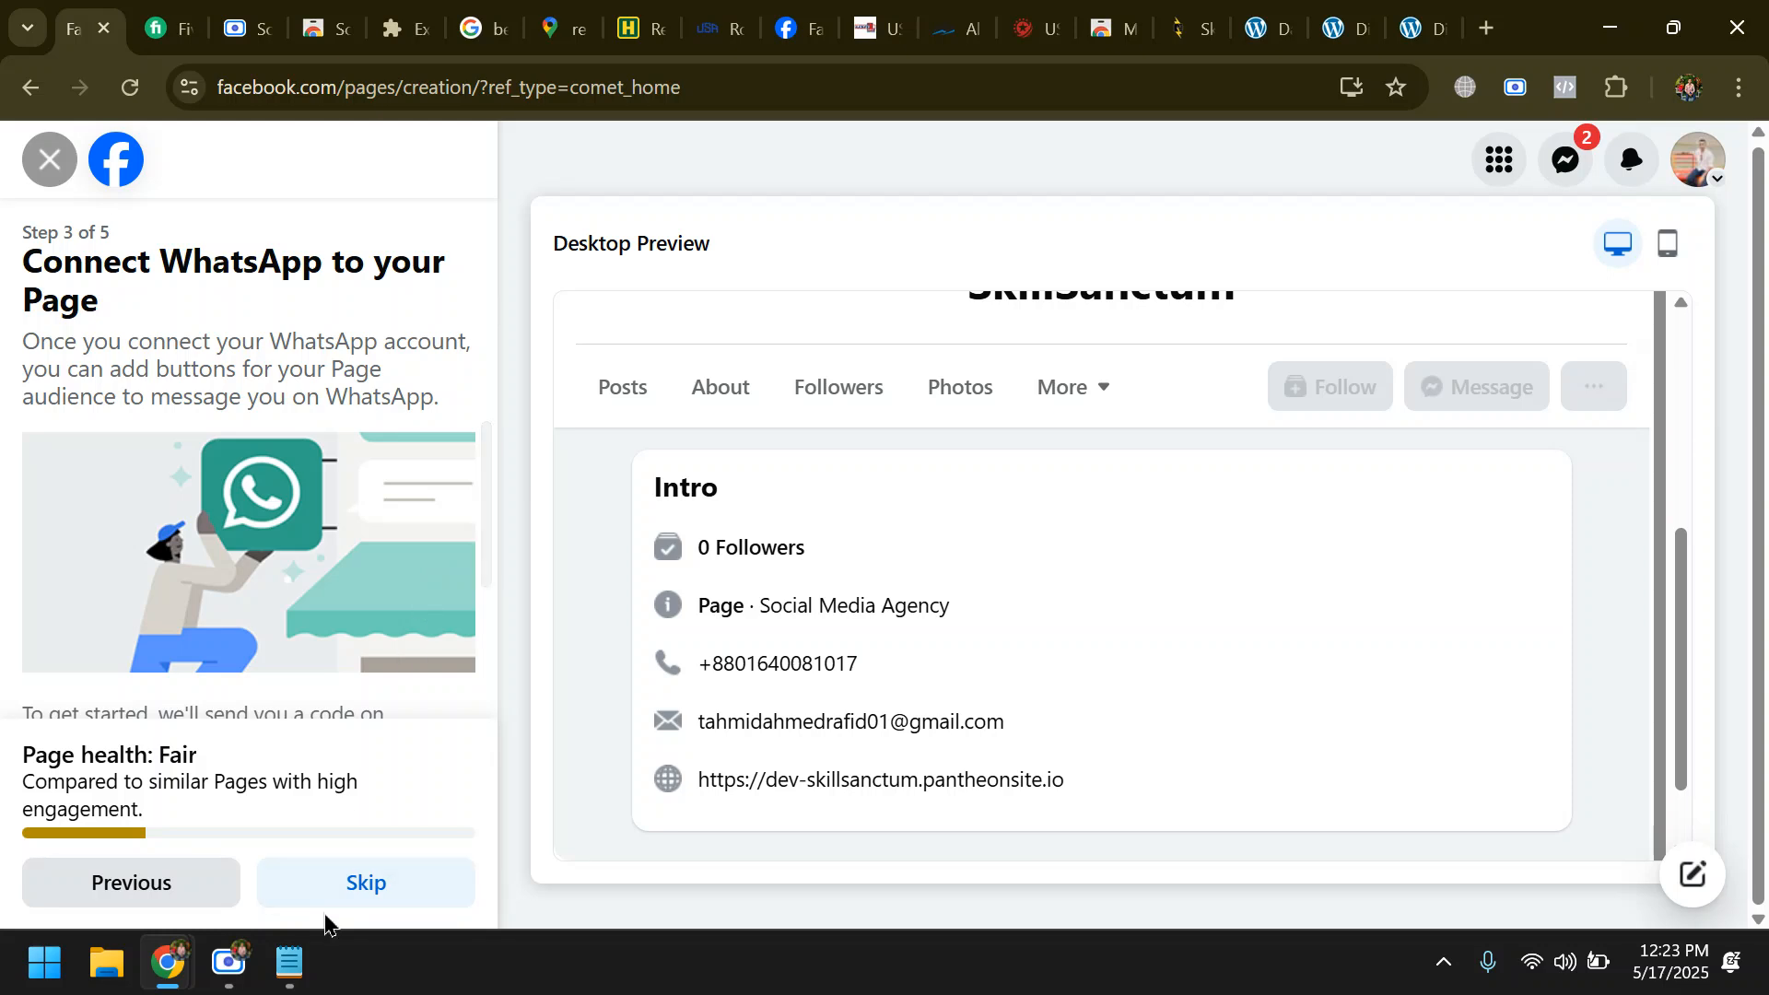
pyautogui.click(348, 890)
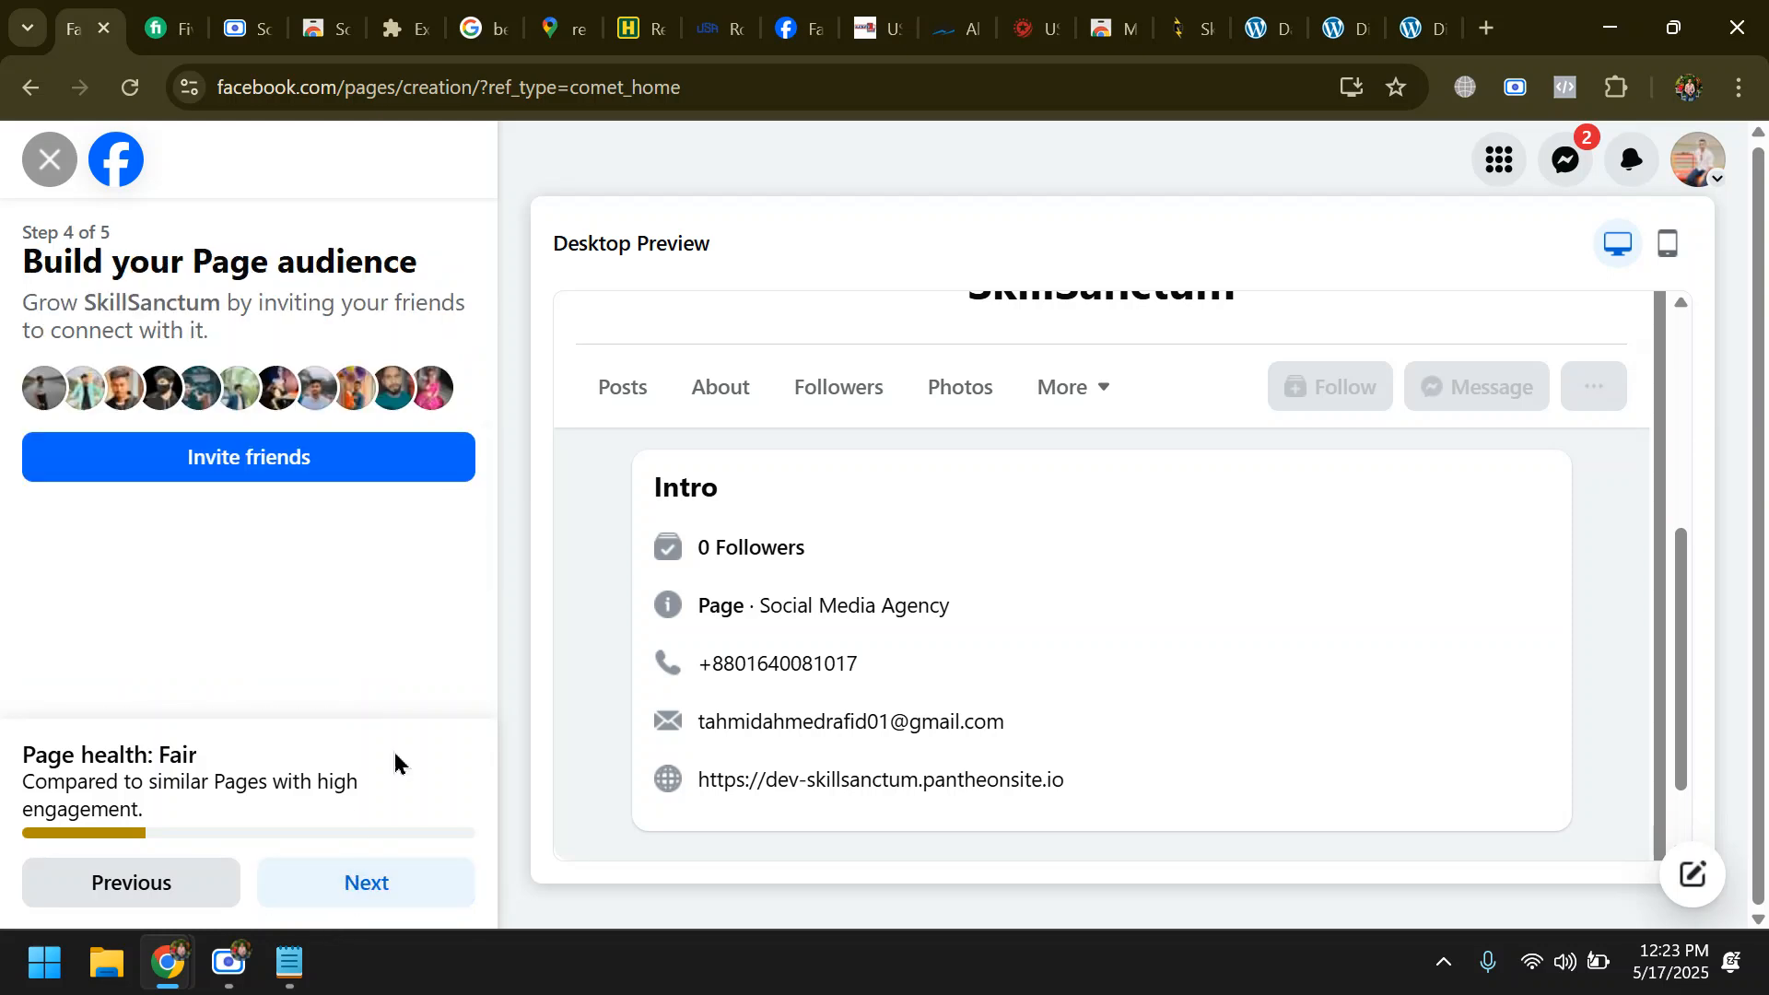
pyautogui.click(367, 885)
pyautogui.click(372, 879)
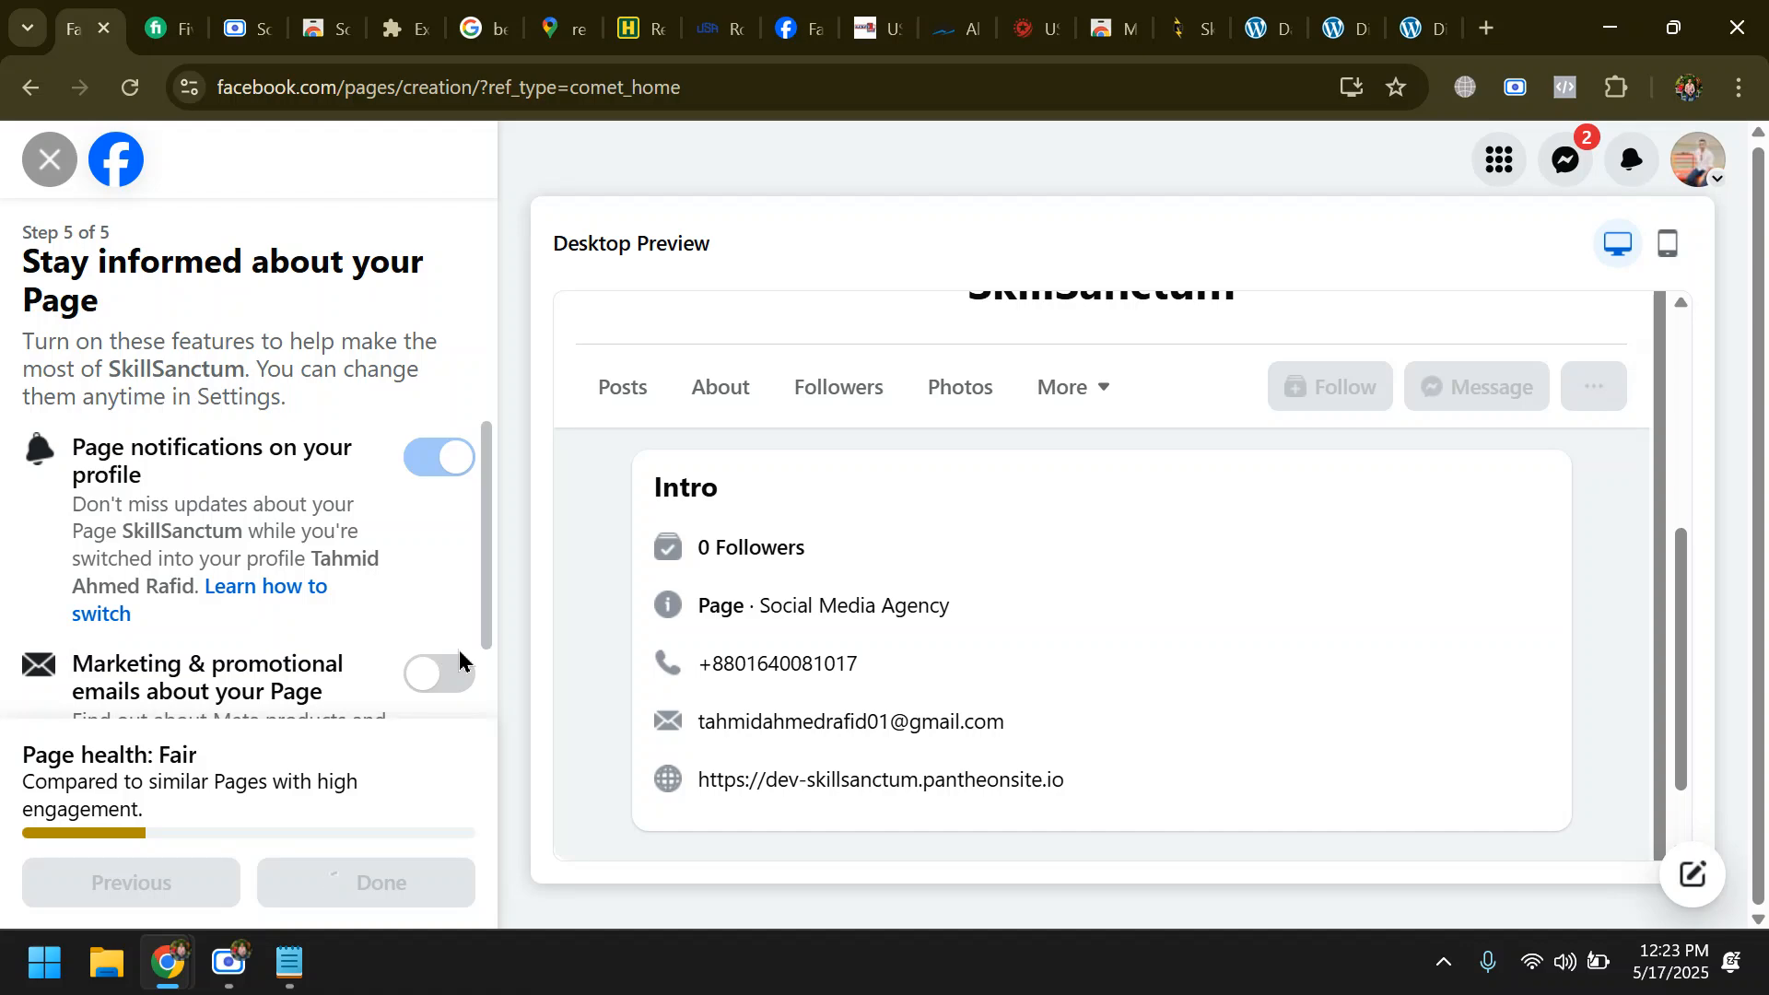
pyautogui.scroll(-1, 398, 549)
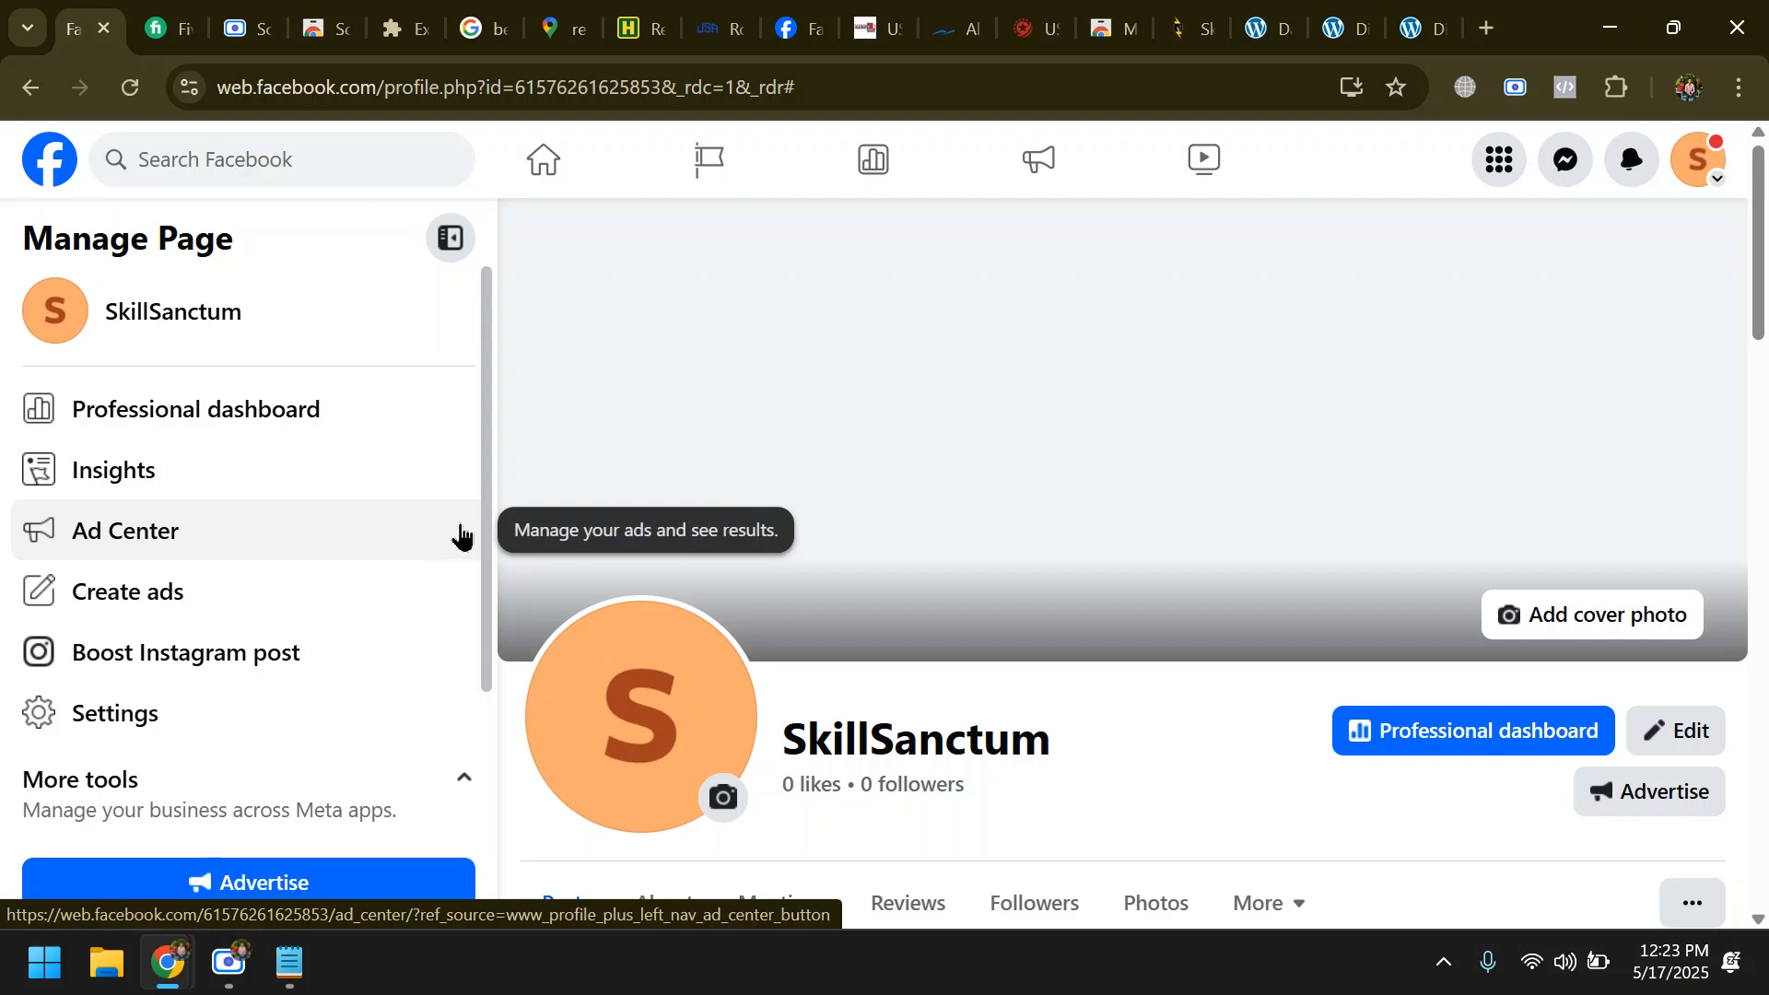
pyautogui.scroll(-2, 369, 590)
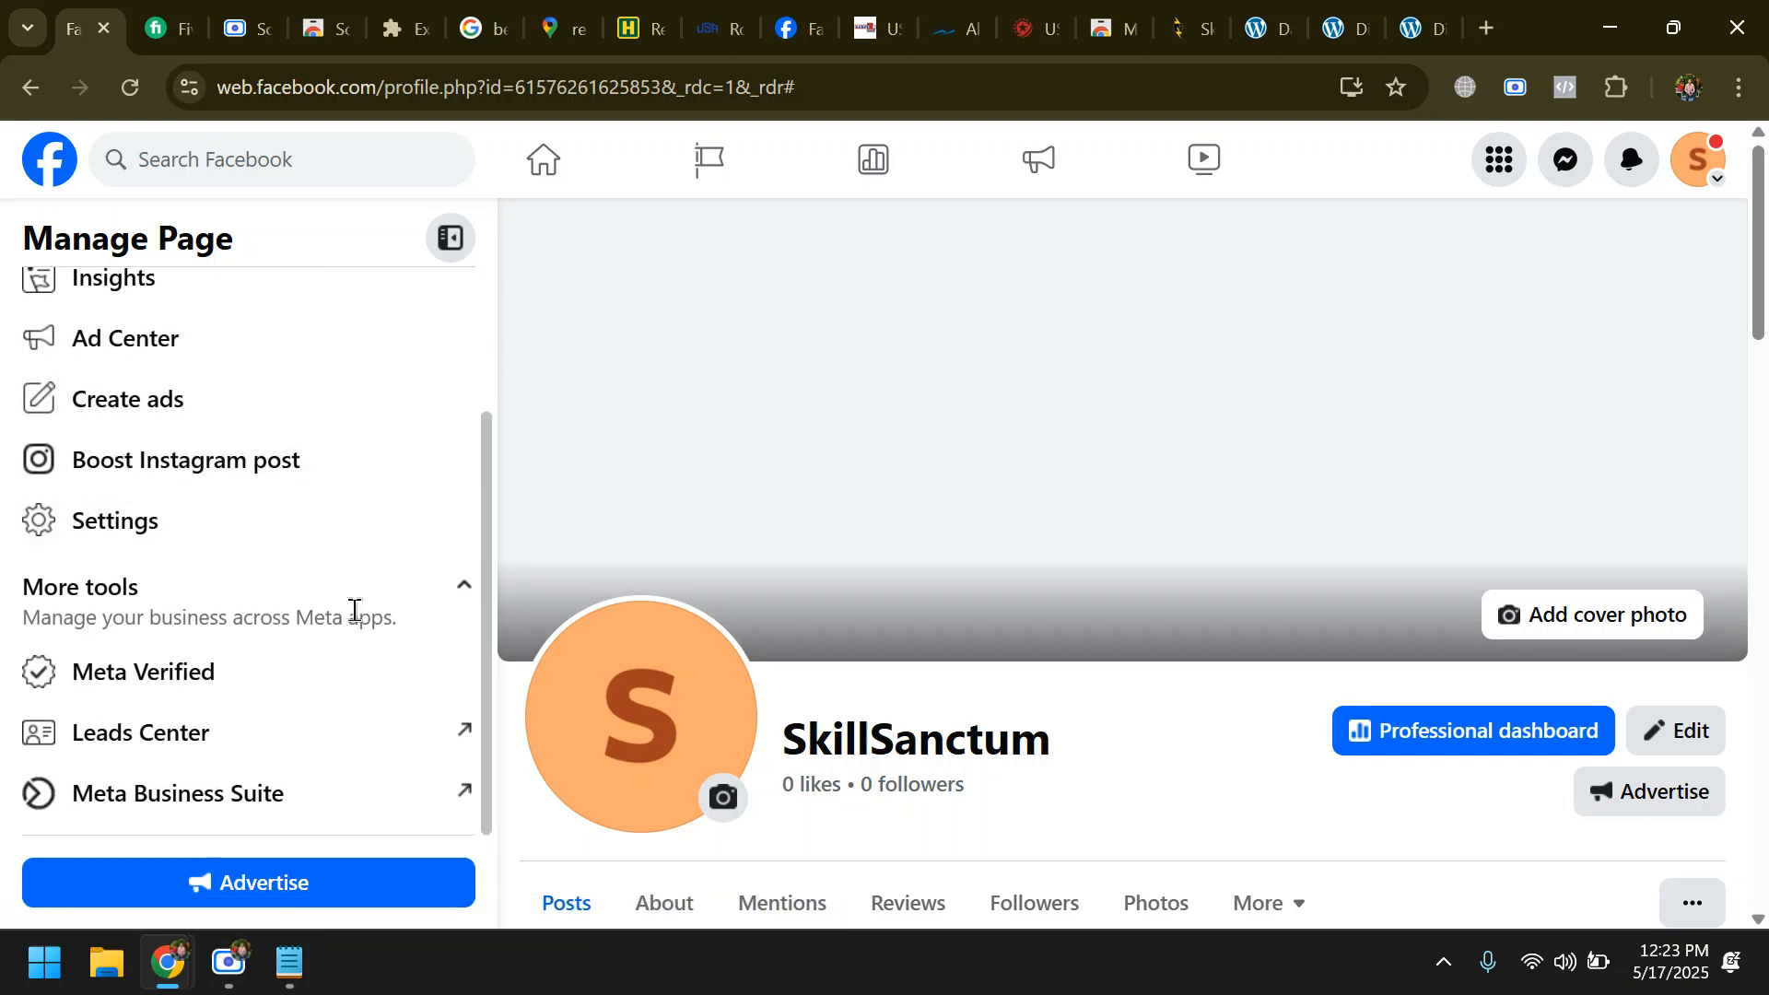
pyautogui.scroll(2, 341, 636)
pyautogui.scroll(-2, 333, 658)
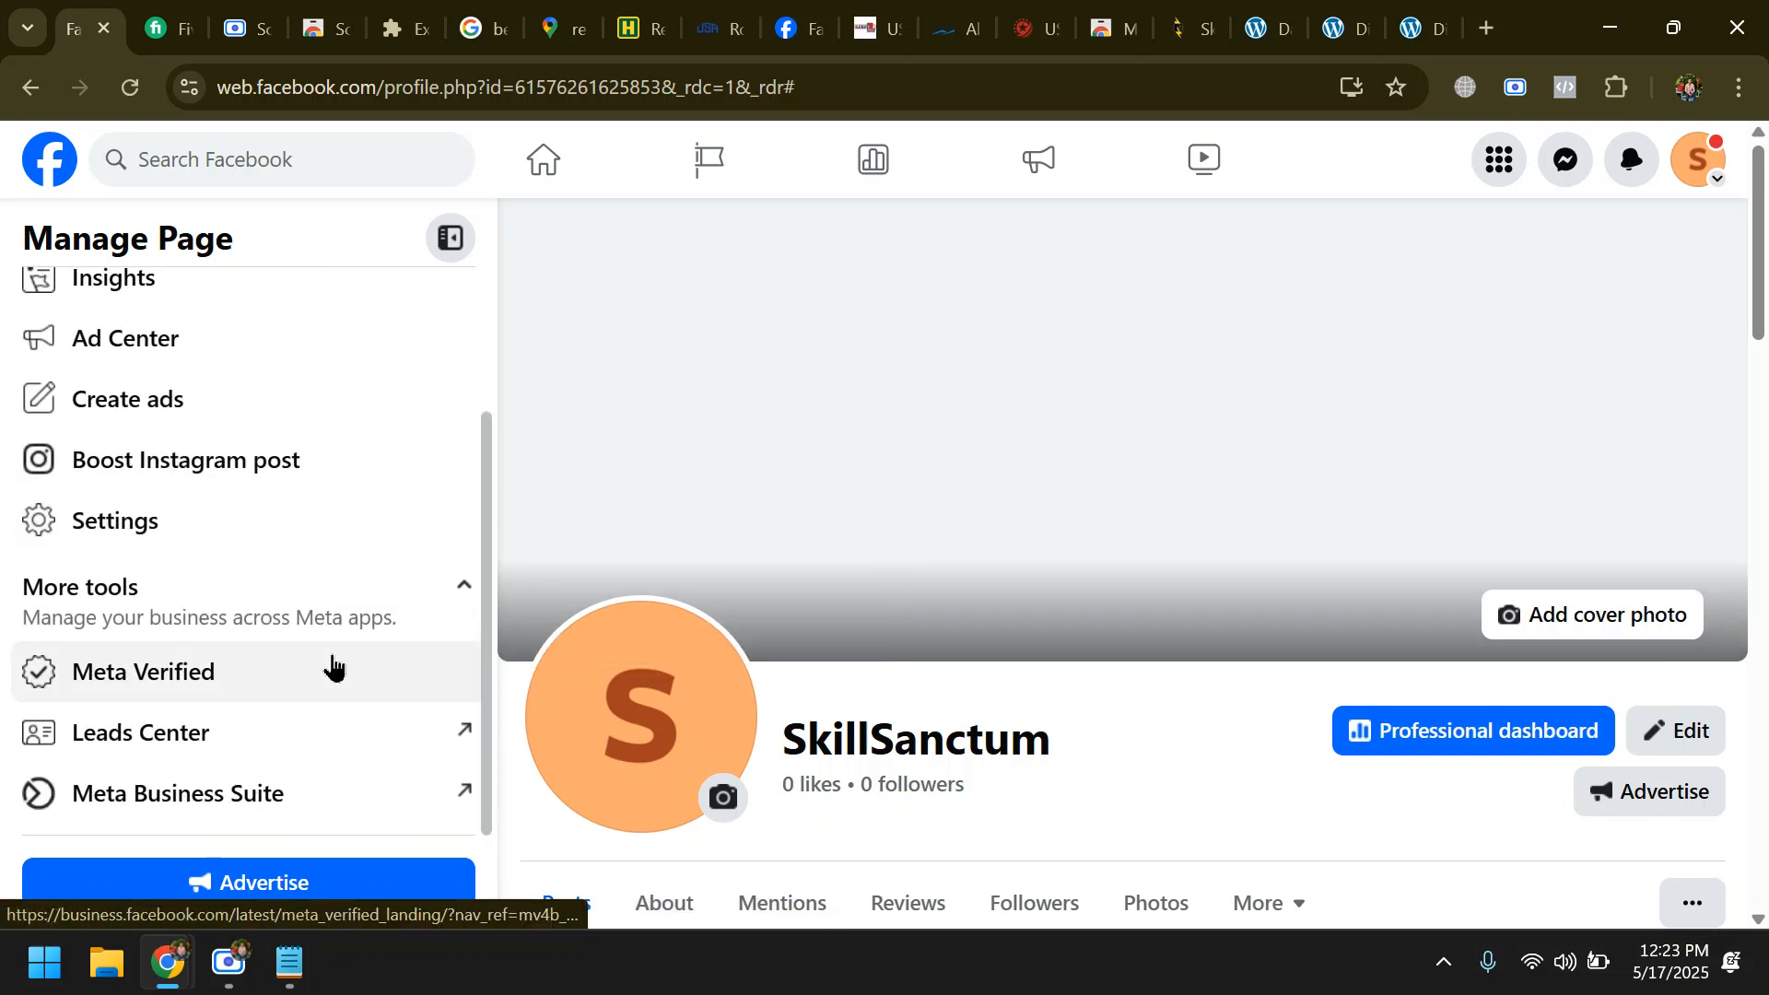
pyautogui.scroll(2, 442, 682)
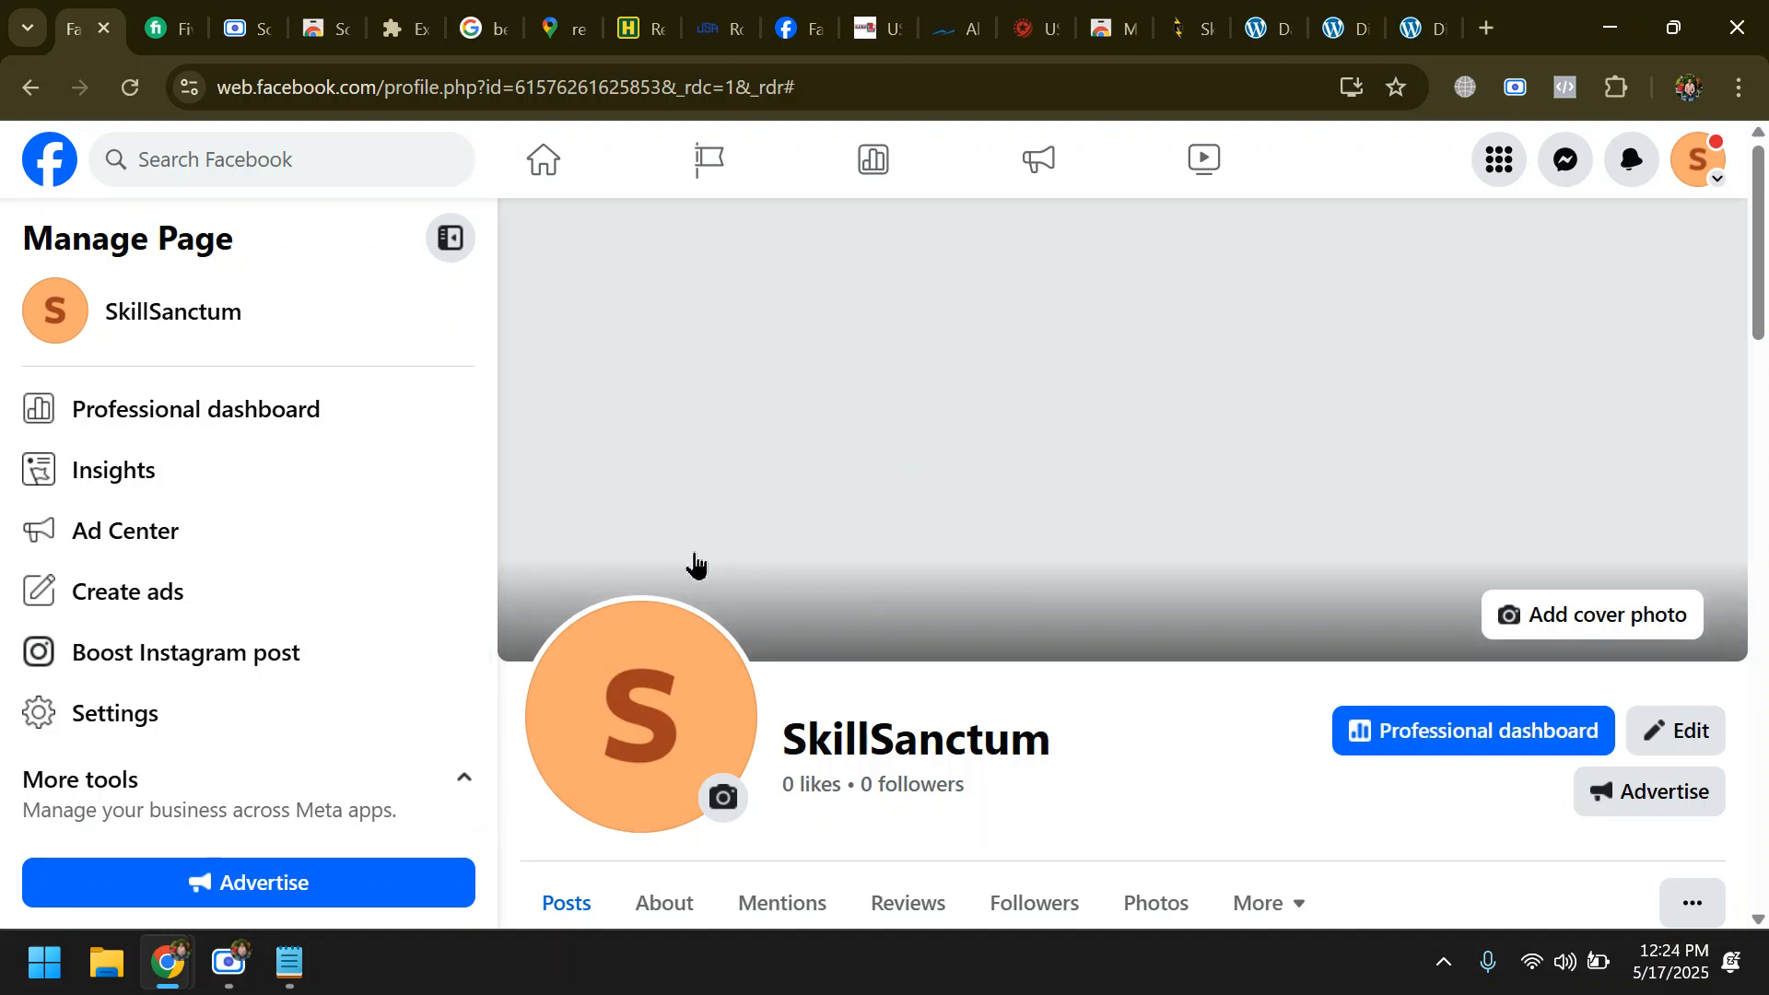
pyautogui.scroll(-2, 356, 526)
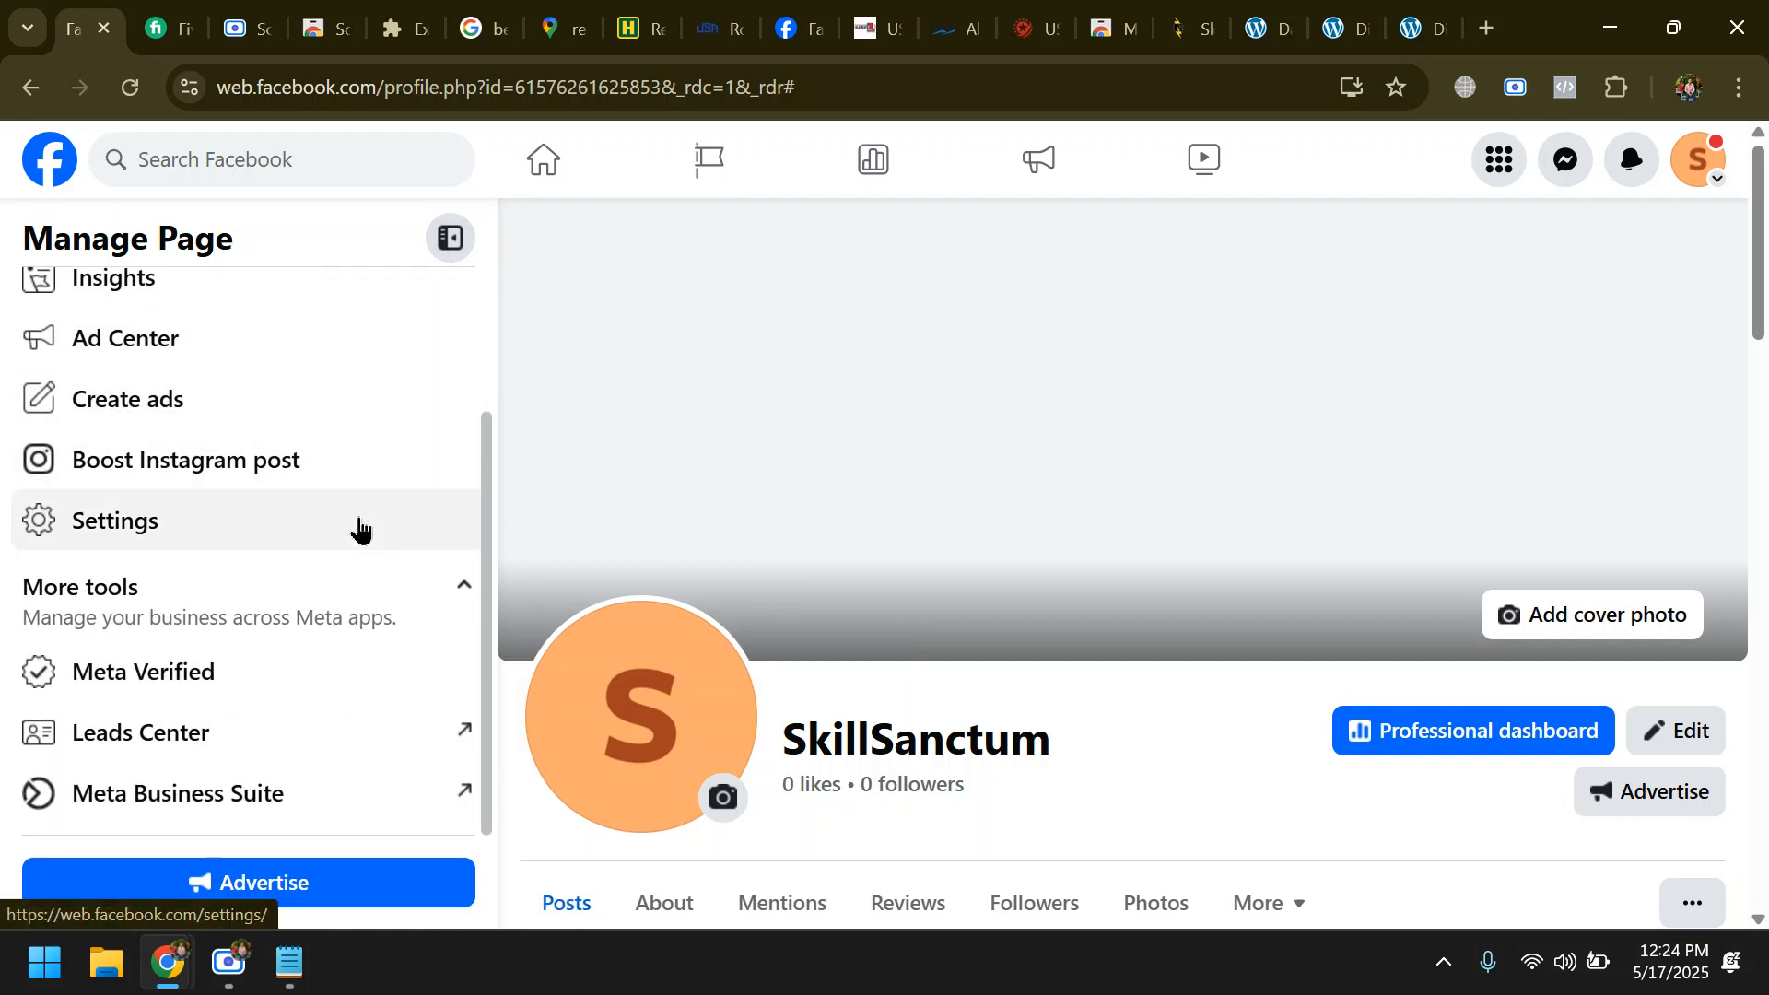
pyautogui.scroll(2, 348, 525)
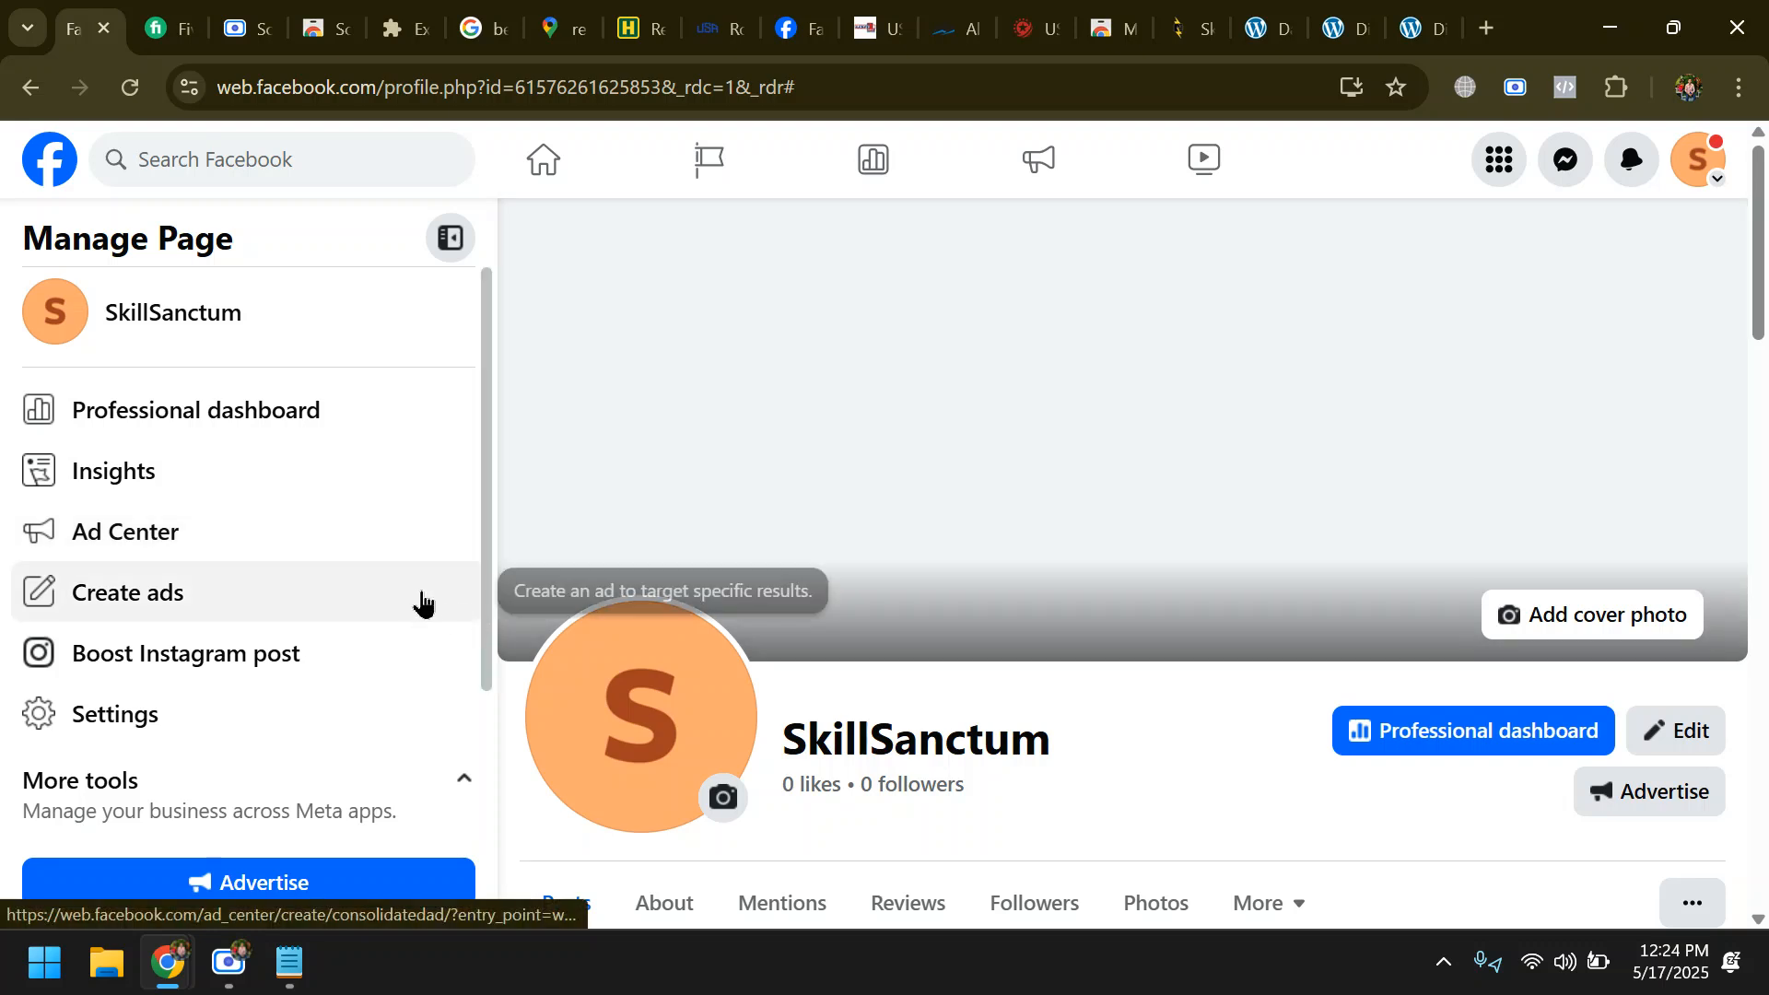
pyautogui.scroll(-2, 430, 580)
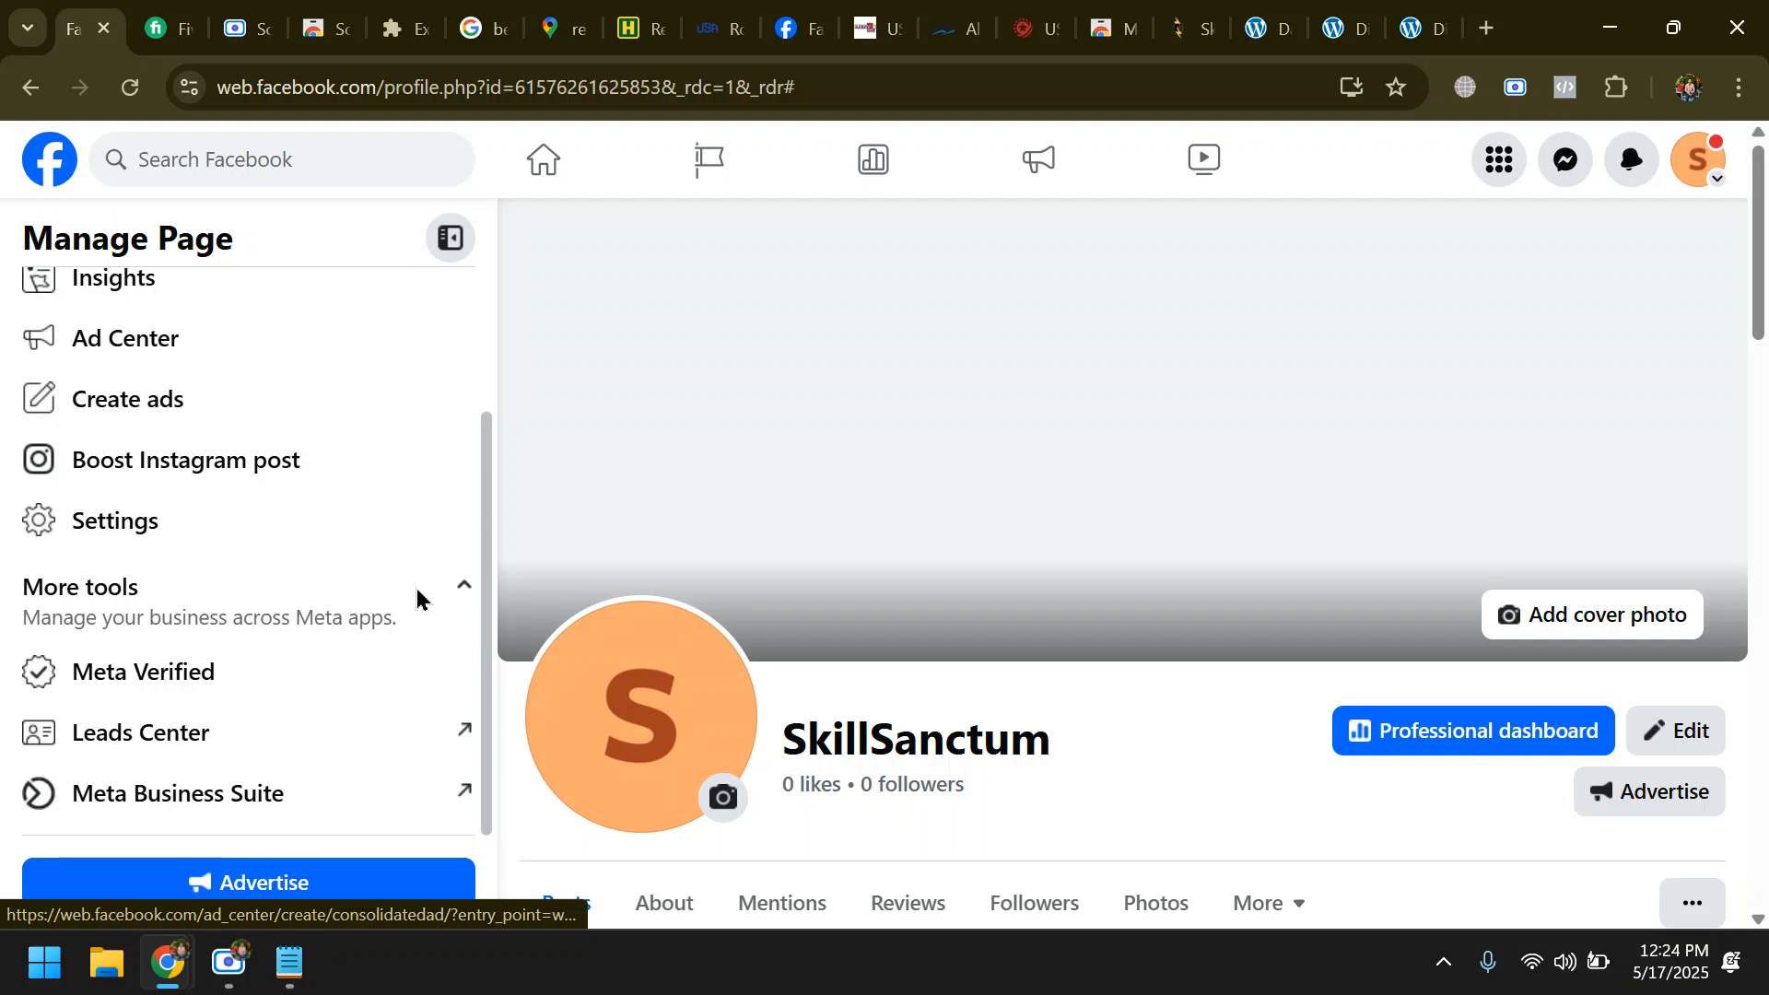
pyautogui.scroll(2, 415, 599)
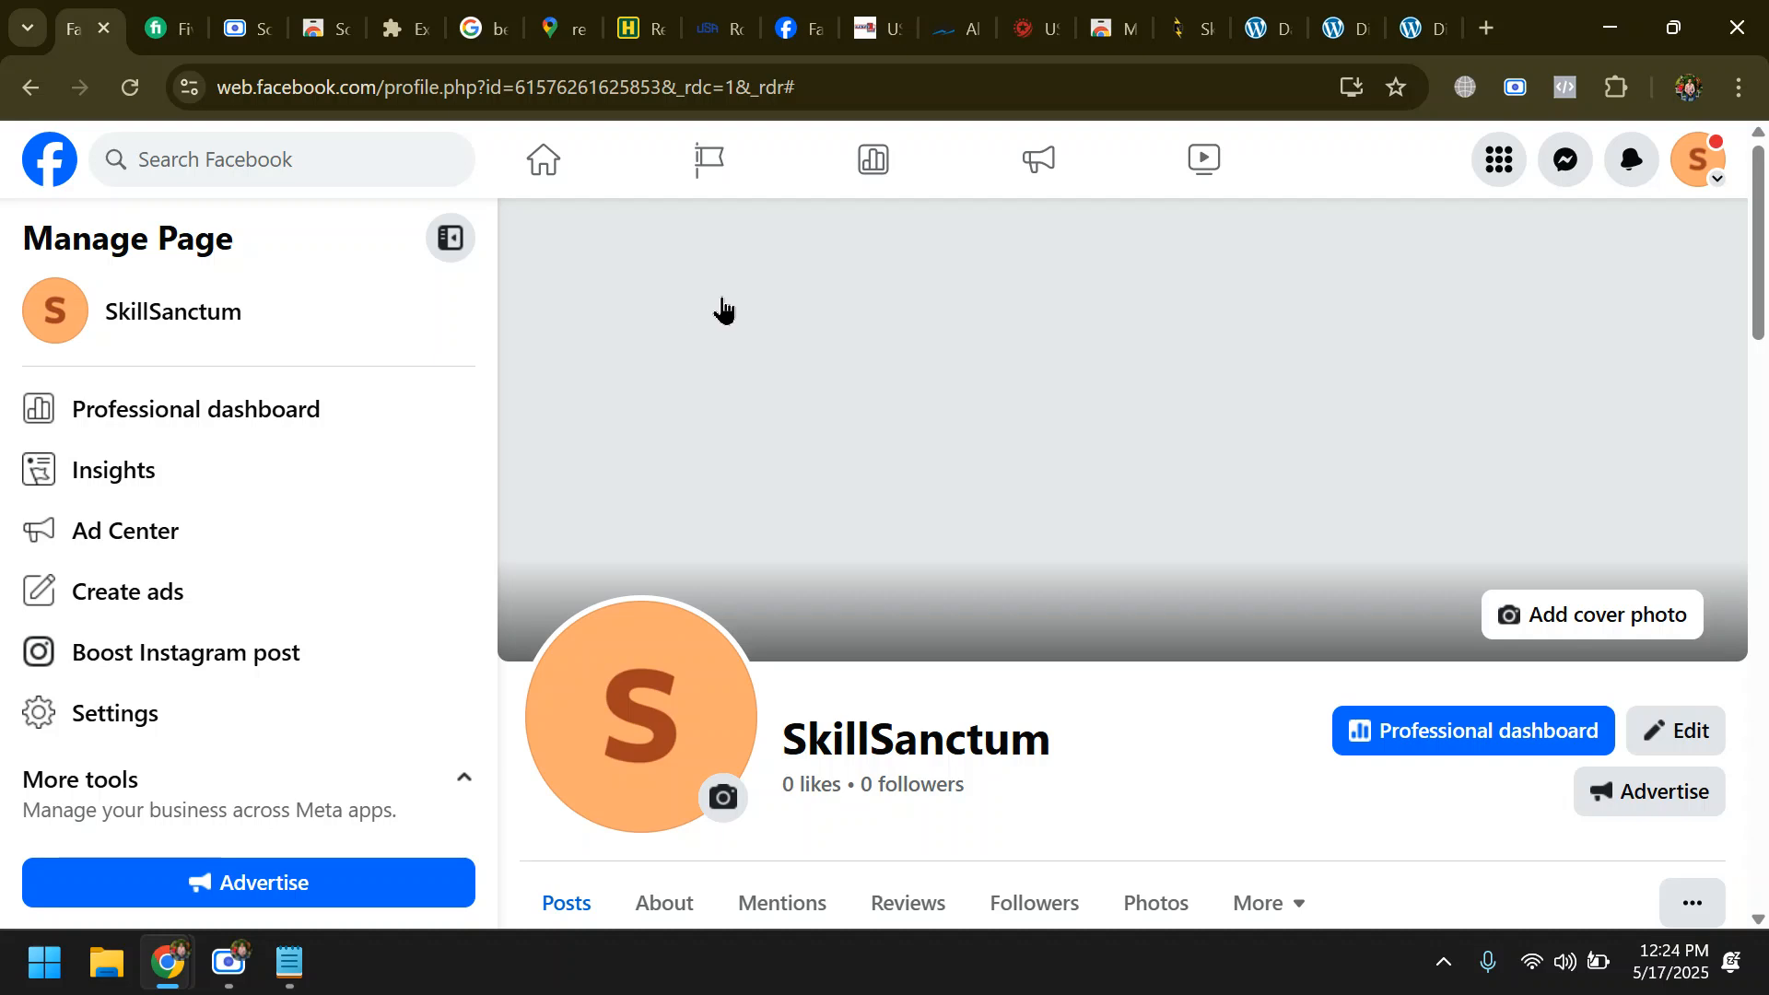
# - Switch to Notepad, add blank lines below the list of website addresses, and return to the browser
pyautogui.click(293, 975)
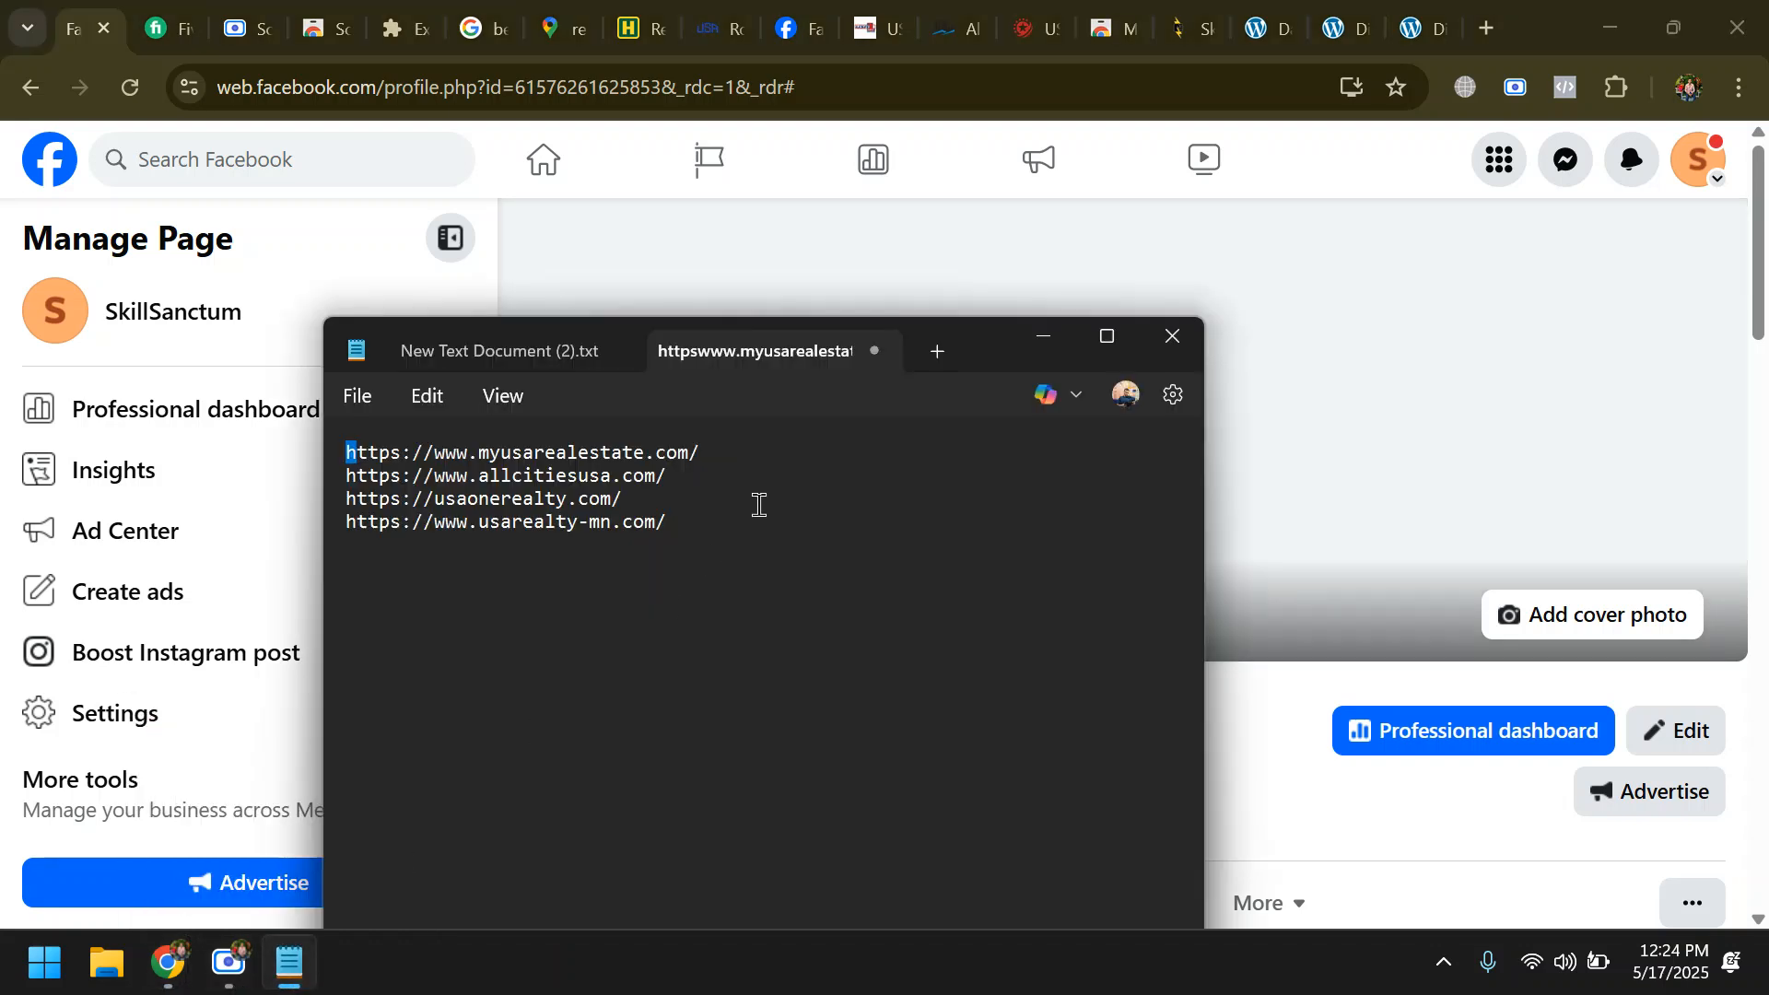
pyautogui.click(729, 533)
pyautogui.click(1522, 41)
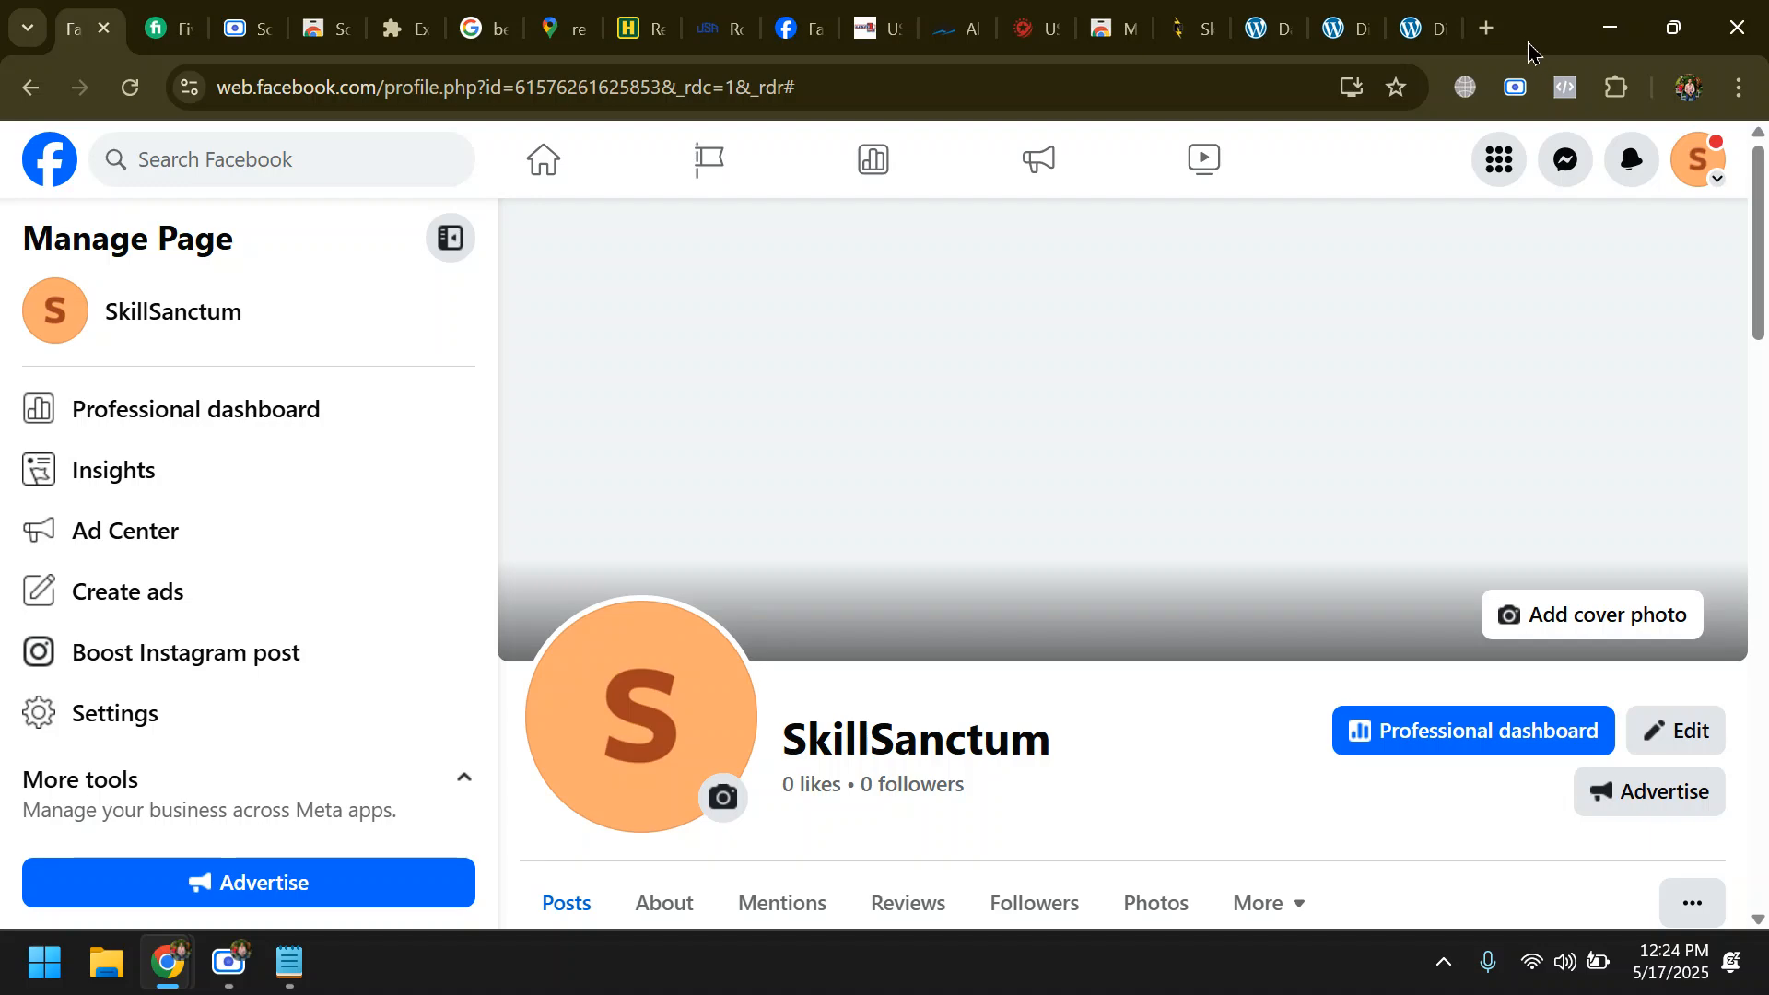
# - Search Google for "facebook ads manager" in a new browser tab
pyautogui.click(1486, 28)
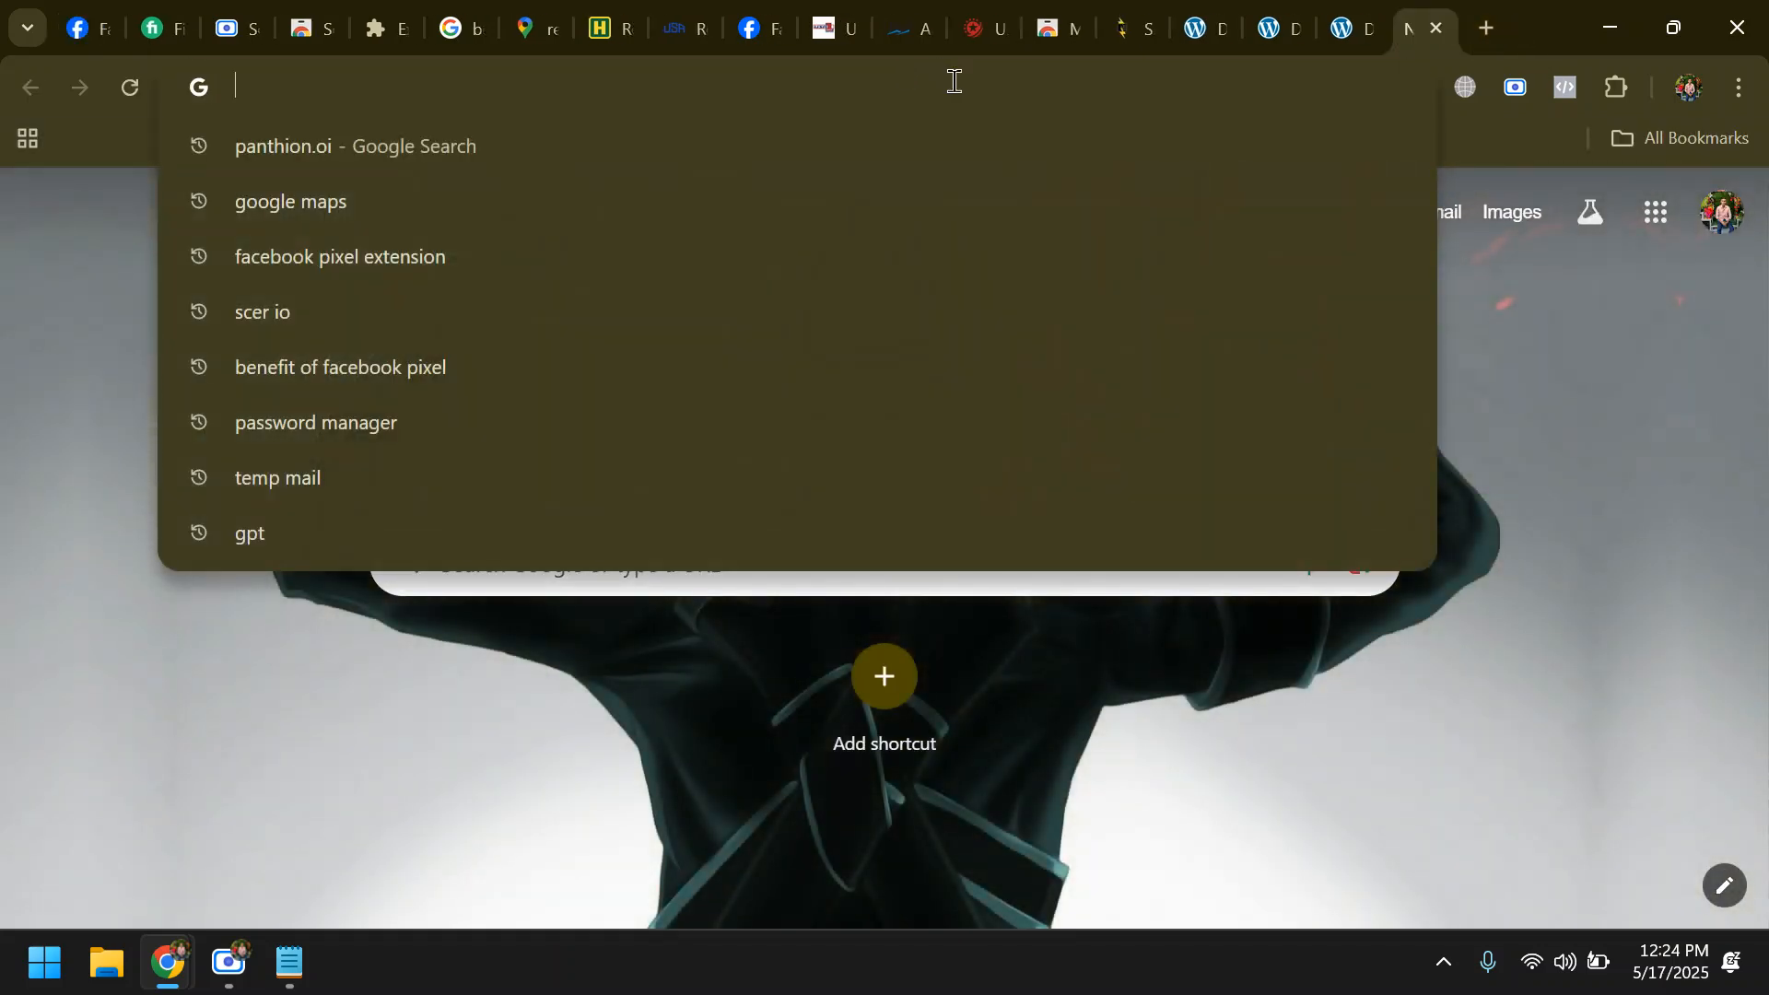
pyautogui.write('facebook ad')
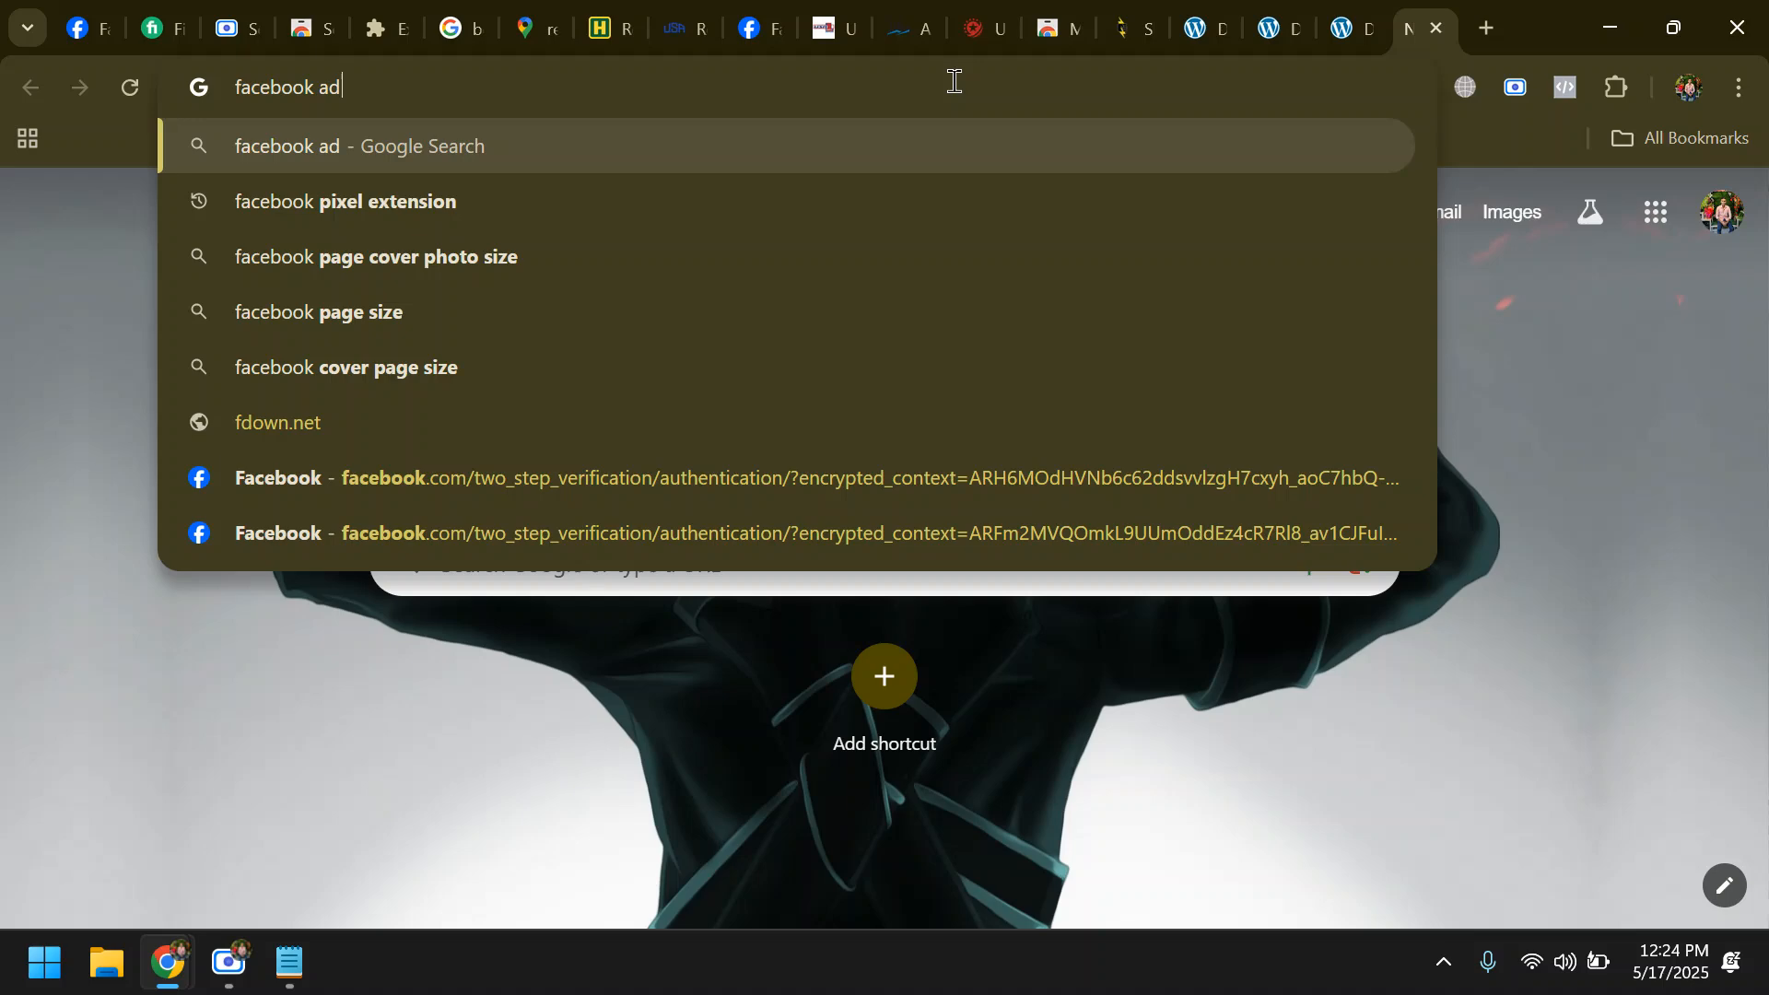
pyautogui.write('s')
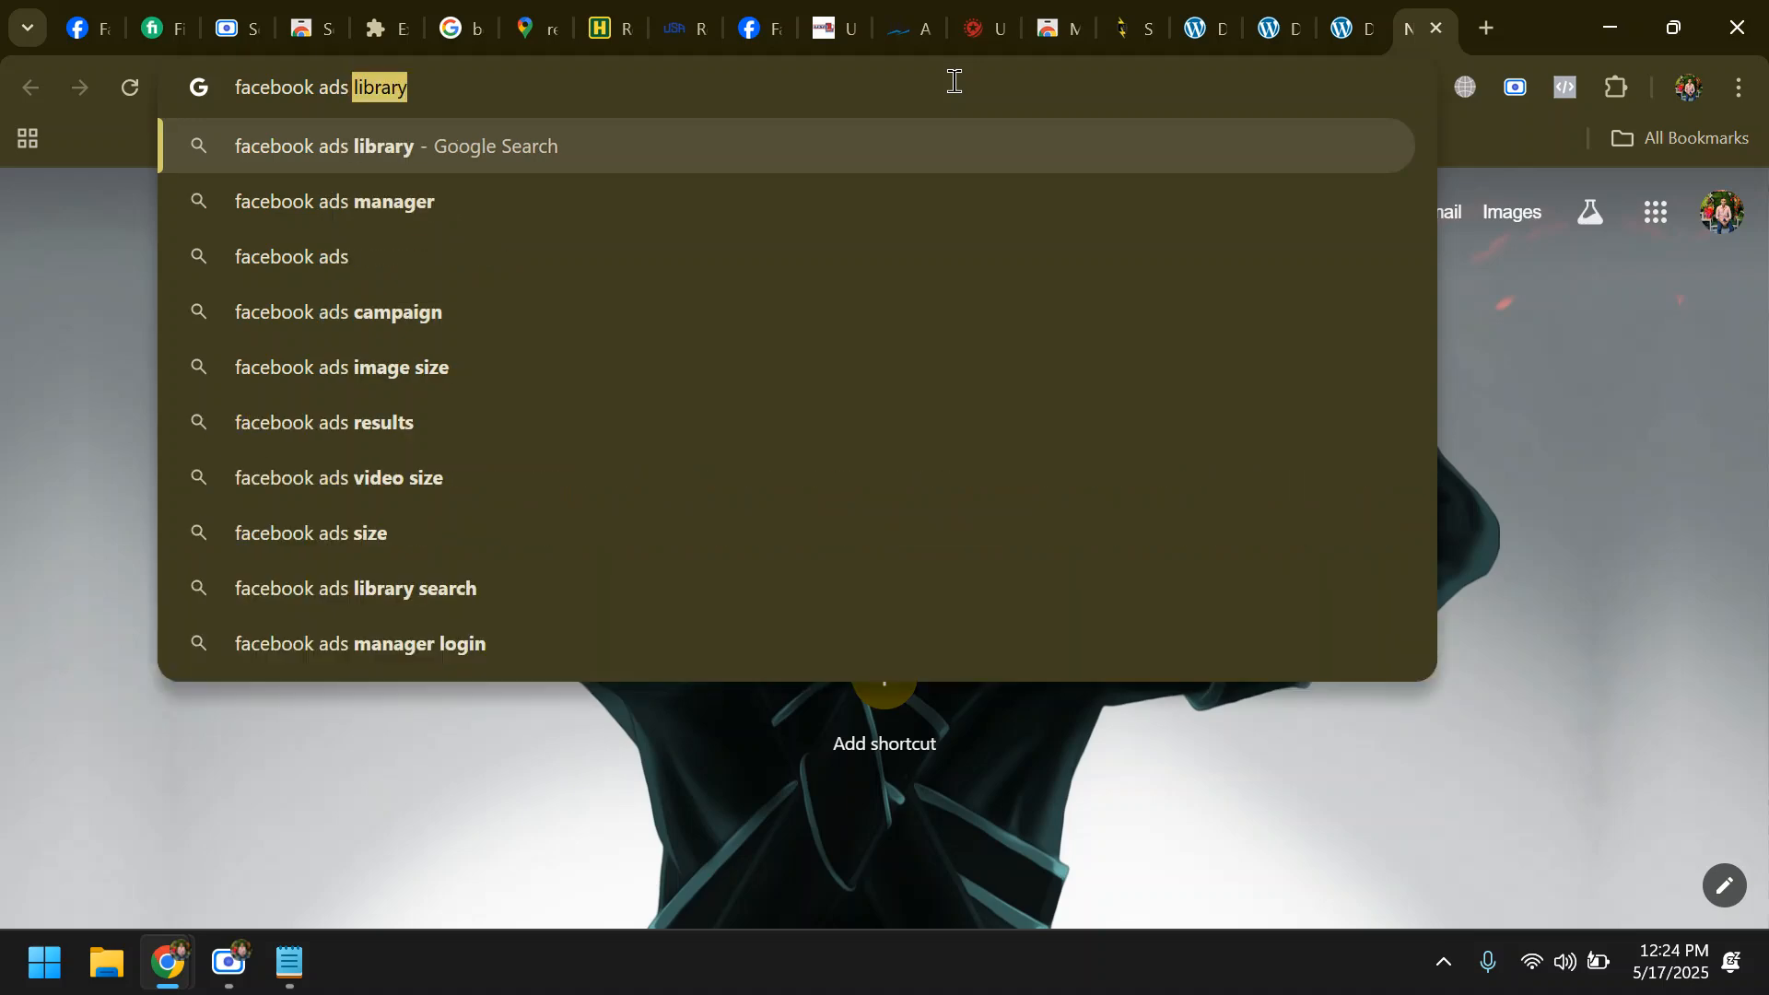
pyautogui.press('Down')
pyautogui.press('Return')
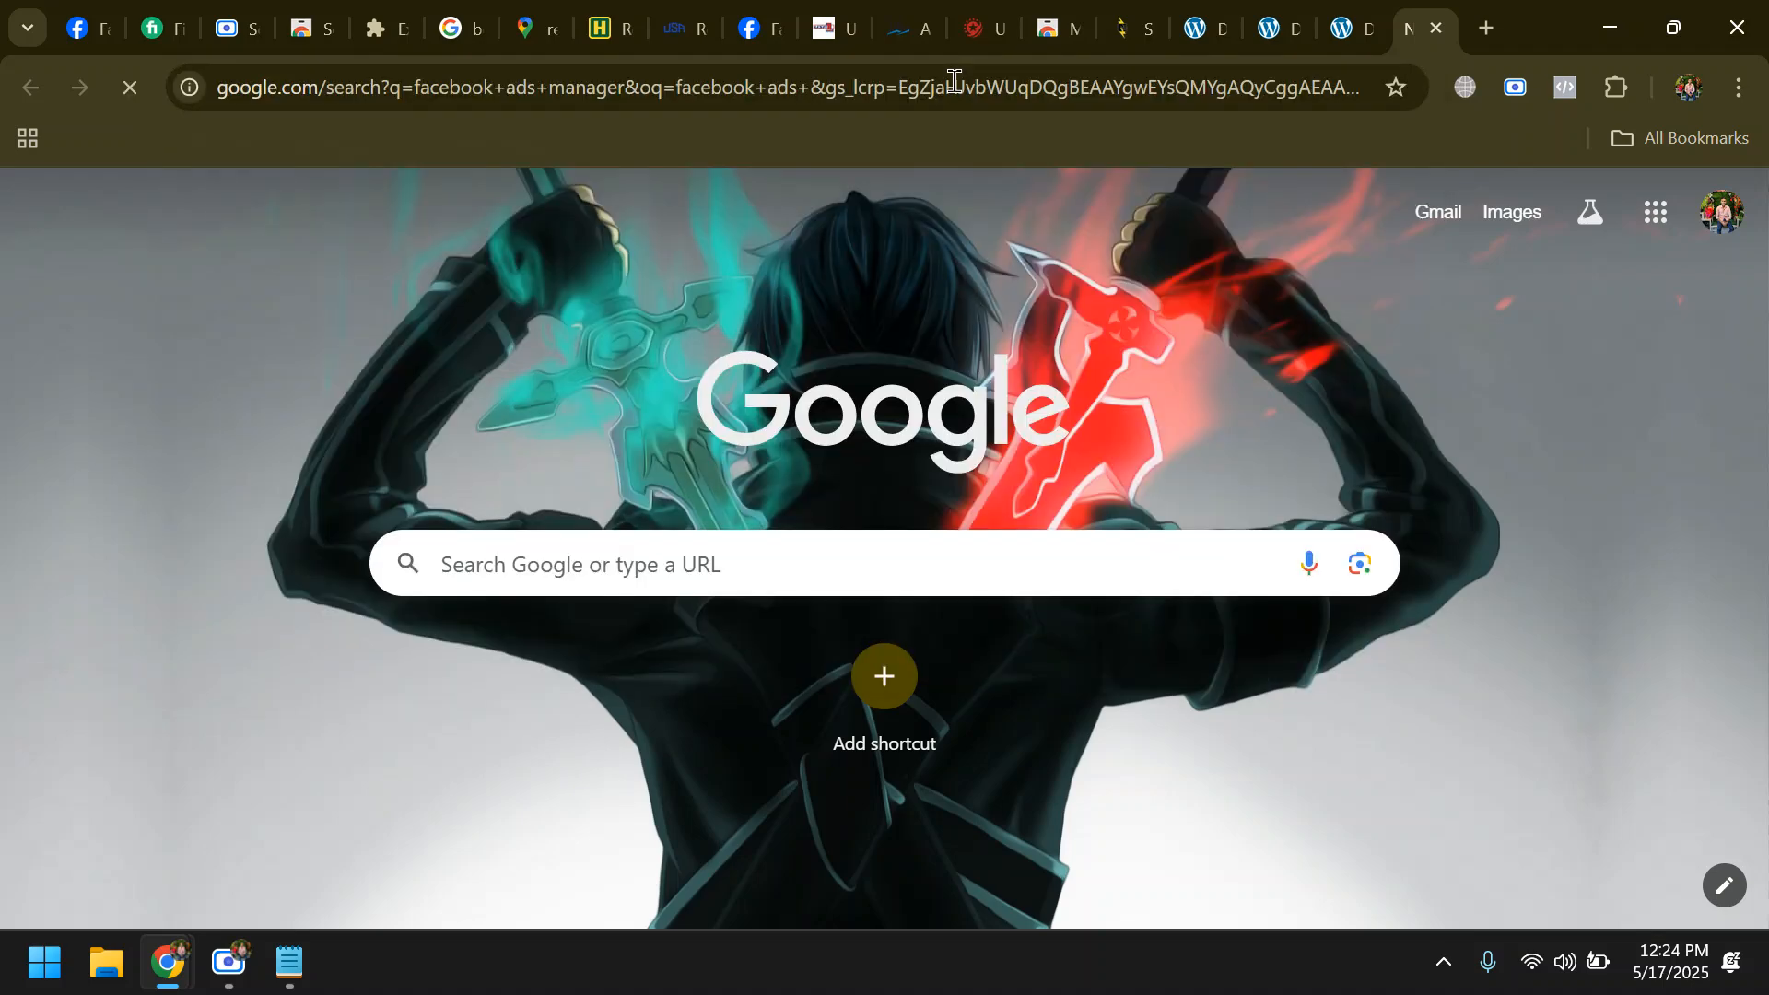
# - Copy the search phrase "facebook ads manager" into the Notepad note below the website addresses, followed by " >"
pyautogui.moveTo(566, 191); pyautogui.dragTo(244, 215)
pyautogui.hotkey('ctrl', 'c')
pyautogui.click(289, 962)
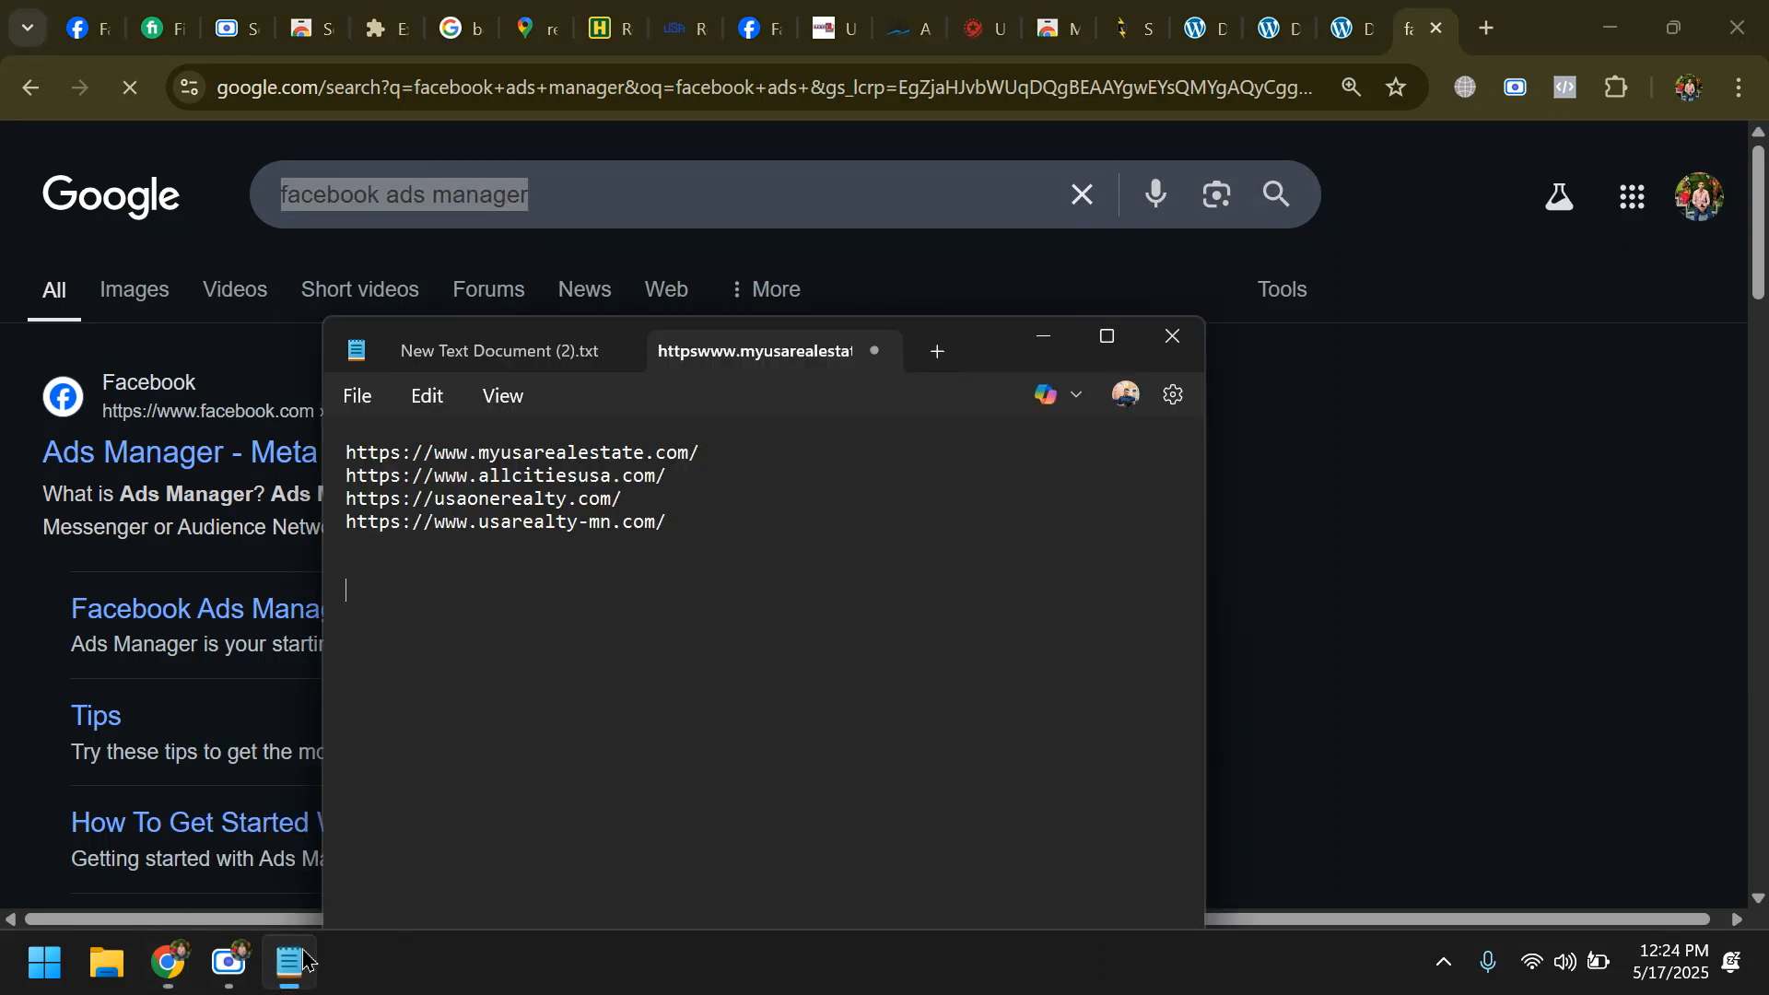
pyautogui.hotkey('ctrl', 'v')
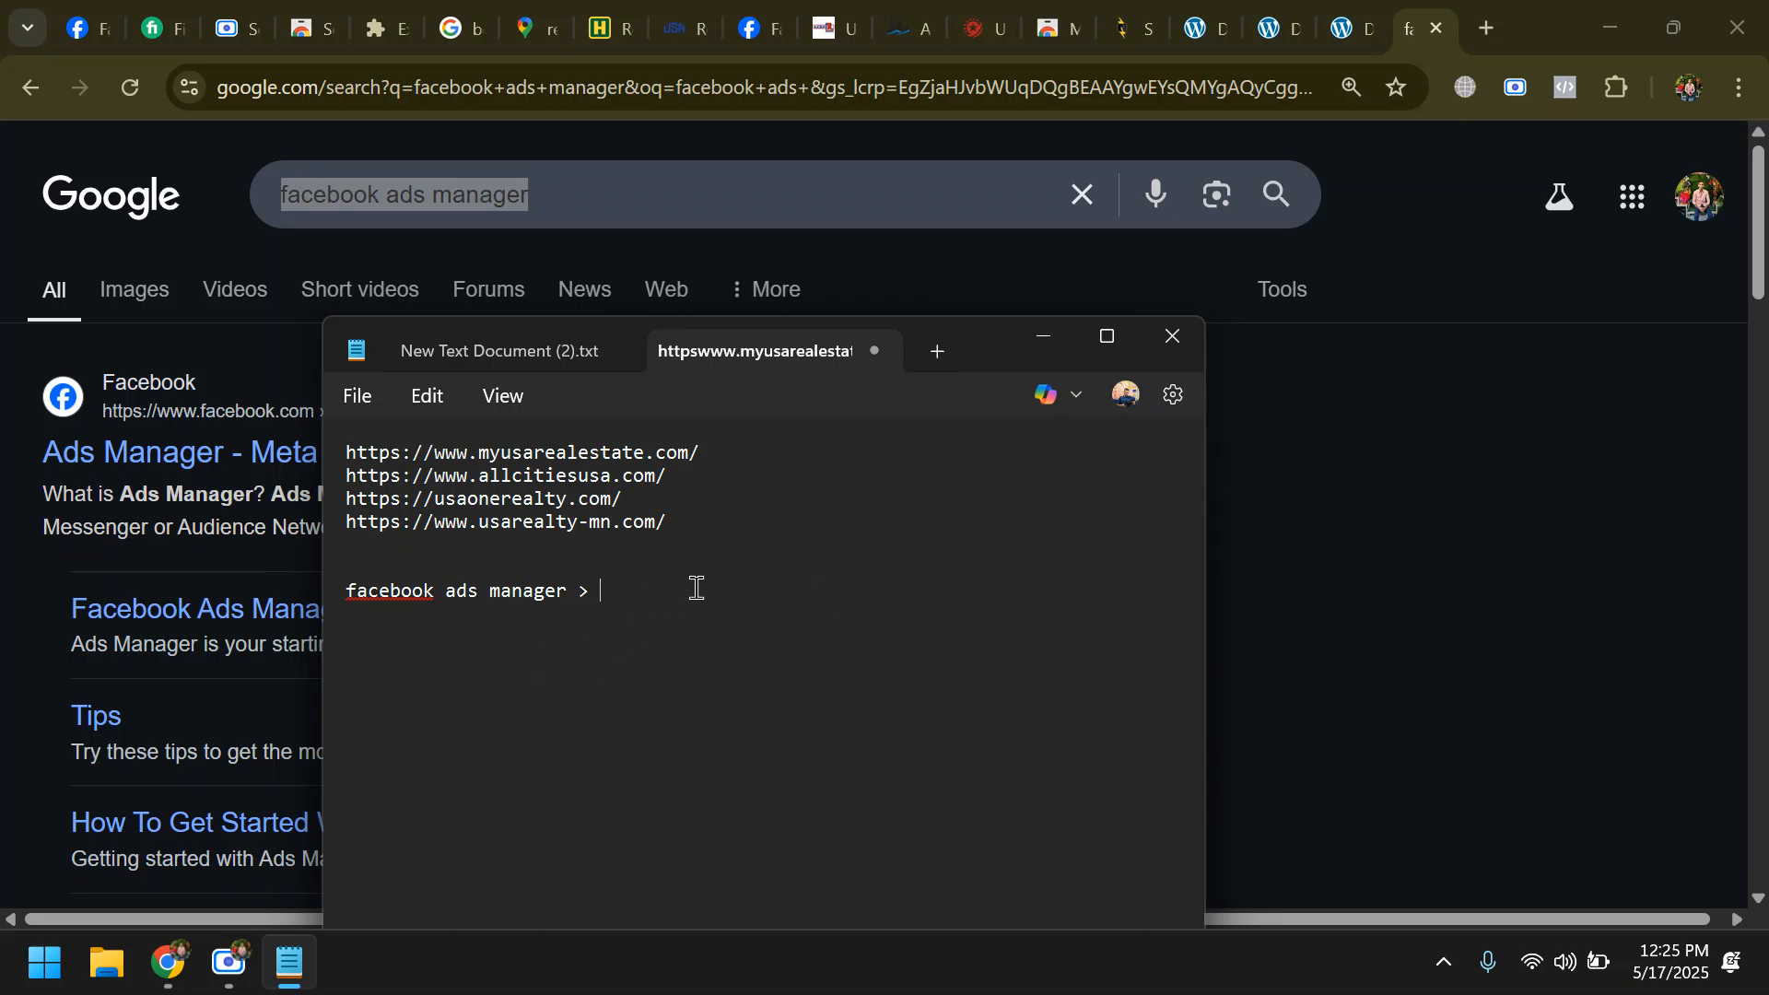
# - Maximize the note, enlarge its text to 210%, and highlight the "facebook ads manager >" line for viewing
pyautogui.click(1109, 337)
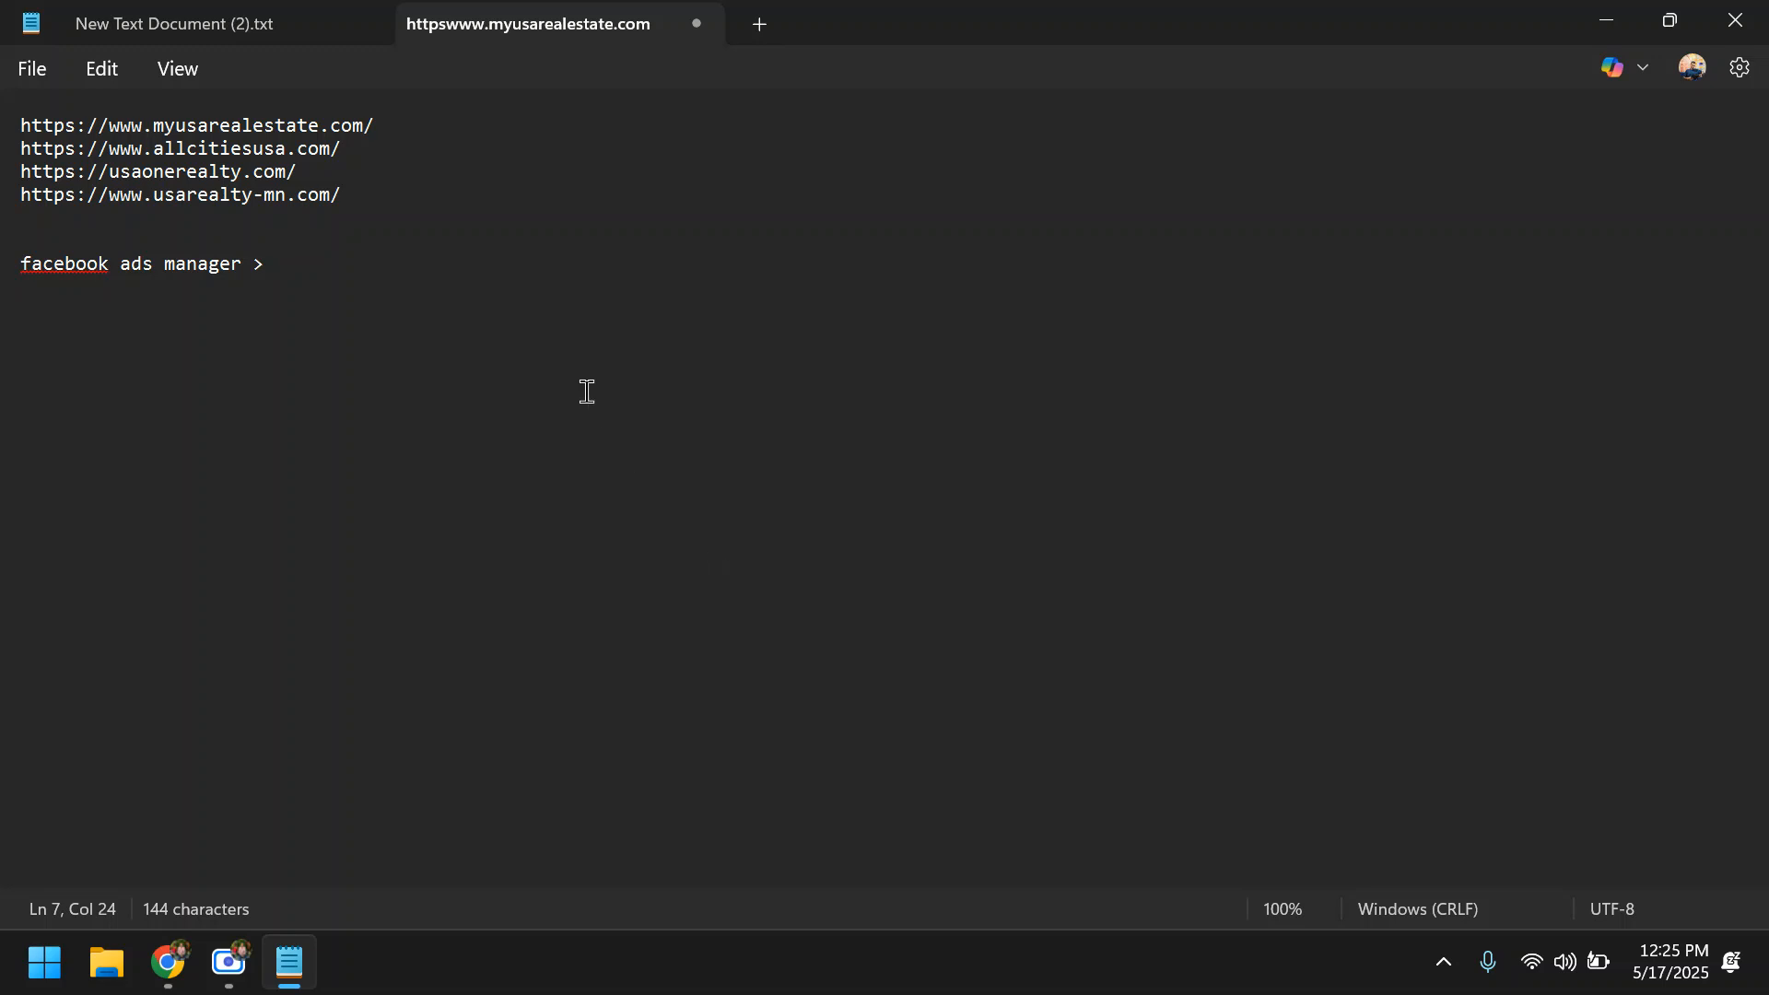
pyautogui.scroll(5, 337, 357)
pyautogui.scroll(3, 315, 498)
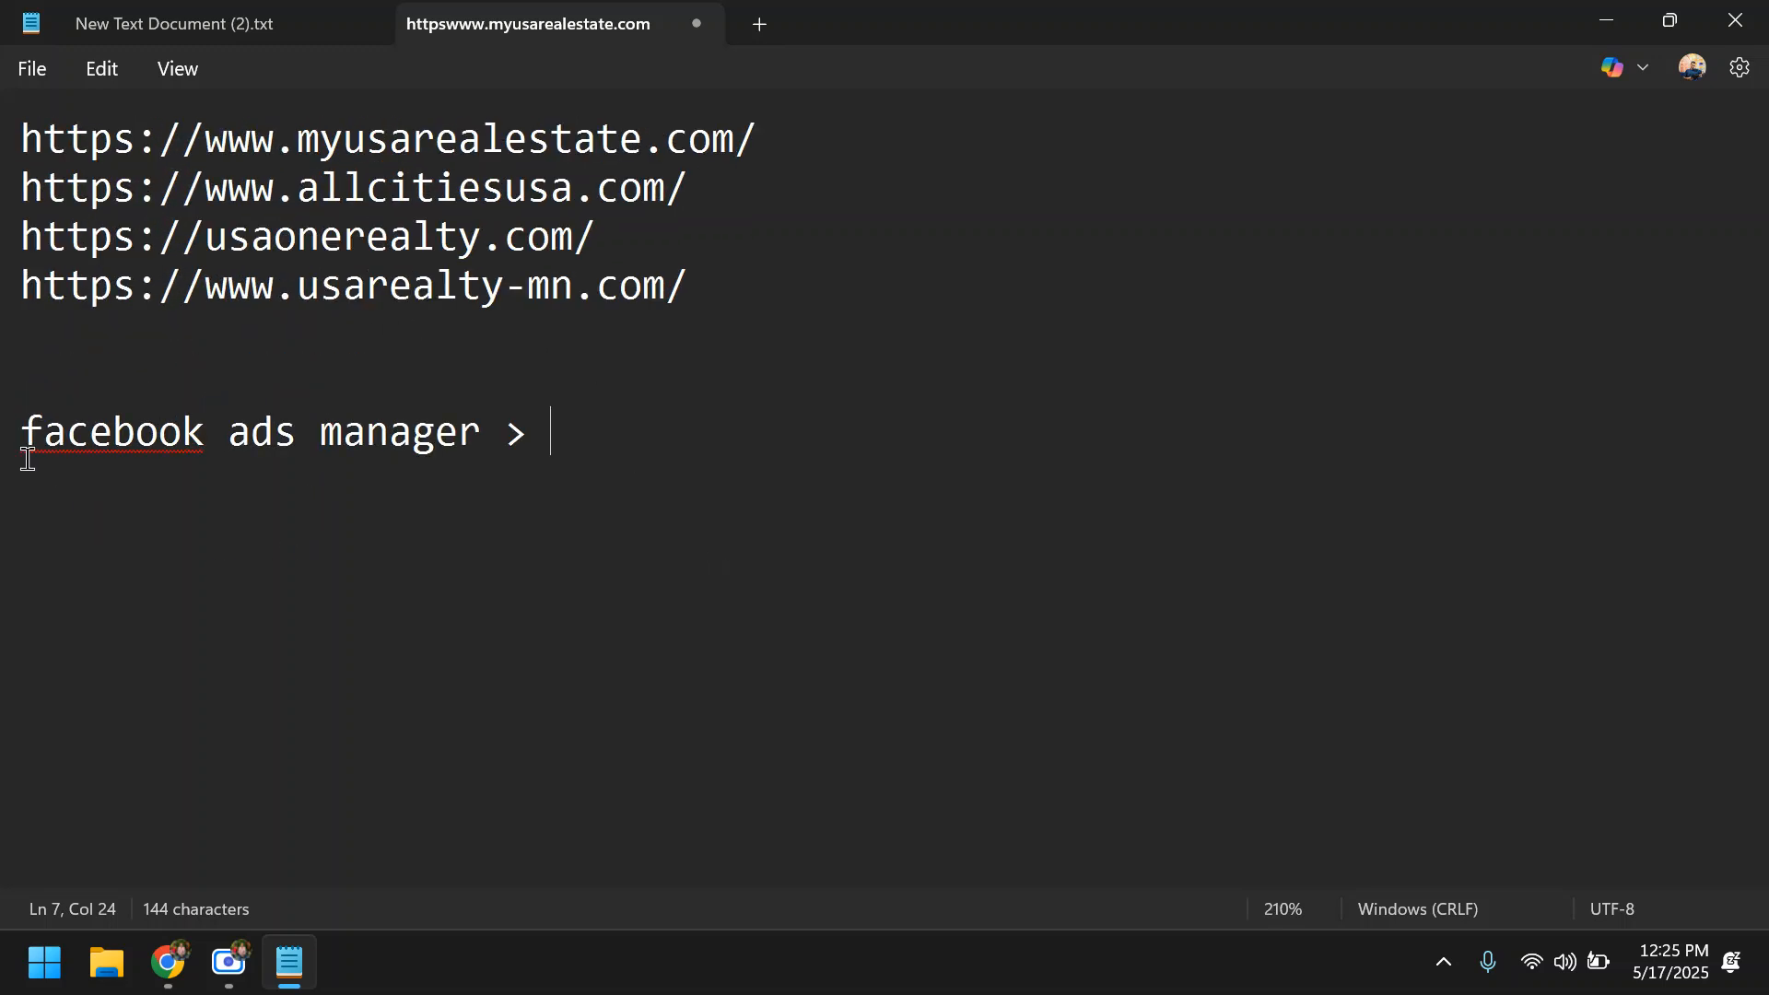
pyautogui.moveTo(22, 432); pyautogui.dragTo(544, 442)
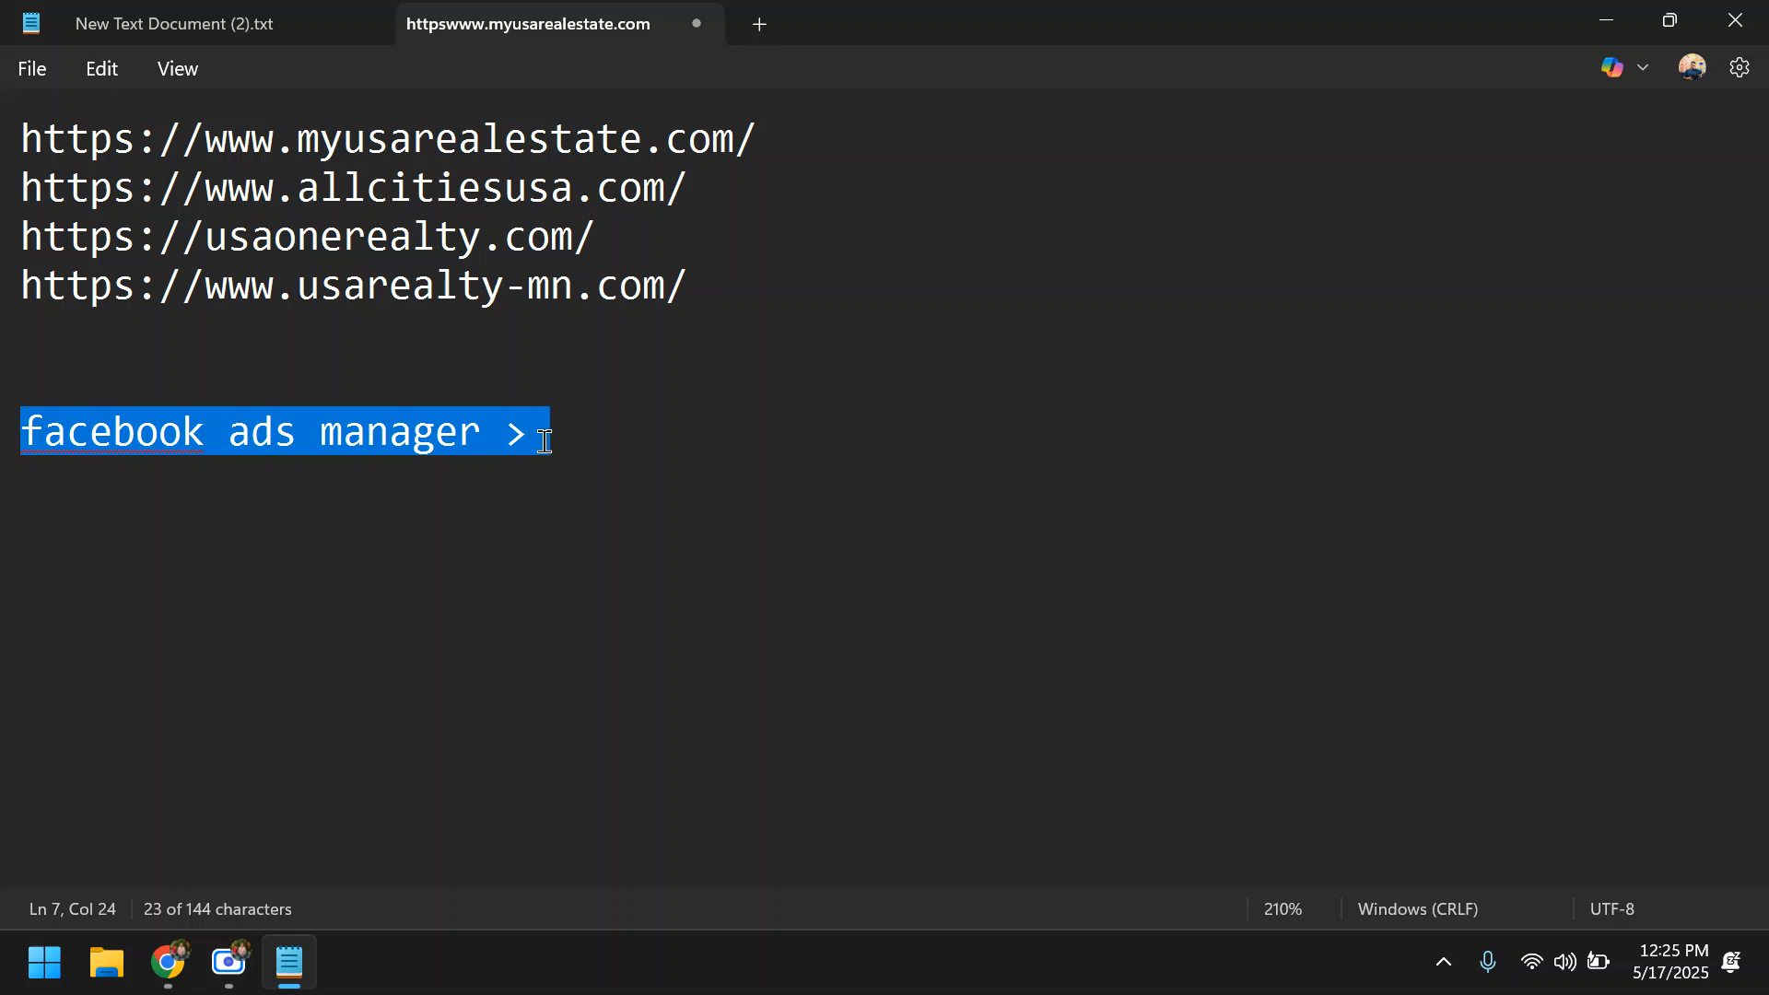
pyautogui.click(584, 433)
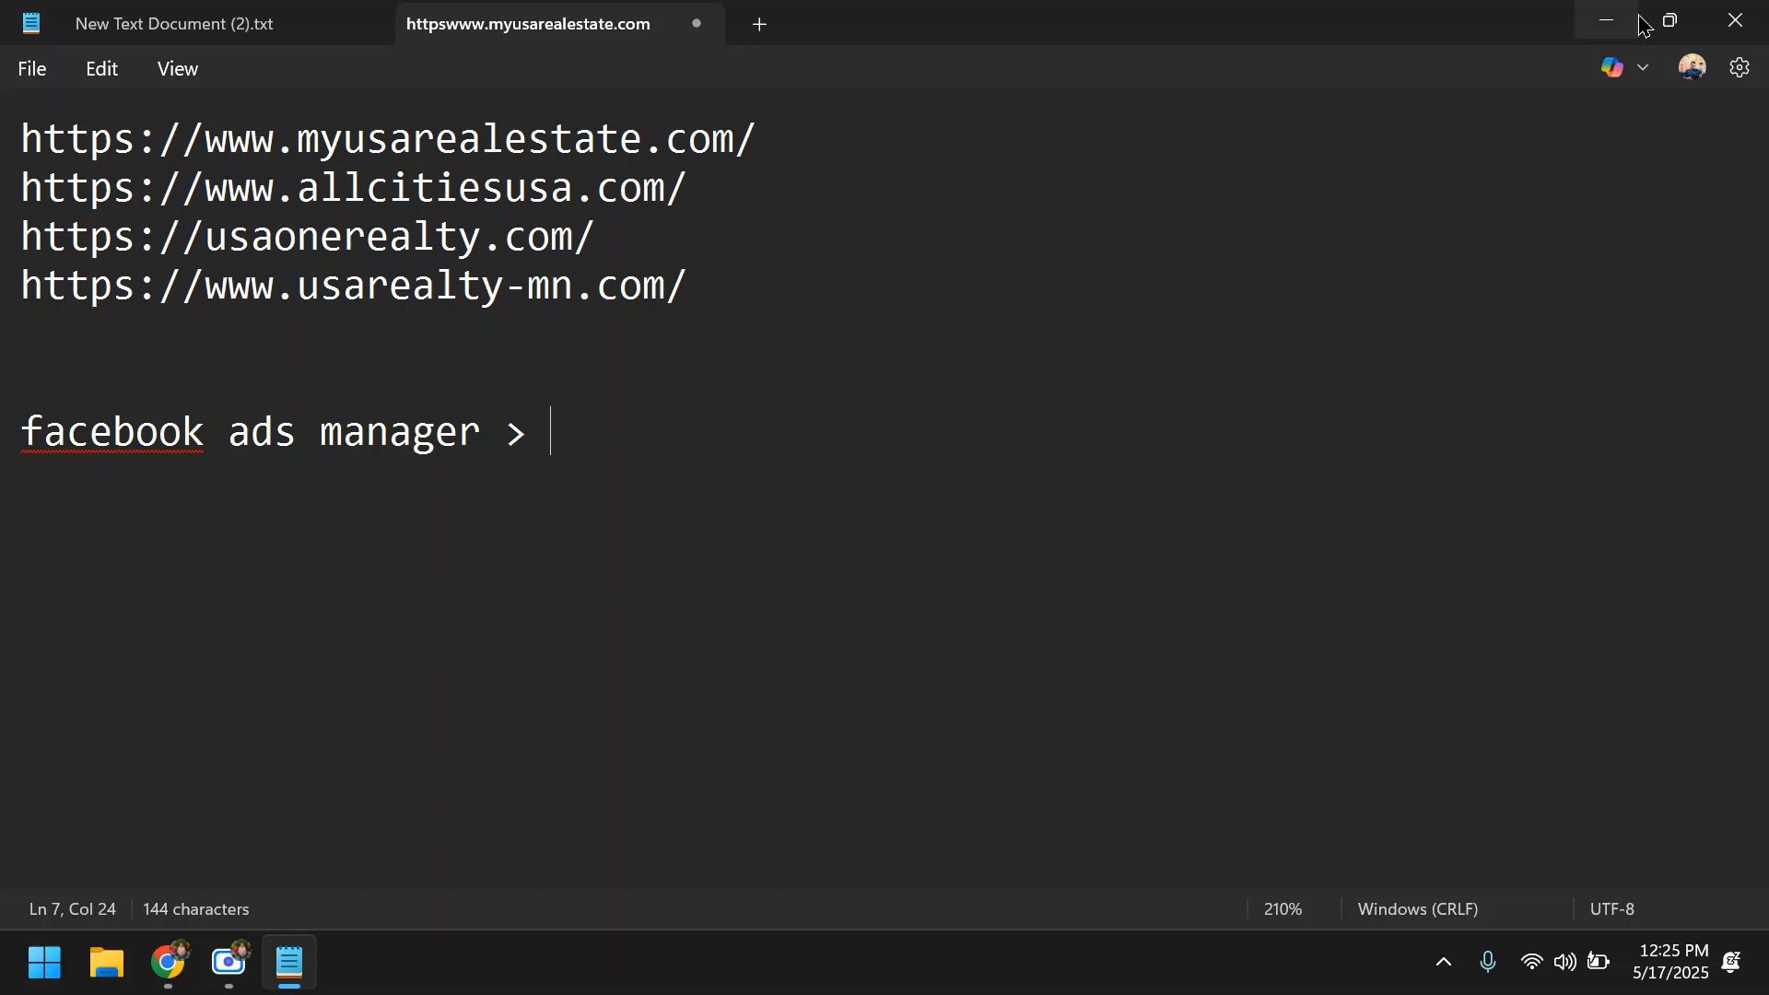
# - Return to the search results, open the "Ads Manager - Meta for Business" result, and close its tab
pyautogui.click(1606, 20)
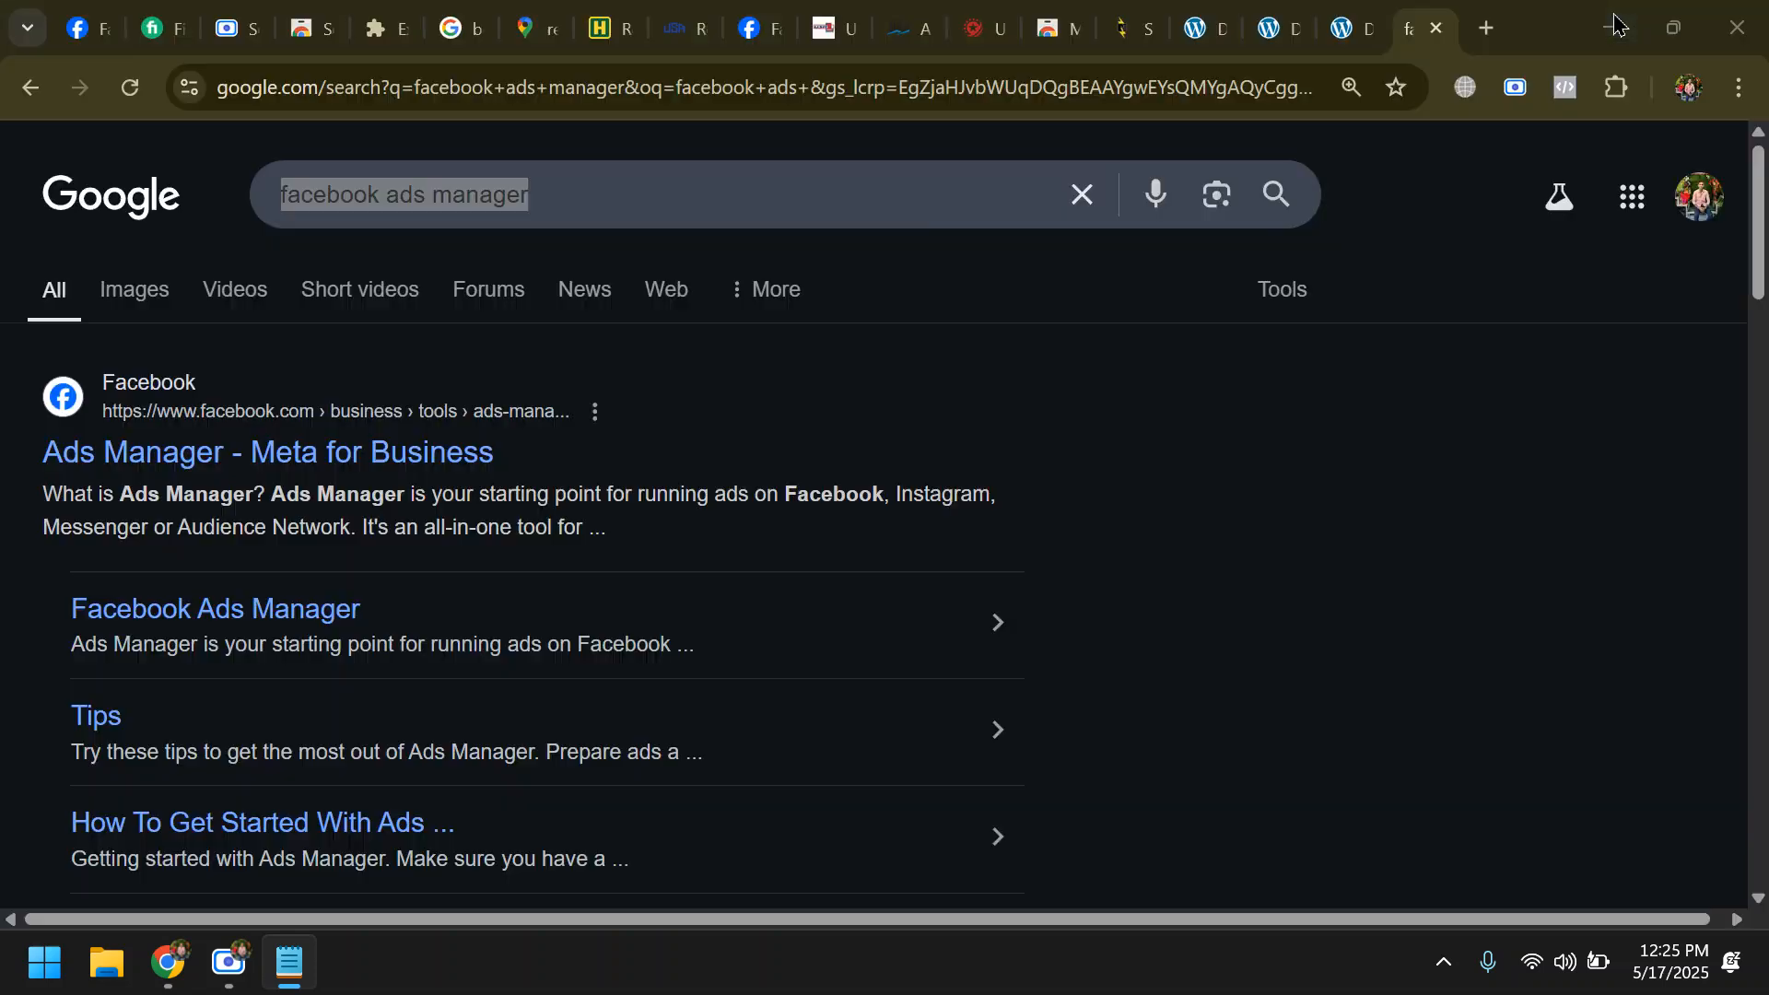
pyautogui.click(318, 455)
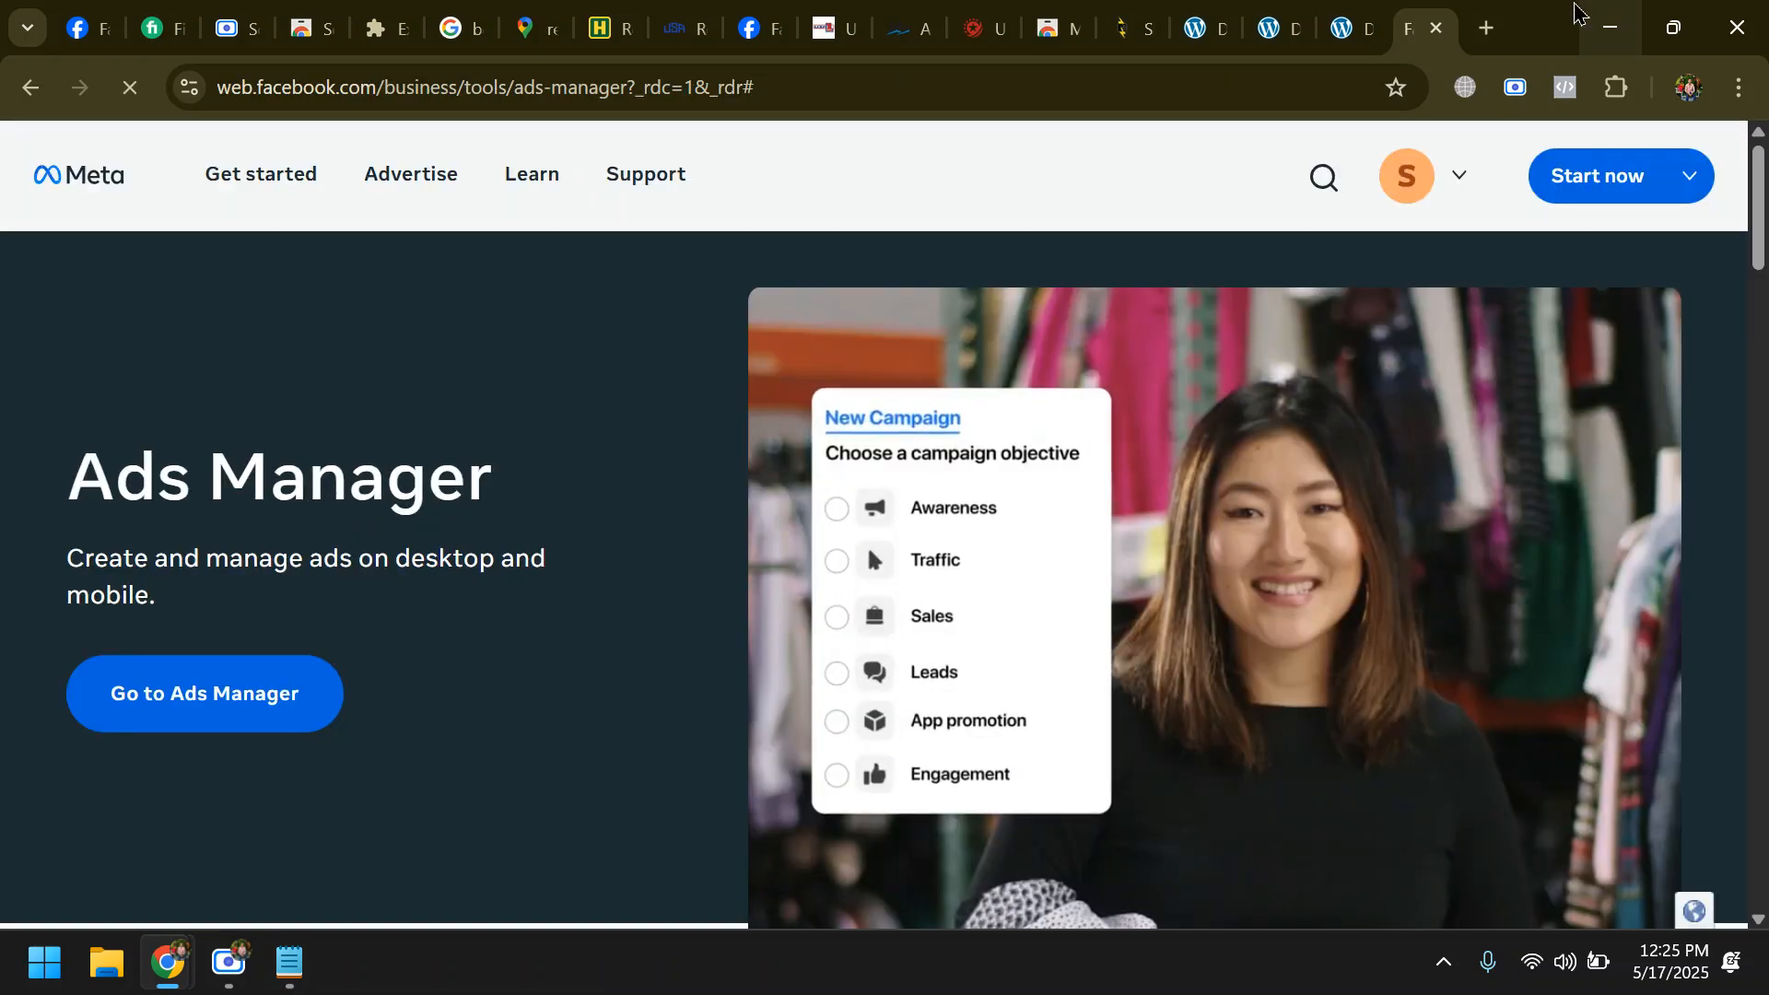
pyautogui.click(1435, 28)
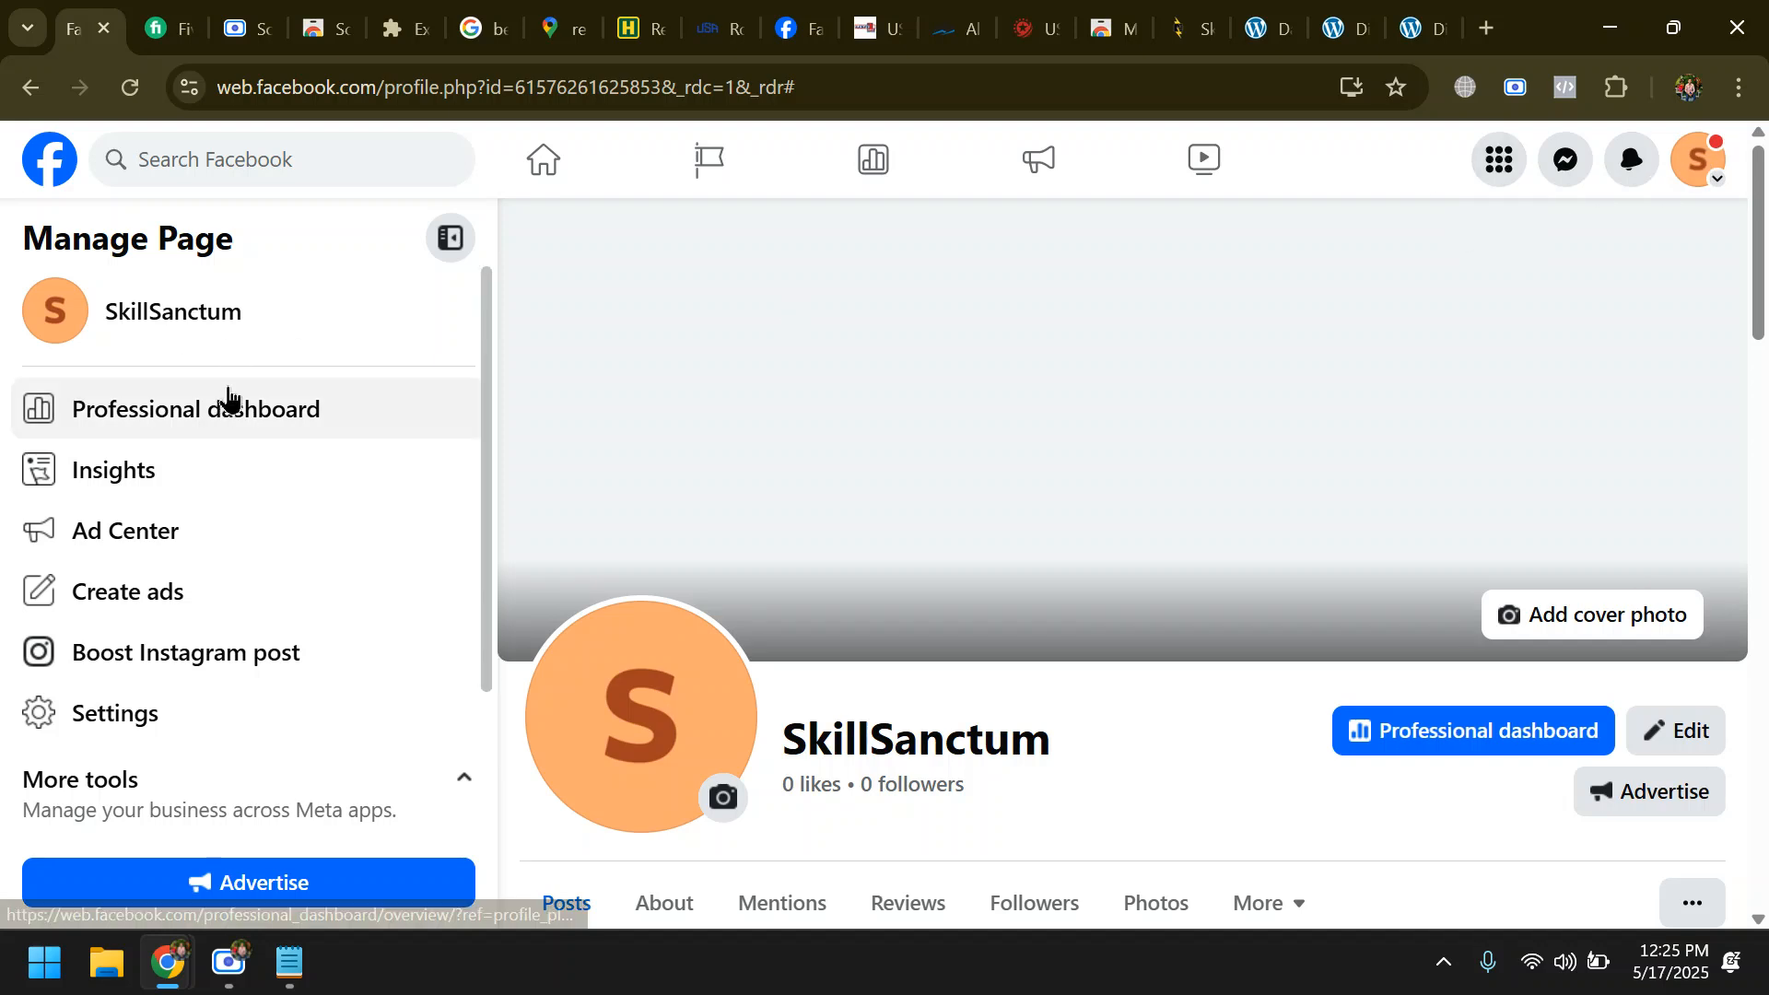
# - Open Ads Manager from the Professional tools in Facebook's main menu
pyautogui.click(1499, 160)
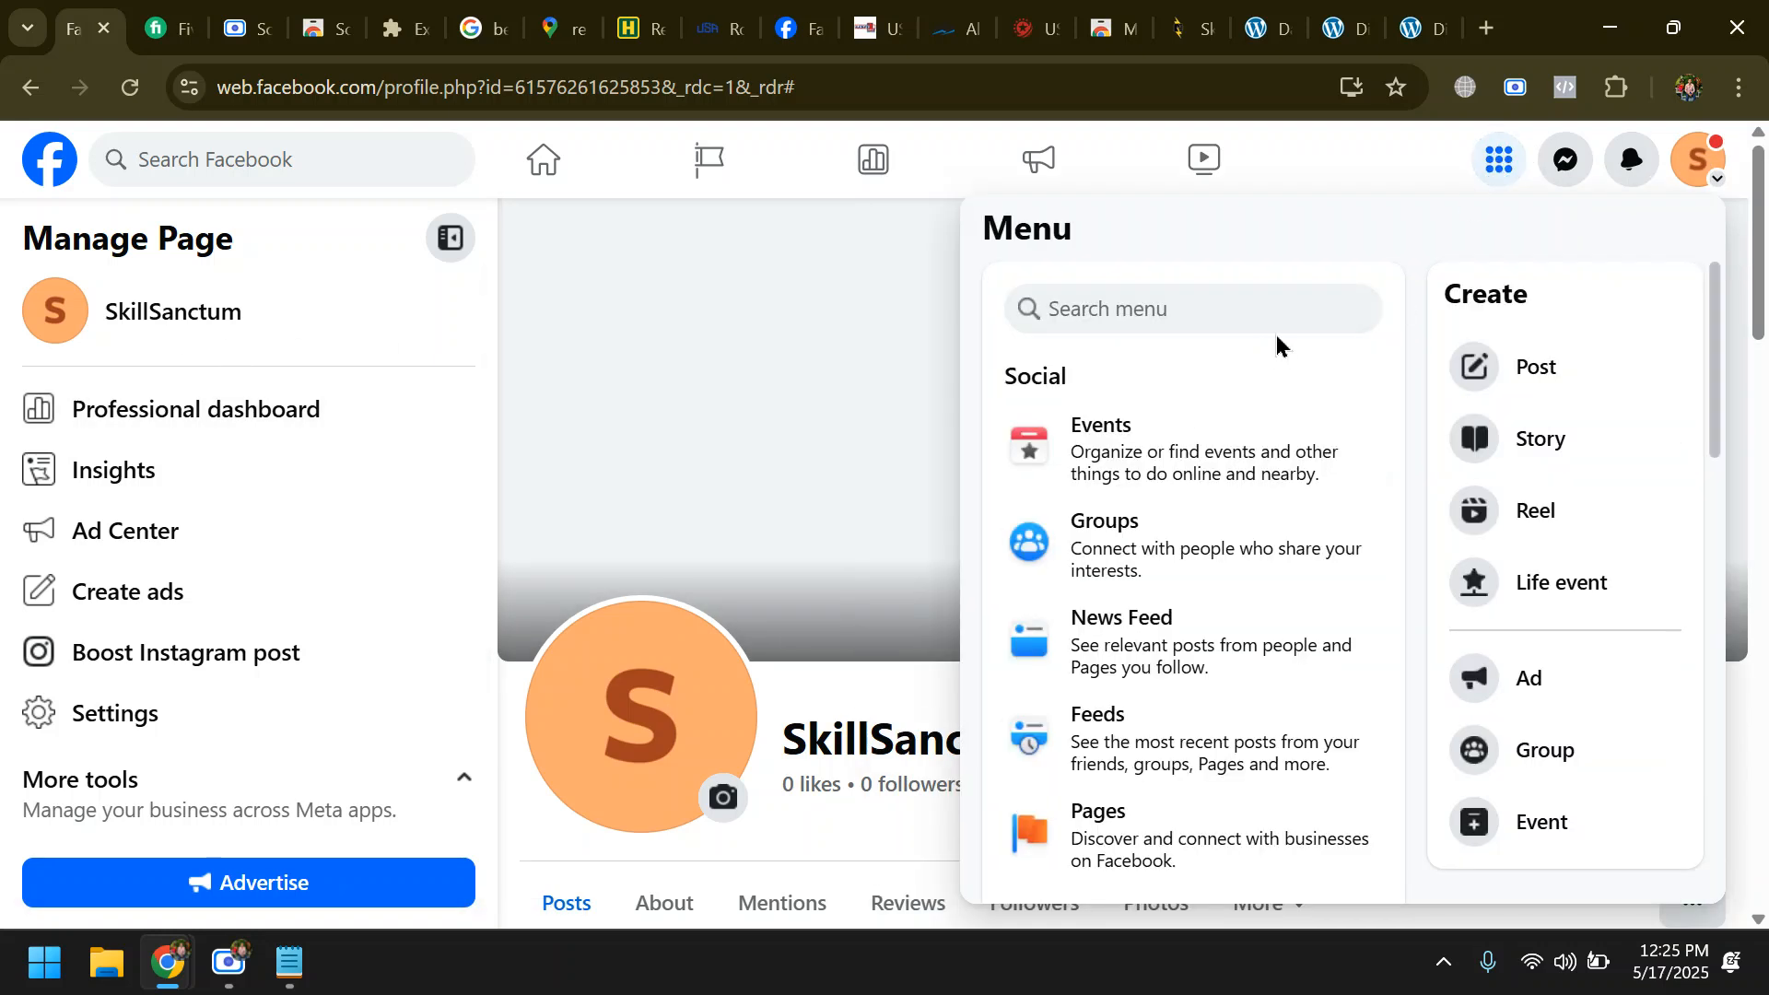
pyautogui.scroll(-10, 1262, 478)
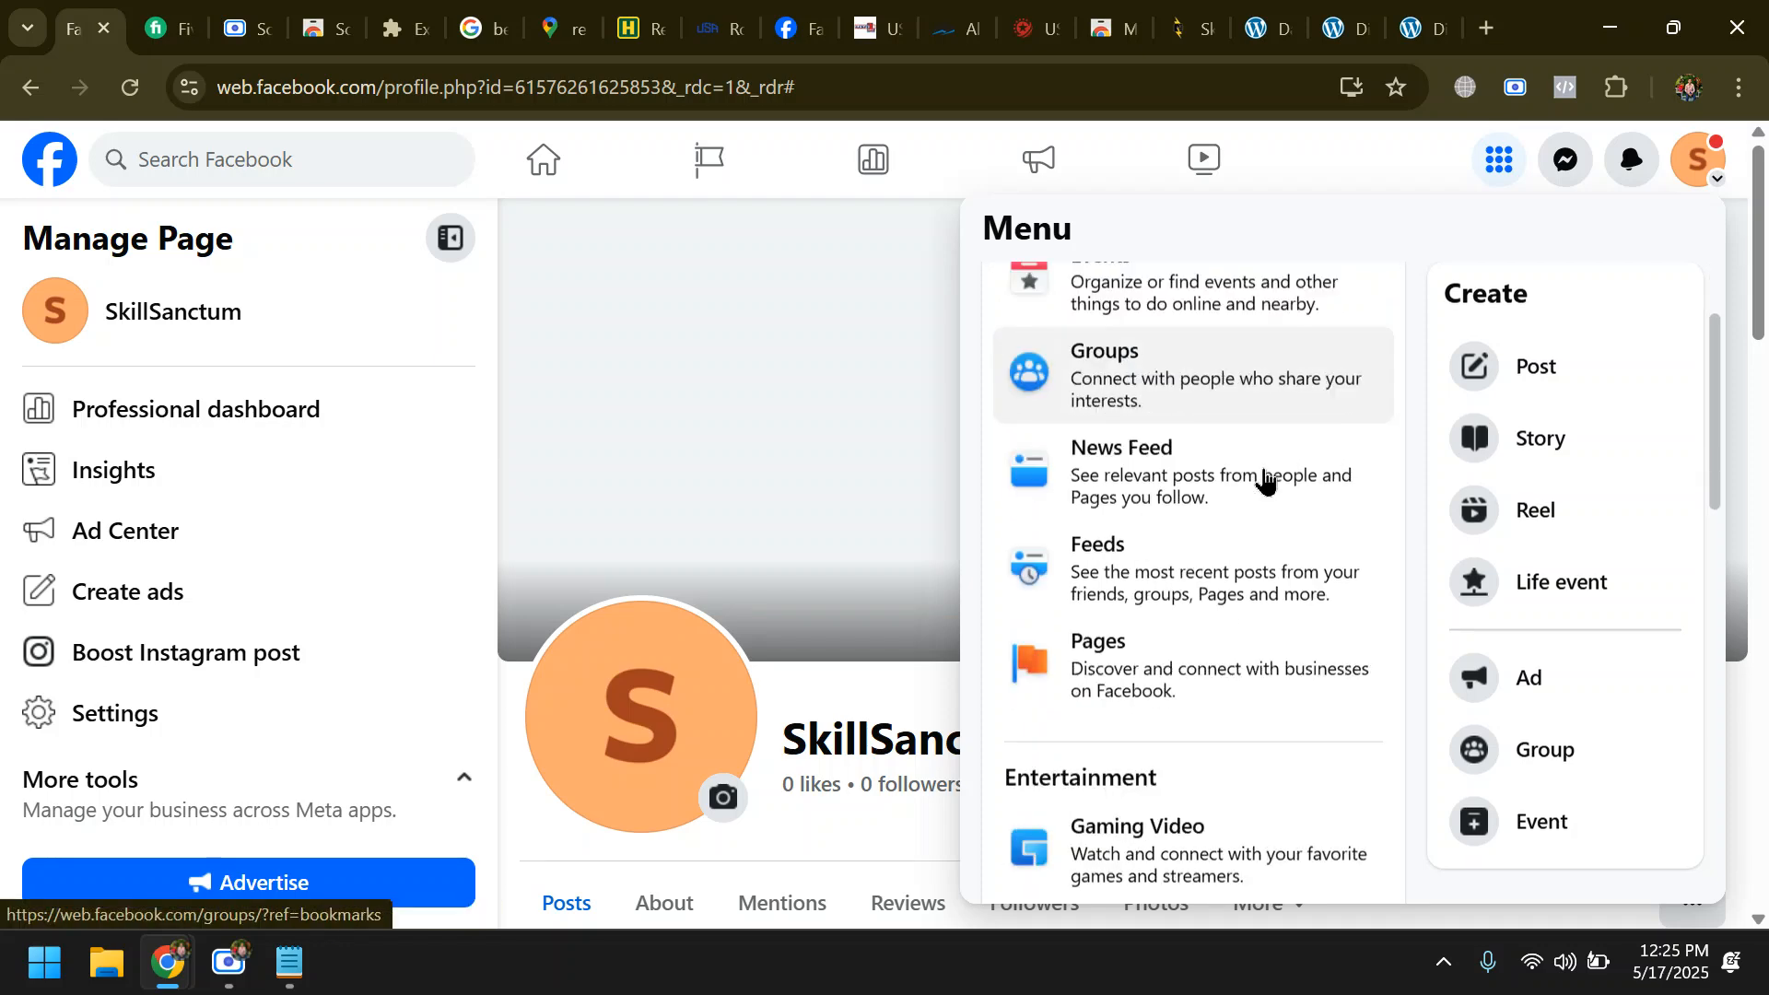
pyautogui.scroll(-5, 1262, 478)
pyautogui.scroll(3, 1260, 477)
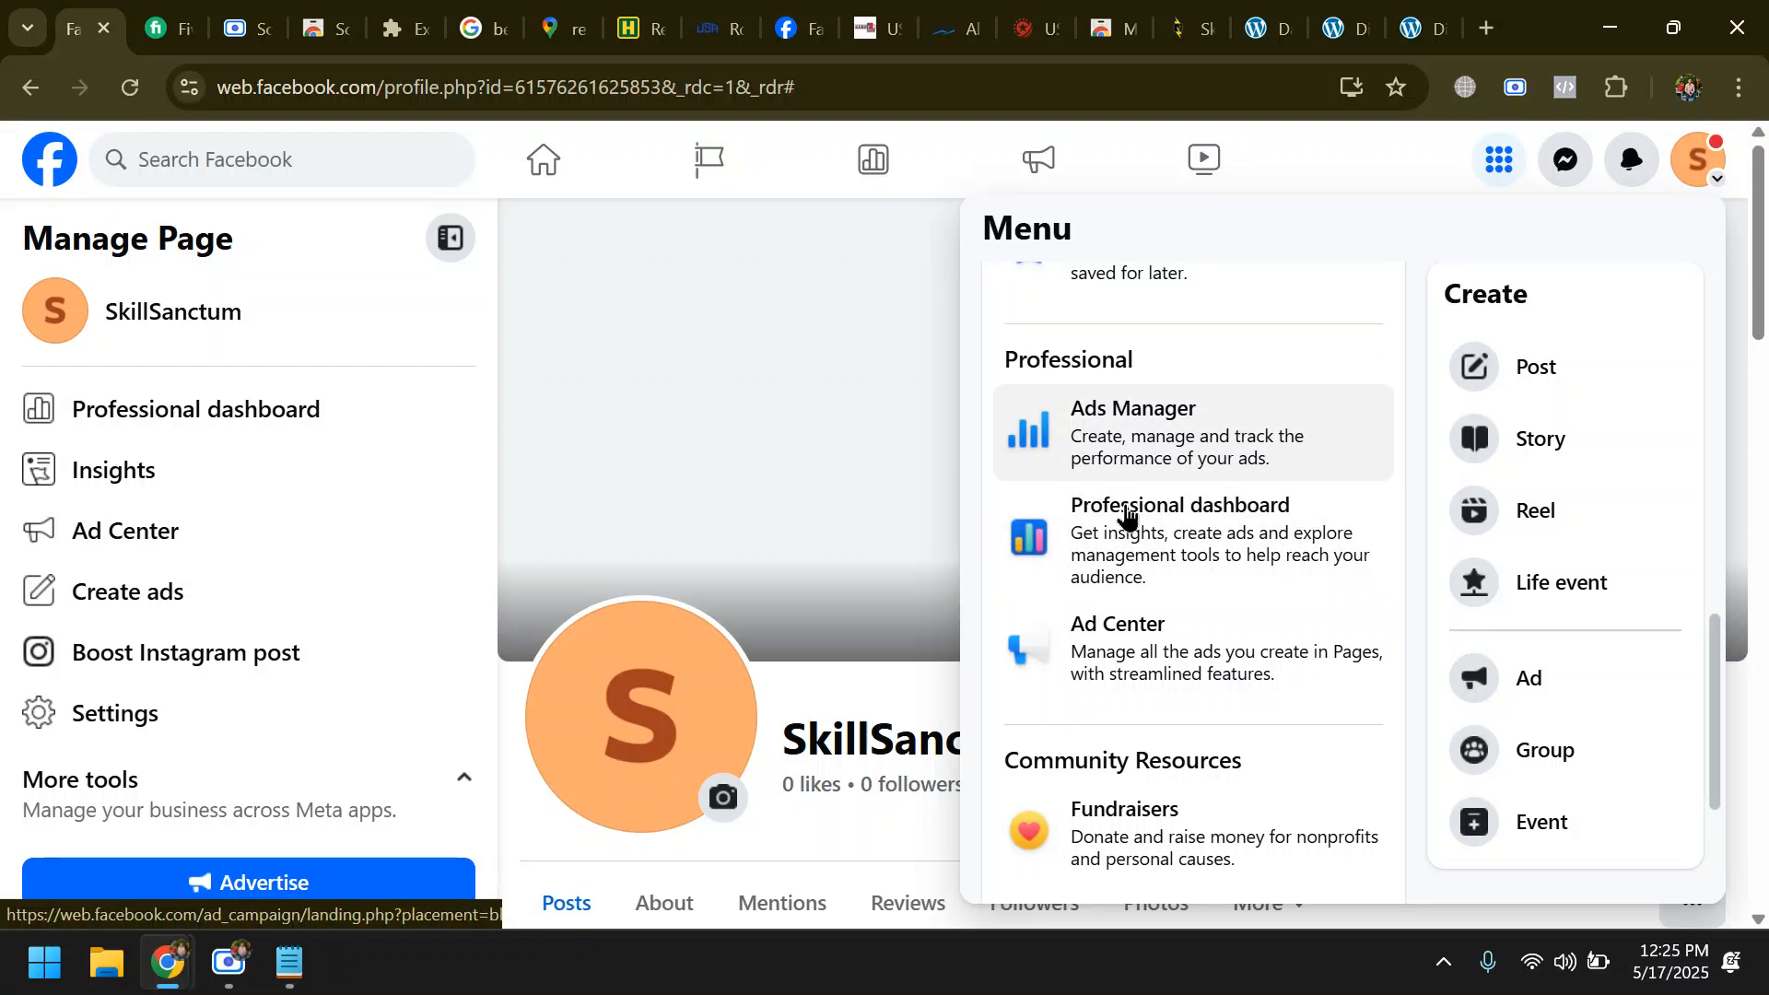
pyautogui.scroll(8, 1285, 369)
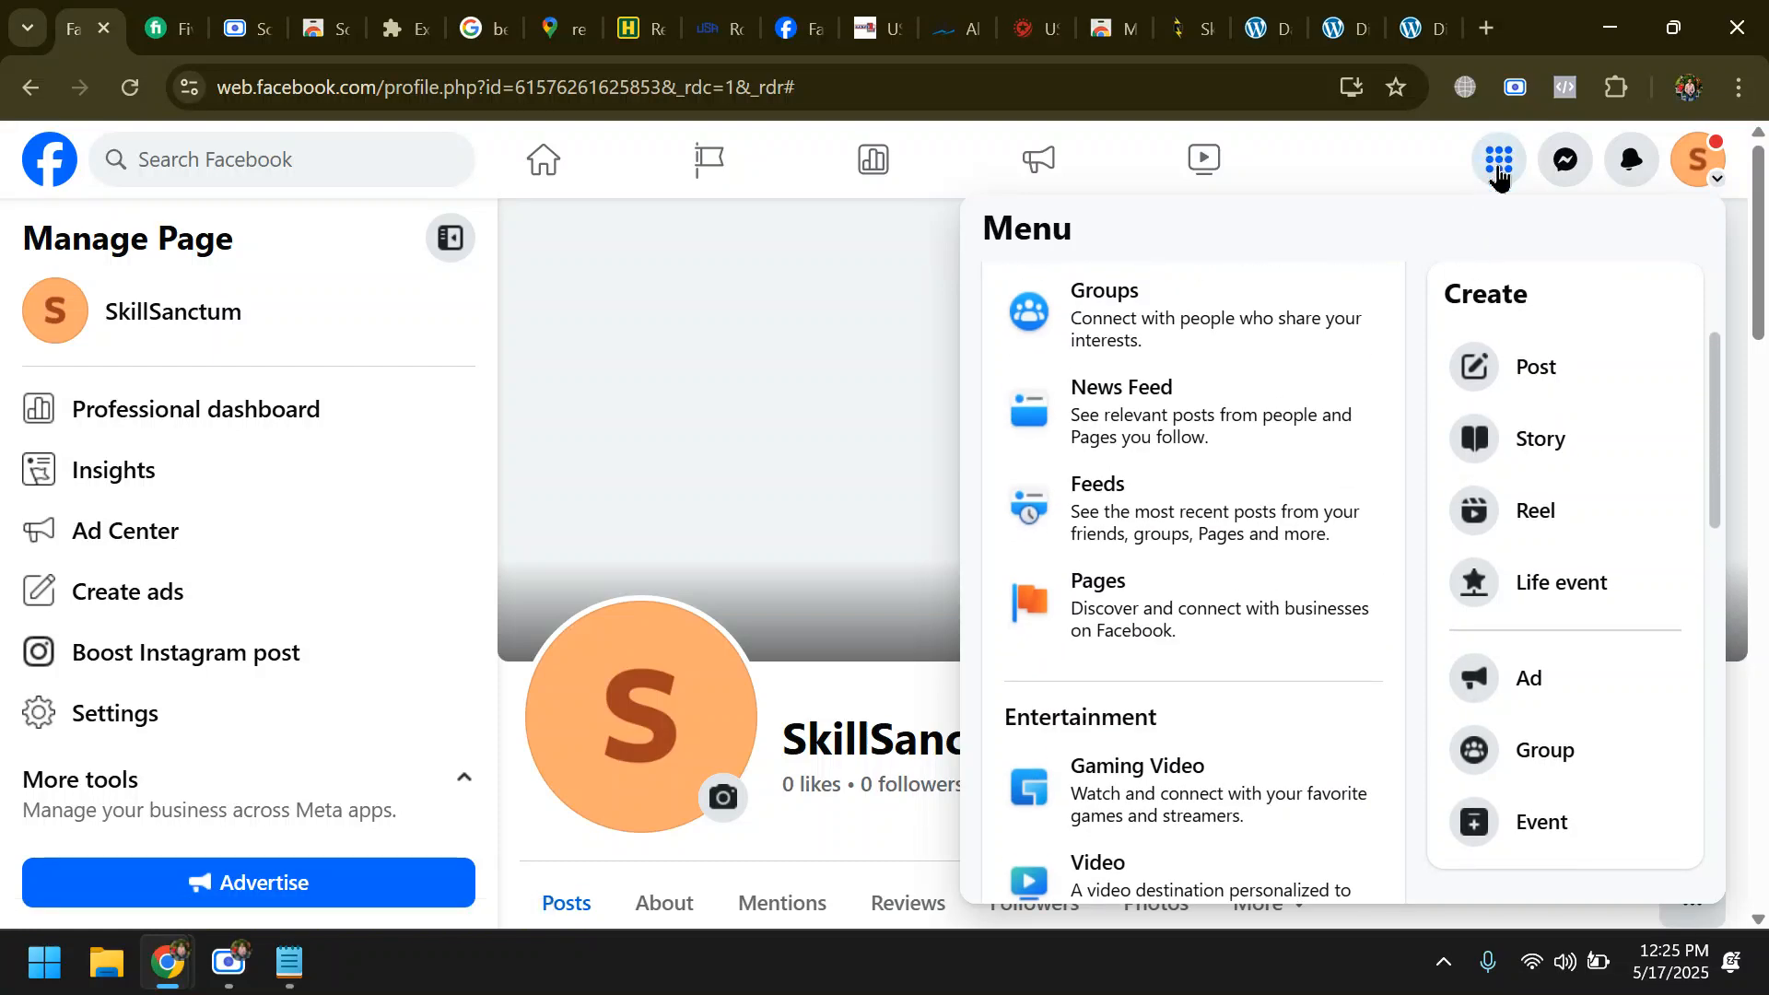
pyautogui.scroll(-8, 1247, 525)
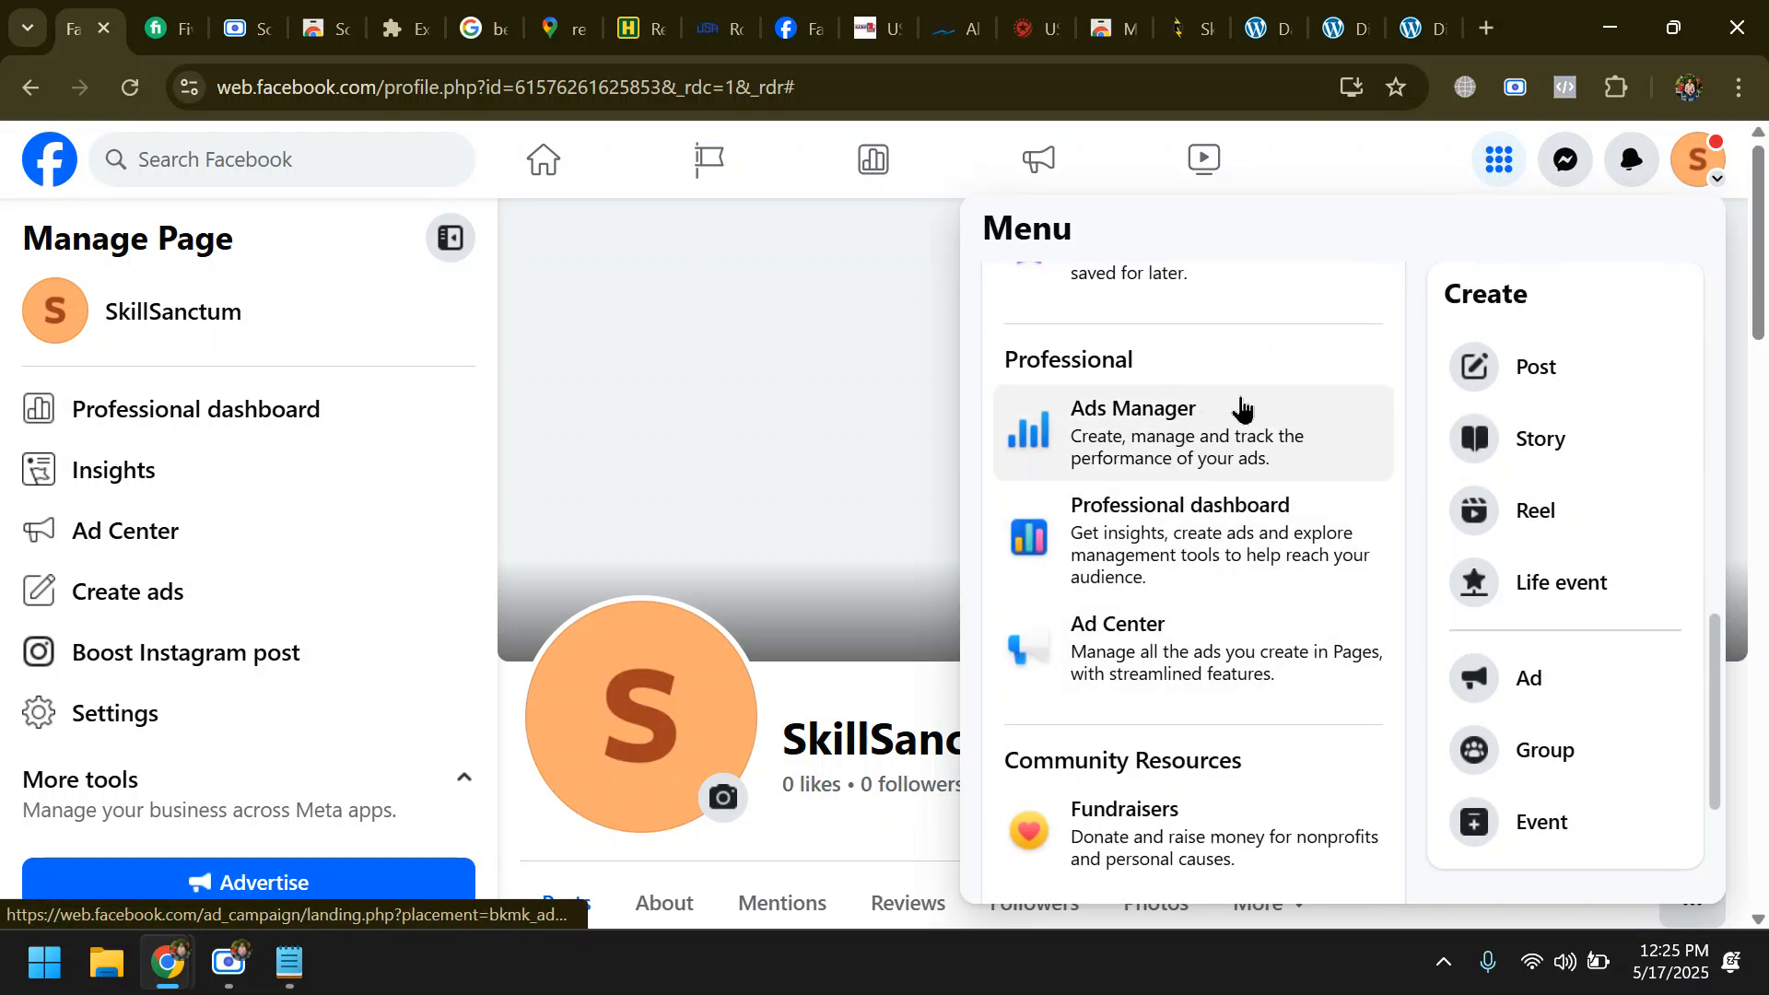
pyautogui.click(1154, 429)
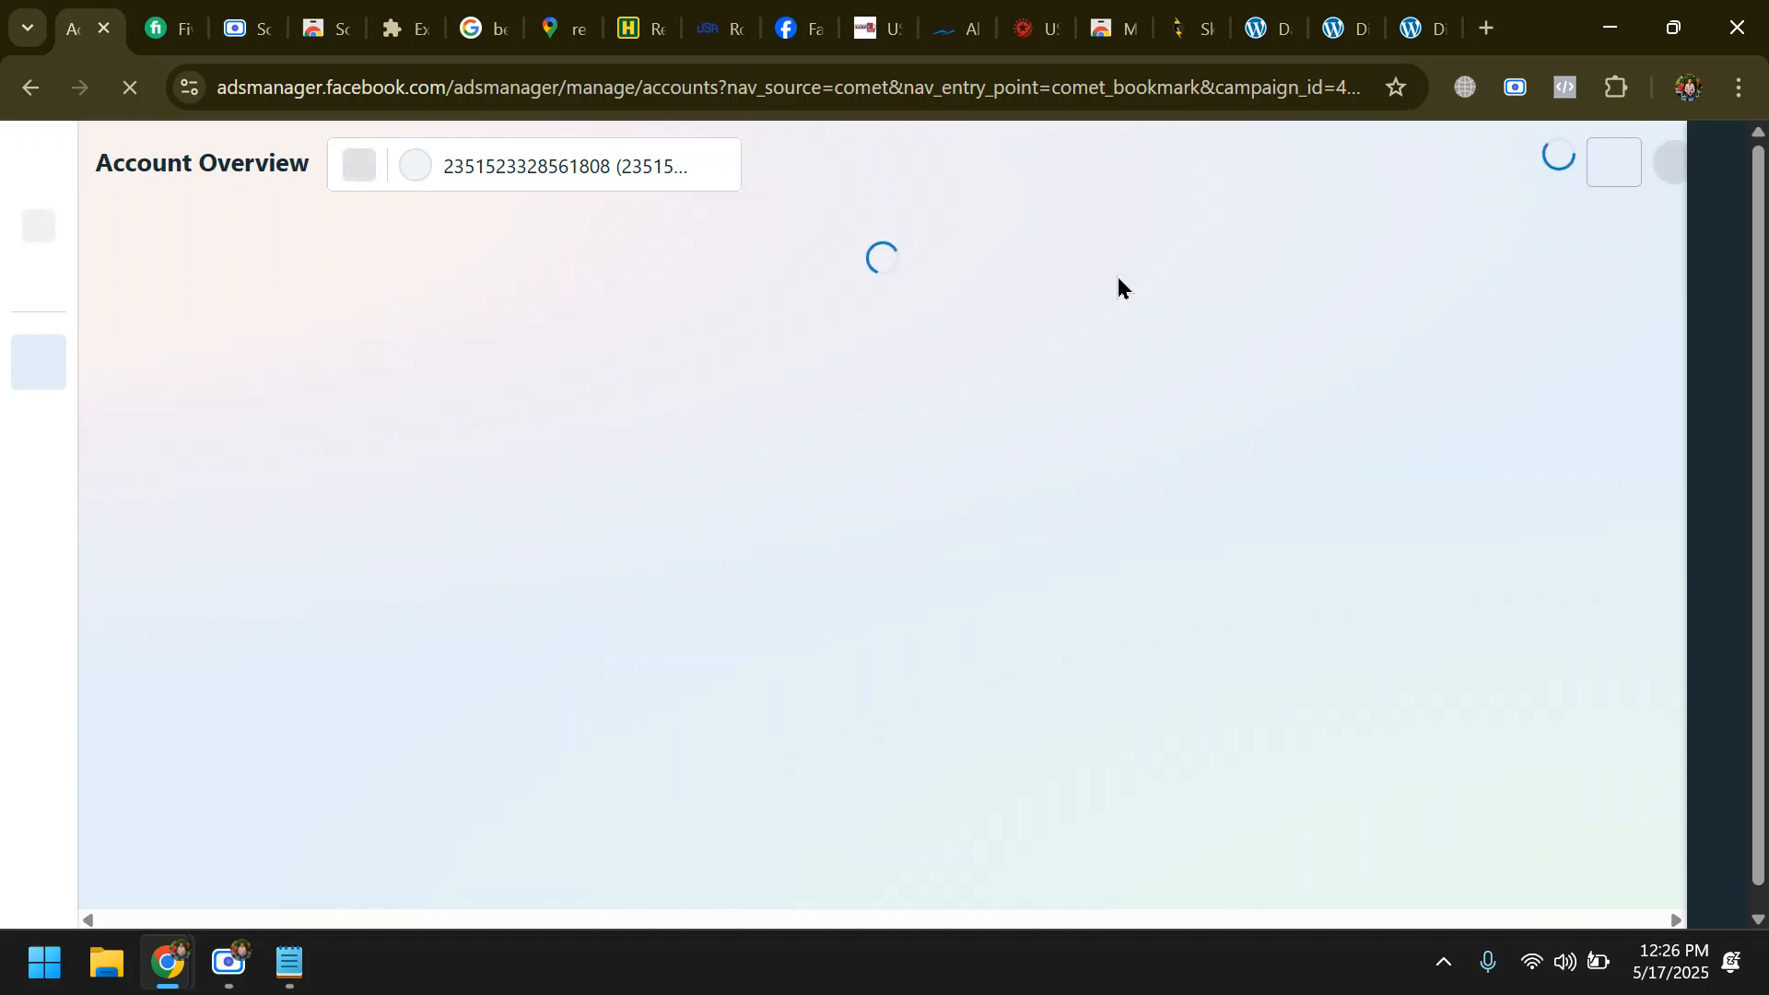
pyautogui.click(229, 964)
pyautogui.click(1357, 185)
pyautogui.moveTo(246, 960)
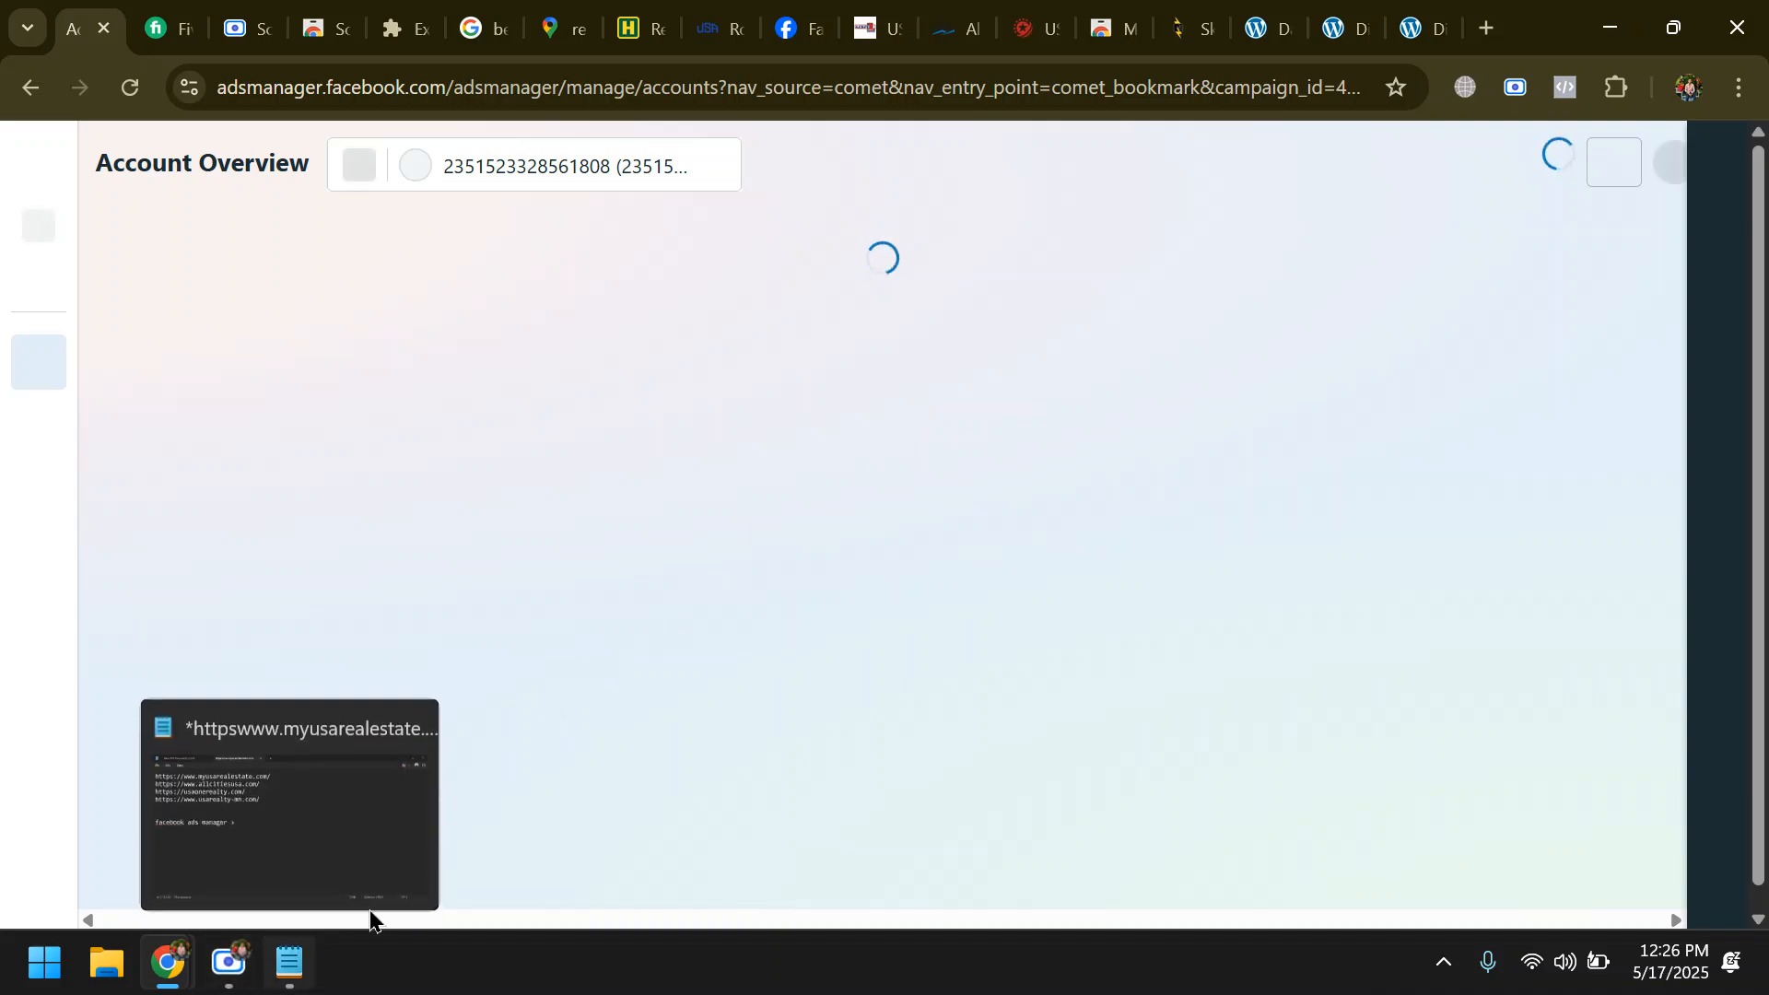
pyautogui.click(248, 840)
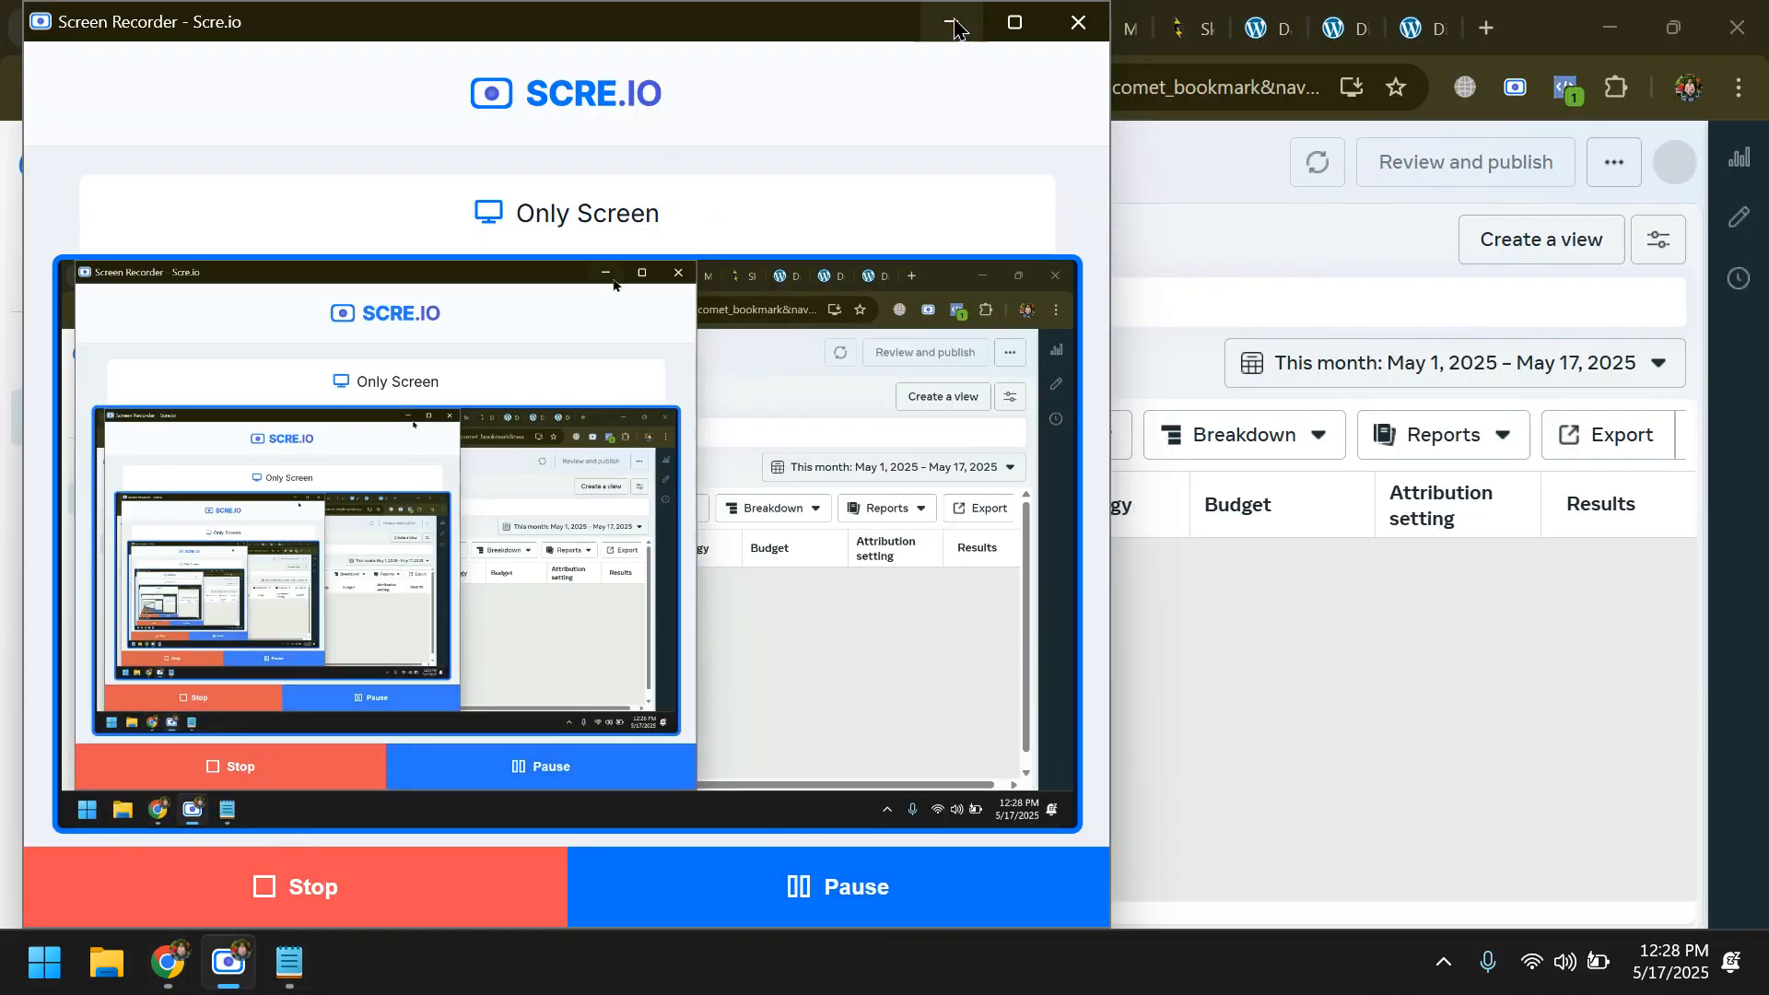
pyautogui.click(953, 24)
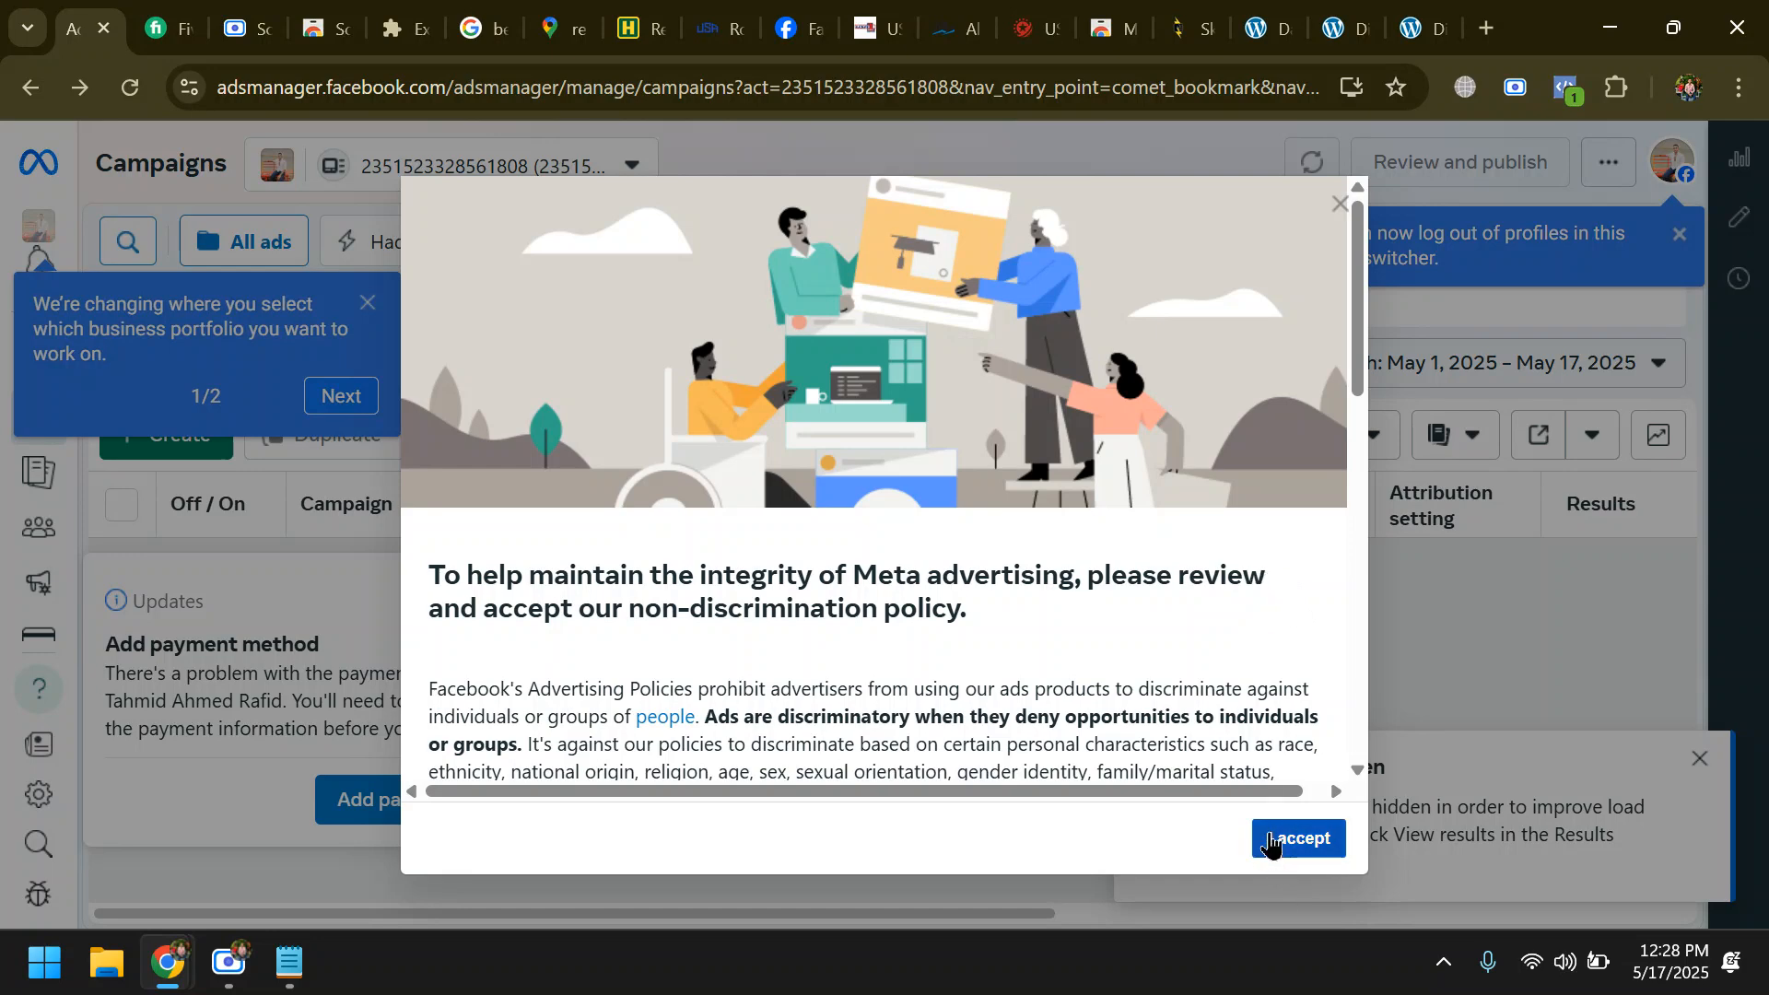
# - Accept Meta's non-discrimination policy, close the acknowledgement, and advance to the second business portfolio tip
pyautogui.click(1297, 838)
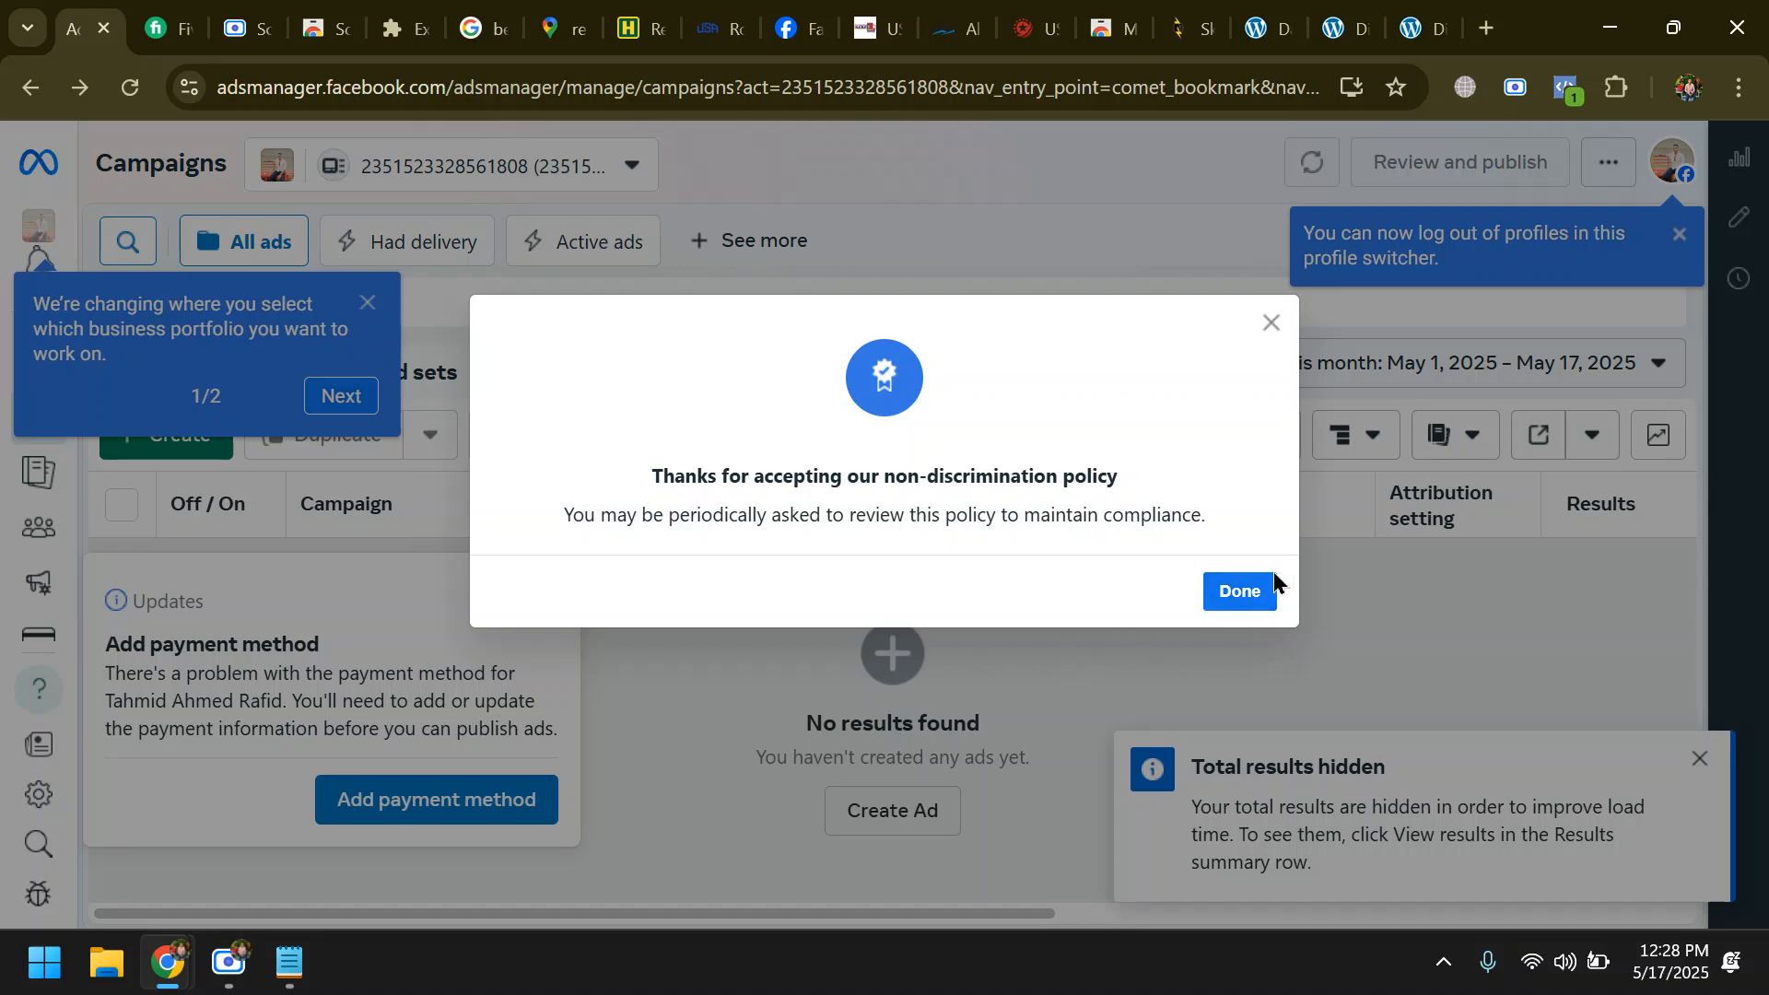
pyautogui.click(1273, 583)
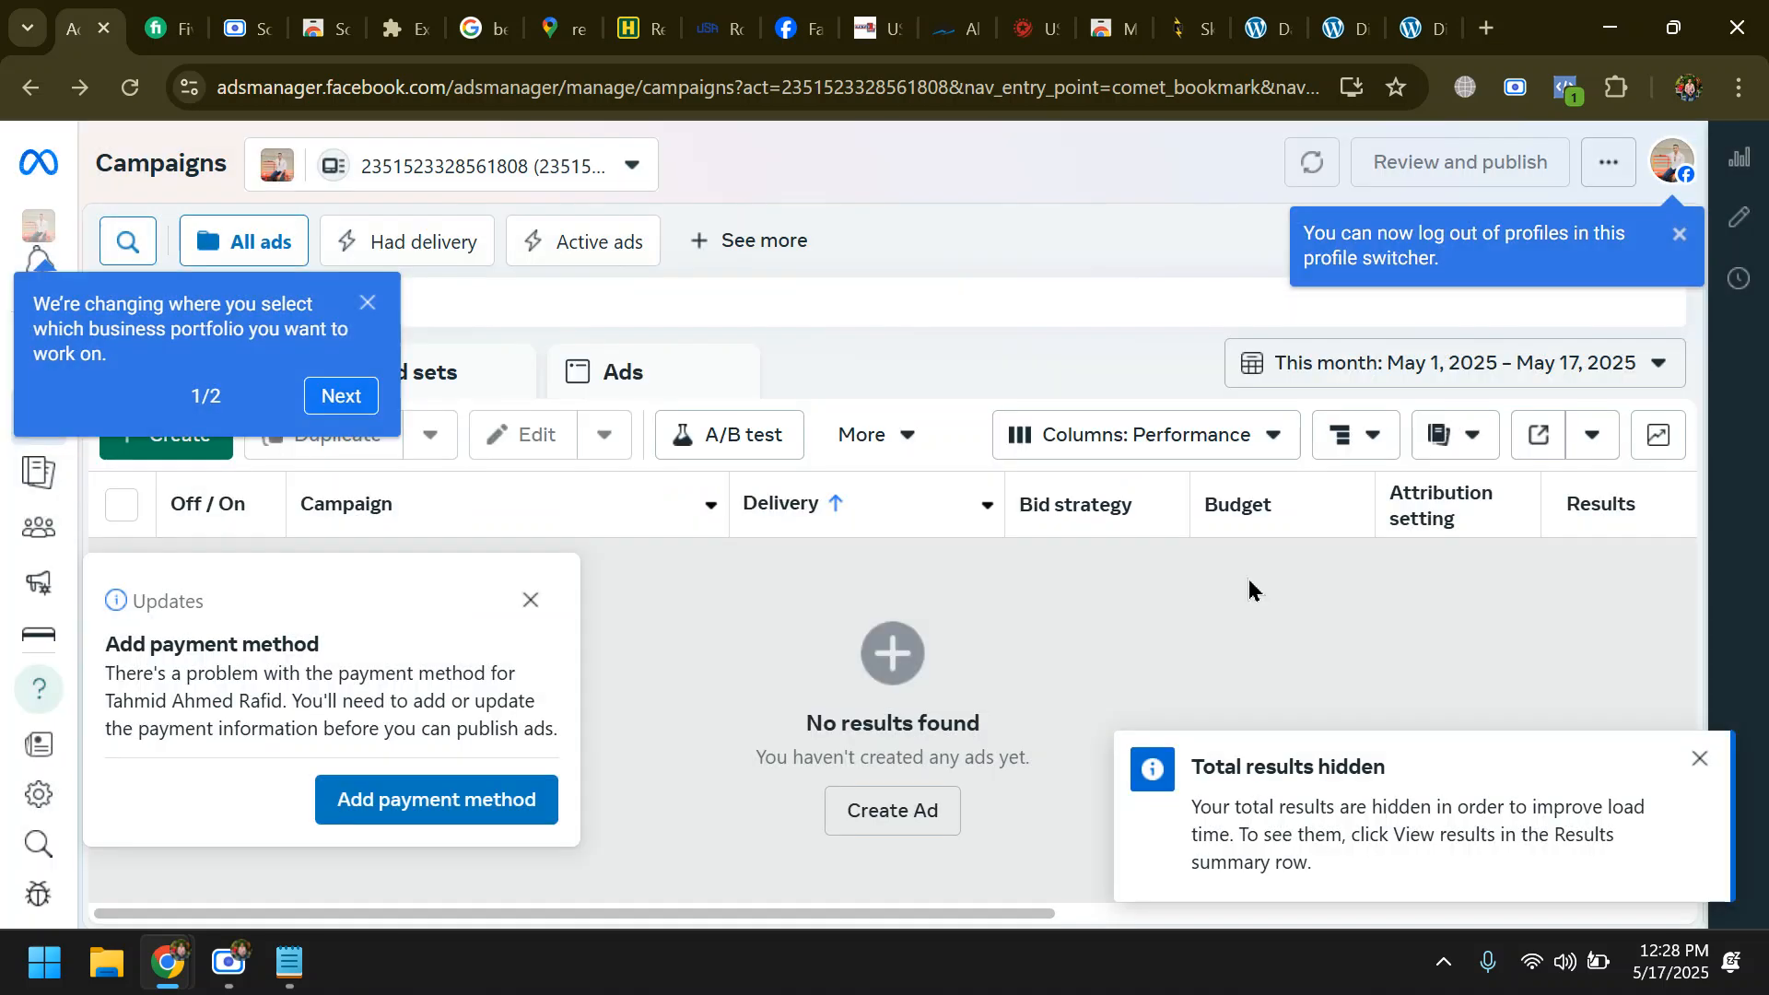
pyautogui.click(341, 396)
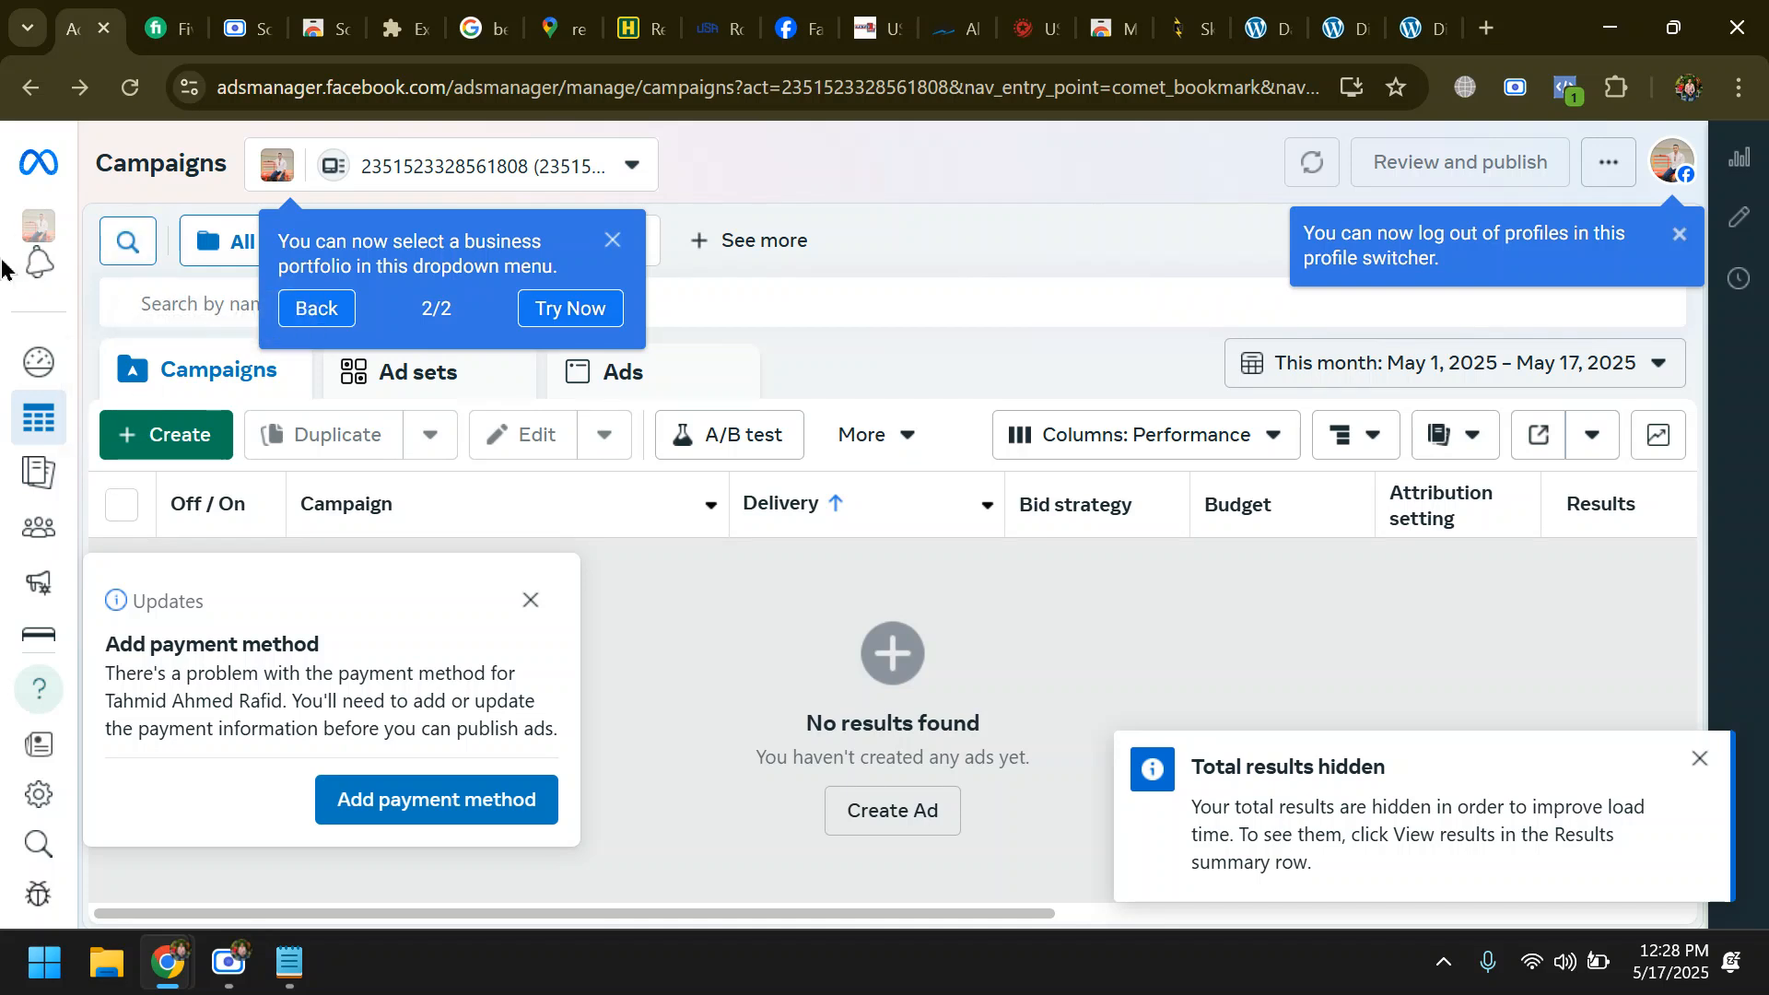
# - Dismiss the business portfolio tip and open the full list of Ads Manager tools
pyautogui.moveTo(11, 505)
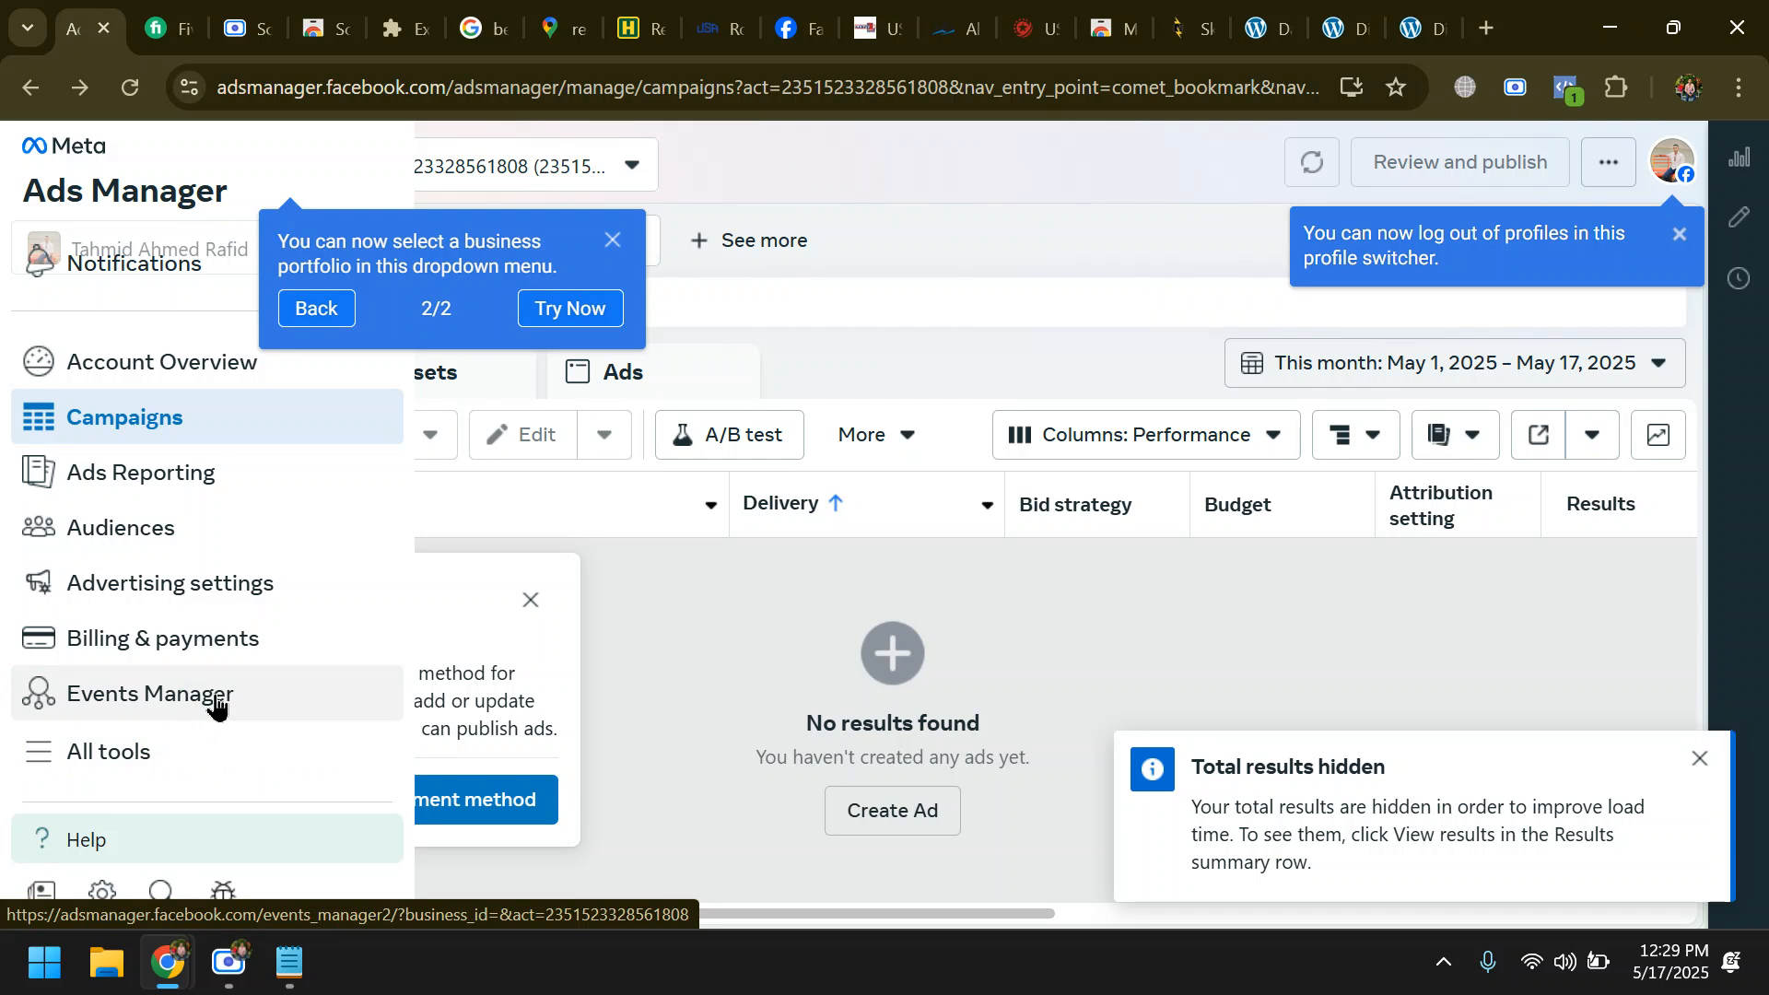
pyautogui.click(173, 767)
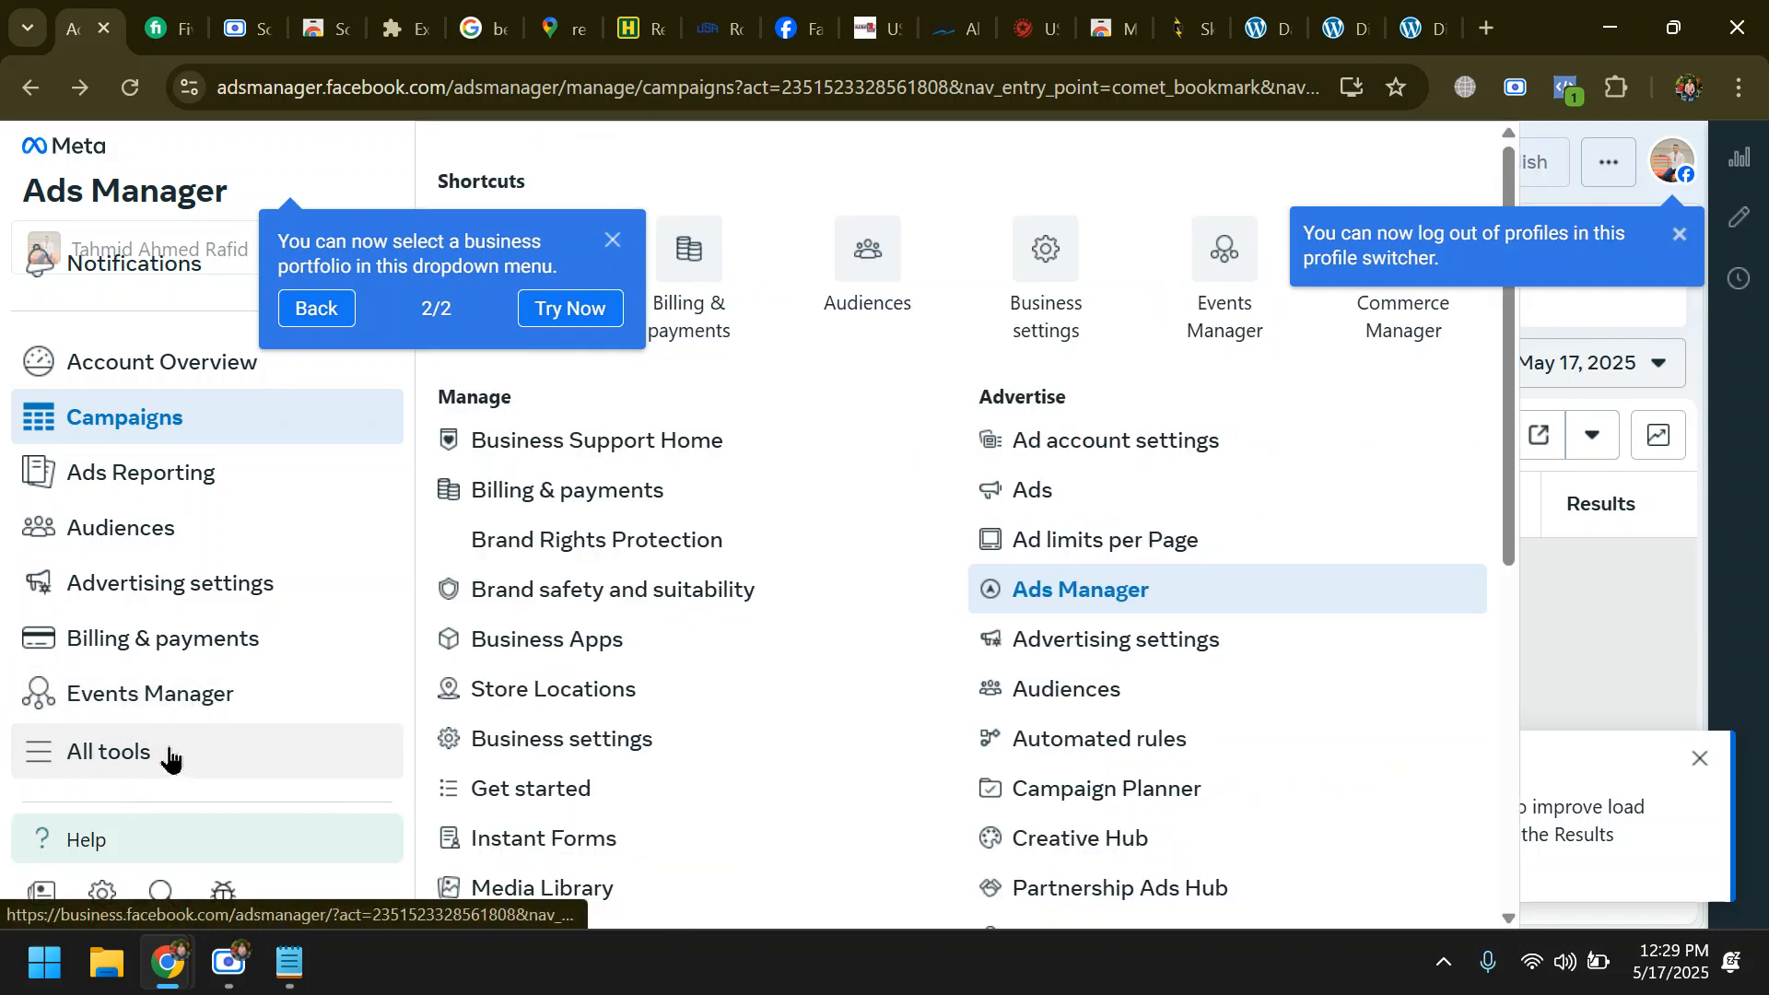
pyautogui.click(612, 242)
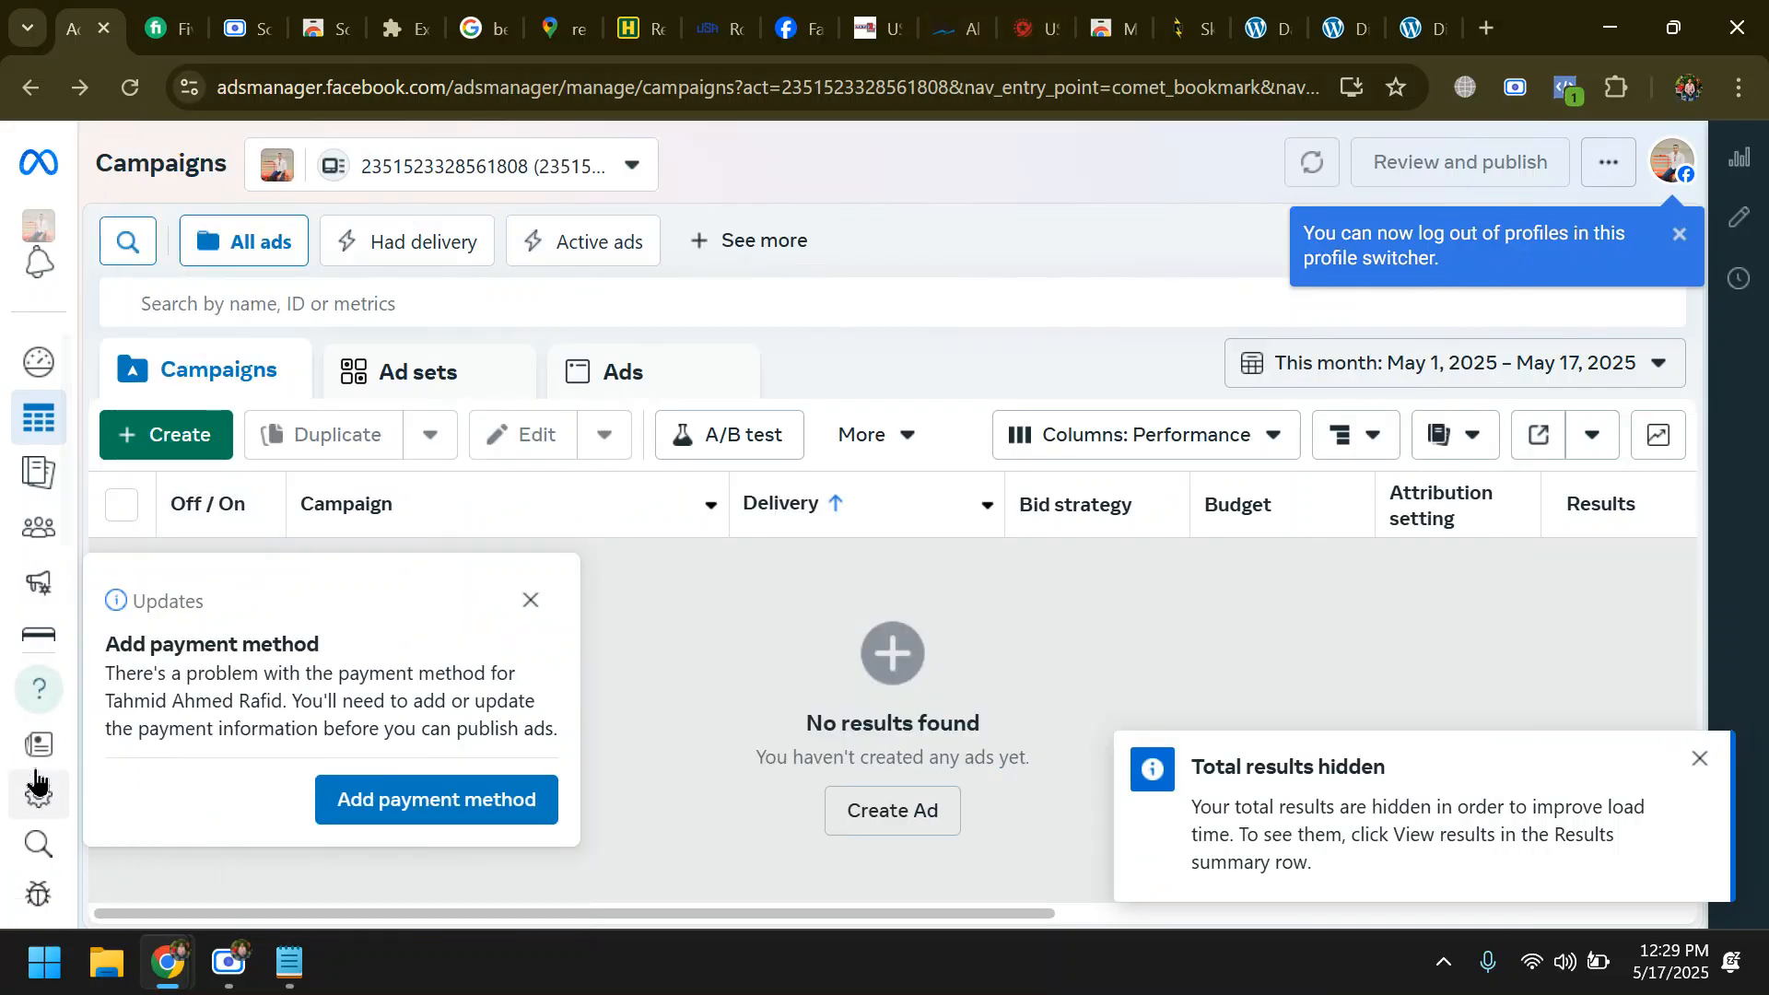
pyautogui.moveTo(24, 829)
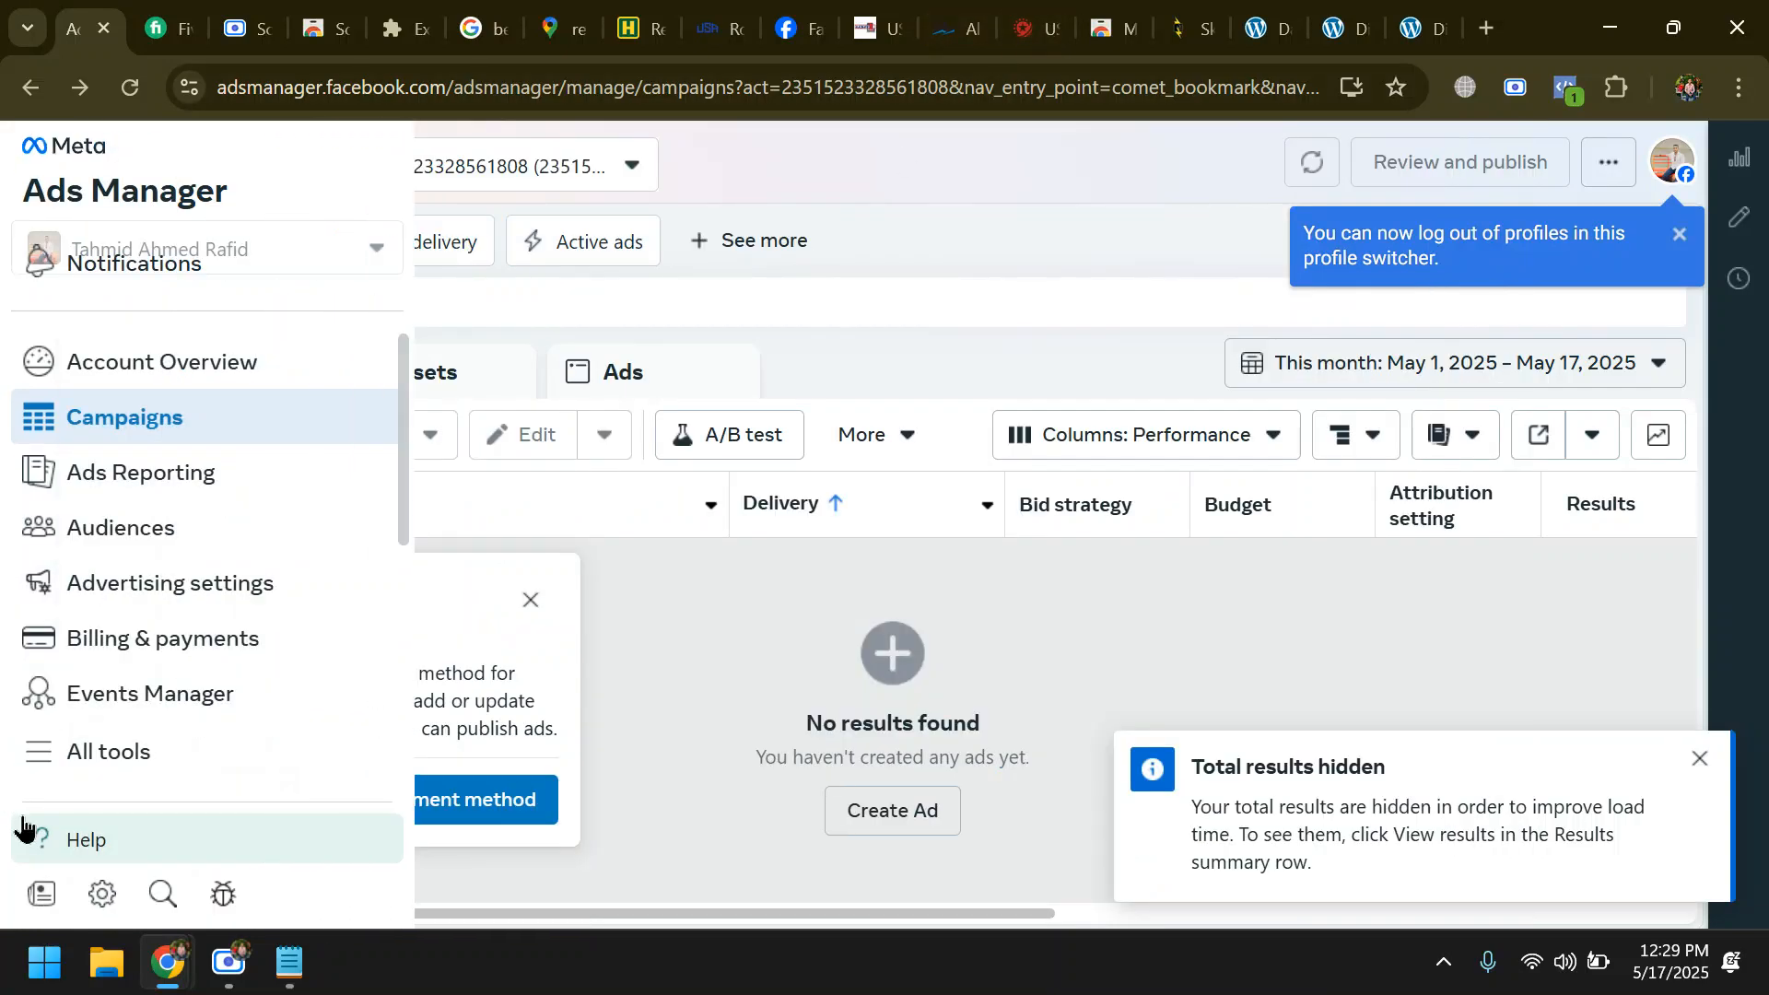
pyautogui.click(114, 761)
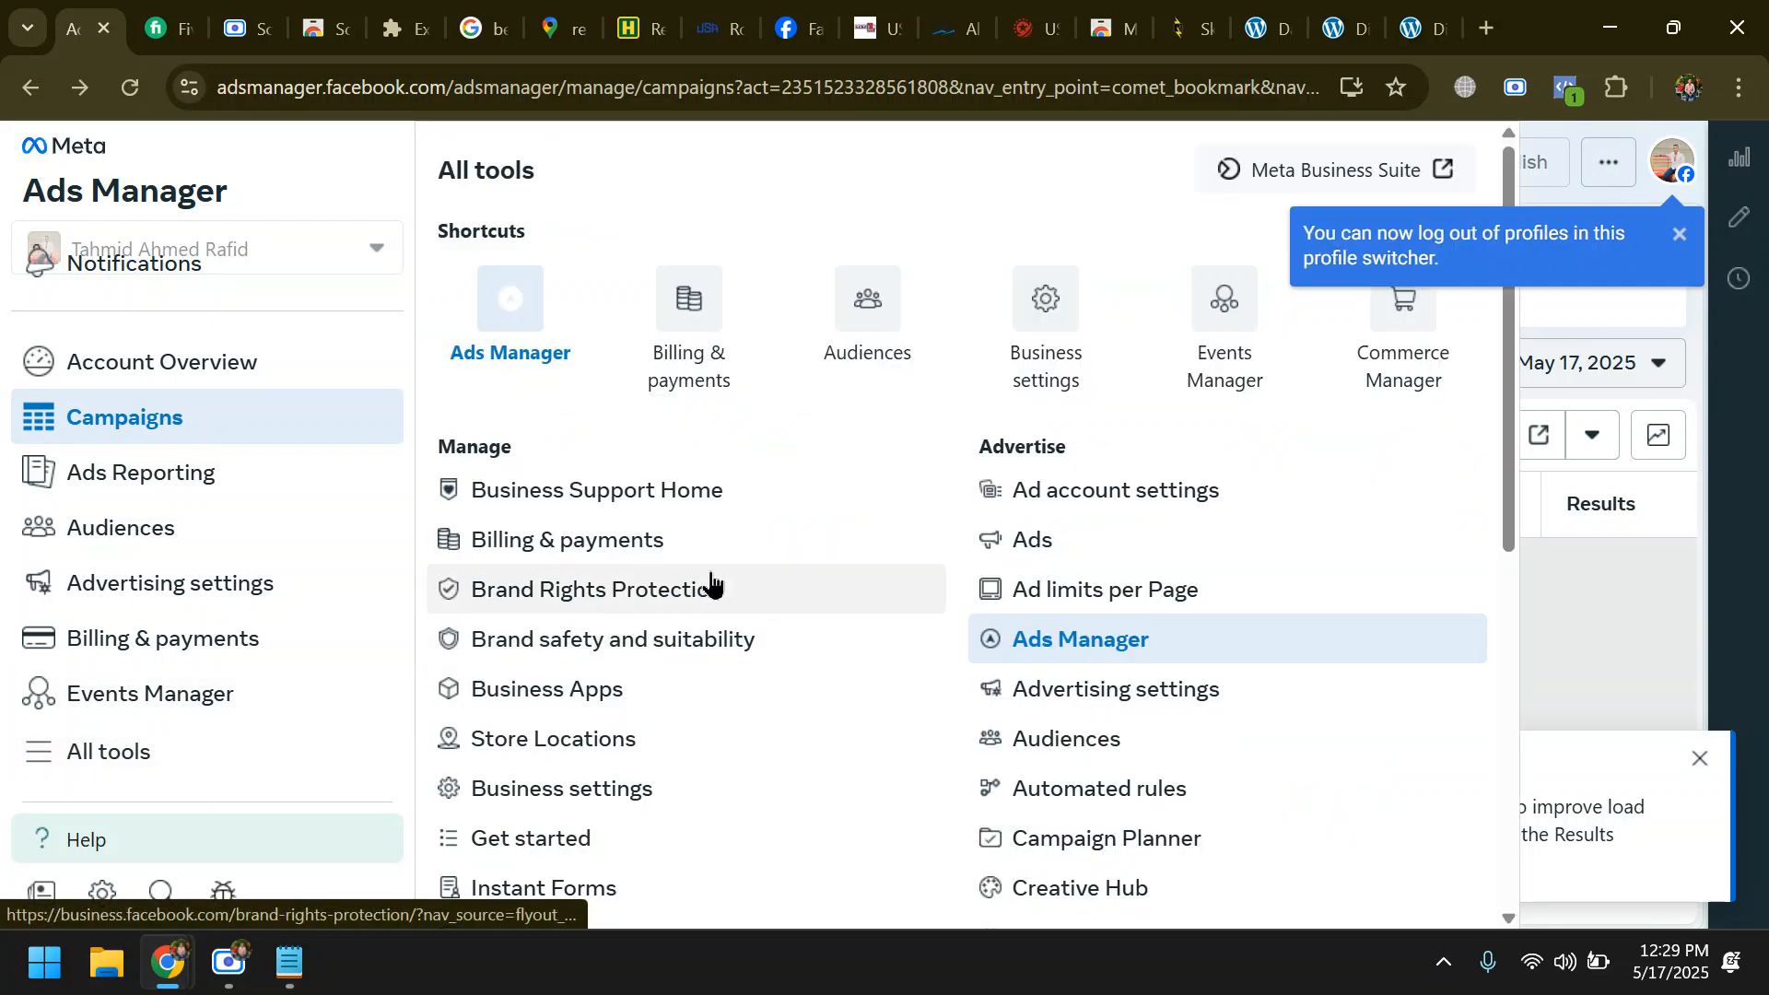
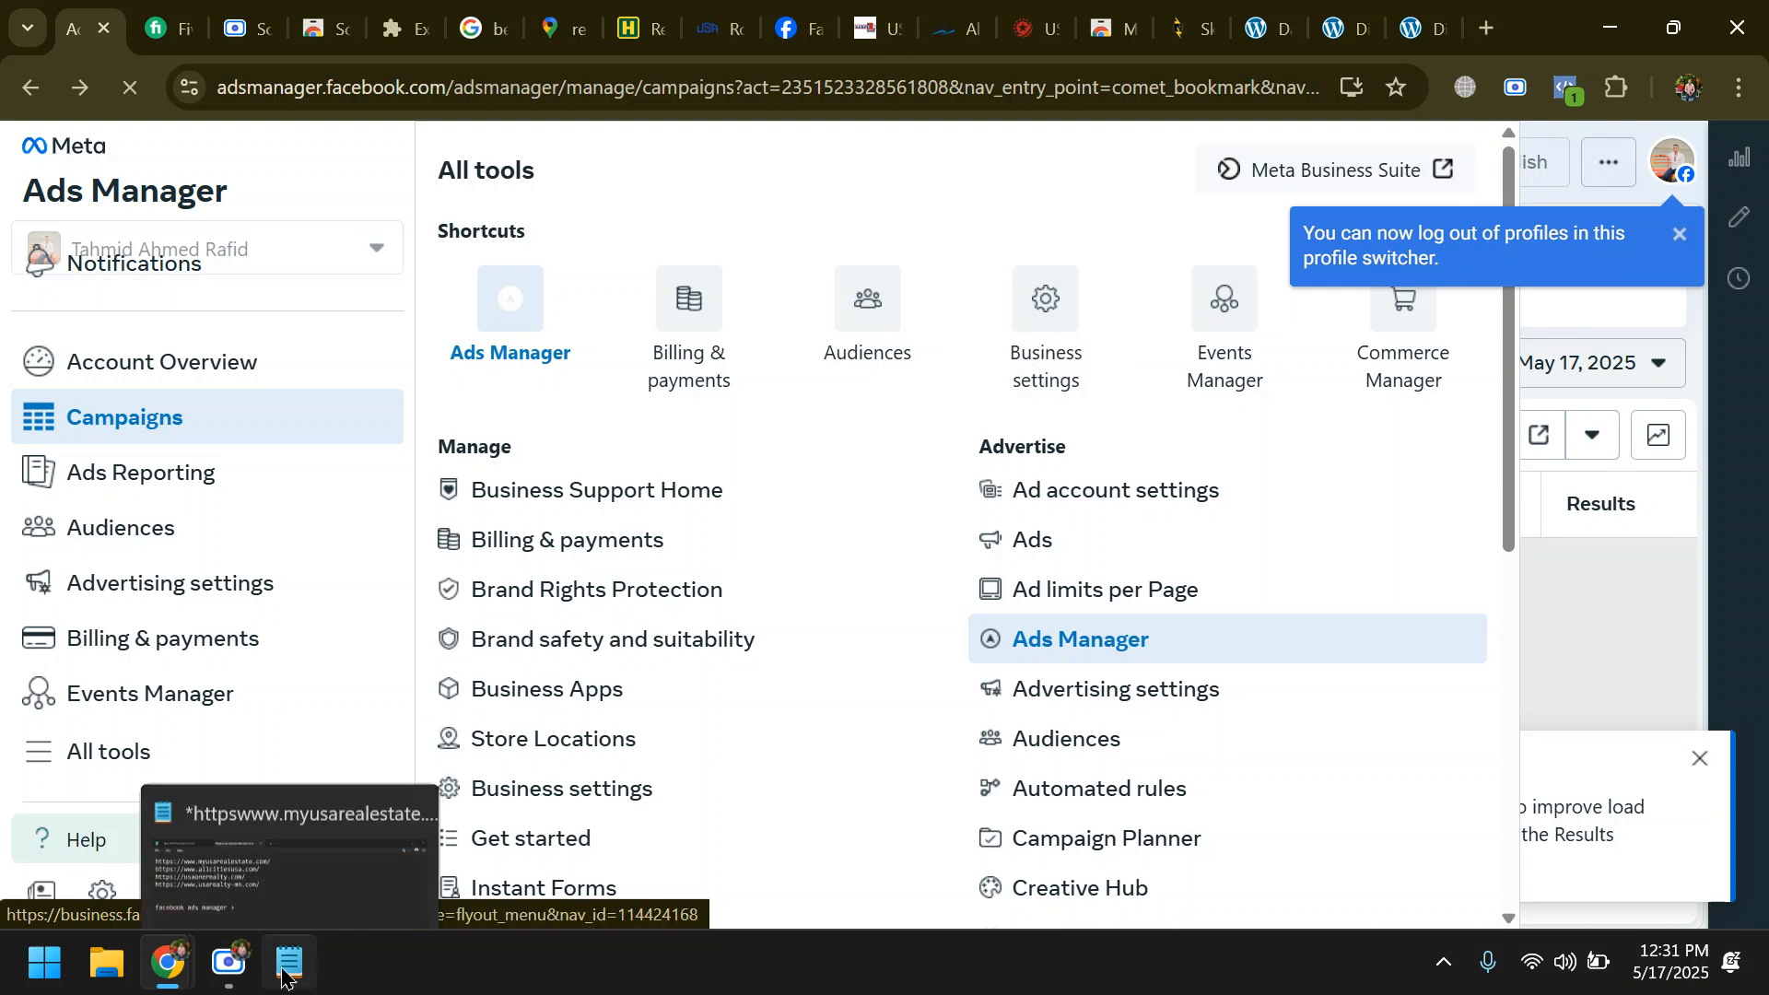
pyautogui.click(238, 982)
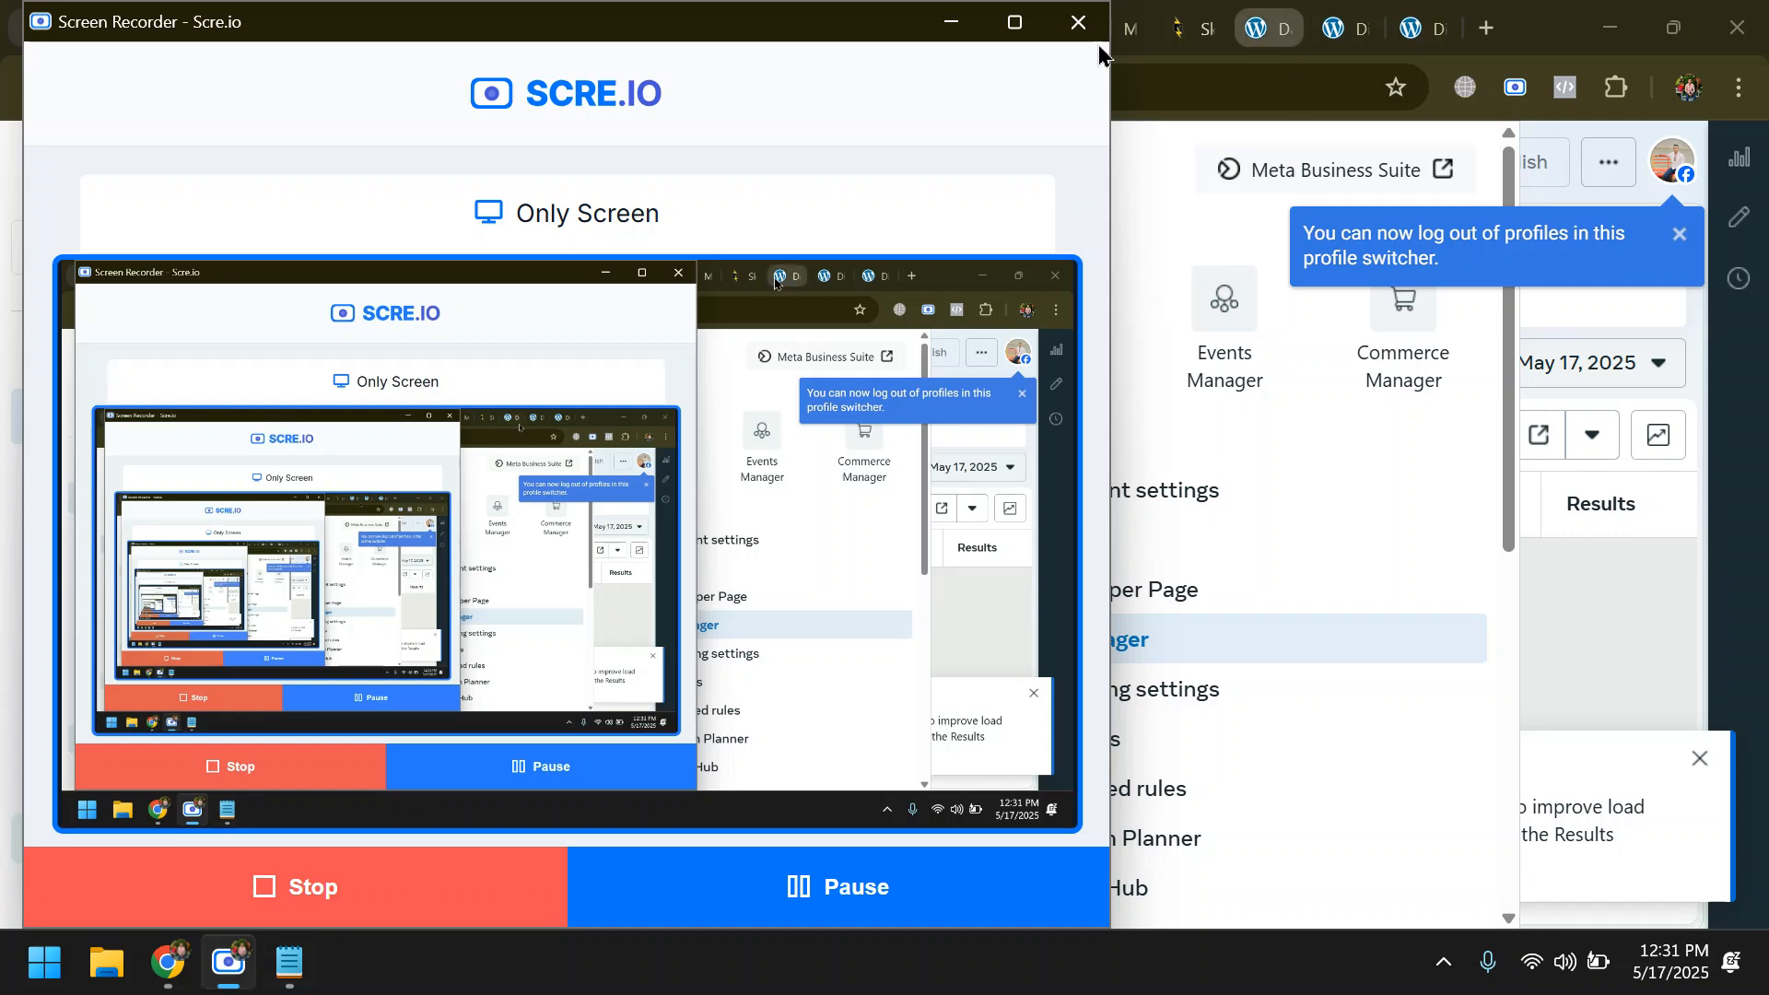
pyautogui.click(954, 30)
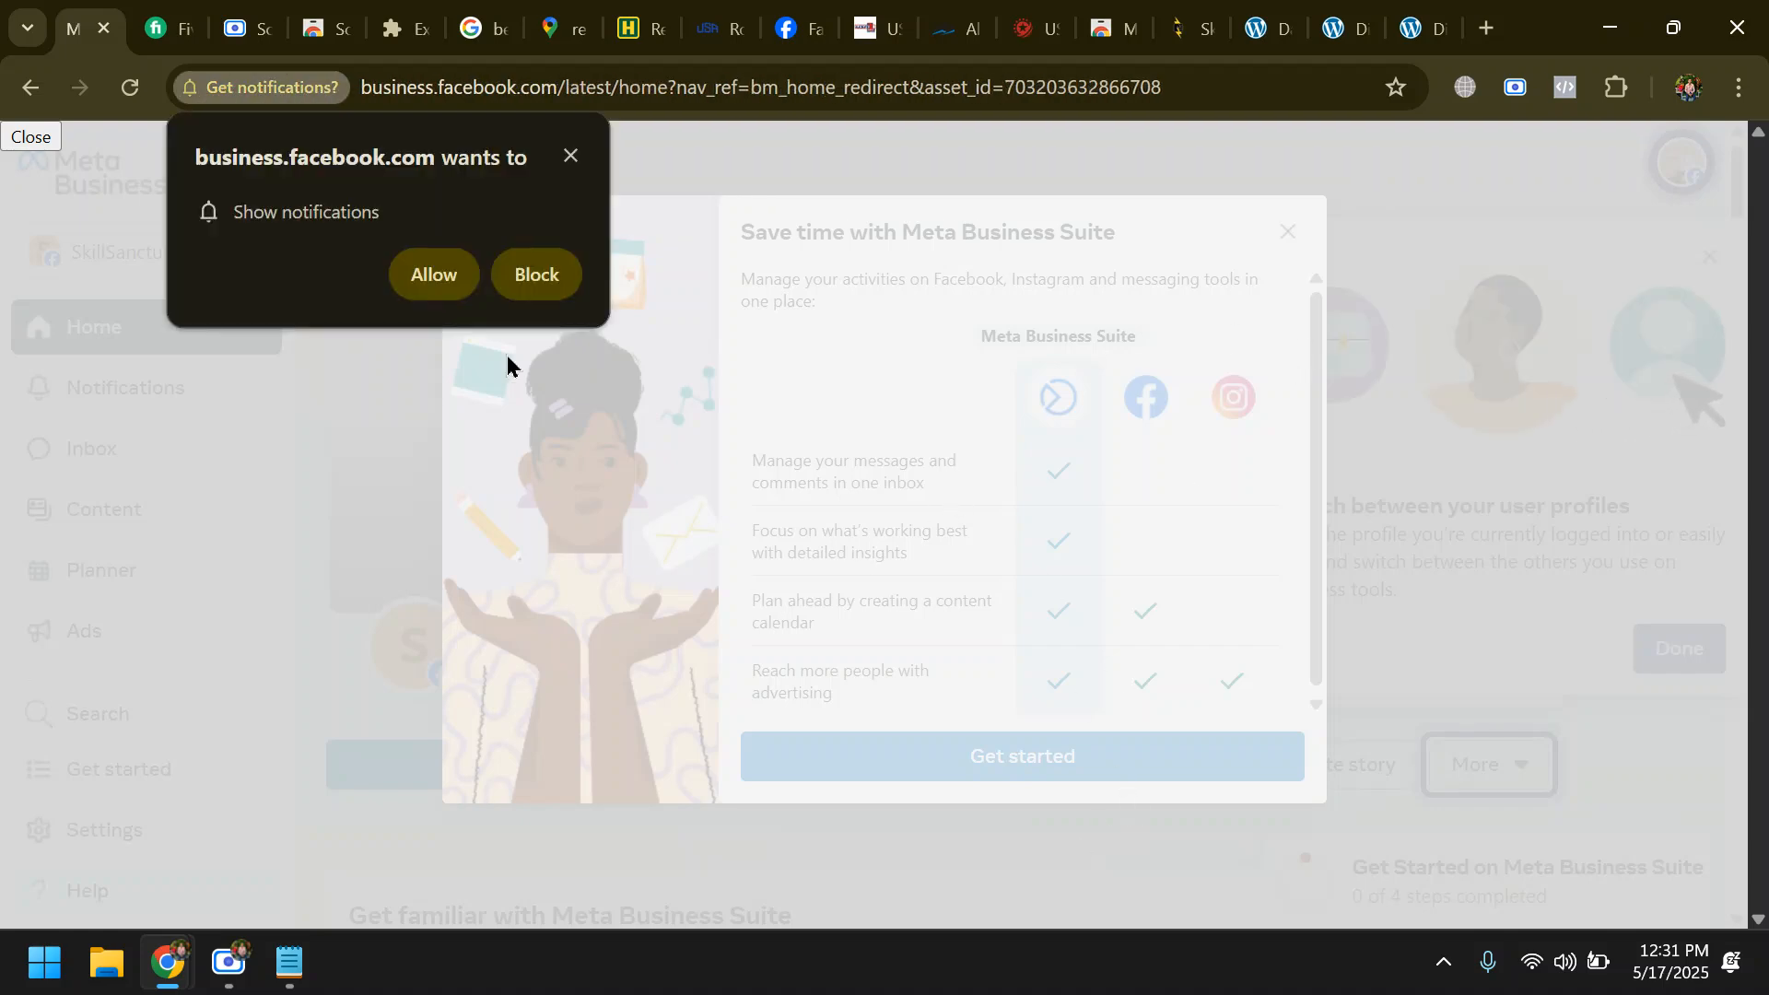
# - Dismiss the browser notification request and, from the Meta Business Suite introduction, invite all selectable friends (up to 100) to follow the SkillSanctum Page
pyautogui.click(570, 167)
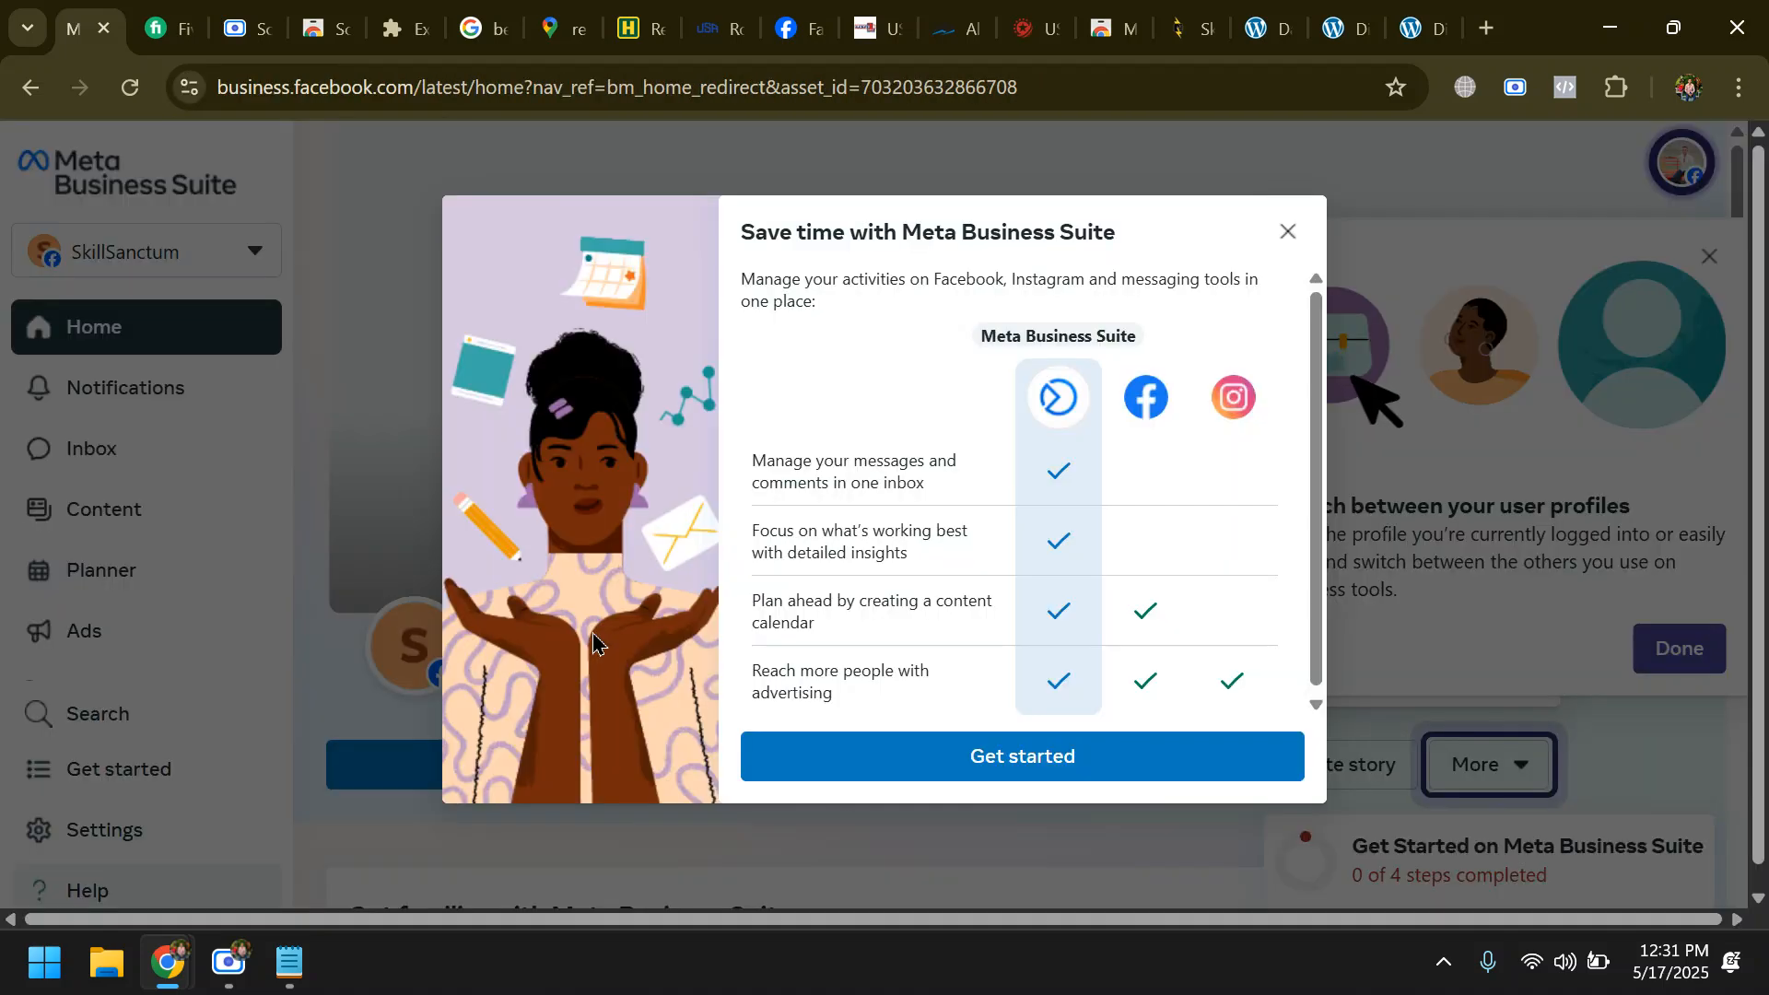
pyautogui.click(1013, 776)
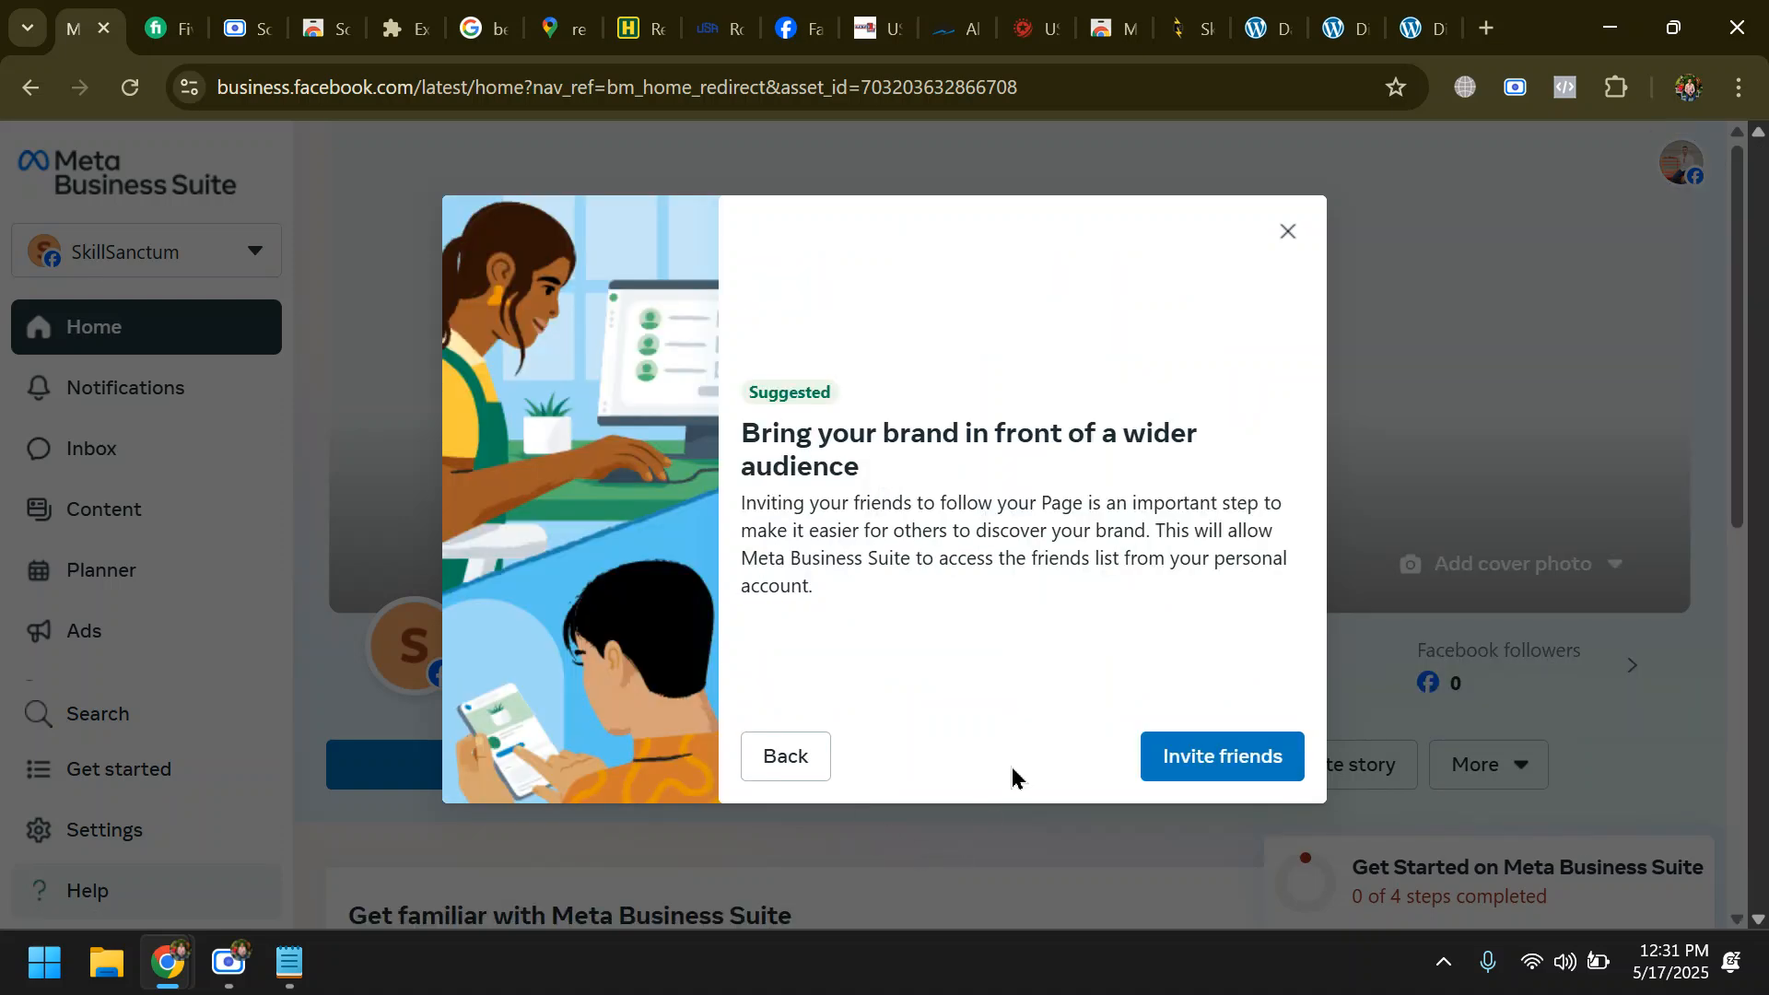
pyautogui.click(1204, 781)
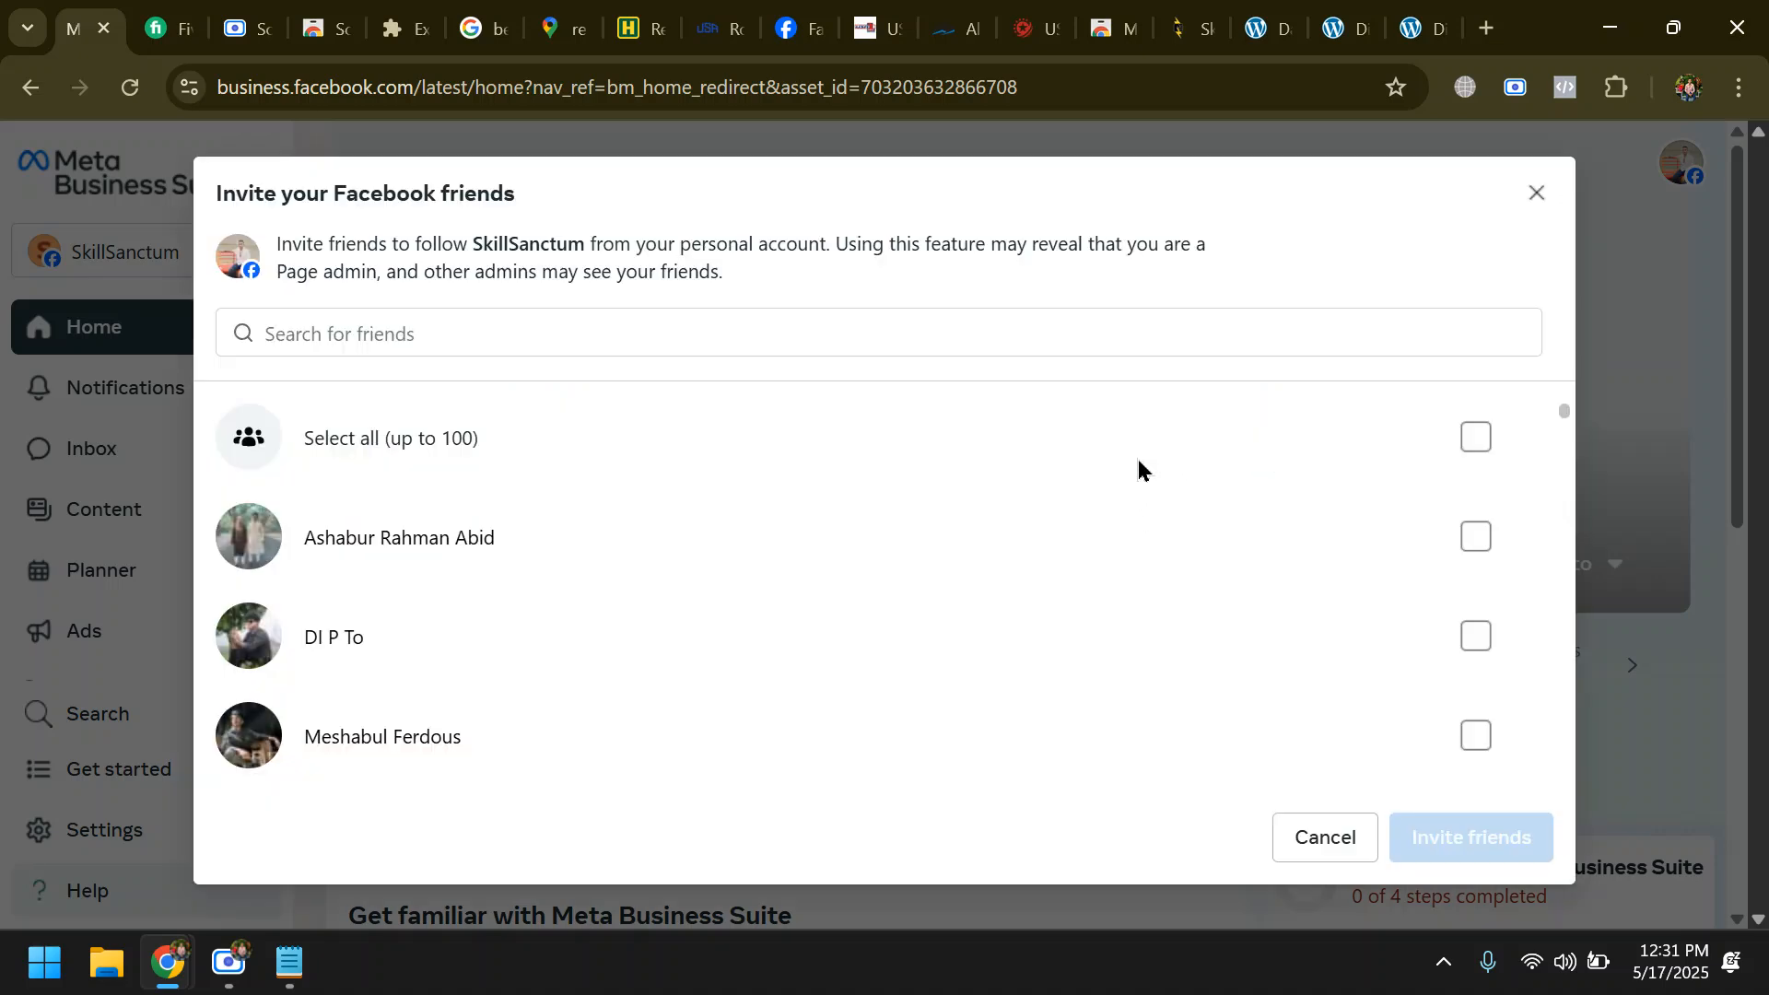
pyautogui.click(1474, 437)
pyautogui.click(1390, 856)
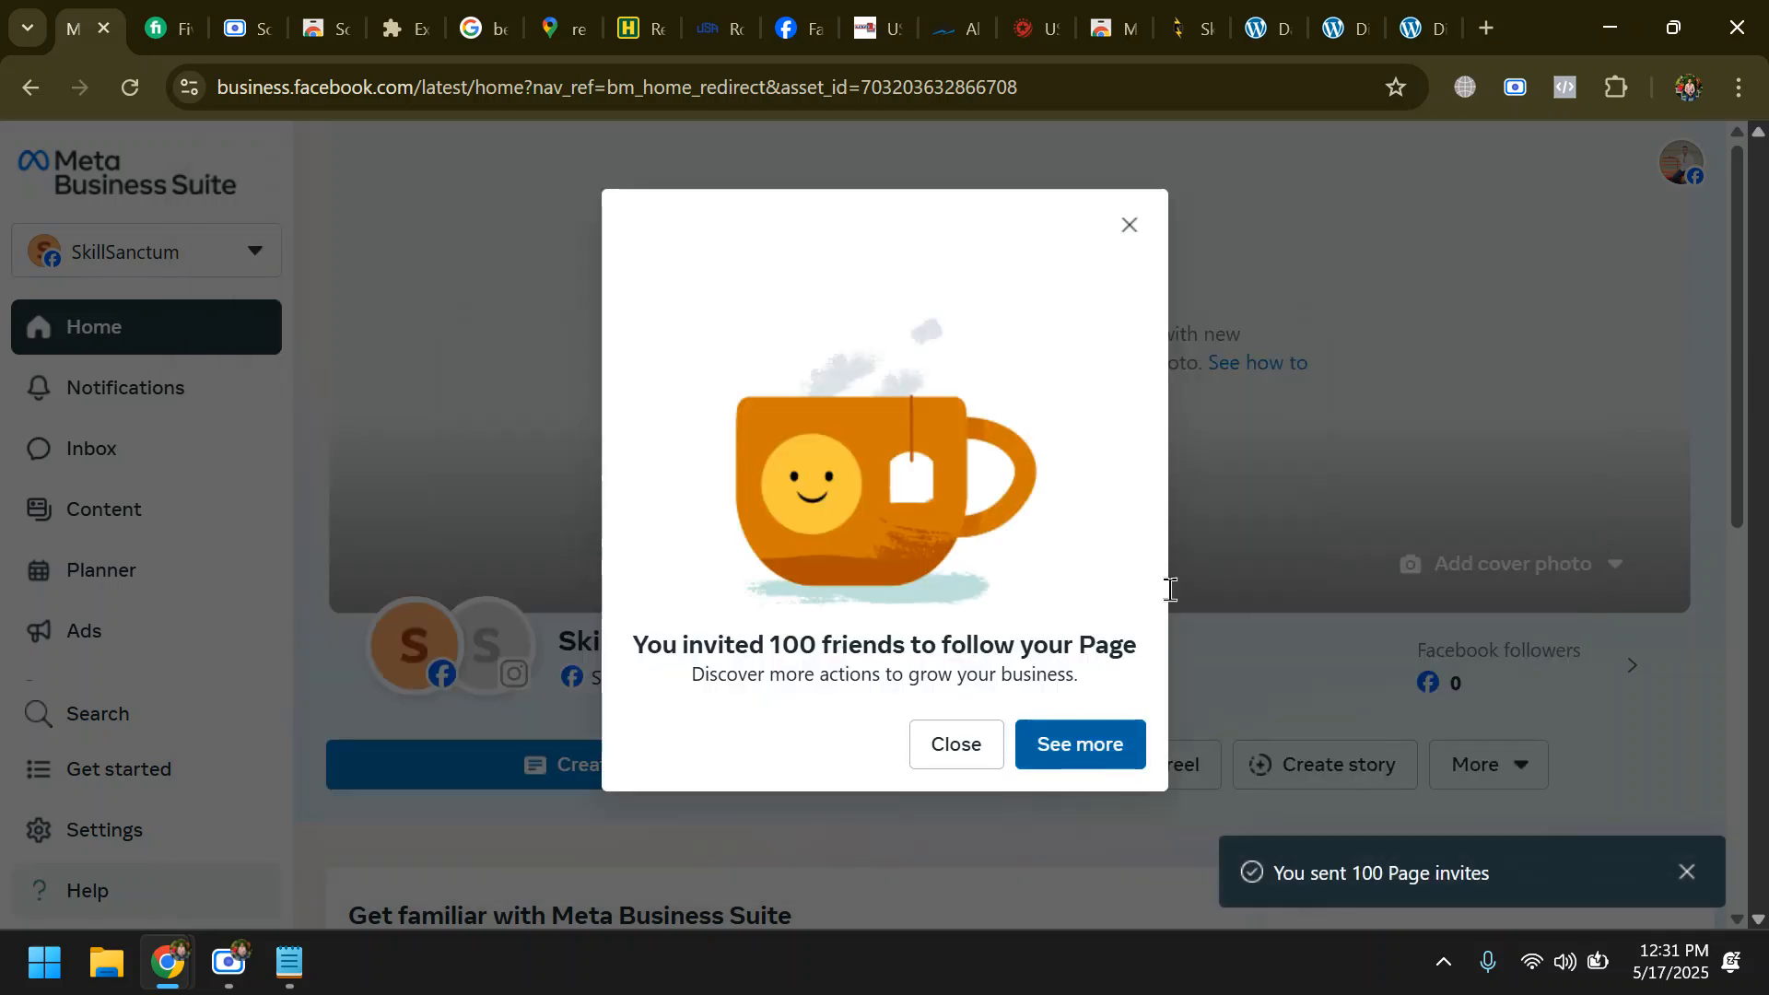
pyautogui.click(1124, 225)
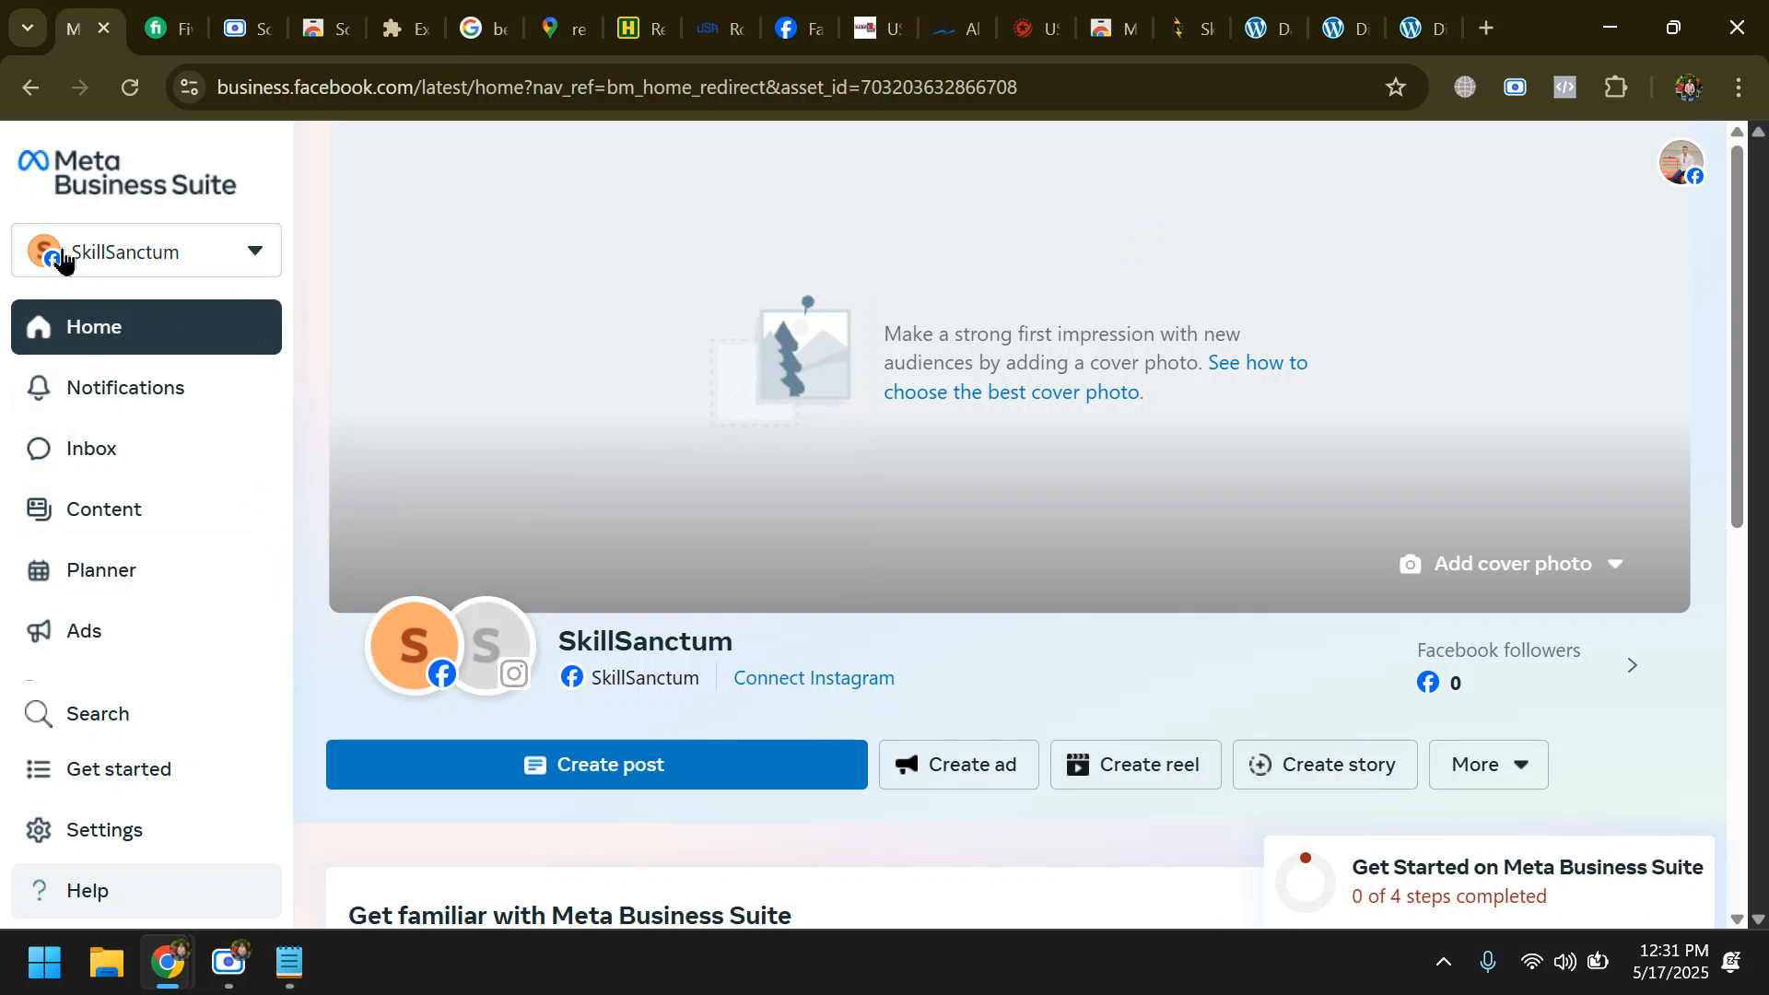
# - Review the account's business assets, select the SkillSanctum Facebook Page, and return to the Meta Business Suite home page
pyautogui.click(254, 256)
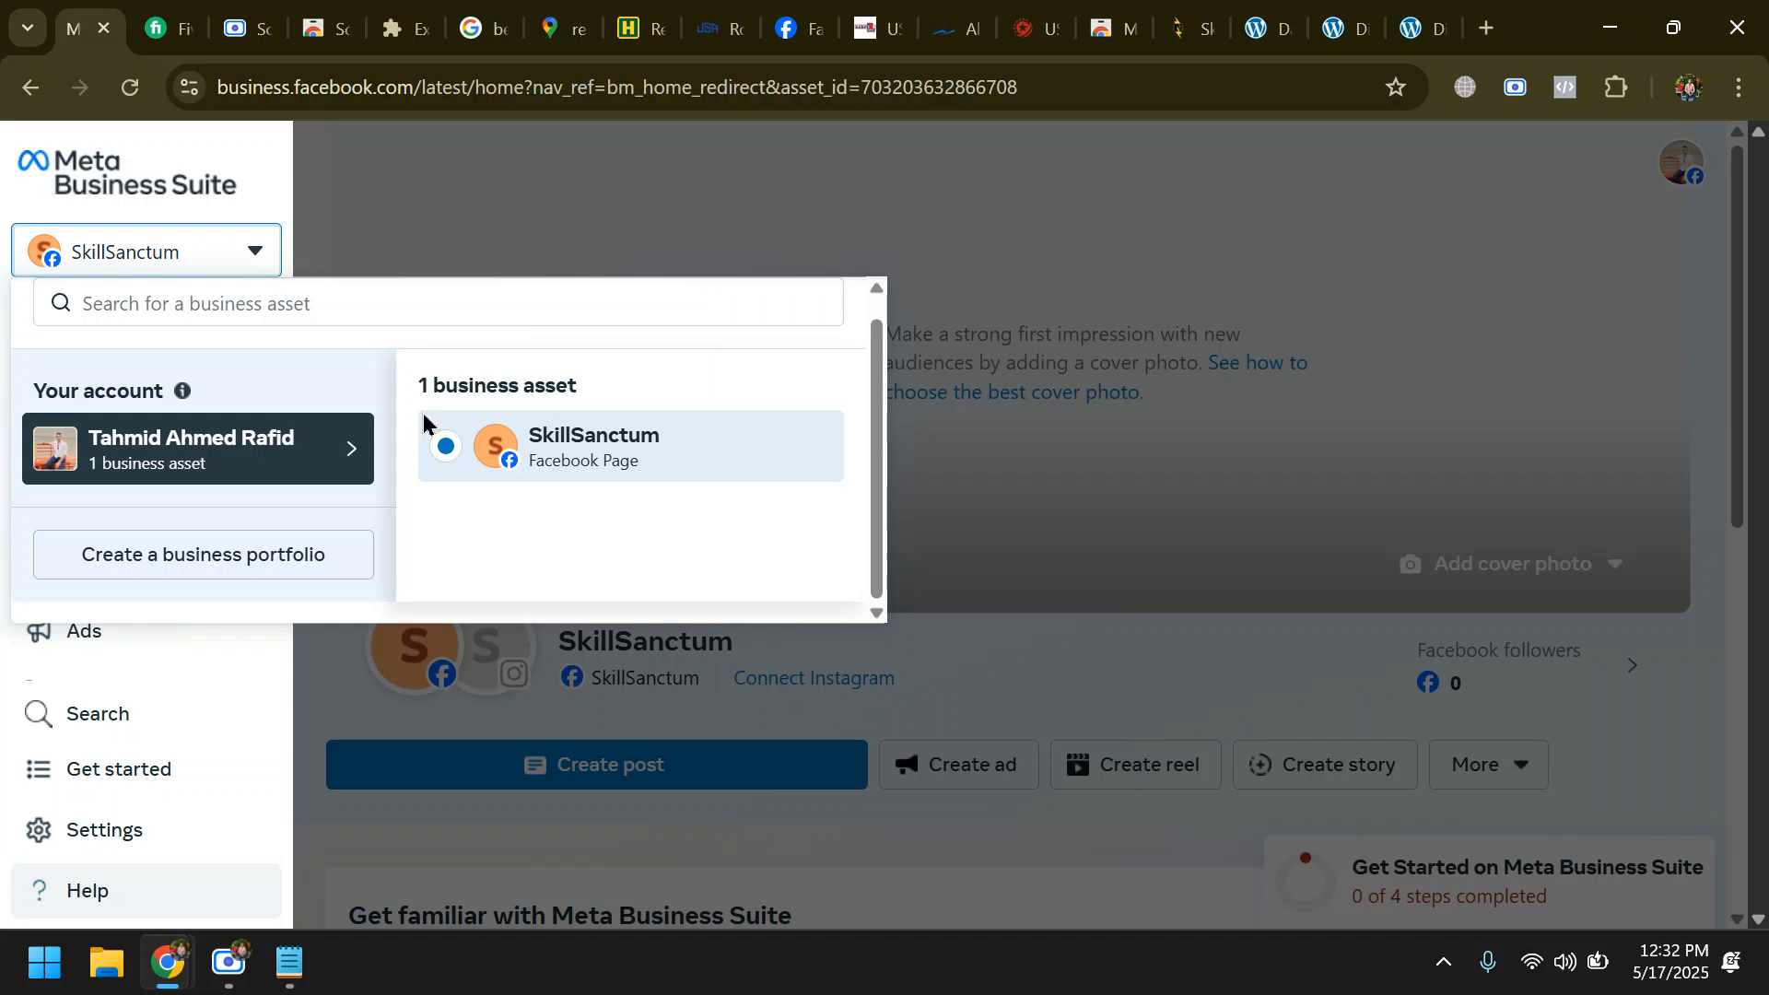
pyautogui.tripleClick(782, 460)
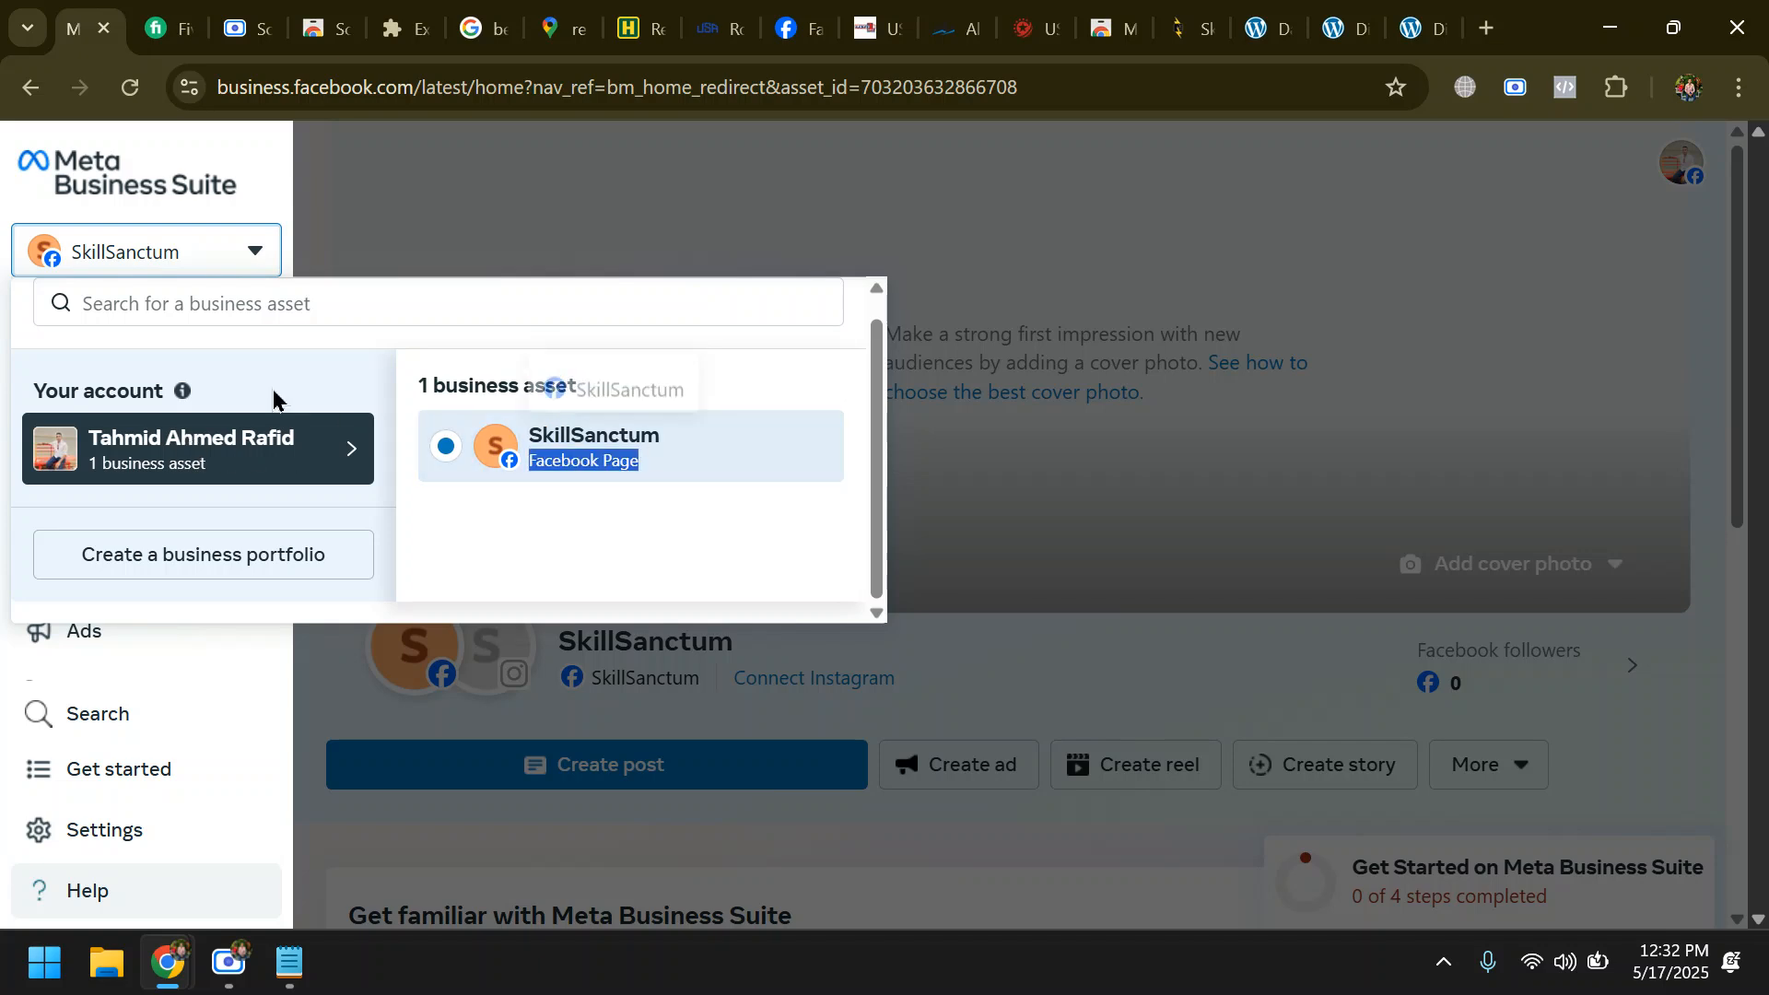
pyautogui.click(251, 245)
pyautogui.click(251, 244)
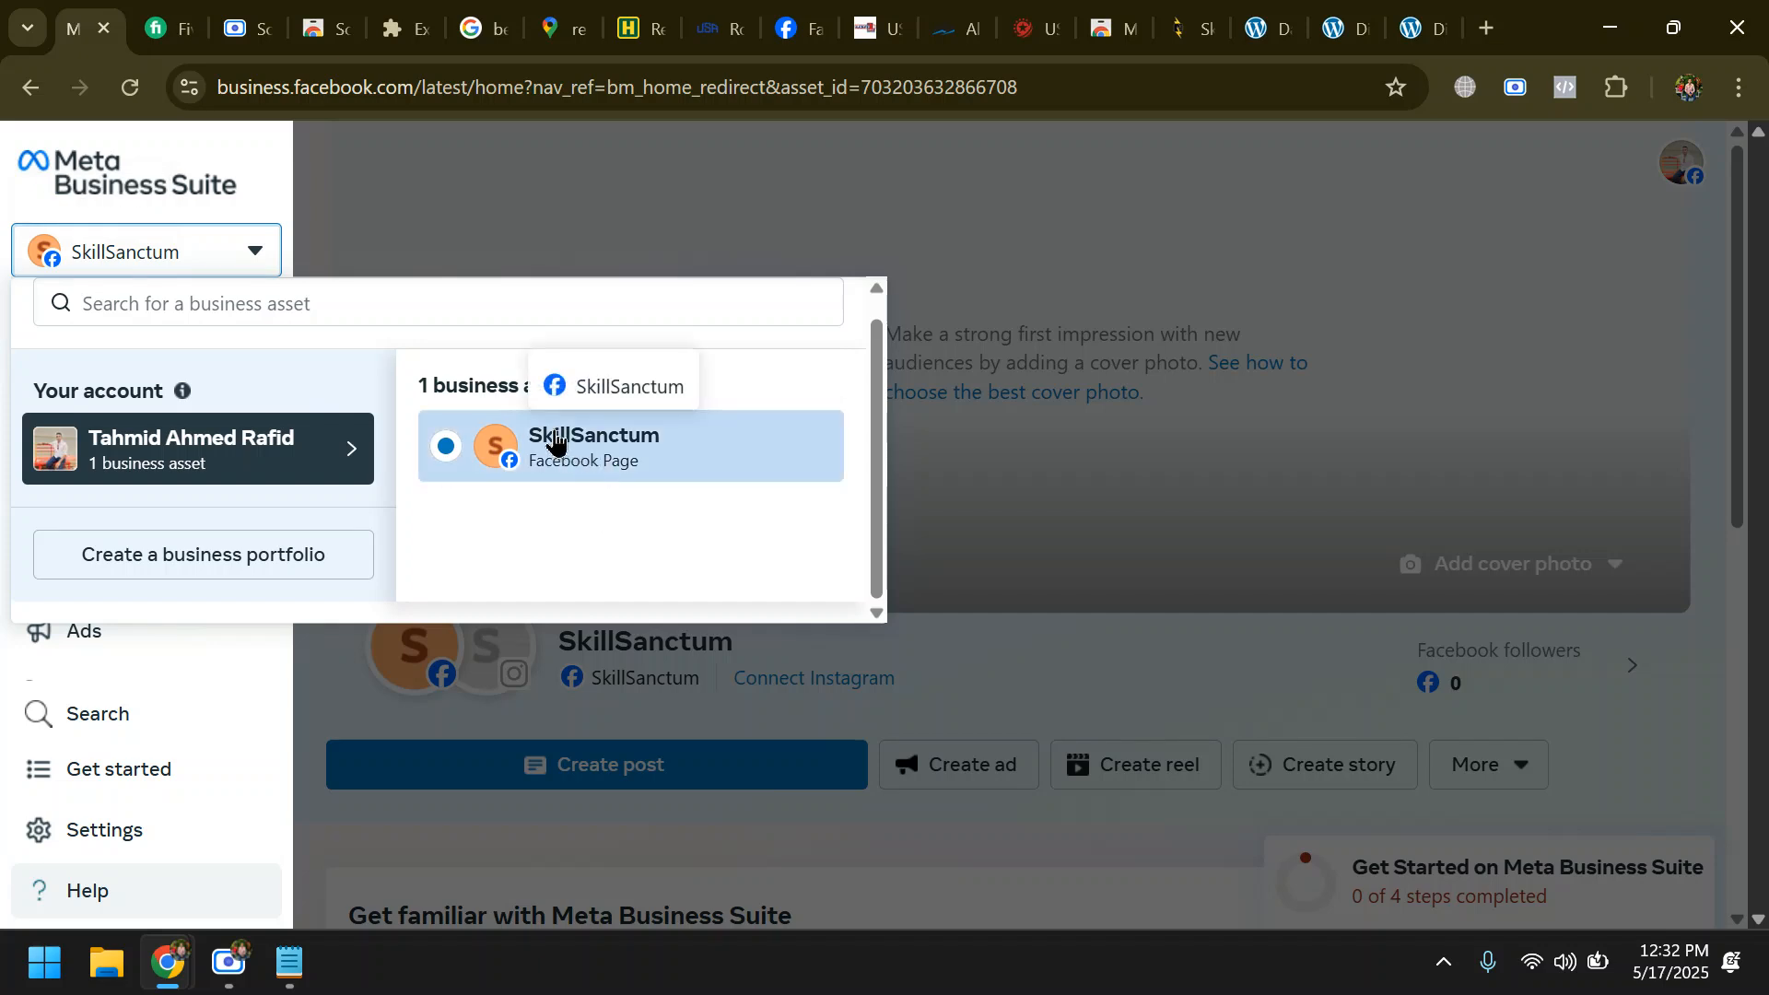
pyautogui.click(250, 249)
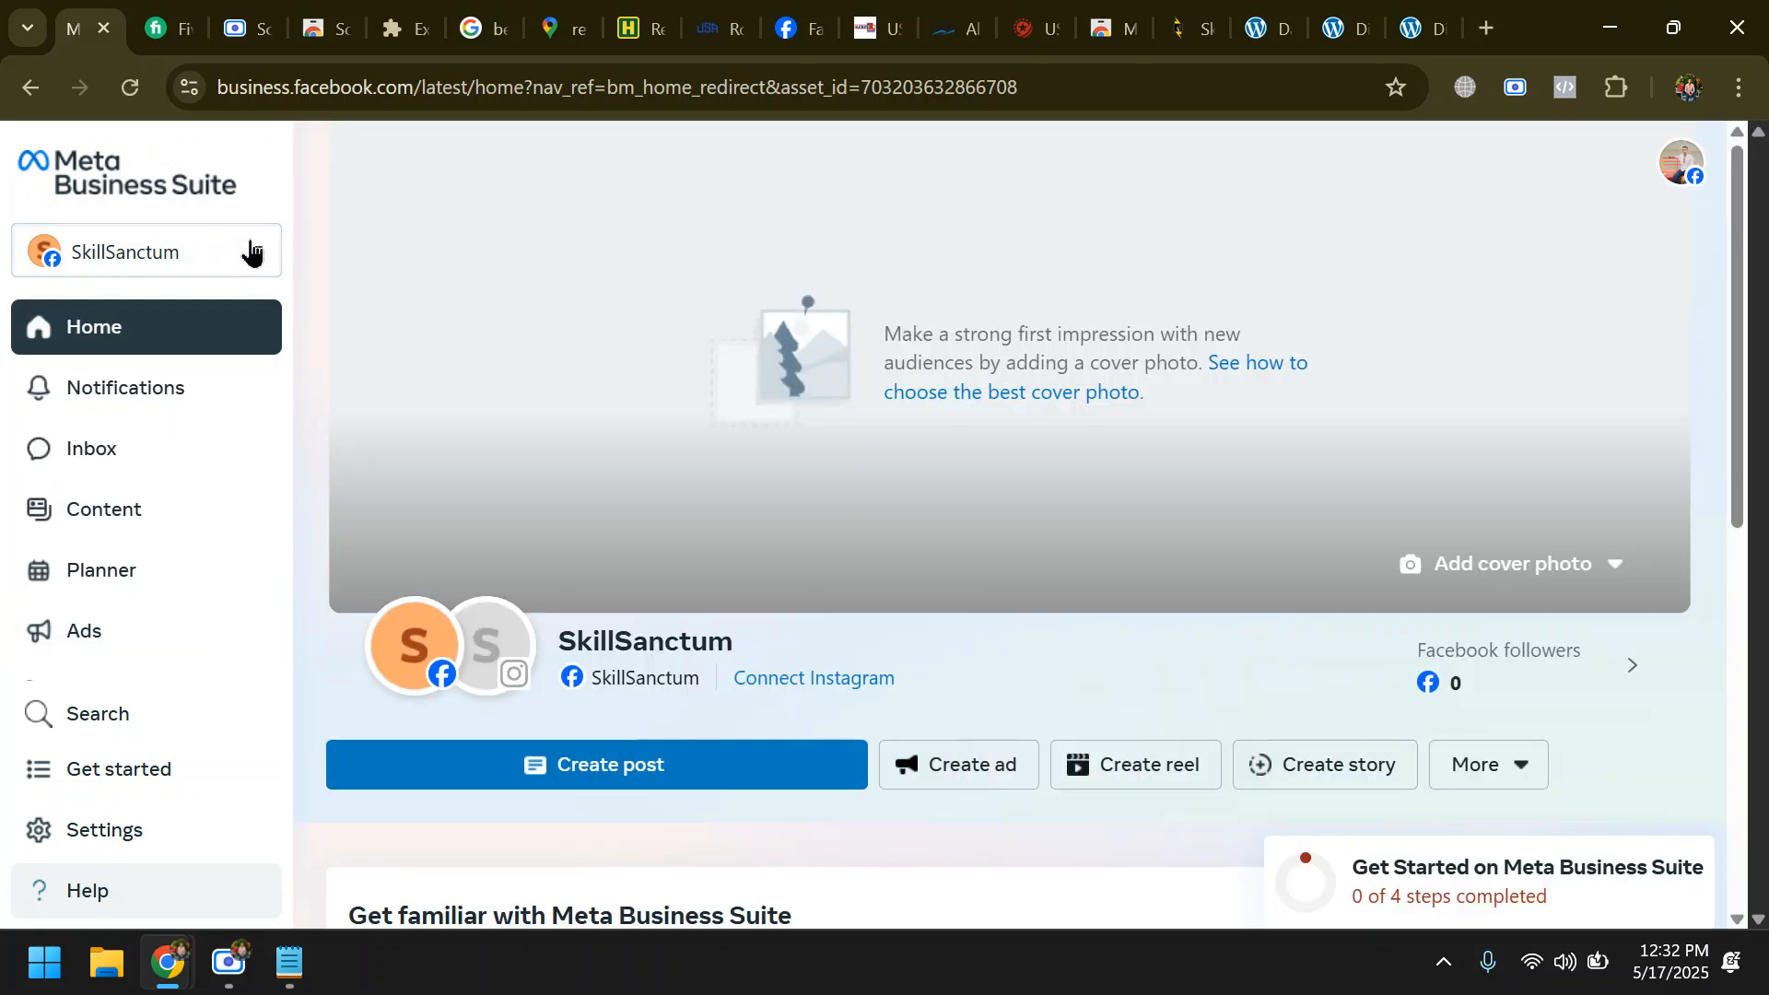
pyautogui.click(251, 249)
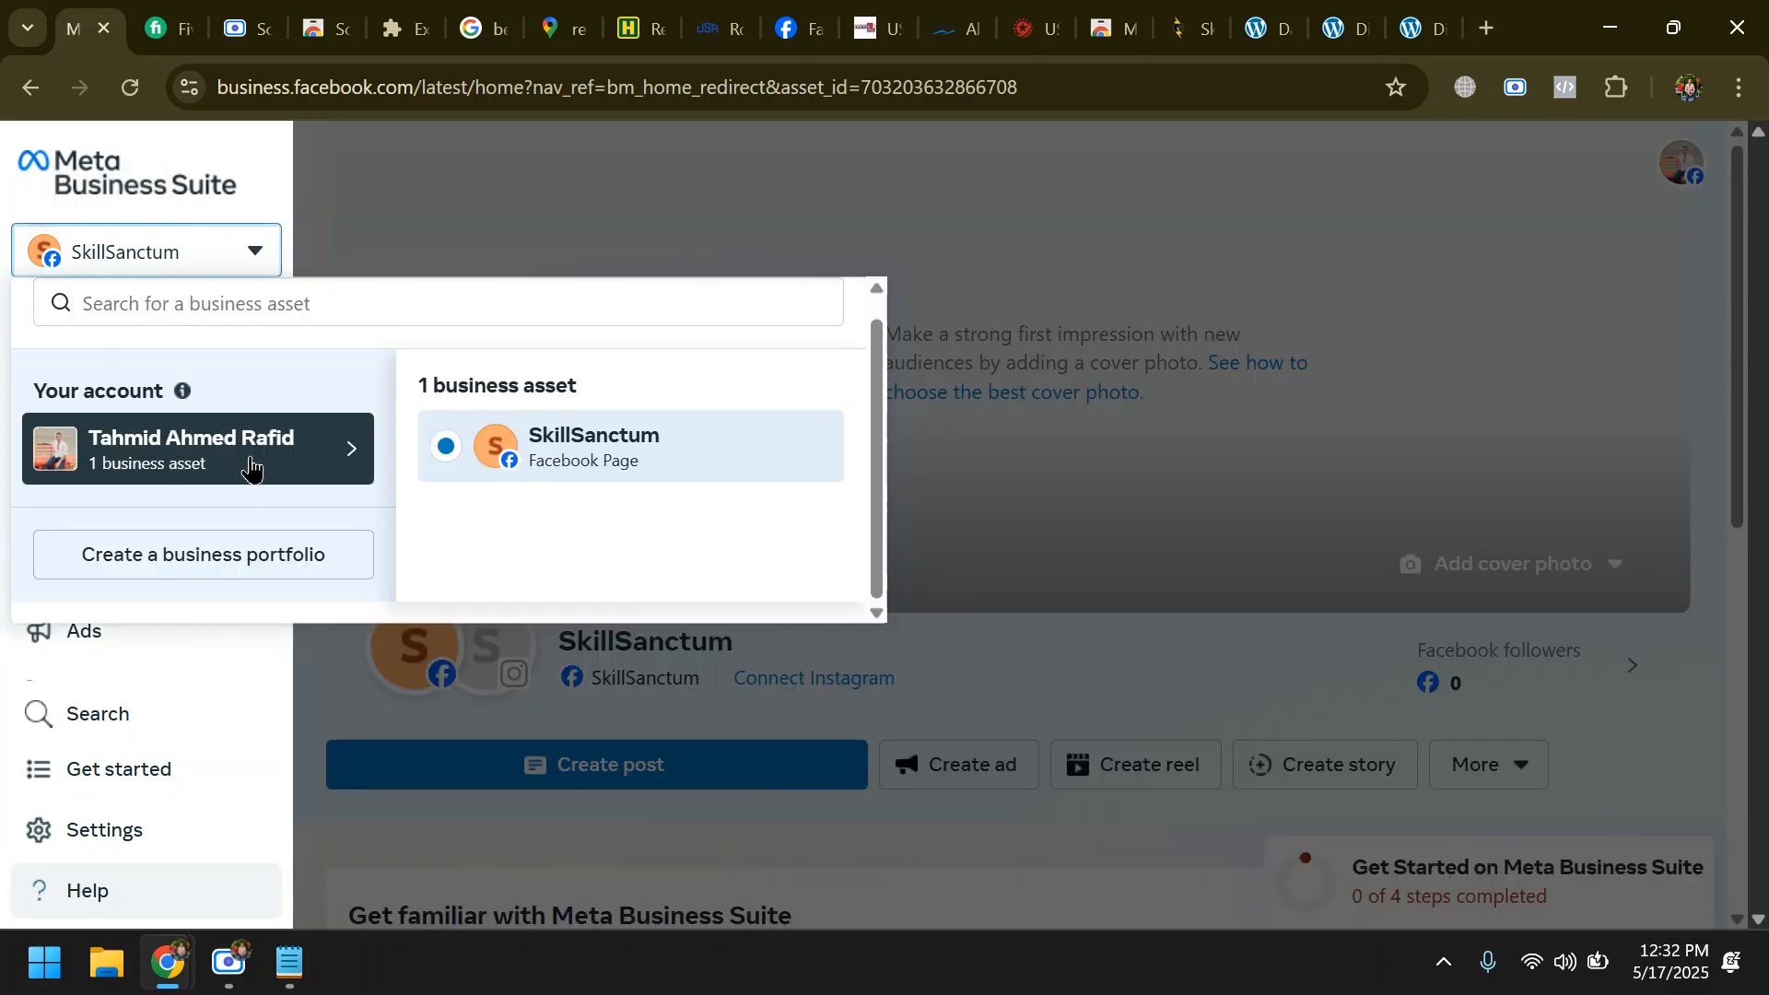
pyautogui.click(579, 446)
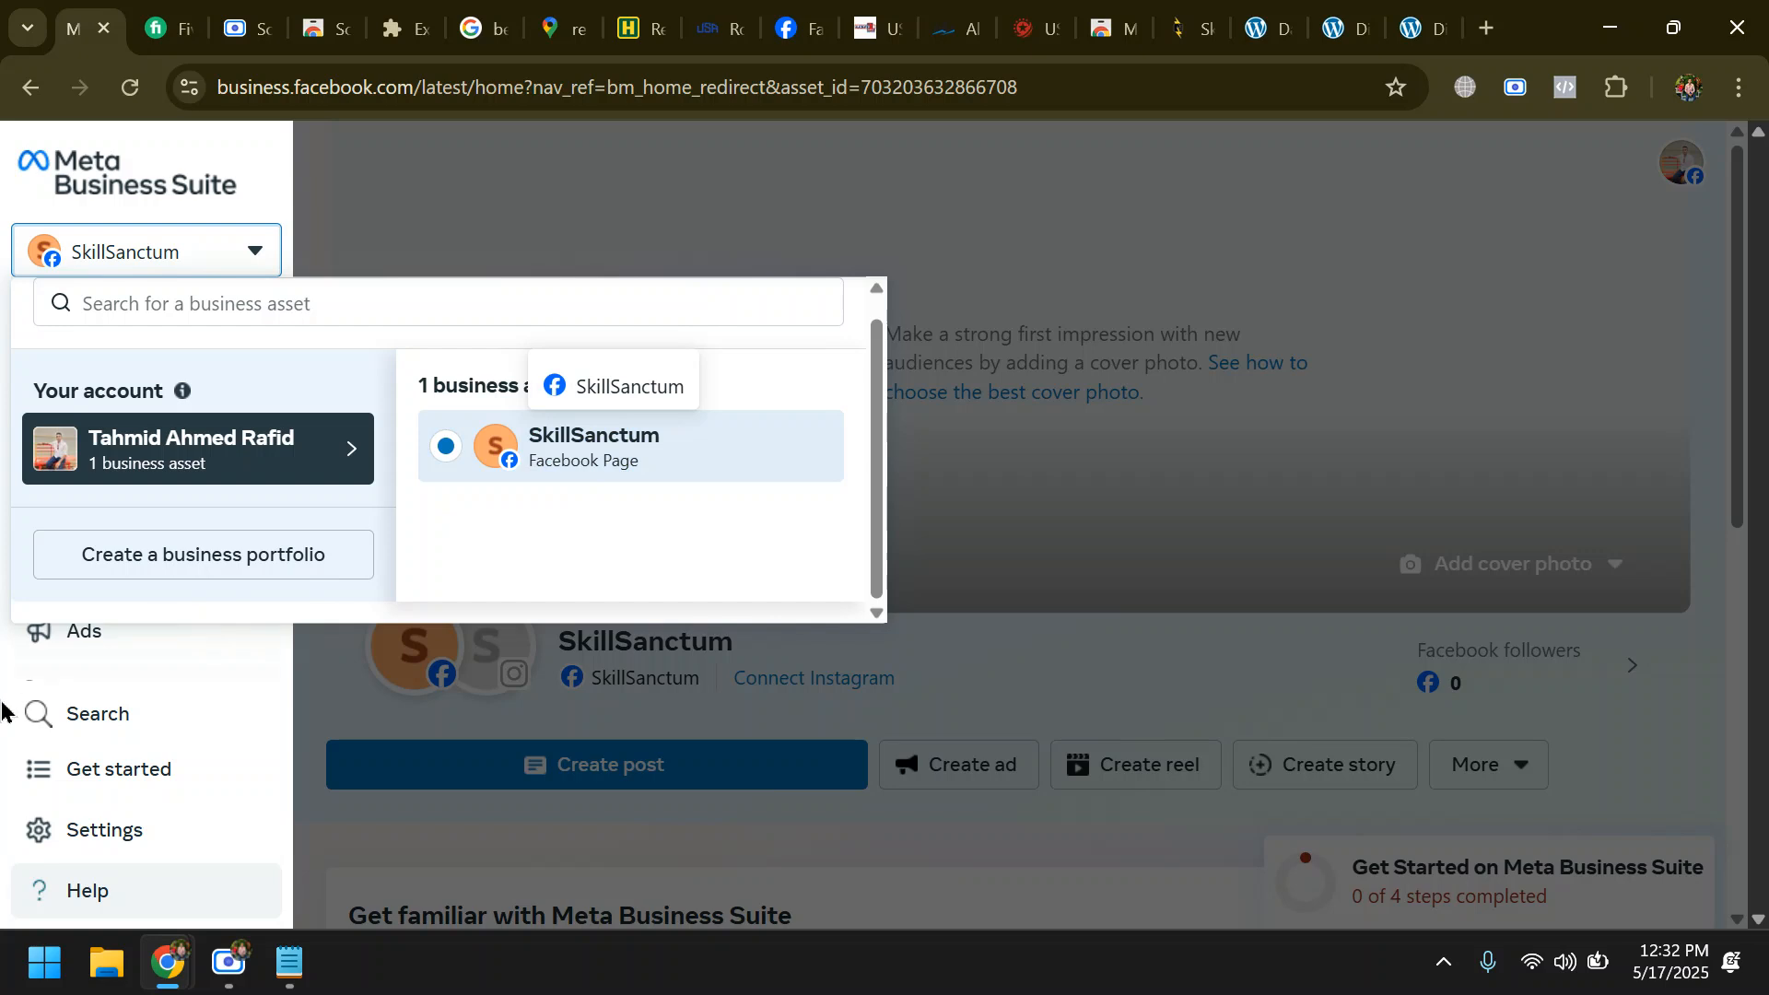
pyautogui.click(164, 172)
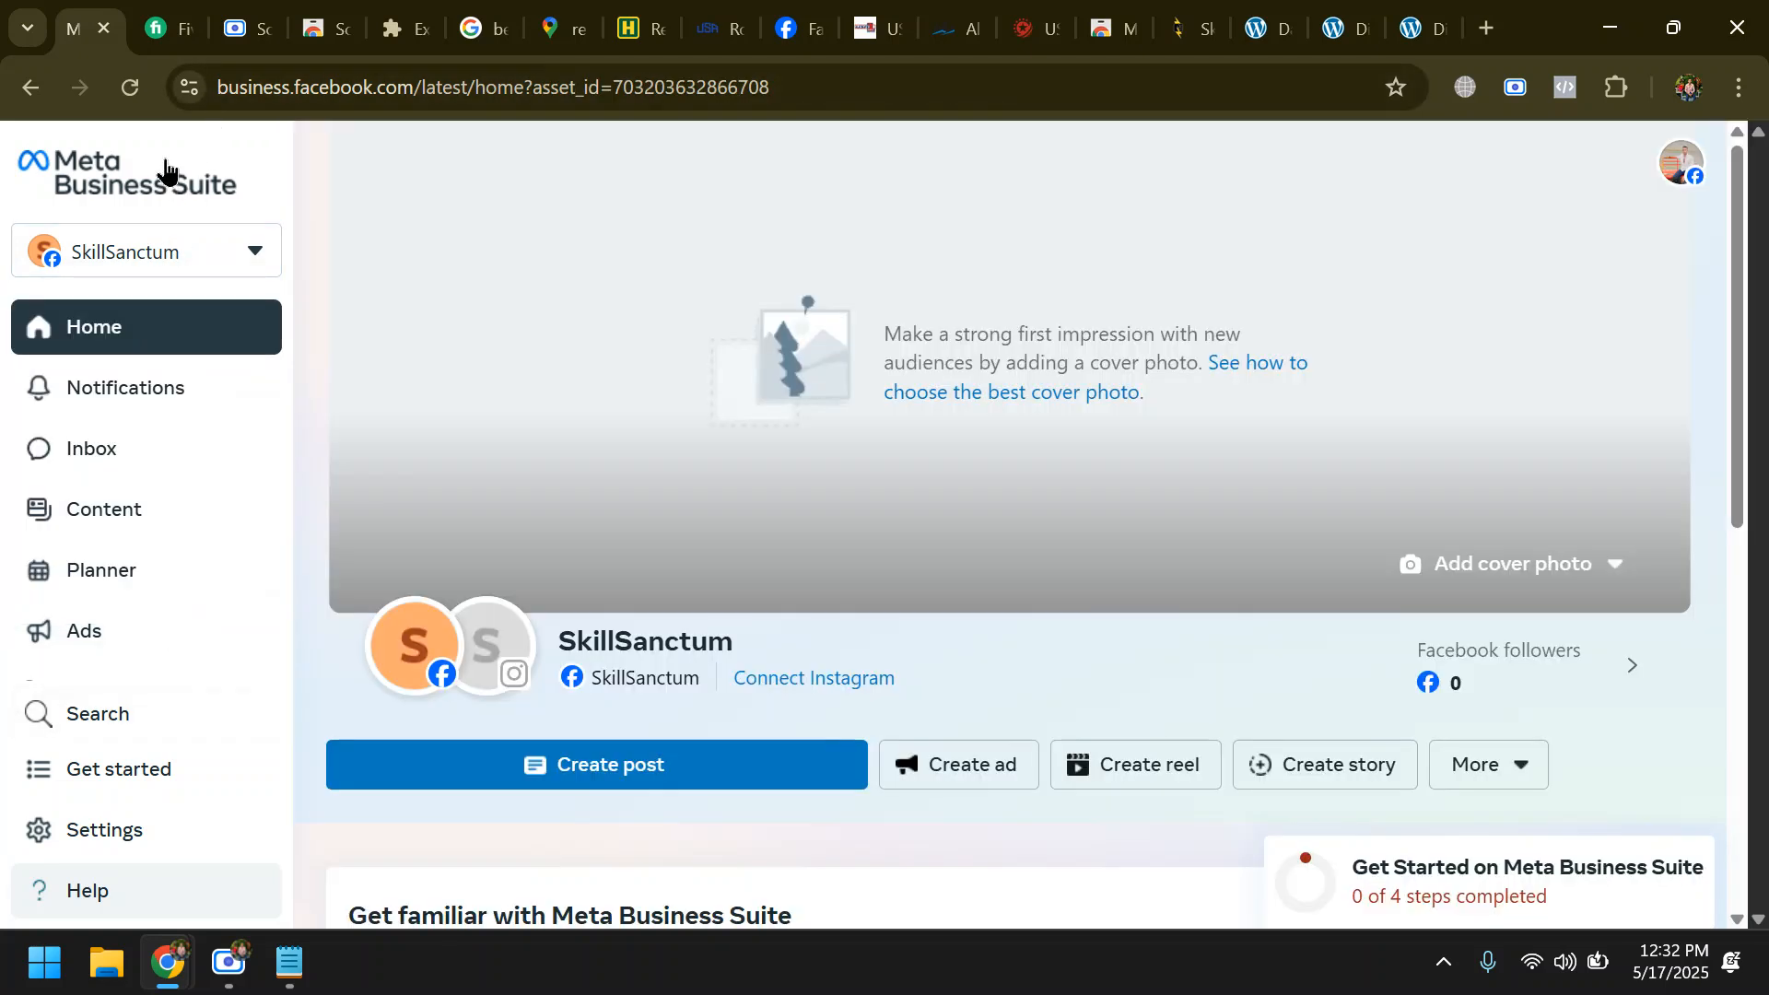
# - Look through all Business Suite tools, open Events Manager, and continue with the required switch to the personal account
pyautogui.scroll(-5, 324, 292)
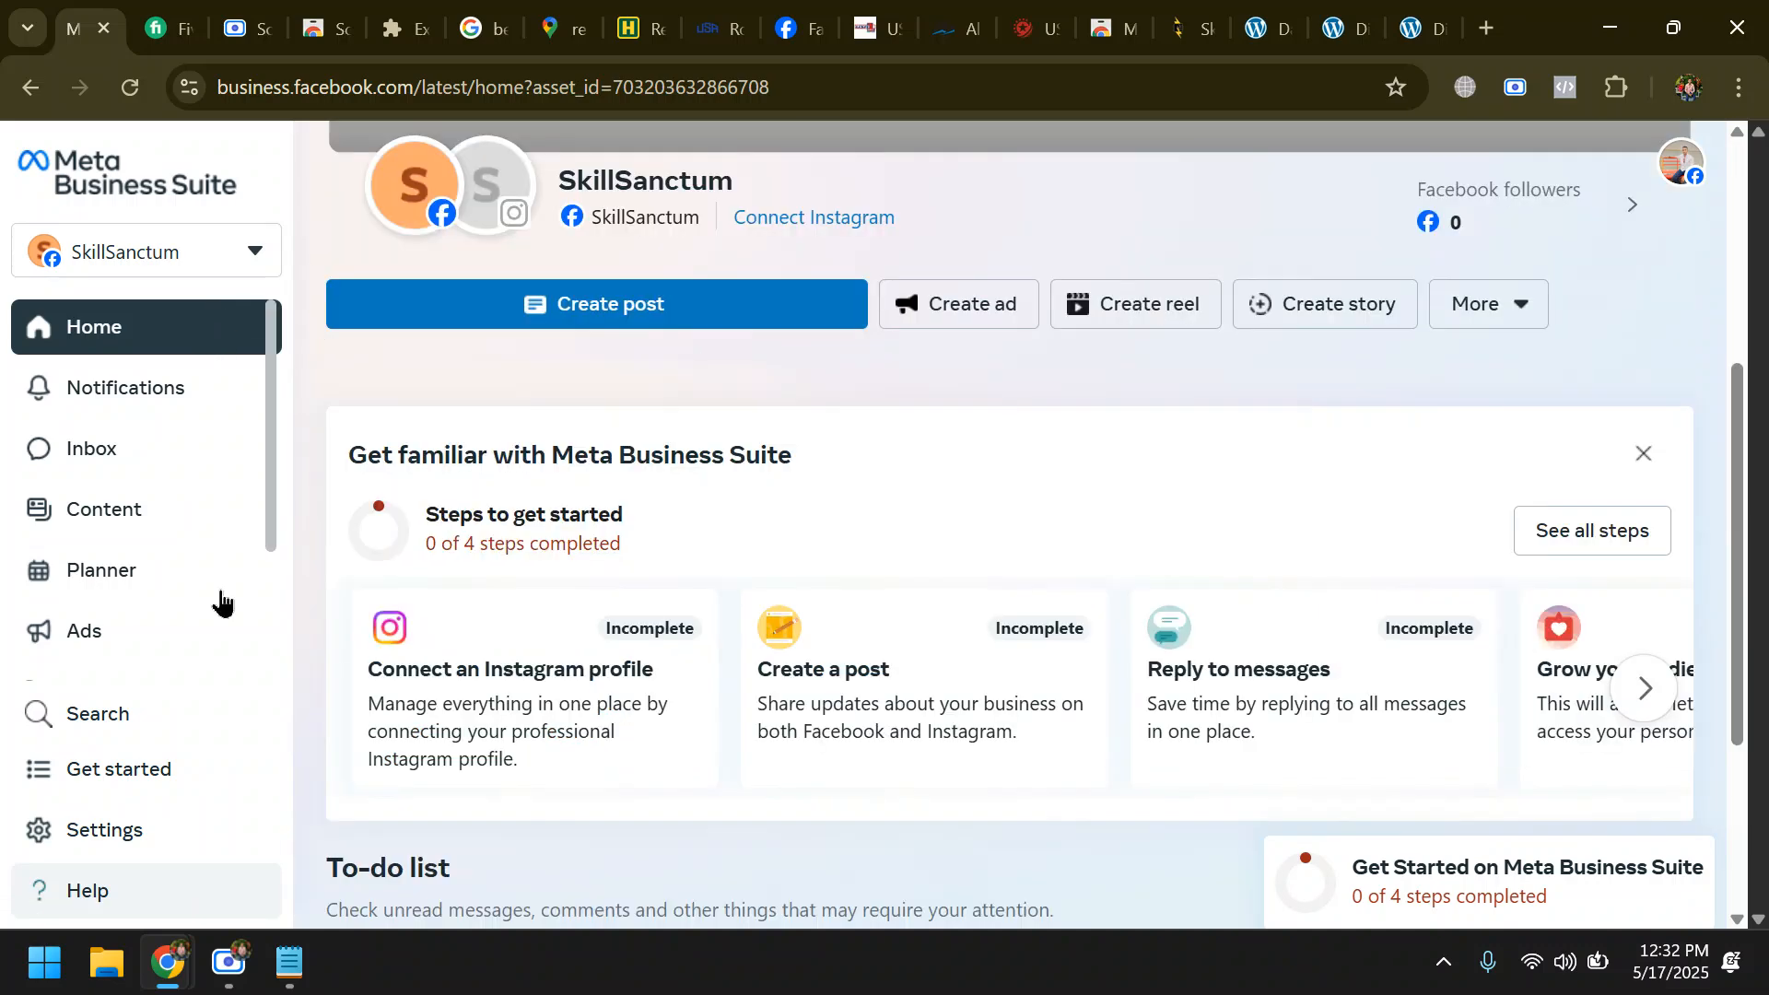
pyautogui.scroll(-2, 106, 679)
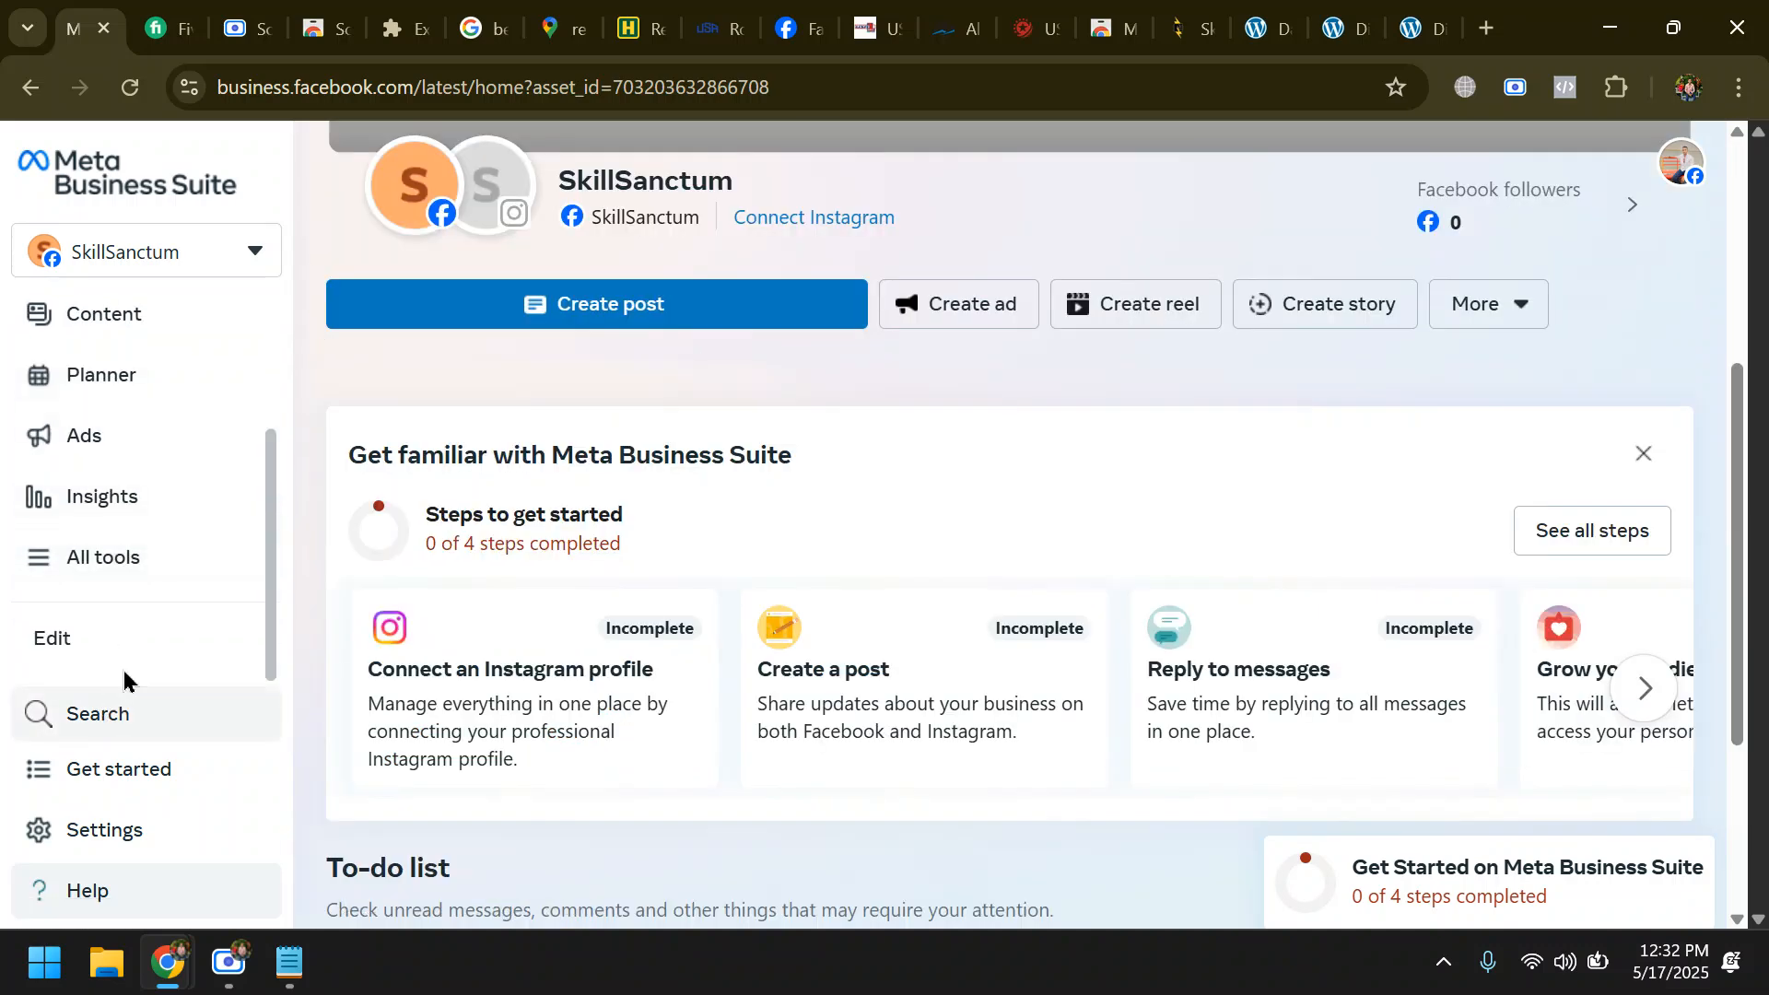
pyautogui.click(135, 558)
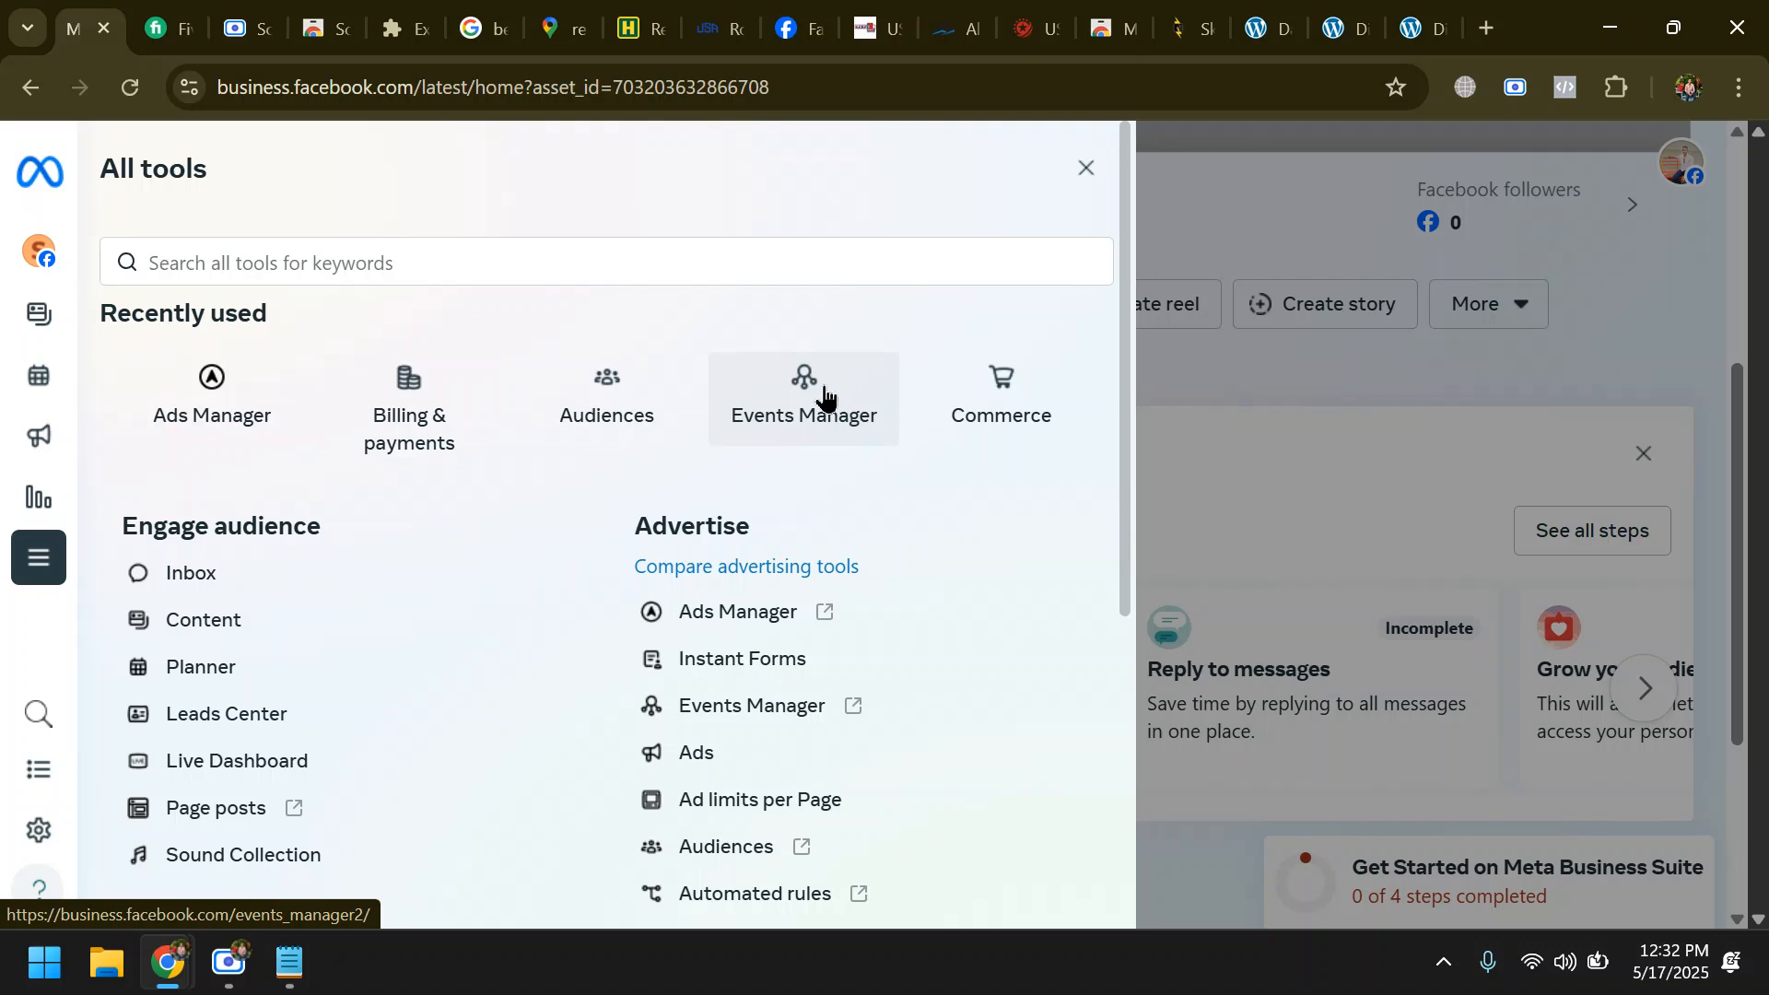
pyautogui.scroll(-5, 442, 557)
pyautogui.scroll(-1, 442, 560)
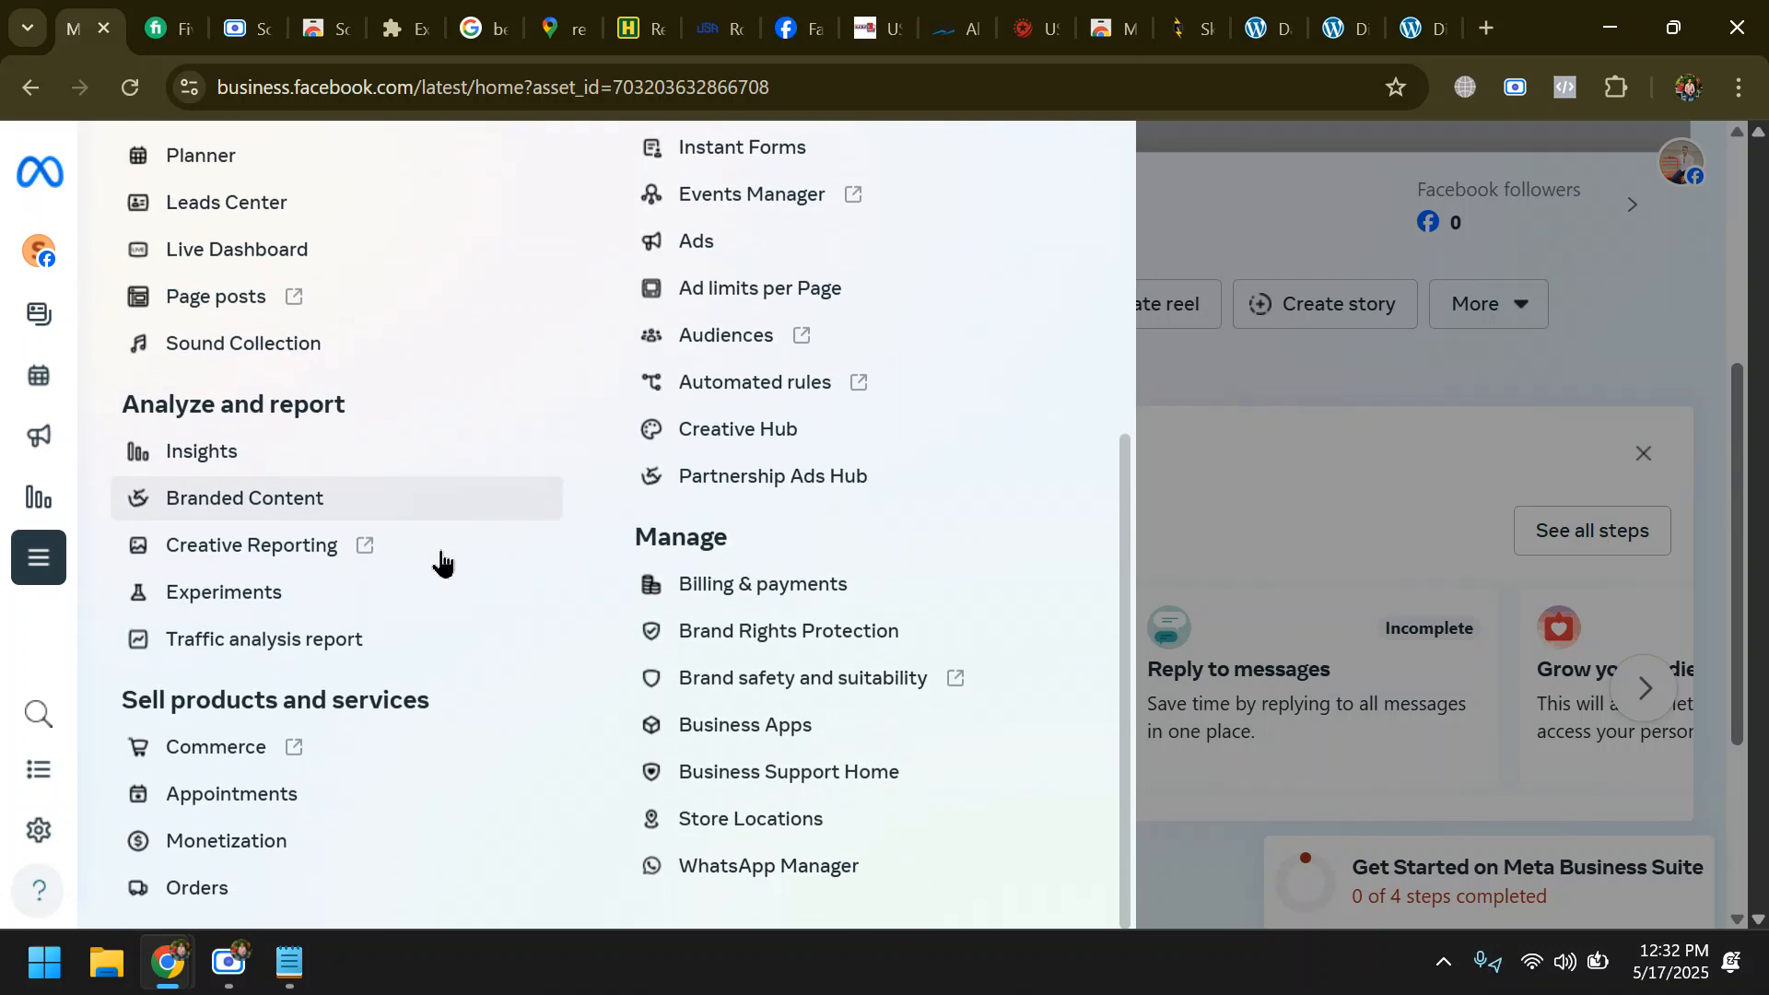
pyautogui.scroll(6, 477, 576)
pyautogui.moveTo(47, 498)
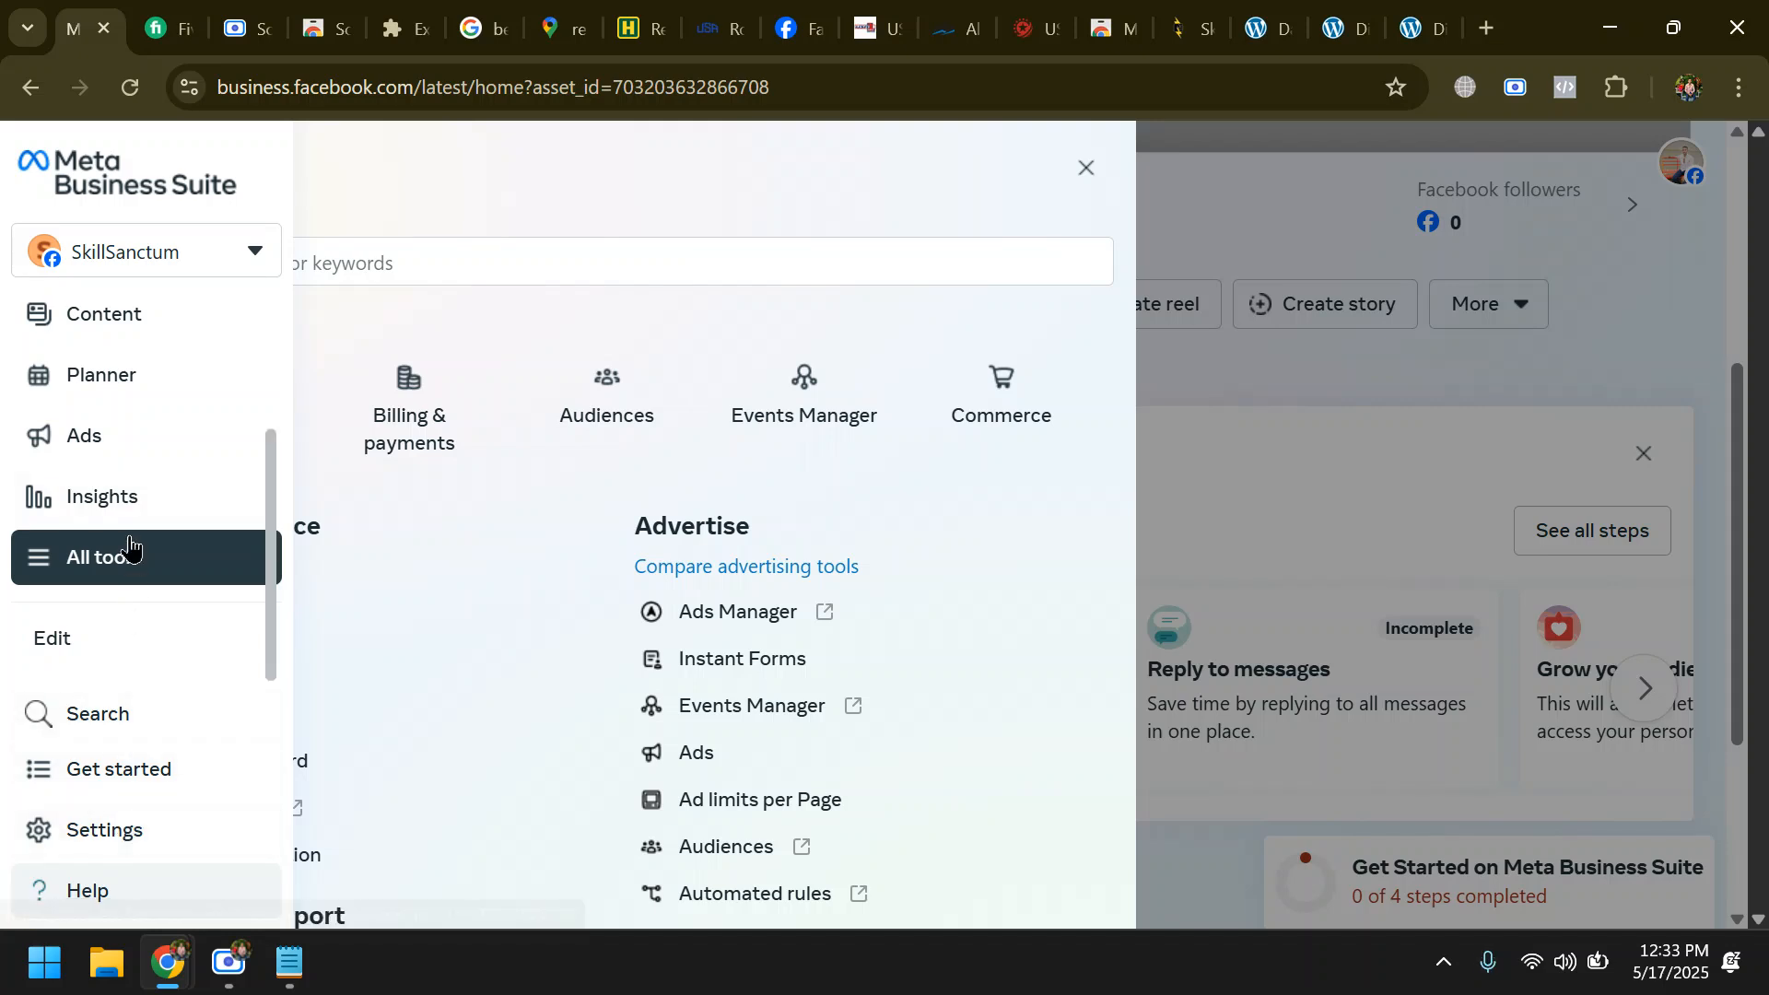
pyautogui.click(829, 402)
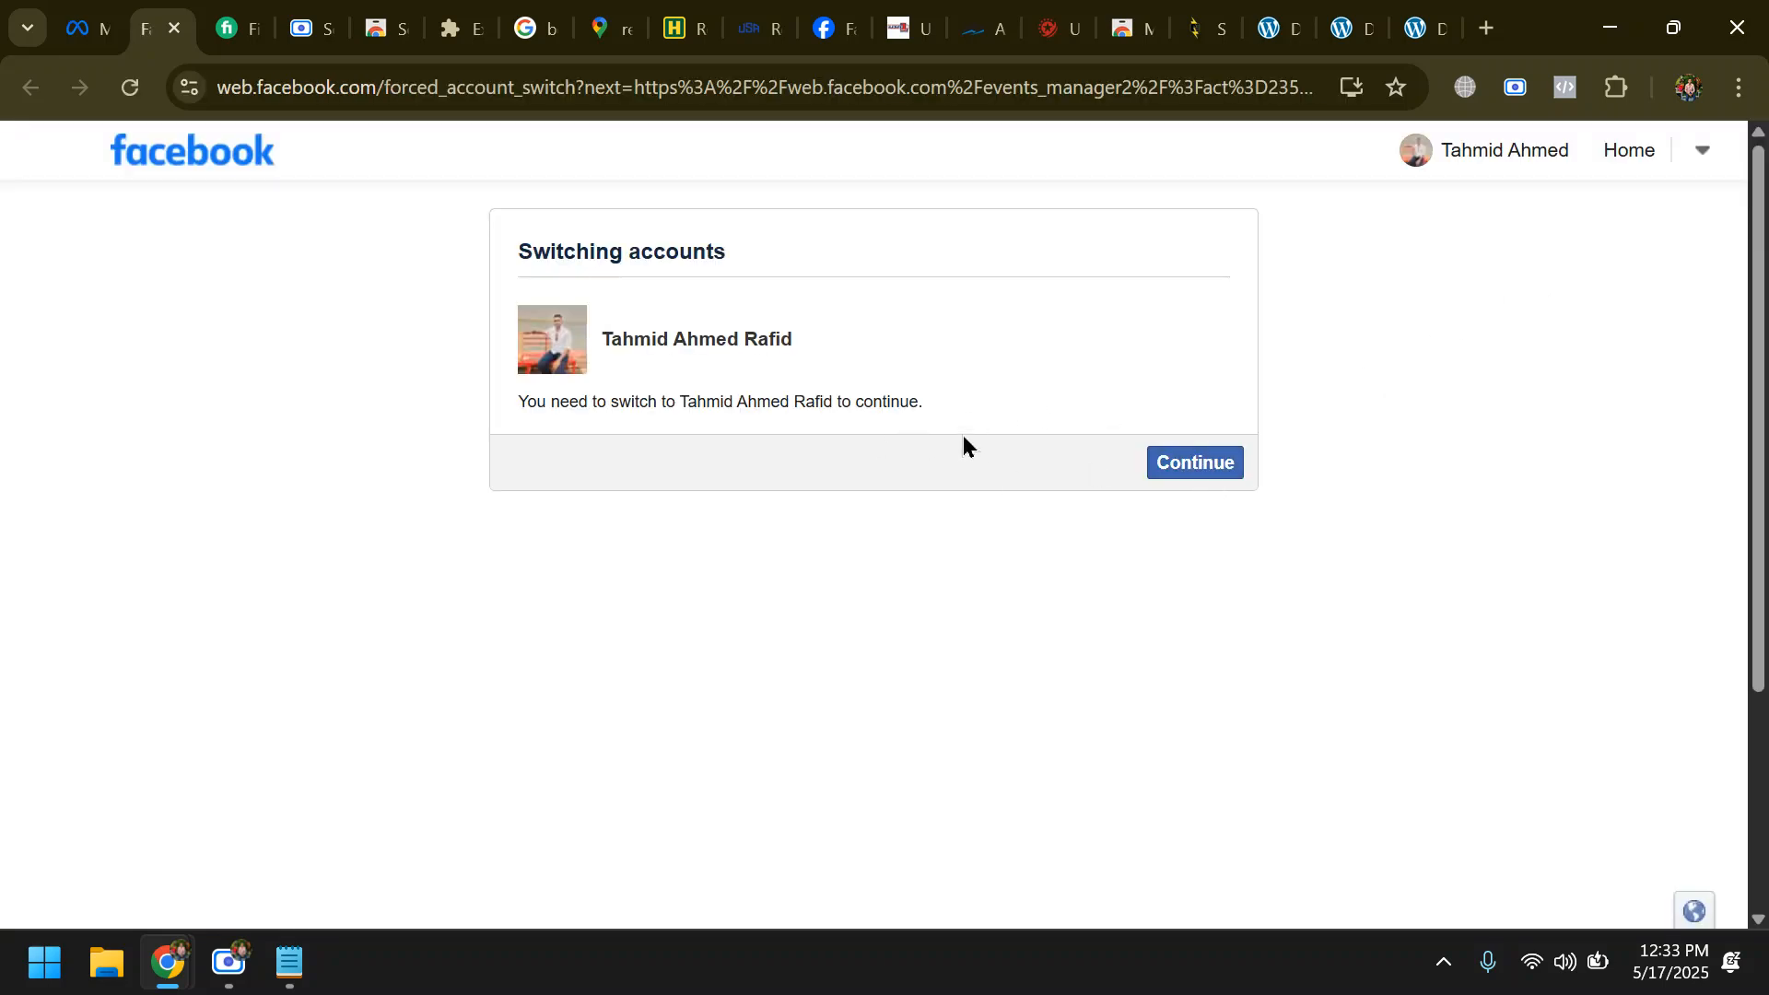
pyautogui.click(1187, 463)
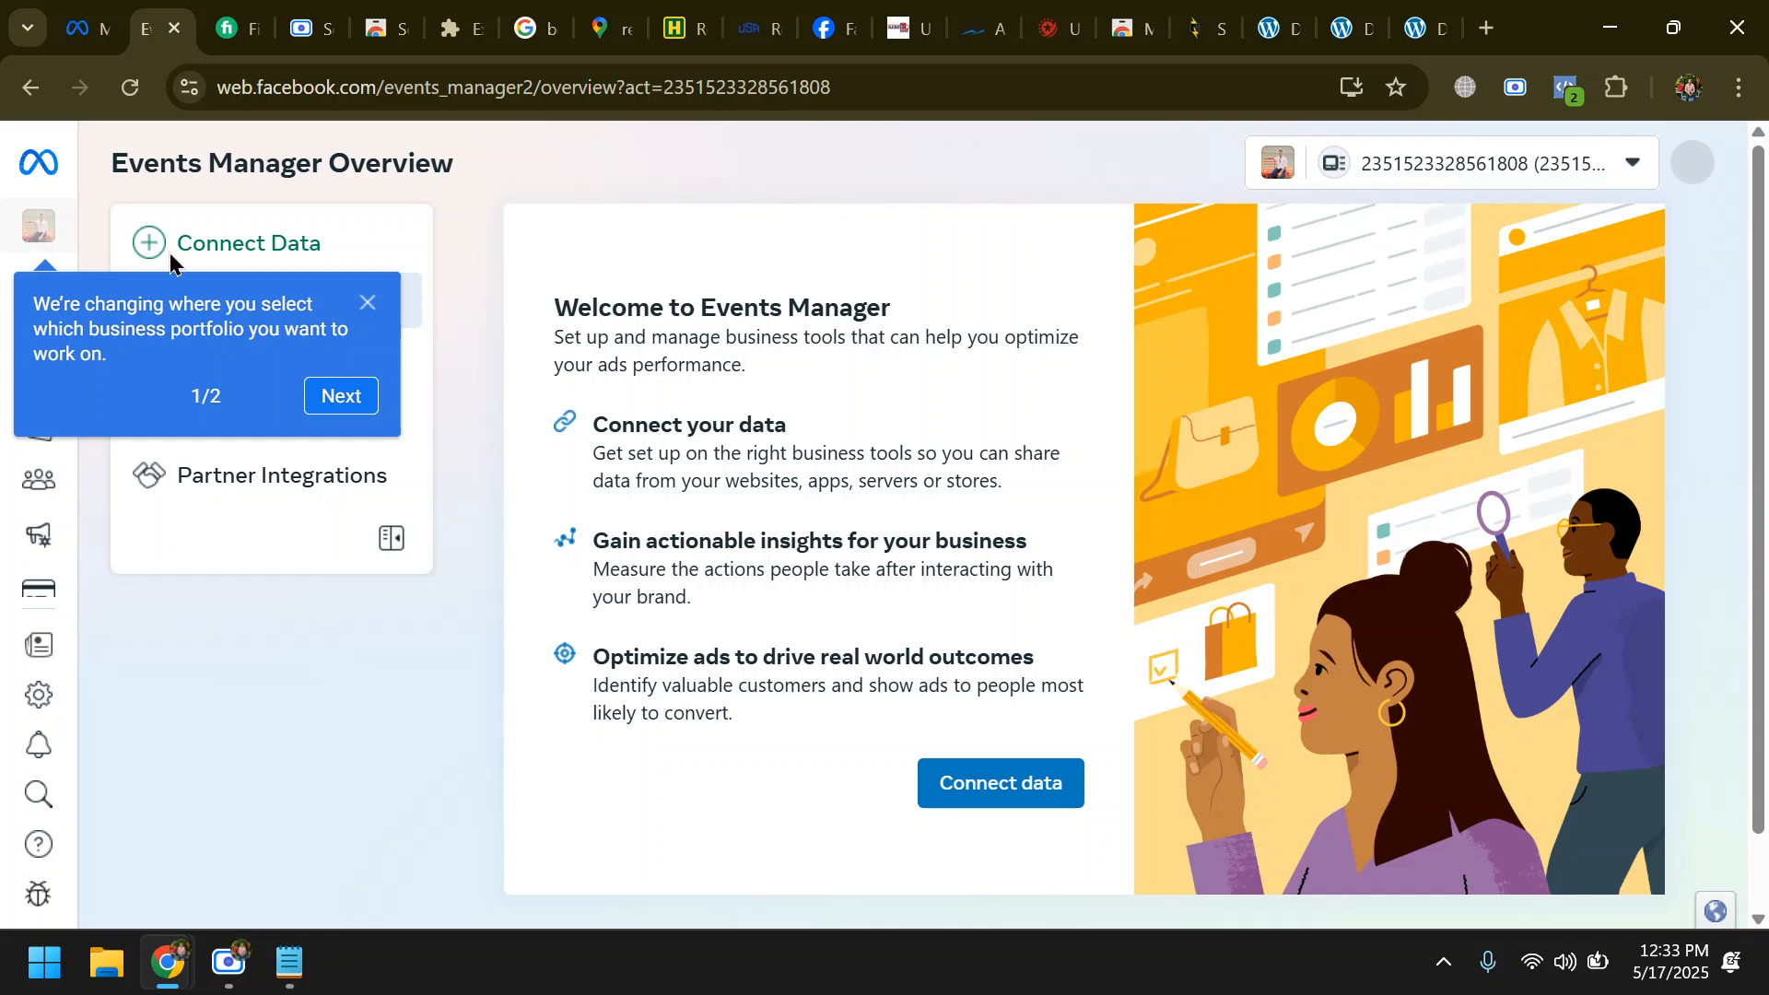
# - Advance the business portfolio tip, open Data Sources in Events Manager, and dismiss the tip
pyautogui.click(350, 400)
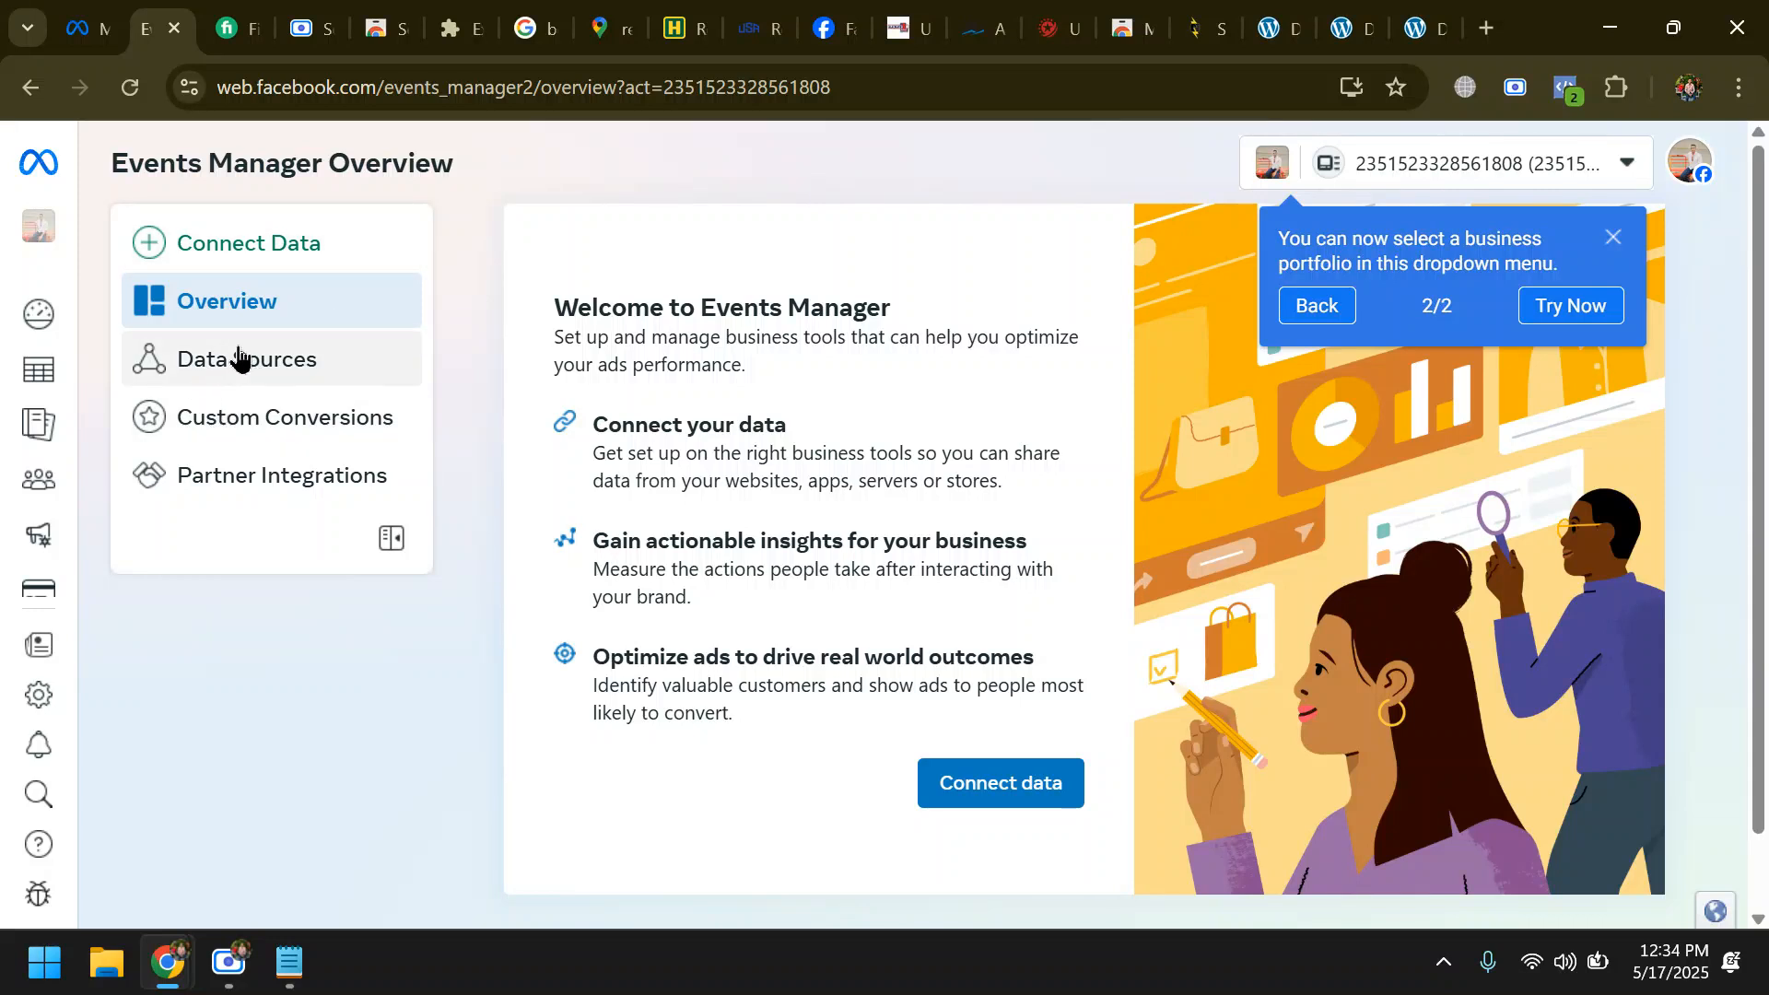
pyautogui.click(234, 366)
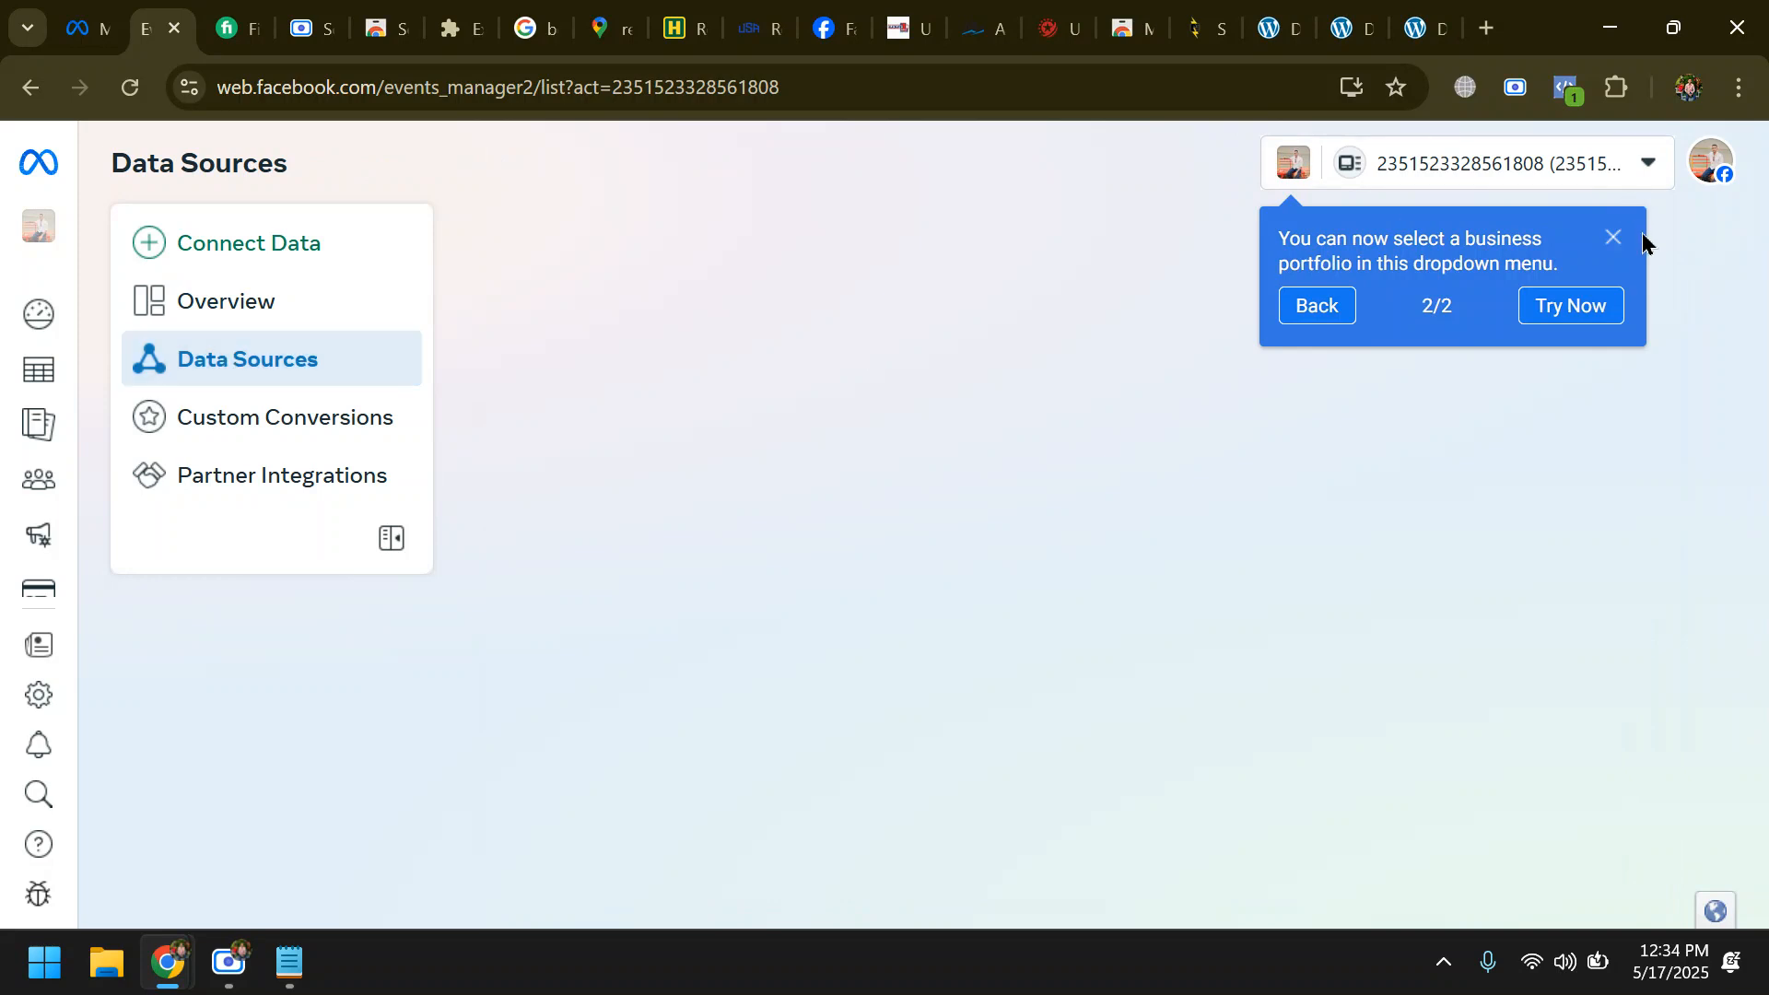
pyautogui.click(1613, 242)
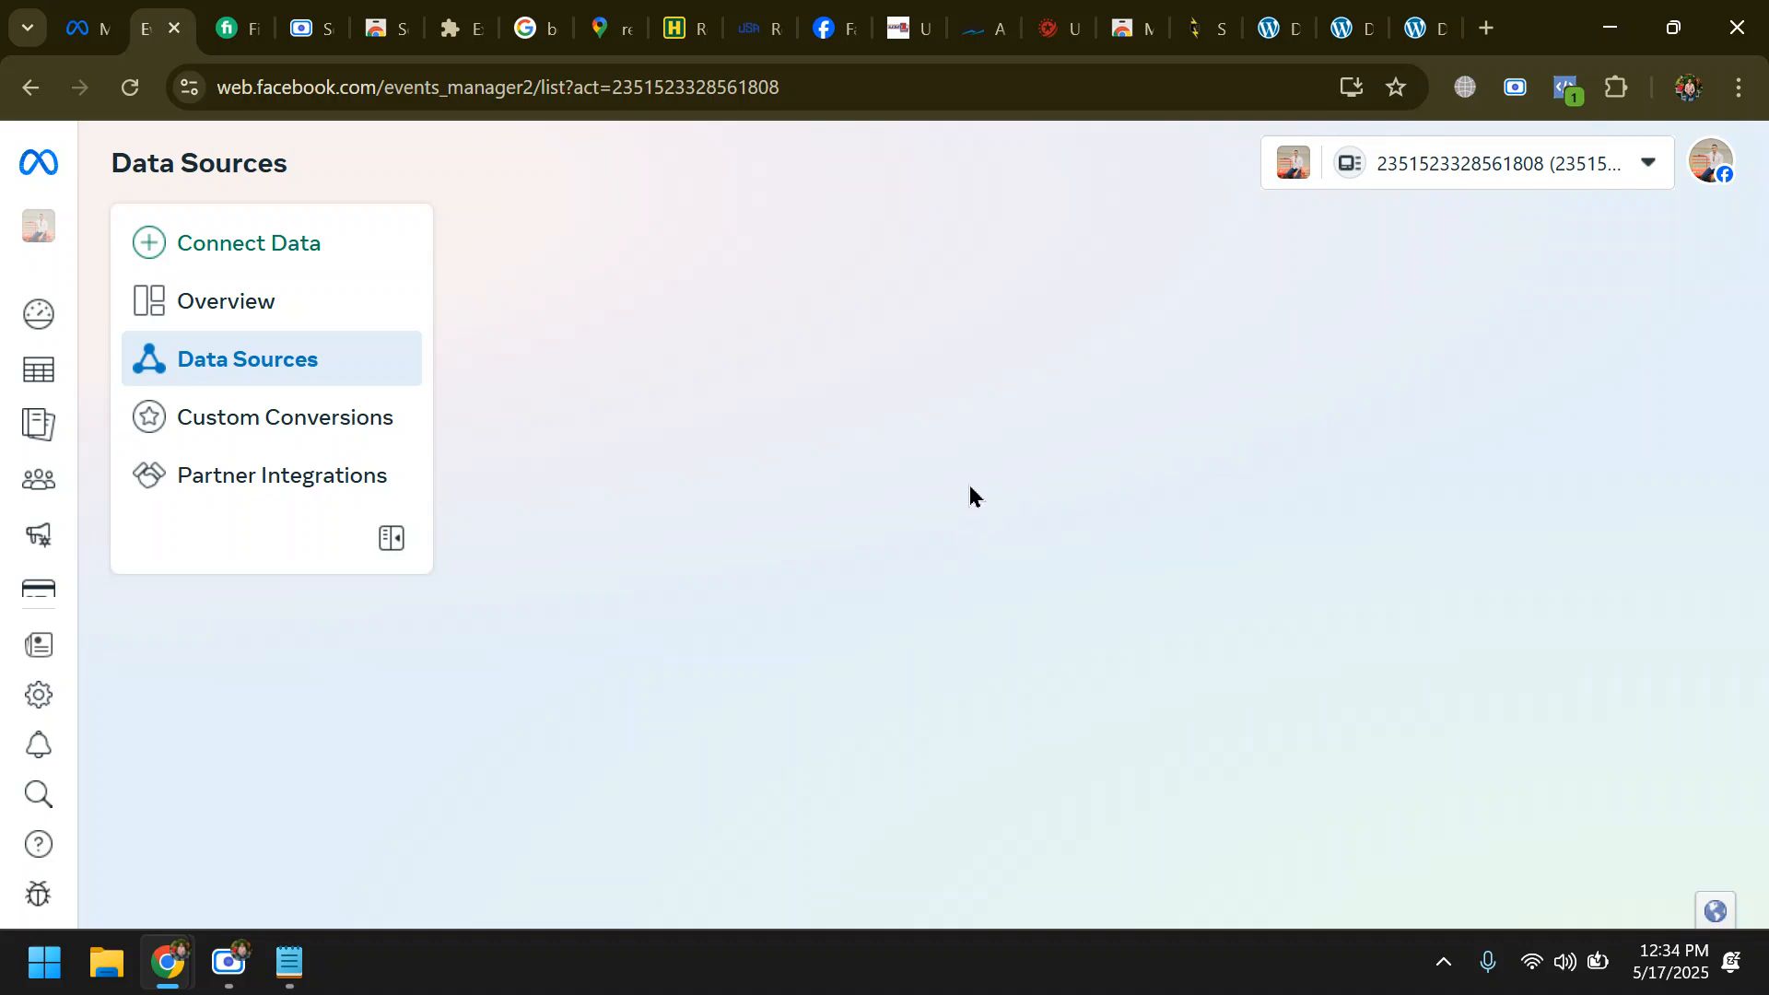
# - View the data source types available for connection, cancel the dialog, and check the account's business asset list
pyautogui.click(175, 245)
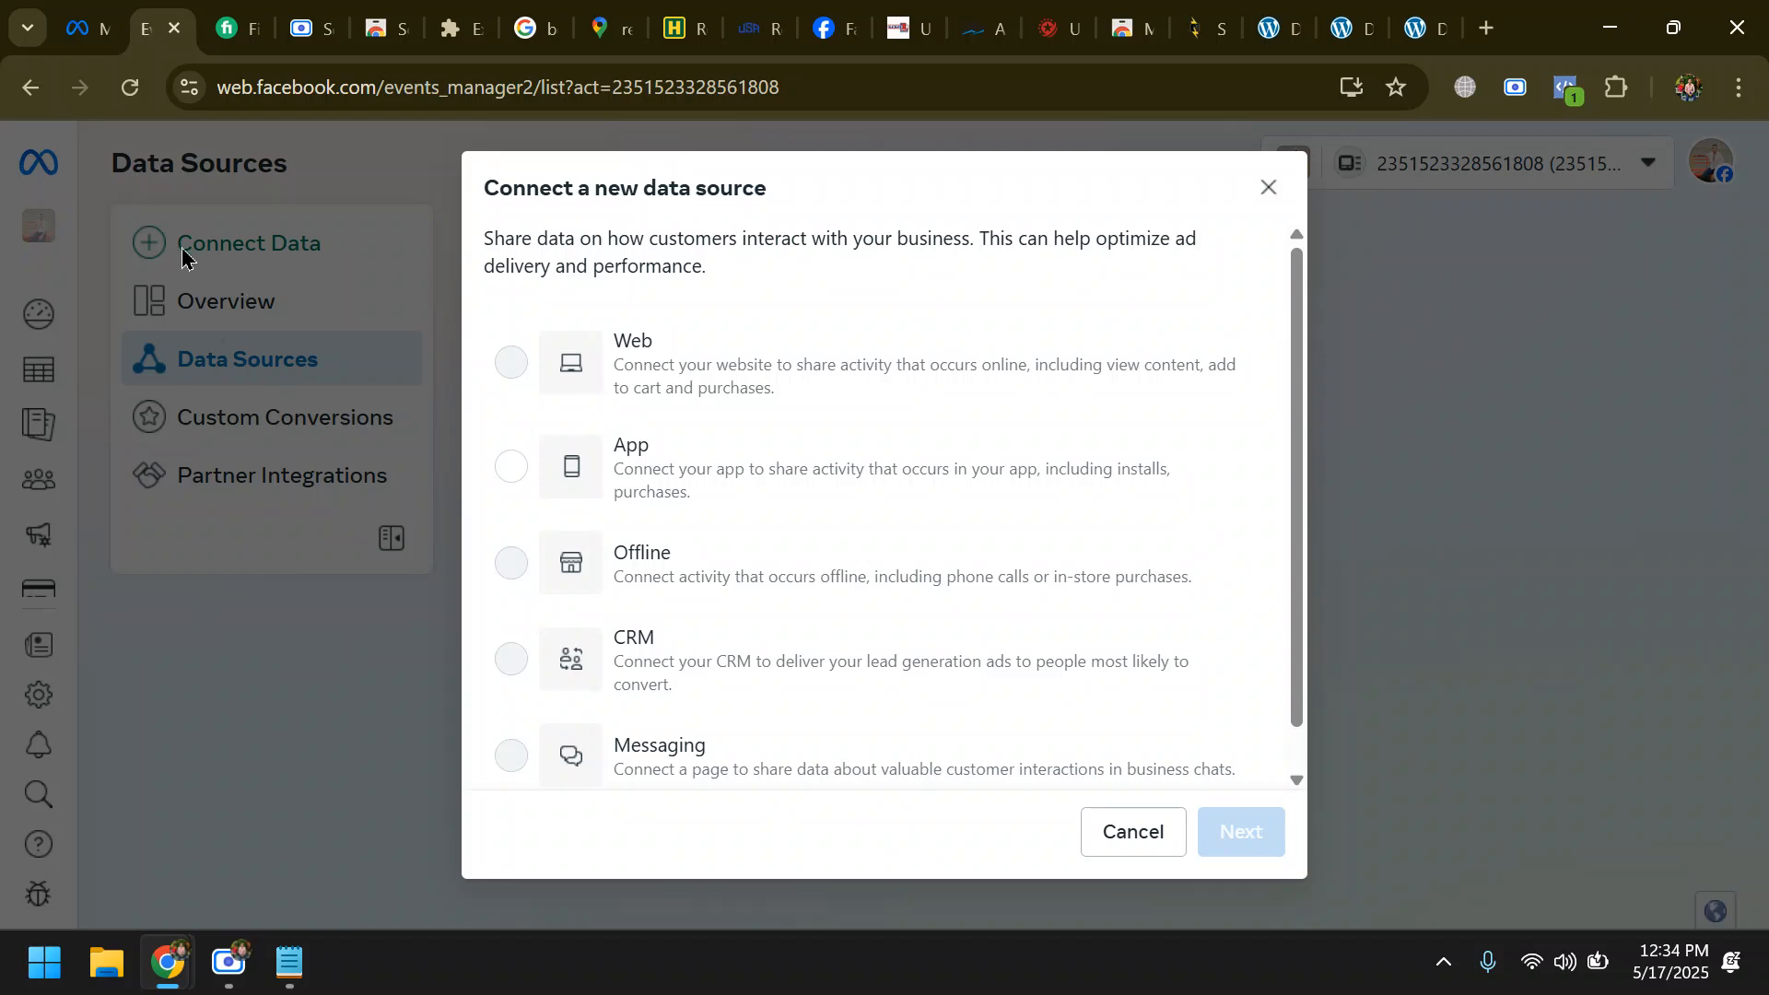
pyautogui.click(1125, 838)
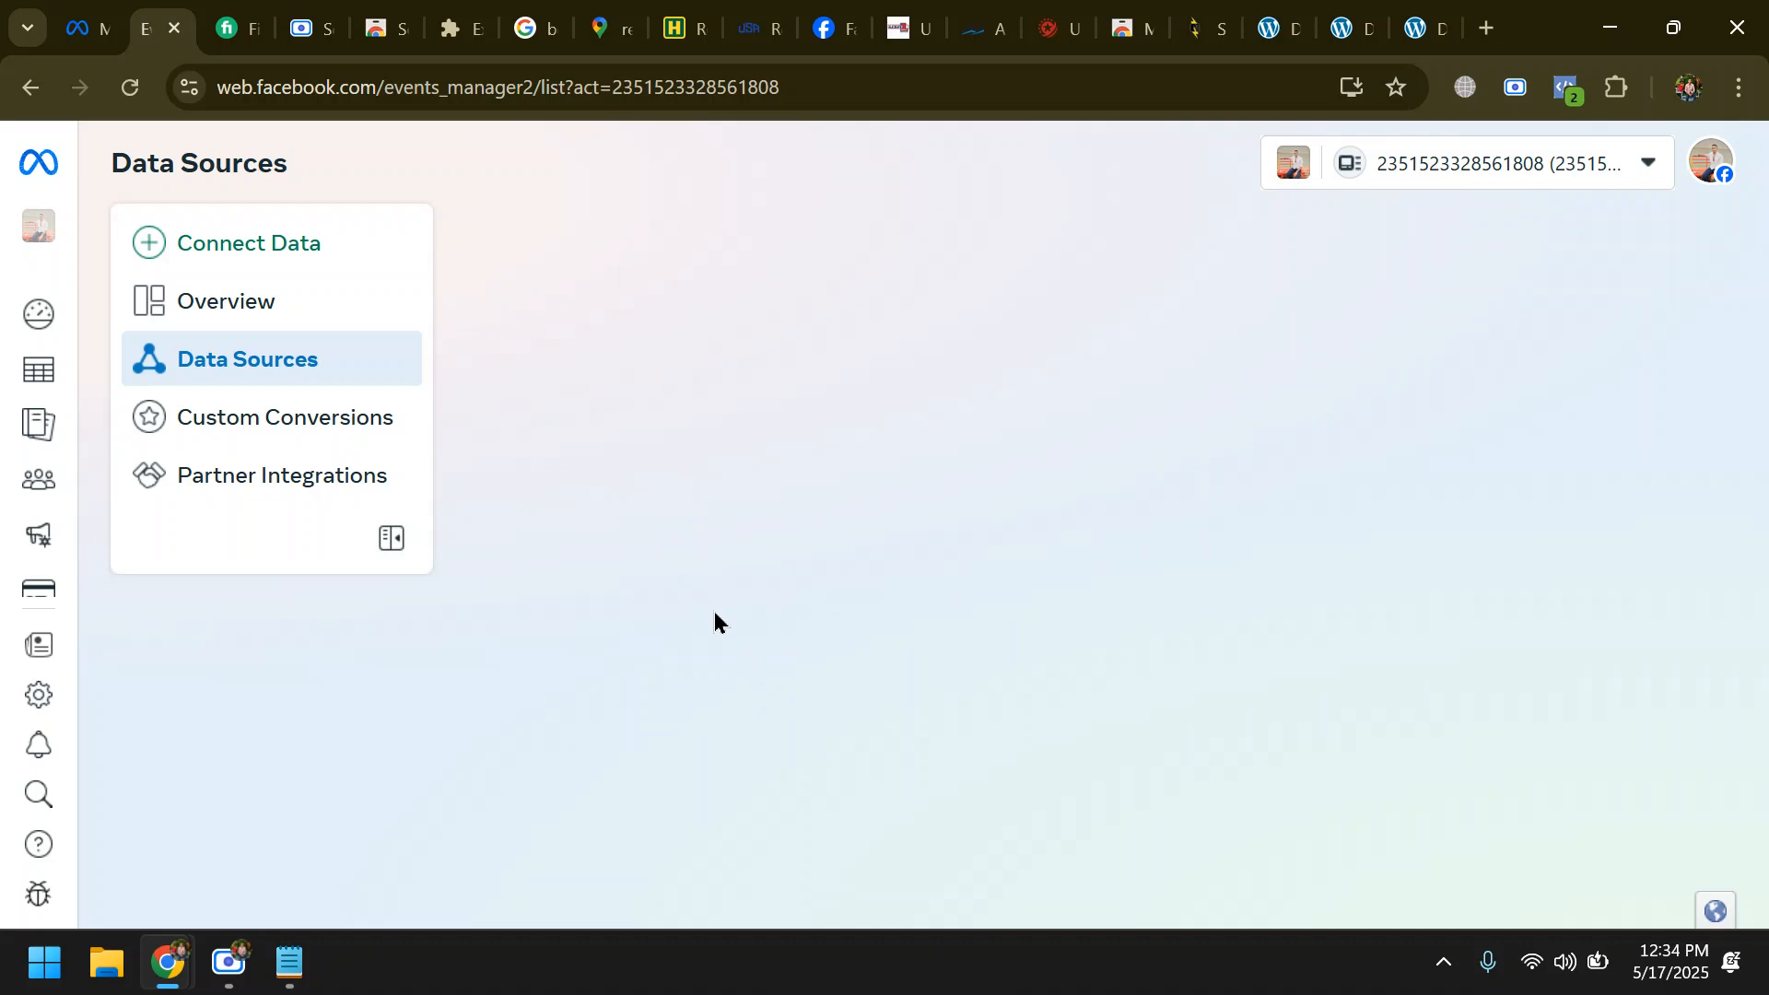
pyautogui.click(1649, 161)
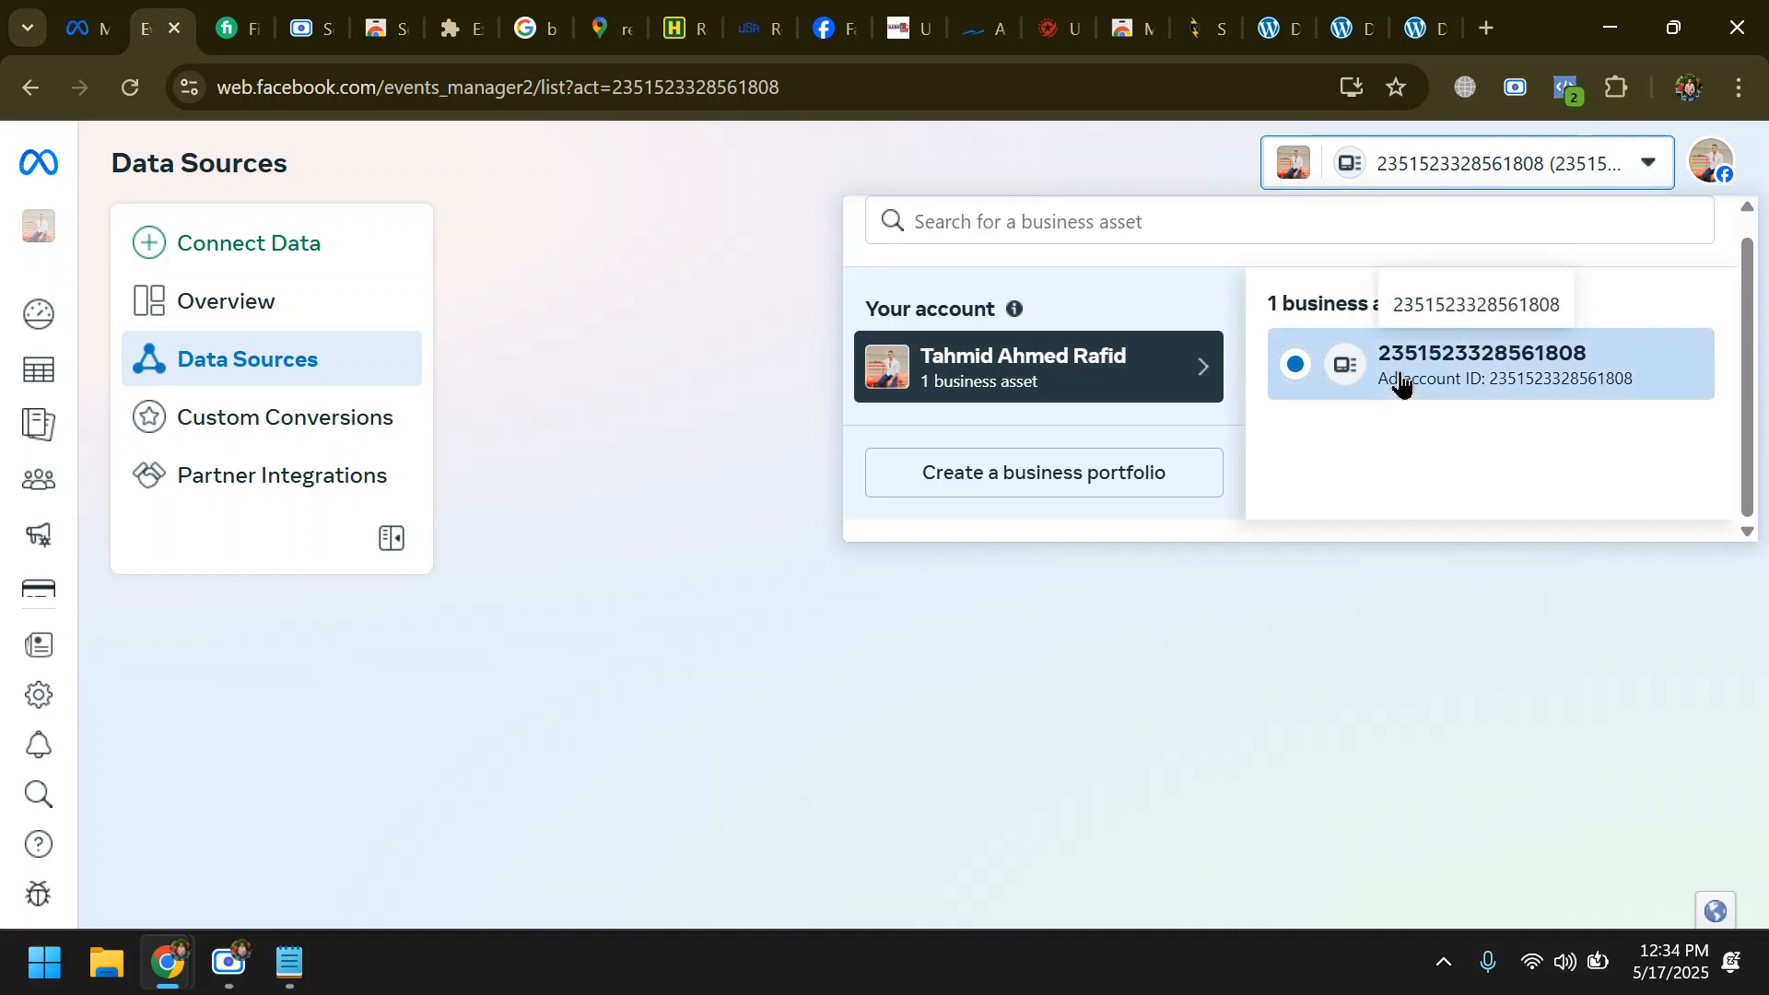
pyautogui.click(578, 339)
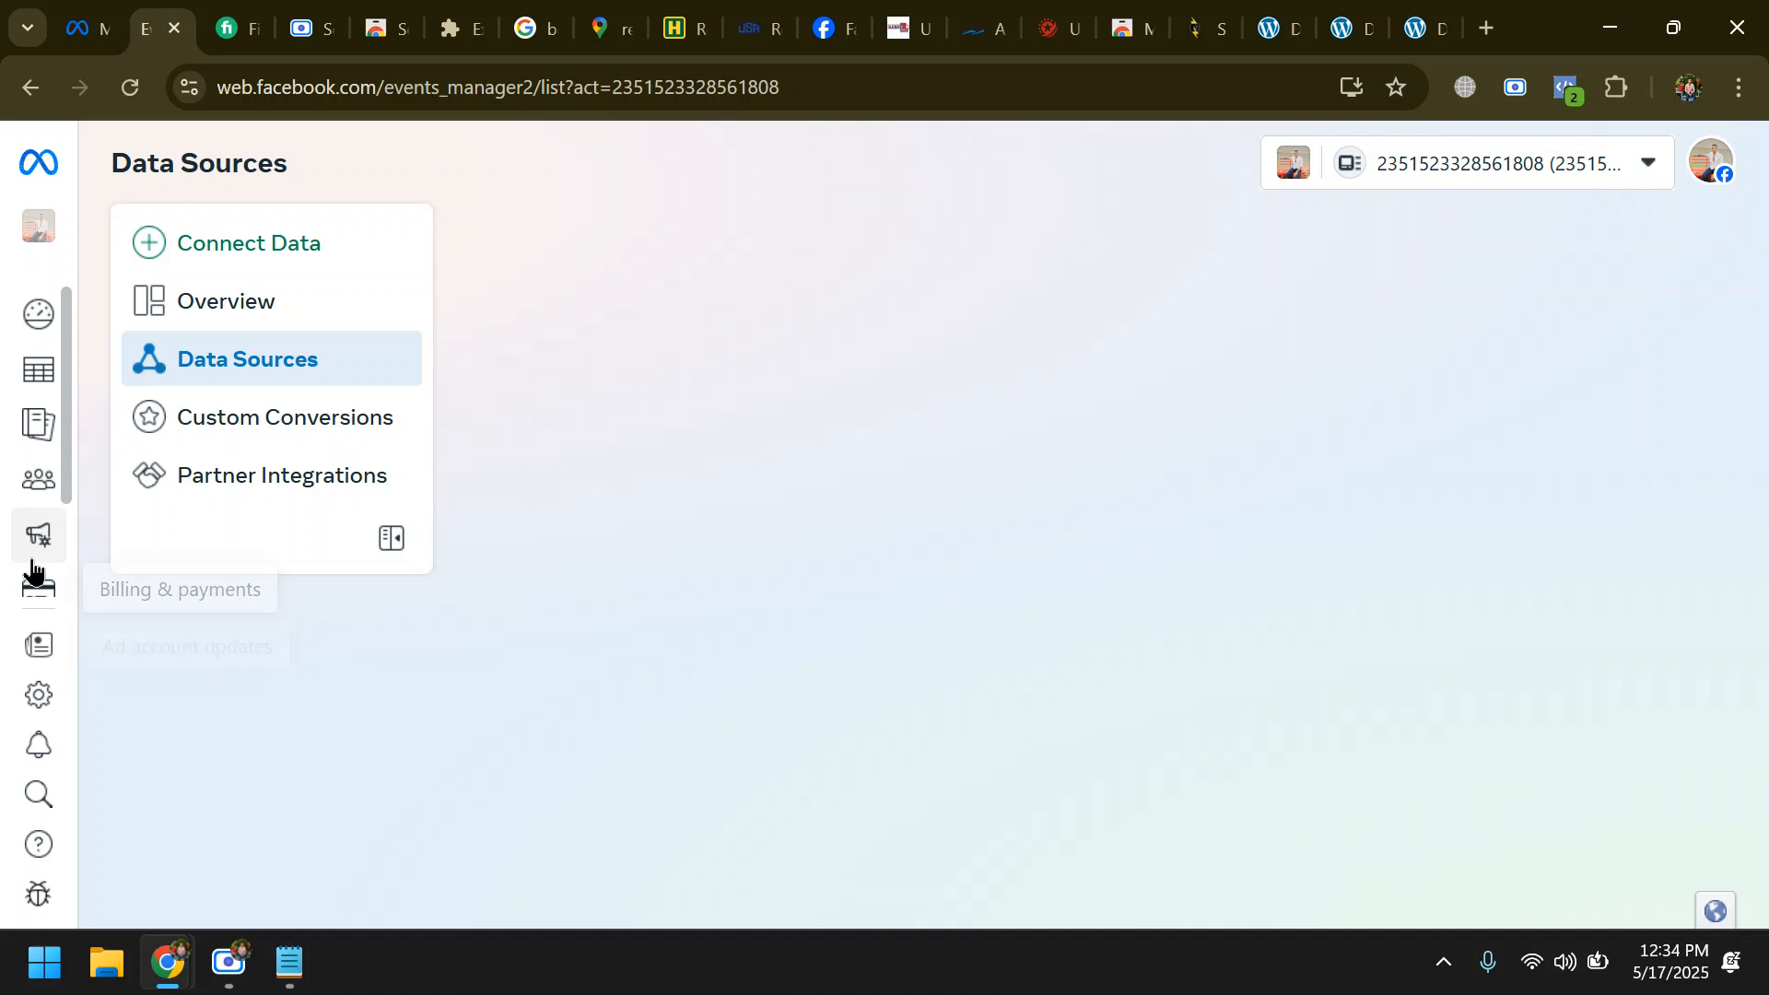
pyautogui.moveTo(52, 505)
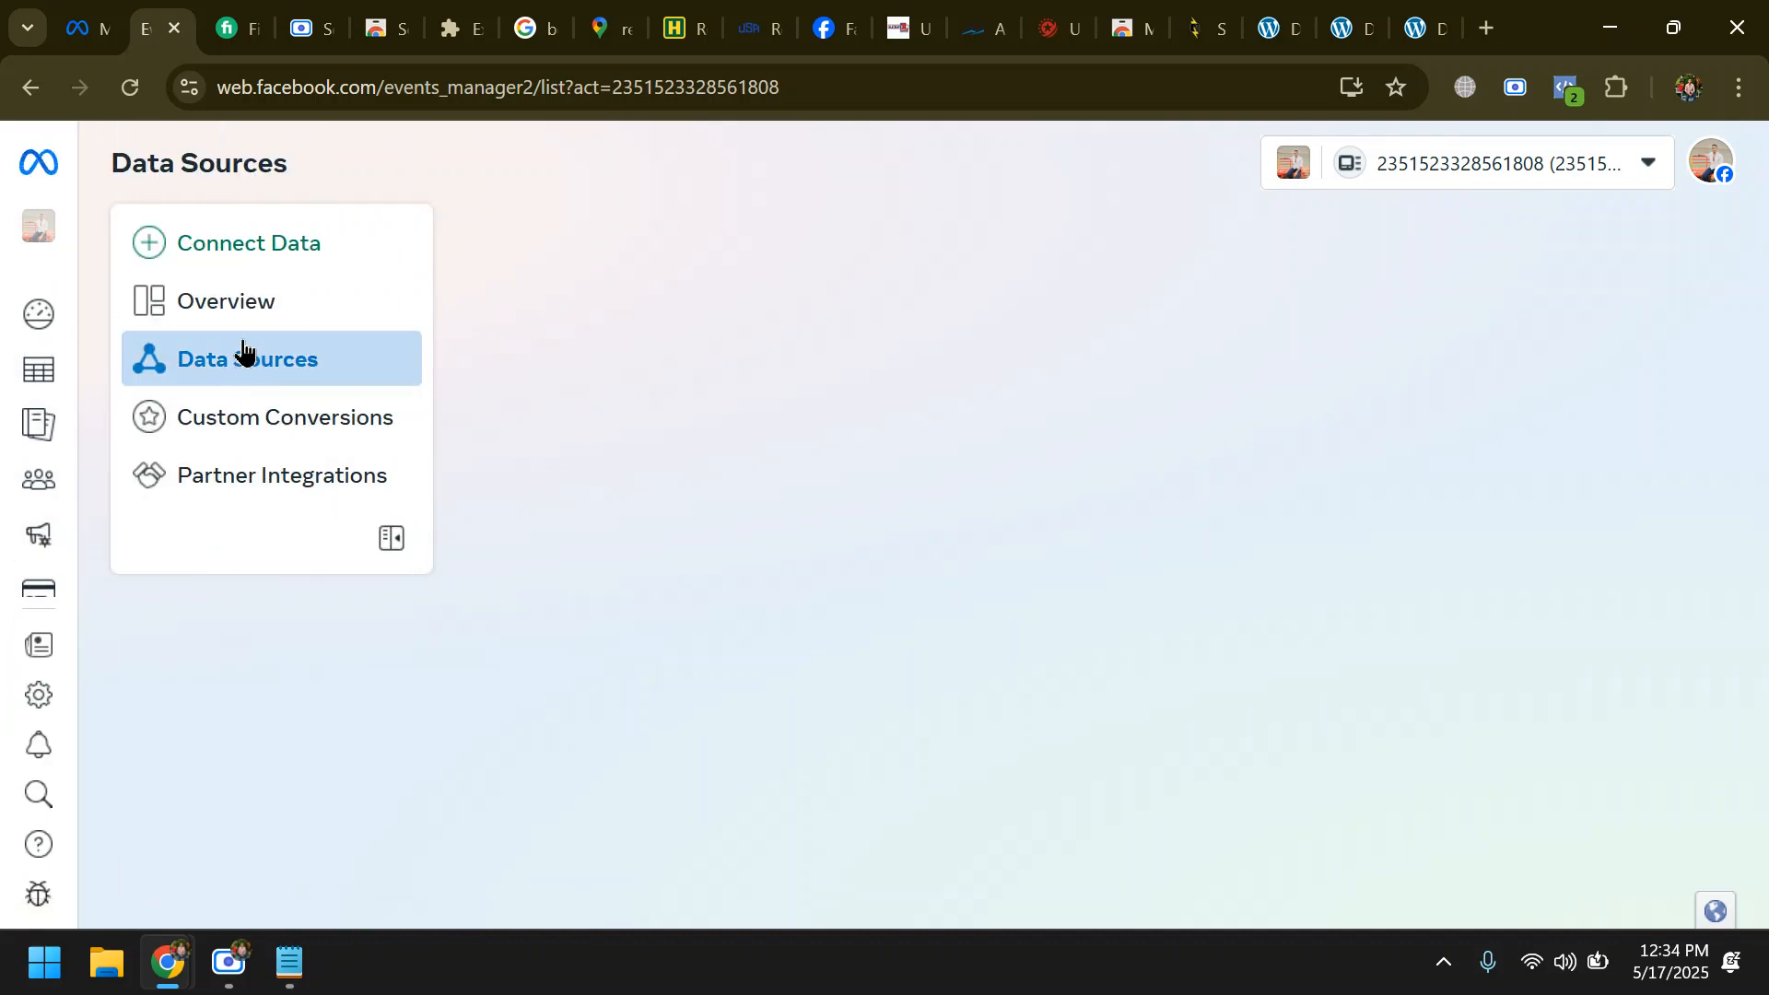
# - Try to connect Web as a new data source and close the connection dialog
pyautogui.click(266, 250)
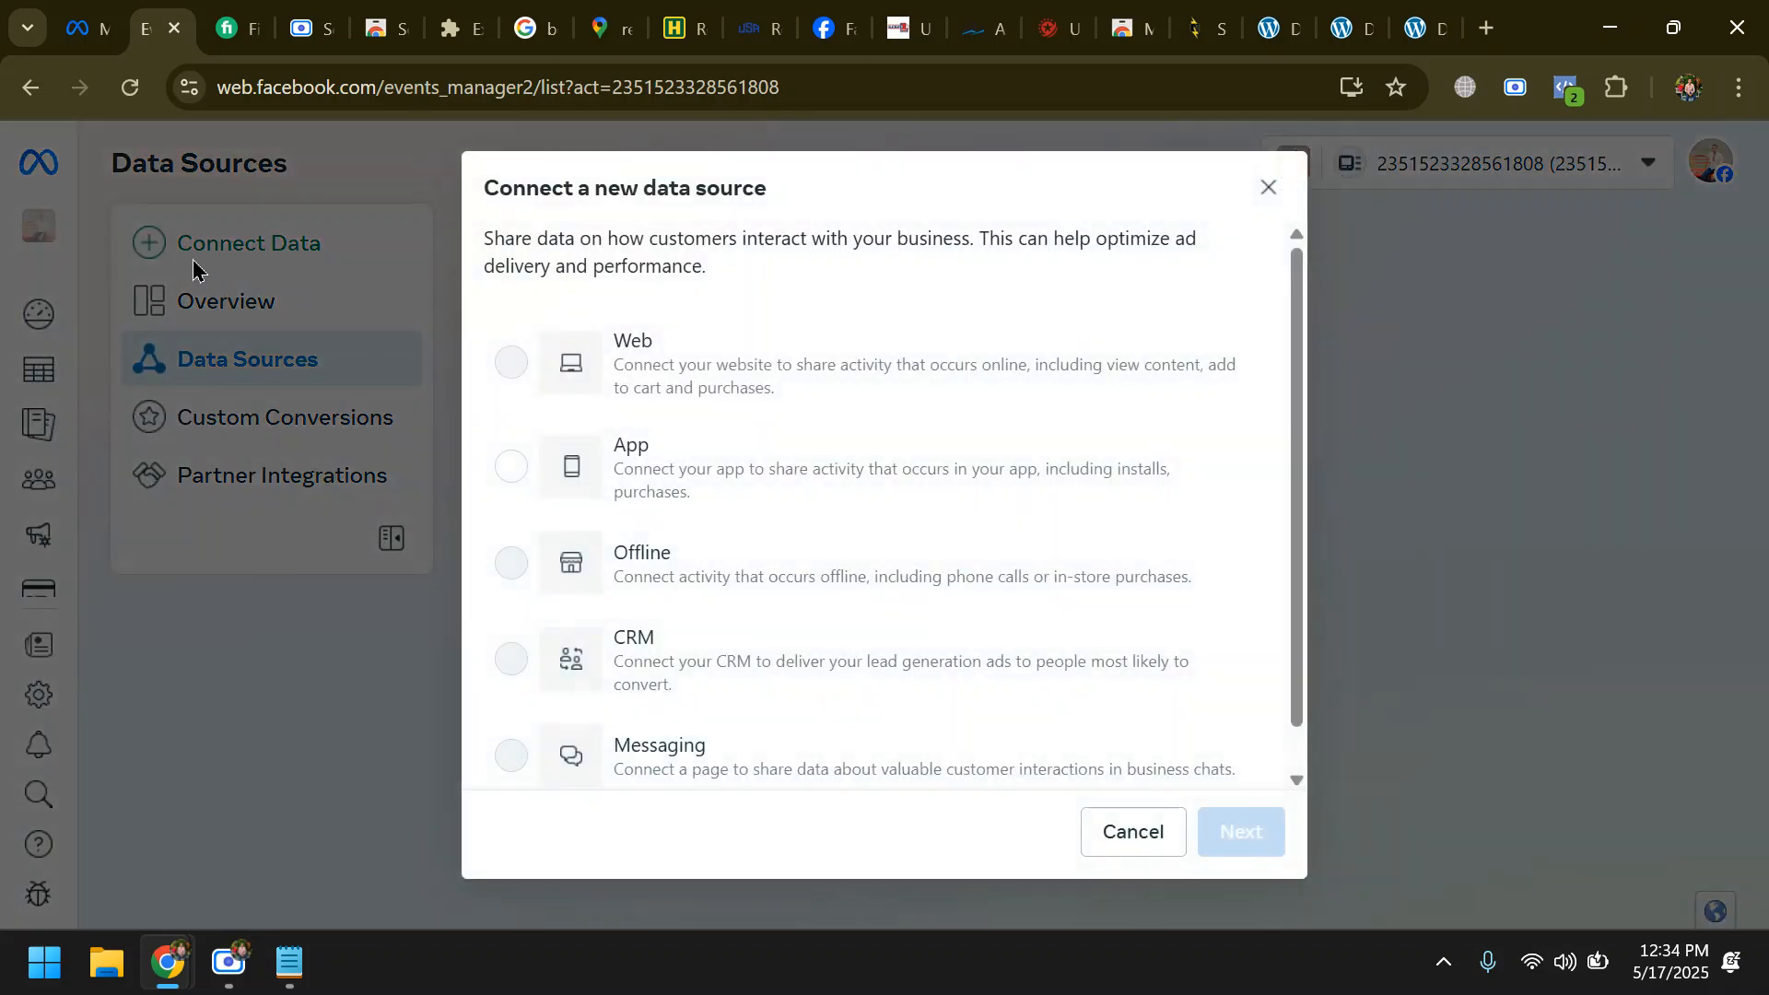
pyautogui.click(623, 378)
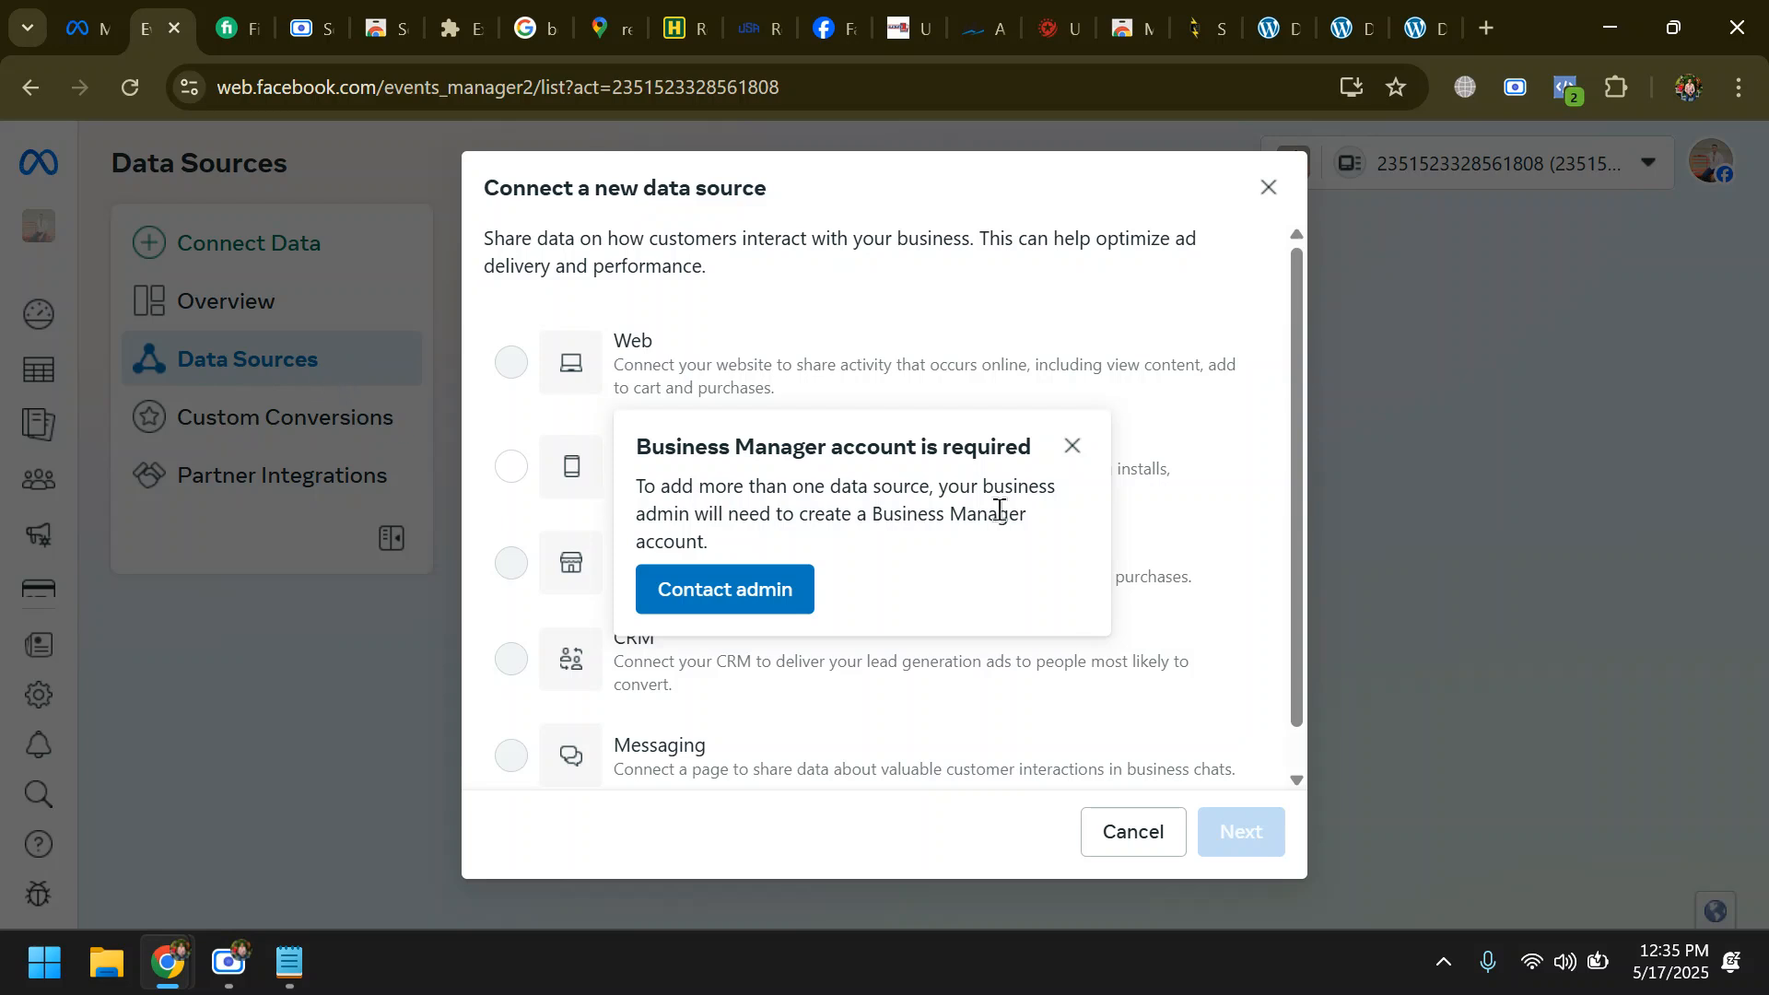
pyautogui.click(1071, 446)
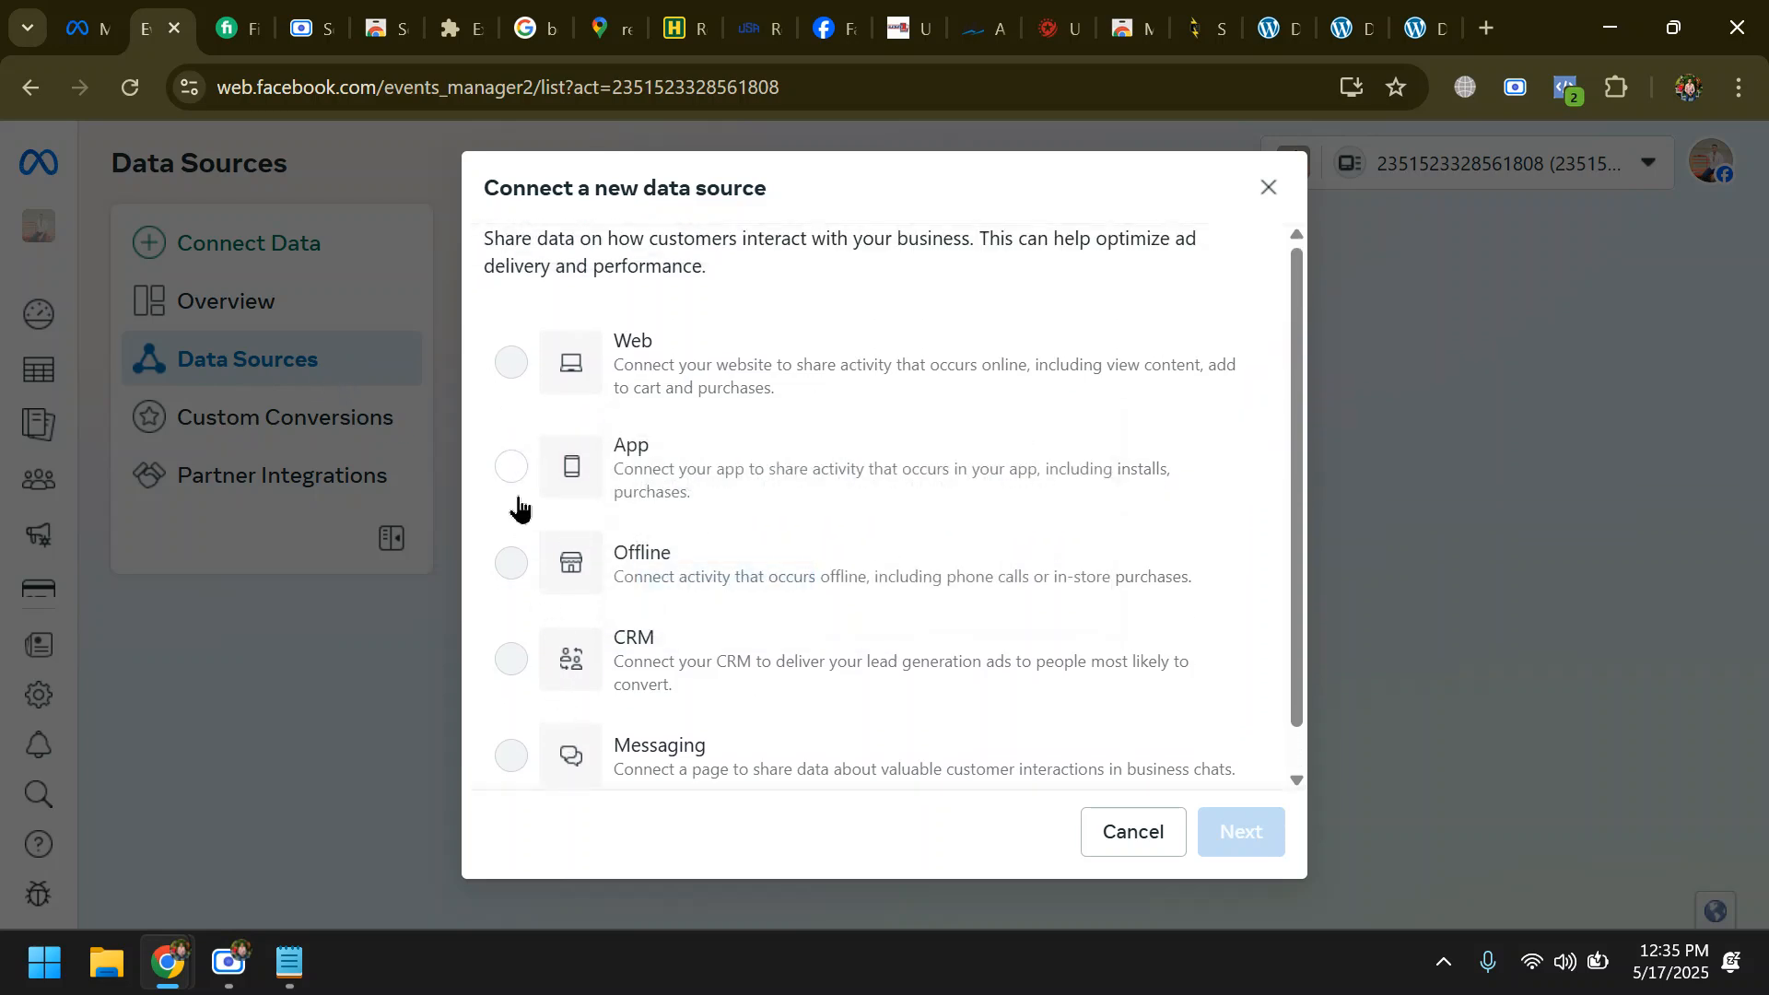
pyautogui.scroll(-1, 651, 638)
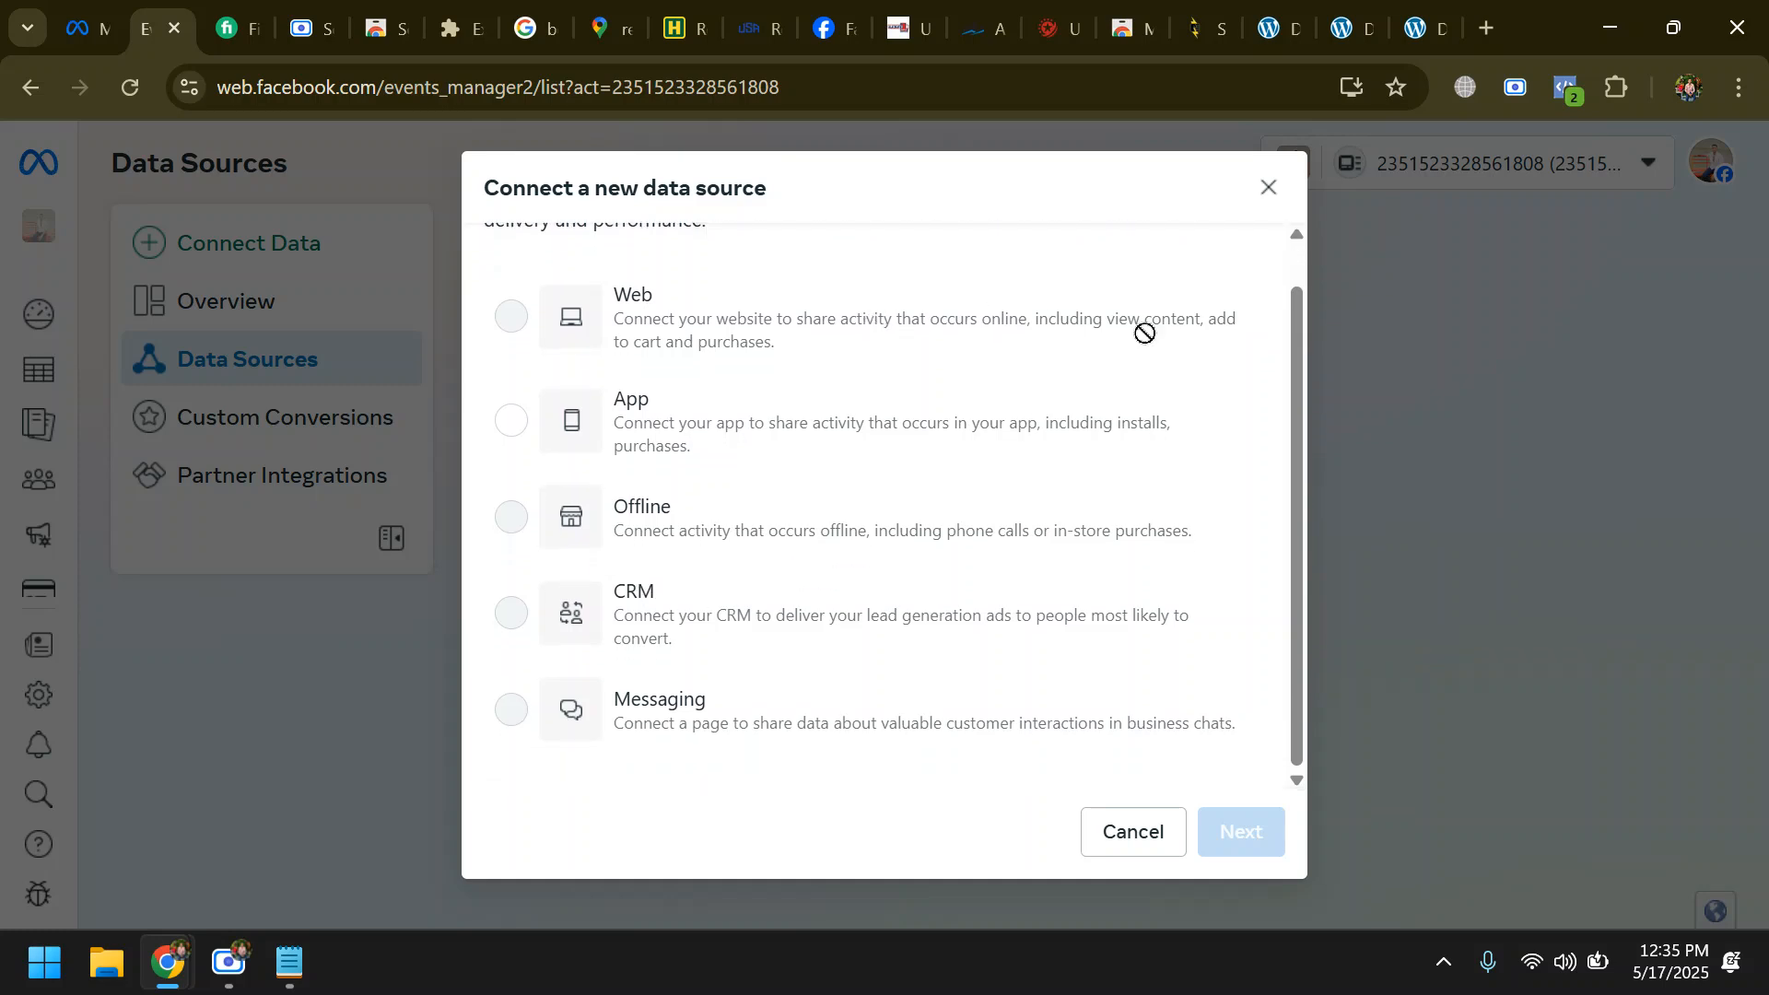
pyautogui.click(1268, 186)
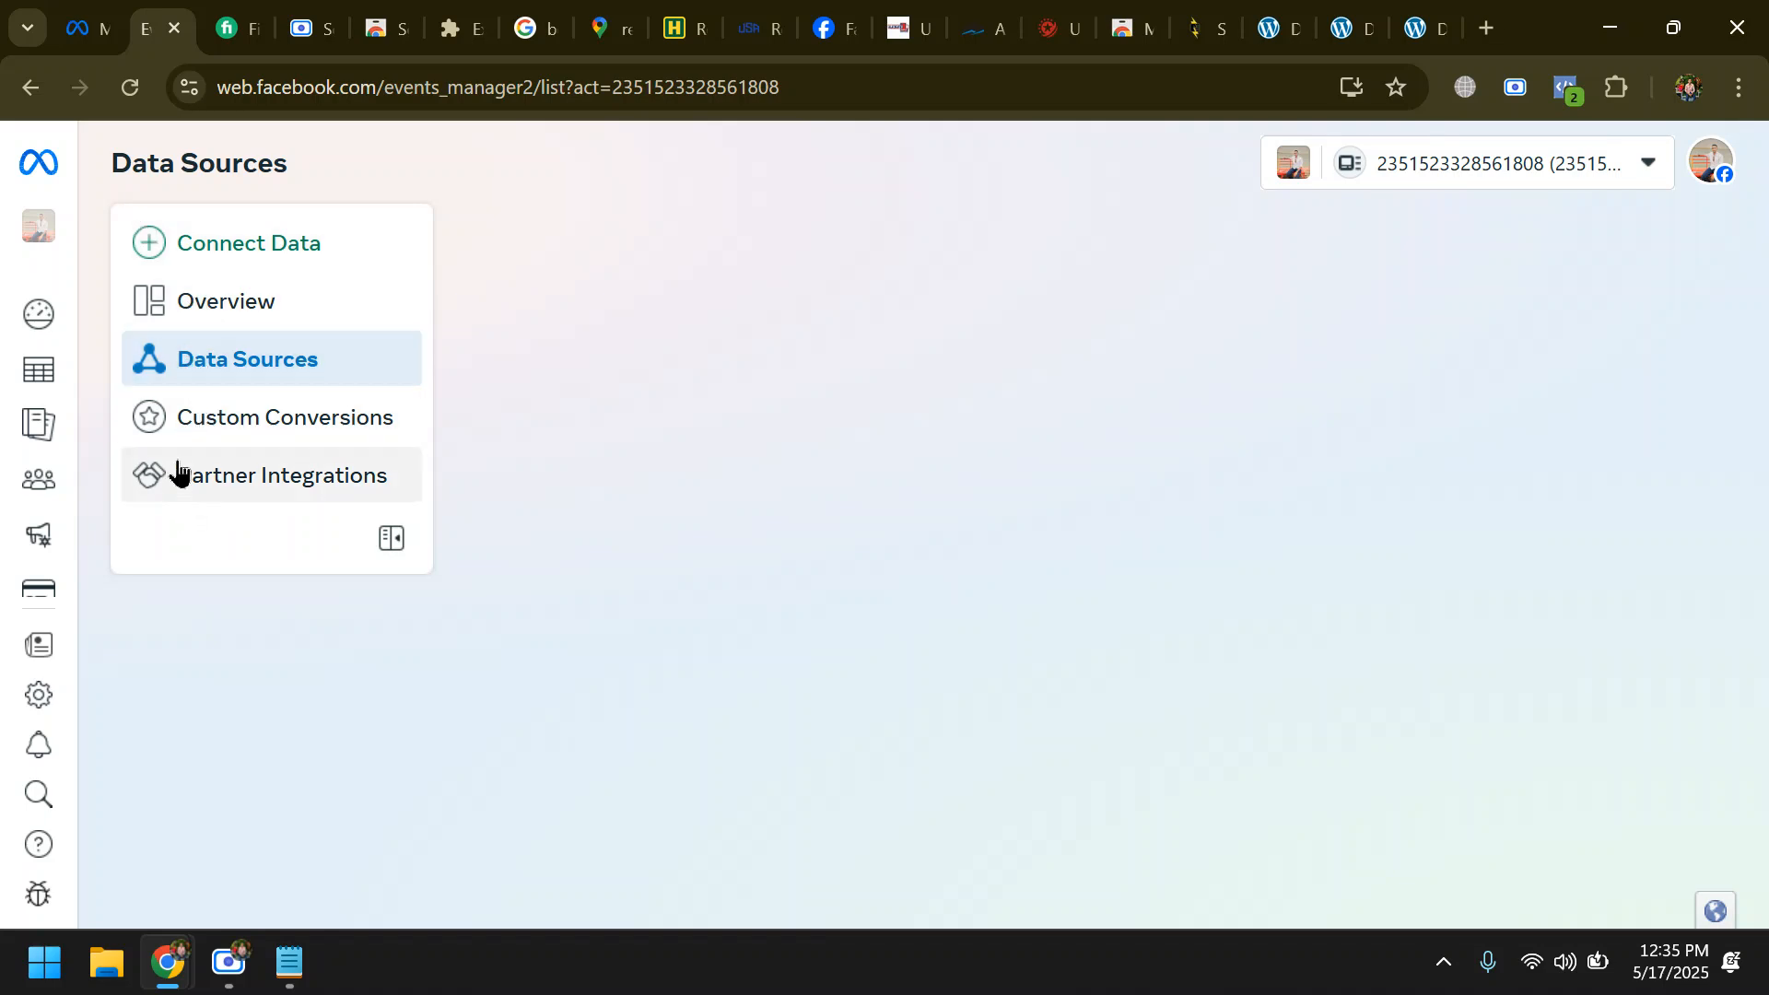
# - Look over the Custom Conversions page in Events Manager and return to Data Sources
pyautogui.click(178, 431)
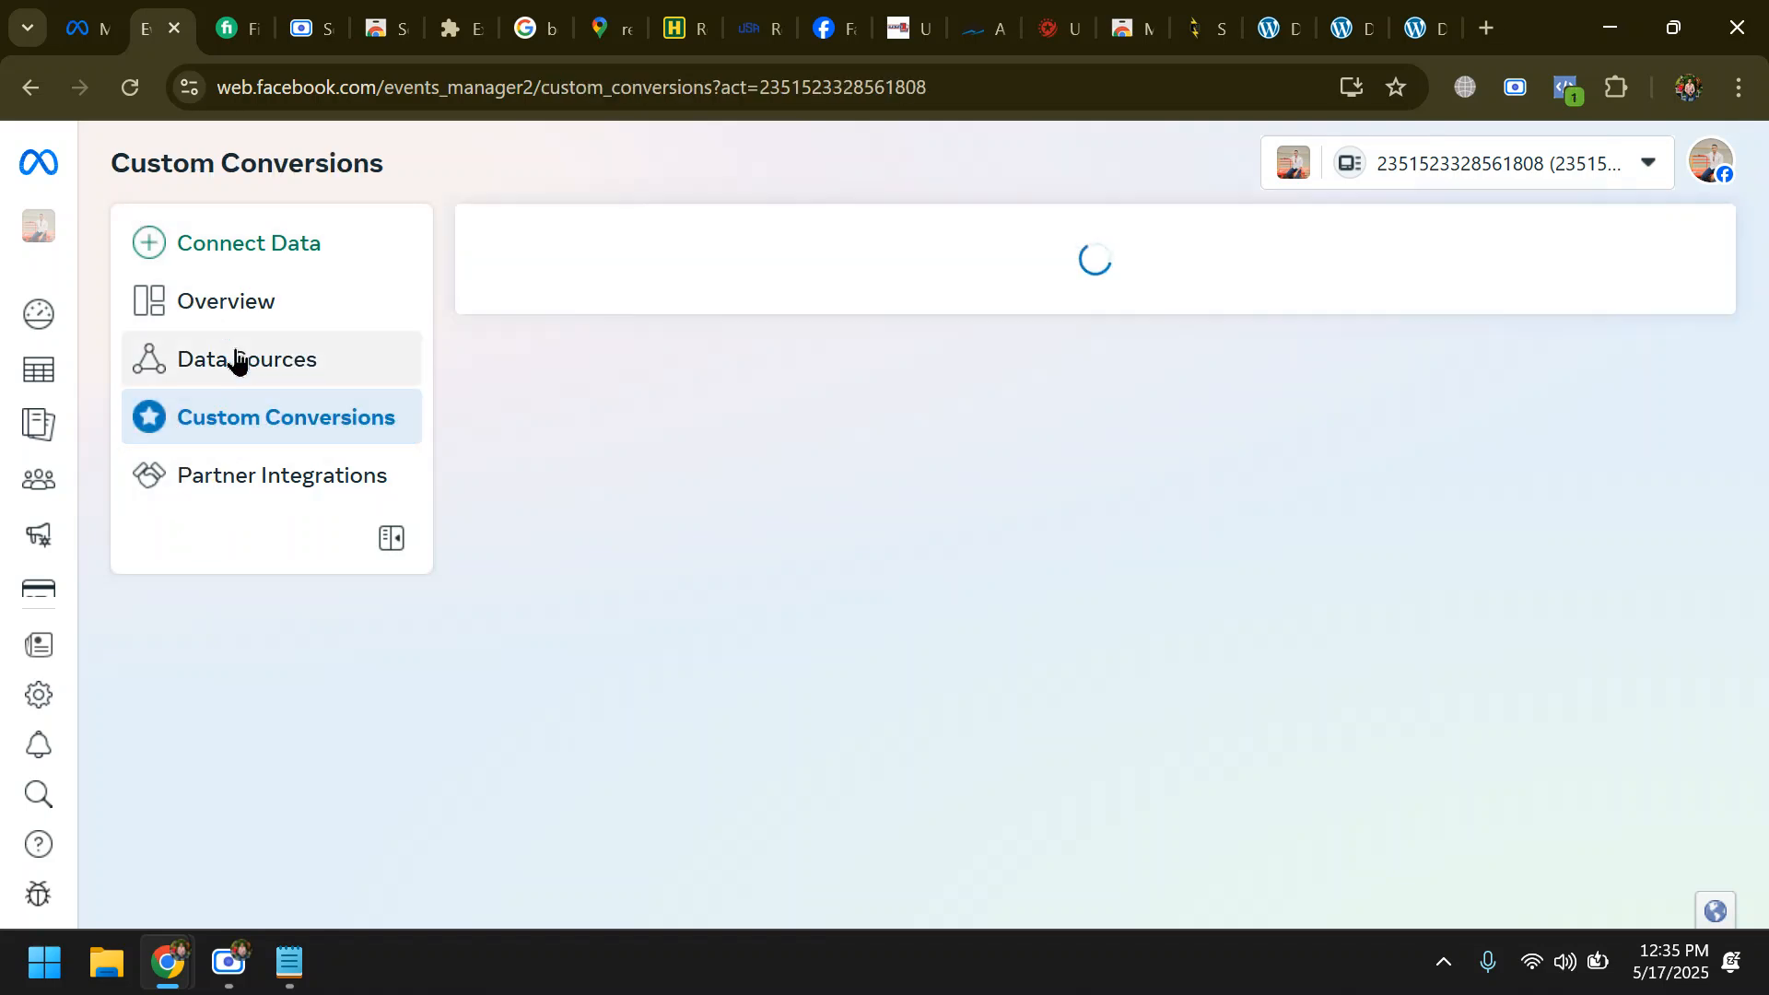
pyautogui.click(240, 360)
pyautogui.click(201, 419)
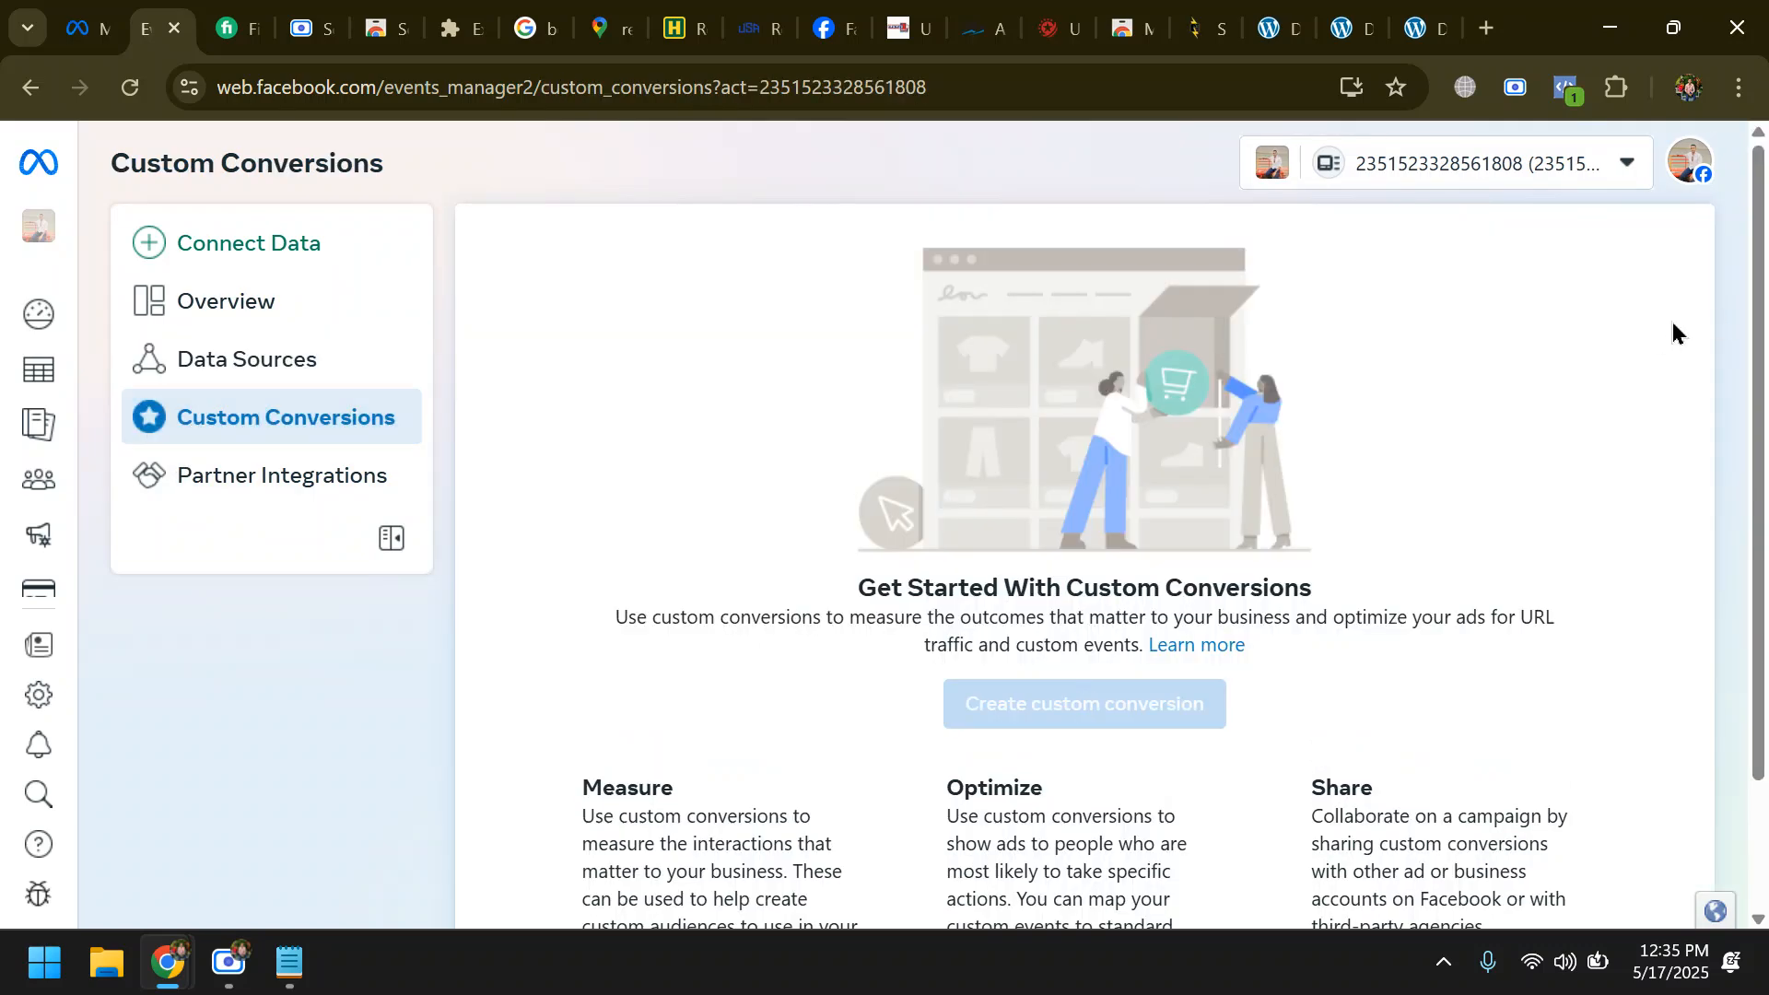
pyautogui.scroll(-2, 1133, 561)
pyautogui.scroll(2, 552, 682)
pyautogui.click(242, 357)
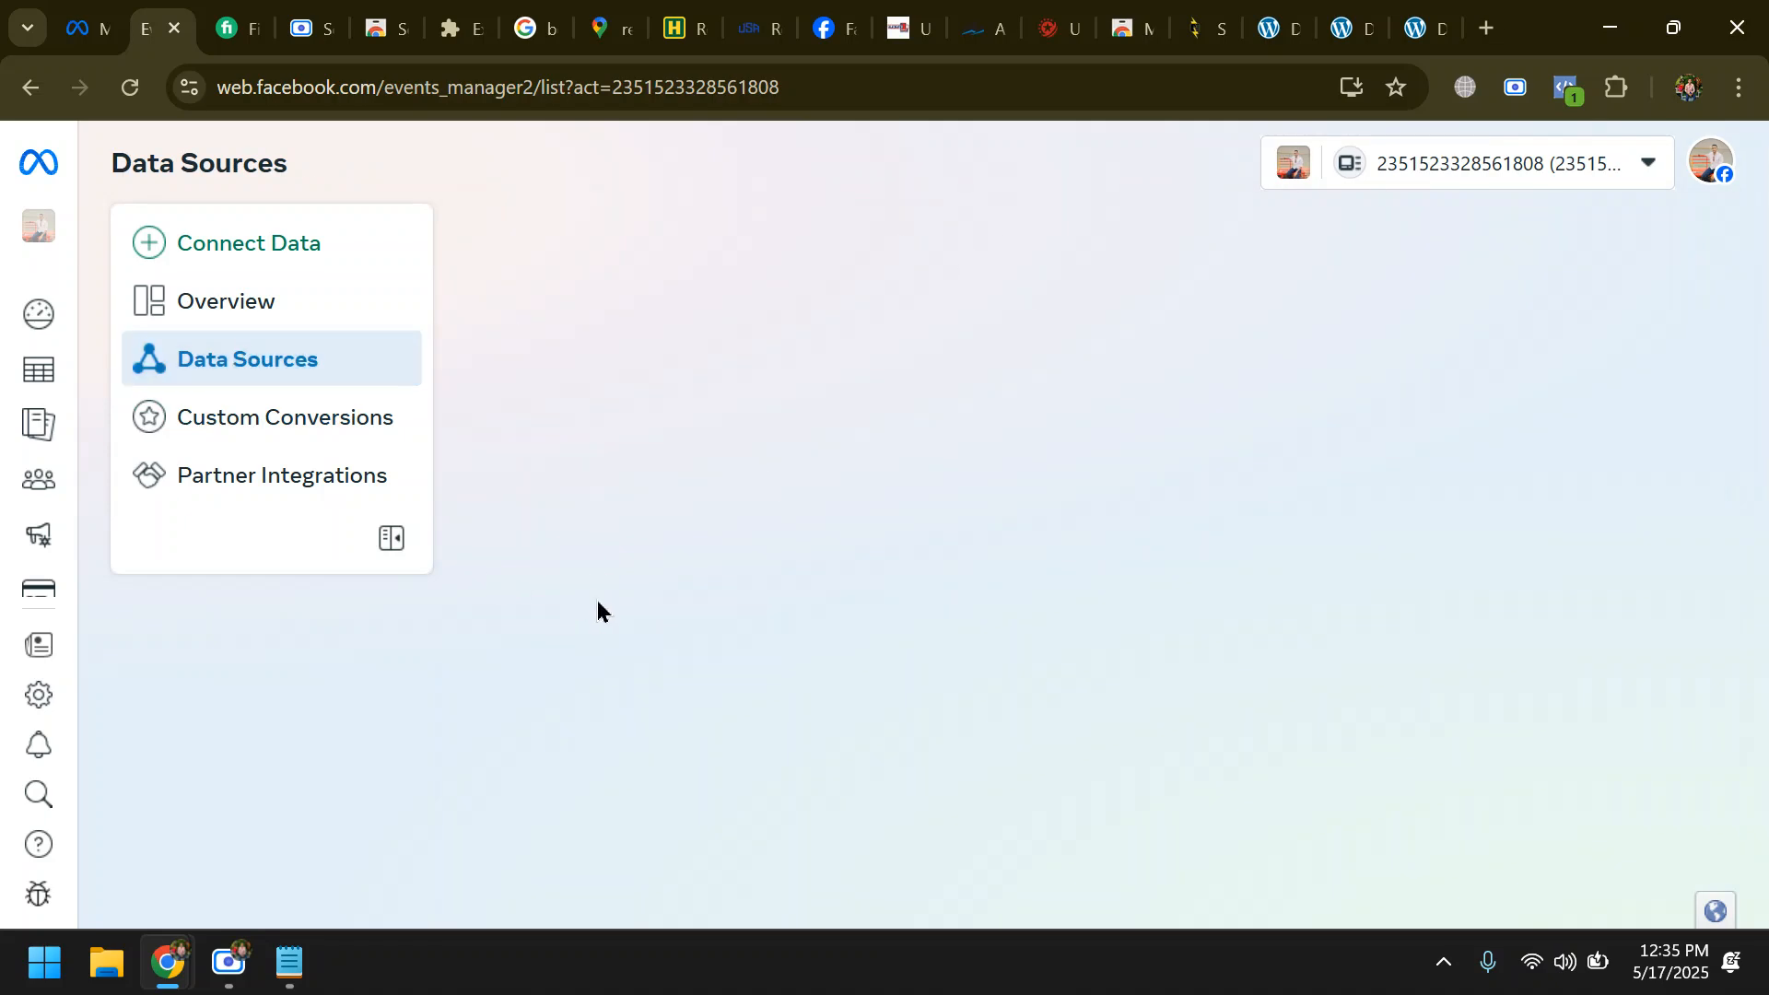
# - View the pixel's installation methods, close the dialog, and review the pixel's Overview page
pyautogui.click(228, 963)
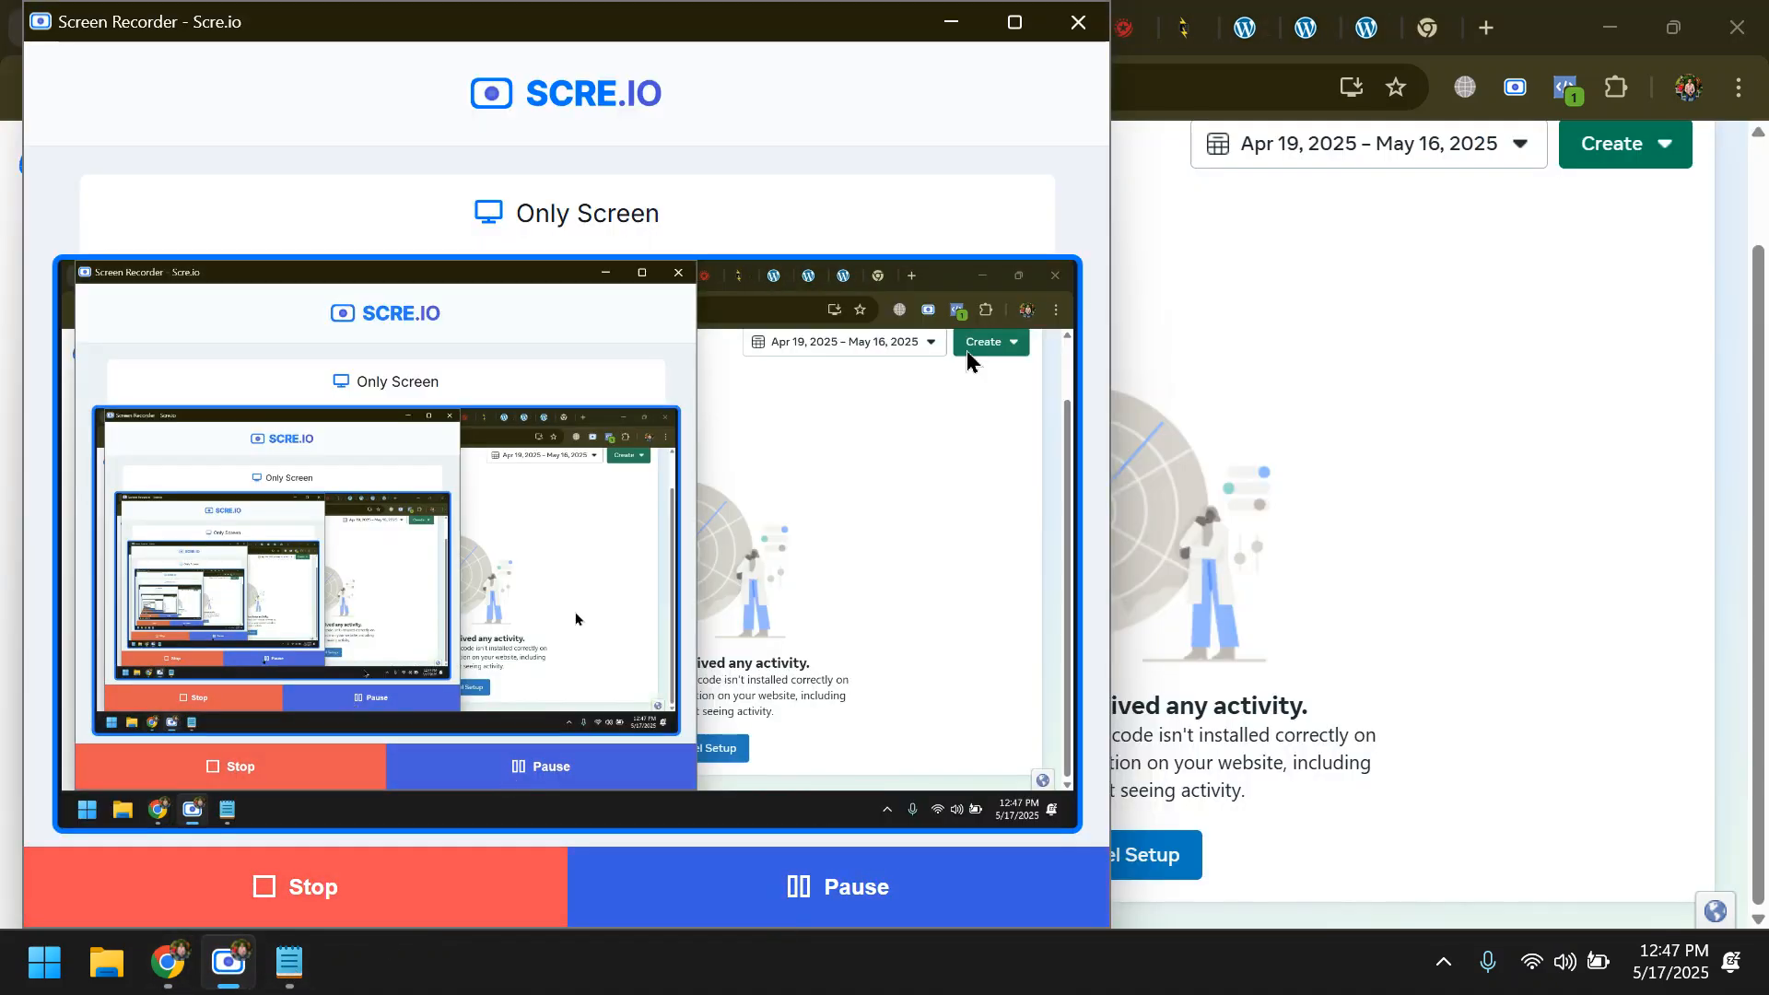
pyautogui.click(952, 21)
pyautogui.click(1050, 862)
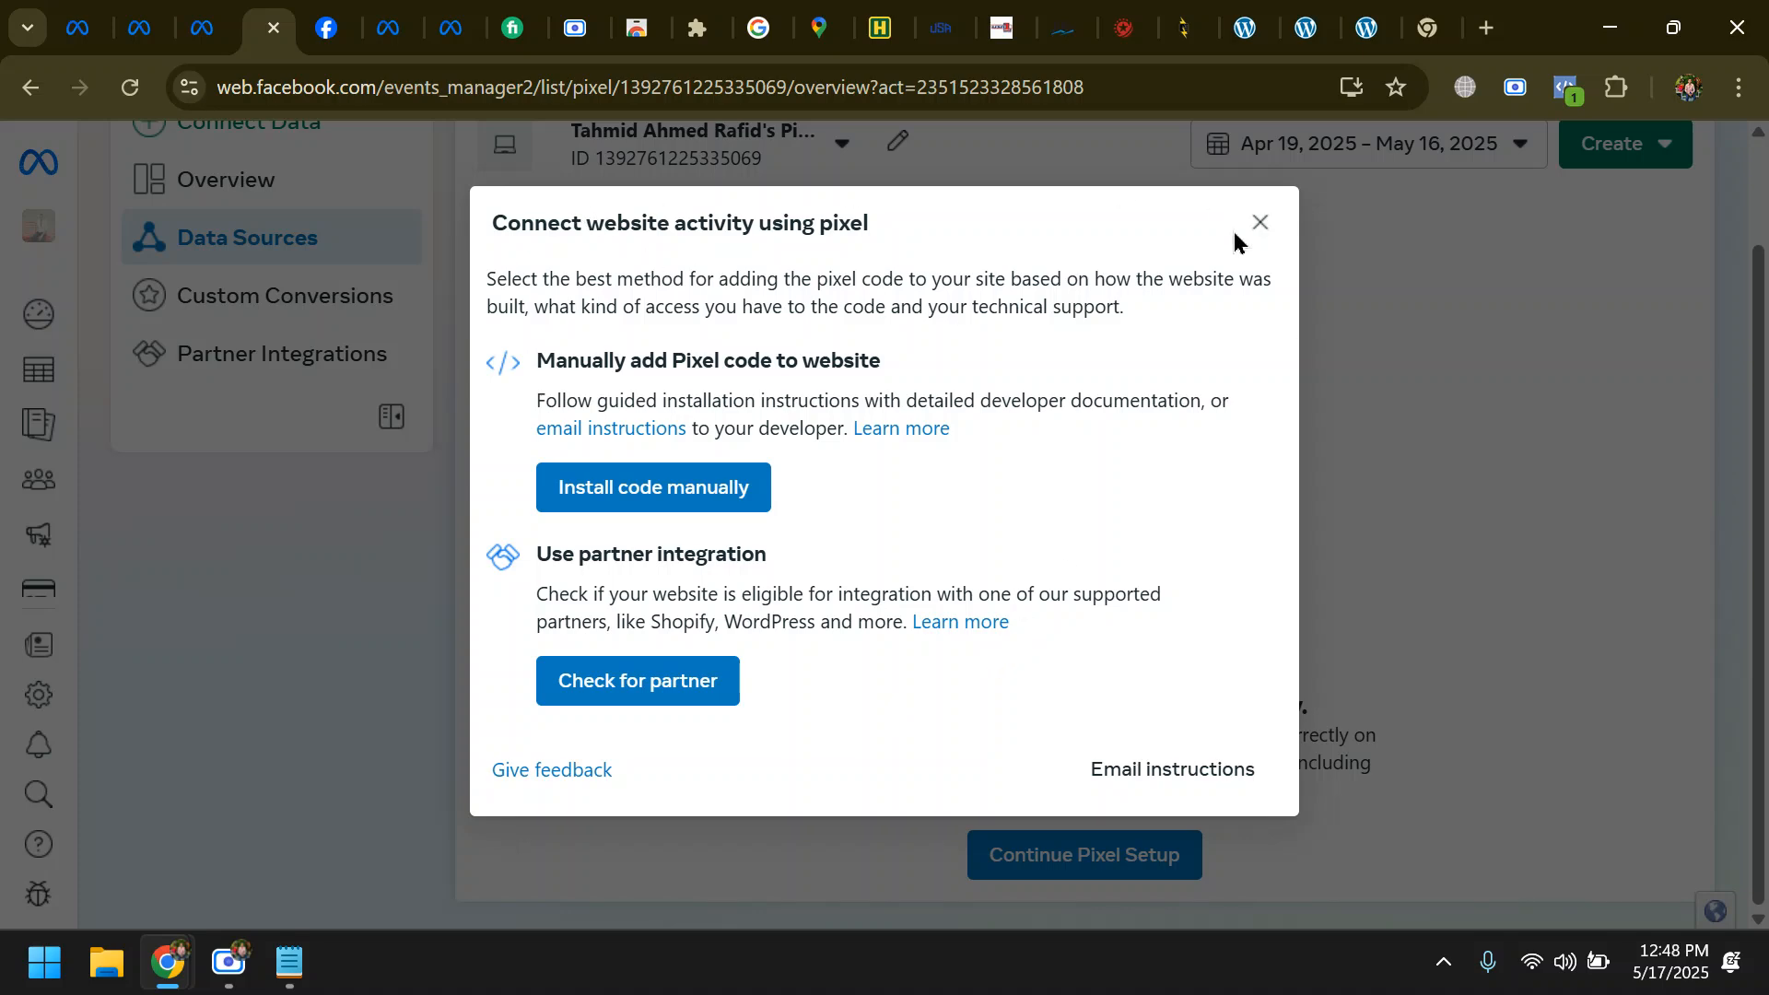
pyautogui.click(1260, 223)
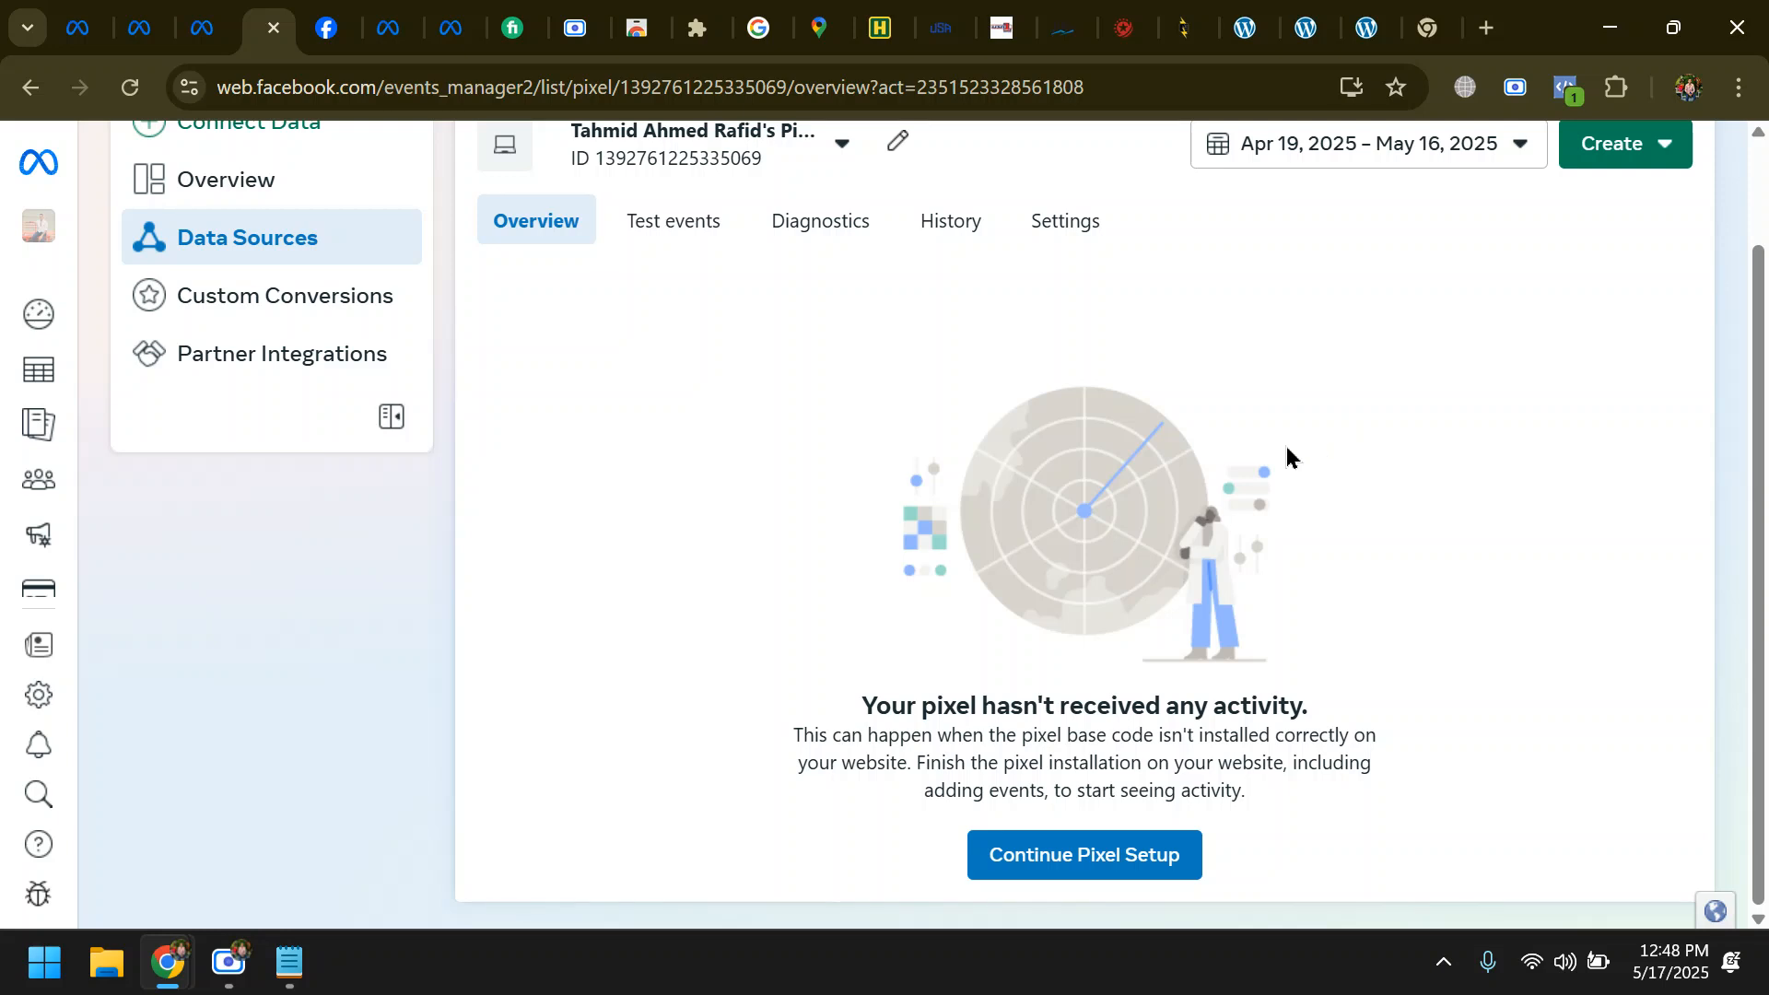
pyautogui.scroll(2, 971, 562)
pyautogui.scroll(-2, 969, 557)
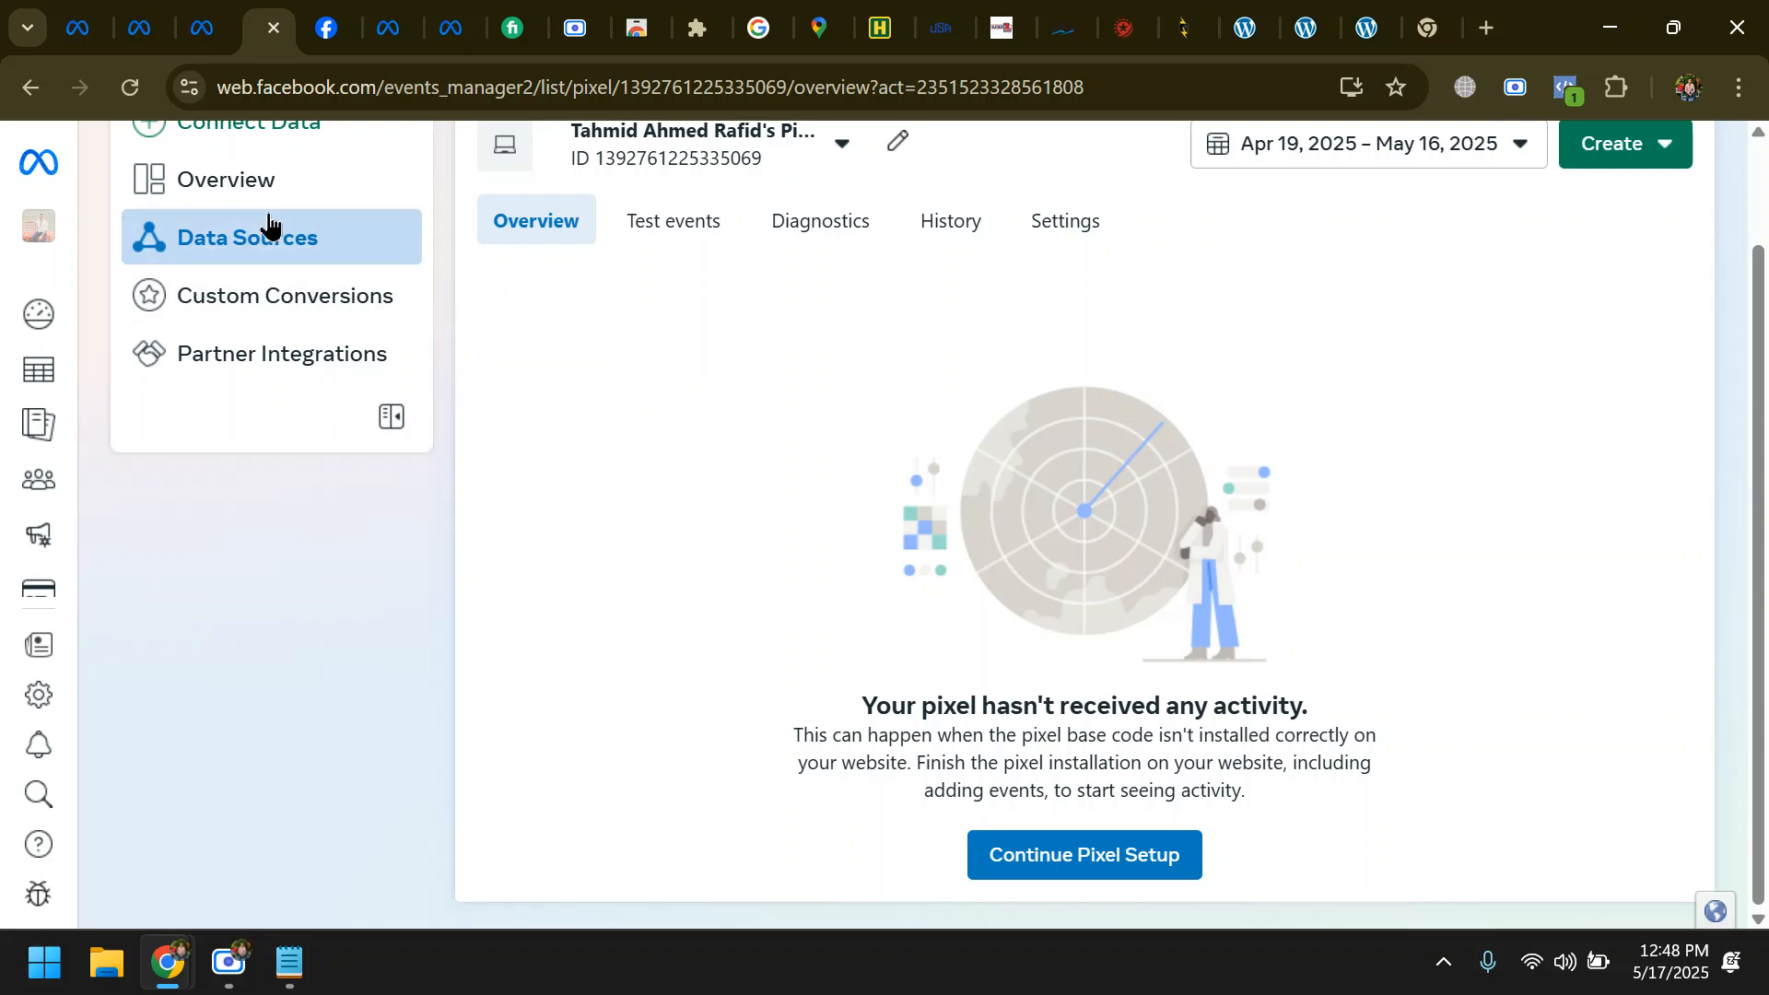
pyautogui.scroll(1, 897, 726)
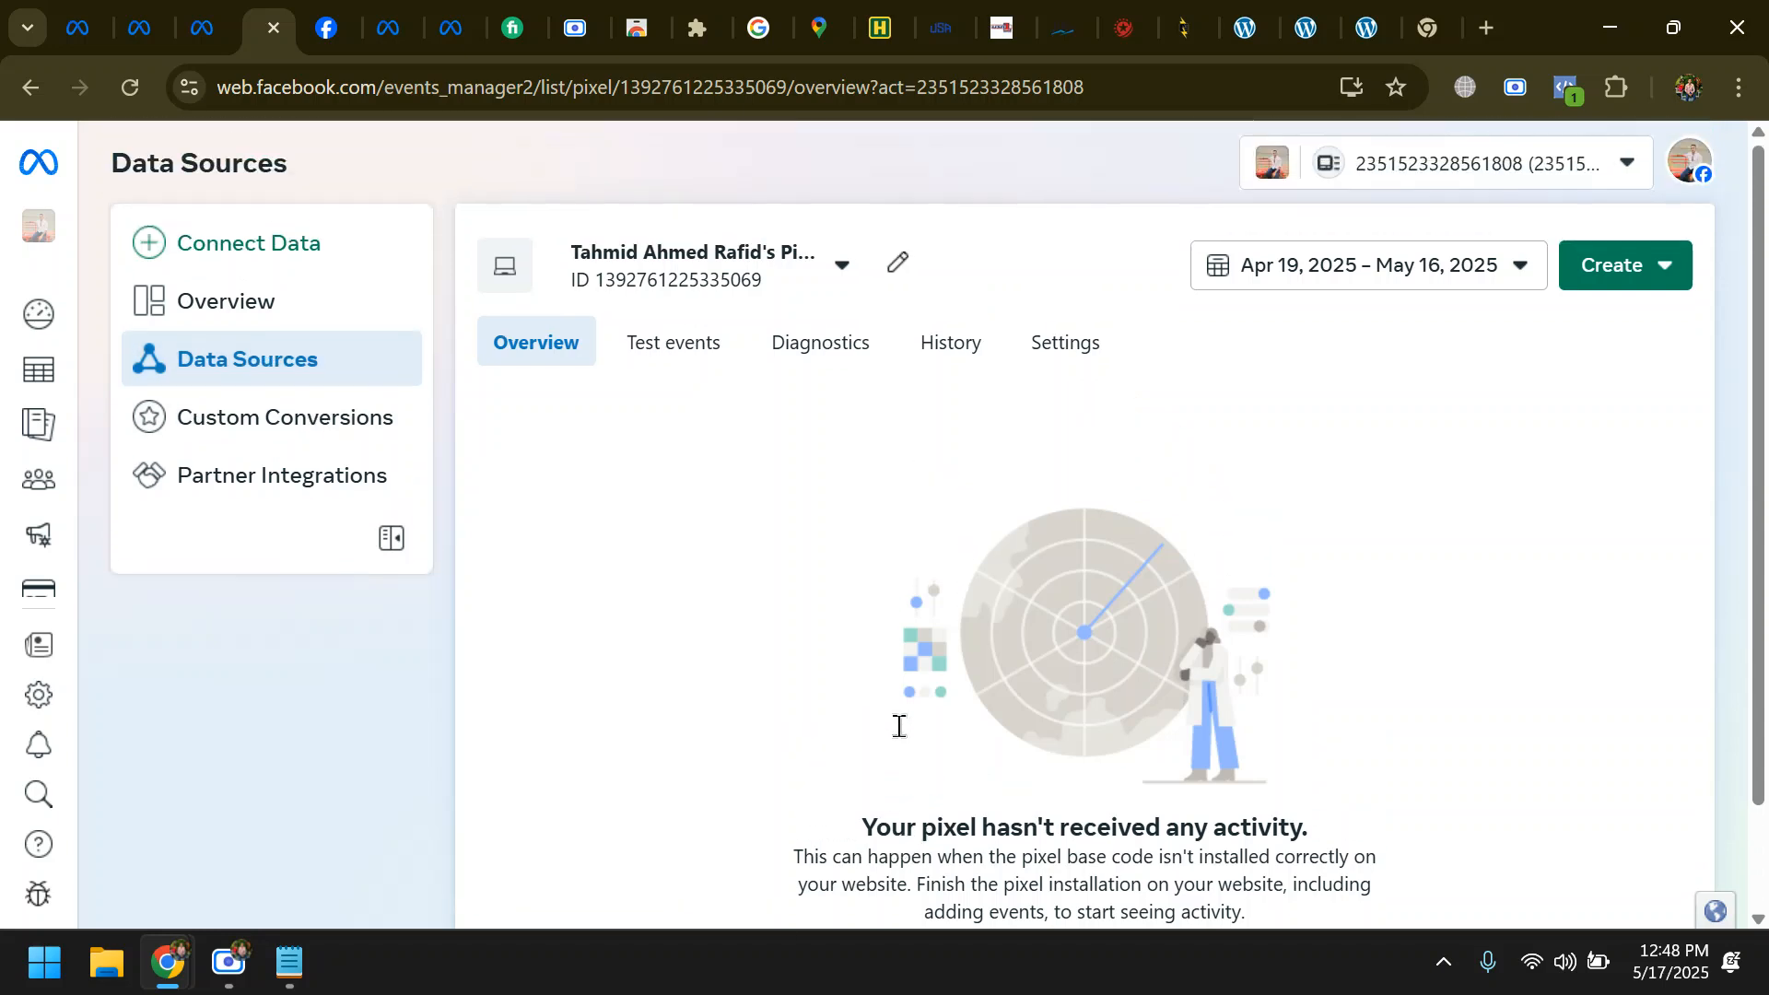
pyautogui.scroll(-1, 888, 733)
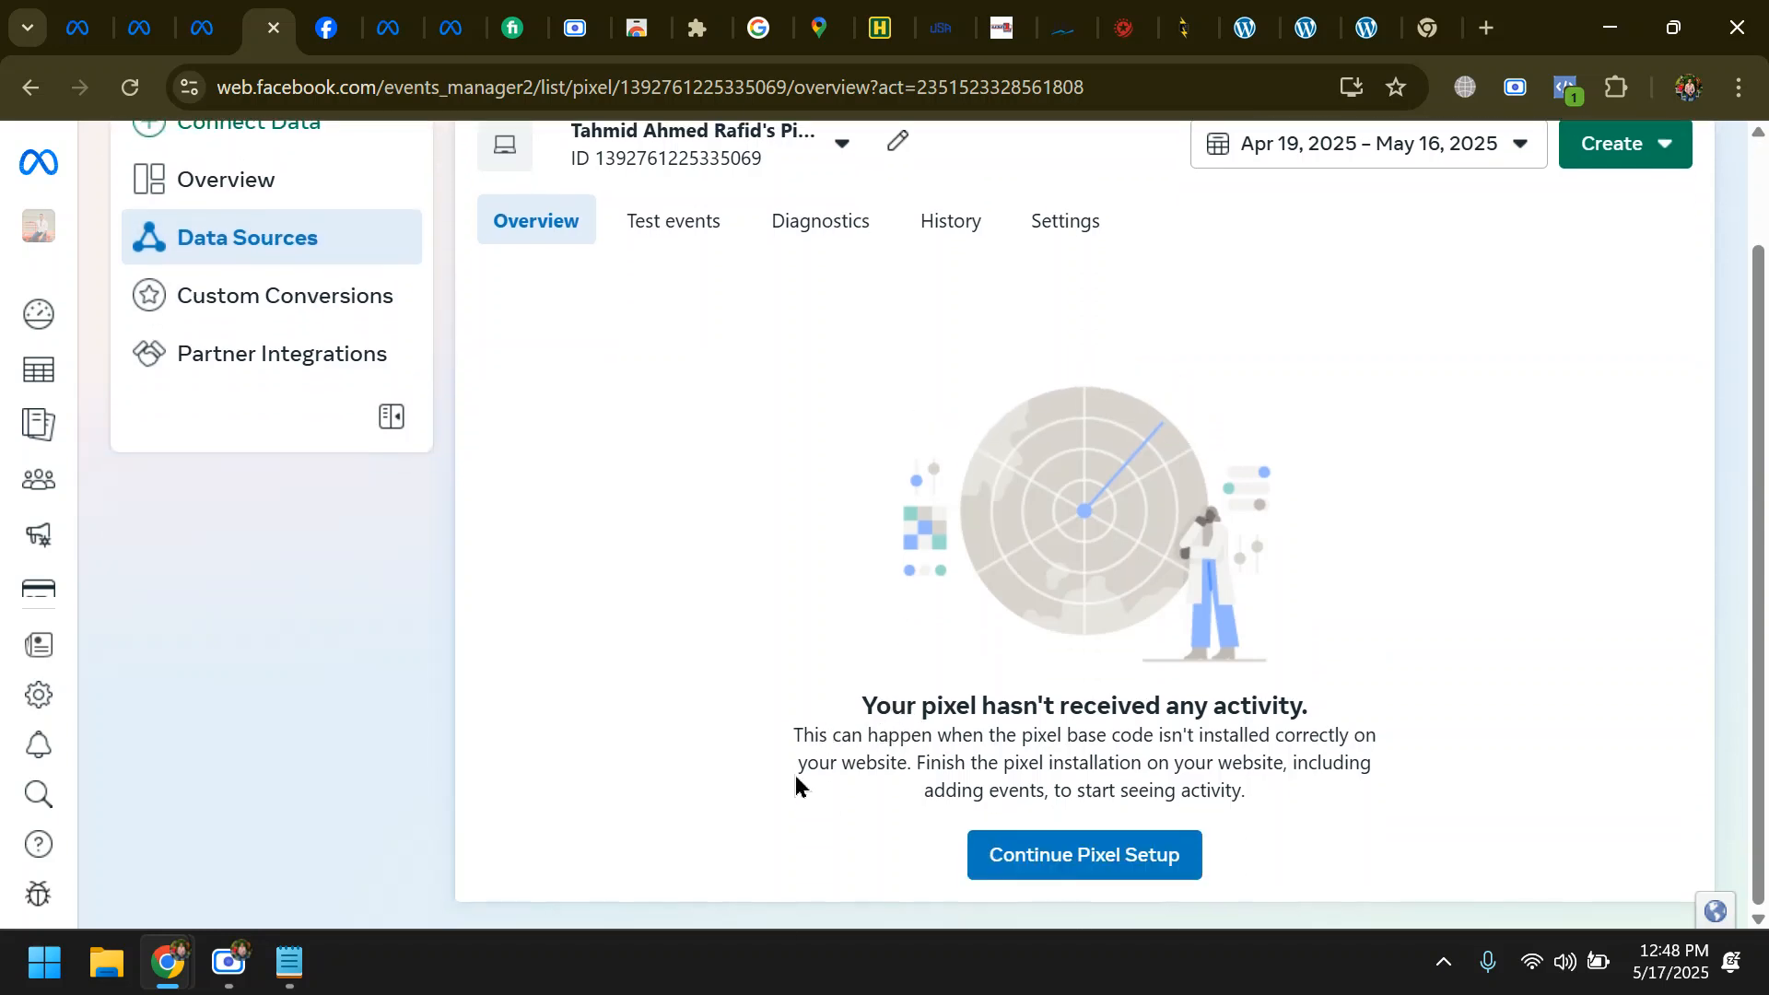
# - Continue the pixel setup and choose to install the code manually
pyautogui.click(227, 963)
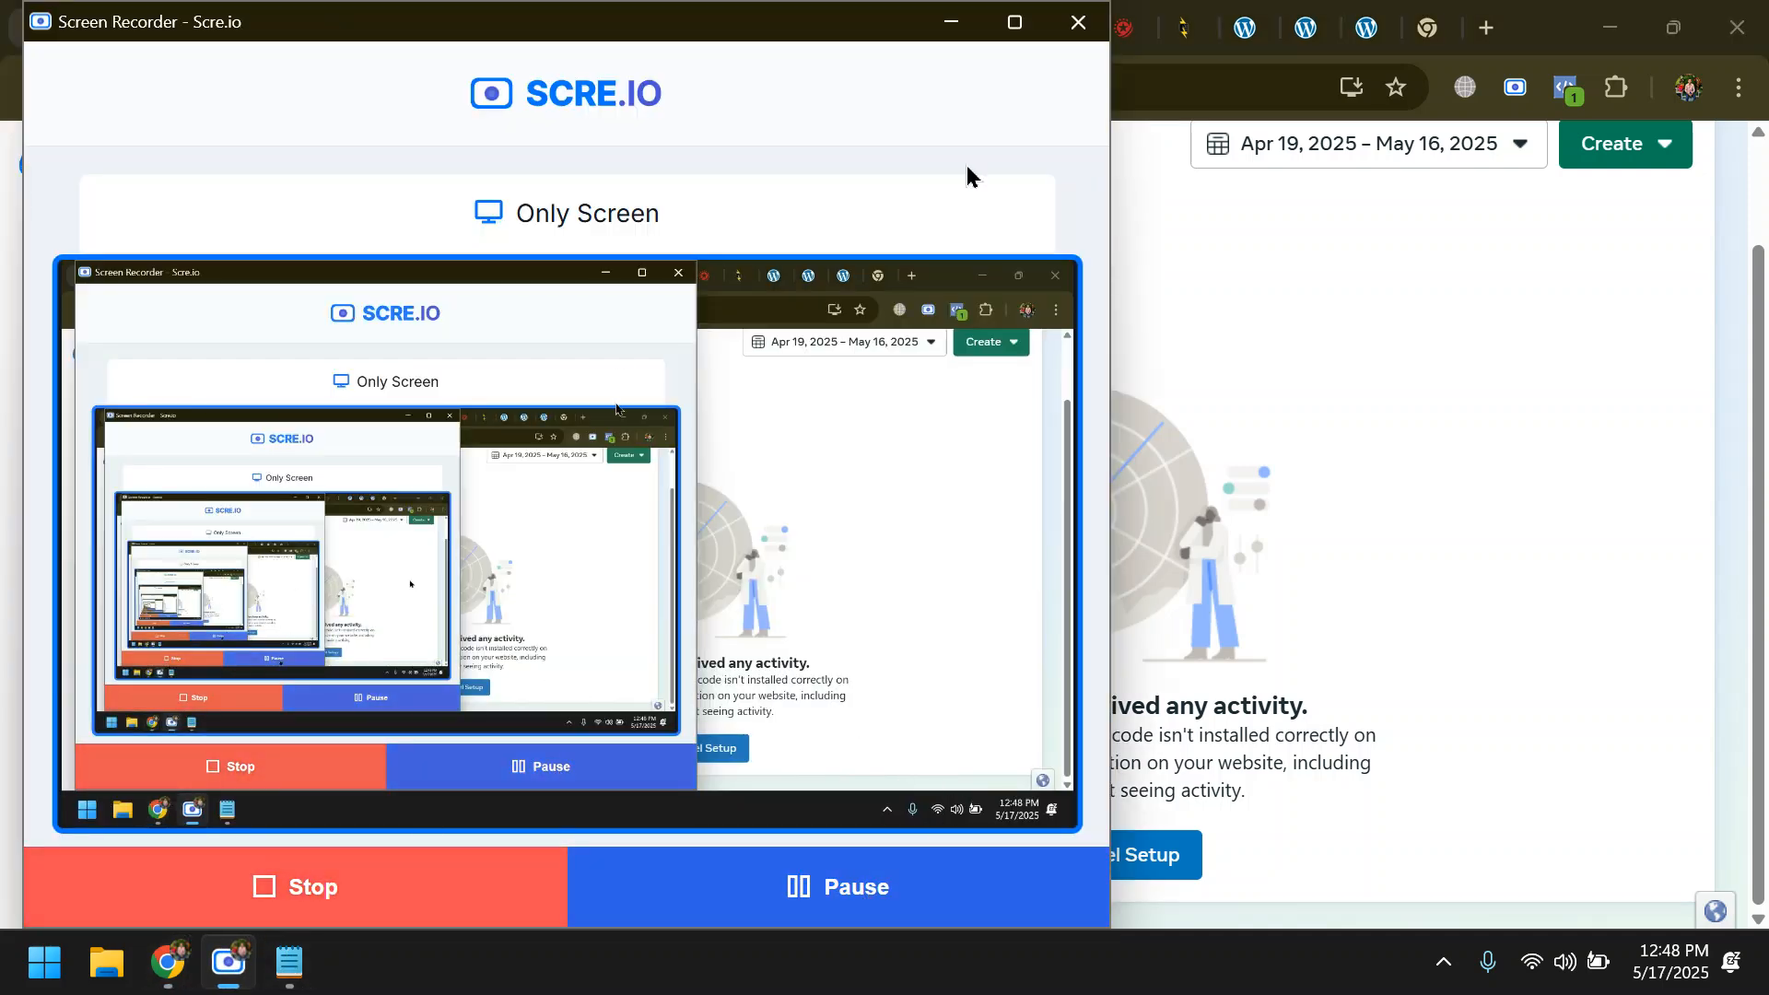
pyautogui.click(952, 21)
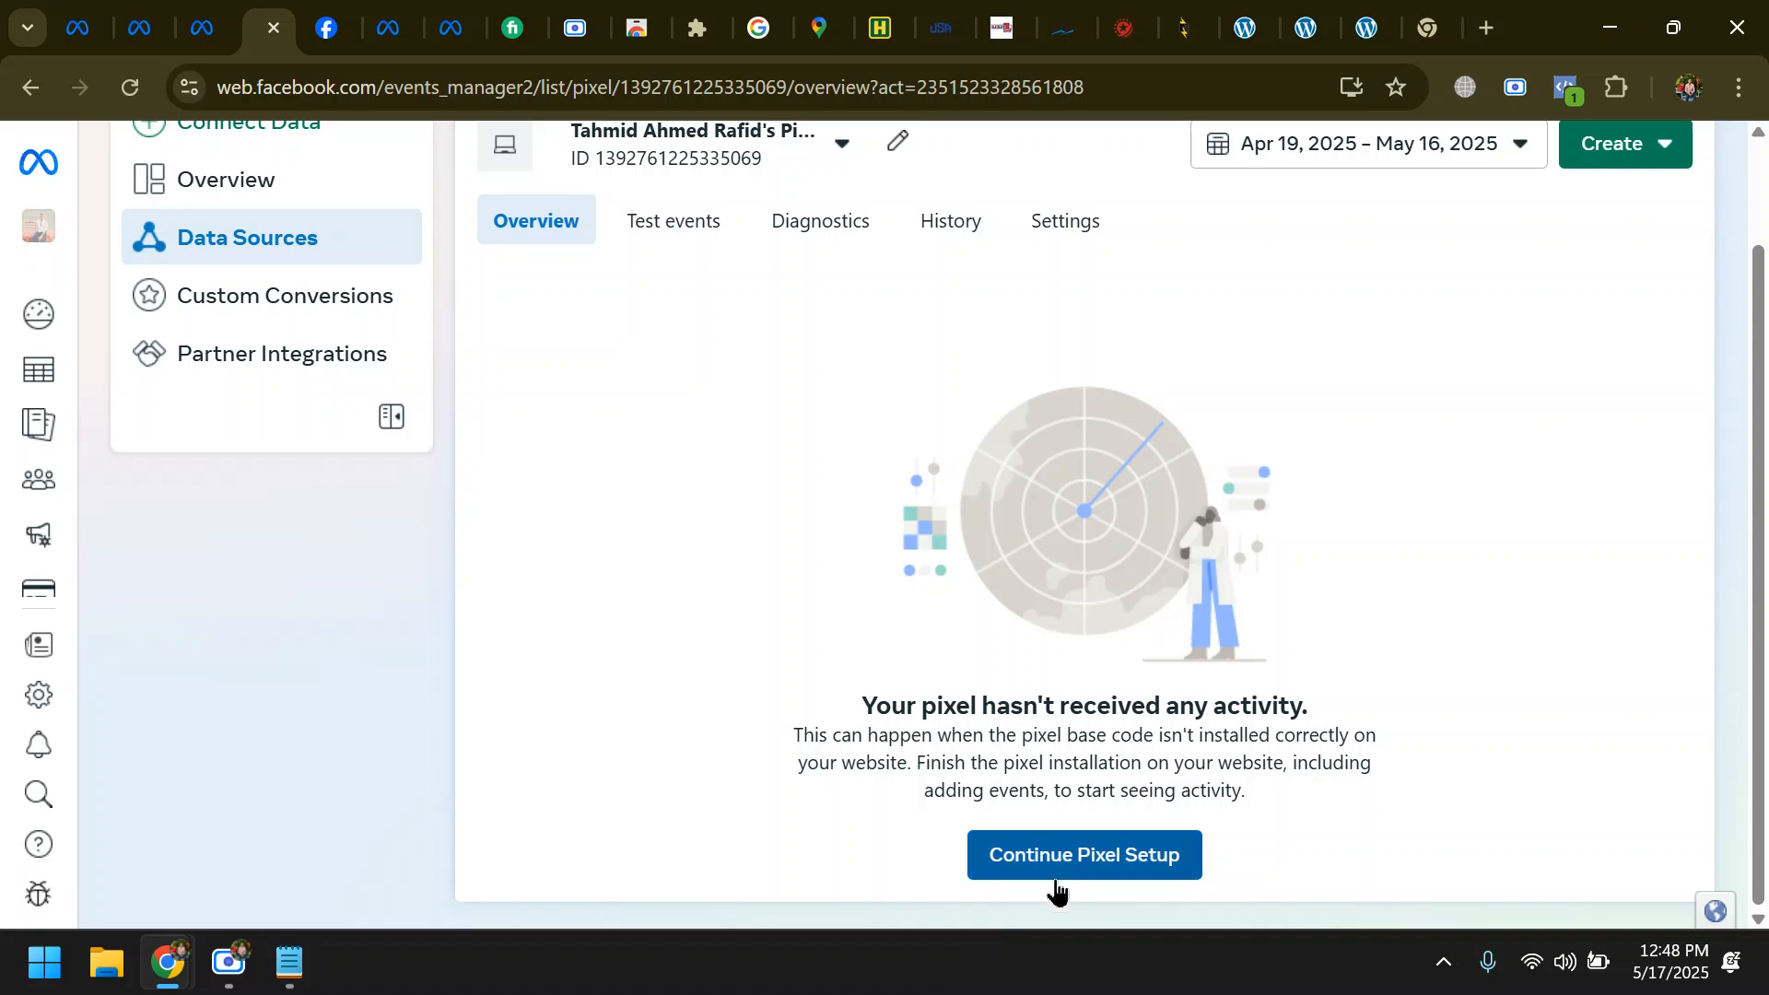
pyautogui.click(1081, 864)
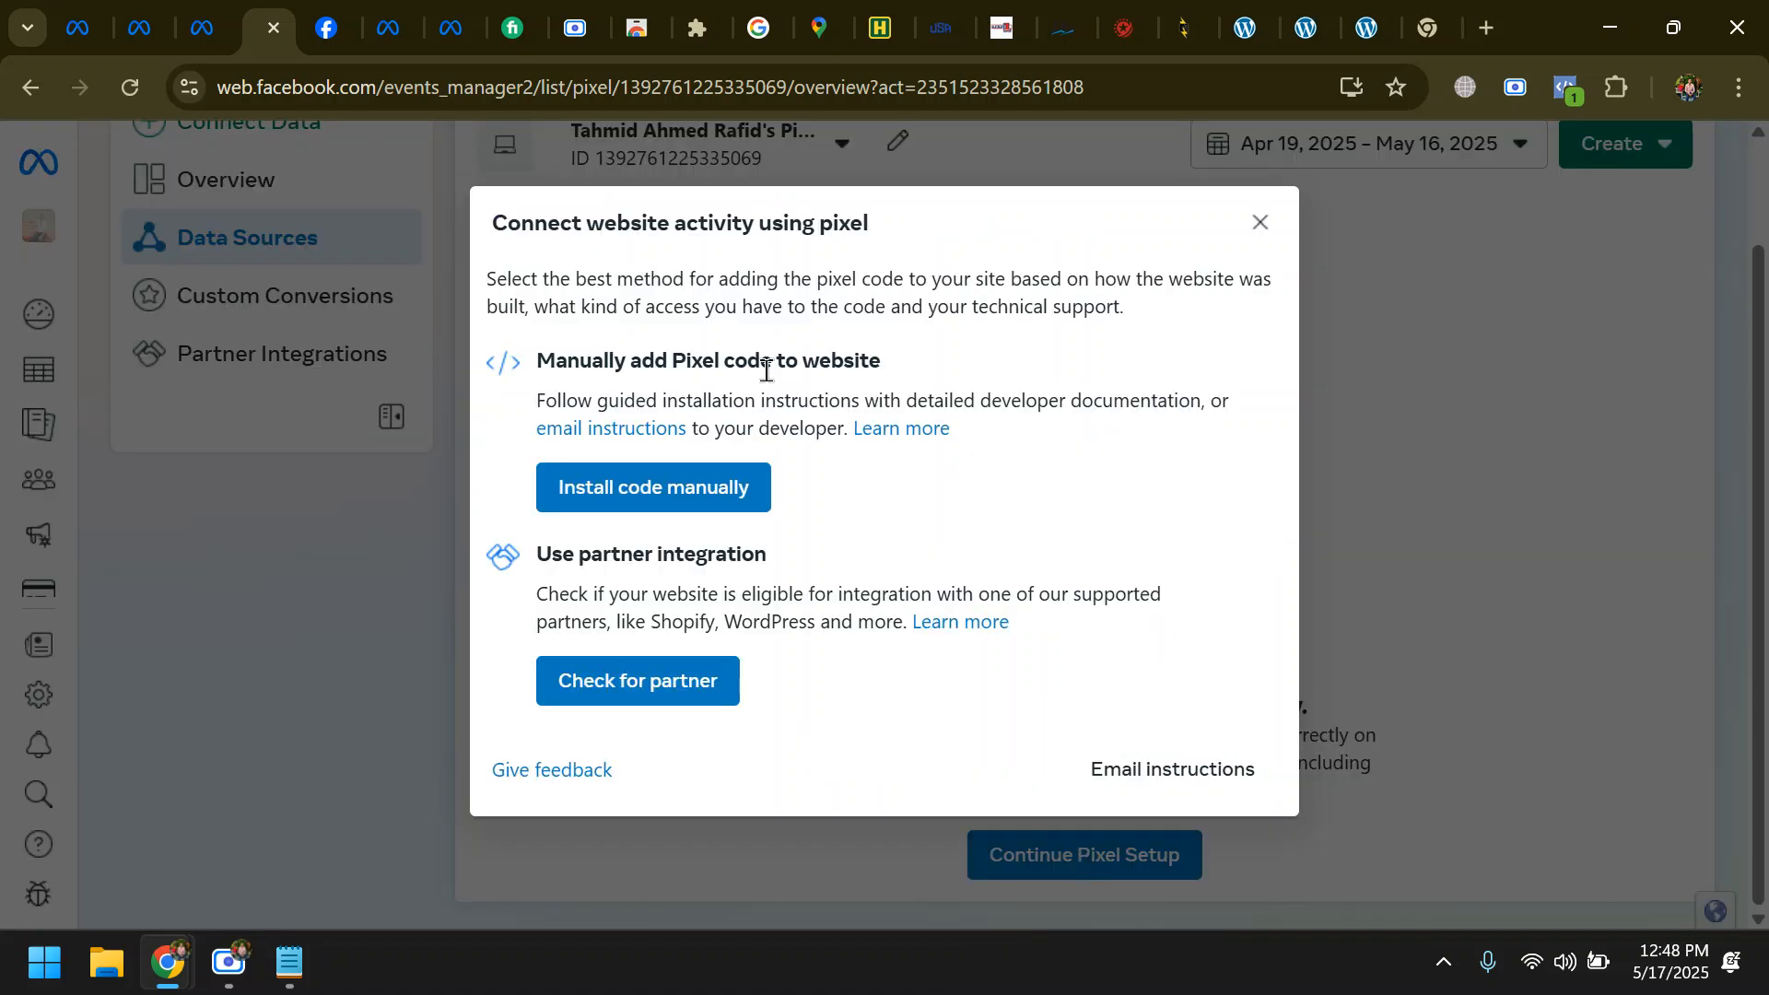
pyautogui.click(681, 504)
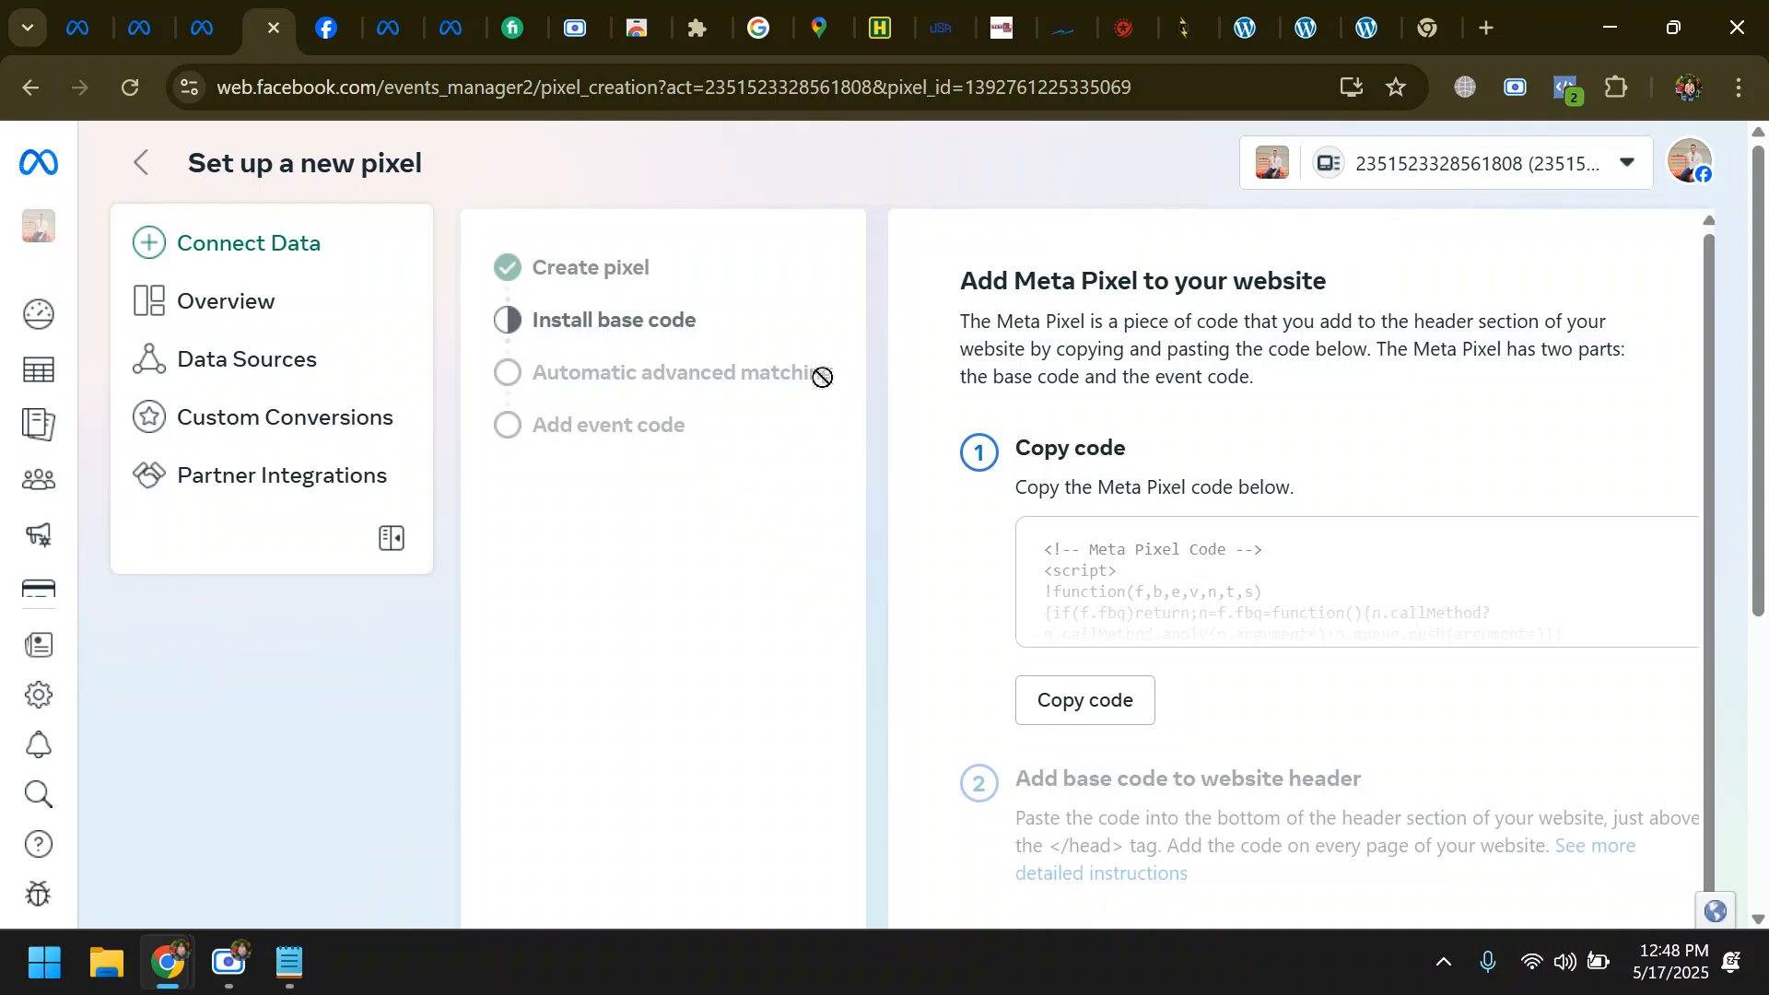
# - Review the instructions for adding the base code to the website header and copy the Meta Pixel code
pyautogui.scroll(-1, 1134, 474)
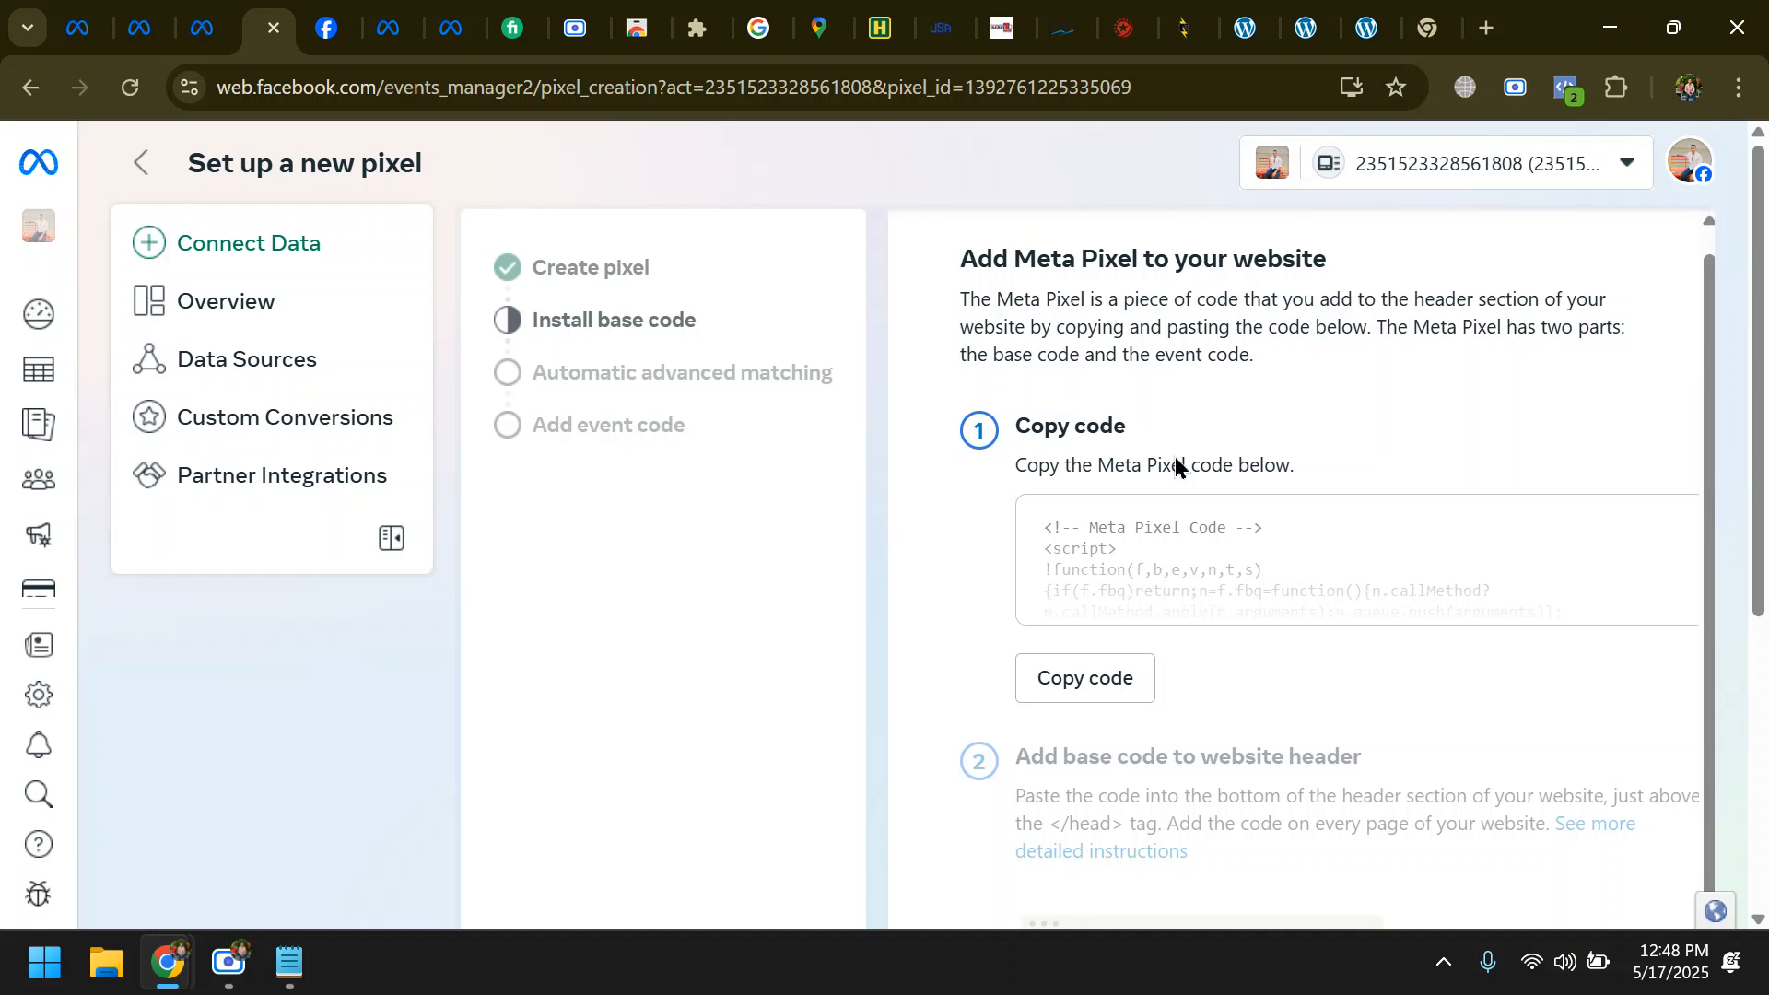
pyautogui.scroll(-1, 1282, 563)
pyautogui.scroll(-5, 1262, 479)
pyautogui.scroll(1, 1109, 544)
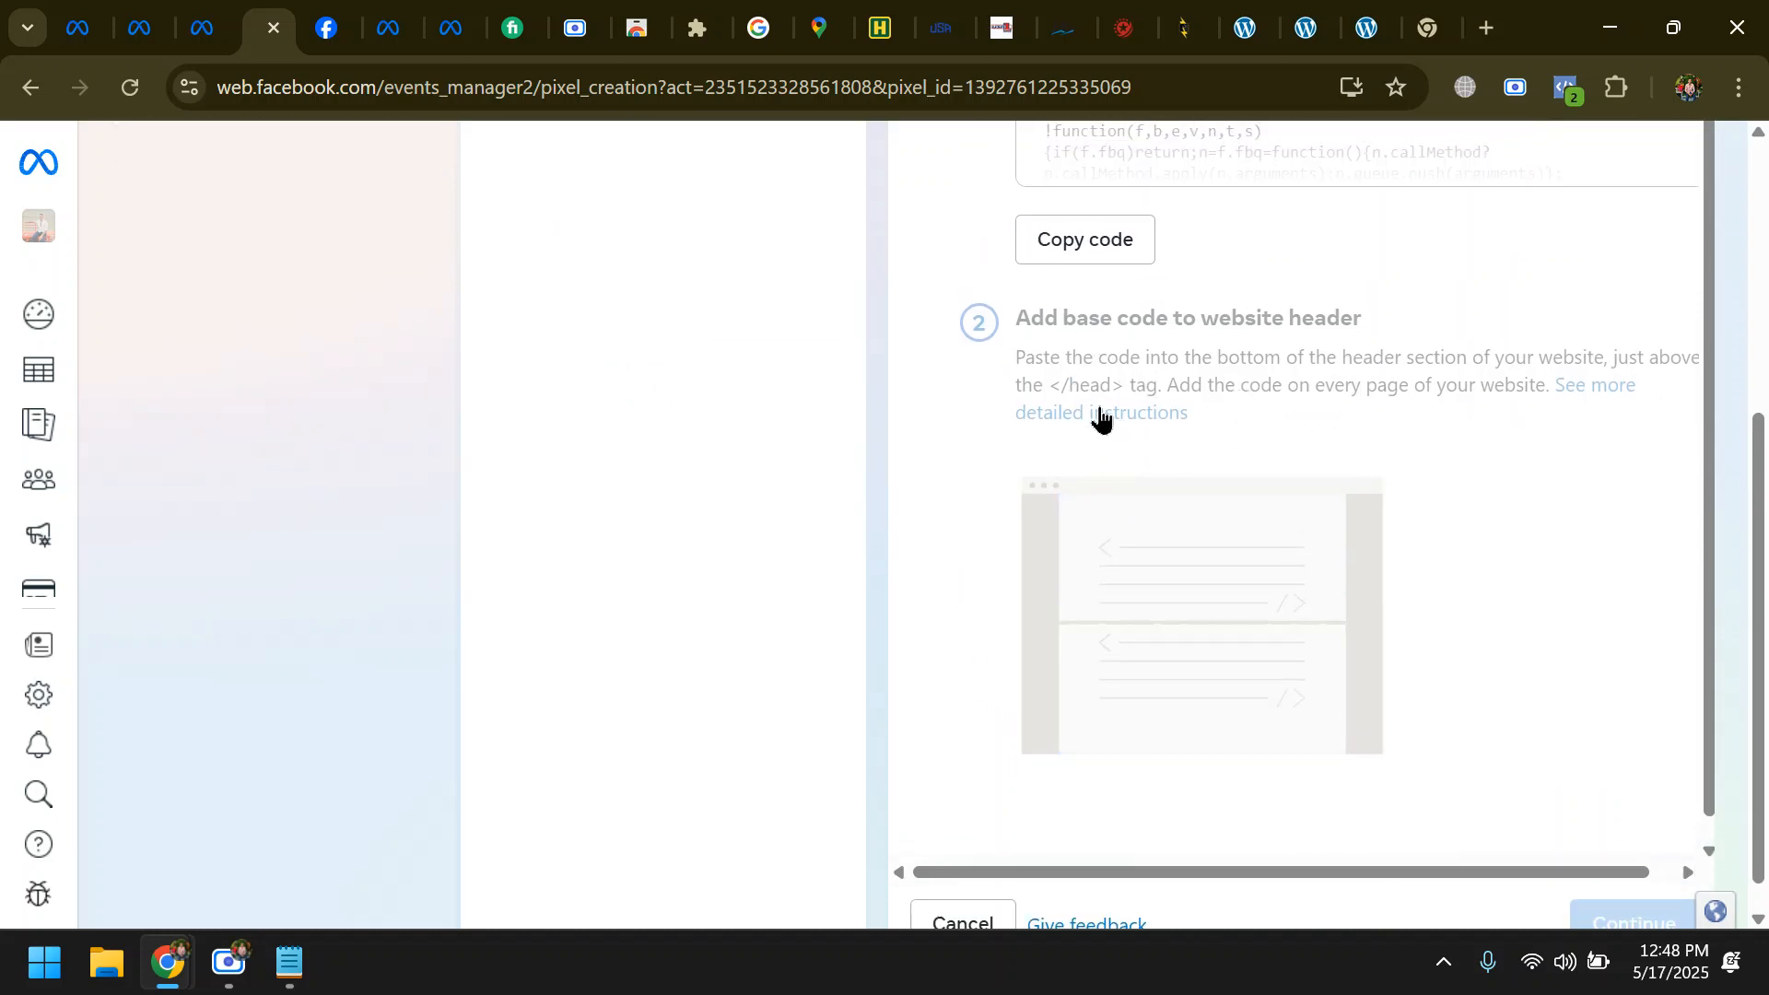
pyautogui.moveTo(1124, 387); pyautogui.dragTo(1016, 356)
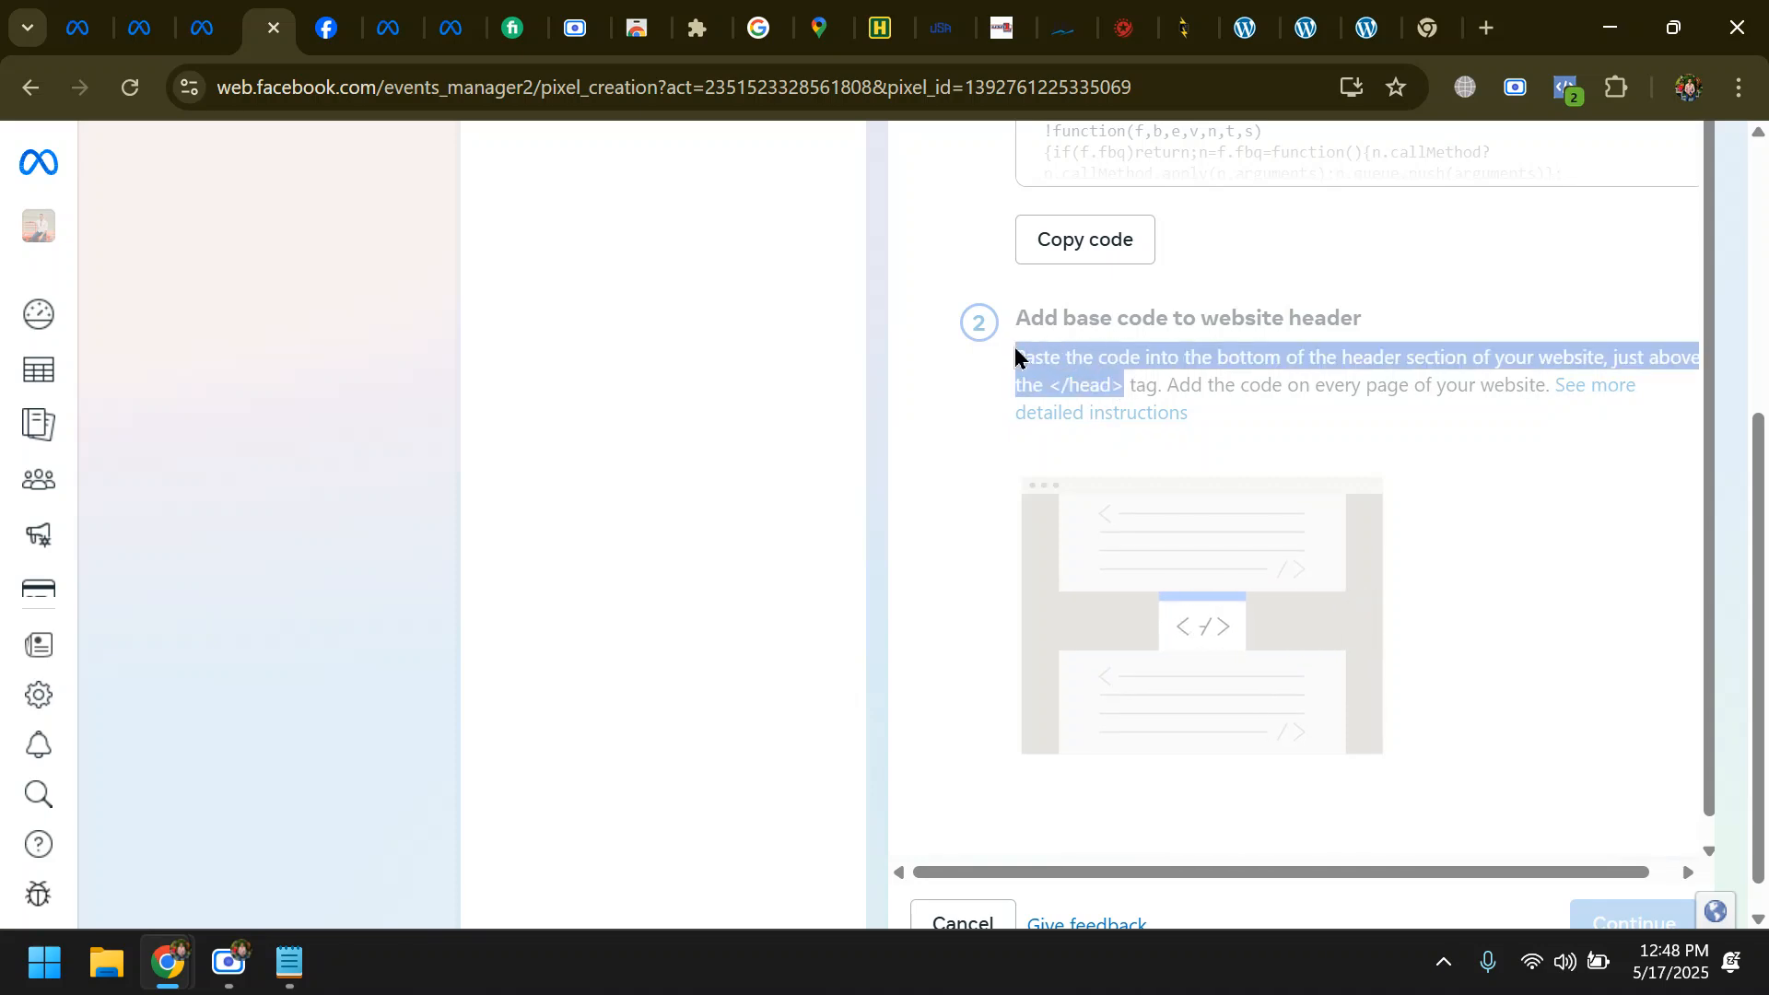
pyautogui.scroll(3, 1142, 378)
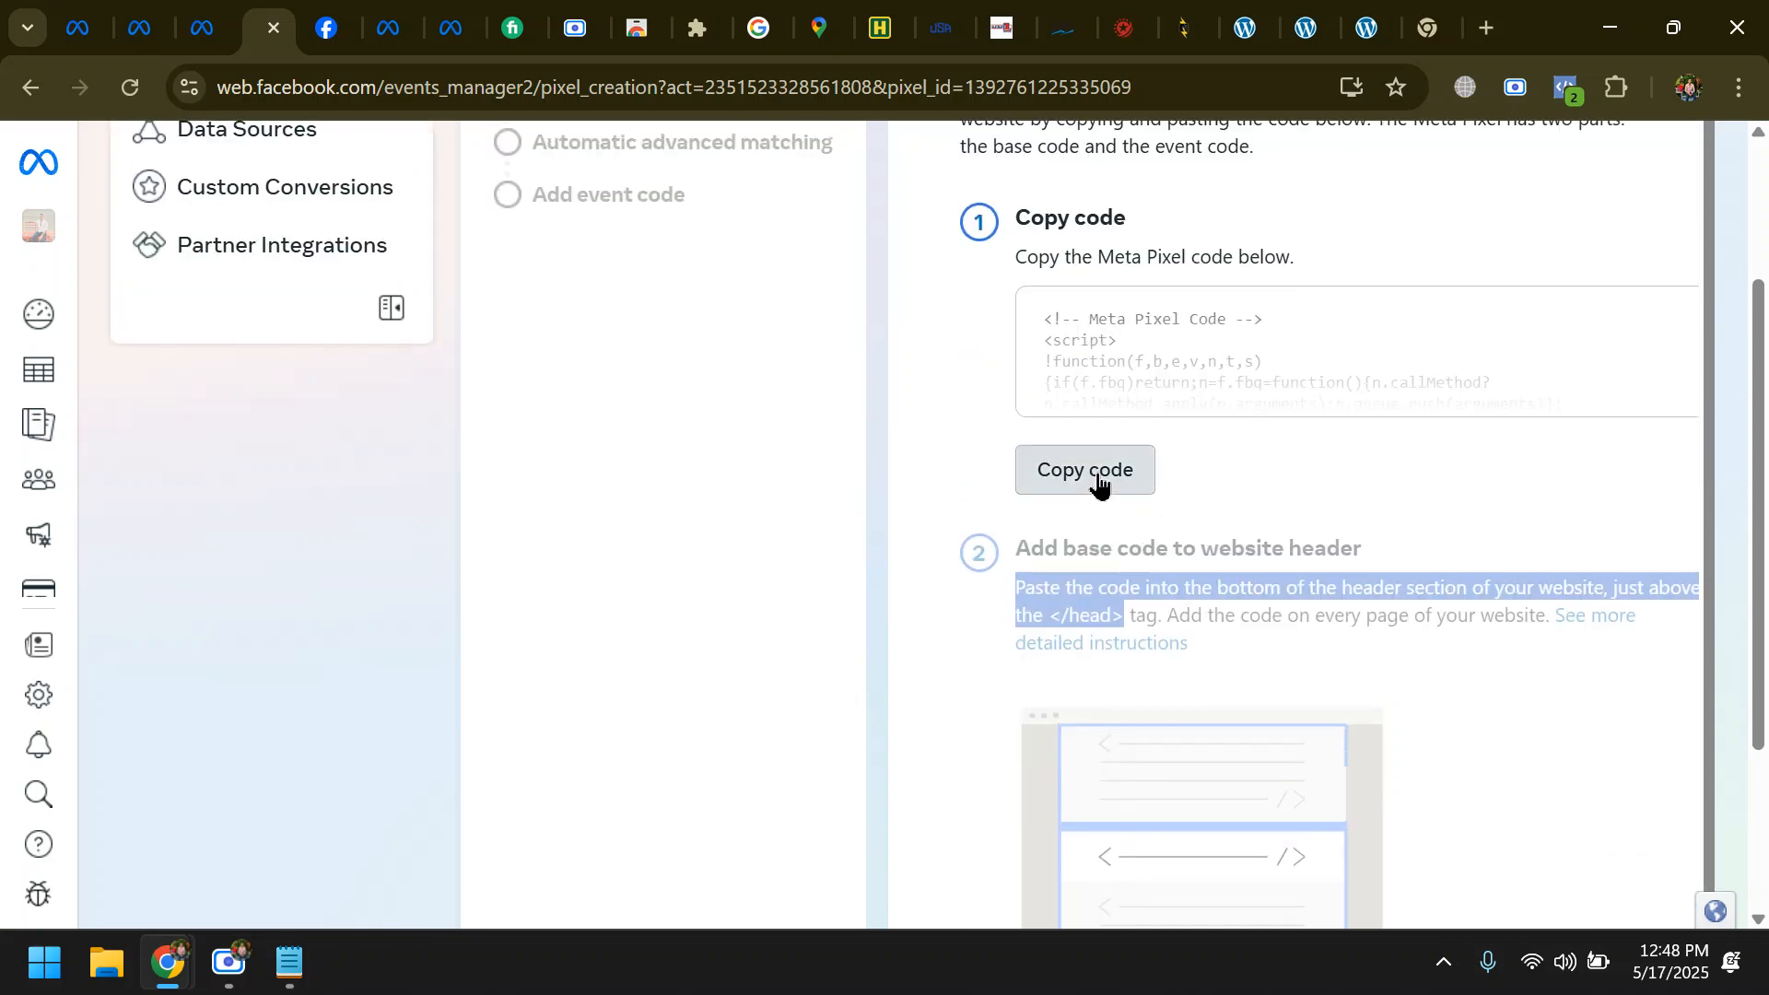
pyautogui.click(1098, 479)
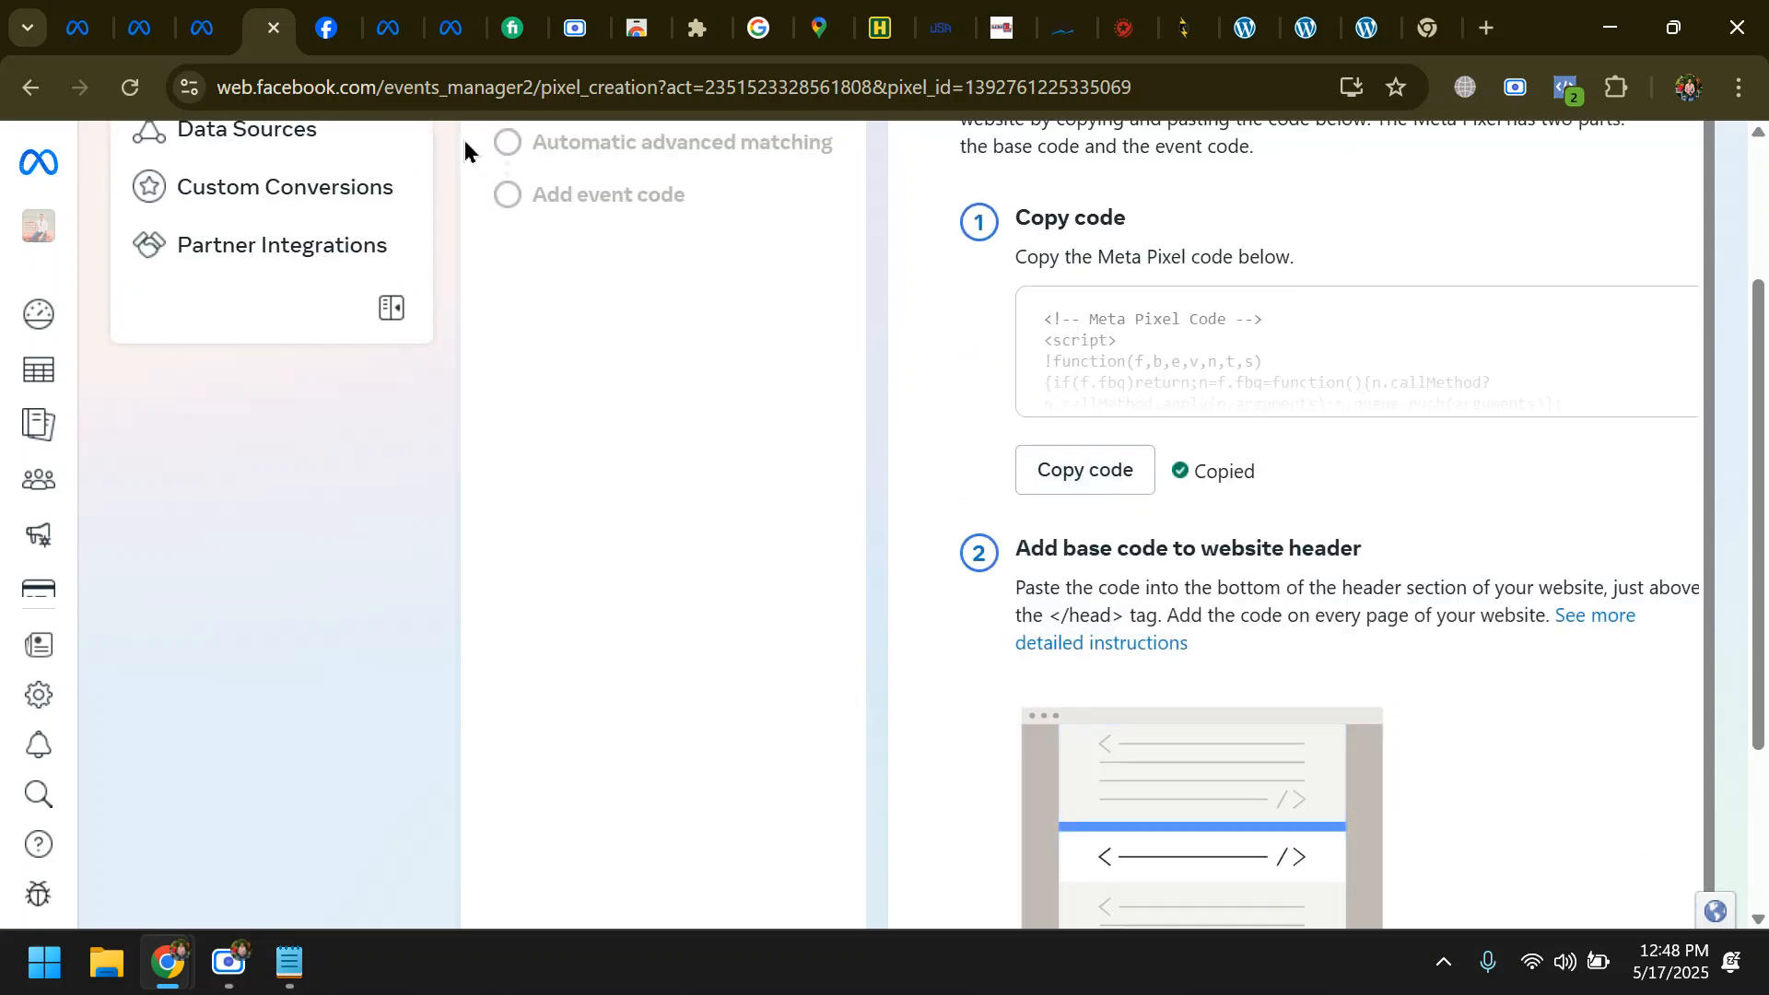
# - Switch to the WordPress dashboard and bring up the site's Appearance options
pyautogui.click(1234, 13)
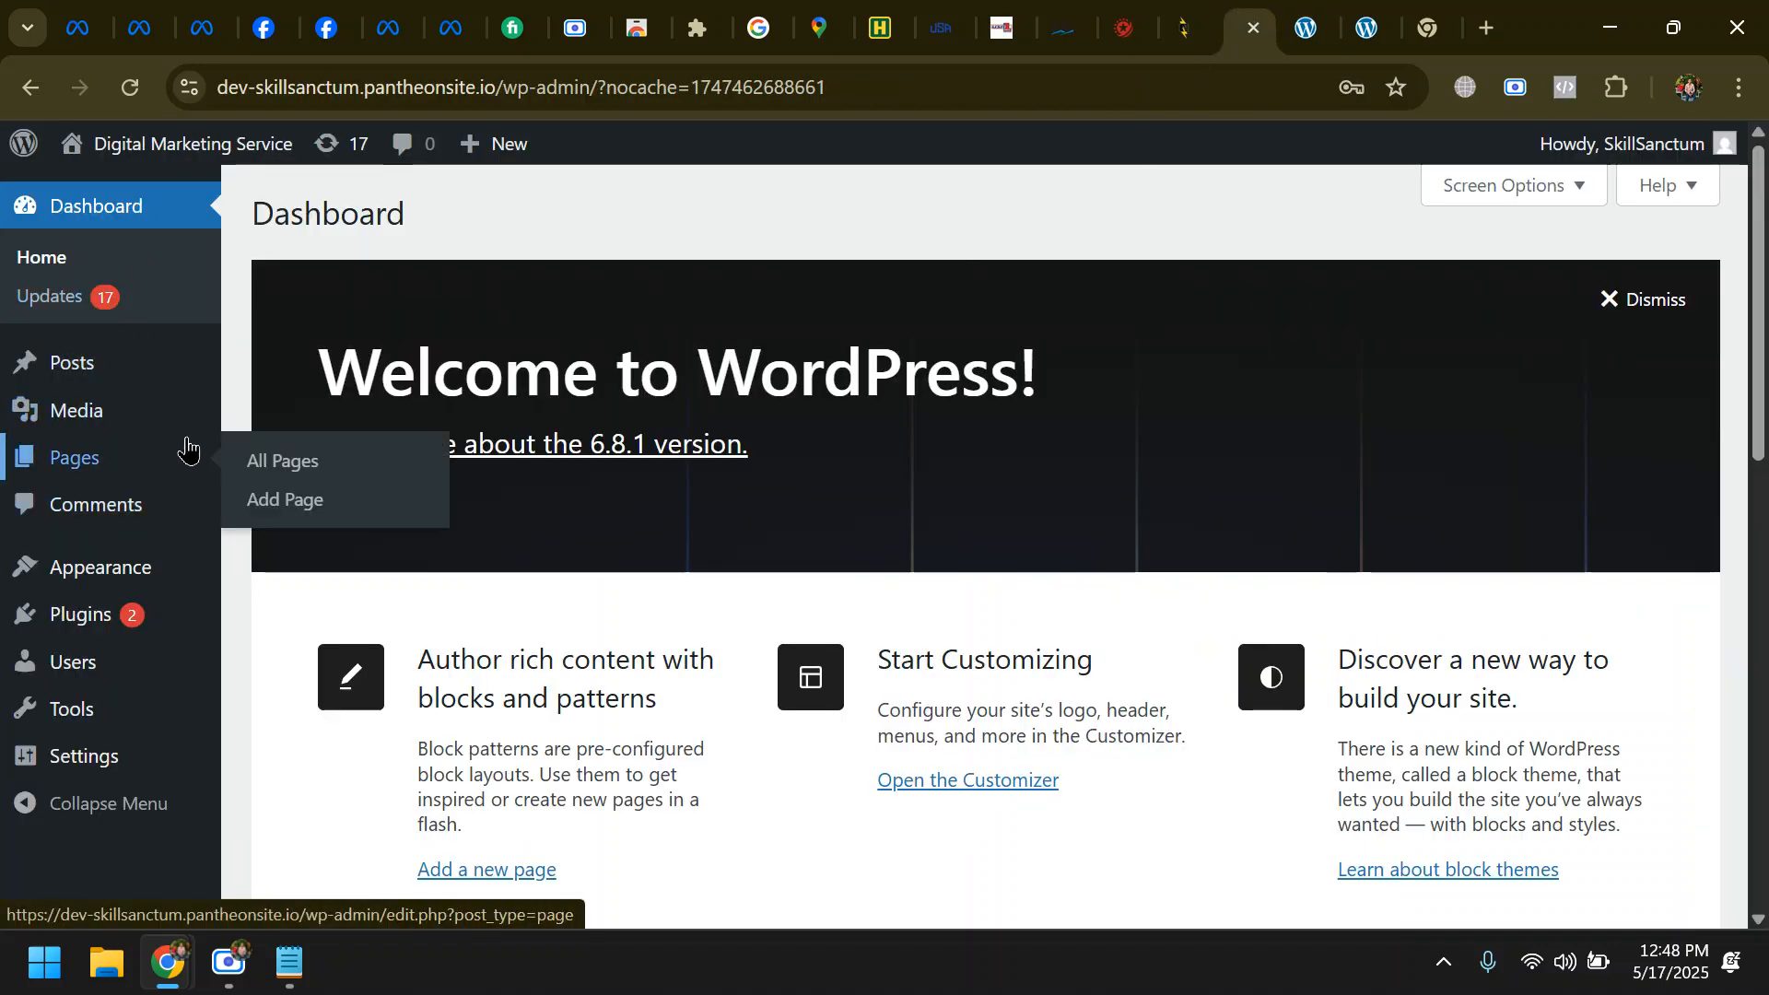
pyautogui.moveTo(97, 587)
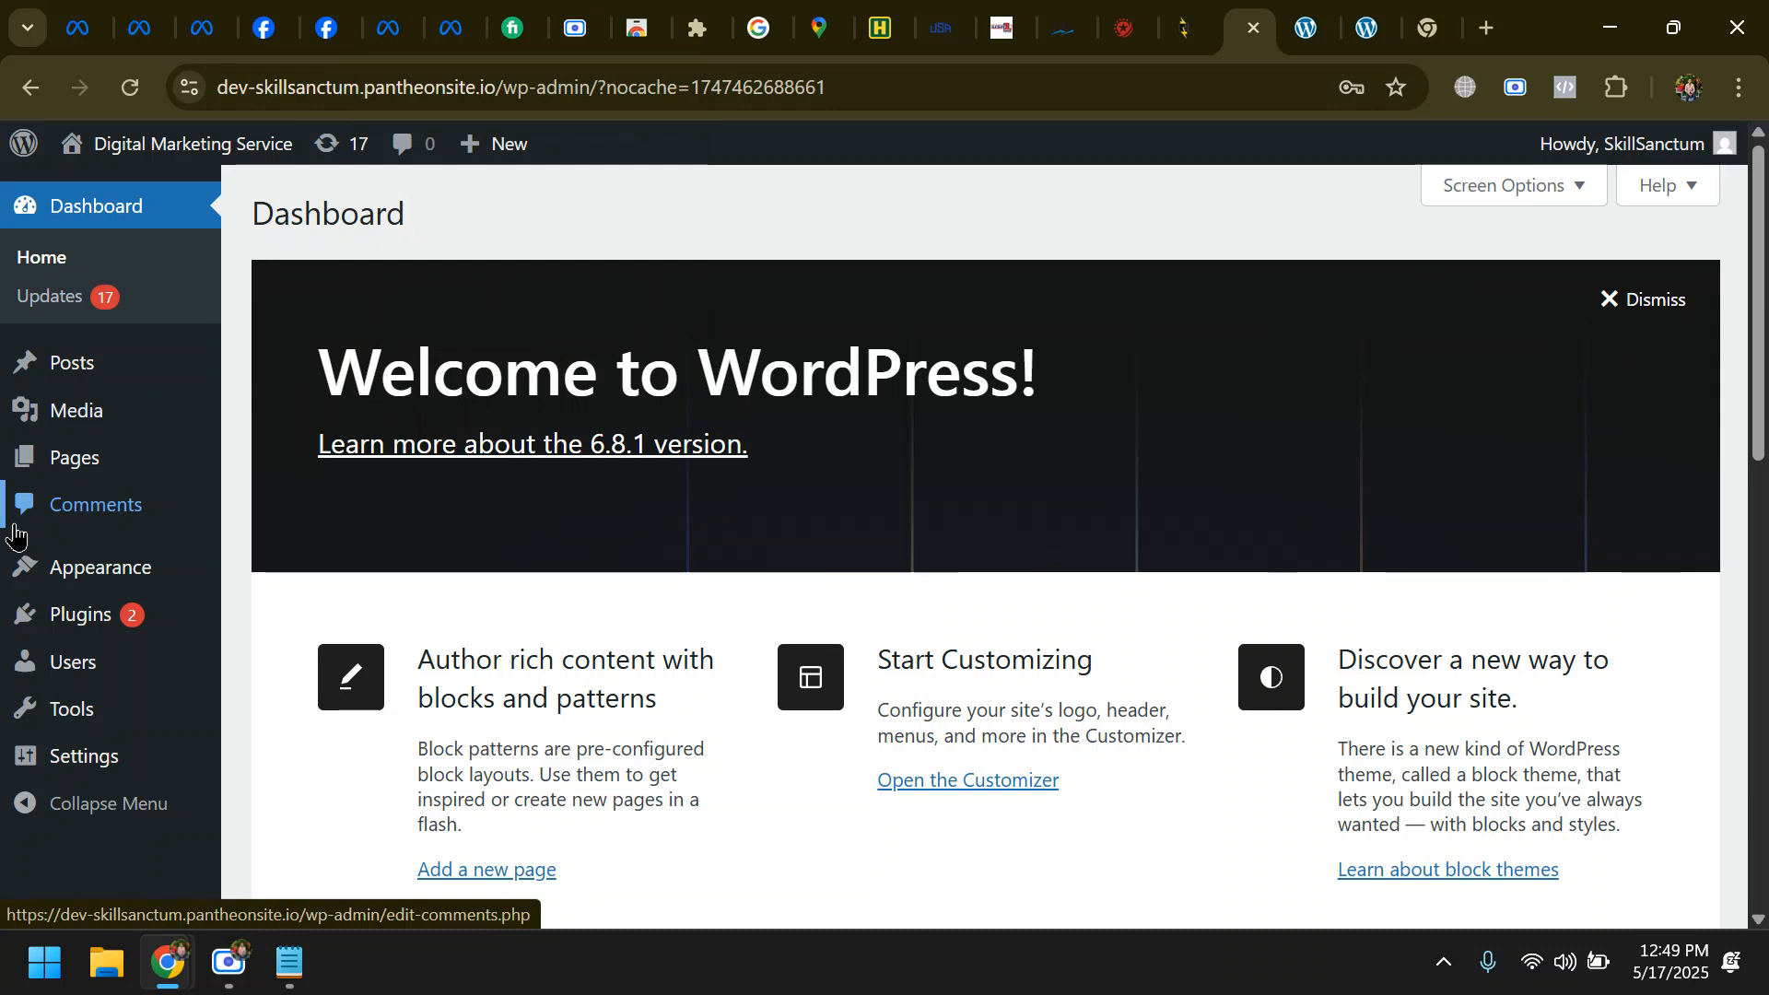
pyautogui.moveTo(103, 634)
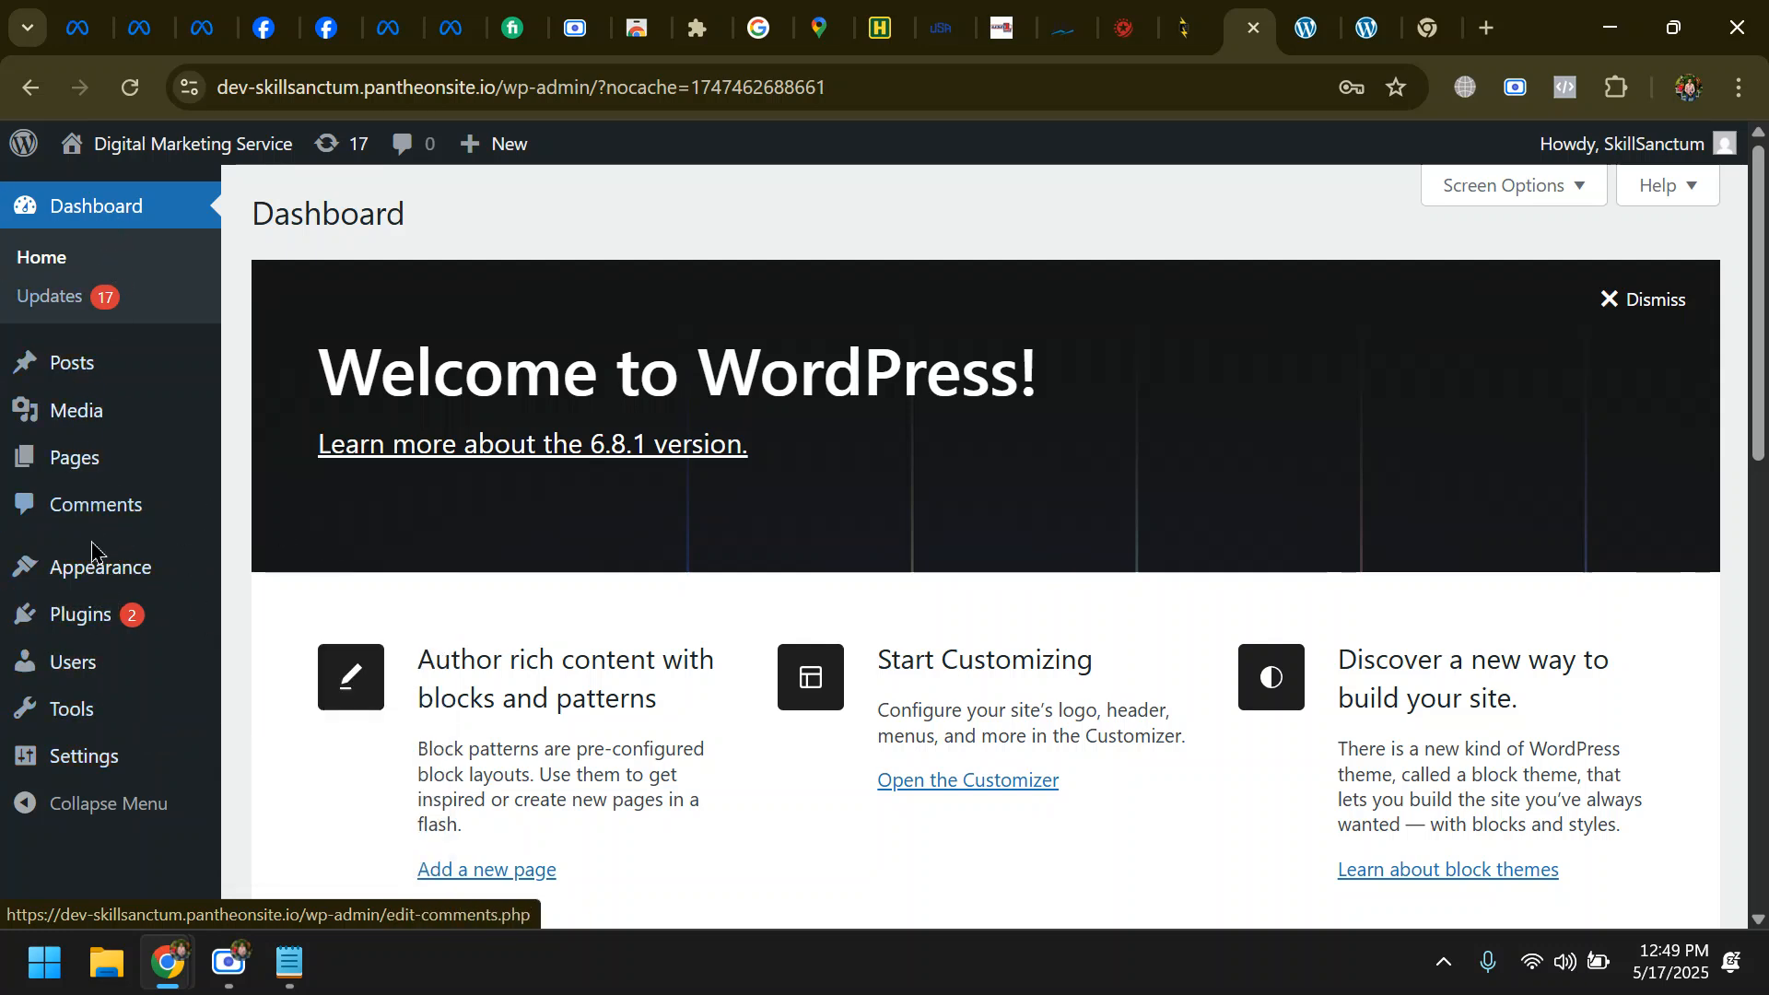
pyautogui.moveTo(138, 564)
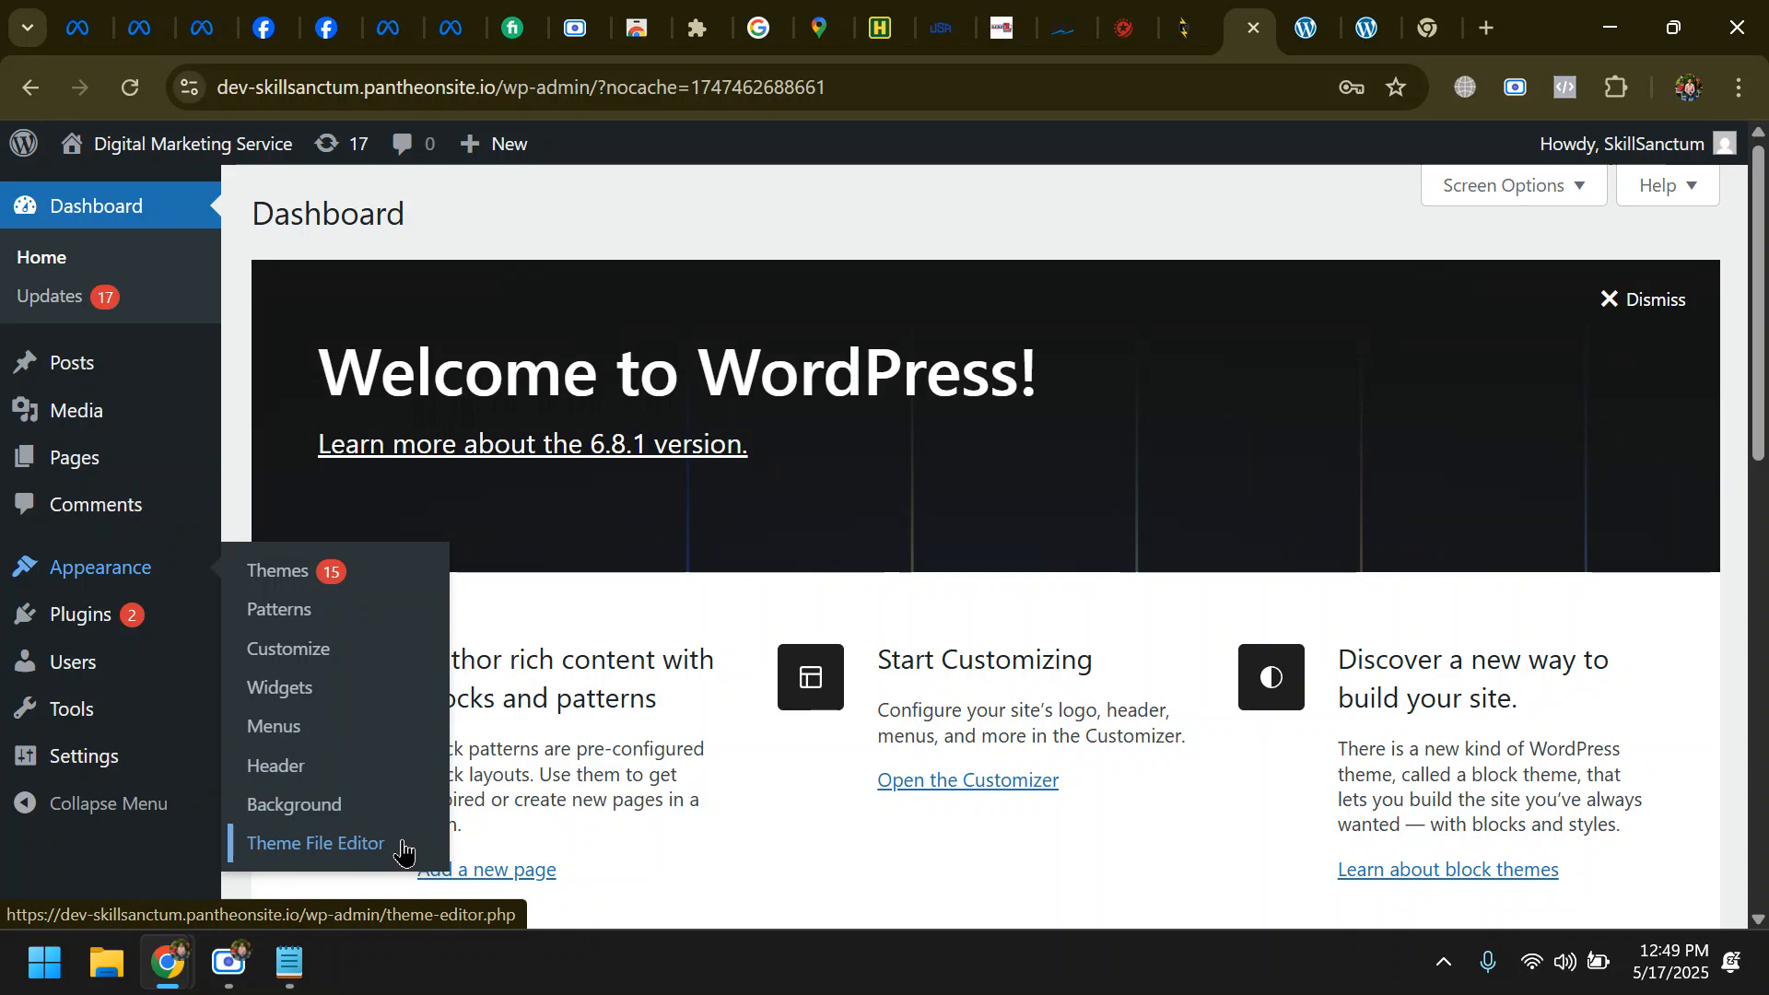
pyautogui.hotkey('ctrl', '+')
pyautogui.scroll(-10, 477, 753)
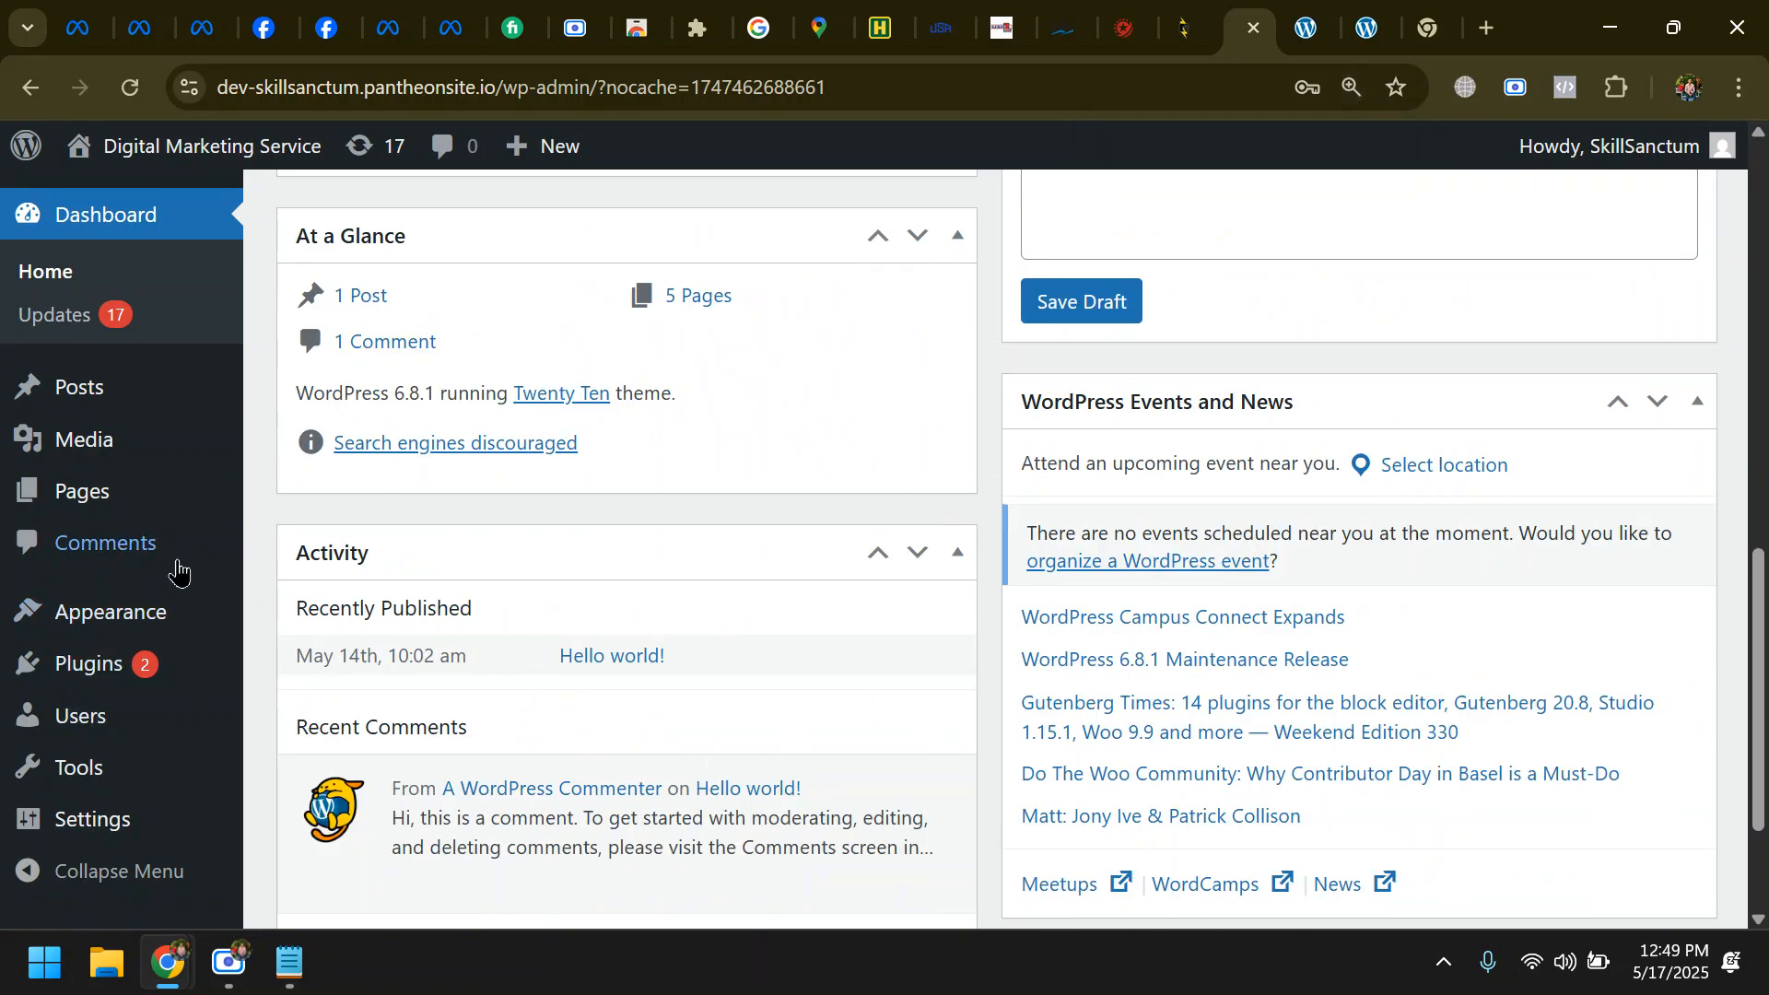
pyautogui.moveTo(150, 618)
pyautogui.hotkey('ctrl', '-')
pyautogui.hotkey('ctrl', '-')
pyautogui.hotkey('ctrl', '-')
pyautogui.hotkey('ctrl', '+')
pyautogui.hotkey('ctrl', '+')
pyautogui.hotkey('ctrl', '+')
pyautogui.hotkey('ctrl', '+')
pyautogui.hotkey('ctrl', '+')
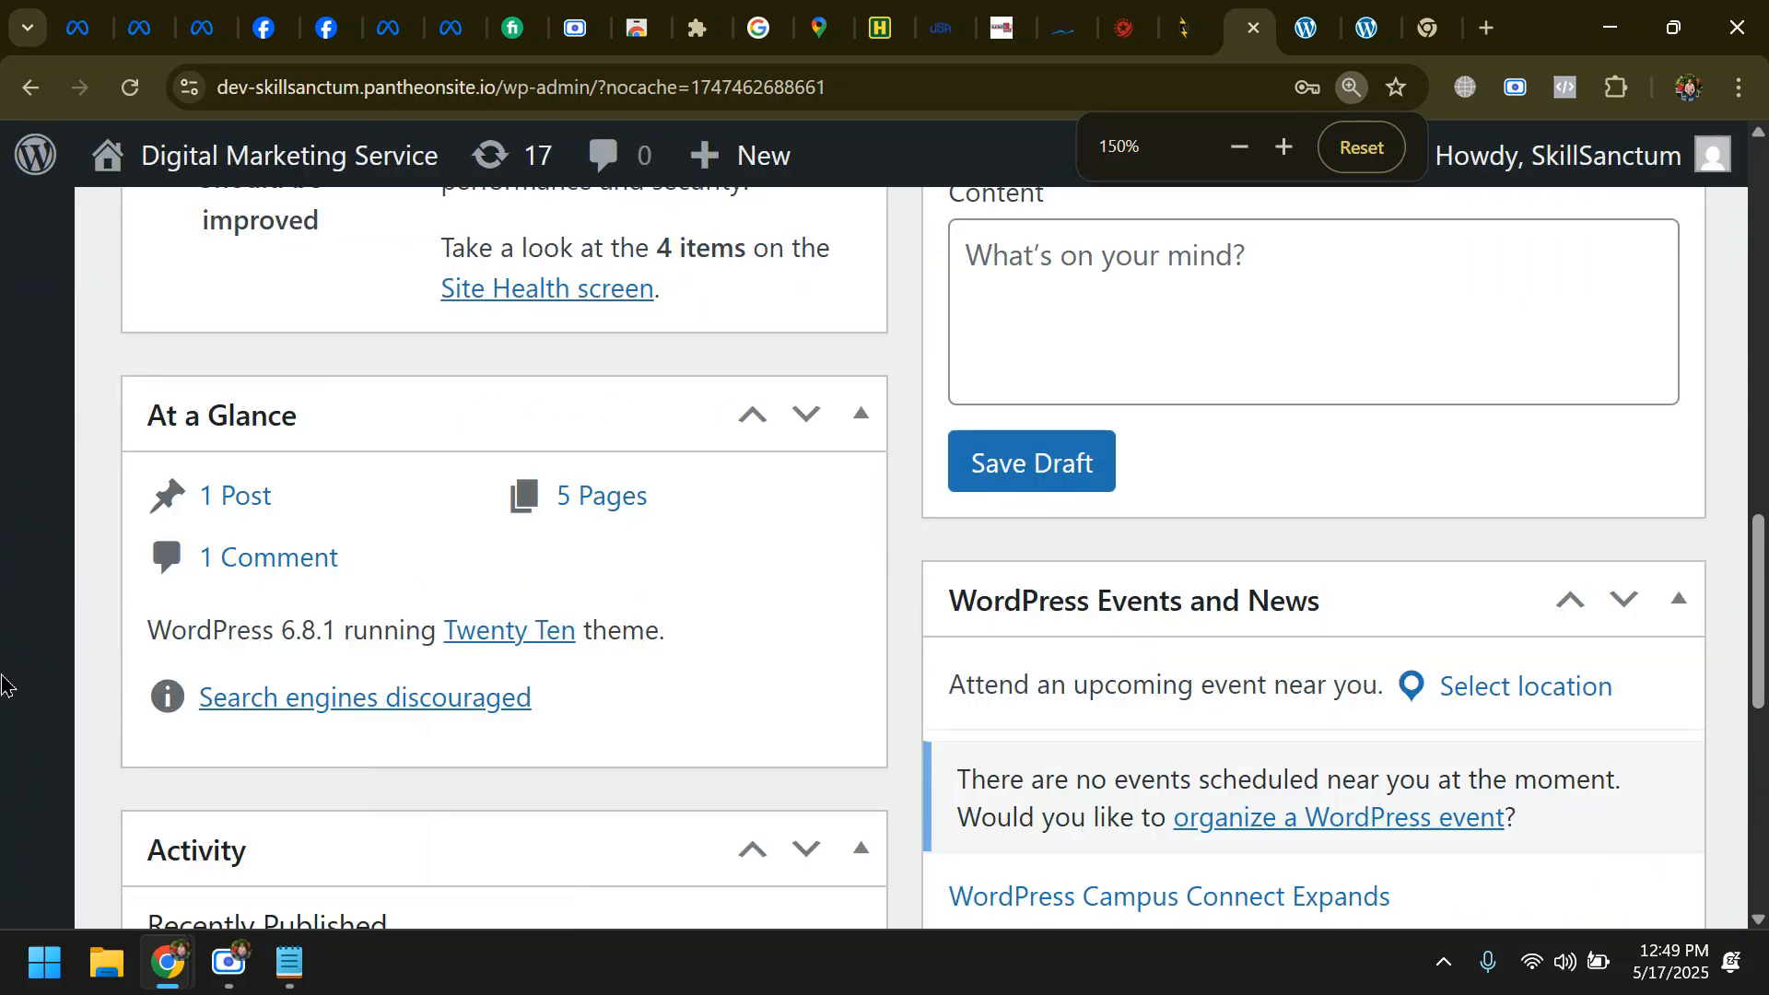
pyautogui.hotkey('ctrl', '+')
pyautogui.hotkey('ctrl', '+')
pyautogui.hotkey('ctrl', '-')
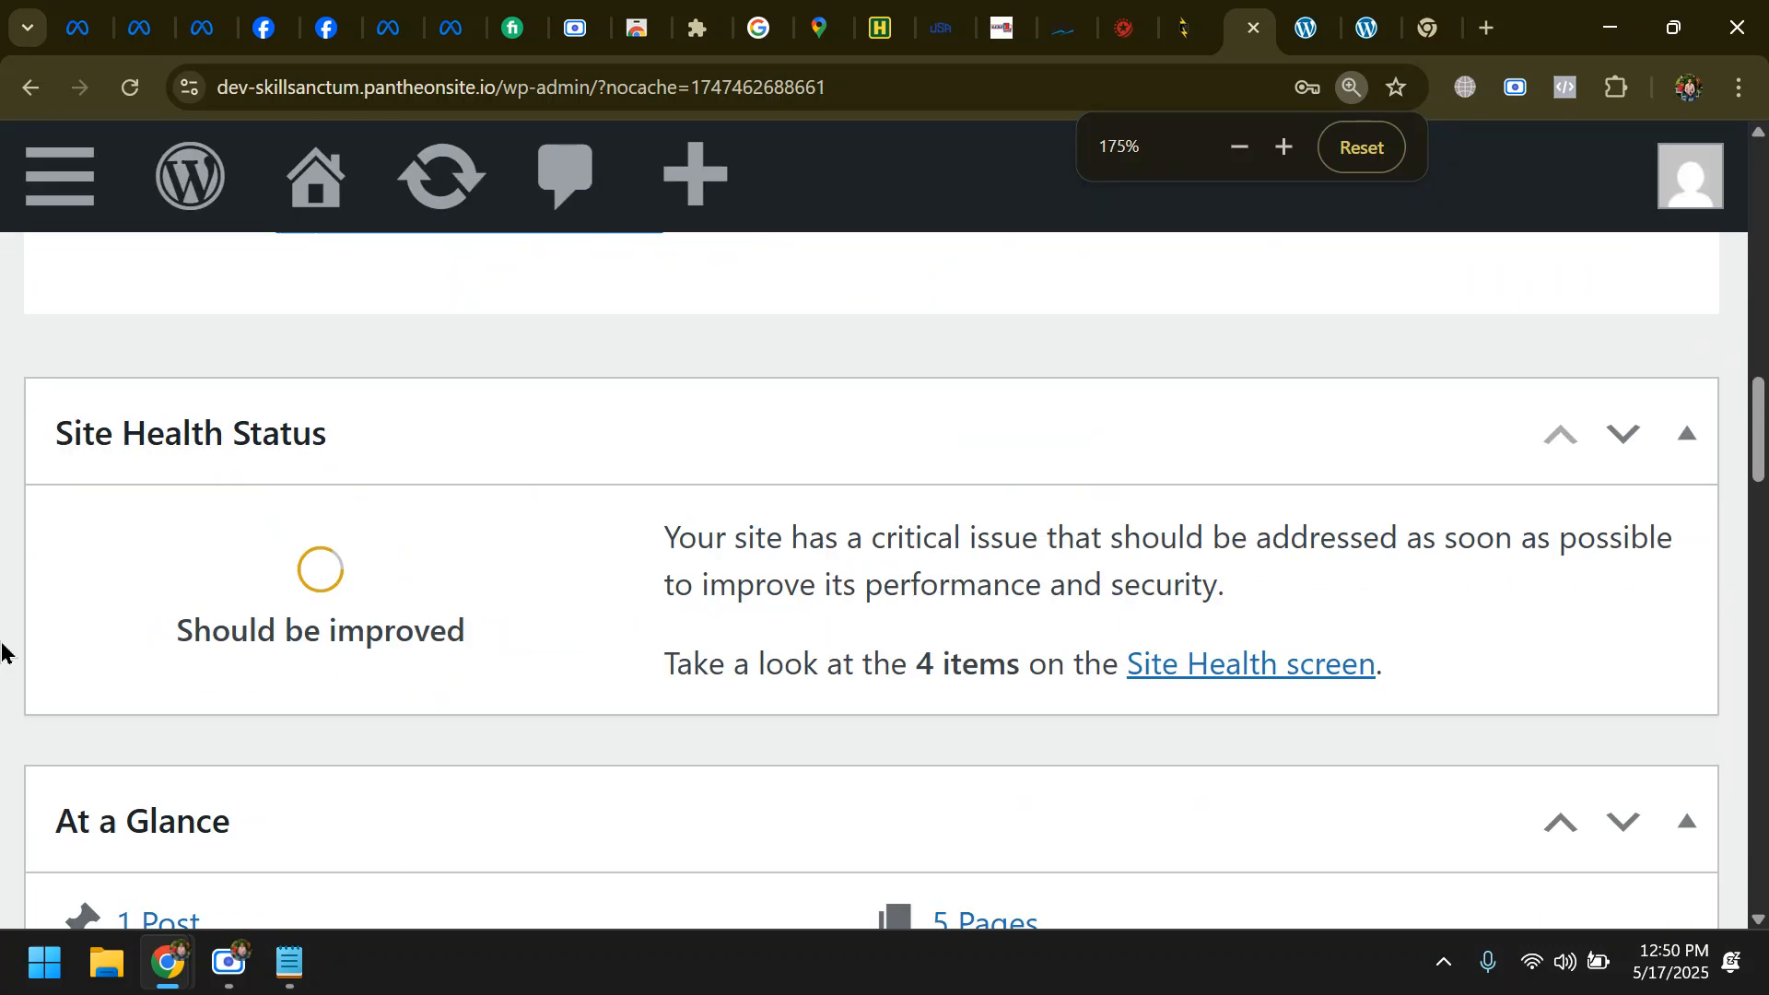
pyautogui.hotkey('ctrl', '-')
pyautogui.hotkey('ctrl', '-')
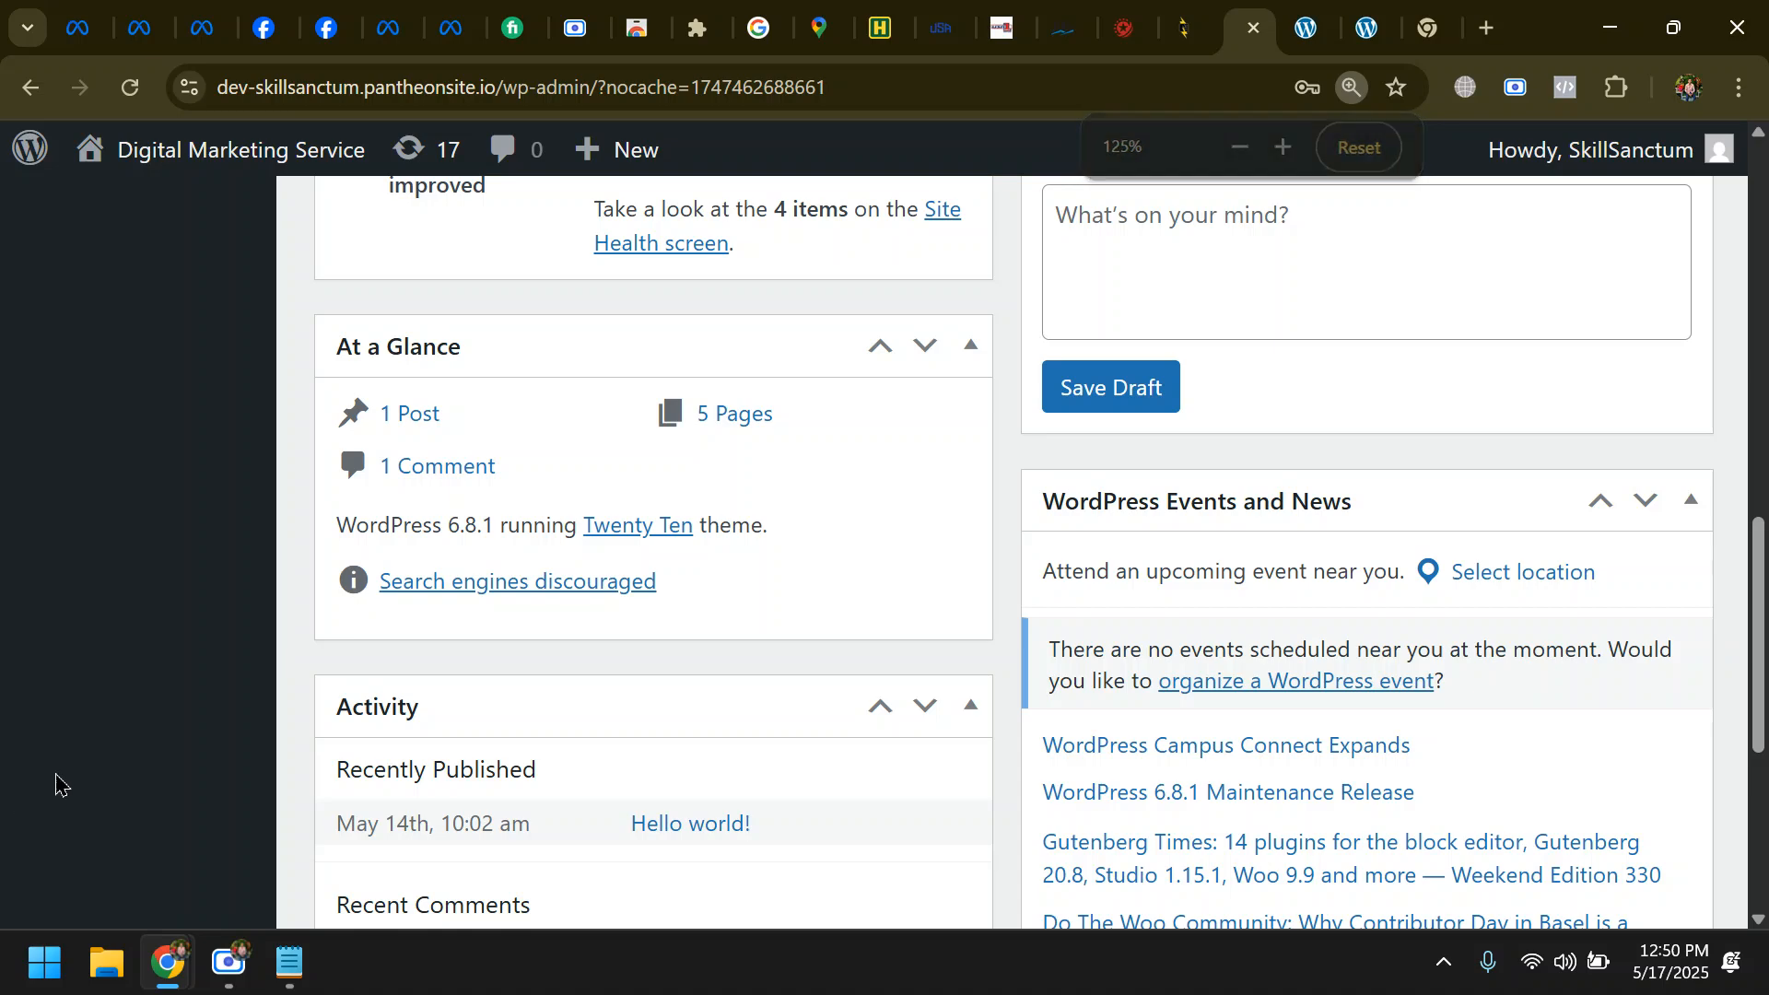
pyautogui.hotkey('ctrl', '-')
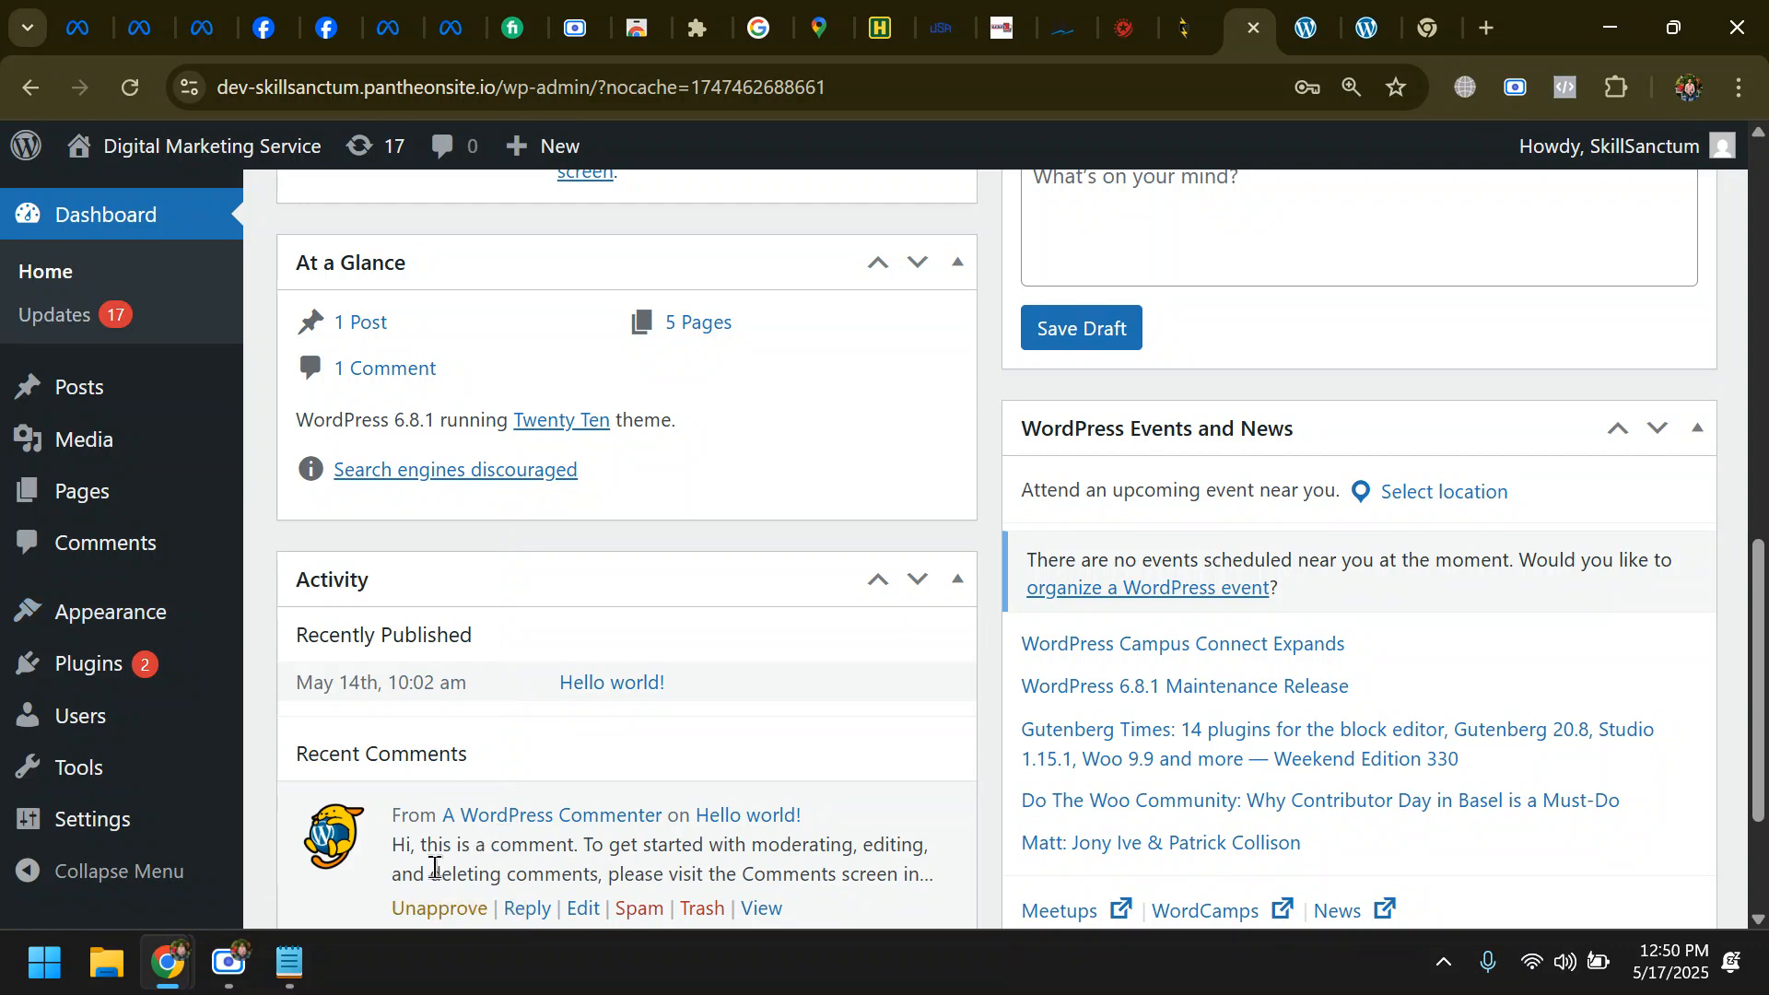
# - Open the Theme File Editor for the site's active theme and acknowledge the direct-editing warning
pyautogui.moveTo(218, 620)
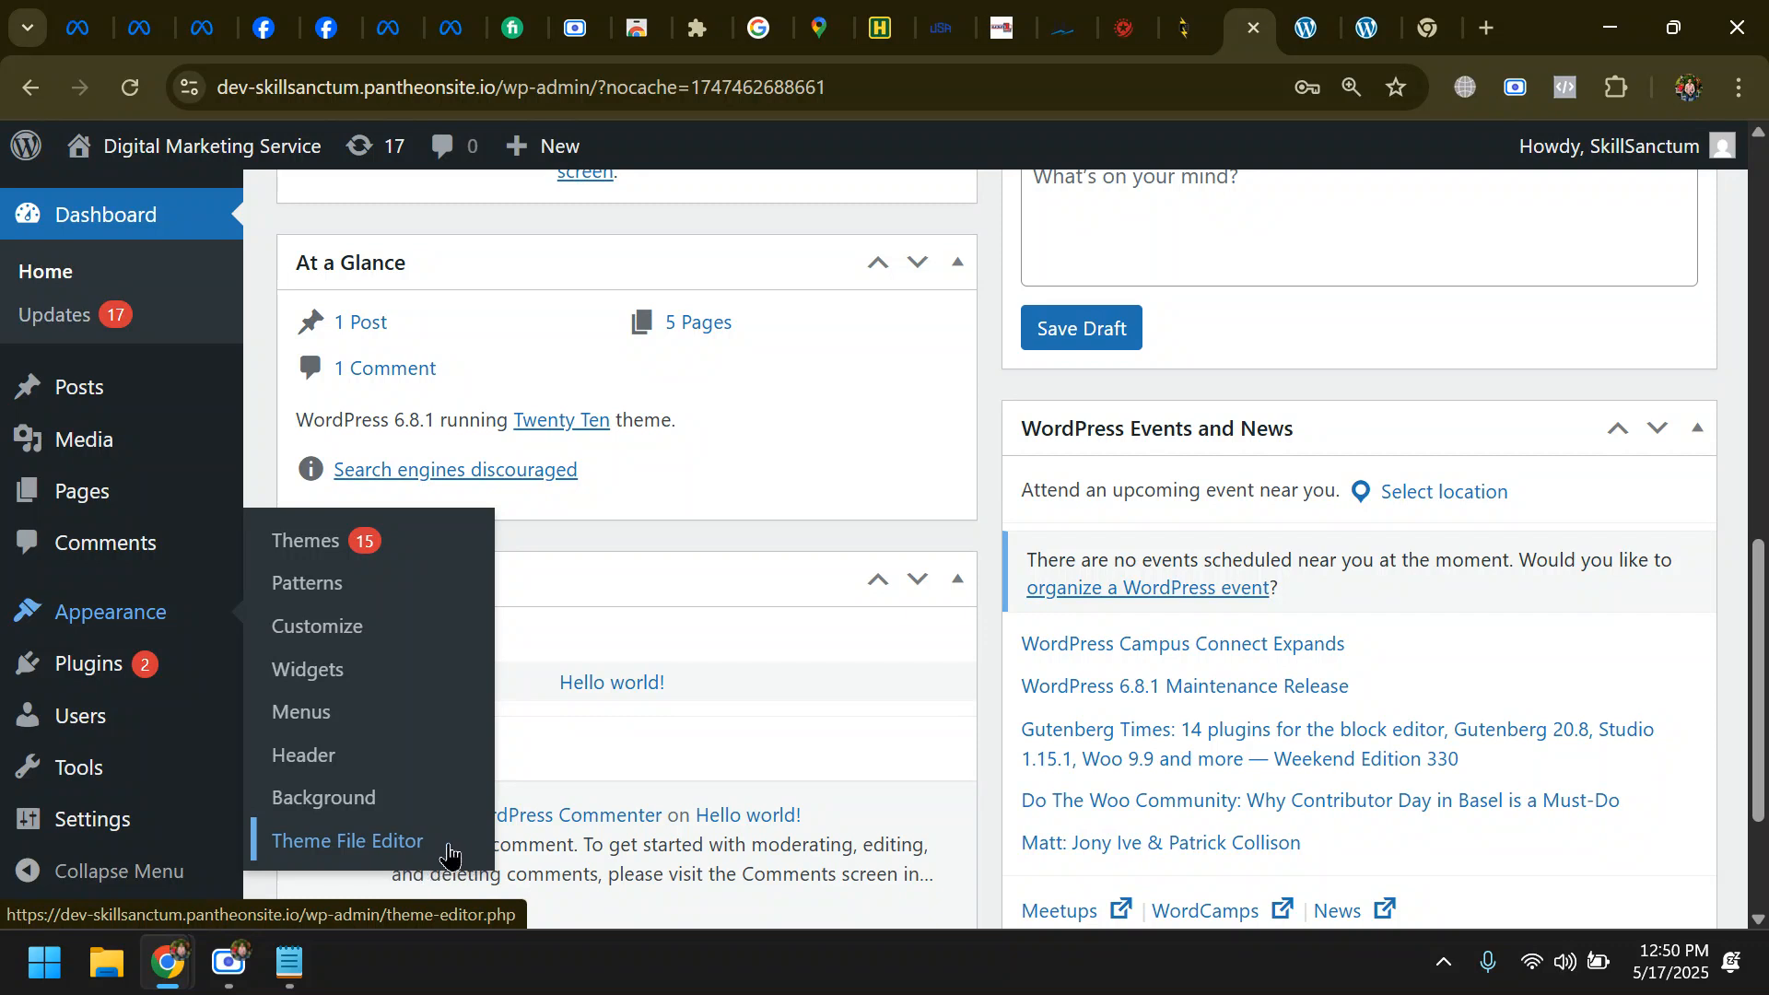
pyautogui.click(448, 852)
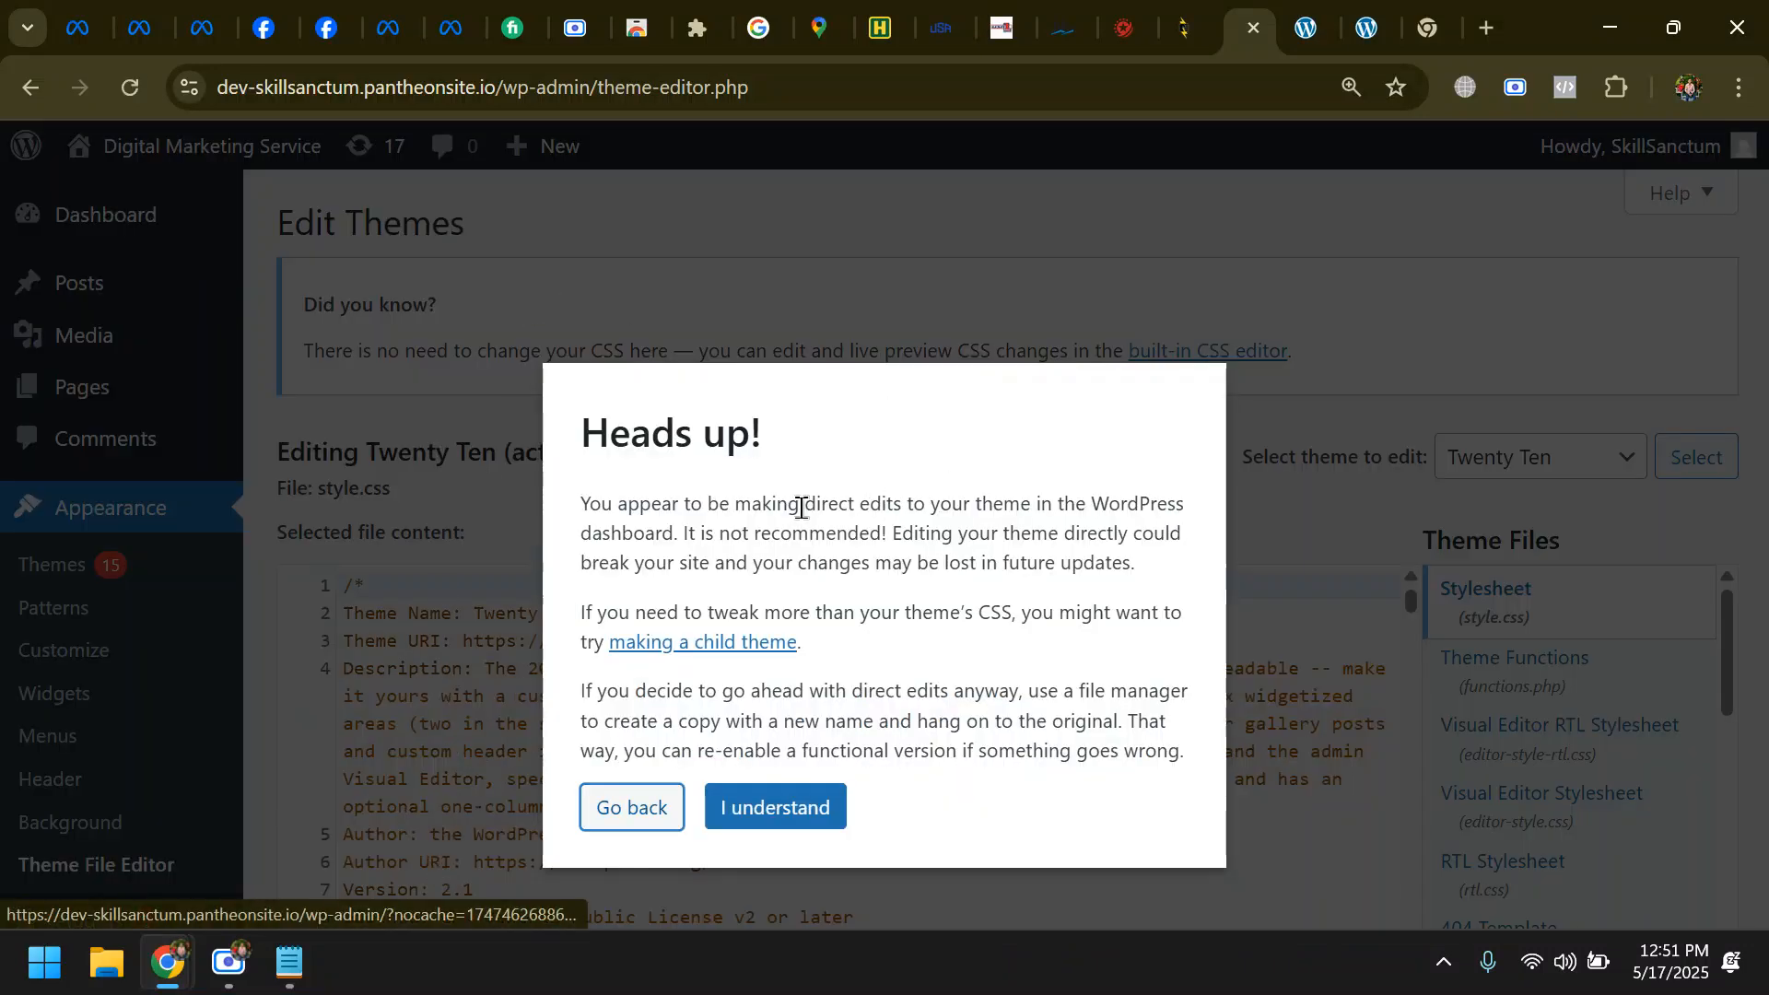
pyautogui.click(789, 827)
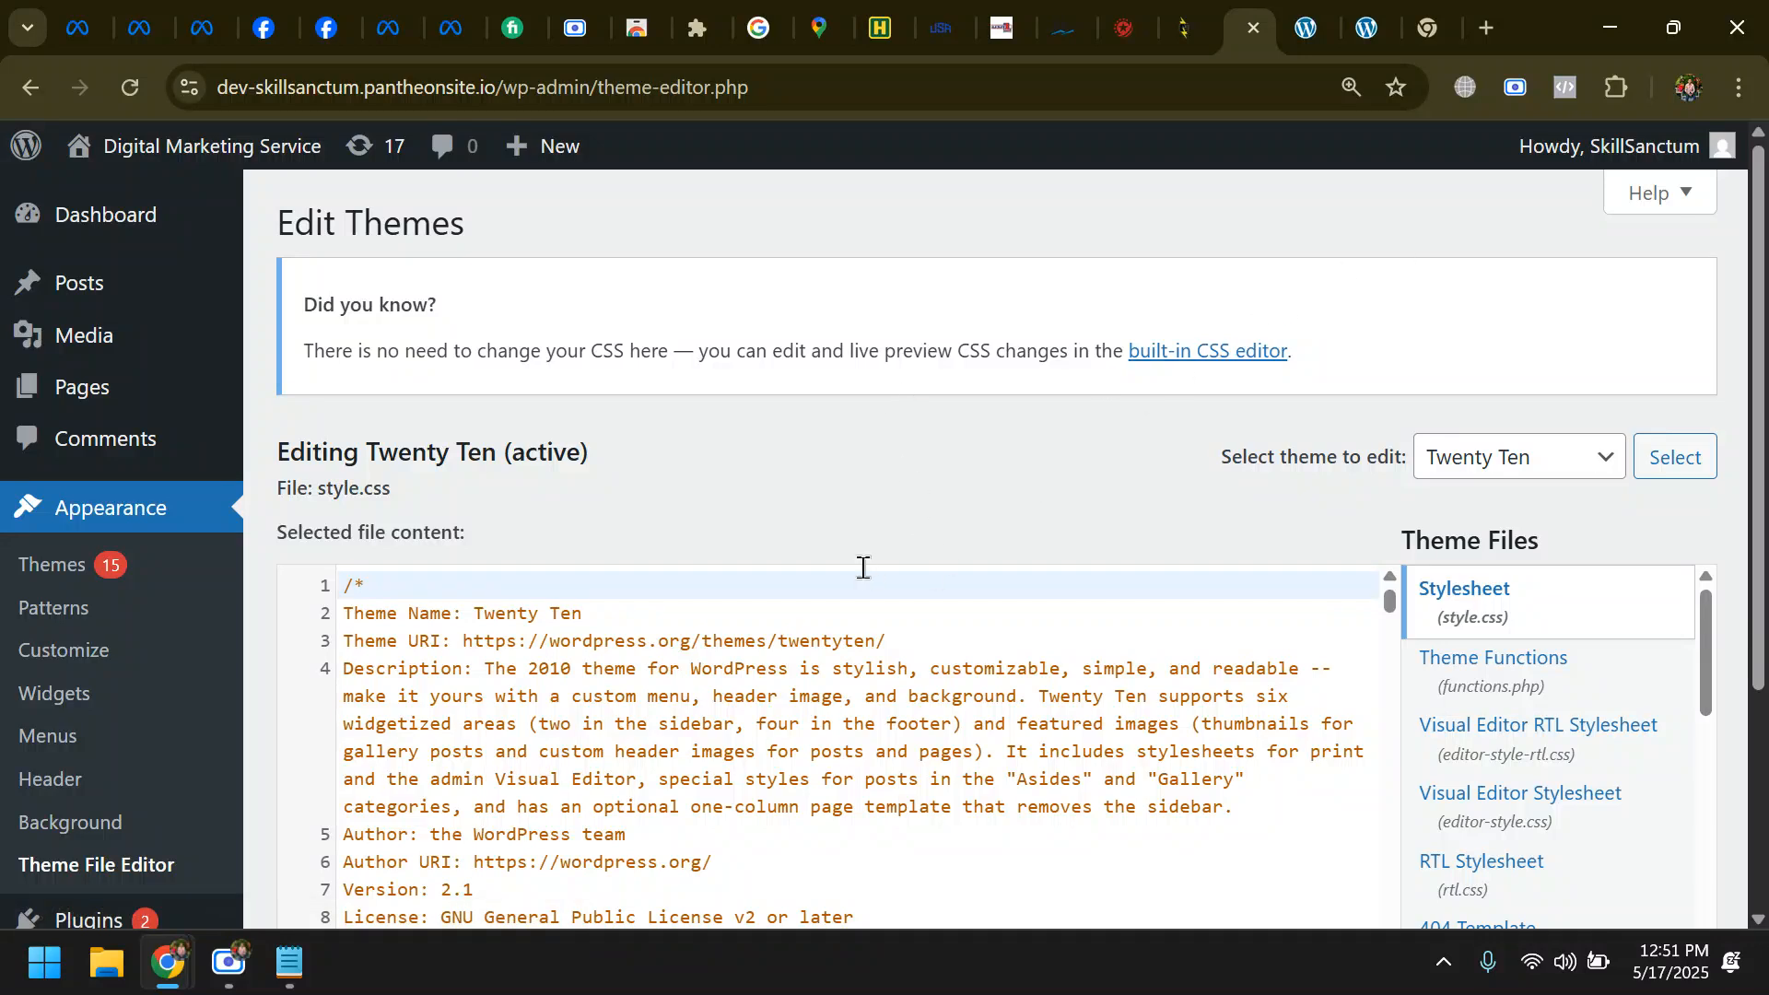
# - Look through the Twenty Ten theme's file list, including the Theme Header and the page templates
pyautogui.scroll(-6, 1429, 604)
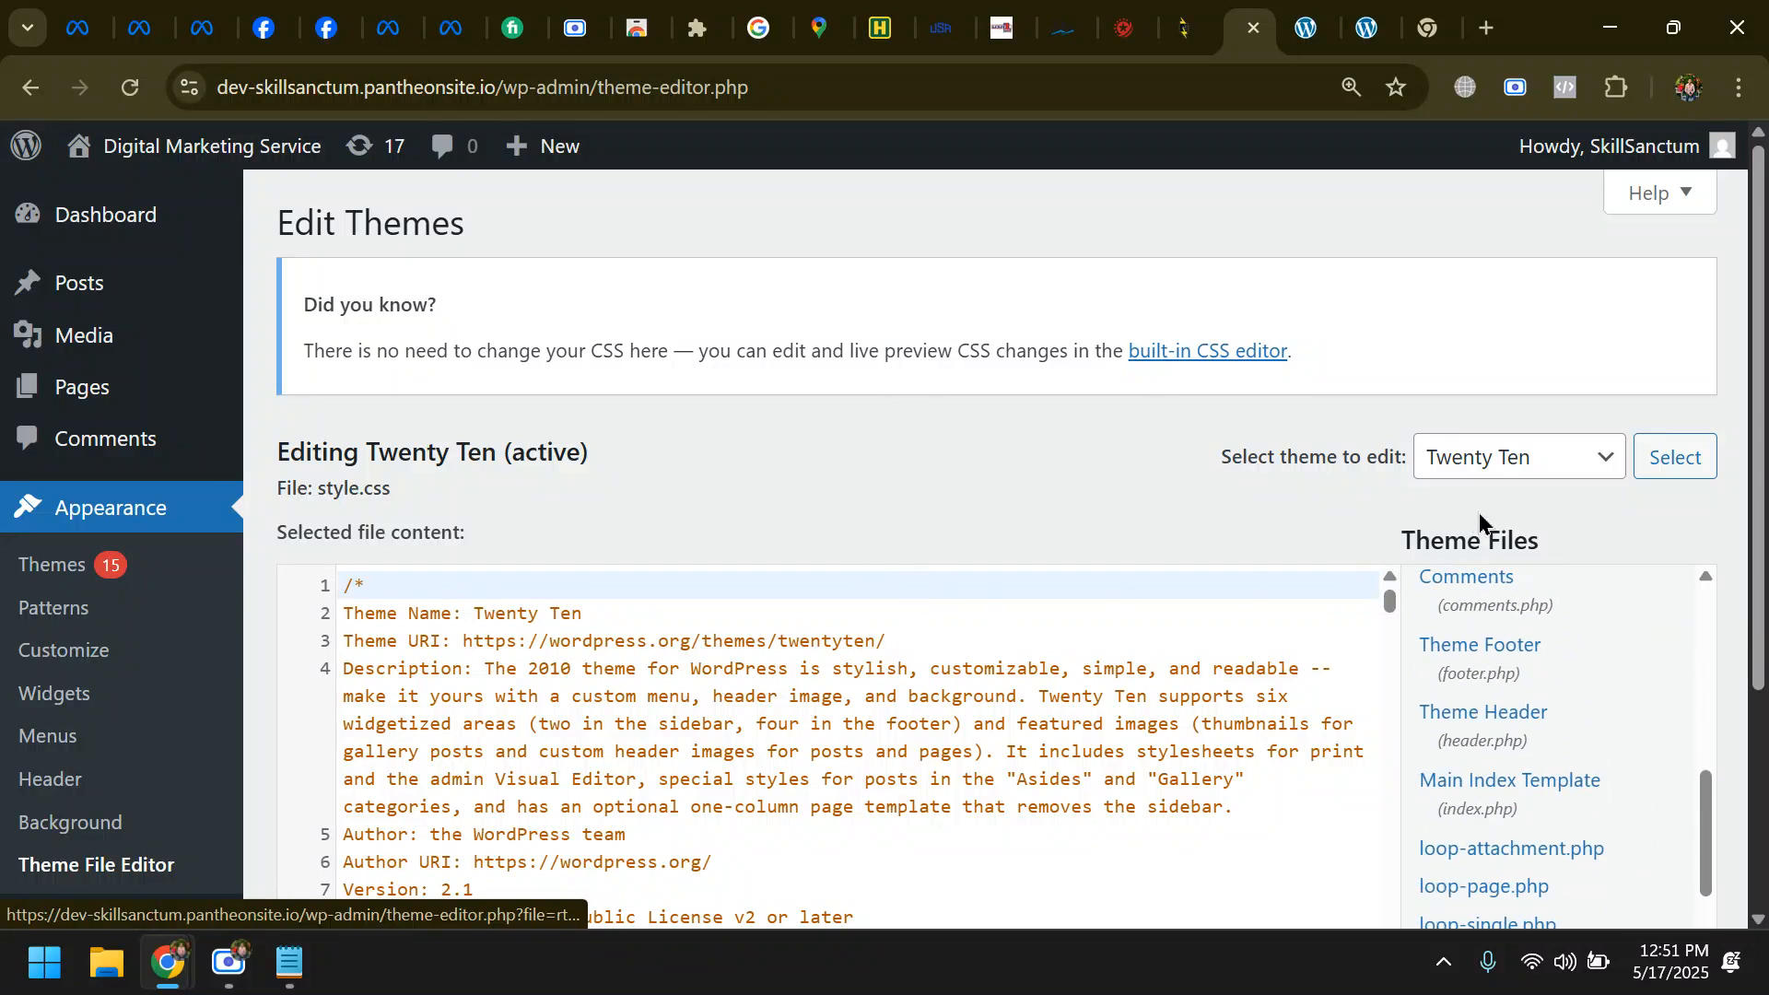
pyautogui.moveTo(1402, 530); pyautogui.dragTo(1567, 549)
pyautogui.click(1514, 538)
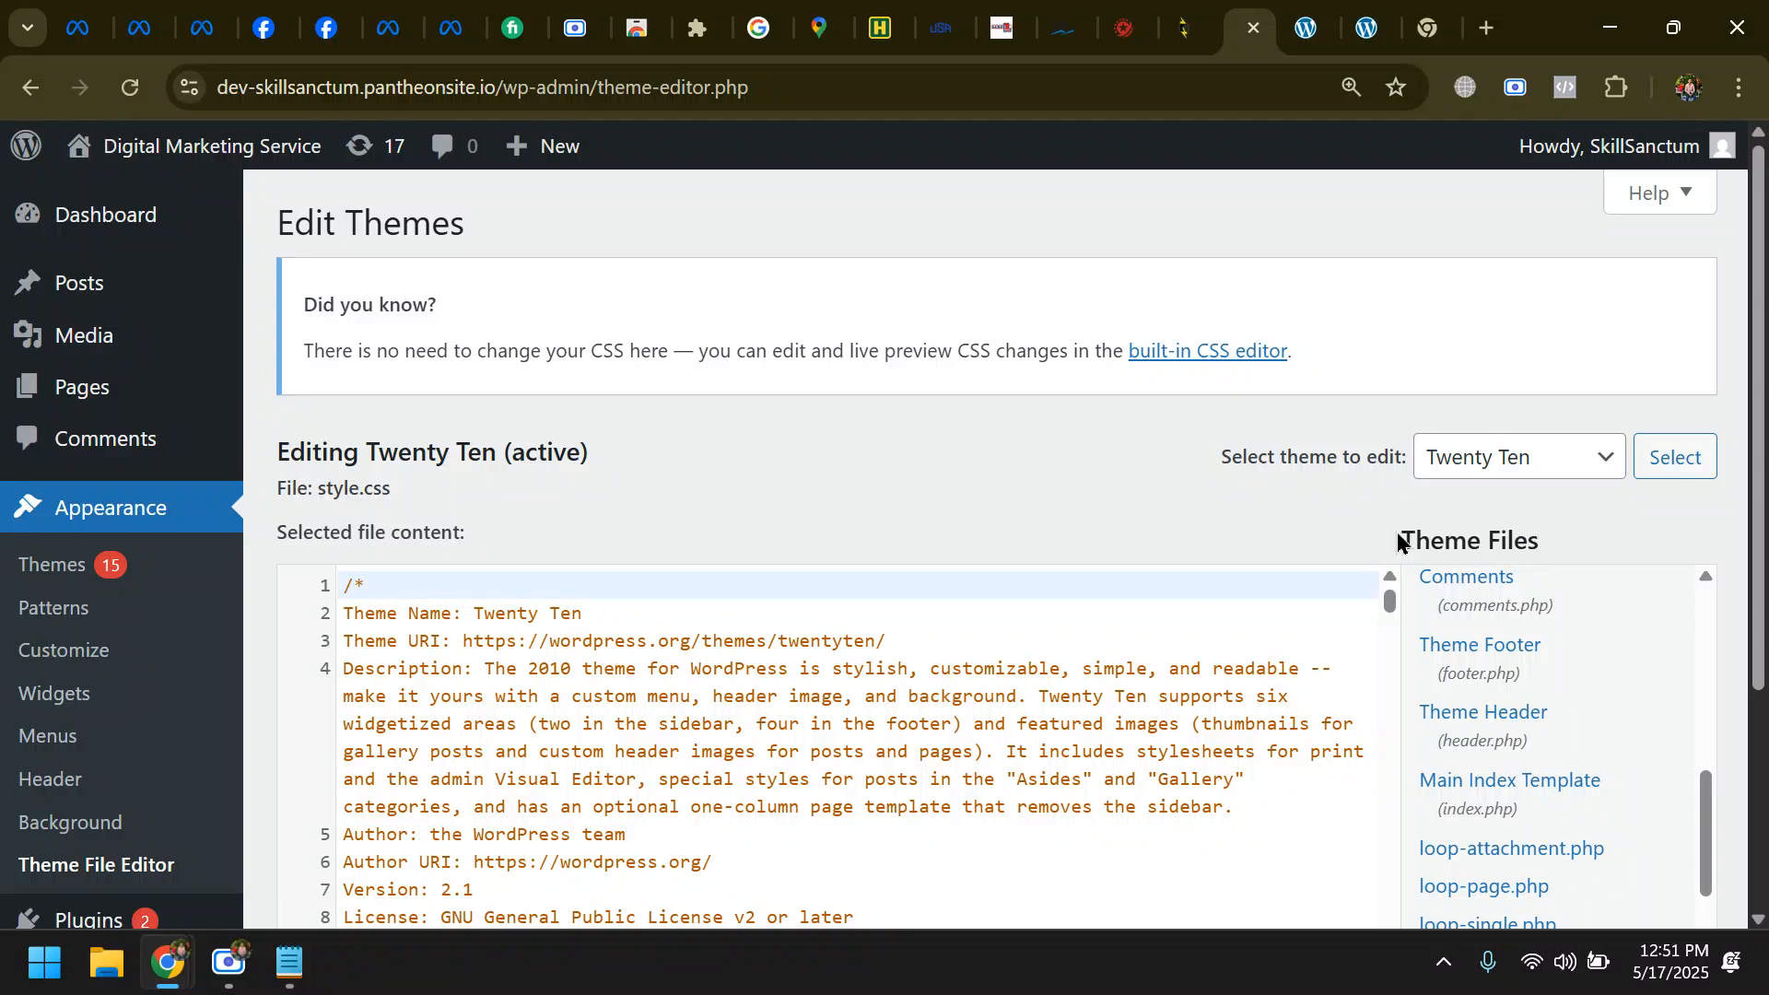
pyautogui.moveTo(1398, 534); pyautogui.dragTo(1542, 541)
pyautogui.click(1476, 528)
pyautogui.moveTo(1404, 539); pyautogui.dragTo(1500, 540)
pyautogui.scroll(-5, 1571, 764)
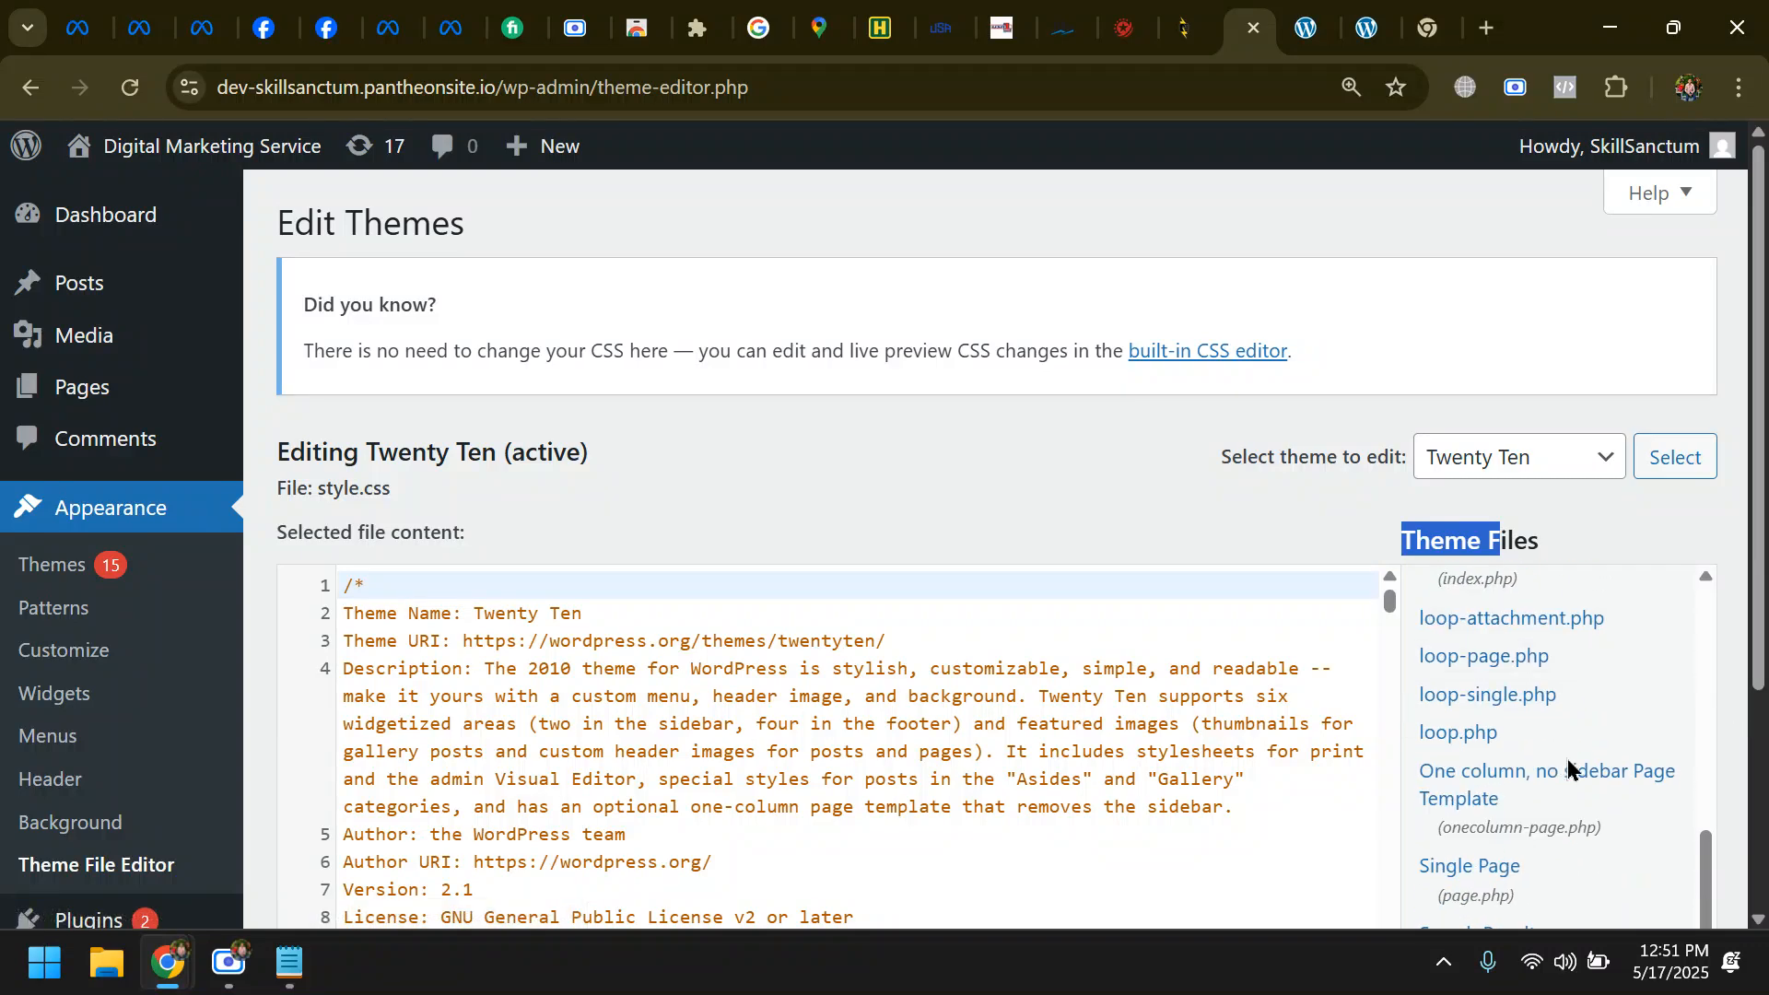
pyautogui.scroll(-3, 1579, 765)
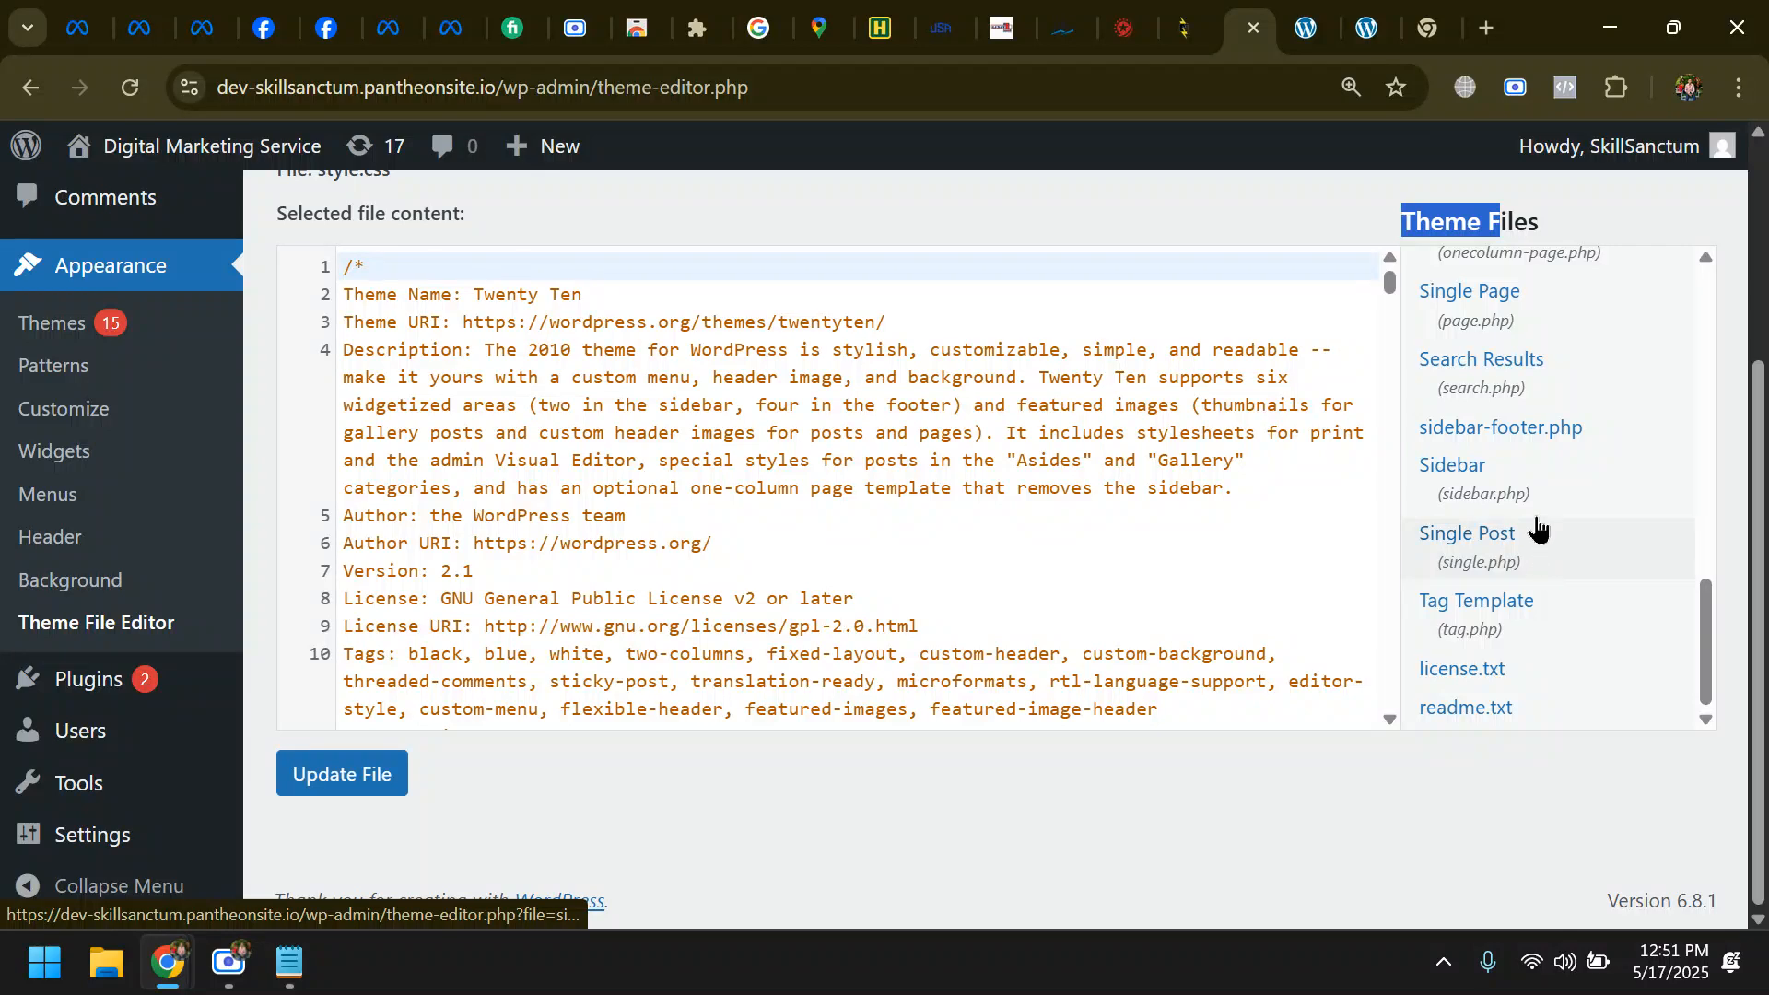
pyautogui.scroll(5, 1525, 631)
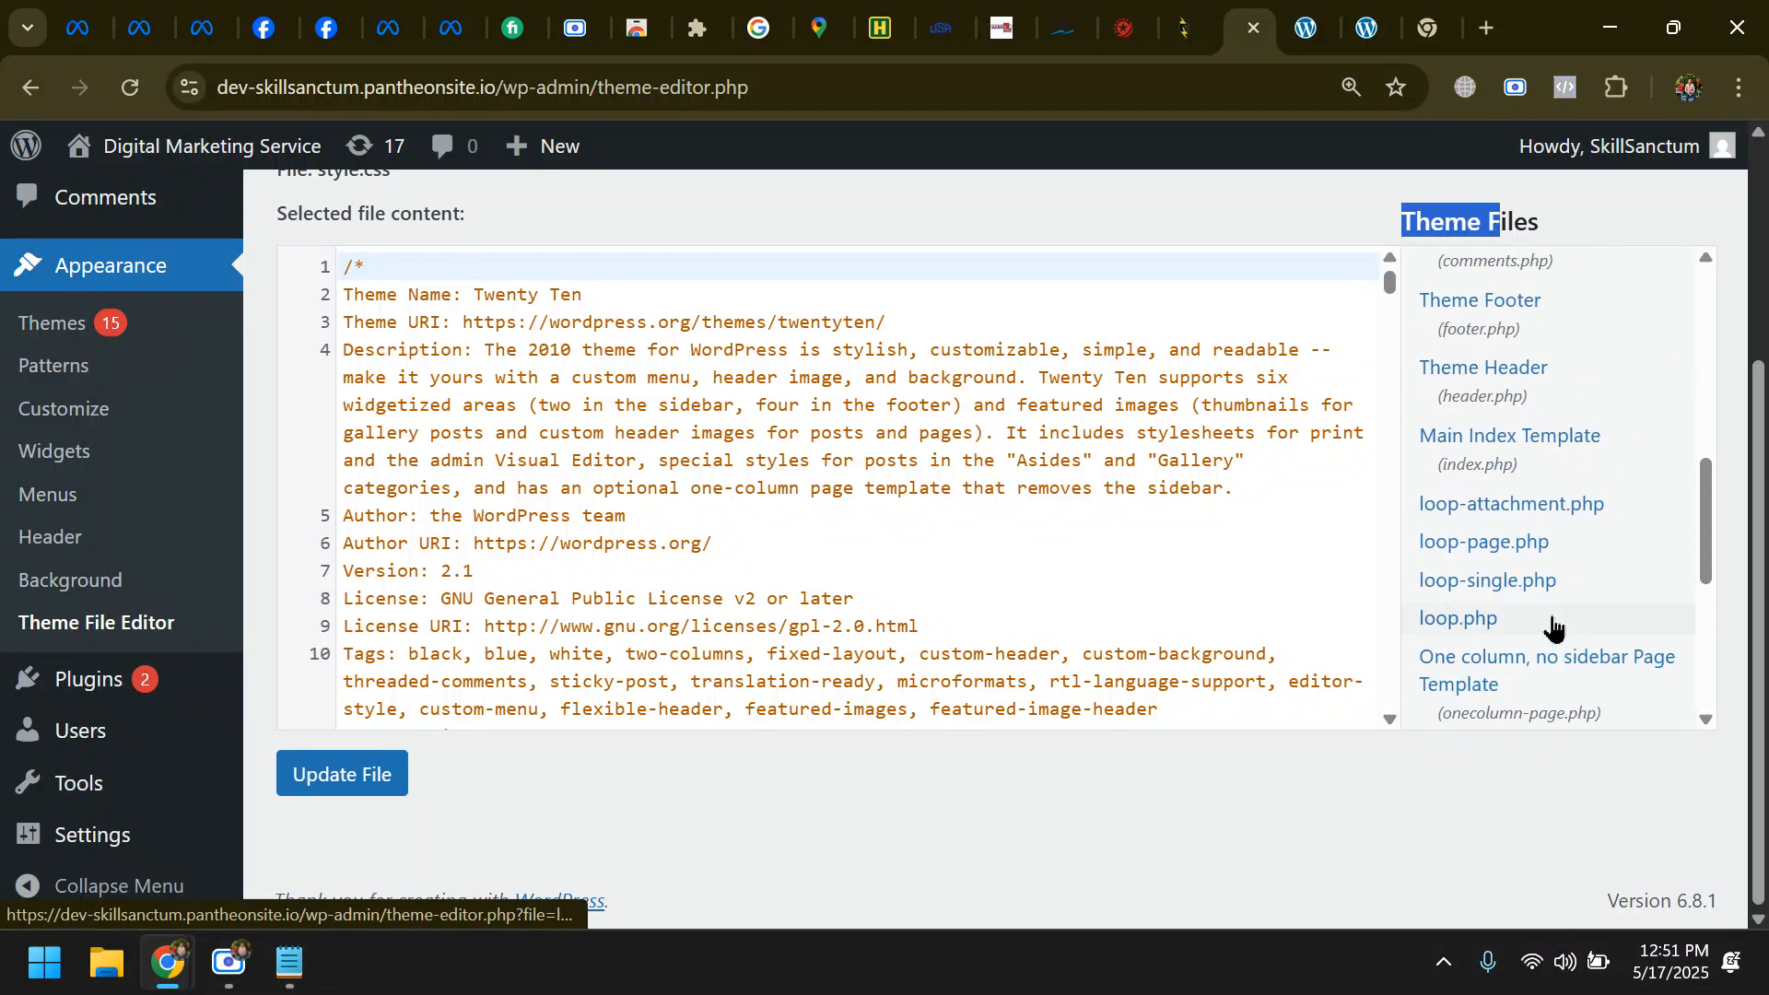
# - Open the Theme Header file (header.php) of the Twenty Ten theme for editing
pyautogui.scroll(2, 1551, 620)
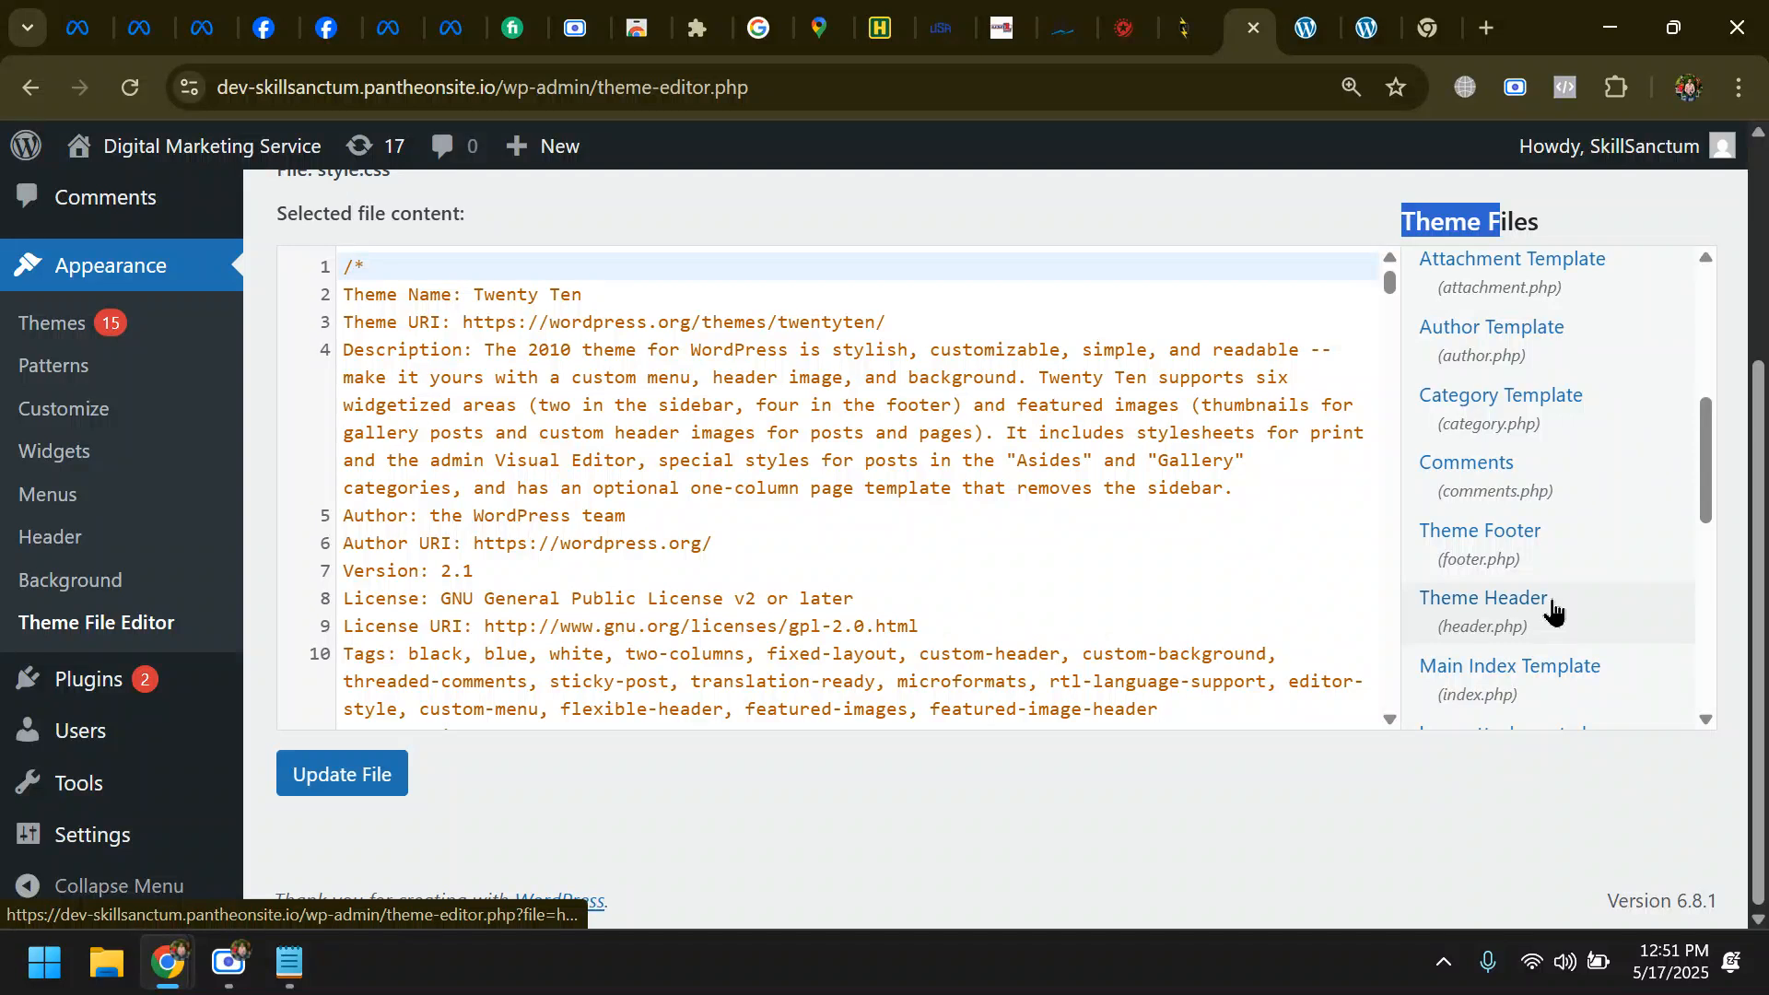
pyautogui.scroll(2, 1563, 578)
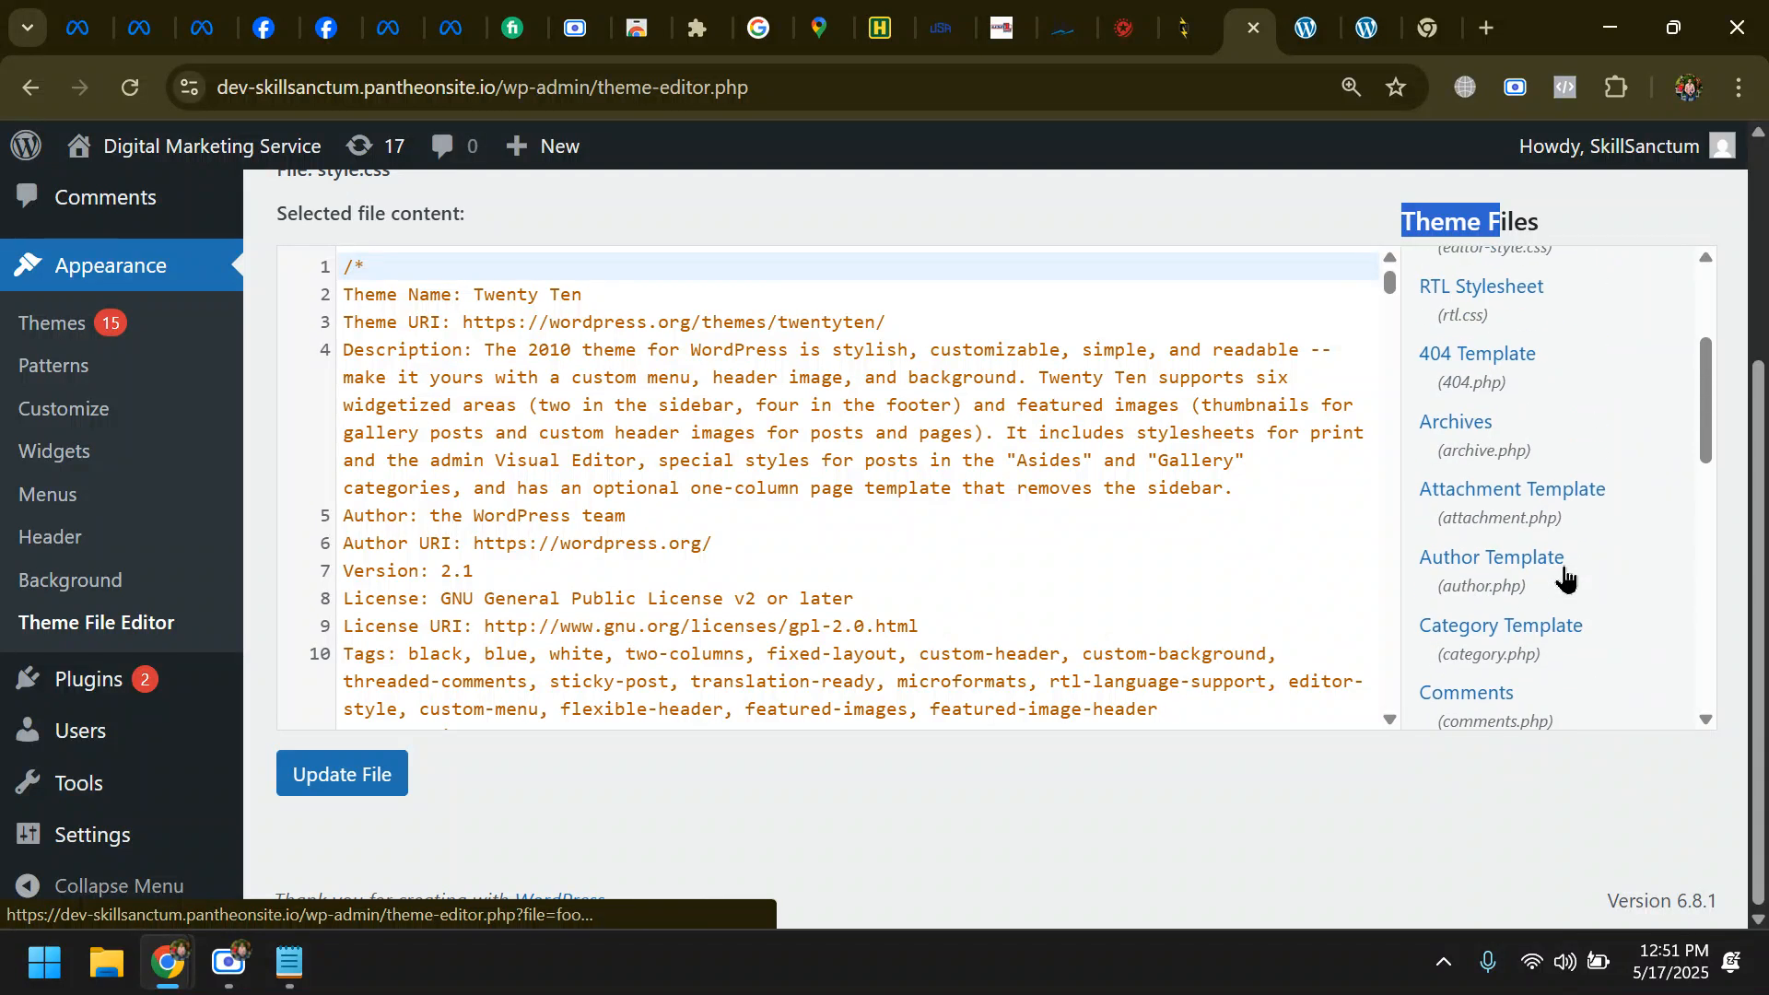
pyautogui.scroll(2, 1564, 577)
pyautogui.scroll(1, 1568, 571)
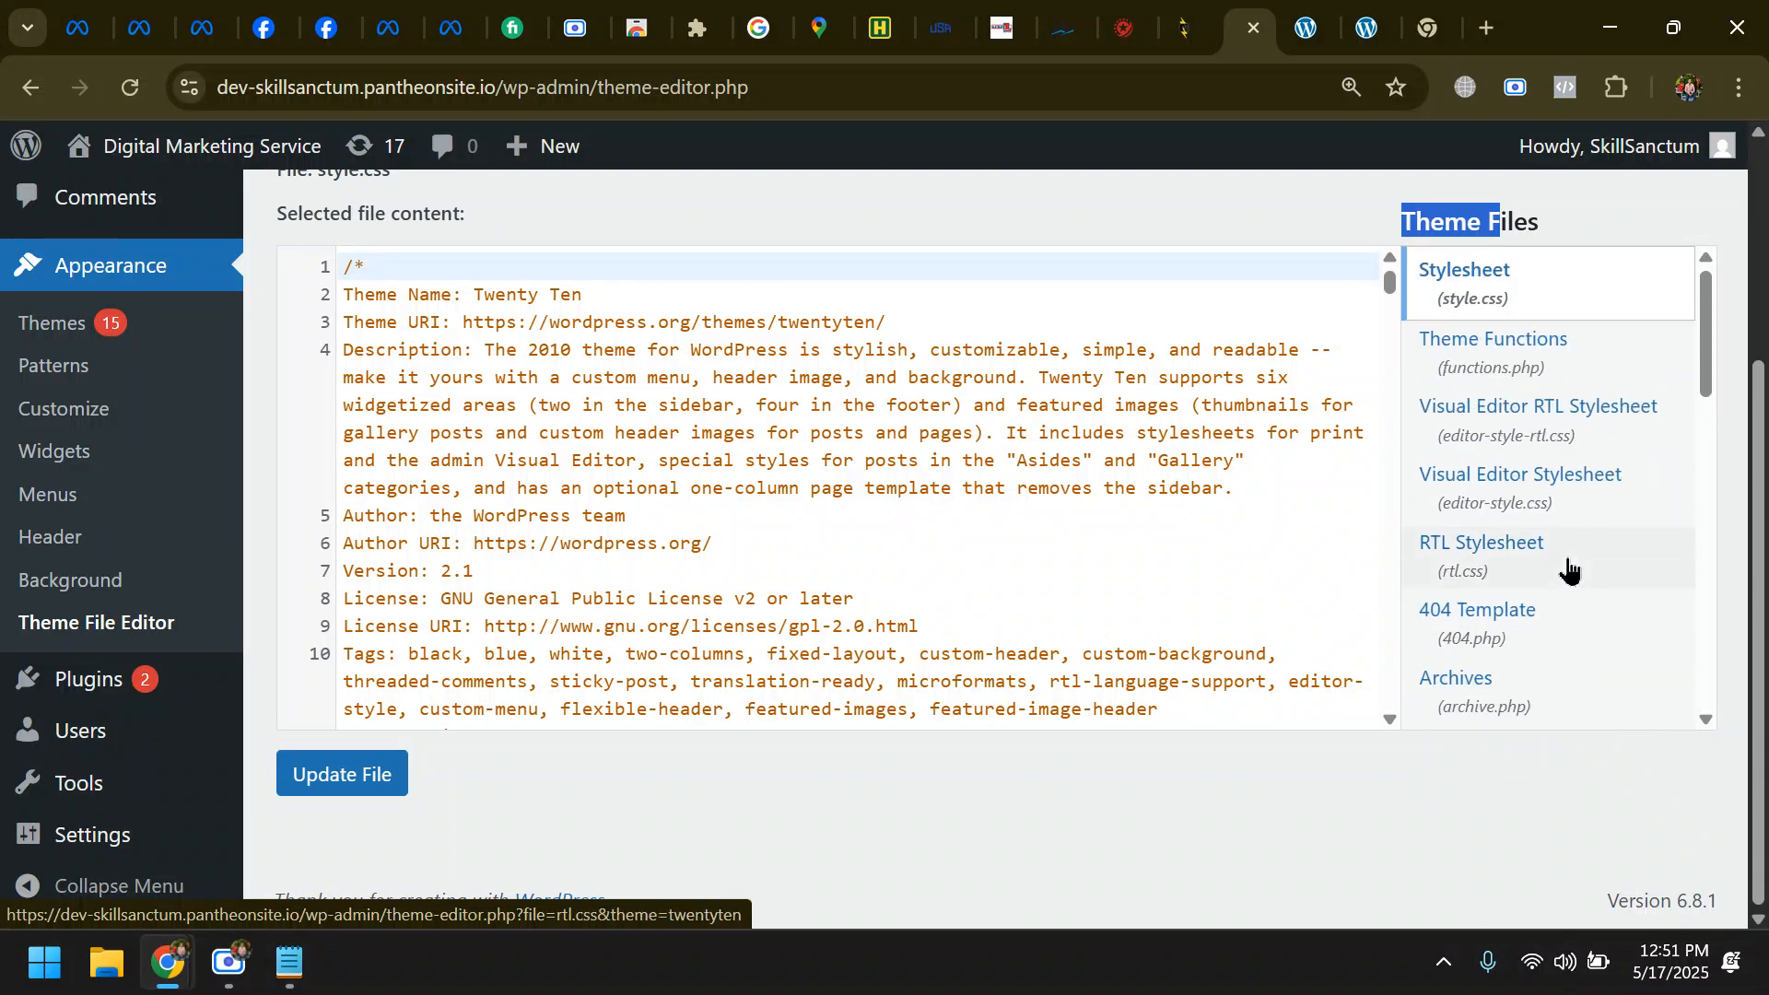
pyautogui.scroll(2, 1568, 569)
pyautogui.scroll(-2, 1567, 578)
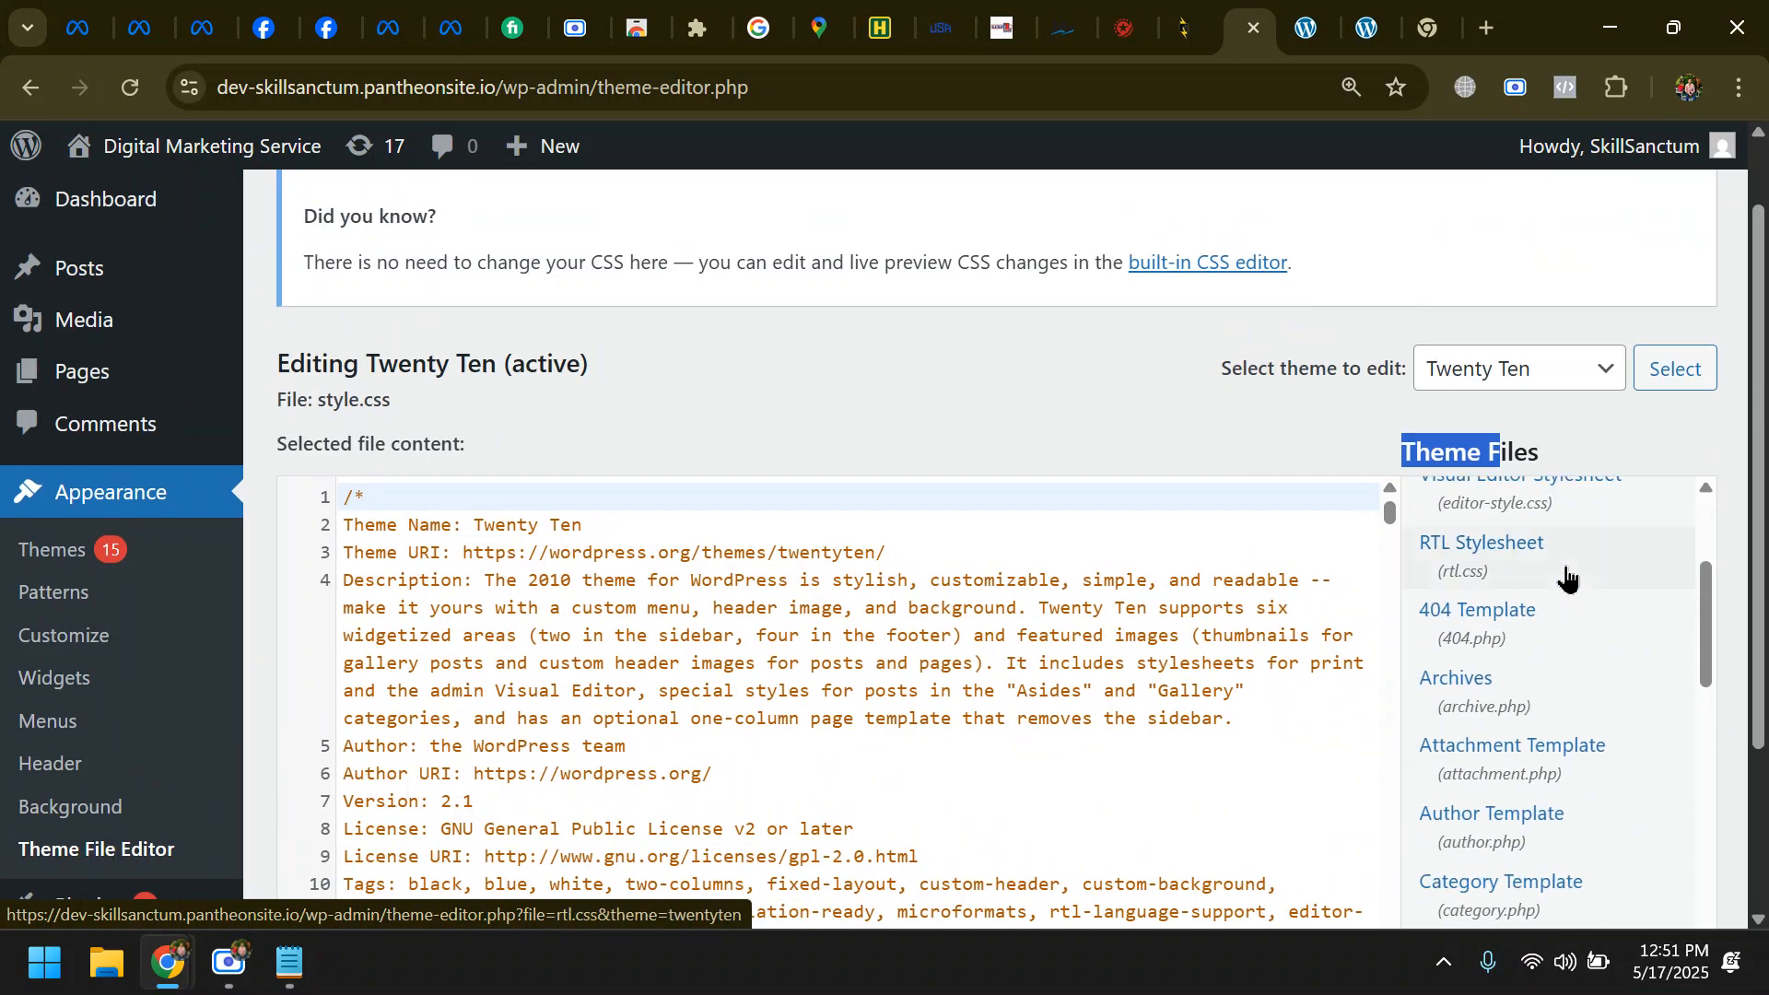
pyautogui.scroll(-2, 1572, 627)
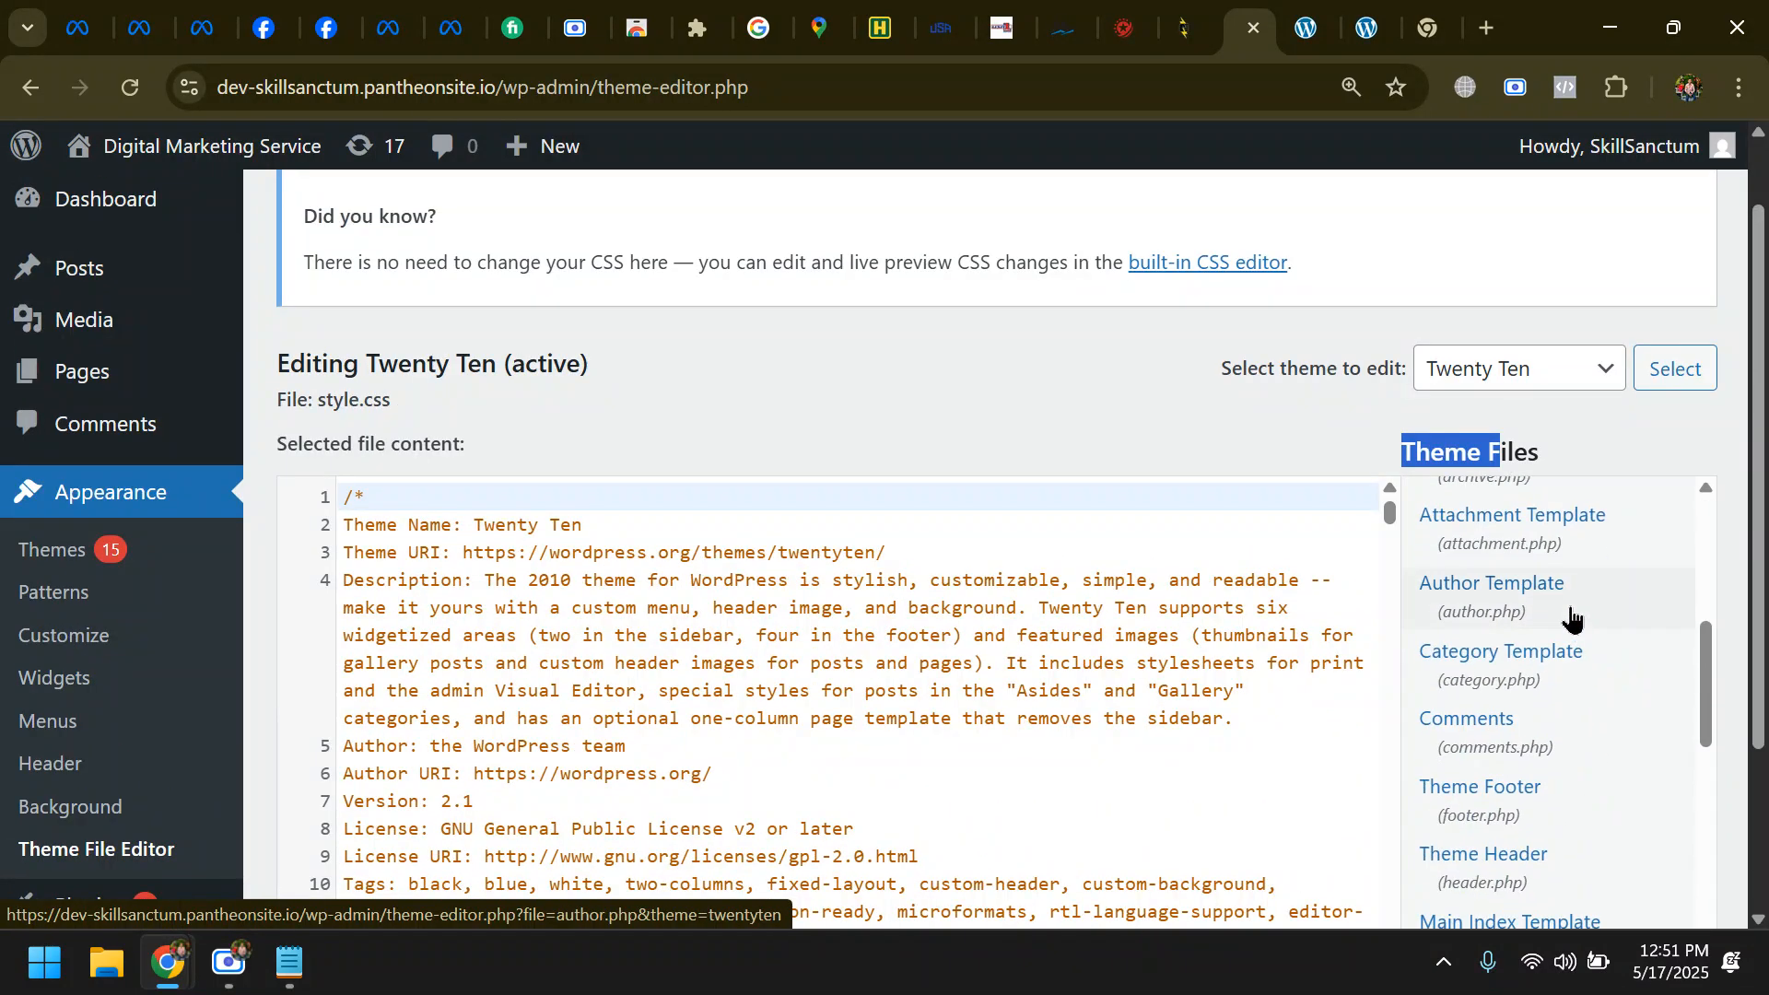
pyautogui.scroll(-2, 1570, 622)
pyautogui.scroll(-2, 1550, 737)
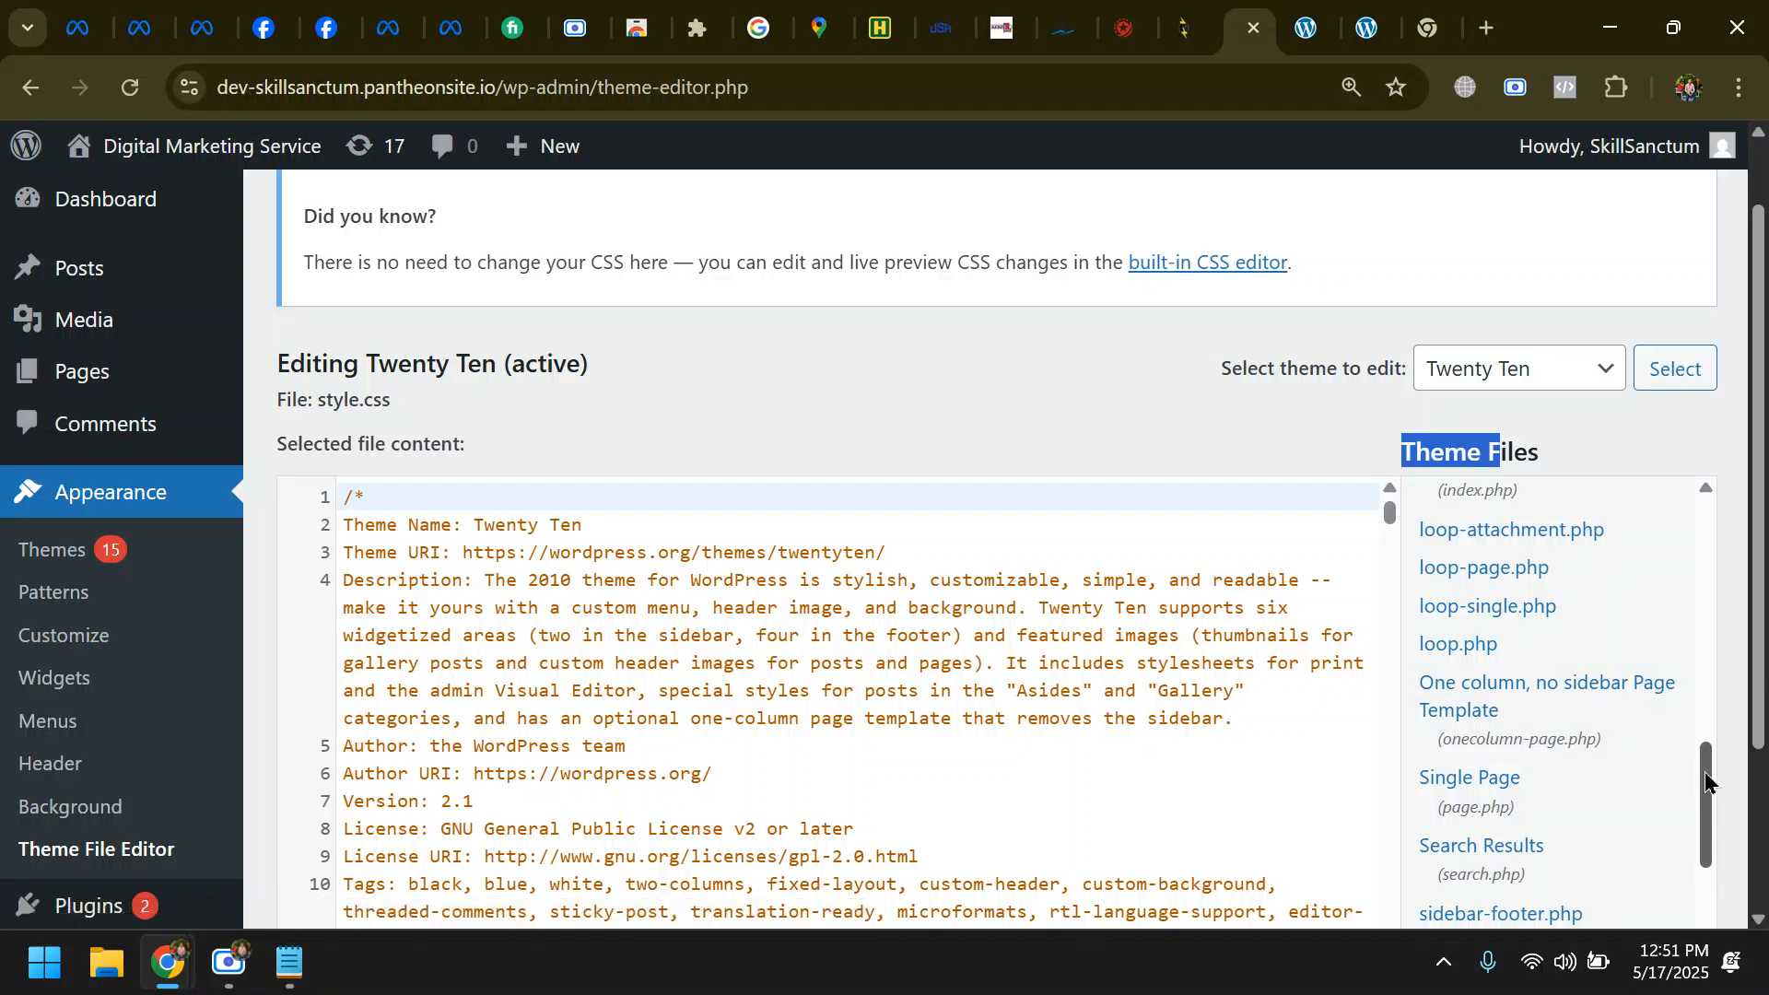
pyautogui.moveTo(1705, 779); pyautogui.dragTo(1716, 708)
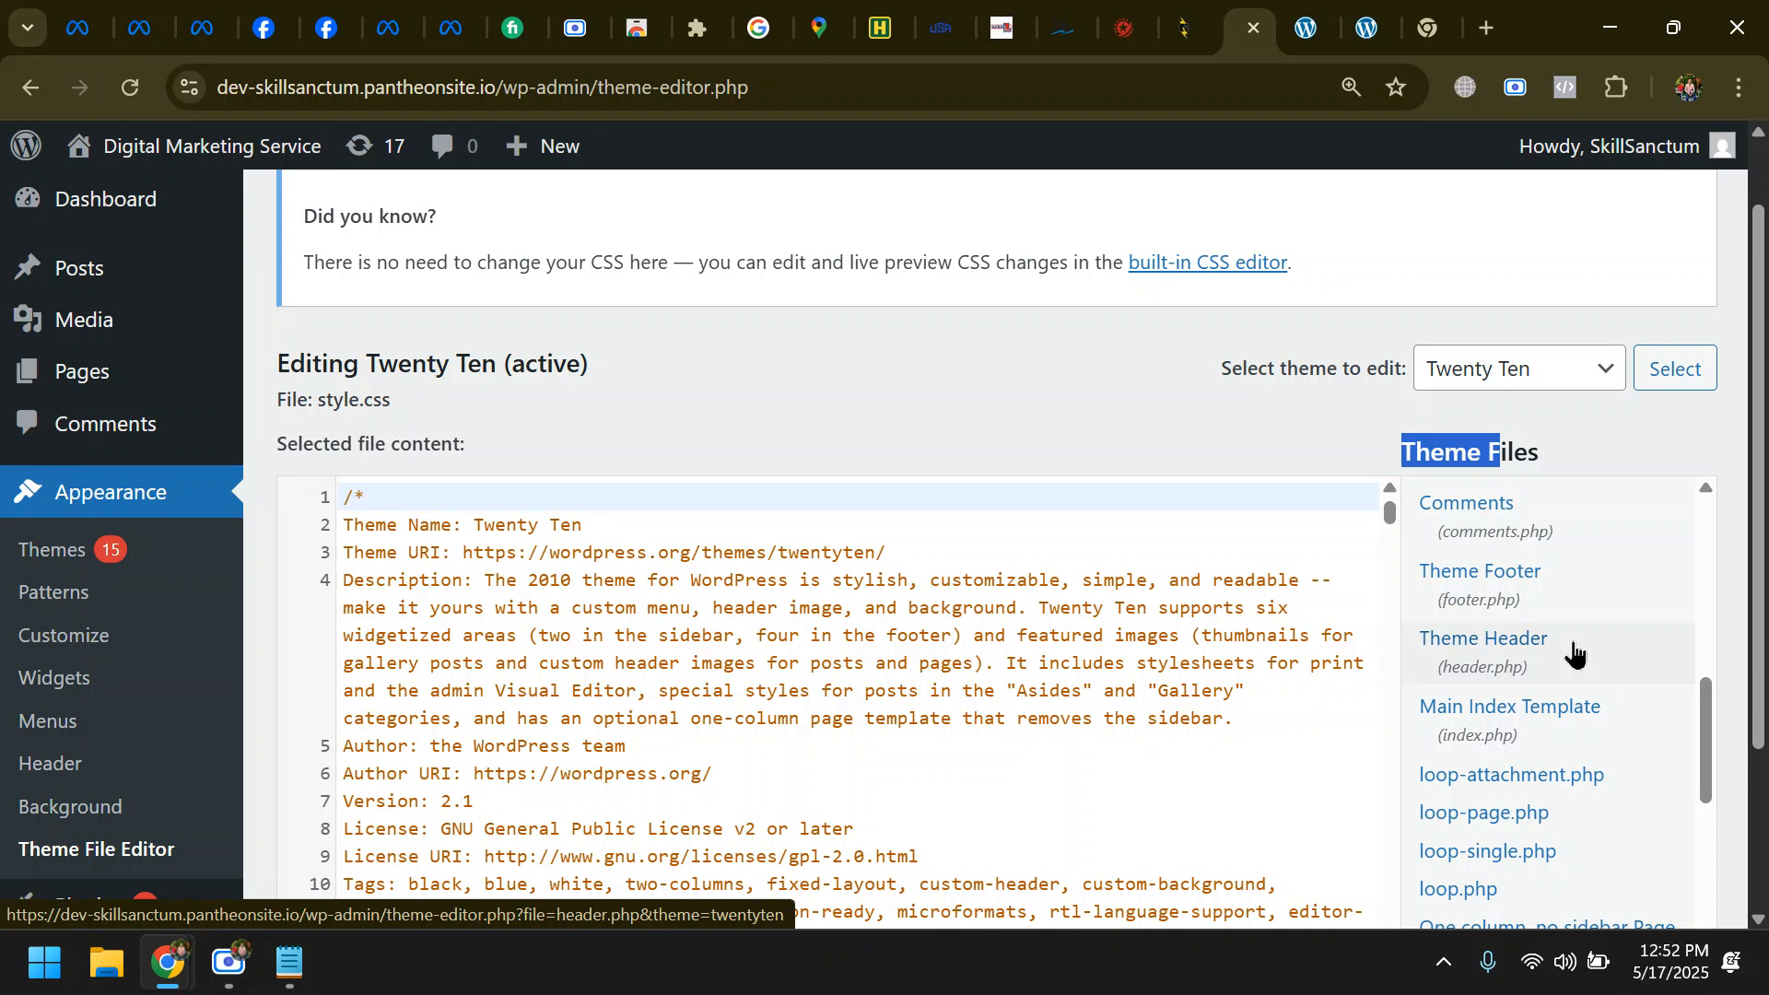
pyautogui.click(1495, 660)
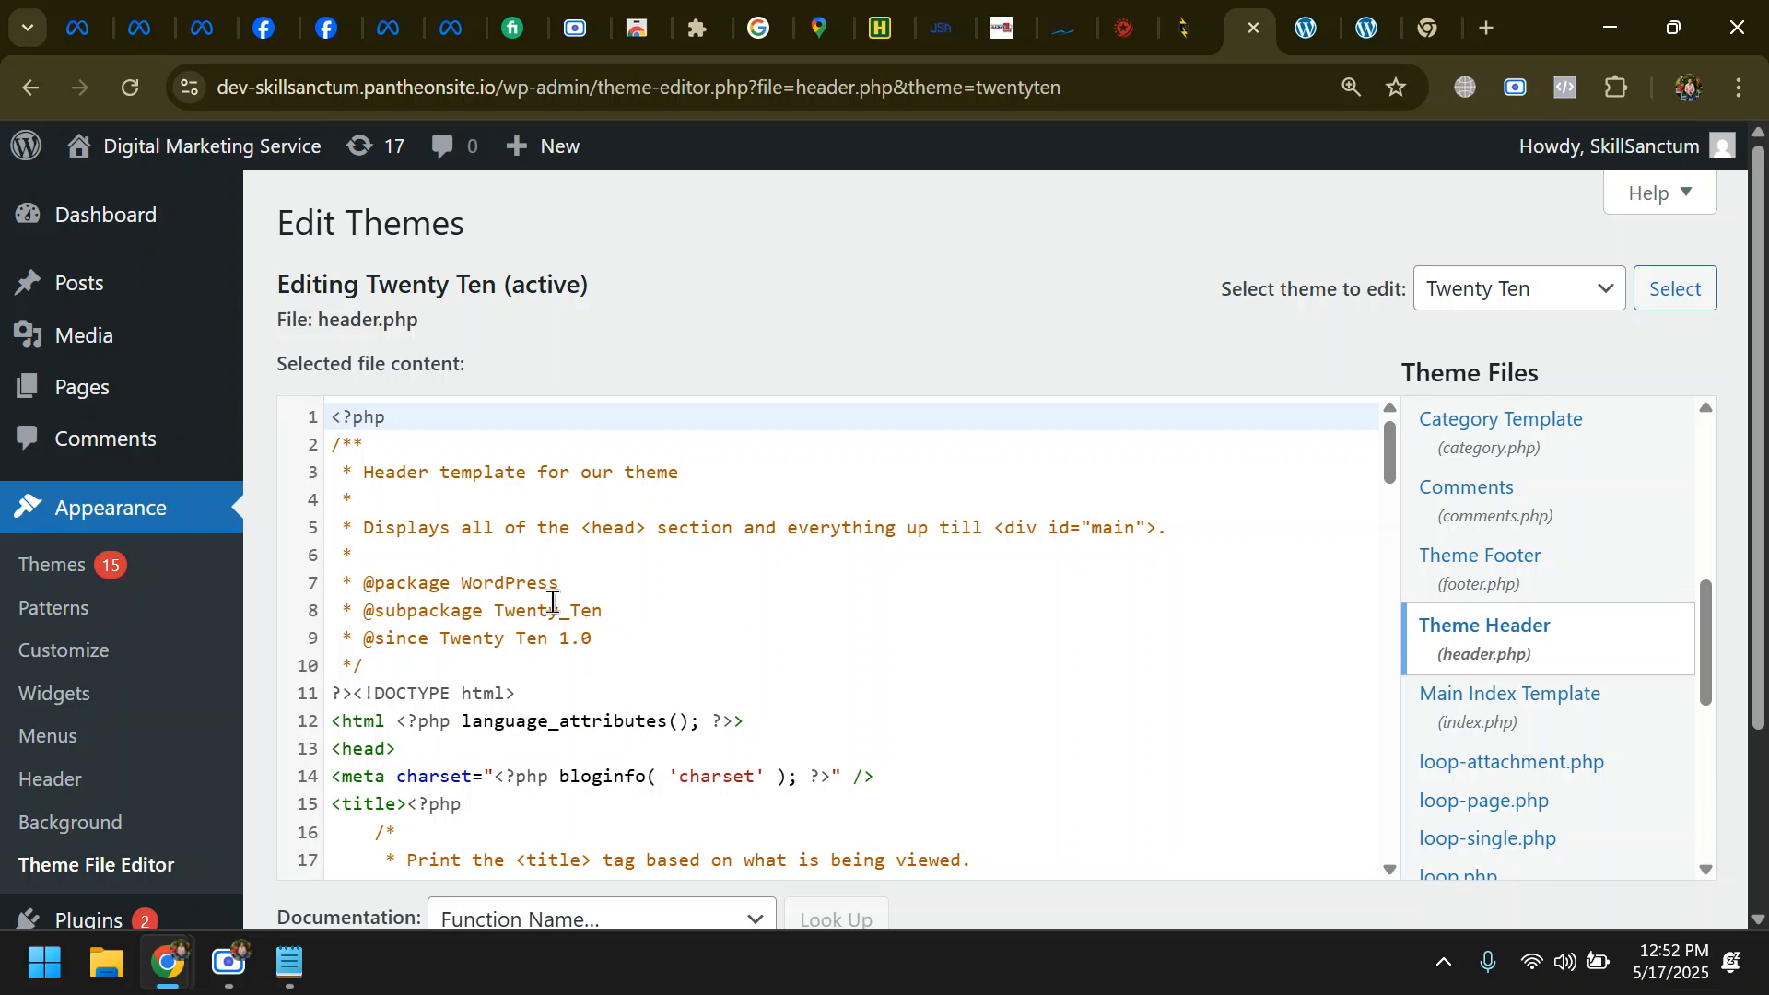
# - Examine the header.php code around the opening <head> tag and the lines that follow it
pyautogui.scroll(-1, 545, 635)
pyautogui.scroll(-2, 545, 636)
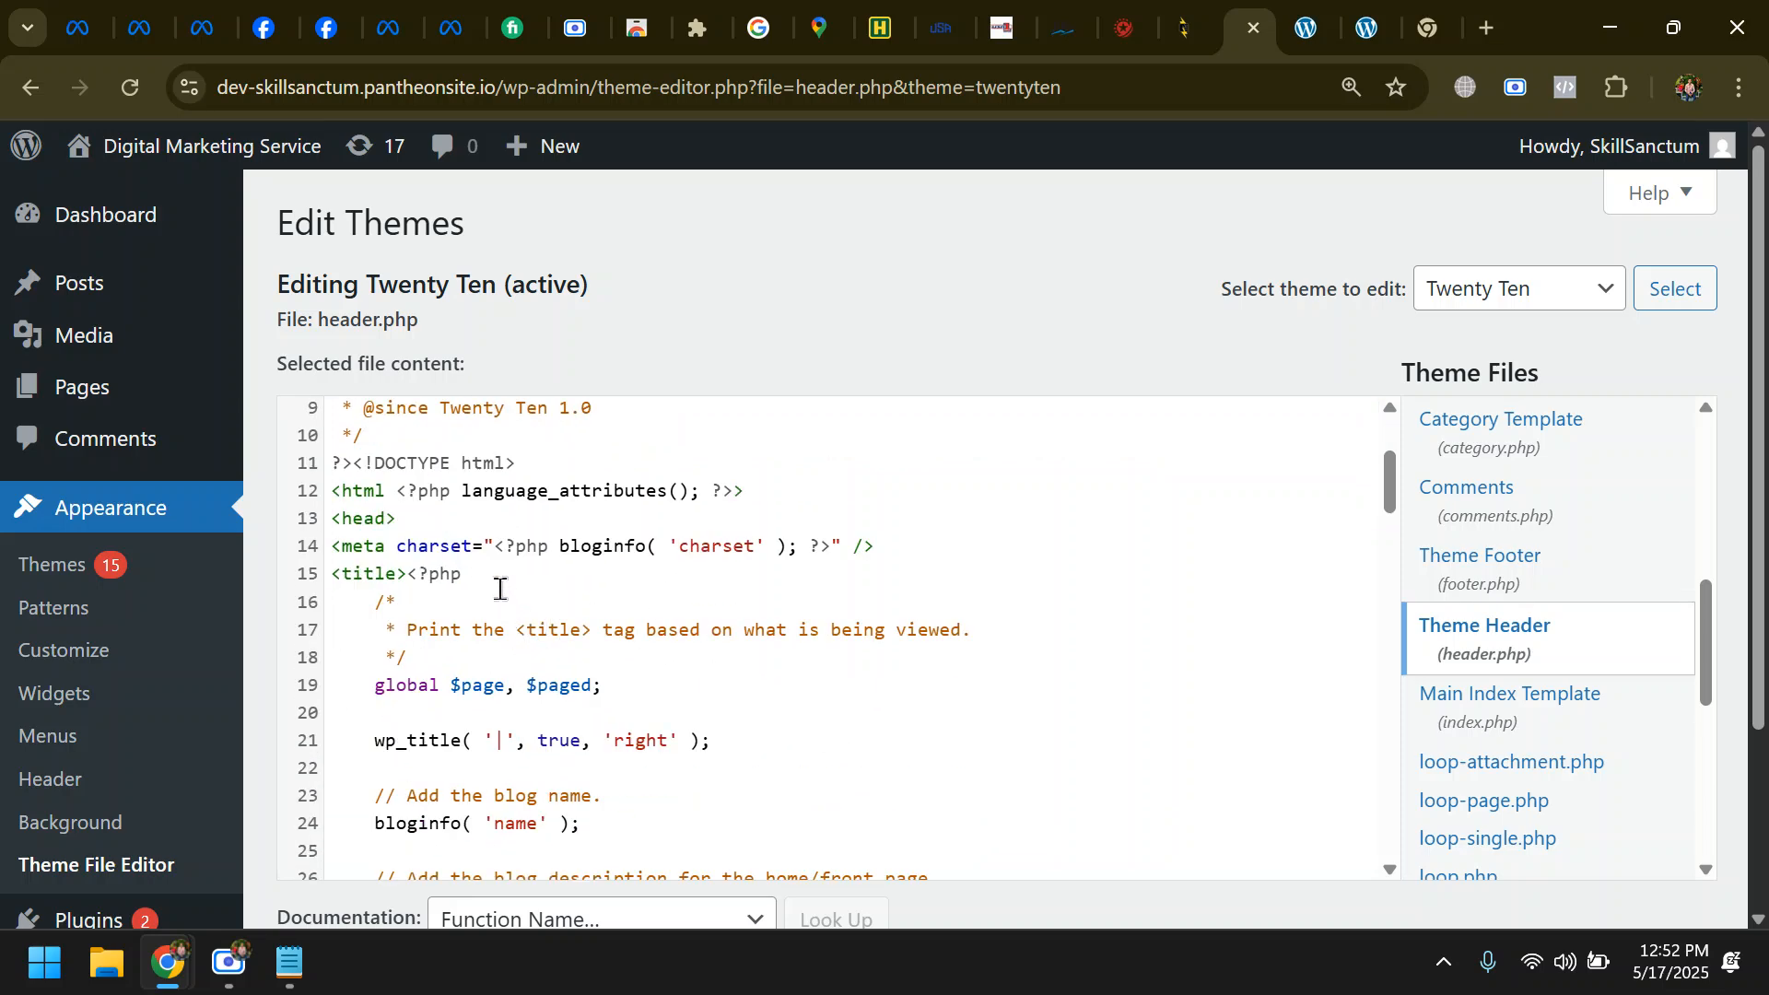
pyautogui.click(414, 522)
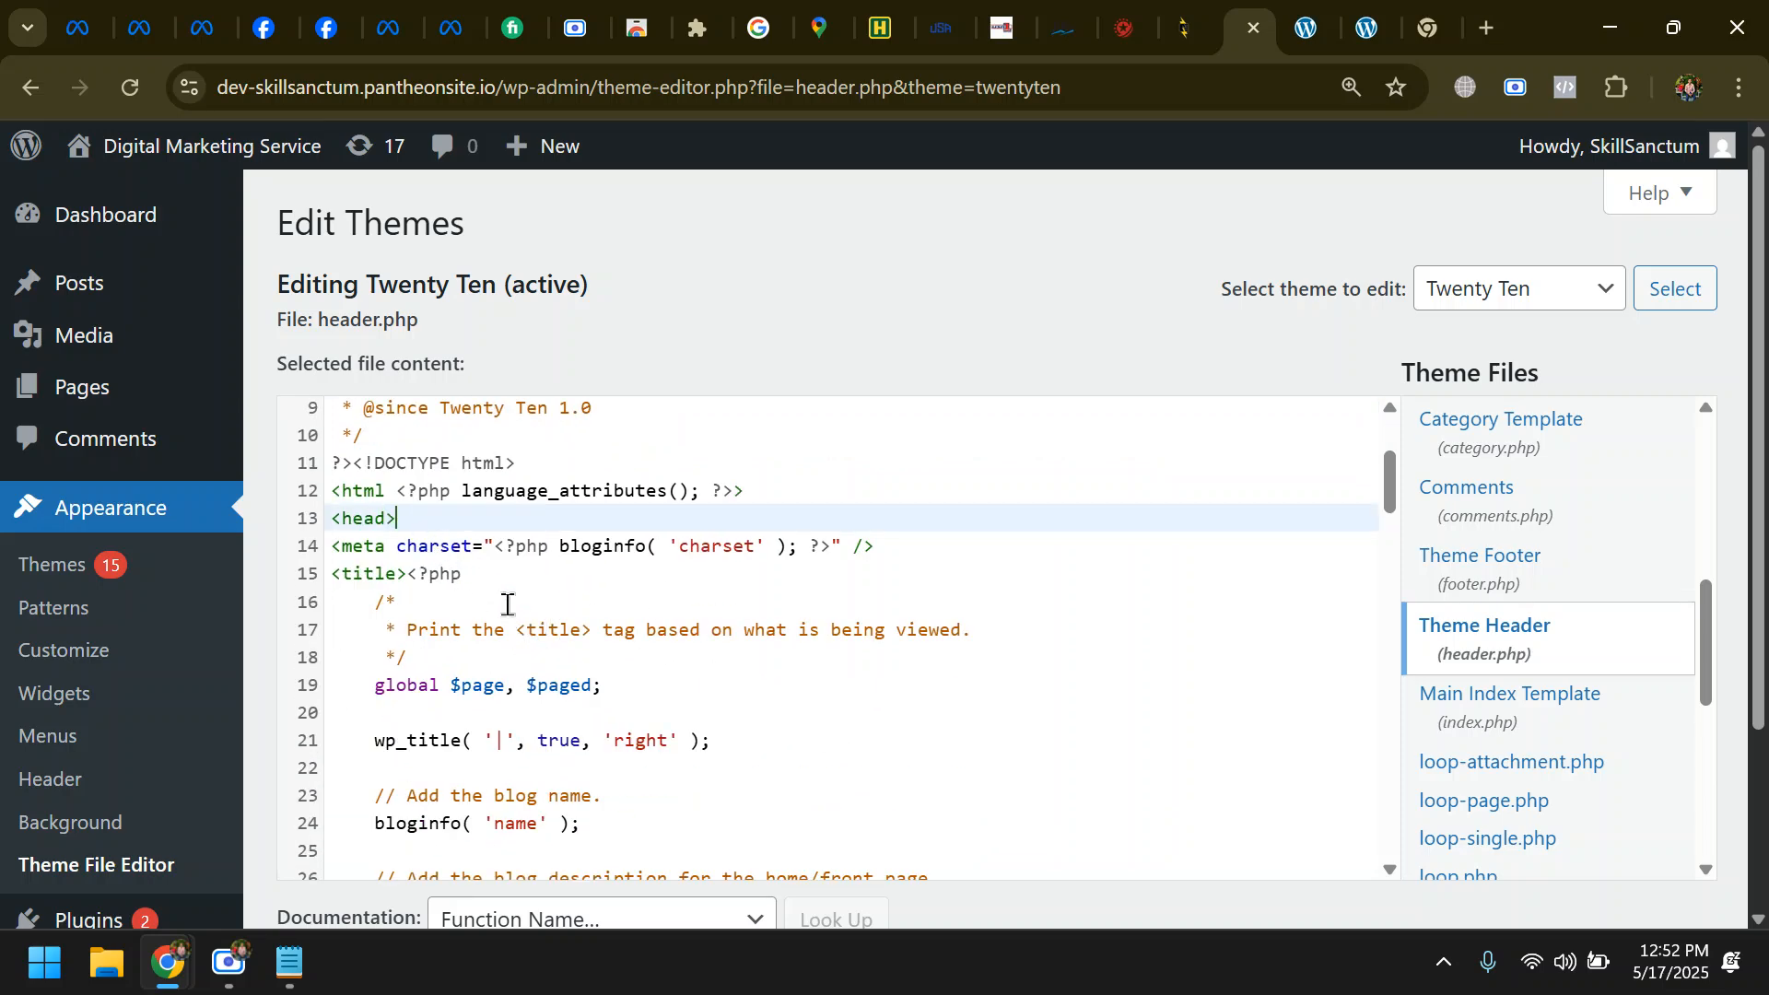
pyautogui.scroll(3, 507, 613)
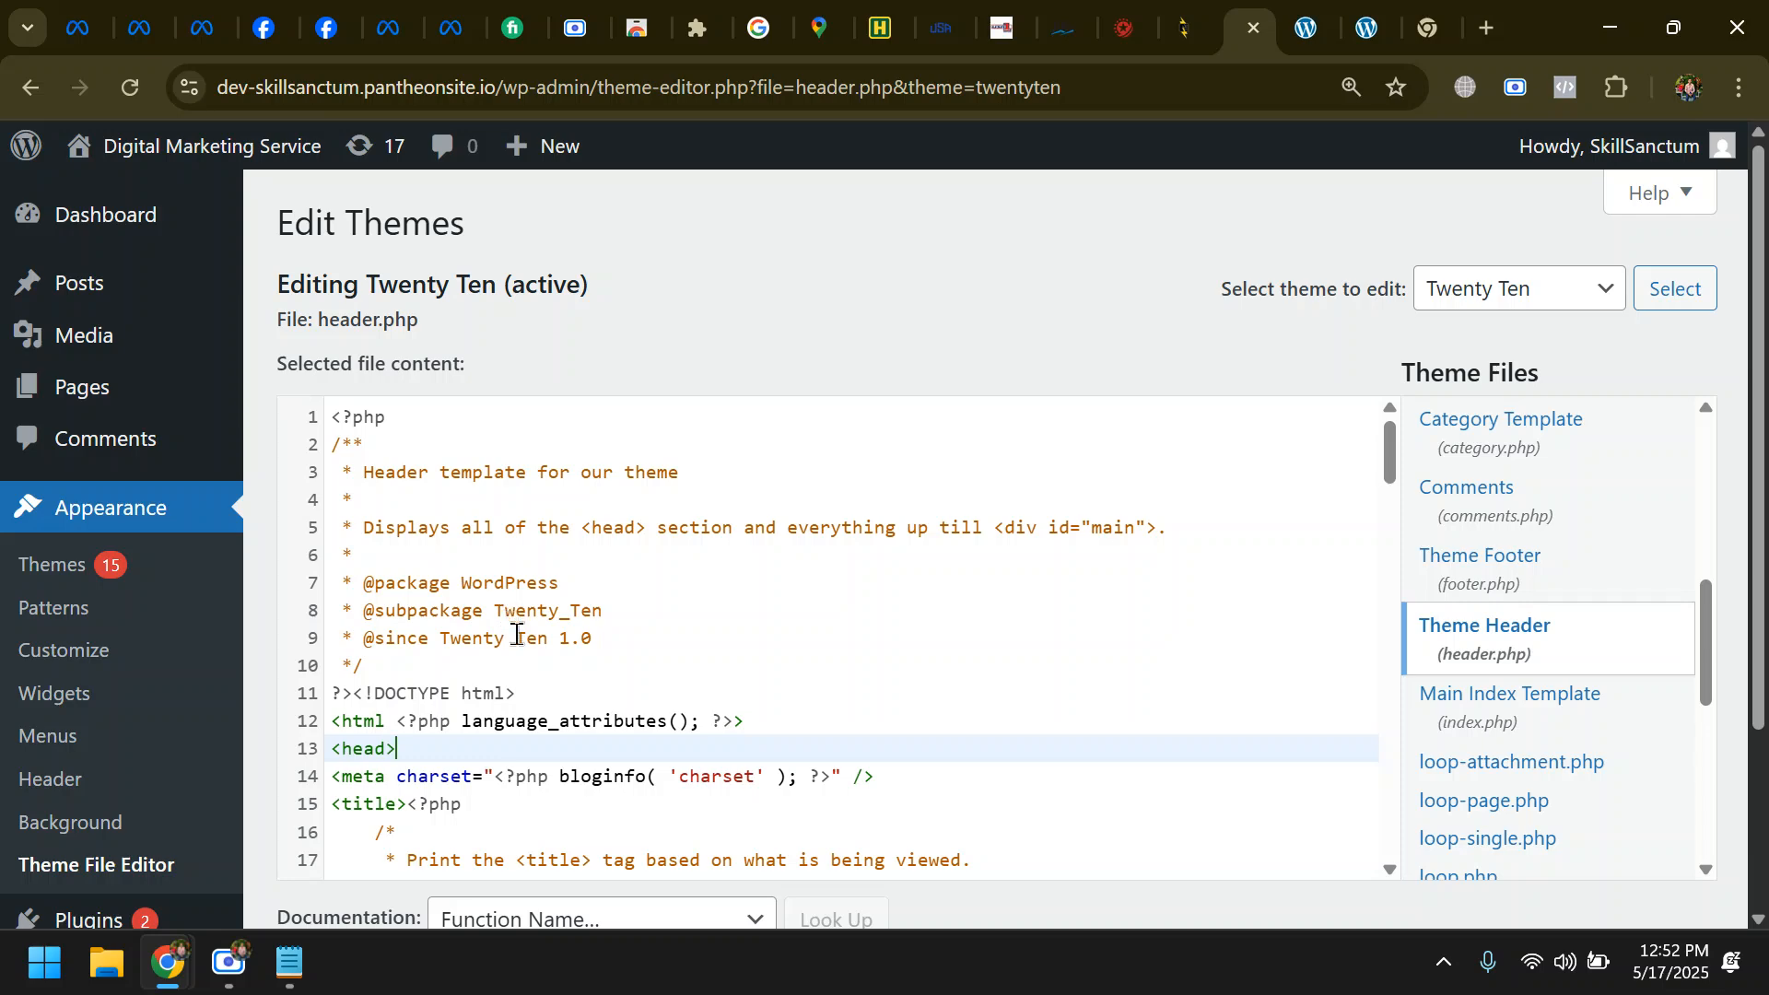
pyautogui.scroll(-5, 502, 645)
pyautogui.scroll(-4, 502, 645)
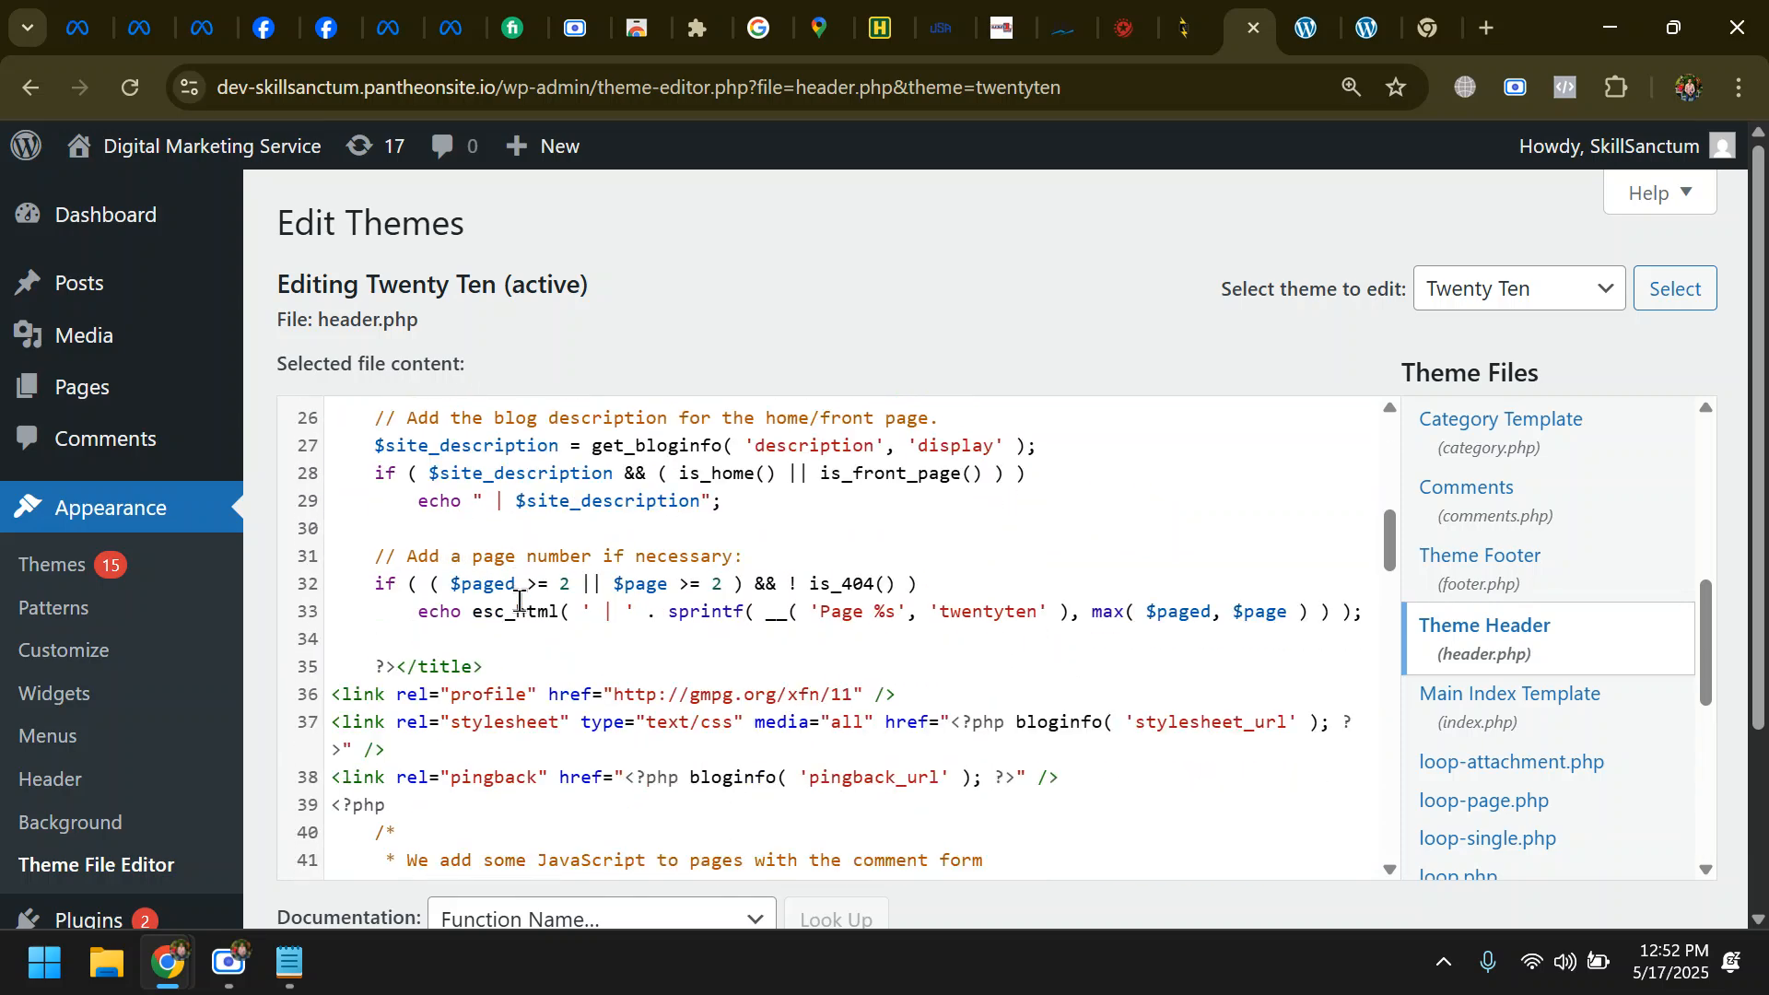
pyautogui.scroll(3, 517, 617)
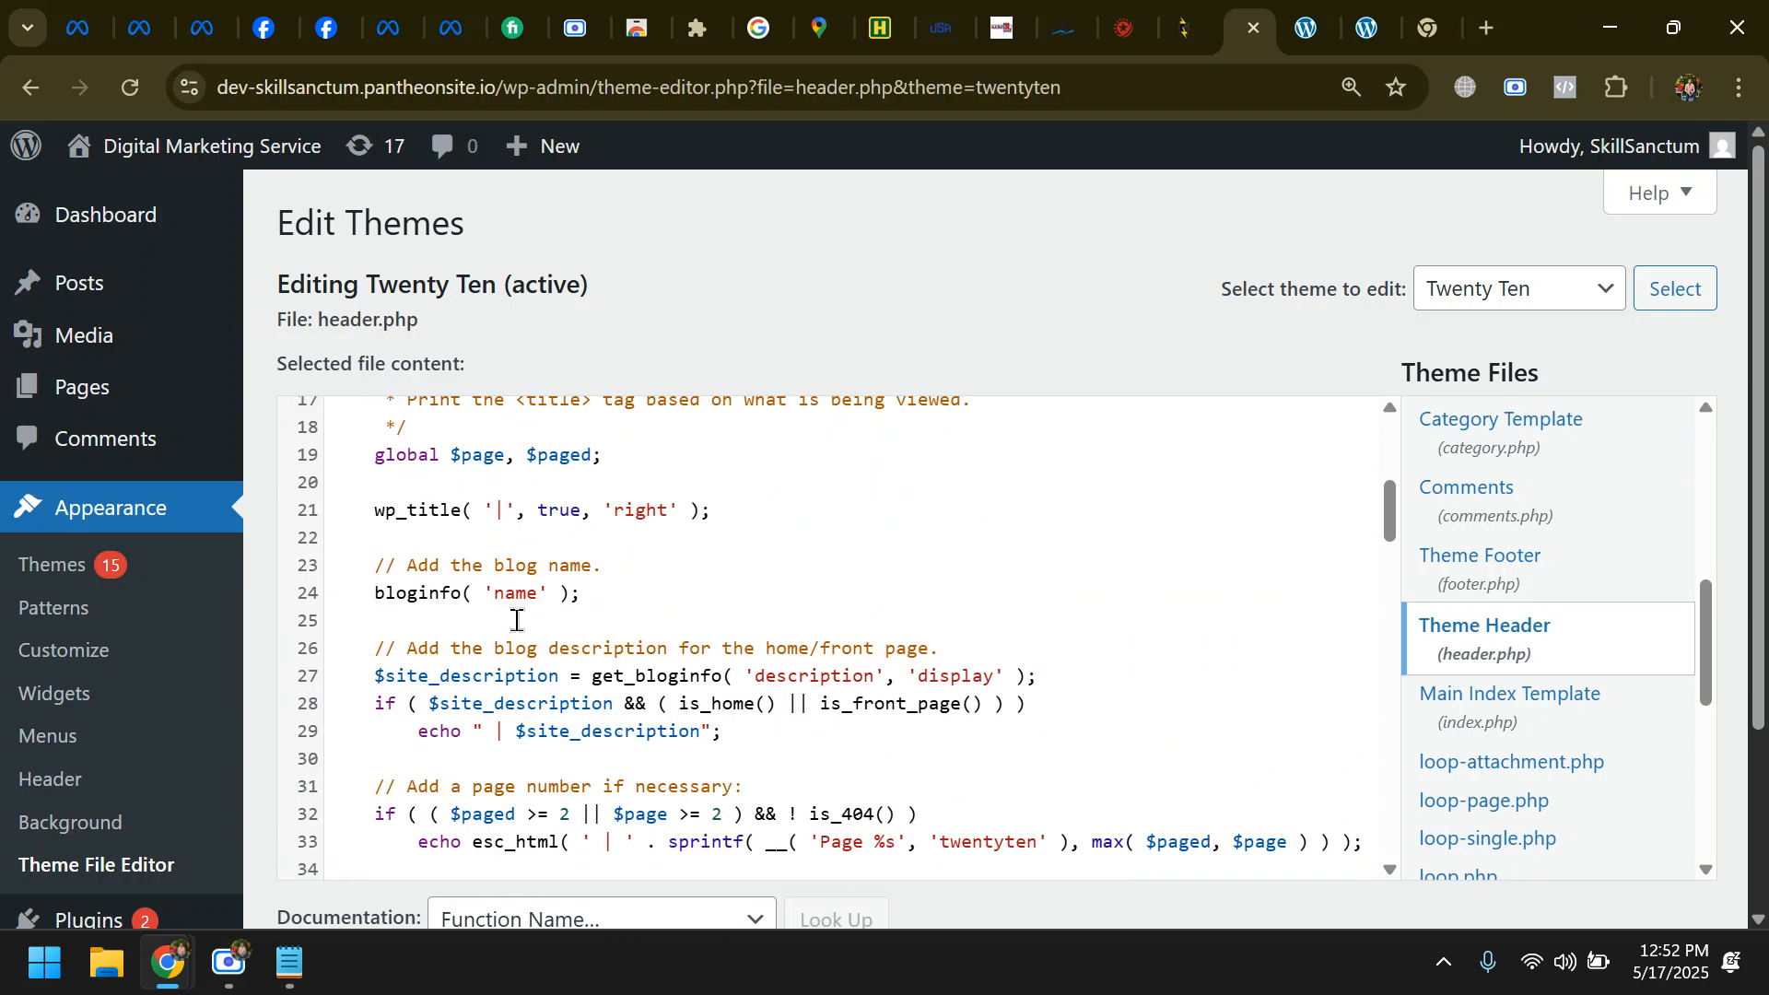
pyautogui.scroll(3, 496, 650)
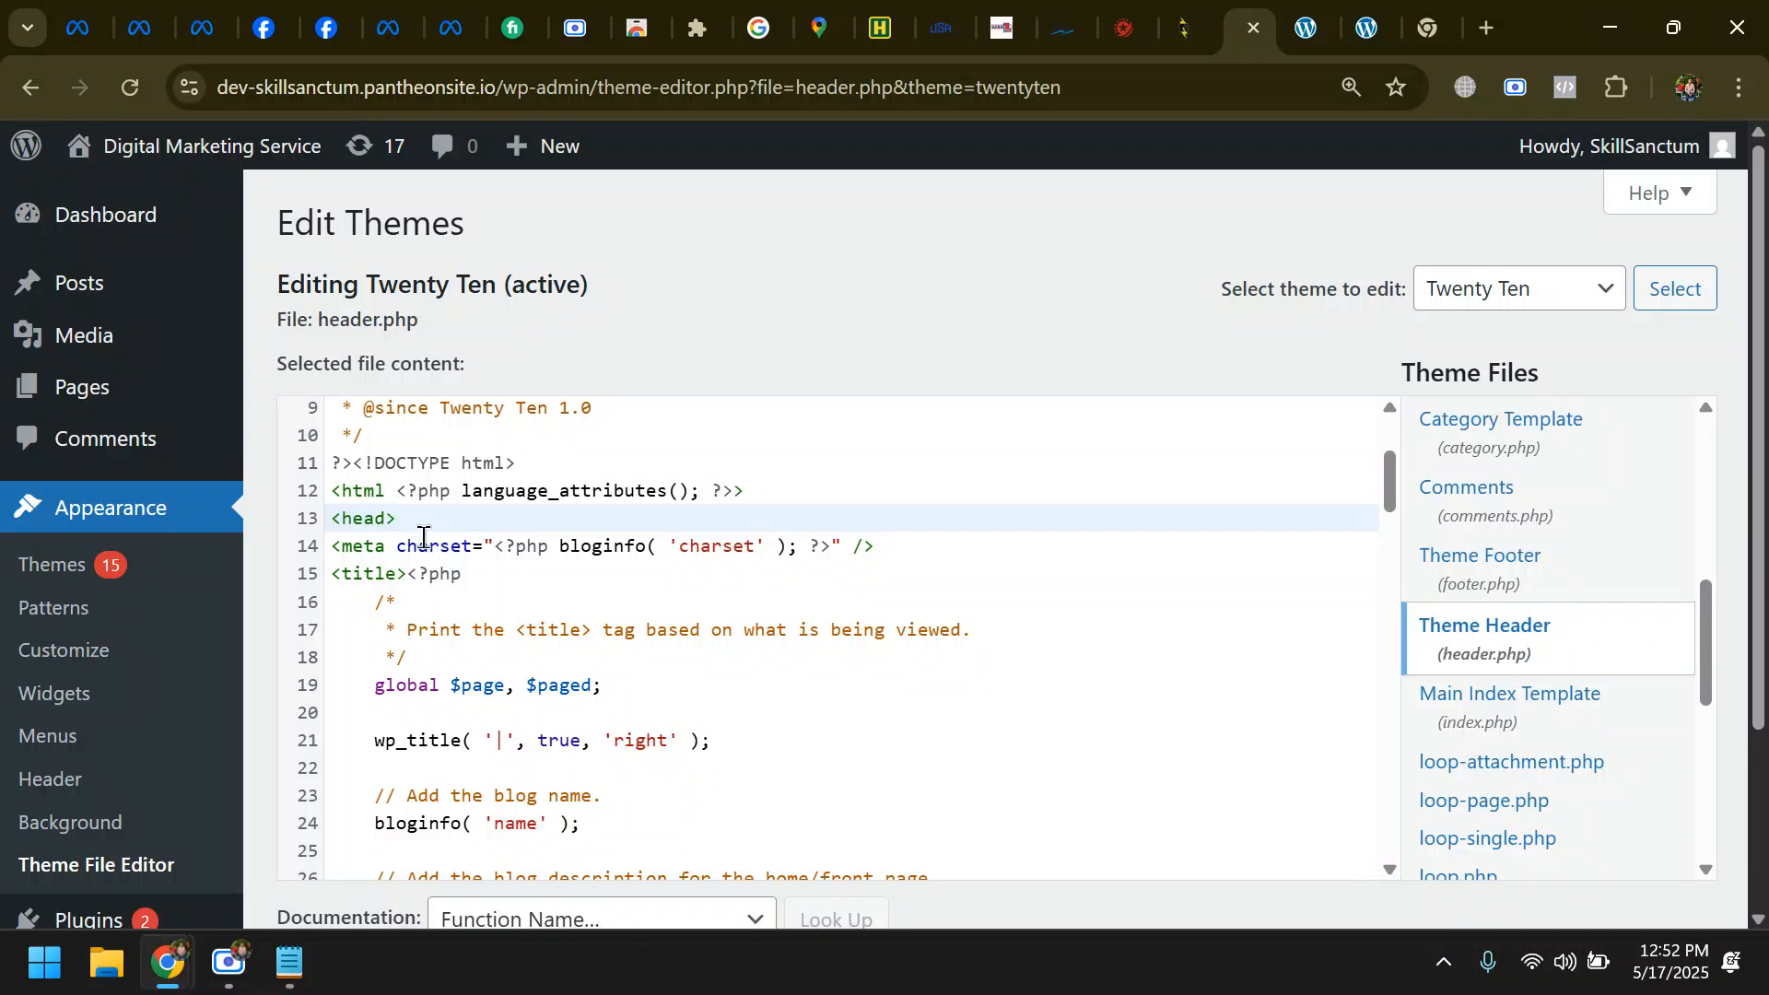
pyautogui.scroll(3, 427, 549)
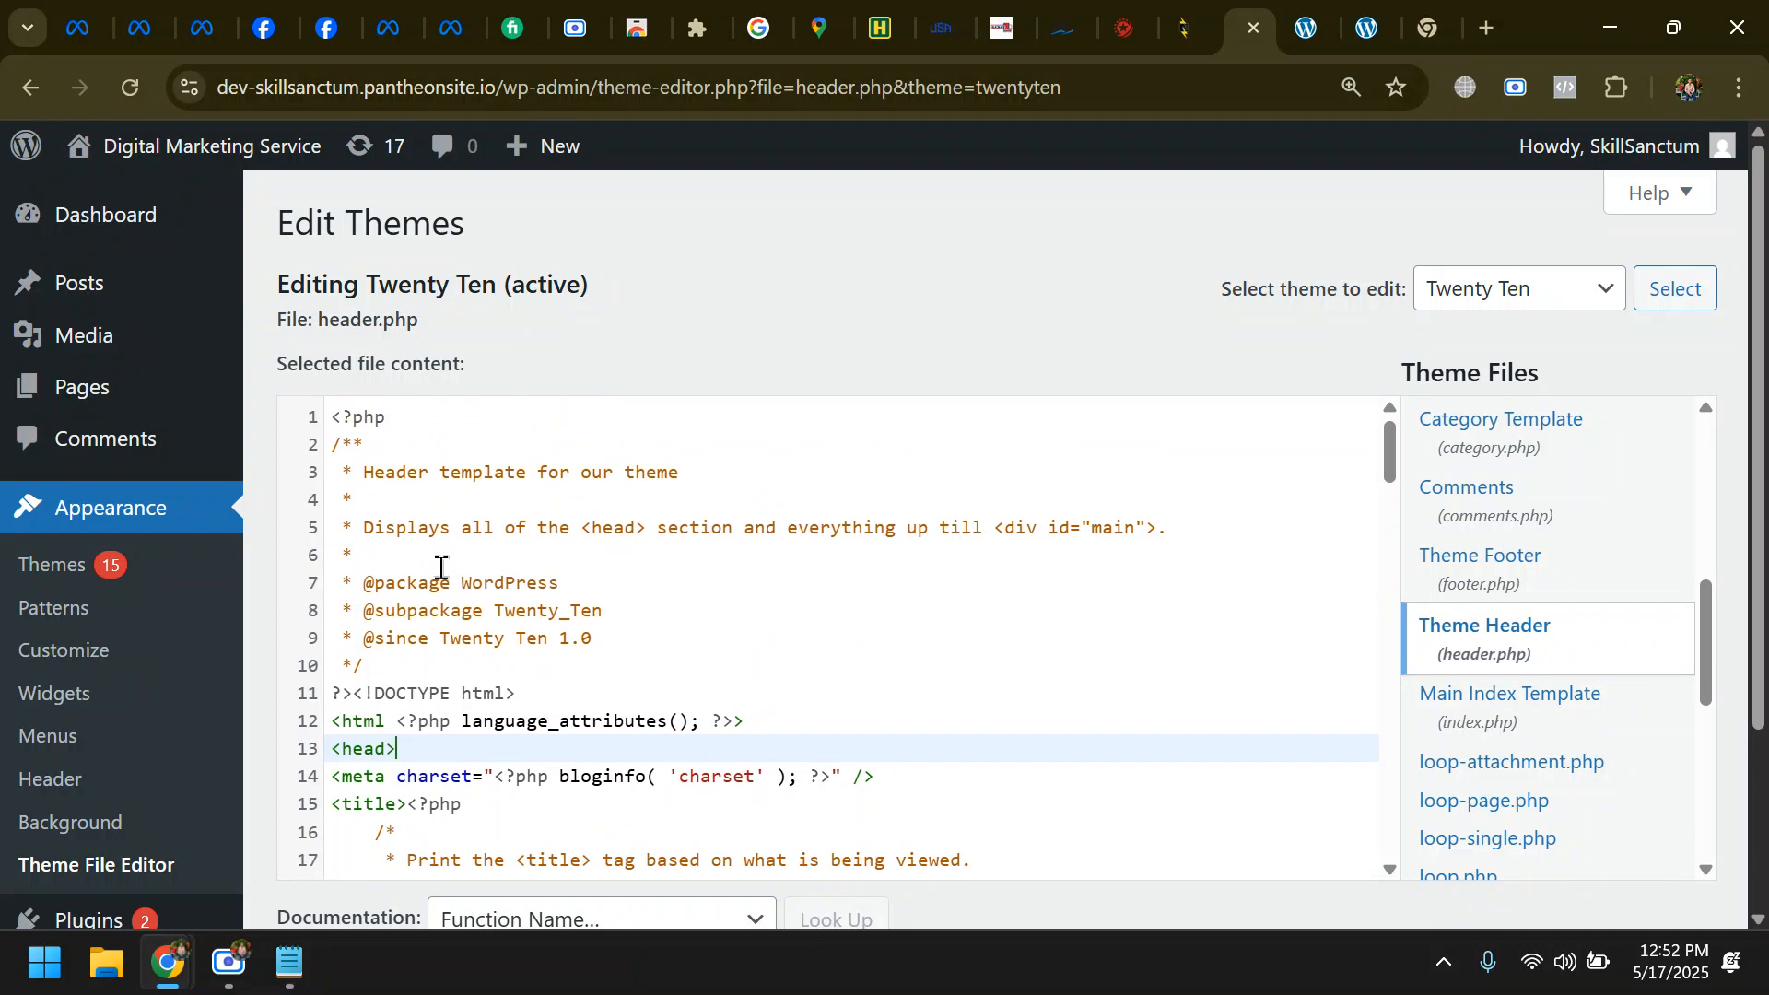
# - Paste the copied Meta Pixel base code on a new line just above the closing </head> tag in header.php
pyautogui.scroll(-3, 445, 561)
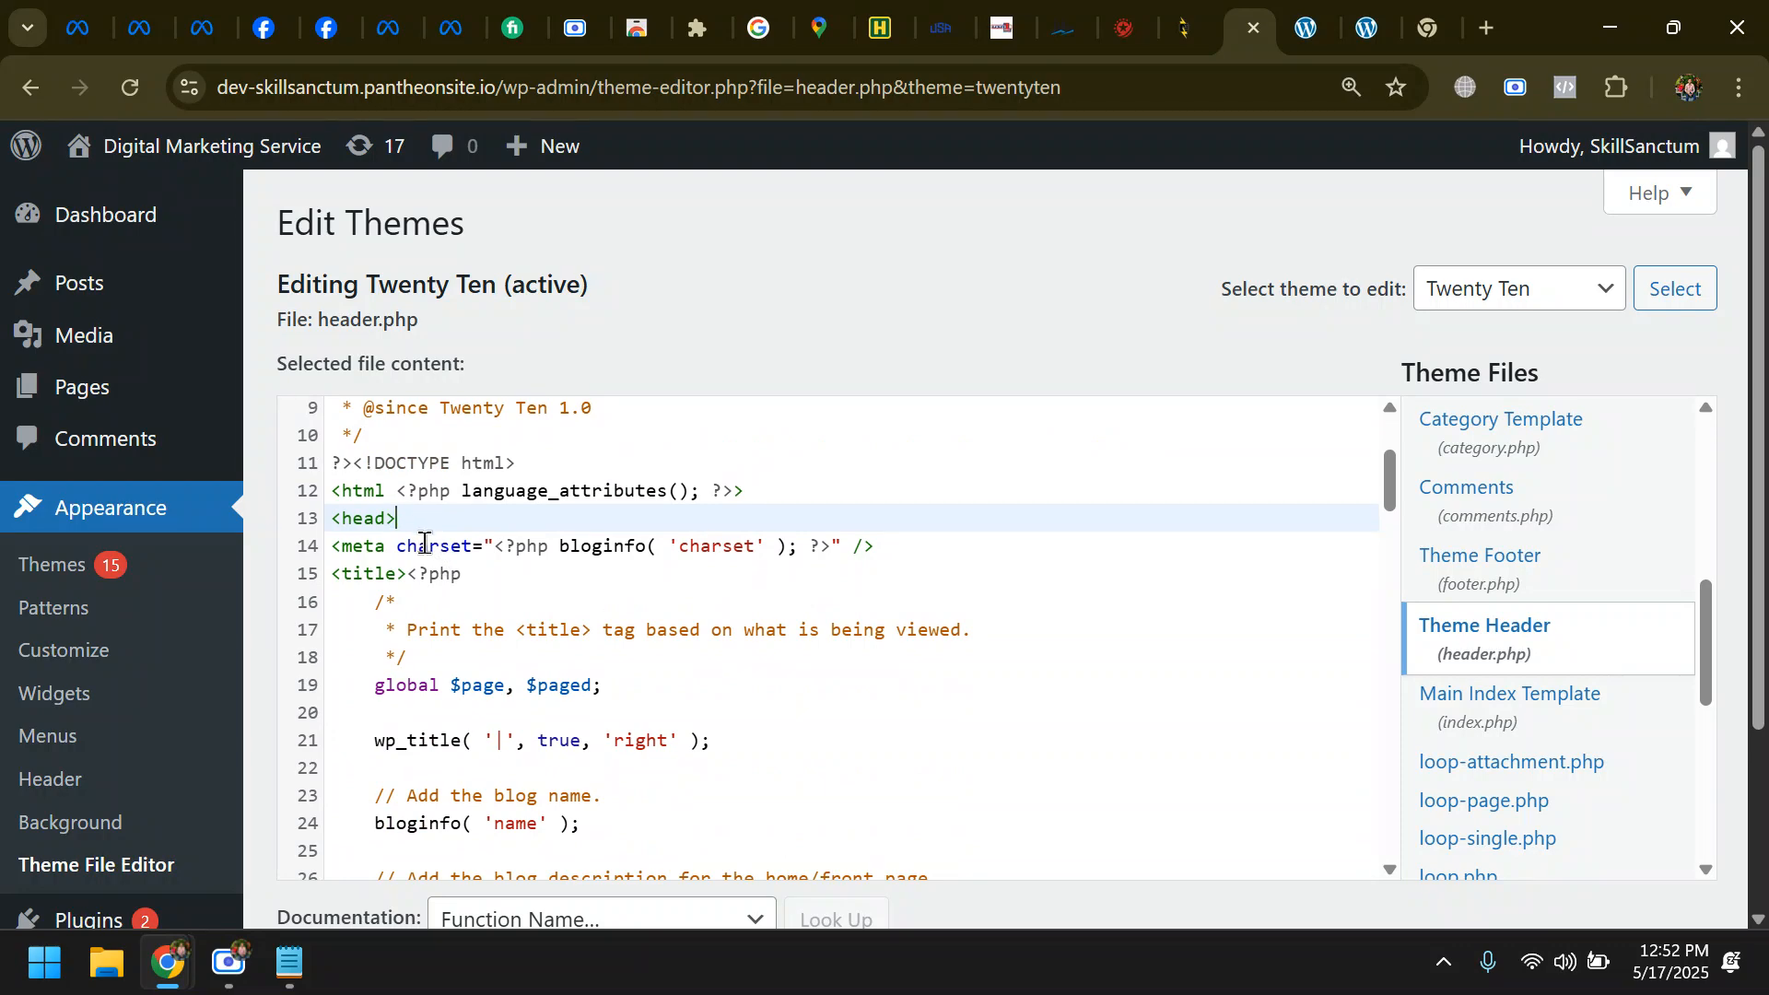
pyautogui.scroll(-6, 429, 547)
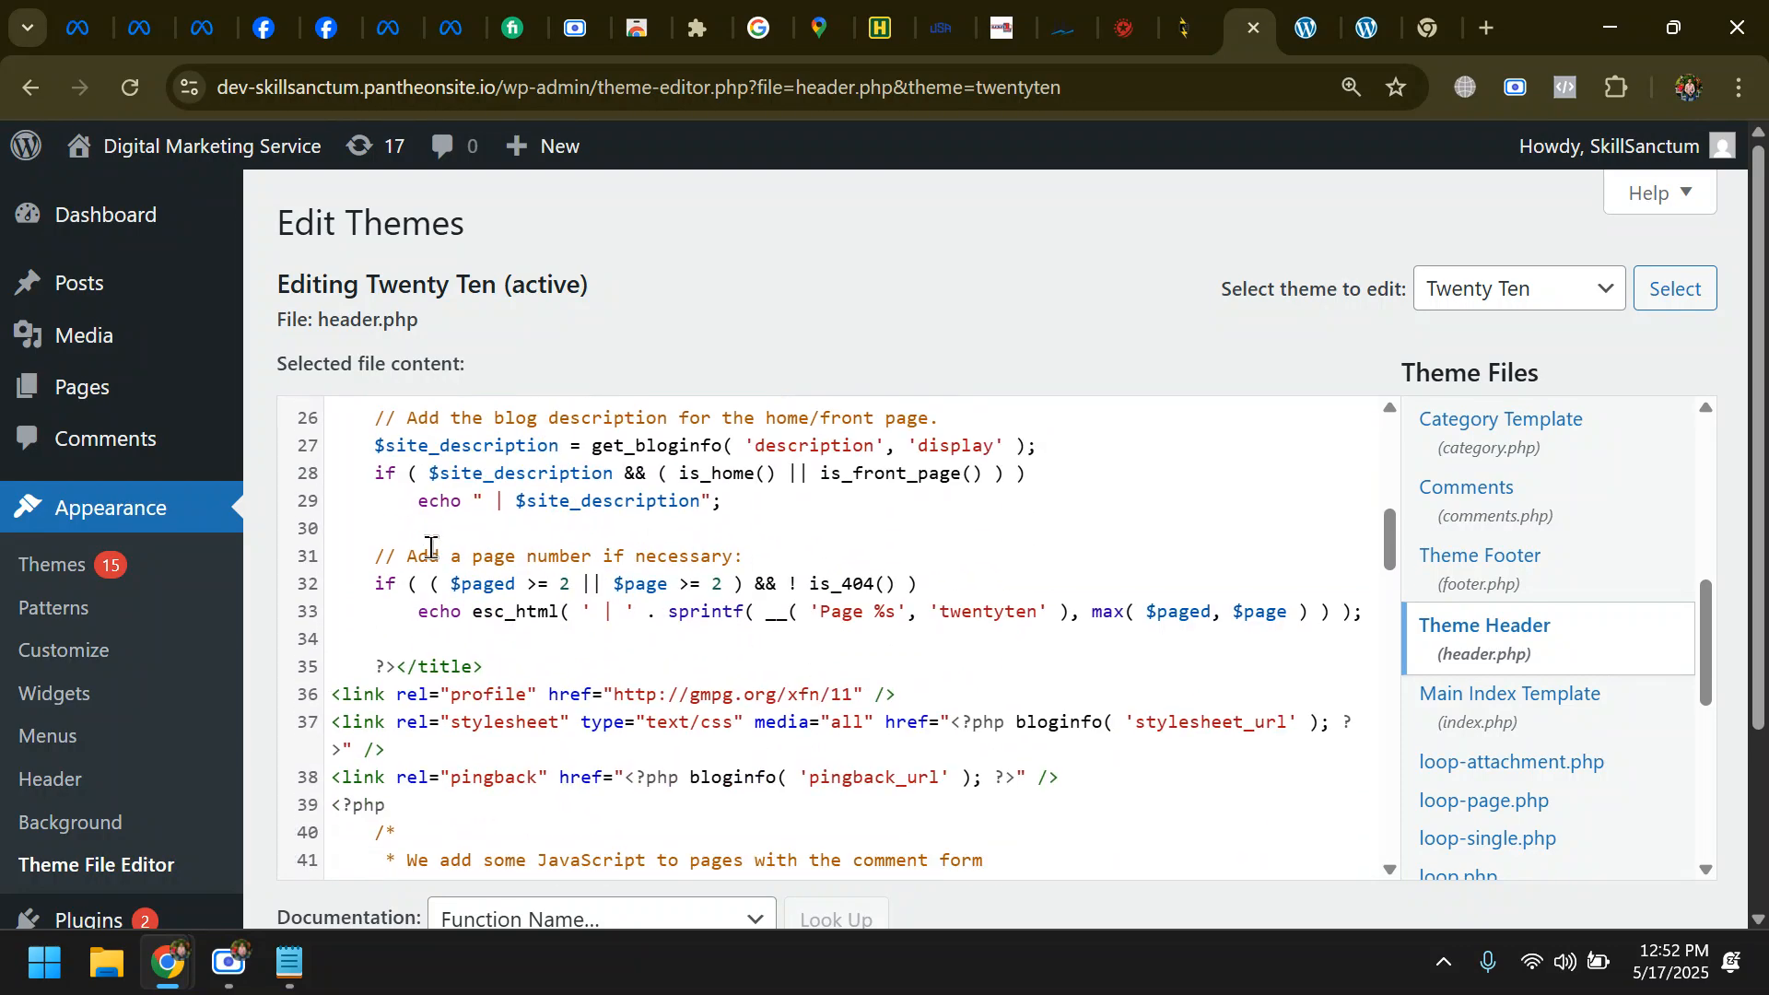
pyautogui.scroll(-5, 429, 547)
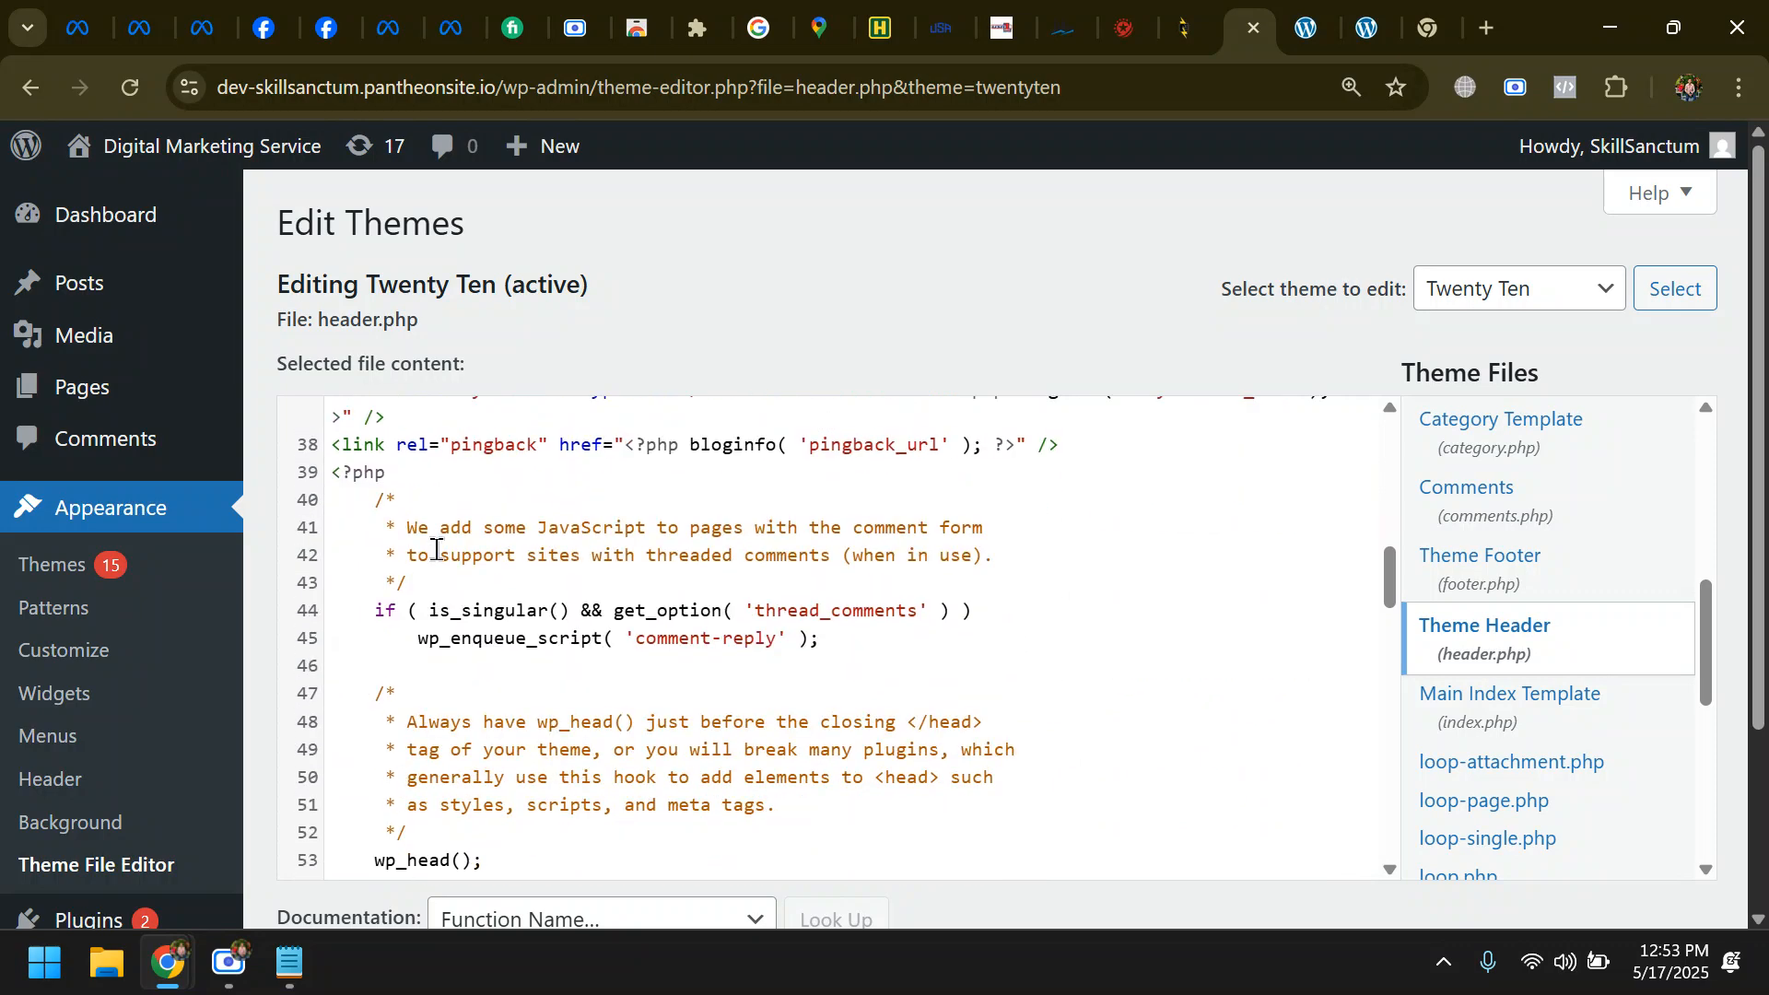
pyautogui.click(430, 768)
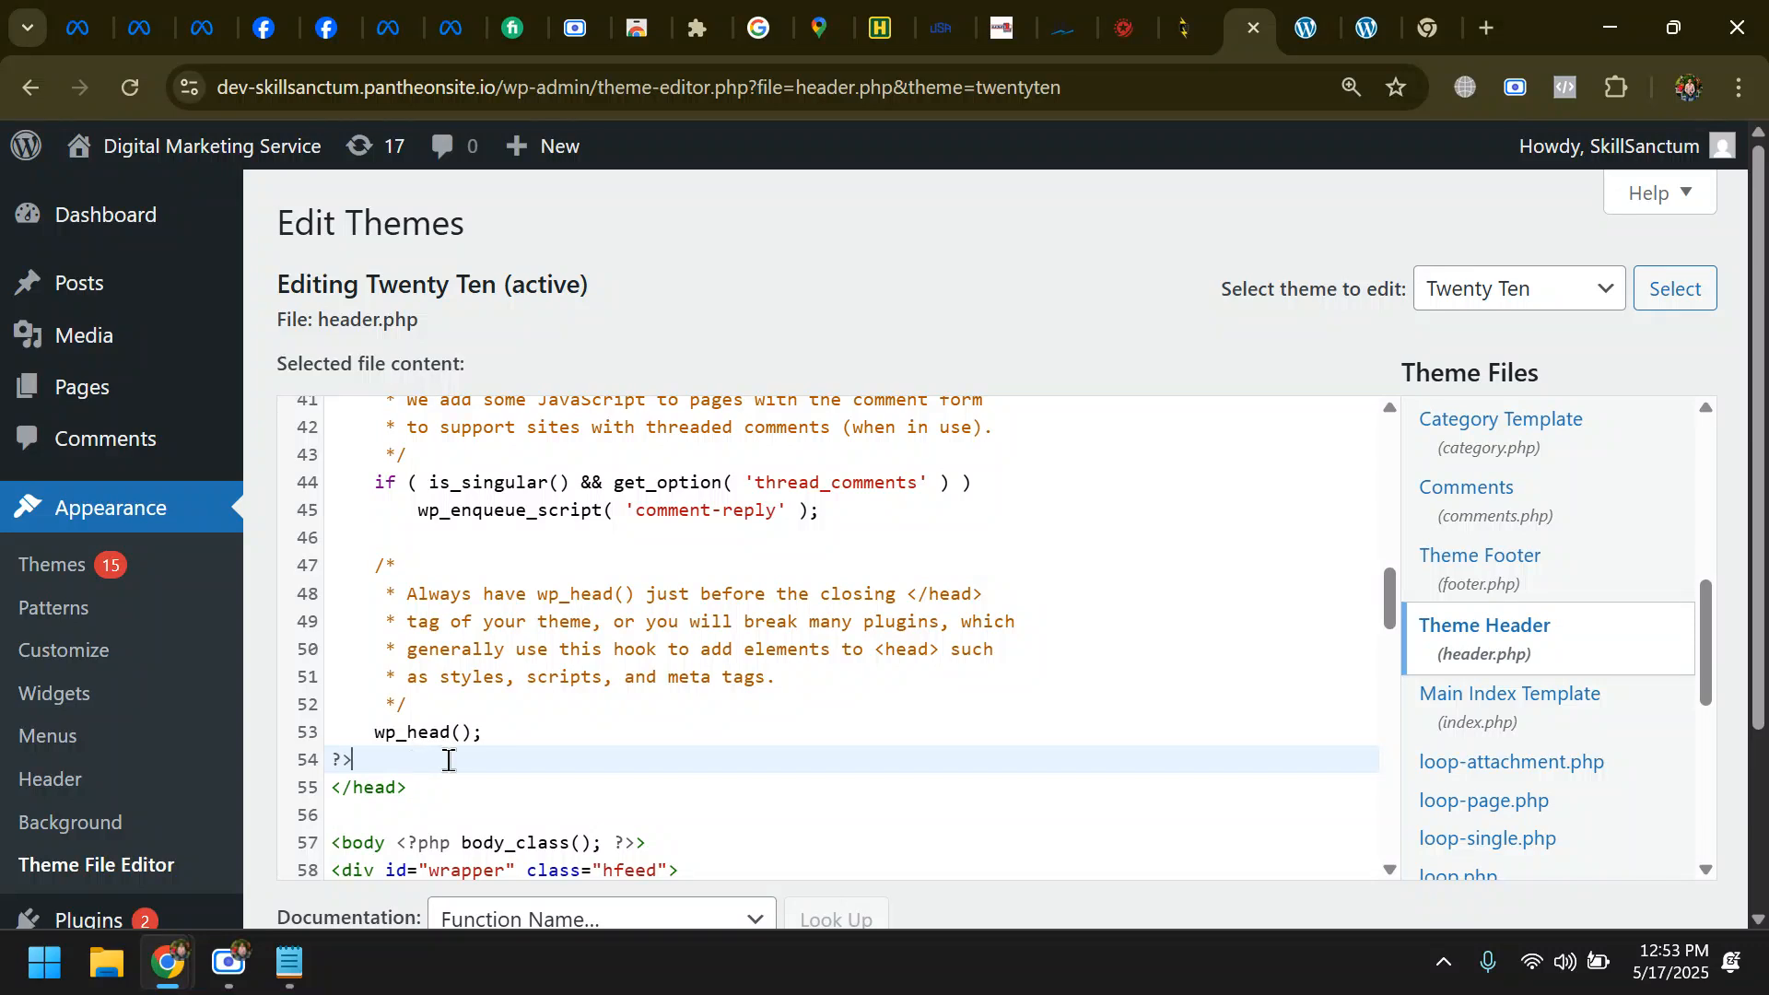
pyautogui.press('Return')
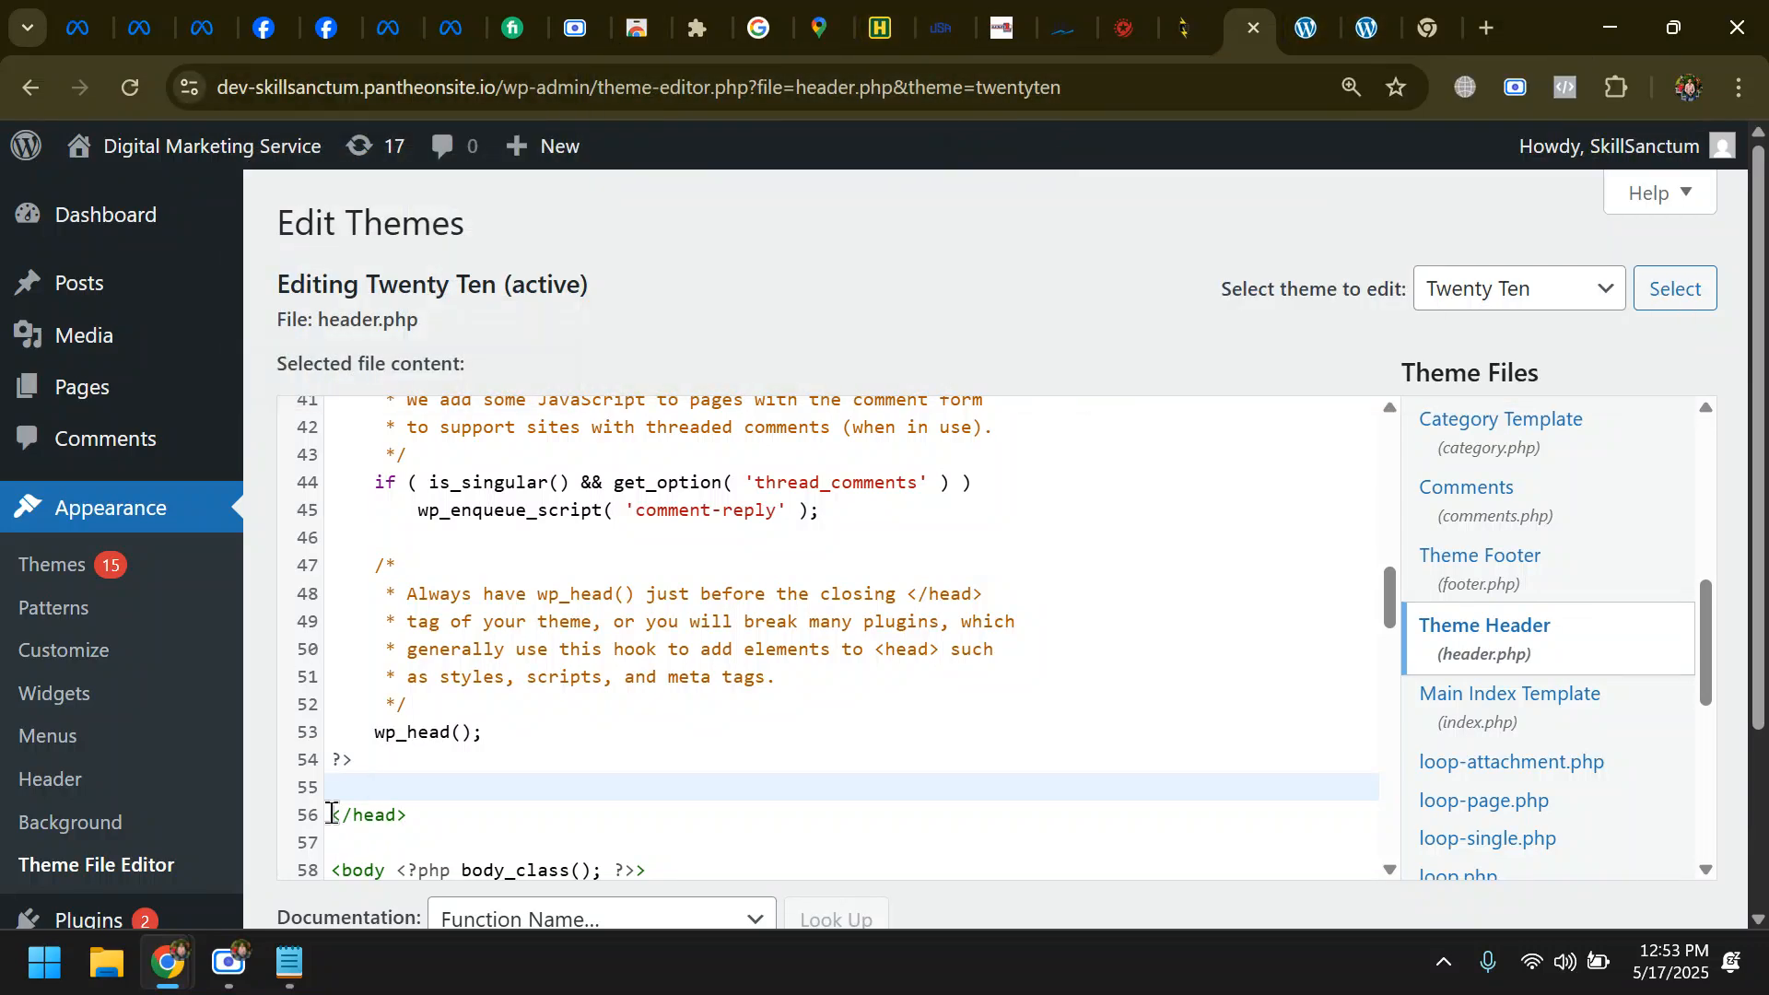
pyautogui.hotkey('ctrl', 'v')
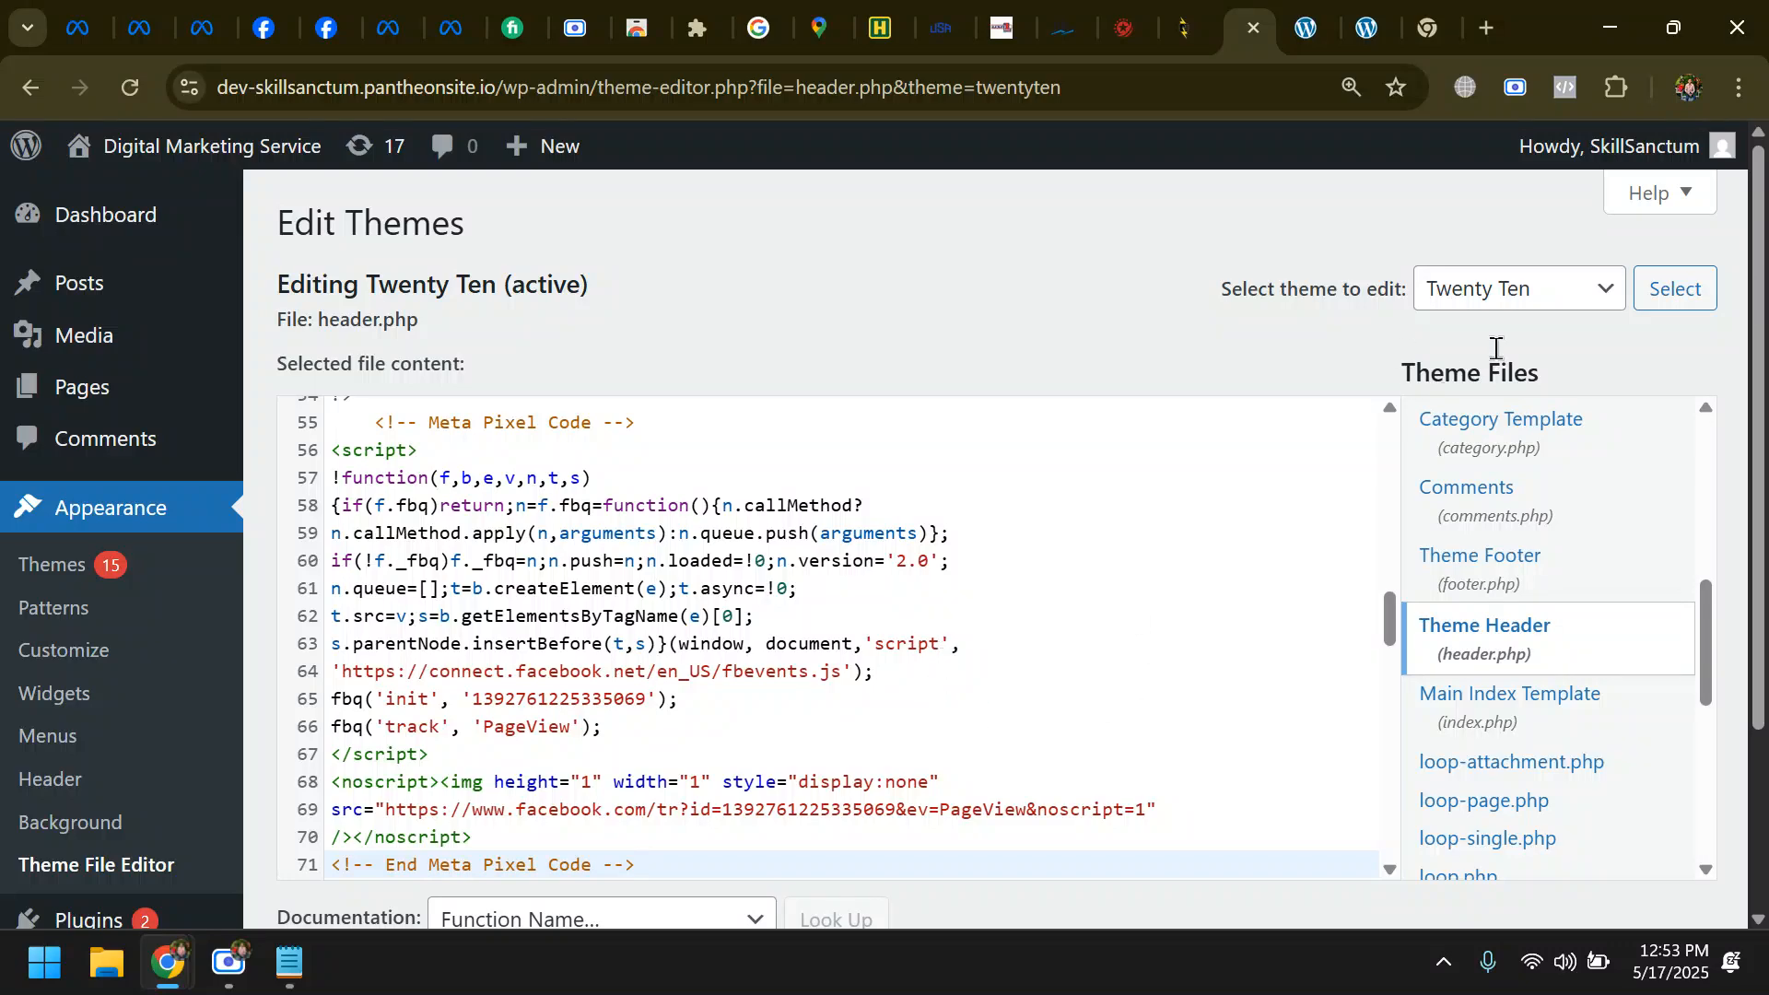
pyautogui.scroll(-1, 1715, 372)
pyautogui.scroll(-2, 1715, 363)
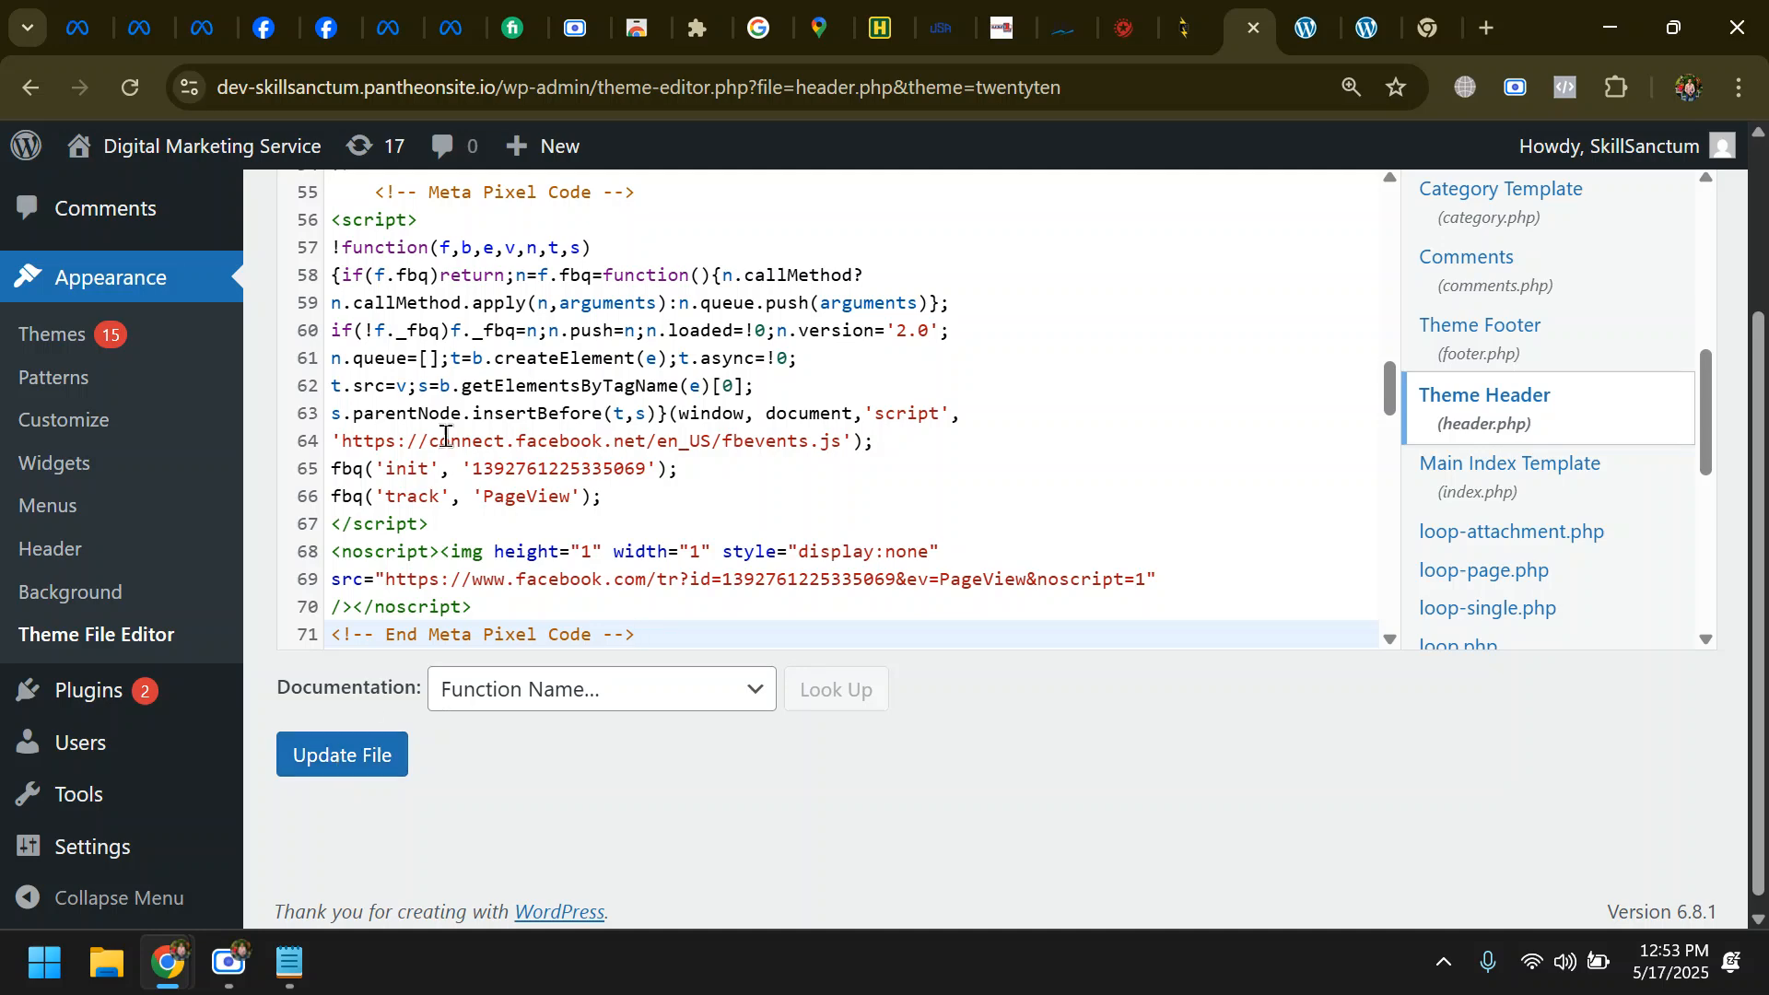
# - Switch to the pixel setup page in Meta Events Manager and copy the Meta Pixel code again
pyautogui.click(437, 19)
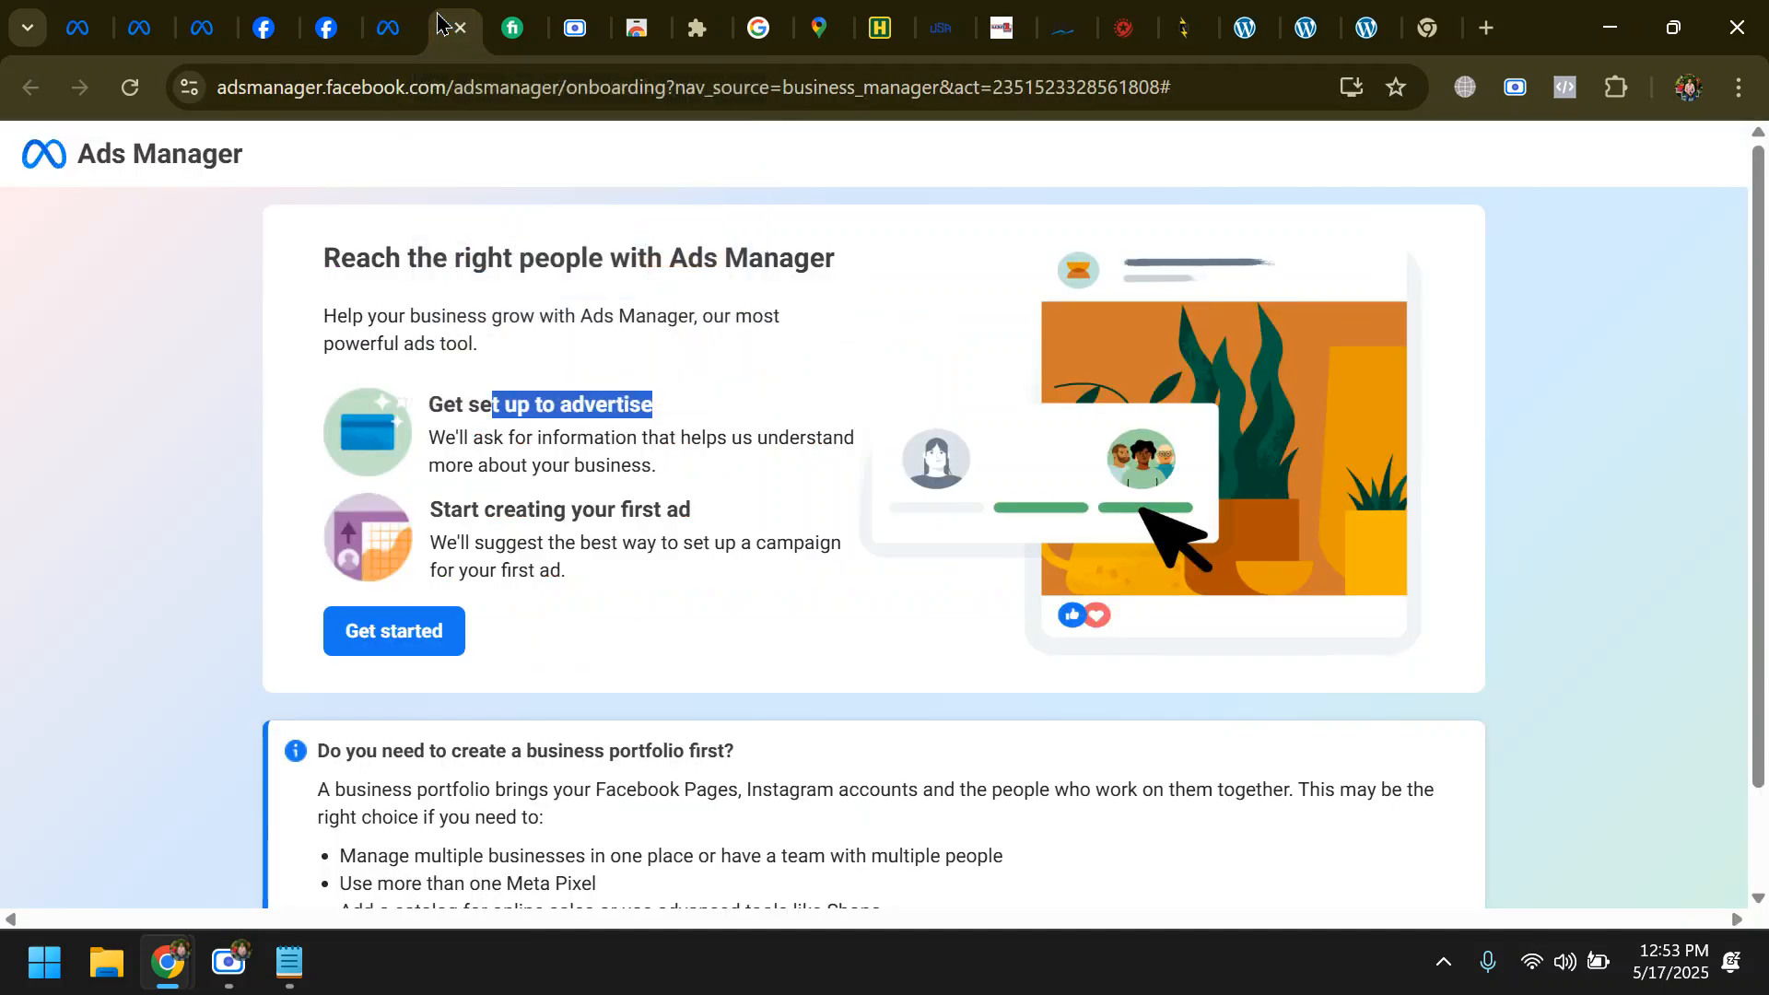
pyautogui.click(380, 18)
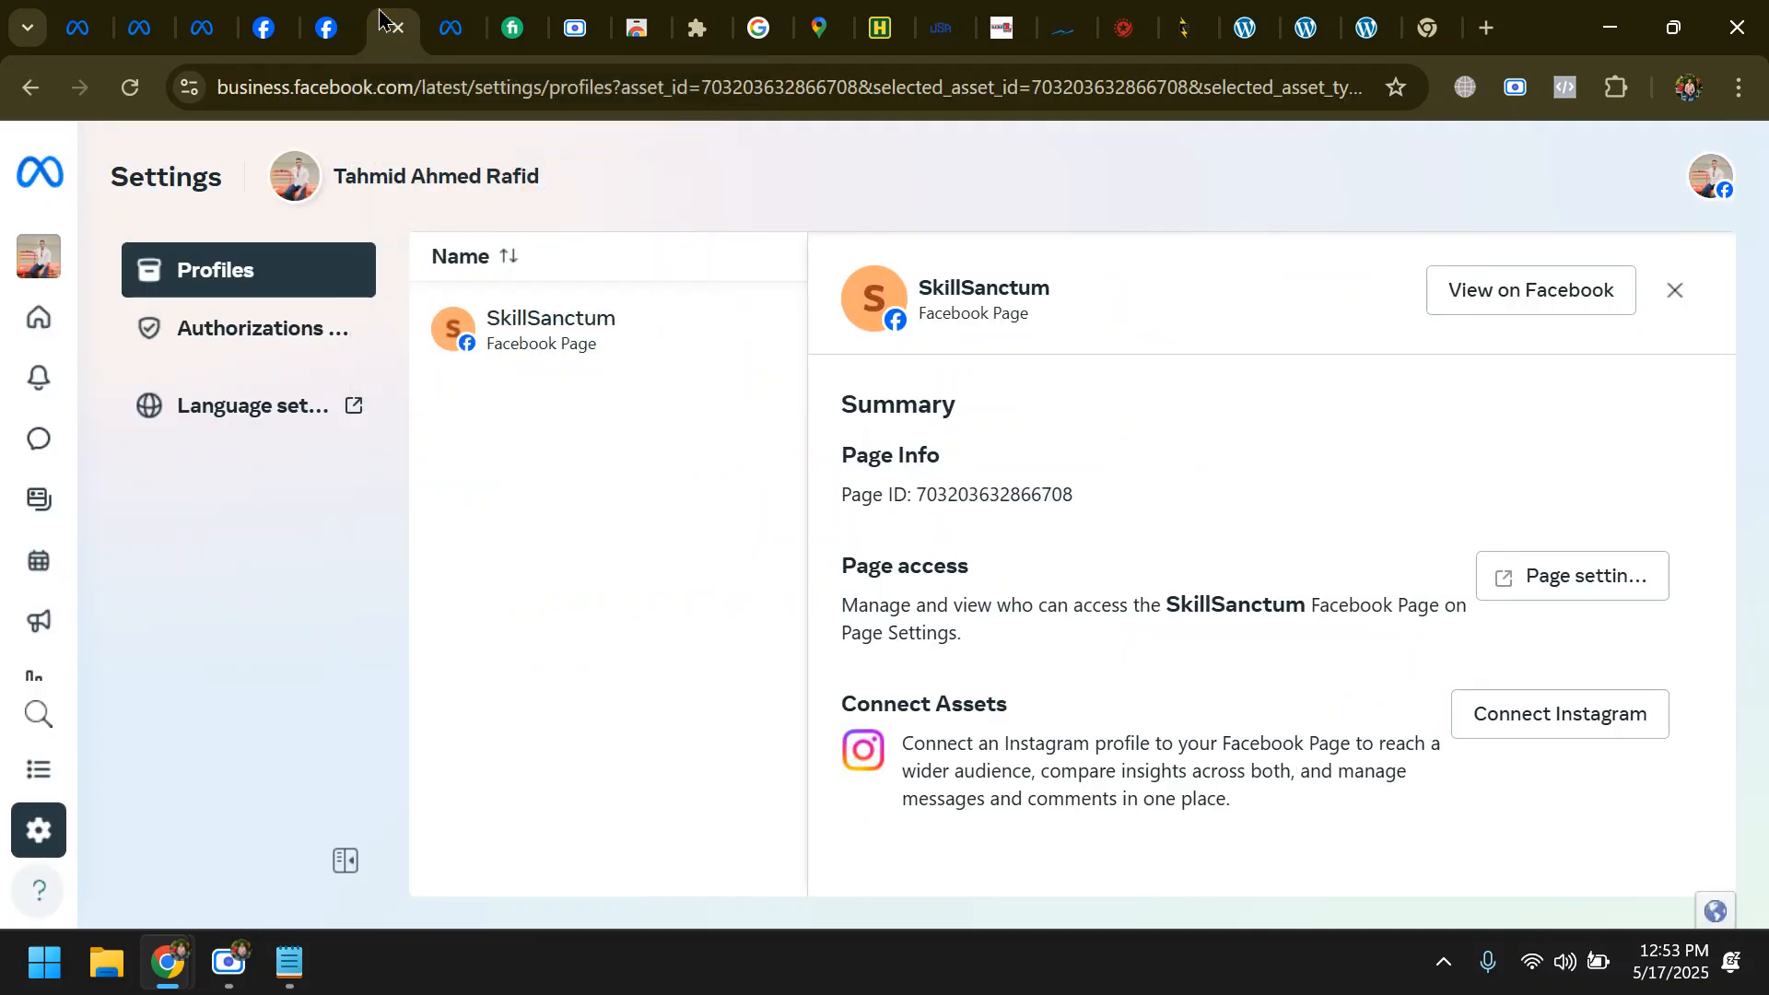
pyautogui.click(308, 29)
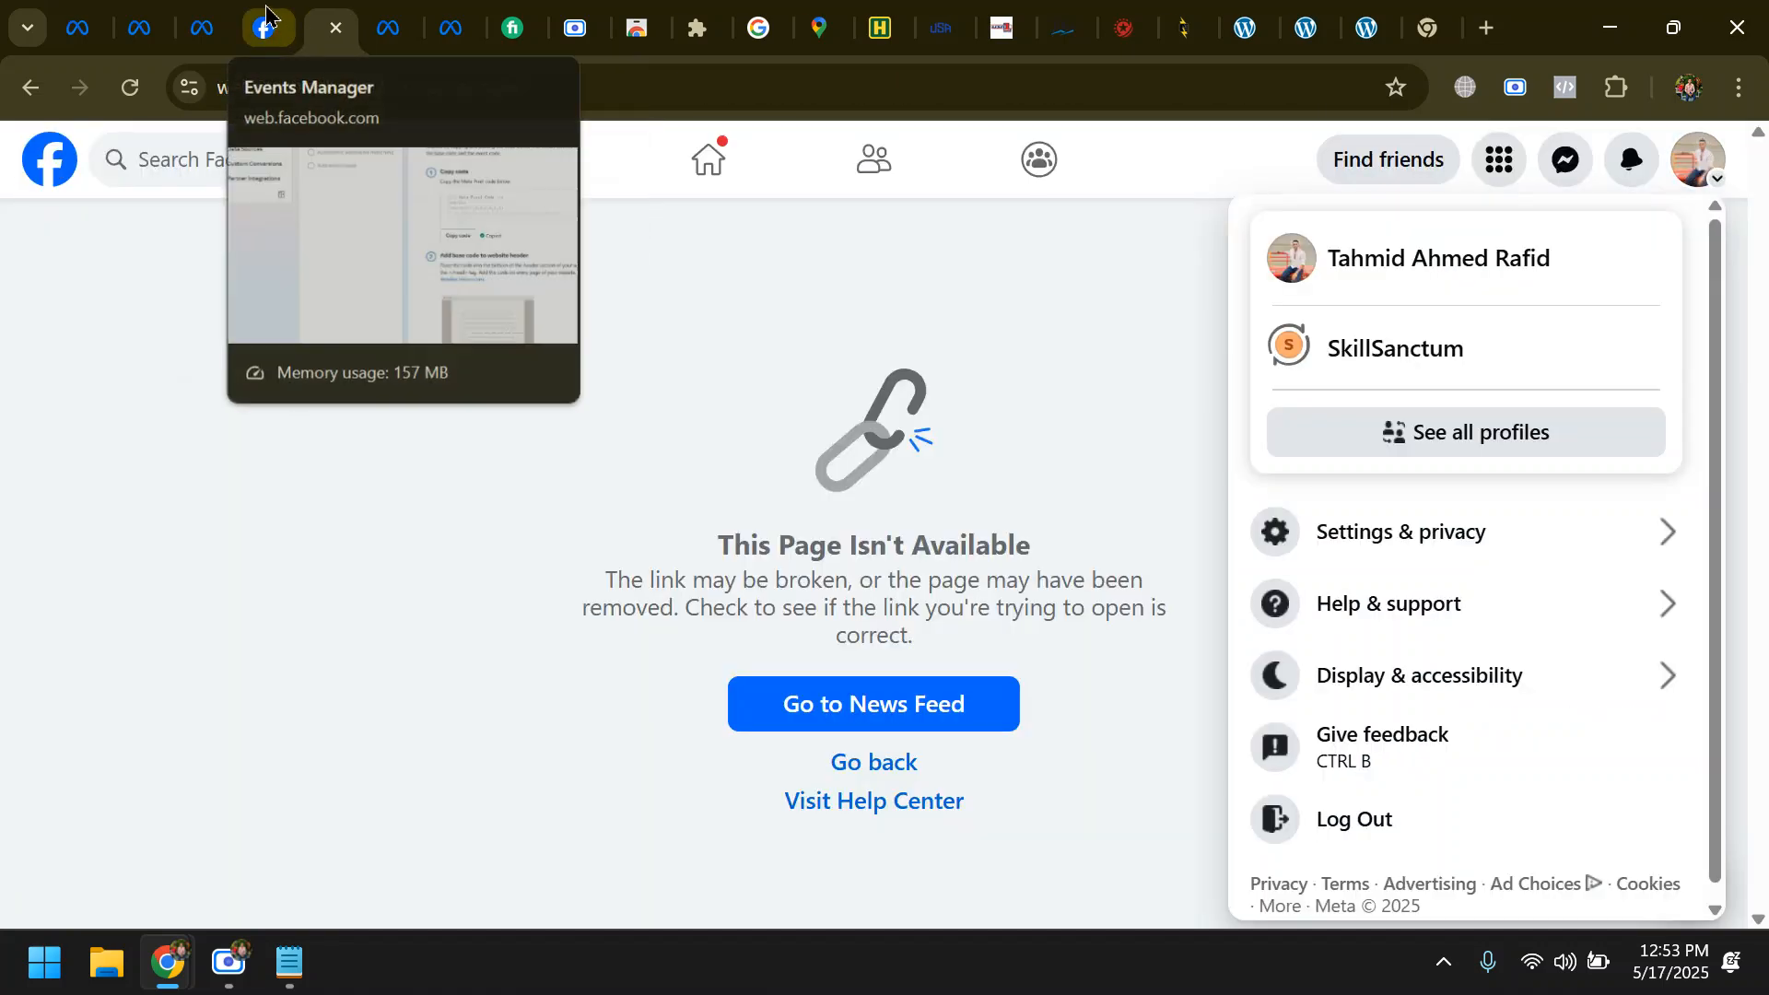
pyautogui.click(290, 35)
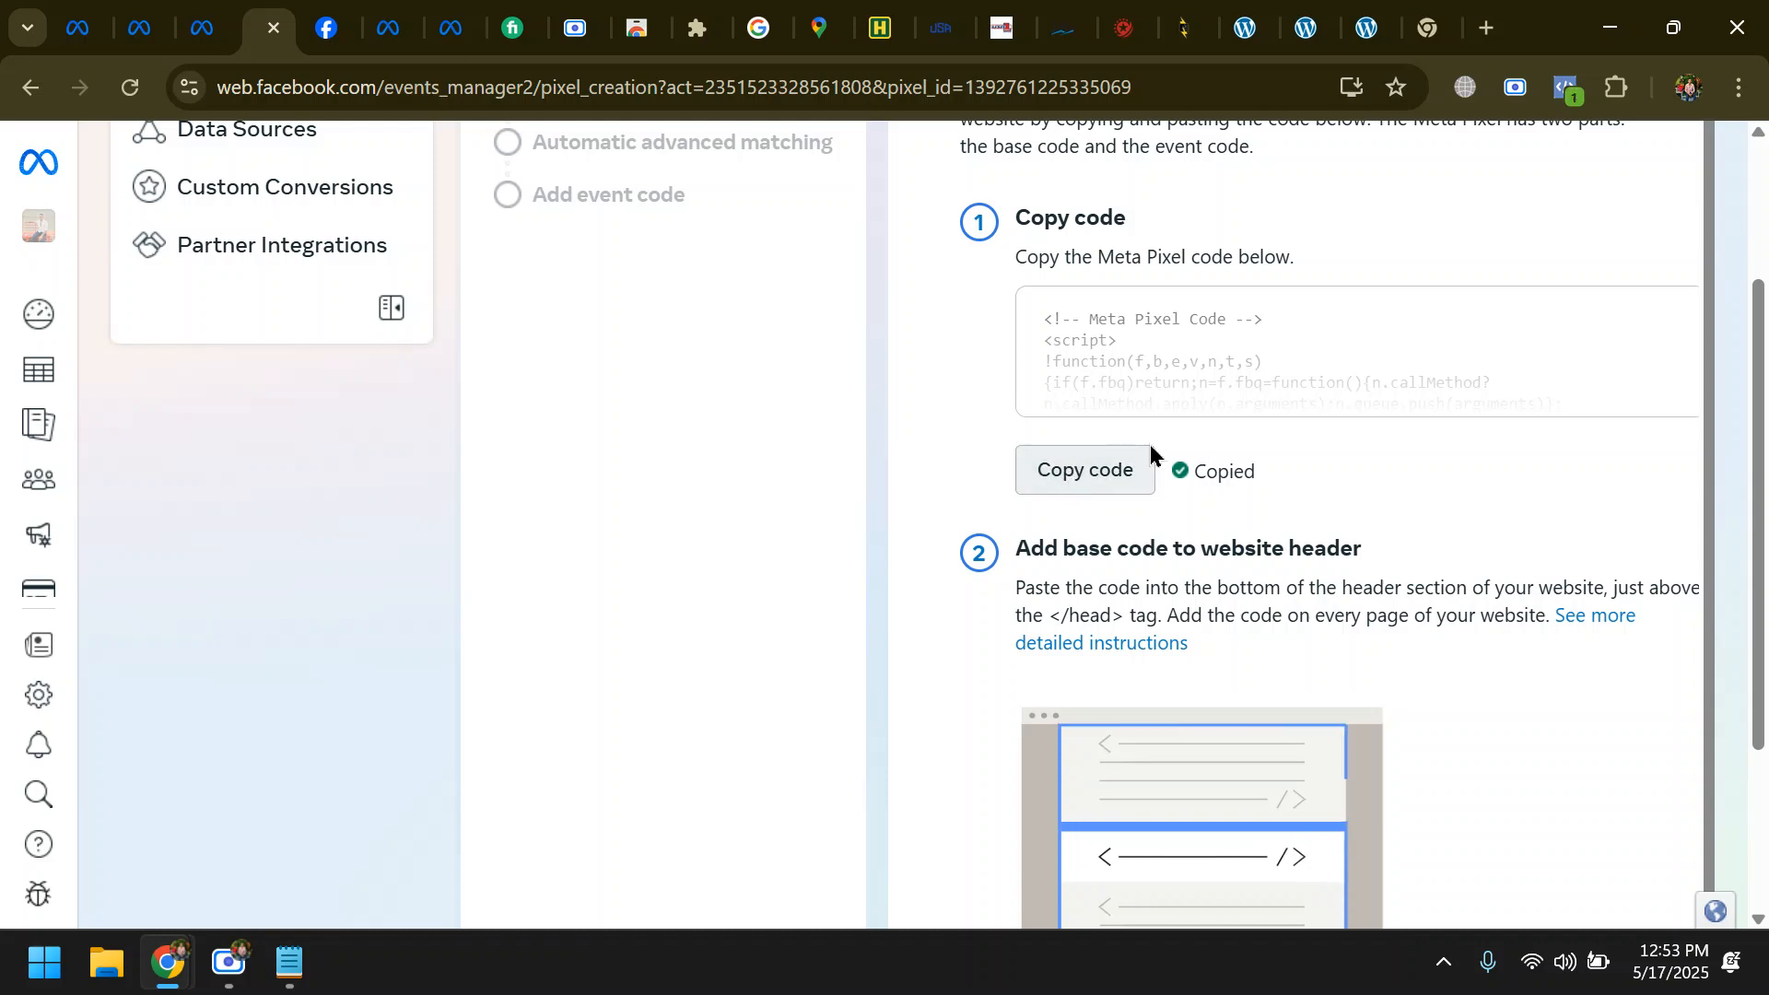
pyautogui.click(1061, 482)
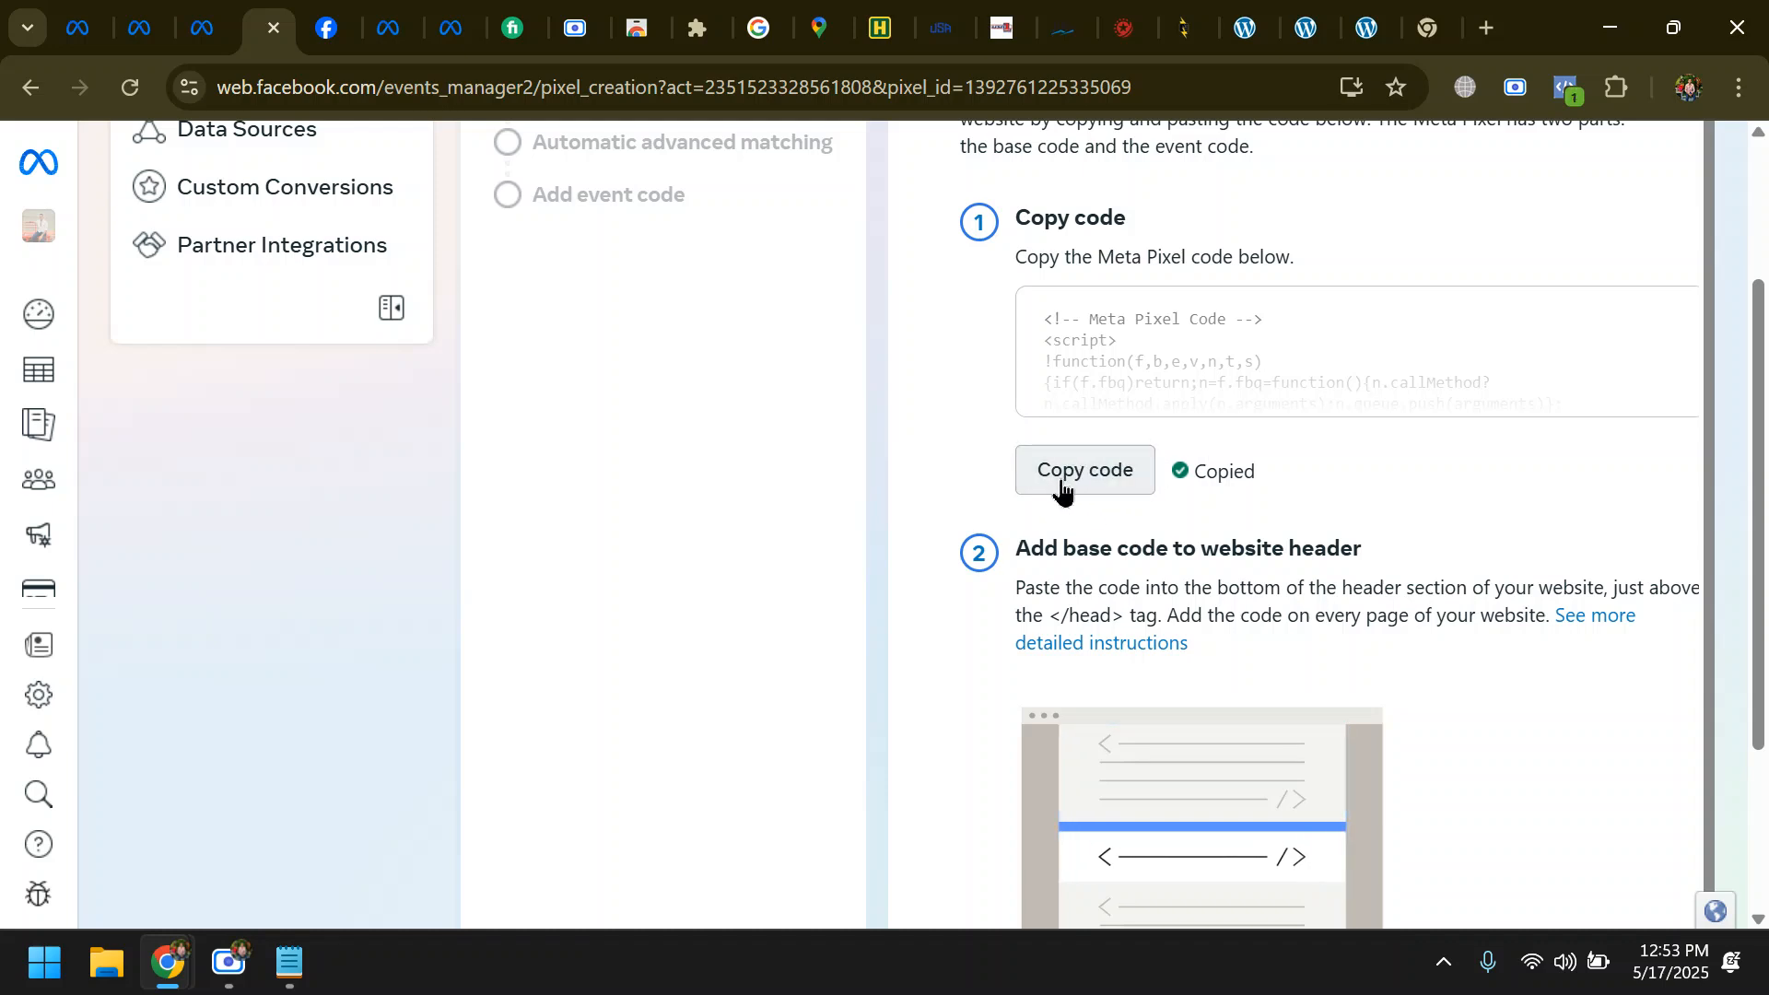
pyautogui.moveTo(237, 985)
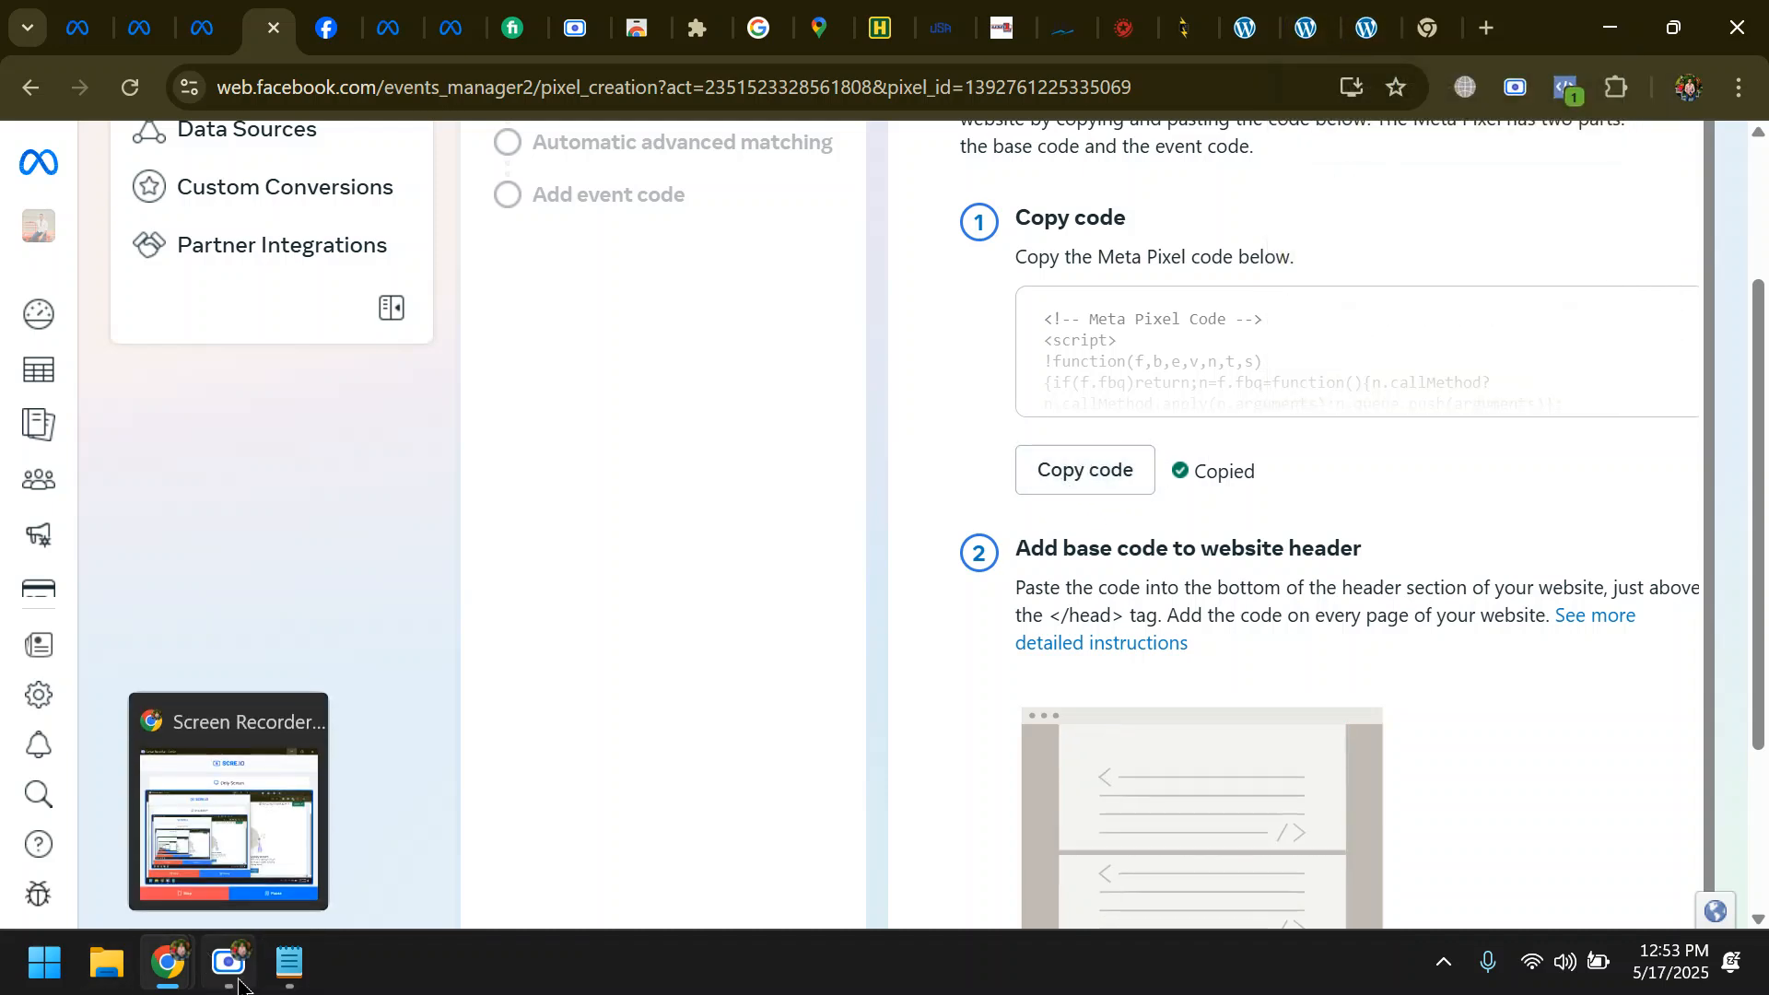
pyautogui.click(242, 843)
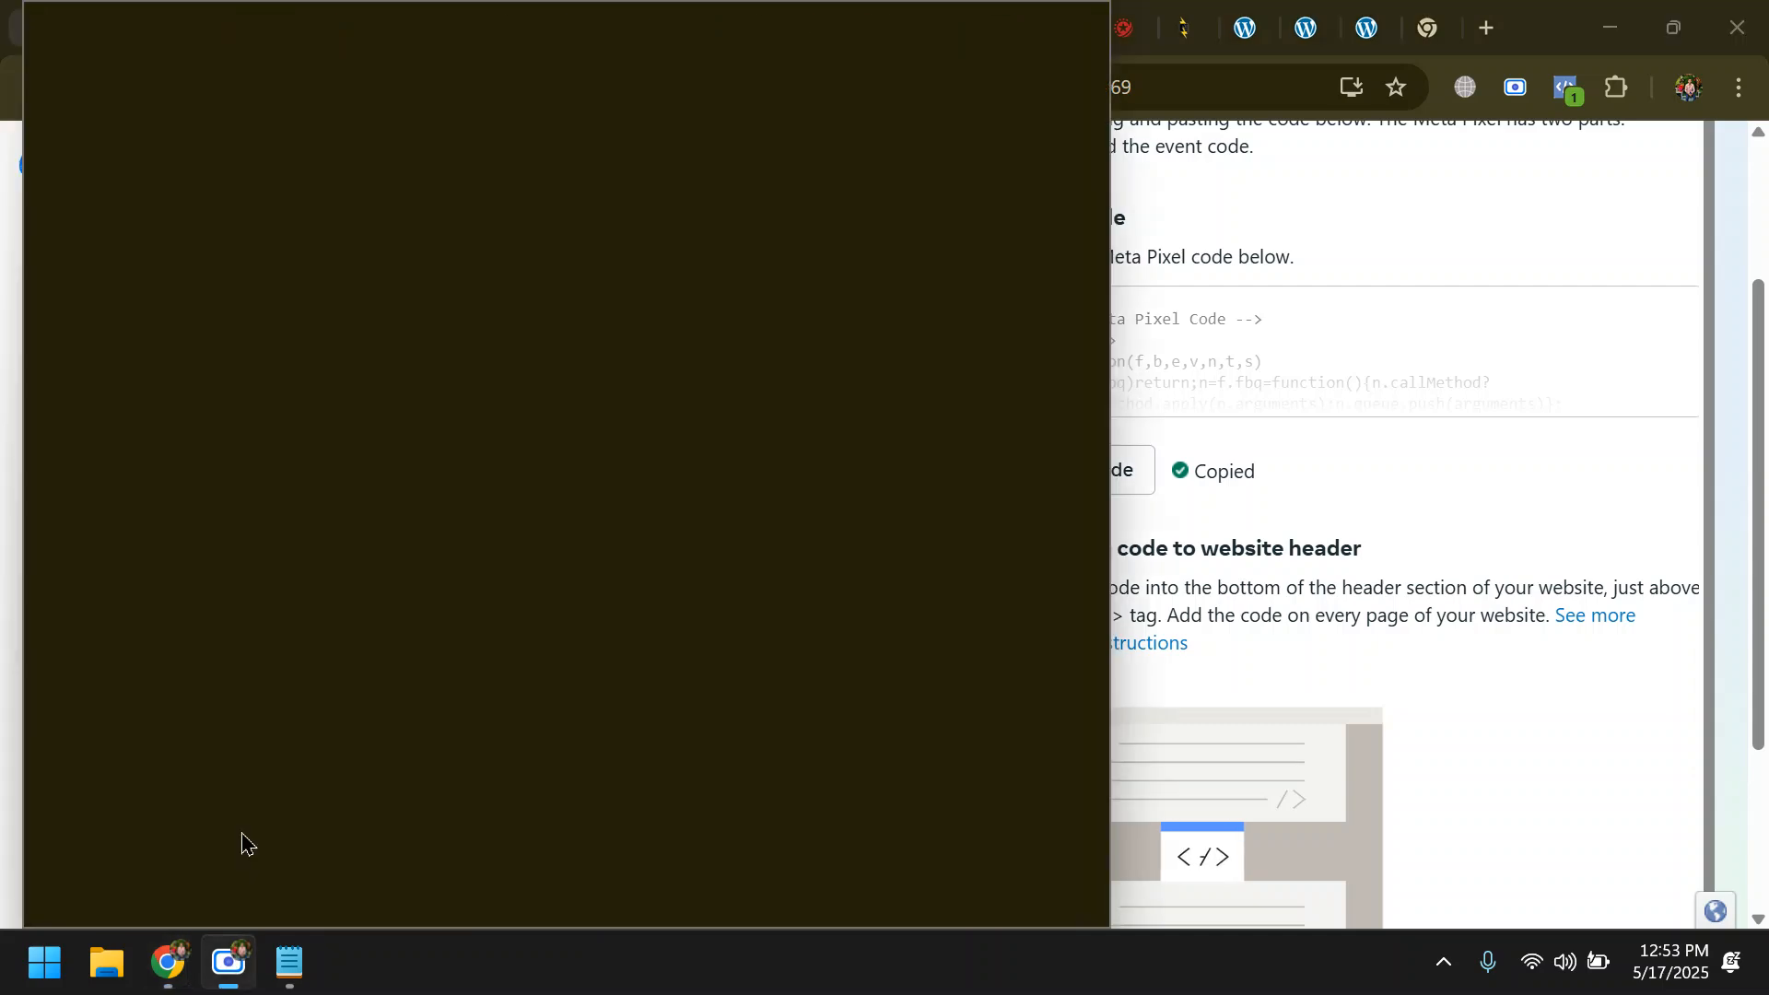
pyautogui.click(955, 33)
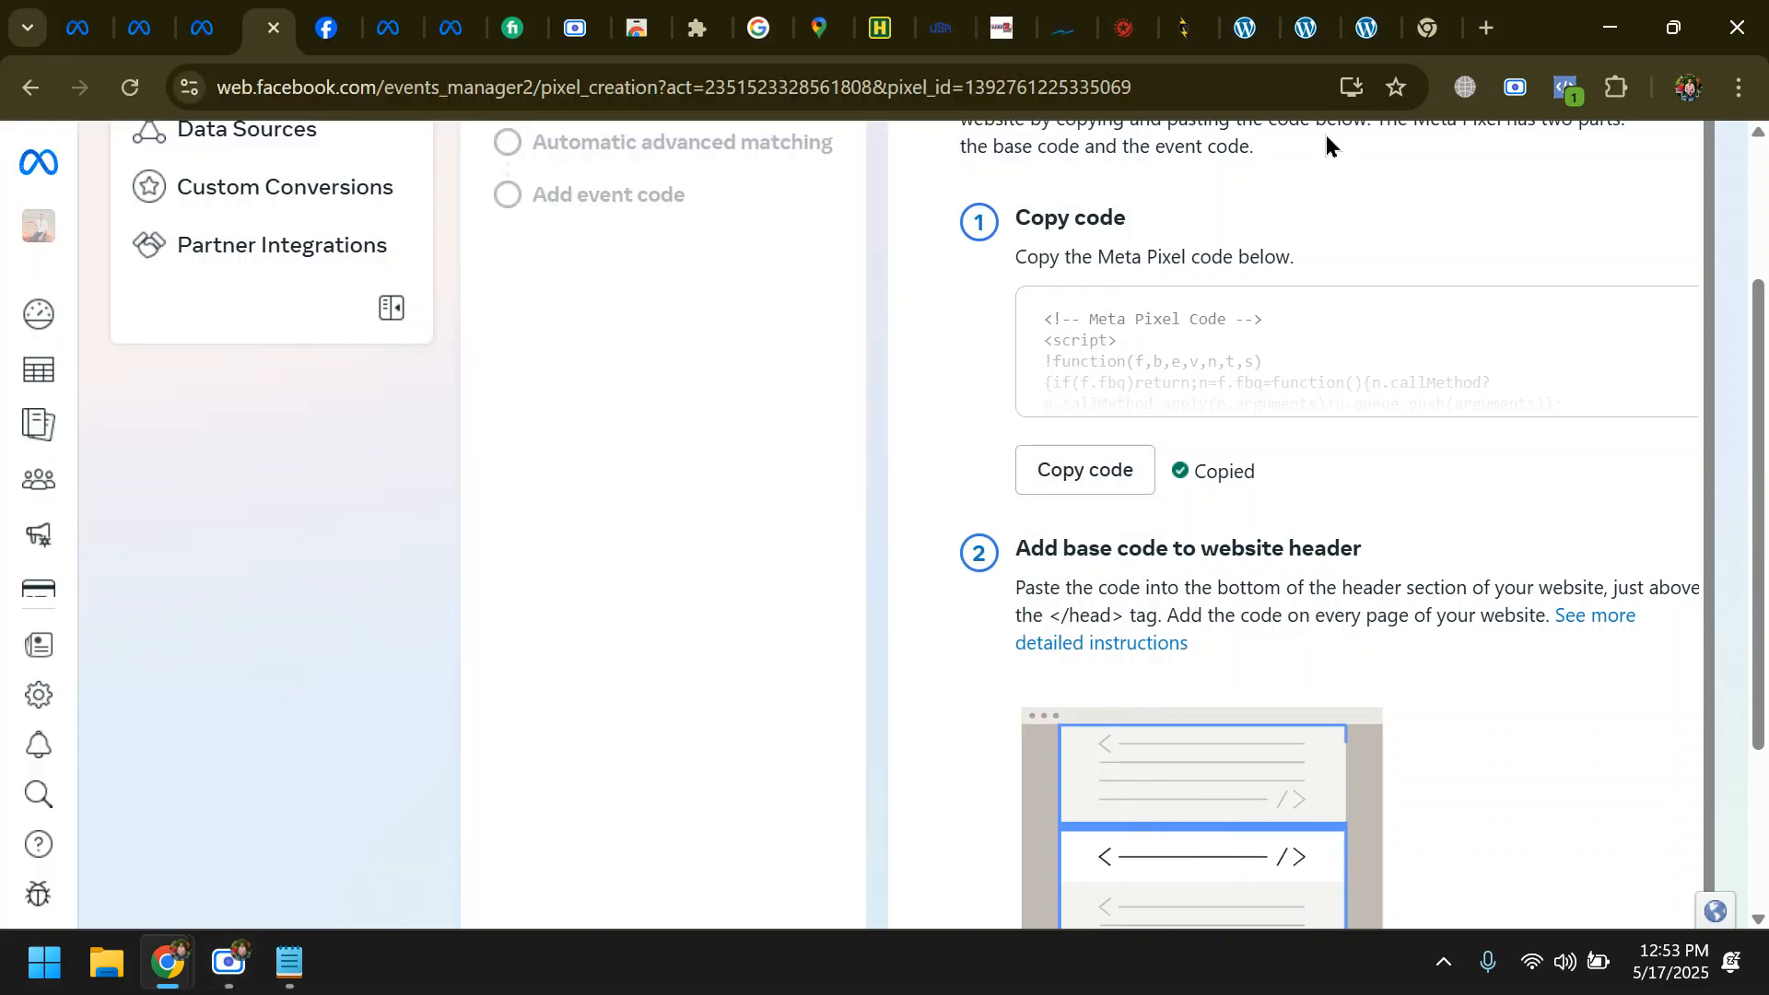
# - Return to the WordPress Theme File Editor and save the updated header.php file
pyautogui.click(1365, 28)
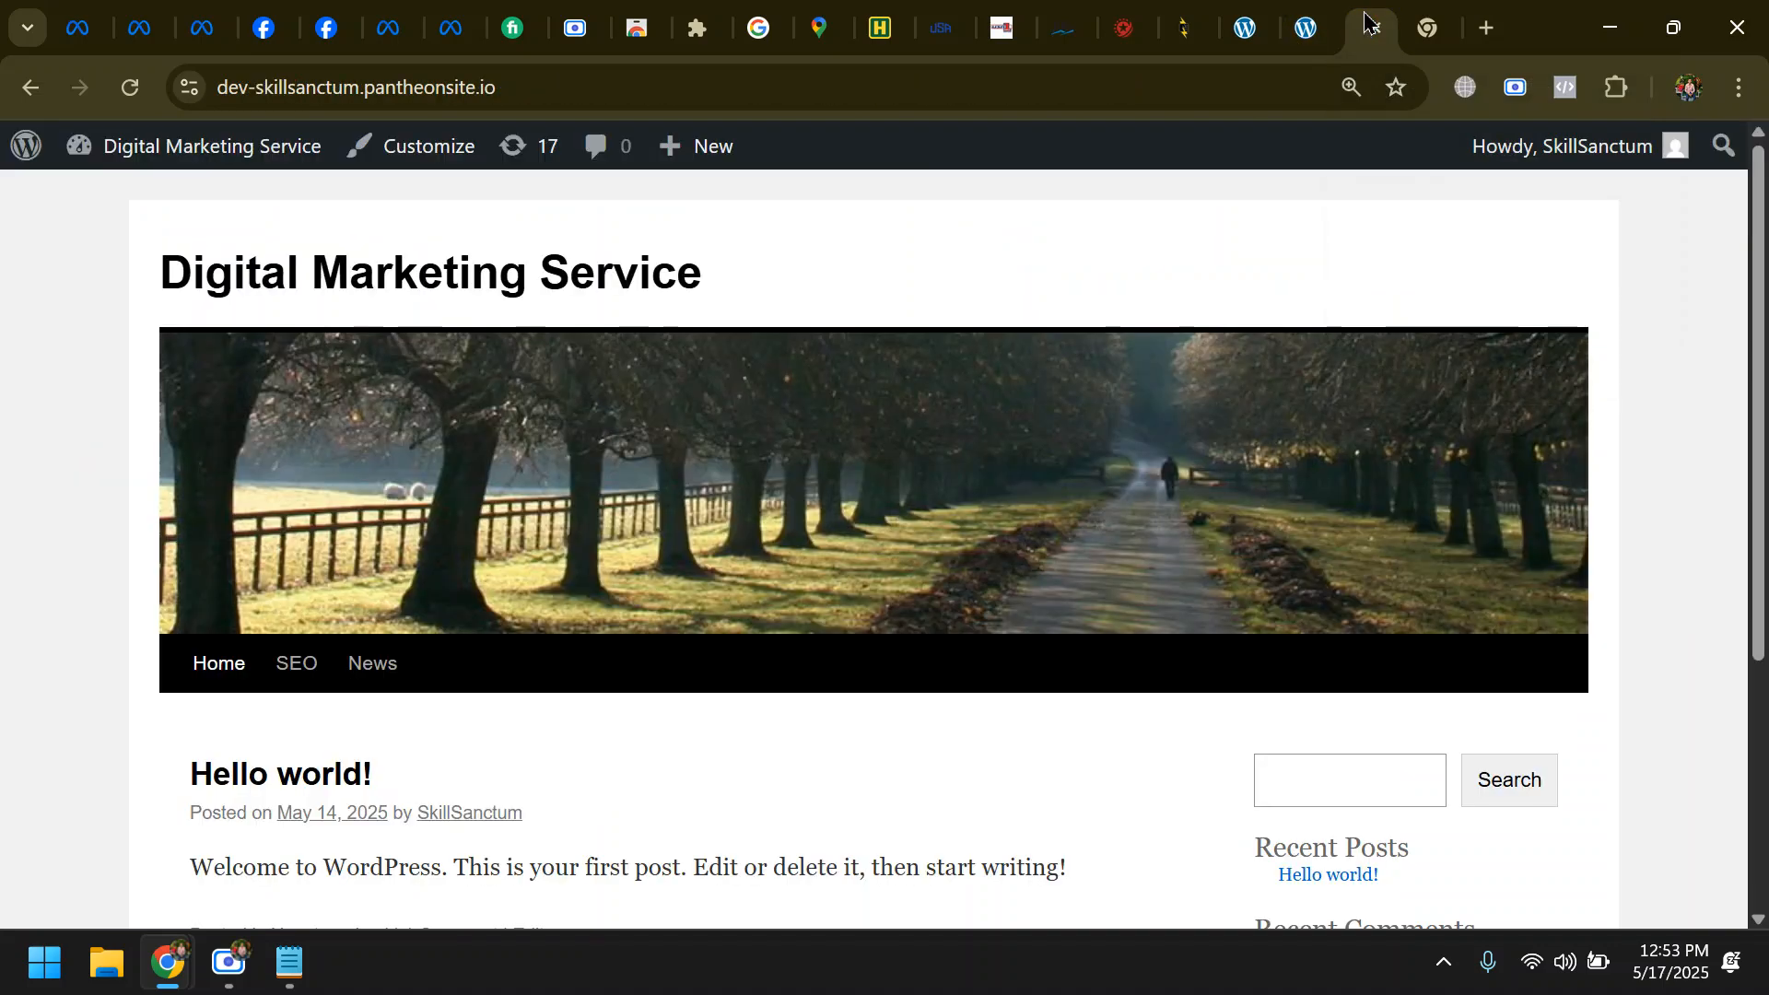
pyautogui.click(1246, 27)
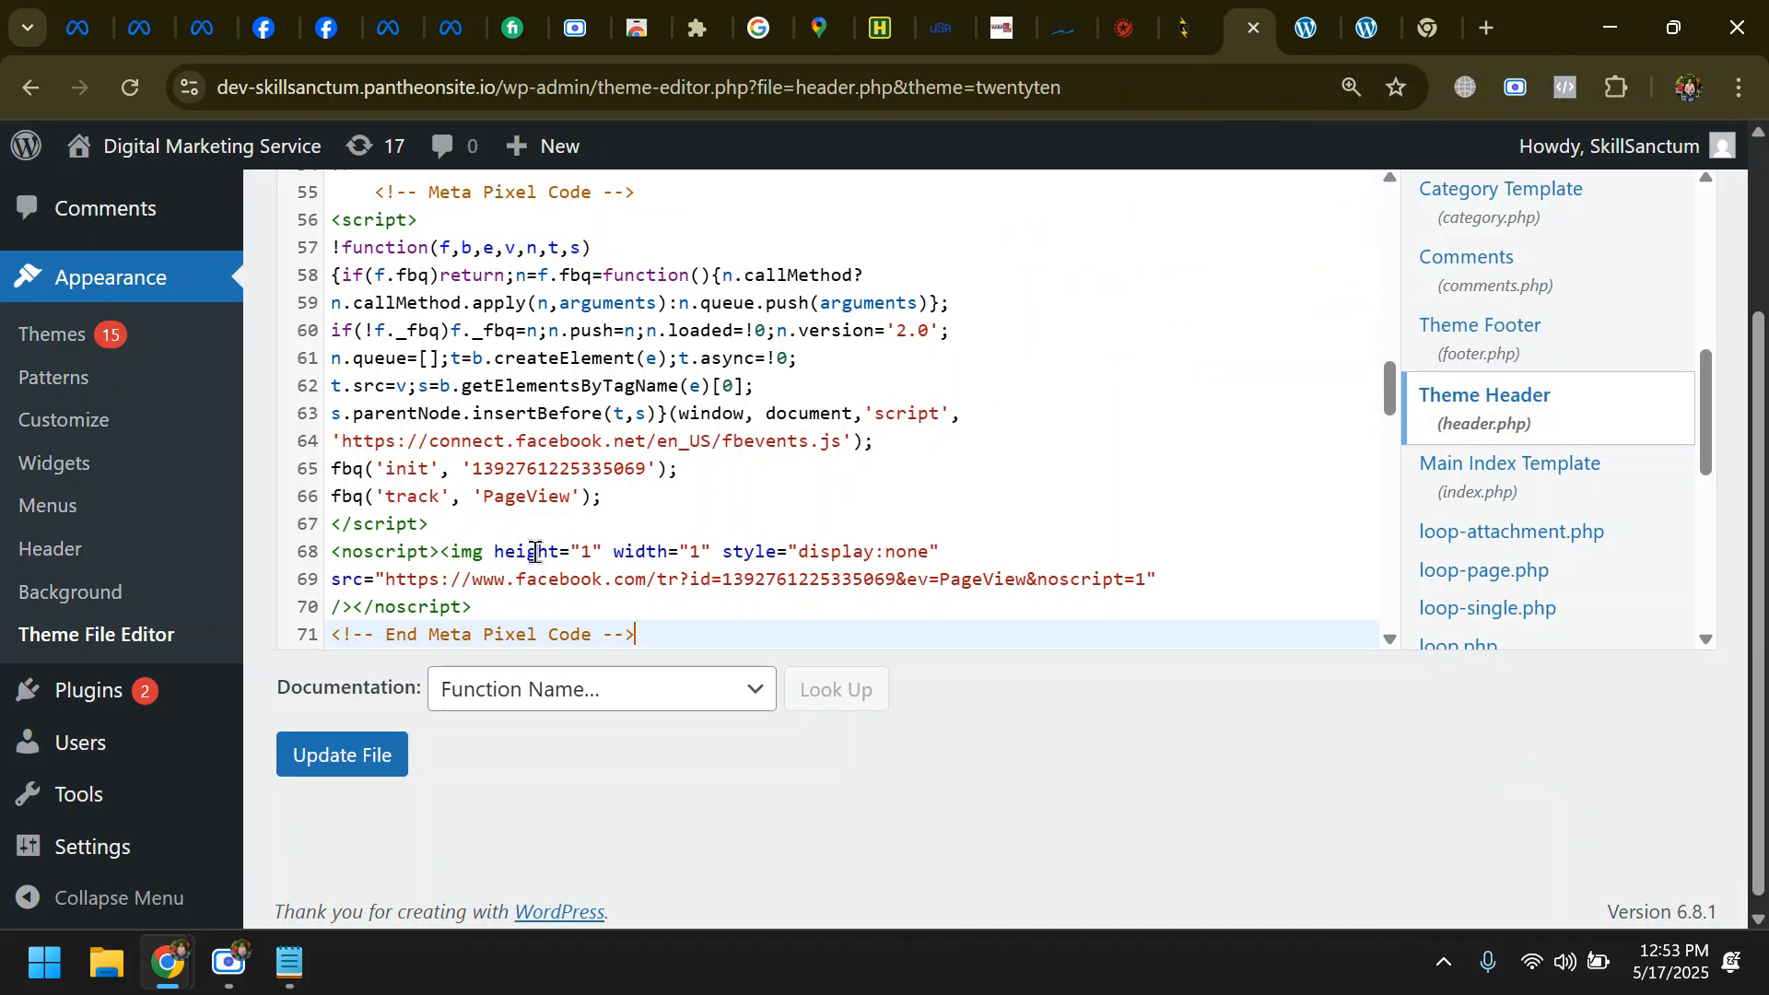
pyautogui.click(383, 756)
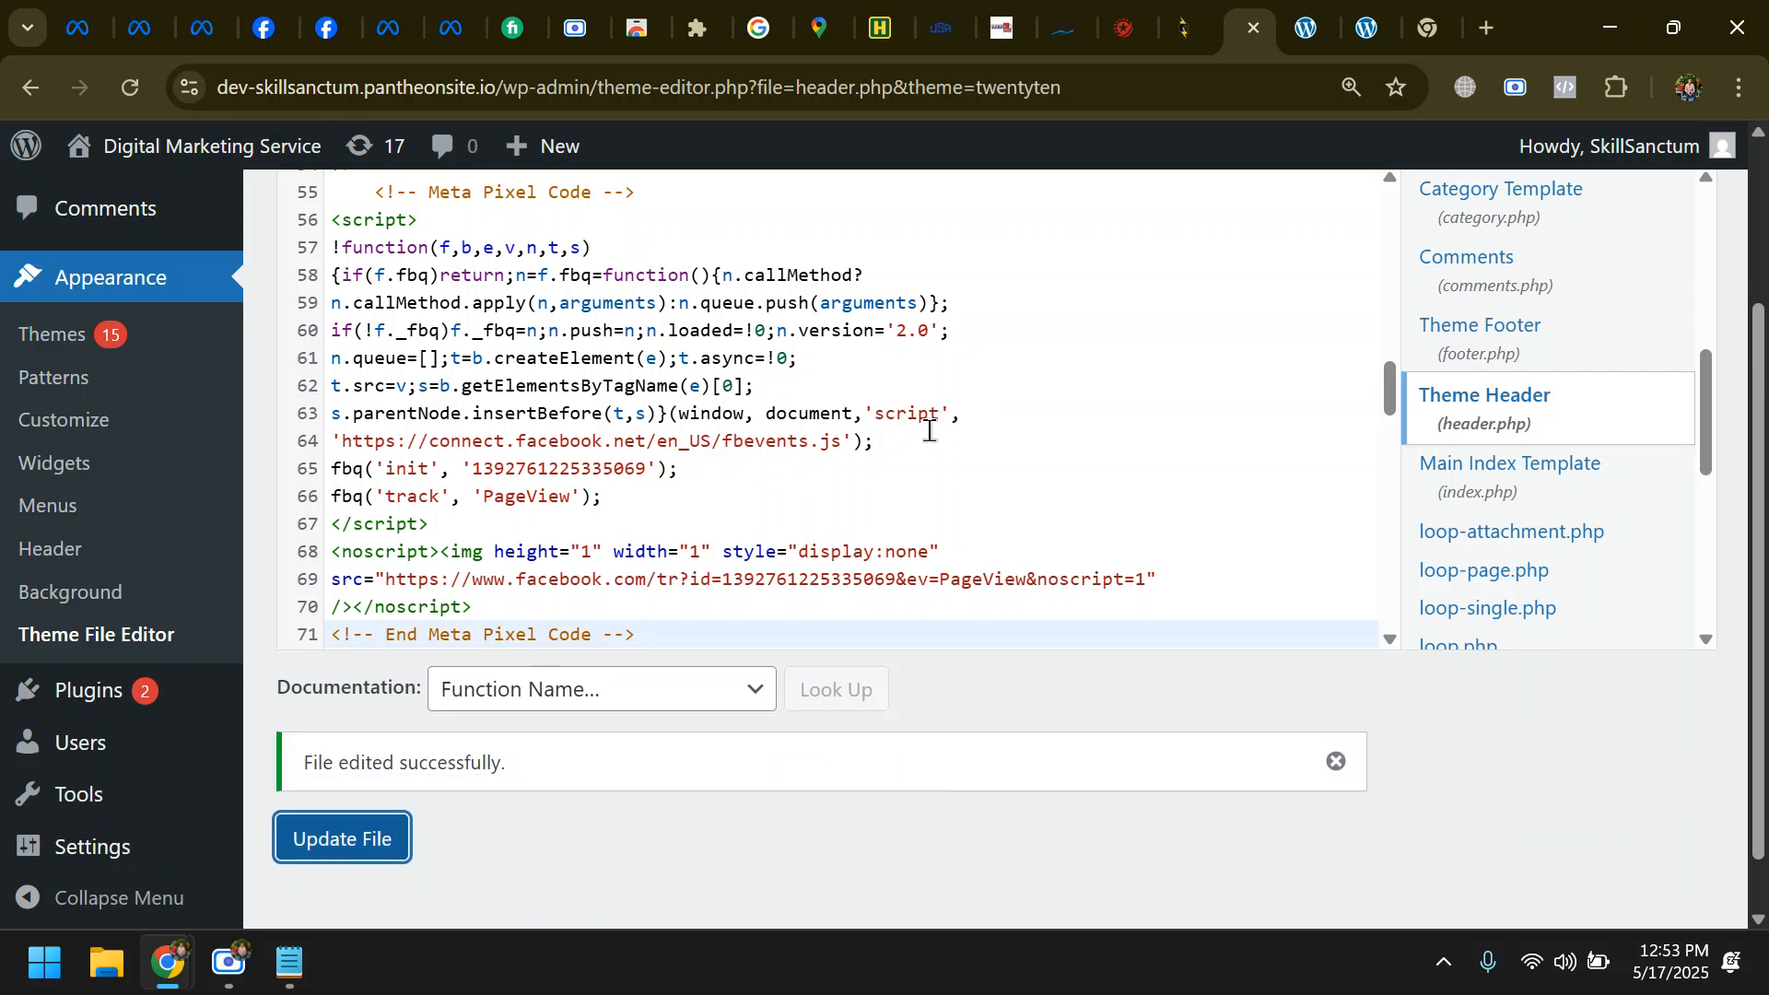
pyautogui.moveTo(306, 770); pyautogui.dragTo(500, 763)
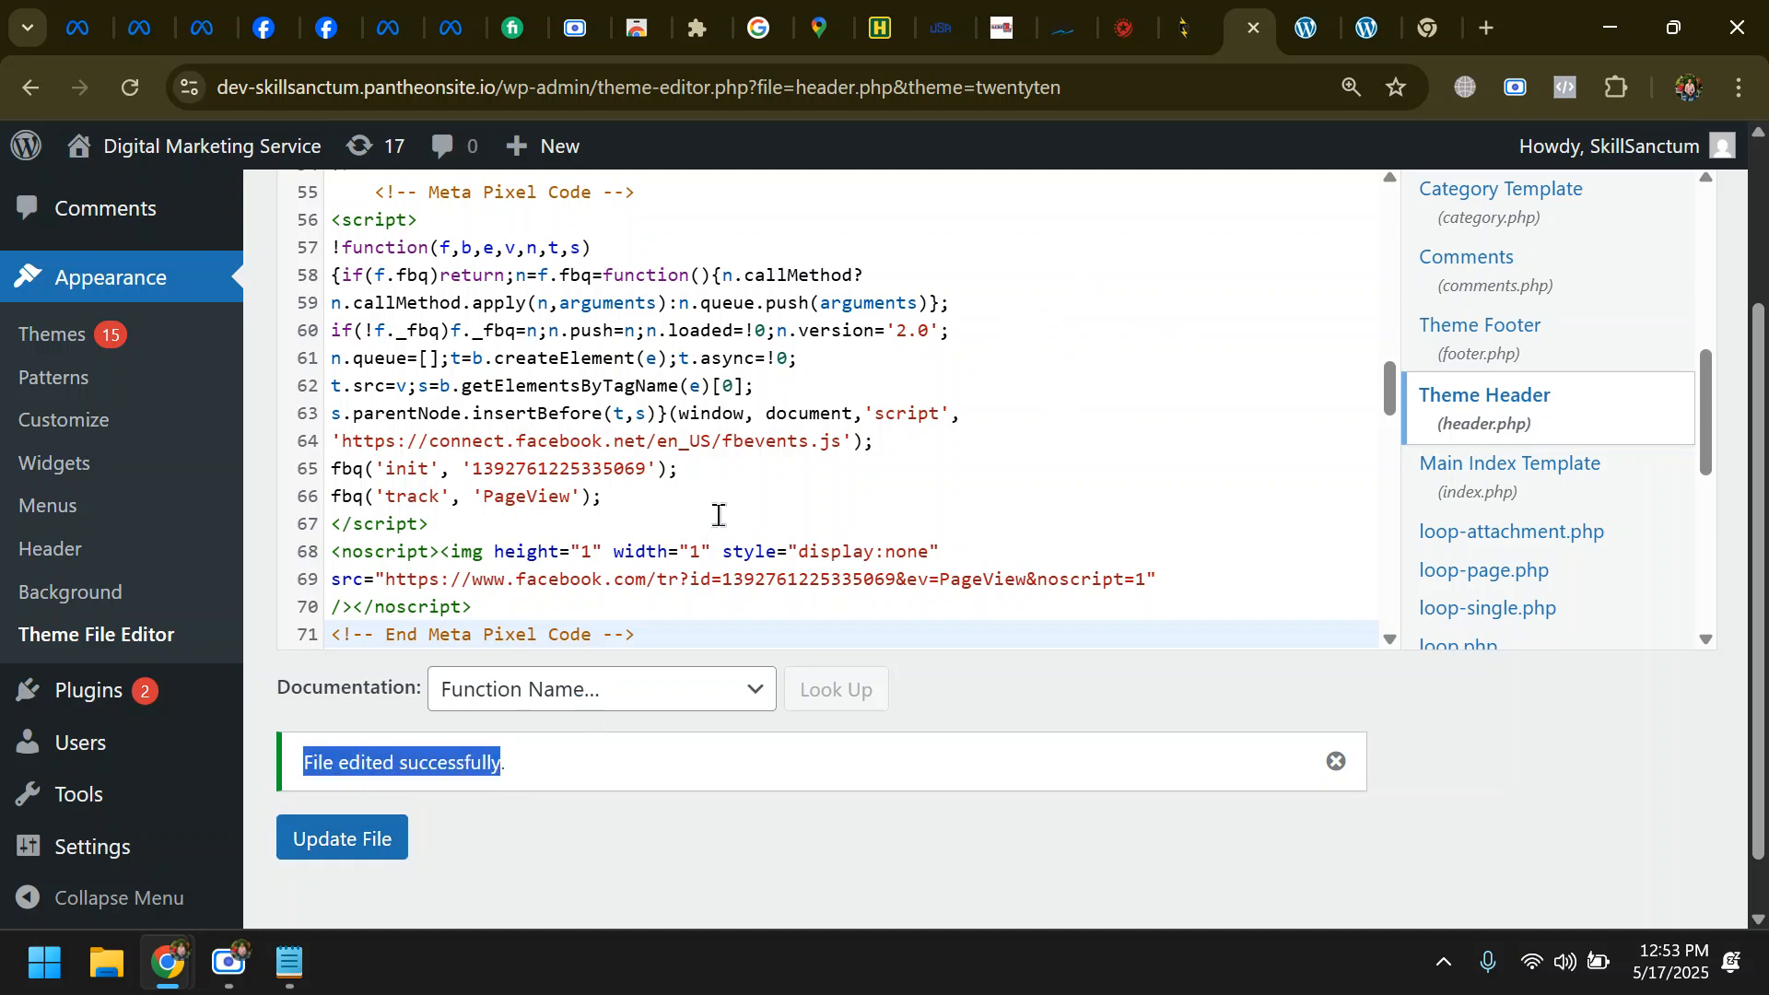
pyautogui.scroll(-20, 718, 515)
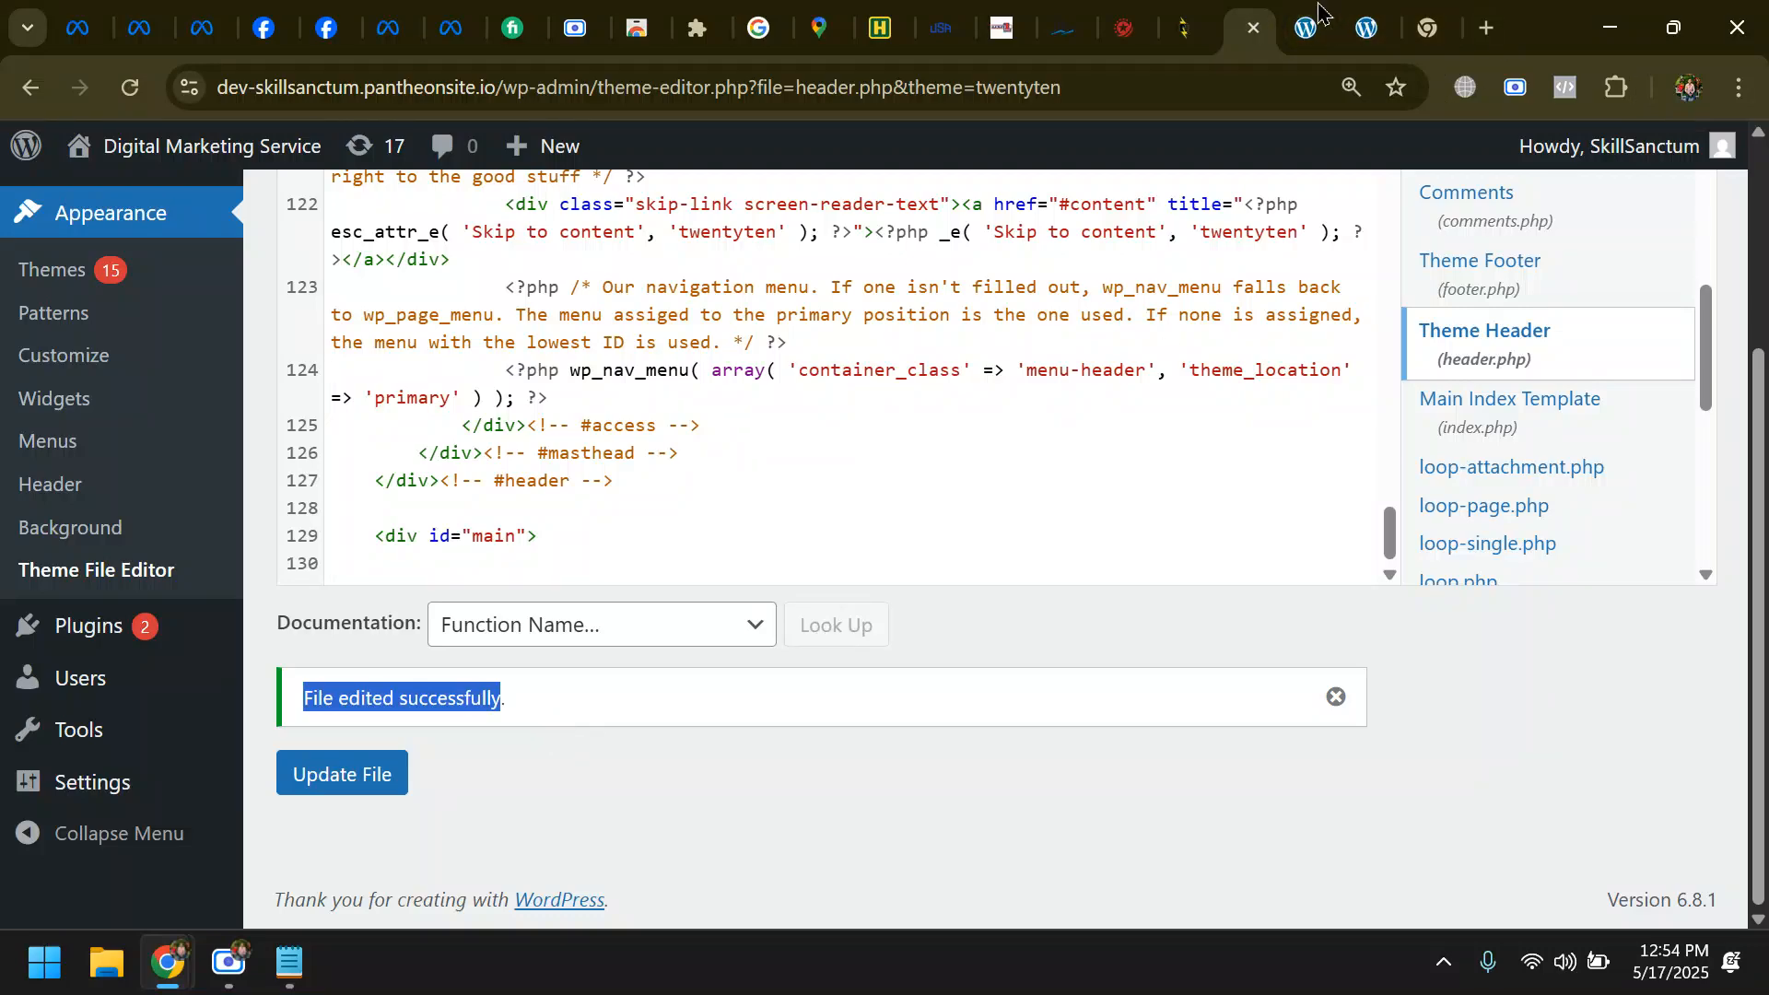
# - Reload the Digital Marketing Service WordPress homepage and check the site for an installed pixel with Meta Pixel Helper
pyautogui.click(1363, 17)
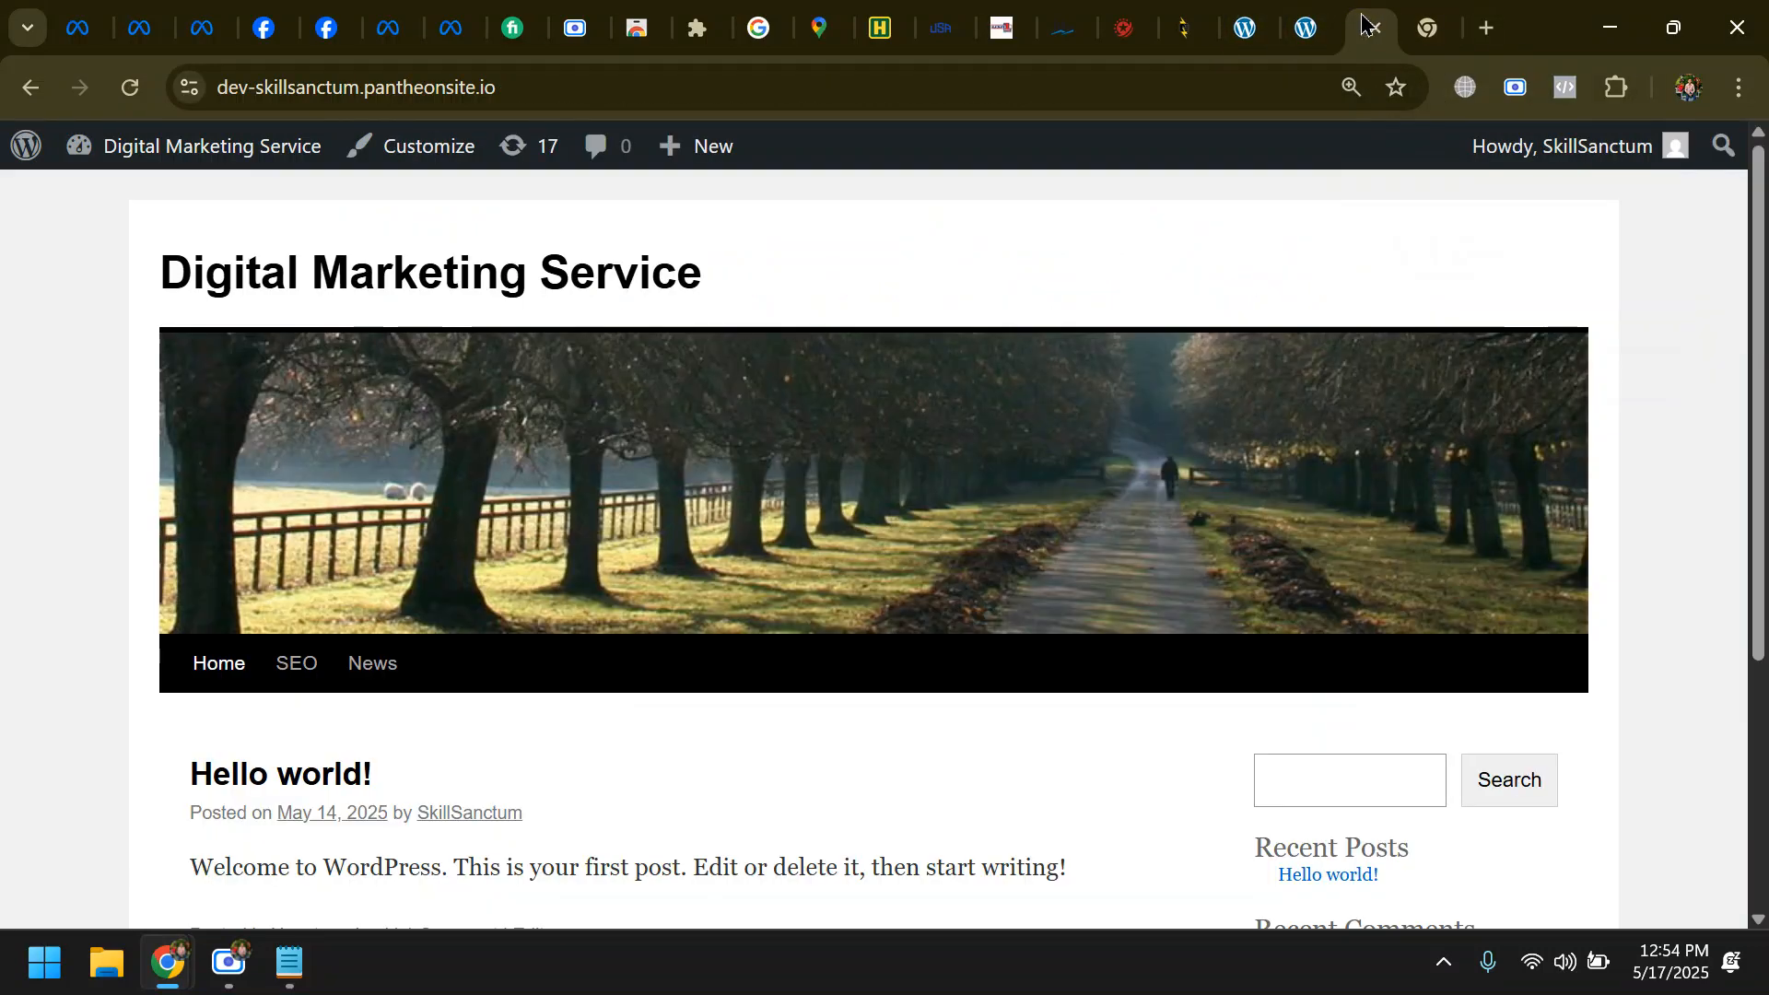
pyautogui.click(130, 86)
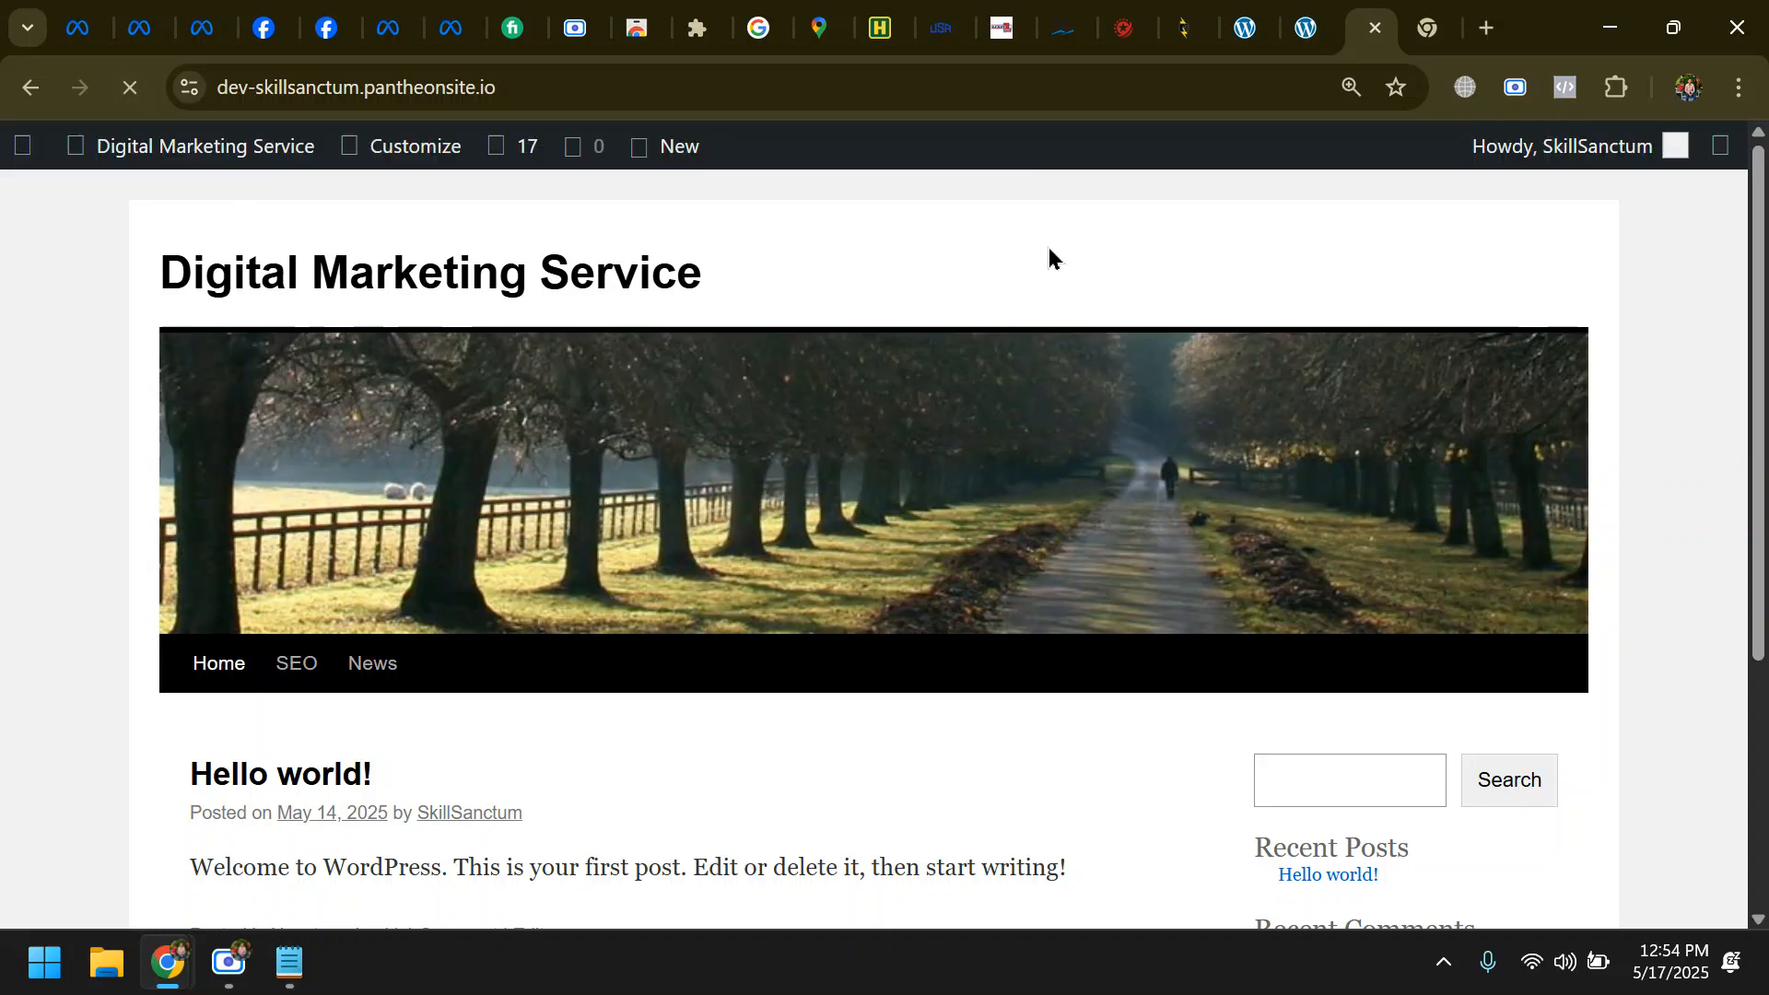
pyautogui.click(1567, 89)
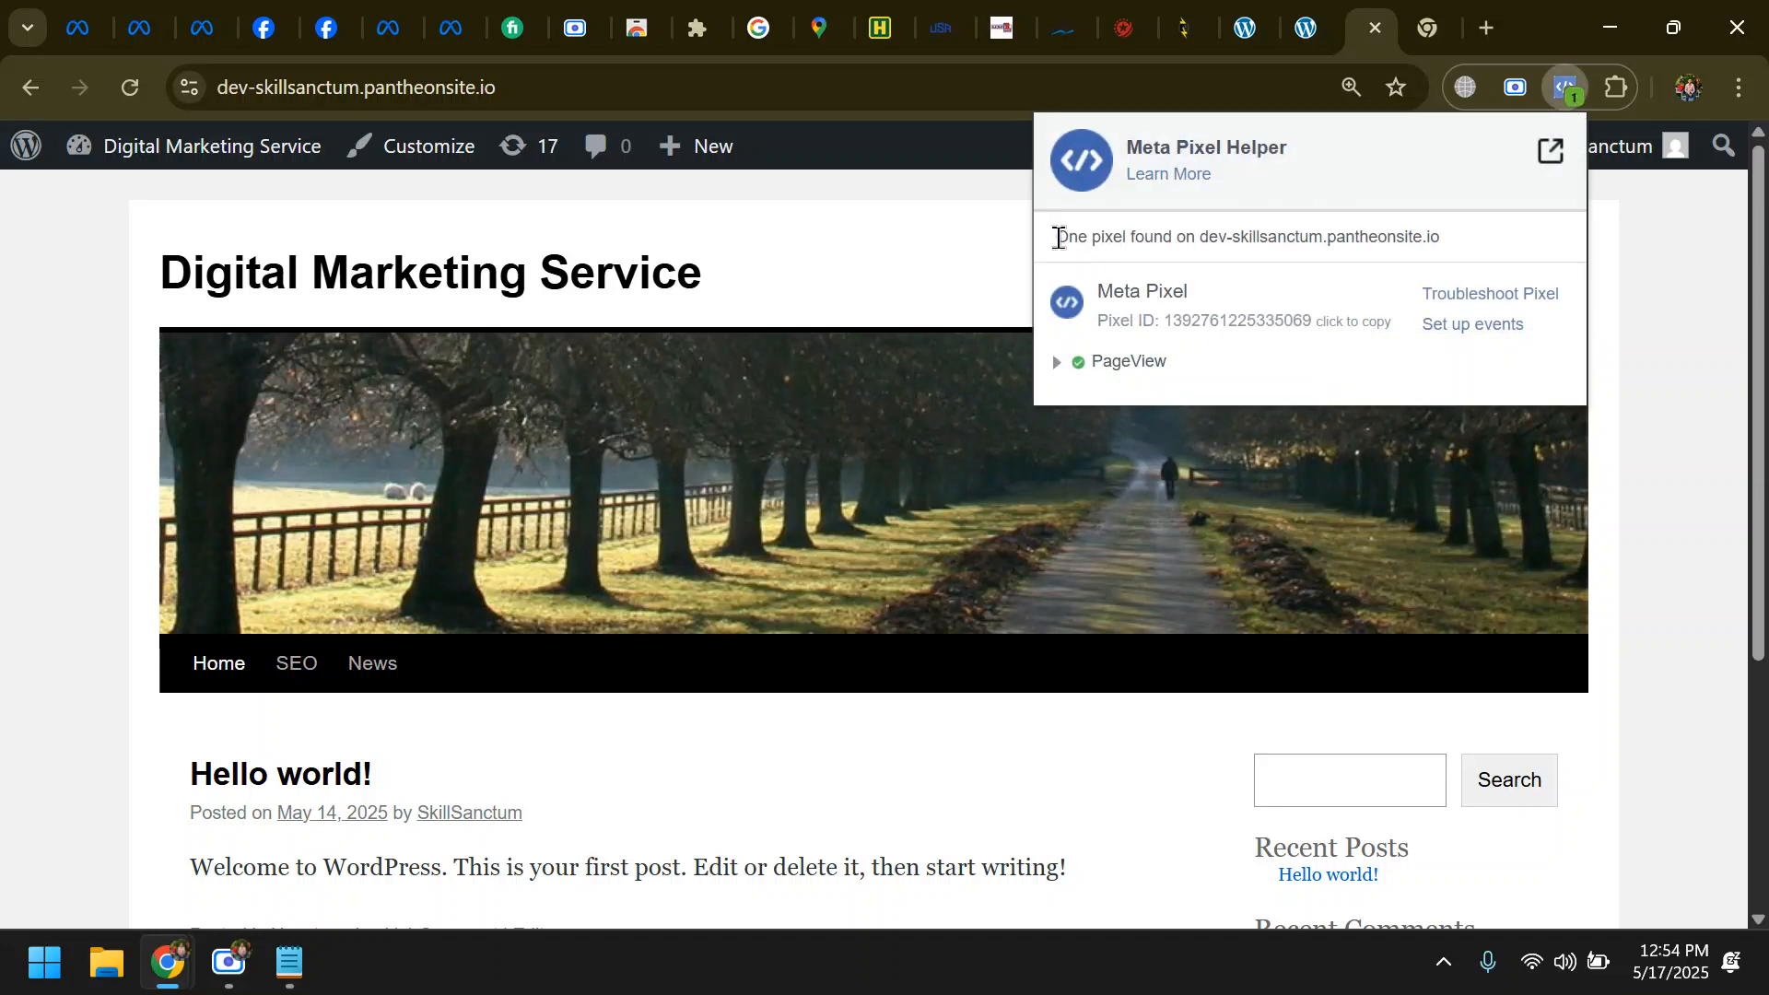
pyautogui.moveTo(1058, 238); pyautogui.dragTo(1174, 232)
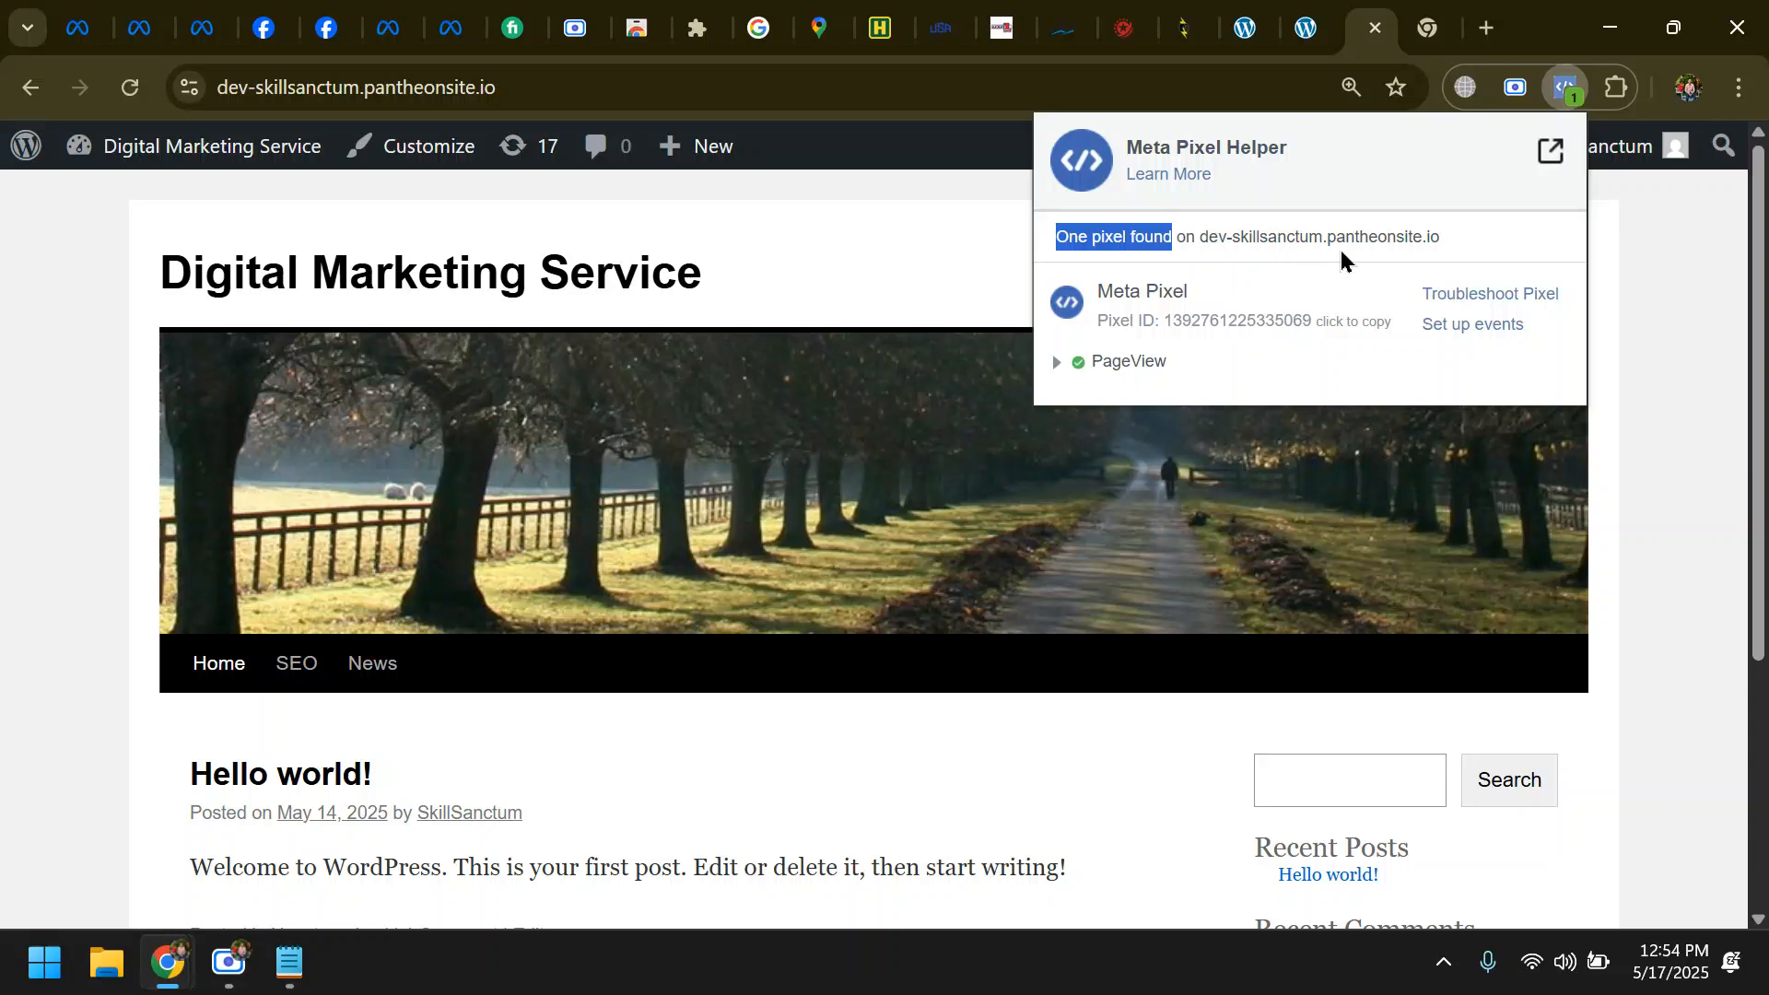
pyautogui.moveTo(1466, 230); pyautogui.dragTo(1185, 265)
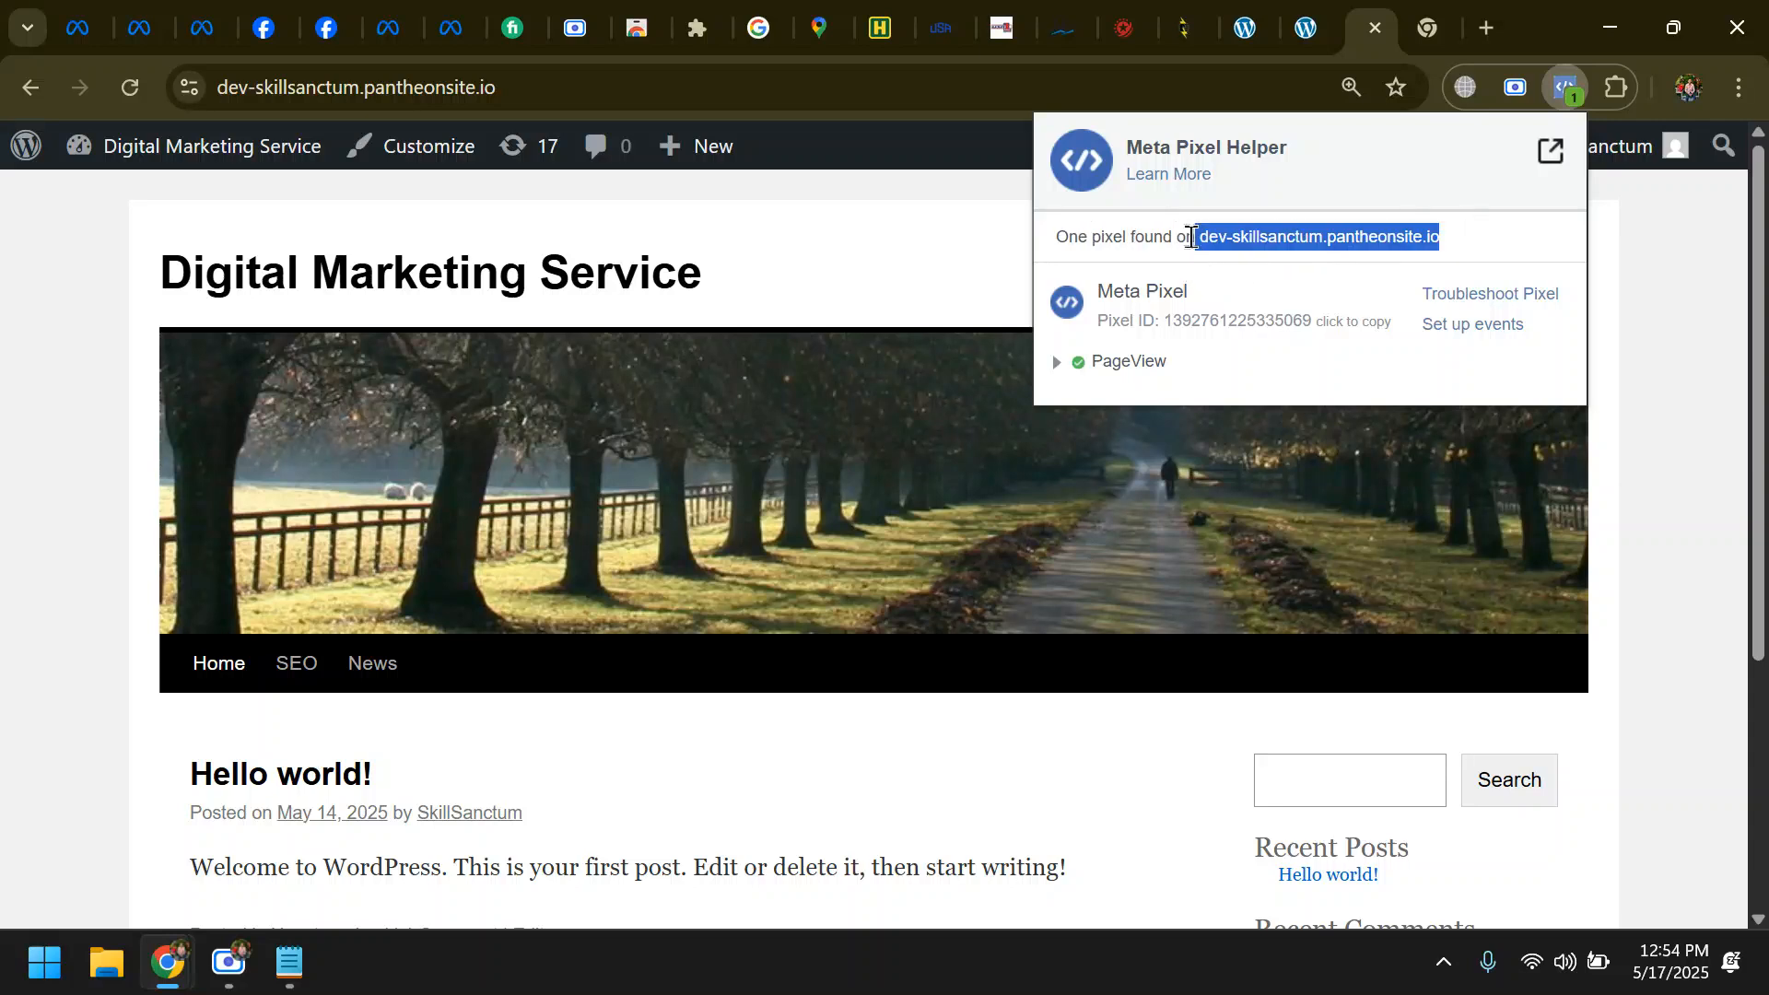
pyautogui.click(227, 963)
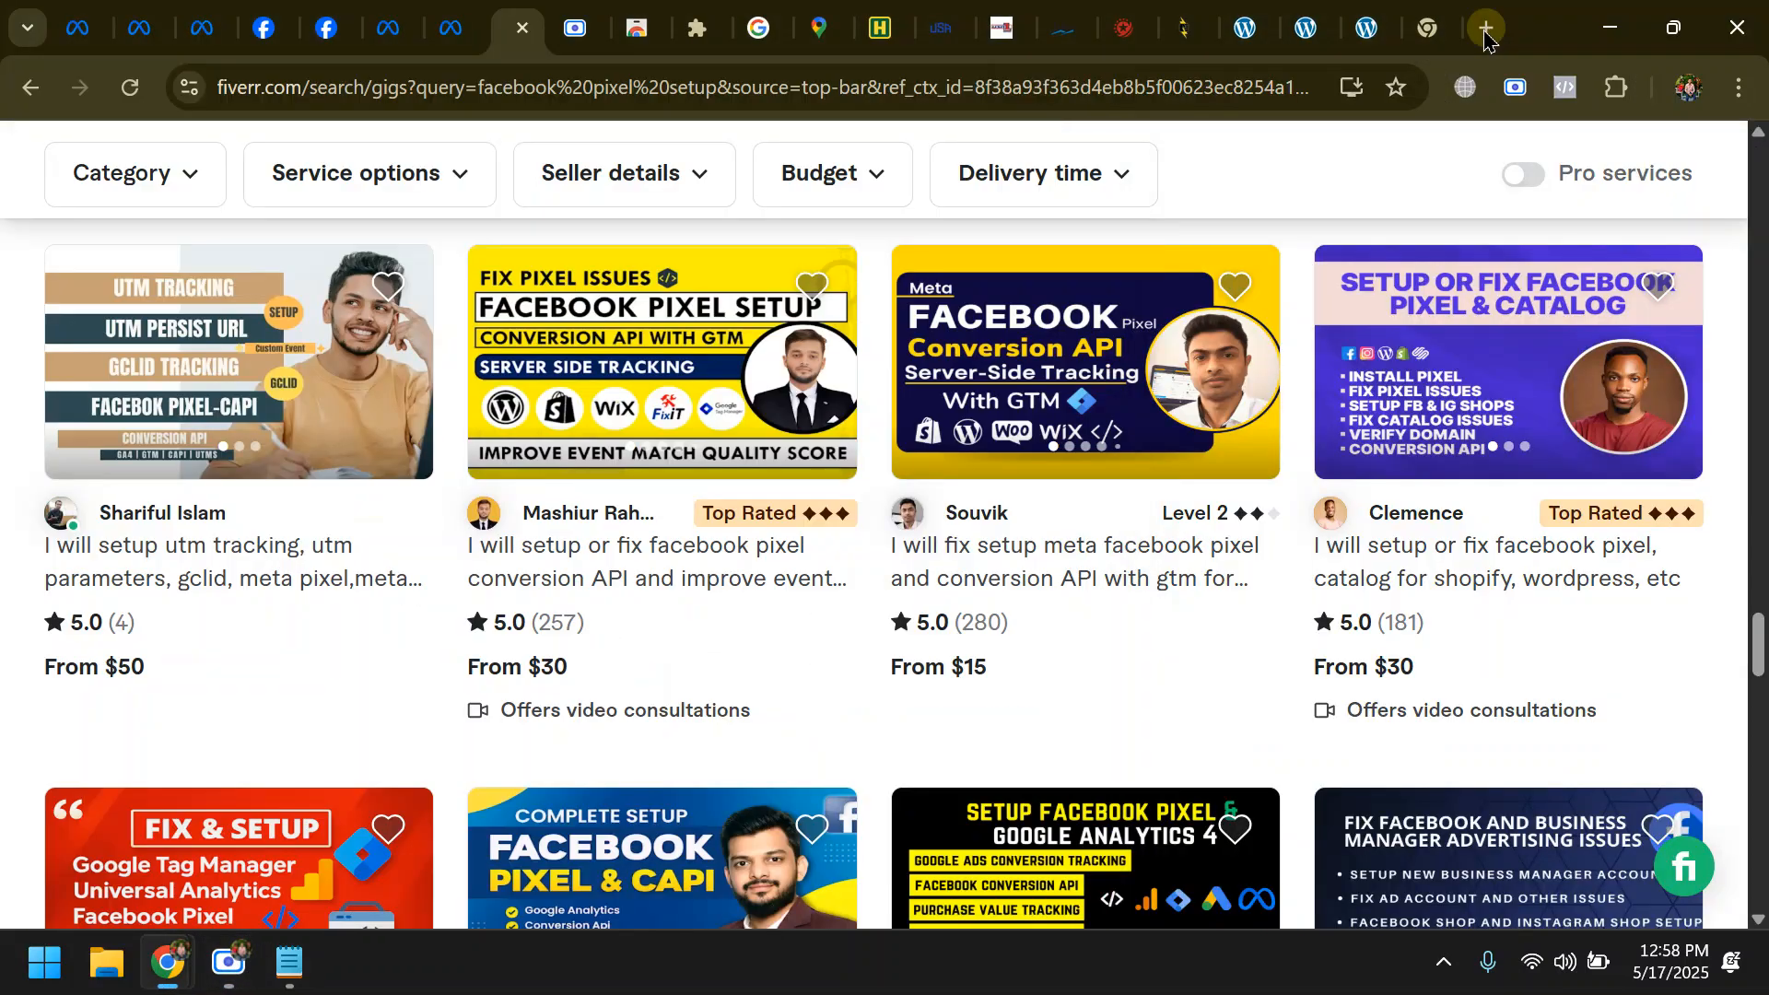
# - Open Blogger from the Google apps in a new tab and choose the second listed Google account
pyautogui.click(1486, 28)
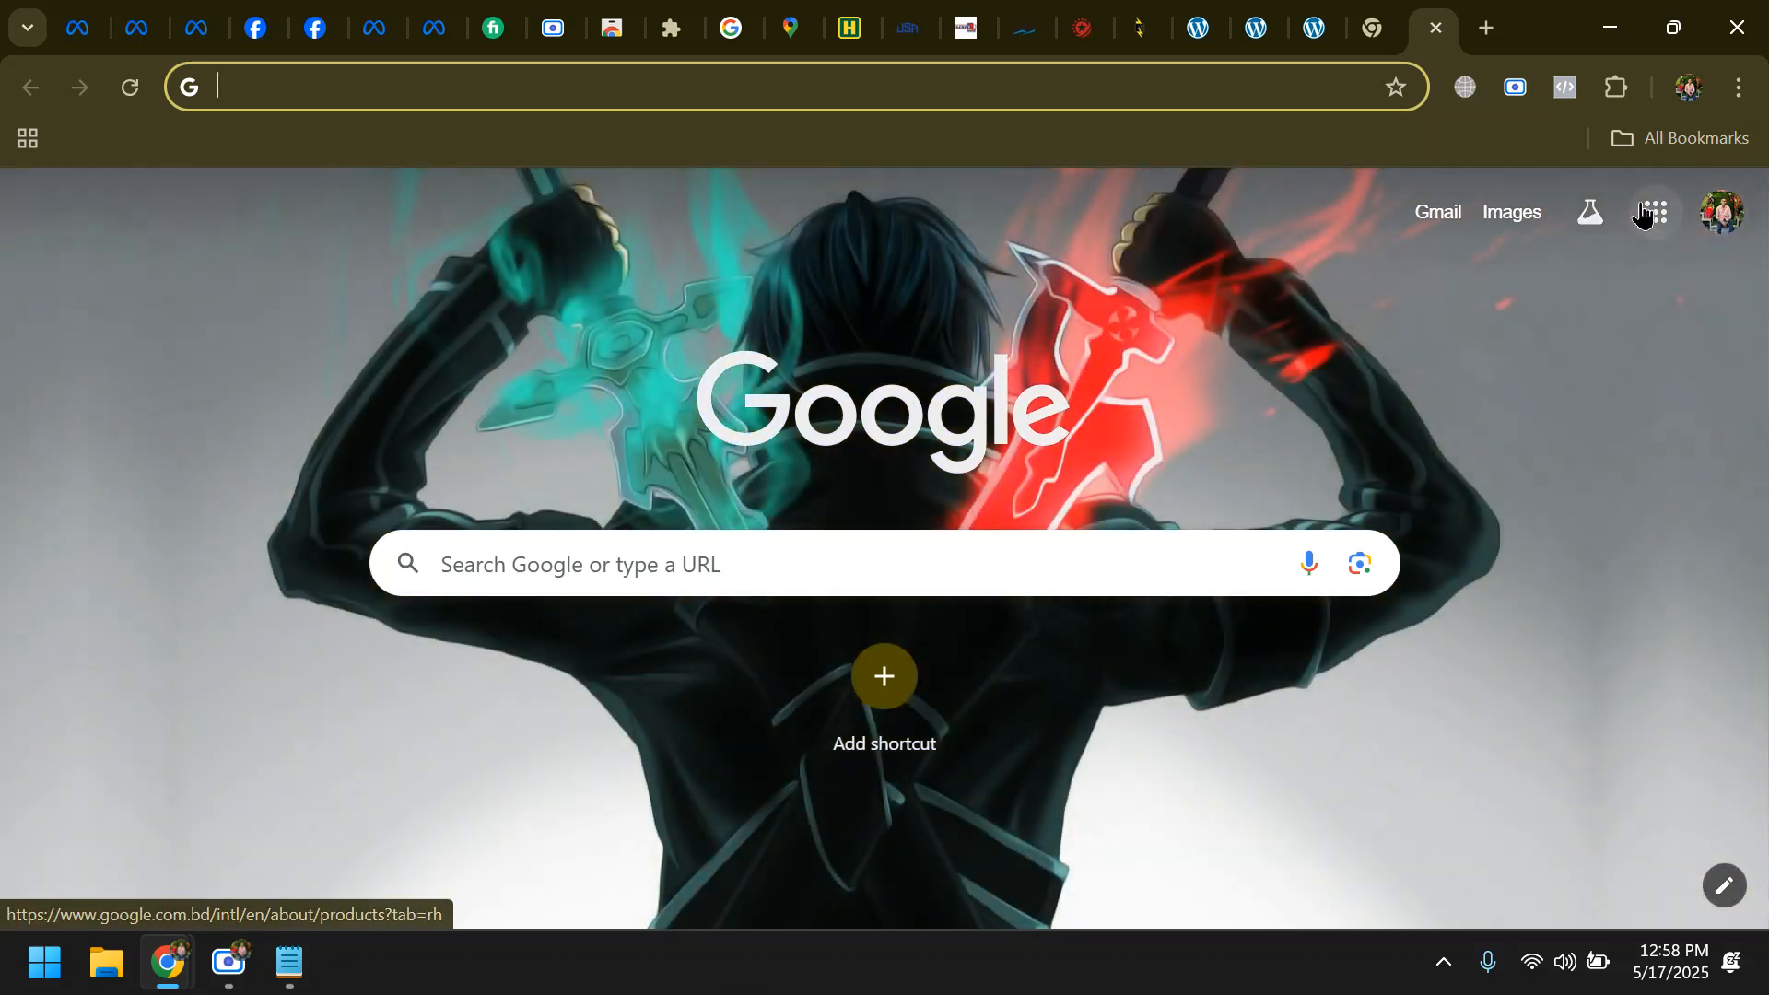
pyautogui.click(1655, 212)
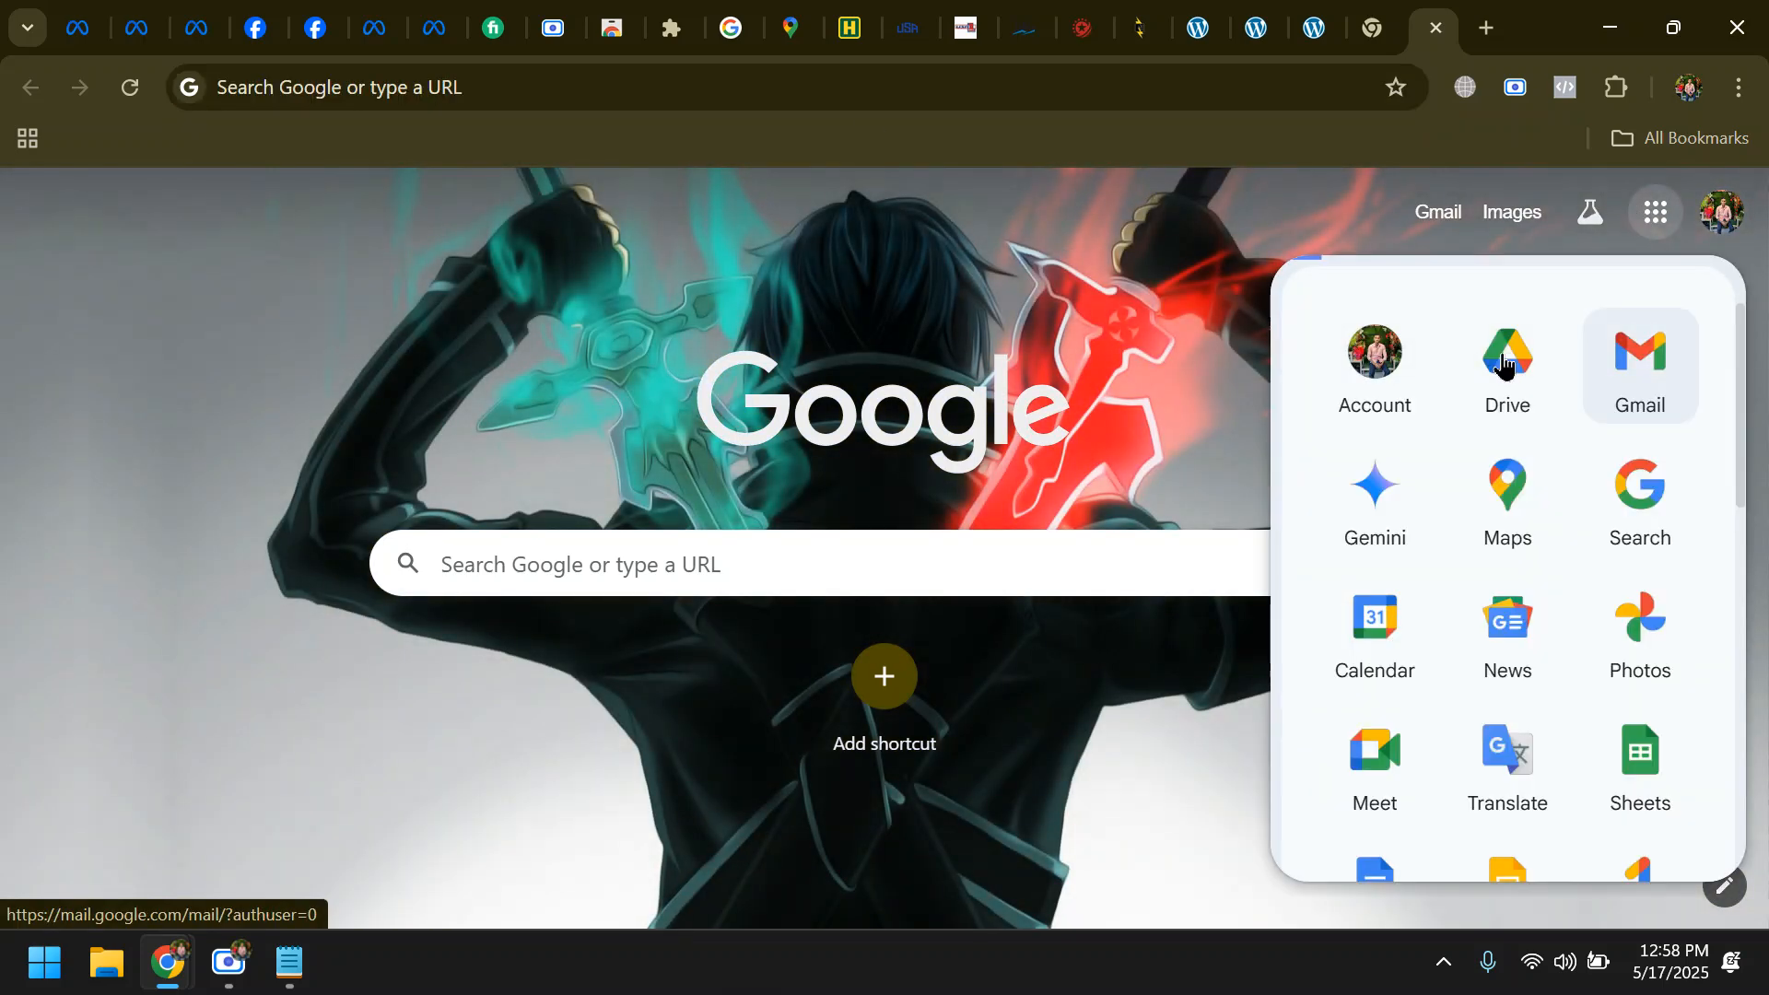
pyautogui.scroll(-12, 1560, 451)
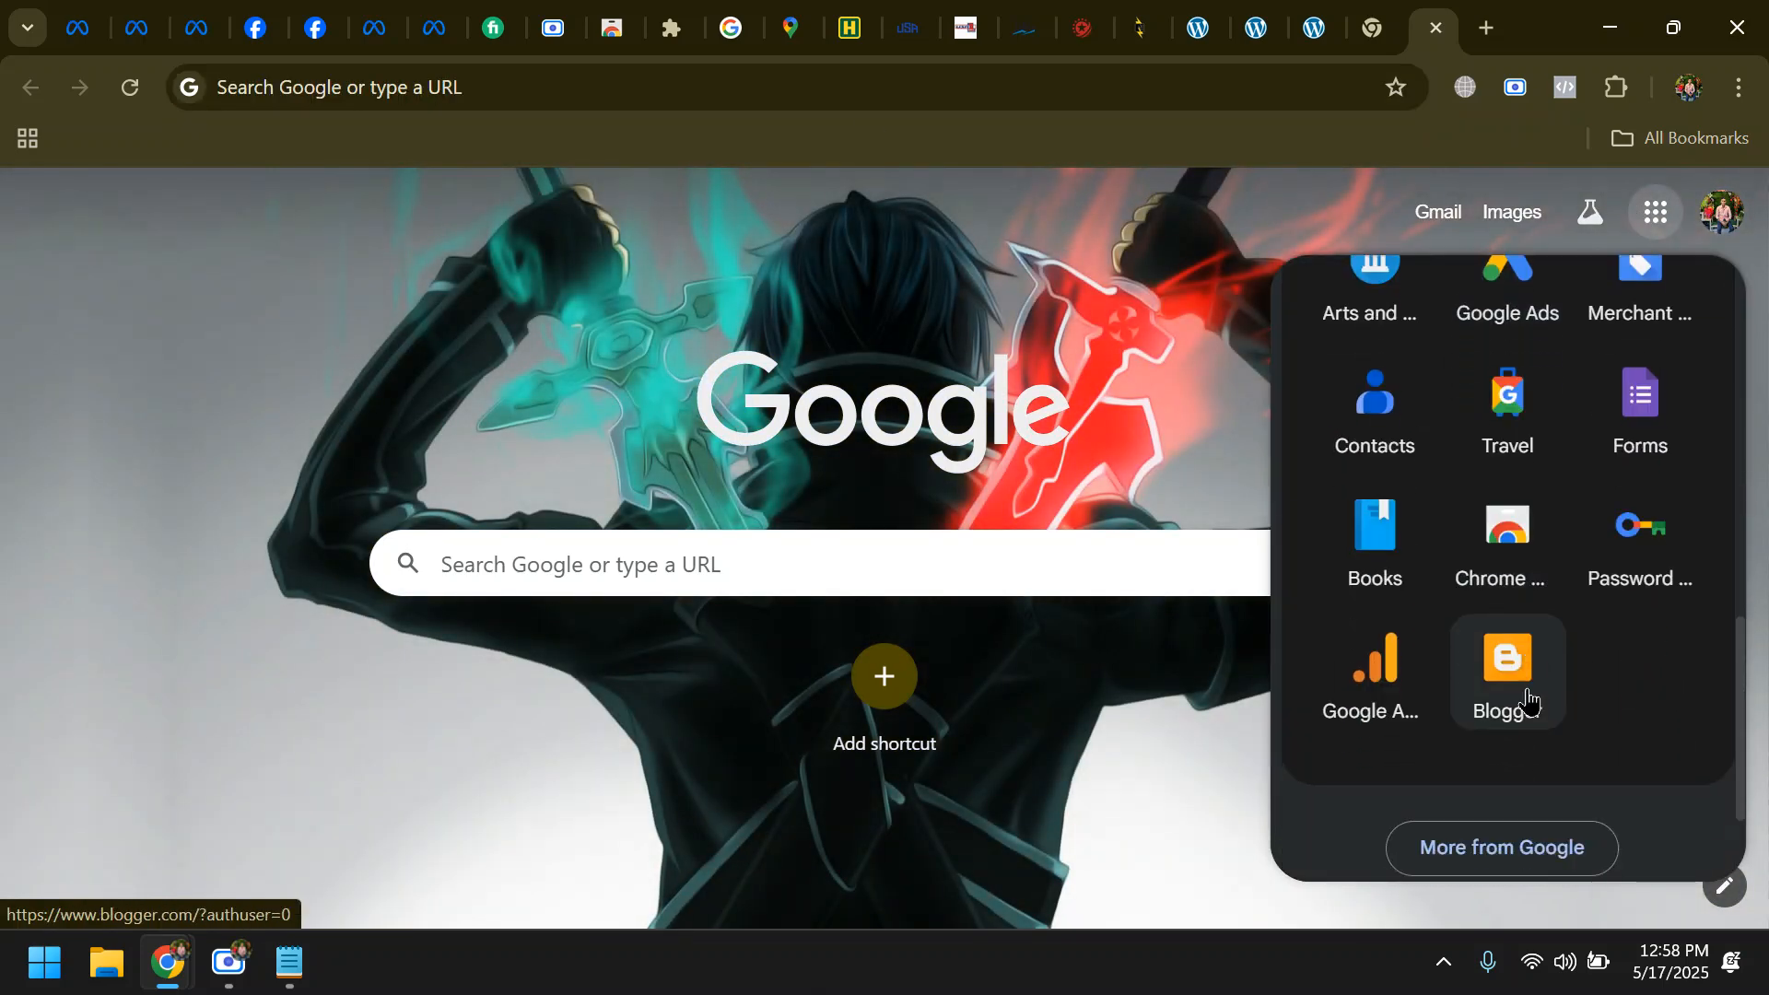
pyautogui.click(1497, 661)
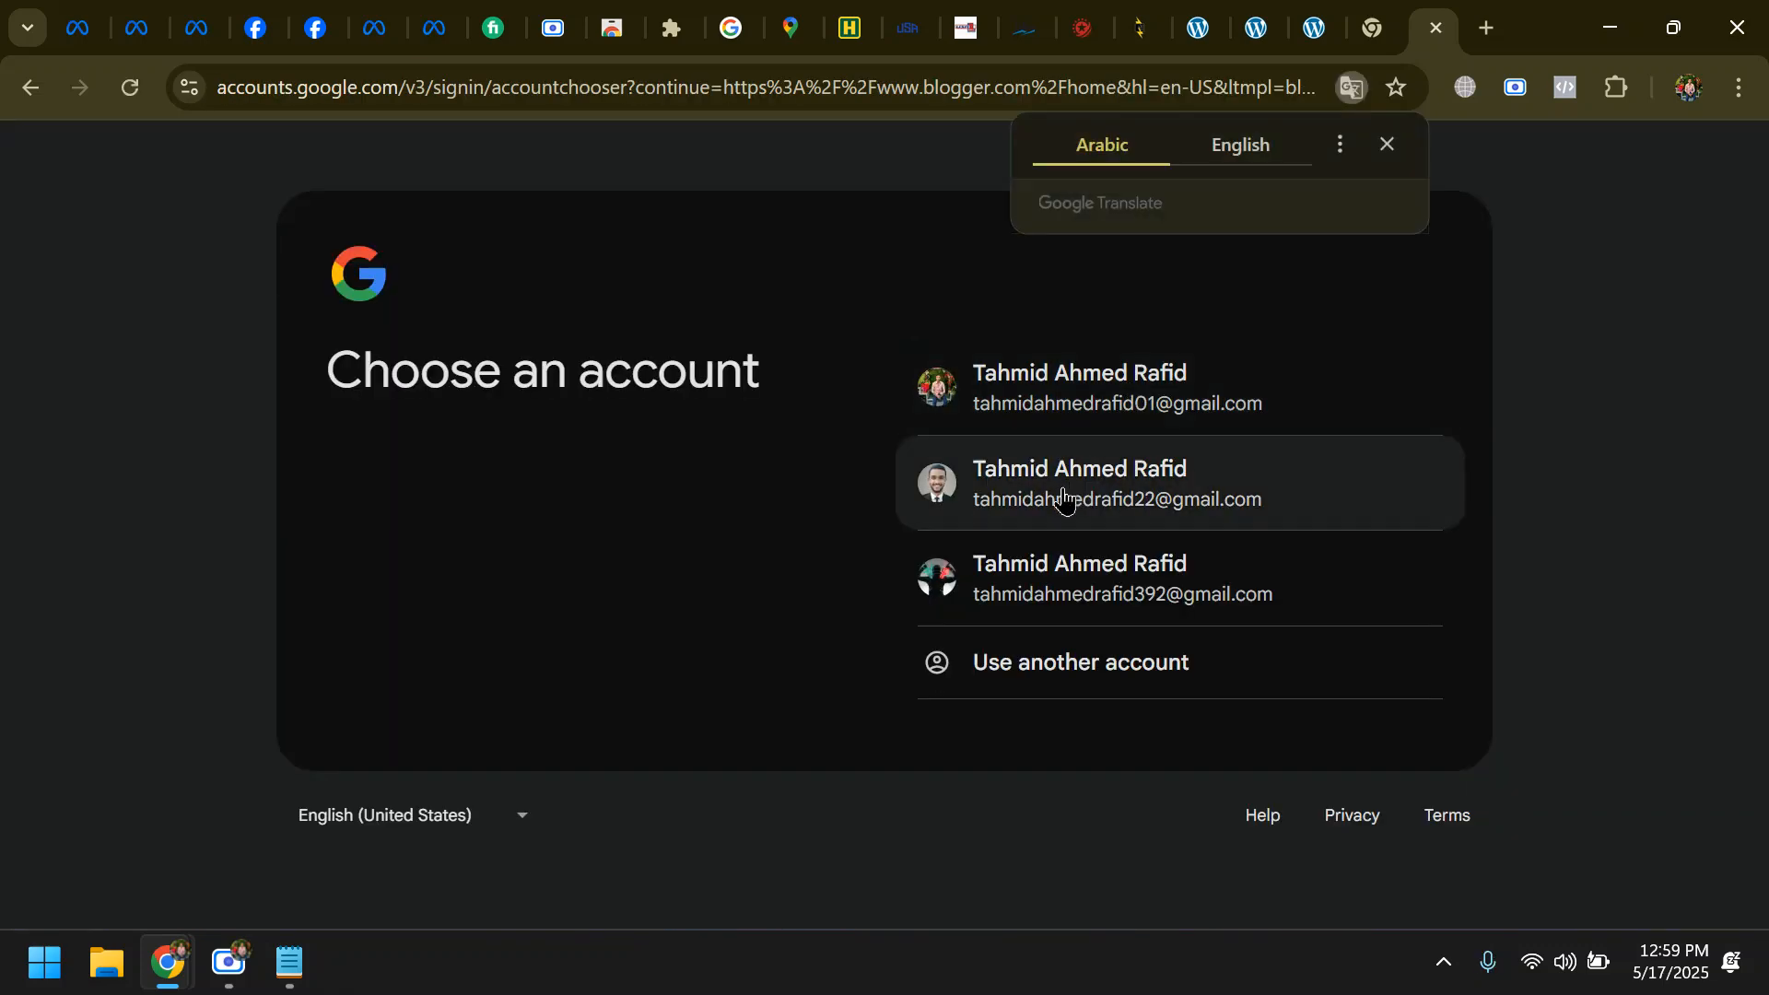
pyautogui.click(1199, 482)
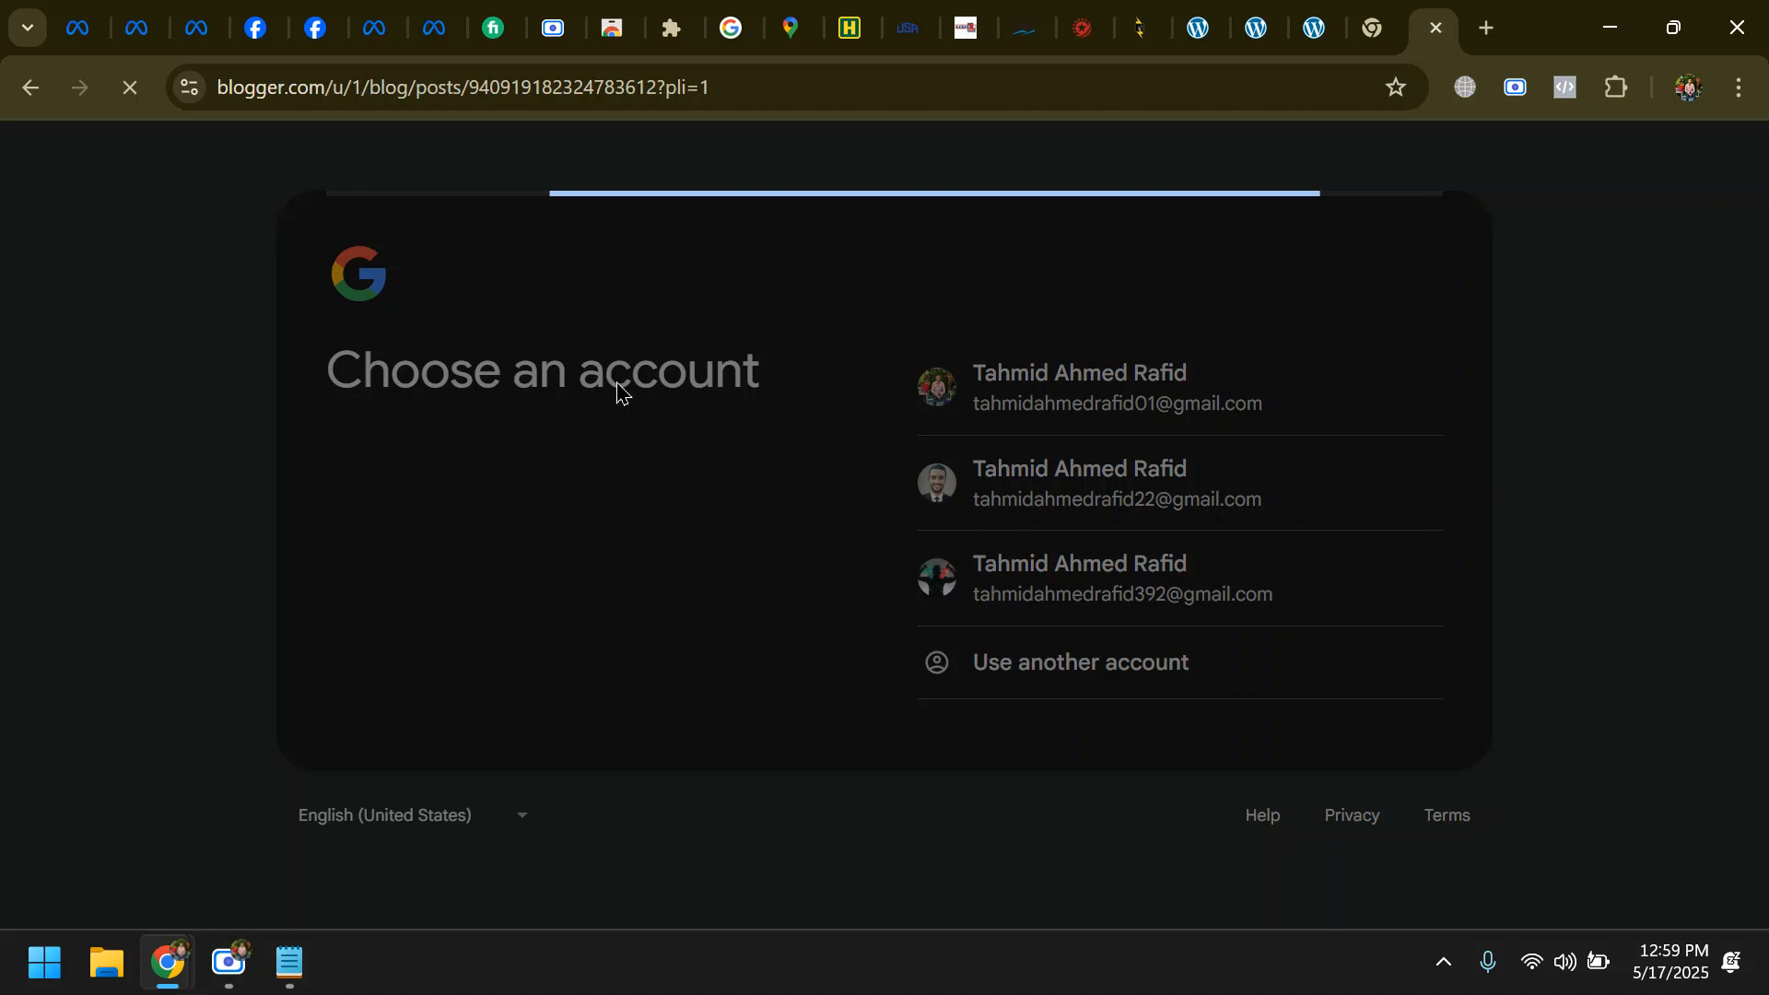
# - View the live Digital Marketing blog from the Blogger dashboard and look through its homepage posts
pyautogui.scroll(-3, 127, 834)
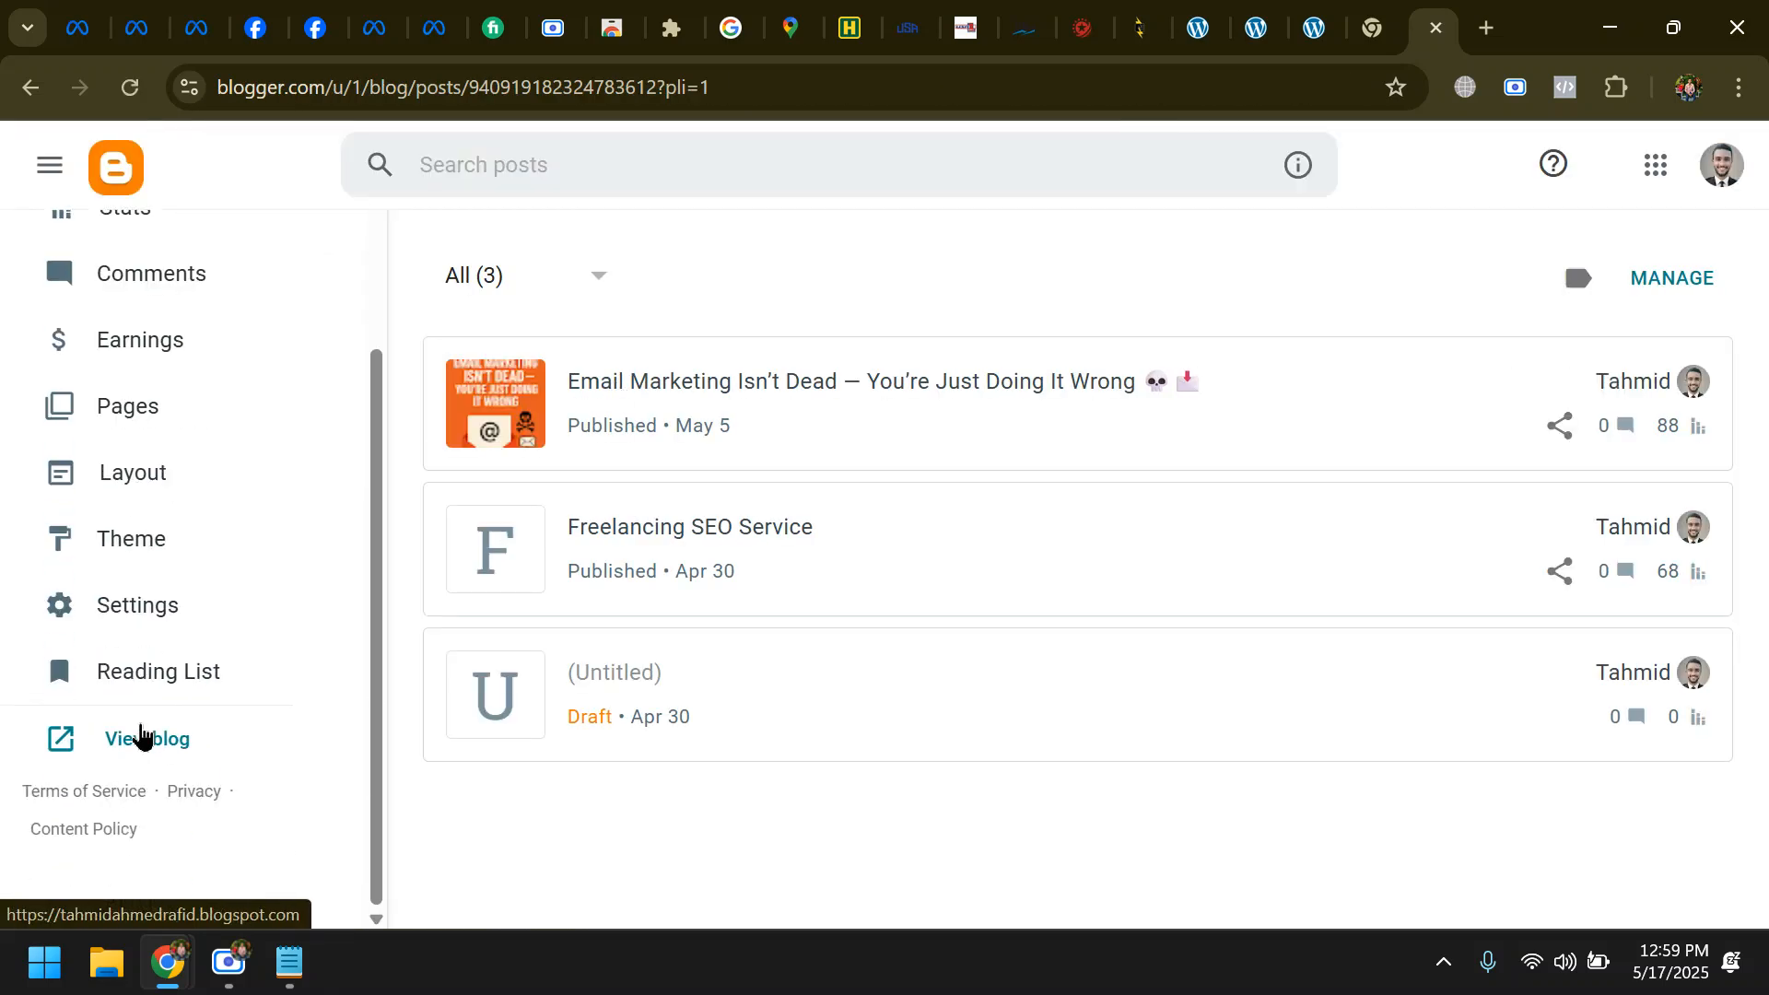
pyautogui.click(143, 734)
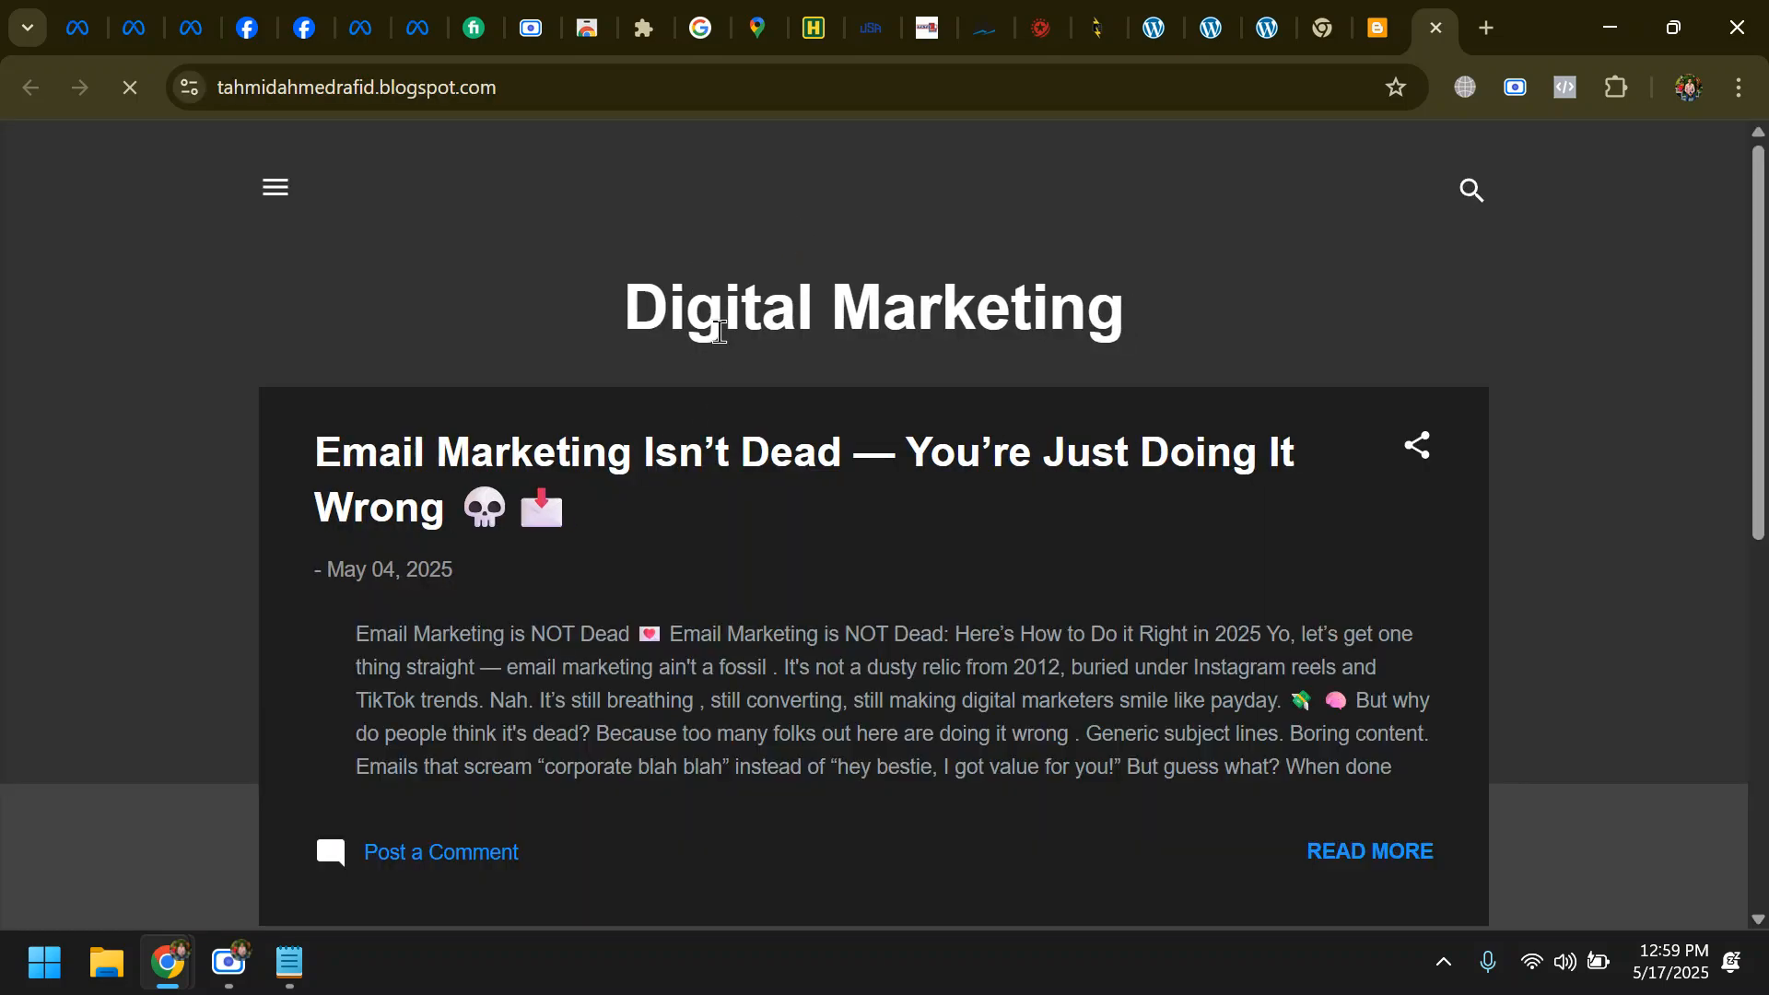
pyautogui.moveTo(617, 324); pyautogui.dragTo(1216, 273)
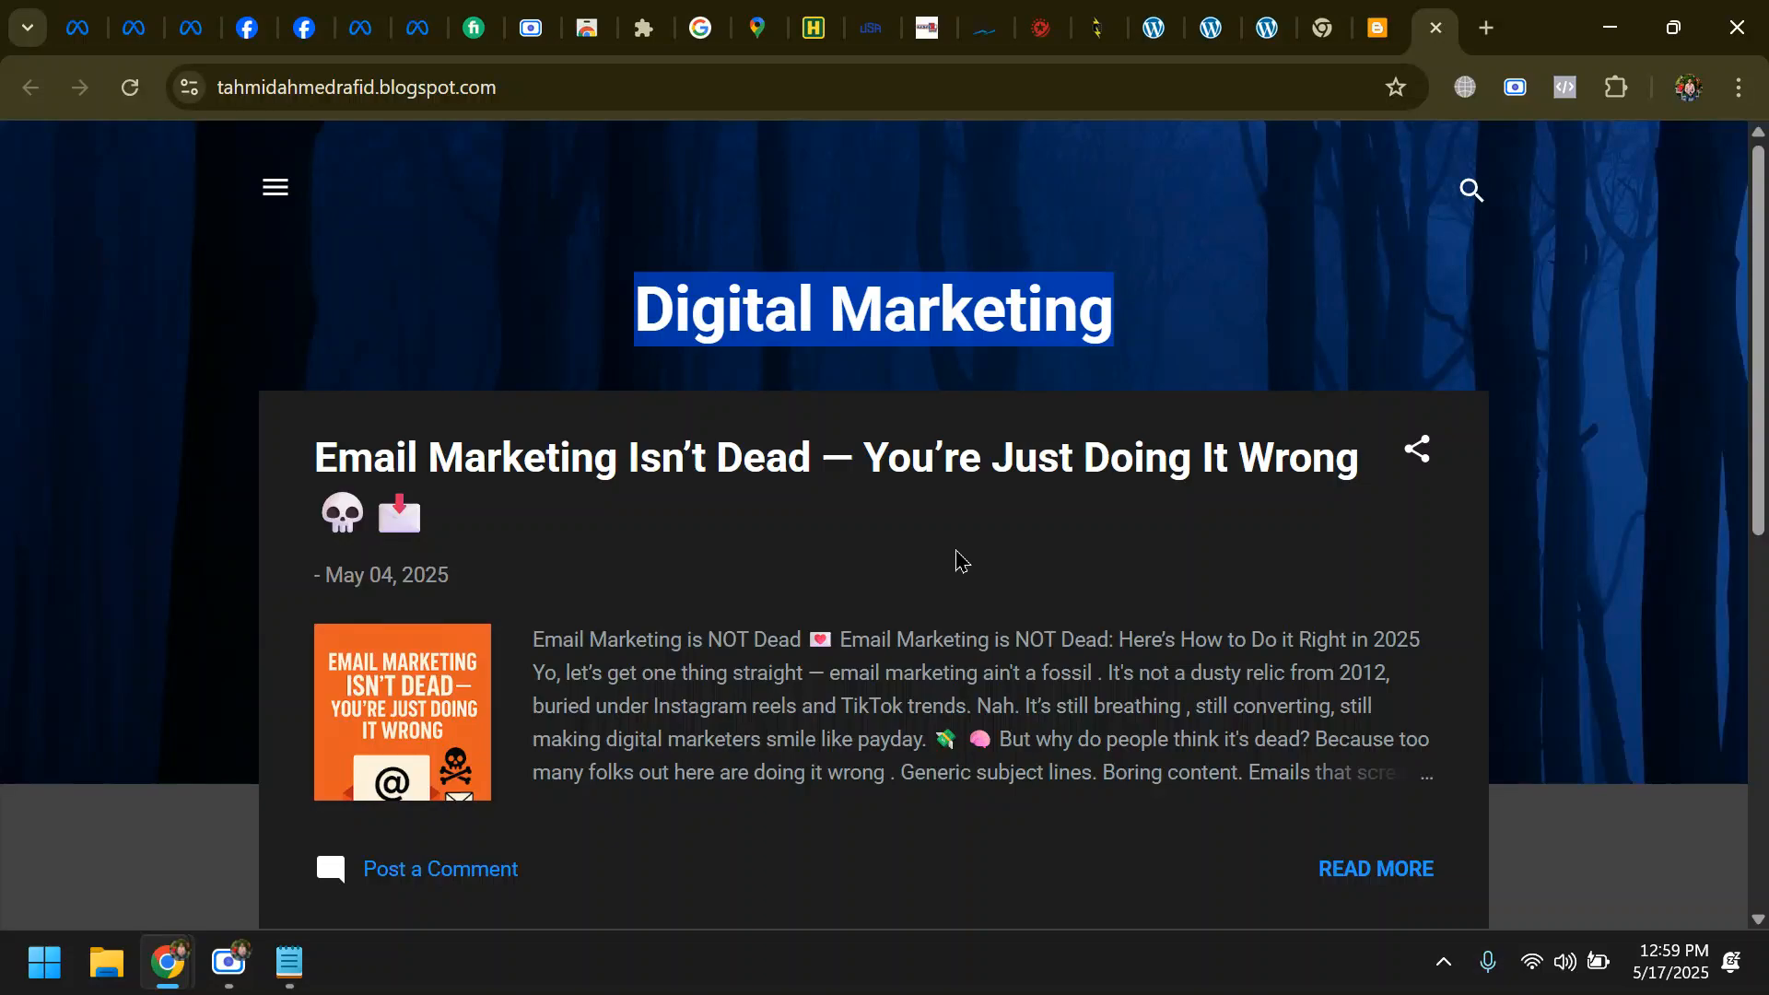
pyautogui.scroll(-8, 955, 561)
pyautogui.press('F5')
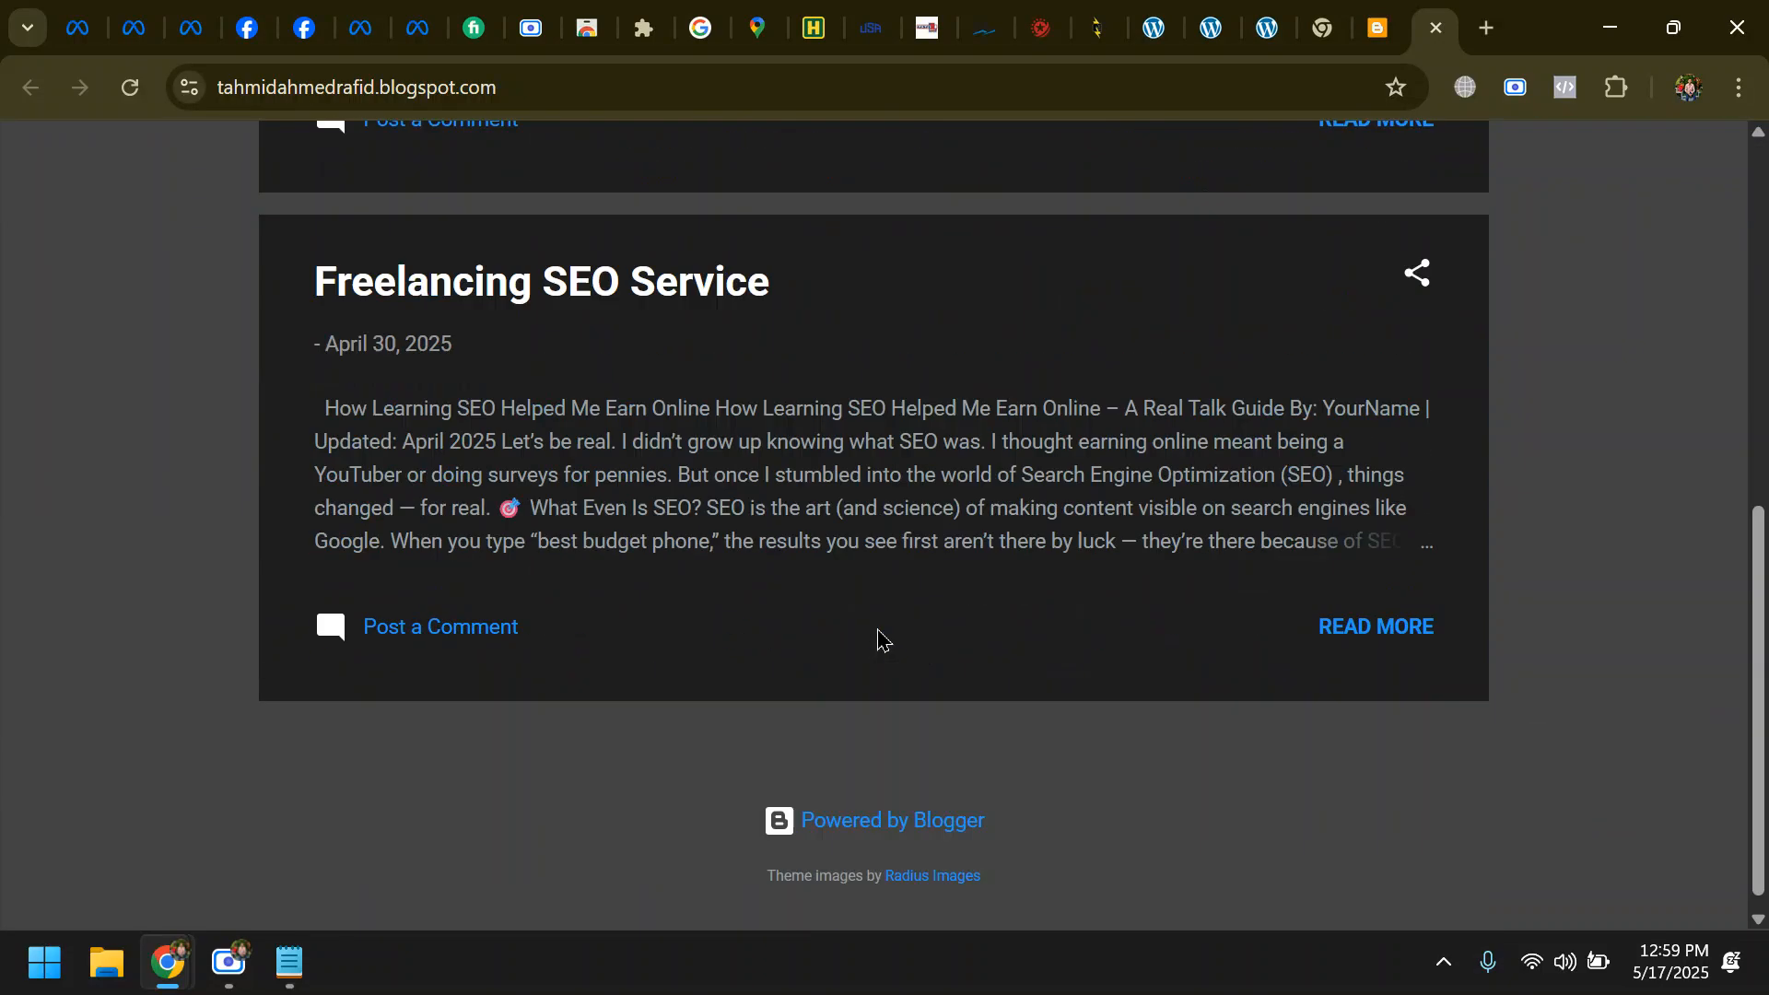
# - Open the Freelancing SEO Service post and check the blog for an installed pixel with Meta Pixel Helper
pyautogui.click(1374, 609)
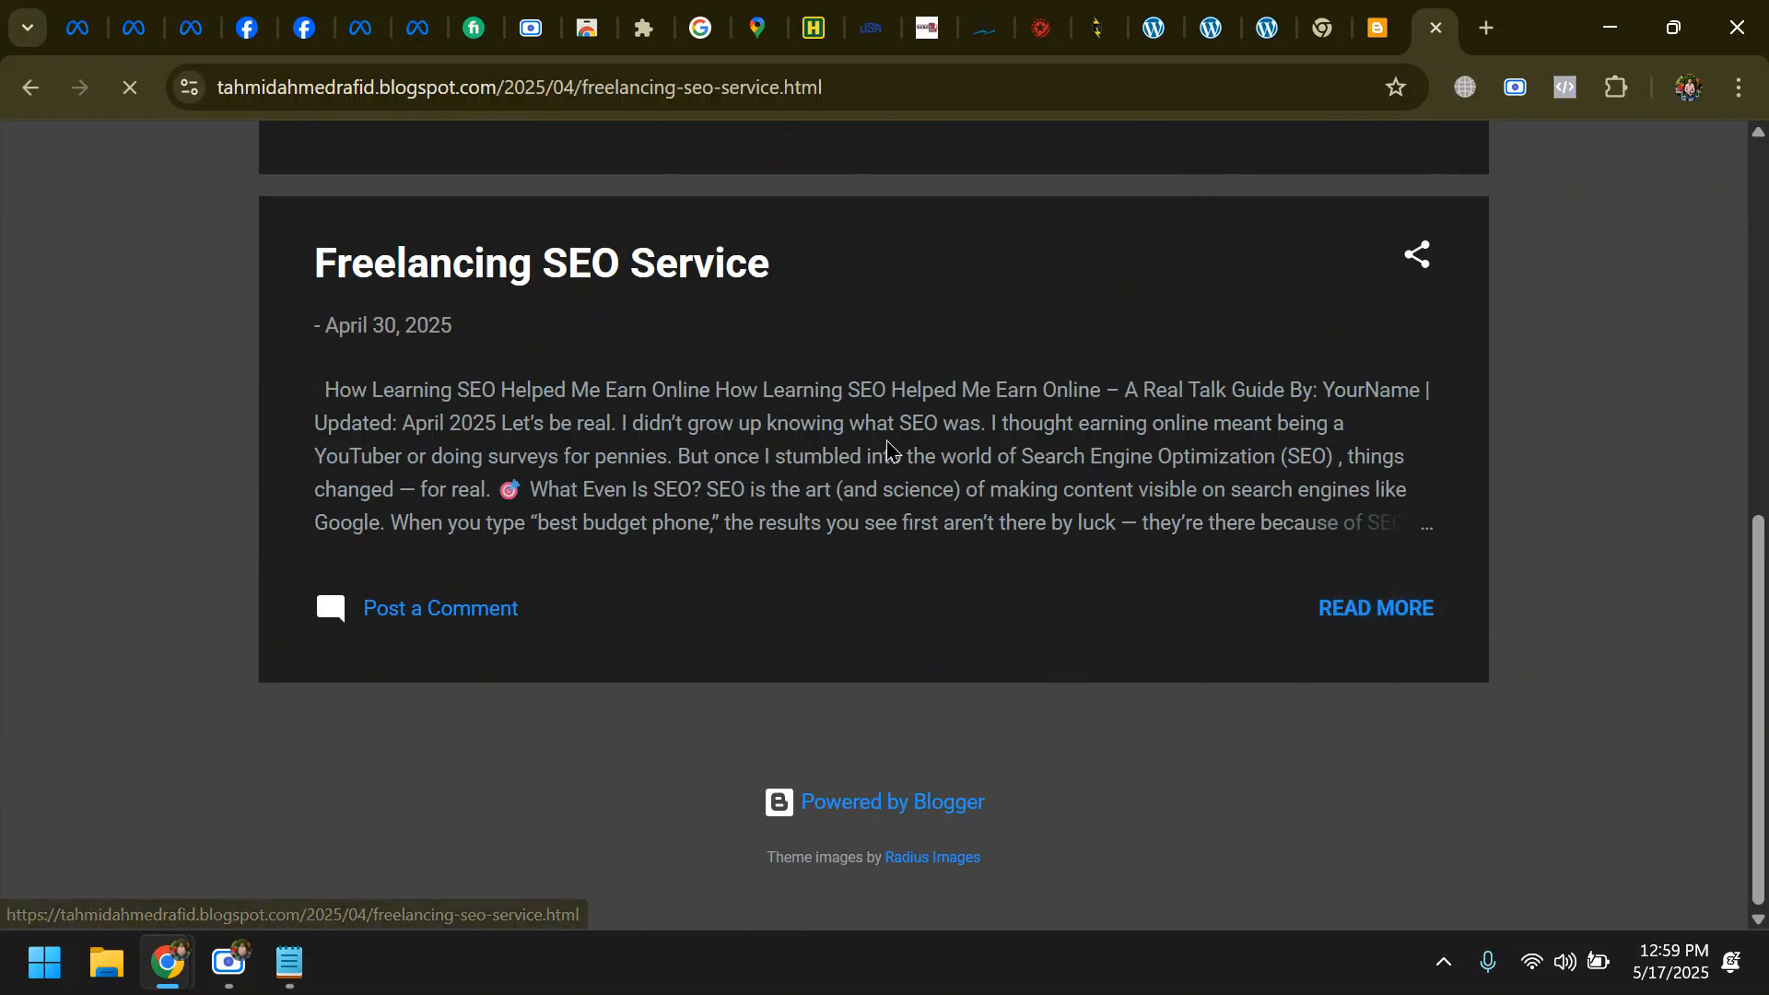
pyautogui.scroll(-17, 845, 516)
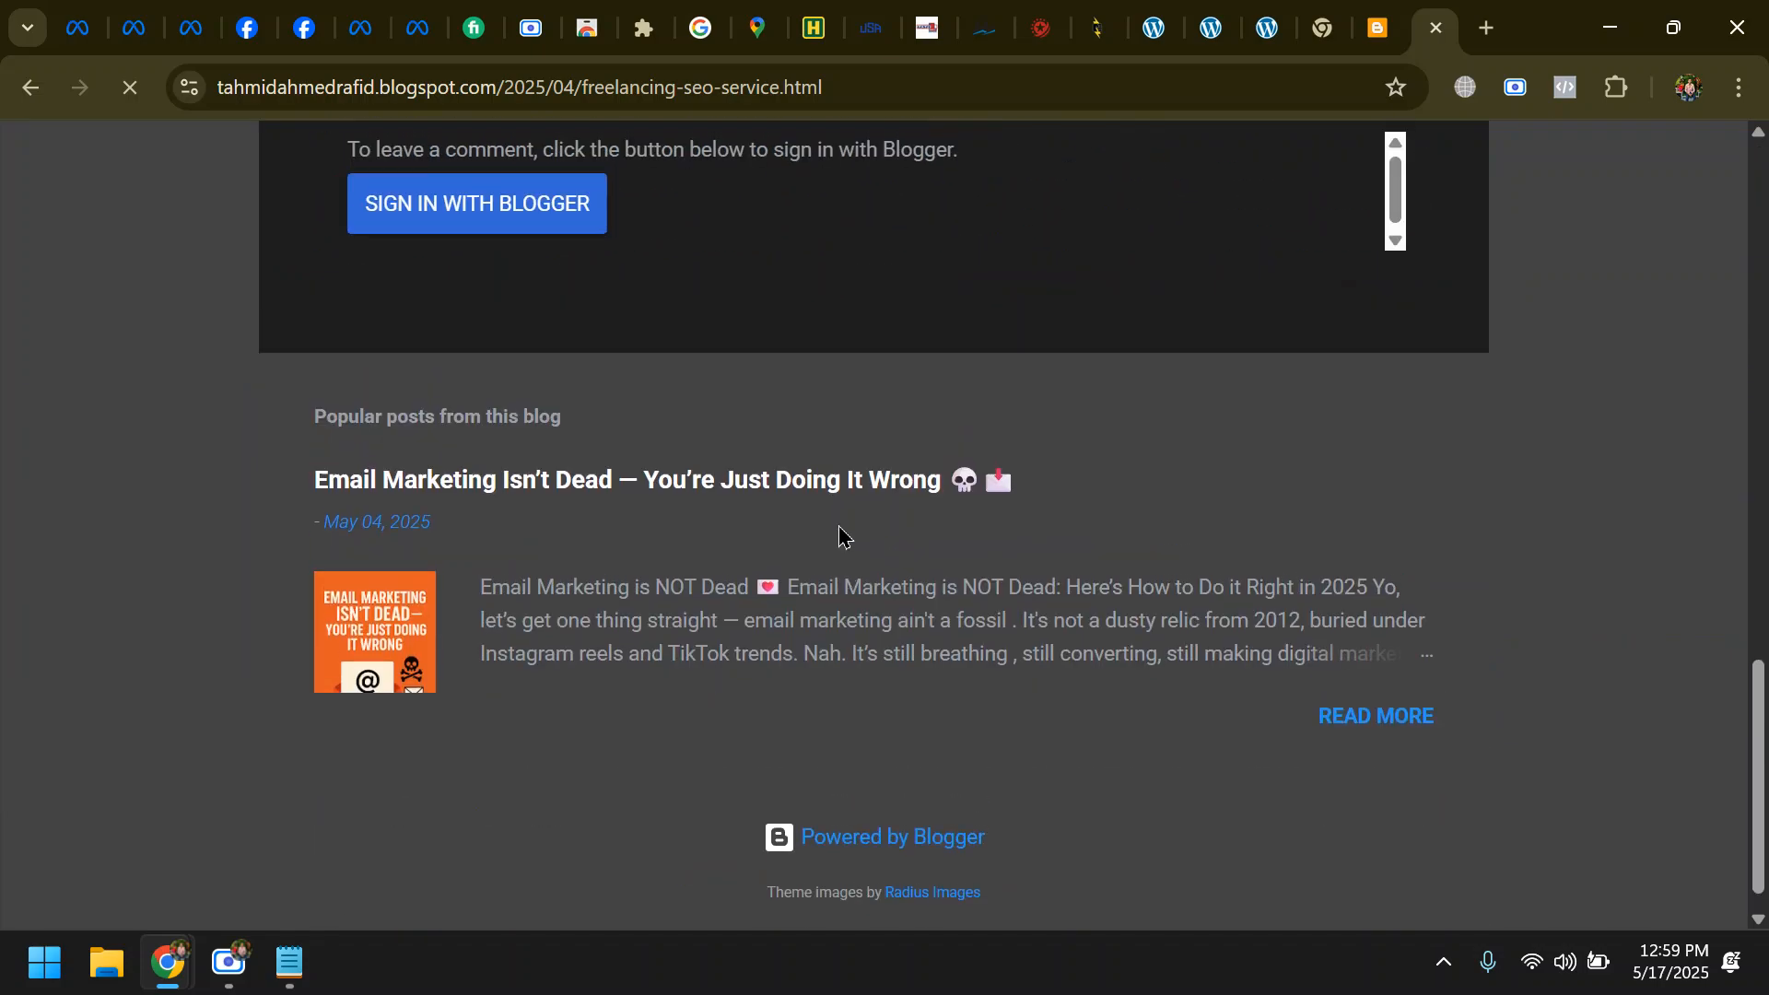
pyautogui.scroll(17, 841, 529)
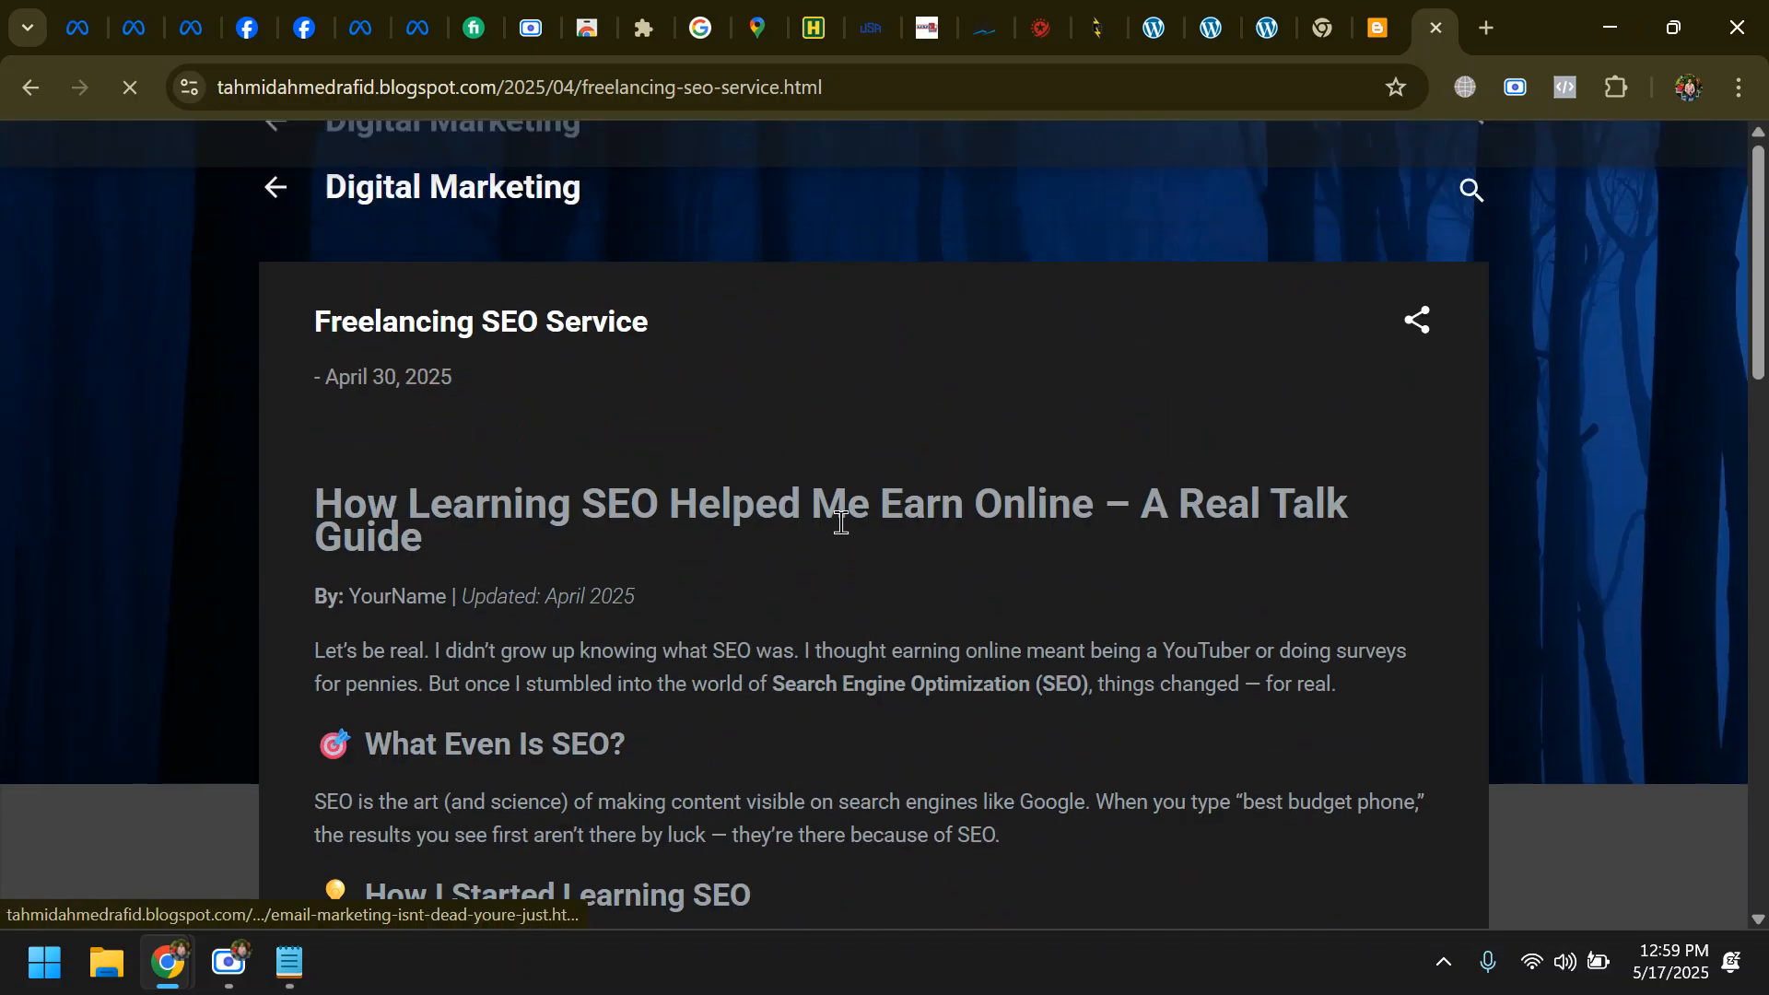
pyautogui.click(1555, 101)
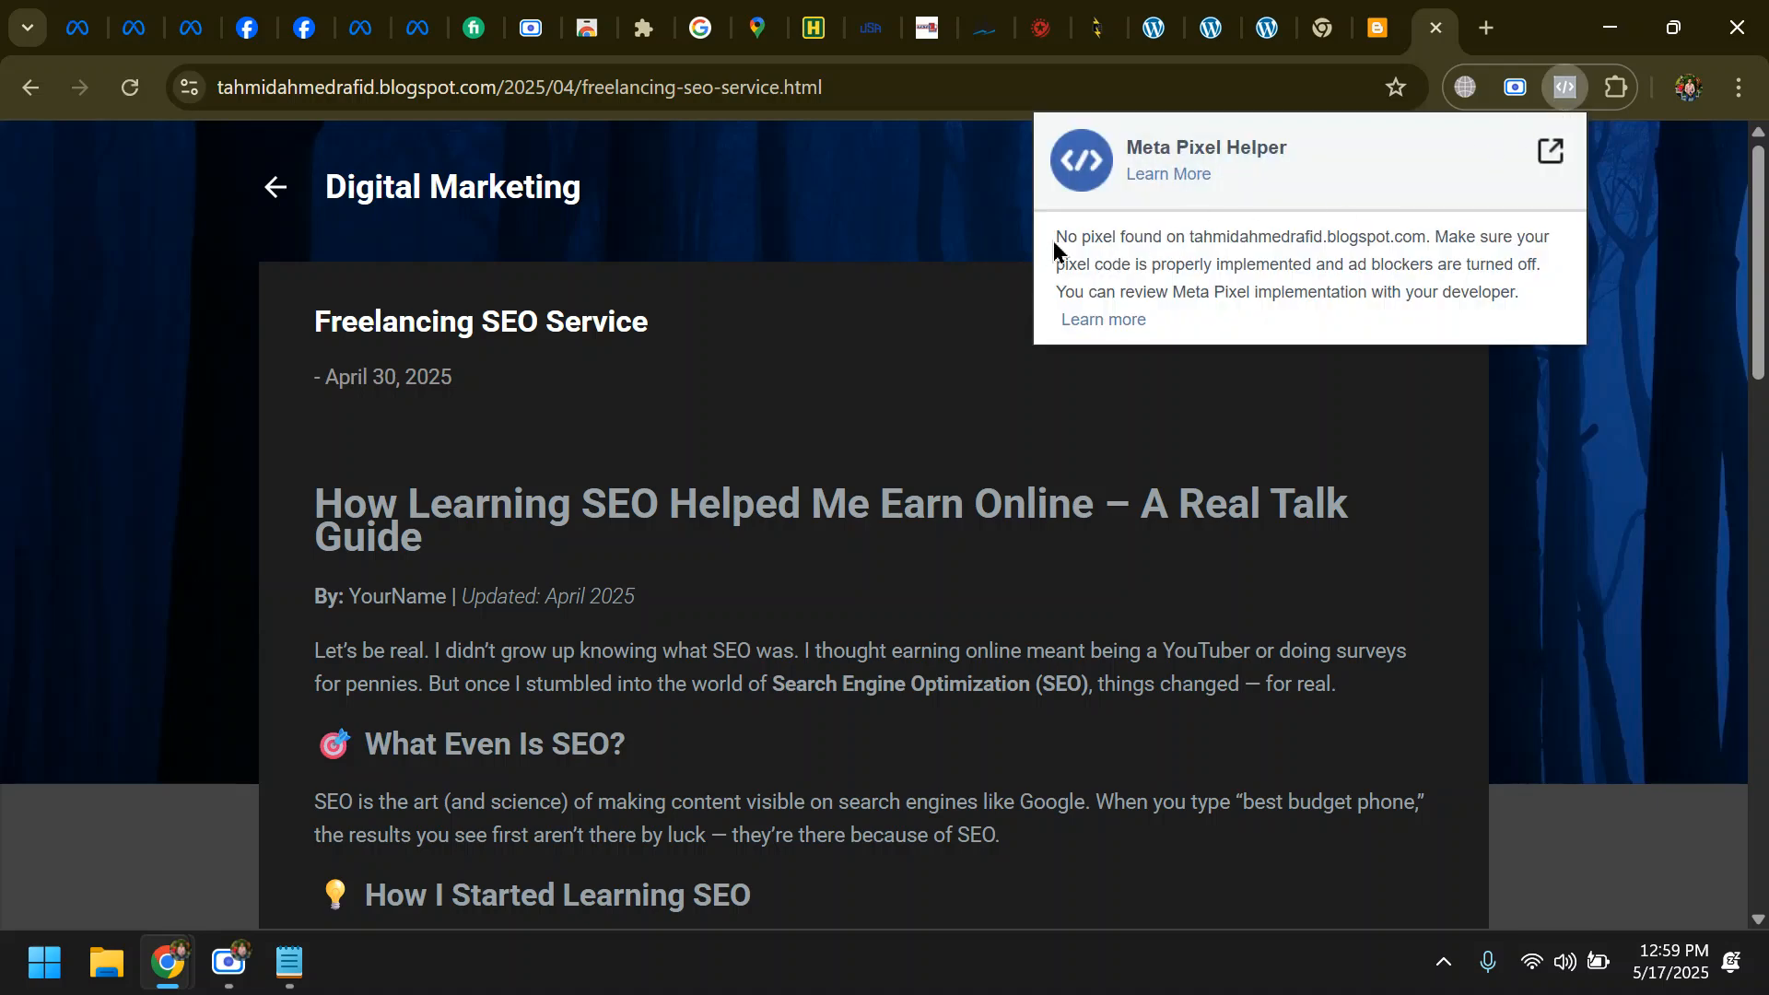
pyautogui.click(790, 479)
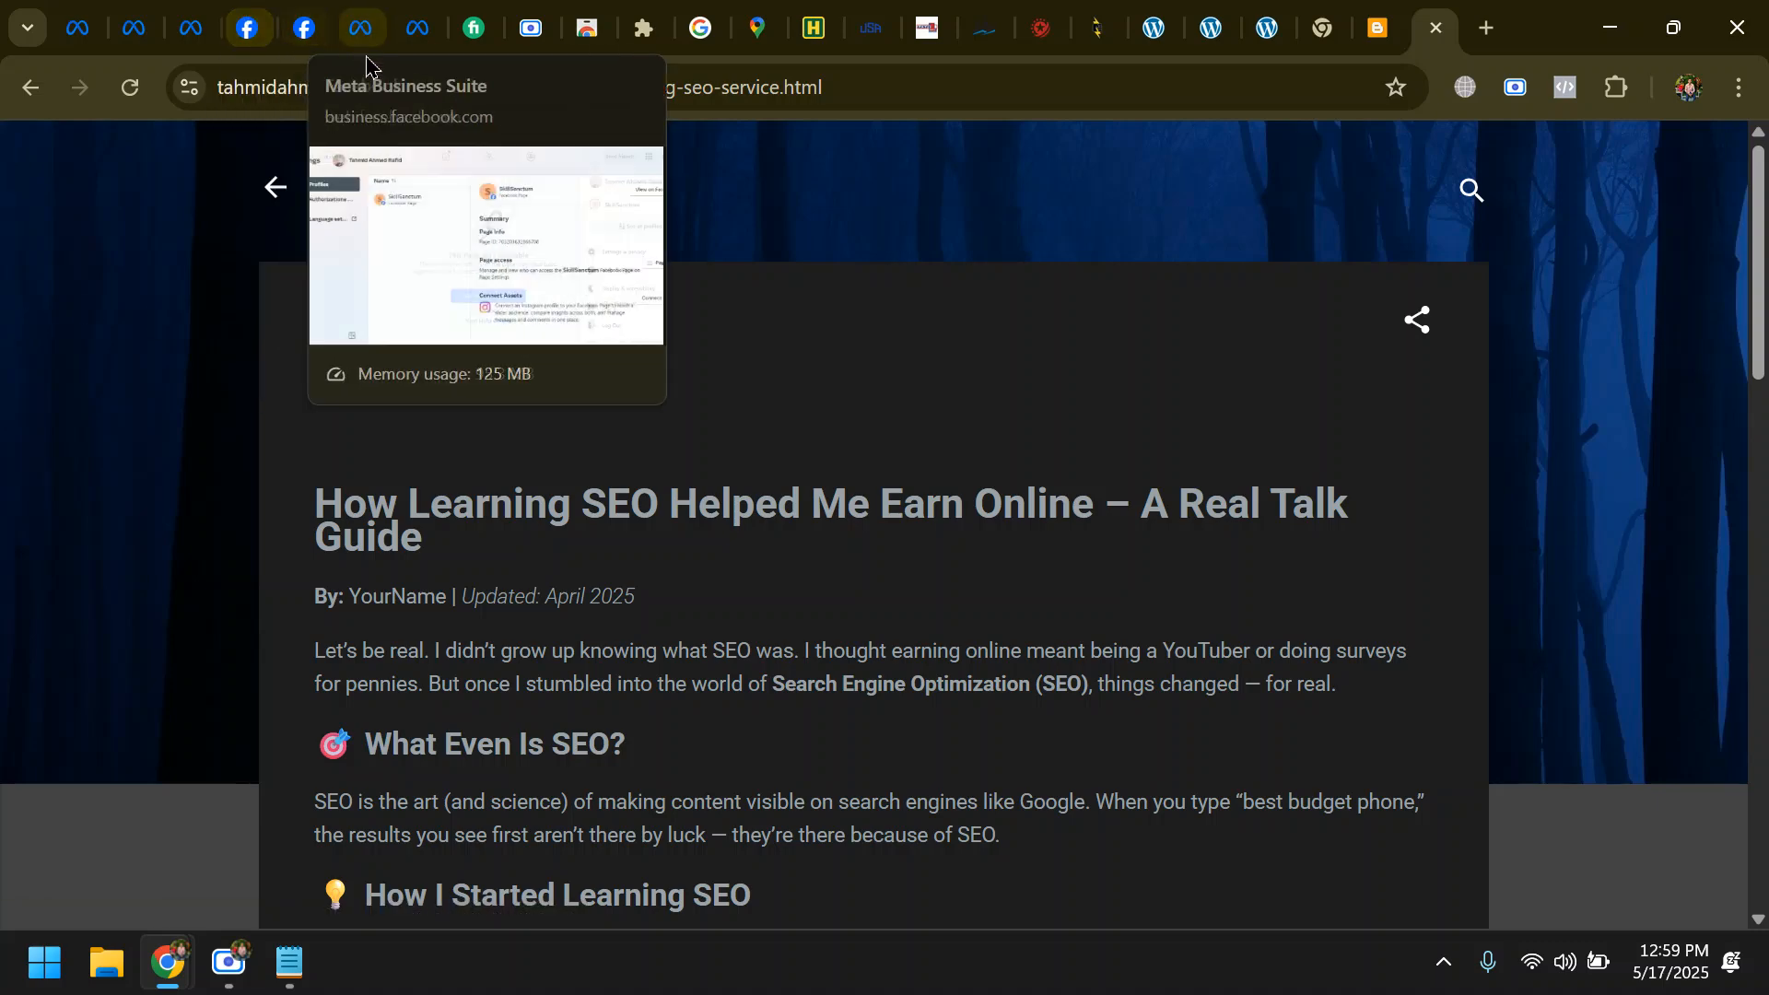
# - Close the spare Meta Business Suite settings and Ads Manager onboarding pages, and switch to the pixel setup page in Events Manager
pyautogui.click(420, 27)
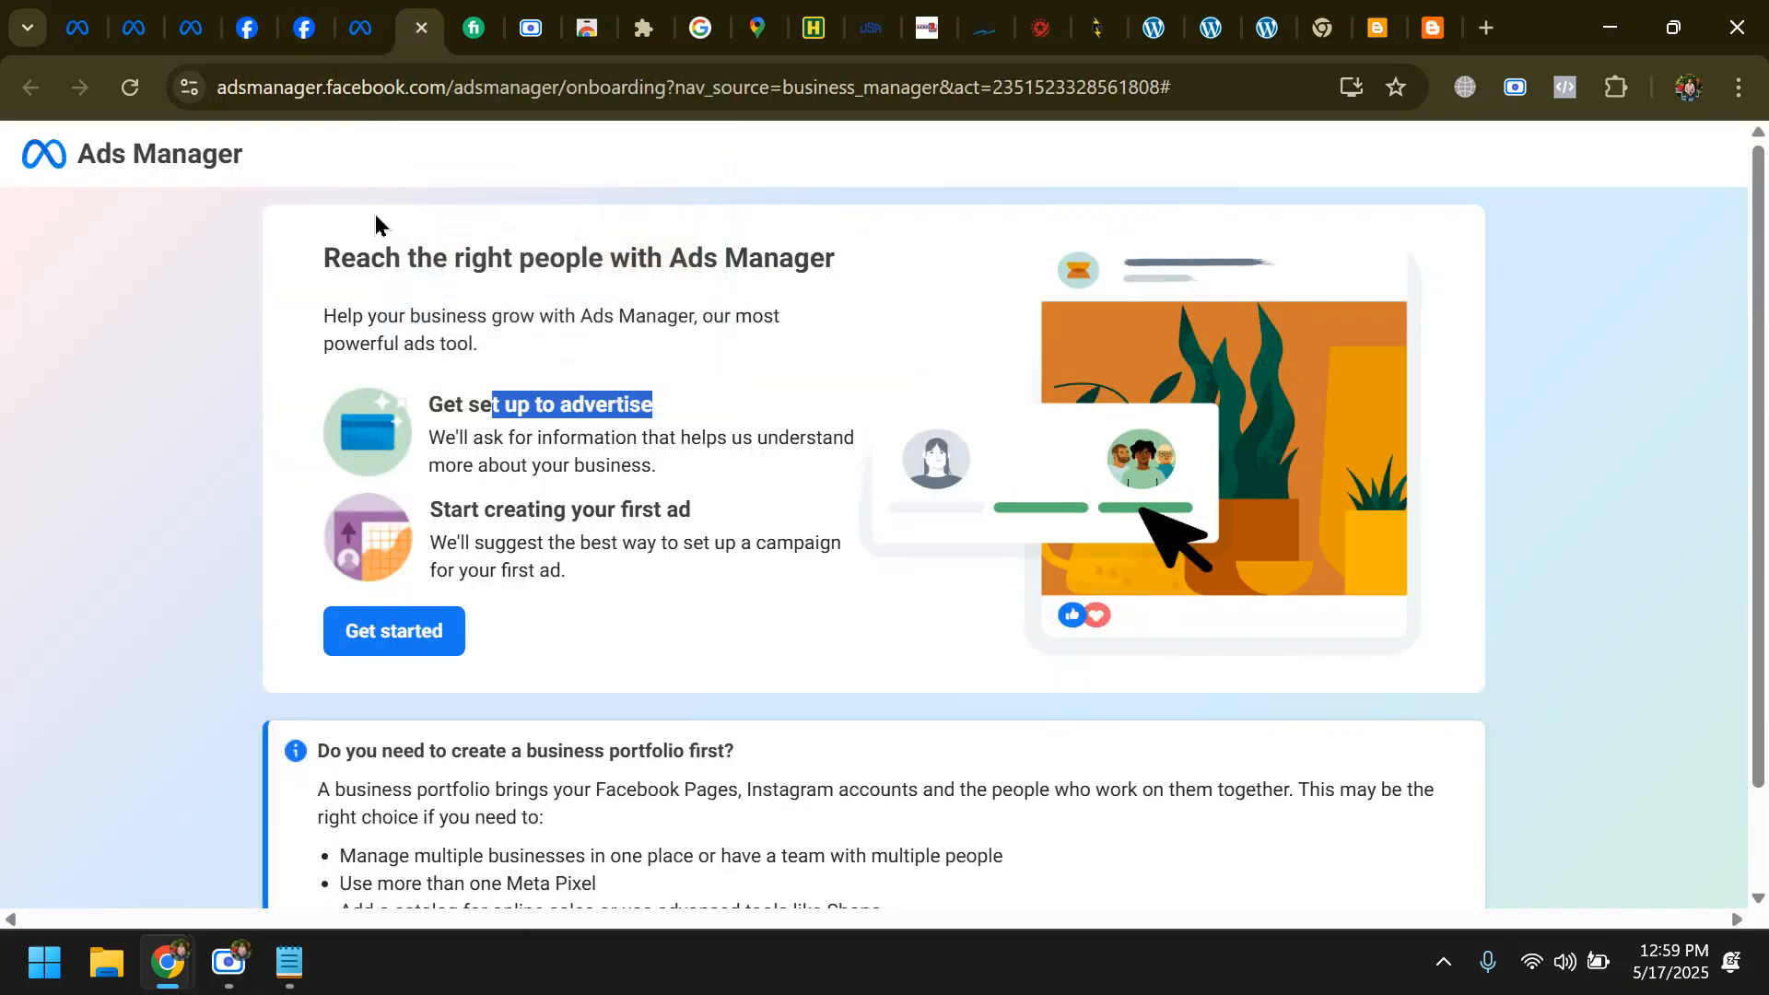
pyautogui.click(352, 35)
pyautogui.click(363, 29)
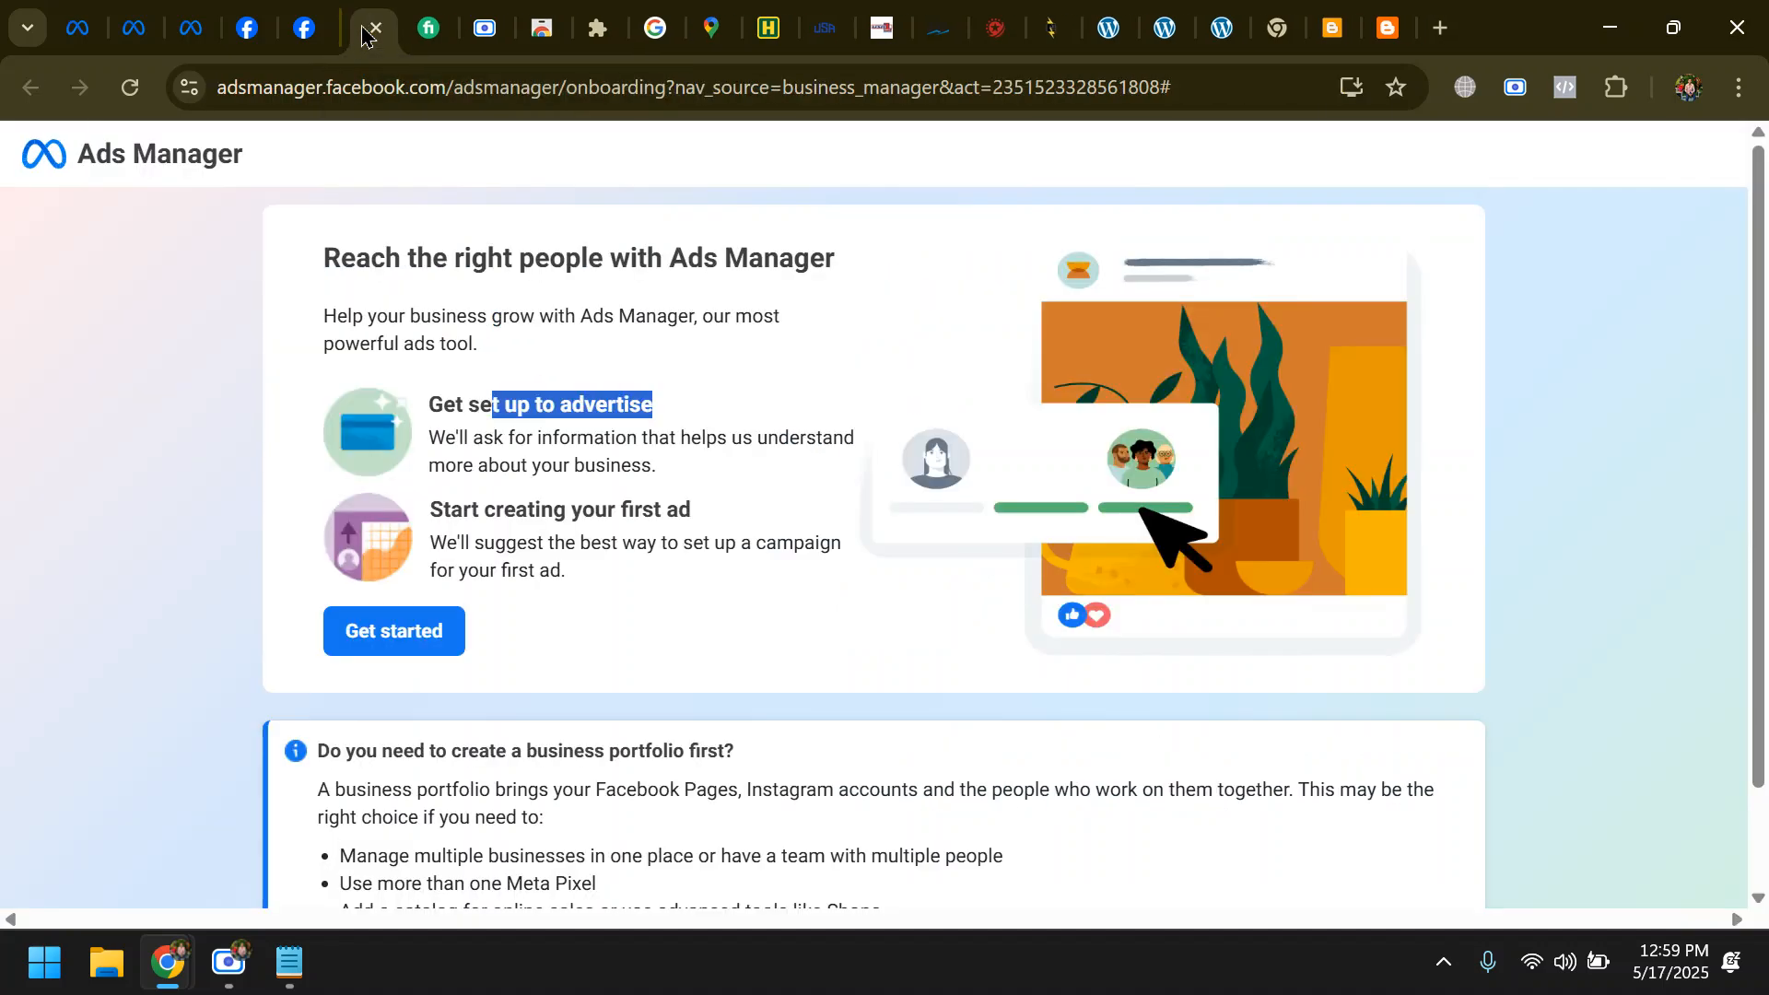
pyautogui.click(363, 29)
pyautogui.click(190, 30)
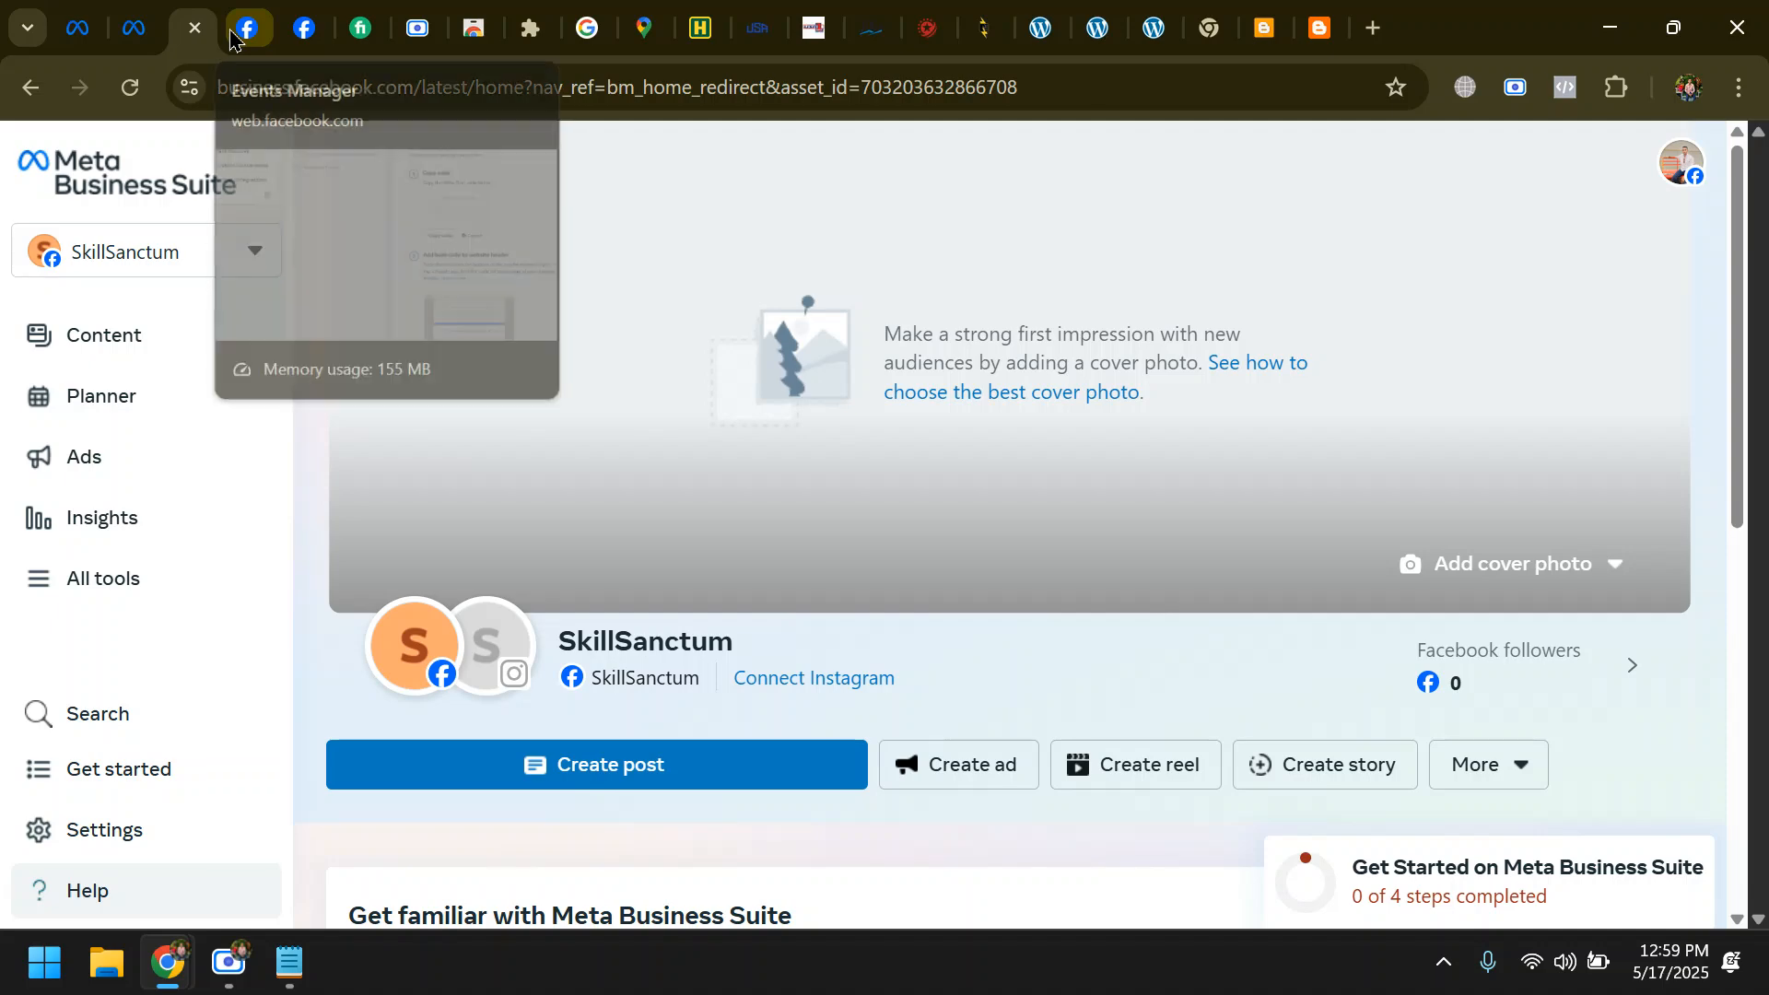
pyautogui.click(250, 31)
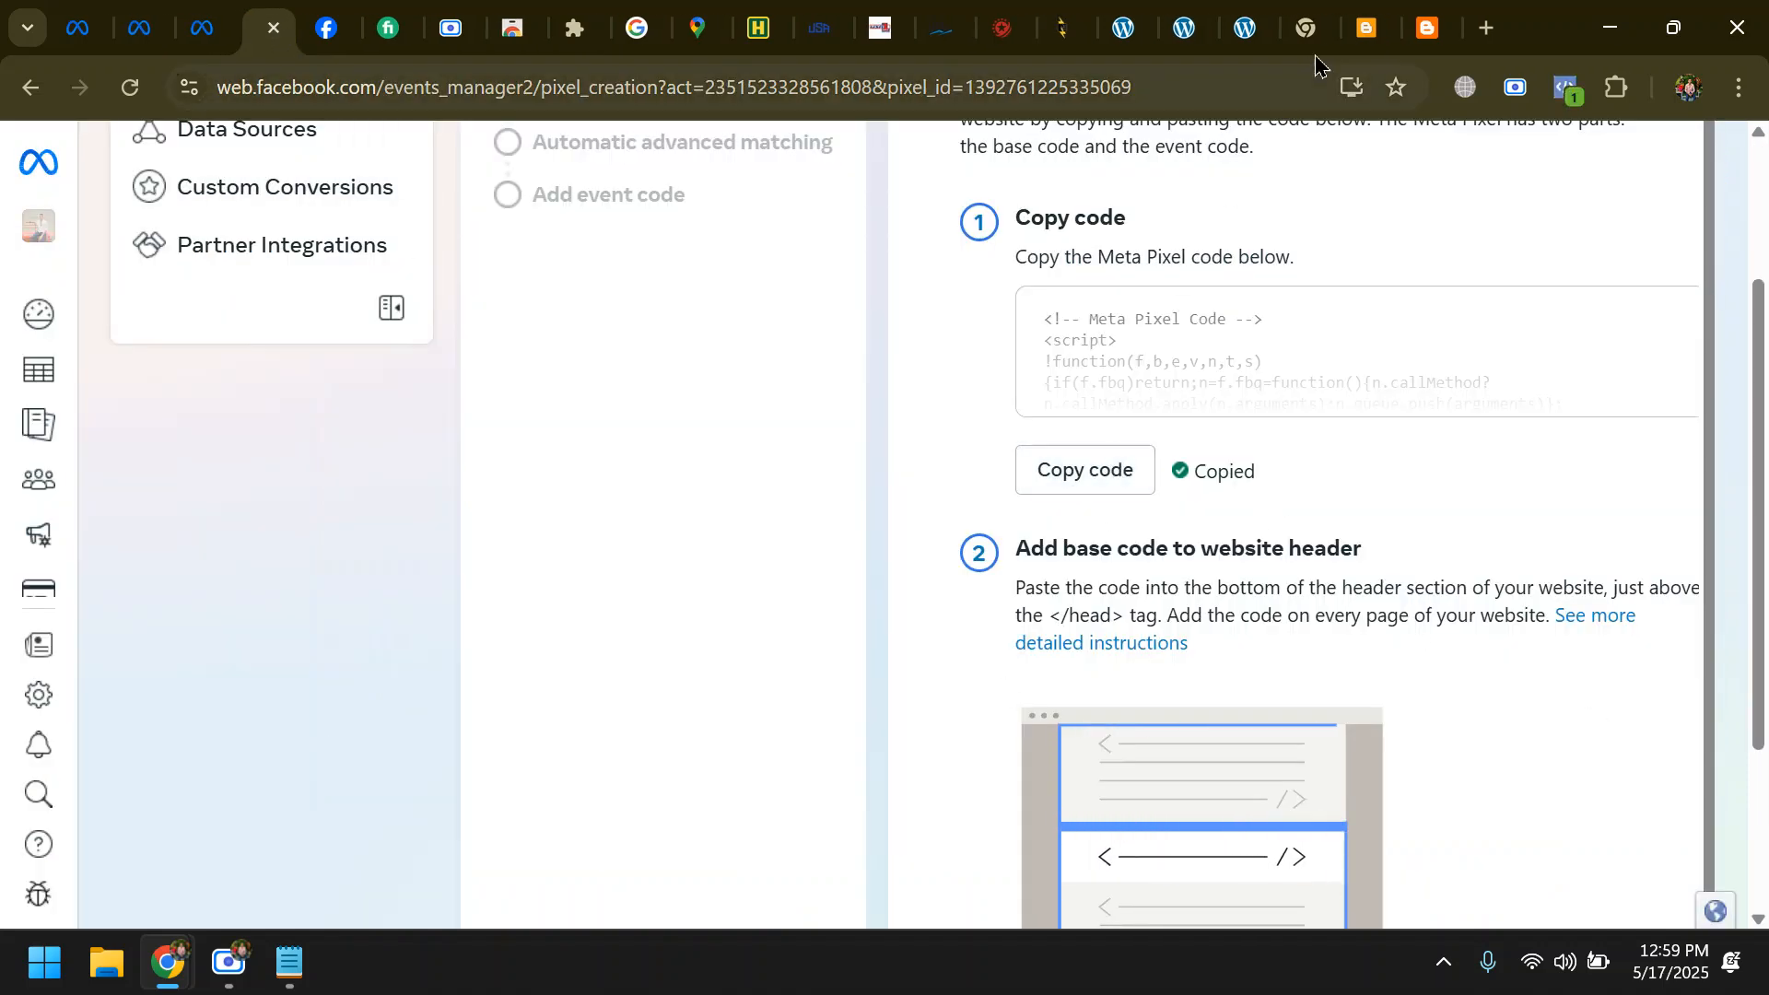
# - Return to the Blogger dashboard and open the HTML of the Contempo Dark theme for editing
pyautogui.click(1427, 27)
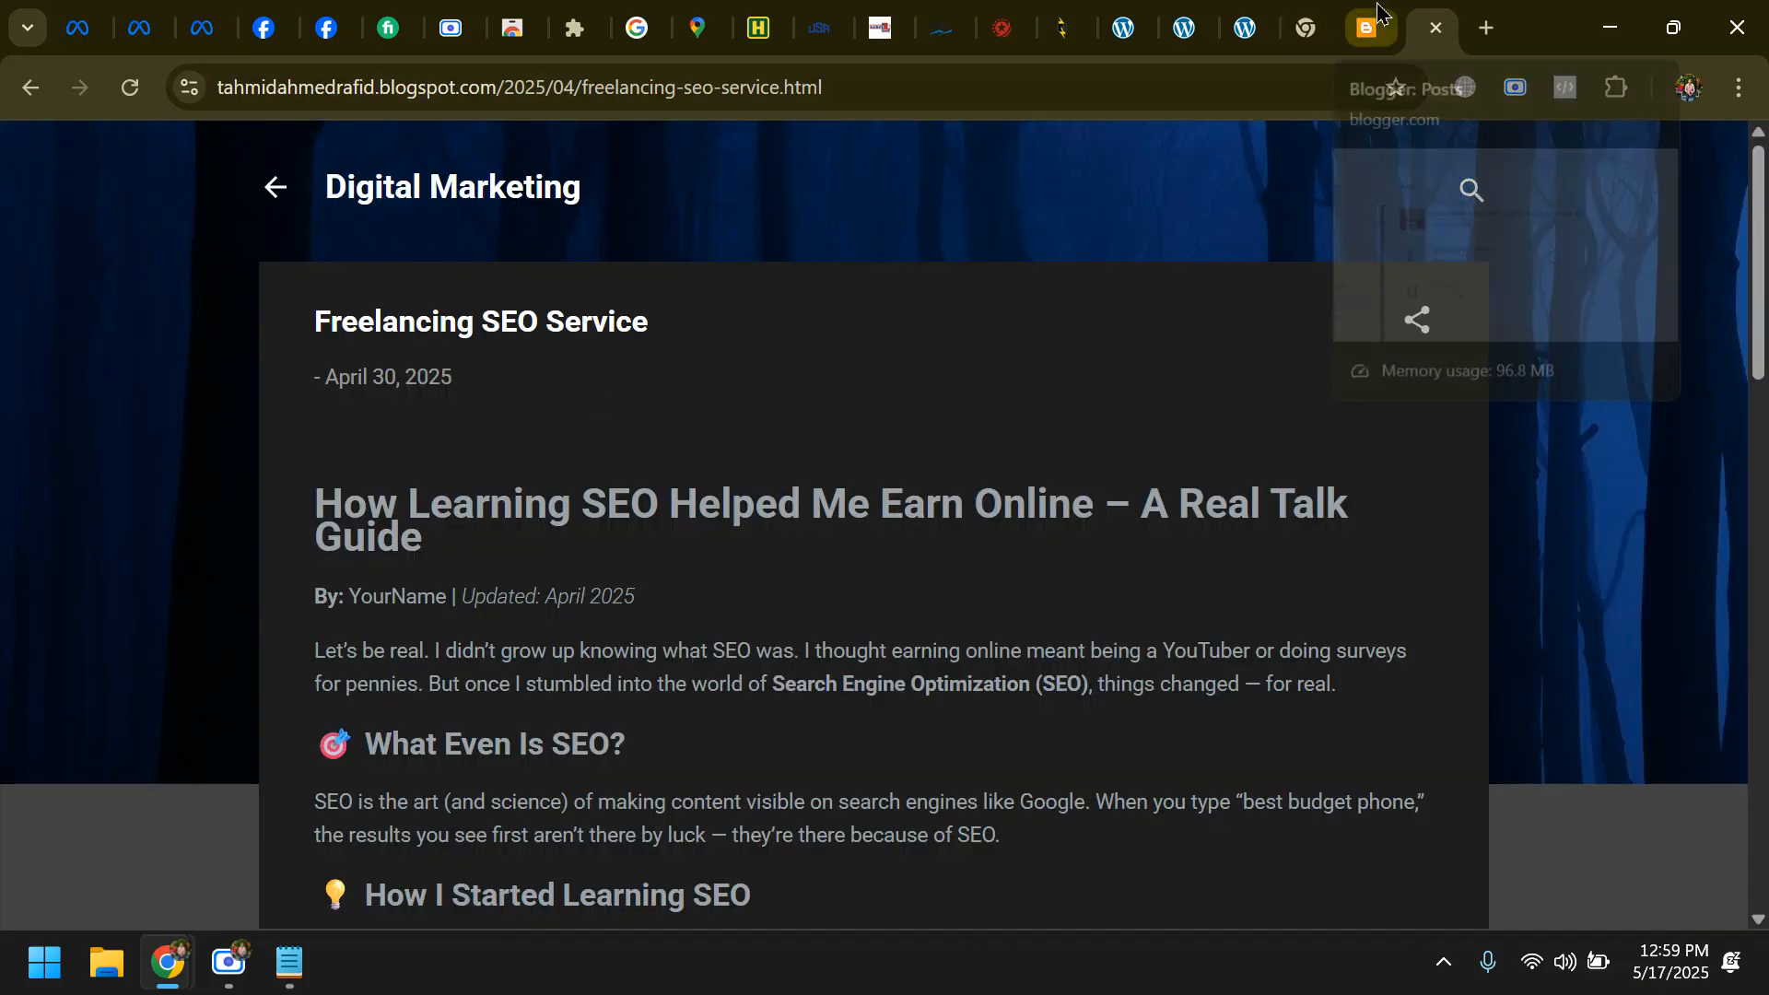
pyautogui.click(1367, 28)
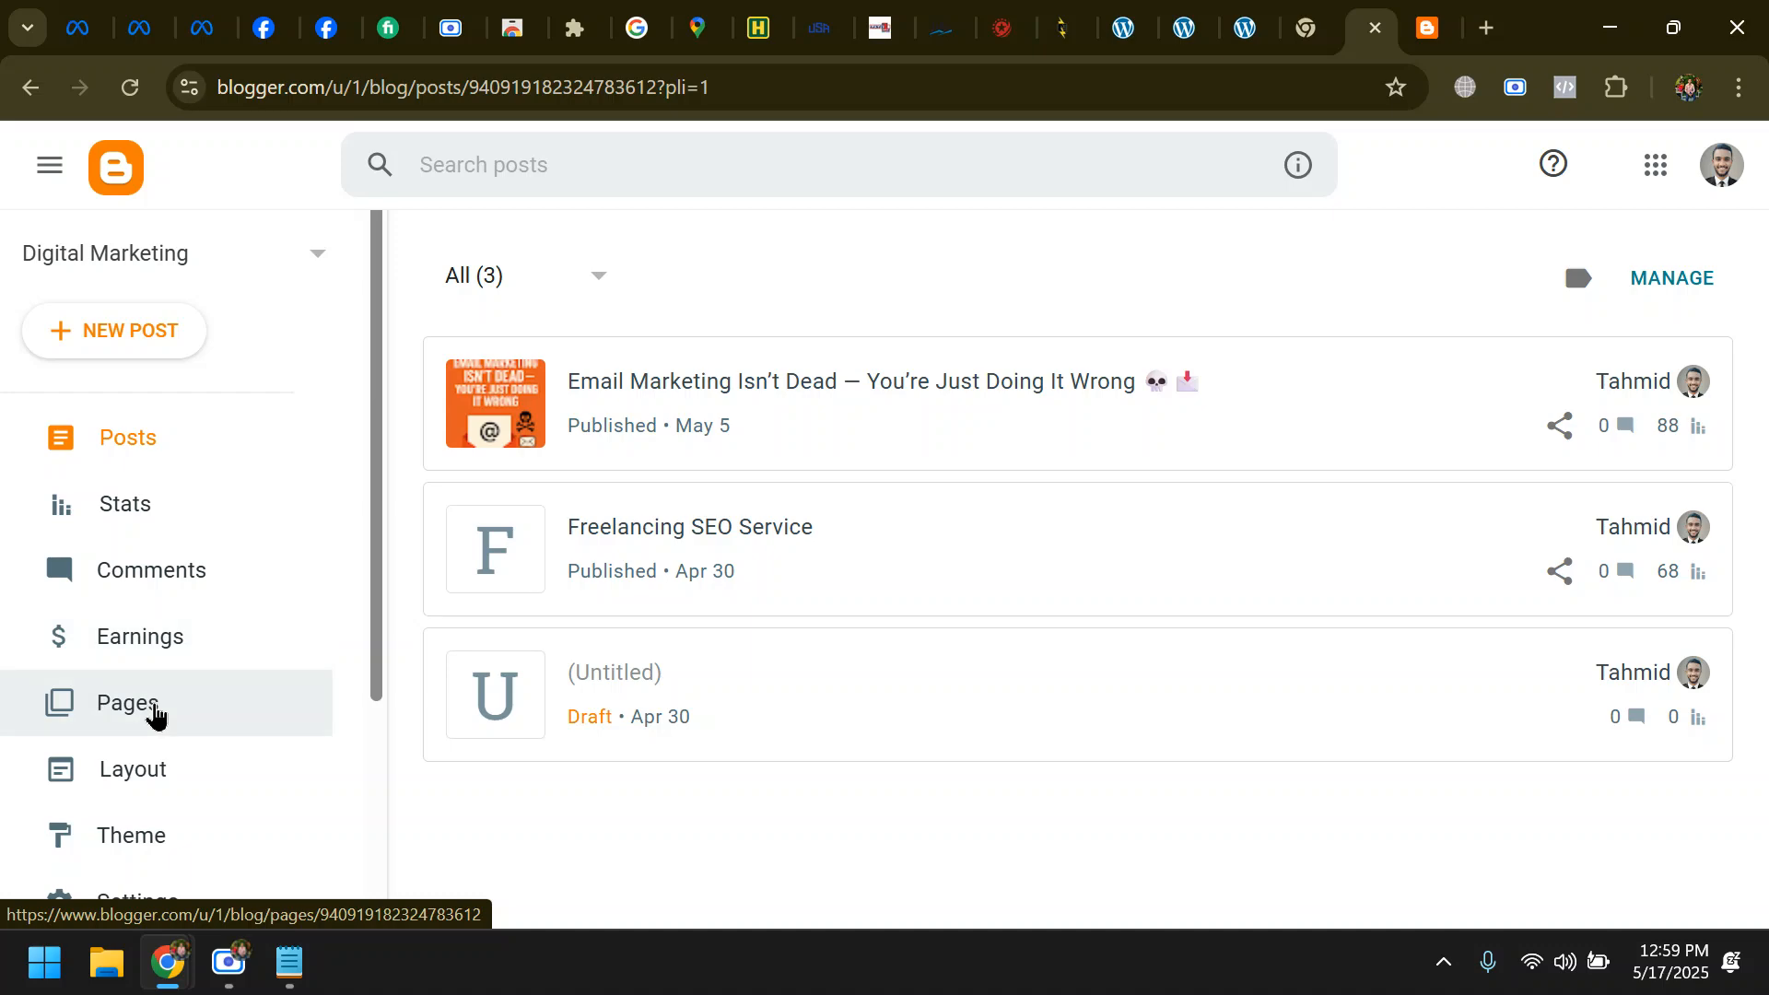
pyautogui.scroll(-3, 147, 829)
pyautogui.click(149, 610)
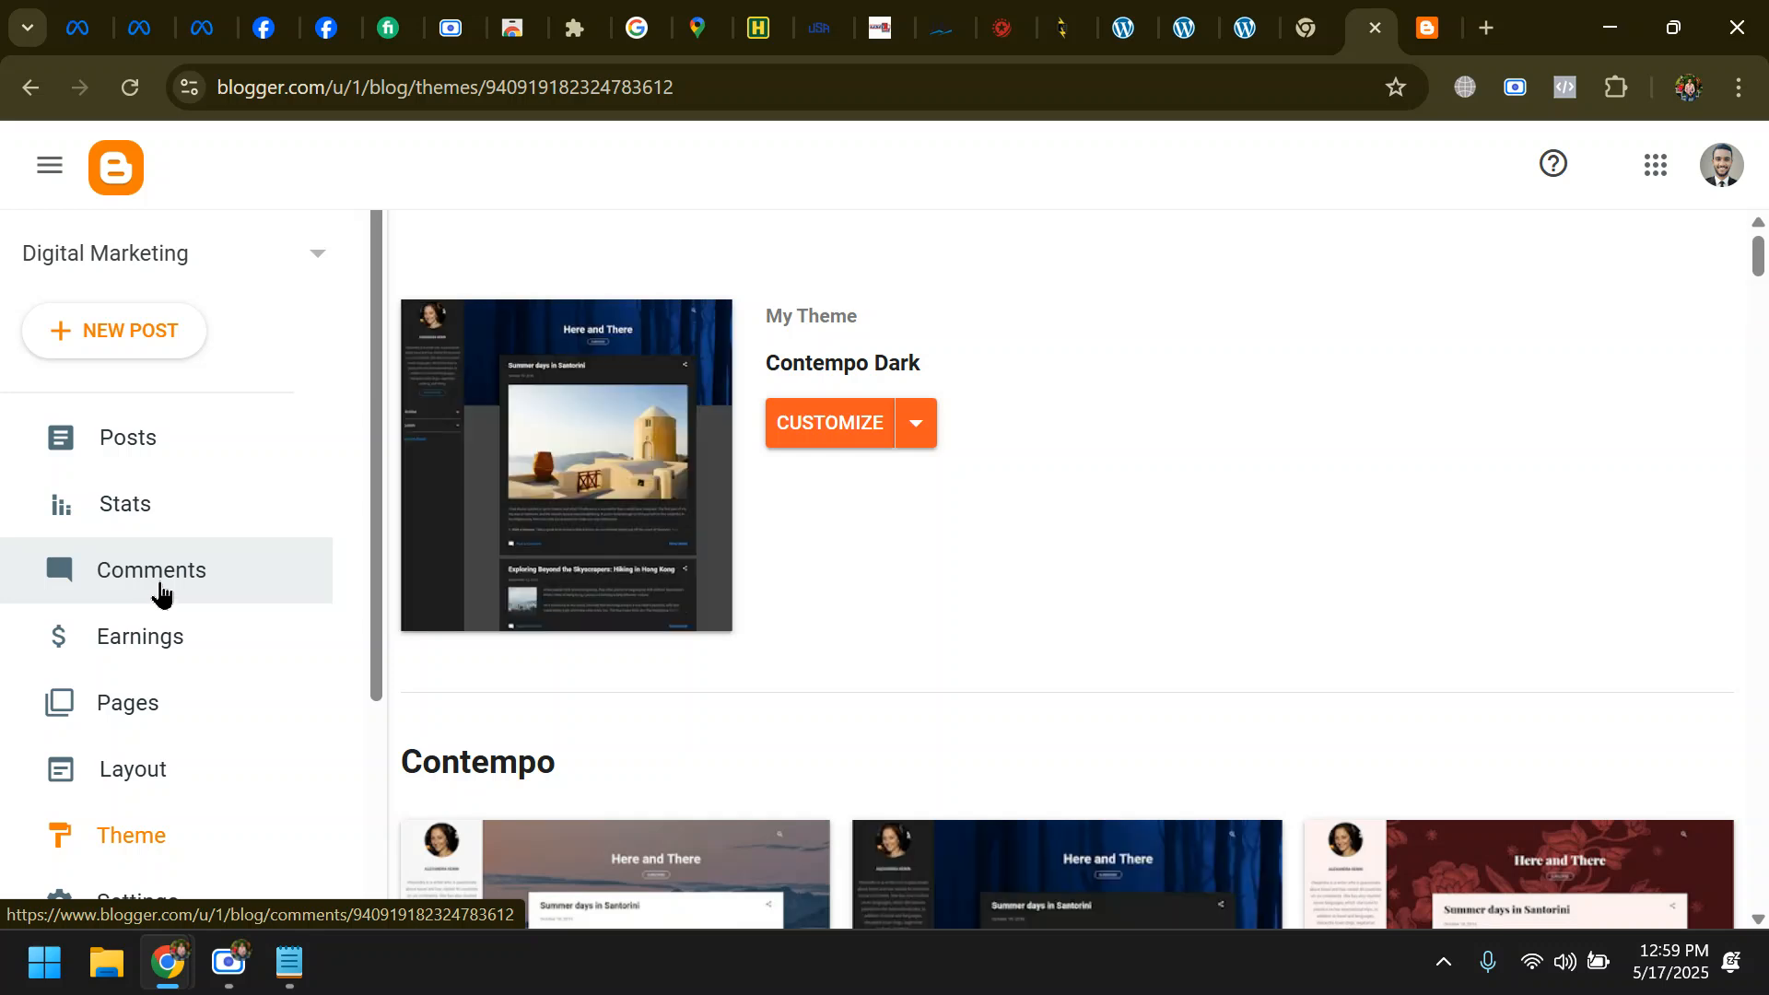
pyautogui.click(917, 426)
pyautogui.click(603, 662)
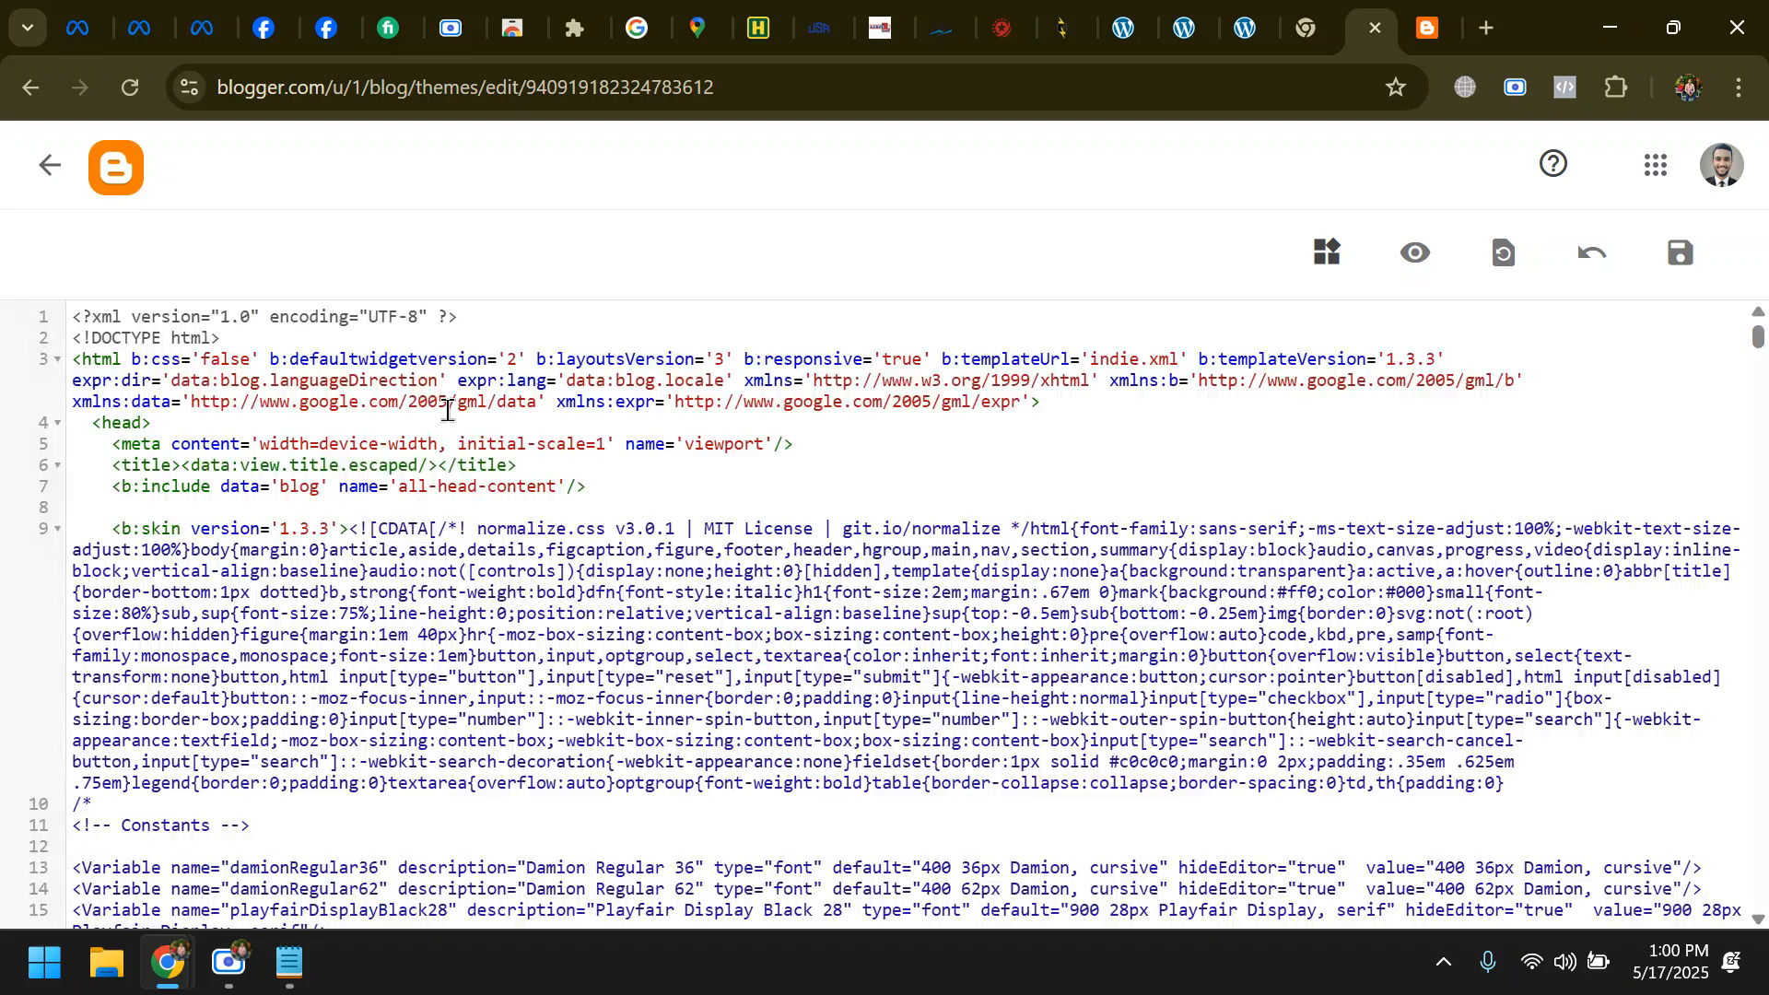
# - Copy the </head> tag from the Events Manager instructions and search for it in the Blogger theme HTML
pyautogui.hotkey('ctrl', 'f')
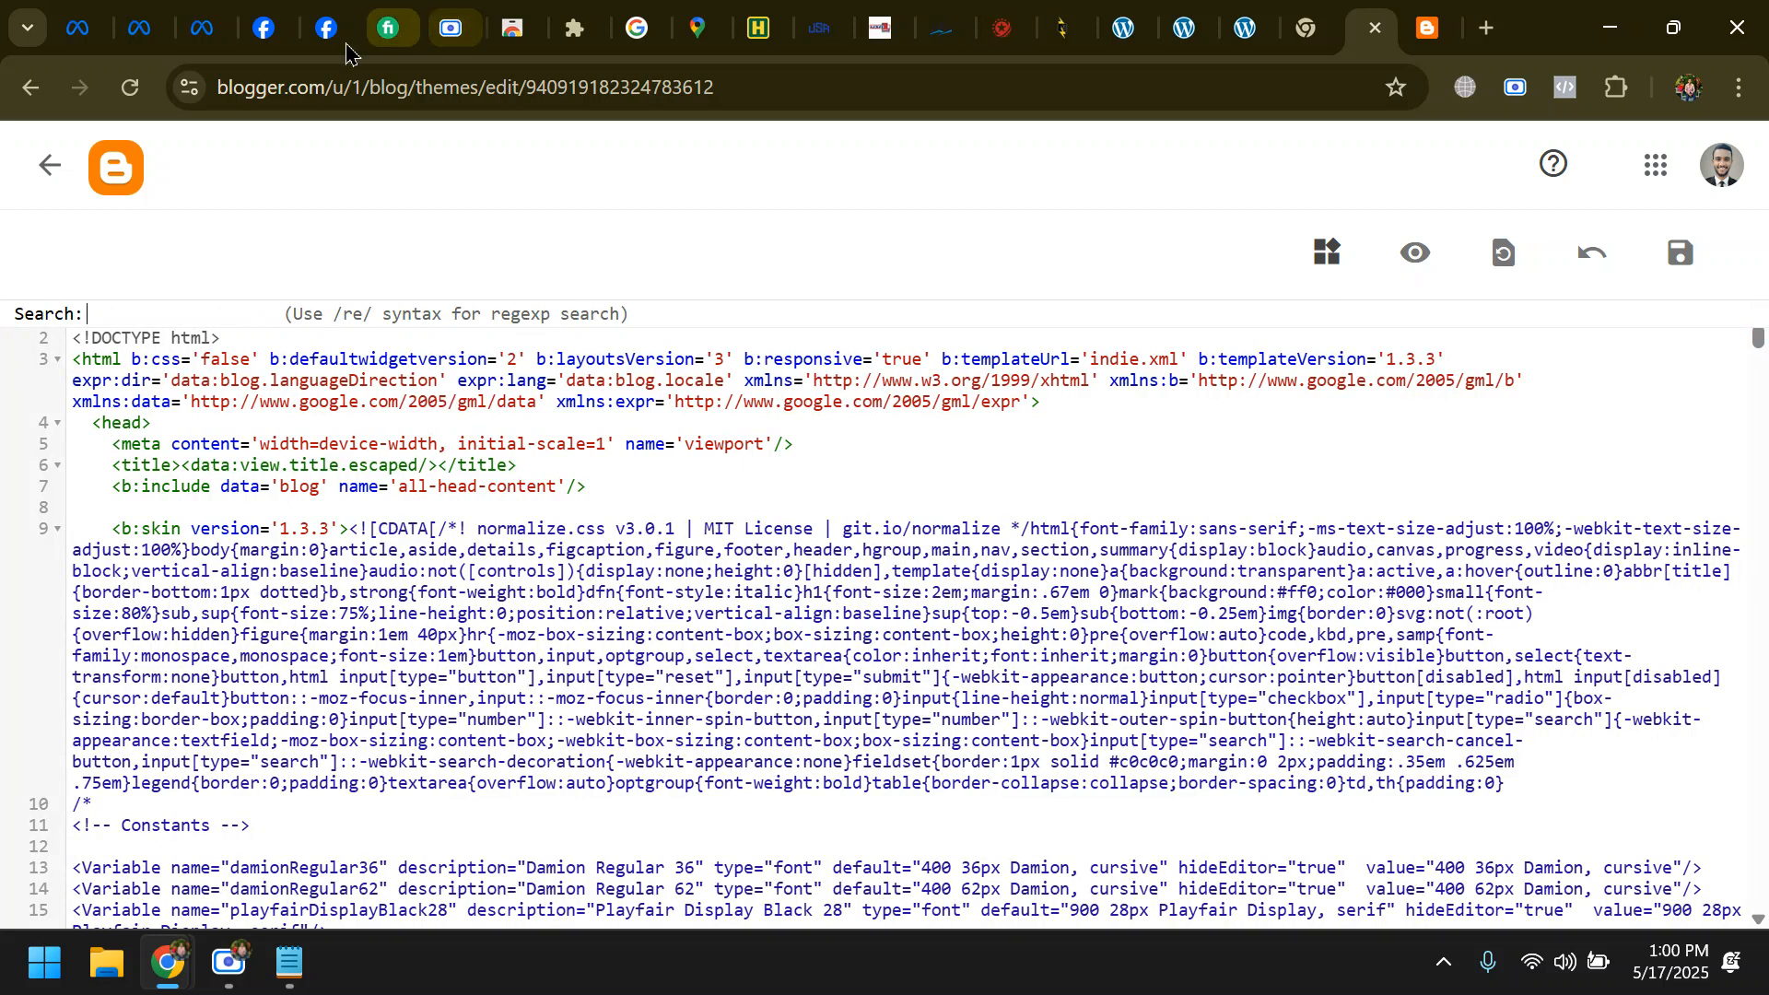
pyautogui.click(204, 26)
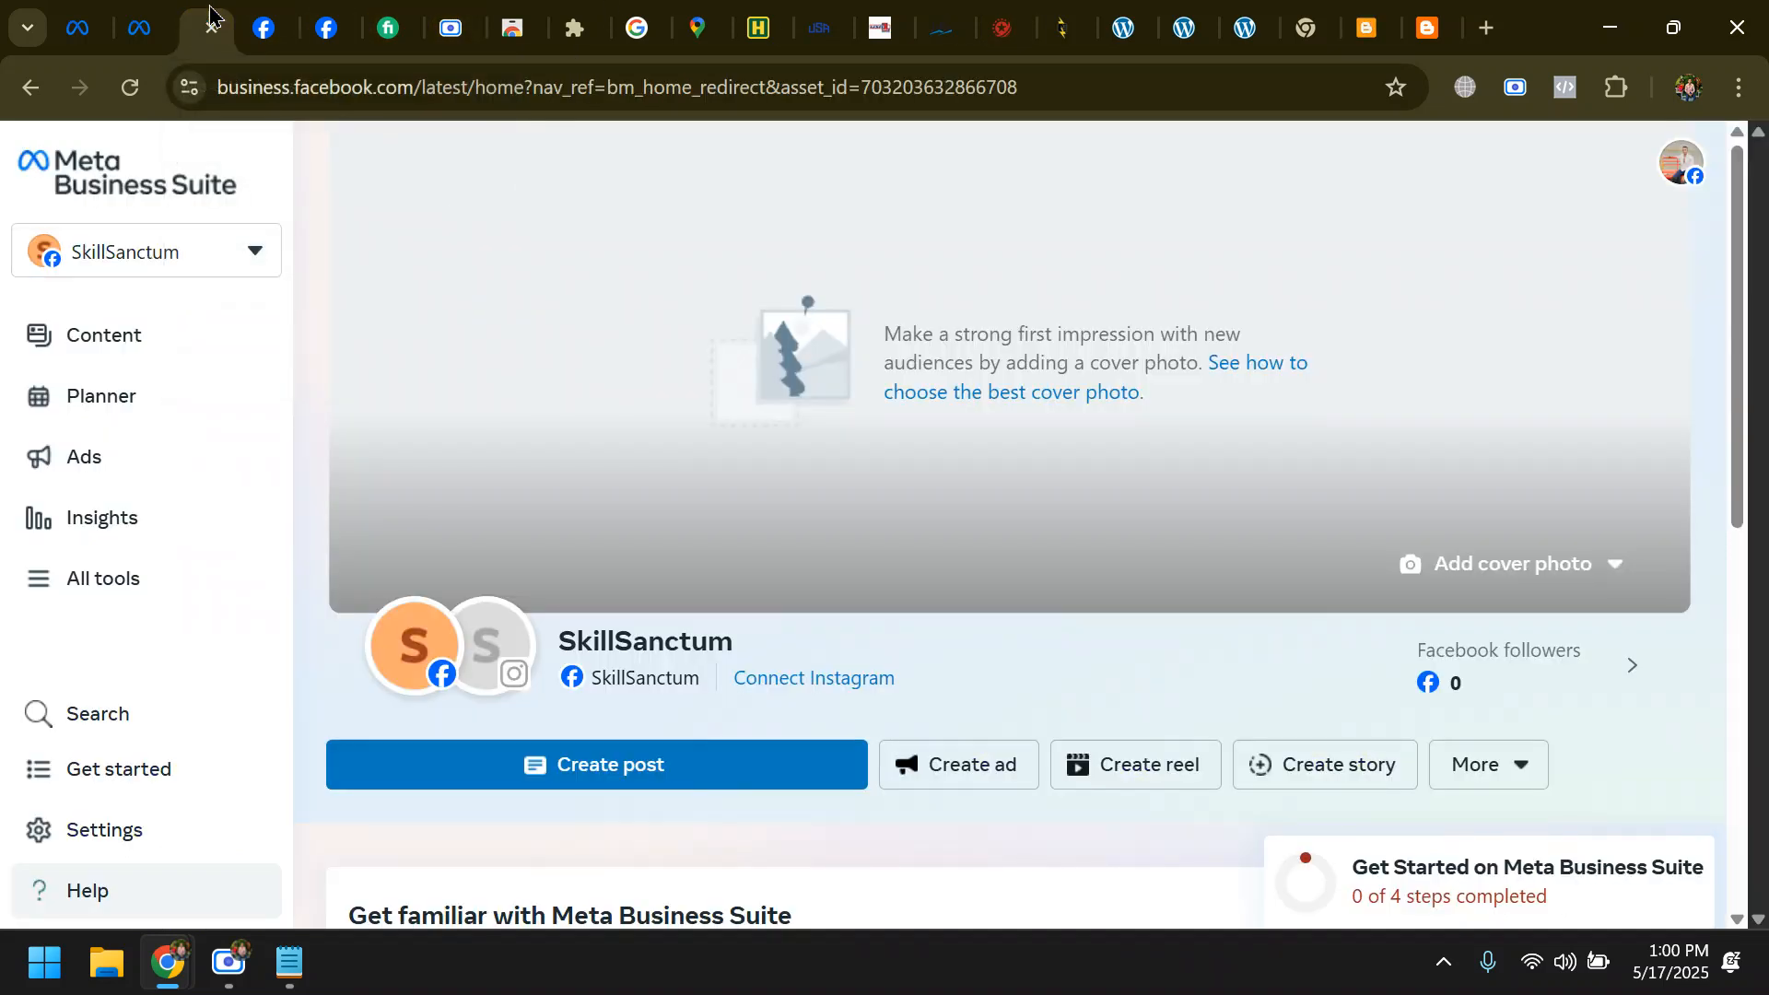
pyautogui.click(267, 26)
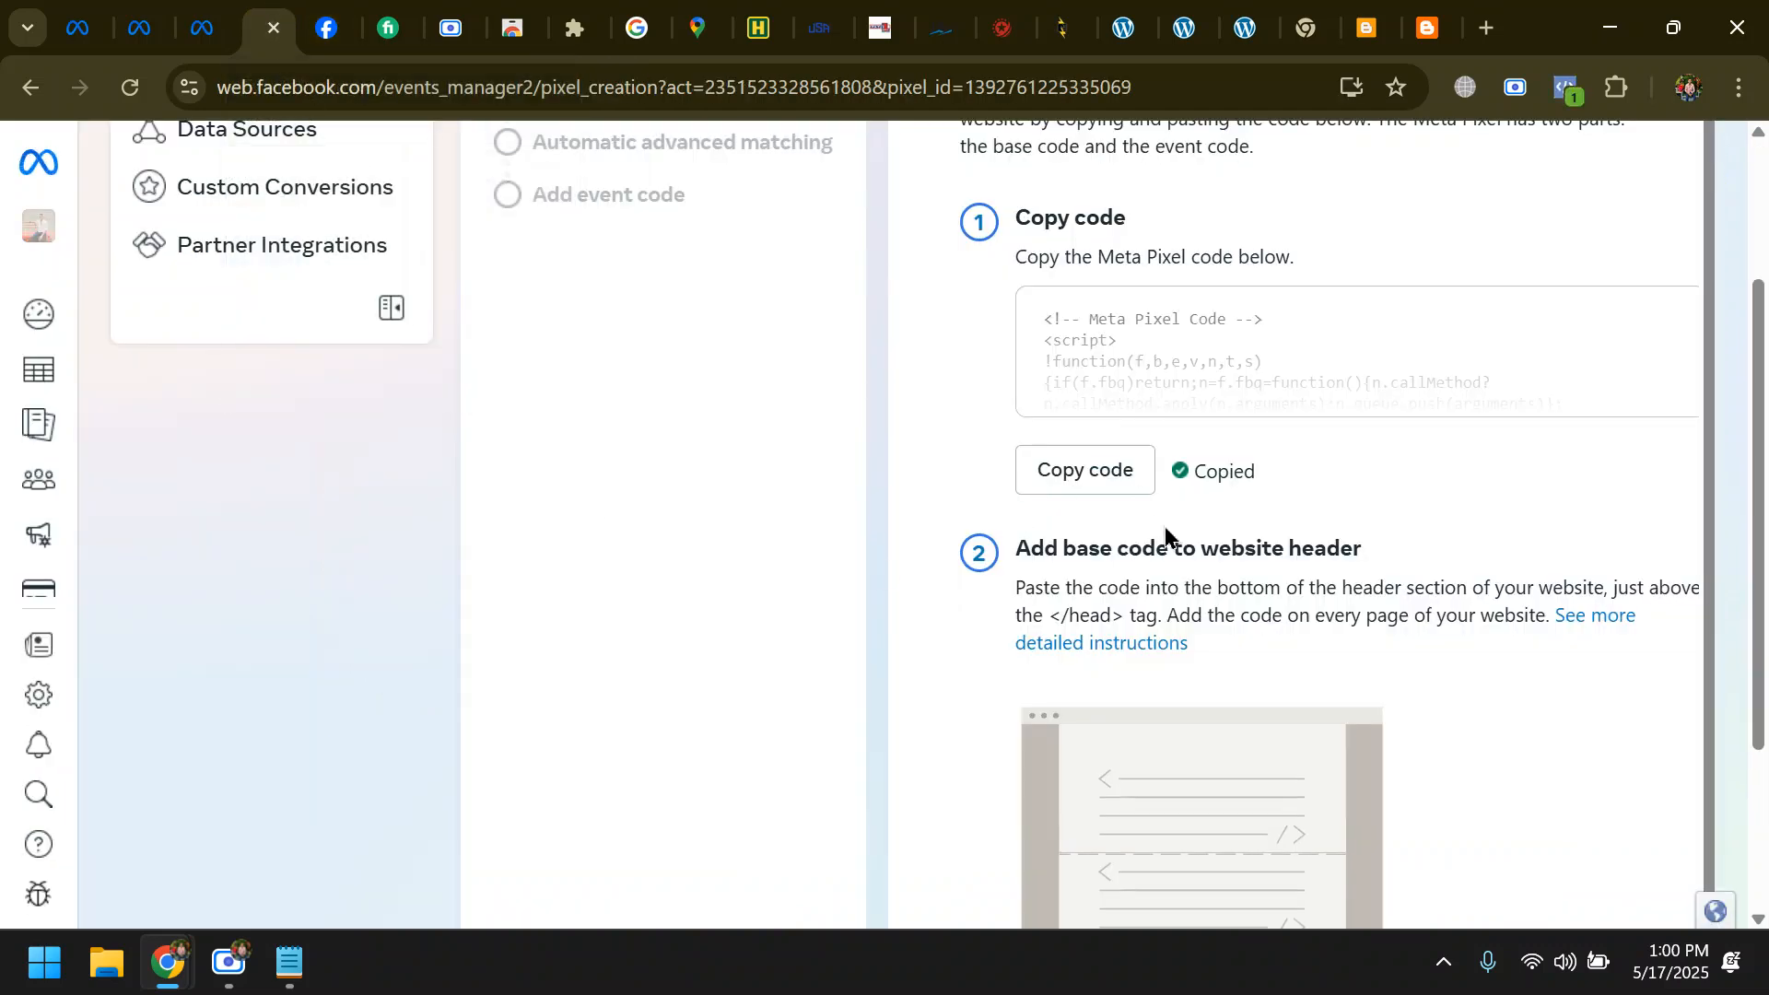
pyautogui.moveTo(1123, 616); pyautogui.dragTo(1048, 616)
pyautogui.hotkey('ctrl', 'c')
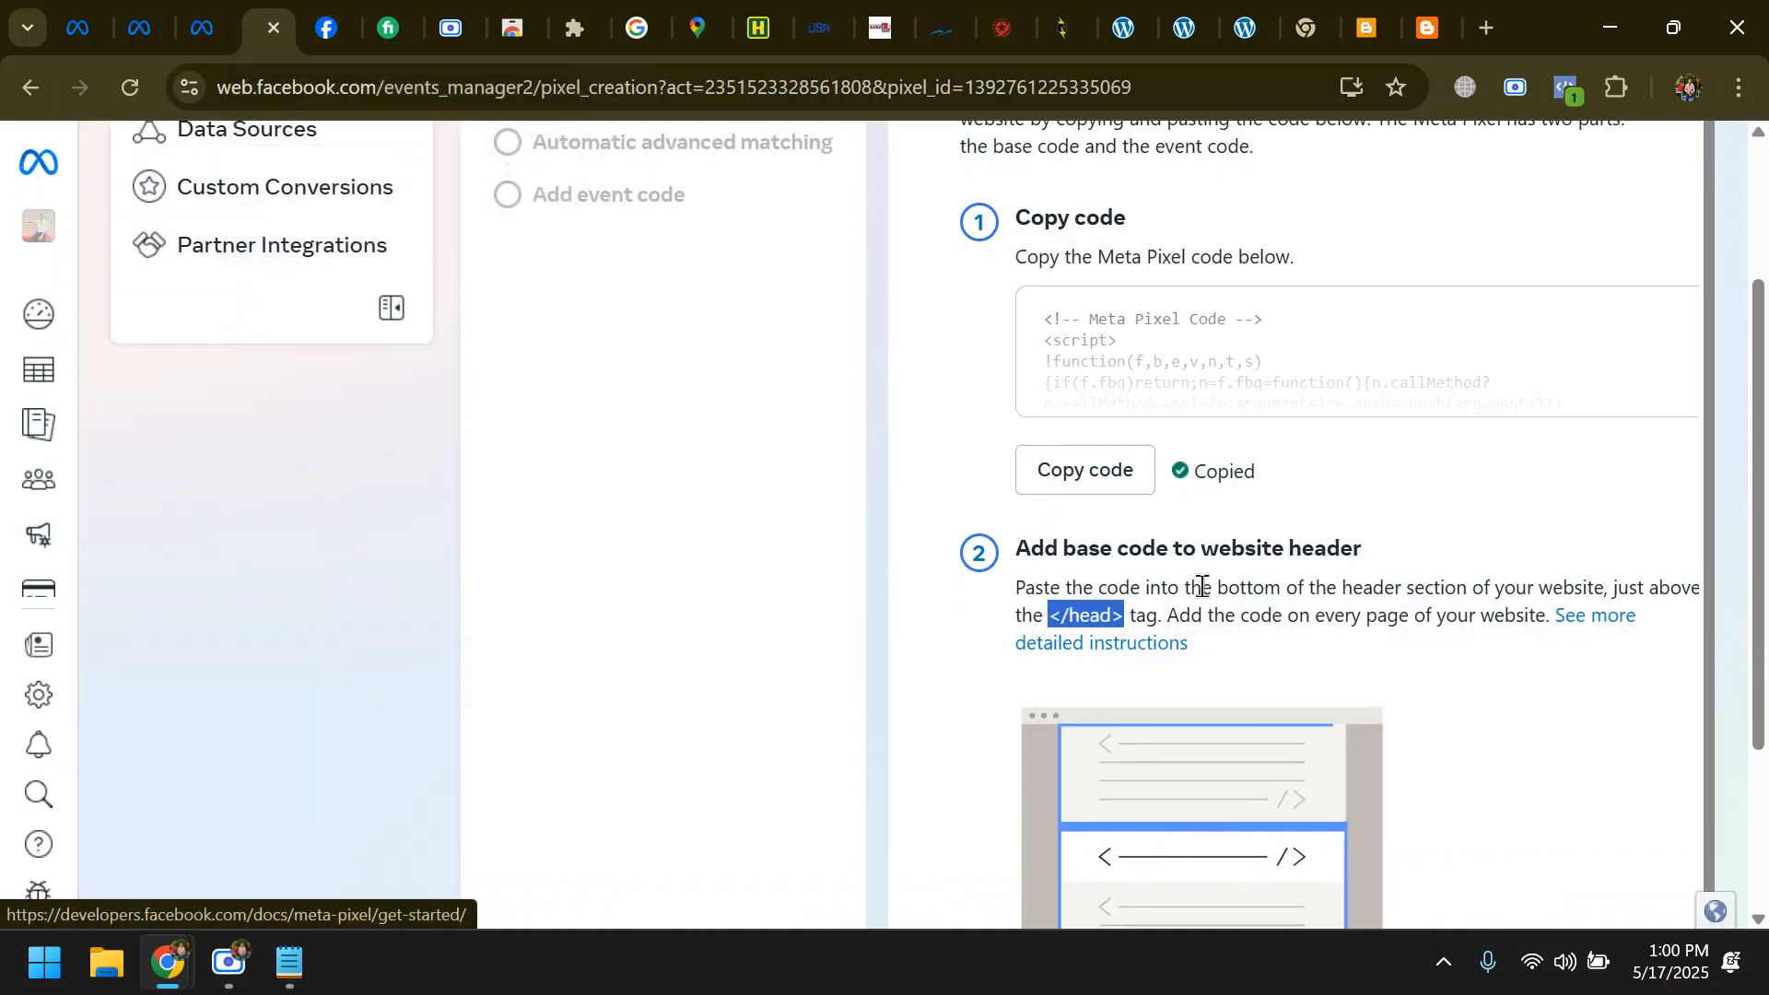
pyautogui.click(1381, 22)
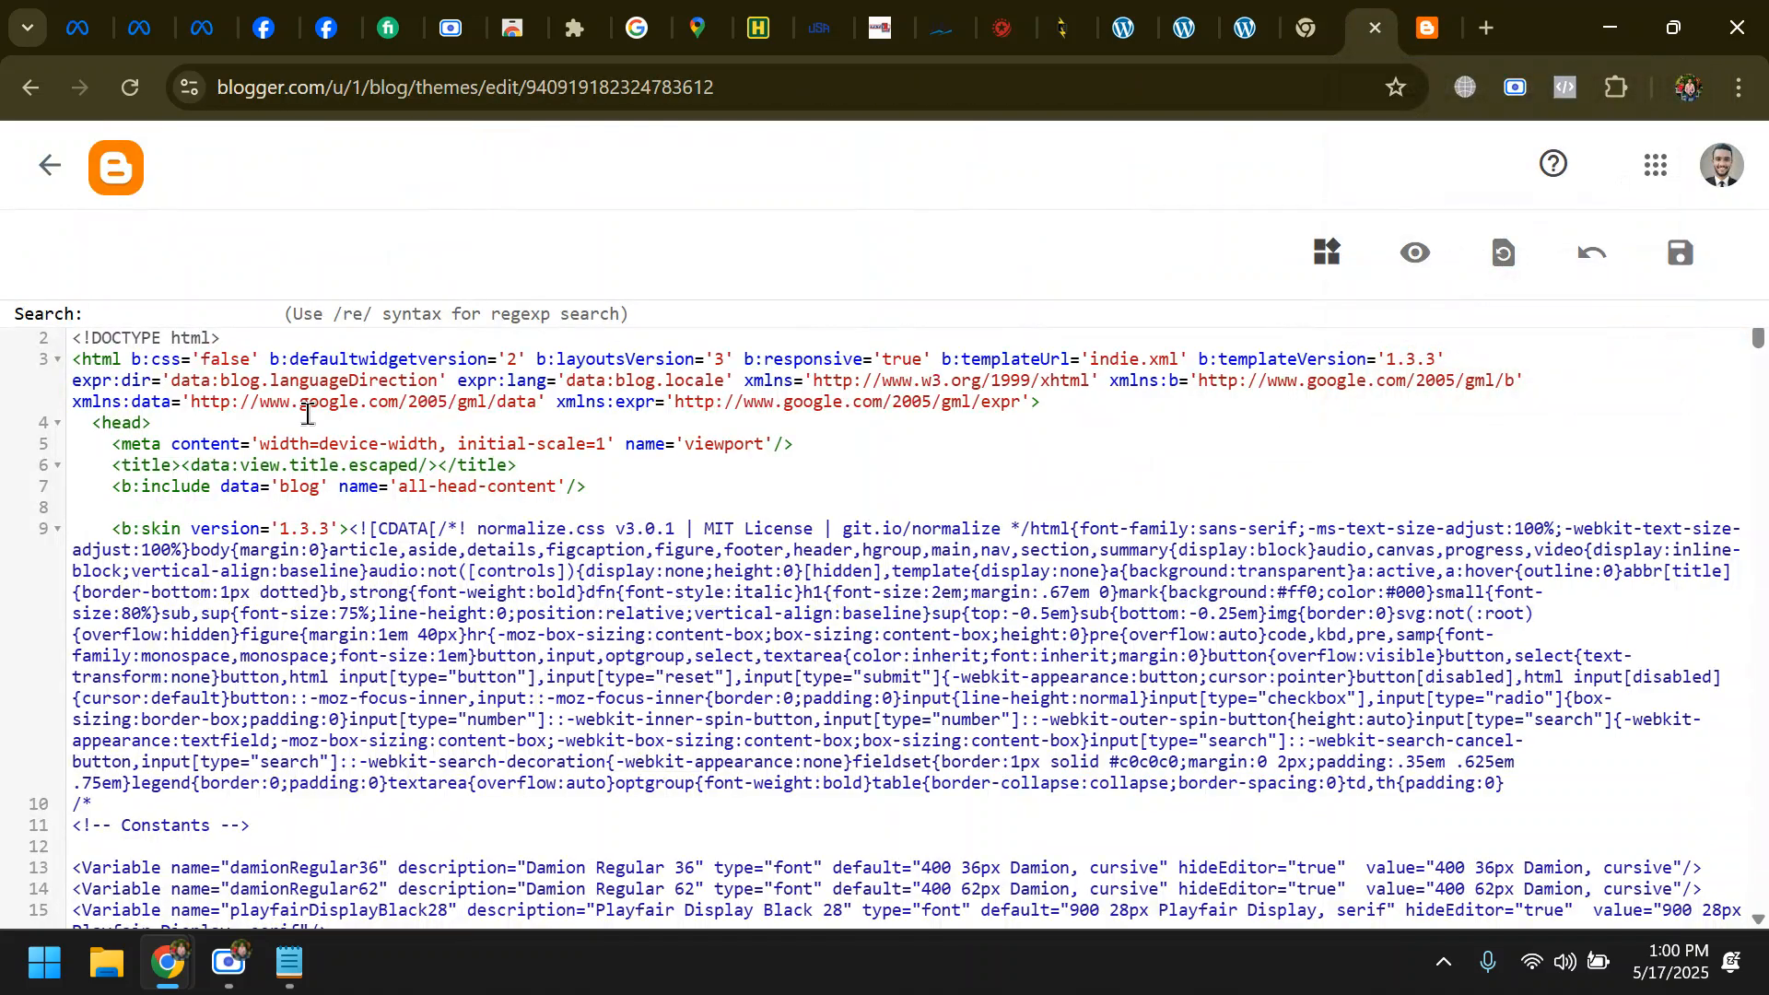
pyautogui.hotkey('ctrl', 'v')
pyautogui.press('Return')
pyautogui.scroll(-5, 415, 700)
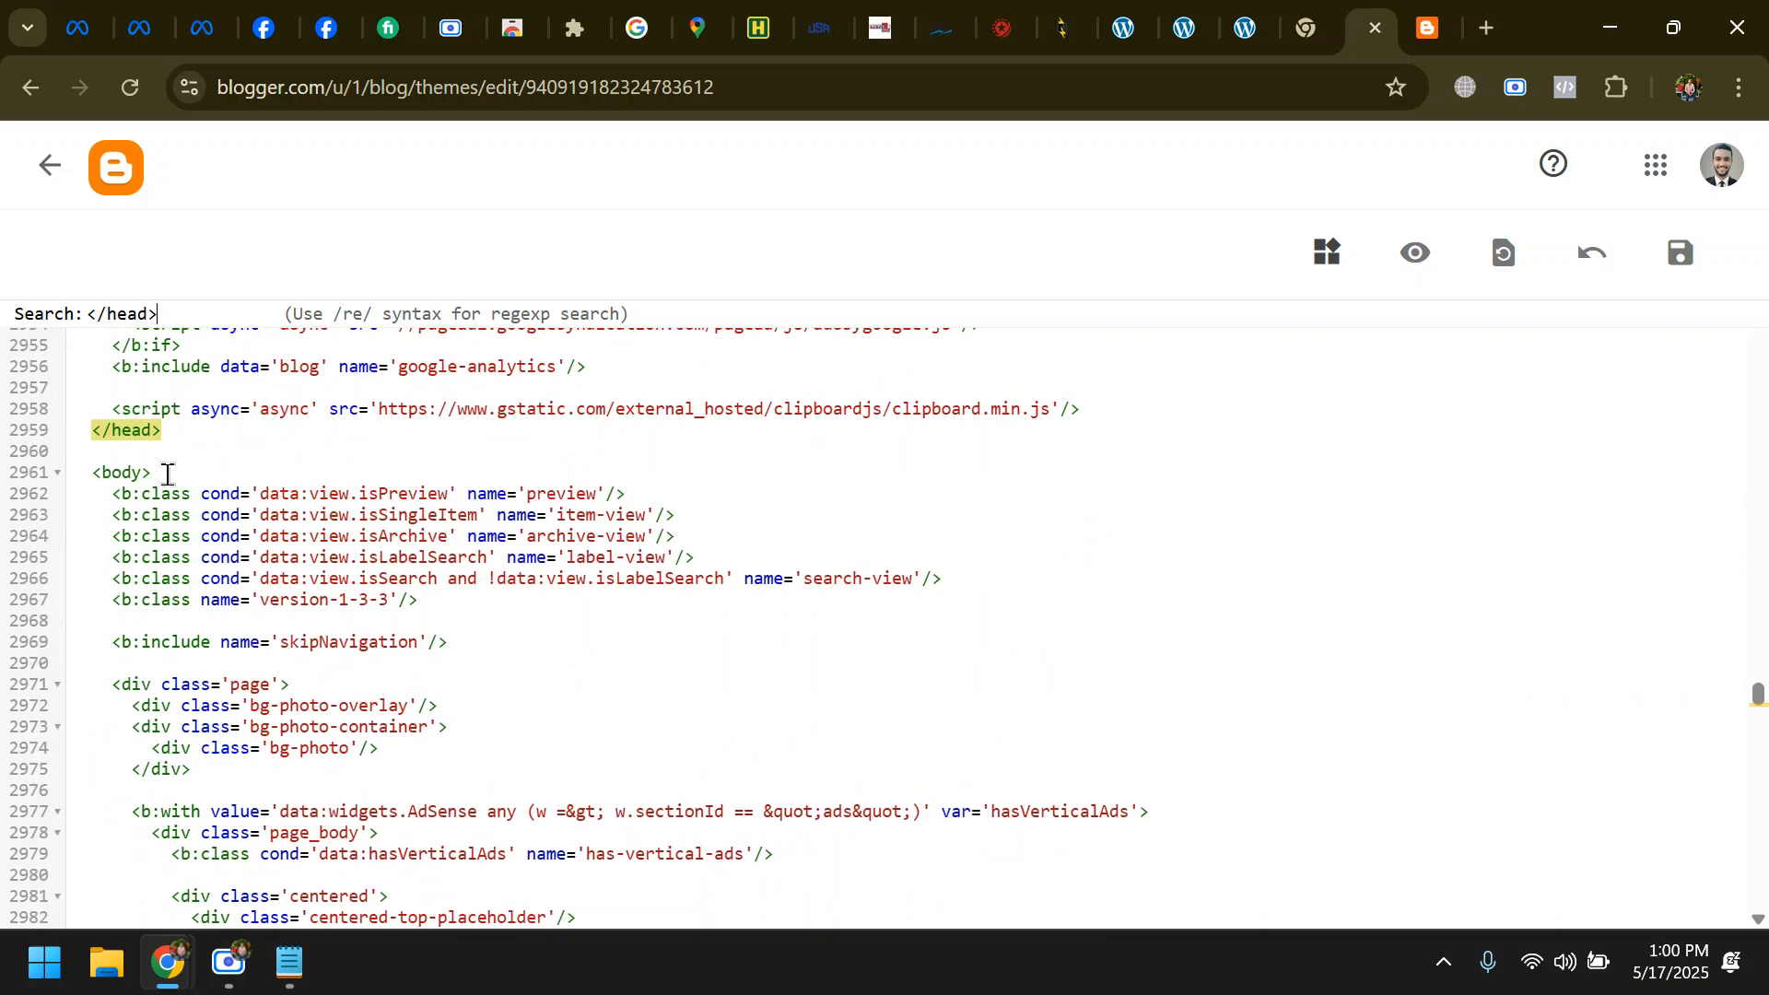
# - Add a blank line after the </head> tag, copy the Meta Pixel base code from Events Manager, and return to the Blogger theme HTML
pyautogui.click(186, 433)
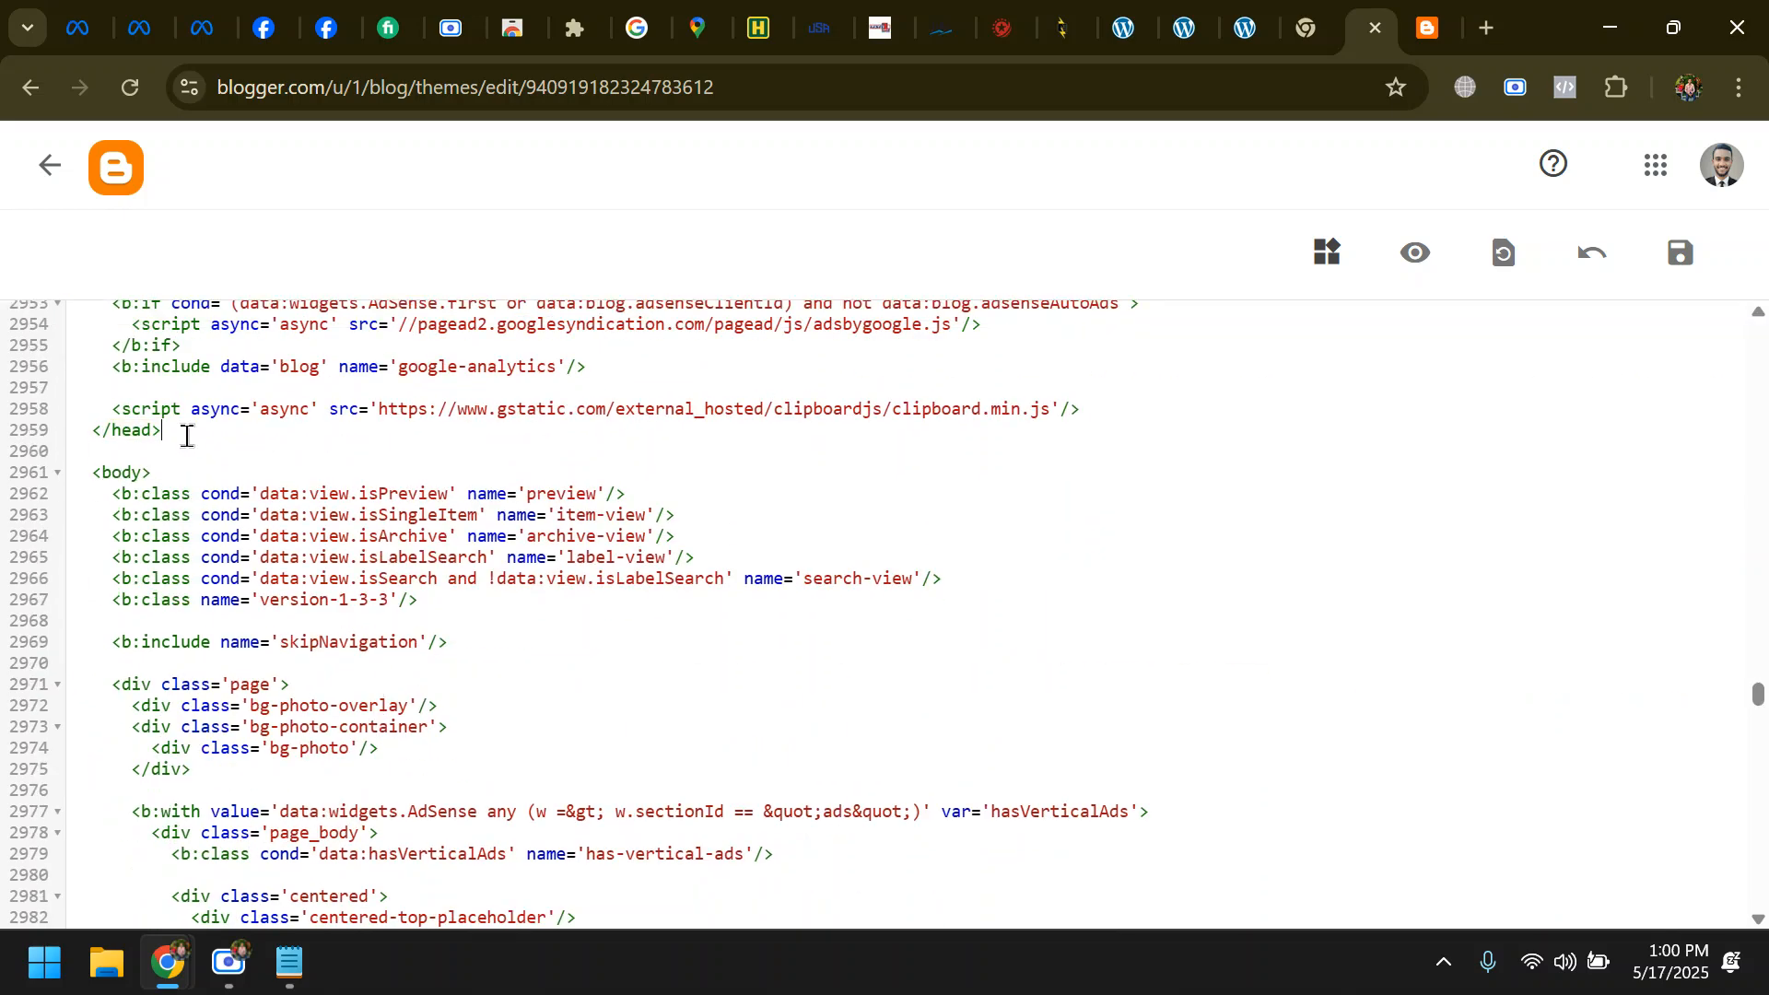
pyautogui.press('Return')
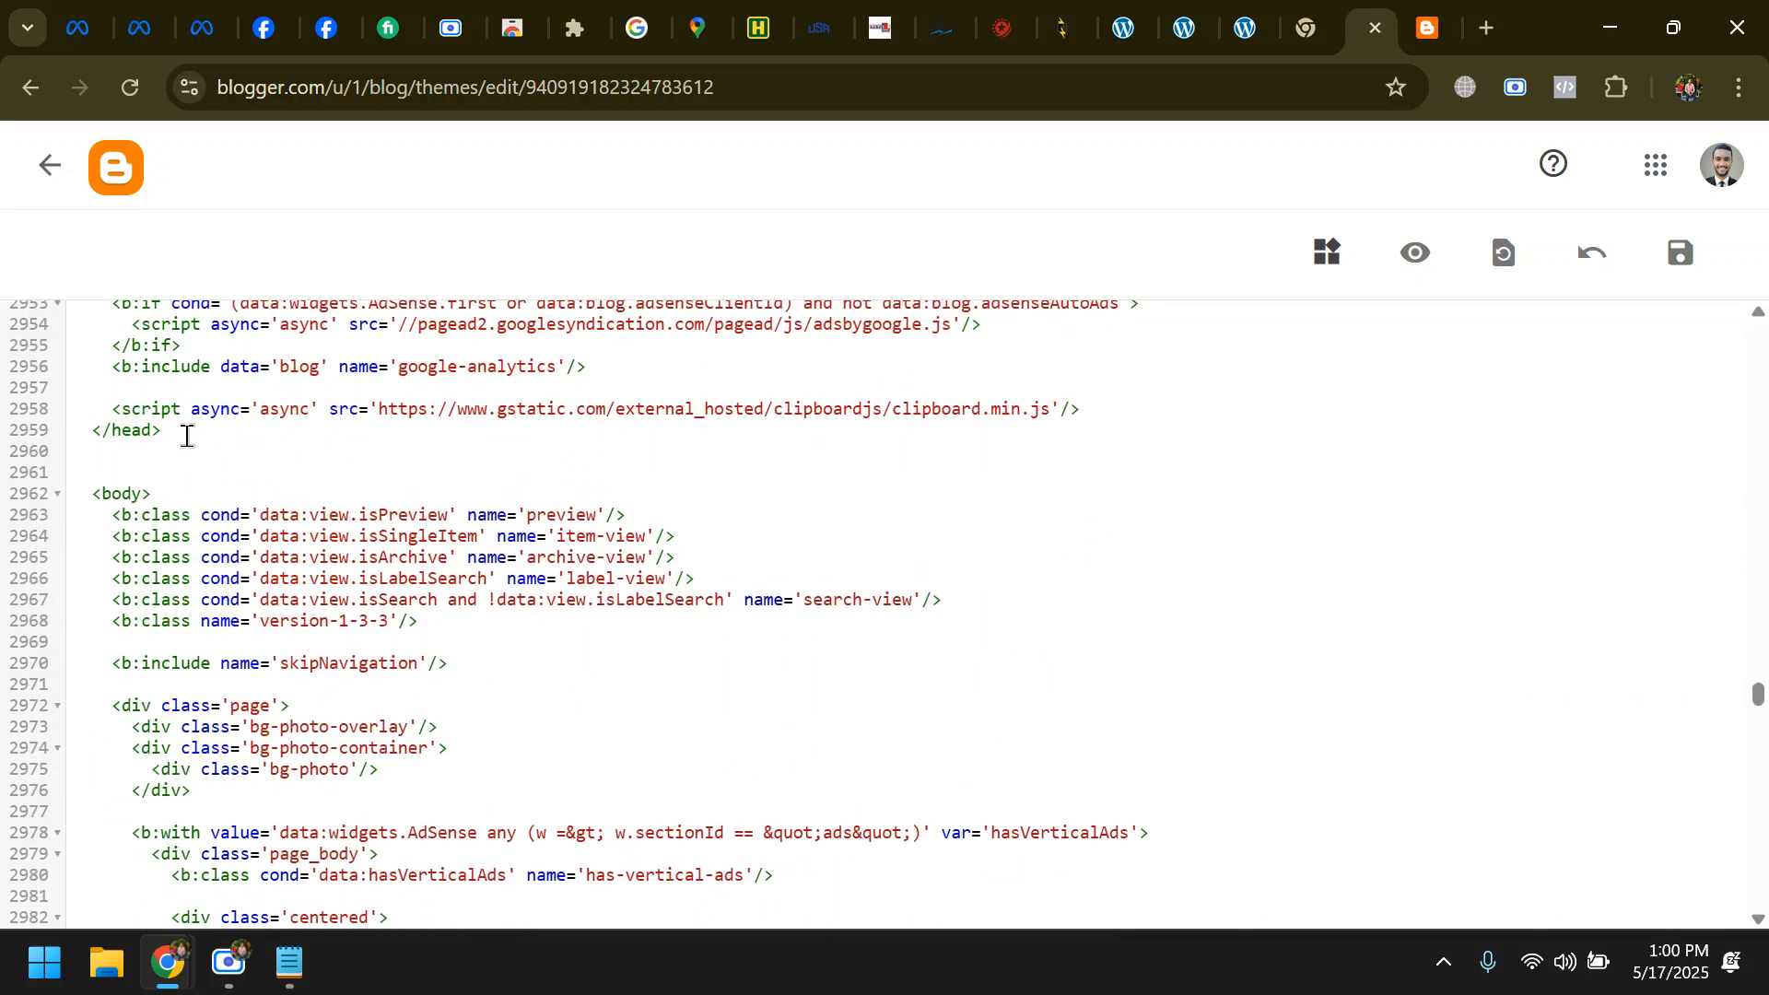
pyautogui.click(265, 28)
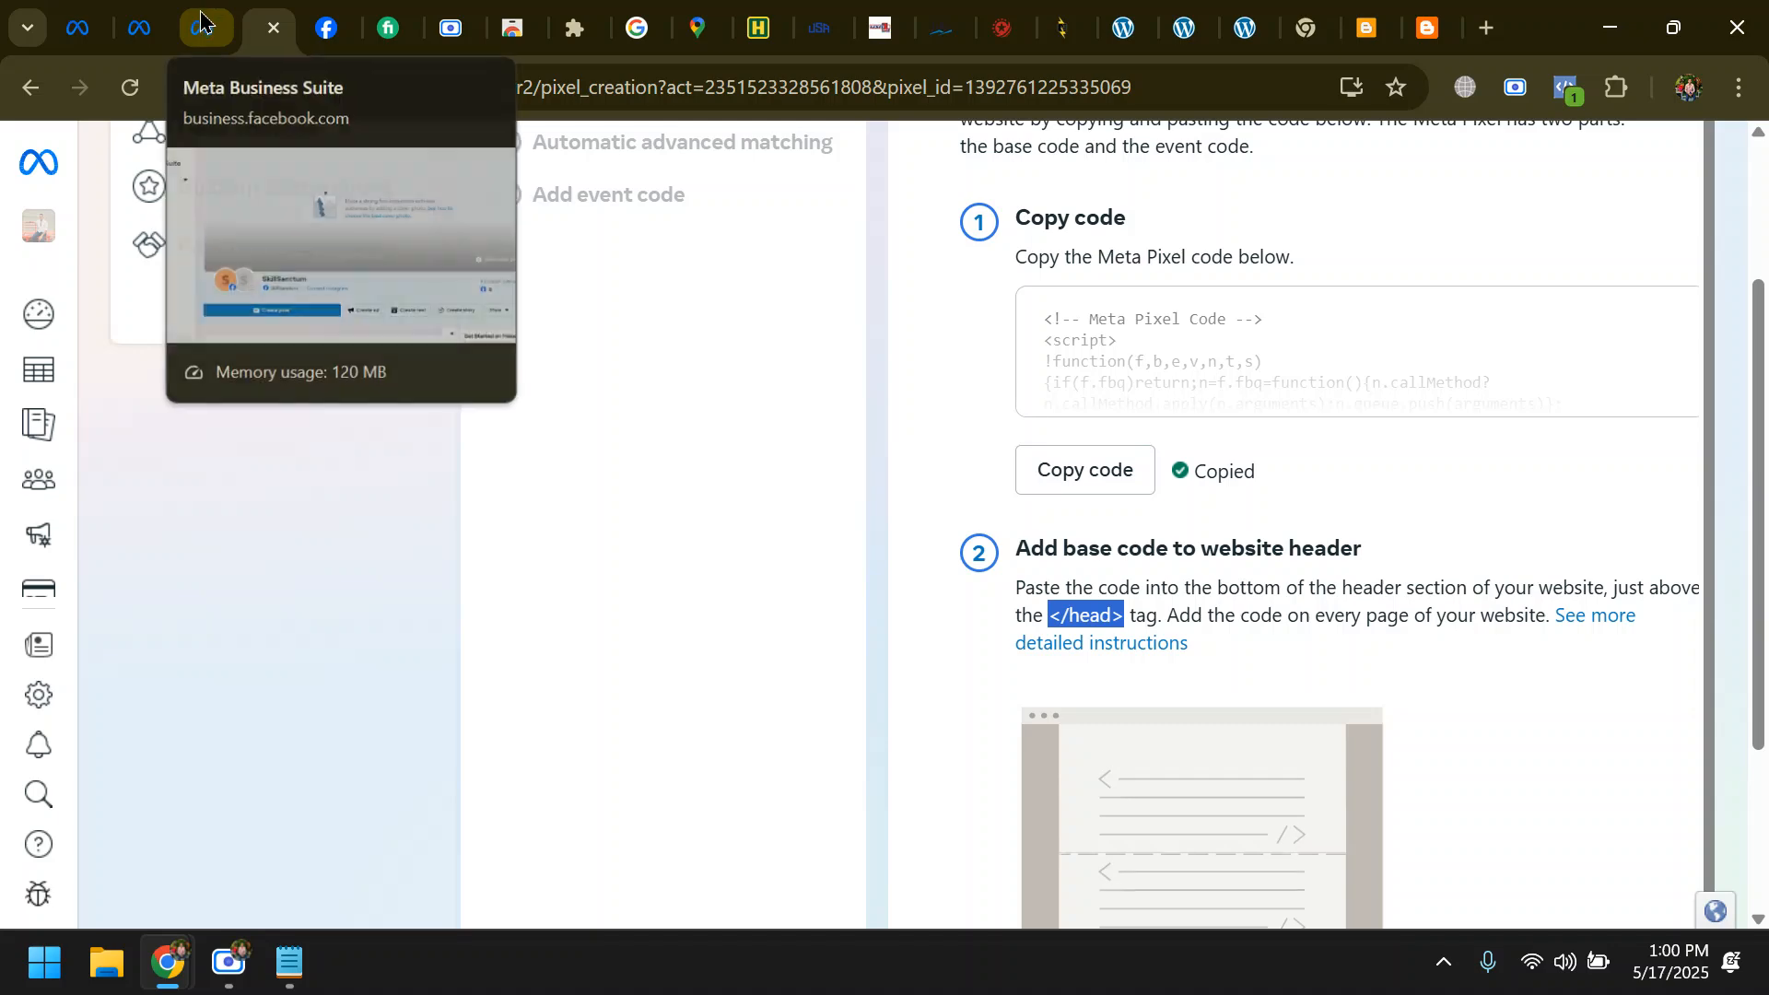
pyautogui.click(201, 20)
pyautogui.click(247, 27)
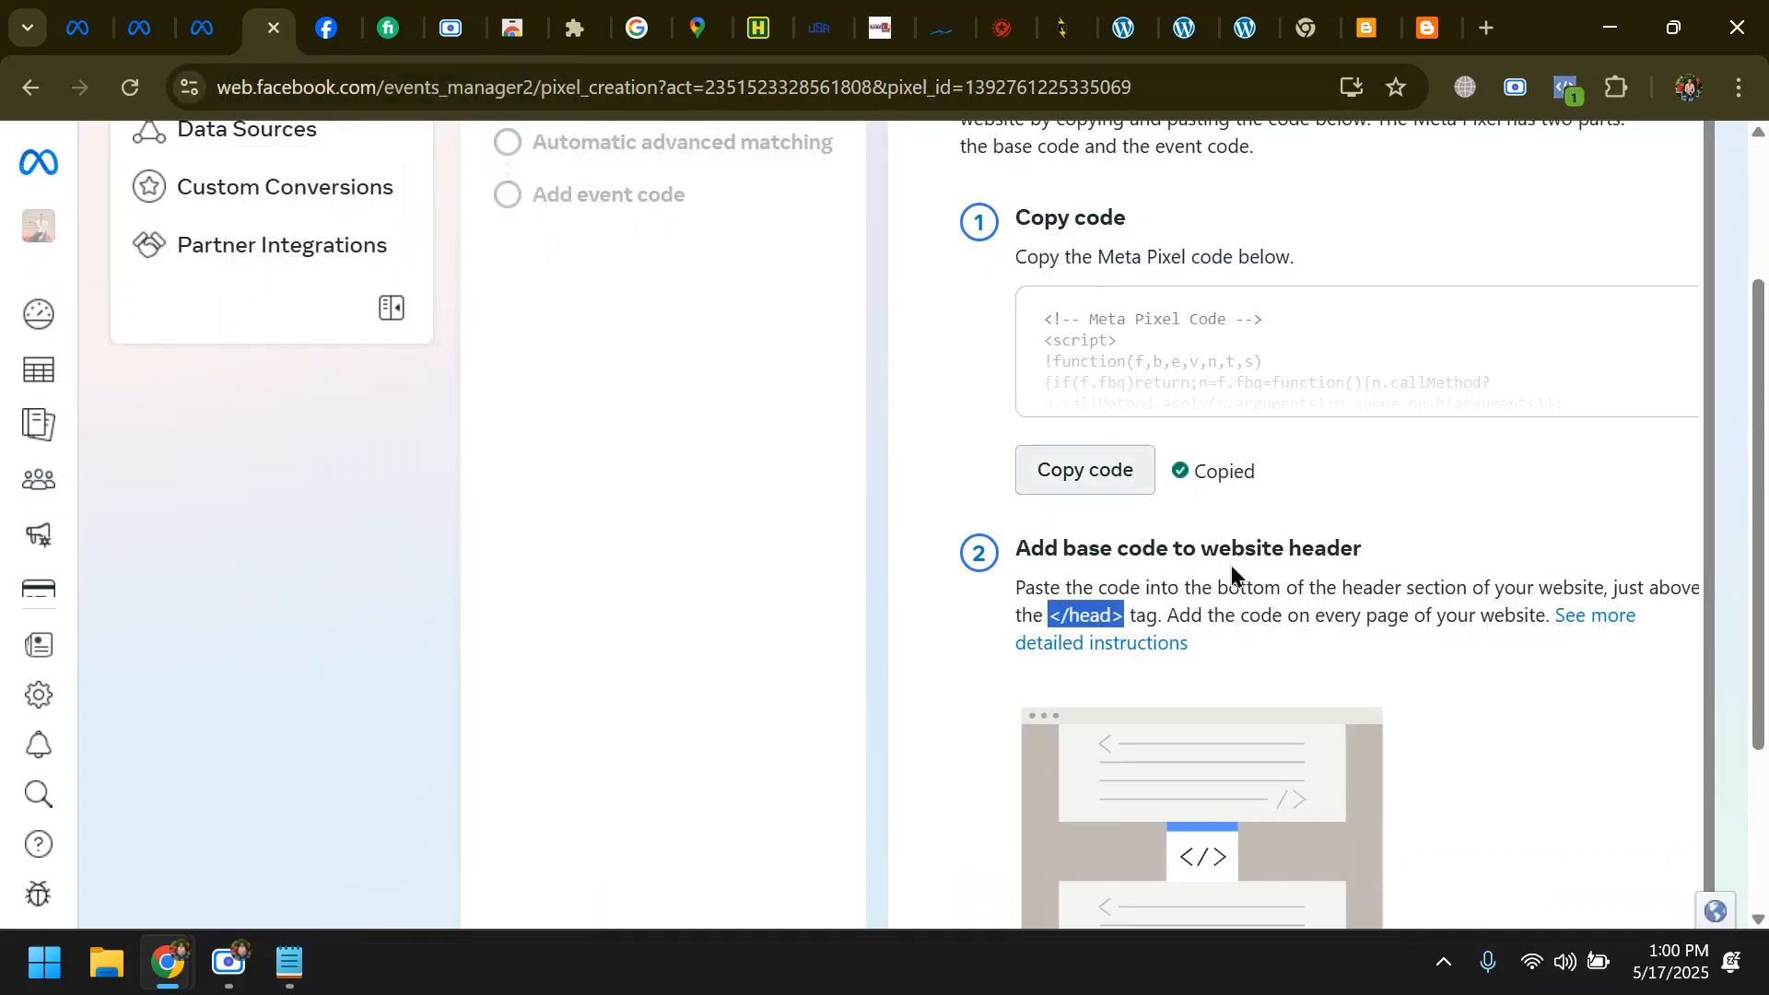
pyautogui.click(1059, 474)
pyautogui.click(1419, 13)
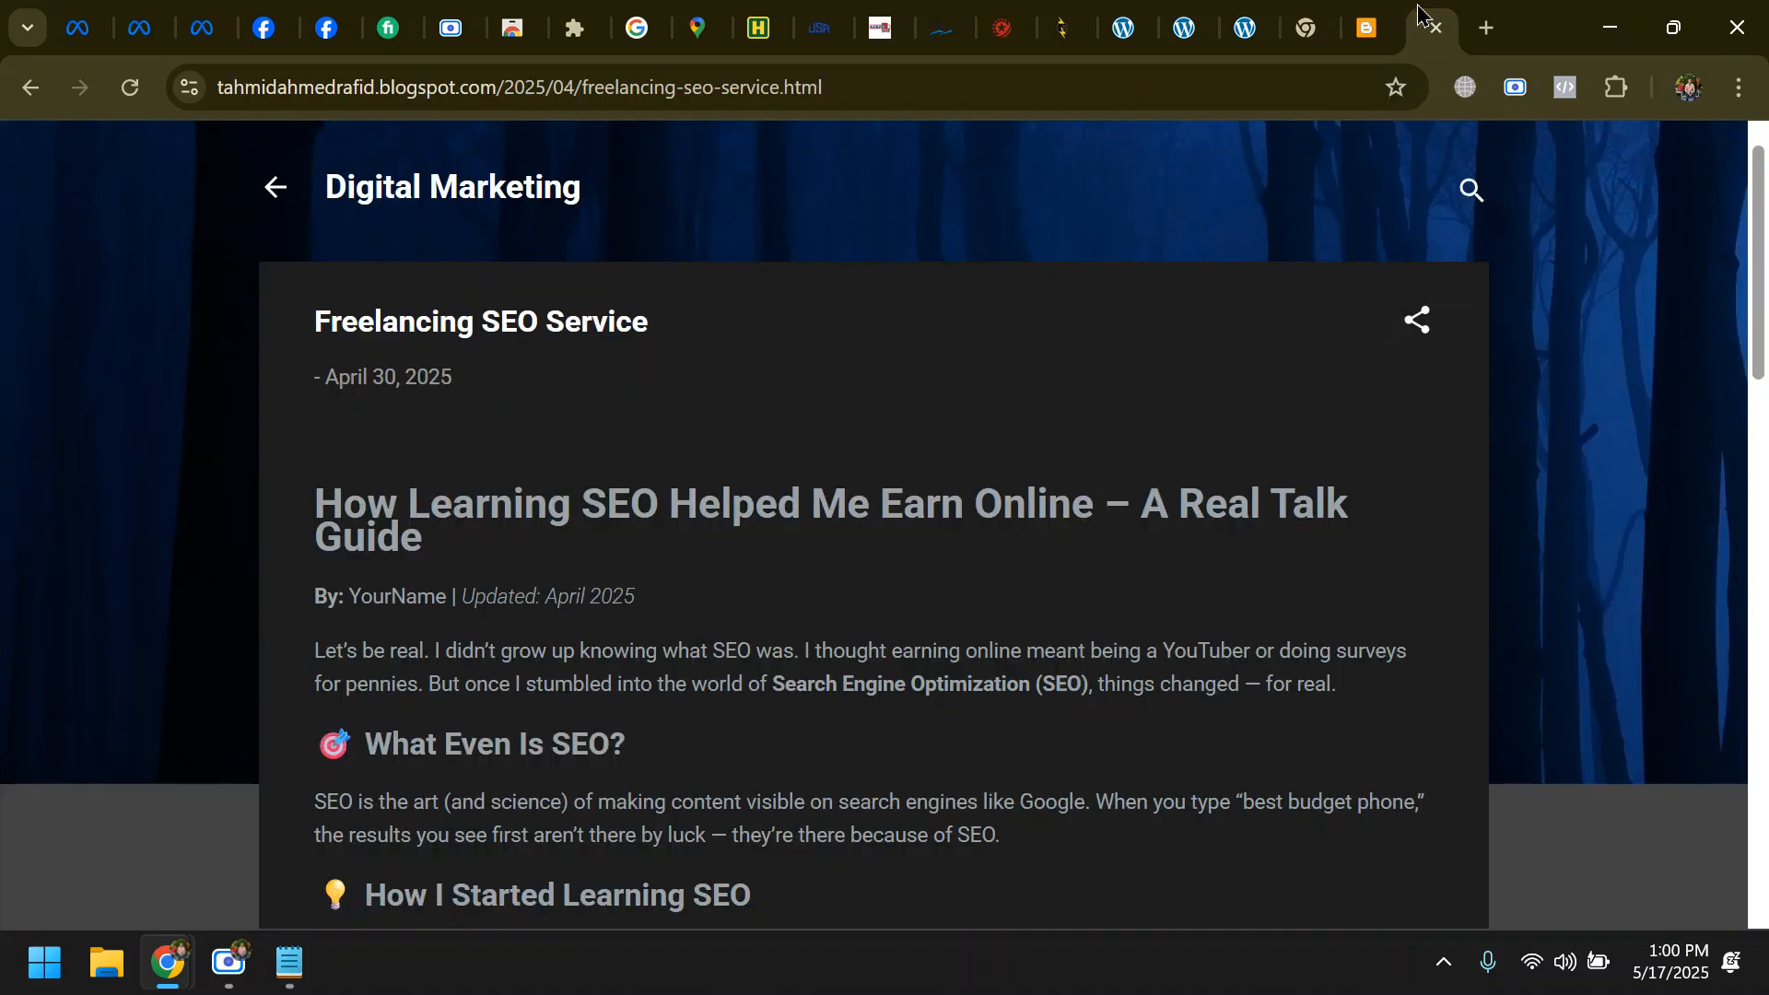
pyautogui.click(1366, 27)
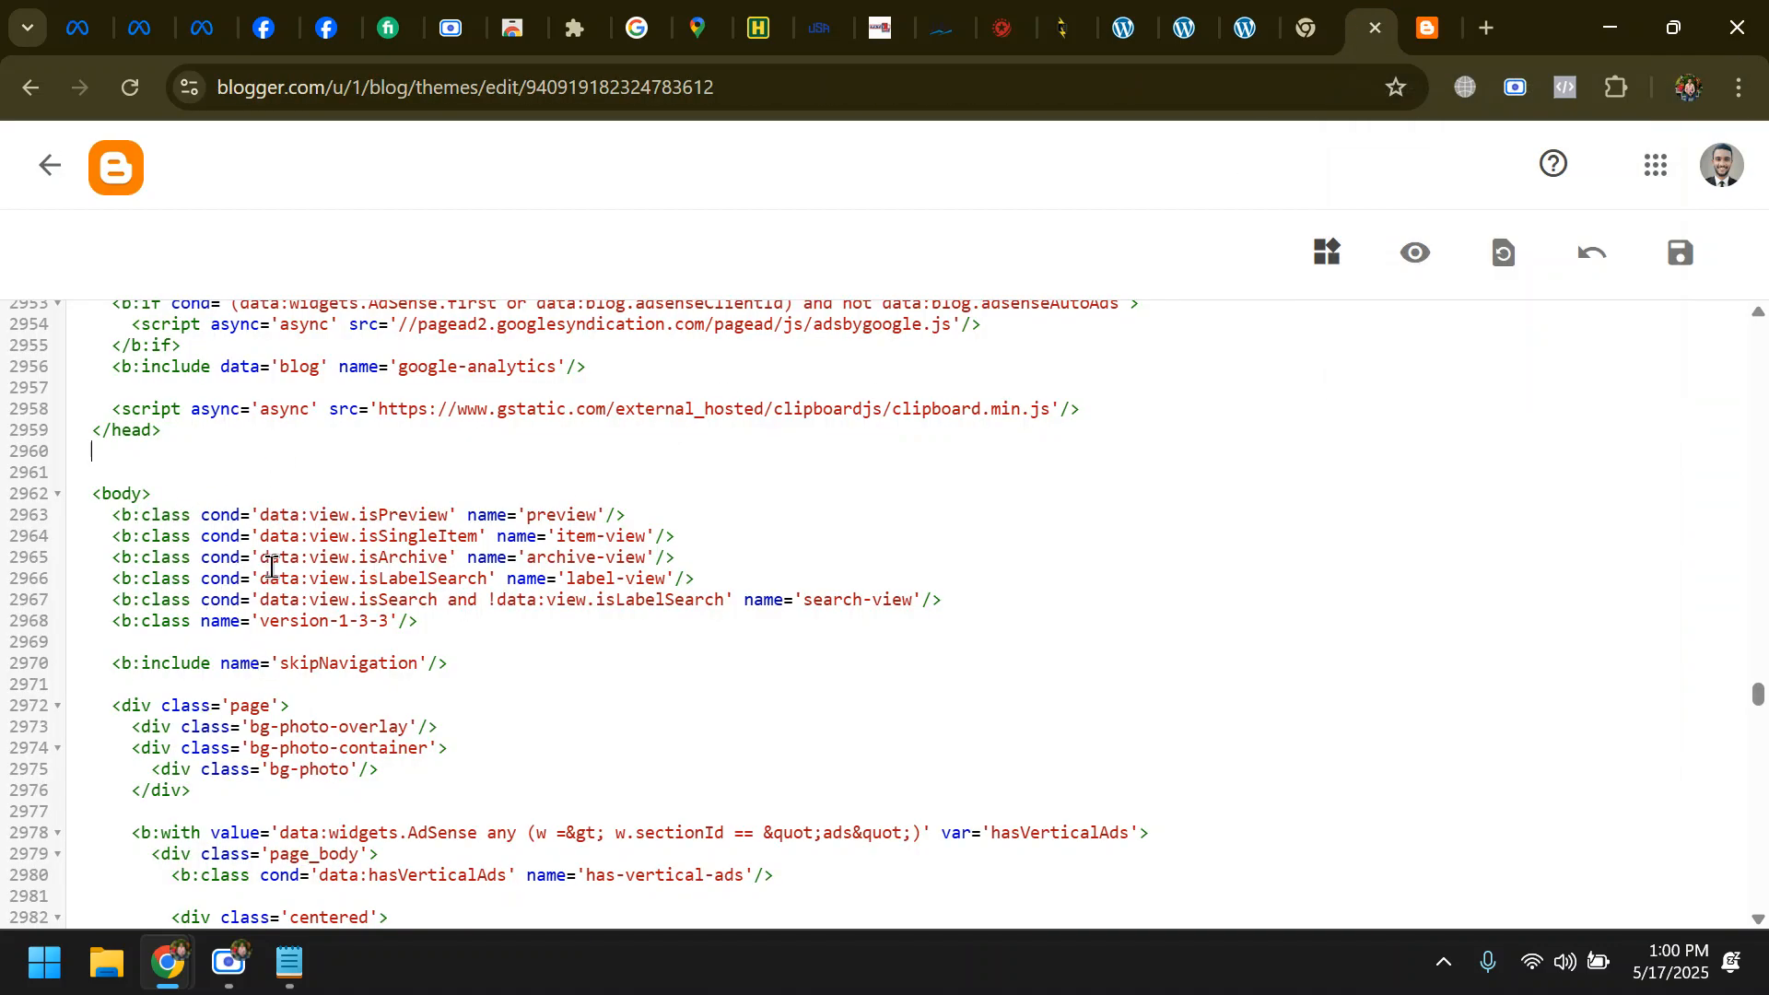
# - Paste the Meta Pixel code on a new line directly above the </head> tag and try to save the theme
pyautogui.moveTo(174, 434); pyautogui.dragTo(95, 437)
pyautogui.click(136, 462)
pyautogui.scroll(2, 236, 423)
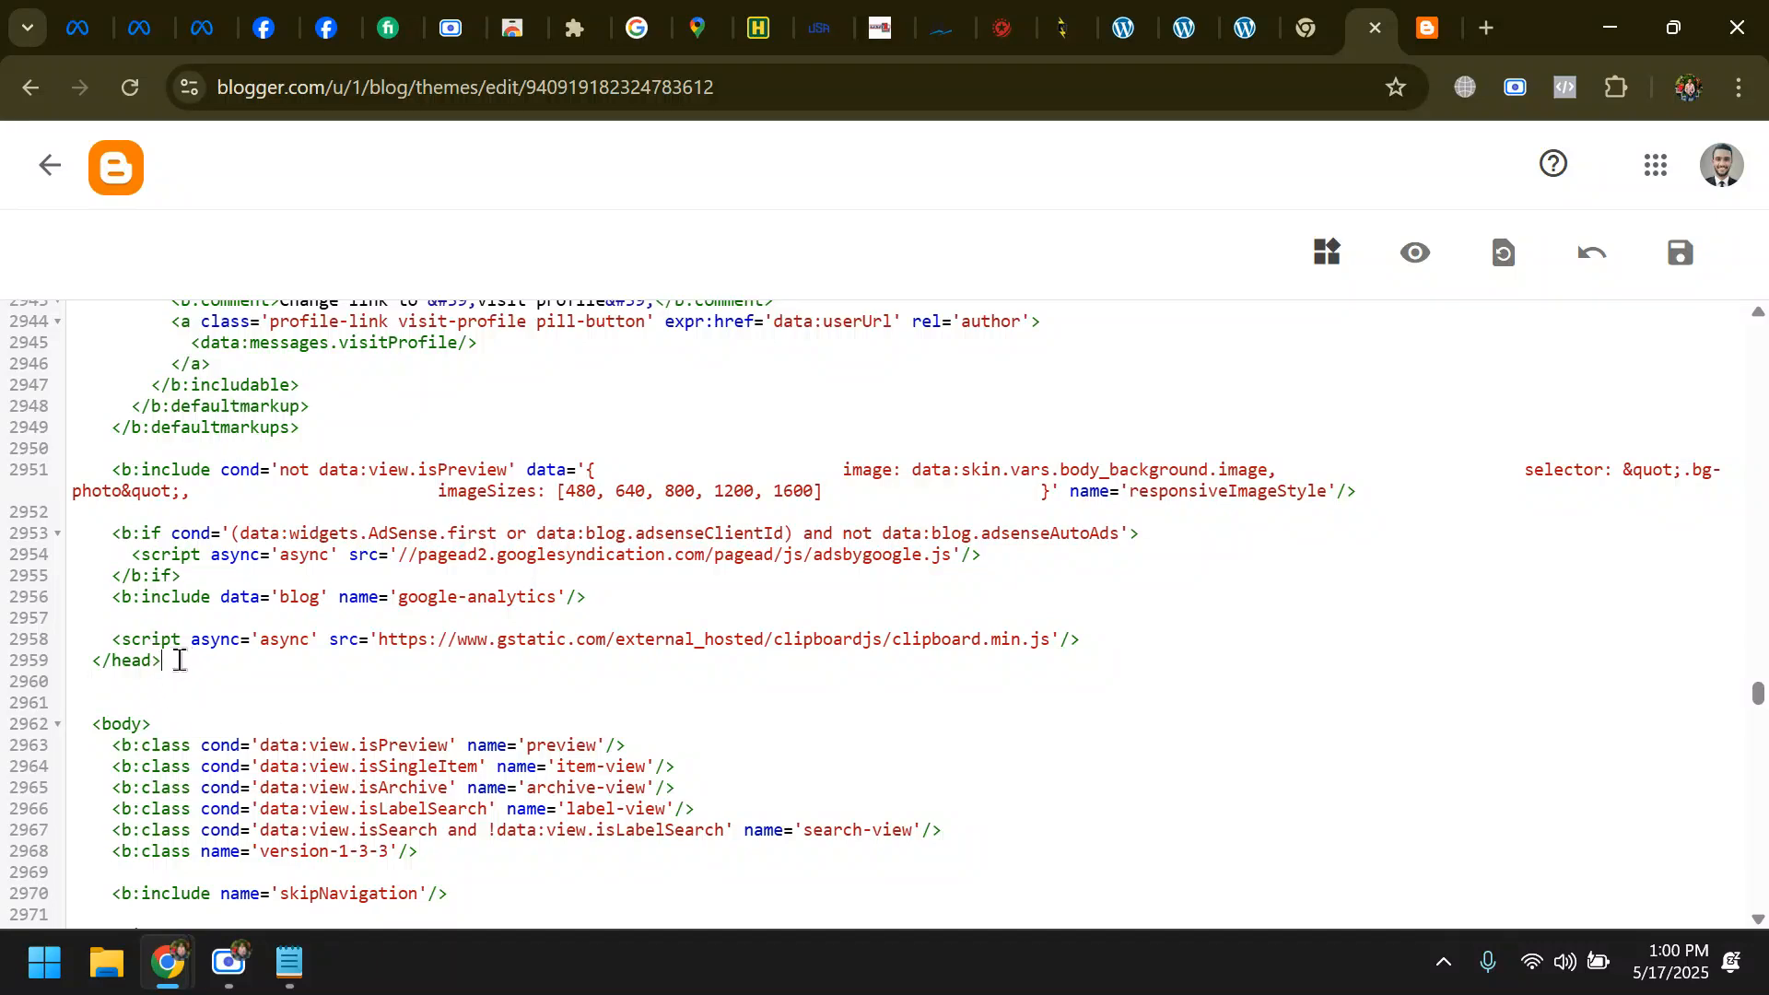
pyautogui.moveTo(180, 661); pyautogui.dragTo(81, 662)
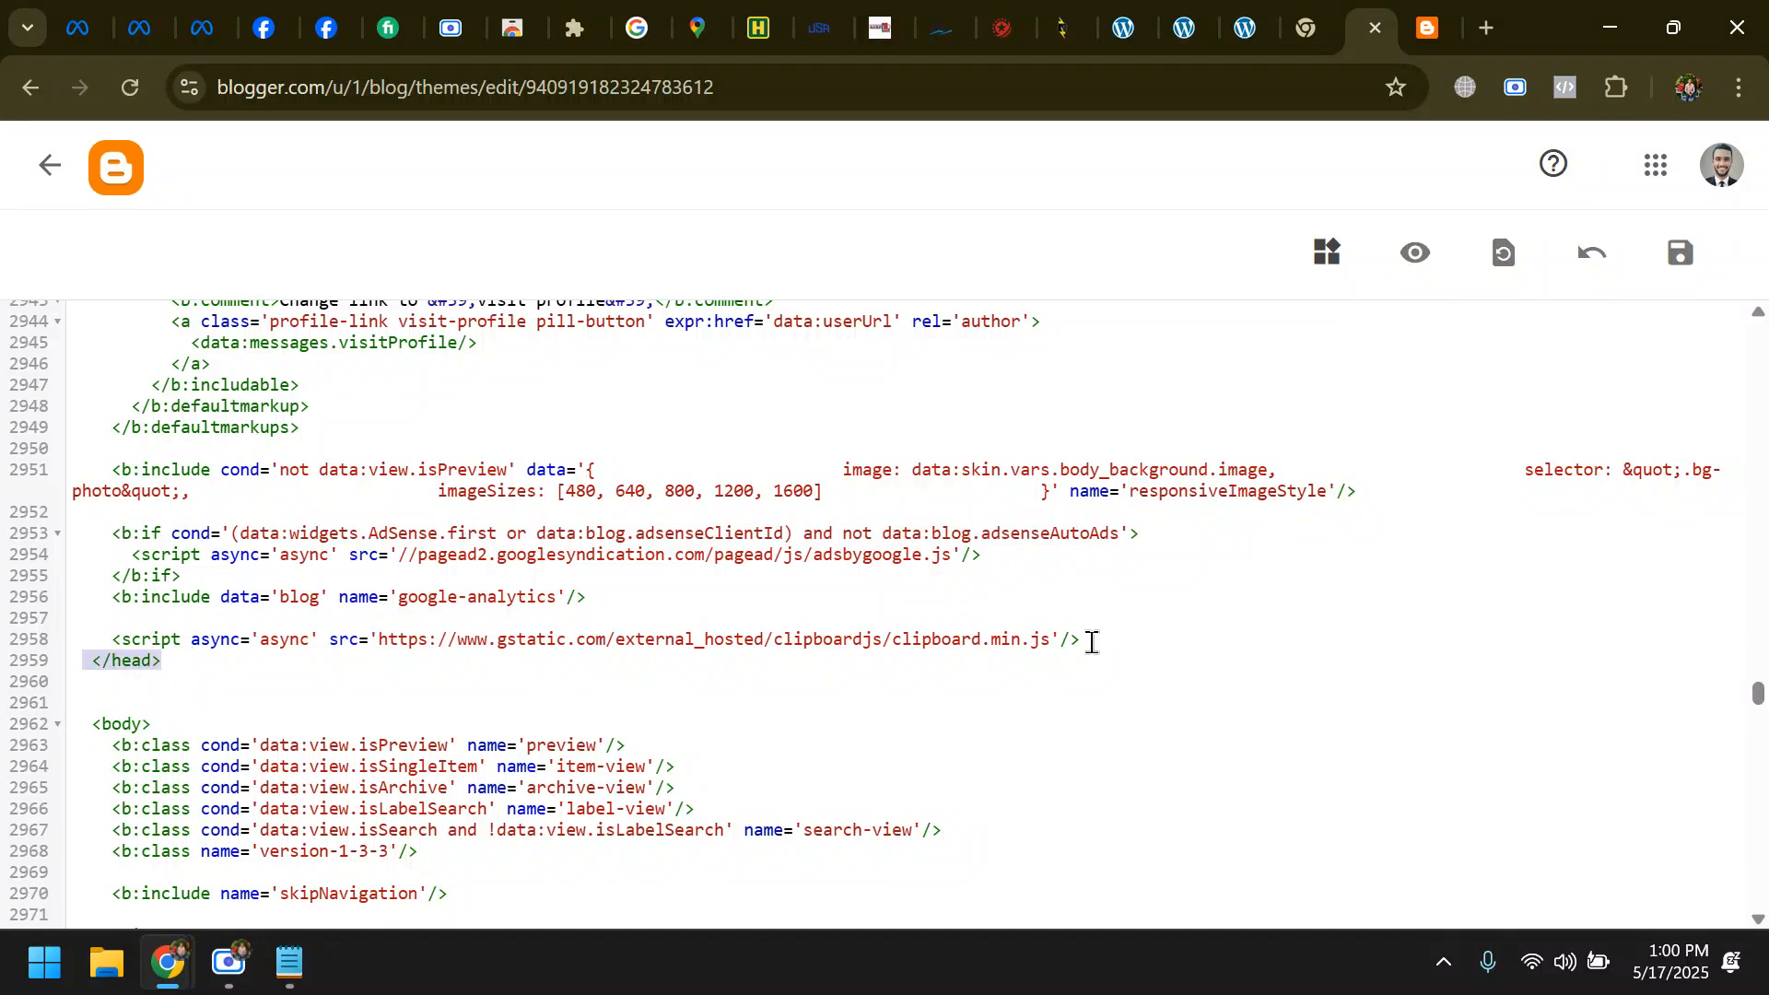
pyautogui.click(1091, 642)
pyautogui.press('Return')
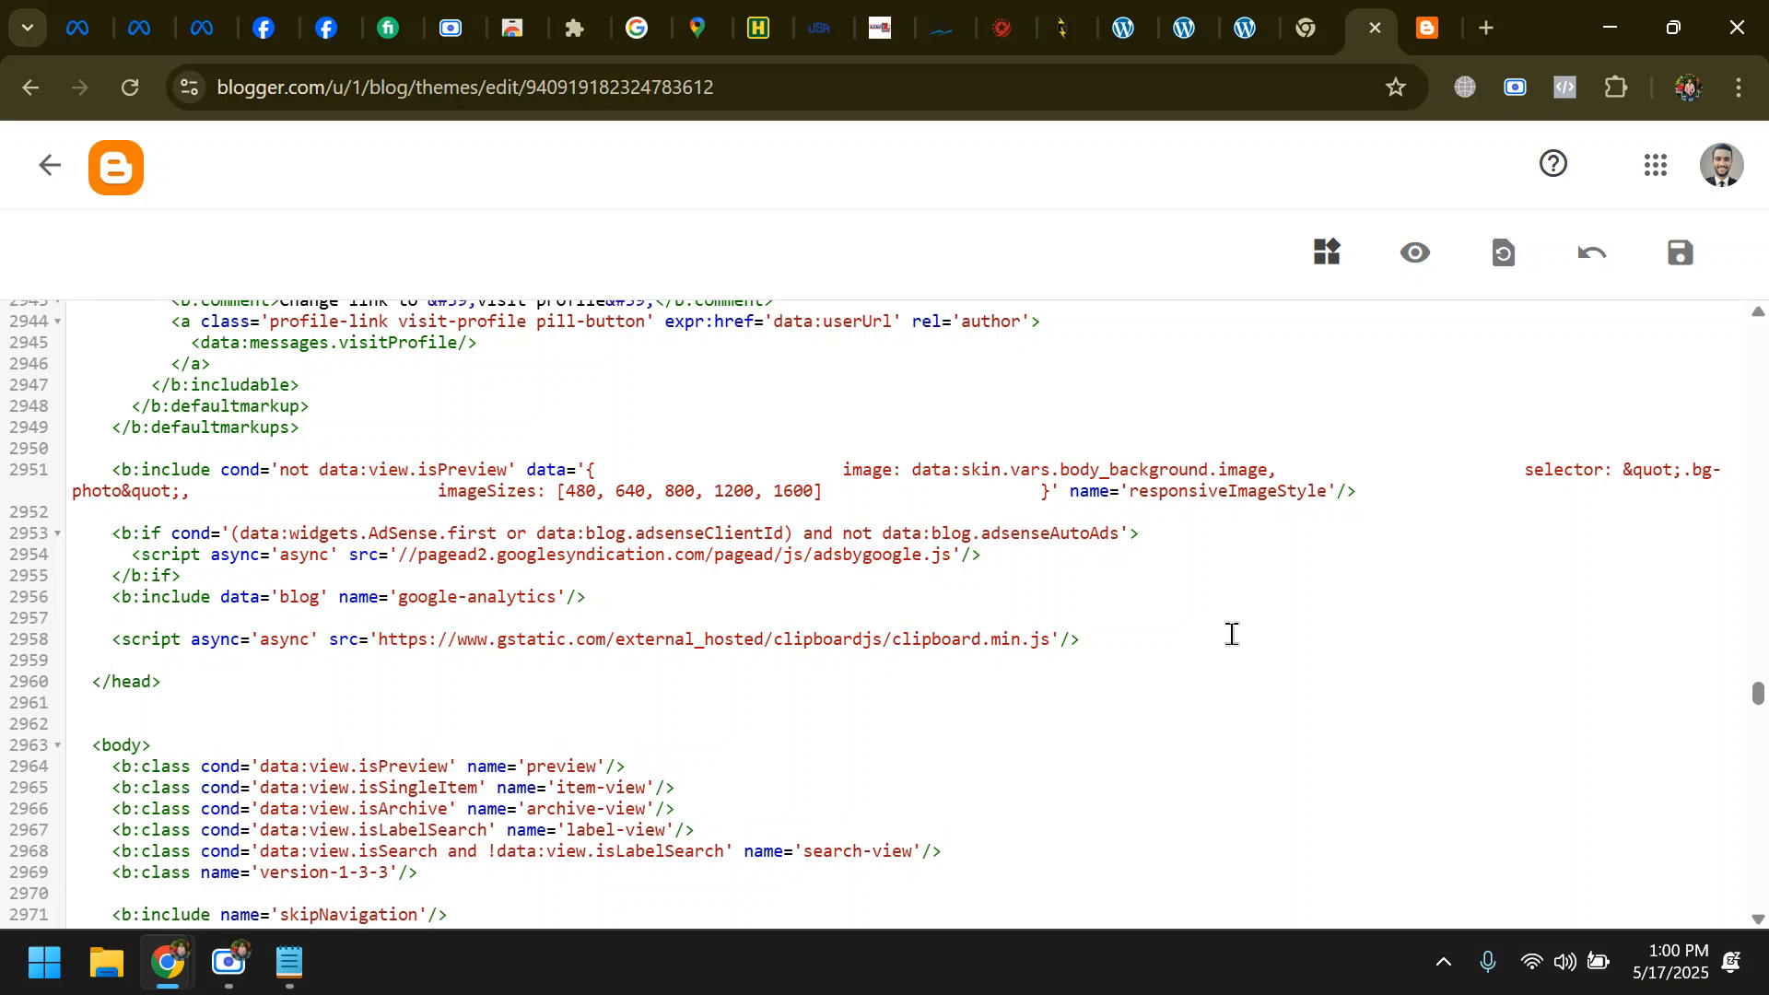
pyautogui.hotkey('ctrl', 'v')
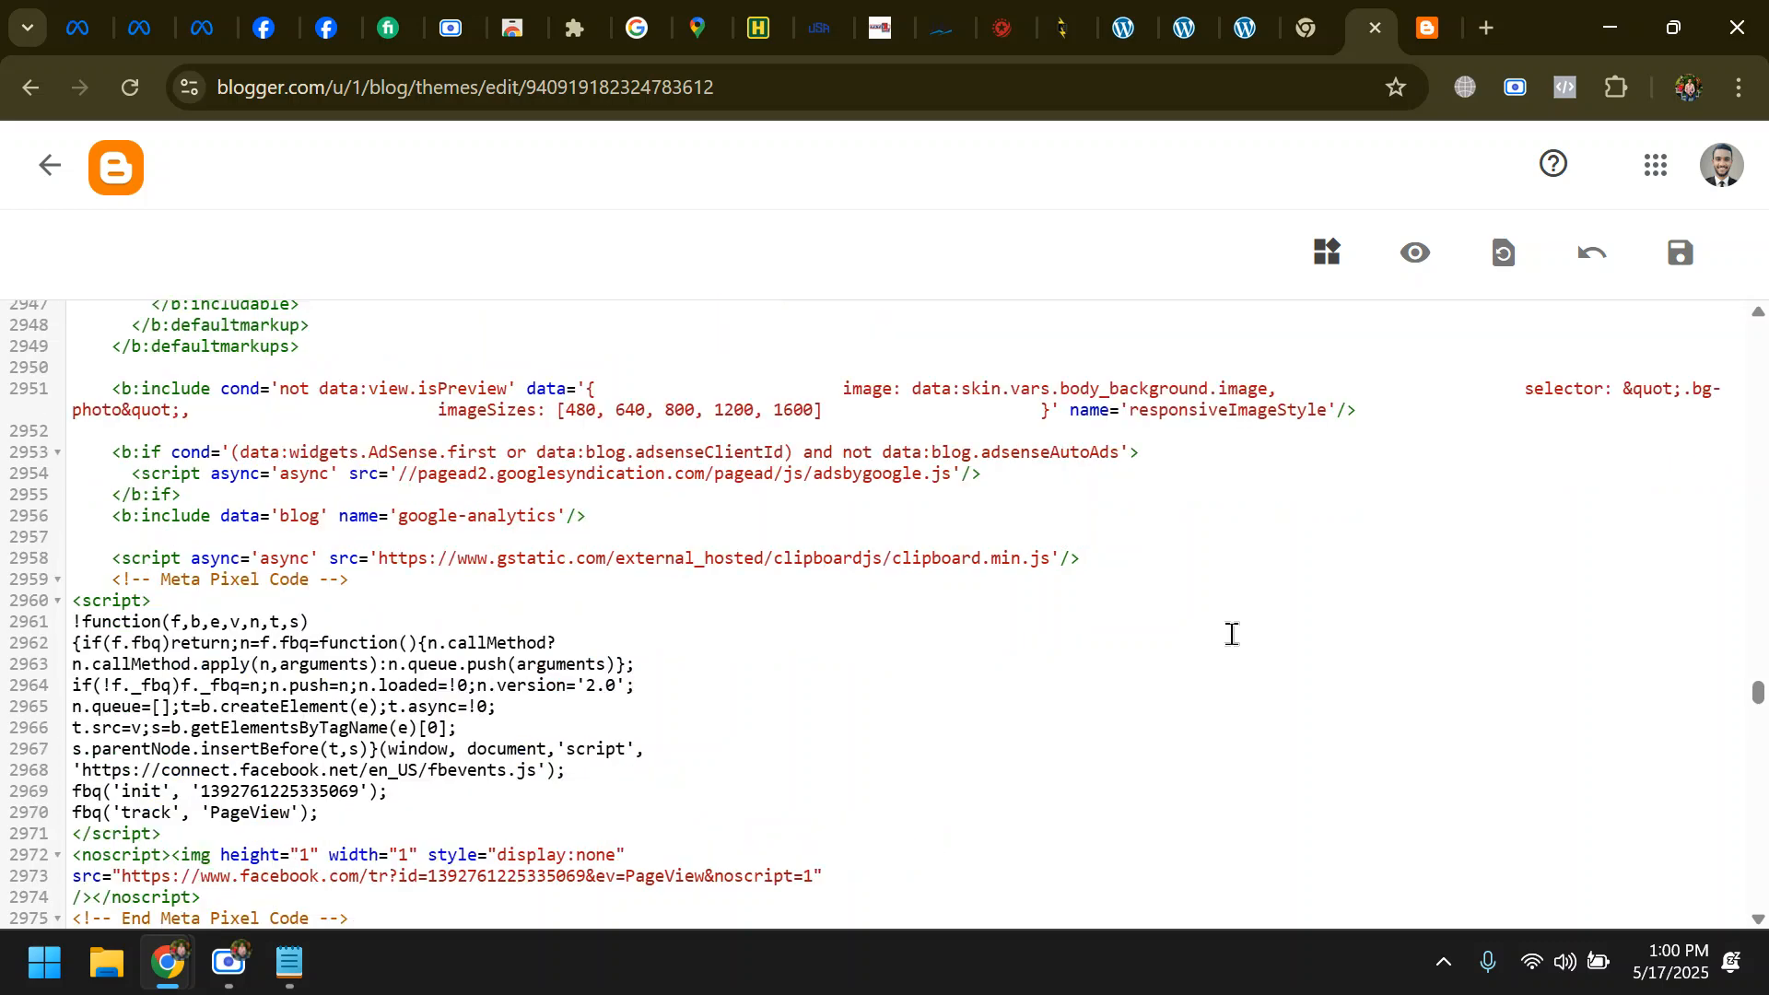
pyautogui.click(1682, 253)
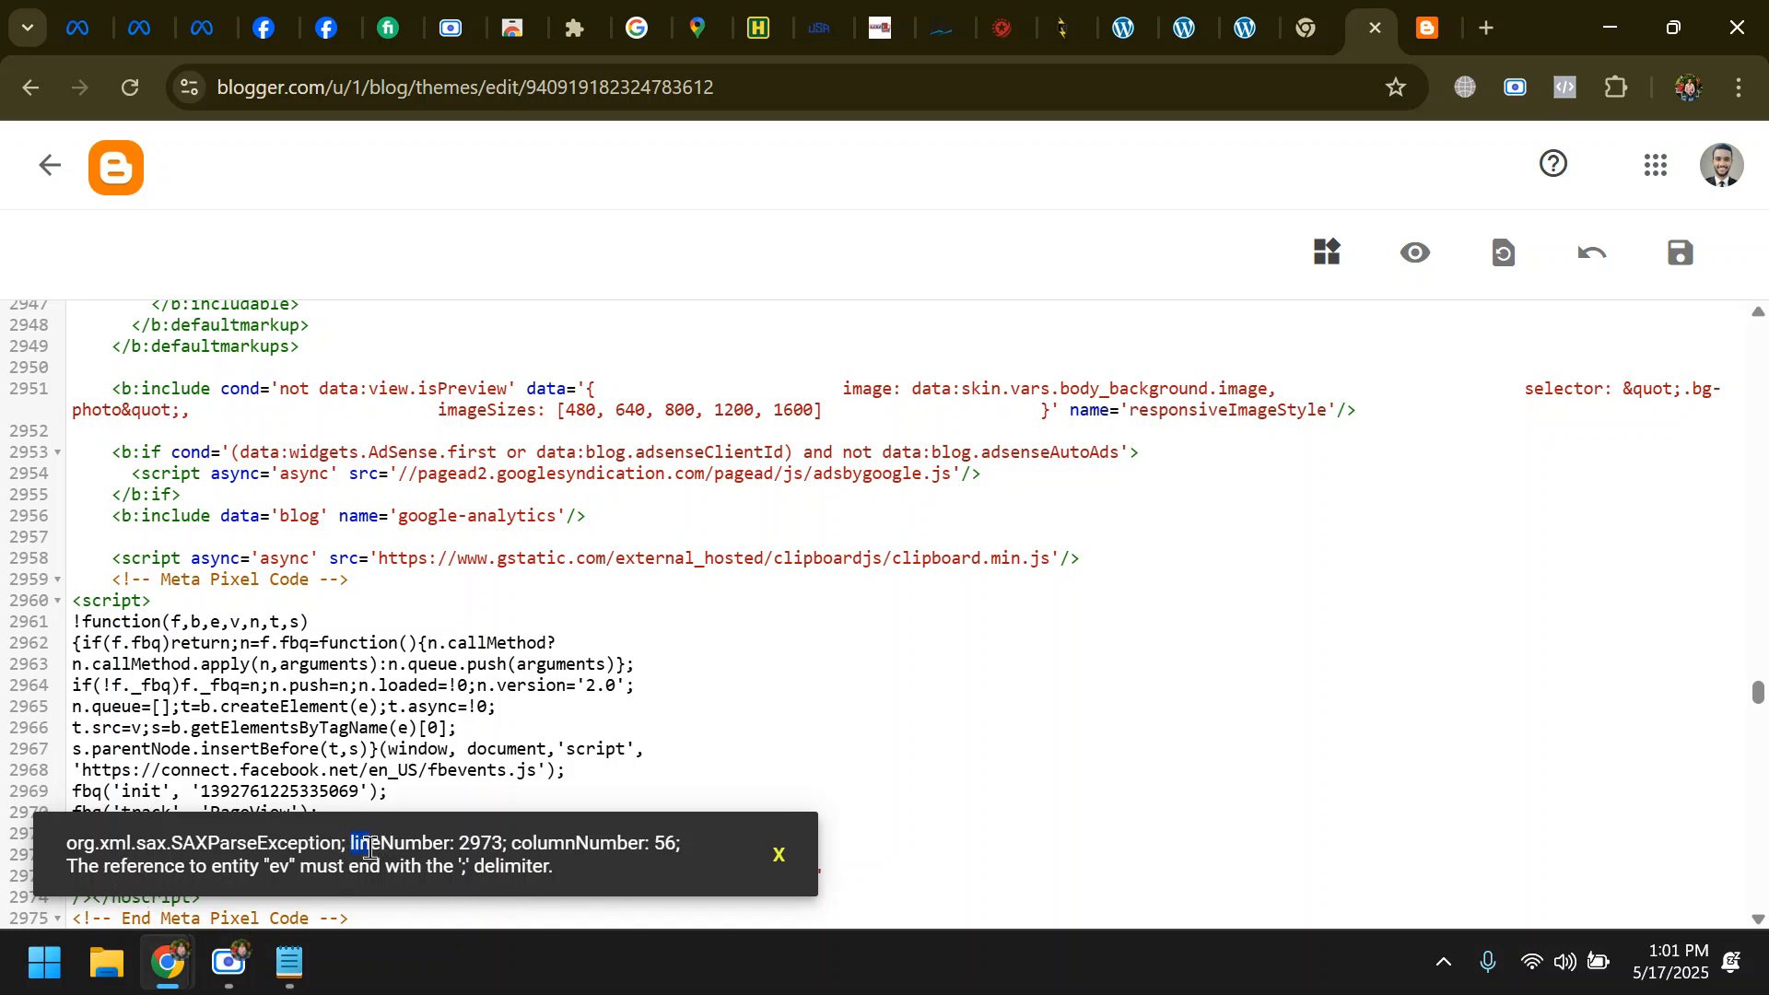
# - Replace "ev" with "amp;" in the pixel's noscript image URL on line 2973
pyautogui.moveTo(367, 847); pyautogui.dragTo(508, 838)
pyautogui.scroll(-2, 110, 757)
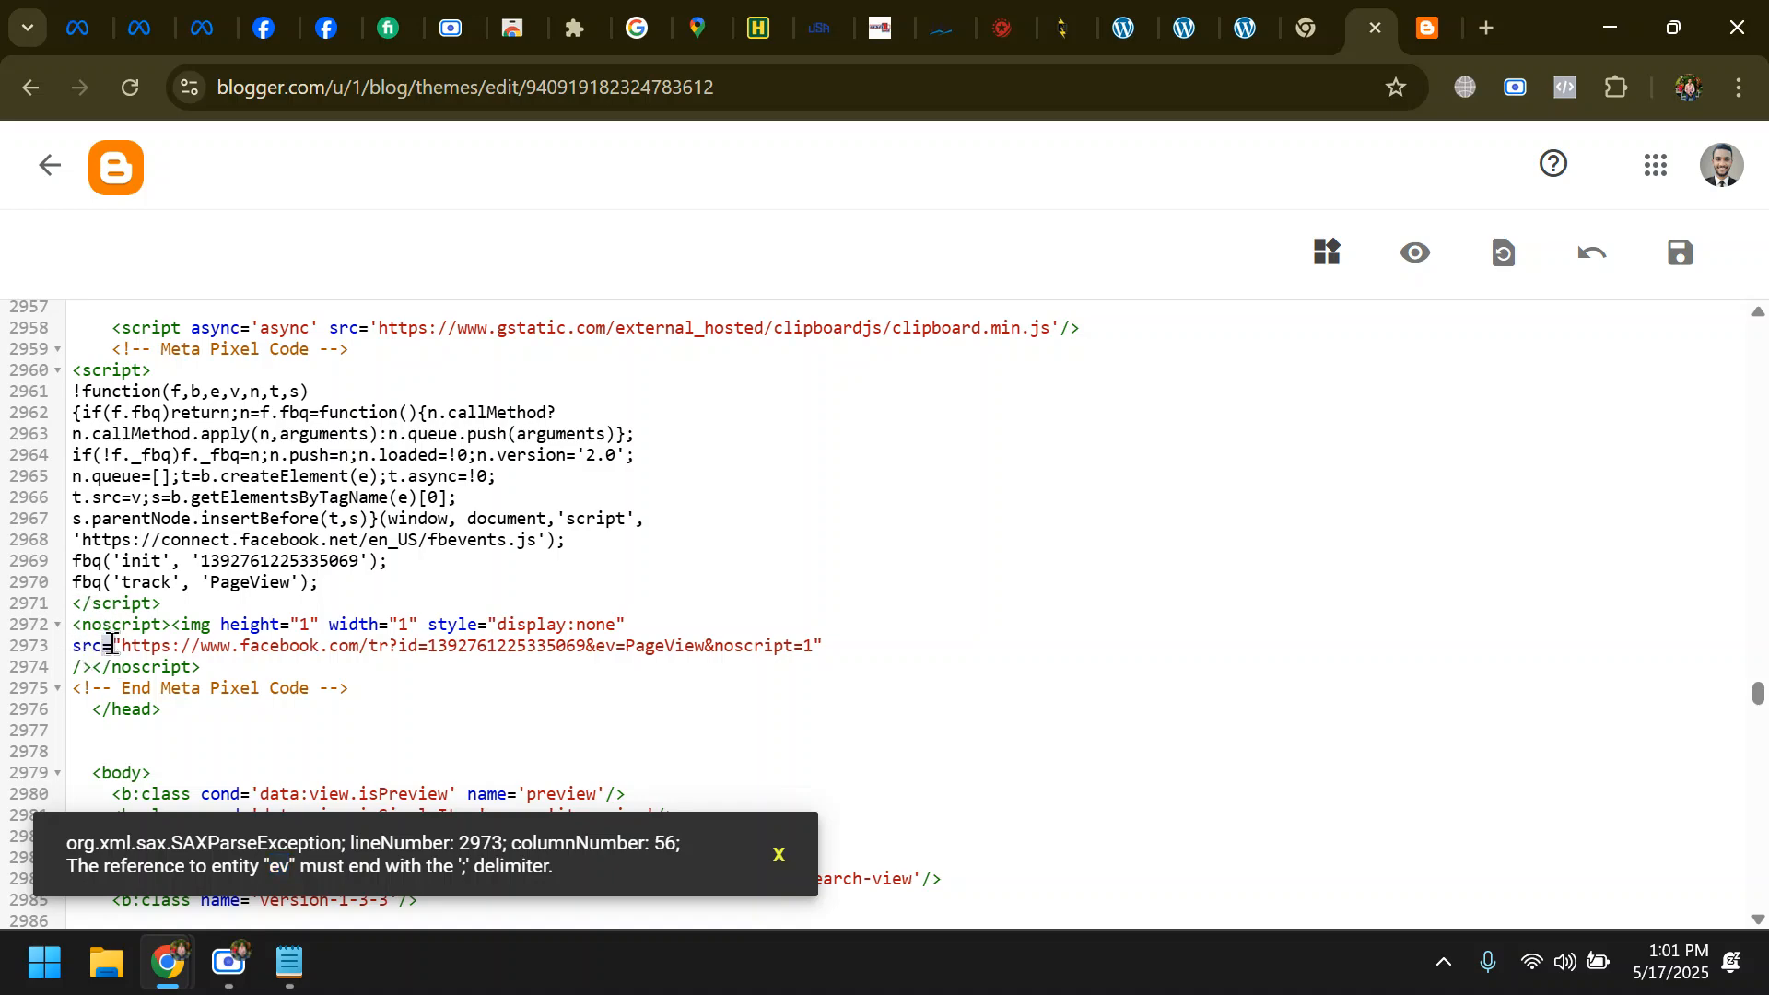
pyautogui.scroll(-2, 521, 671)
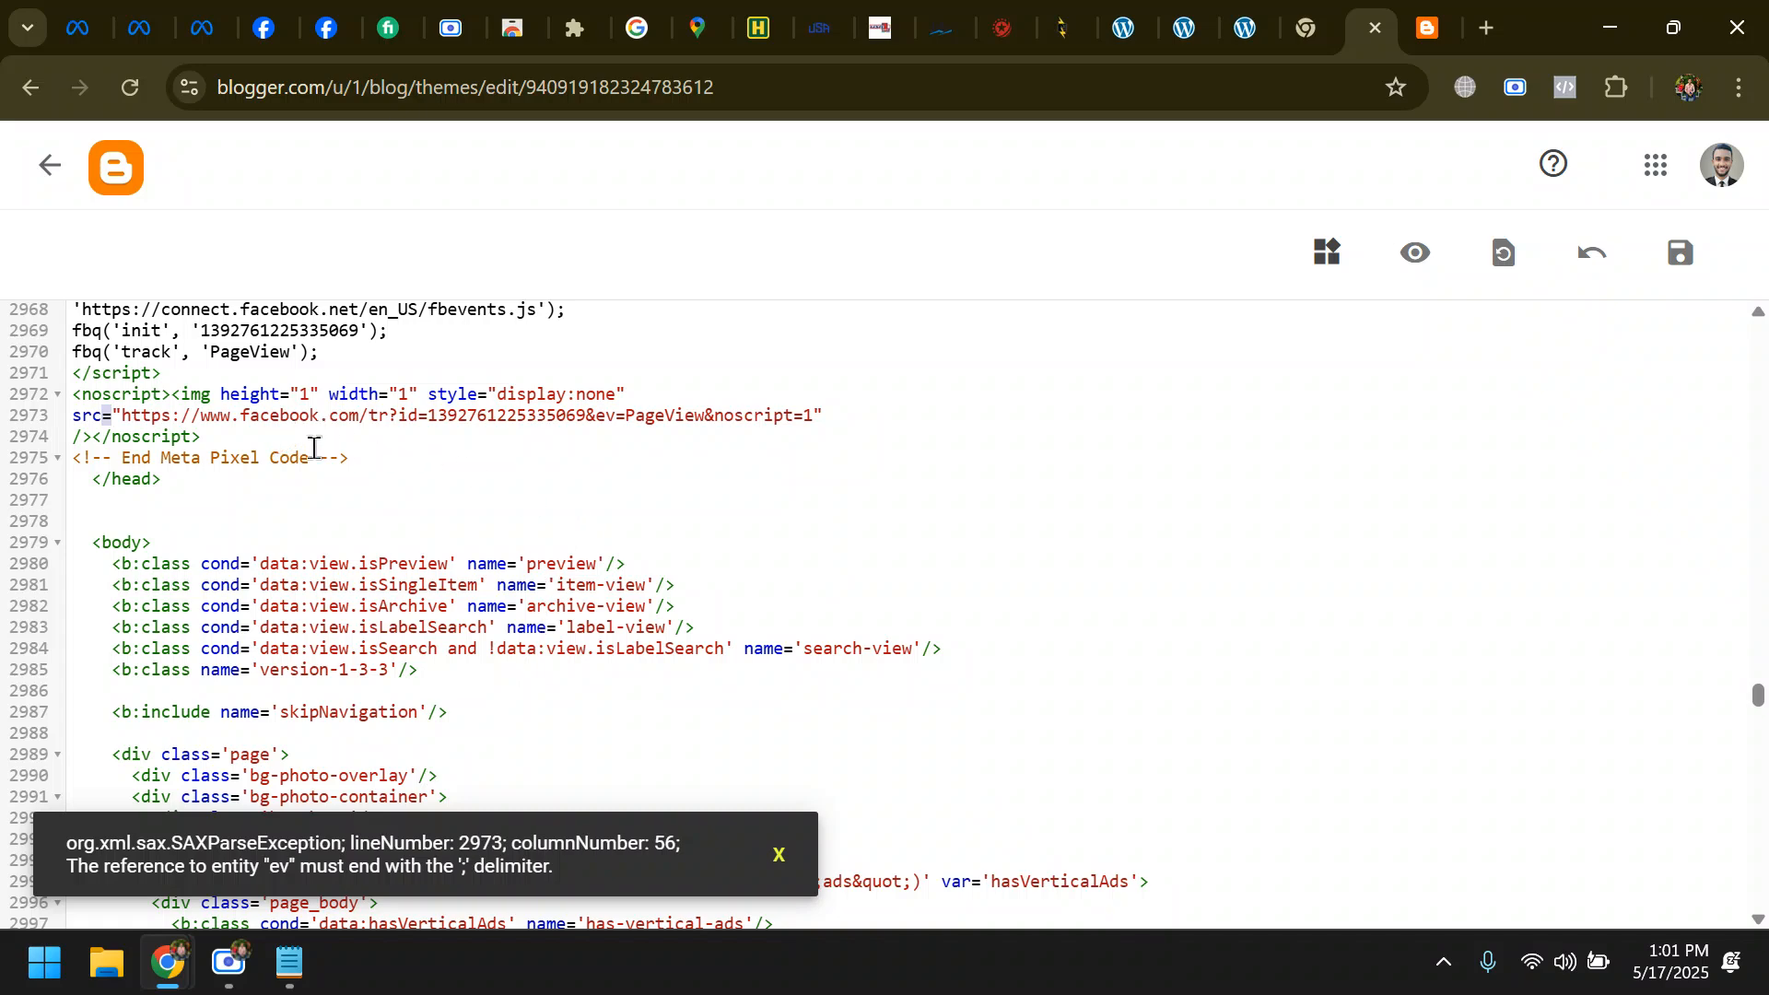
pyautogui.scroll(2, 304, 484)
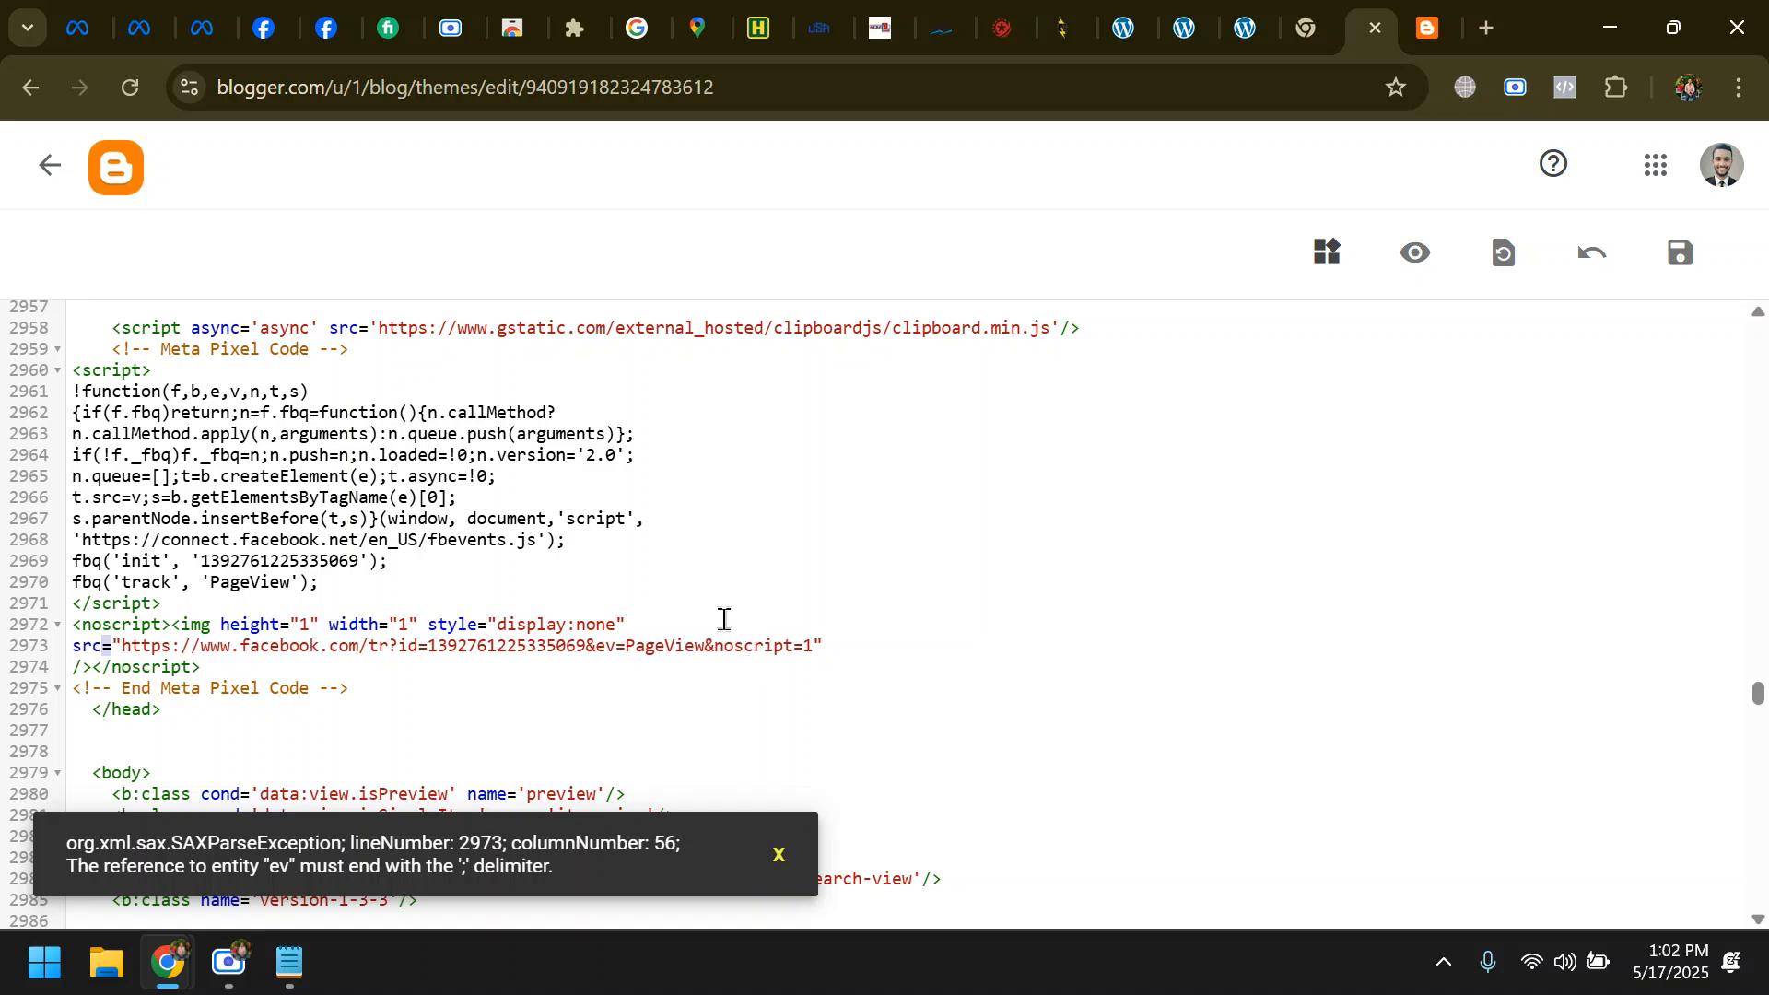
pyautogui.hotkey('ctrl', '+')
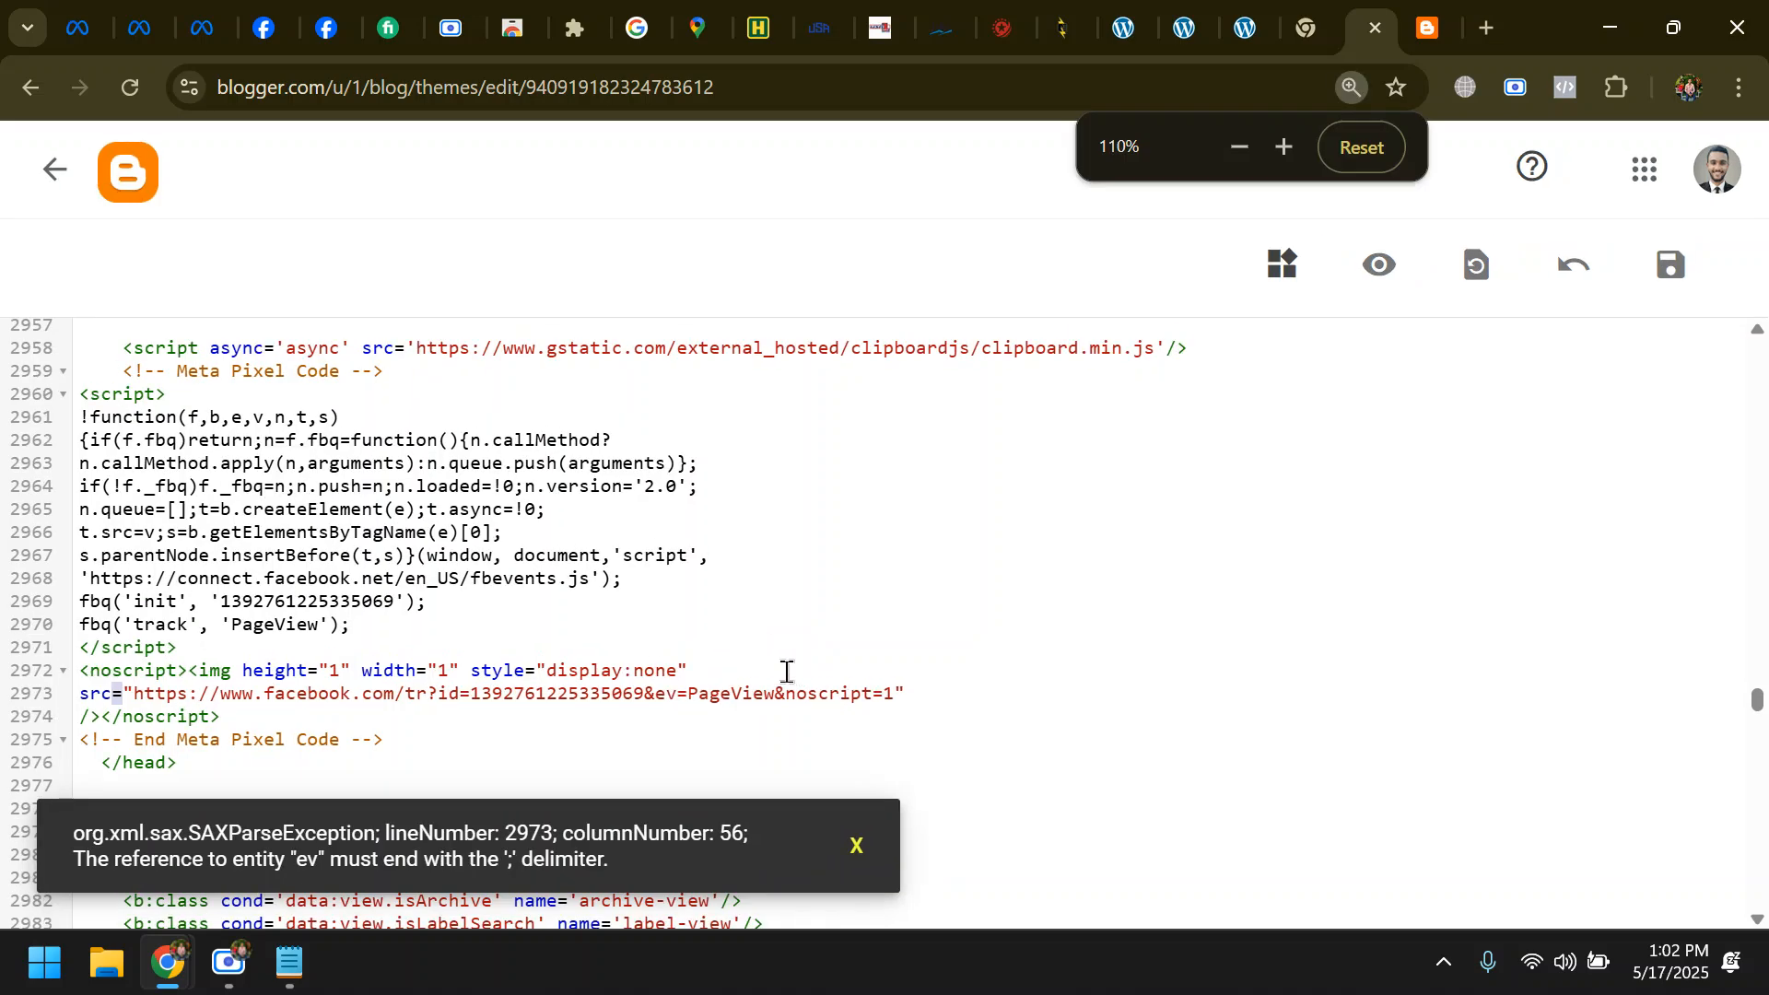
pyautogui.click(657, 693)
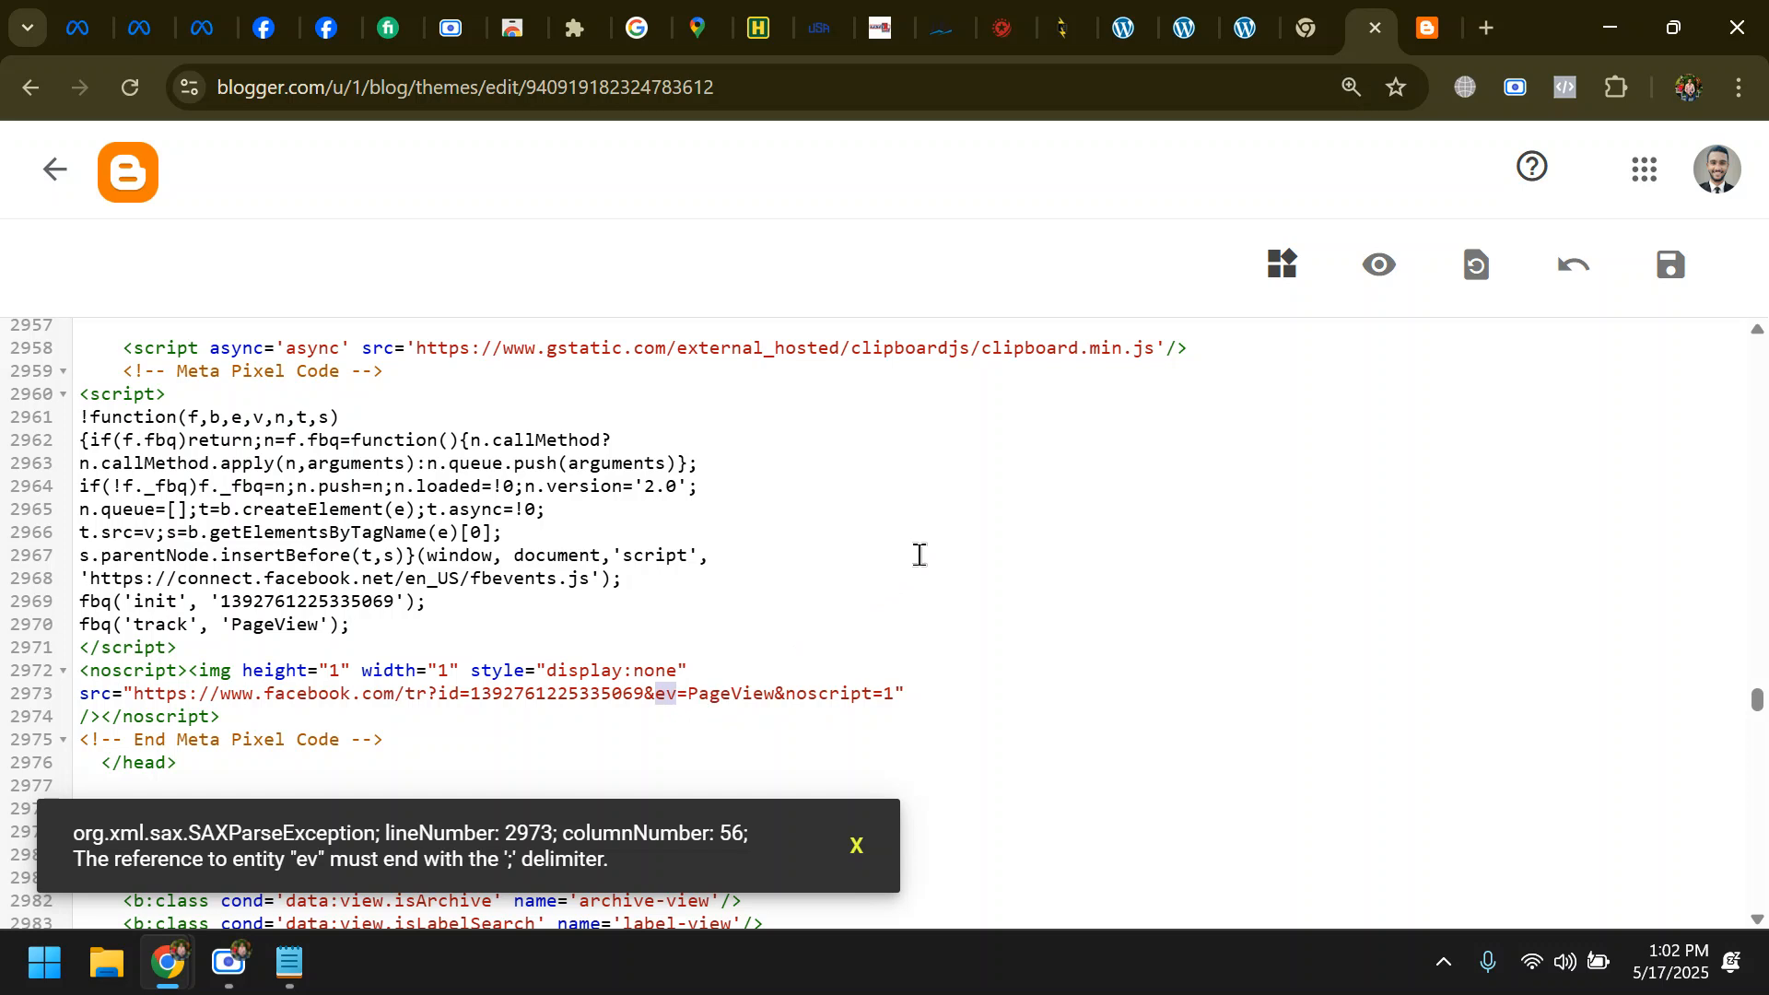
pyautogui.write('amp')
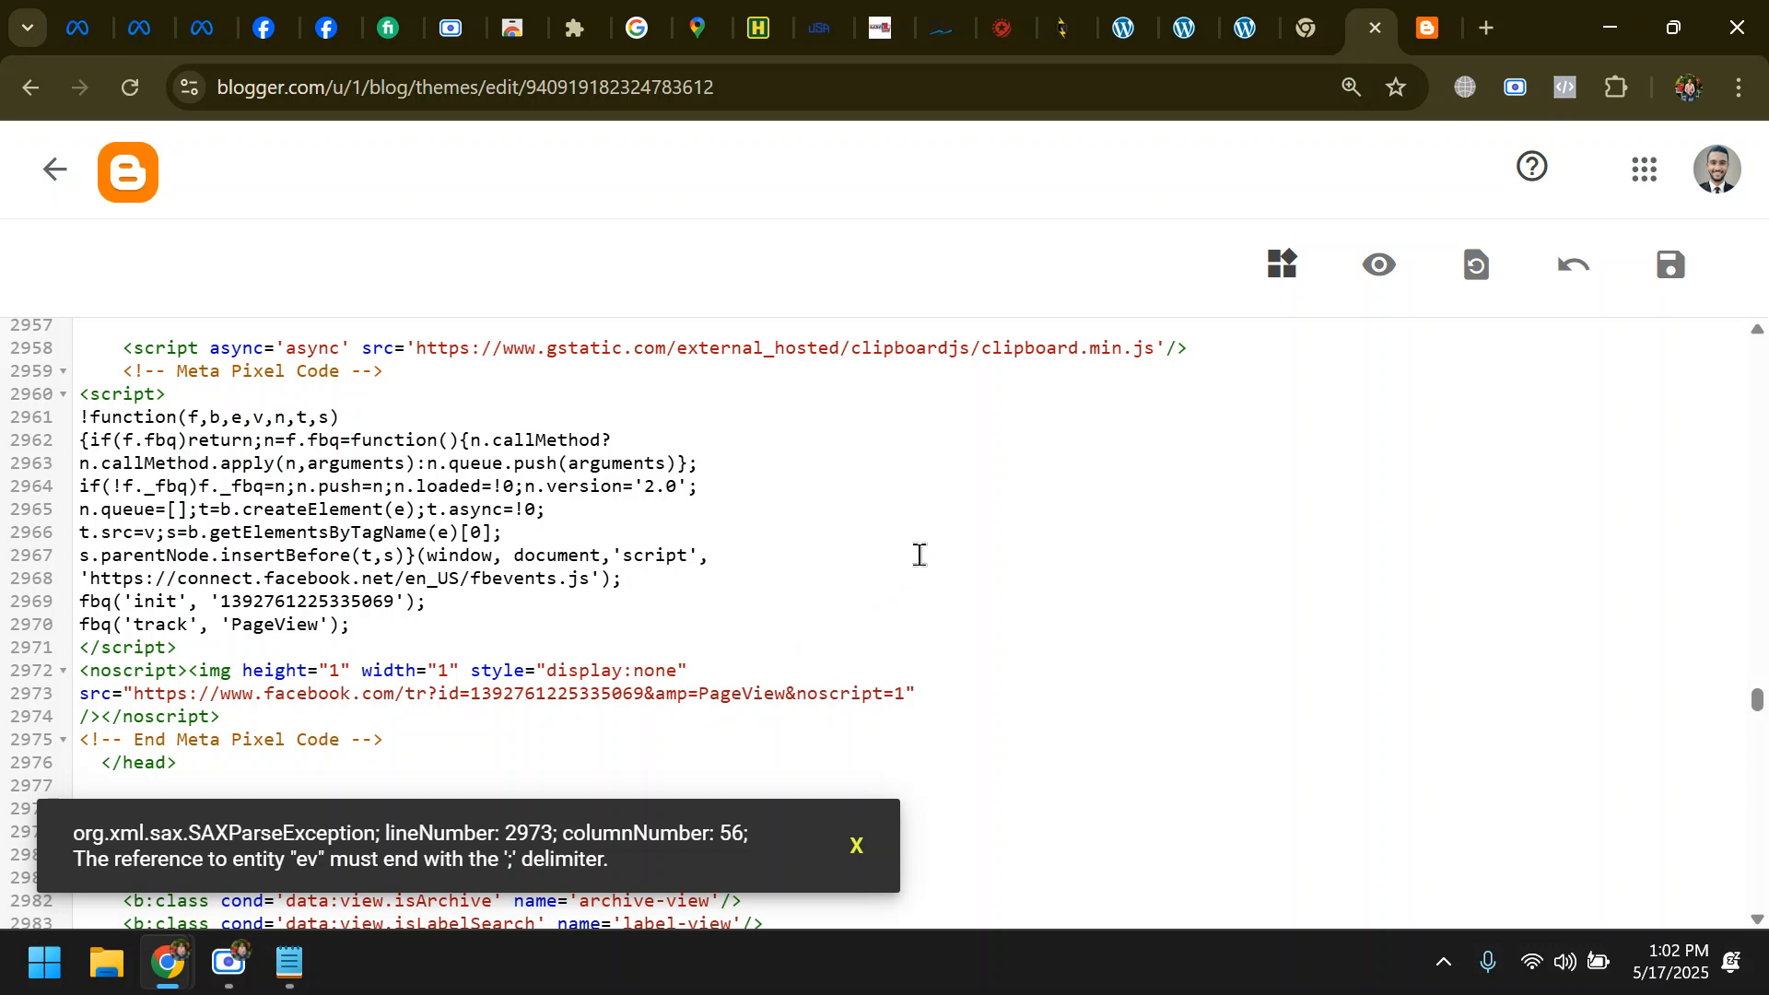
pyautogui.write(';')
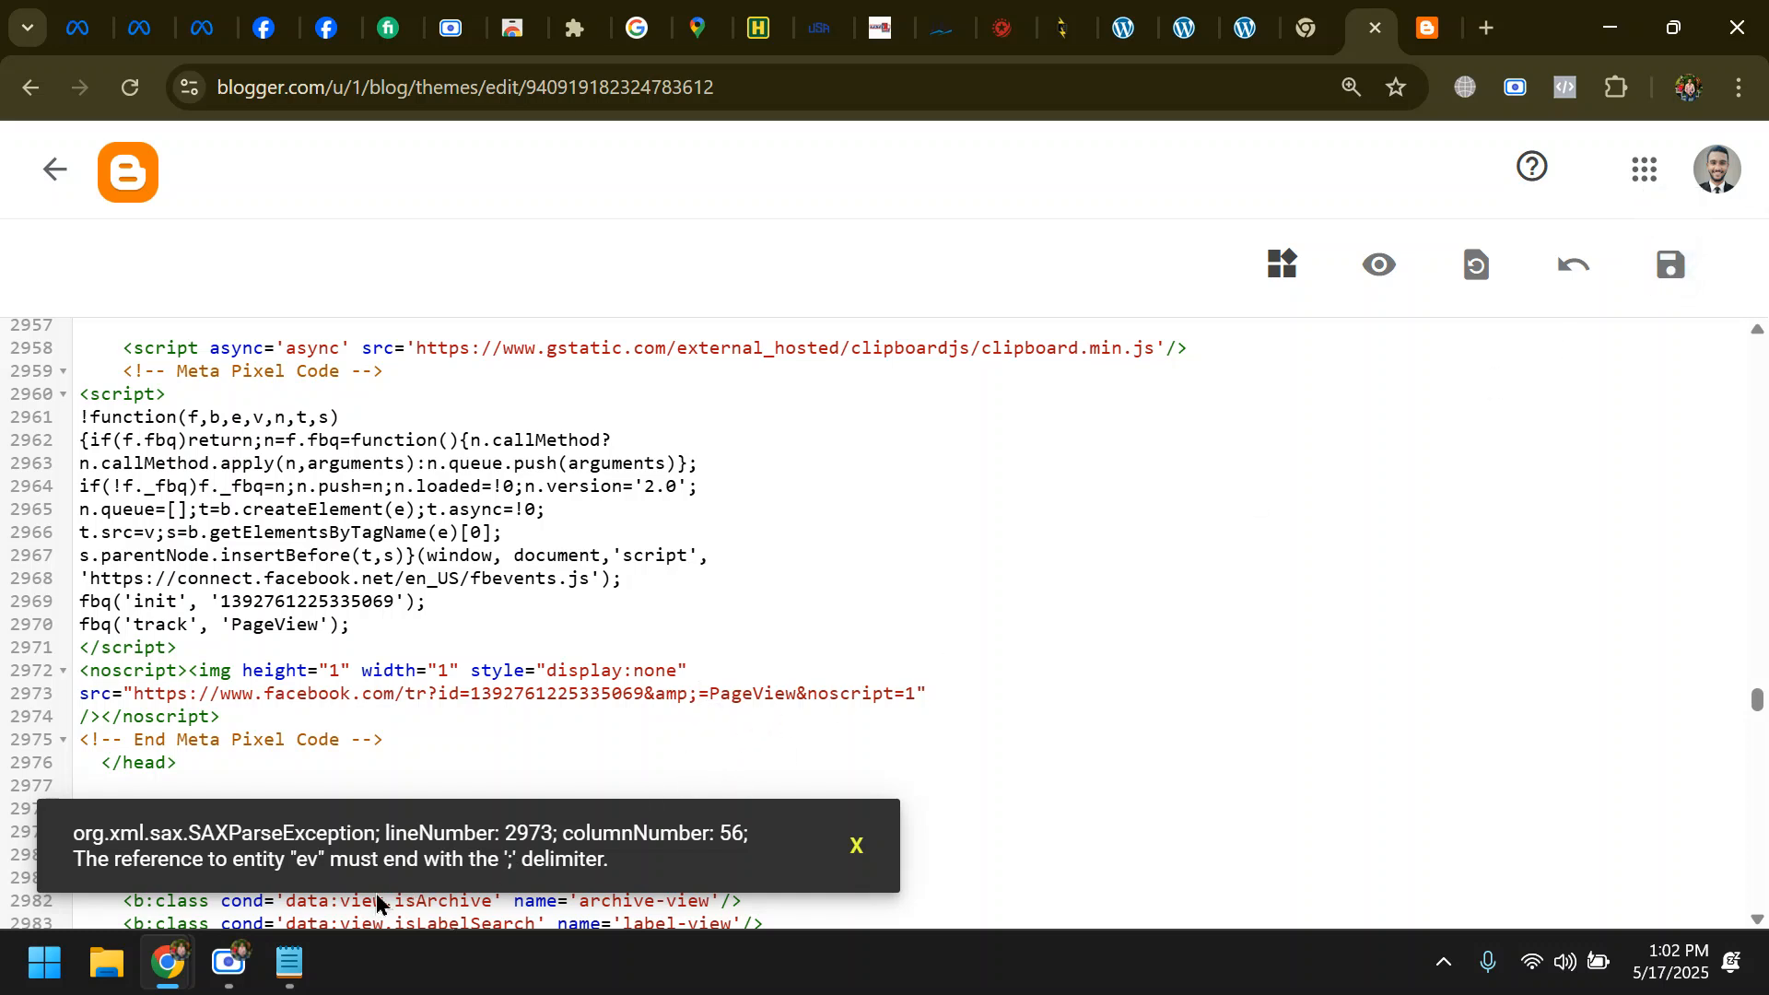
pyautogui.doubleClick(158, 858)
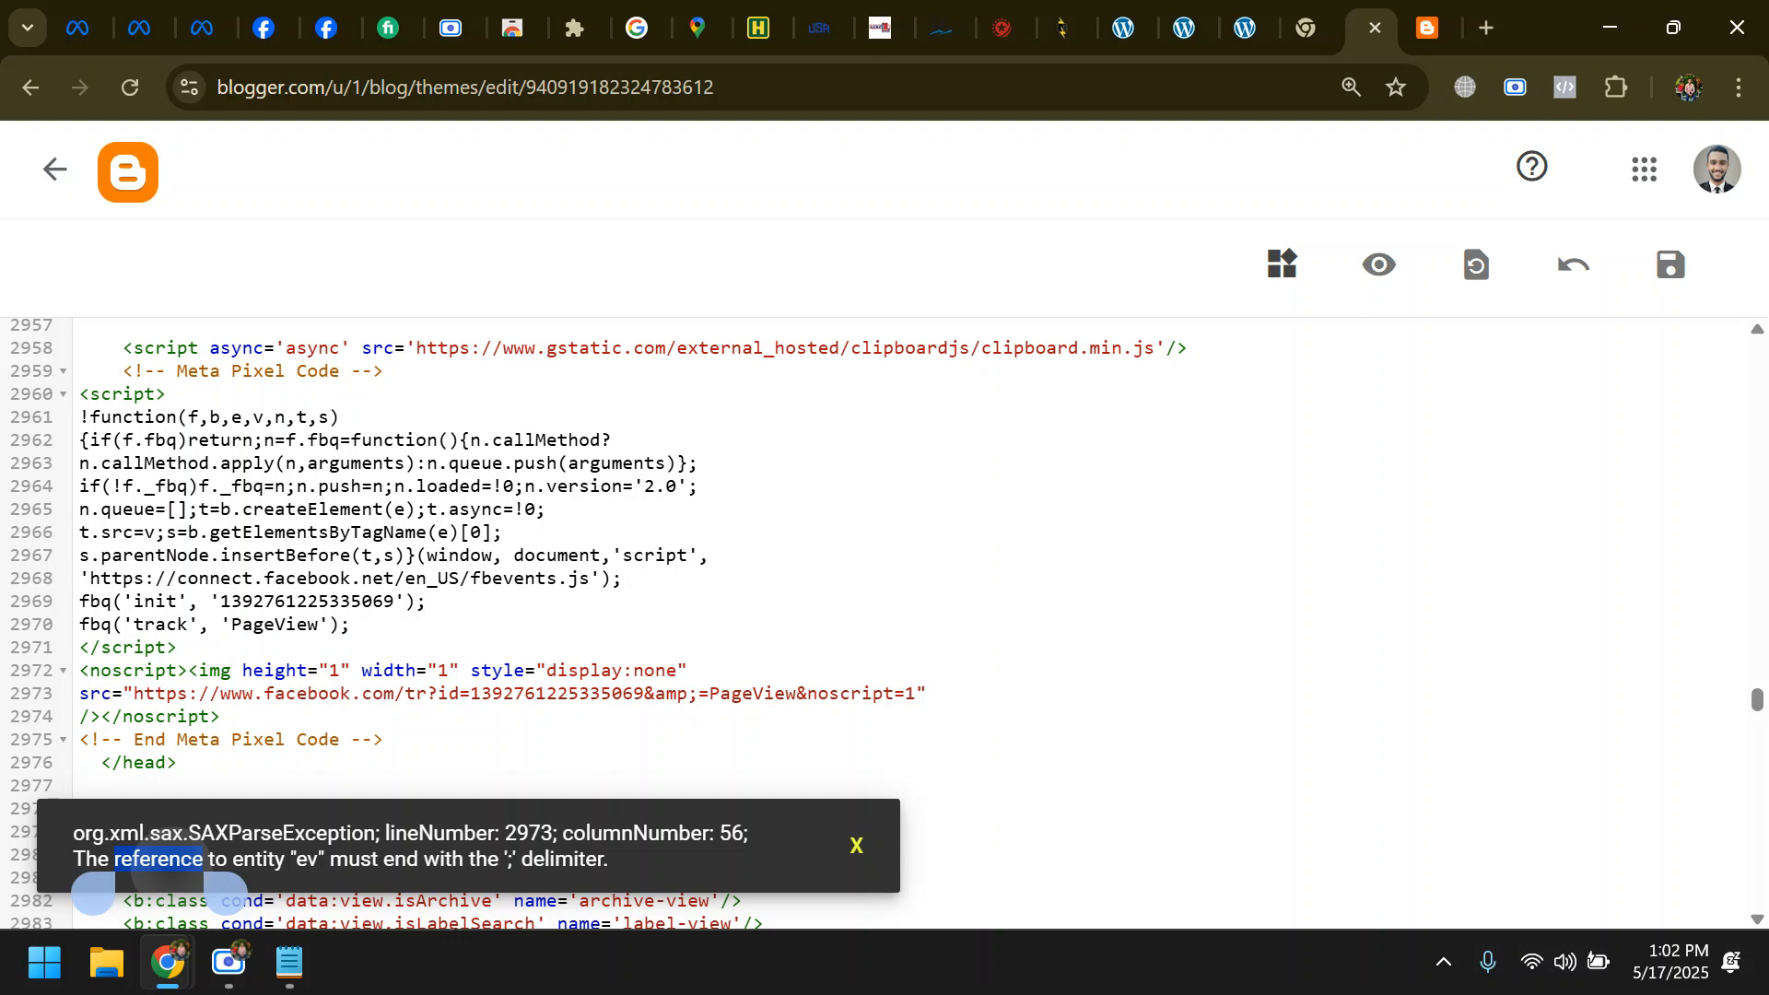
pyautogui.click(170, 871)
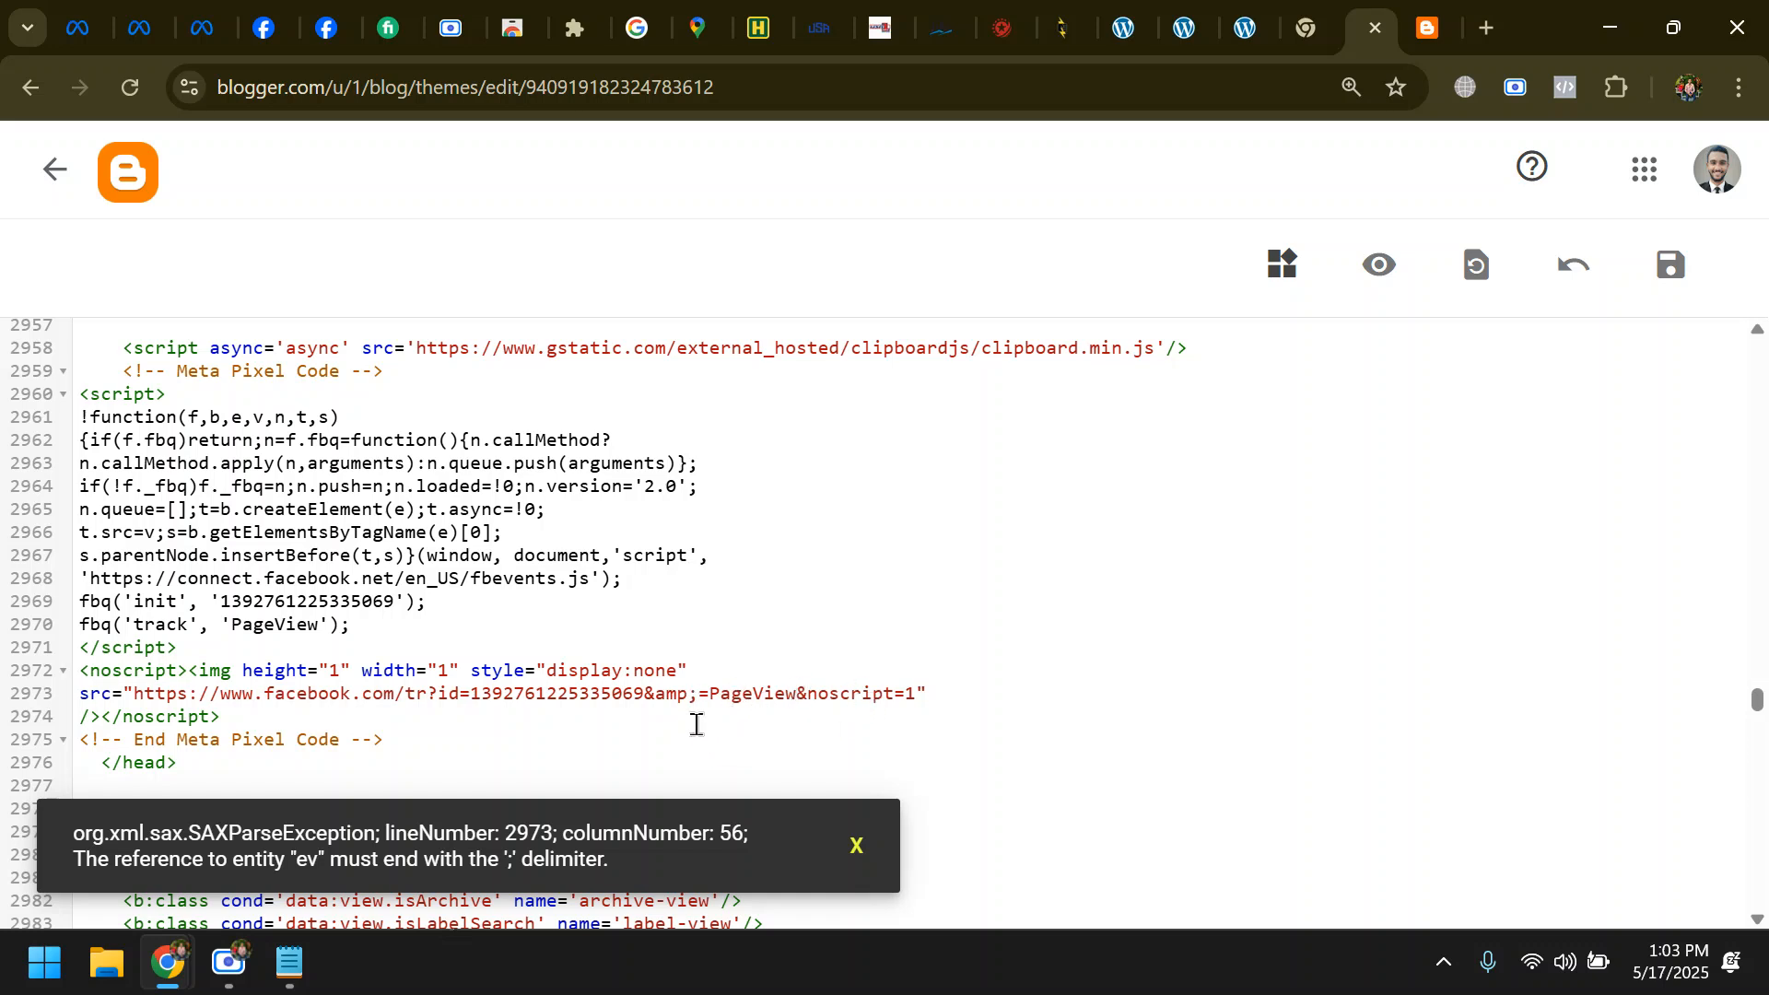
# - Copy "amp;" from the URL into a new line of the Notepad note and try saving the Blogger theme again
pyautogui.moveTo(697, 700); pyautogui.dragTo(654, 700)
pyautogui.click(301, 958)
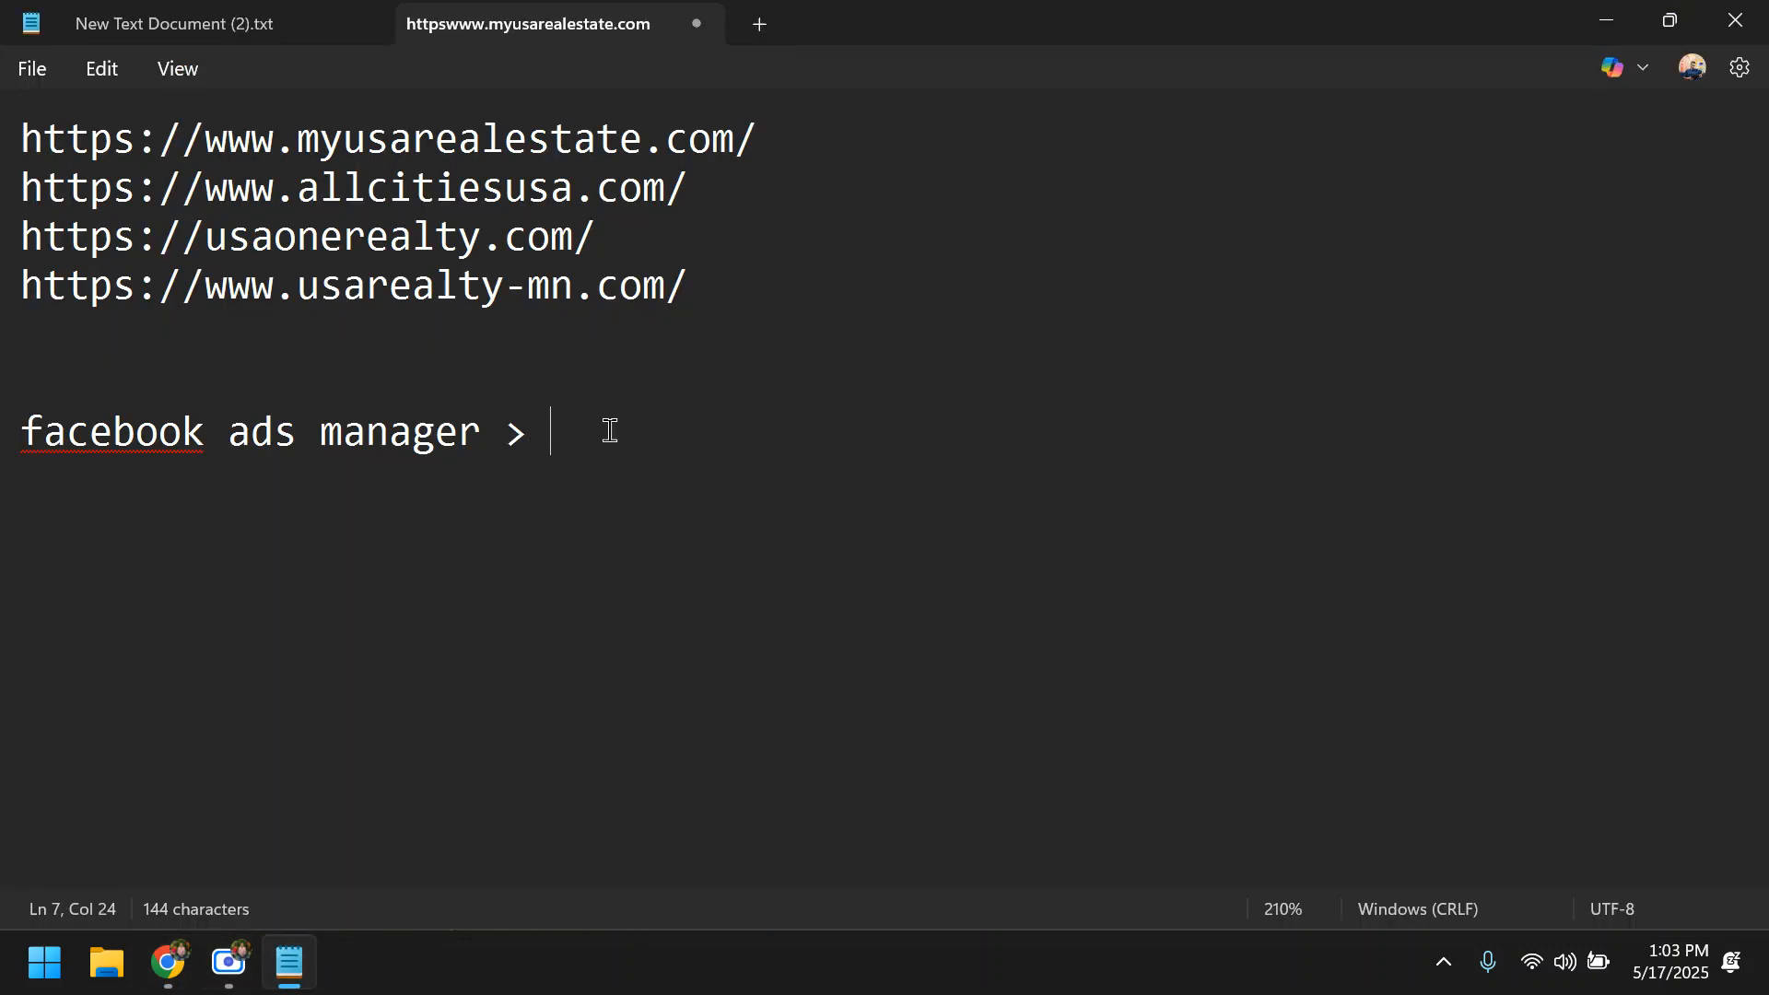
pyautogui.press('Return')
pyautogui.hotkey('ctrl', 'v')
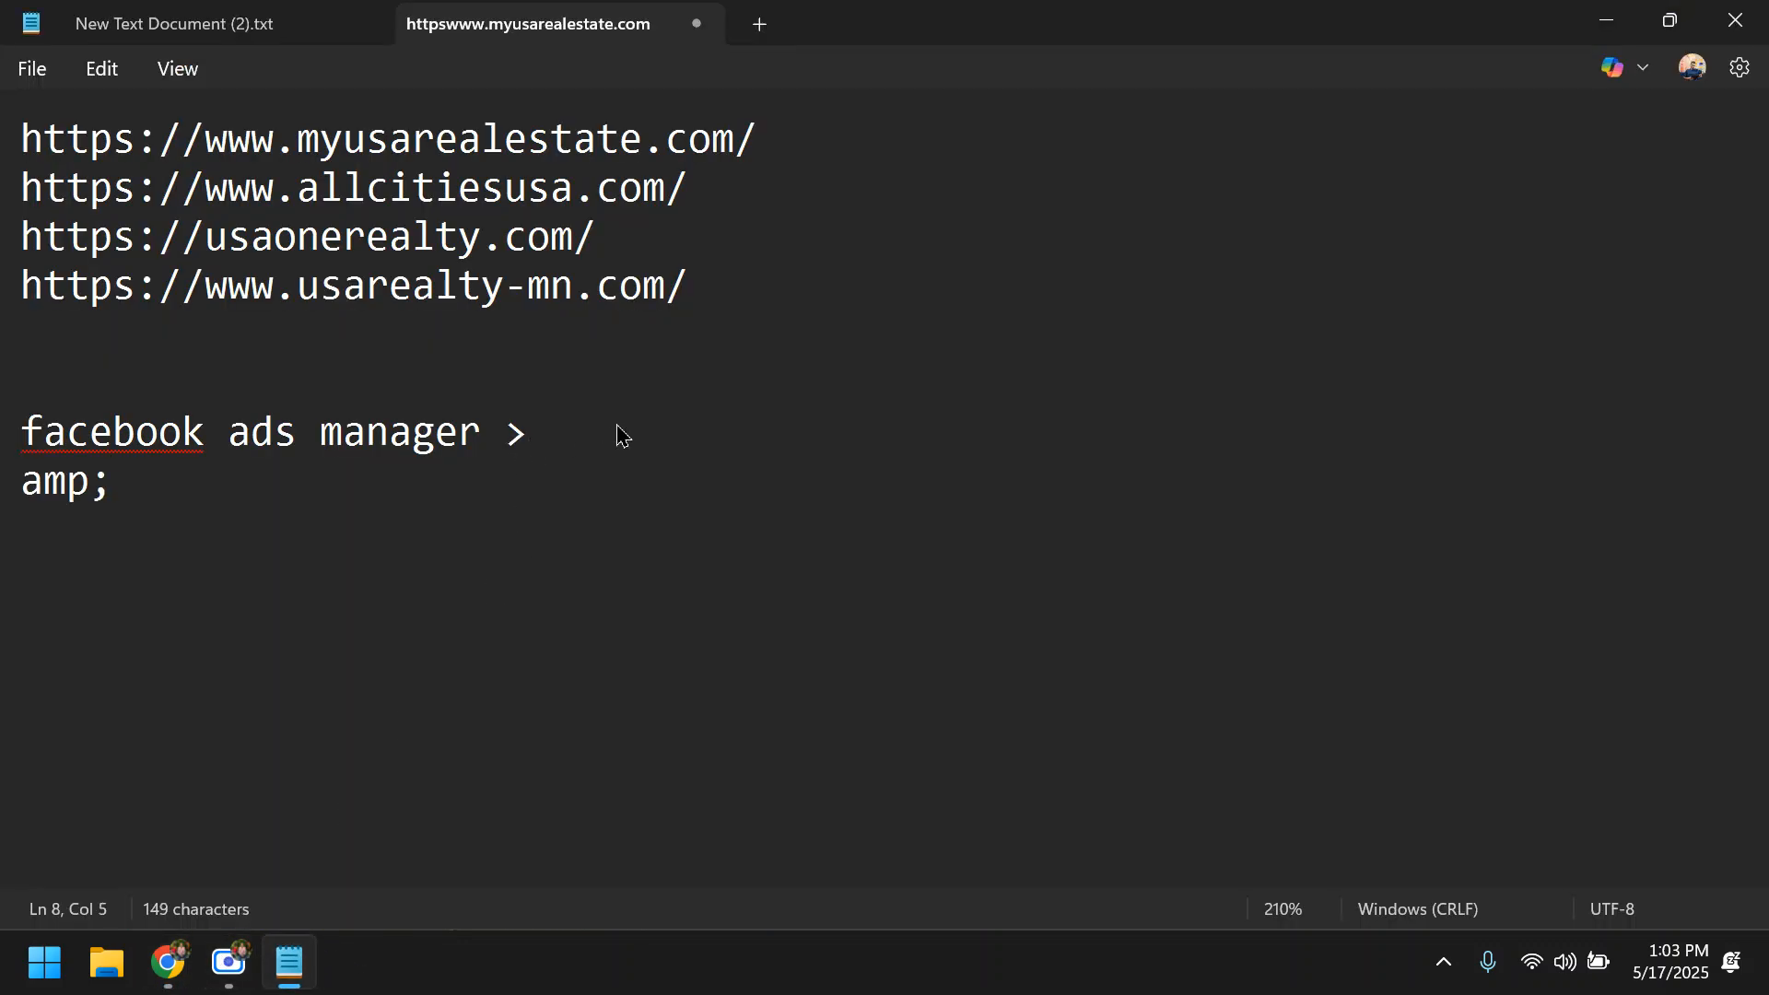
pyautogui.scroll(9, 146, 636)
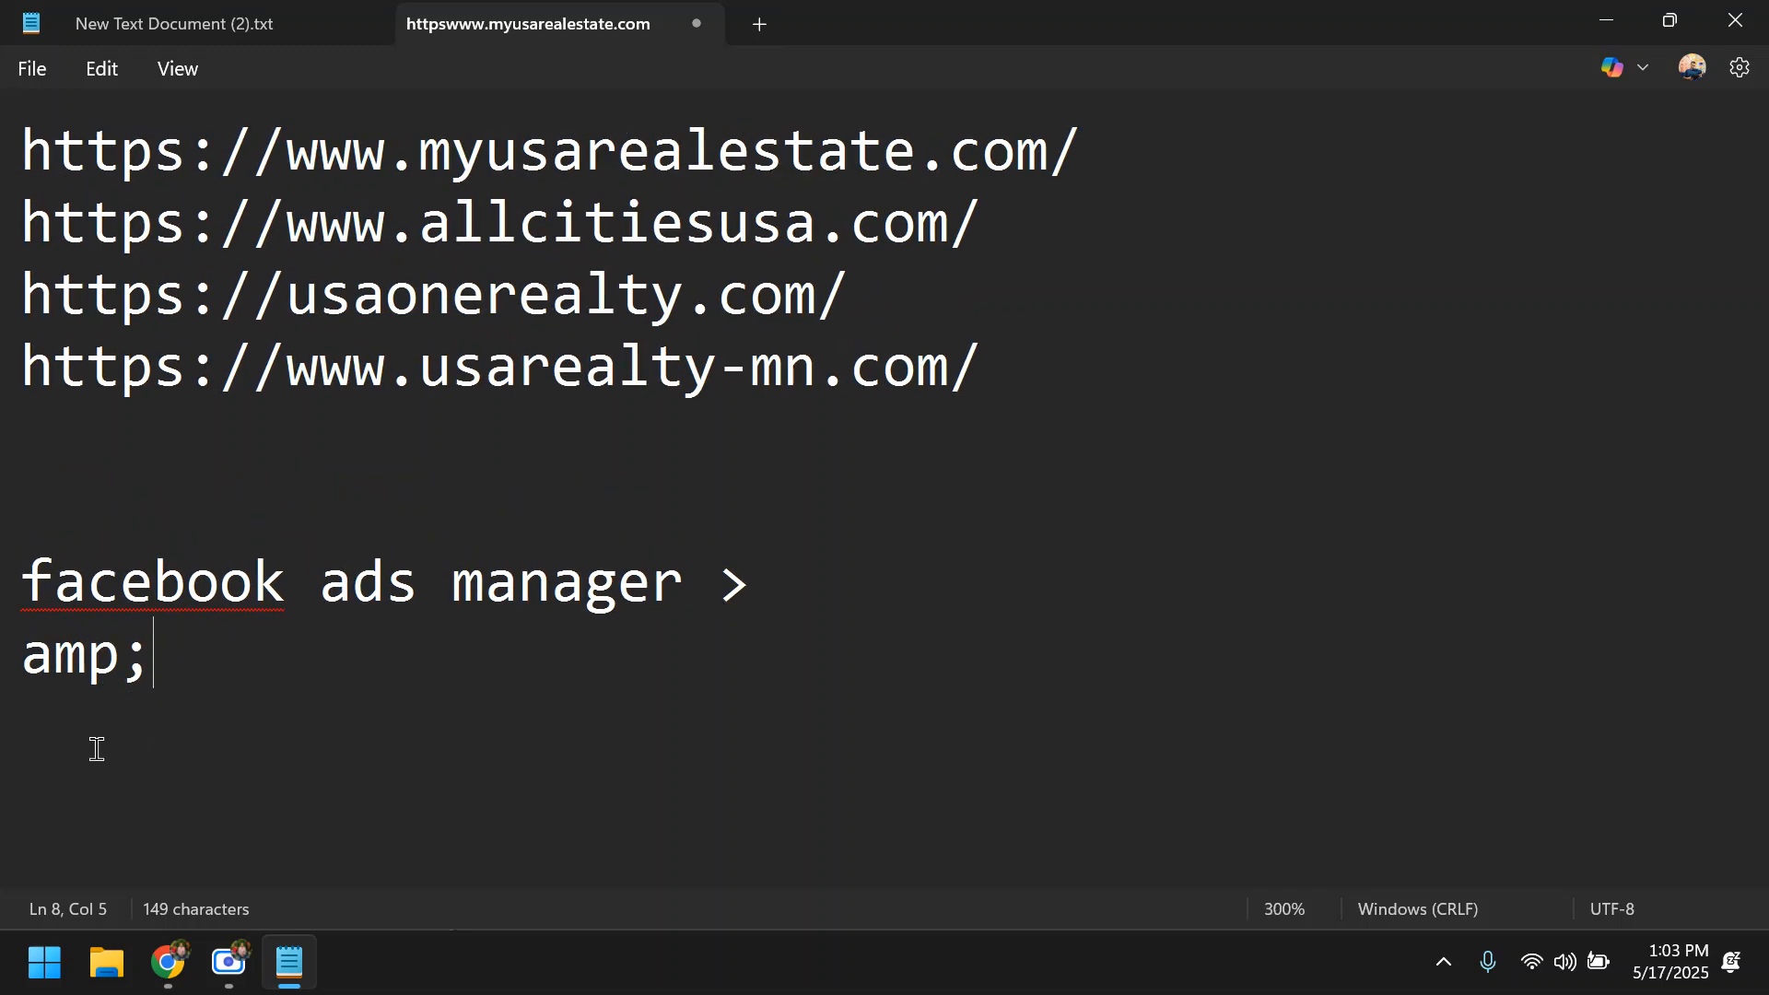
pyautogui.moveTo(22, 652); pyautogui.dragTo(194, 632)
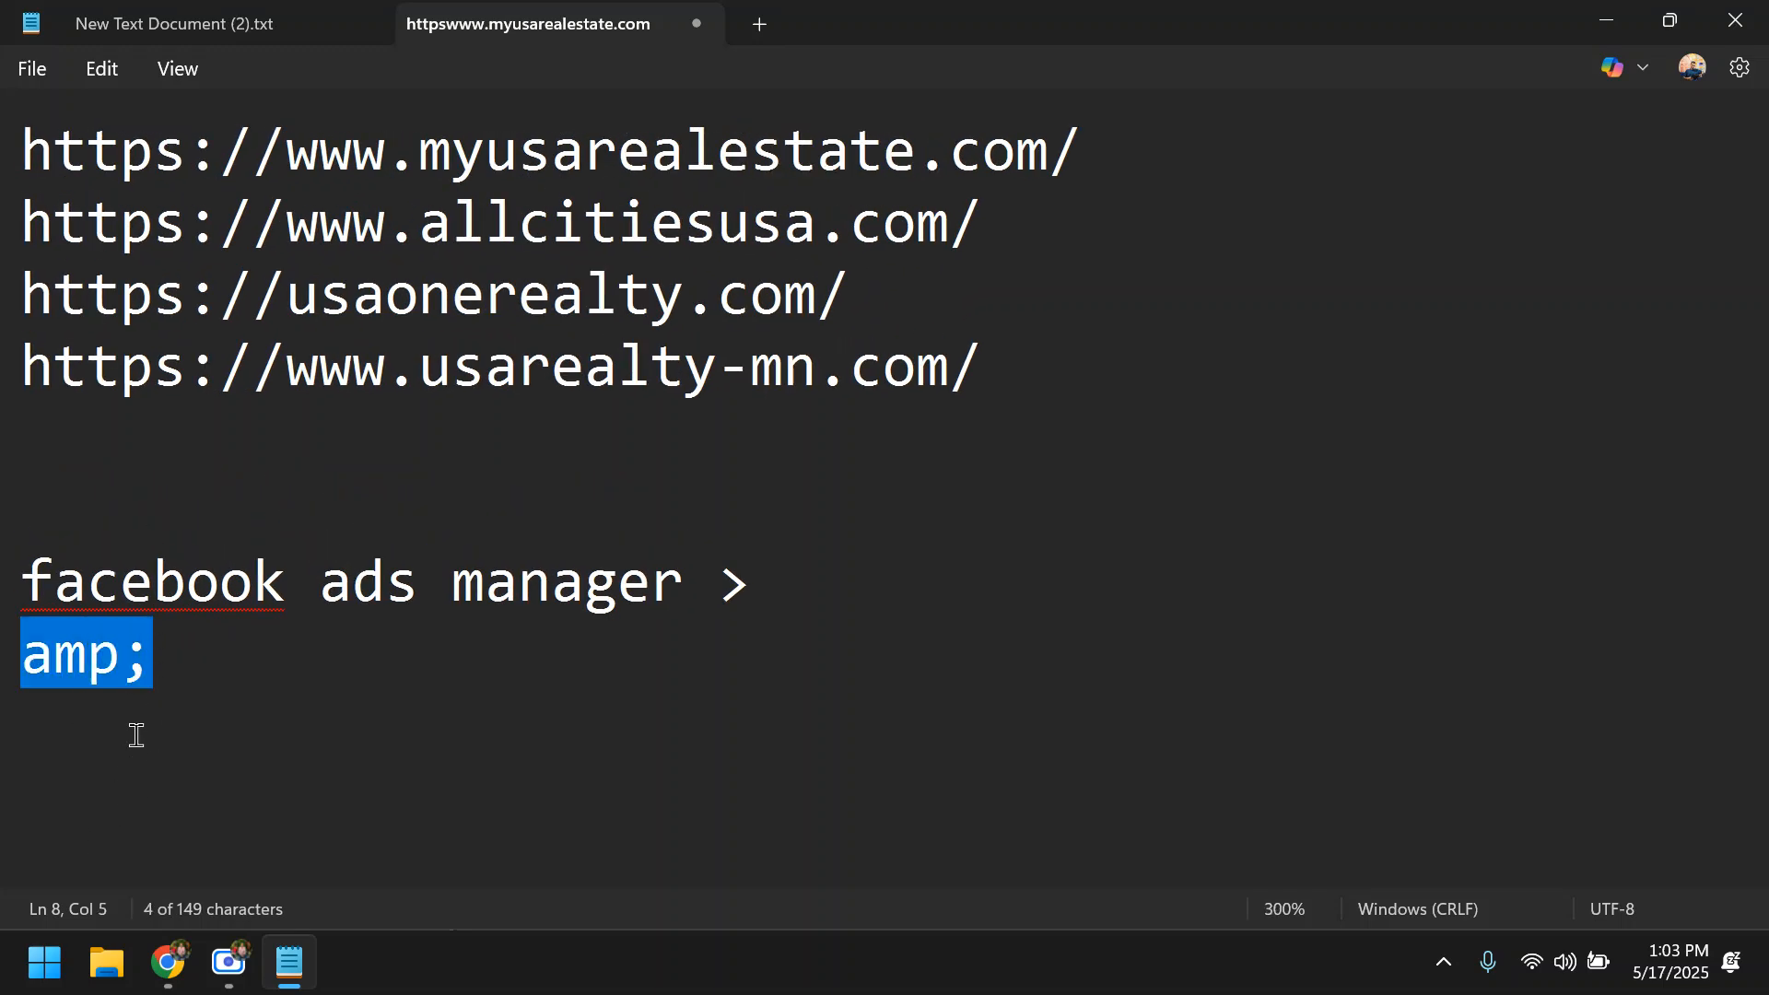
pyautogui.click(177, 661)
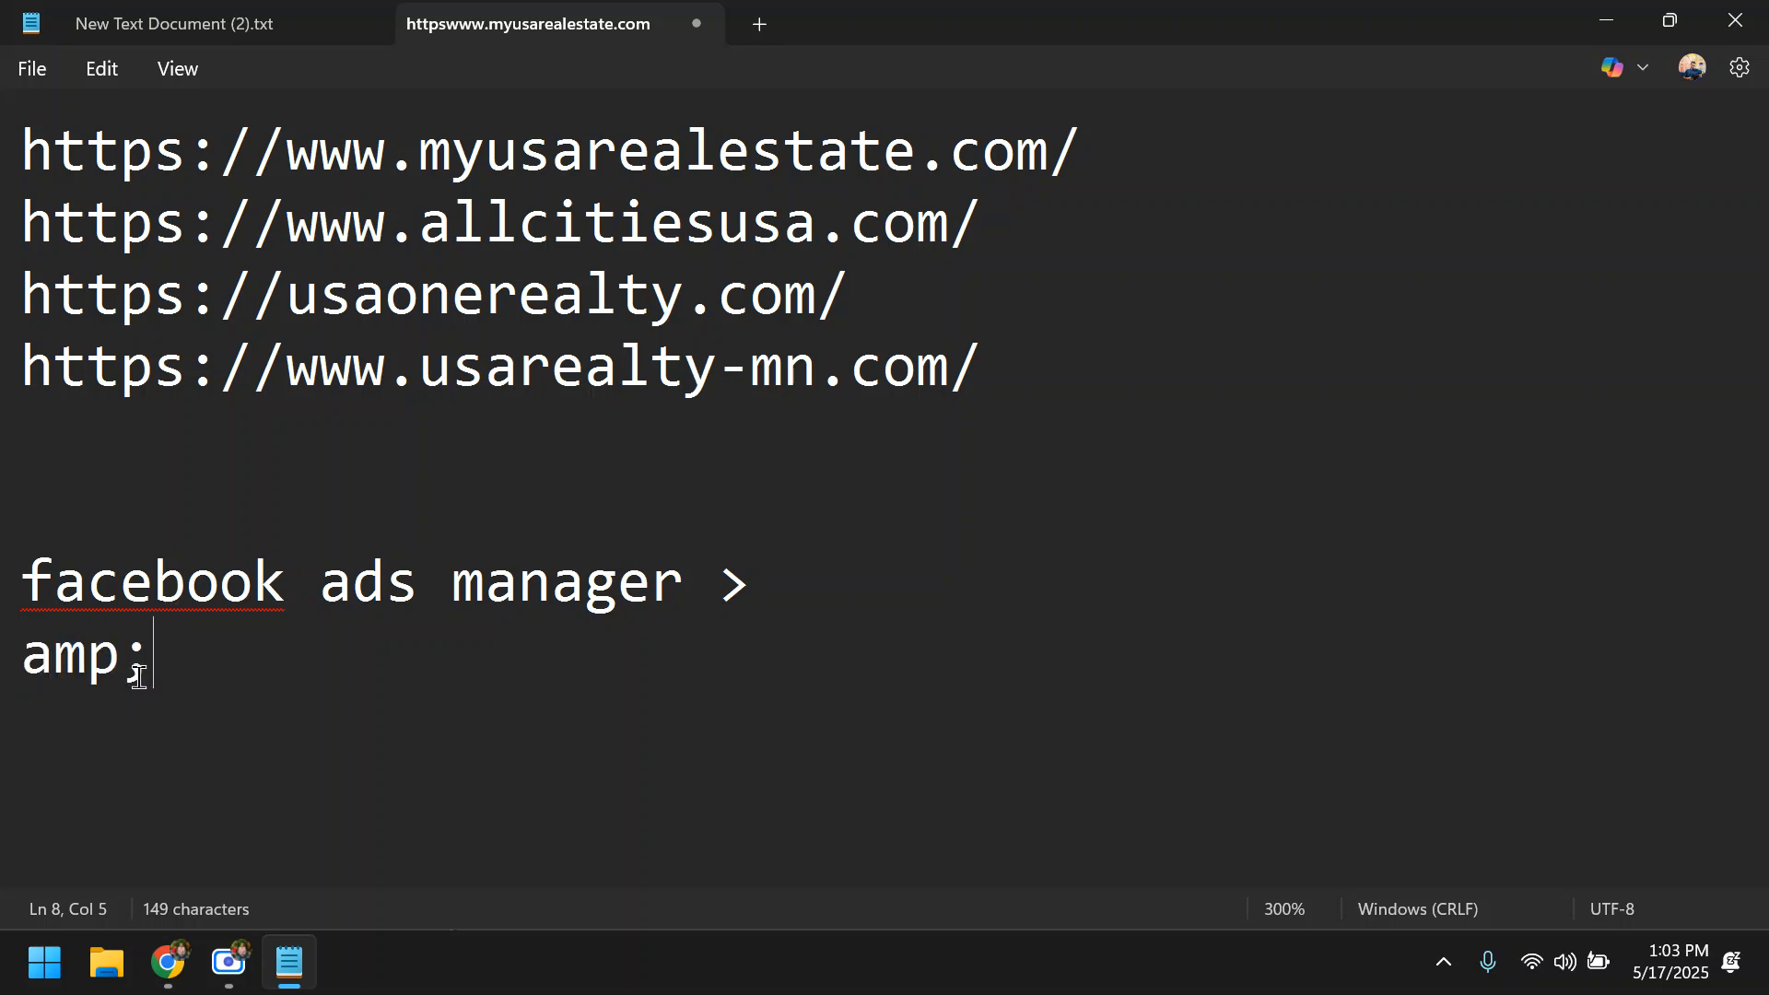
pyautogui.moveTo(140, 677); pyautogui.dragTo(4, 691)
pyautogui.click(1606, 20)
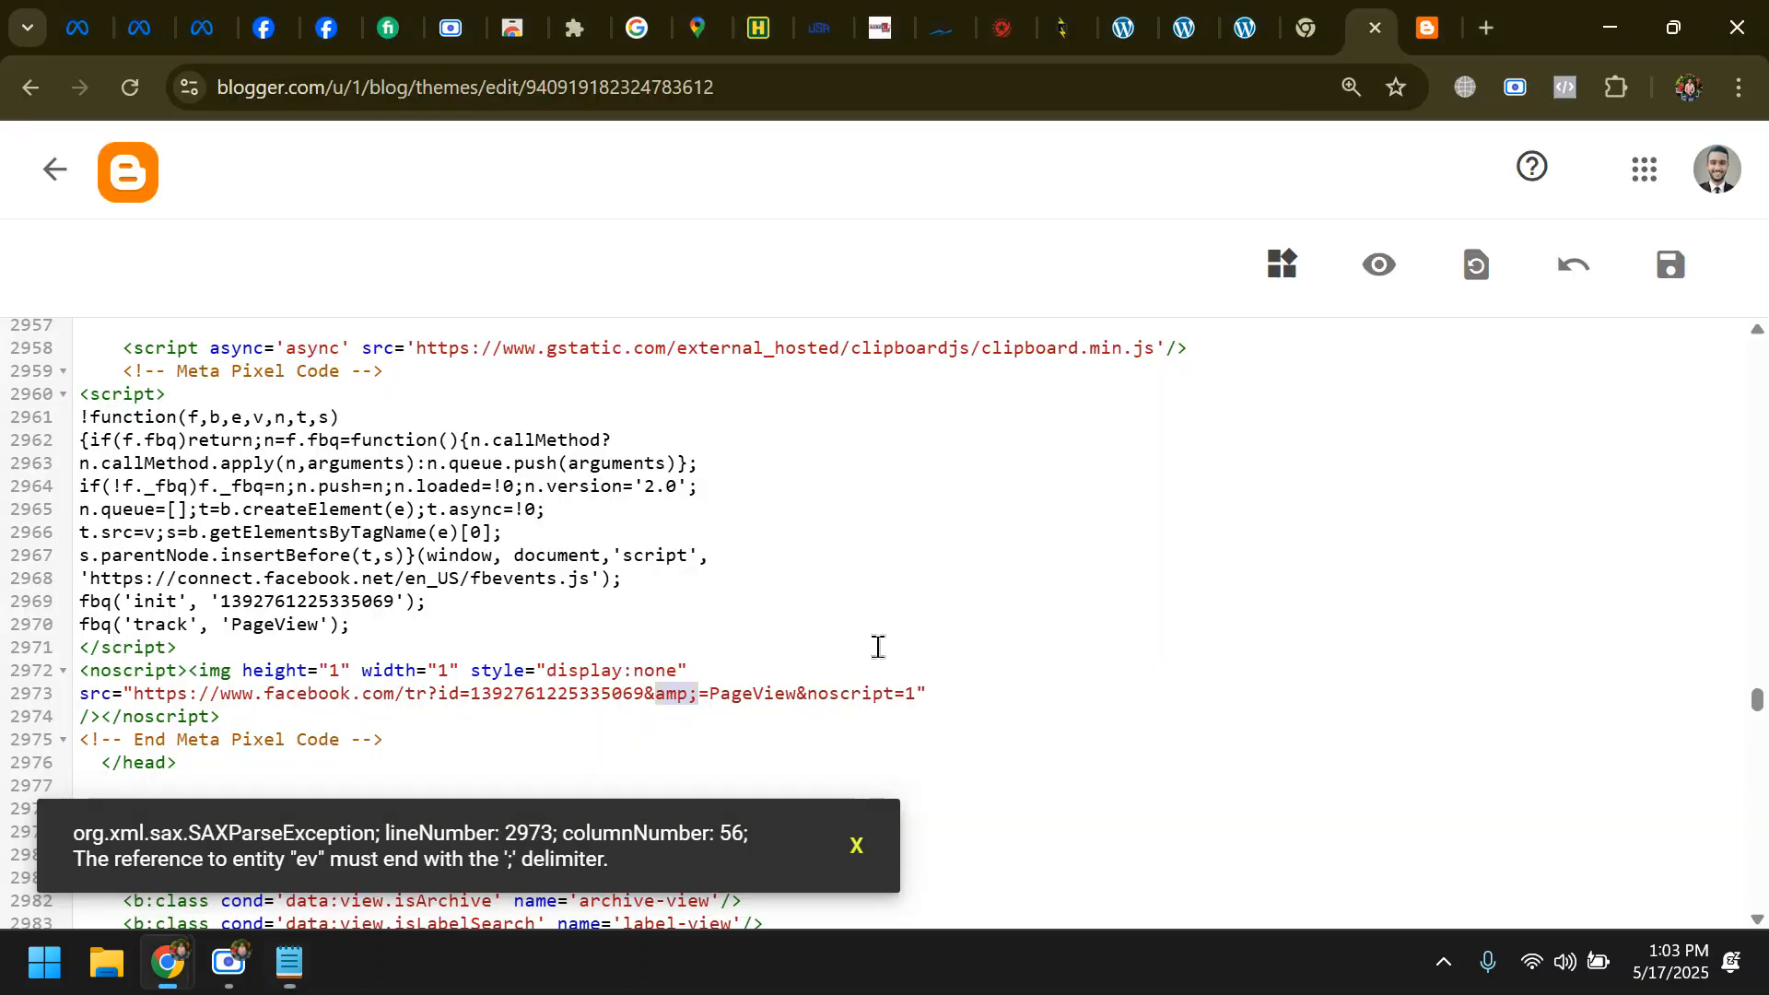
pyautogui.click(1685, 267)
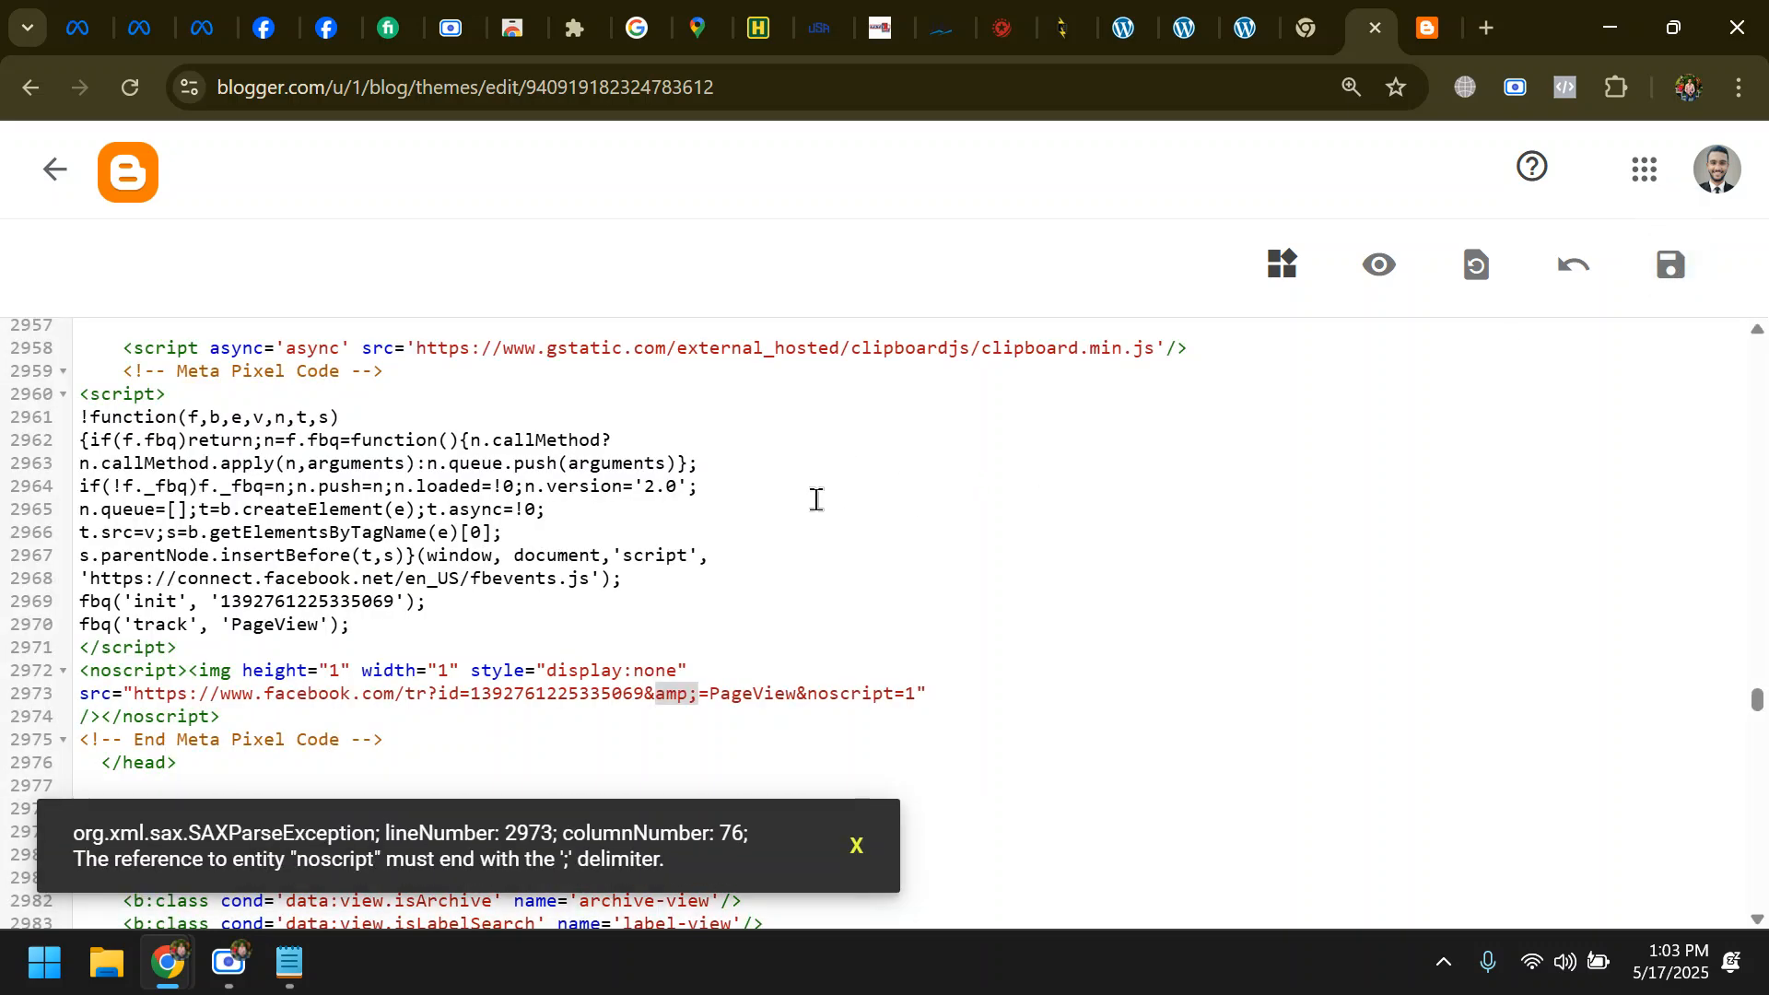
# - Replace "noscript" with "amp;" in the image URL on line 2973 and save the theme
pyautogui.scroll(-3, 801, 516)
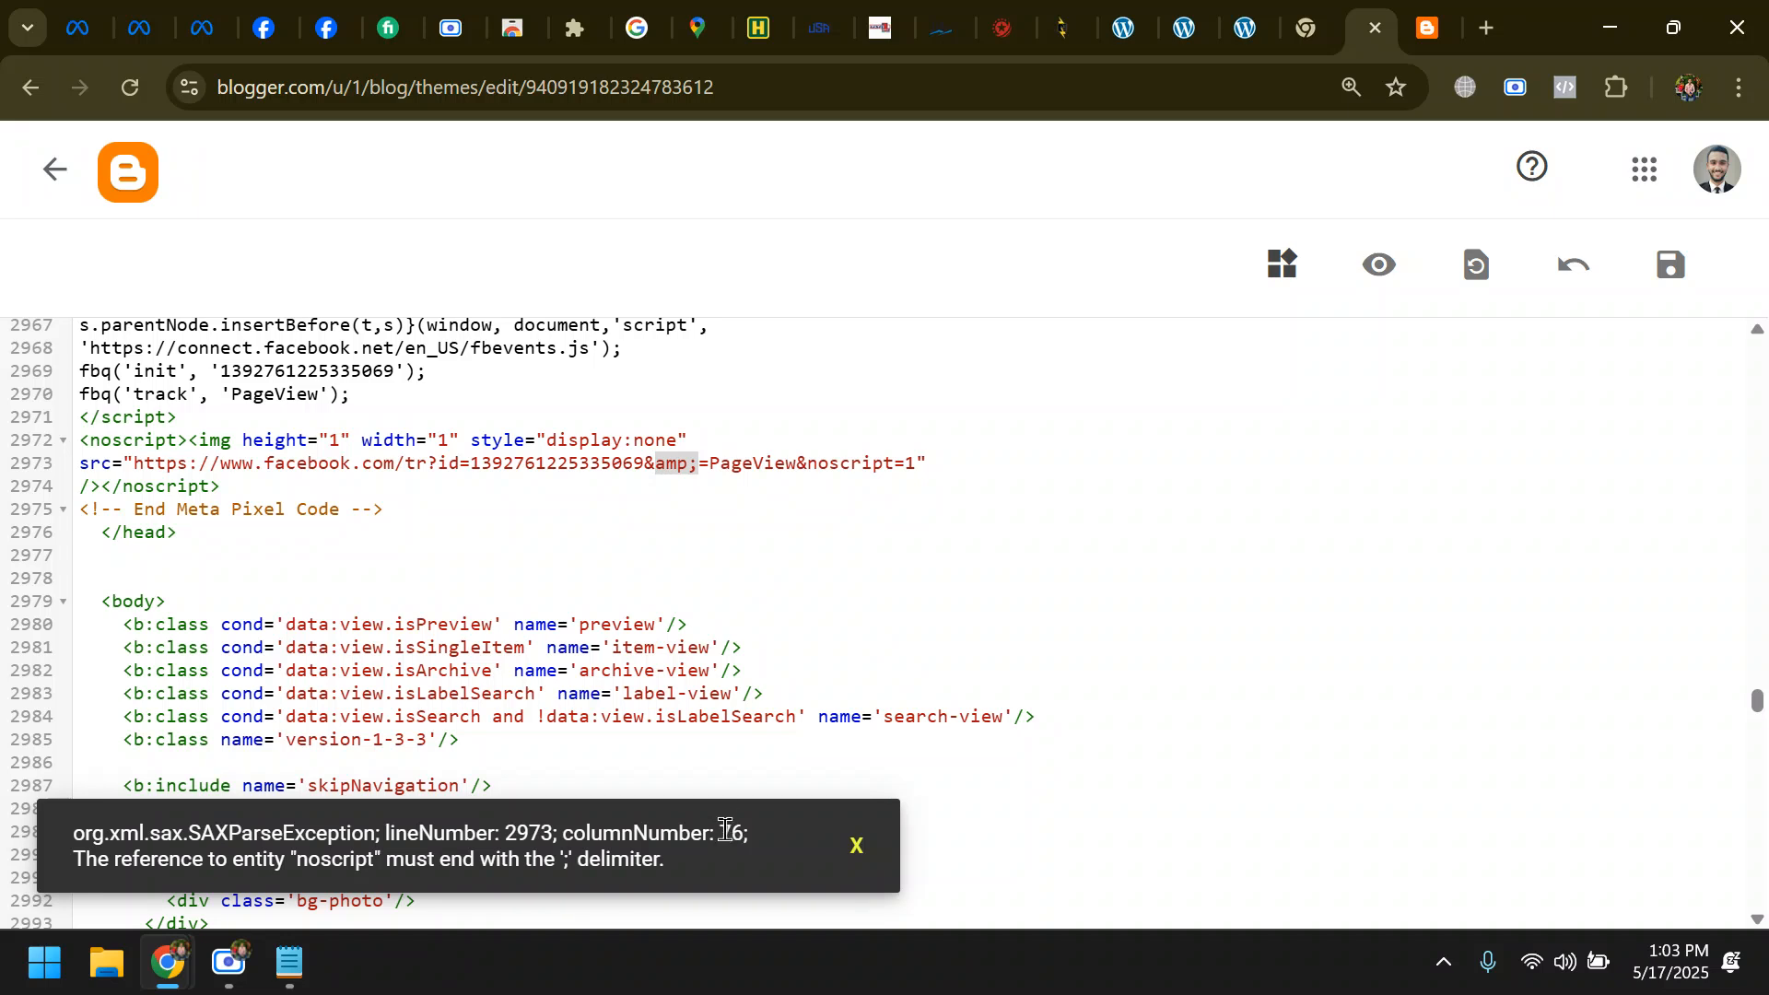
pyautogui.moveTo(720, 832); pyautogui.dragTo(760, 837)
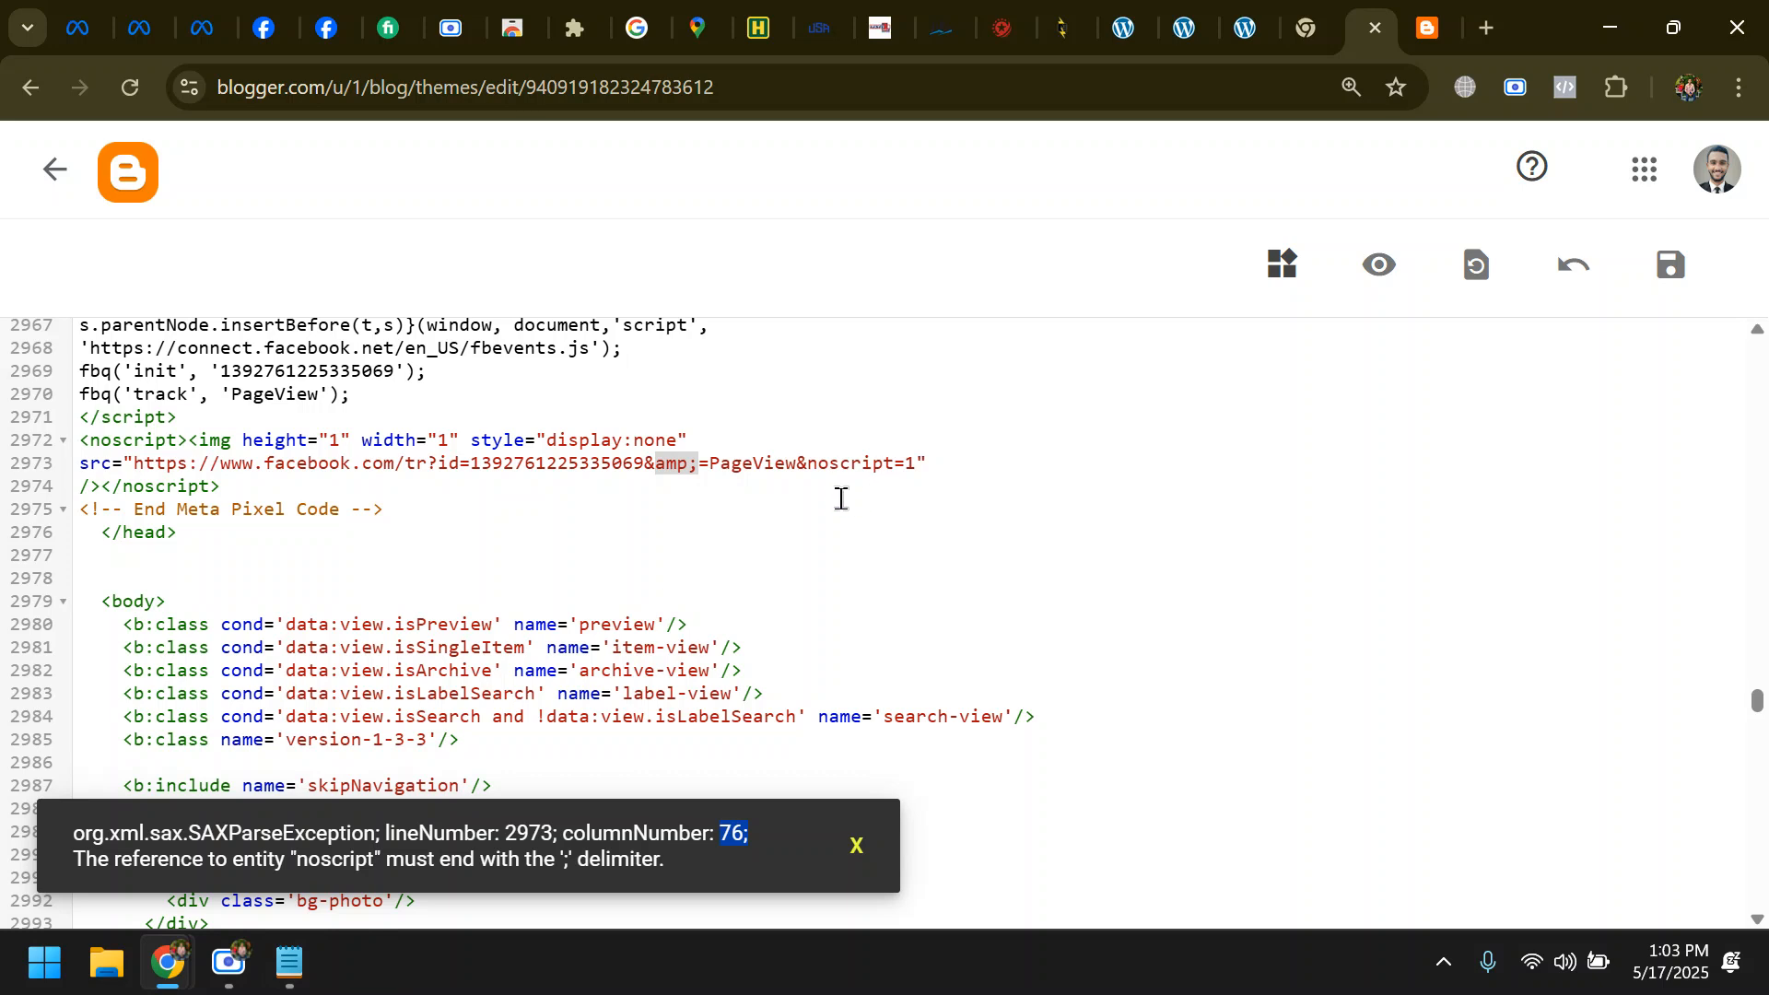
pyautogui.moveTo(811, 462); pyautogui.dragTo(894, 468)
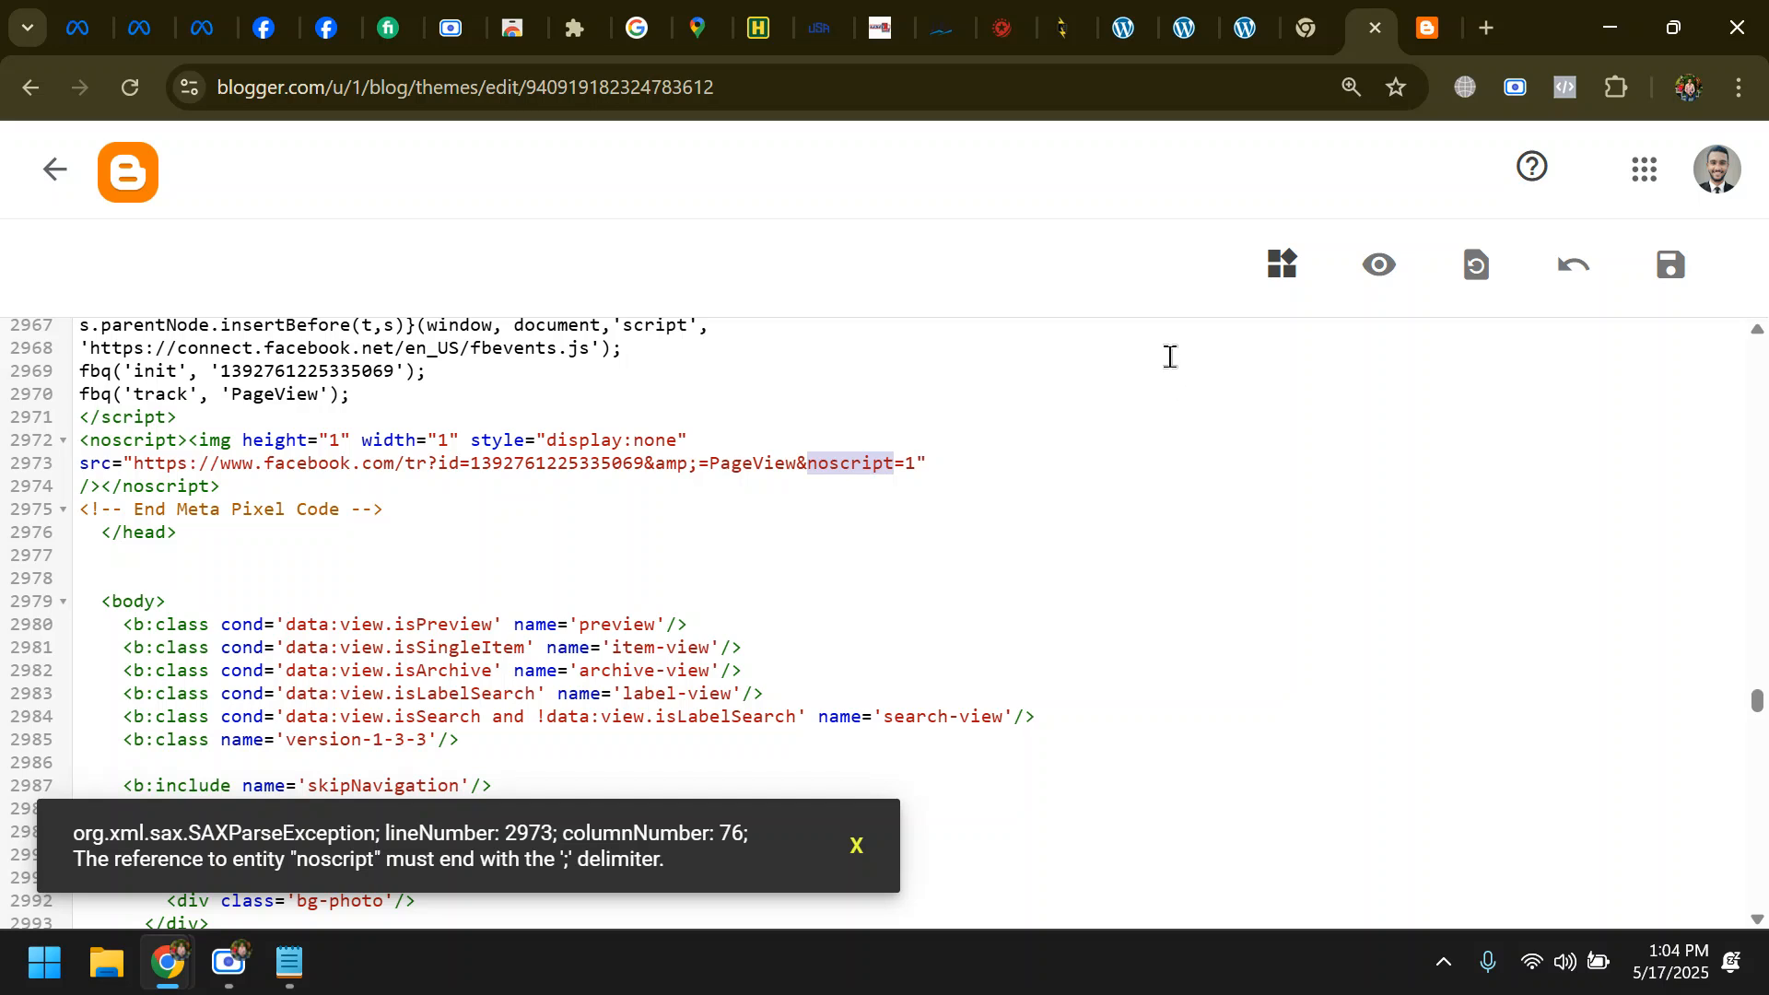
pyautogui.write('amp;')
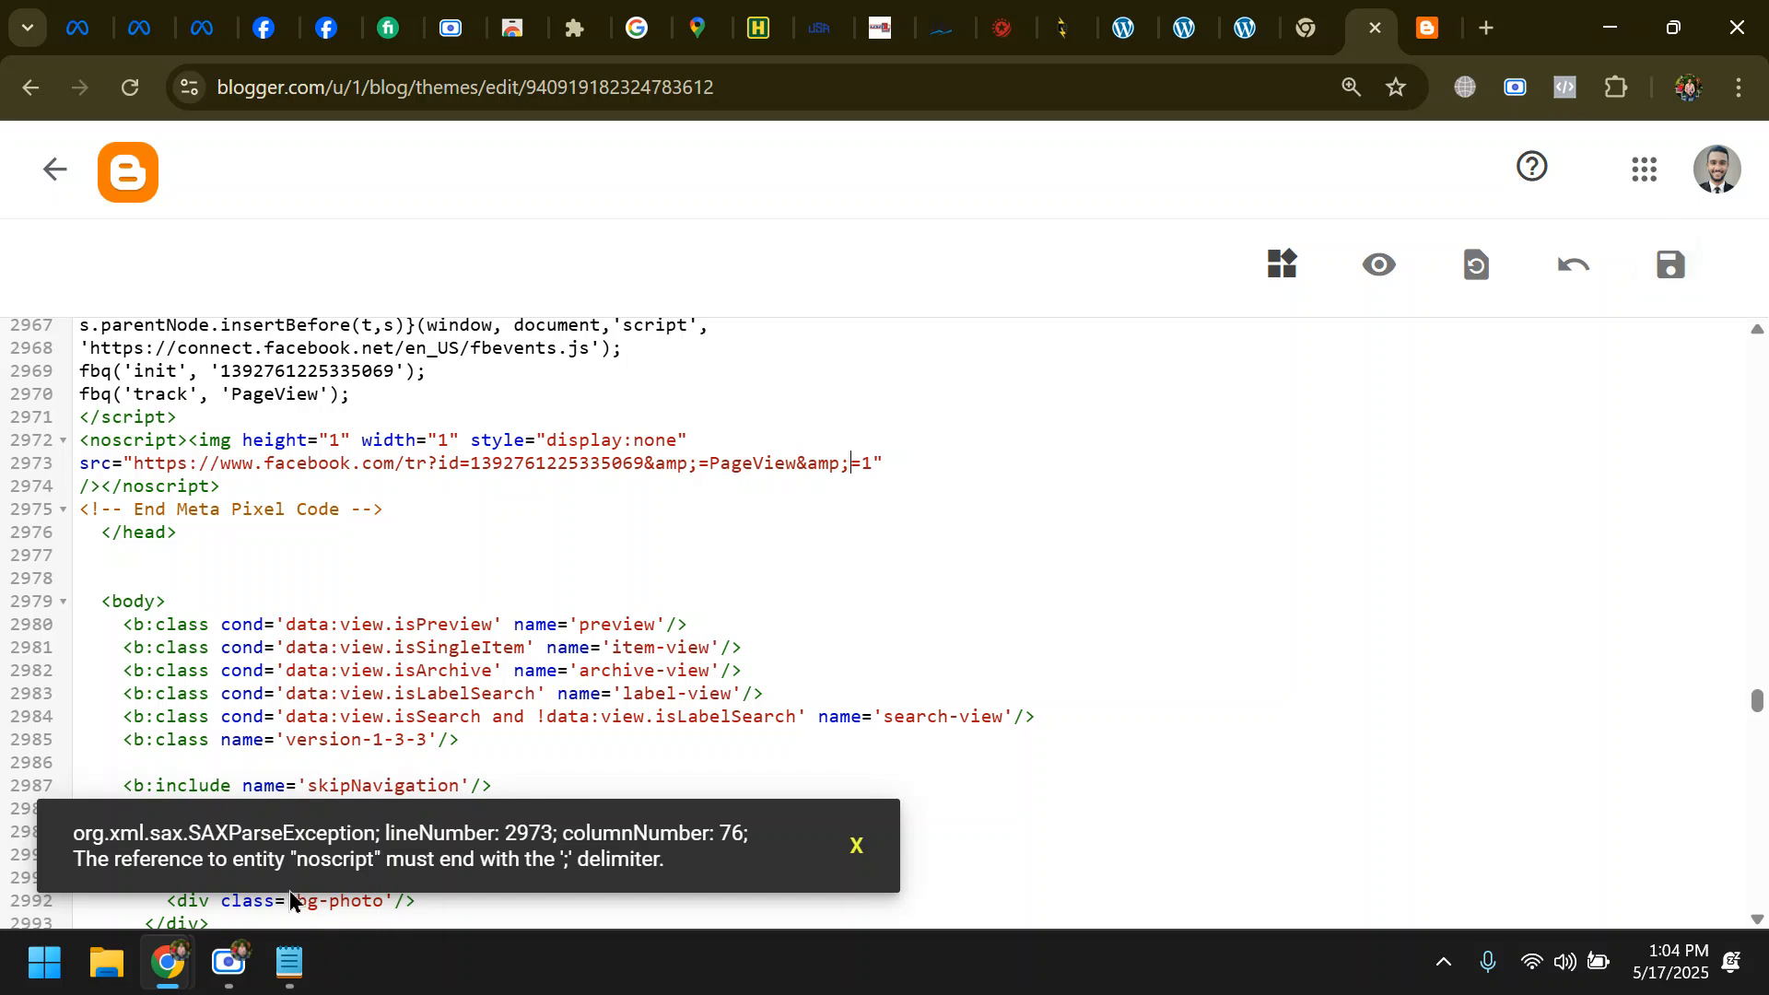
pyautogui.moveTo(255, 860); pyautogui.dragTo(297, 871)
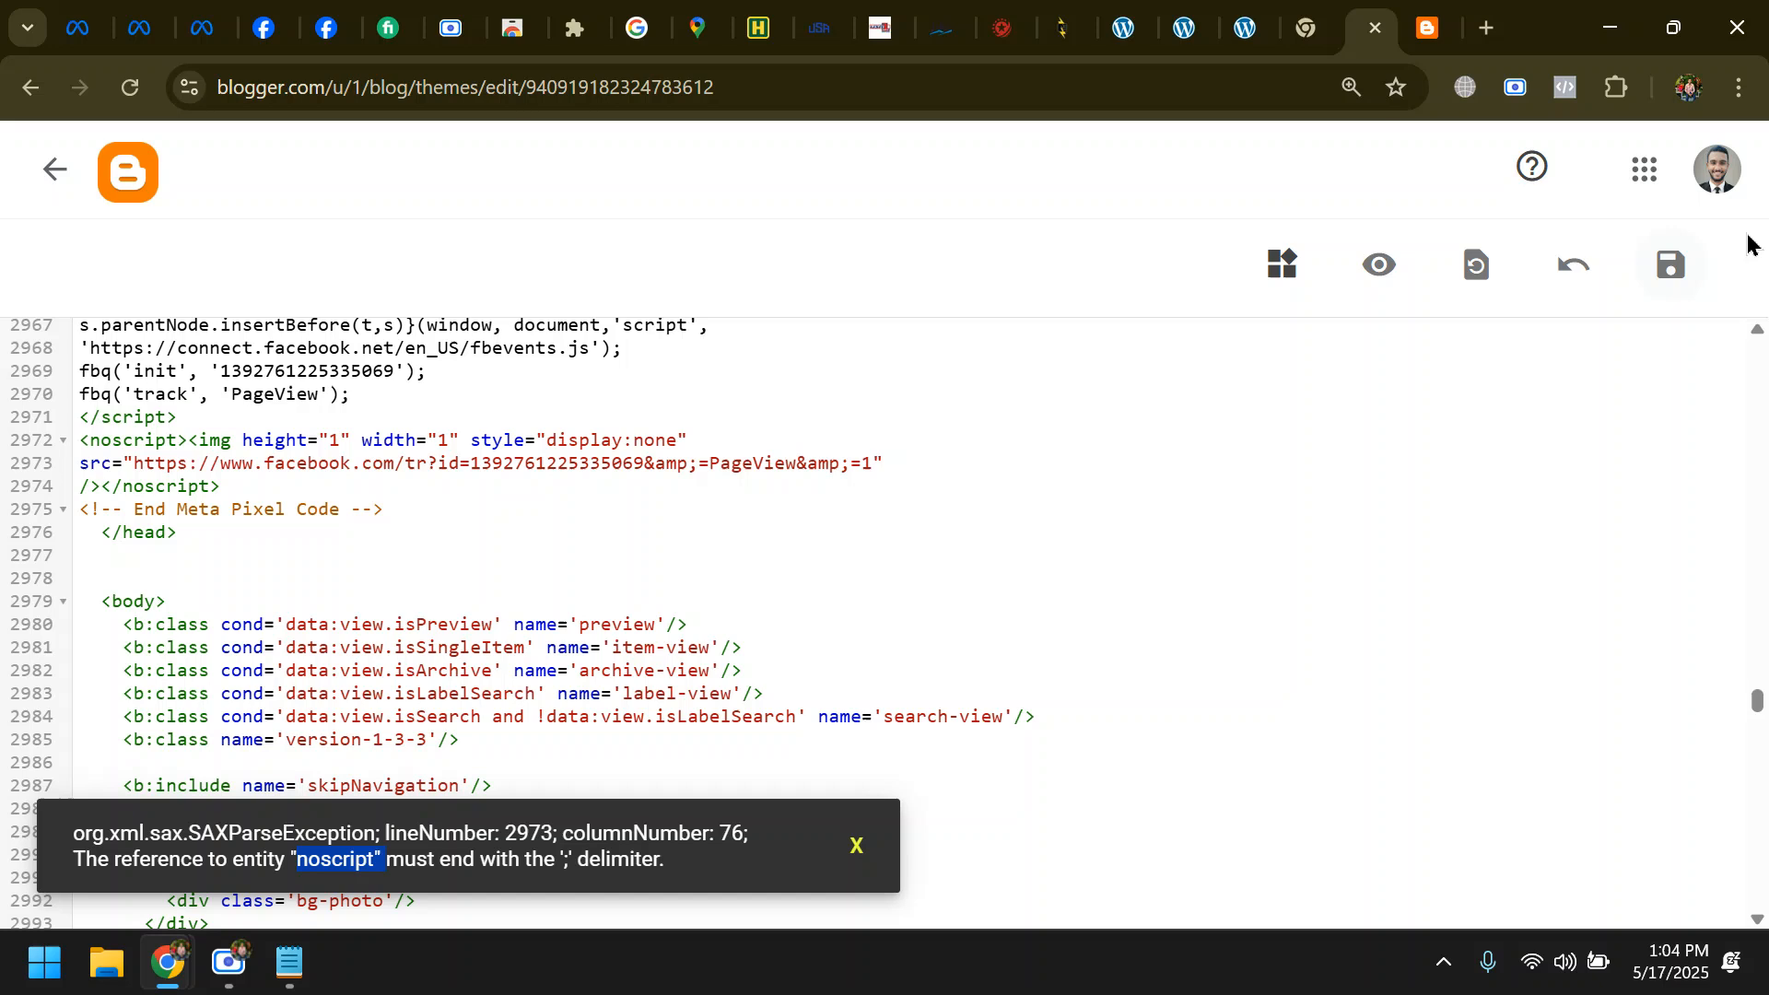
pyautogui.click(1670, 271)
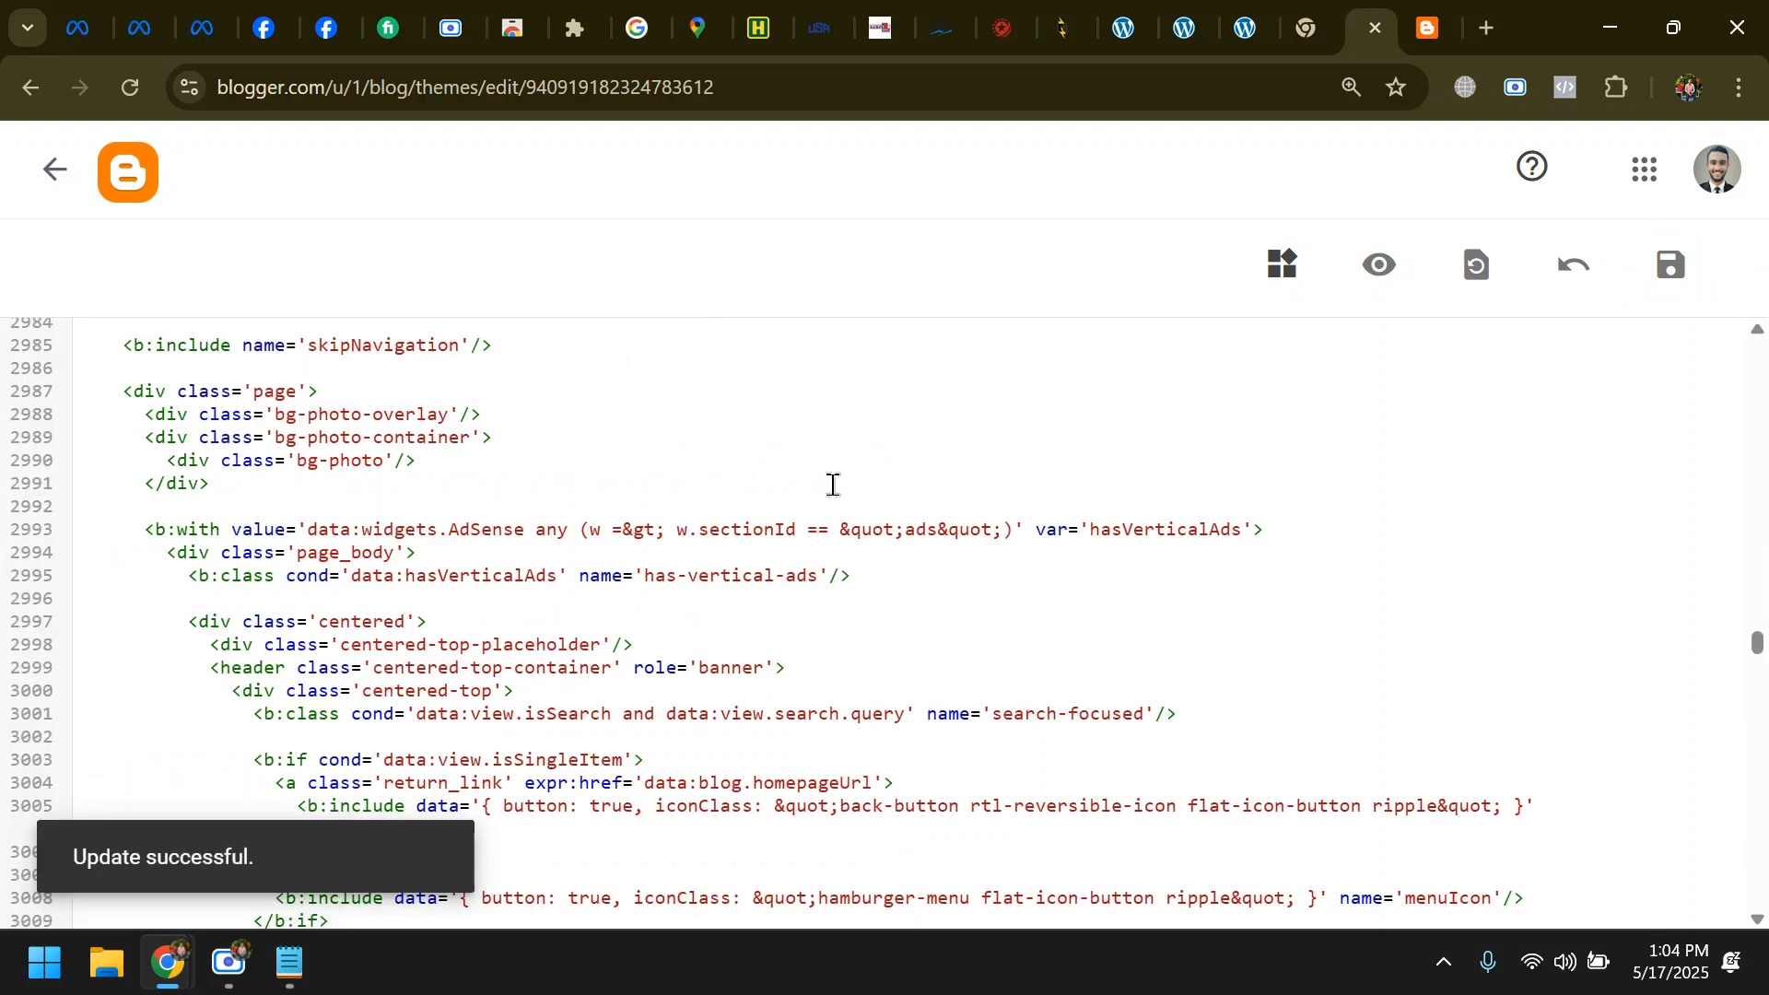
pyautogui.moveTo(99, 860); pyautogui.dragTo(141, 871)
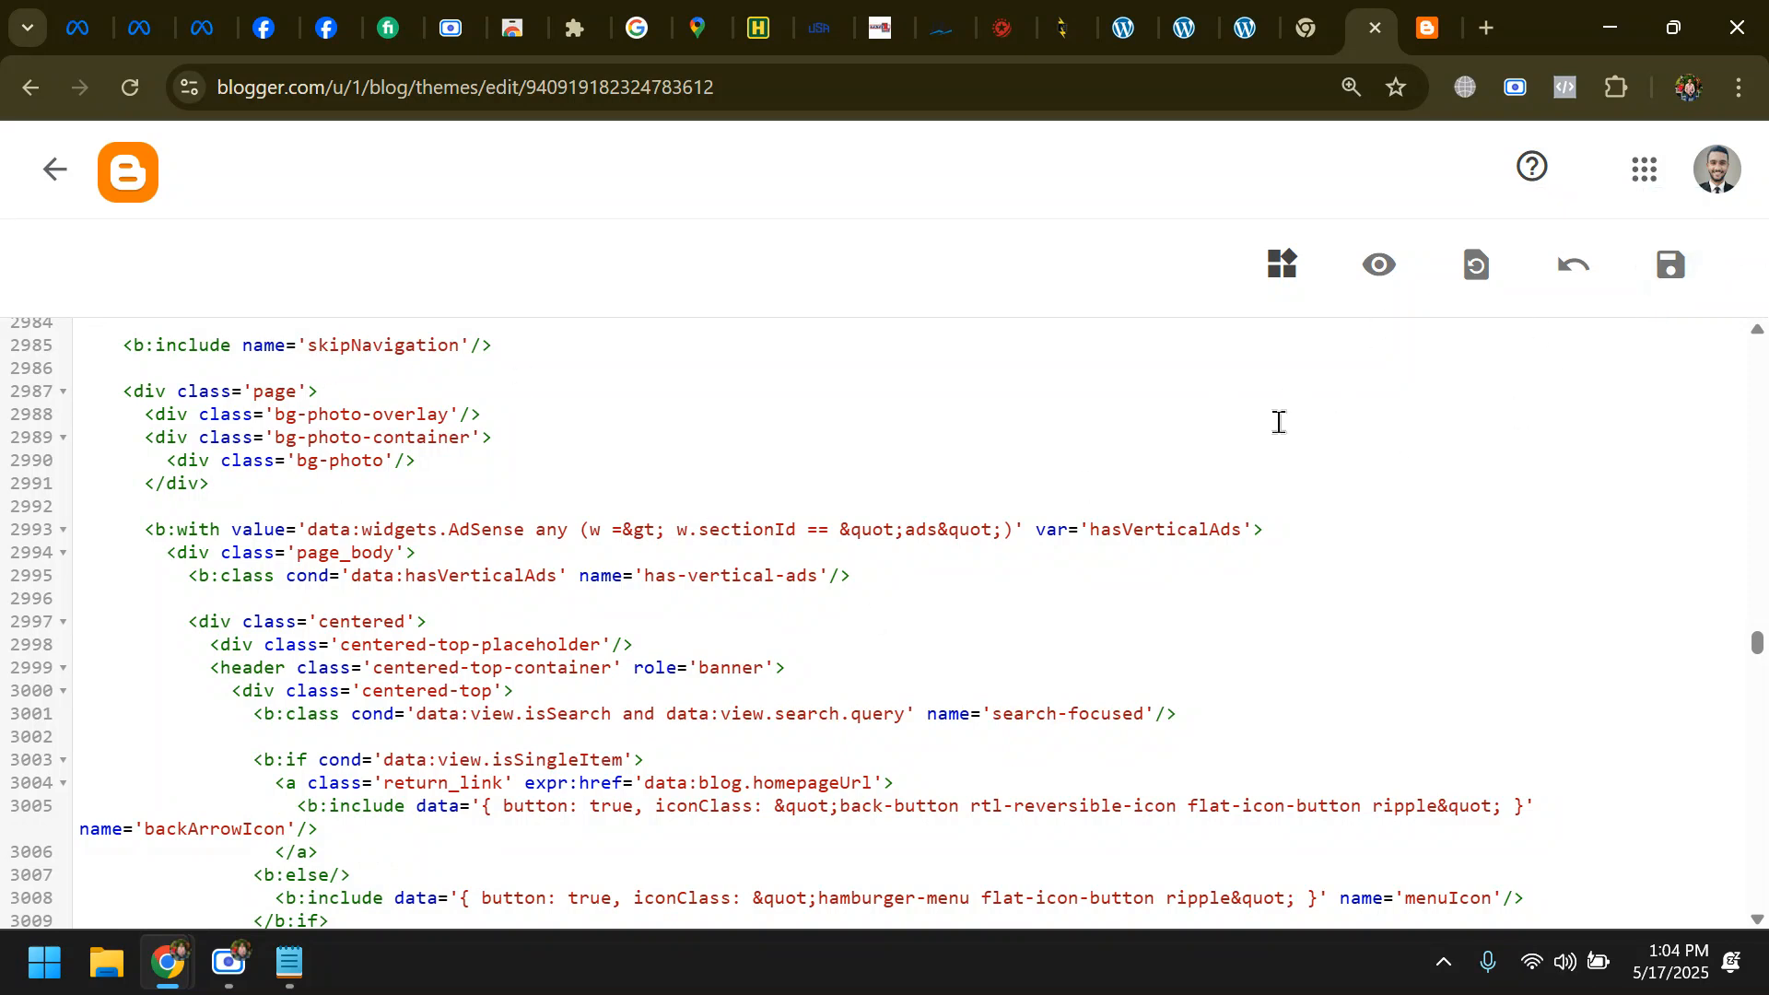
# - Leave the HTML editor, reload the Freelancing SEO Service post, and check it for the pixel with Meta Pixel Helper
pyautogui.click(53, 171)
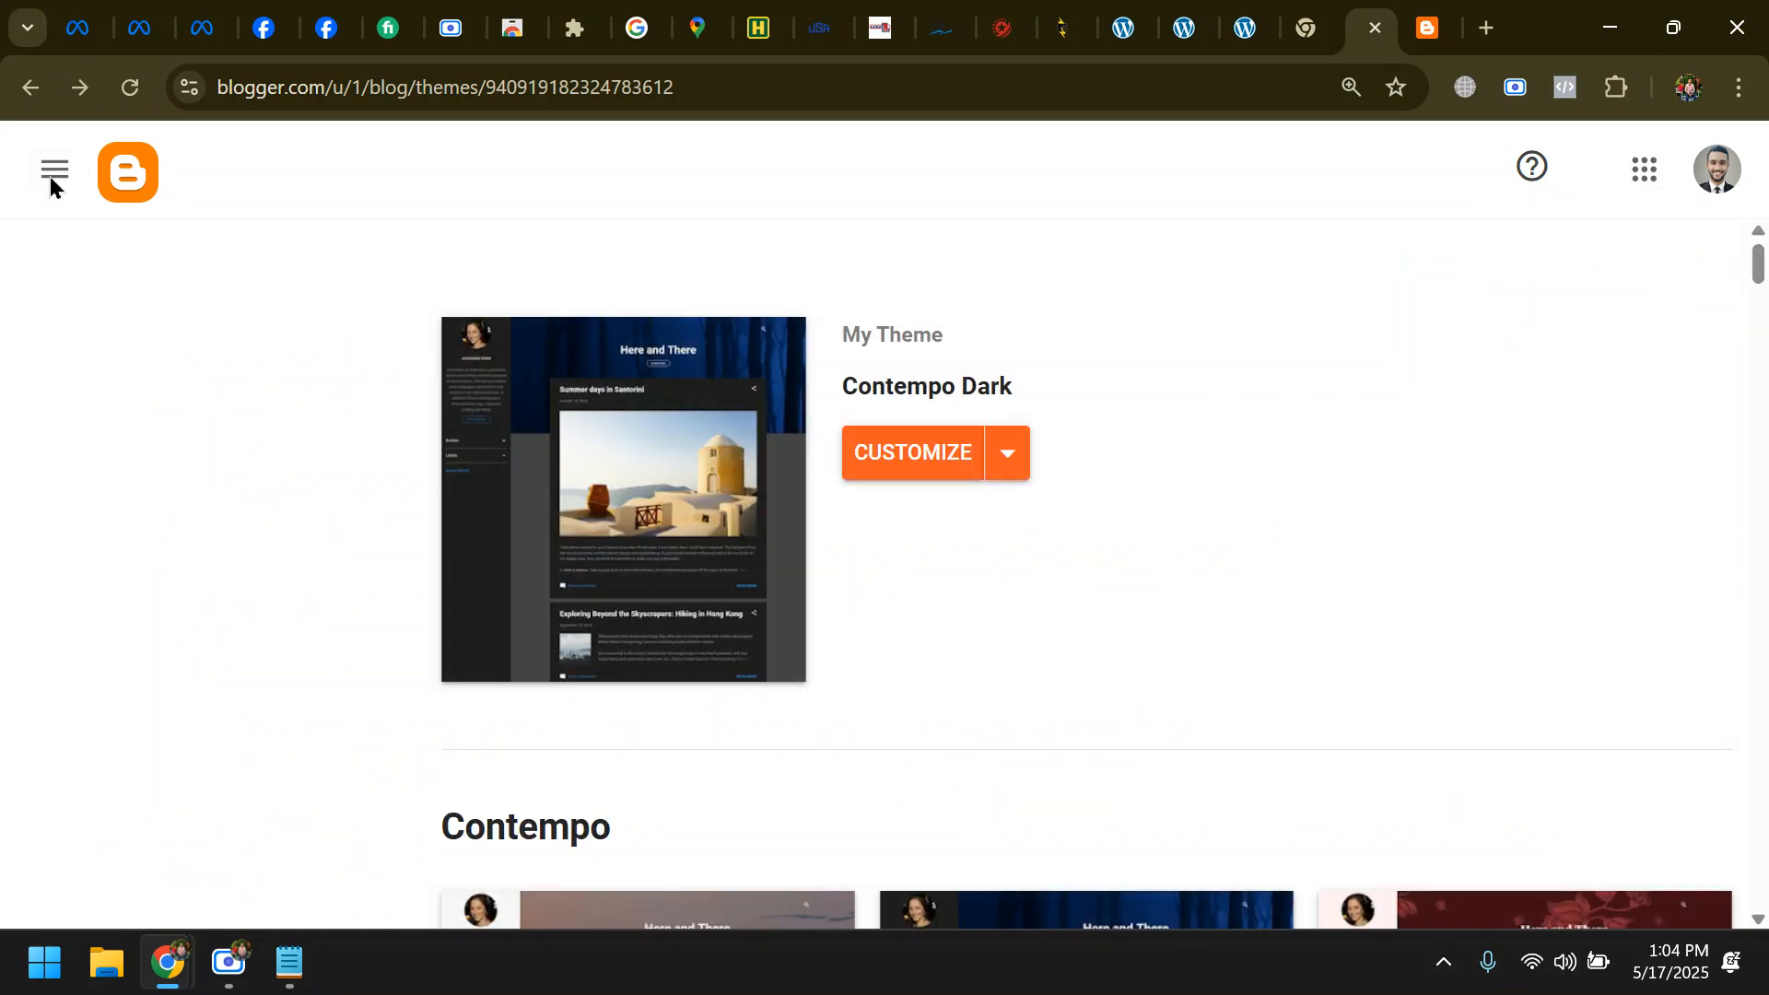
pyautogui.scroll(-5, 148, 819)
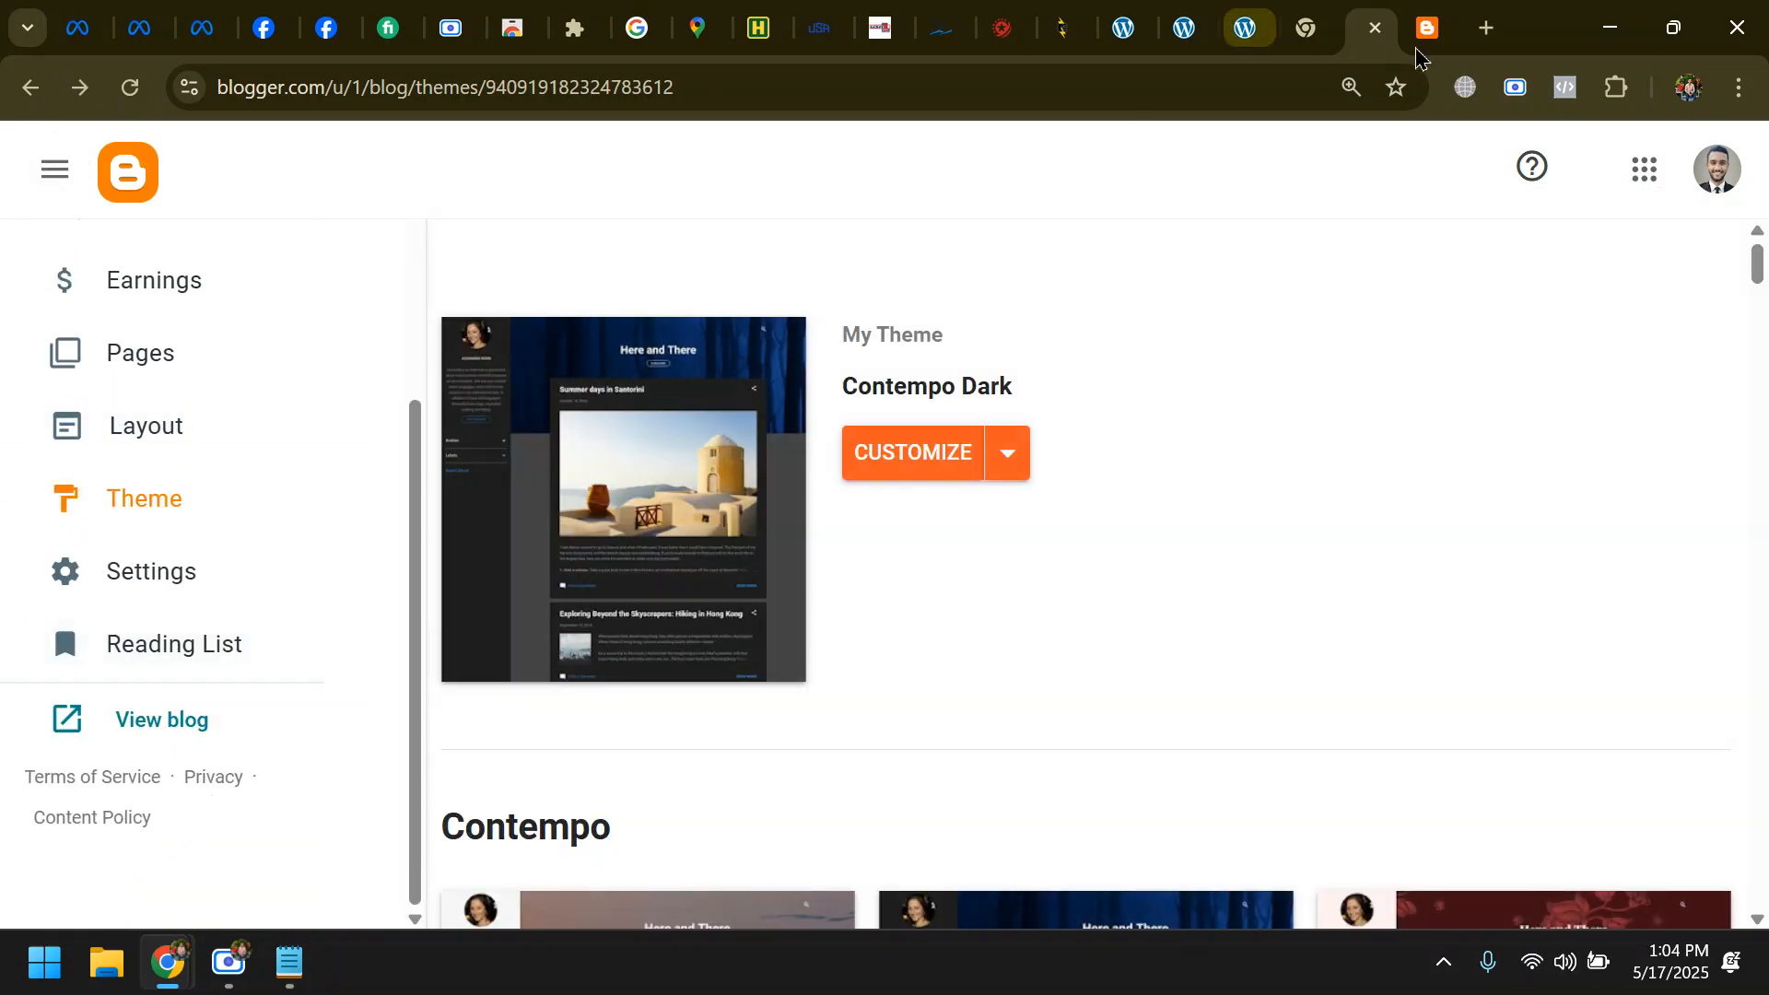
pyautogui.click(1421, 29)
pyautogui.click(130, 87)
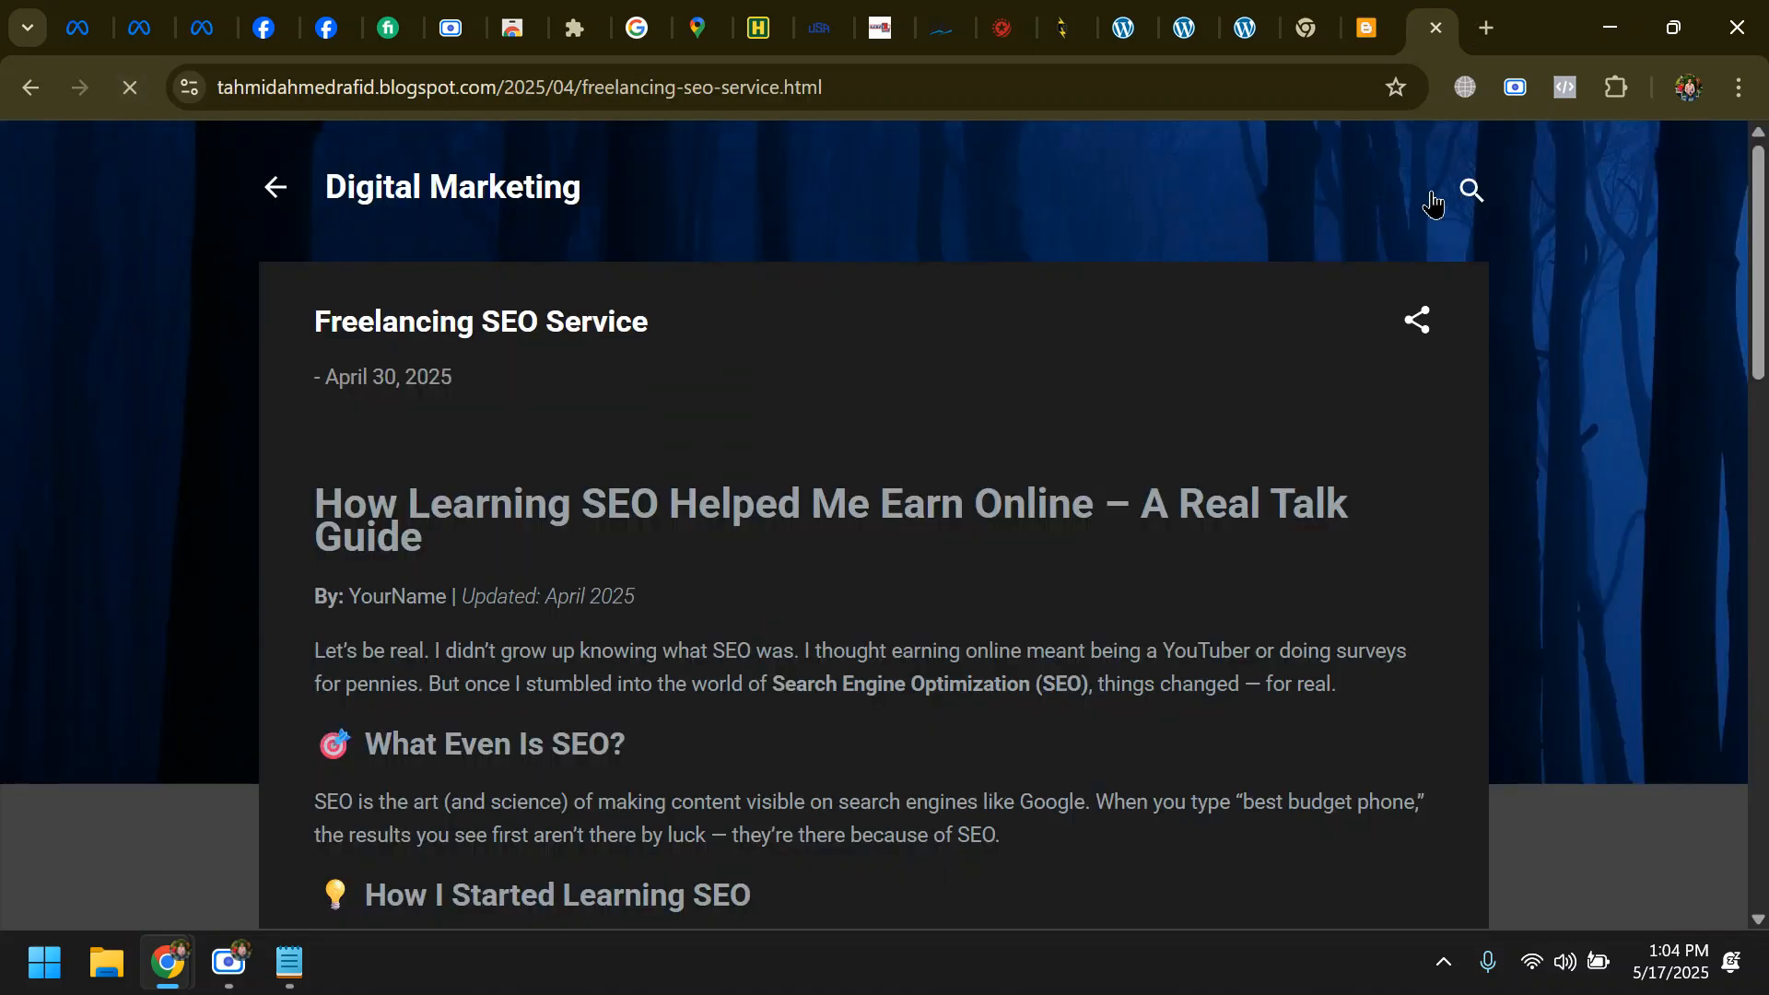
pyautogui.click(1563, 92)
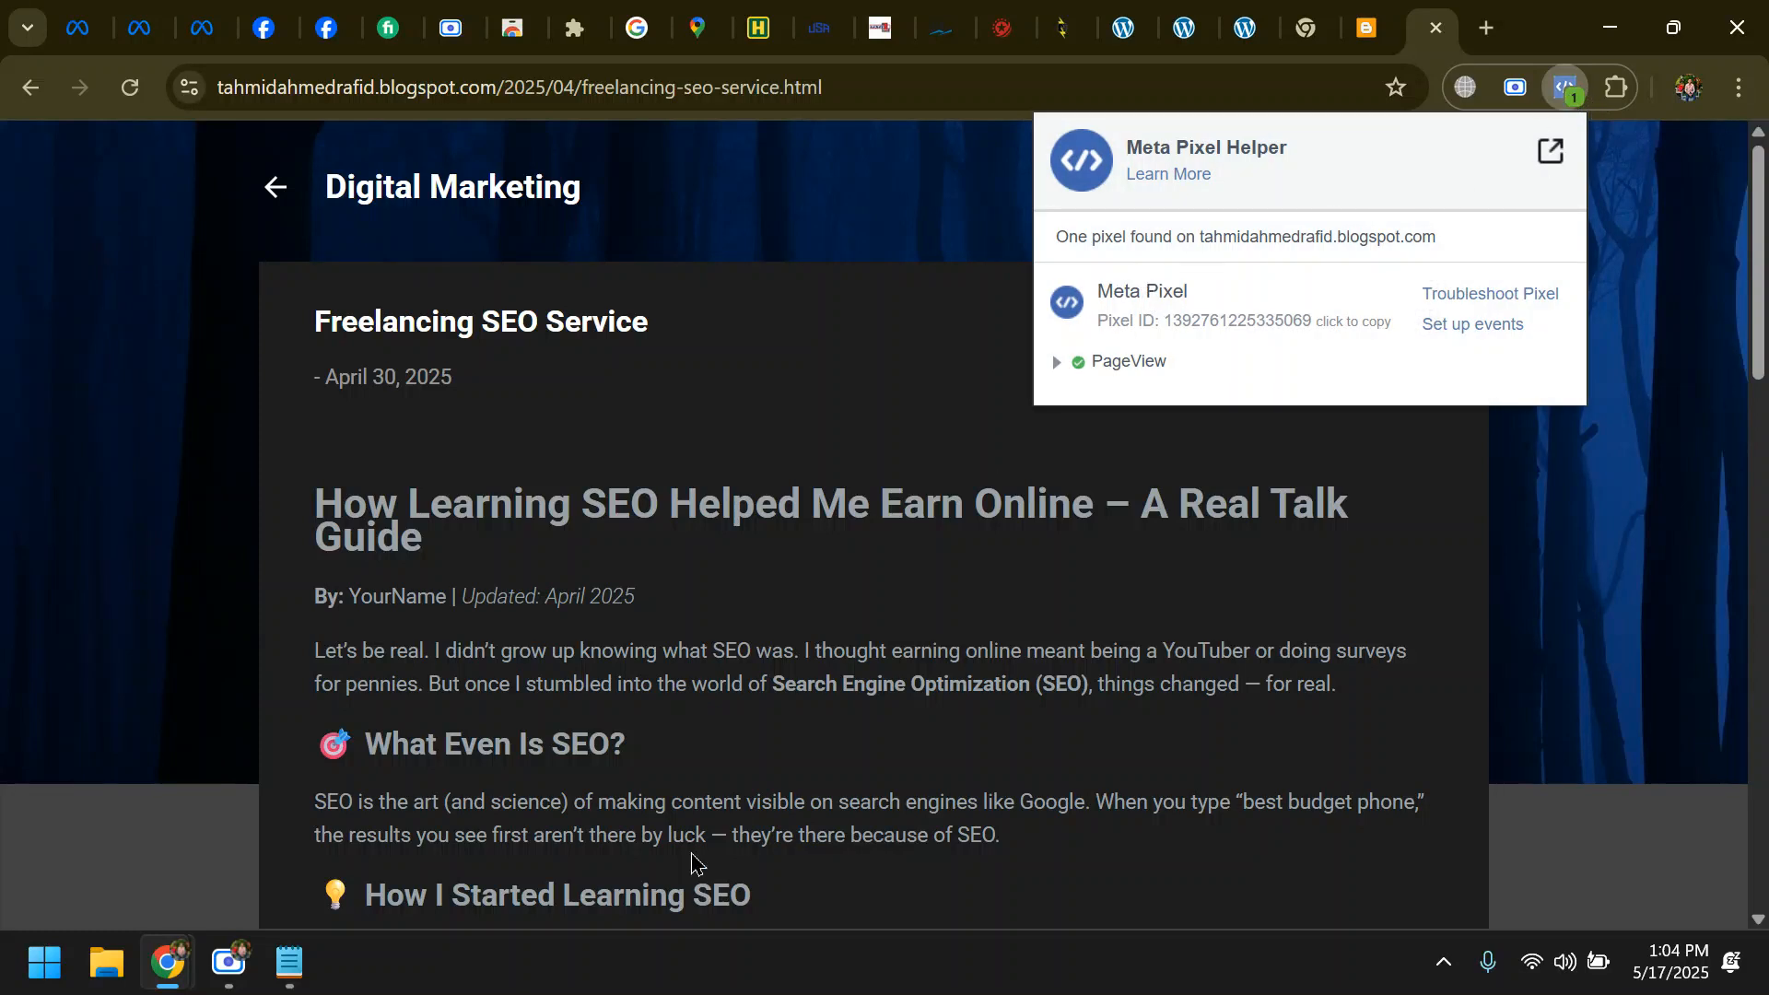
pyautogui.click(228, 963)
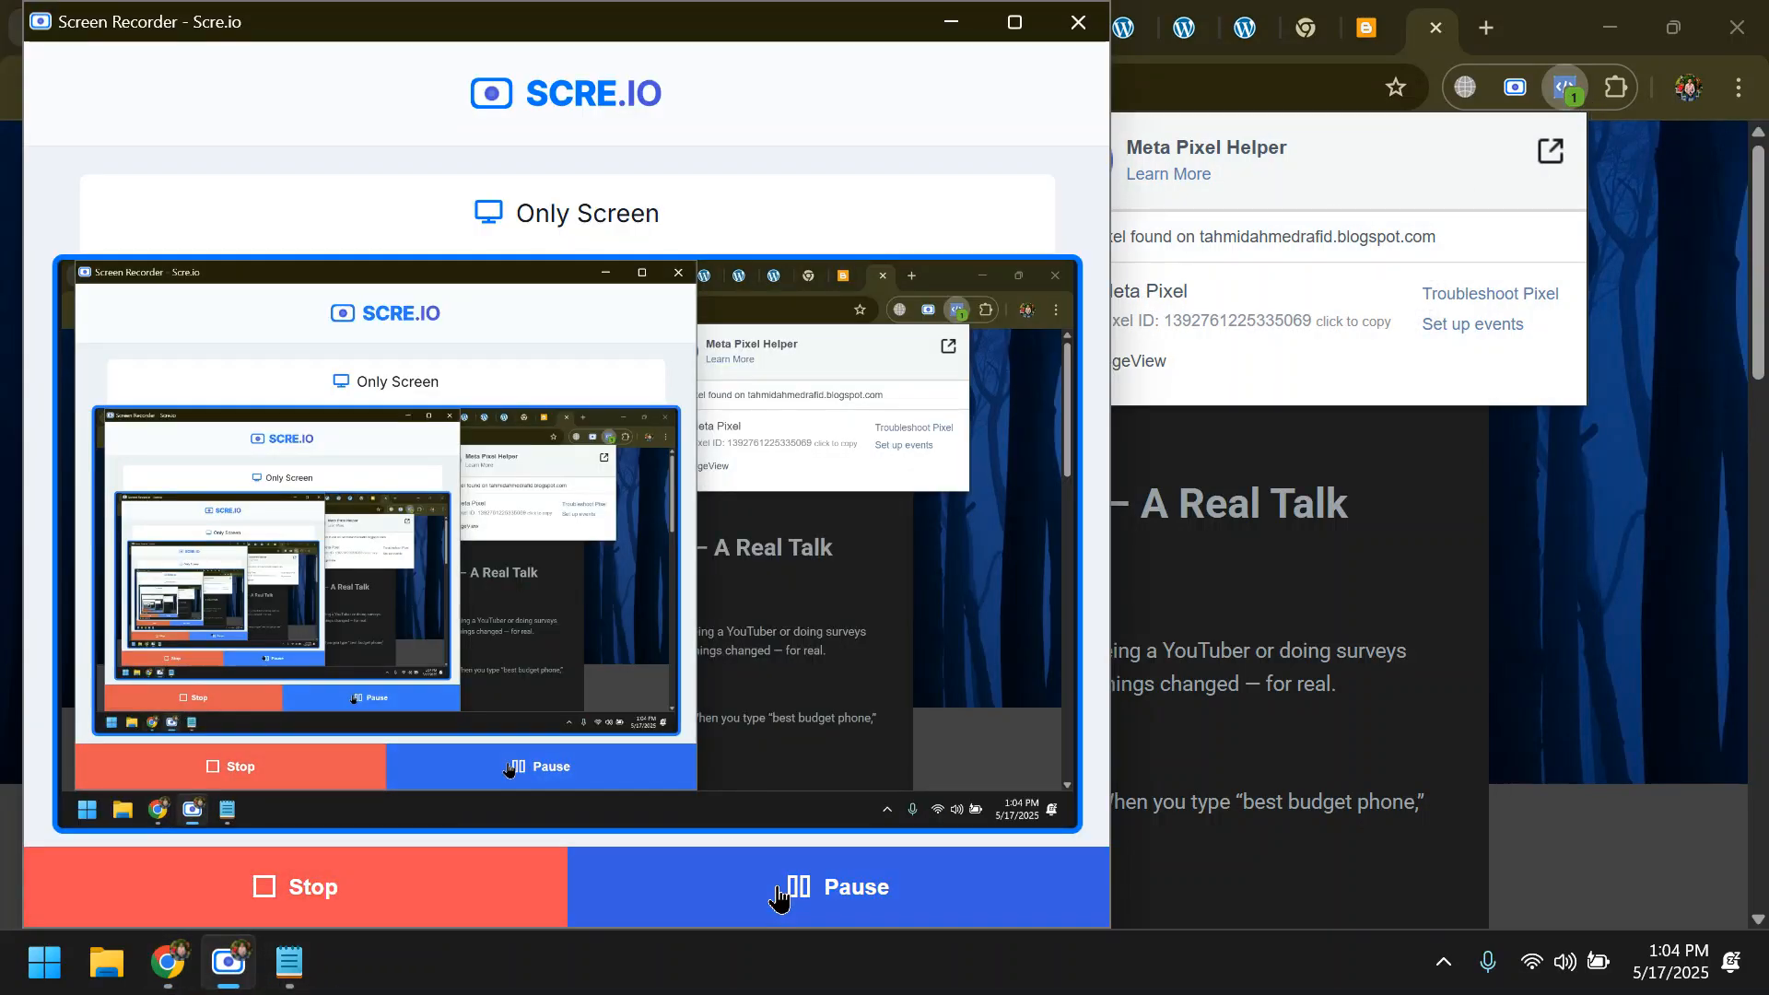